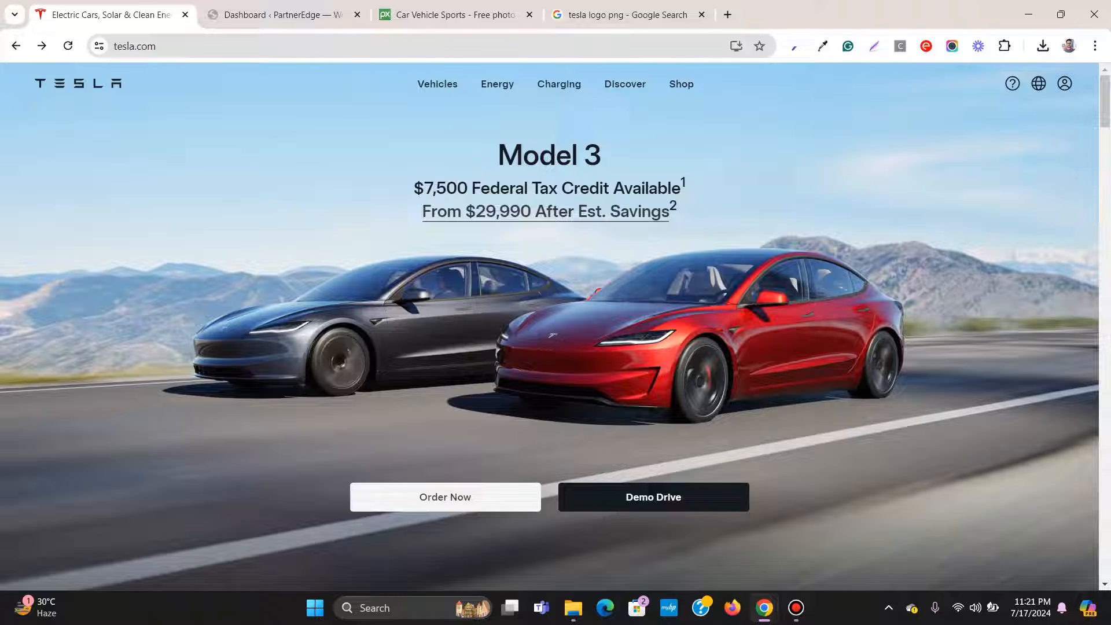
Step: Examine the Tesla site header, including the Vehicles, Energy, Charging and Shop entries and the support and account links
{"action": "mouse_move", "coordinate": [437, 84]}
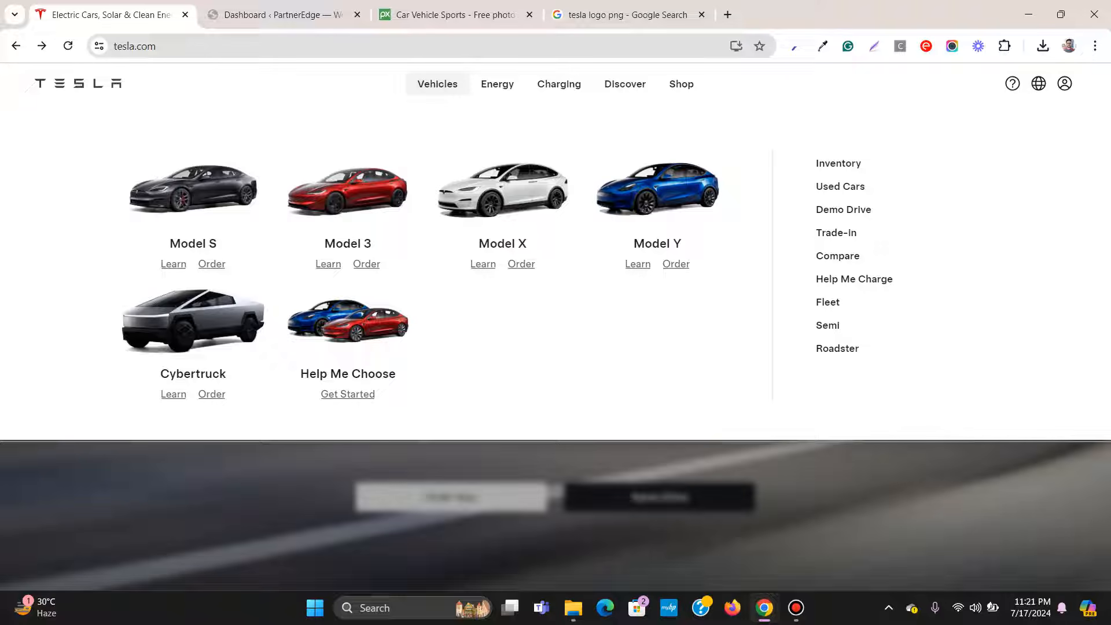
{"action": "mouse_move", "coordinate": [497, 84]}
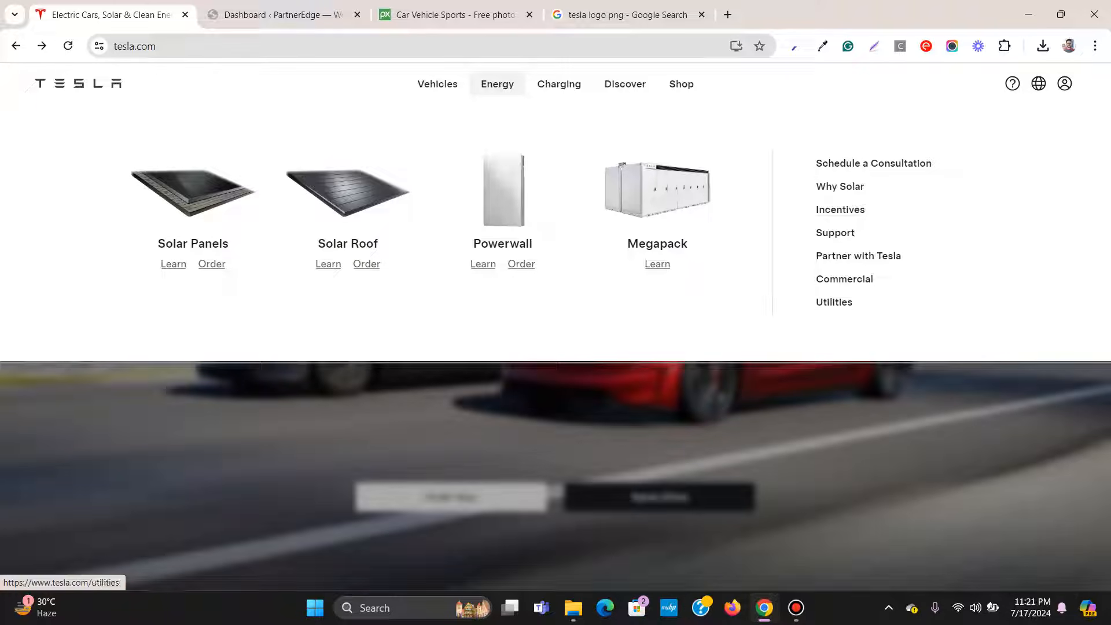
{"action": "mouse_move", "coordinate": [559, 84]}
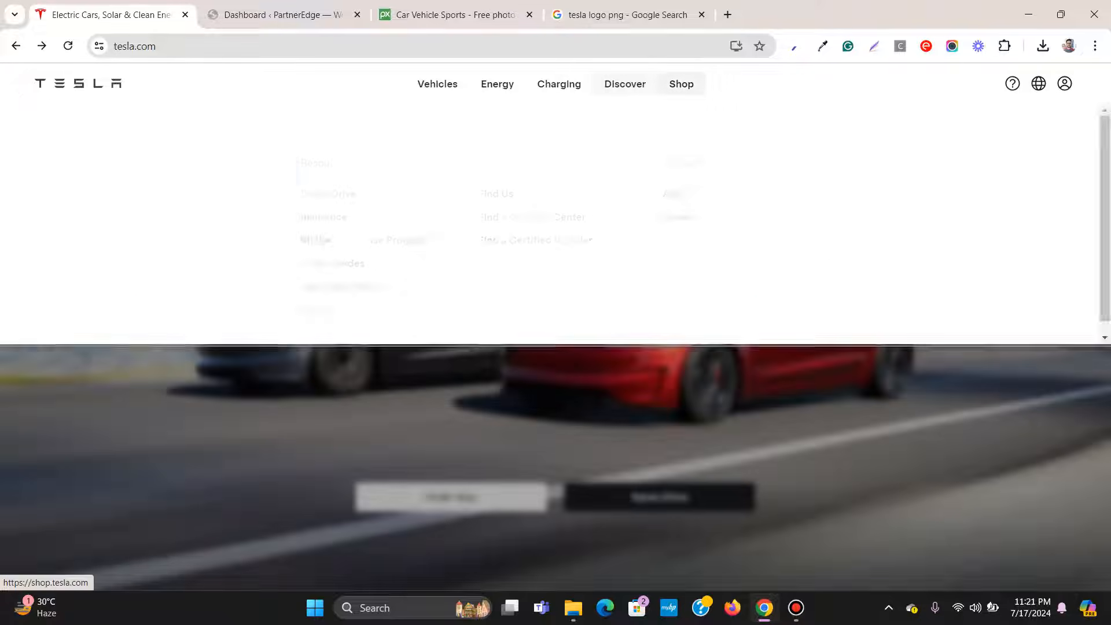
{"action": "mouse_move", "coordinate": [681, 84]}
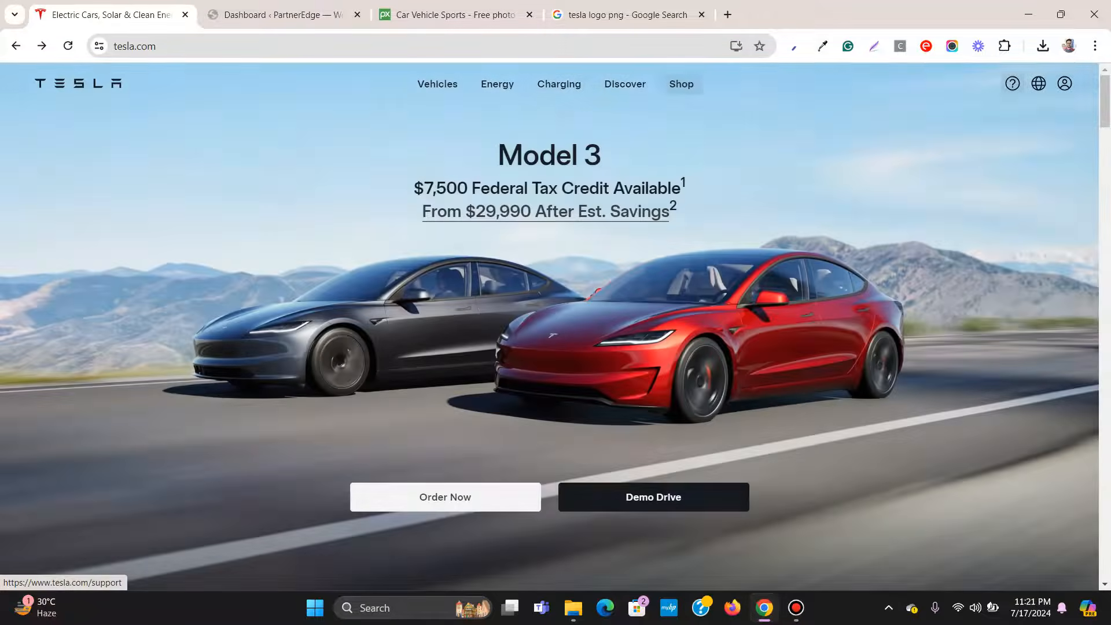
{"action": "left_click", "coordinate": [1012, 84]}
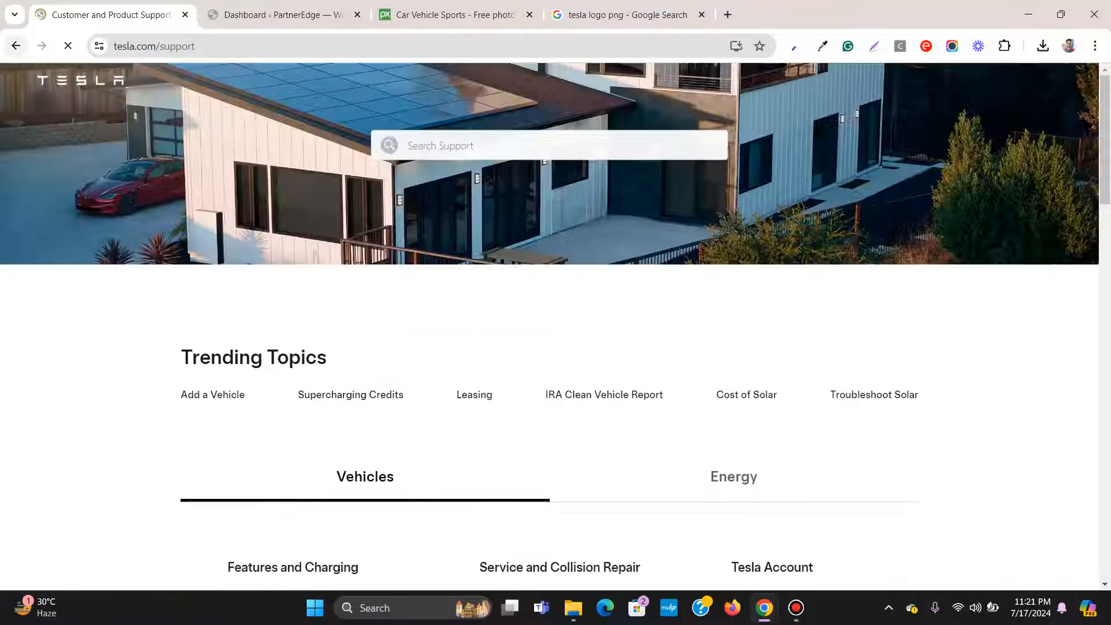
{"action": "left_click", "coordinate": [16, 46]}
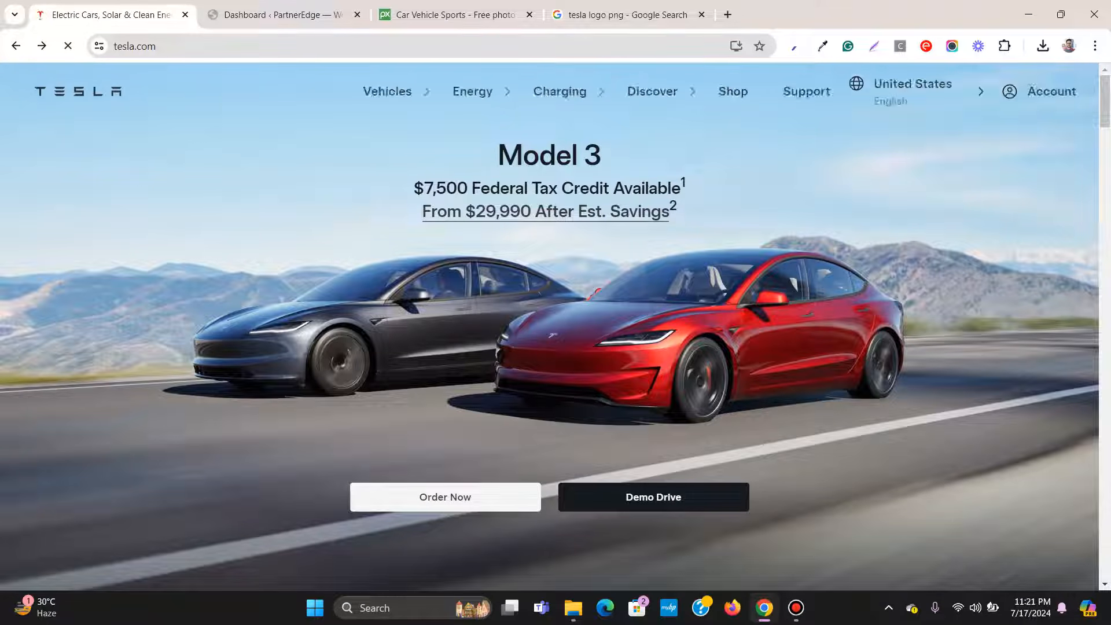
{"action": "left_click", "coordinate": [1064, 84]}
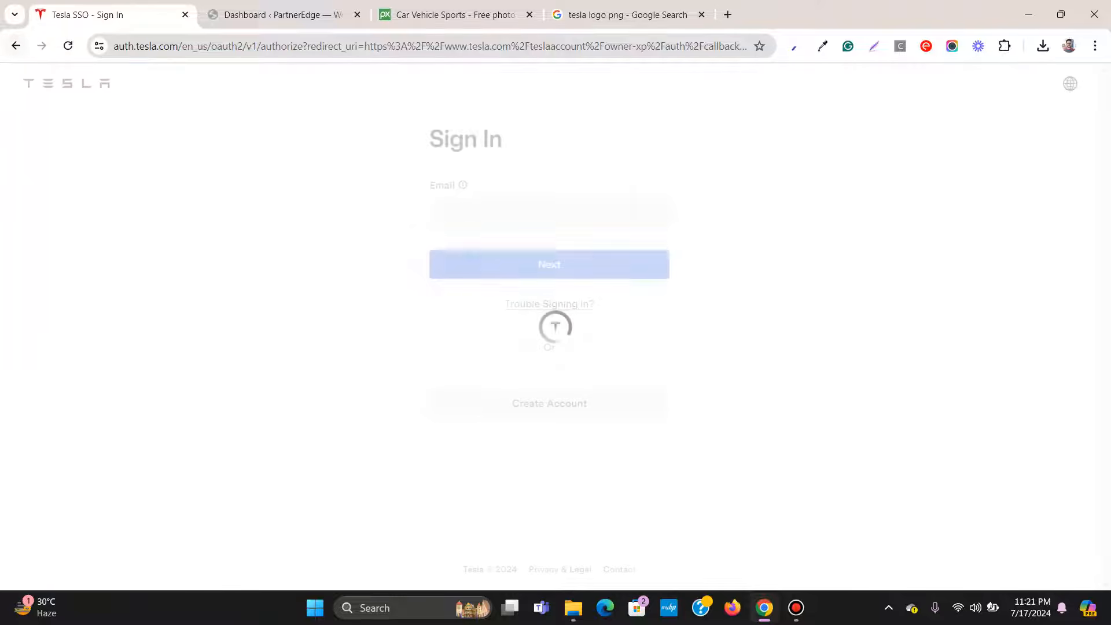
{"action": "left_click", "coordinate": [15, 46]}
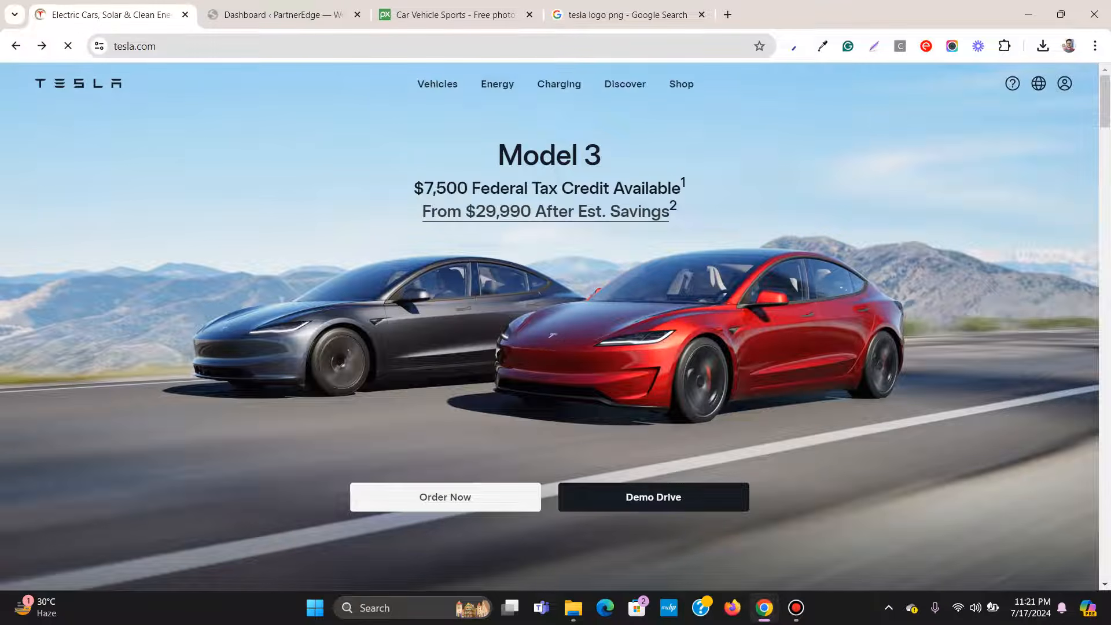
{"action": "key", "text": "ctrl+Tab"}
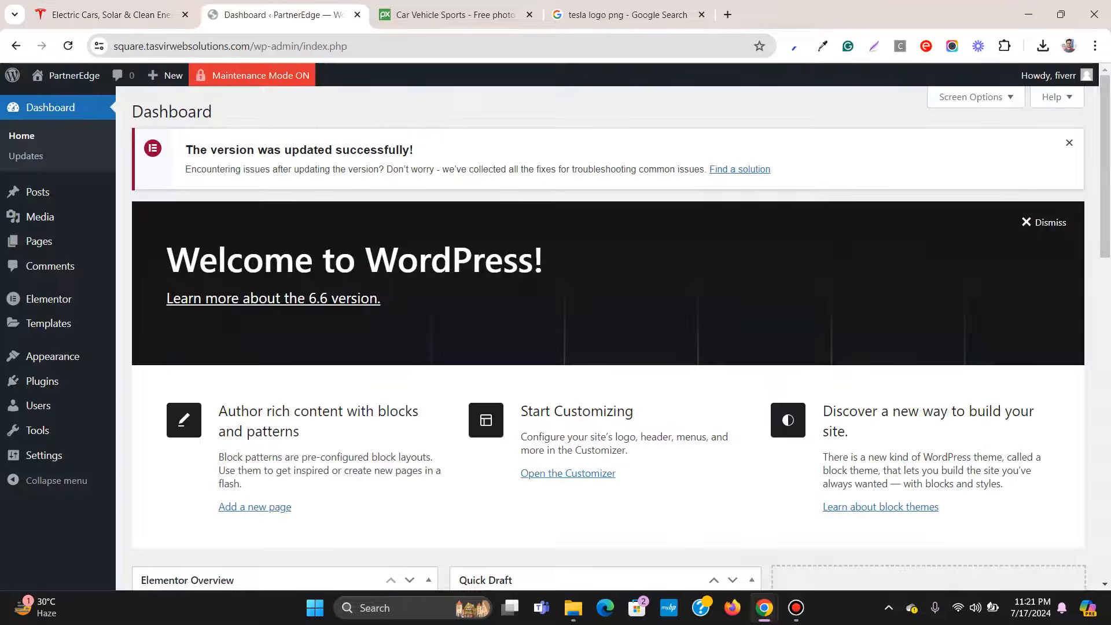
{"action": "key", "text": "ctrl+shift+Tab"}
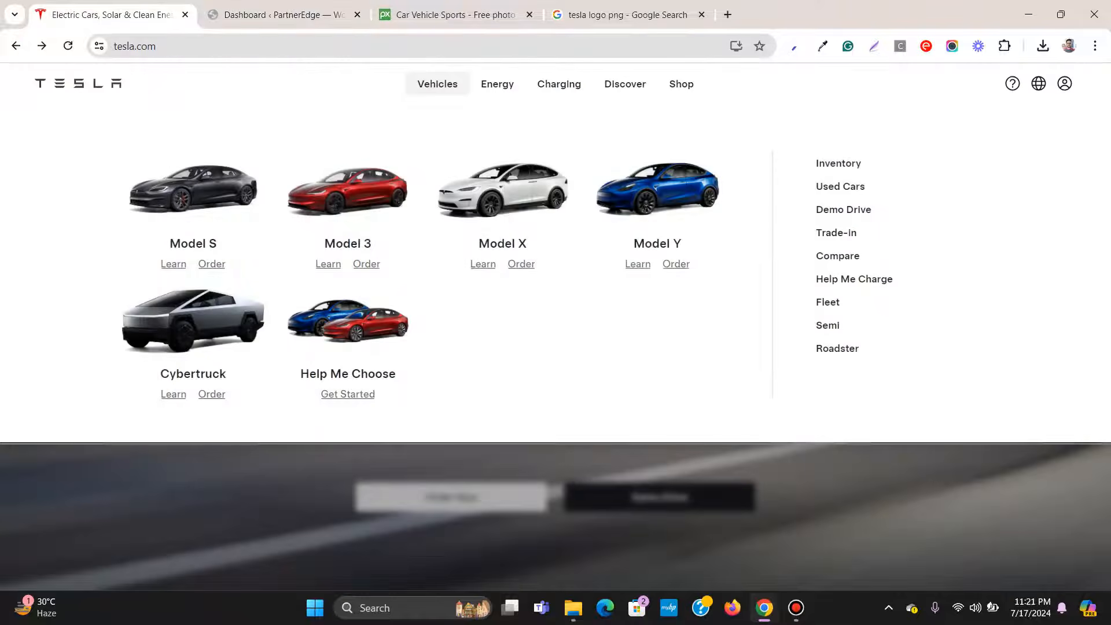
Step: Switch to the WordPress dashboard, open Elementor's settings and review the Advanced options
{"action": "key", "text": "ctrl+Tab"}
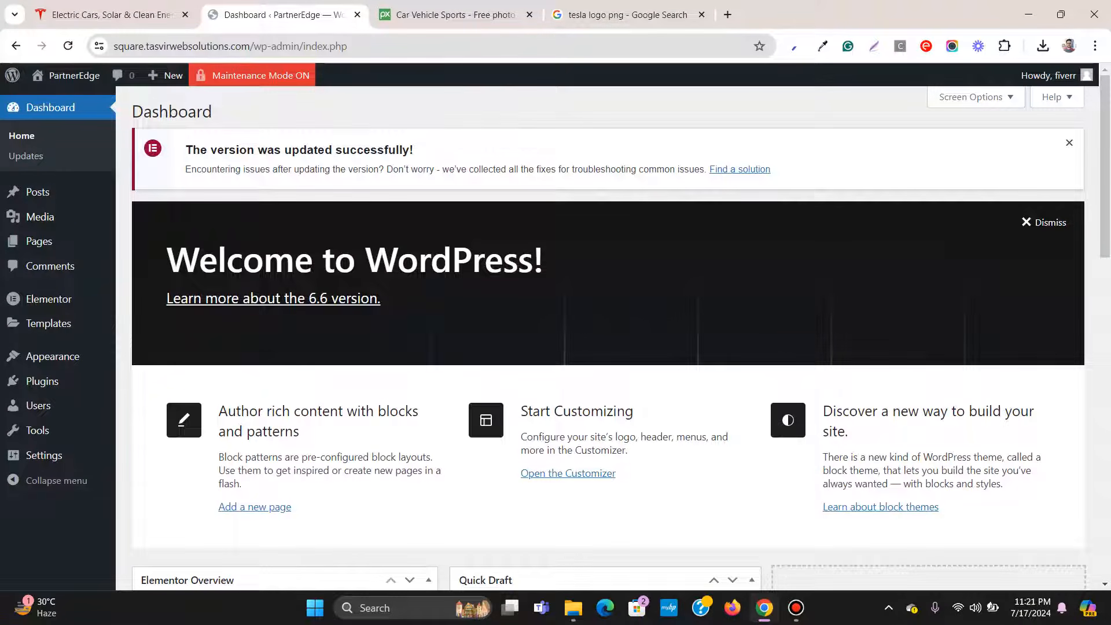
{"action": "mouse_move", "coordinate": [49, 298]}
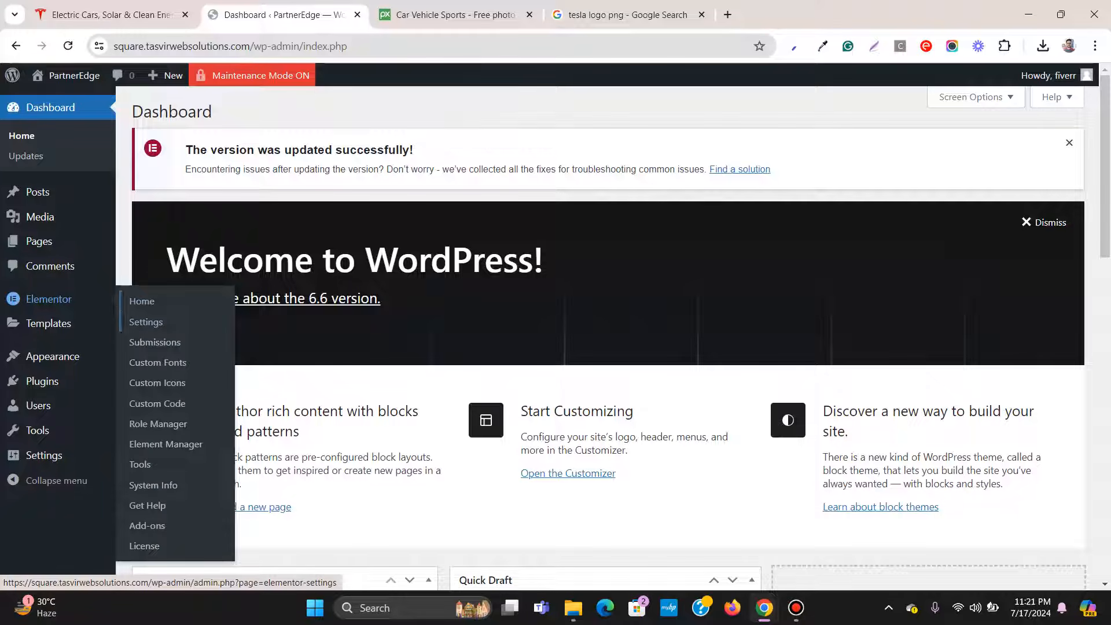
{"action": "left_click", "coordinate": [146, 321]}
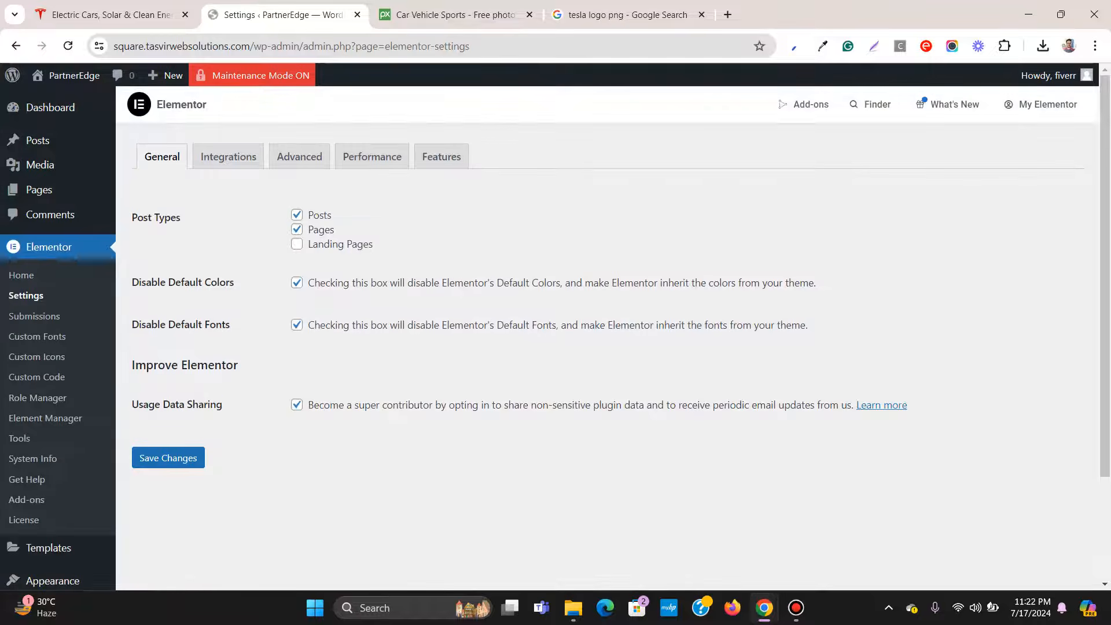
{"action": "left_click", "coordinate": [299, 156]}
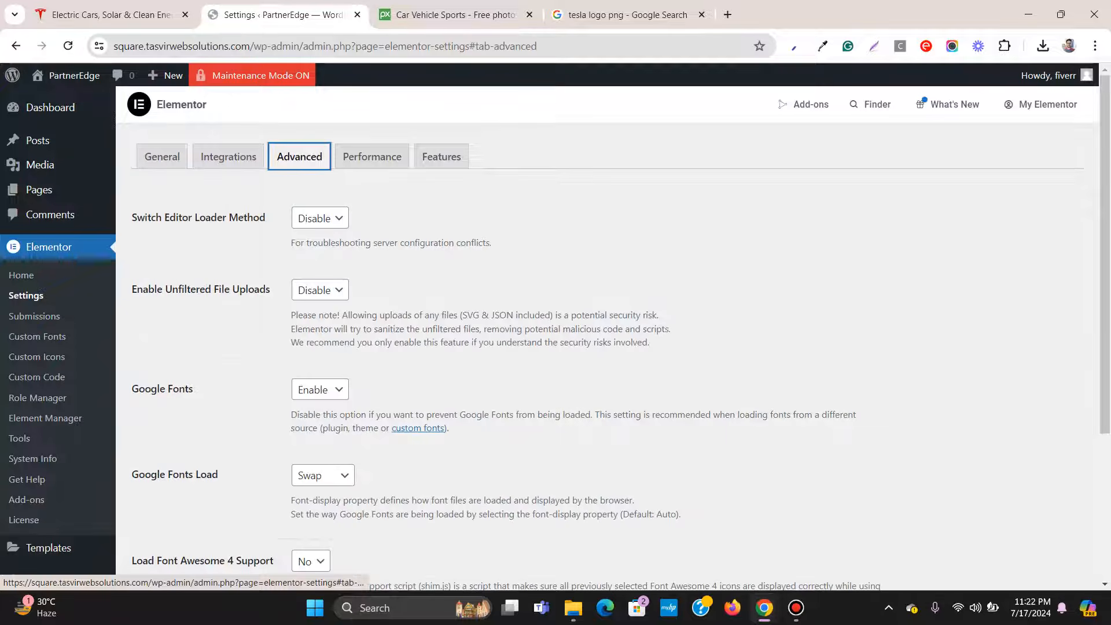
{"action": "scroll", "coordinate": [555, 333], "scroll_direction": "down", "scroll_amount": 3}
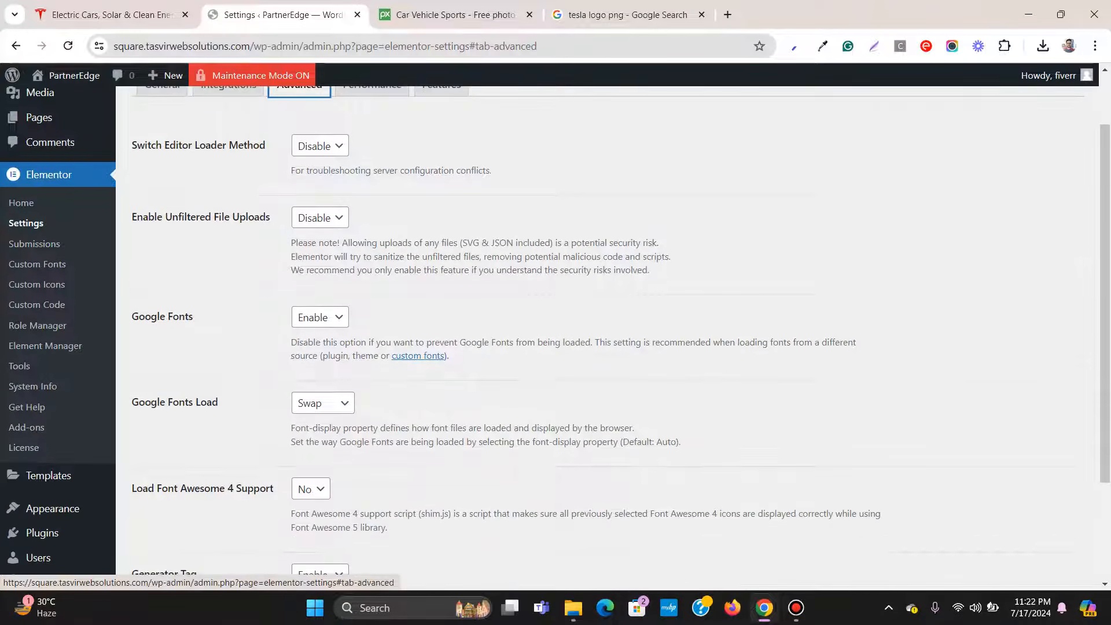
{"action": "scroll", "coordinate": [555, 338], "scroll_direction": "down", "scroll_amount": 2}
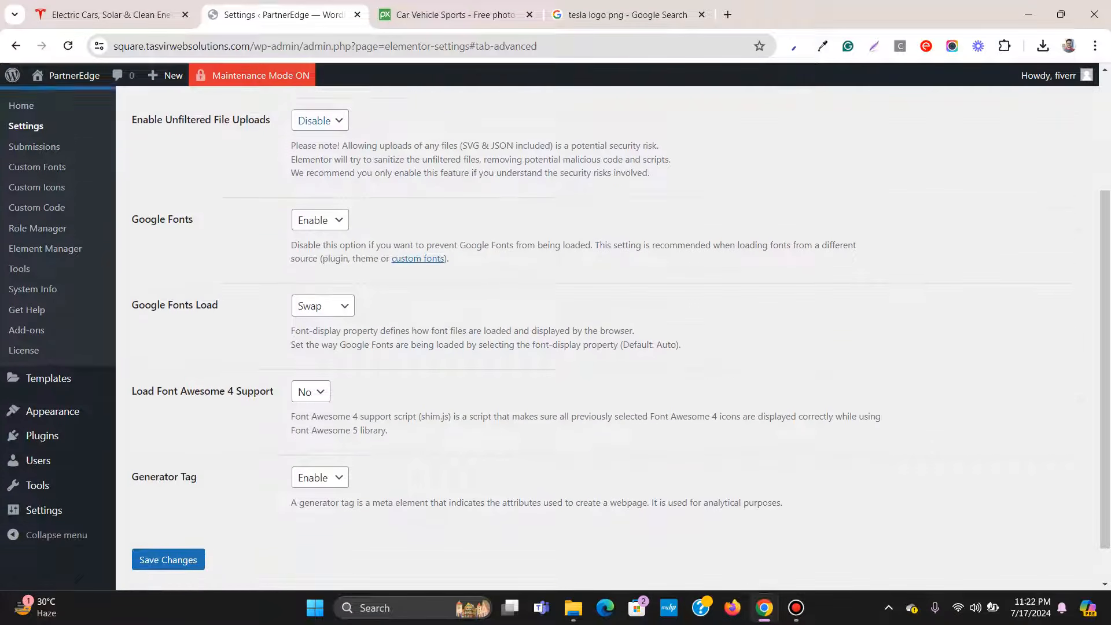
{"action": "scroll", "coordinate": [555, 339], "scroll_direction": "up", "scroll_amount": 1}
{"action": "scroll", "coordinate": [555, 333], "scroll_direction": "up", "scroll_amount": 3}
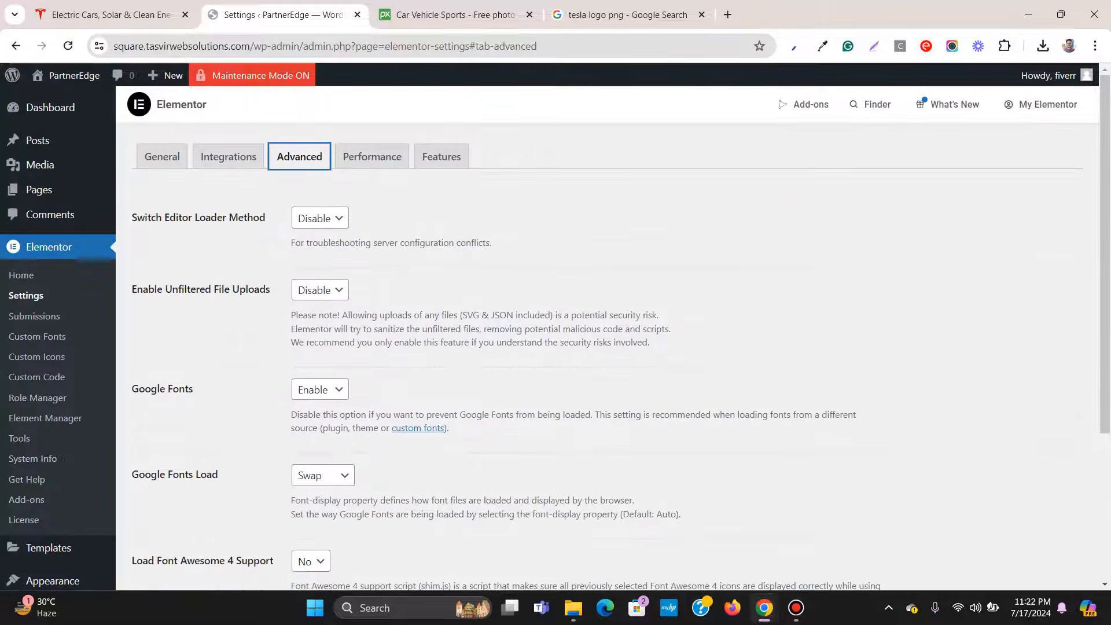
Step: Set the Nested Elements experiment to Active in Elementor's feature settings
{"action": "left_click", "coordinate": [441, 157]}
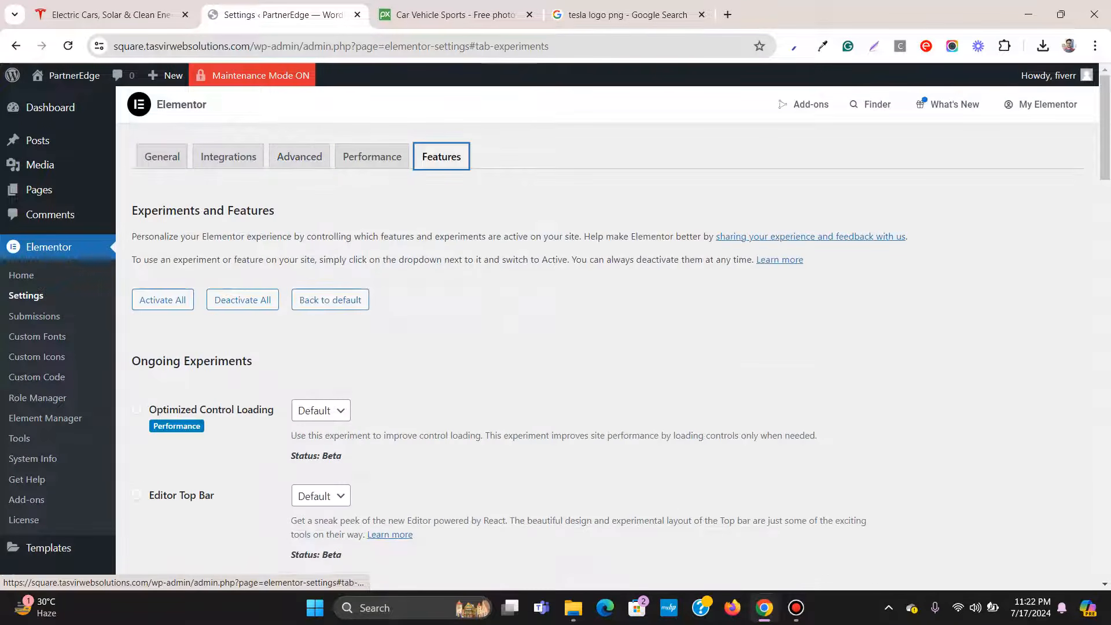
{"action": "scroll", "coordinate": [555, 333], "scroll_direction": "down", "scroll_amount": 3}
{"action": "scroll", "coordinate": [555, 338], "scroll_direction": "down", "scroll_amount": 5}
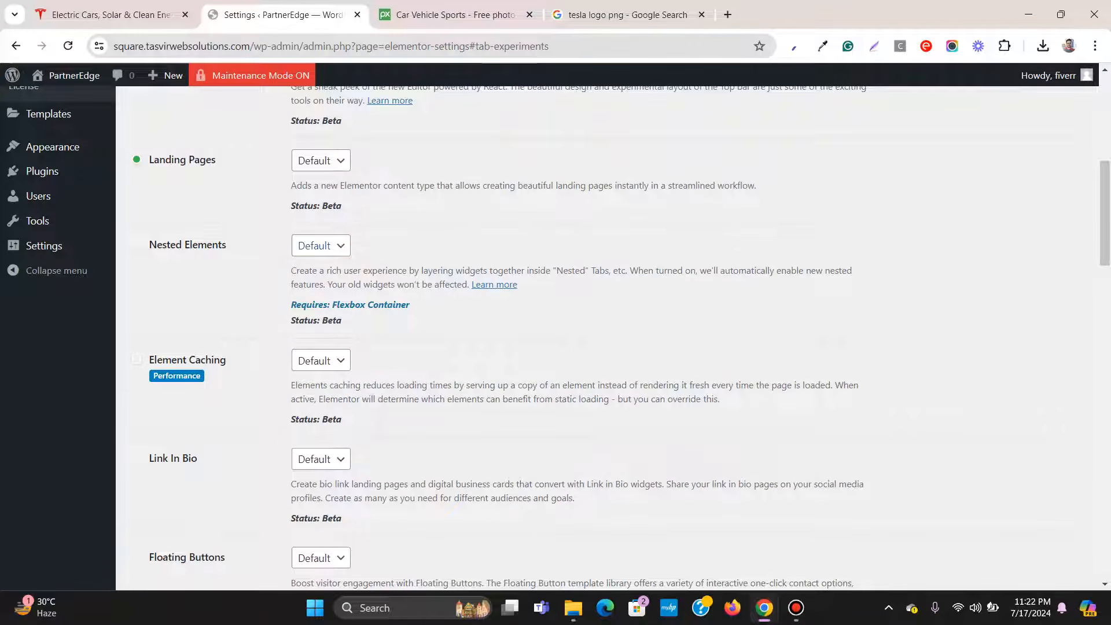
{"action": "left_click", "coordinate": [320, 245]}
{"action": "left_click", "coordinate": [312, 278]}
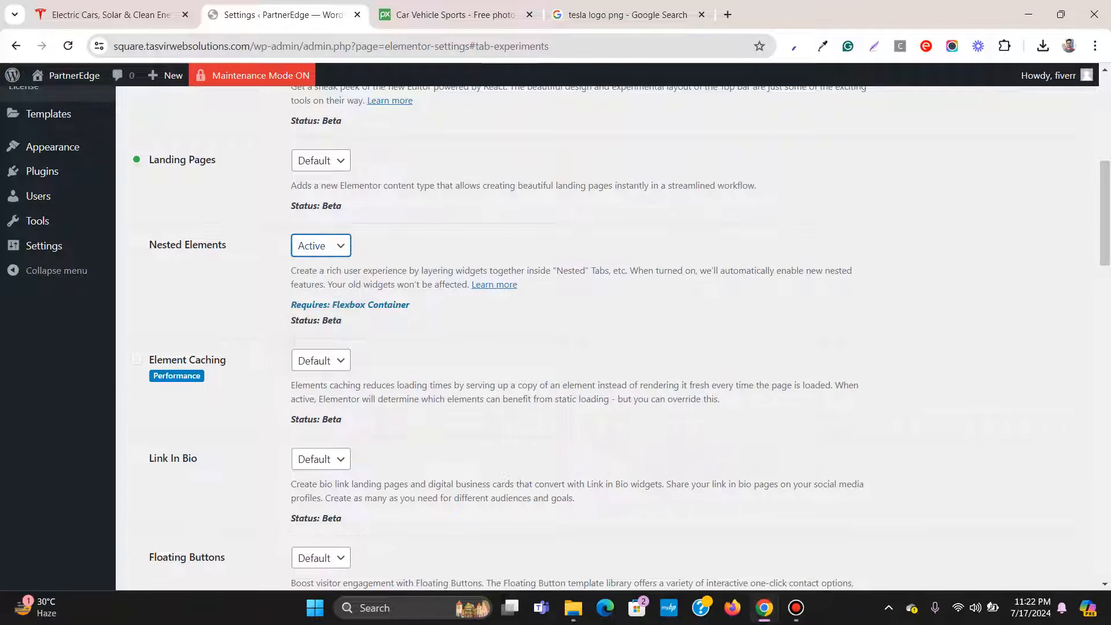
Step: Set the Menu experiment to Active
{"action": "scroll", "coordinate": [555, 338], "scroll_direction": "down", "scroll_amount": 4}
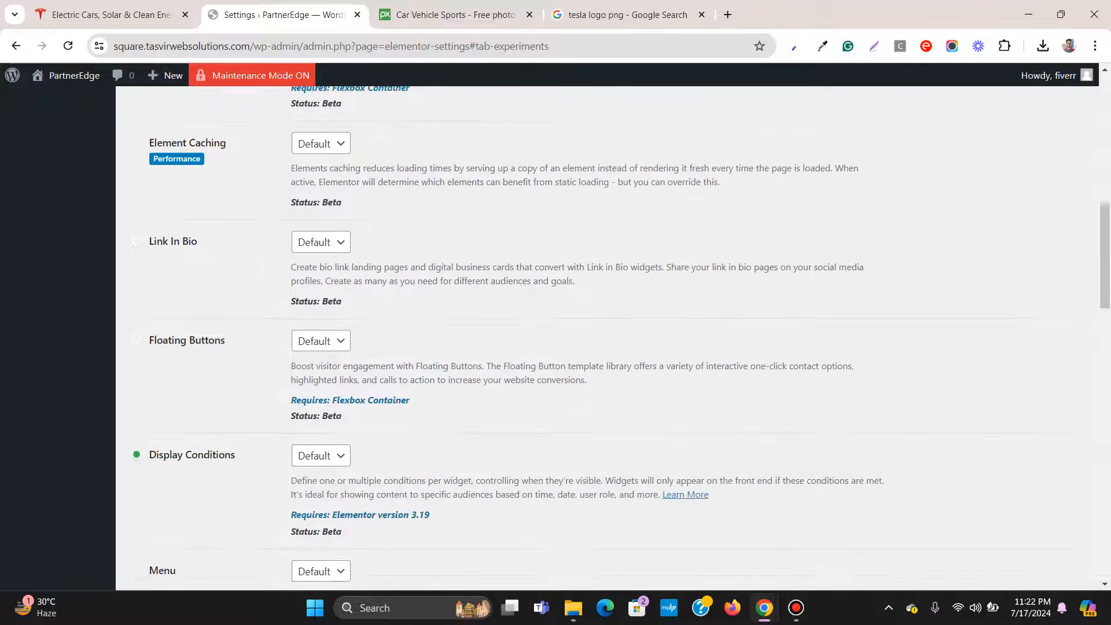
{"action": "scroll", "coordinate": [556, 338], "scroll_direction": "down", "scroll_amount": 5}
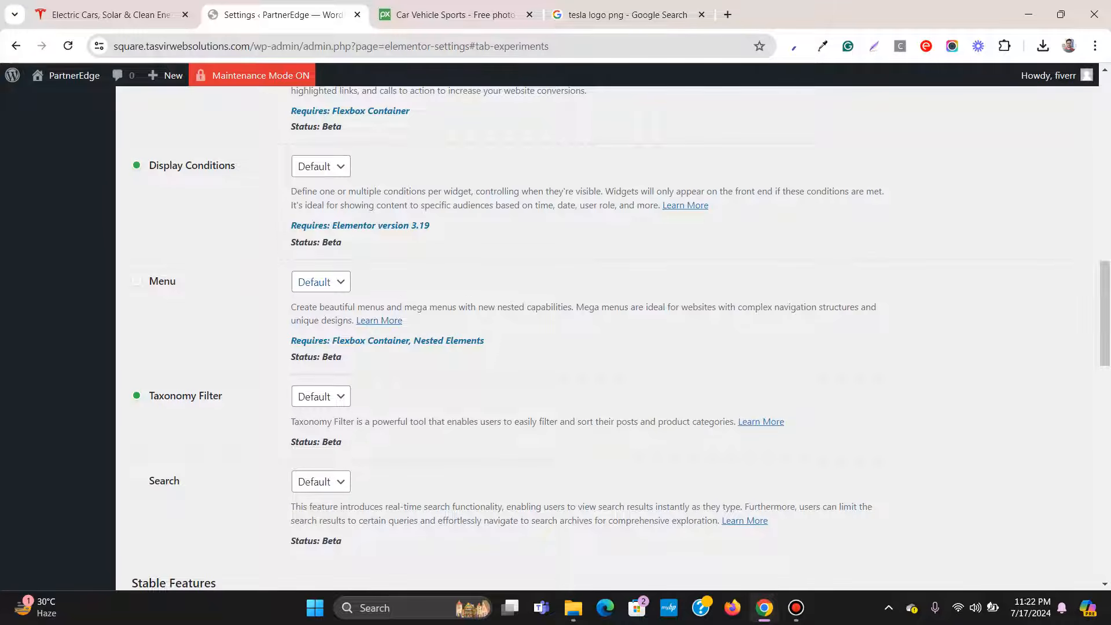
{"action": "left_click", "coordinate": [320, 282]}
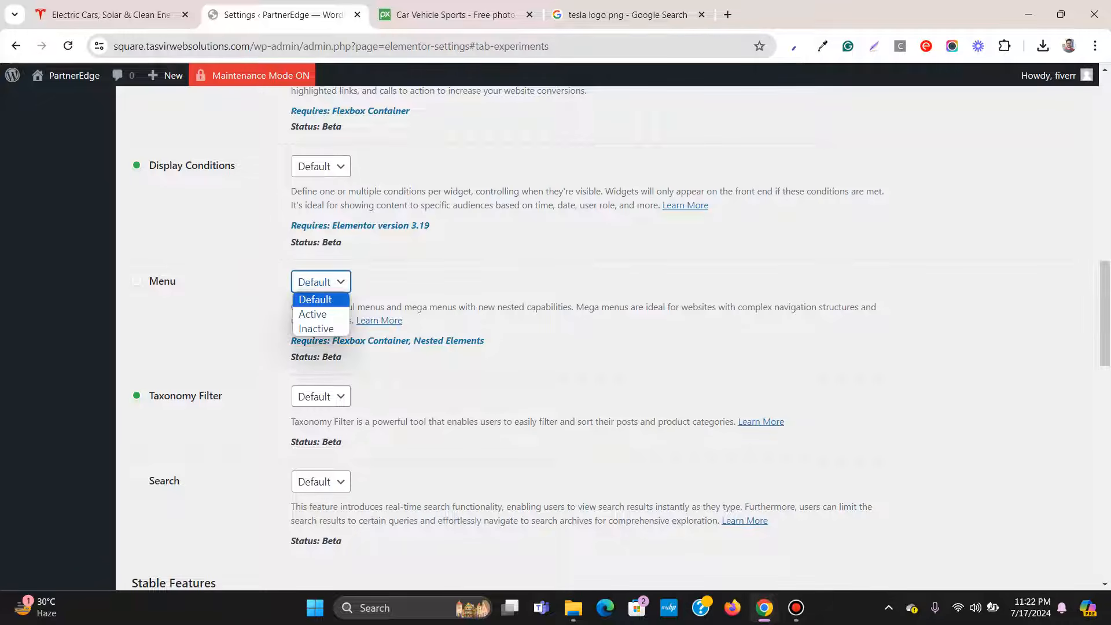
{"action": "left_click", "coordinate": [305, 313]}
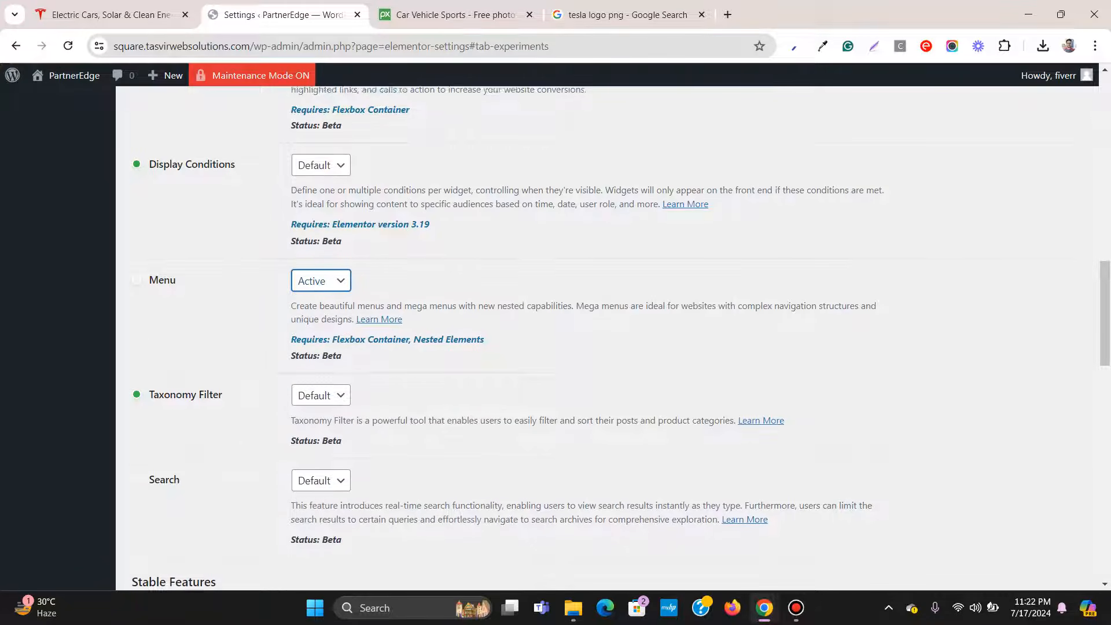
Step: Set the Flexbox Container feature to Active and save the Elementor settings
{"action": "scroll", "coordinate": [556, 338], "scroll_direction": "down", "scroll_amount": 7}
{"action": "scroll", "coordinate": [555, 338], "scroll_direction": "down", "scroll_amount": 2}
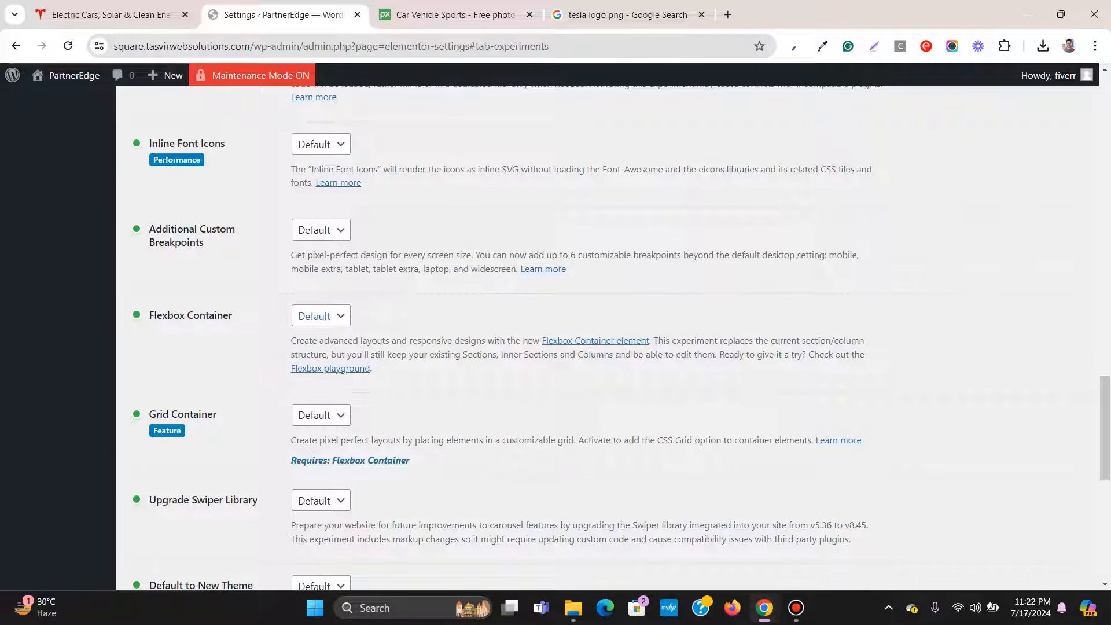
{"action": "left_click", "coordinate": [321, 316]}
{"action": "left_click", "coordinate": [313, 347]}
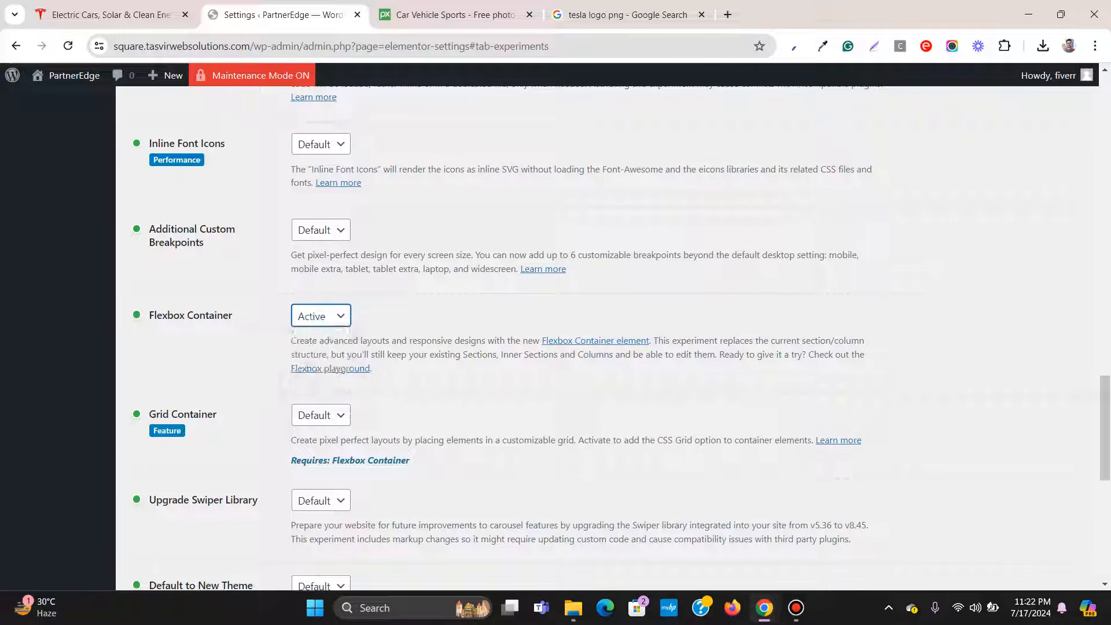
{"action": "scroll", "coordinate": [621, 339], "scroll_direction": "down", "scroll_amount": 8}
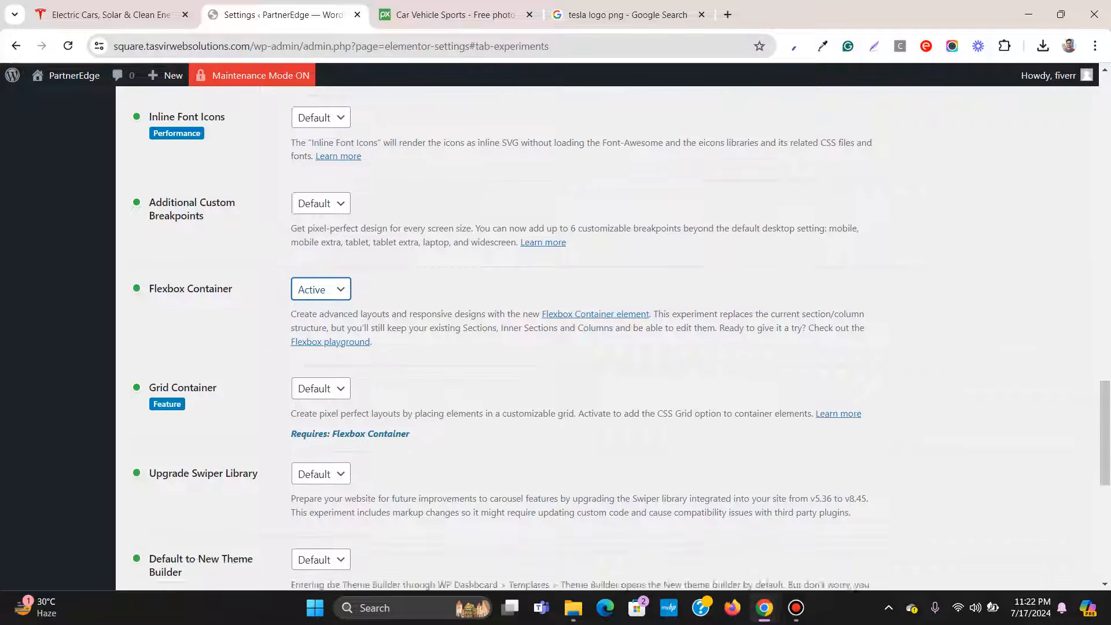
{"action": "left_click", "coordinate": [167, 515]}
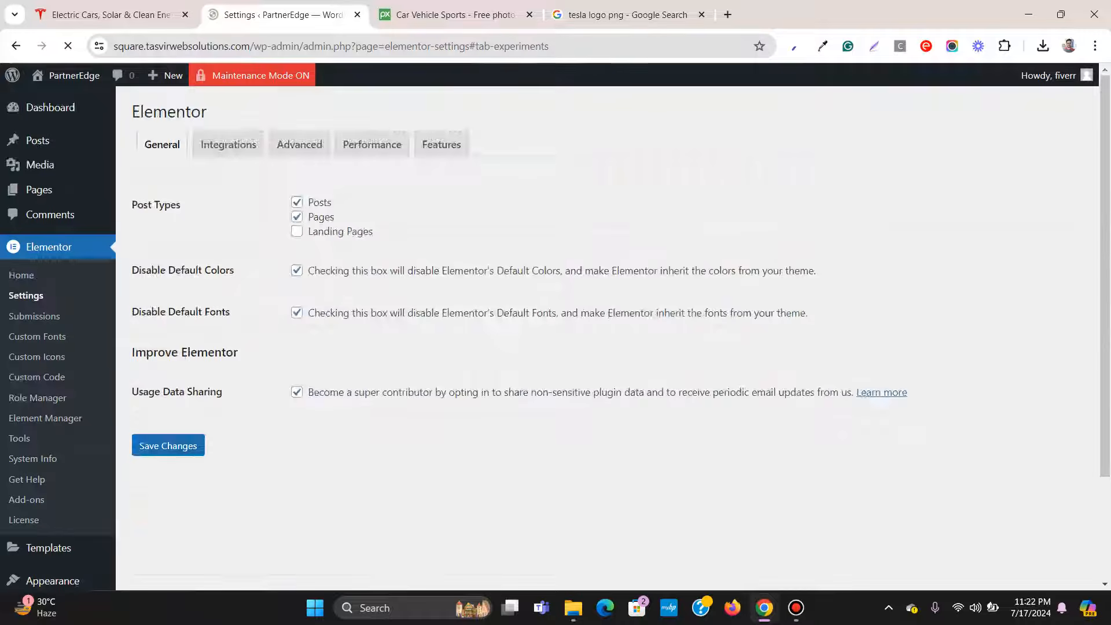
Step: Show all WordPress pages and locate the Mega Menu page in the list
{"action": "mouse_move", "coordinate": [58, 190]}
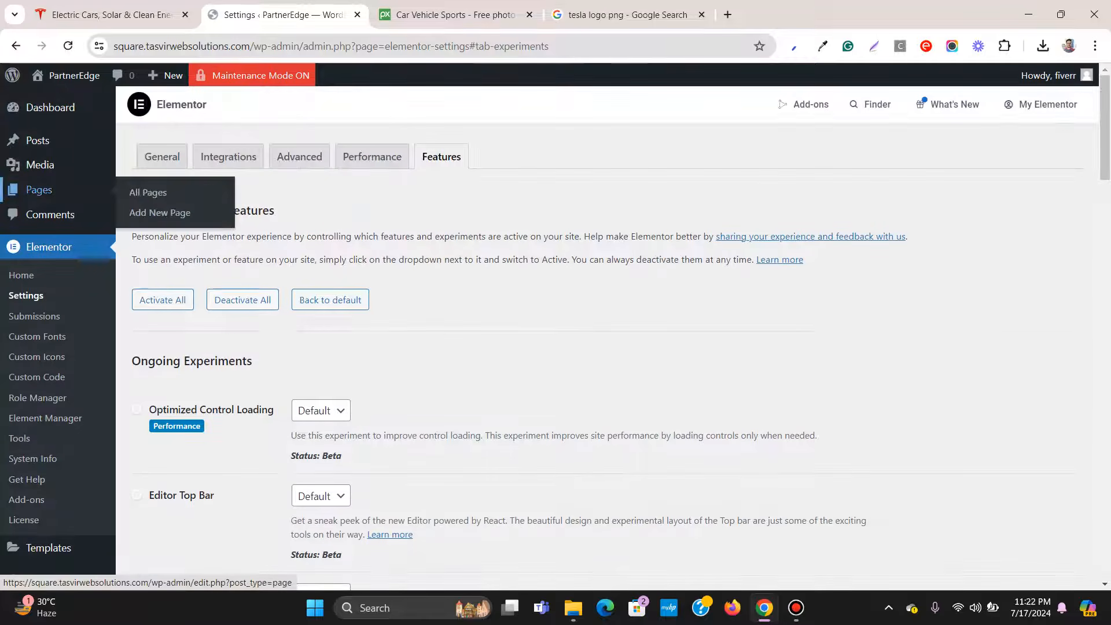
{"action": "left_click", "coordinate": [145, 192]}
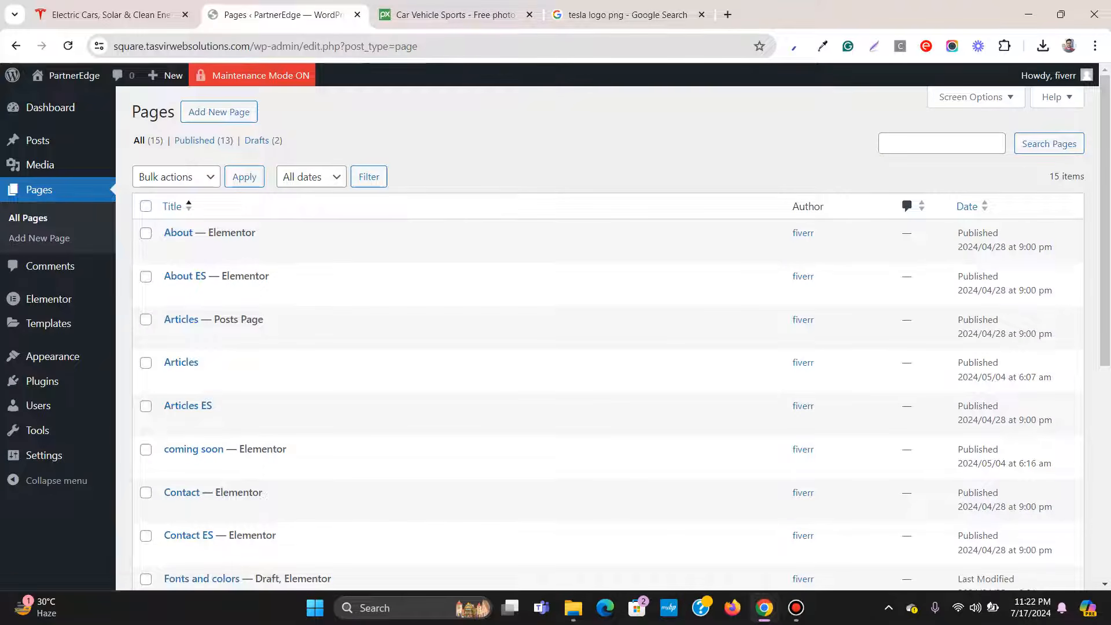
{"action": "scroll", "coordinate": [347, 329], "scroll_direction": "down", "scroll_amount": 7}
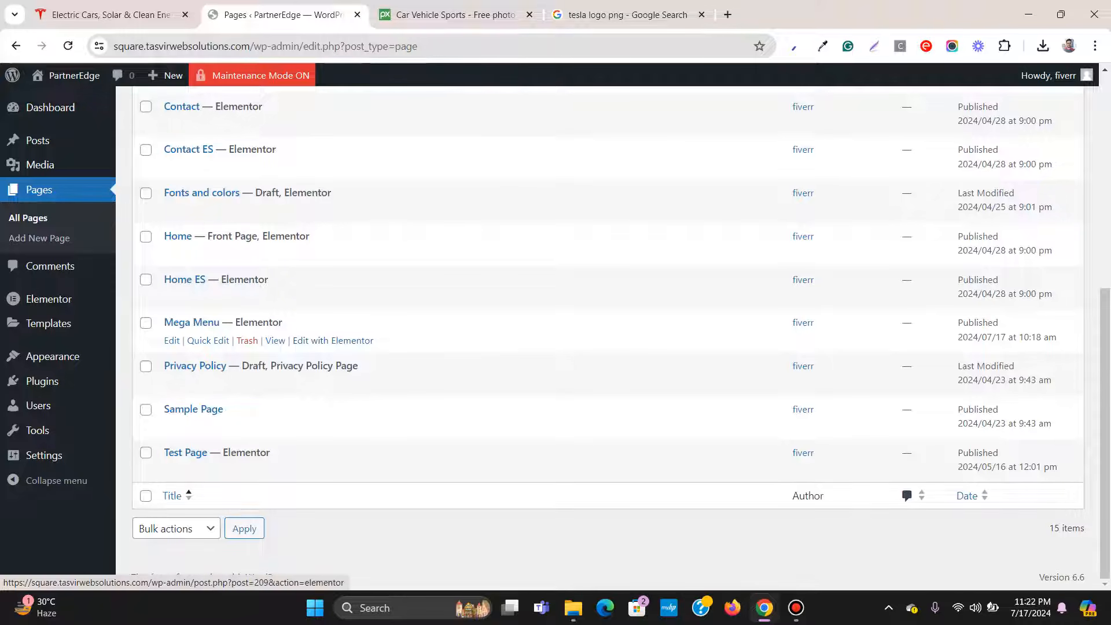
Step: Open the Mega Menu page in Elementor in a separate tab, compare it with the Tesla homepage, and close the editor tab
{"action": "right_click", "coordinate": [332, 340]}
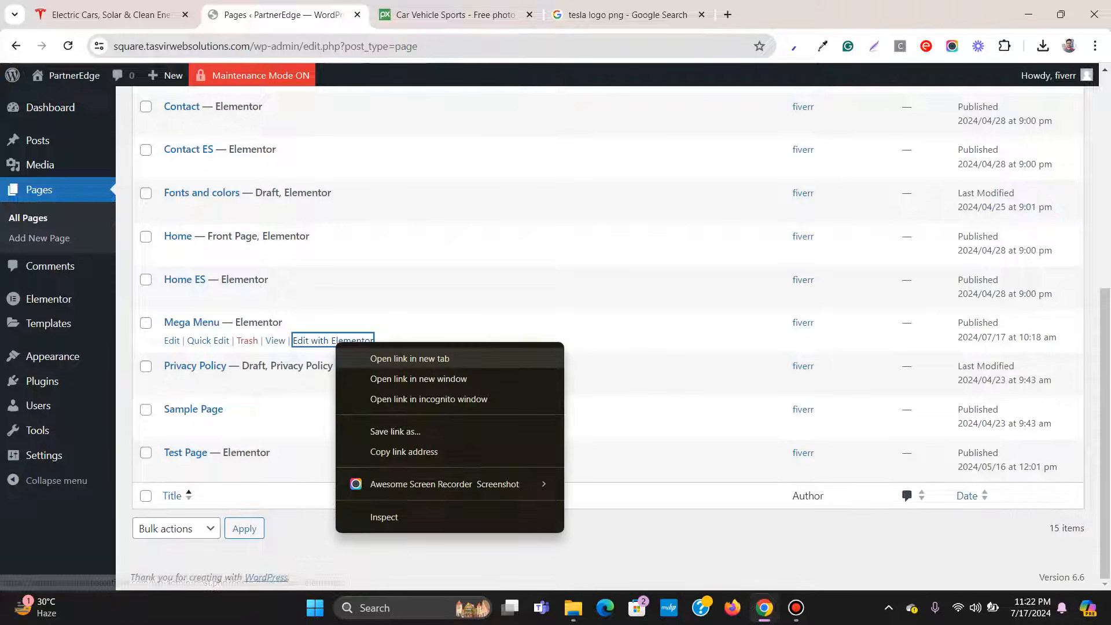
{"action": "left_click", "coordinate": [393, 357]}
{"action": "left_click_drag", "start_coordinate": [445, 15], "coordinate": [281, 15]}
{"action": "left_click", "coordinate": [111, 15]}
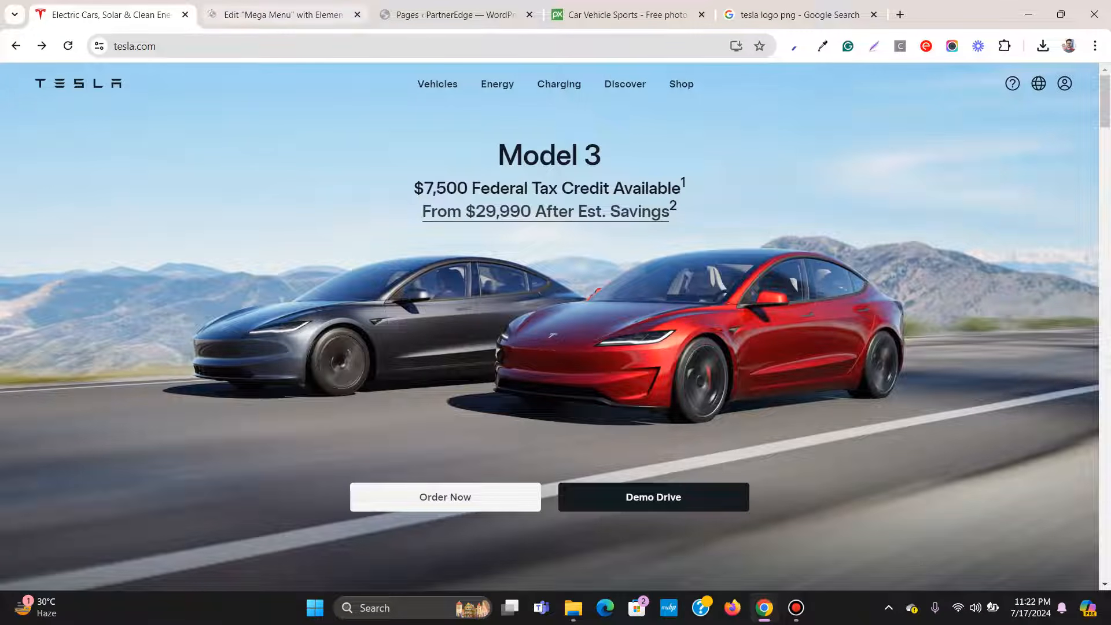
{"action": "left_click", "coordinate": [284, 15]}
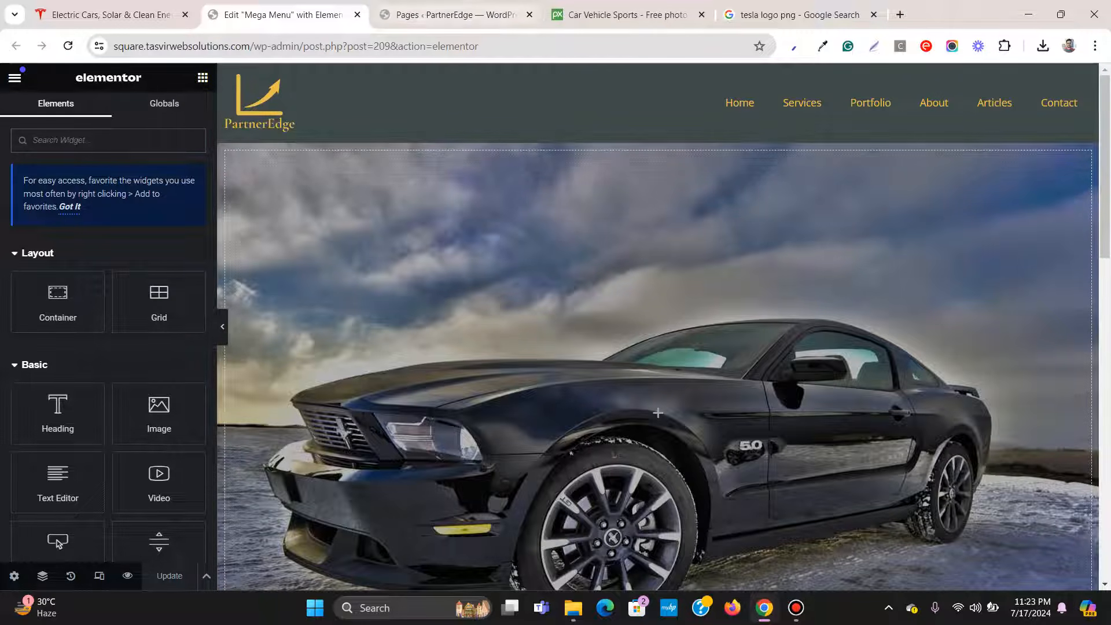
{"action": "key", "text": "ctrl+w"}
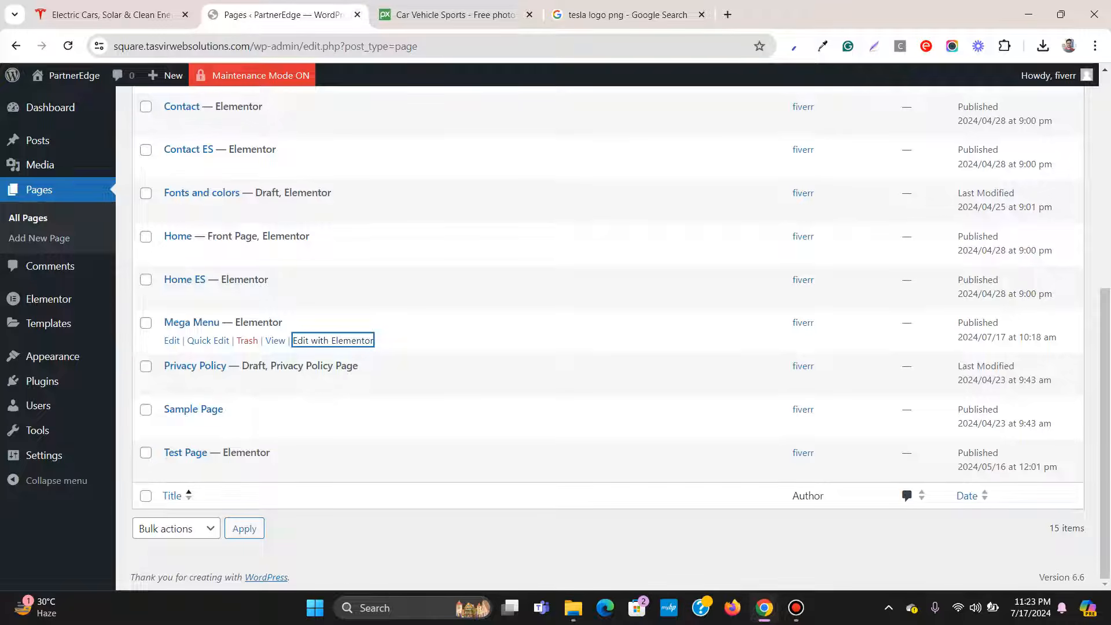
Step: Open the Theme Builder and create a new header template, dismissing the block library to start from a blank layout
{"action": "scroll", "coordinate": [607, 338], "scroll_direction": "up", "scroll_amount": 5}
{"action": "scroll", "coordinate": [199, 211], "scroll_direction": "down", "scroll_amount": 2}
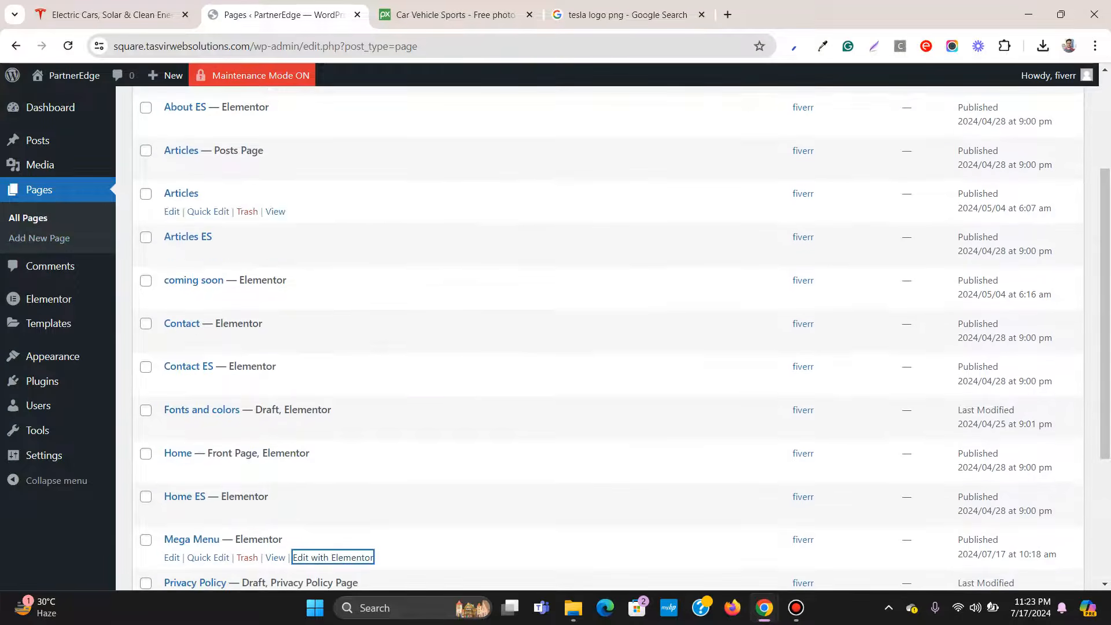
{"action": "mouse_move", "coordinate": [49, 323]}
{"action": "left_click", "coordinate": [159, 367]}
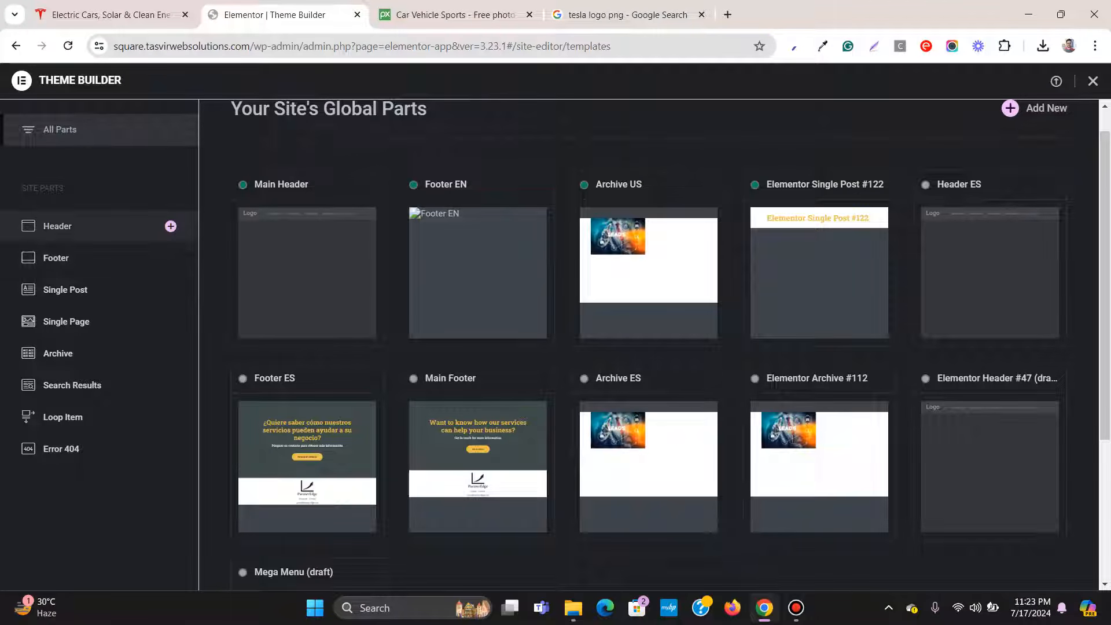
{"action": "left_click", "coordinate": [171, 226]}
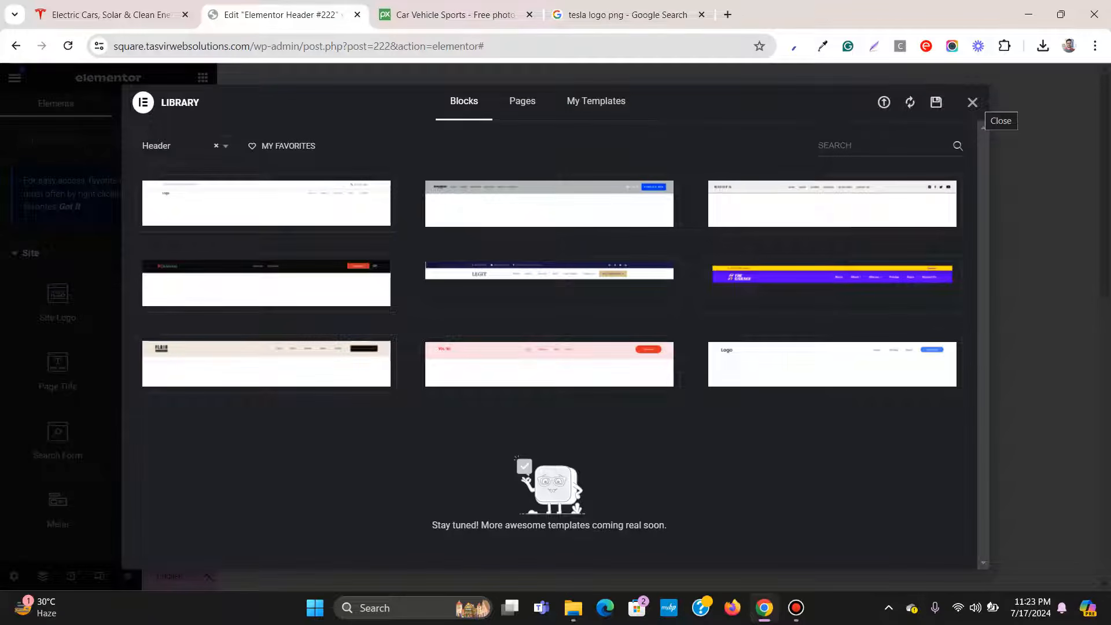
{"action": "left_click", "coordinate": [972, 102]}
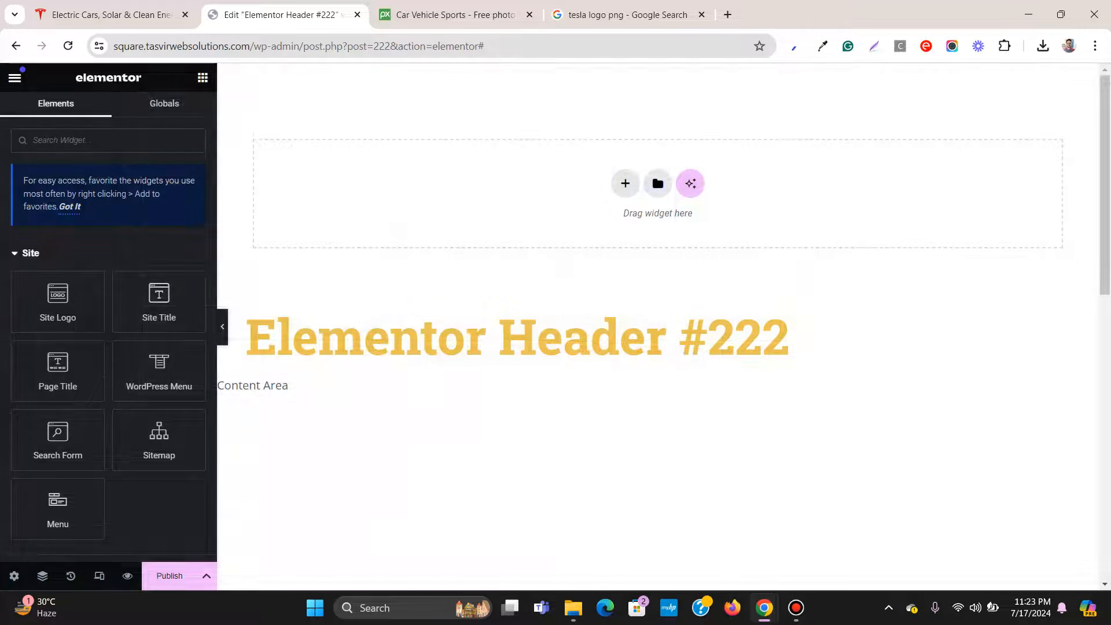
Step: Title the header template "Mega Menu 2" and save it as a draft
{"action": "left_click", "coordinate": [14, 576]}
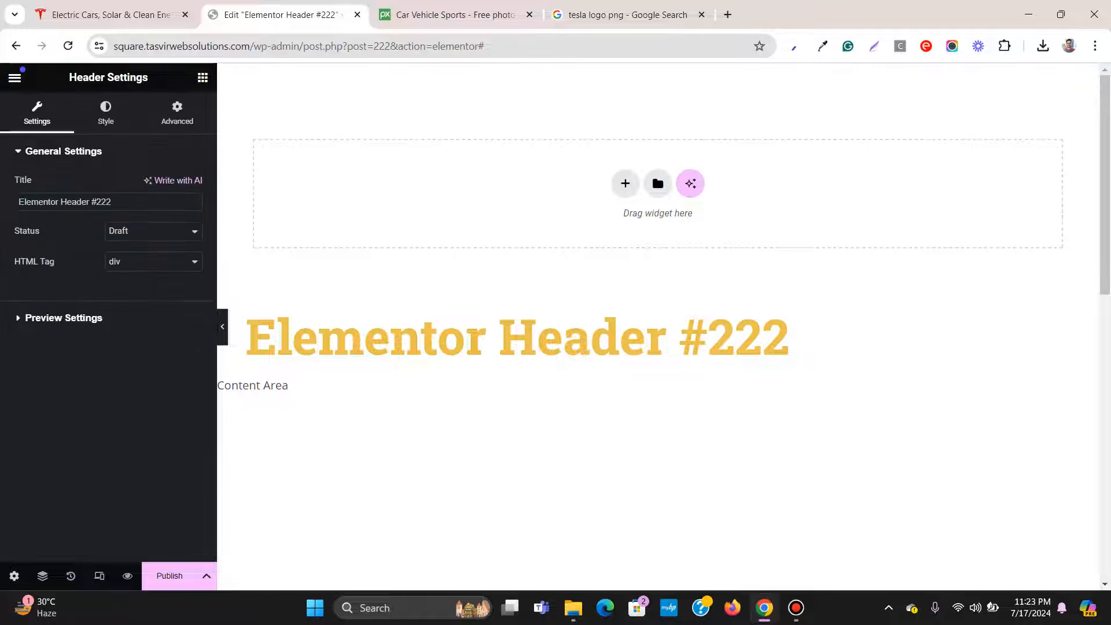
{"action": "left_click", "coordinate": [127, 202]}
{"action": "key", "text": "ctrl+a"}
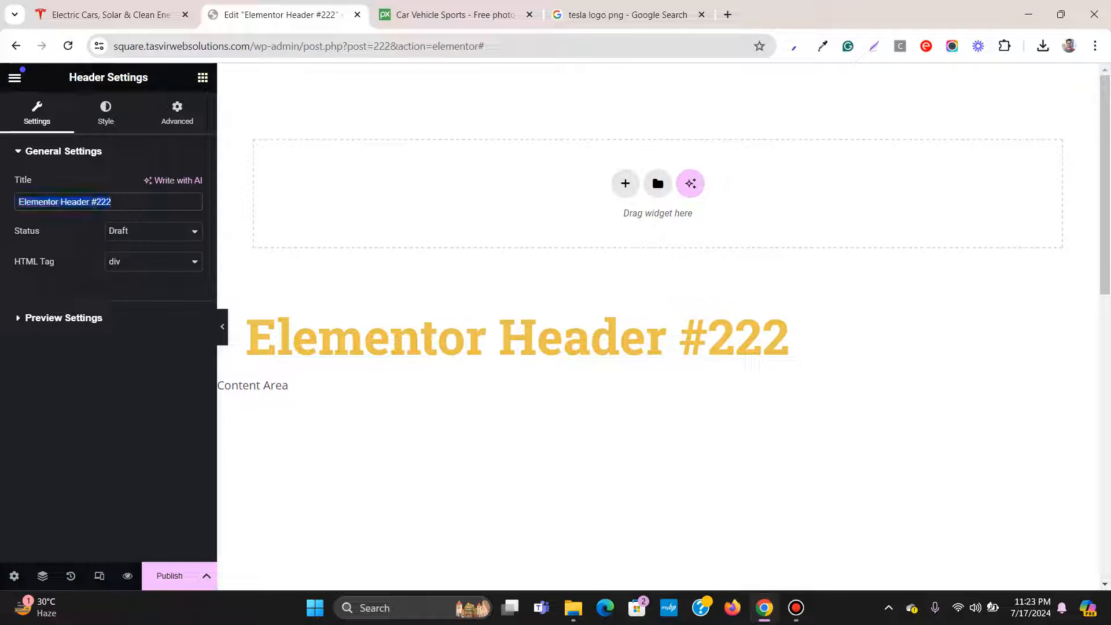
{"action": "type", "text": "Ma"}
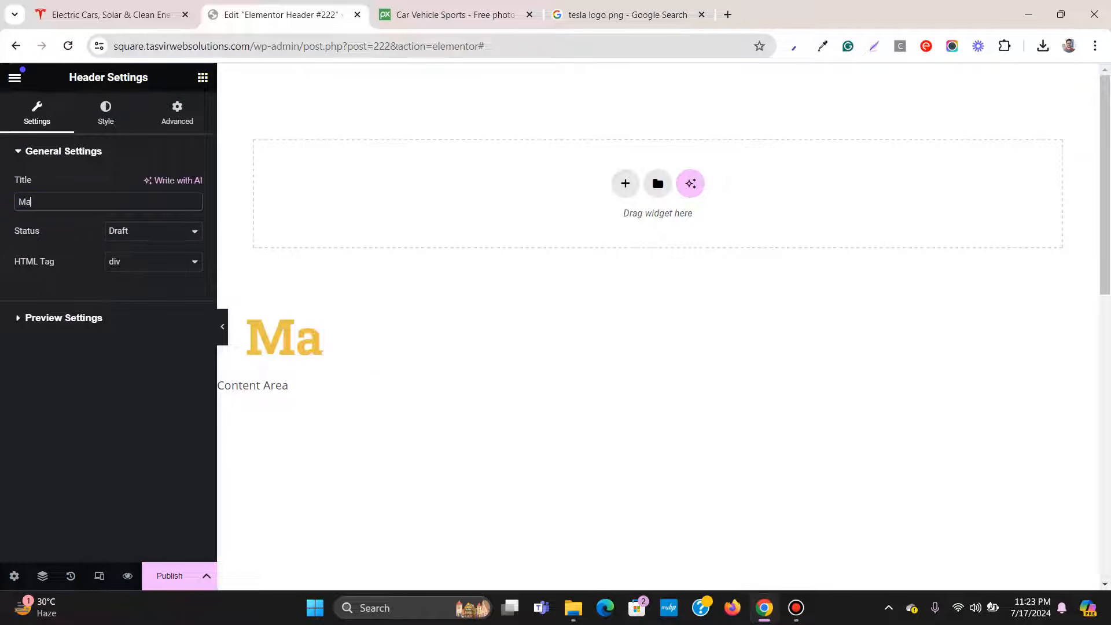
{"action": "key", "text": "BackSpace"}
{"action": "type", "text": "ega M"}
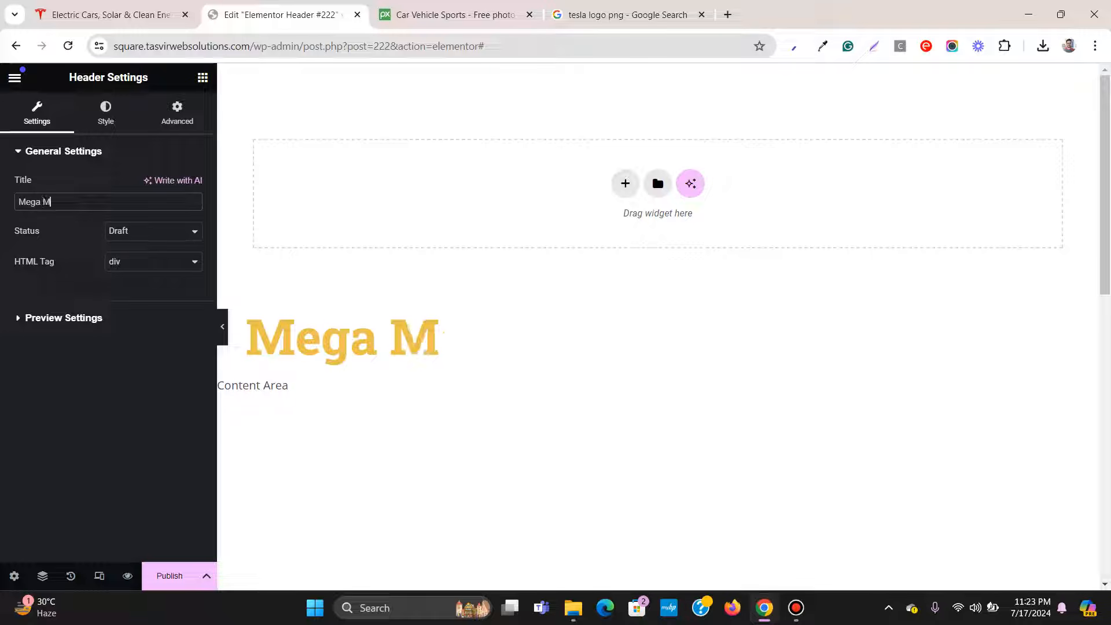
{"action": "type", "text": "enu 2"}
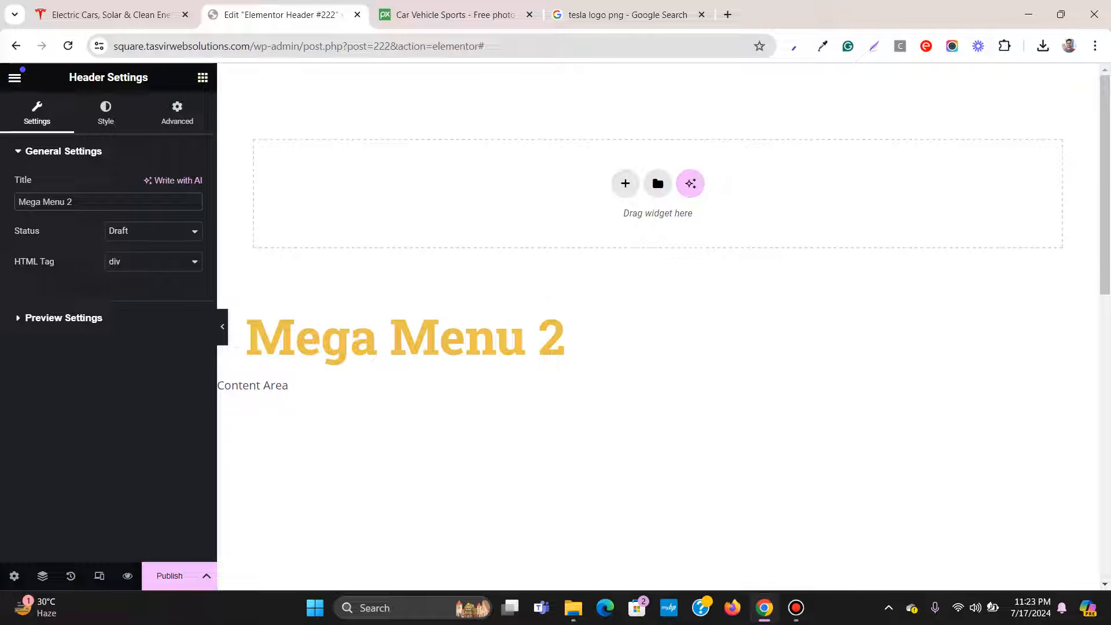
{"action": "left_click", "coordinate": [207, 575]}
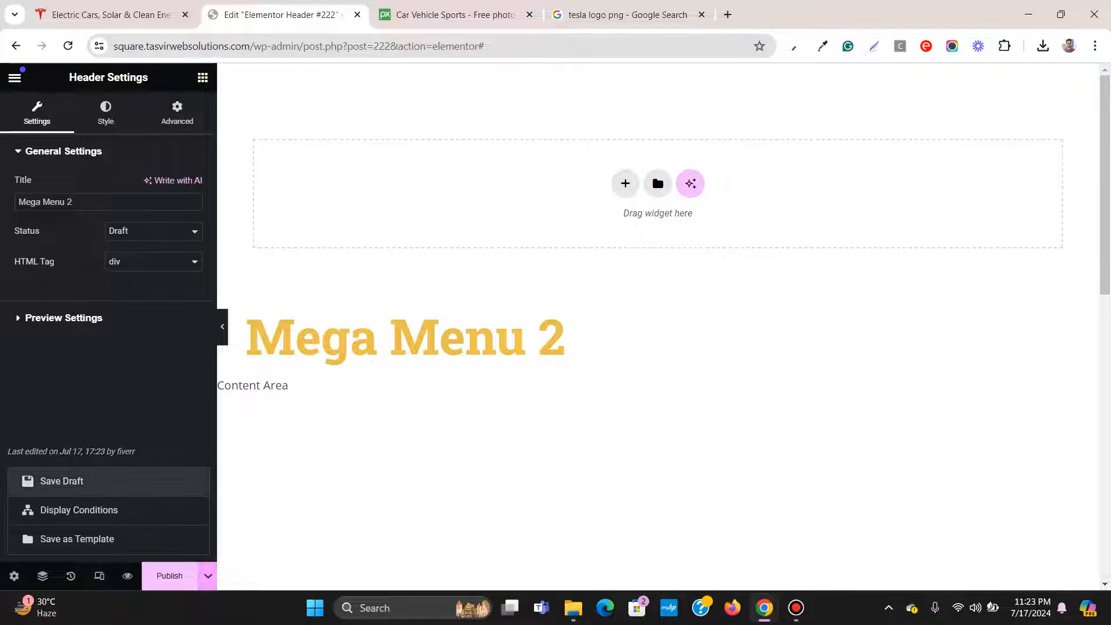
{"action": "left_click", "coordinate": [61, 481]}
Step: Review the dropdowns on the Tesla homepage and add a single flexbox container with column direction to the header template
{"action": "left_click", "coordinate": [144, 15]}
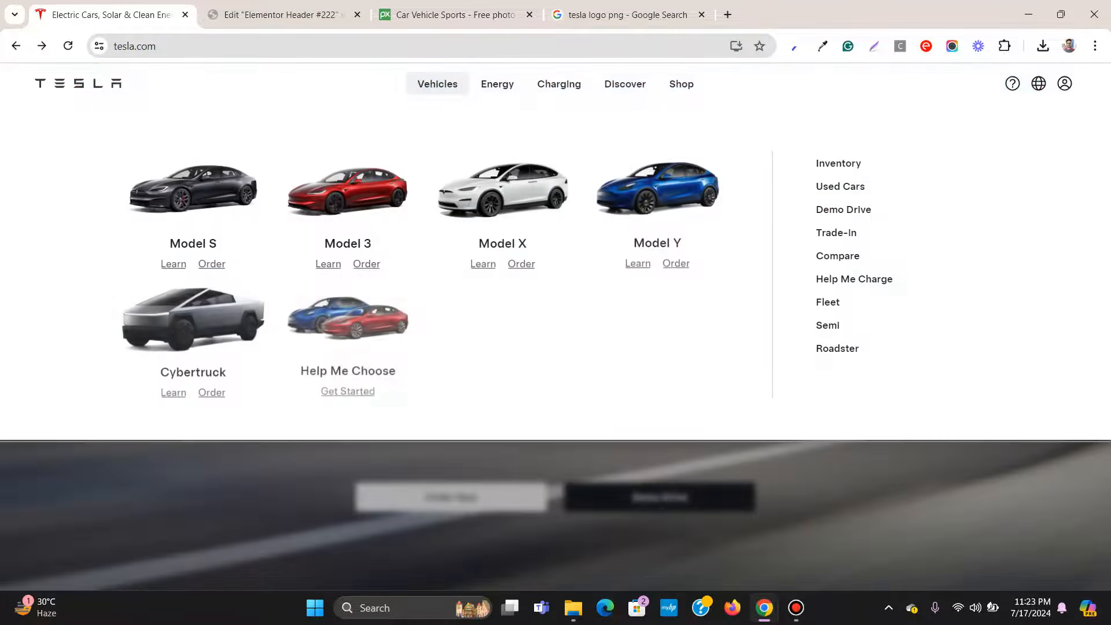
{"action": "mouse_move", "coordinate": [497, 83]}
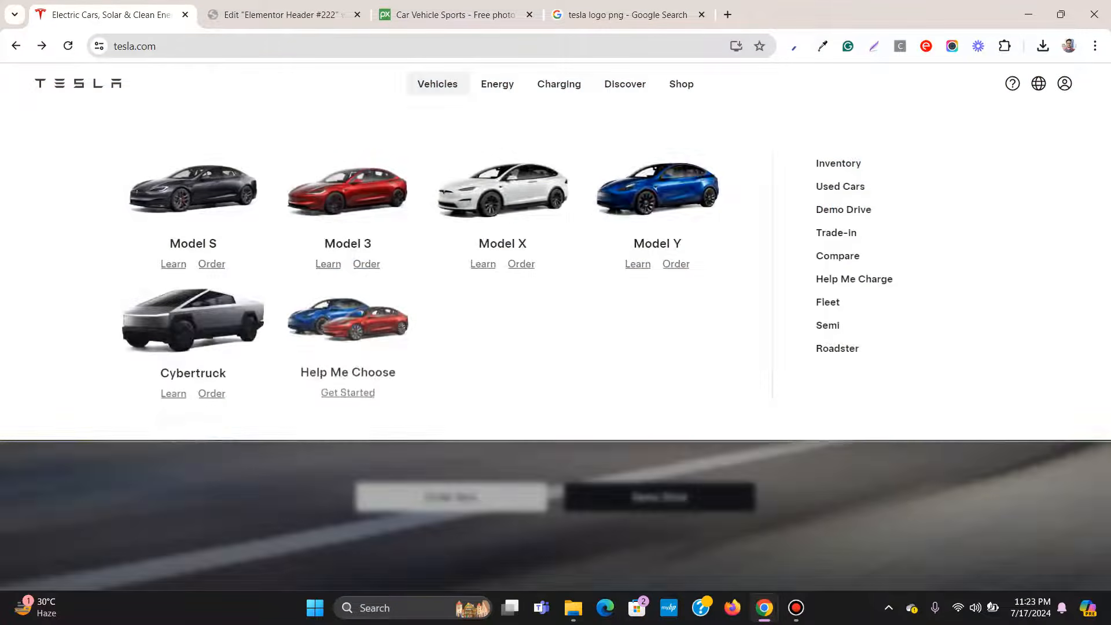
{"action": "mouse_move", "coordinate": [559, 83]}
{"action": "key", "text": "ctrl+Tab"}
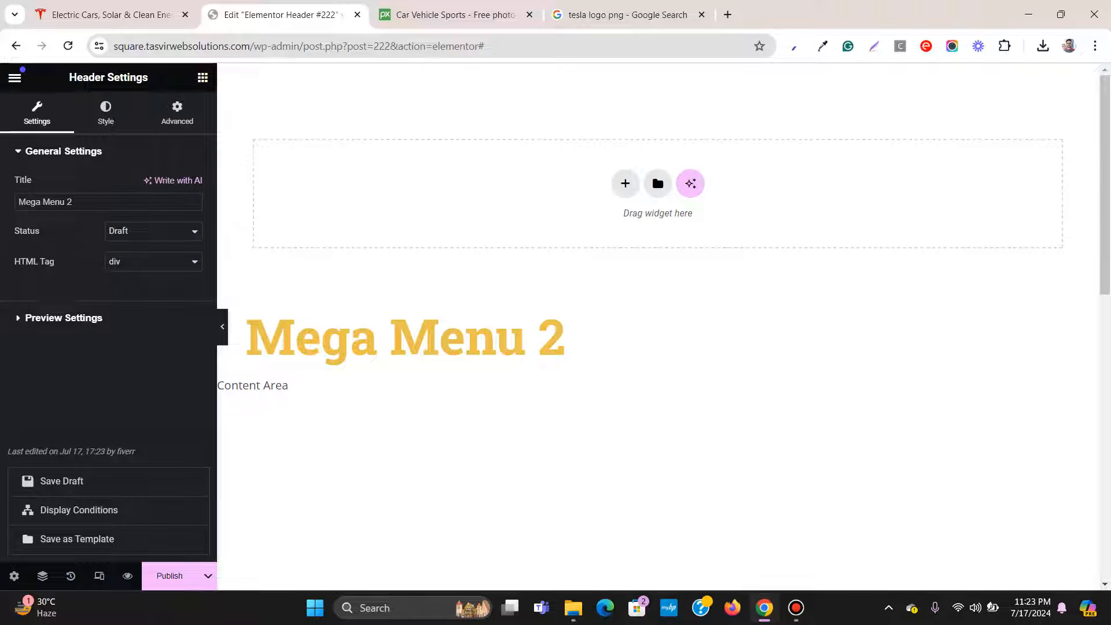
{"action": "left_click", "coordinate": [626, 185]}
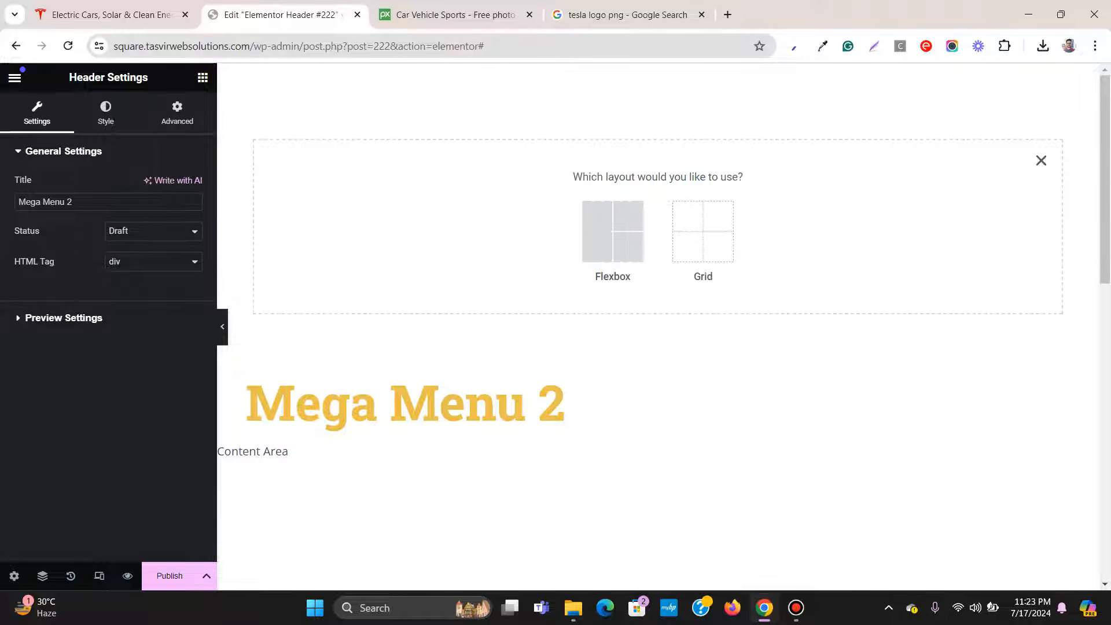
{"action": "left_click", "coordinate": [1040, 161]}
{"action": "left_click", "coordinate": [625, 183]}
{"action": "left_click", "coordinate": [611, 232]}
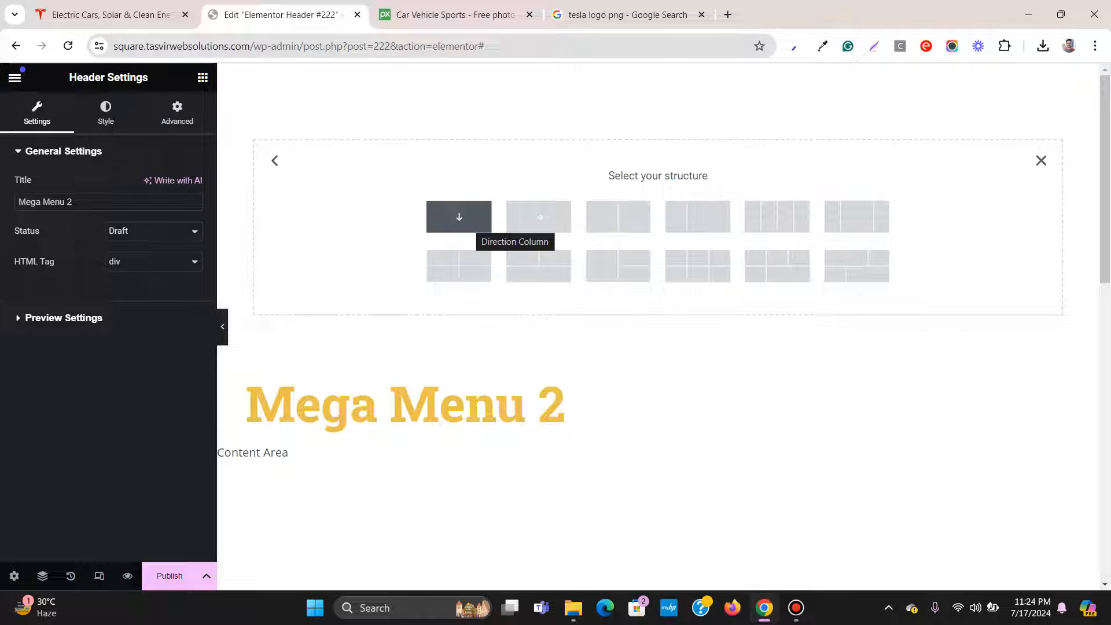
{"action": "left_click", "coordinate": [459, 216]}
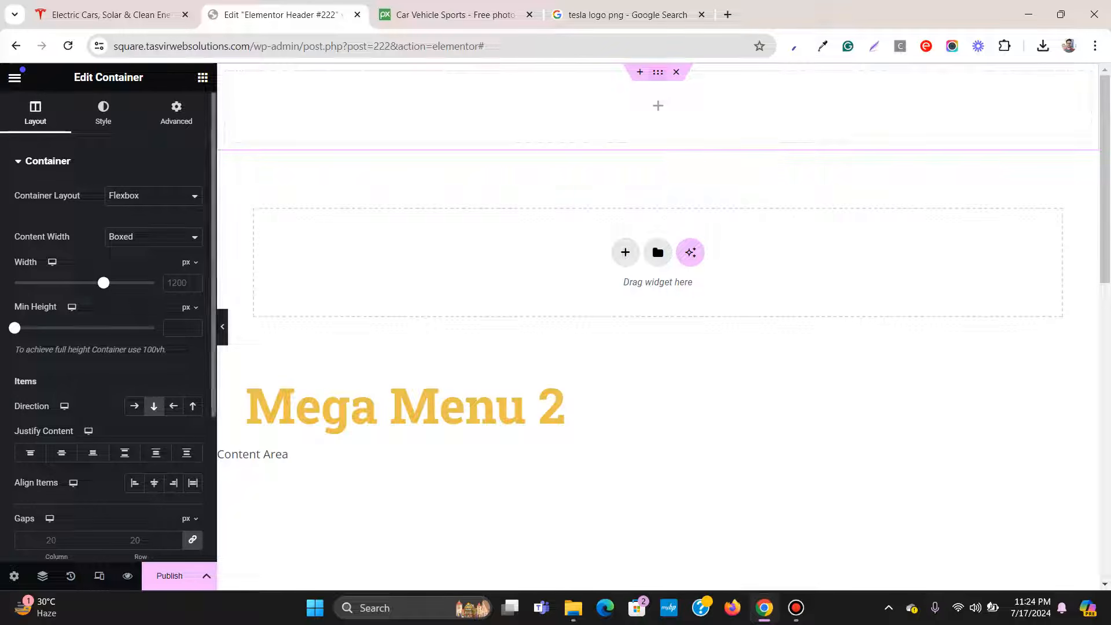
Step: Set the new container's minimum height to 85 px, comparing it with the header on the Tesla homepage
{"action": "left_click", "coordinate": [116, 15]}
{"action": "left_click", "coordinate": [278, 15]}
{"action": "left_click", "coordinate": [177, 328]}
{"action": "type", "text": "85"}
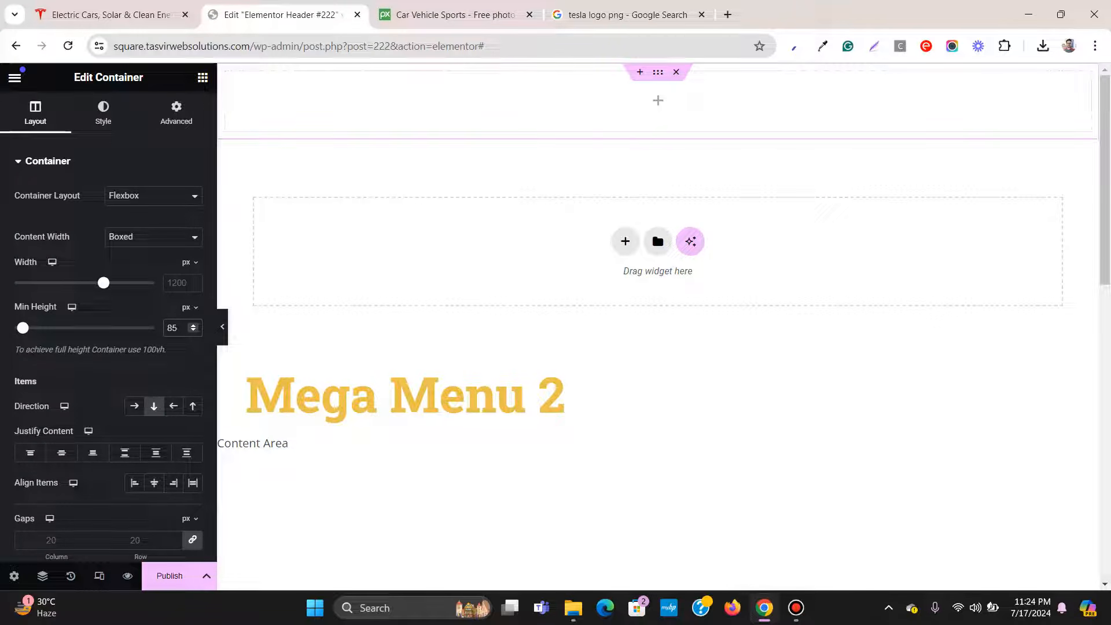
{"action": "left_click", "coordinate": [111, 15]}
{"action": "left_click", "coordinate": [279, 15]}
Step: Add an Image widget to the header container and choose the transparent Tesla logo from the media library
{"action": "left_click", "coordinate": [202, 78]}
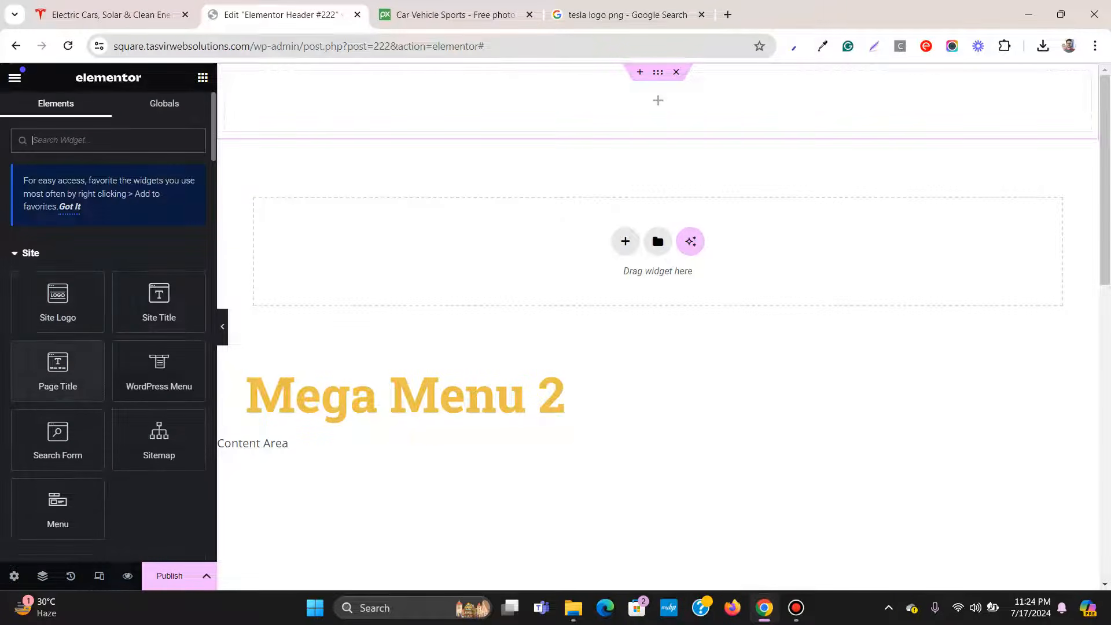
{"action": "left_click", "coordinate": [33, 141]}
{"action": "type", "text": "image"}
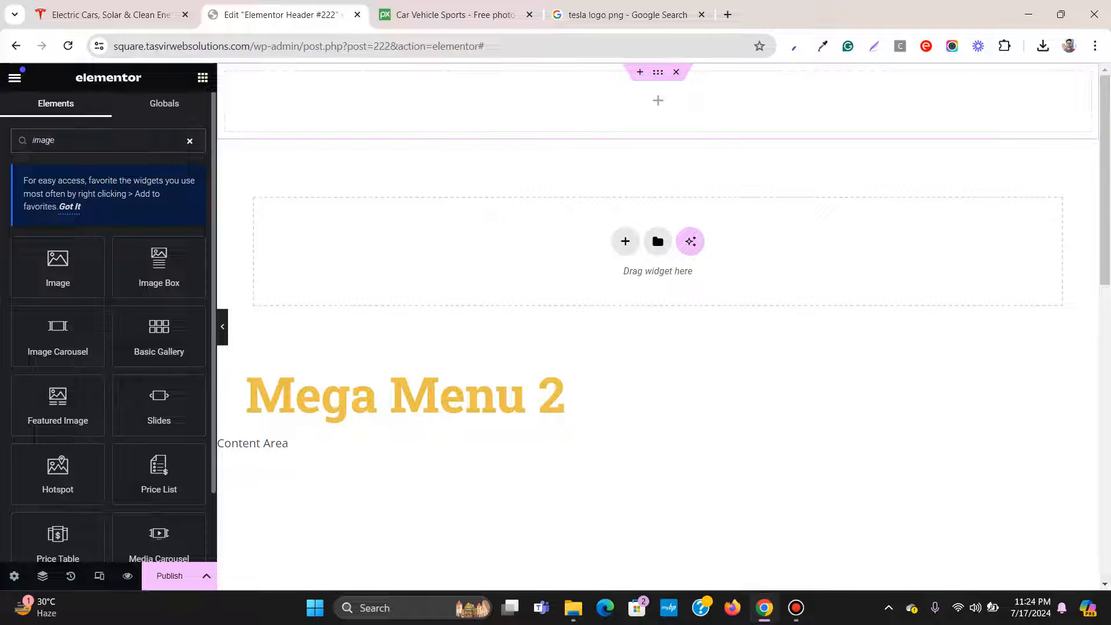
{"action": "left_click_drag", "start_coordinate": [58, 263], "coordinate": [307, 99]}
{"action": "left_click", "coordinate": [108, 243]}
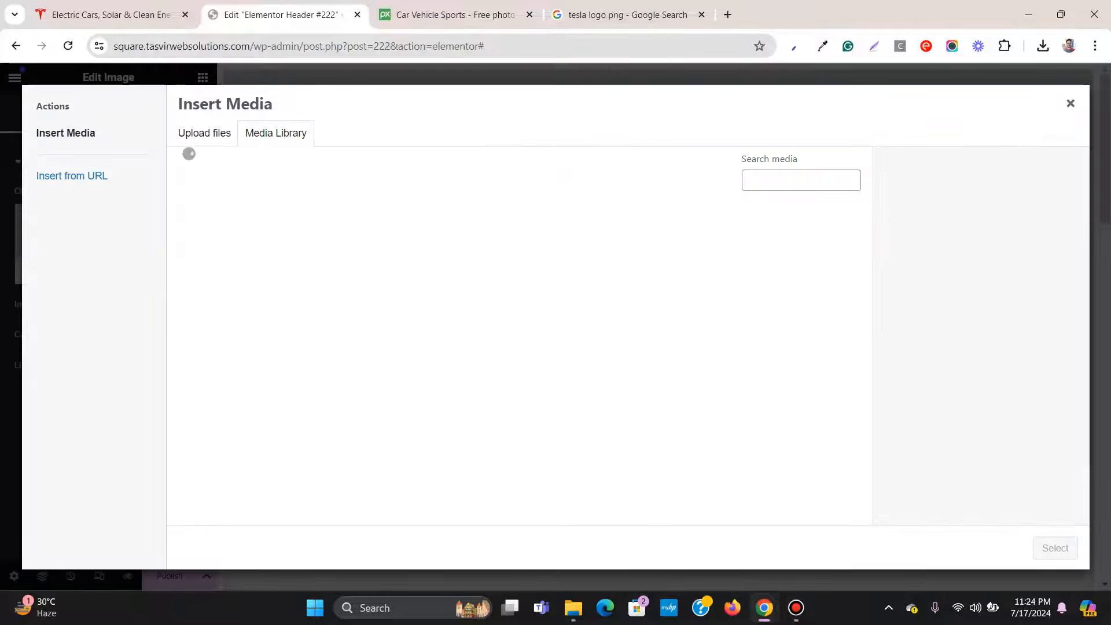
{"action": "left_click", "coordinate": [229, 257]}
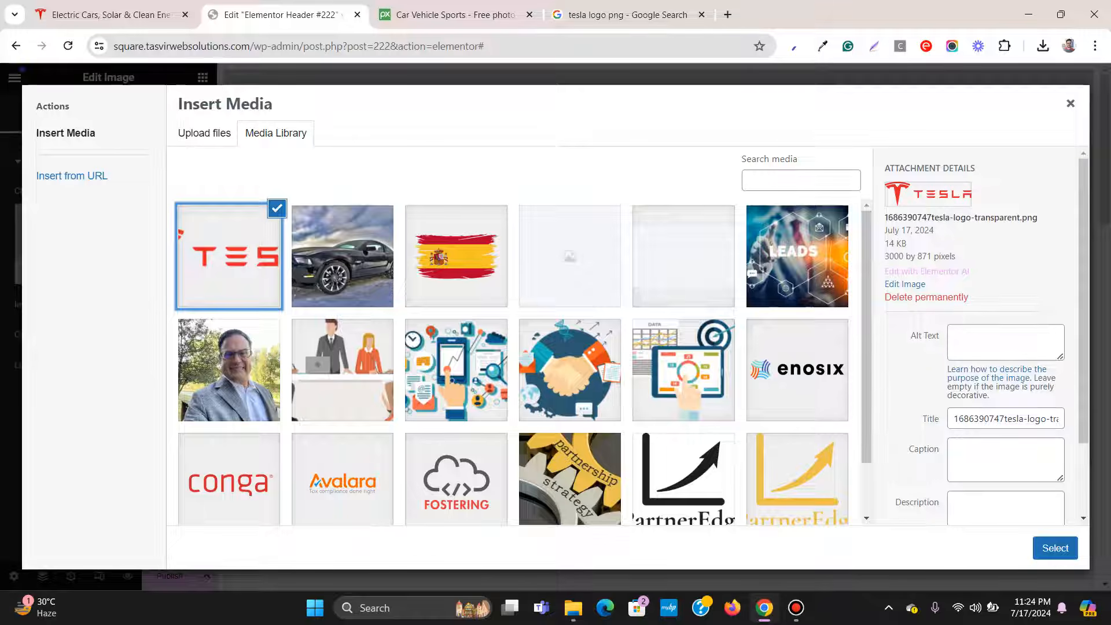
{"action": "left_click", "coordinate": [1055, 548]}
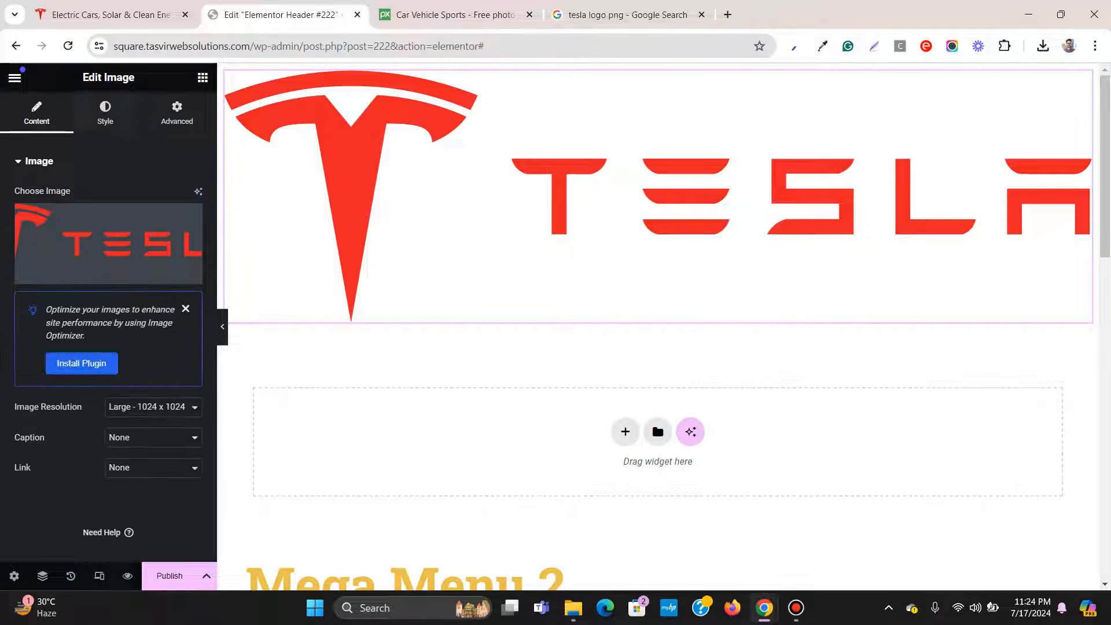
Step: Set the Tesla logo's width to 200 px, using the Tesla homepage as reference
{"action": "left_click", "coordinate": [128, 14]}
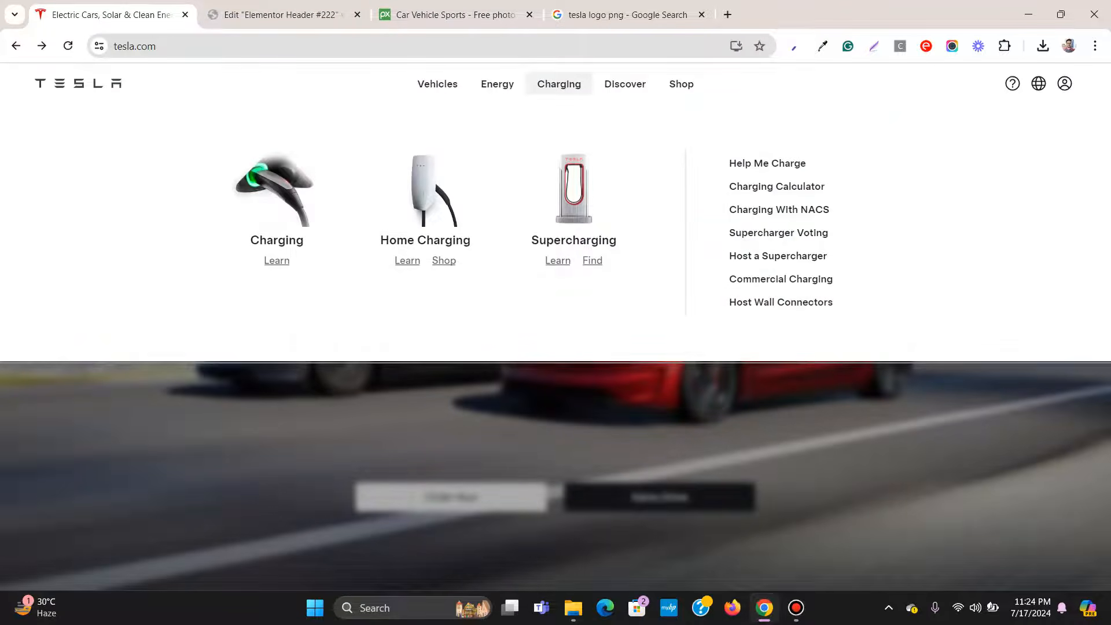
{"action": "key", "text": "ctrl+Tab"}
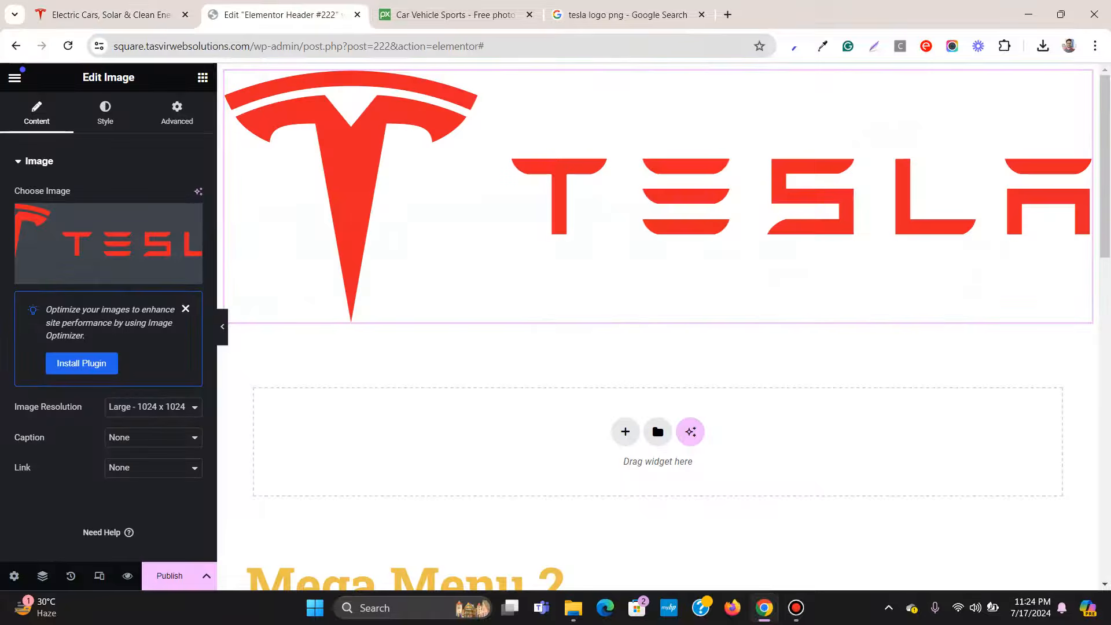
{"action": "left_click", "coordinate": [104, 113]}
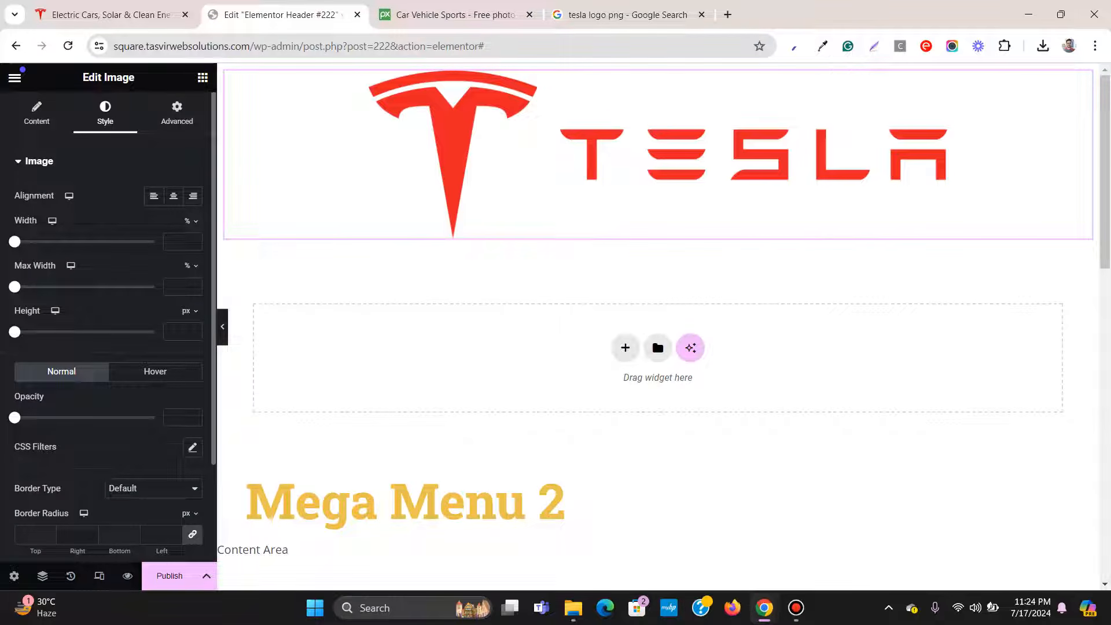
{"action": "left_click", "coordinate": [190, 221]}
{"action": "left_click", "coordinate": [188, 221]}
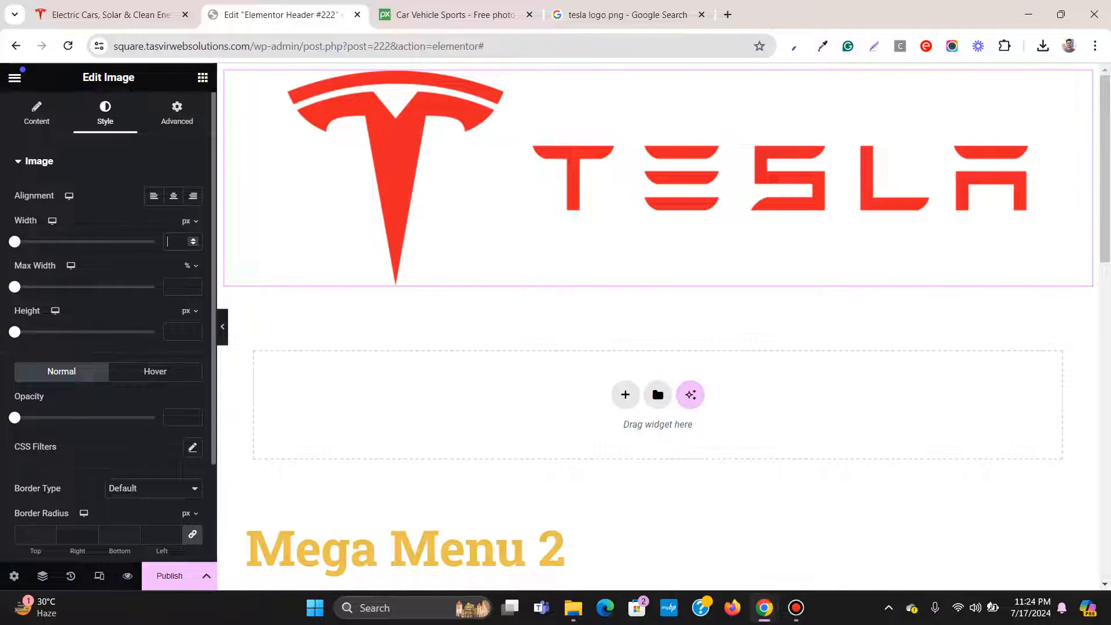
{"action": "type", "text": "250"}
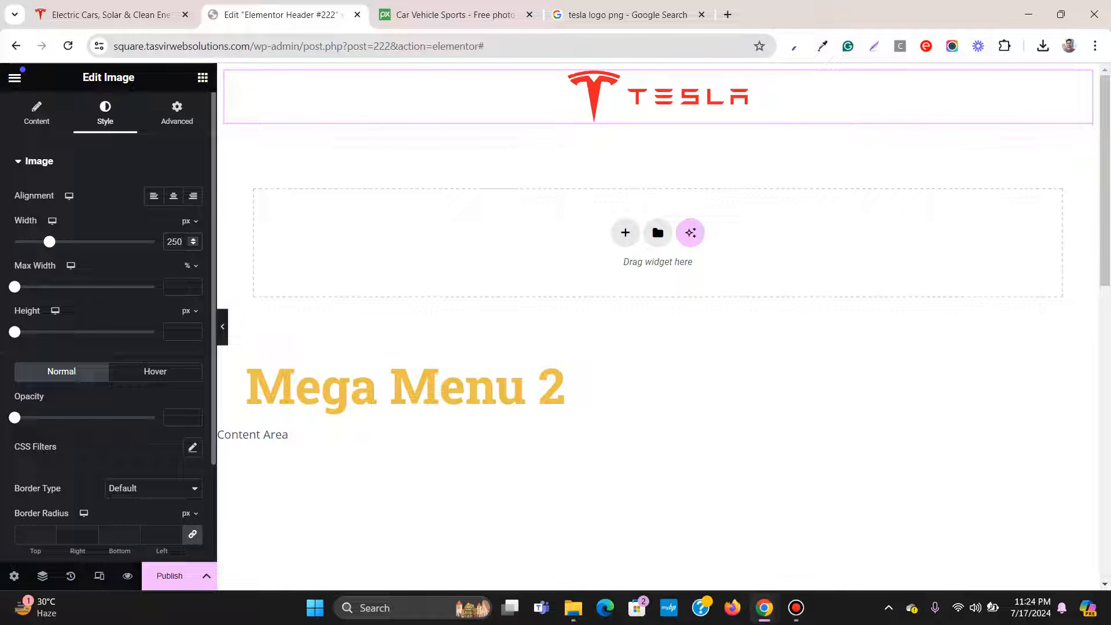
{"action": "key", "text": "ctrl+a"}
{"action": "type", "text": "200"}
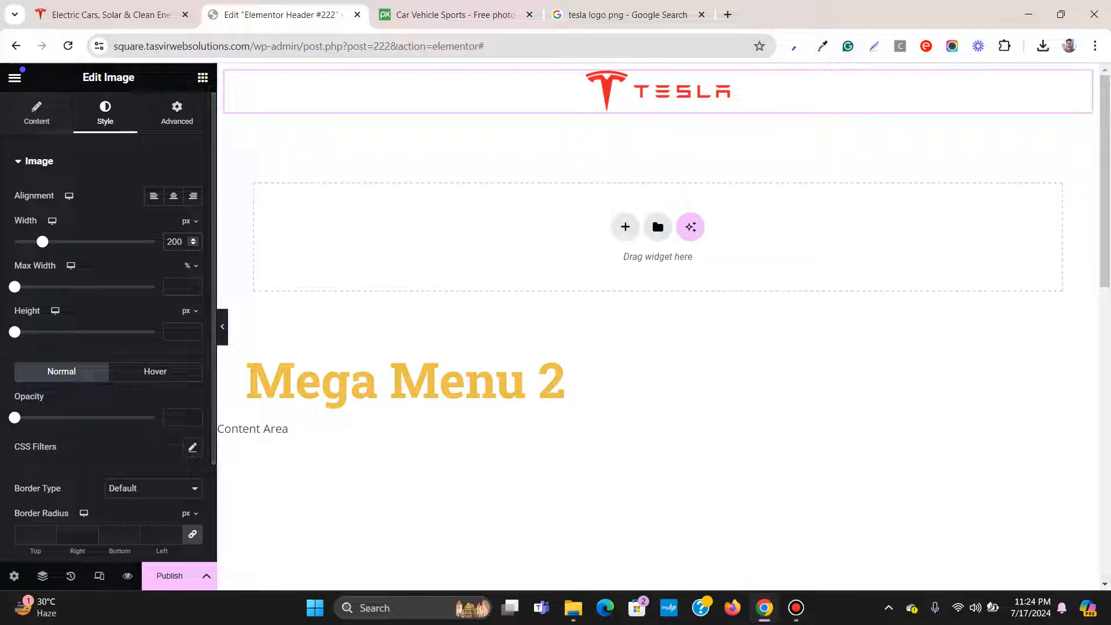
Step: Find the Menu widget and place it in the header container below the Tesla logo
{"action": "key", "text": "ctrl+1"}
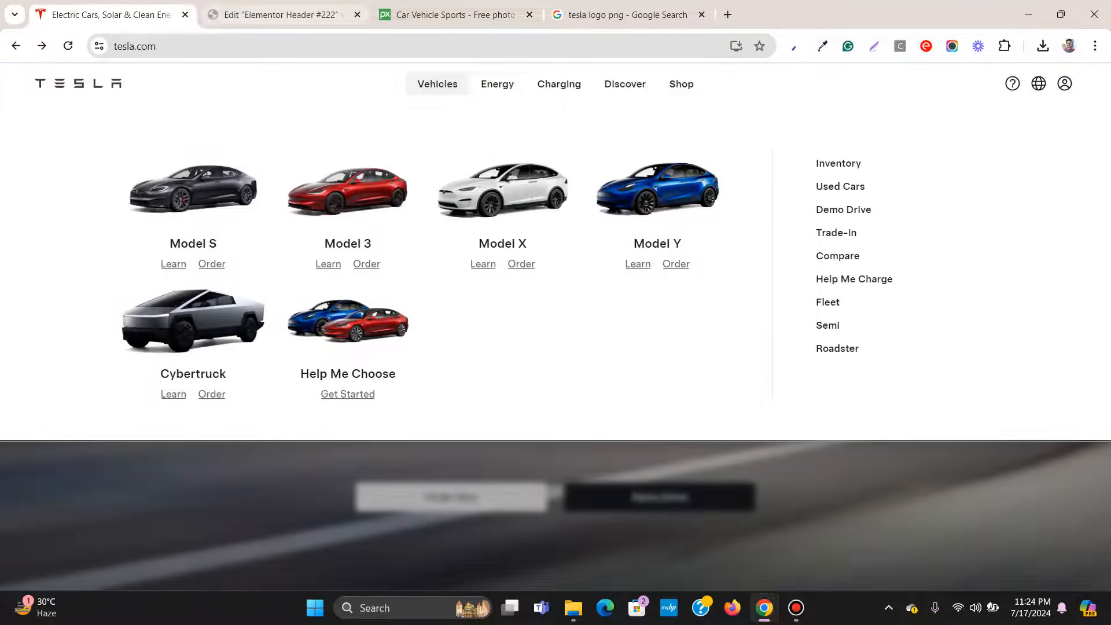
{"action": "left_click", "coordinate": [284, 15]}
{"action": "left_click", "coordinate": [202, 77]}
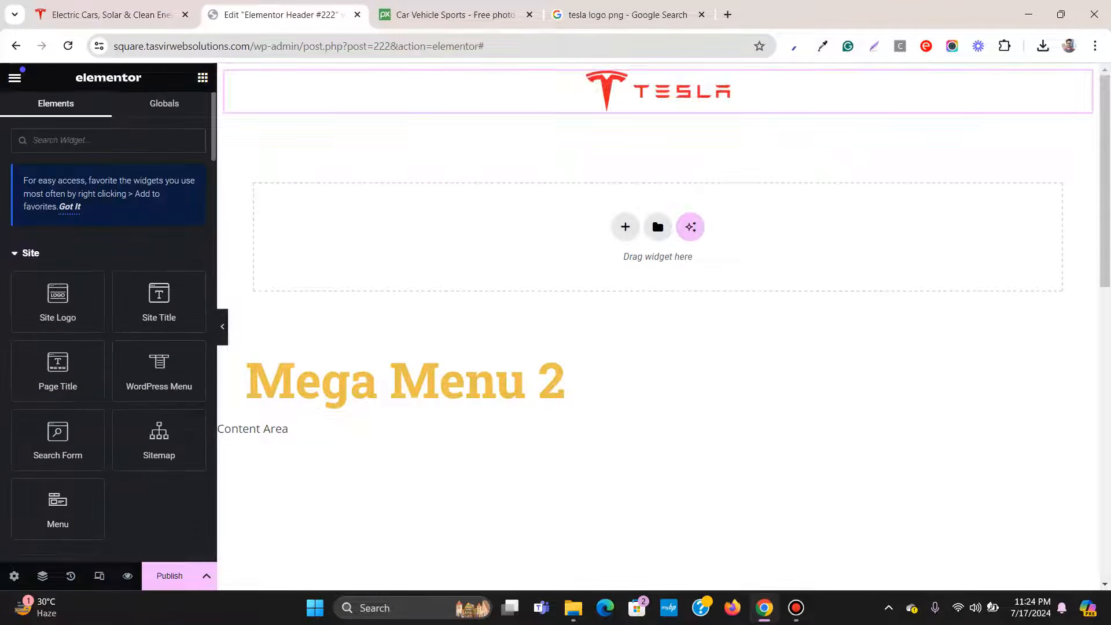
{"action": "type", "text": "menu"}
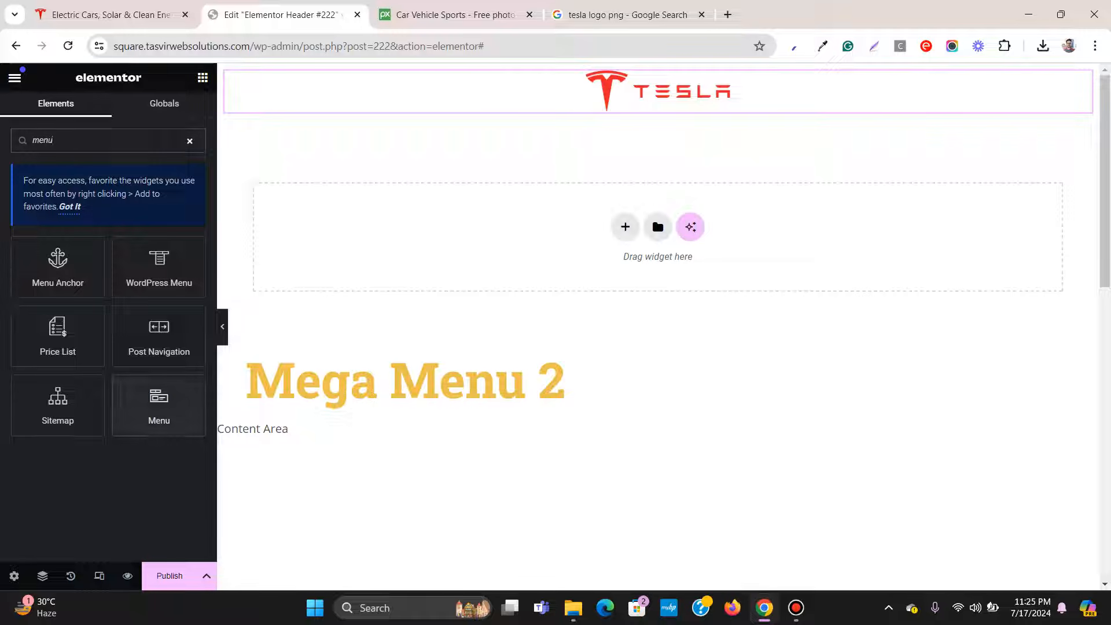
{"action": "left_click_drag", "start_coordinate": [159, 405], "coordinate": [665, 117]}
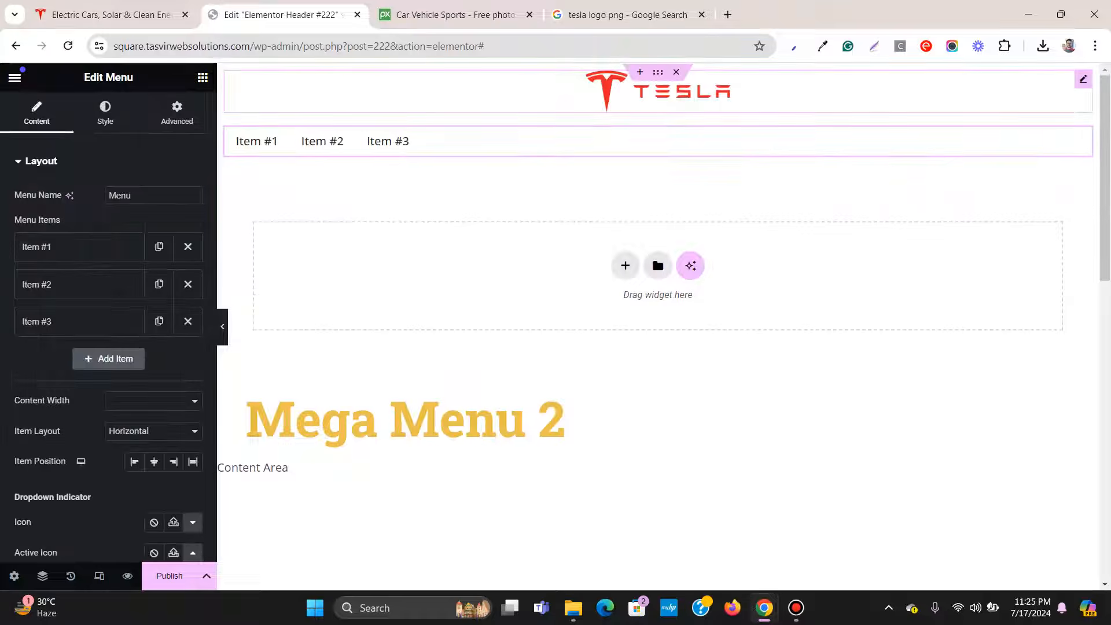
Step: Enable dropdown content for the menu's Item #1, using the Tesla homepage menu as reference
{"action": "left_click", "coordinate": [110, 15]}
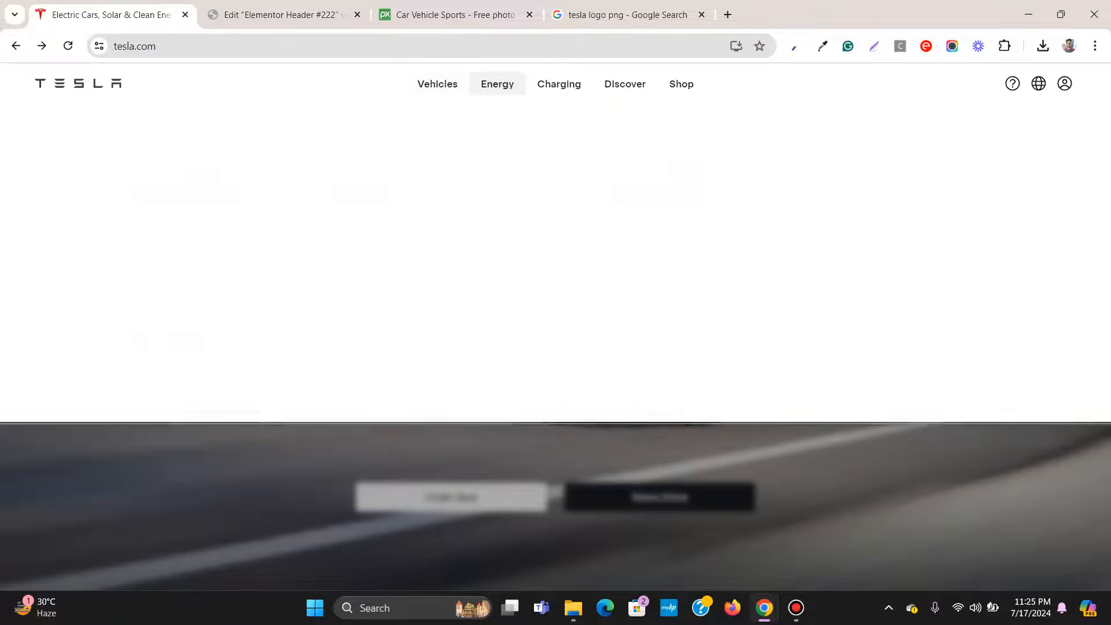
{"action": "left_click", "coordinate": [284, 15]}
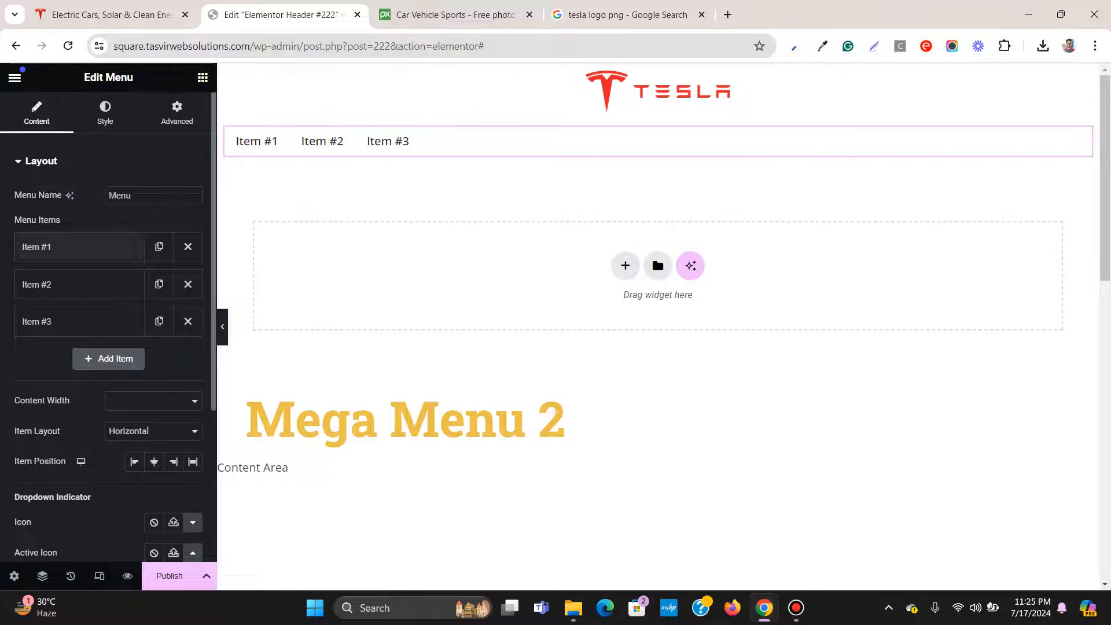
{"action": "left_click", "coordinate": [58, 246]}
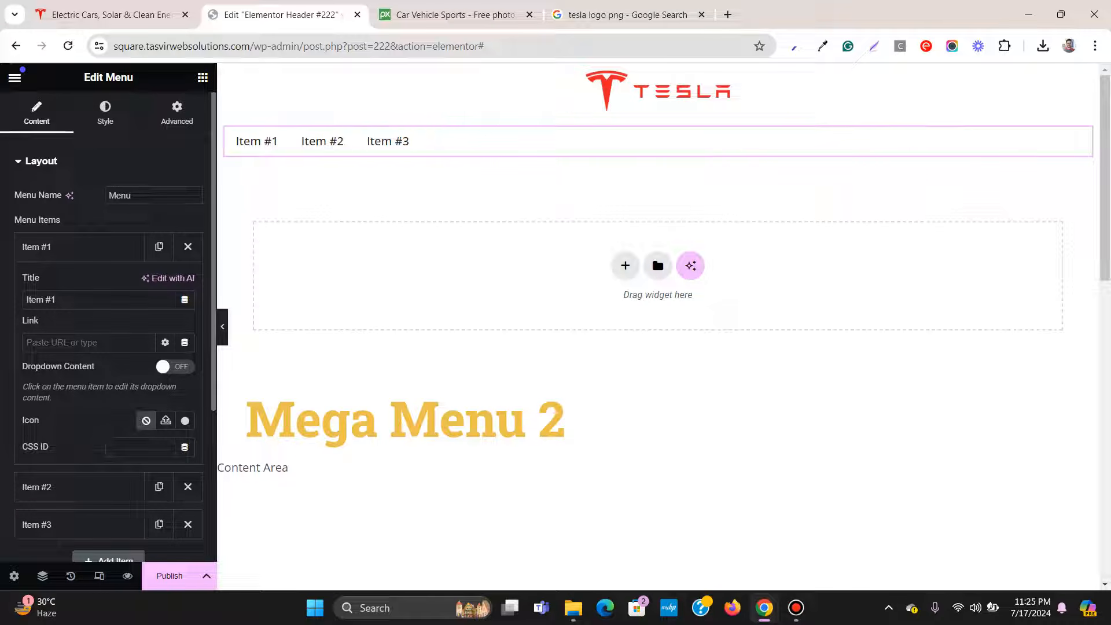
{"action": "left_click", "coordinate": [173, 366]}
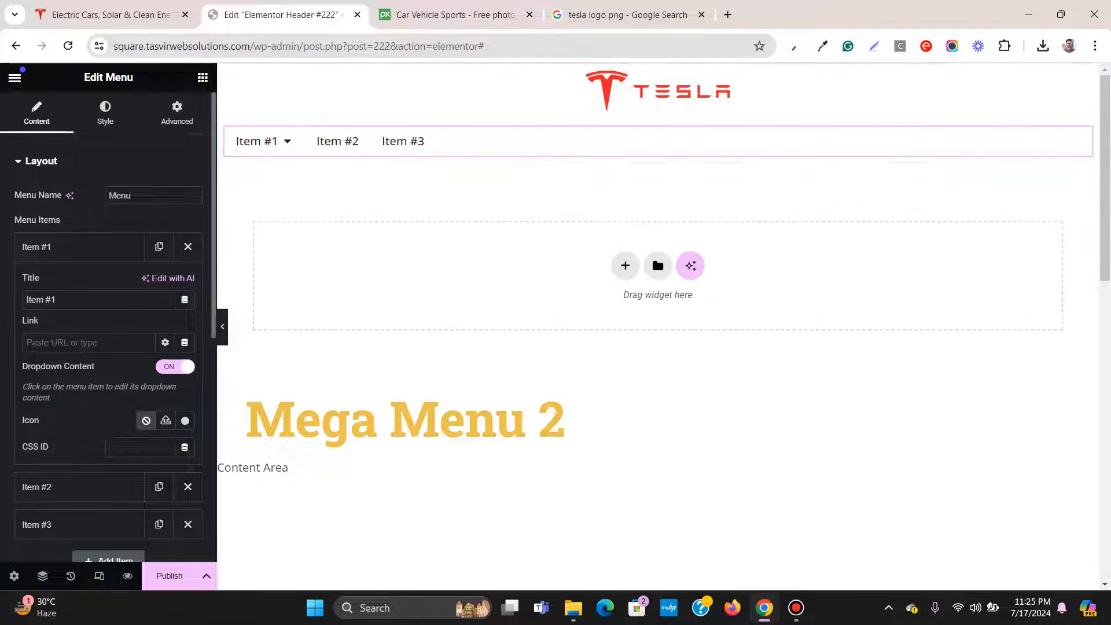
{"action": "left_click", "coordinate": [79, 247]}
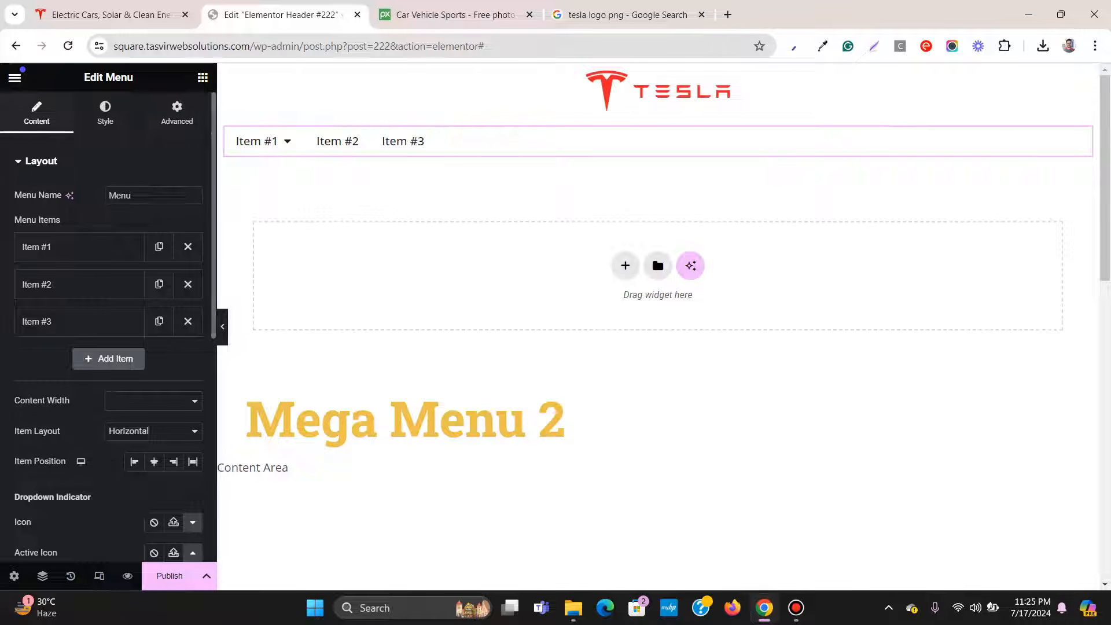
Step: Compare with the Tesla homepage header and place a Social Icons widget below the menu in the header container
{"action": "left_click", "coordinate": [111, 15]}
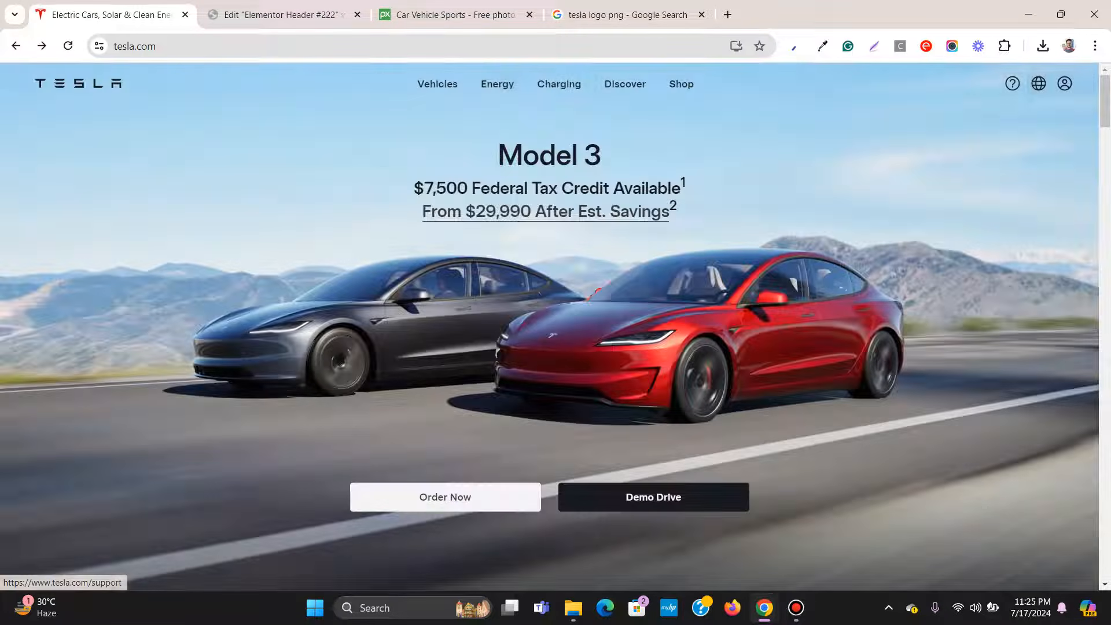
{"action": "left_click", "coordinate": [282, 15]}
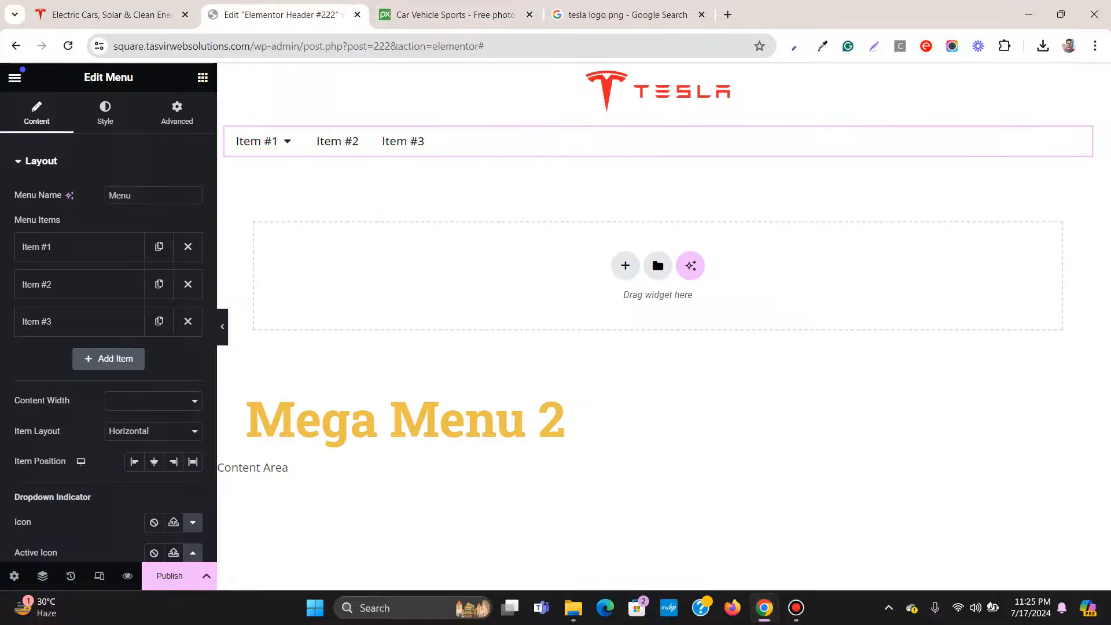
{"action": "left_click", "coordinate": [202, 77]}
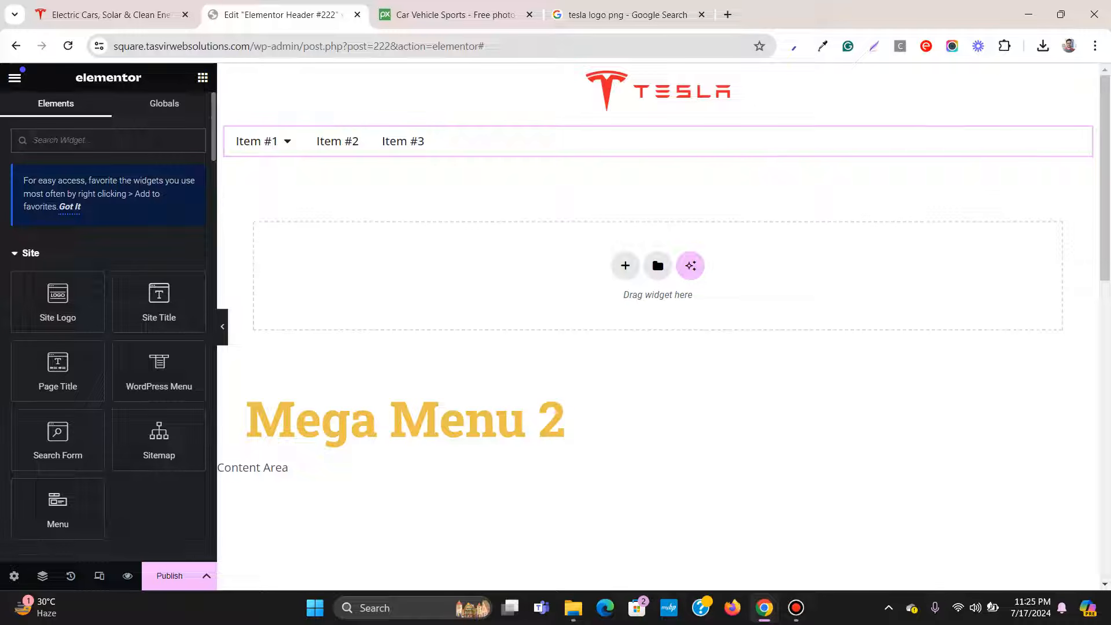
{"action": "type", "text": "soci"}
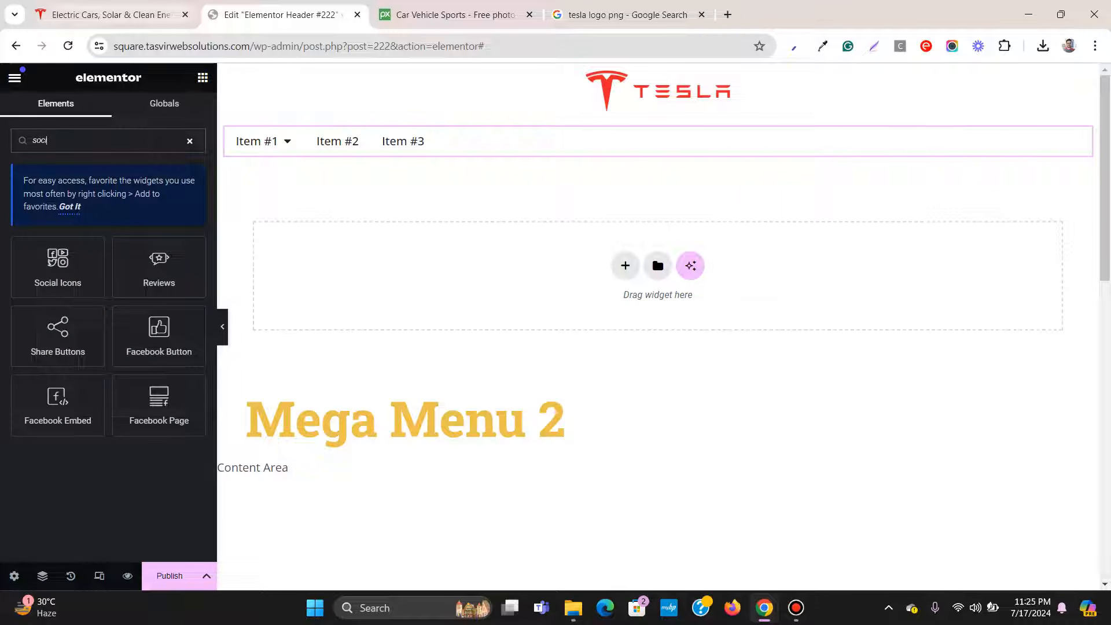
{"action": "left_click_drag", "start_coordinate": [58, 267], "coordinate": [523, 159]}
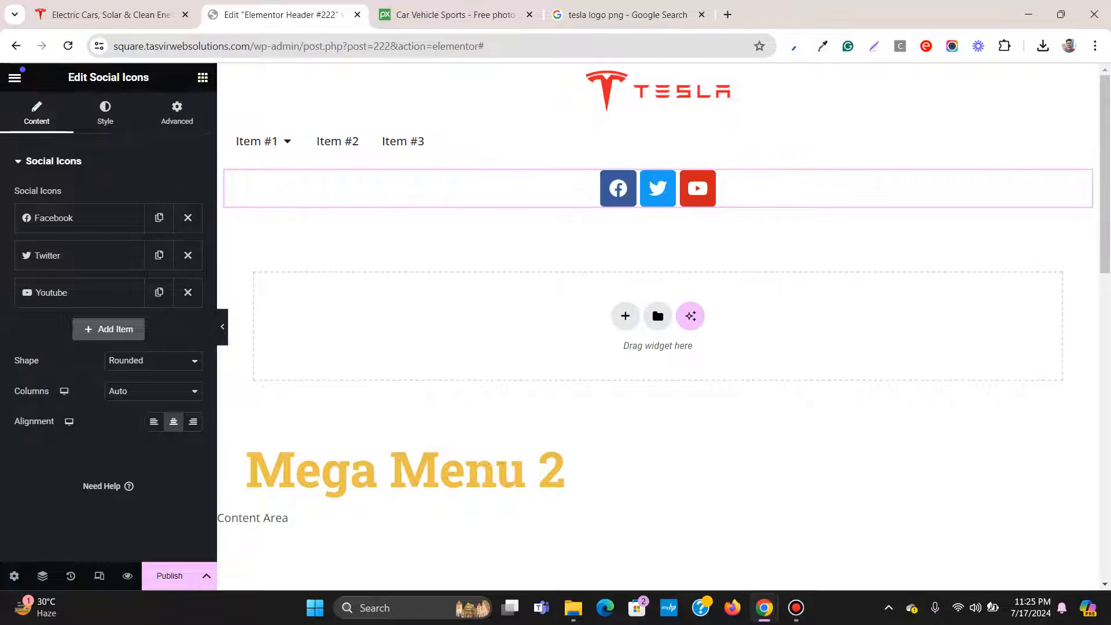
Step: Switch the social icons' color option to Custom and check the icon colors on the Tesla homepage
{"action": "left_click", "coordinate": [105, 113]}
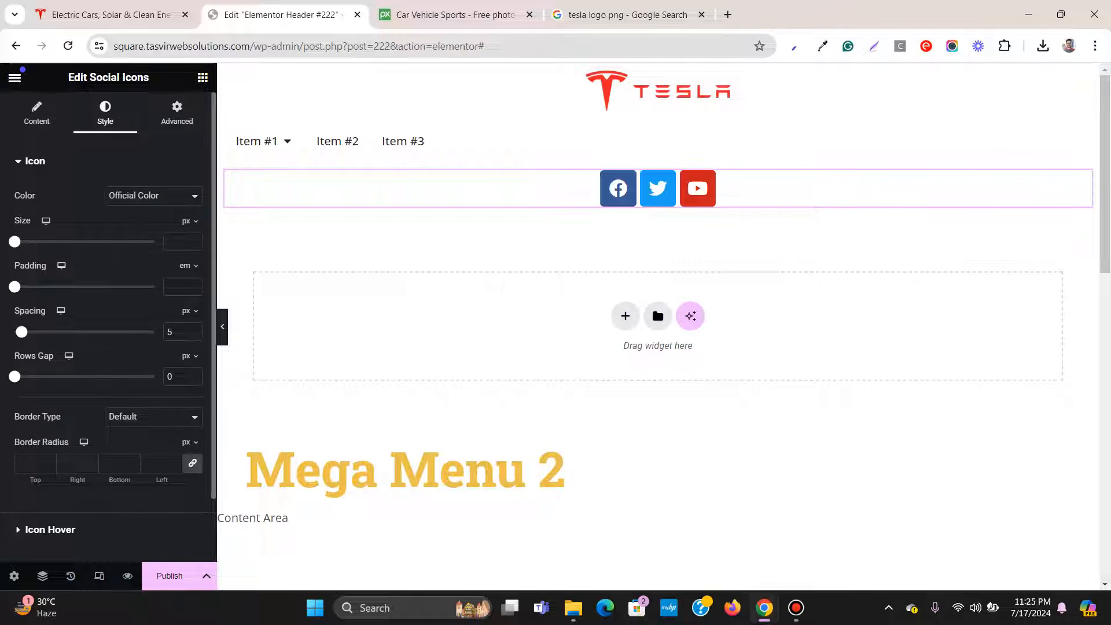
{"action": "left_click", "coordinate": [153, 195]}
{"action": "left_click", "coordinate": [153, 222]}
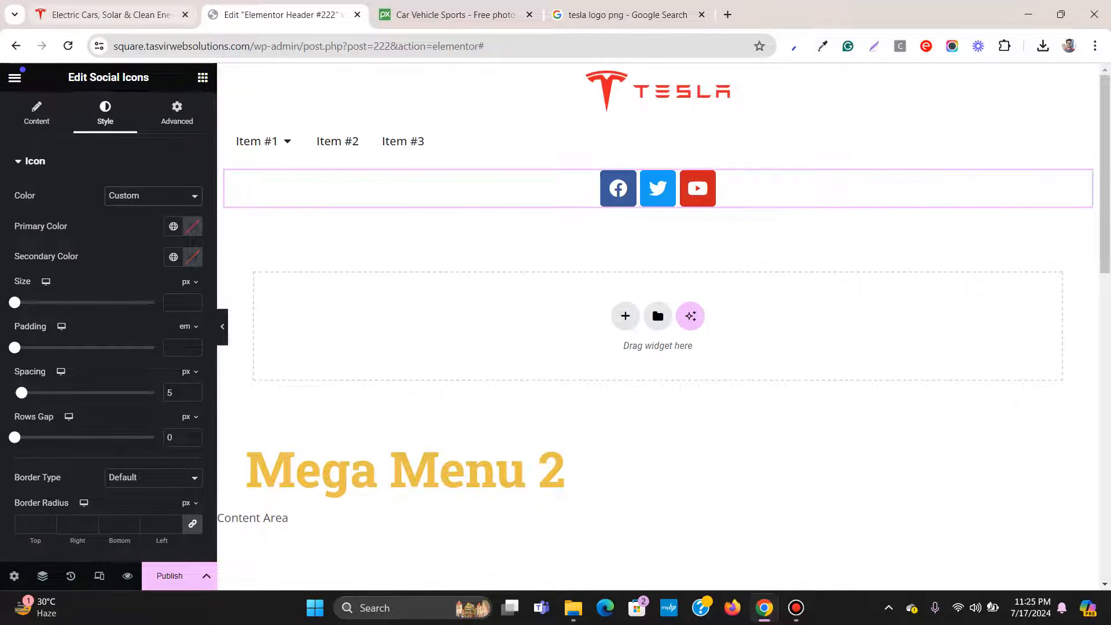
{"action": "left_click", "coordinate": [111, 15]}
{"action": "left_click", "coordinate": [280, 15]}
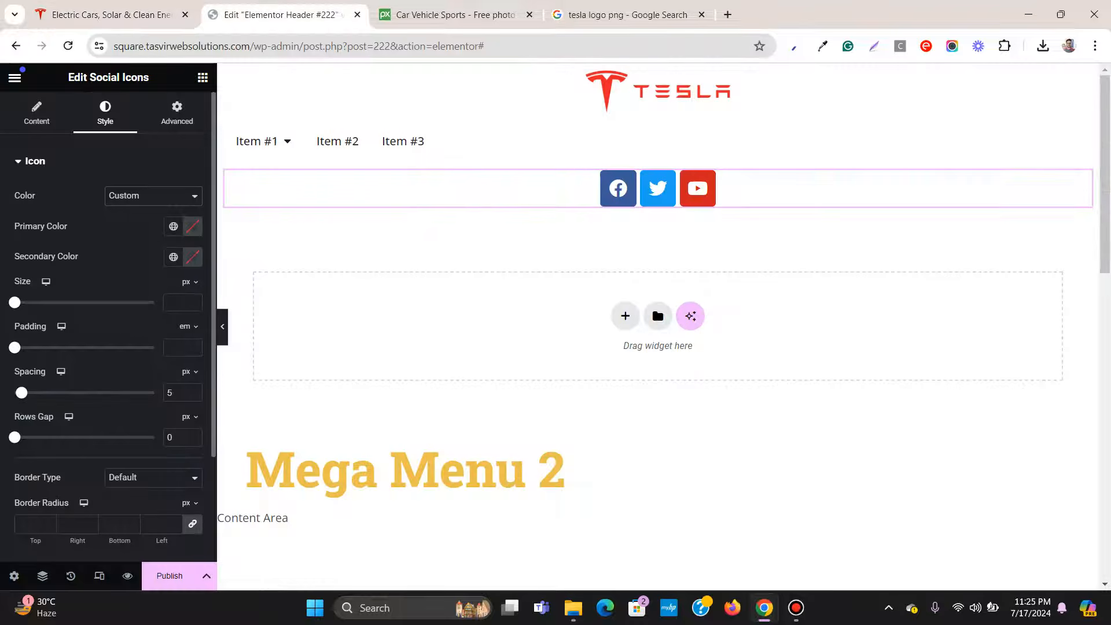
{"action": "left_click", "coordinate": [111, 15]}
{"action": "left_click", "coordinate": [280, 15]}
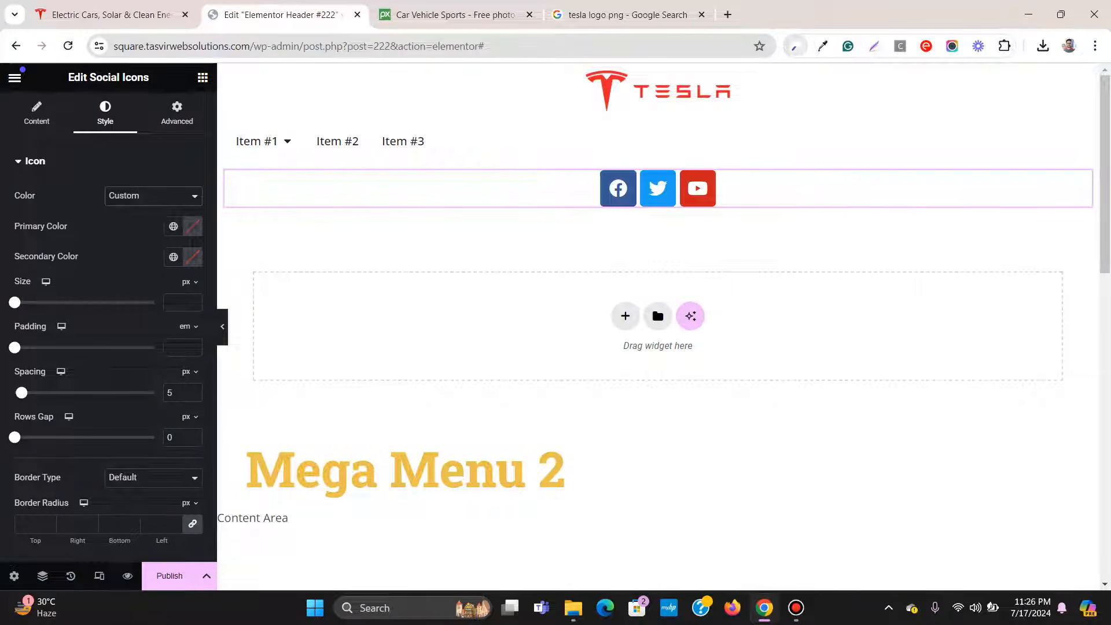
Step: Sample the red of the Tesla logo with the browser's color picker extension
{"action": "left_click", "coordinate": [795, 46]}
{"action": "left_click", "coordinate": [728, 67]}
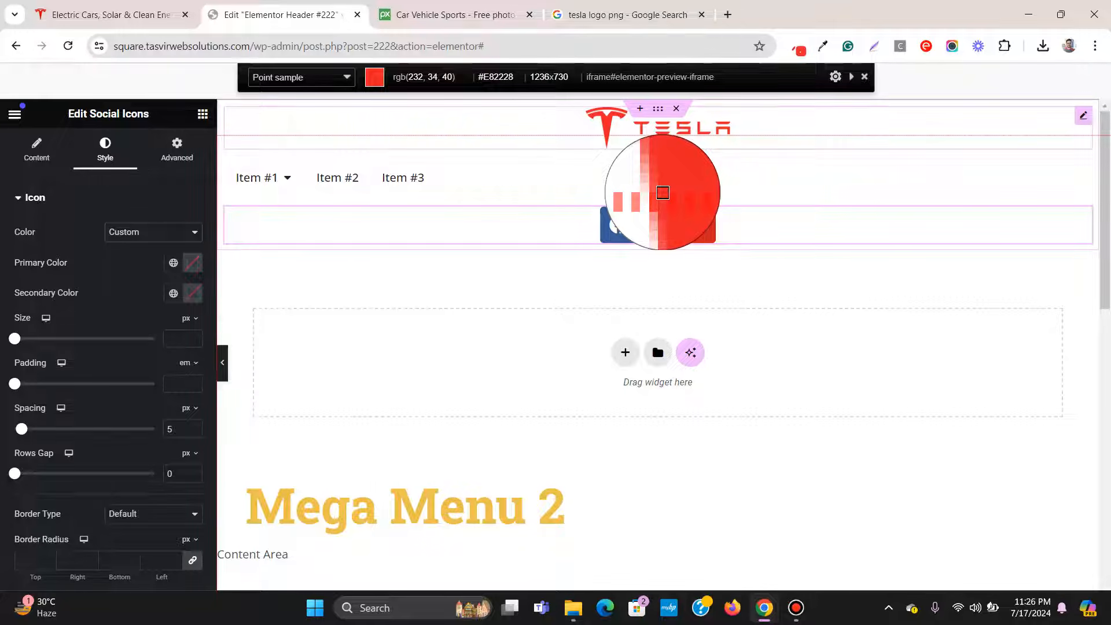
{"action": "left_click", "coordinate": [663, 193]}
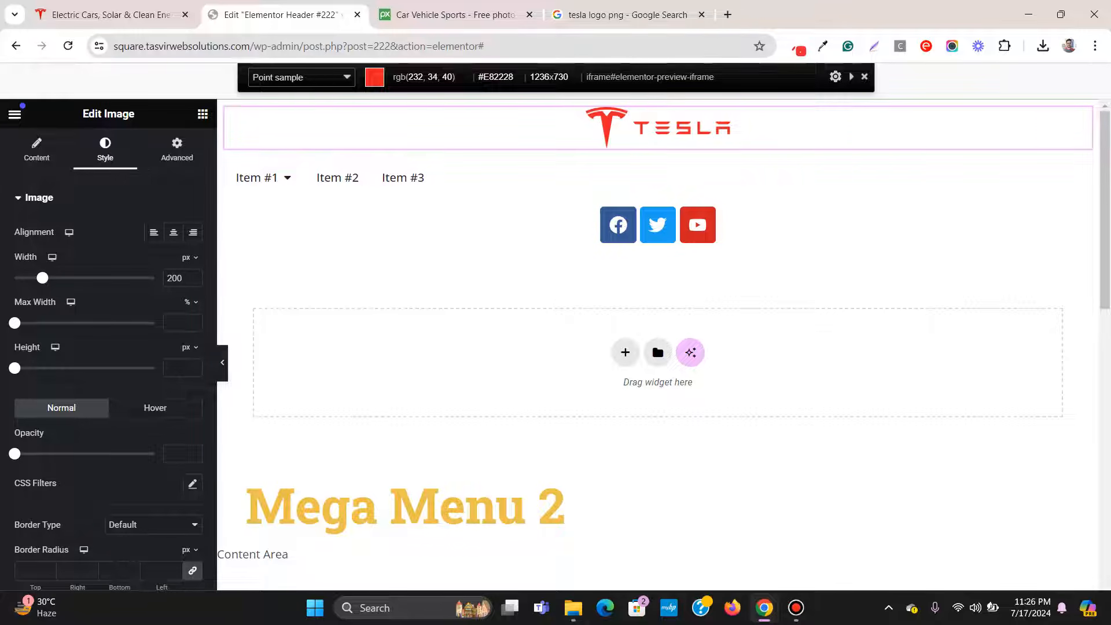
Step: Reload the editor page, discarding the unsaved header edits and closing the color picker
{"action": "left_click", "coordinate": [111, 15]}
{"action": "left_click", "coordinate": [278, 15]}
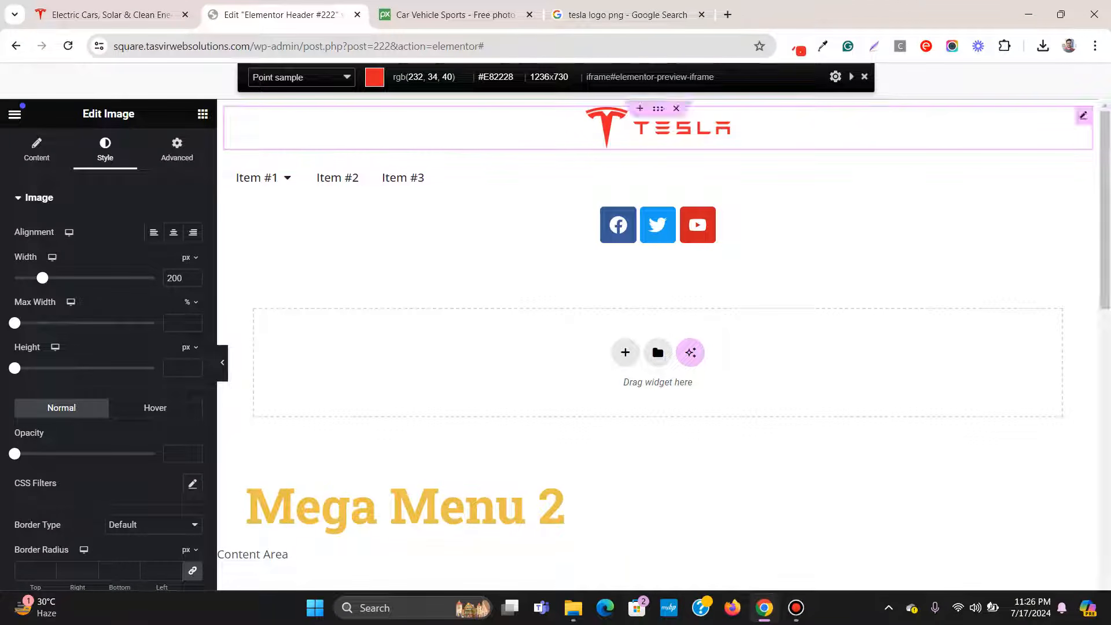
{"action": "scroll", "coordinate": [108, 347], "scroll_direction": "down", "scroll_amount": 2}
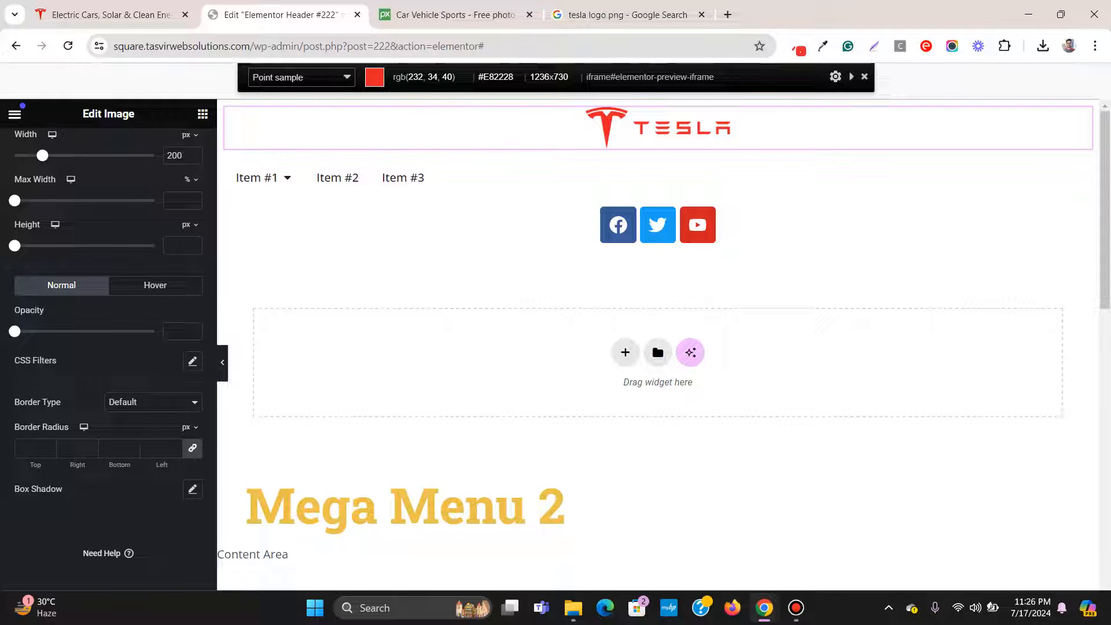
{"action": "left_click", "coordinate": [15, 114]}
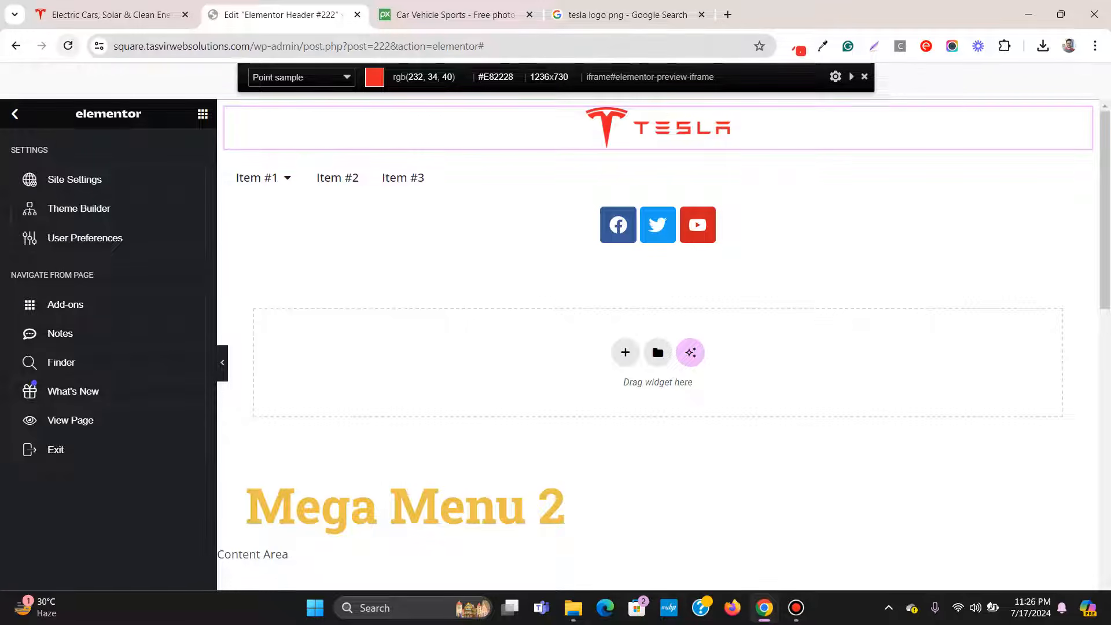
{"action": "left_click", "coordinate": [68, 45]}
{"action": "key", "text": "Return"}
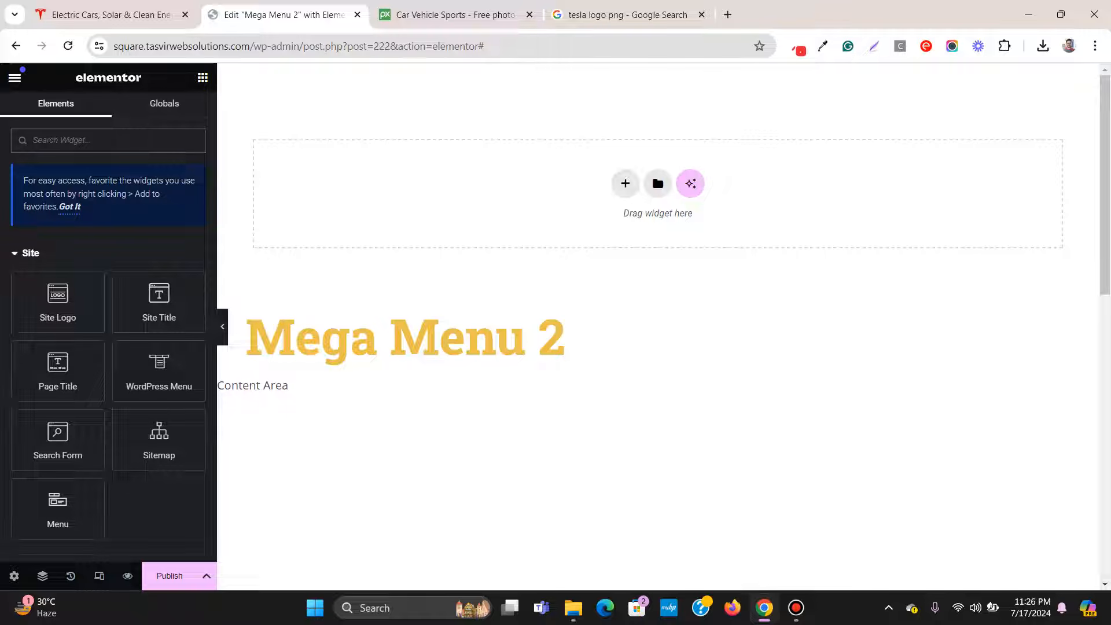
Step: Add a Flexbox container with a single vertical column structure to the empty header template
{"action": "left_click", "coordinate": [624, 183]}
{"action": "left_click", "coordinate": [613, 229]}
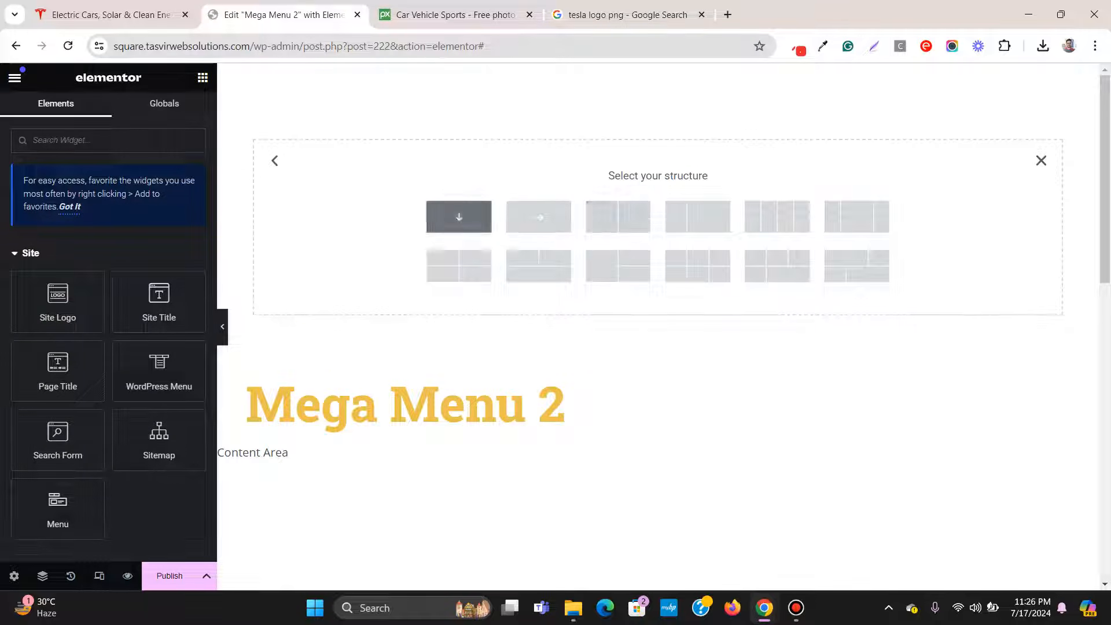
{"action": "left_click", "coordinate": [458, 217]}
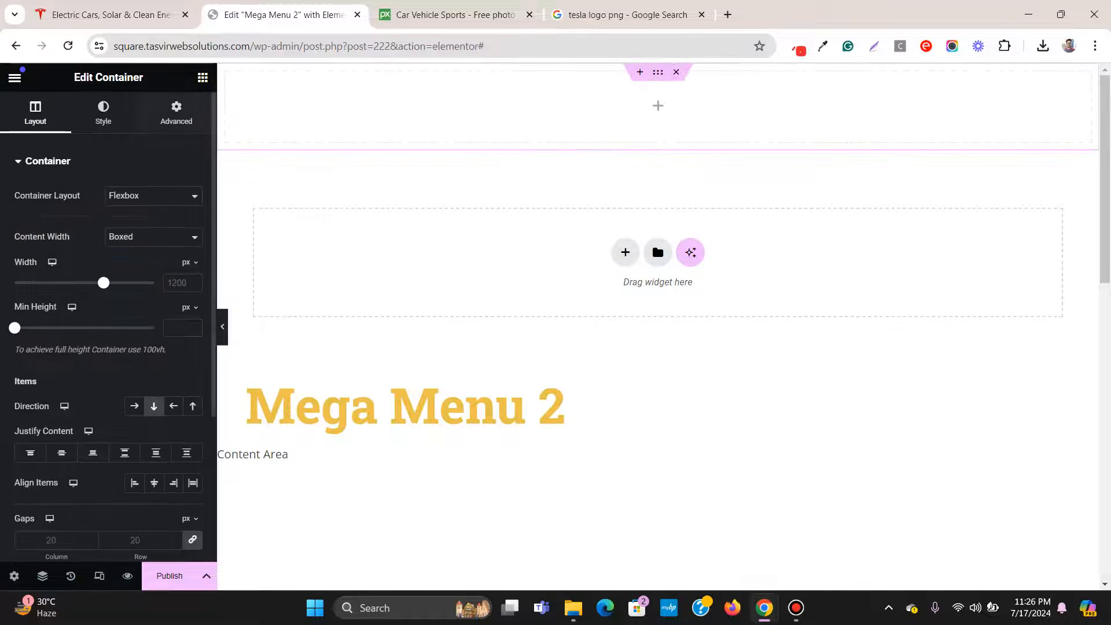
{"action": "left_click", "coordinate": [203, 78]}
{"action": "type", "text": "i"}
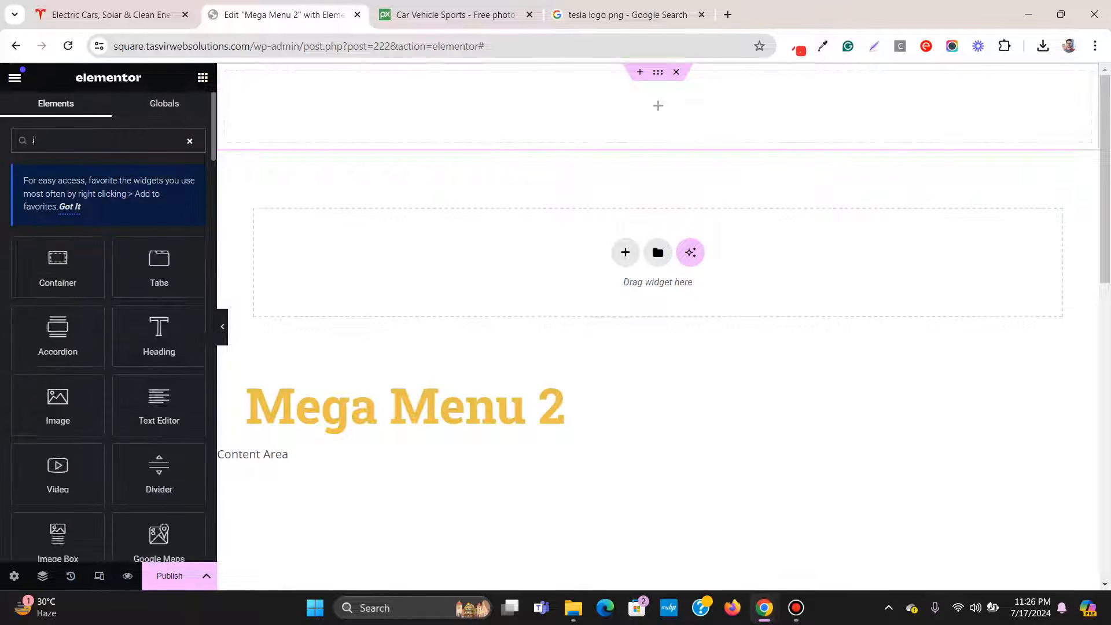
{"action": "type", "text": "mage"}
{"action": "left_click_drag", "start_coordinate": [57, 266], "coordinate": [496, 114]}
{"action": "left_click", "coordinate": [104, 243]}
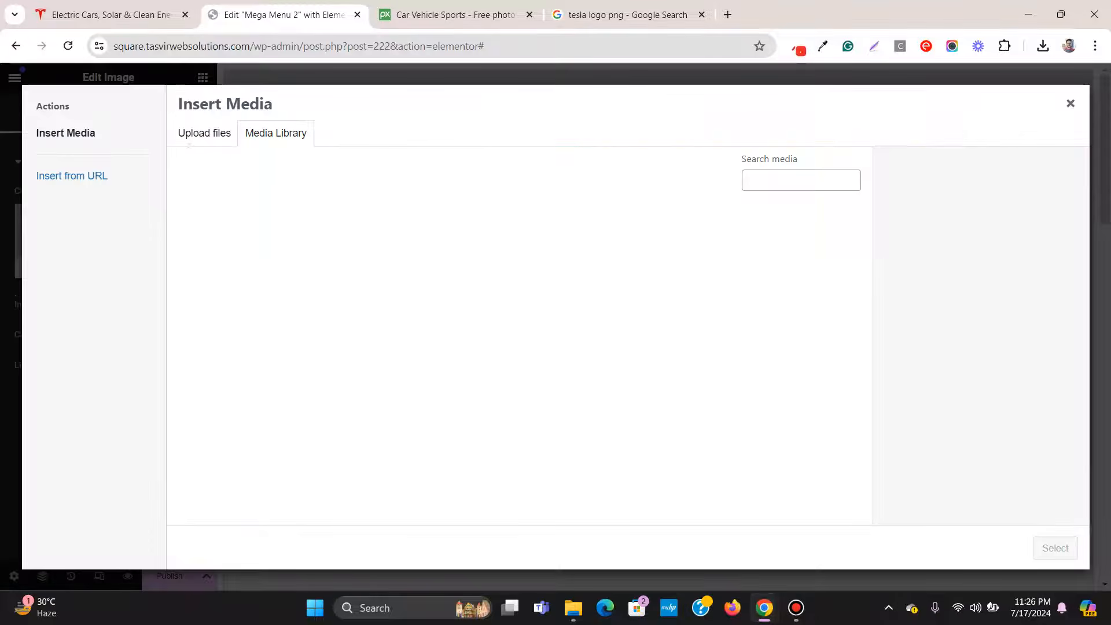
{"action": "left_click", "coordinate": [229, 256]}
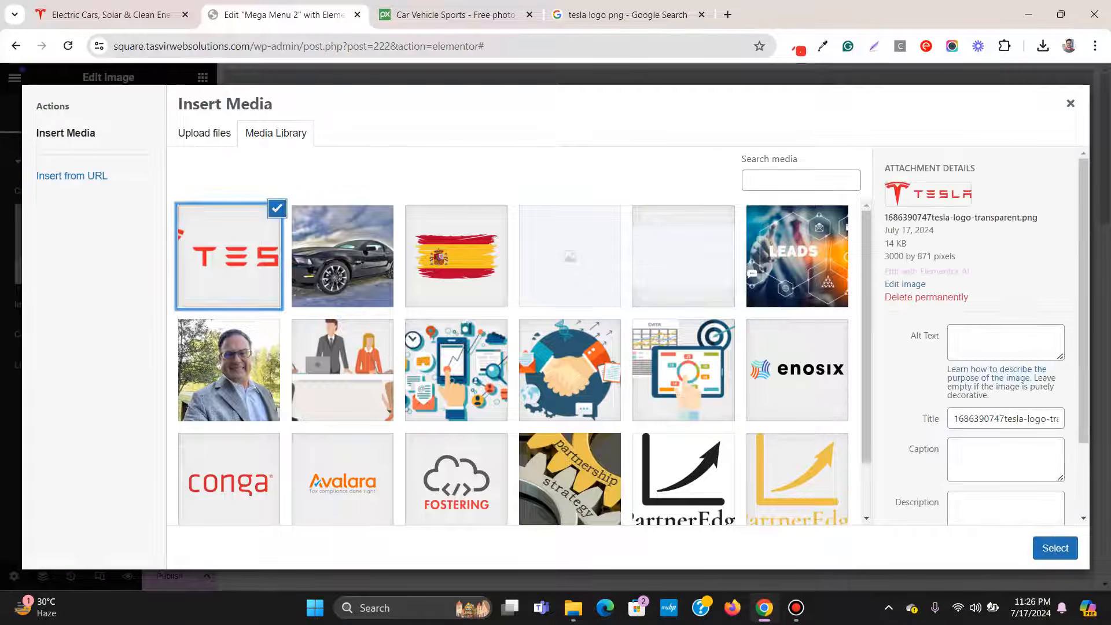
{"action": "left_click", "coordinate": [1055, 548]}
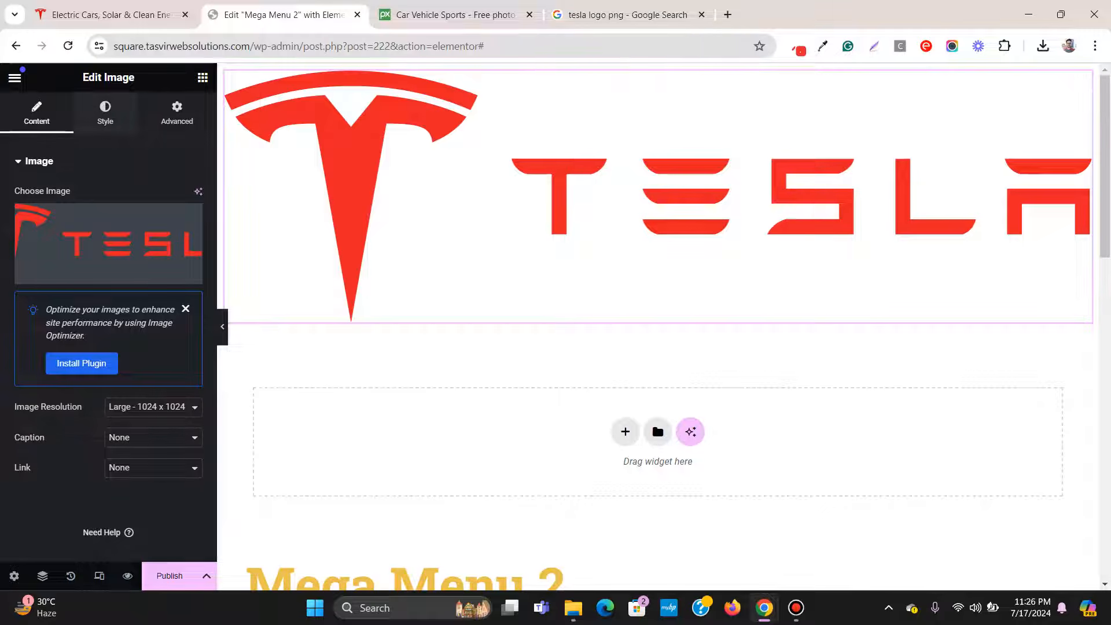
Step: Set the Tesla logo image's width to 200 px
{"action": "left_click", "coordinate": [106, 113]}
{"action": "left_click", "coordinate": [190, 220]}
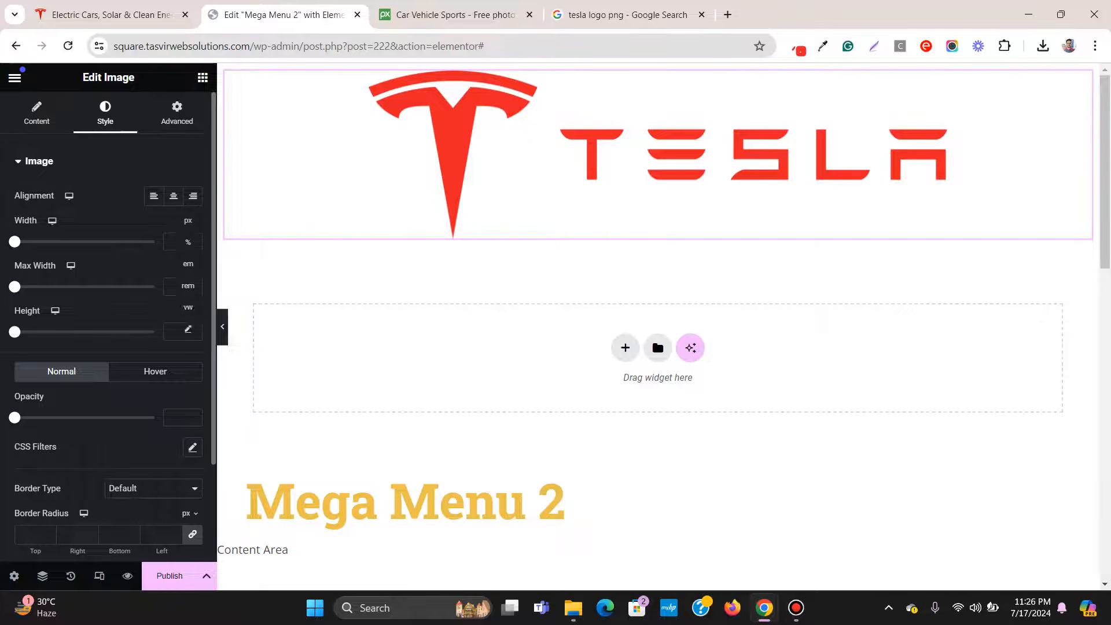
{"action": "left_click", "coordinate": [187, 221]}
{"action": "type", "text": "200"}
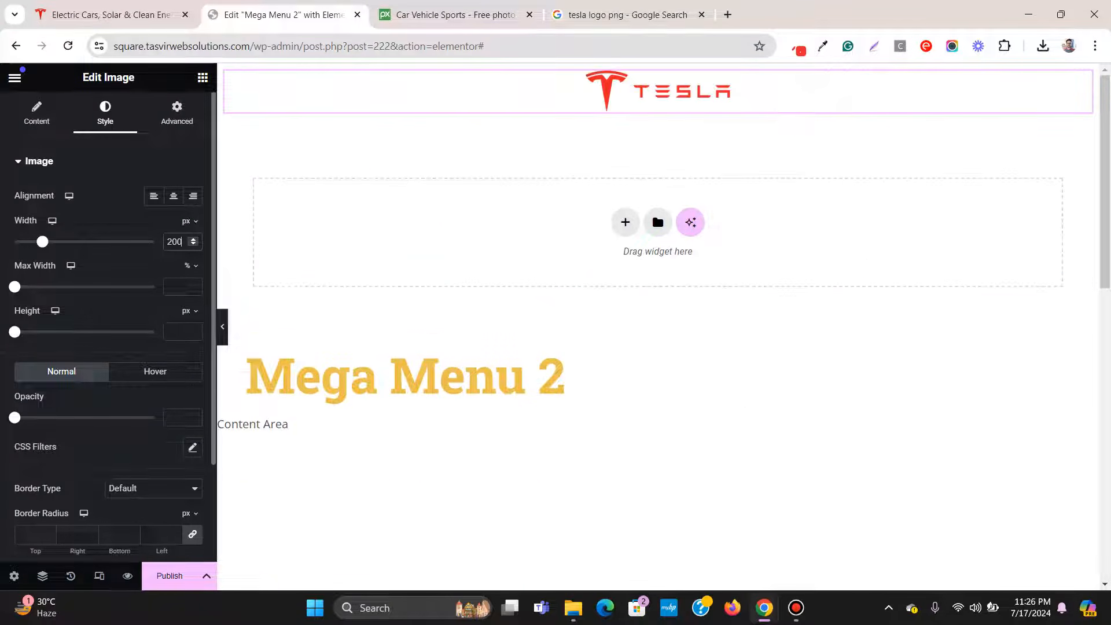
Step: Search for the Menu widget and place it below the Tesla logo in the header container
{"action": "left_click", "coordinate": [202, 77]}
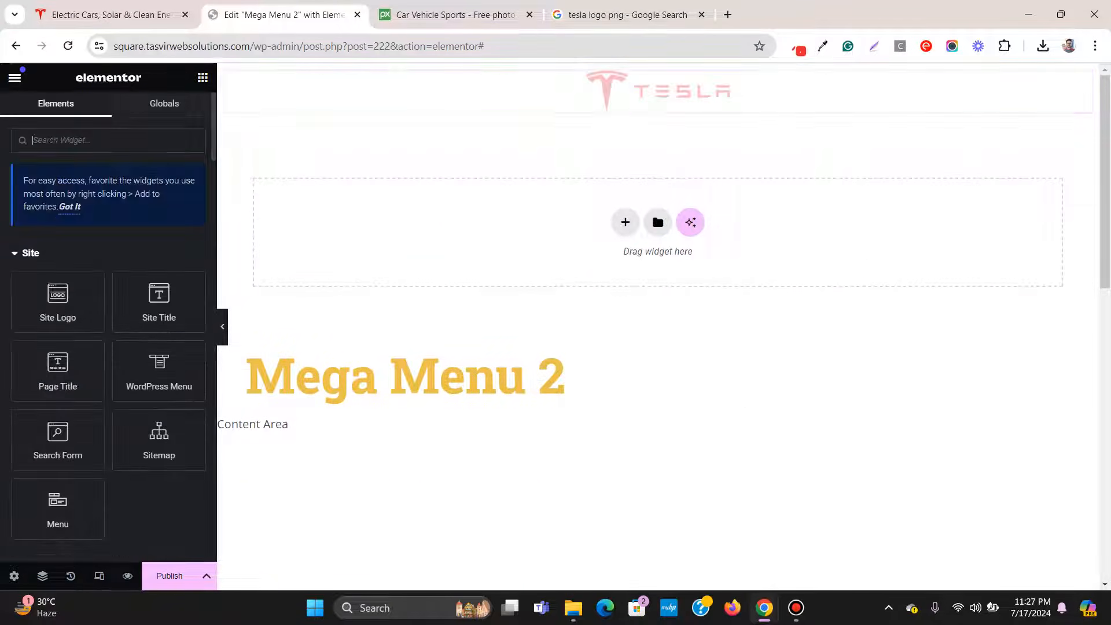
{"action": "type", "text": "menu"}
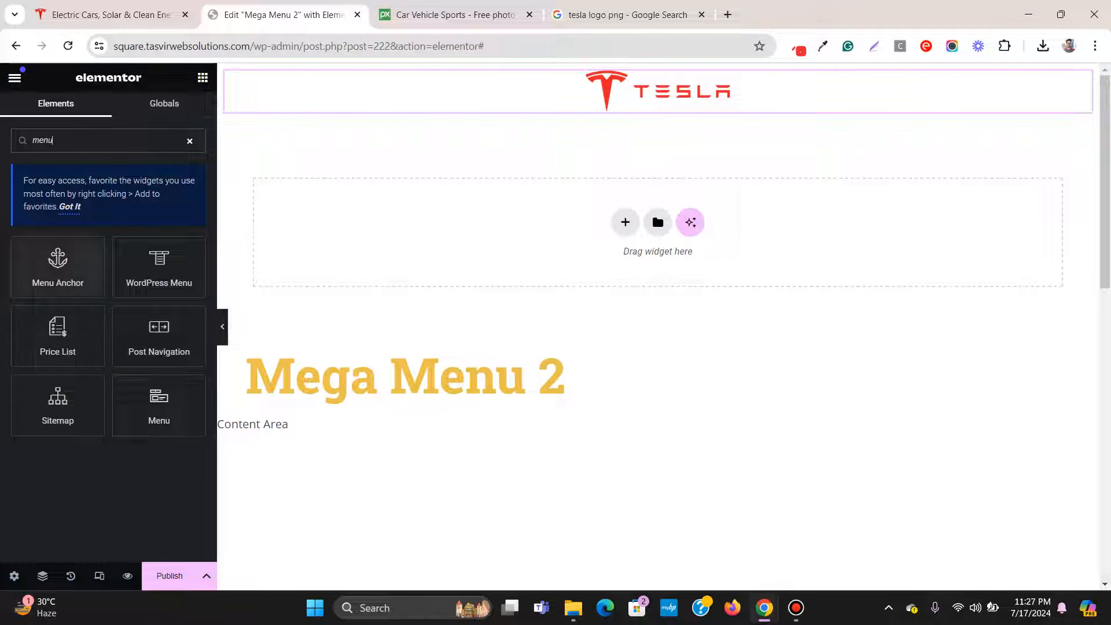
{"action": "left_click_drag", "start_coordinate": [159, 405], "coordinate": [710, 95]}
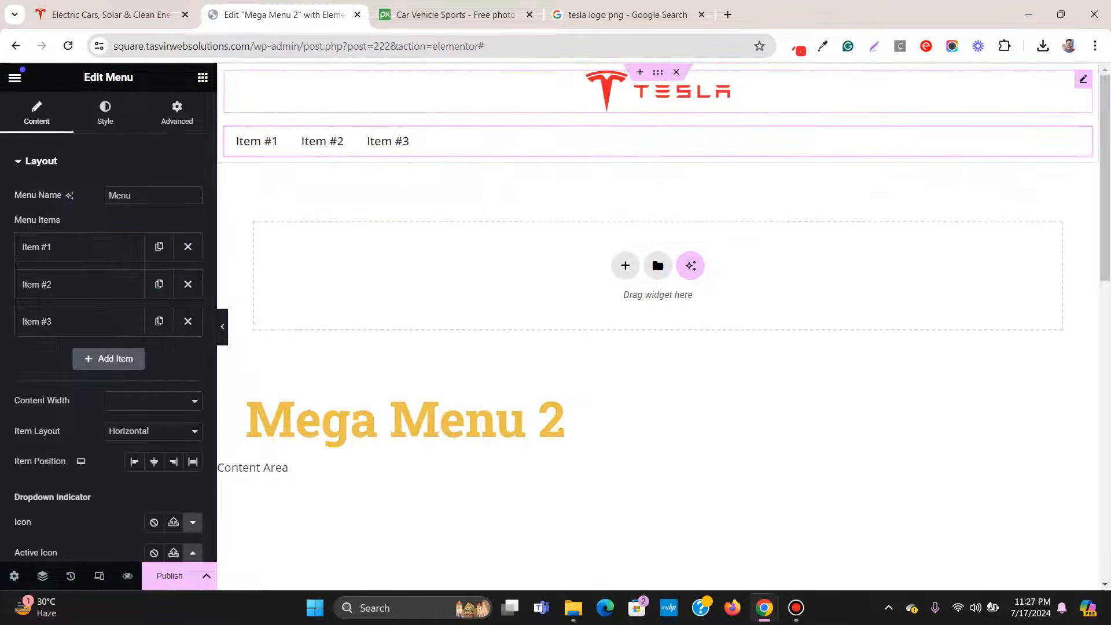
Step: Check the Tesla homepage header, add a Social Icons widget below the menu and open its style settings
{"action": "left_click", "coordinate": [113, 15]}
{"action": "left_click", "coordinate": [283, 15]}
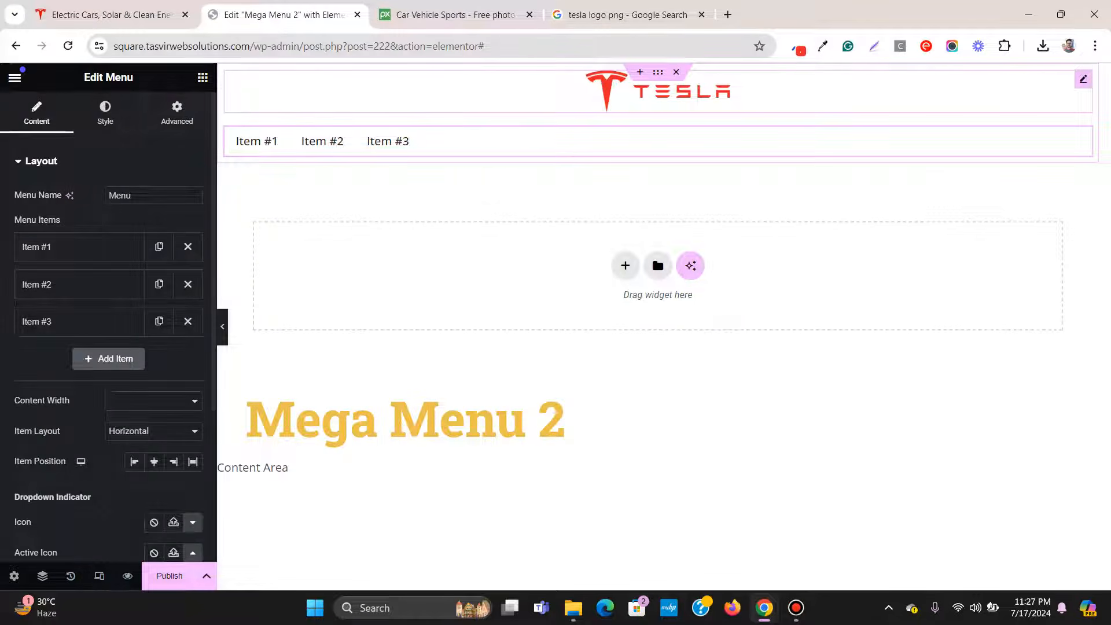
{"action": "left_click", "coordinate": [202, 77]}
{"action": "type", "text": "soci"}
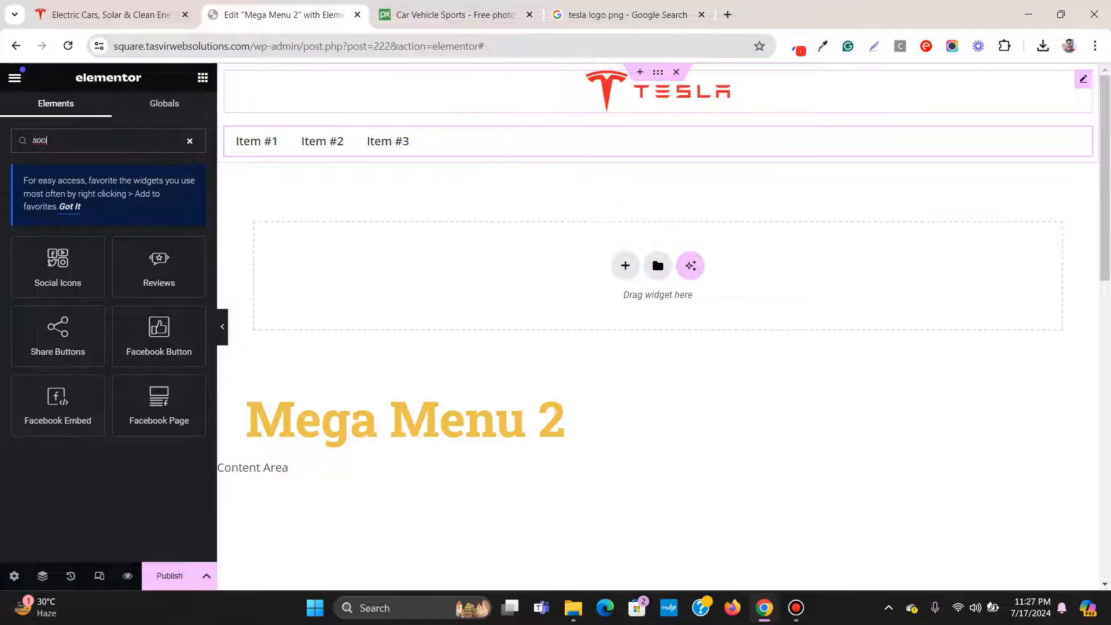
{"action": "left_click_drag", "start_coordinate": [57, 260], "coordinate": [694, 162]}
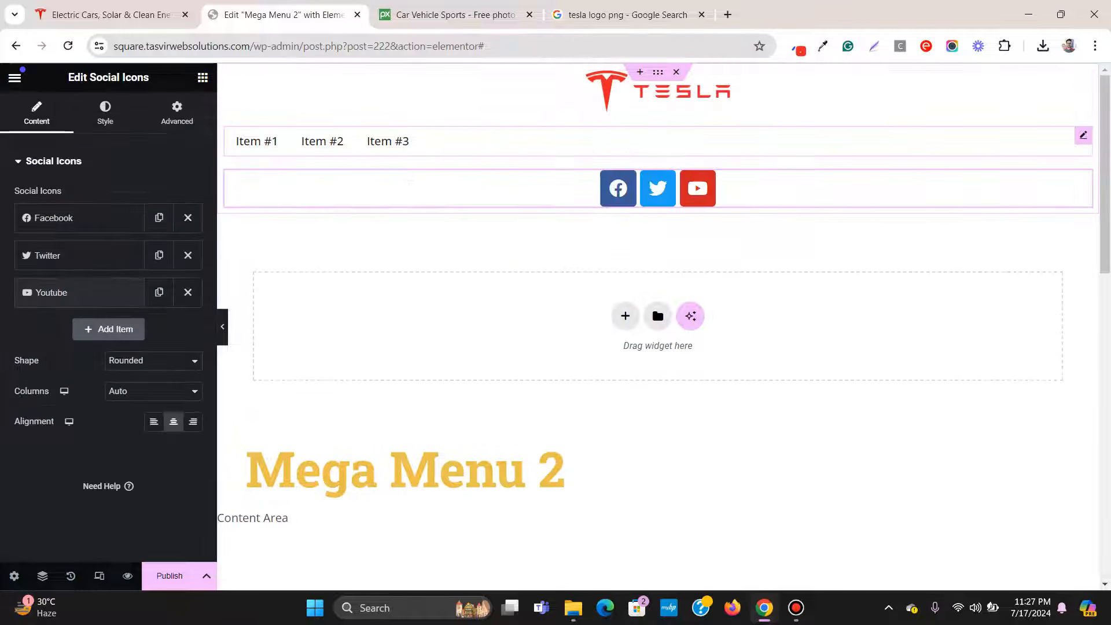
{"action": "left_click", "coordinate": [105, 111]}
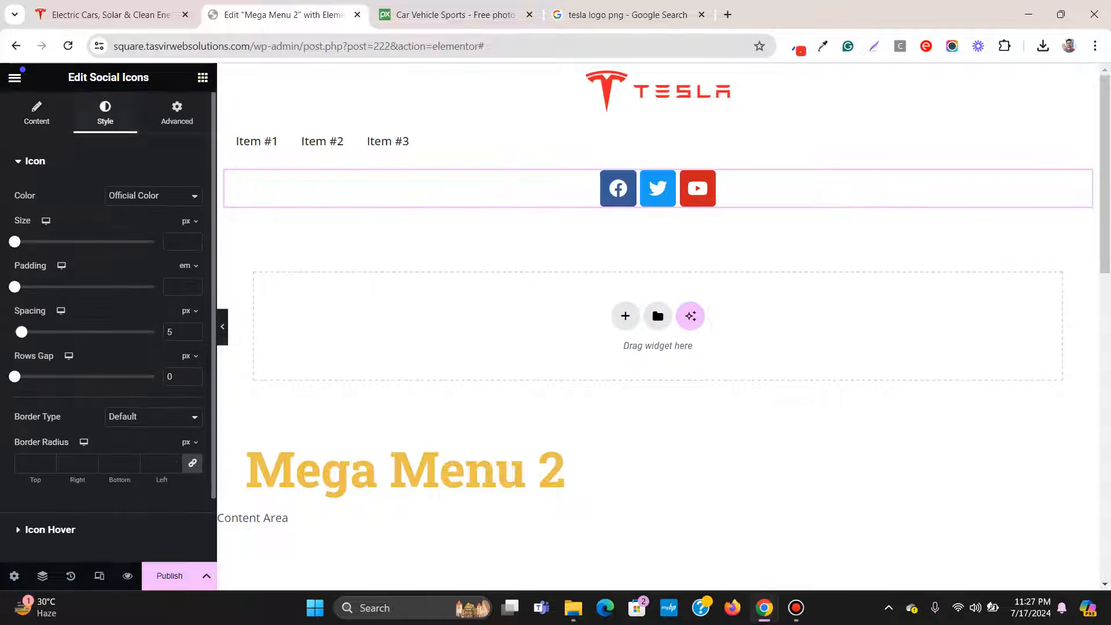
Step: Give the social icons custom colors: the global black as secondary color and fully transparent #02010100 as primary color
{"action": "left_click", "coordinate": [153, 196]}
{"action": "left_click", "coordinate": [127, 221]}
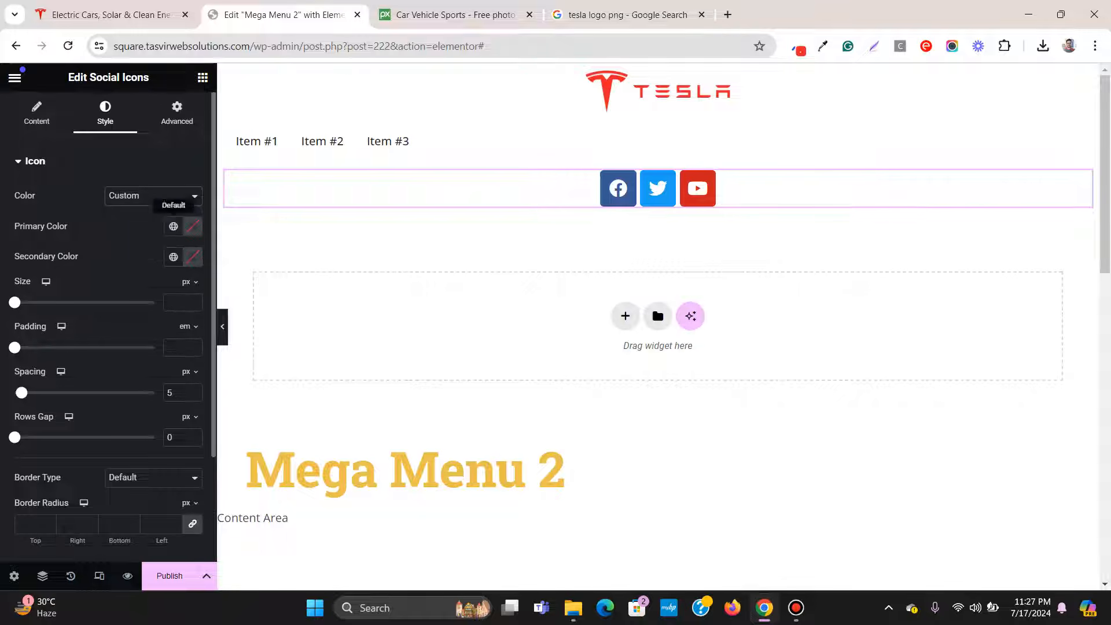
{"action": "left_click", "coordinate": [173, 257]}
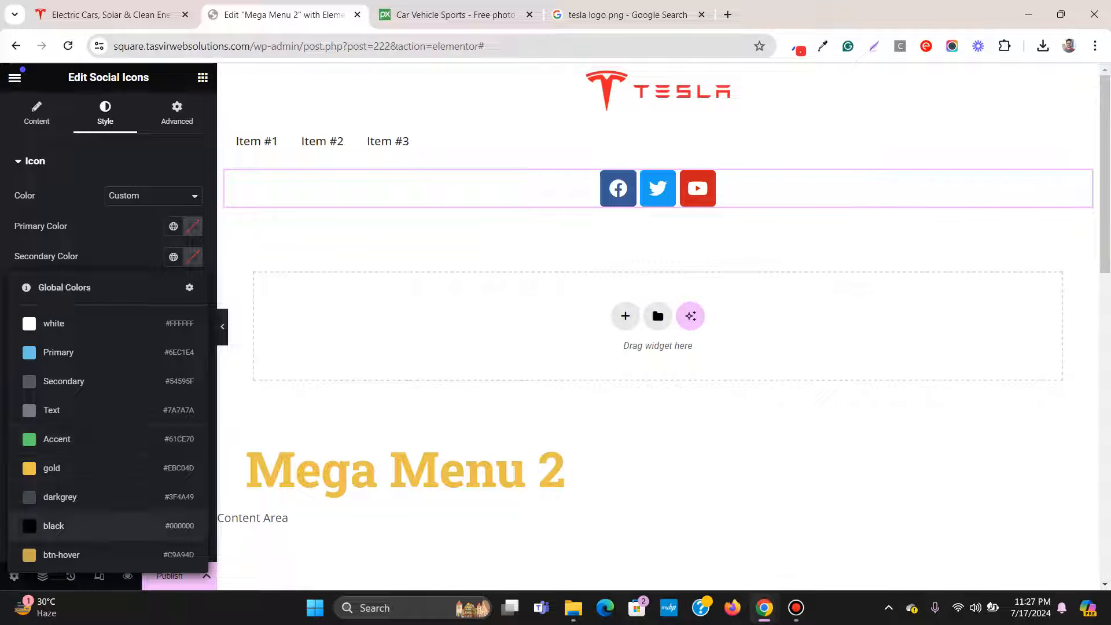
{"action": "left_click", "coordinate": [86, 525]}
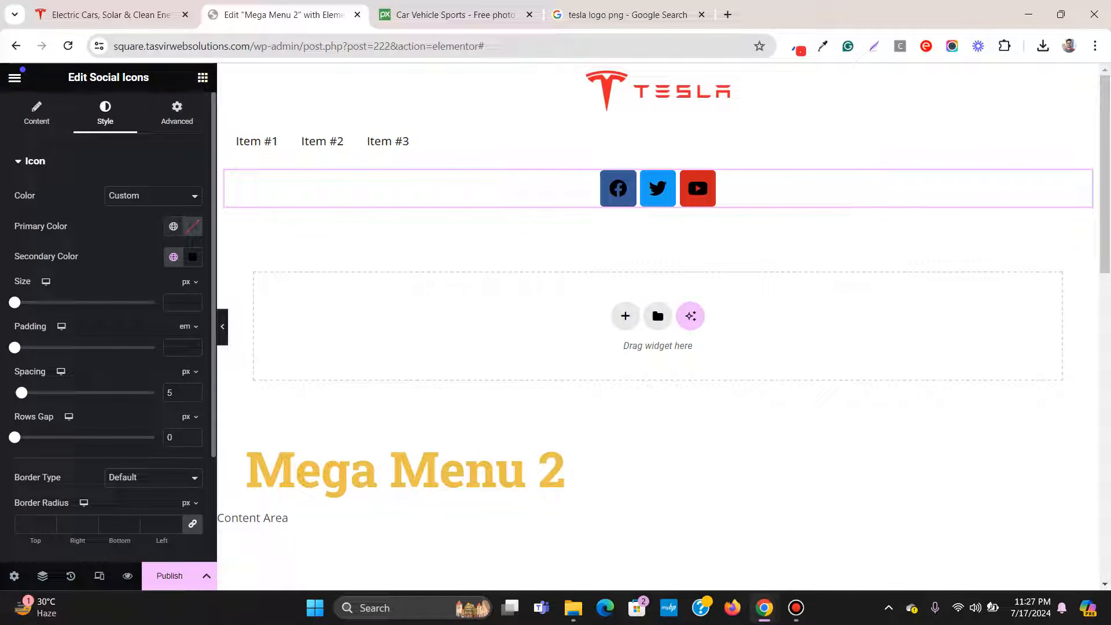
{"action": "left_click", "coordinate": [193, 226]}
{"action": "left_click_drag", "start_coordinate": [276, 416], "coordinate": [109, 416]}
{"action": "left_click", "coordinate": [151, 434]}
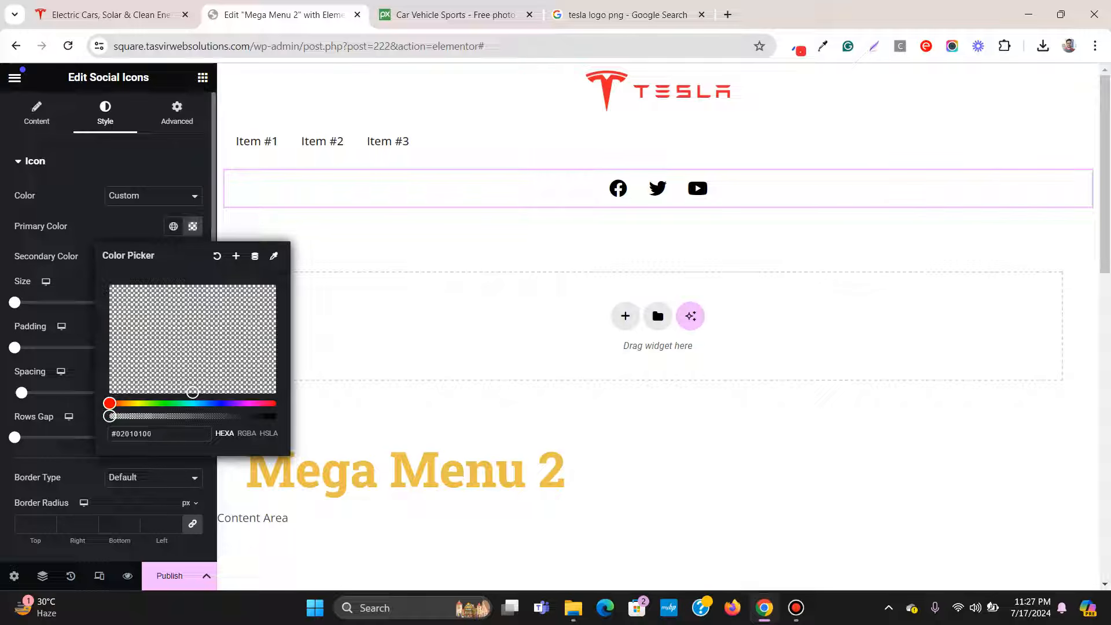
{"action": "left_click", "coordinate": [124, 498]}
Step: Set the social icons' border radius to 0, their padding to 0 em and their spacing to 27 px
{"action": "scroll", "coordinate": [104, 492], "scroll_direction": "down", "scroll_amount": 3}
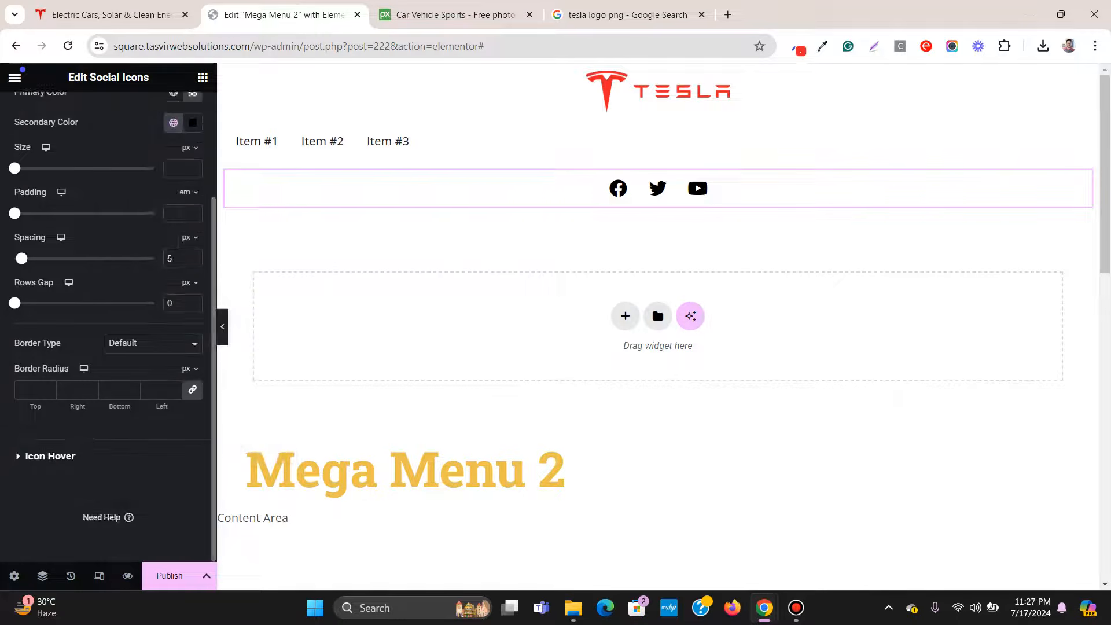
{"action": "left_click", "coordinate": [193, 389]}
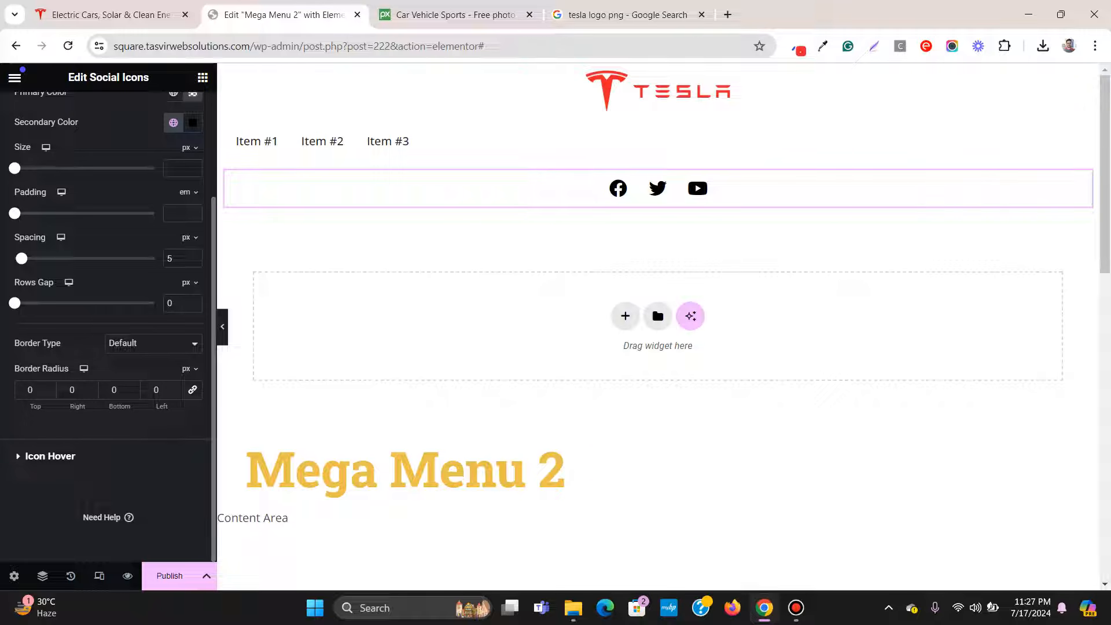
{"action": "scroll", "coordinate": [104, 318], "scroll_direction": "up", "scroll_amount": 2}
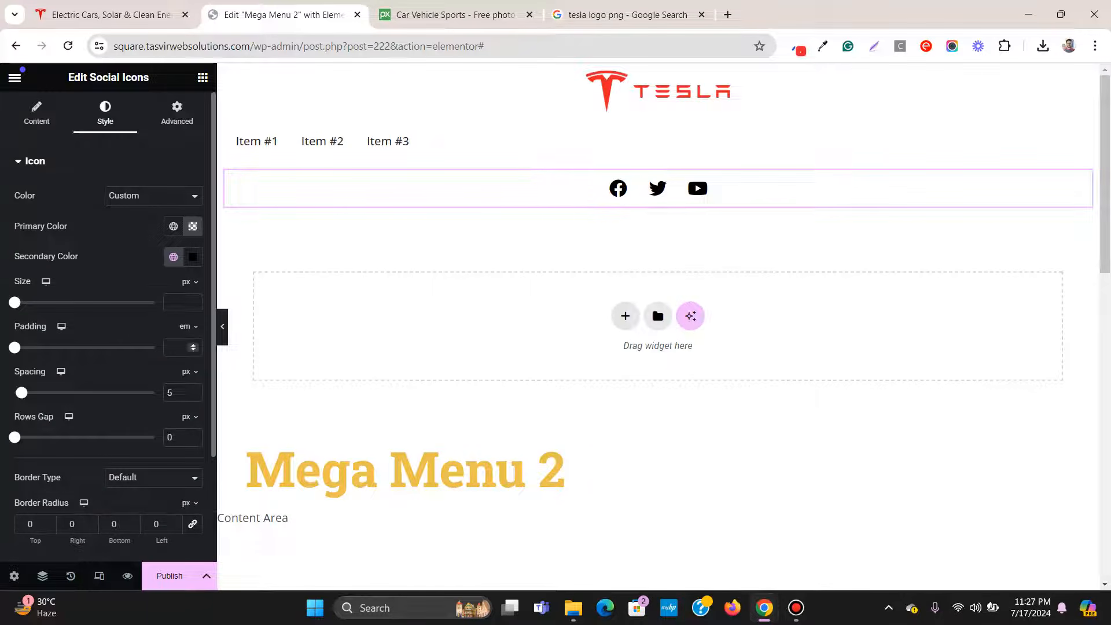
{"action": "left_click", "coordinate": [177, 348]}
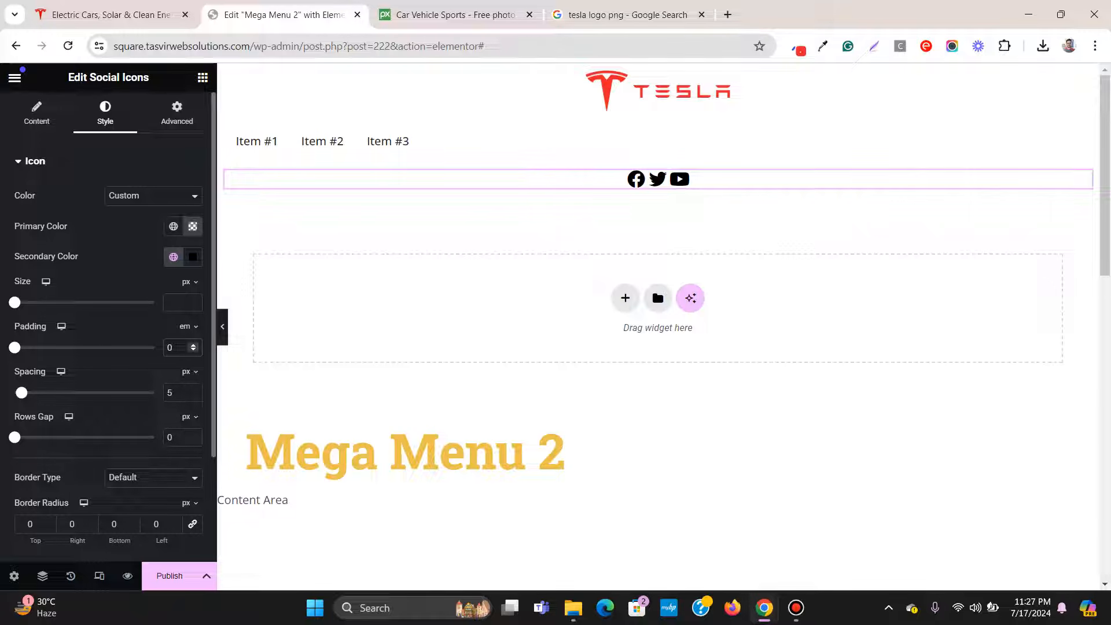
{"action": "left_click_drag", "start_coordinate": [21, 392], "coordinate": [52, 392]}
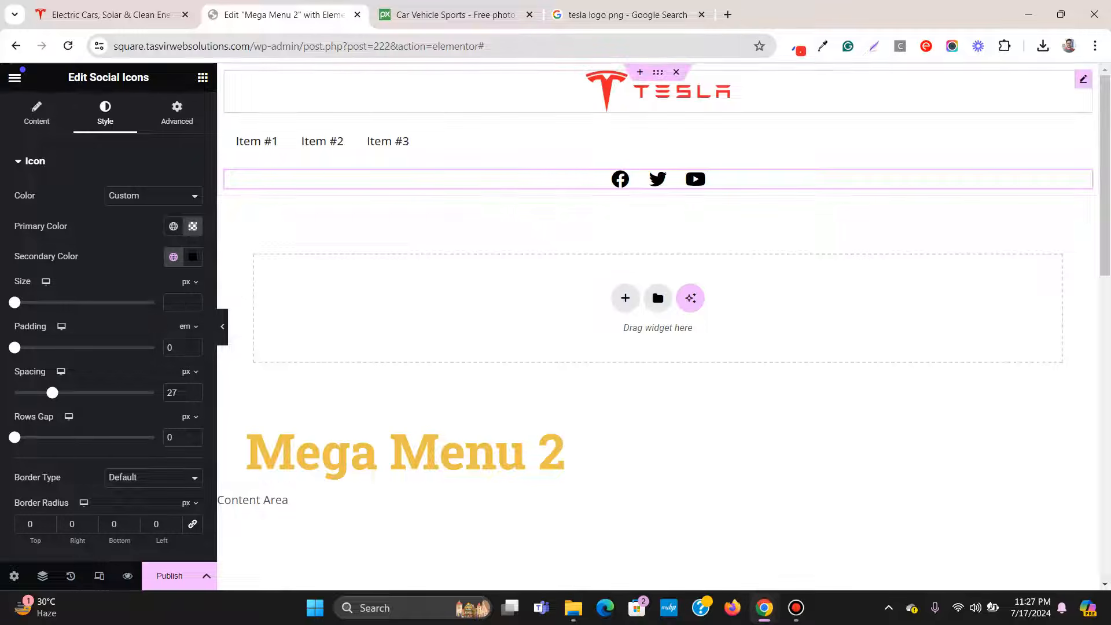
Step: Arrange the header container's items in a horizontal row with centered justification
{"action": "left_click_drag", "start_coordinate": [658, 72], "coordinate": [658, 73]}
{"action": "left_click", "coordinate": [657, 72]}
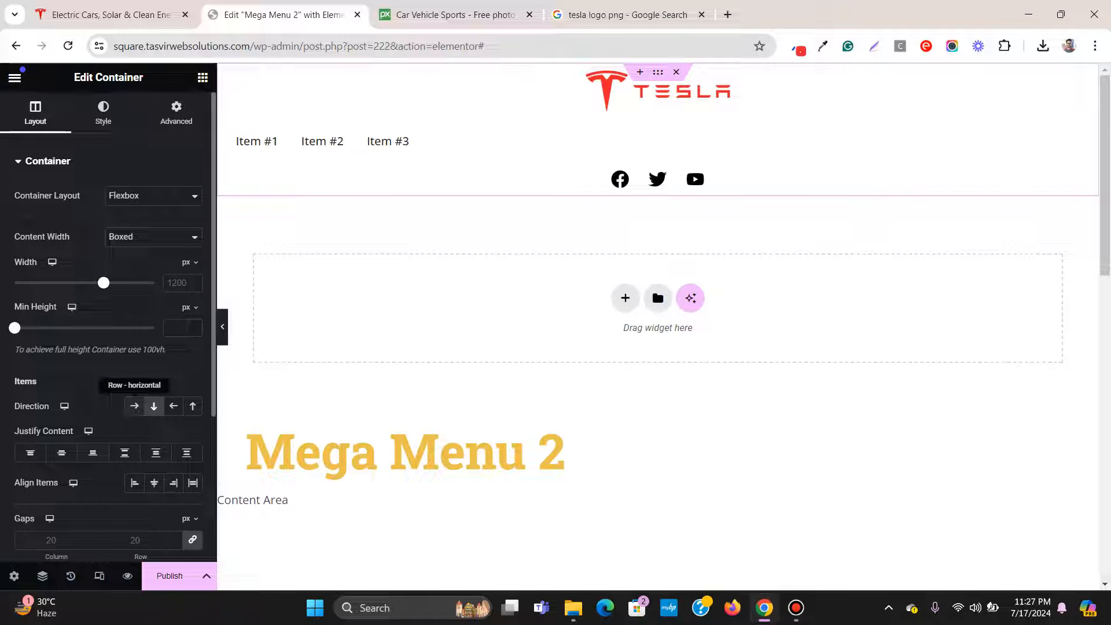
{"action": "left_click", "coordinate": [134, 406]}
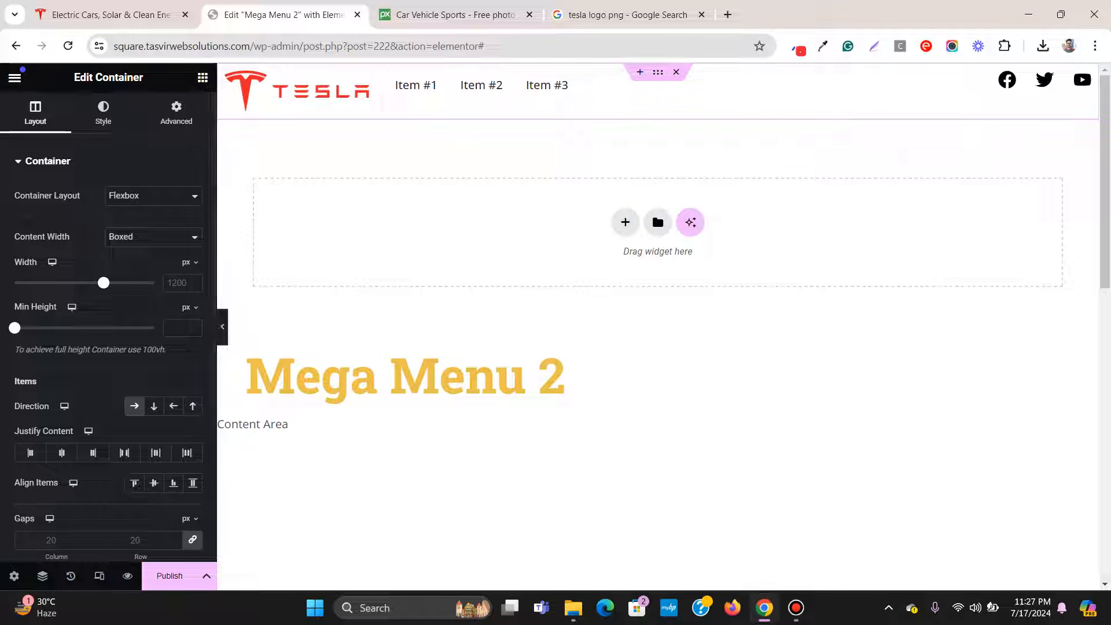
{"action": "left_click", "coordinate": [124, 453]}
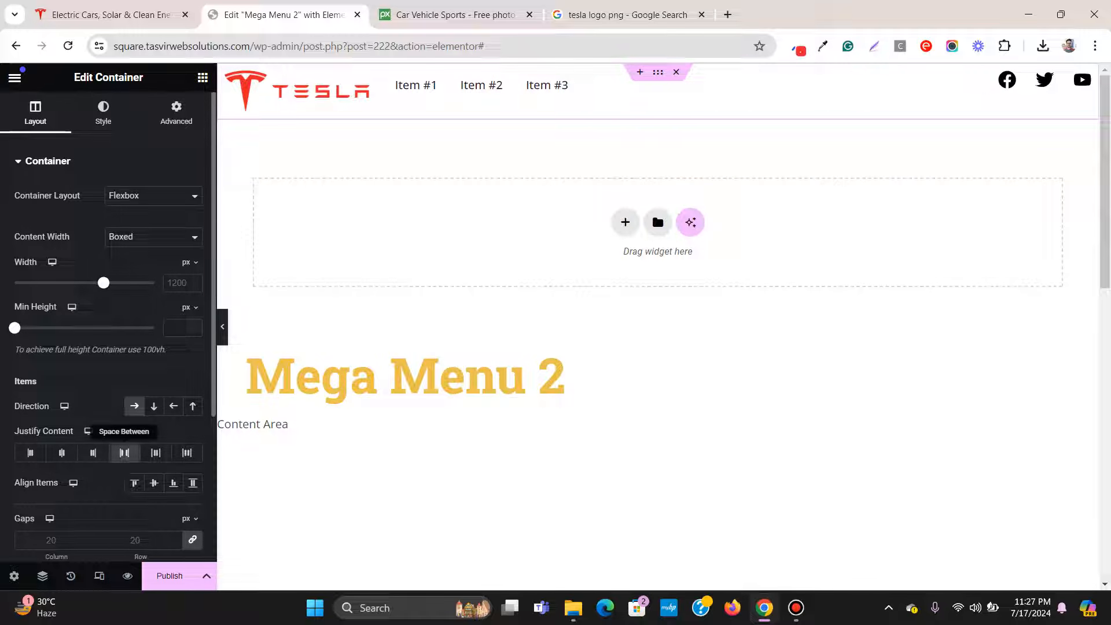
{"action": "left_click", "coordinate": [62, 452]}
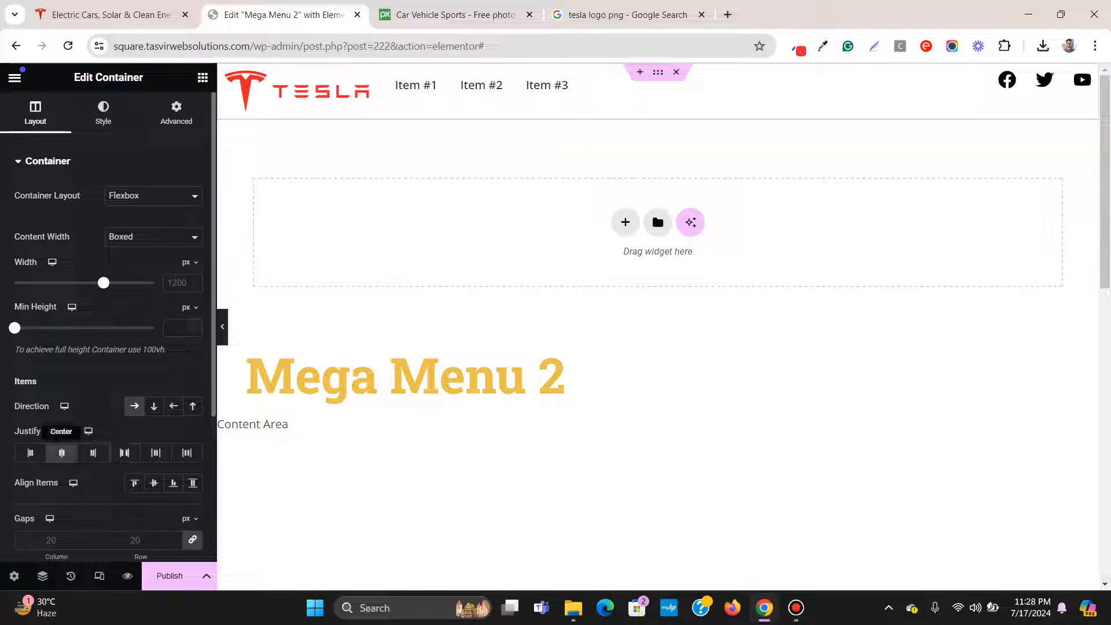
Step: Center the item position of the Menu widget between the logo and the social icons
{"action": "left_click", "coordinate": [975, 79]}
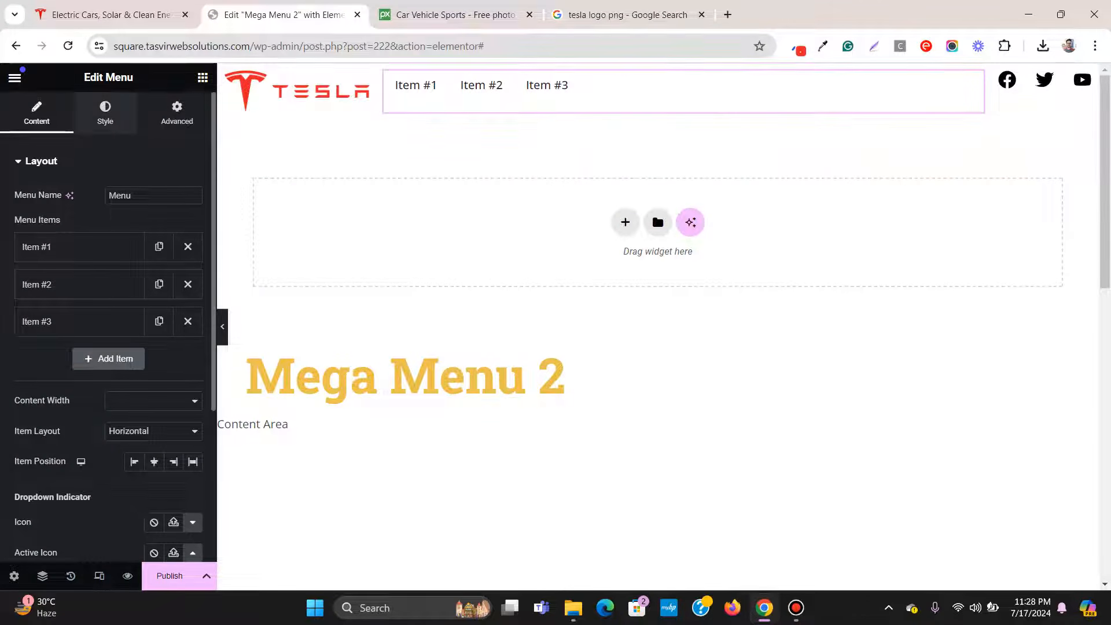
{"action": "left_click", "coordinate": [105, 113]}
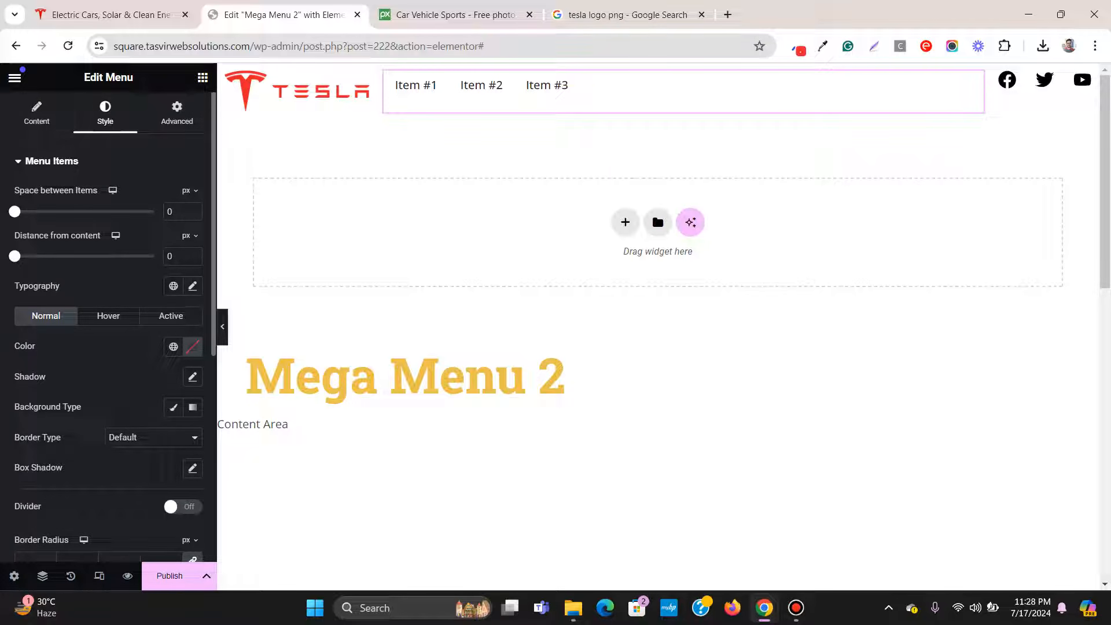
{"action": "left_click", "coordinate": [36, 112]}
{"action": "scroll", "coordinate": [75, 278], "scroll_direction": "down", "scroll_amount": 2}
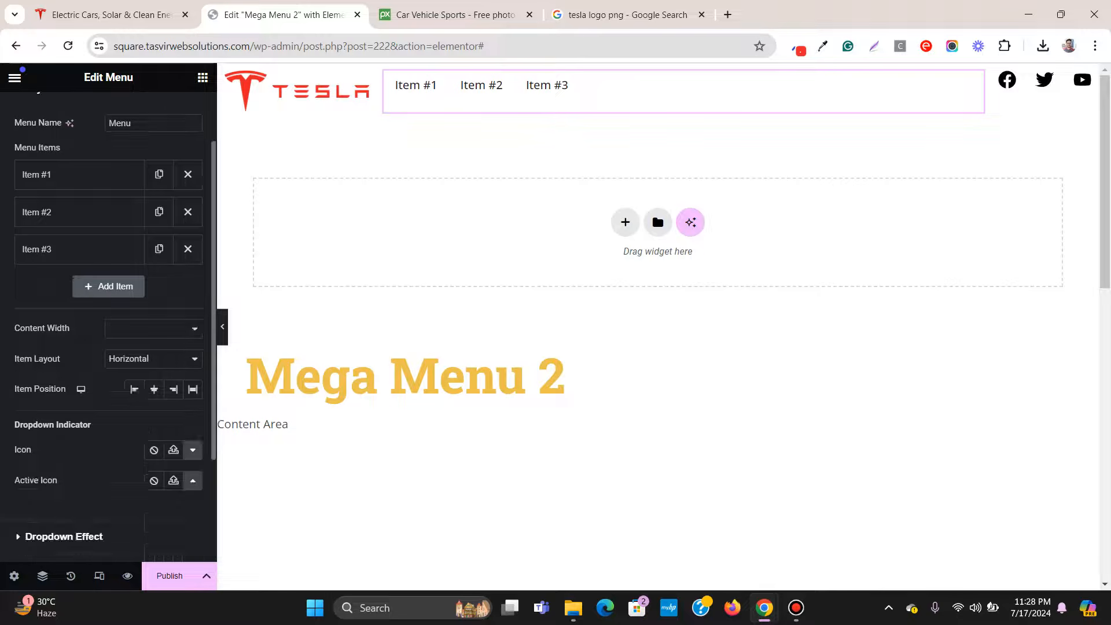
{"action": "left_click", "coordinate": [154, 389]}
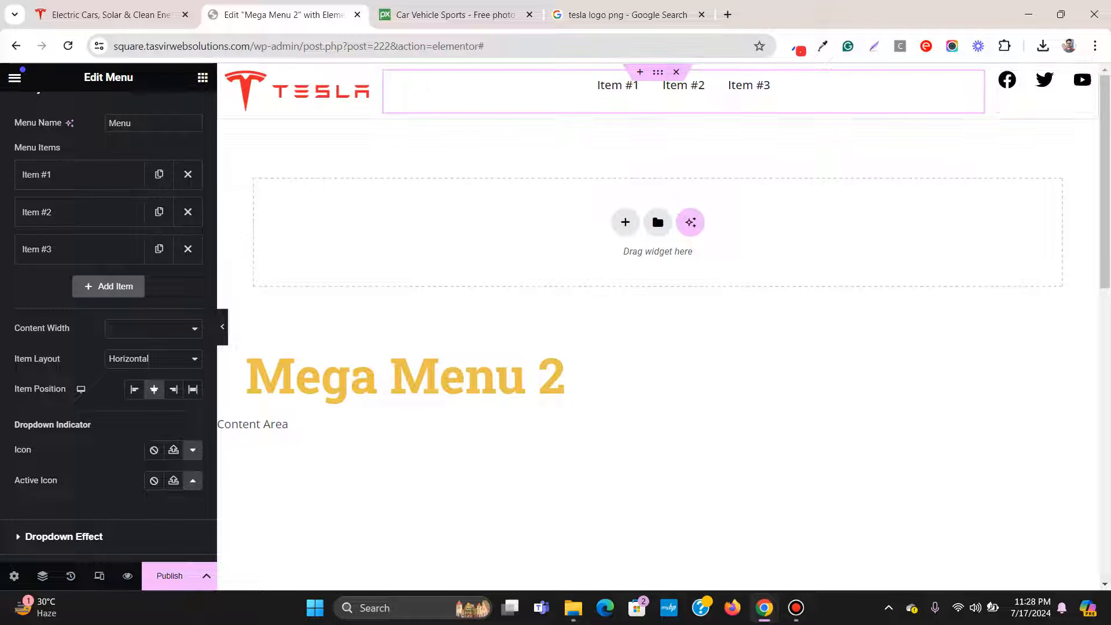
Step: Vertically center the header container's items, preview the header at full width and compare it with the Tesla homepage
{"action": "left_click", "coordinate": [657, 72]}
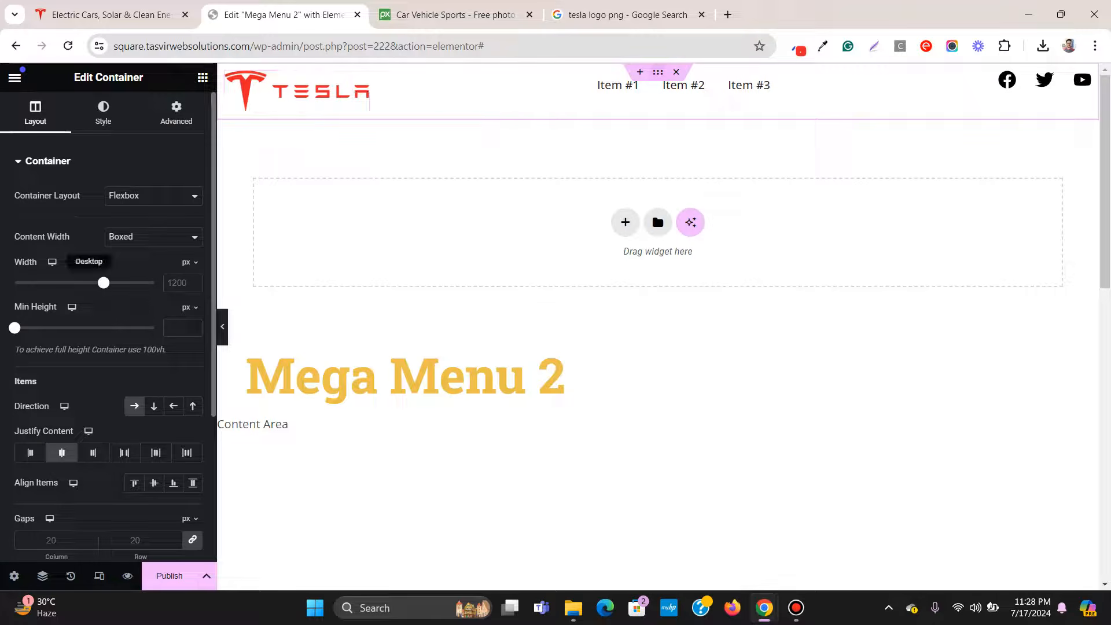
{"action": "left_click", "coordinate": [153, 482]}
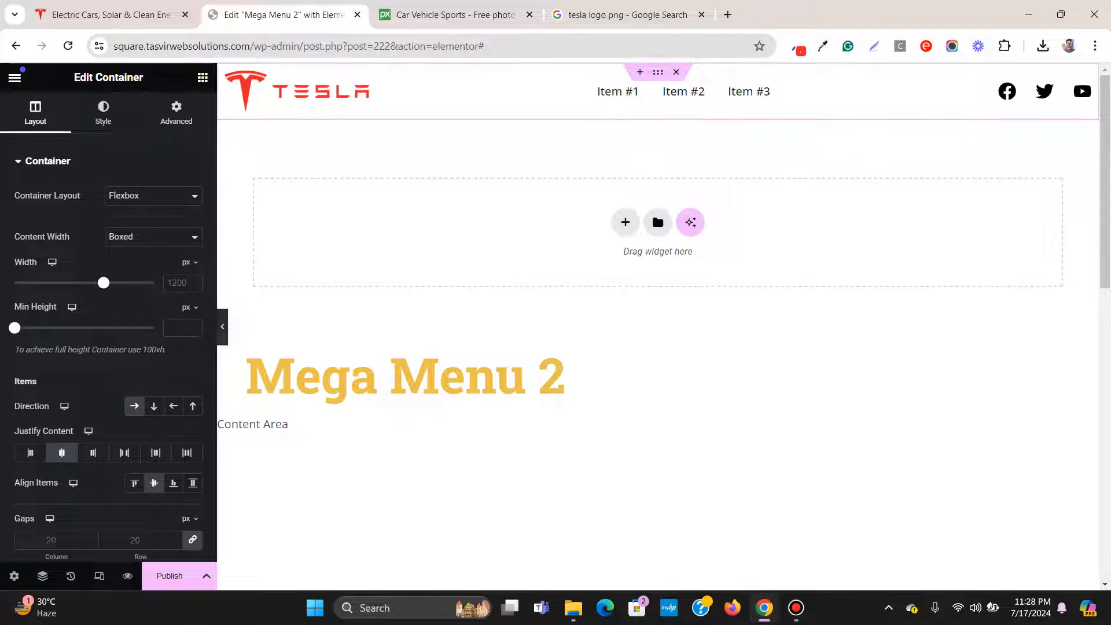
{"action": "left_click", "coordinate": [223, 327]}
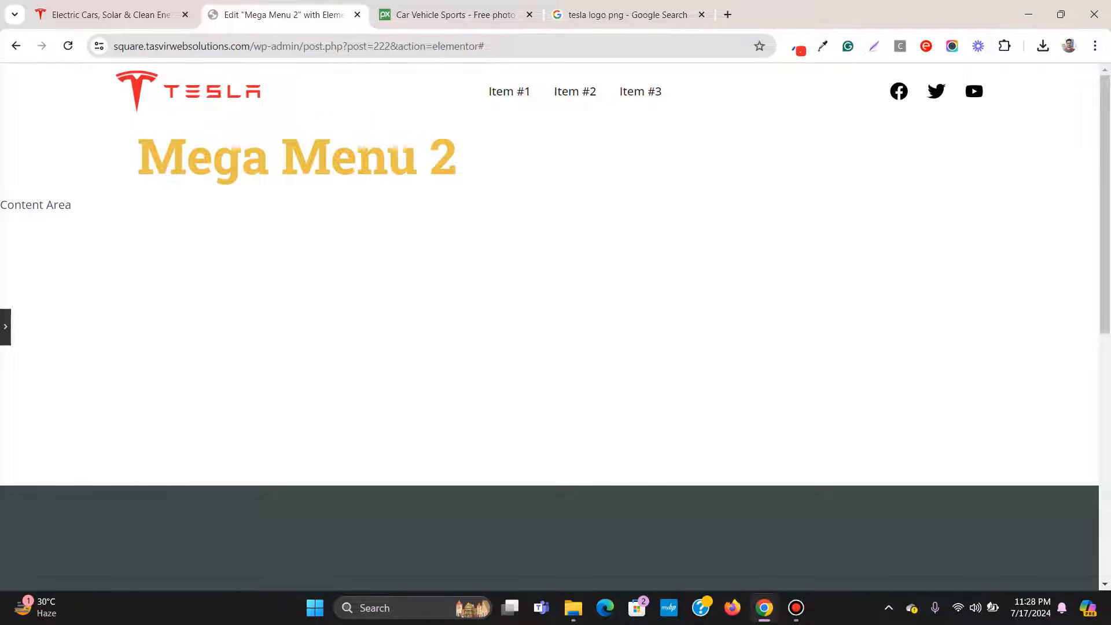
{"action": "left_click", "coordinate": [6, 327]}
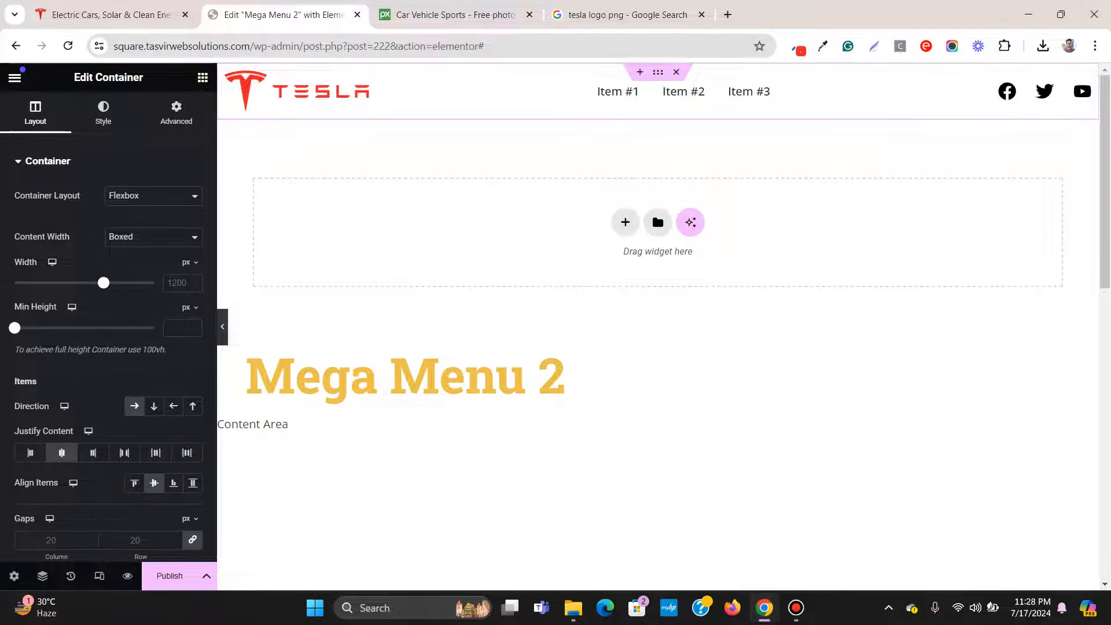
{"action": "left_click", "coordinate": [111, 15]}
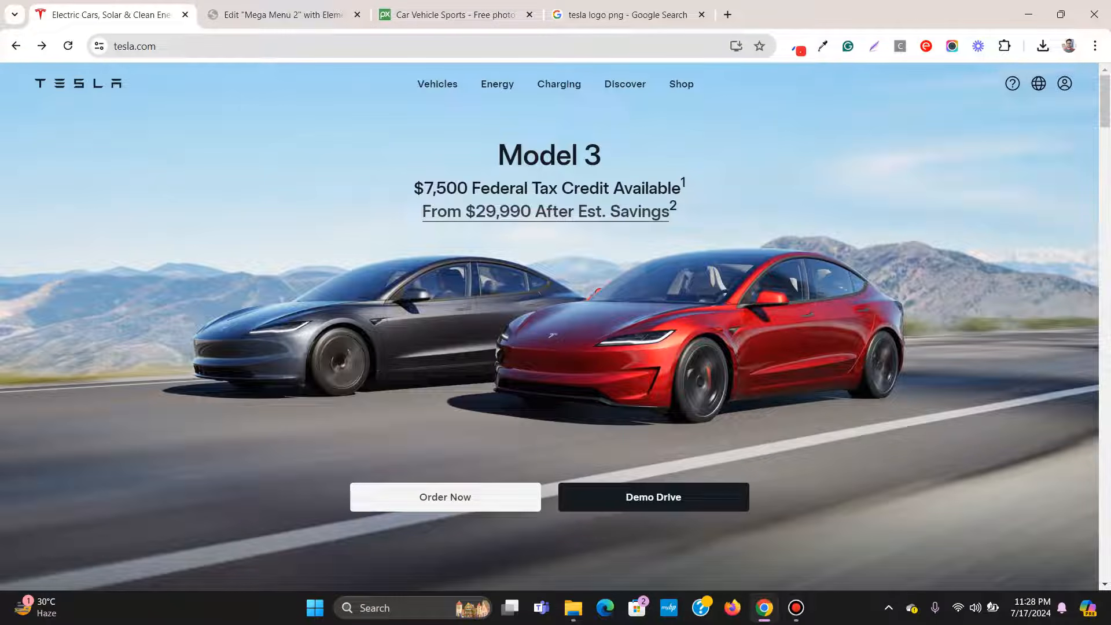
{"action": "left_click", "coordinate": [277, 14]}
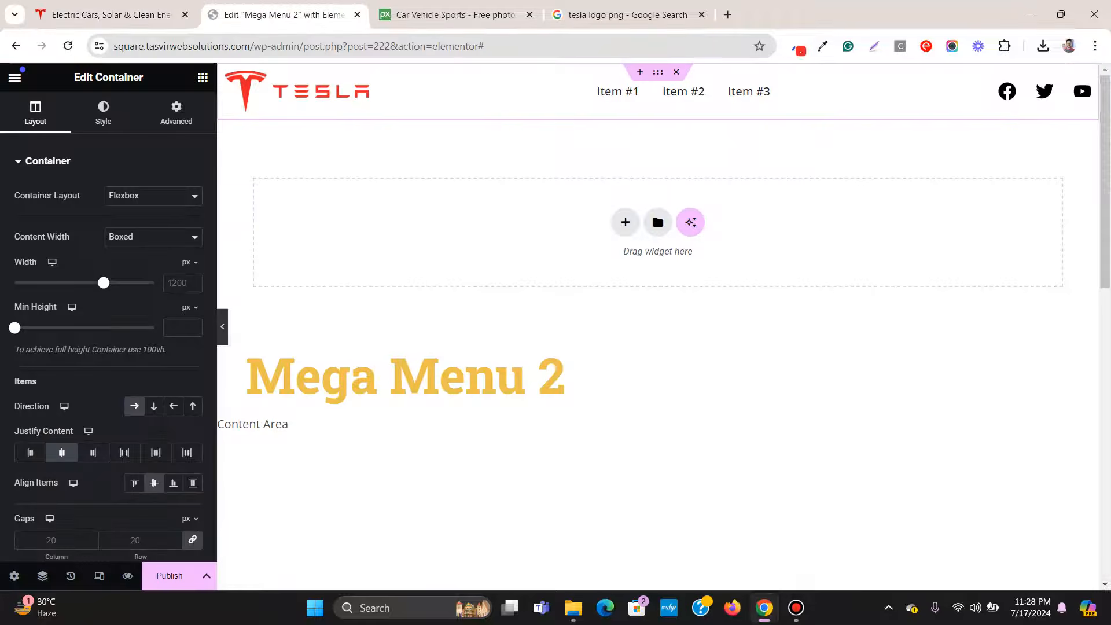
Step: Replace the Facebook social icon with the outlined Question Circle icon, searching all icons for "que"
{"action": "left_click", "coordinate": [1006, 91]}
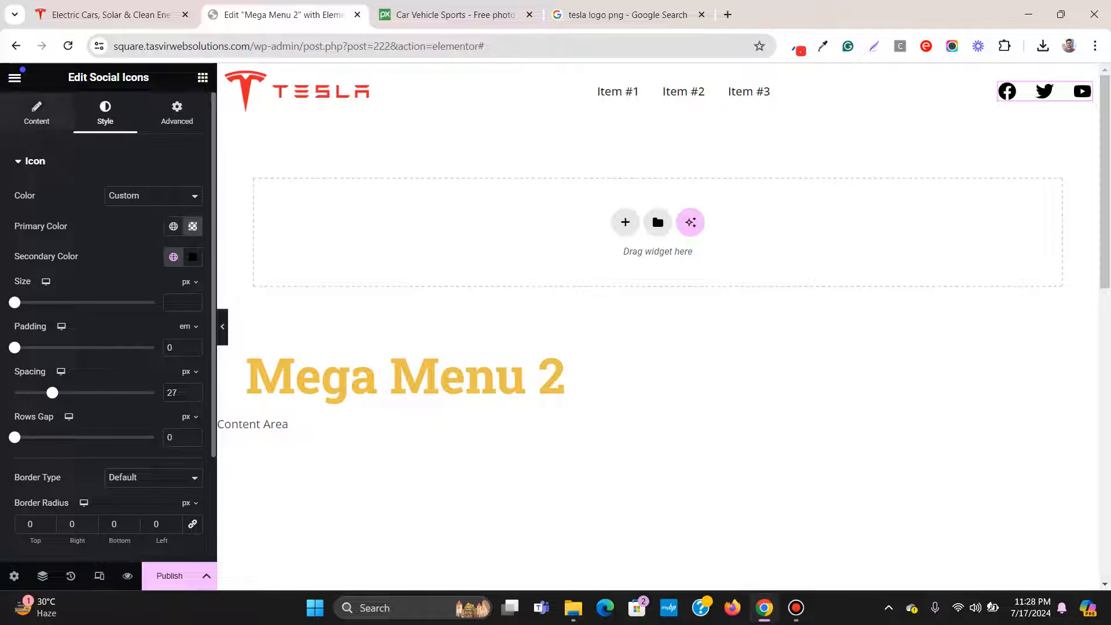
{"action": "left_click", "coordinate": [37, 113]}
{"action": "left_click", "coordinate": [63, 218]}
{"action": "left_click", "coordinate": [104, 296]}
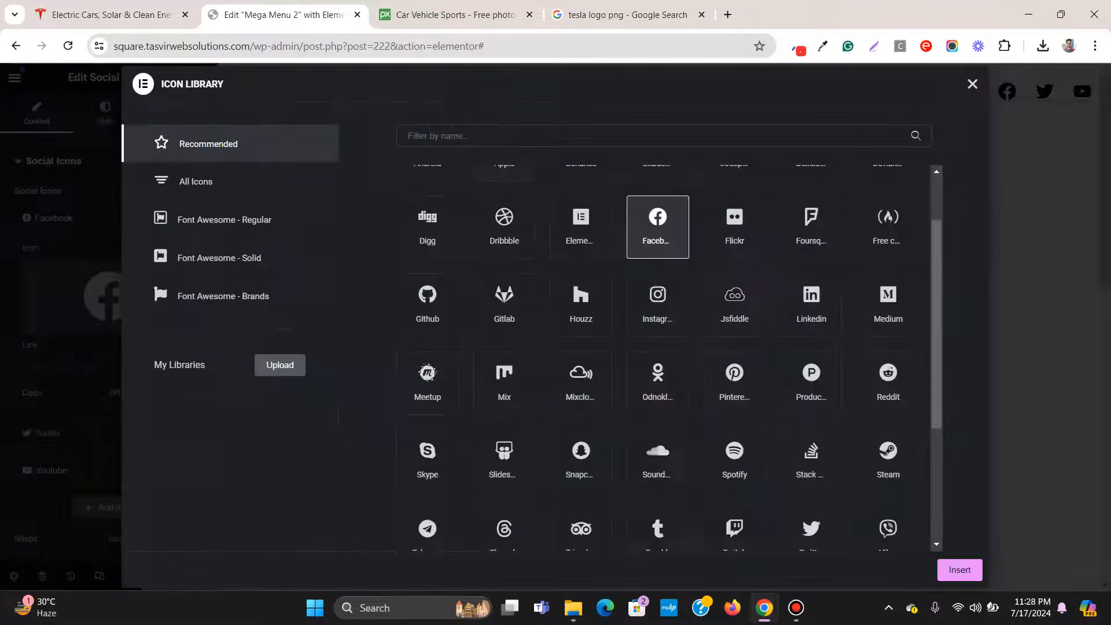
{"action": "type", "text": "que"}
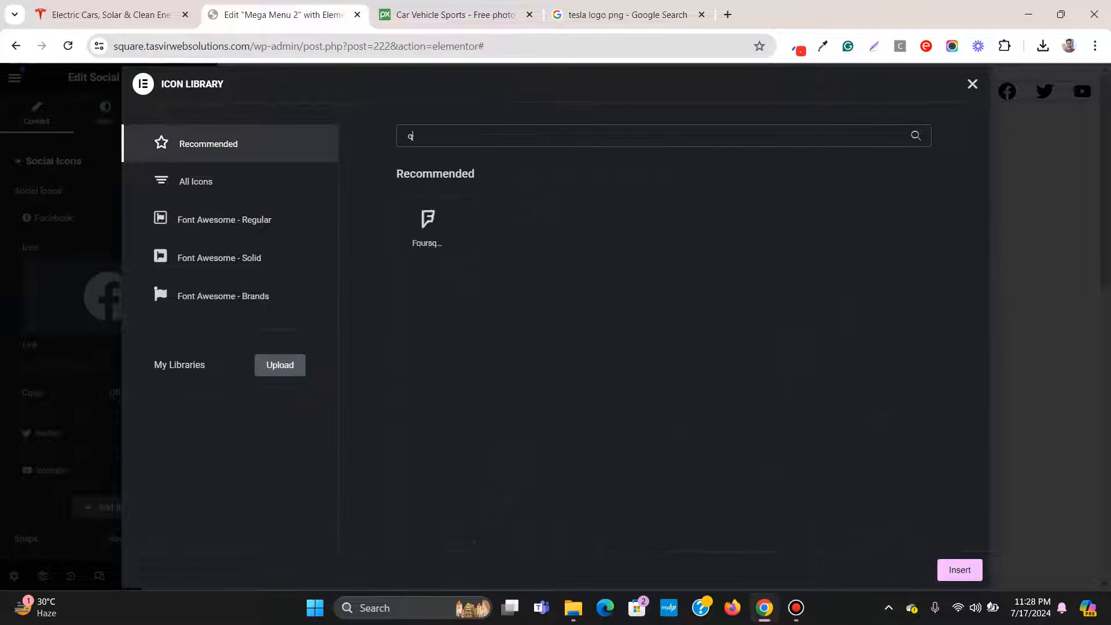
{"action": "key", "text": "BackSpace"}
{"action": "key", "text": "BackSpace"}
{"action": "key", "text": "BackSpace"}
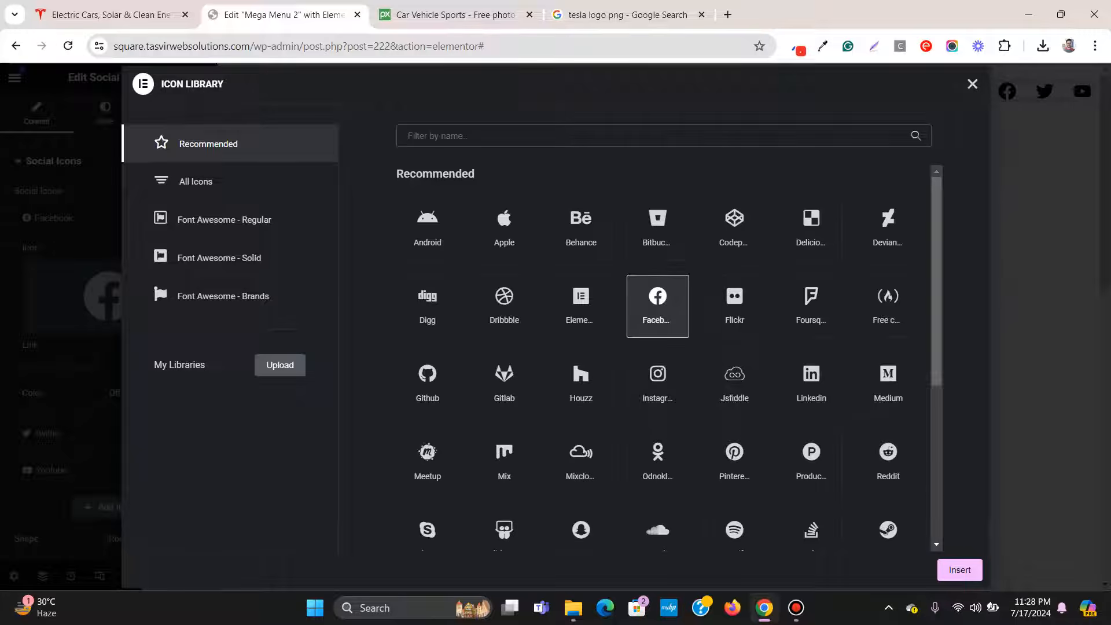
{"action": "left_click", "coordinate": [195, 181]}
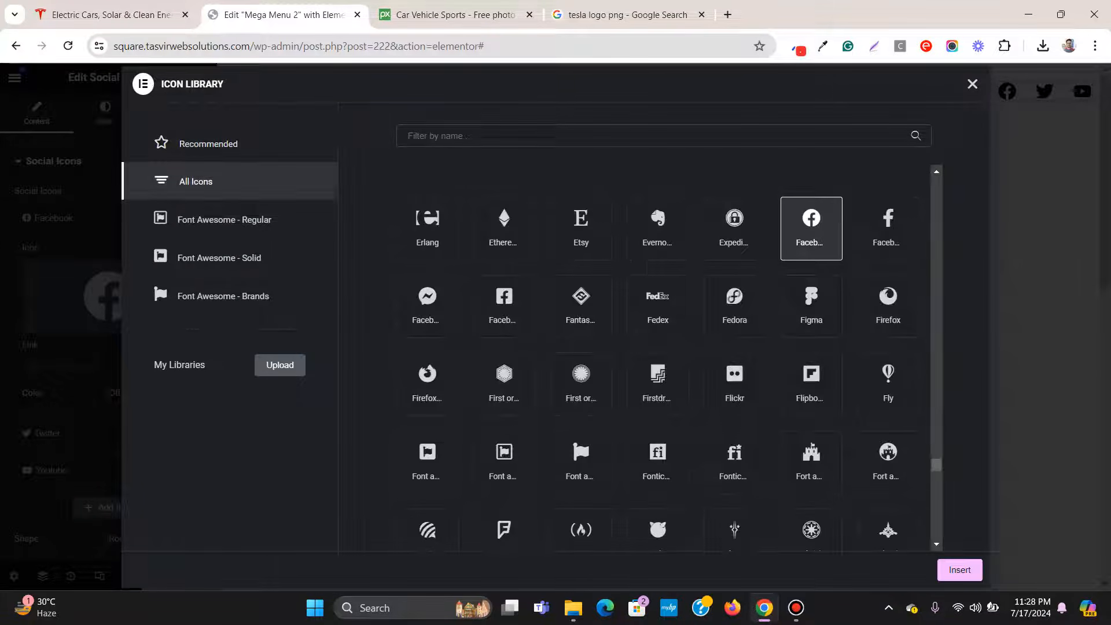
{"action": "type", "text": "que"}
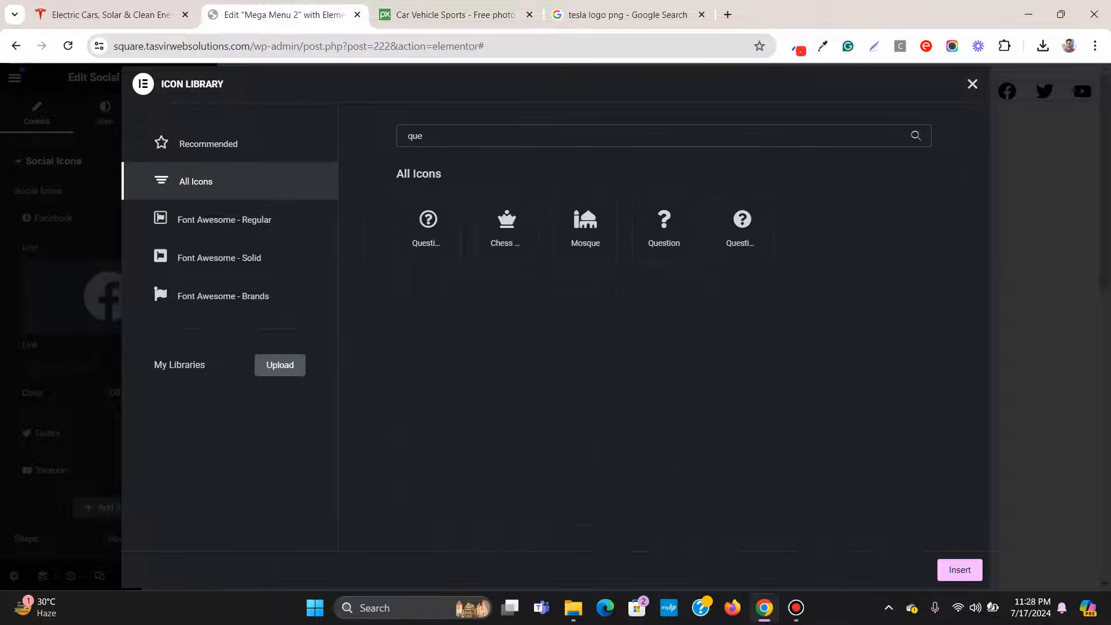
{"action": "left_click", "coordinate": [428, 223]}
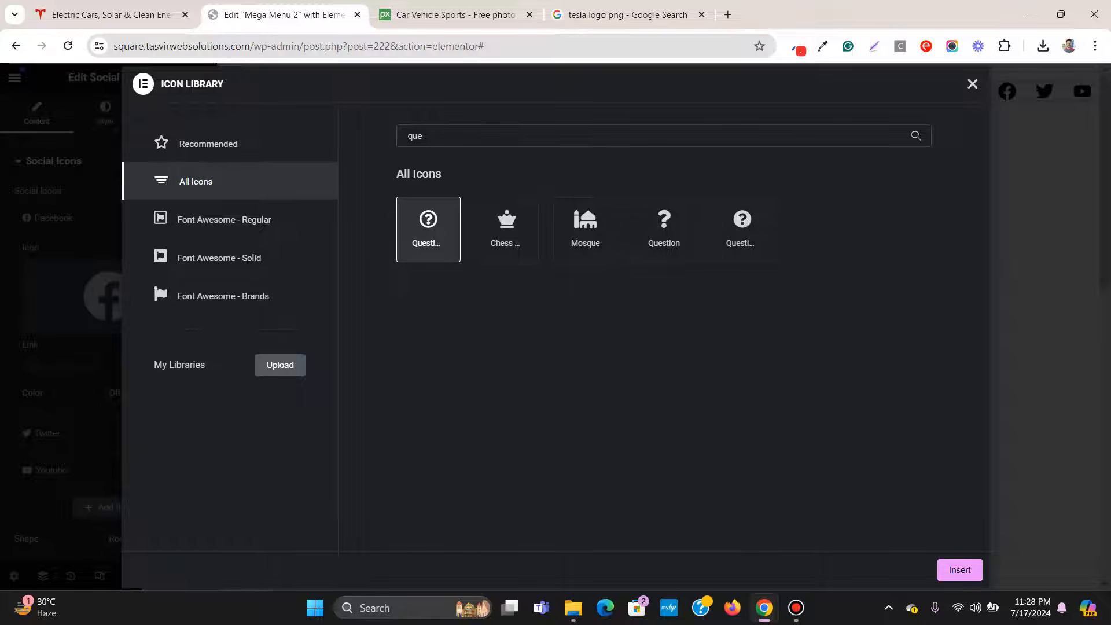
{"action": "left_click", "coordinate": [959, 570]}
Step: Check the Tesla homepage's header icons and replace the Twitter social icon with the Globe icon, searching all icons for "glo"
{"action": "left_click", "coordinate": [110, 14]}
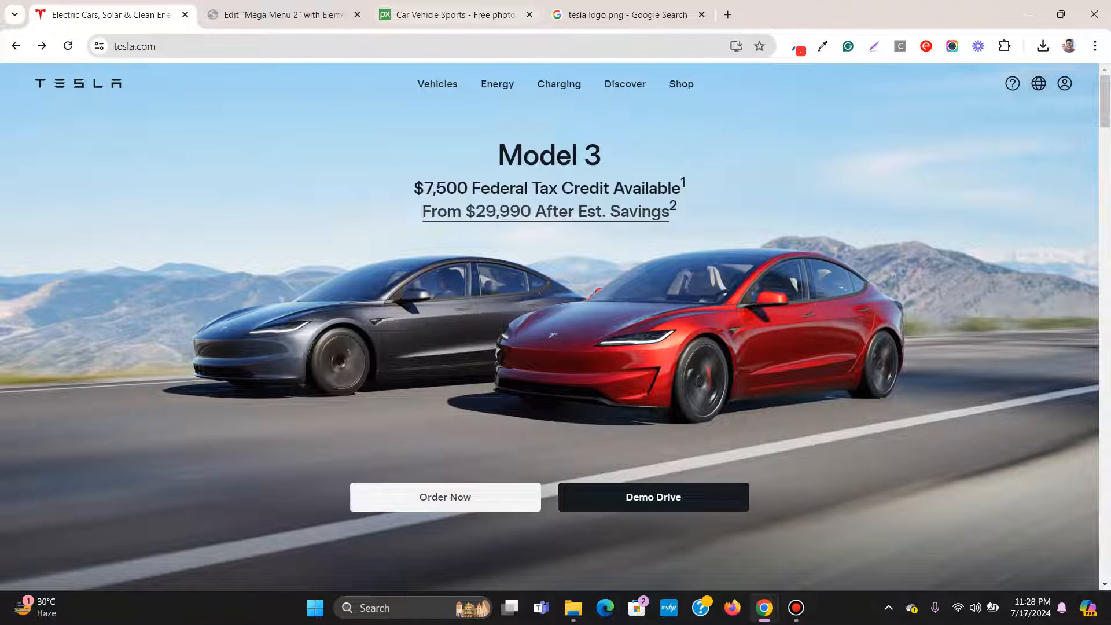
{"action": "left_click", "coordinate": [316, 14]}
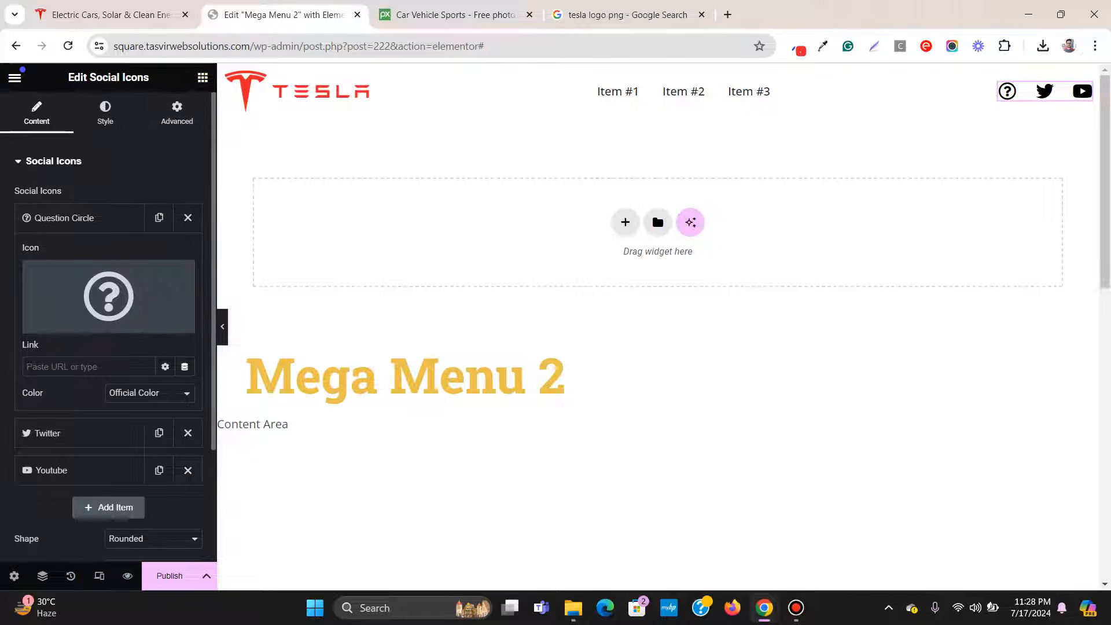
{"action": "left_click", "coordinate": [81, 217]}
{"action": "left_click", "coordinate": [81, 255]}
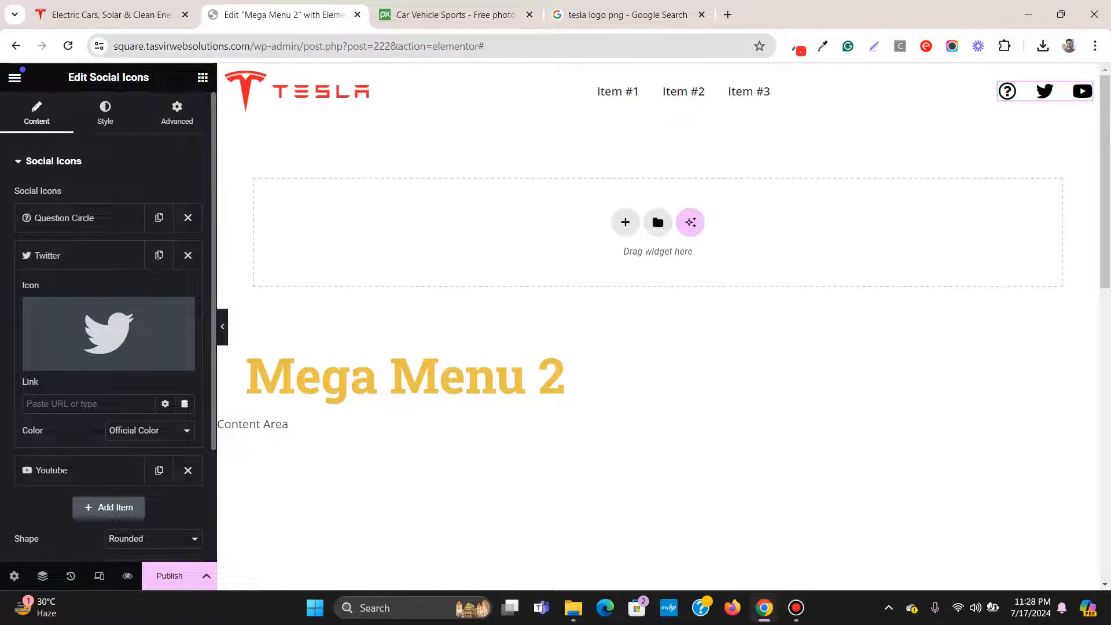
{"action": "left_click", "coordinate": [66, 359]}
{"action": "type", "text": "gl"}
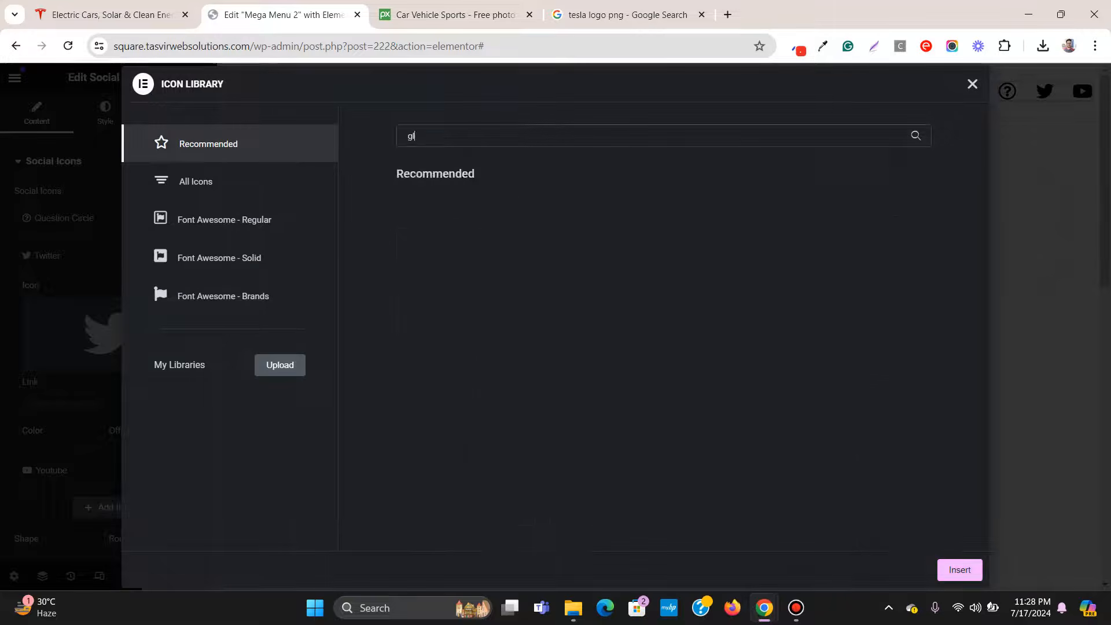
{"action": "type", "text": "ob"}
{"action": "key", "text": "BackSpace"}
{"action": "key", "text": "BackSpace"}
{"action": "key", "text": "BackSpace"}
{"action": "key", "text": "BackSpace"}
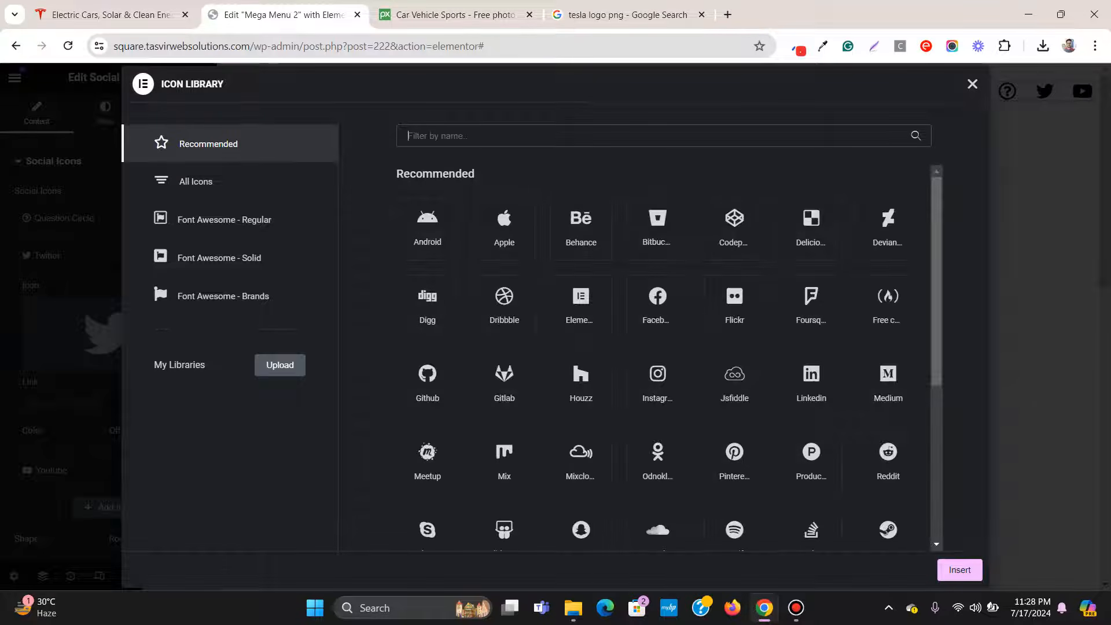
{"action": "left_click", "coordinate": [196, 182]}
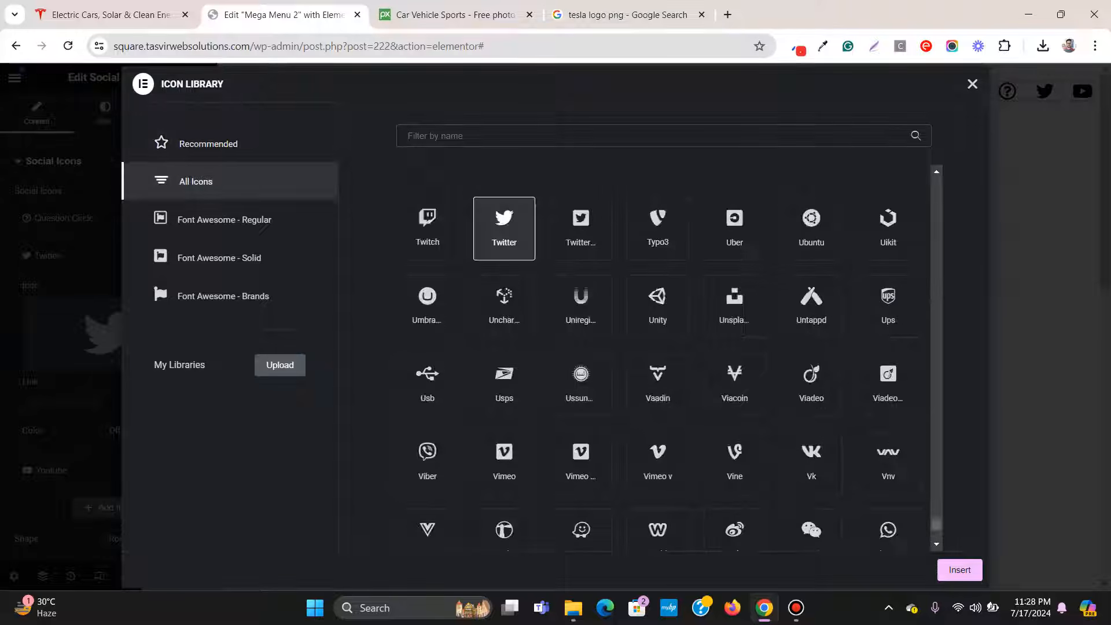
{"action": "type", "text": "glo"}
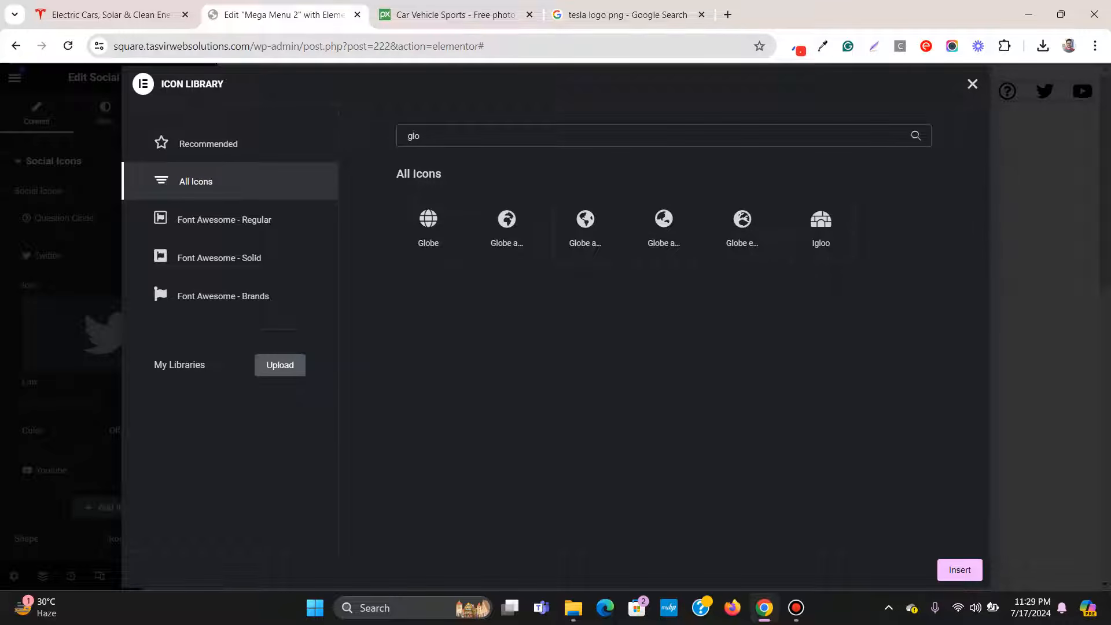
{"action": "left_click", "coordinate": [429, 223]}
{"action": "left_click", "coordinate": [959, 569]}
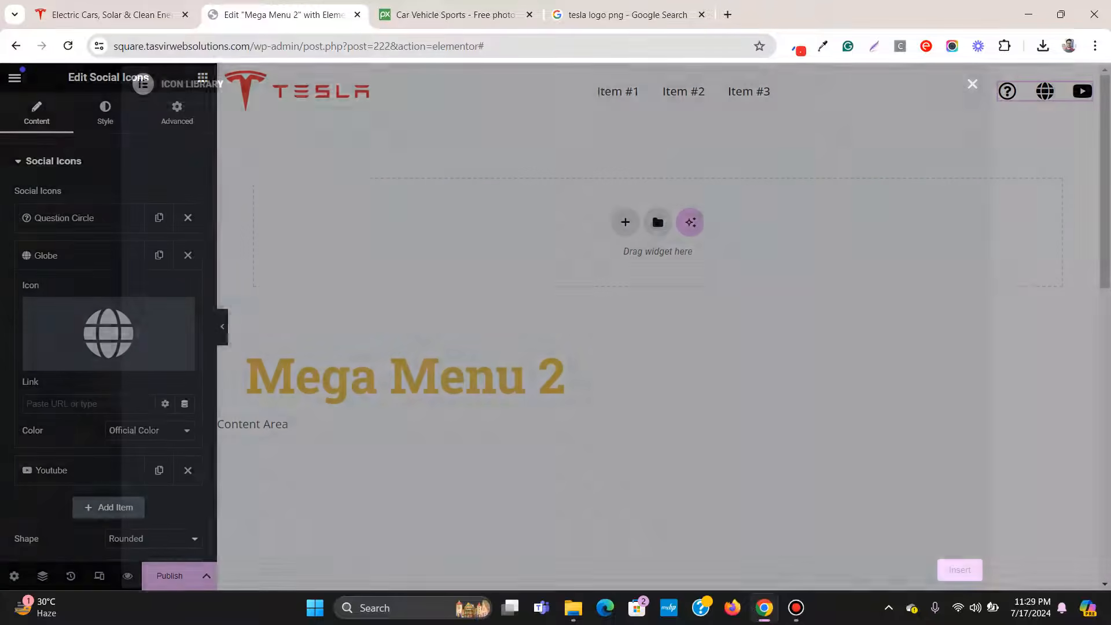
Step: Check the Tesla homepage's third icon and replace the YouTube social icon with the outlined User Circle icon, searching all icons for "user"
{"action": "left_click", "coordinate": [111, 15]}
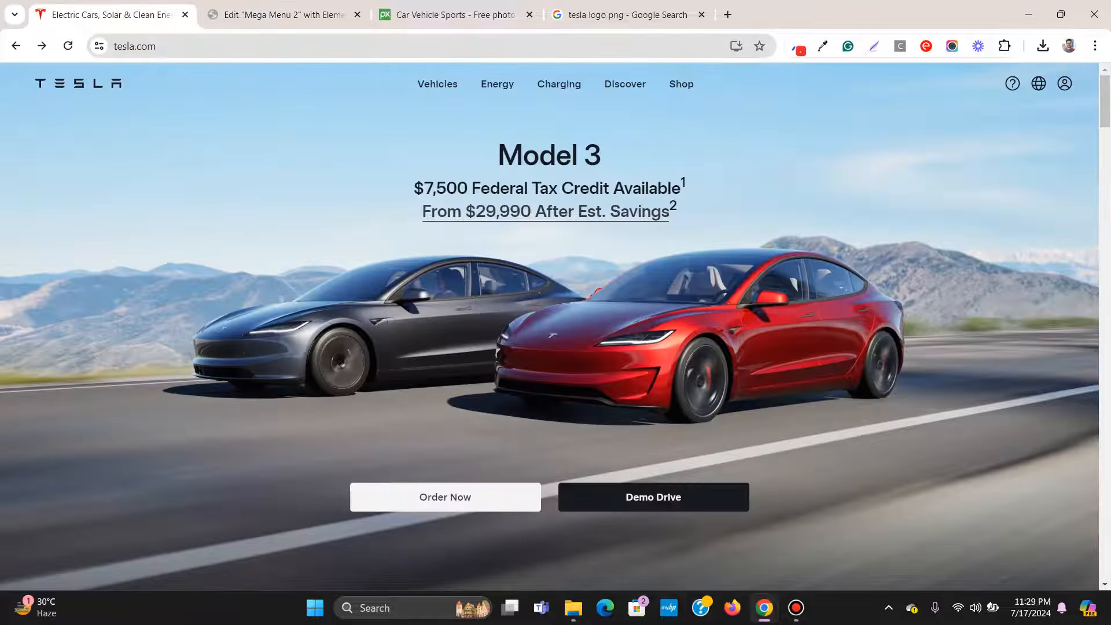
{"action": "left_click", "coordinate": [284, 14]}
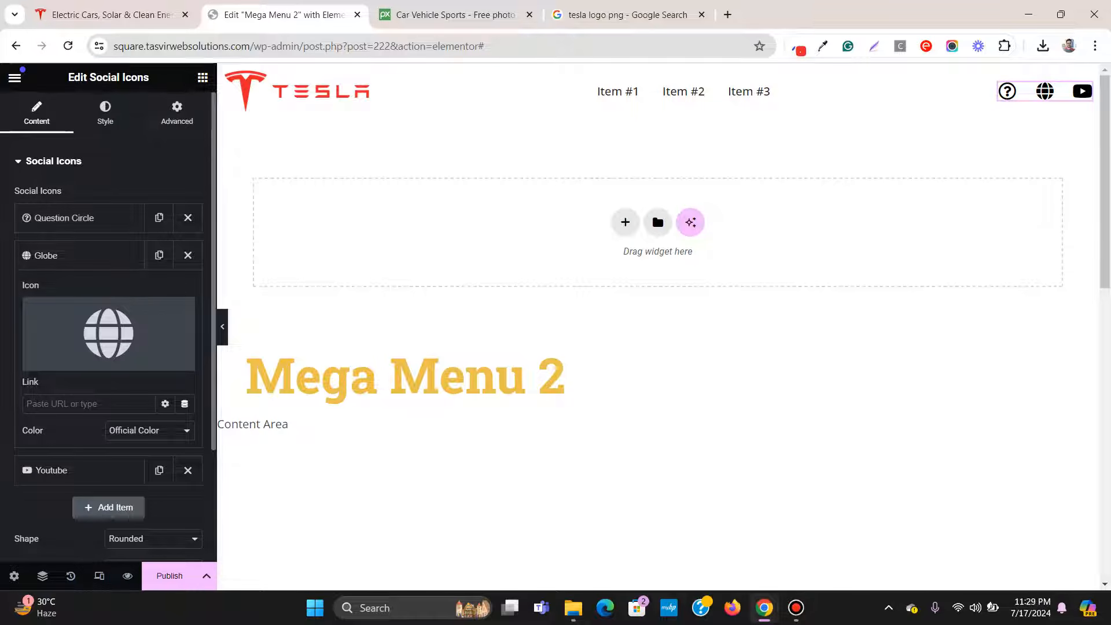
{"action": "left_click", "coordinate": [81, 255]}
{"action": "left_click", "coordinate": [81, 292]}
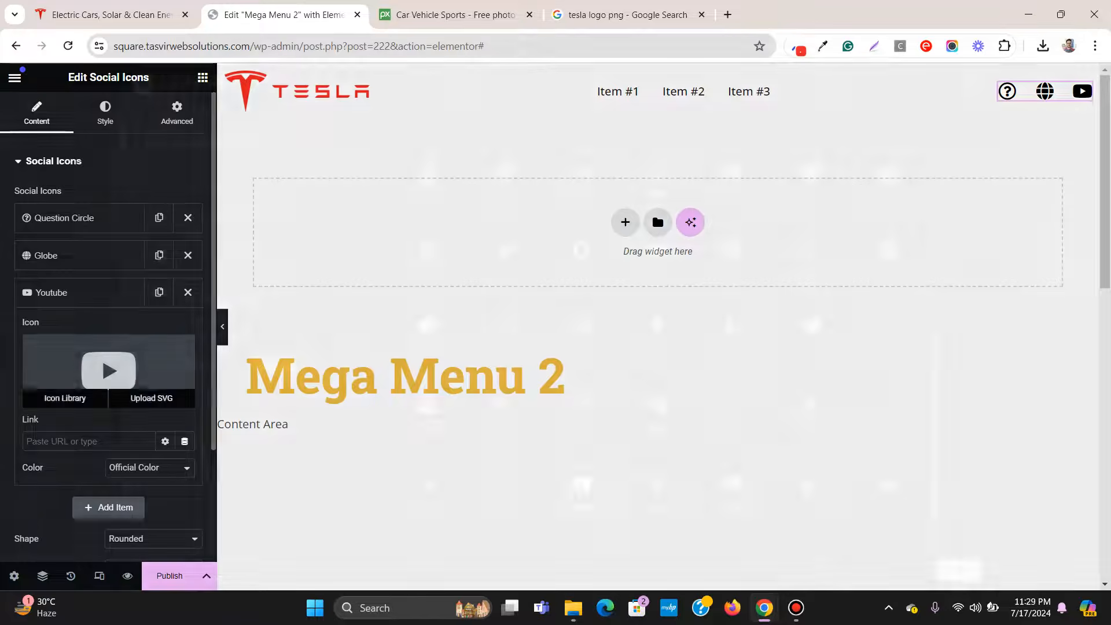
{"action": "left_click", "coordinate": [52, 394]}
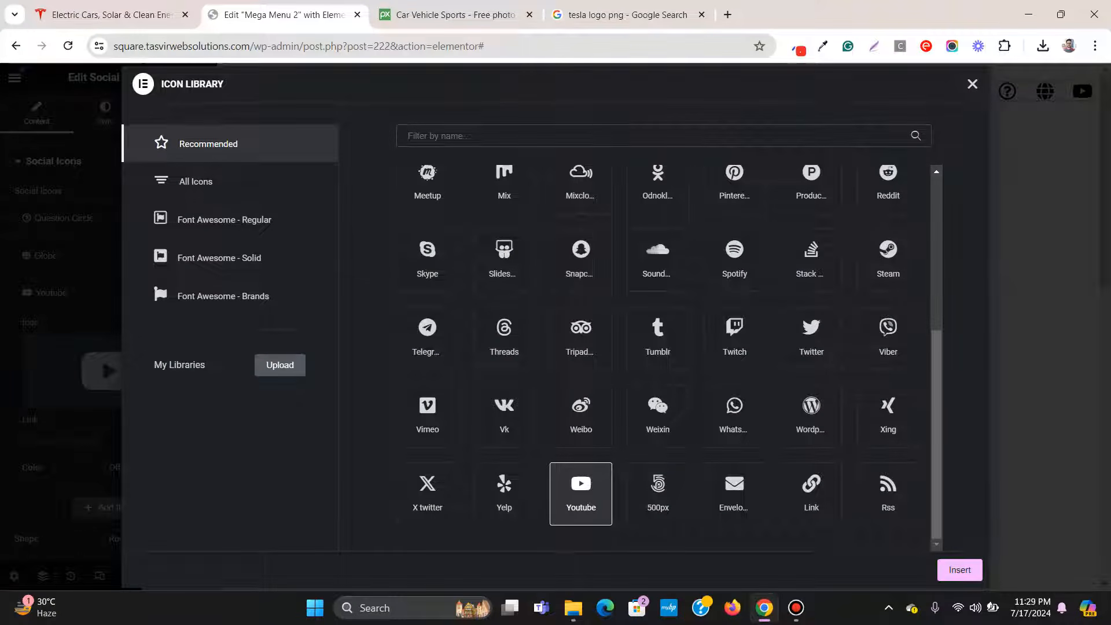
{"action": "type", "text": "use"}
{"action": "key", "text": "BackSpace"}
{"action": "key", "text": "BackSpace"}
{"action": "key", "text": "BackSpace"}
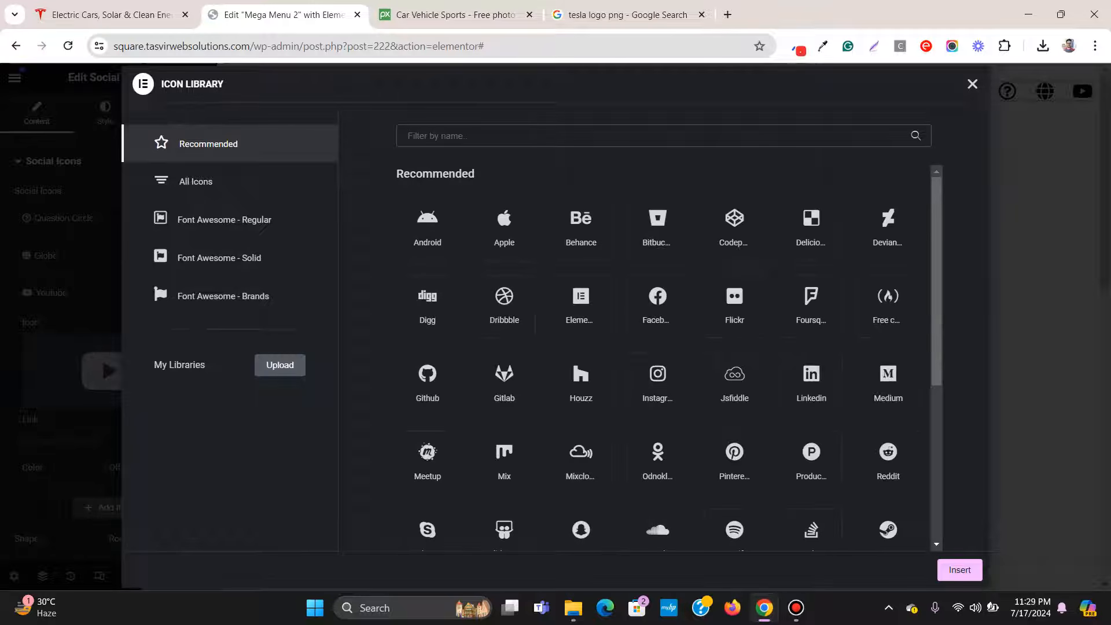
{"action": "left_click", "coordinate": [197, 182]}
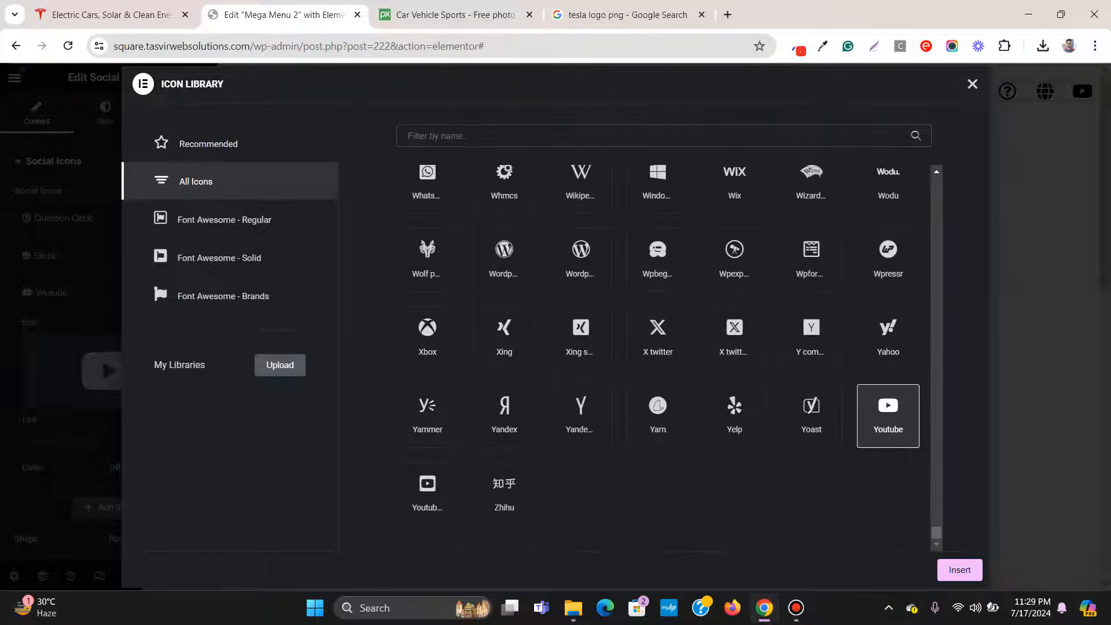
{"action": "type", "text": "user"}
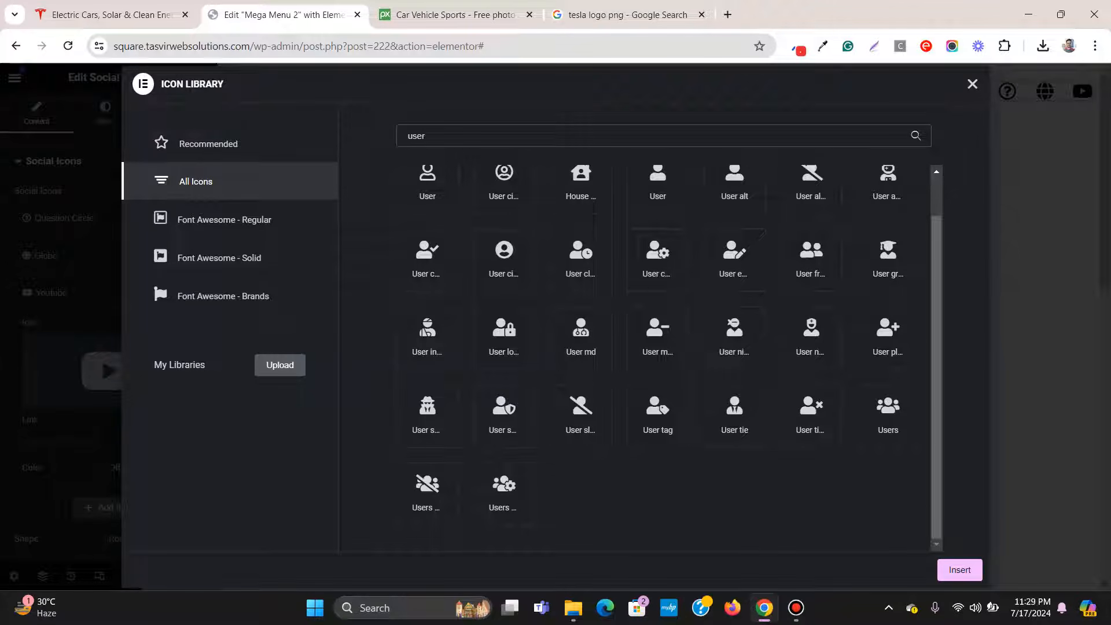
{"action": "left_click", "coordinate": [503, 179]}
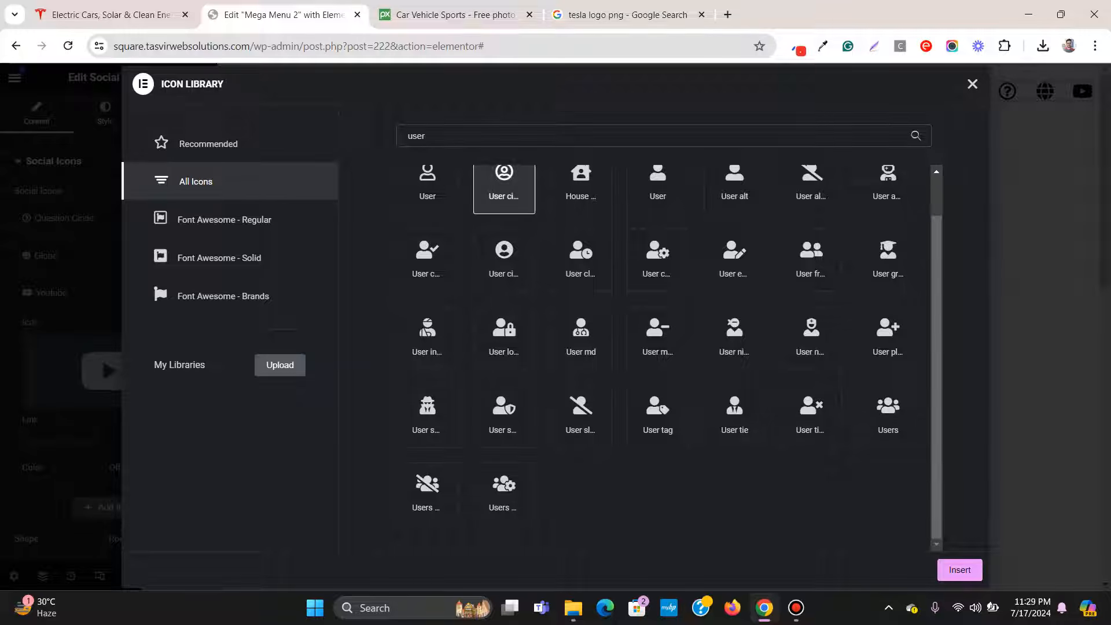
{"action": "left_click", "coordinate": [959, 570]}
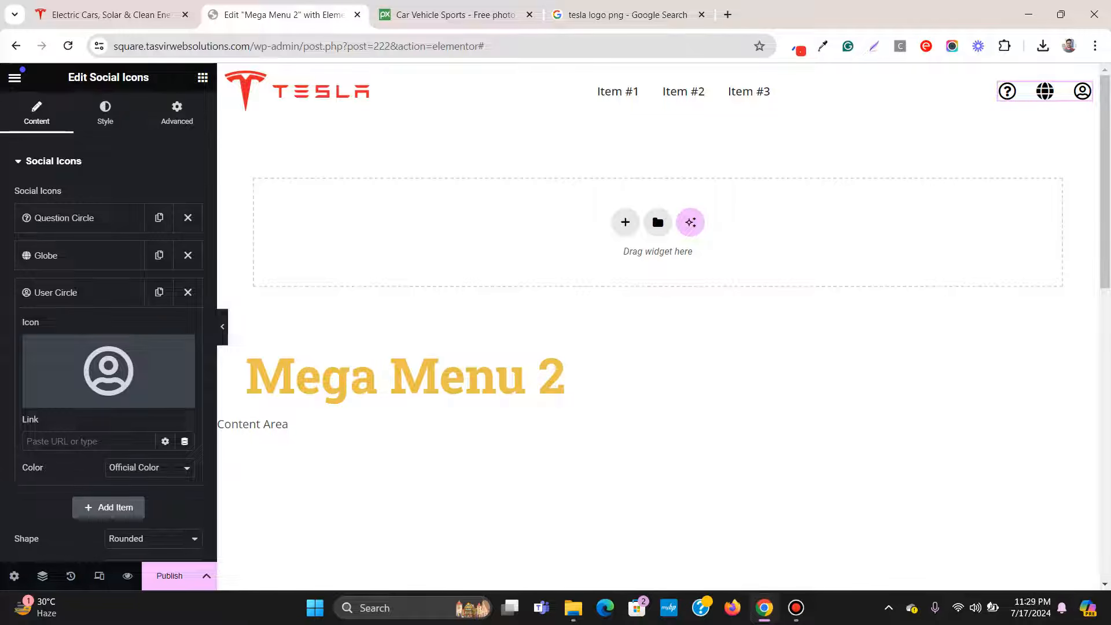
Step: Preview the header at full width and set the header container's minimum height to 100 px
{"action": "left_click", "coordinate": [222, 326]}
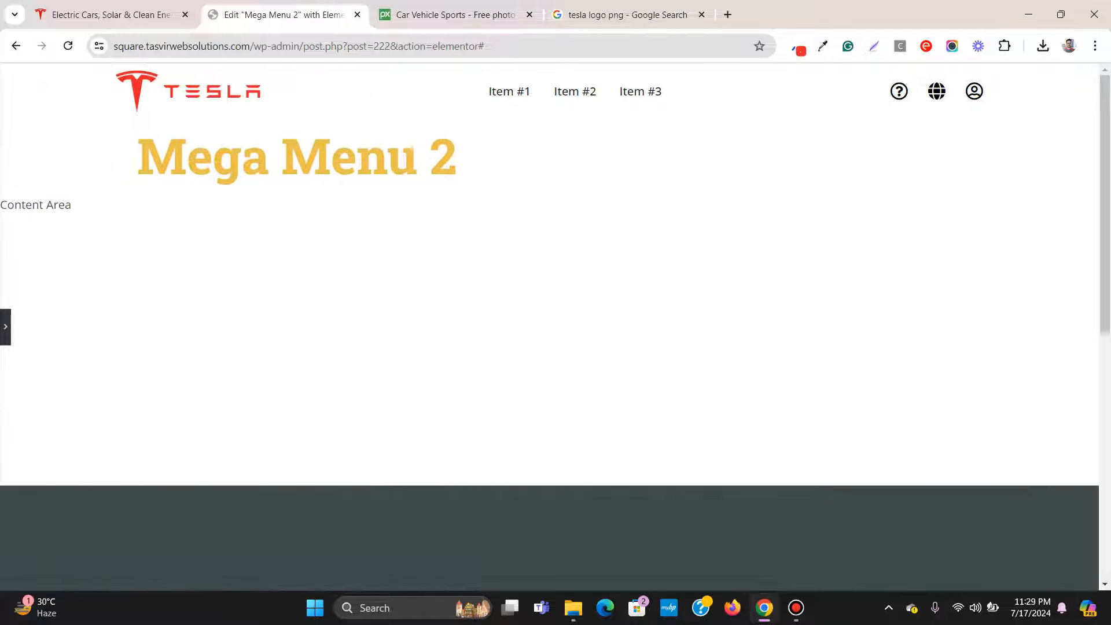
{"action": "left_click", "coordinate": [5, 326]}
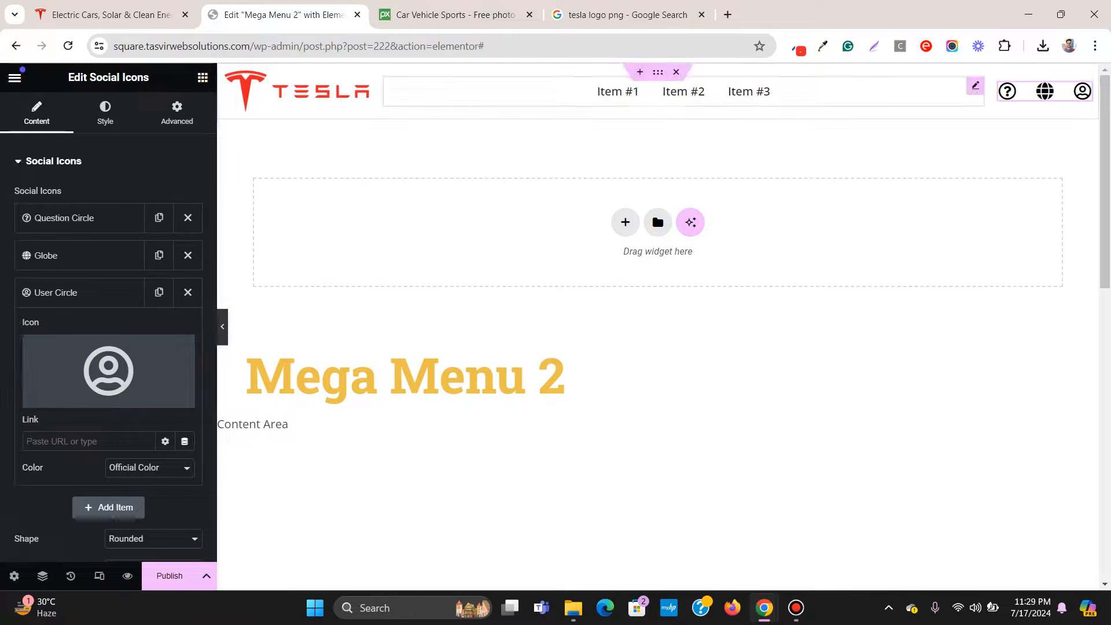
{"action": "left_click", "coordinate": [658, 72]}
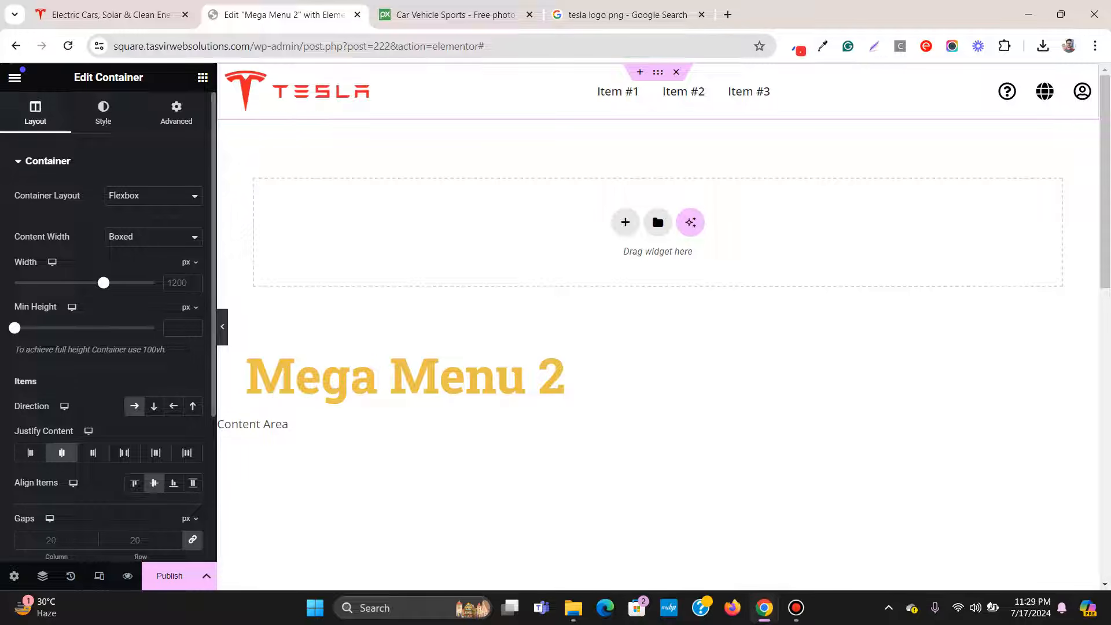
{"action": "left_click", "coordinate": [177, 328]}
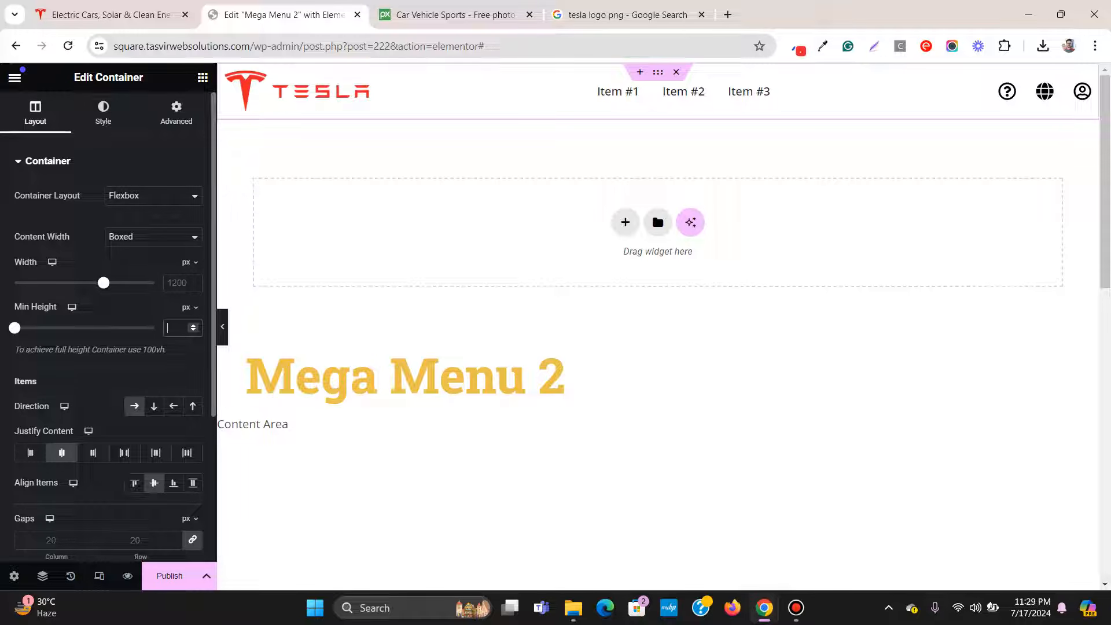
{"action": "type", "text": "100"}
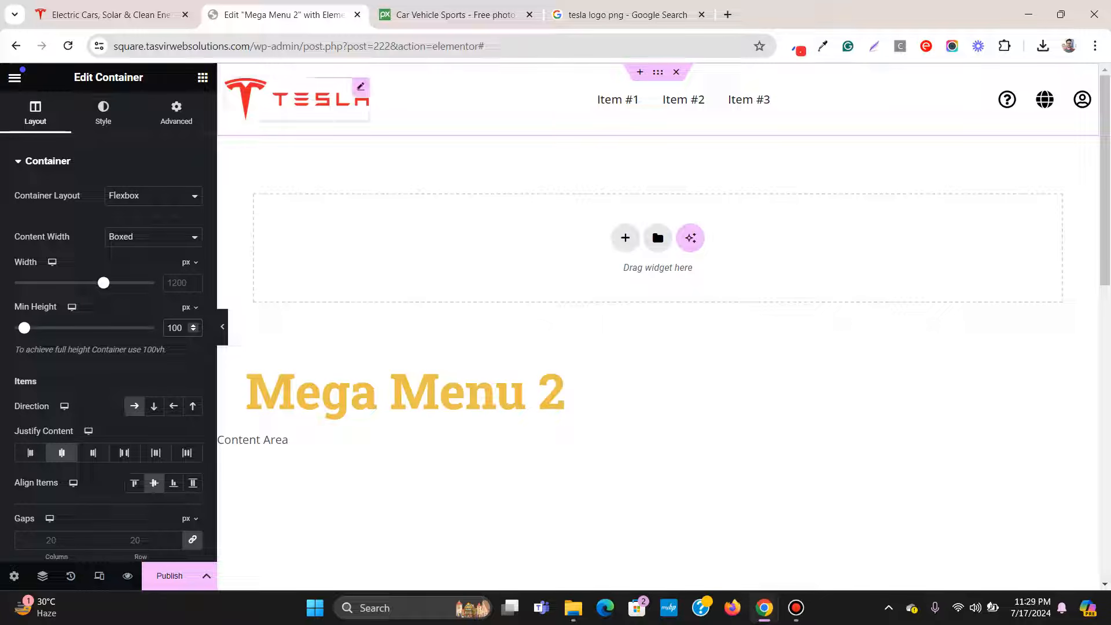
Step: Set the Tesla logo image's width to 150 px and preview the header at full width
{"action": "left_click", "coordinate": [313, 99]}
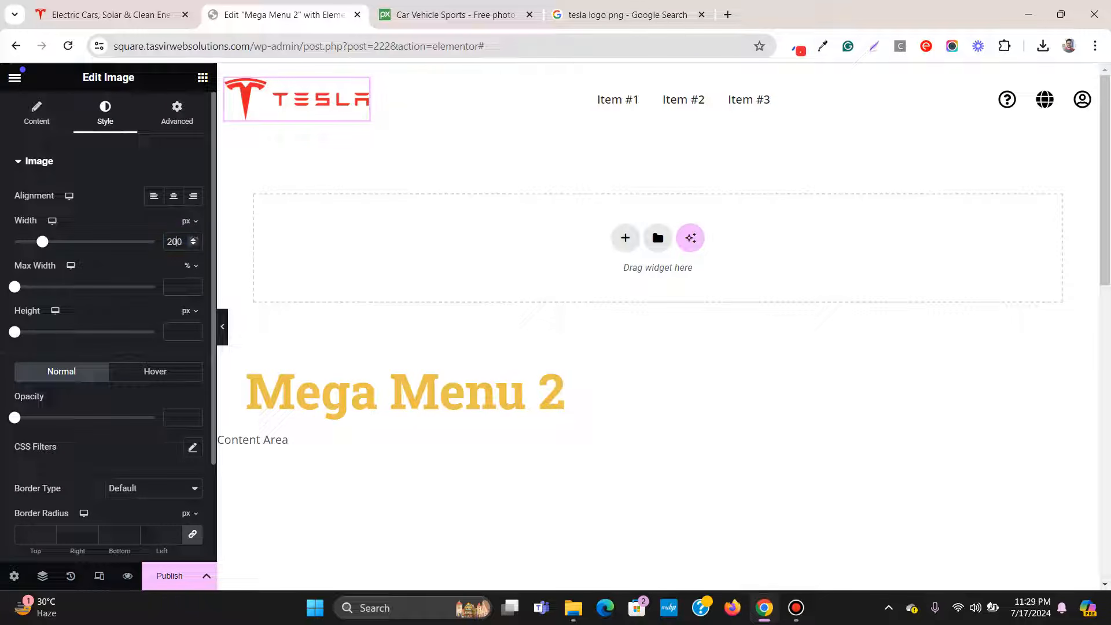
{"action": "type", "text": "18"}
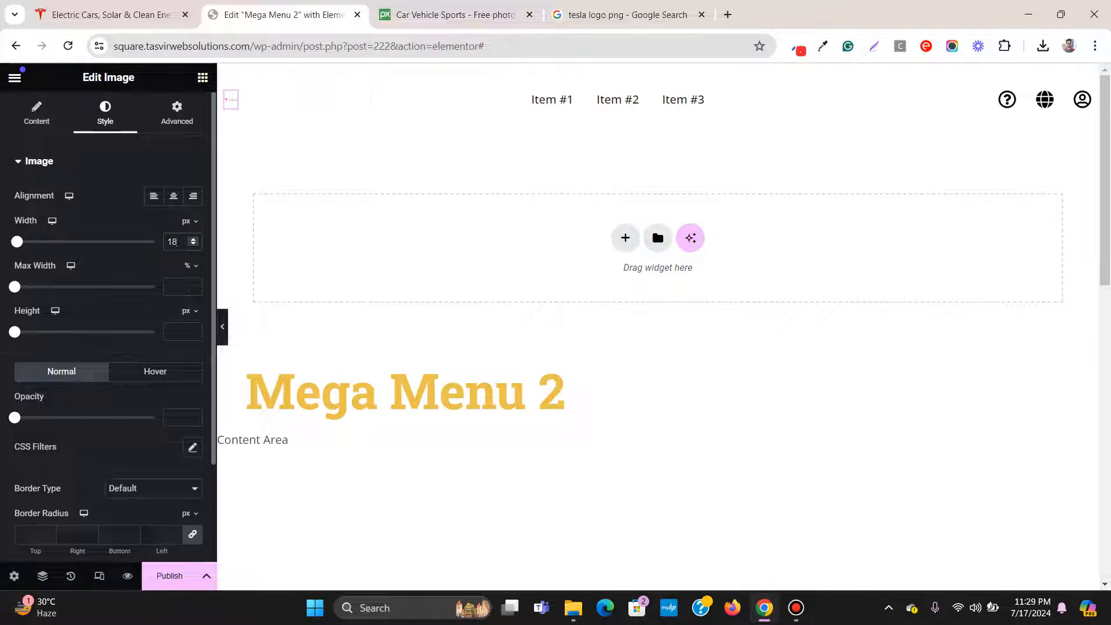
{"action": "type", "text": "50"}
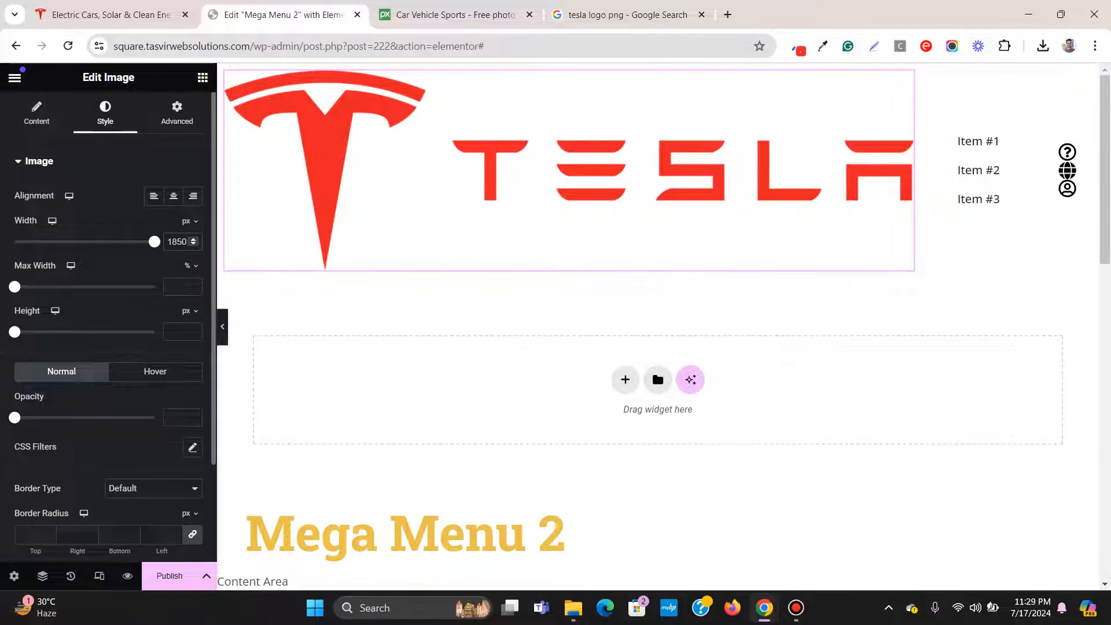
{"action": "key", "text": "BackSpace"}
{"action": "key", "text": "BackSpace"}
{"action": "key", "text": "BackSpace"}
{"action": "type", "text": "50"}
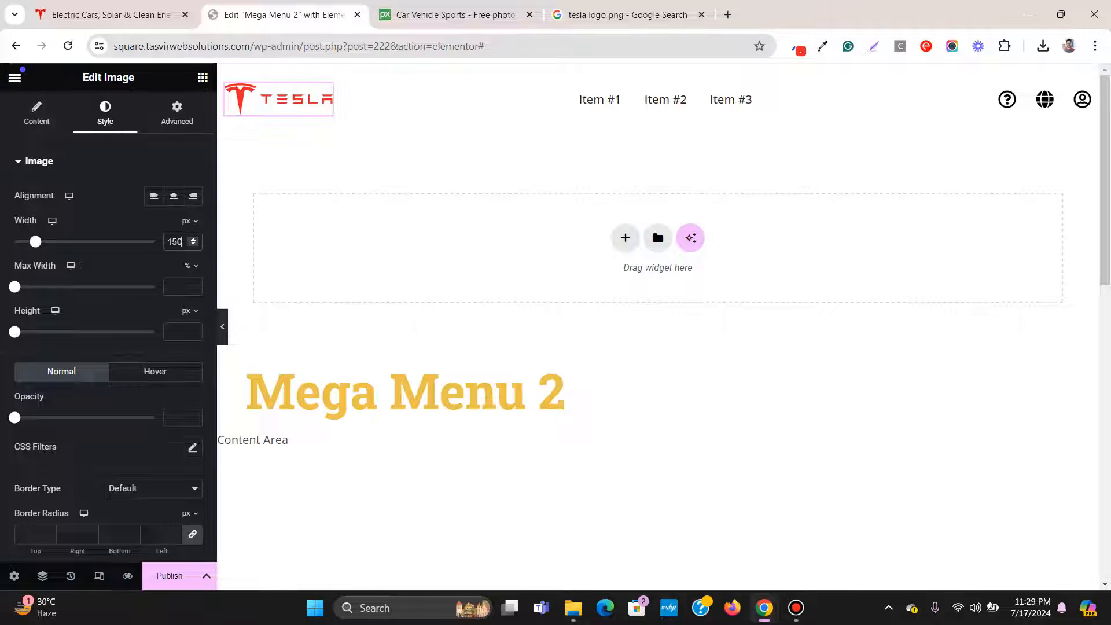
{"action": "key", "text": "ctrl+p"}
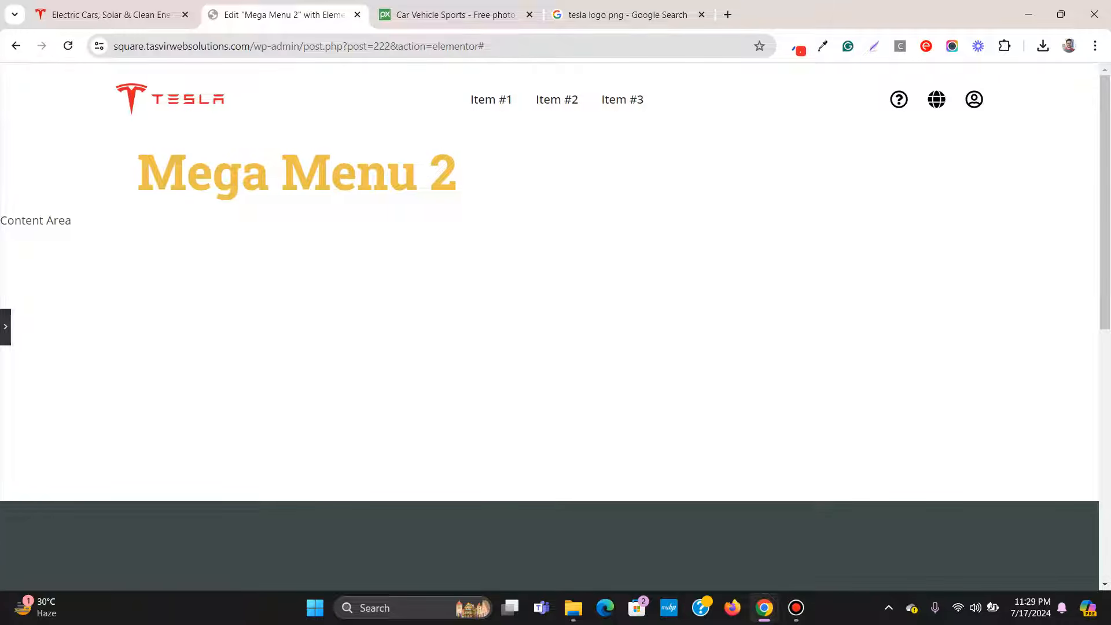
{"action": "key", "text": "ctrl+p"}
Step: Check the menu names on the Tesla homepage and retitle the Menu widget's first item "Vehicles"
{"action": "key", "text": "ctrl+shift+Tab"}
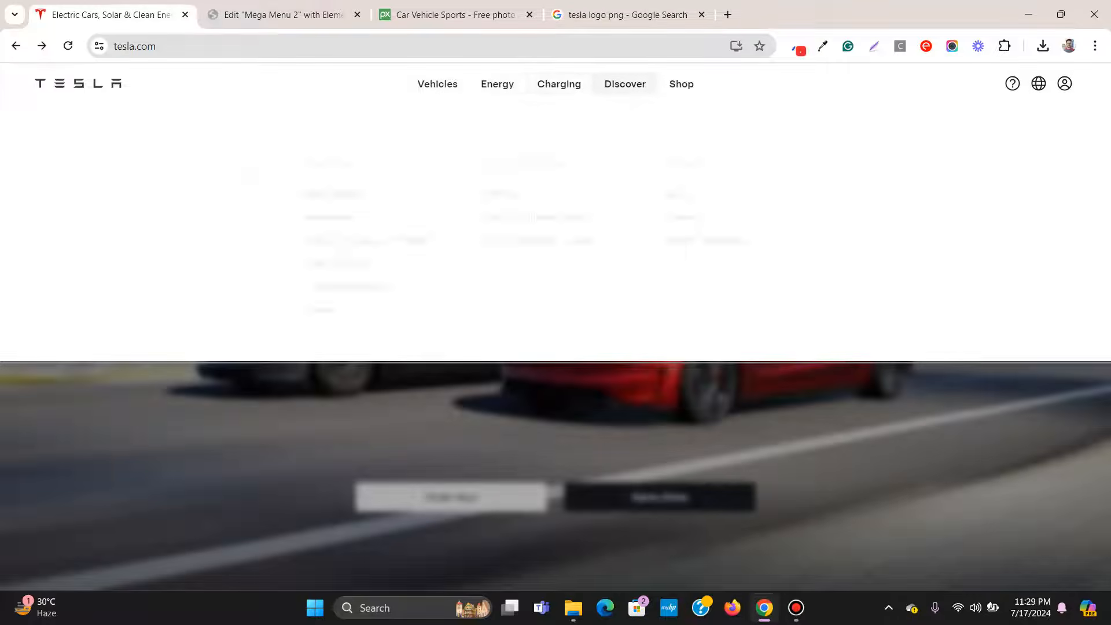
{"action": "key", "text": "ctrl+Tab"}
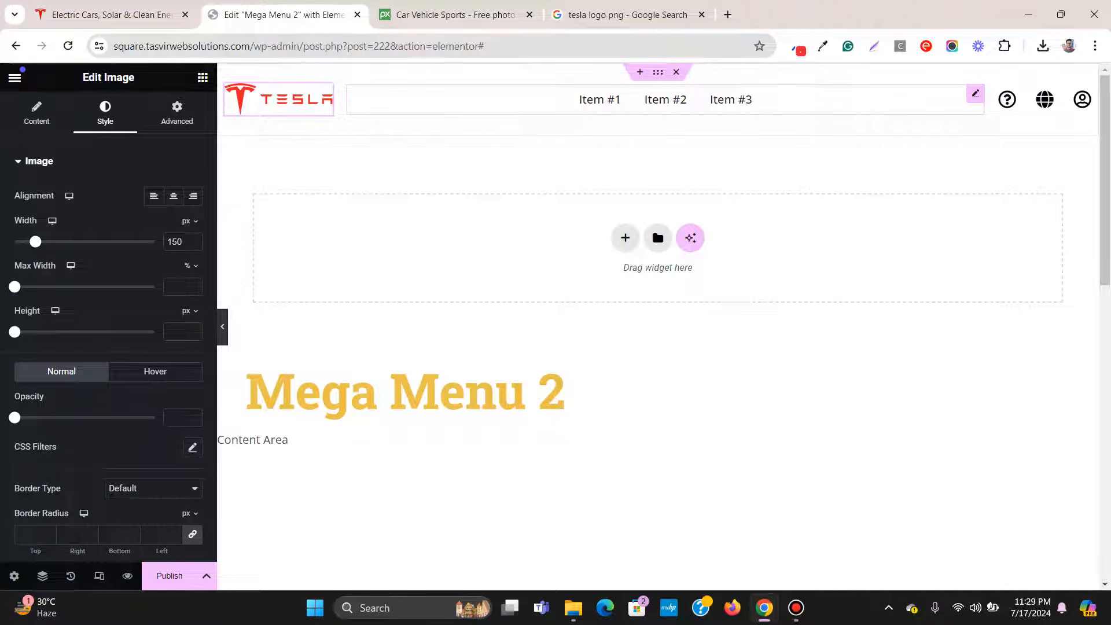
{"action": "left_click", "coordinate": [976, 93]}
{"action": "left_click", "coordinate": [79, 247]}
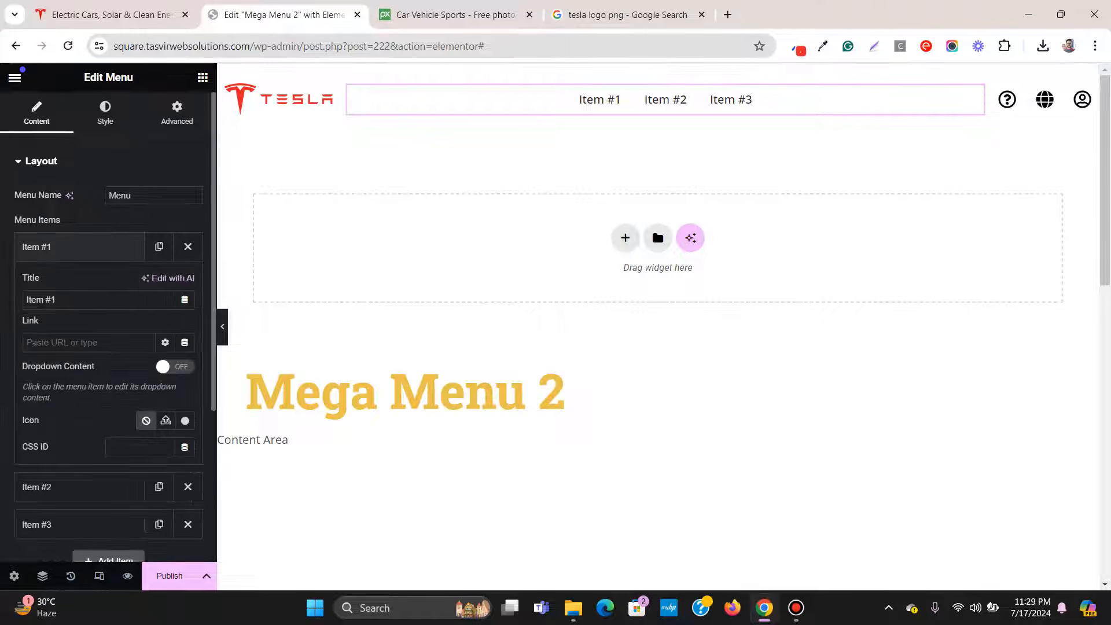
{"action": "type", "text": "Ve"}
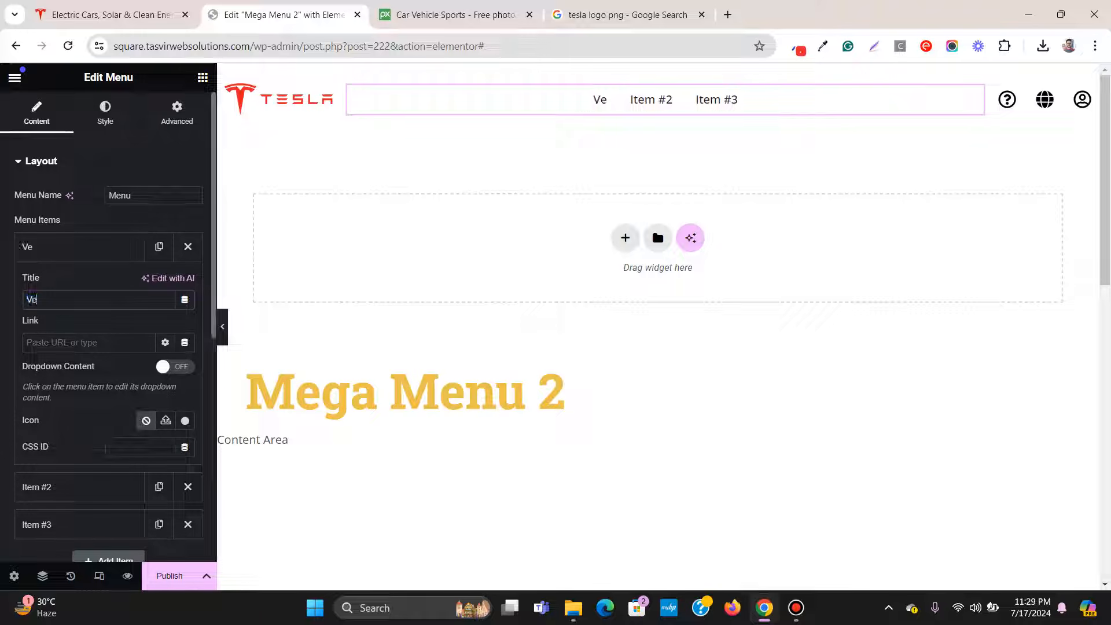
{"action": "type", "text": "hicles"}
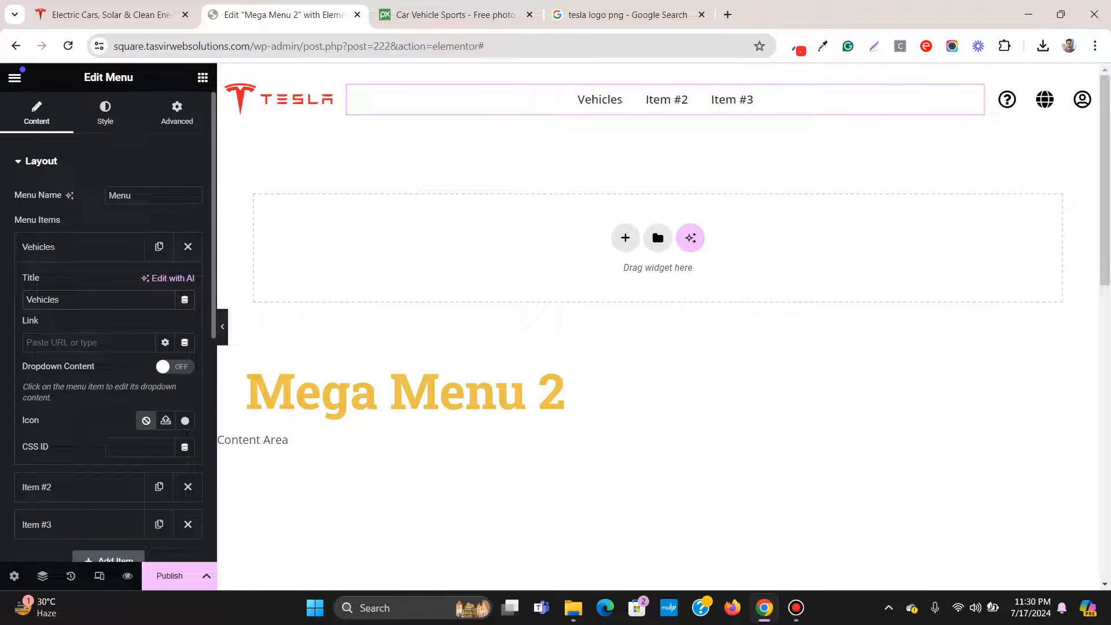
Step: Check the Tesla homepage's menu names and retitle the Menu widget's second item "Energy"
{"action": "left_click", "coordinate": [80, 246]}
{"action": "left_click", "coordinate": [79, 284]}
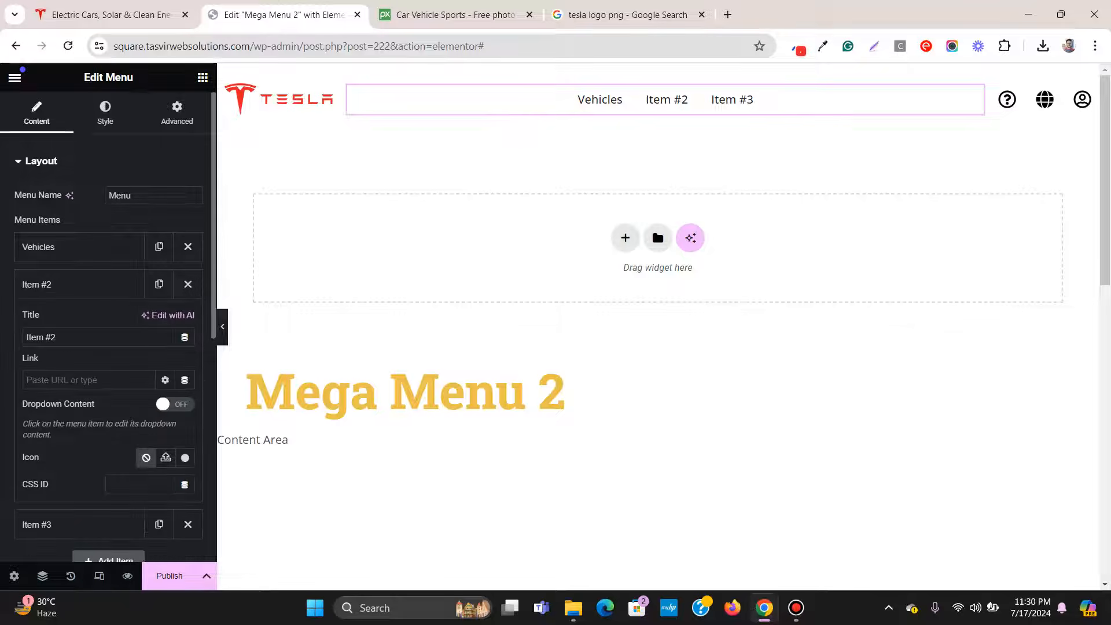
{"action": "left_click", "coordinate": [111, 15]}
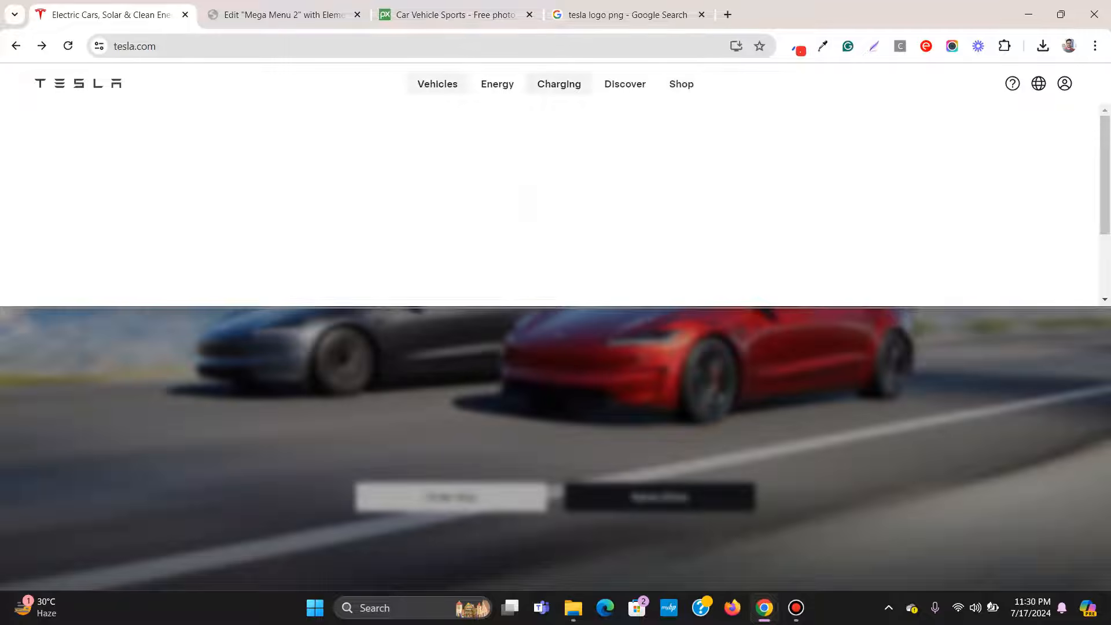
{"action": "left_click", "coordinate": [283, 15]}
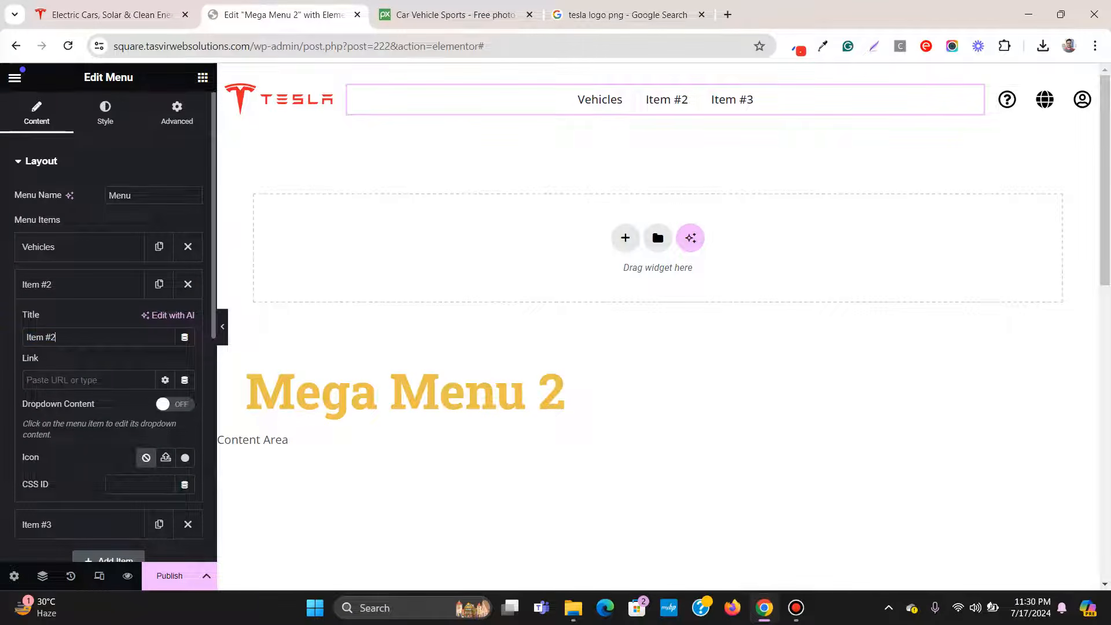
{"action": "type", "text": "Energy"}
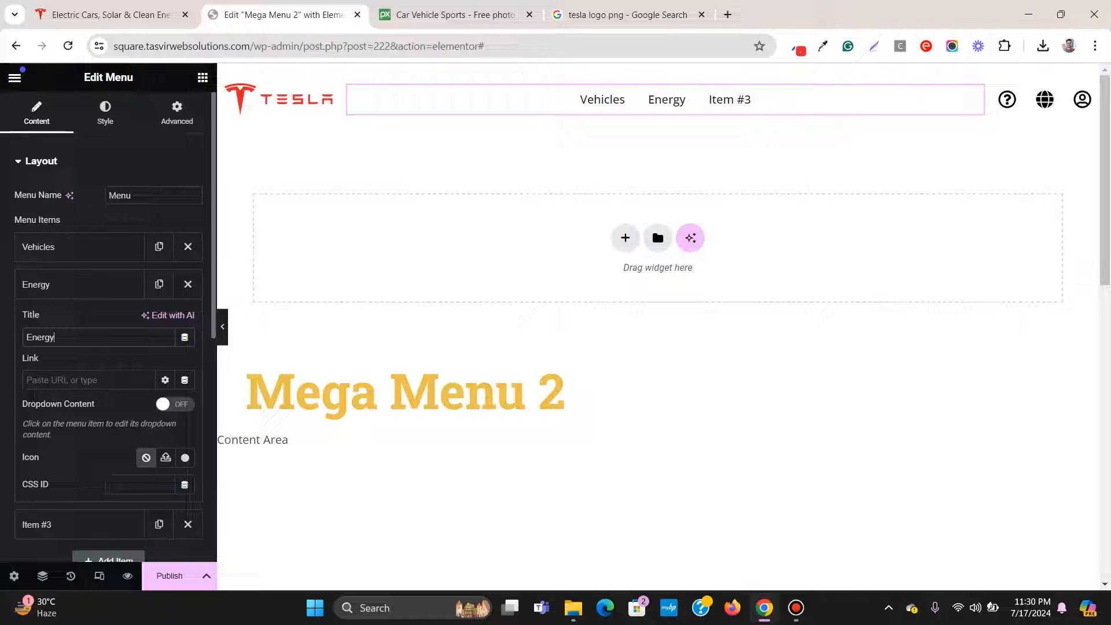
{"action": "left_click", "coordinate": [78, 284]}
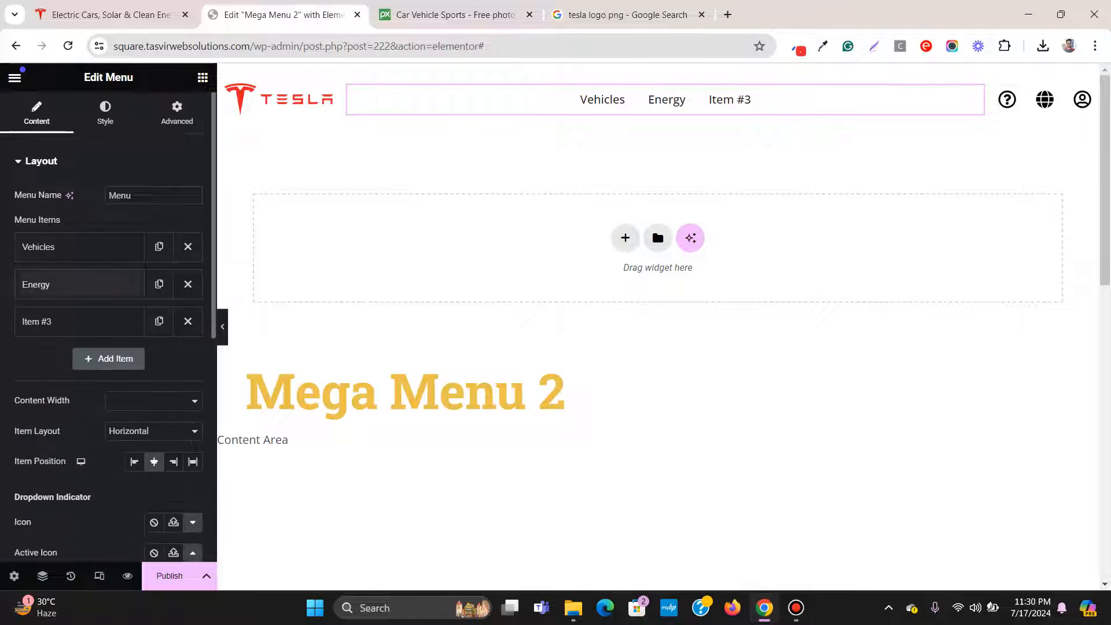
Step: Check the Tesla homepage's menu names and retitle the Menu widget's third item "Charging"
{"action": "left_click", "coordinate": [78, 321]}
{"action": "left_click", "coordinate": [111, 15]}
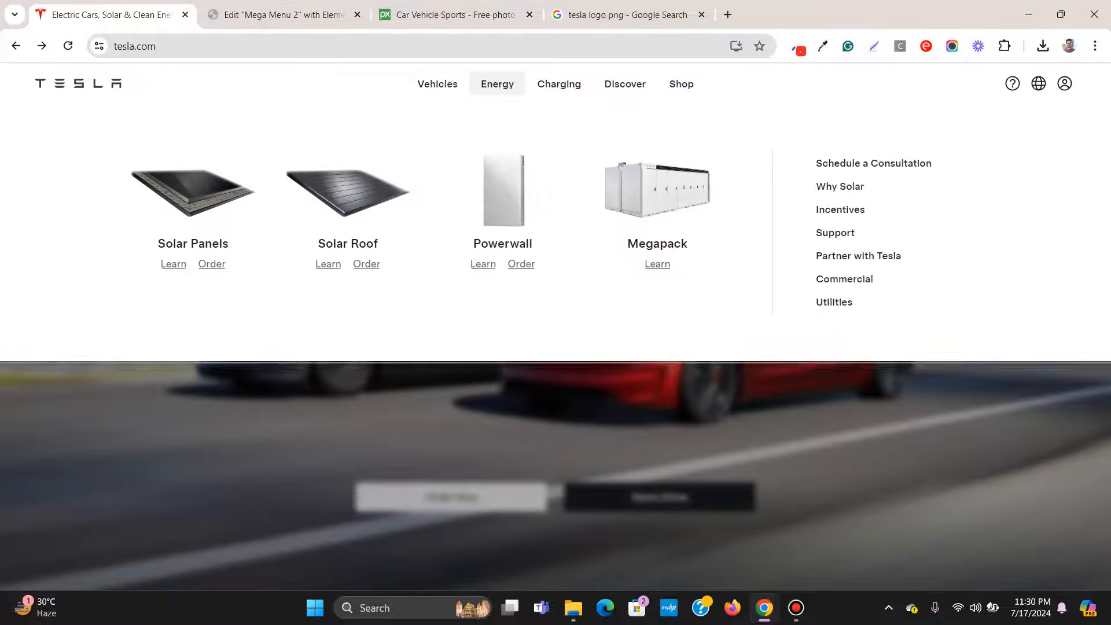
{"action": "left_click", "coordinate": [283, 15]}
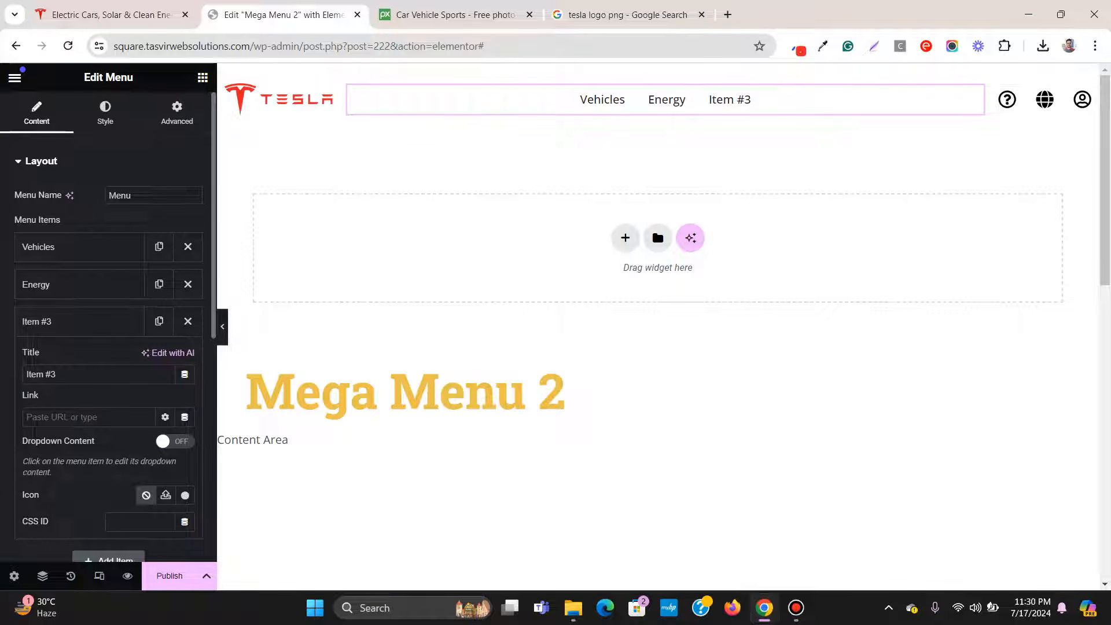
{"action": "type", "text": "Char"}
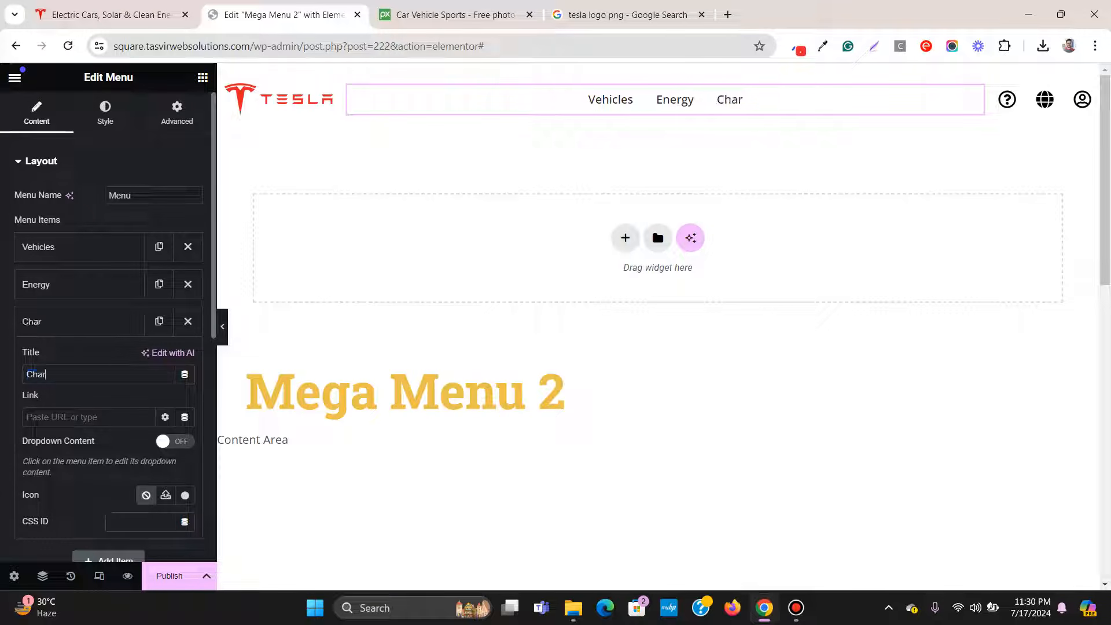
{"action": "type", "text": "ging"}
{"action": "left_click", "coordinate": [79, 322]}
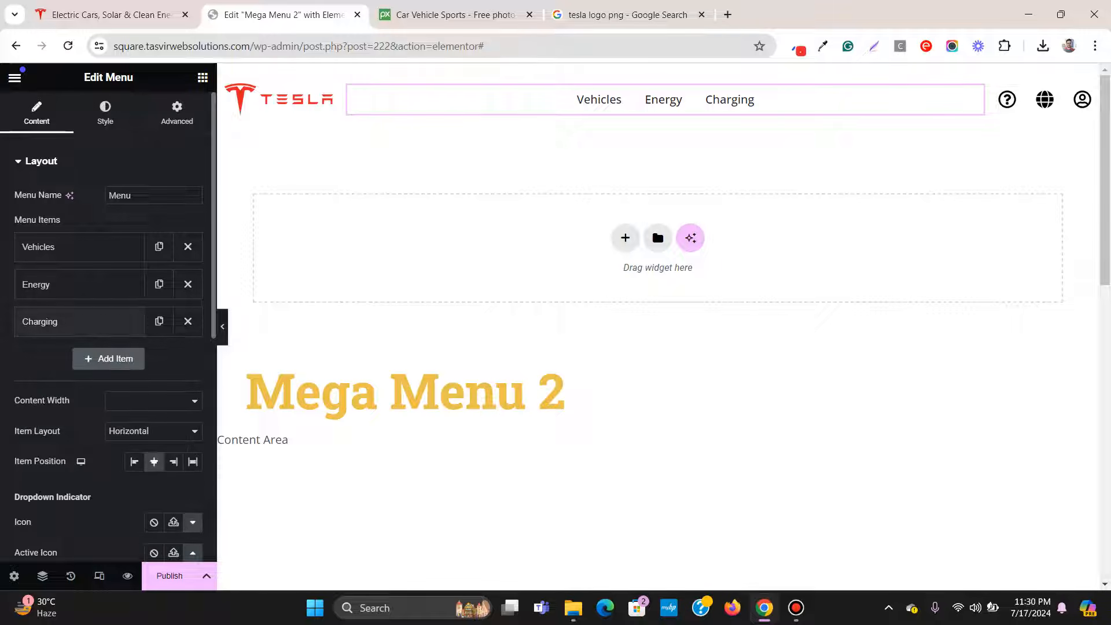
Step: Duplicate the Charging menu item and retitle the copy "Discover" after checking the Tesla homepage's menu names
{"action": "left_click", "coordinate": [159, 321]}
{"action": "left_click", "coordinate": [80, 359]}
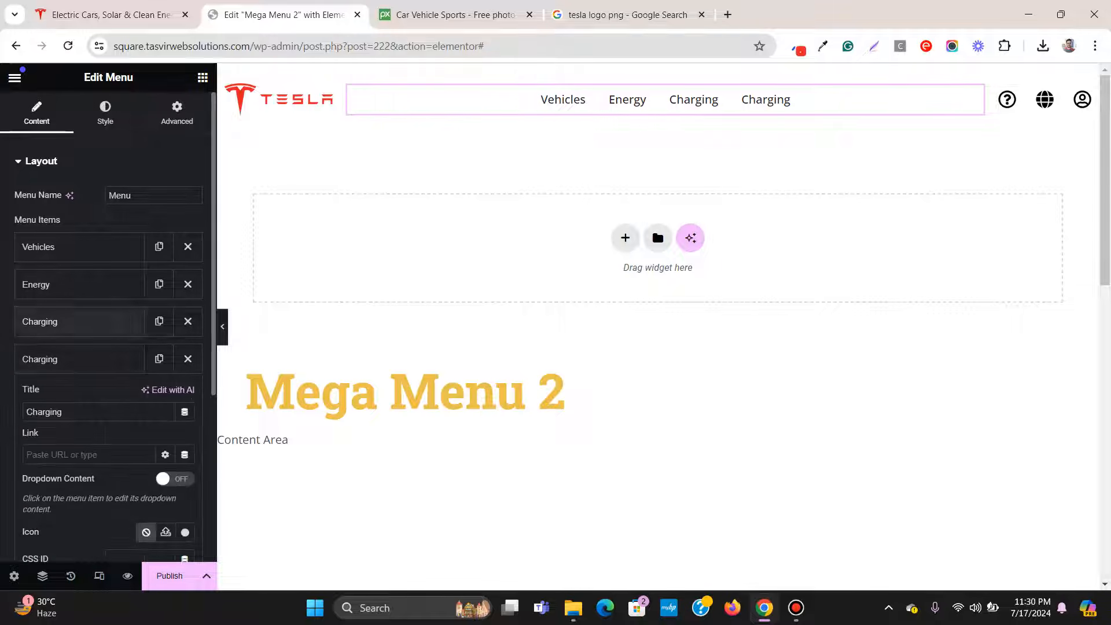
{"action": "left_click", "coordinate": [111, 15]}
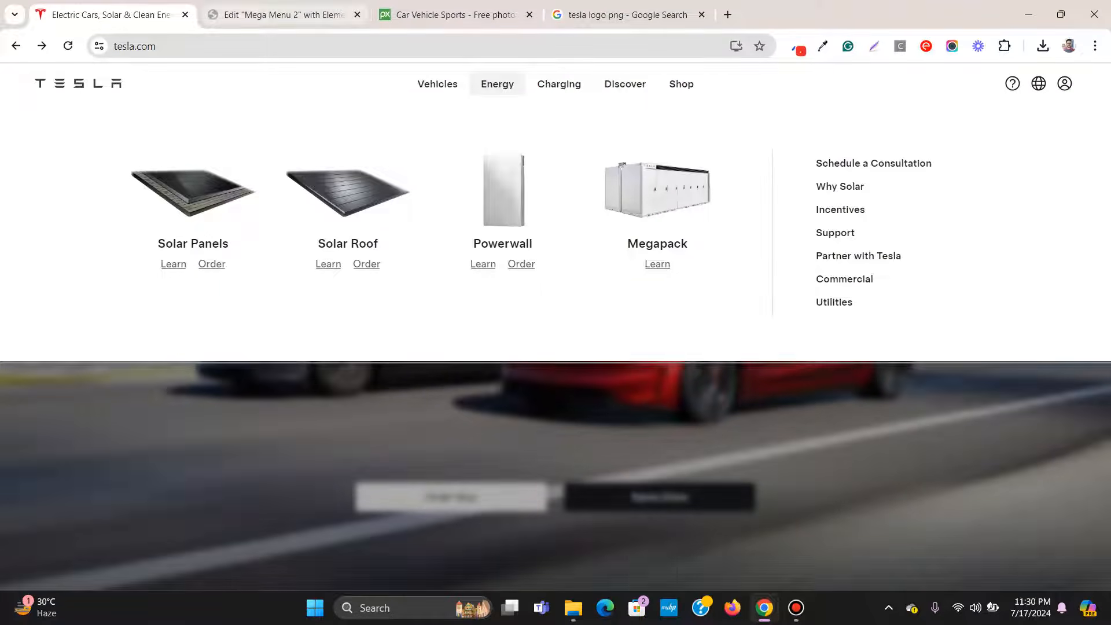
{"action": "left_click", "coordinate": [284, 15]}
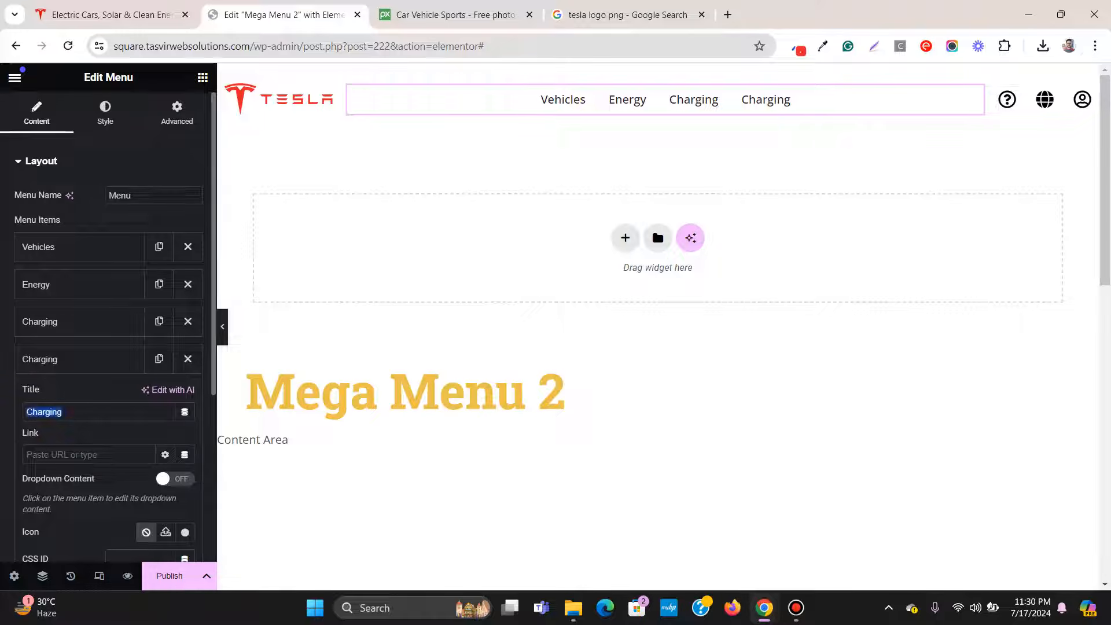
{"action": "type", "text": "Discover"}
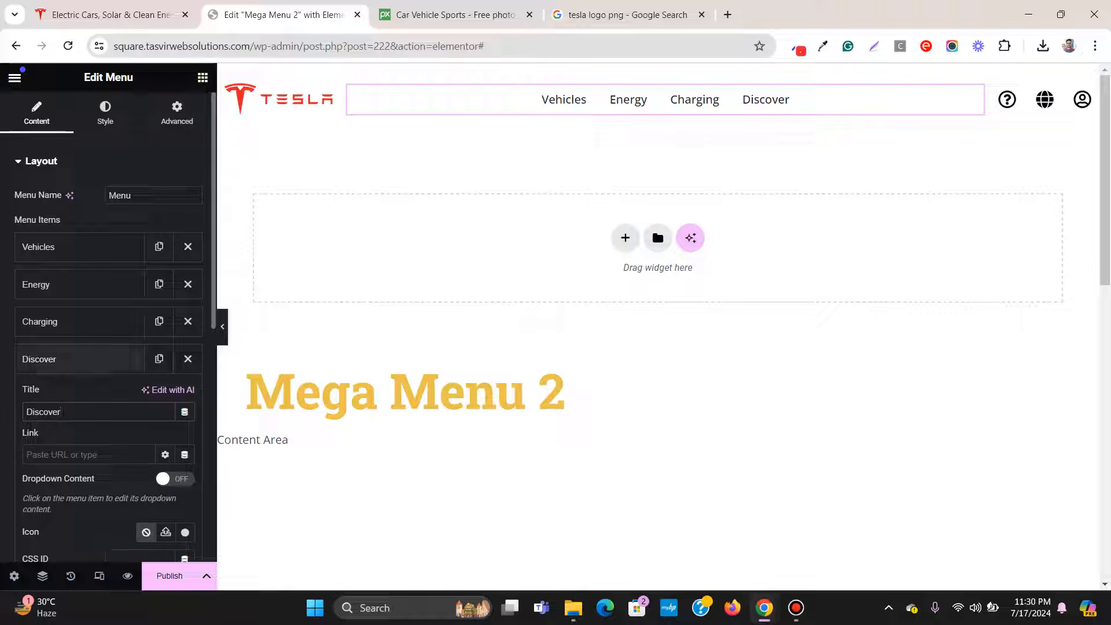
{"action": "left_click", "coordinate": [107, 359]}
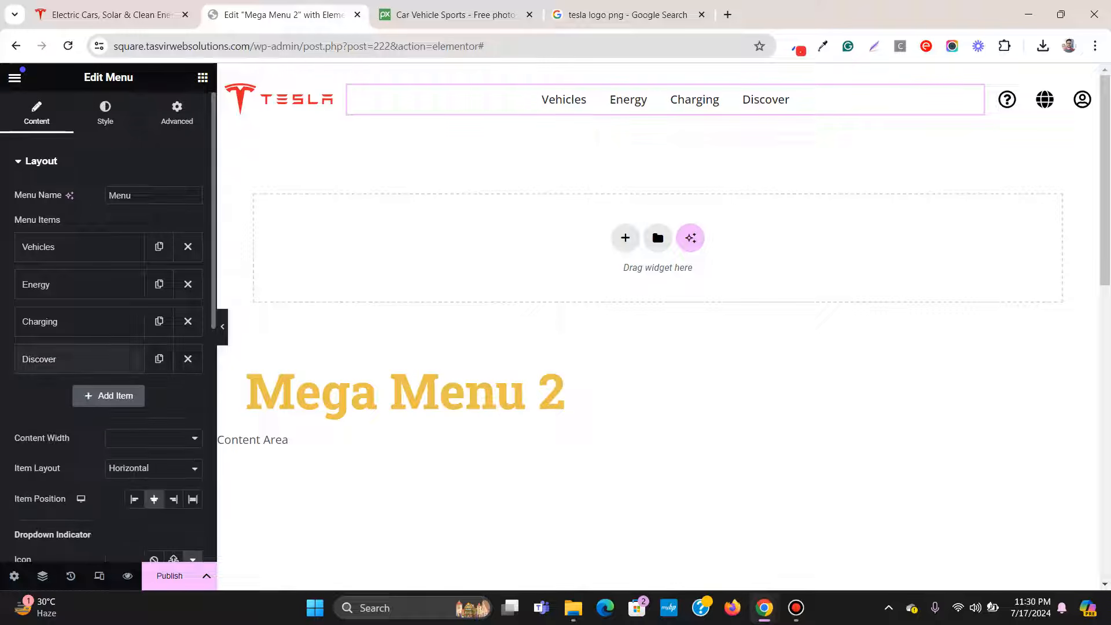
Step: Add a fifth item to the Menu widget and title it "Shop"
{"action": "left_click", "coordinate": [108, 396]}
{"action": "left_click", "coordinate": [108, 396]}
{"action": "left_click", "coordinate": [108, 396]}
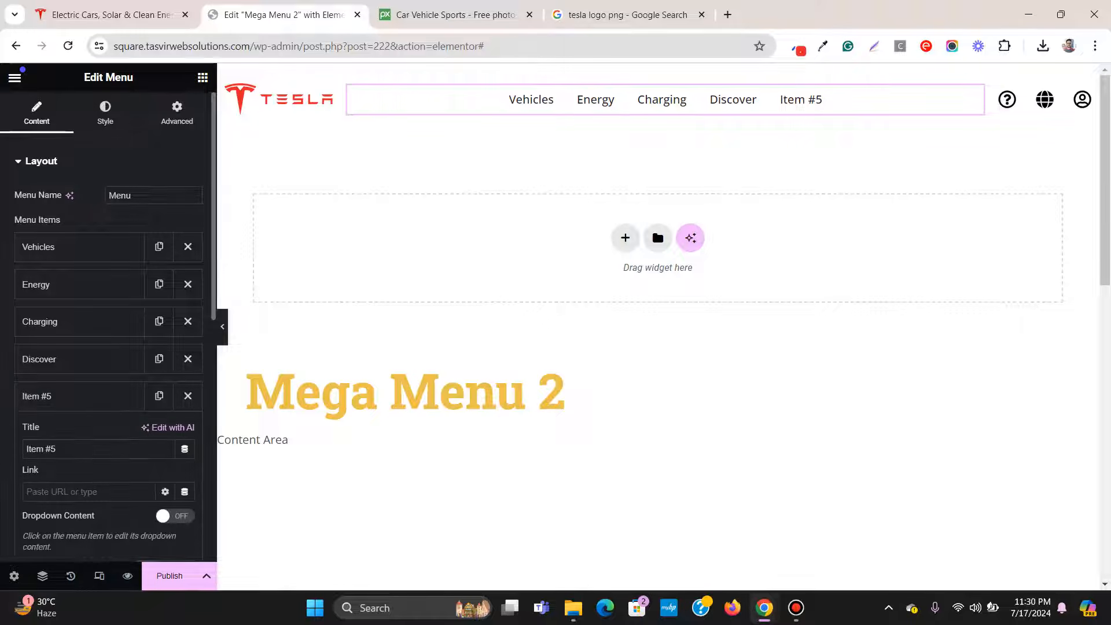
{"action": "type", "text": "Shop"}
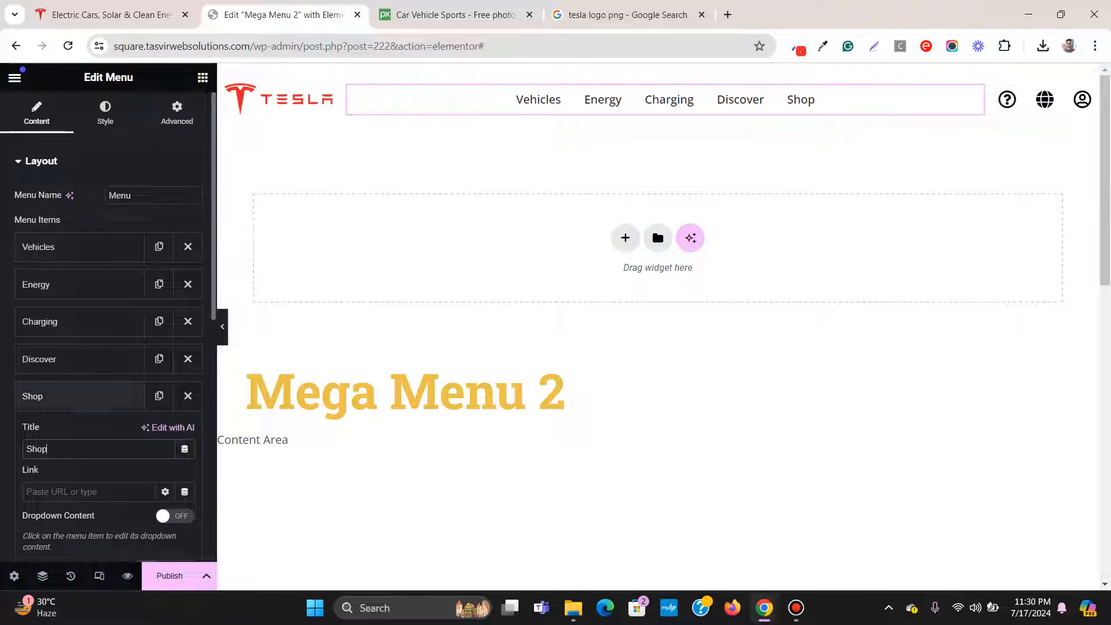
{"action": "left_click", "coordinate": [108, 396]}
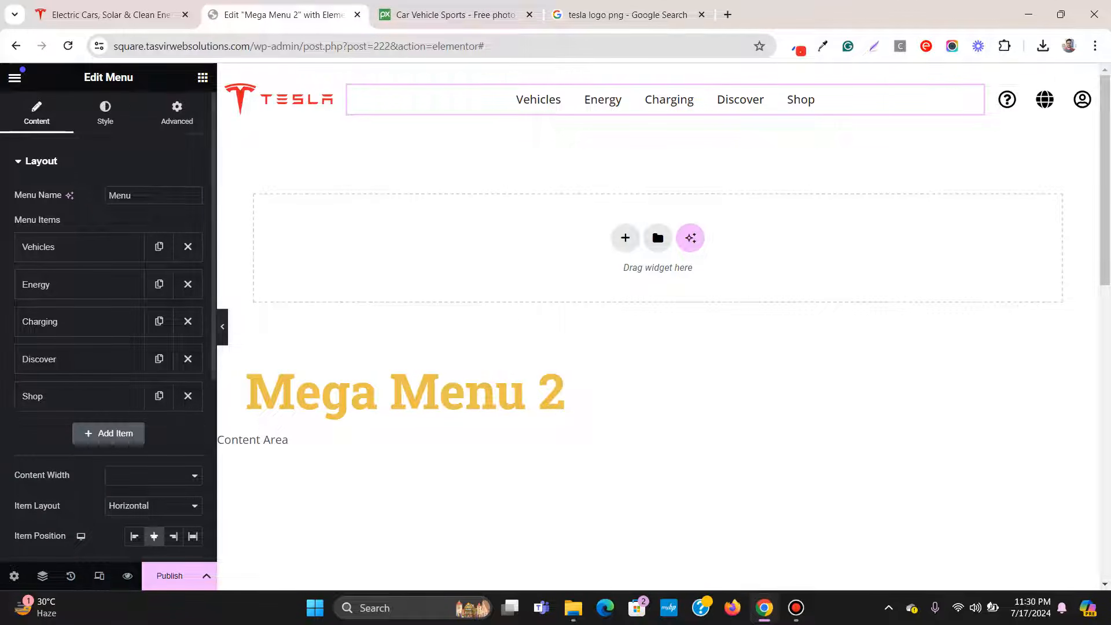
Step: Preview the header at full width and save the template as a draft
{"action": "left_click", "coordinate": [222, 326]}
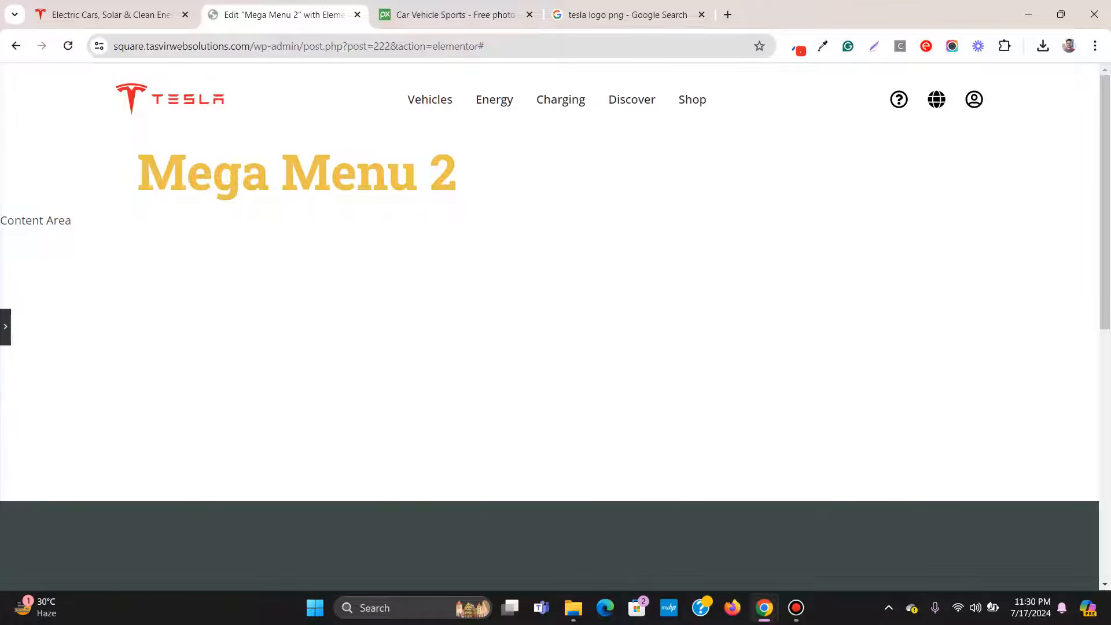
{"action": "left_click", "coordinate": [5, 326]}
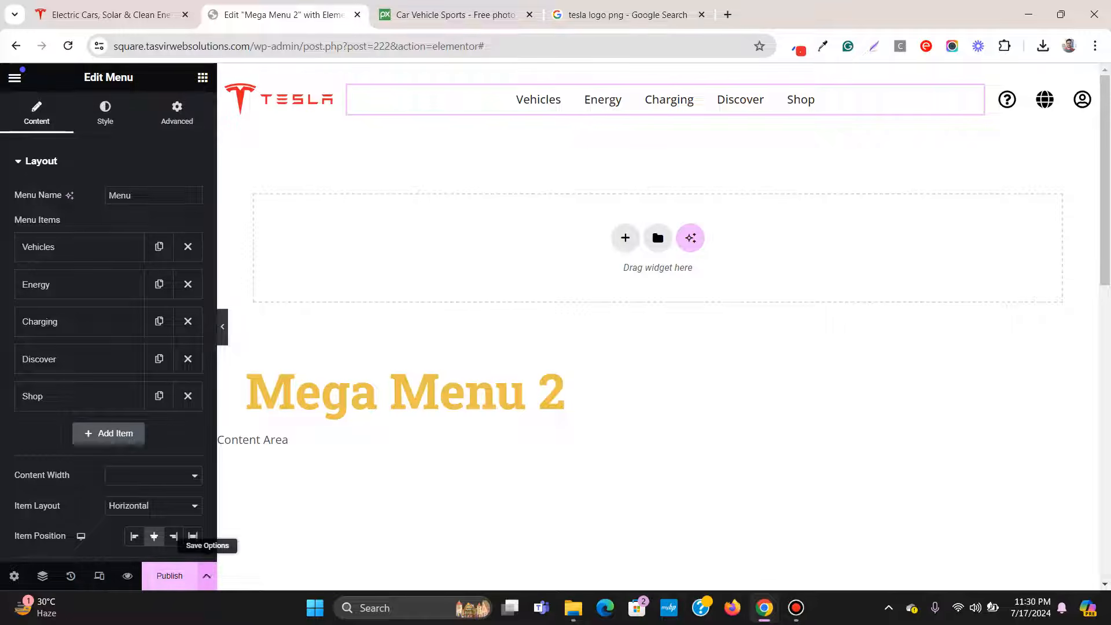
{"action": "left_click", "coordinate": [207, 575]}
{"action": "left_click", "coordinate": [62, 481]}
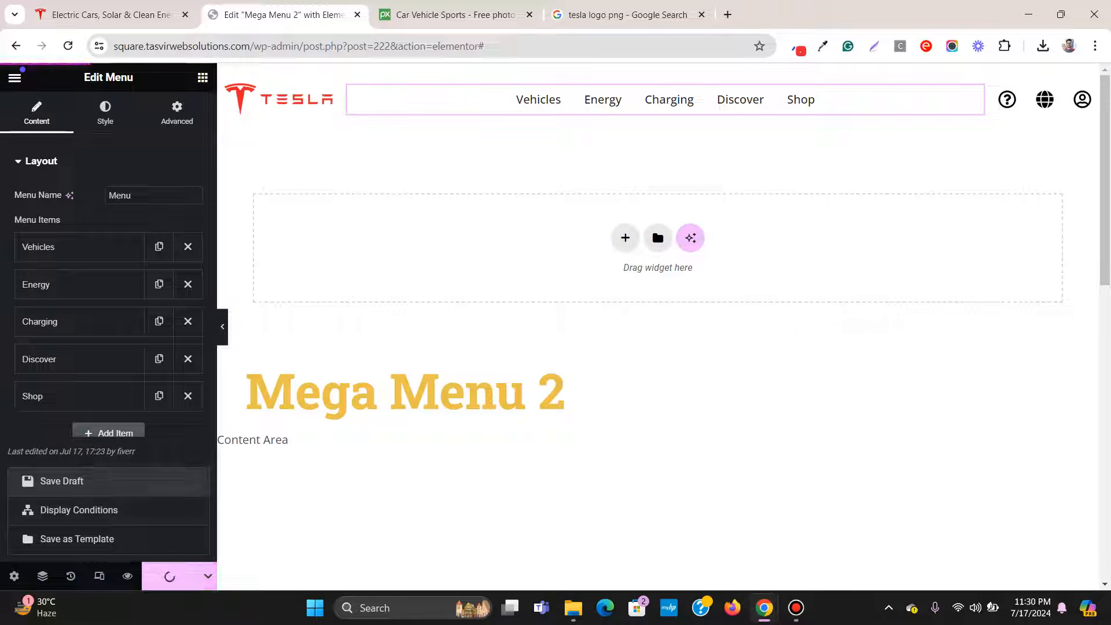
Step: Check the Vehicles dropdown on the Tesla homepage and turn on dropdown content for the Vehicles menu item
{"action": "left_click", "coordinate": [111, 15]}
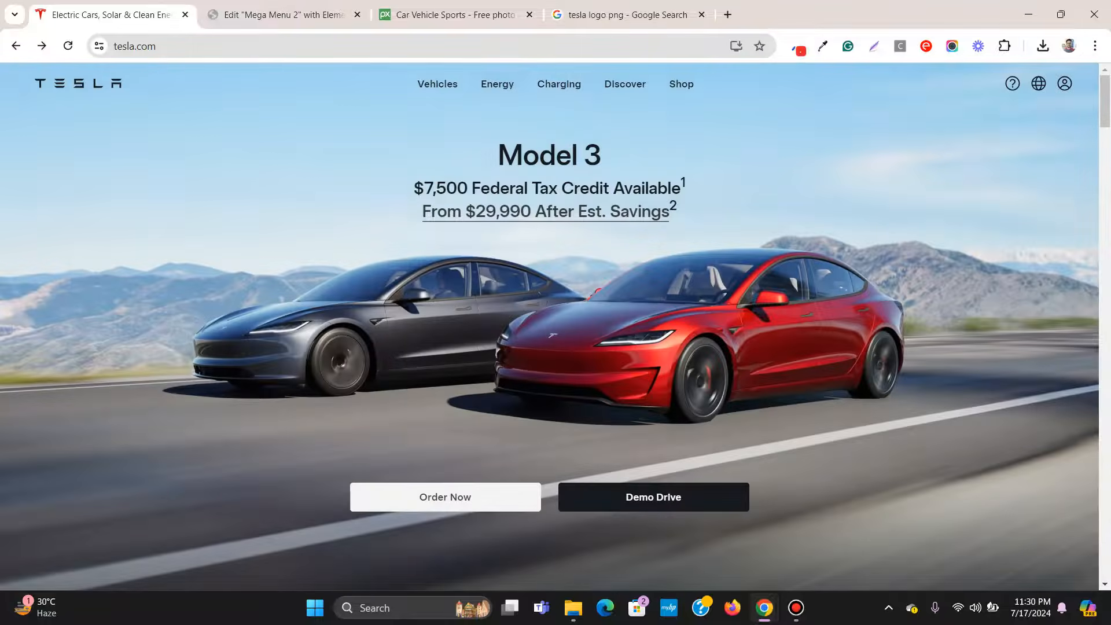
{"action": "mouse_move", "coordinate": [437, 85]}
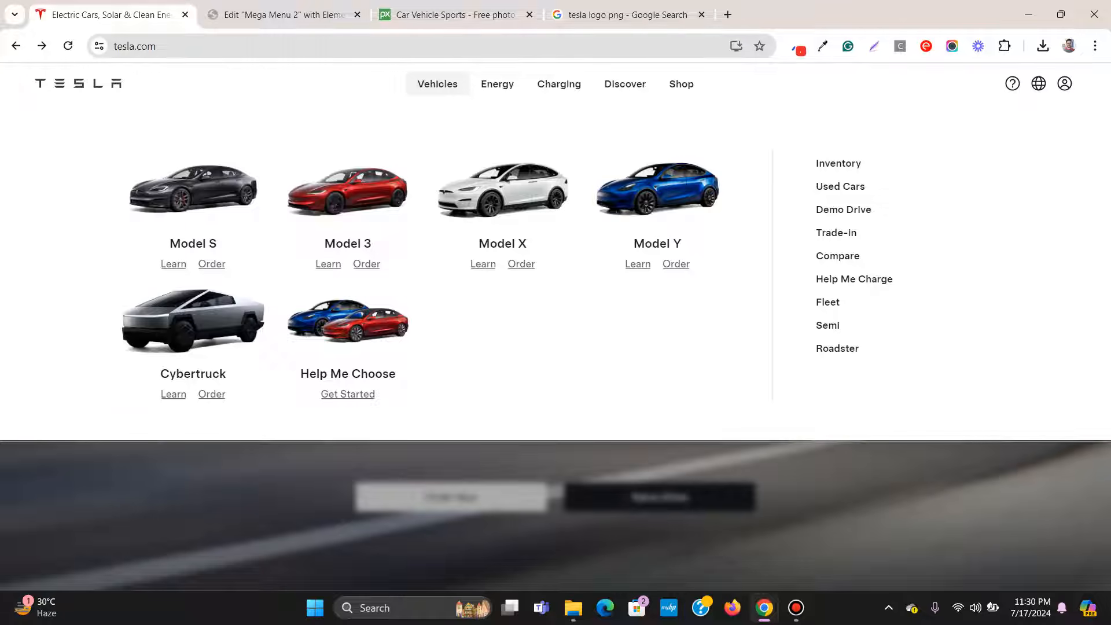
{"action": "left_click", "coordinate": [283, 15]}
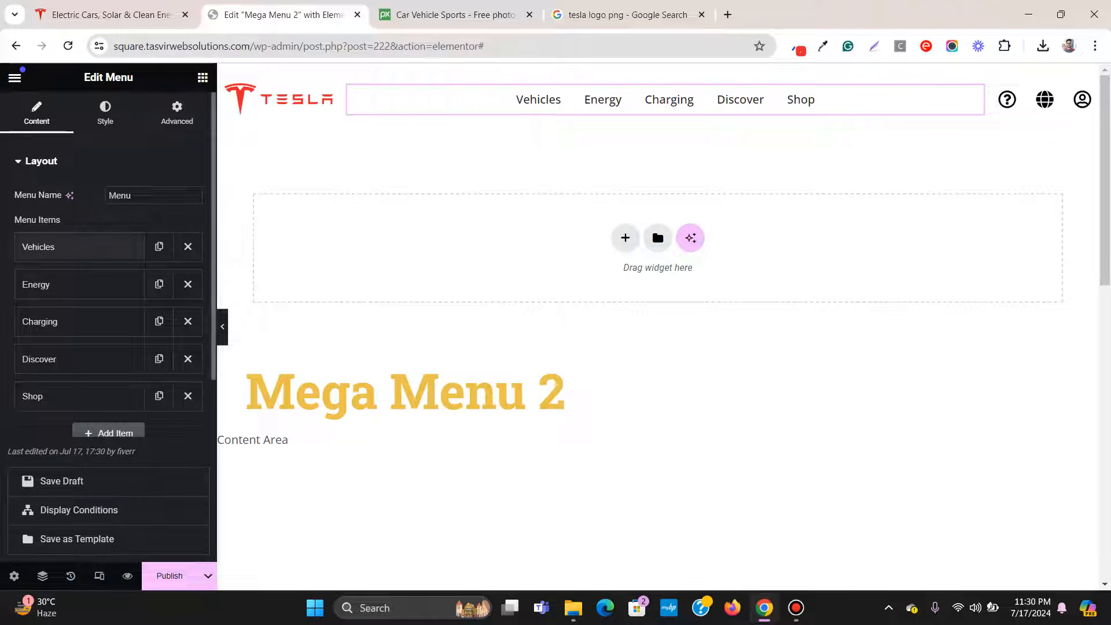
{"action": "left_click", "coordinate": [80, 247]}
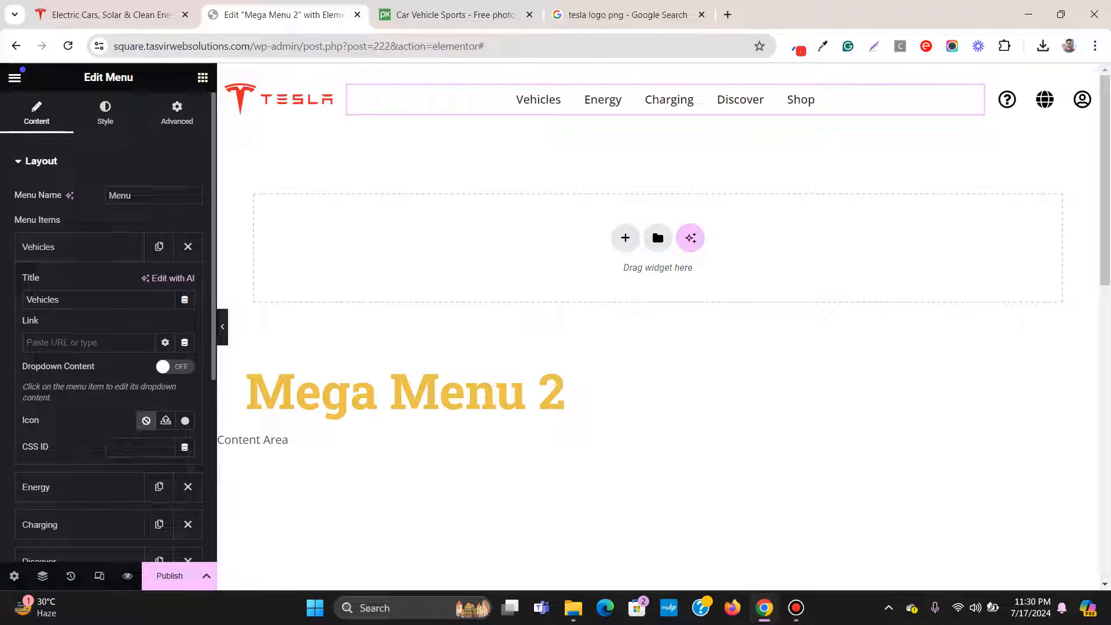
{"action": "left_click", "coordinate": [175, 366]}
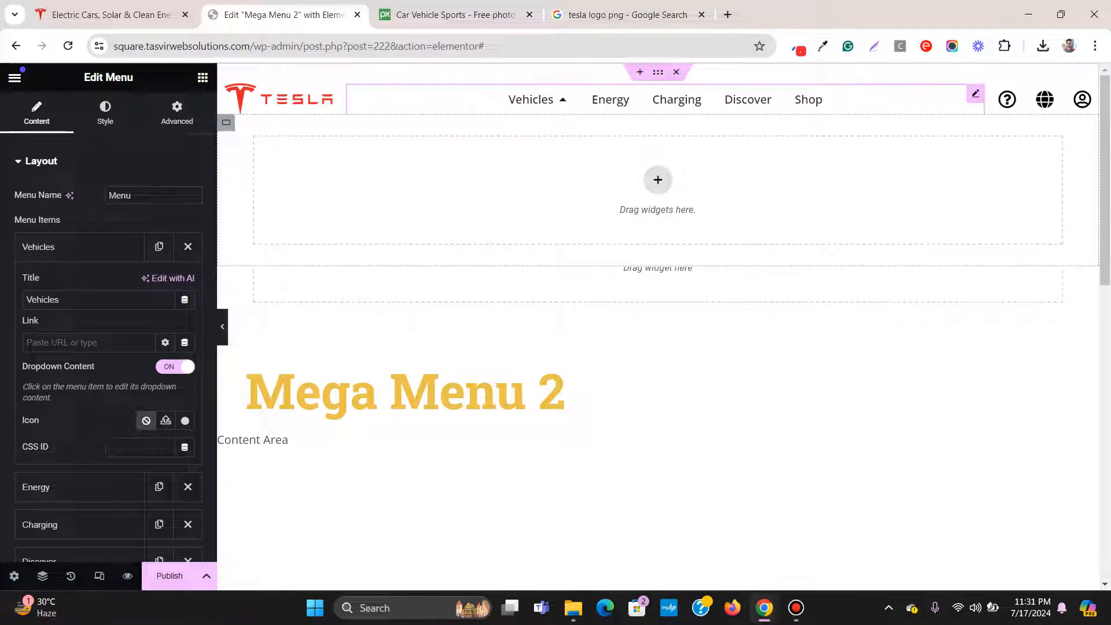
Step: Compare with Tesla's Vehicles dropdown layout and insert a structure with two equal columns into the Vehicles dropdown content
{"action": "left_click", "coordinate": [111, 15]}
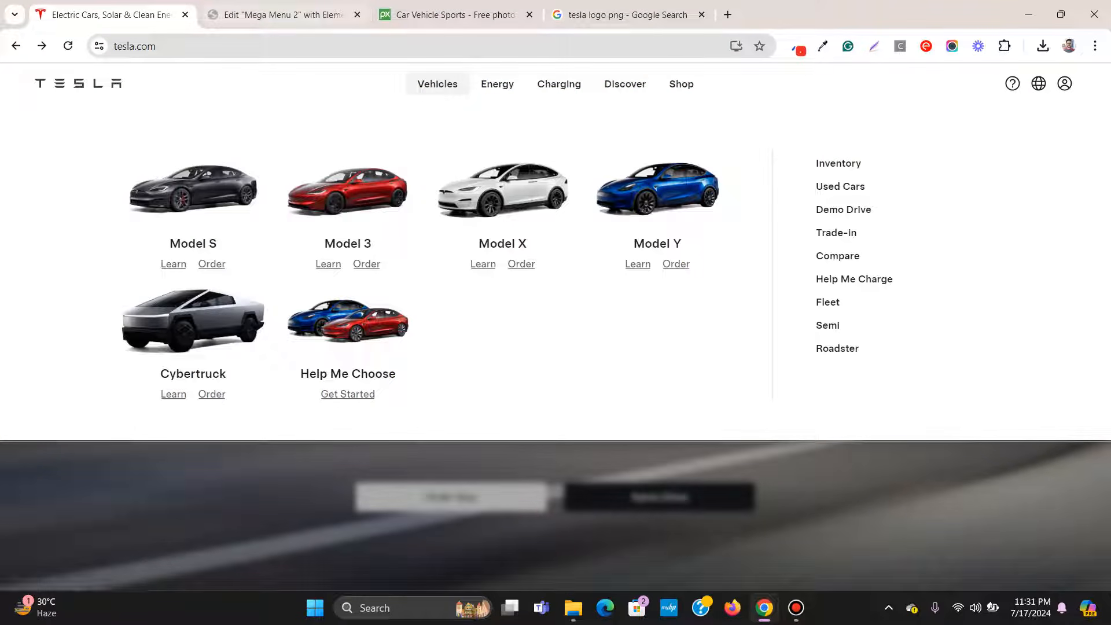
{"action": "left_click", "coordinate": [283, 15]}
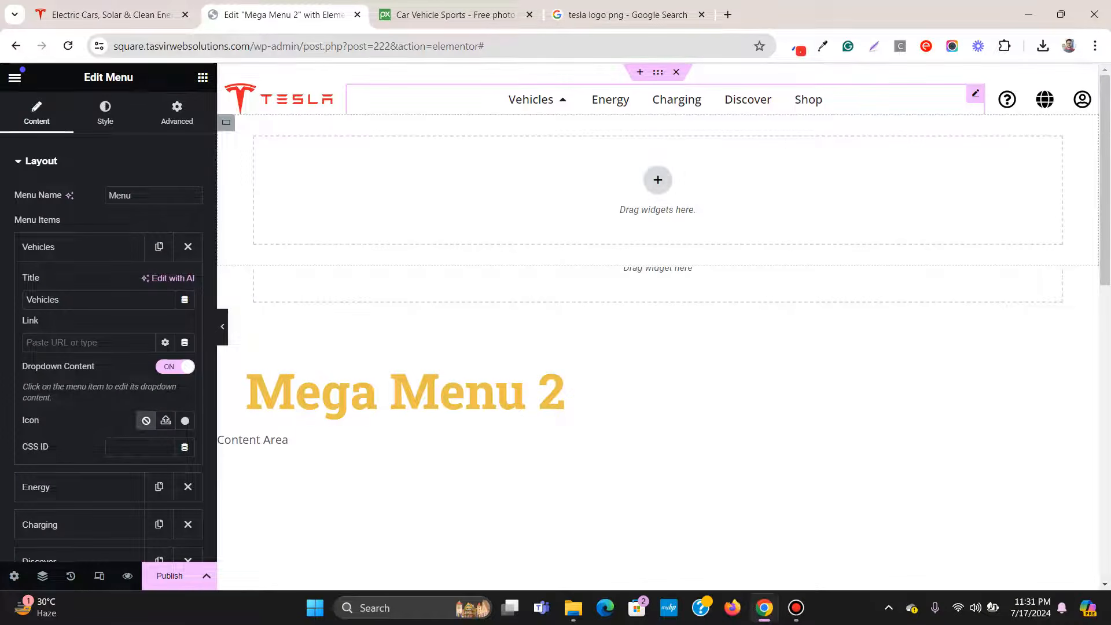
{"action": "left_click", "coordinate": [657, 179]}
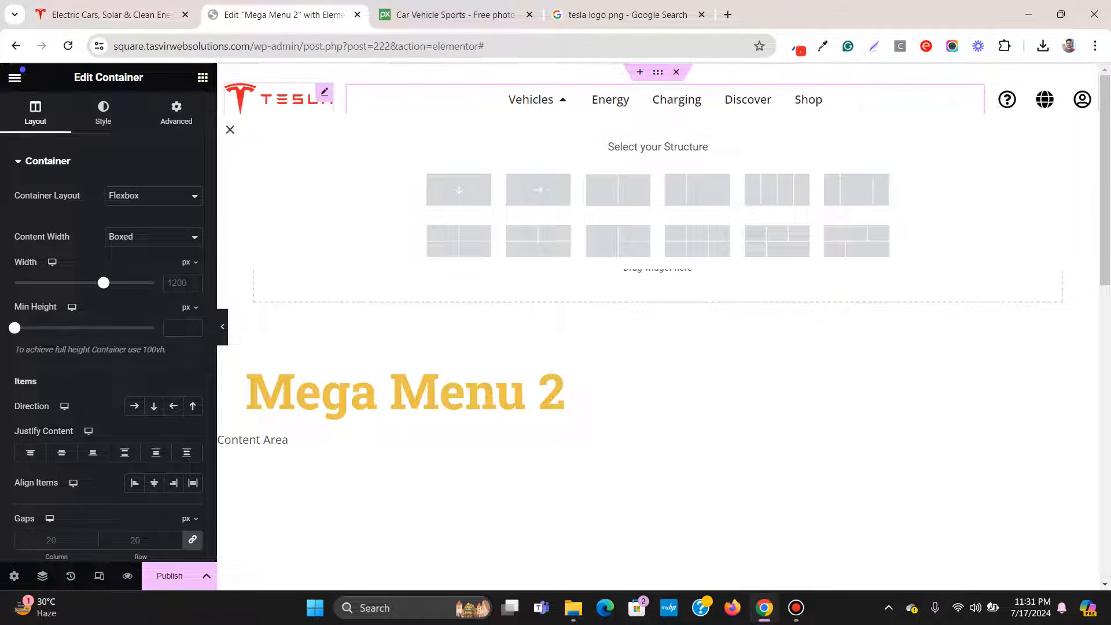
{"action": "left_click", "coordinate": [119, 15]}
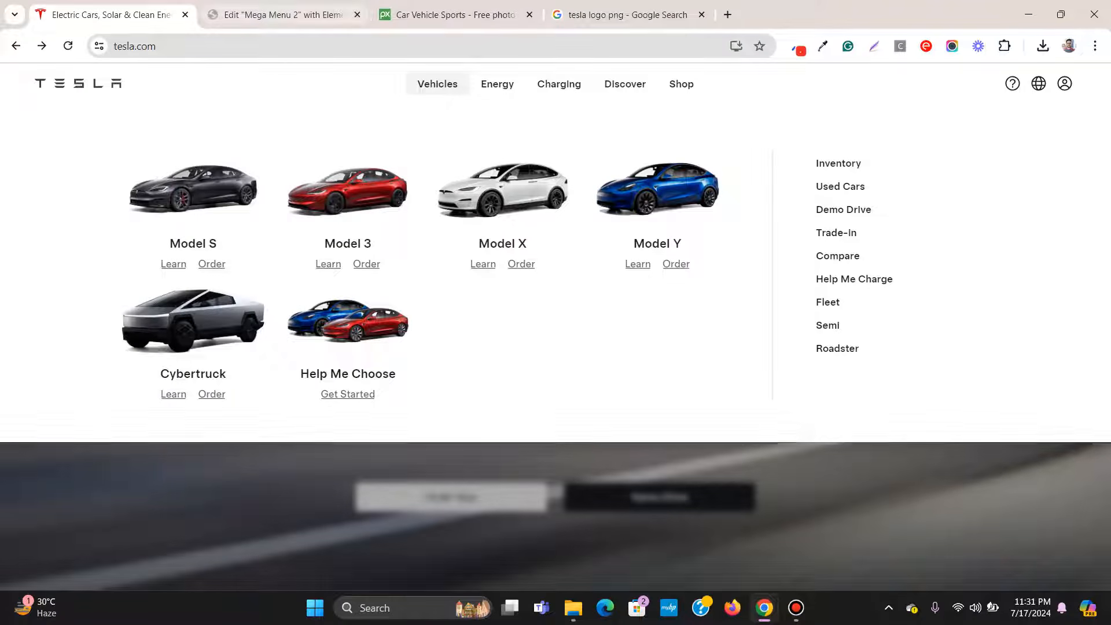
{"action": "left_click", "coordinate": [284, 15]}
{"action": "left_click", "coordinate": [618, 190]}
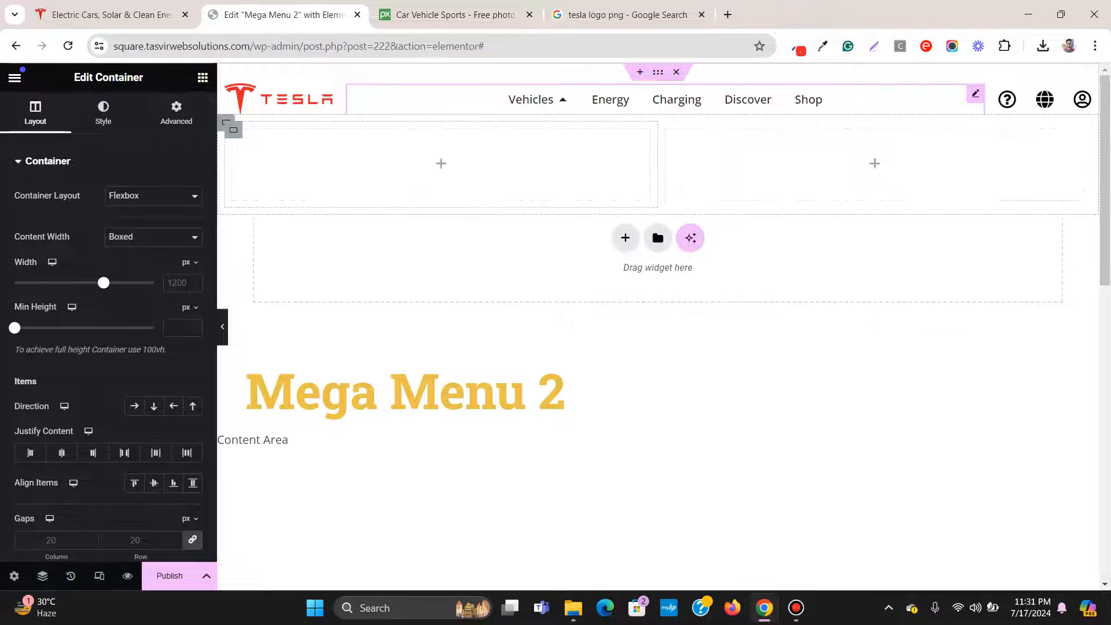
Step: Check the column proportions on the Tesla homepage and set the first column container's width to 70% in the Vehicles dropdown
{"action": "left_click", "coordinate": [110, 15]}
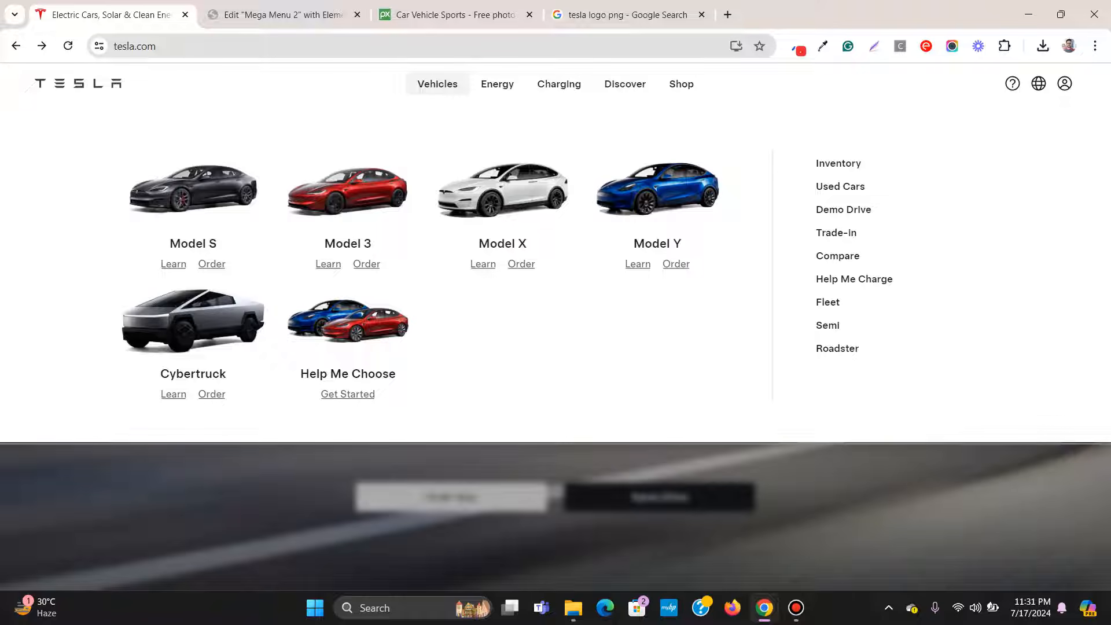
{"action": "left_click", "coordinate": [284, 15]}
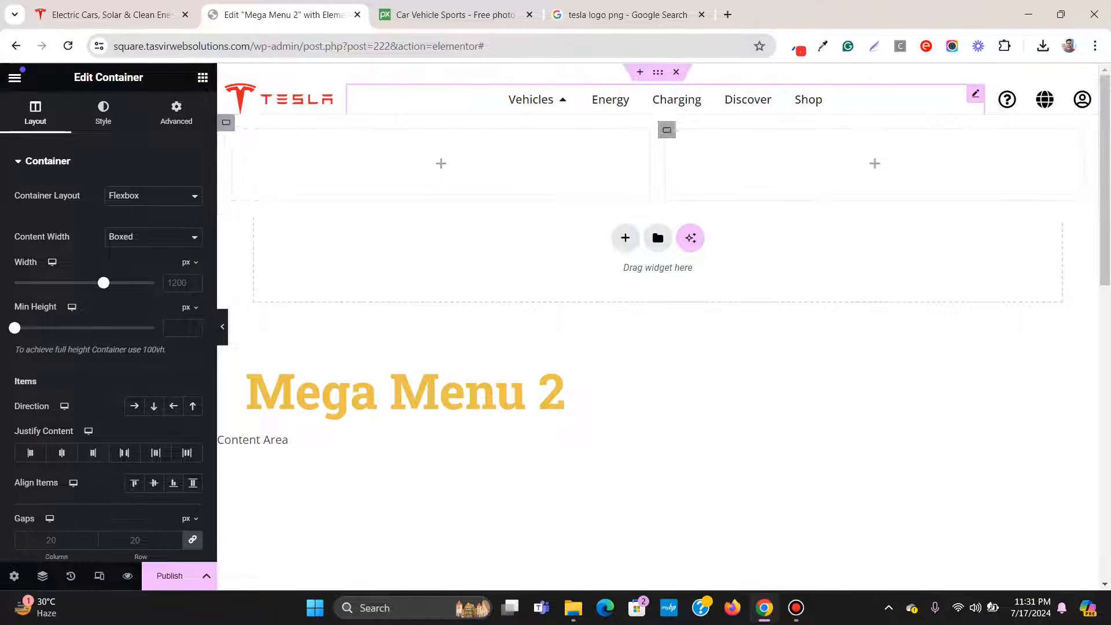
{"action": "left_click", "coordinate": [233, 130]}
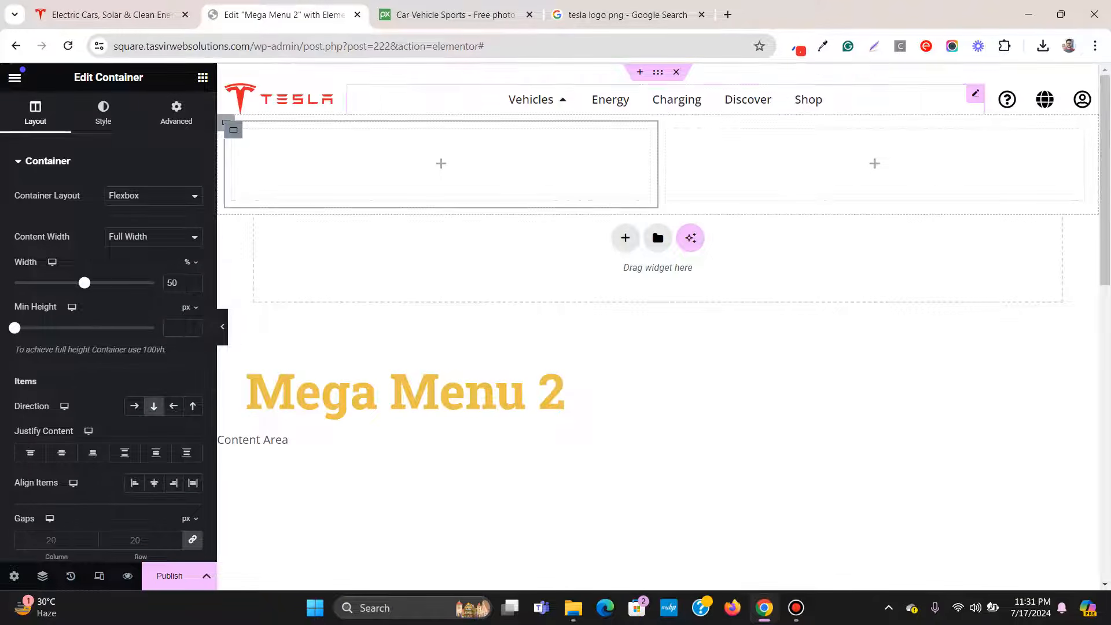
{"action": "double_click", "coordinate": [172, 283]}
{"action": "type", "text": "70"}
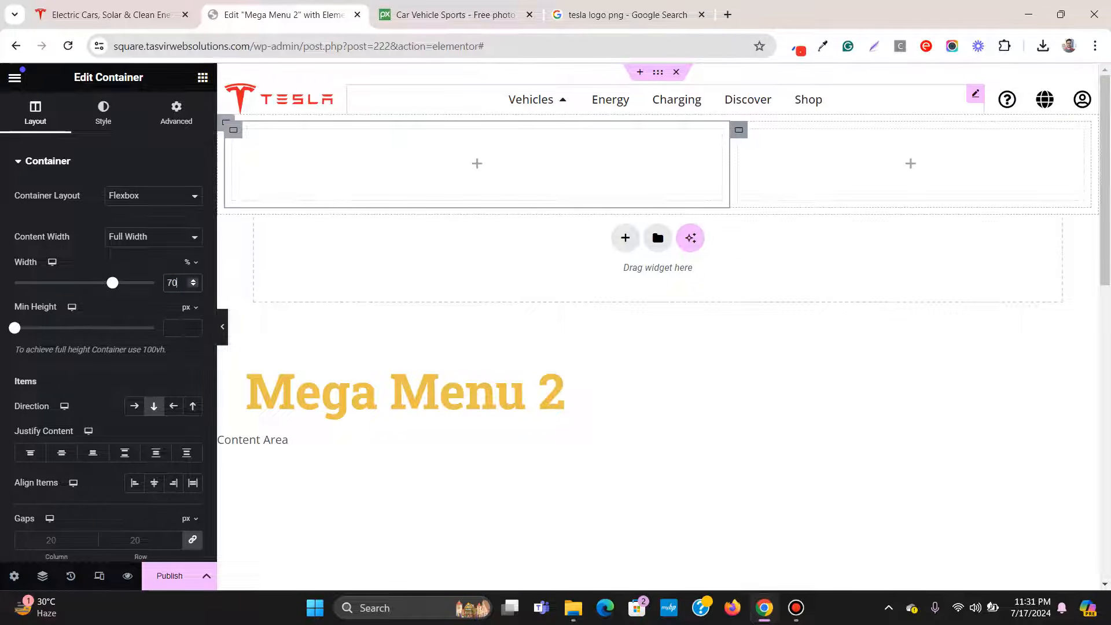
Step: Set the Vehicles dropdown's second column container to 20% width and the first column container to 80%
{"action": "left_click", "coordinate": [738, 130]}
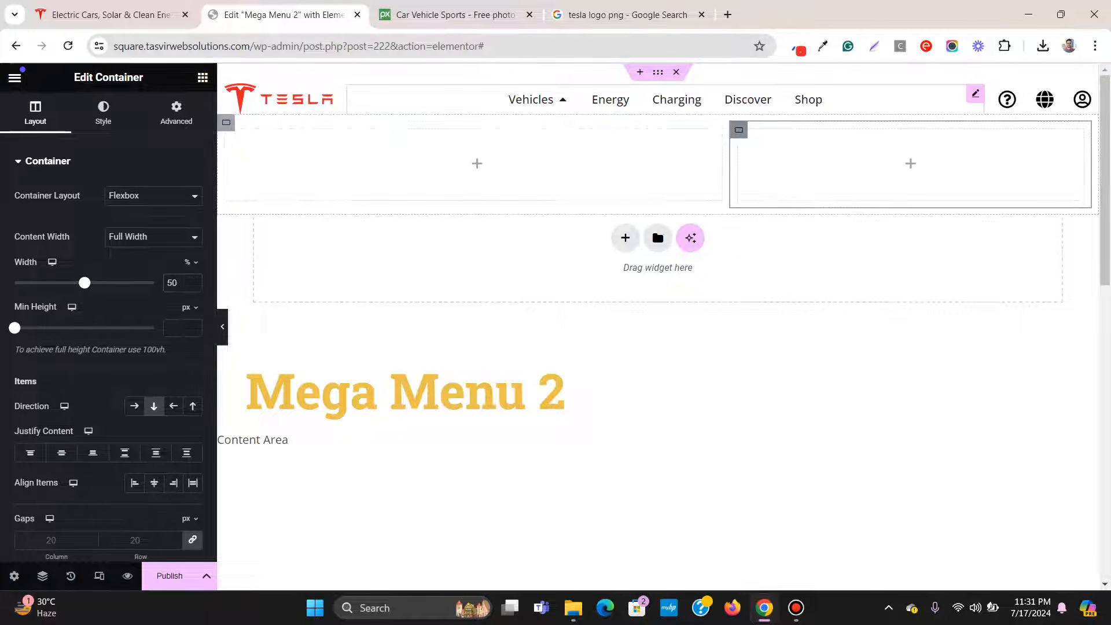
{"action": "type", "text": "20"}
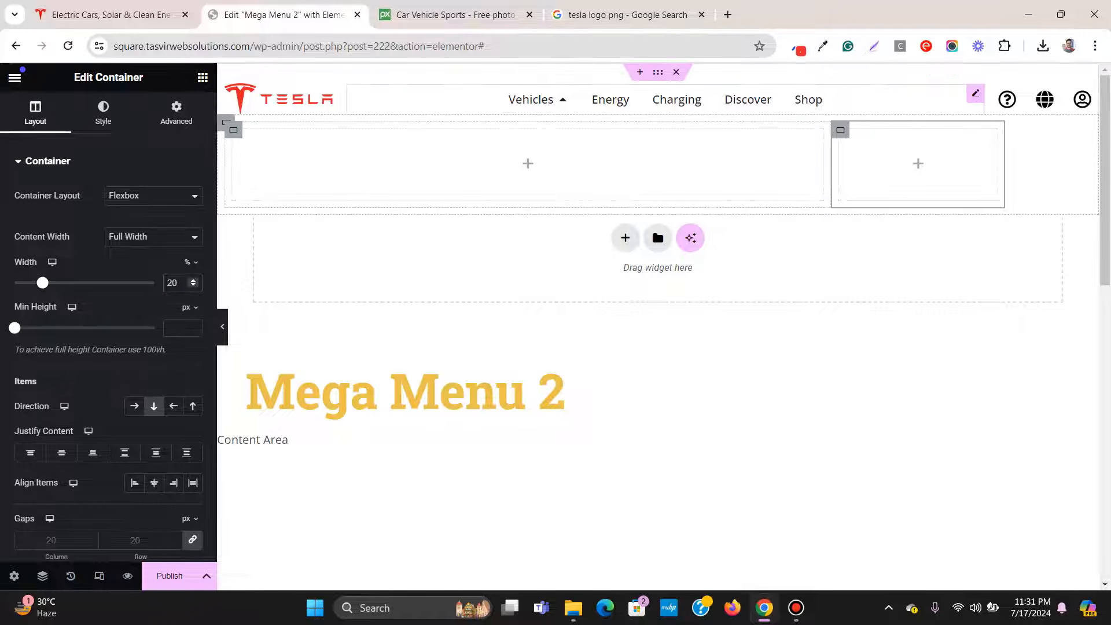
{"action": "left_click", "coordinate": [233, 129]}
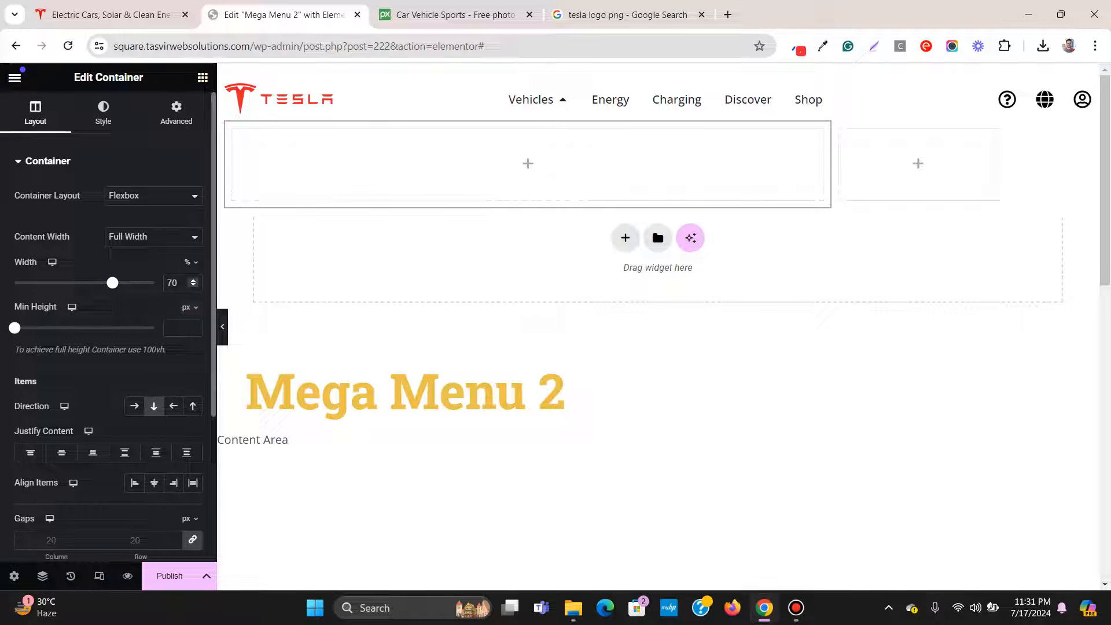
{"action": "type", "text": "80"}
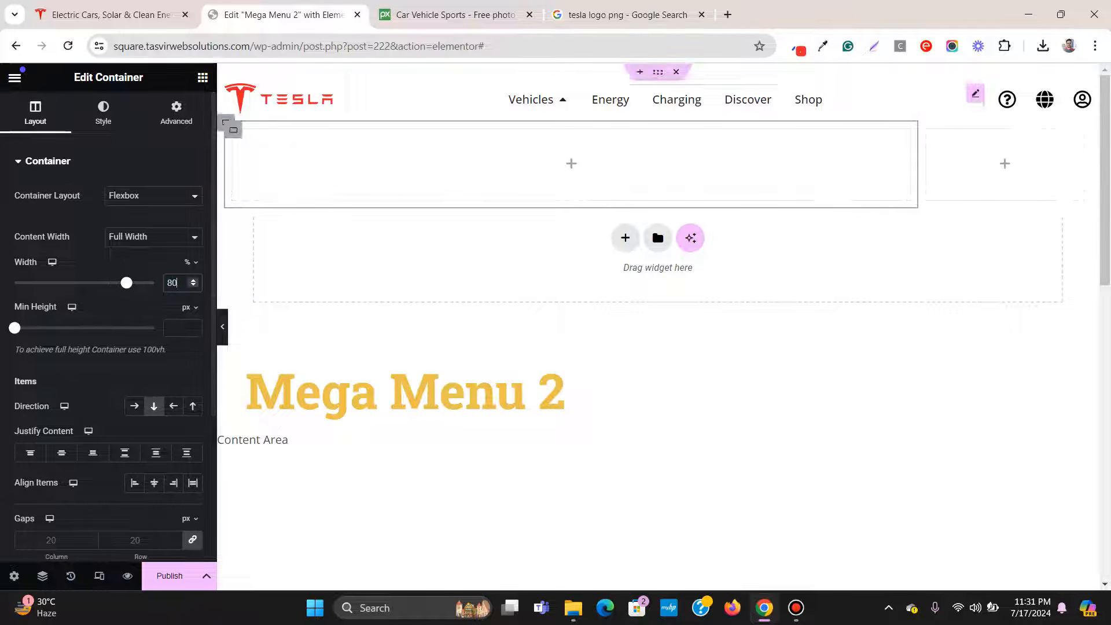
Step: Check Tesla's Vehicles dropdown layout and add a nested container inside the 80% column
{"action": "left_click", "coordinate": [110, 14]}
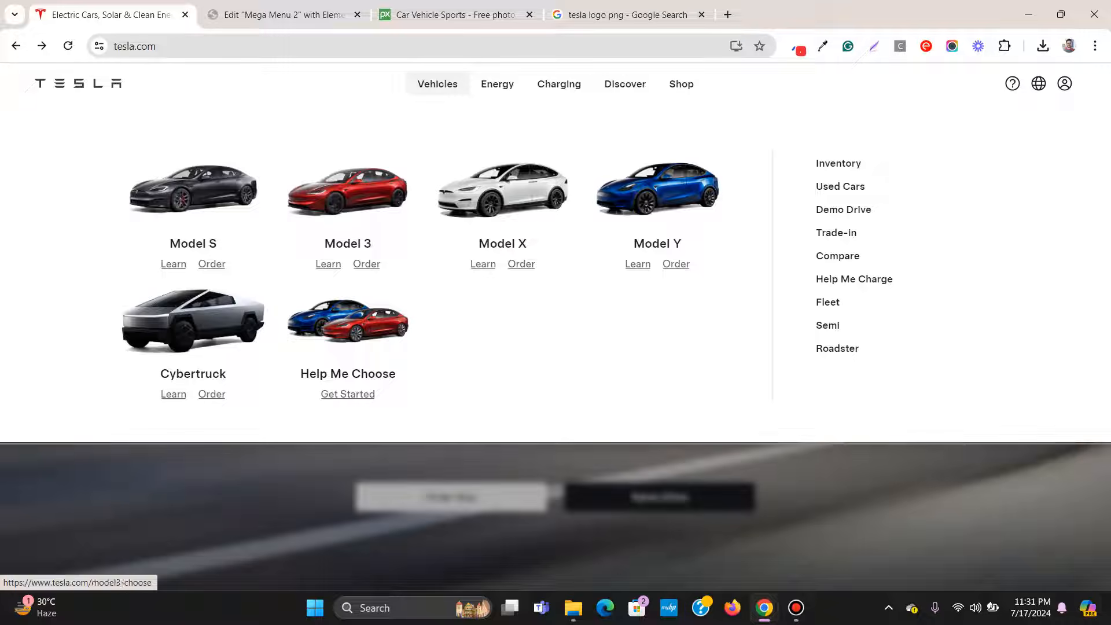
{"action": "left_click", "coordinate": [284, 15]}
{"action": "left_click", "coordinate": [203, 78]}
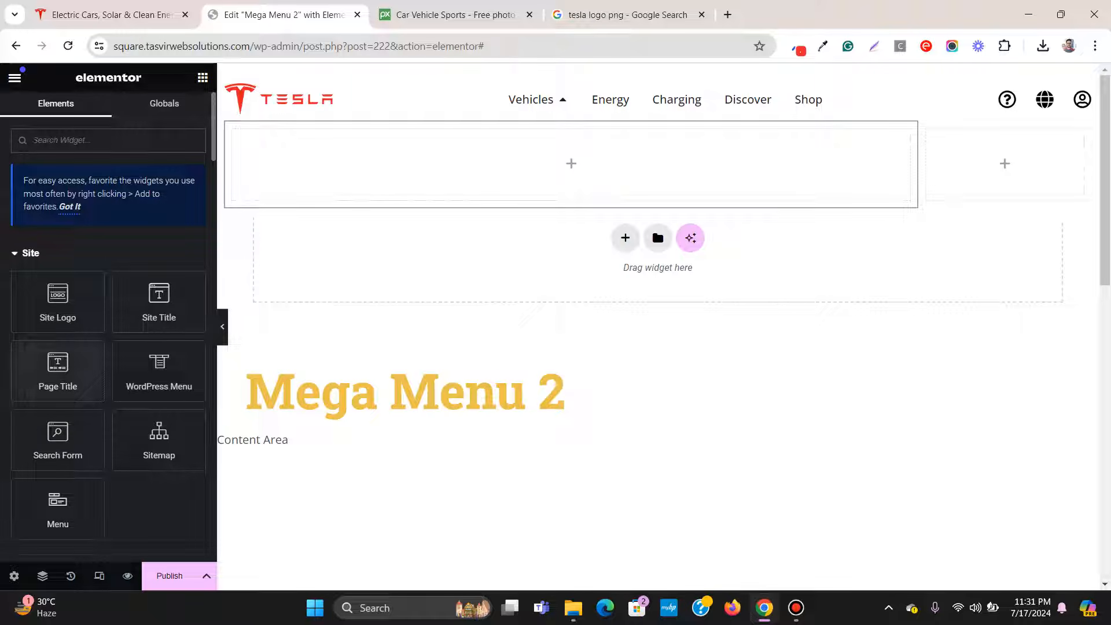
{"action": "type", "text": "con"}
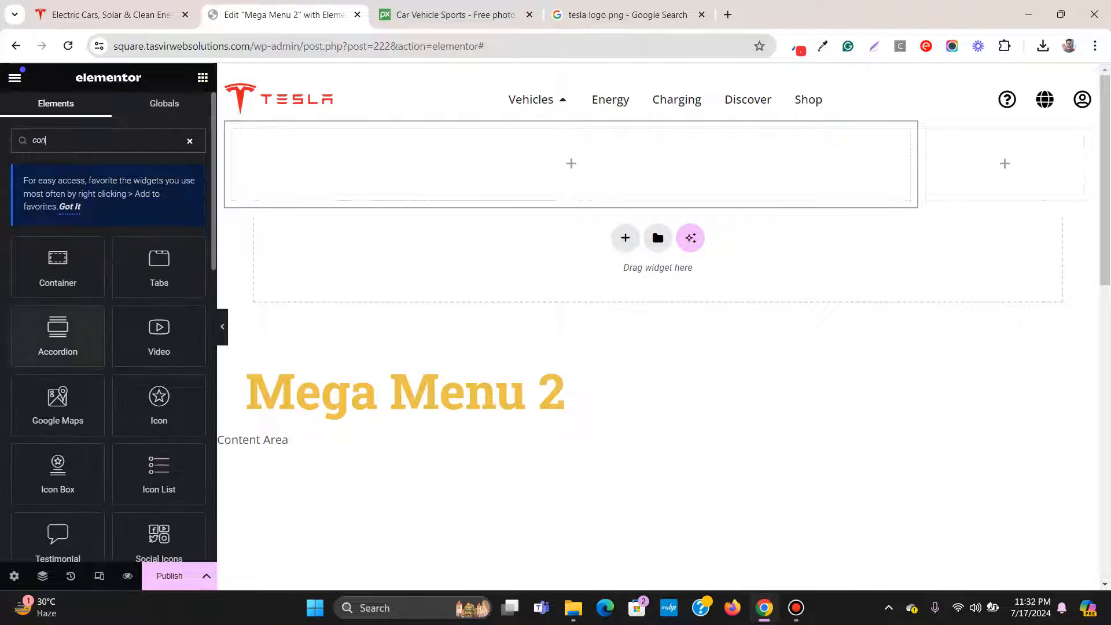
{"action": "left_click_drag", "start_coordinate": [58, 267], "coordinate": [430, 170]}
Step: Save the Model S image from Tesla's Vehicles dropdown as the AVIF file Mega-Menu-Vehicles-Model-S in the hijob folder
{"action": "left_click", "coordinate": [111, 15]}
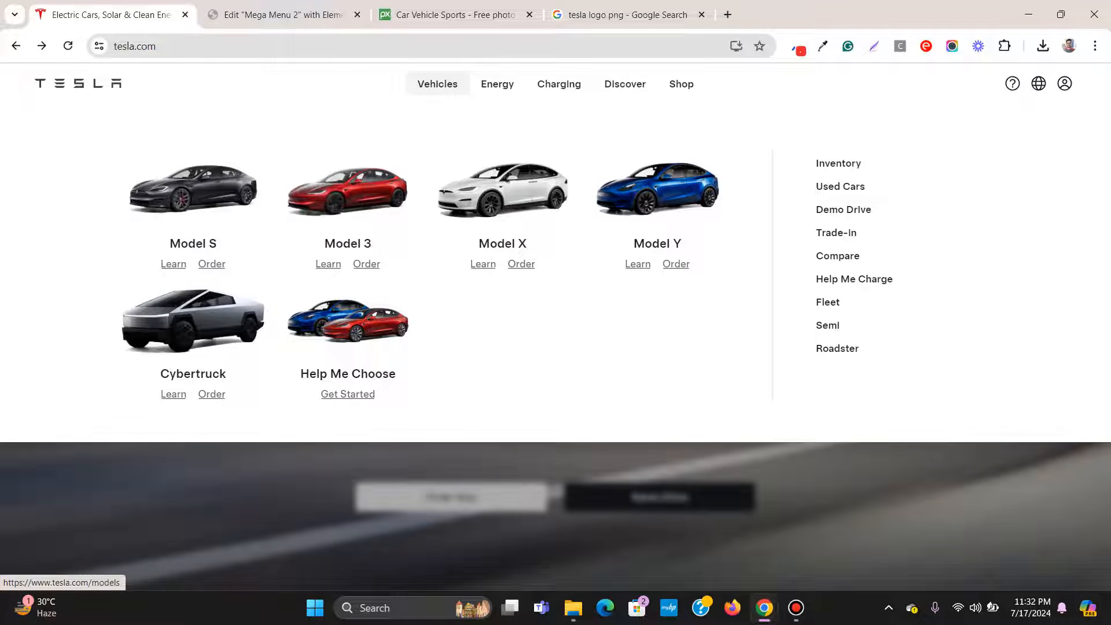
{"action": "right_click", "coordinate": [212, 173]}
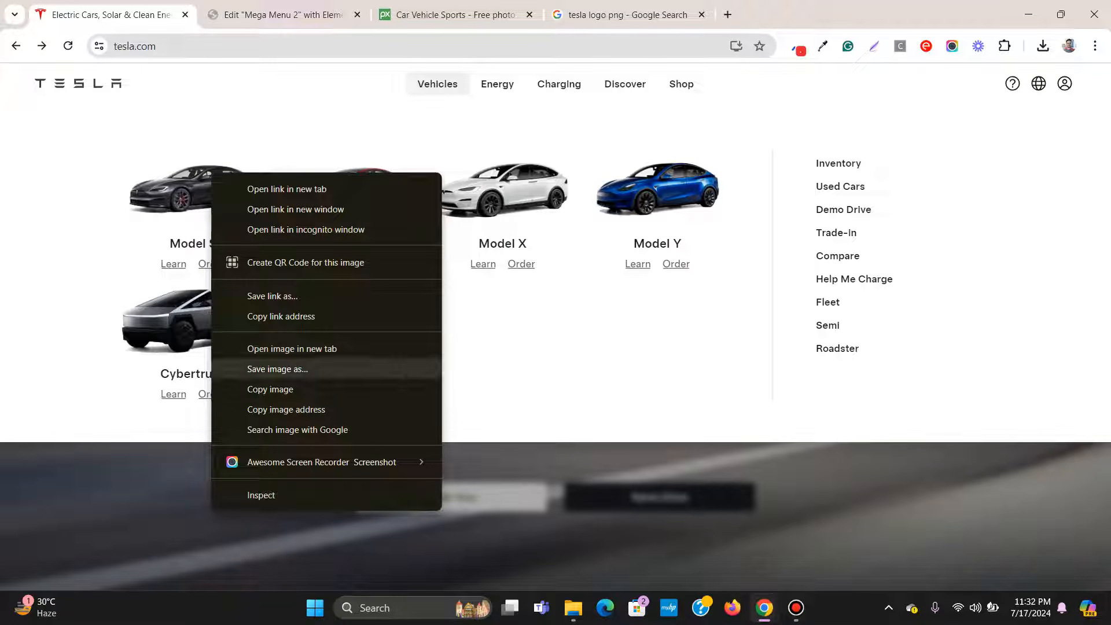
{"action": "left_click", "coordinate": [277, 370]}
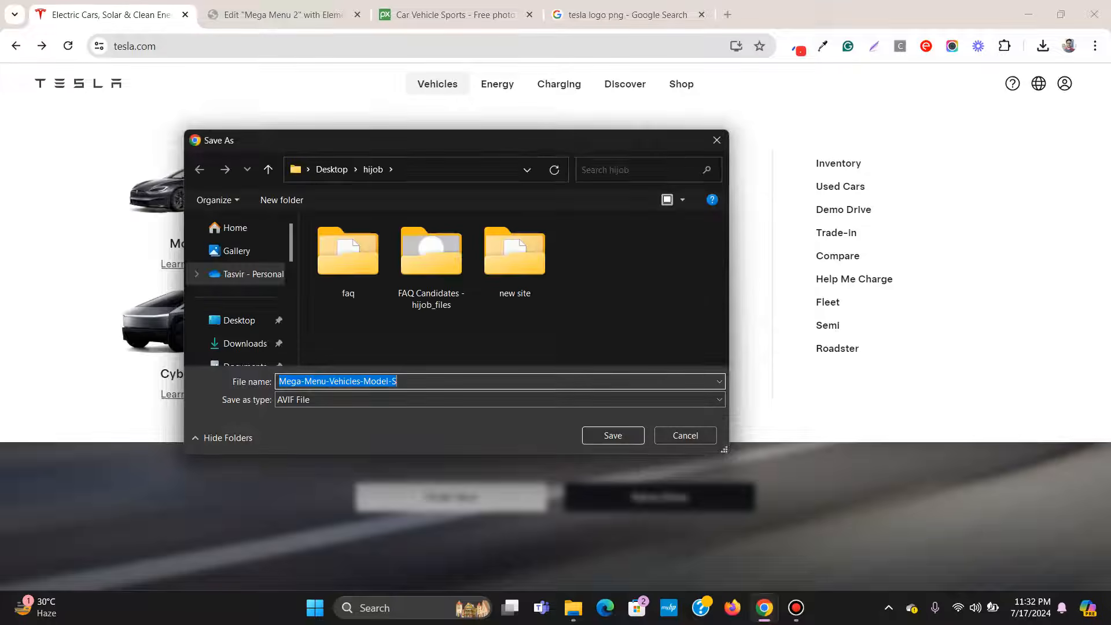
{"action": "left_click", "coordinate": [614, 435]}
Step: Add an Image widget to the nested container and upload Mega-Menu-Vehicles-Model-S.avif as its picture
{"action": "key", "text": "ctrl+Tab"}
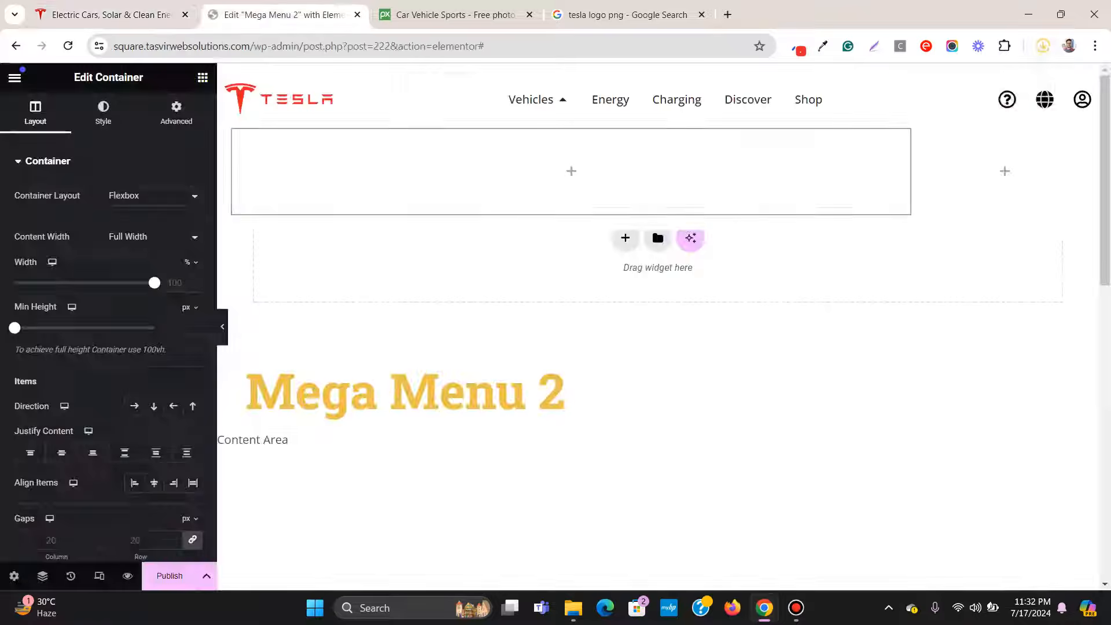
{"action": "left_click", "coordinate": [203, 77]}
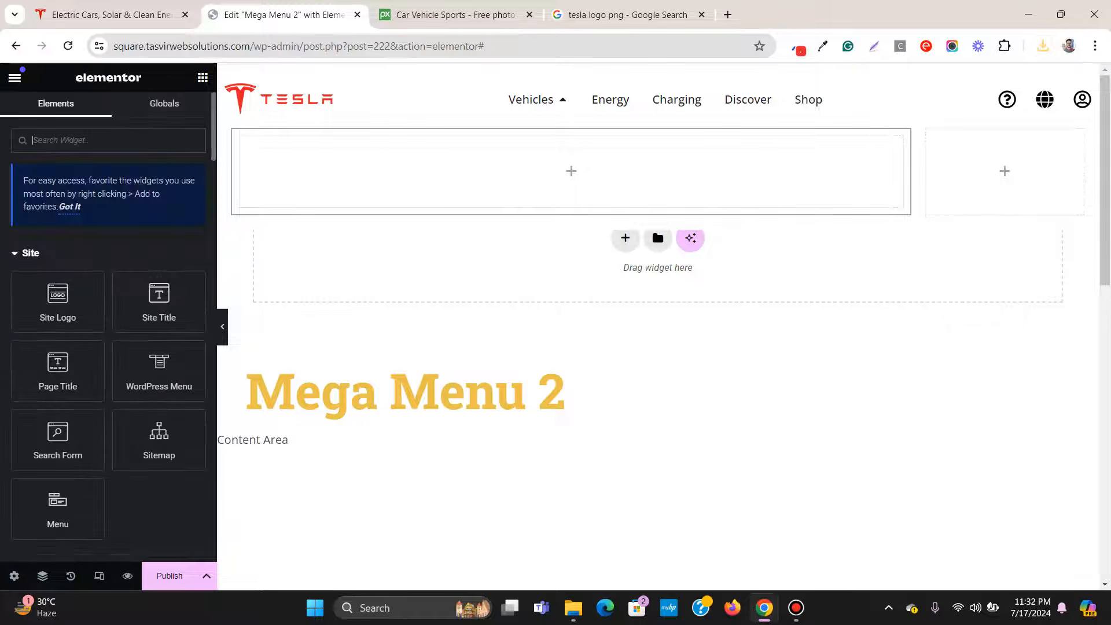
{"action": "scroll", "coordinate": [108, 347], "scroll_direction": "down", "scroll_amount": 6}
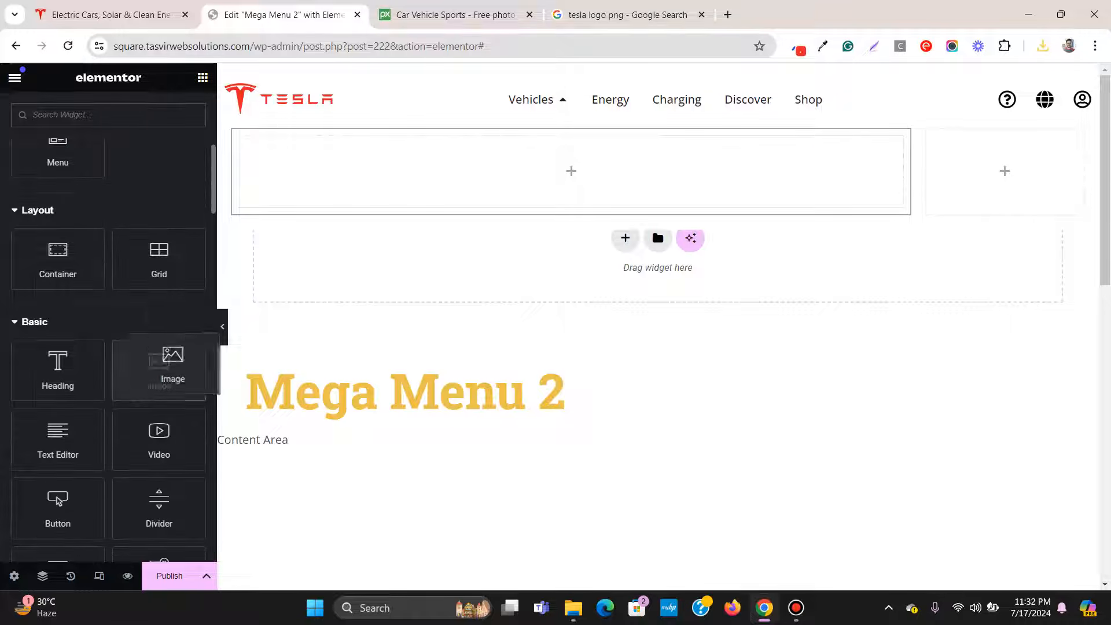
{"action": "left_click_drag", "start_coordinate": [159, 371], "coordinate": [353, 173]}
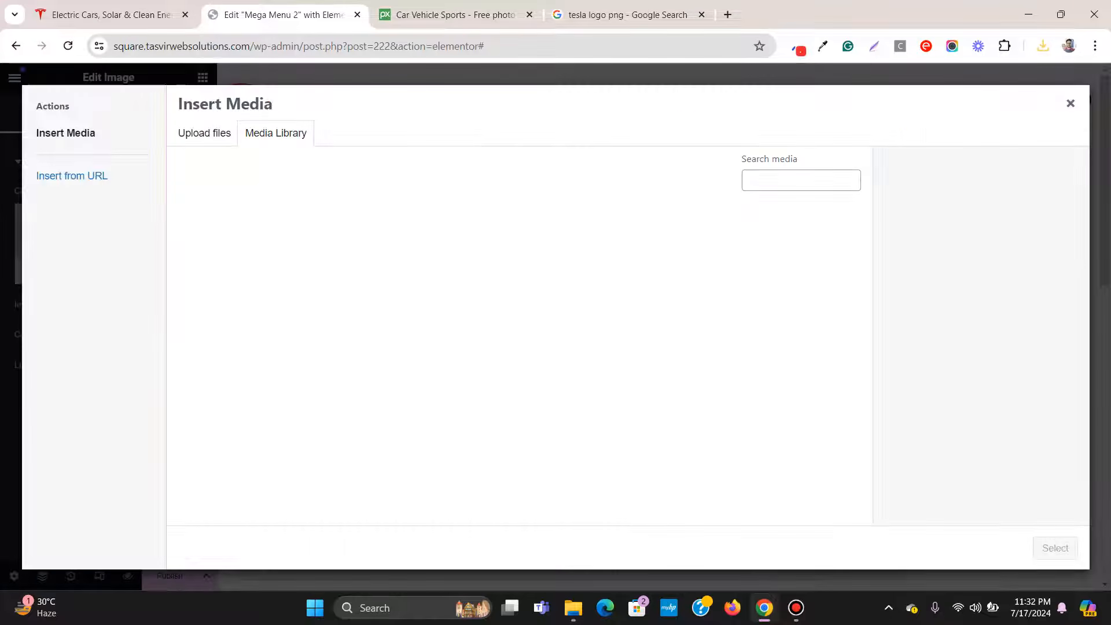
{"action": "left_click_drag", "start_coordinate": [925, 112], "coordinate": [584, 203]}
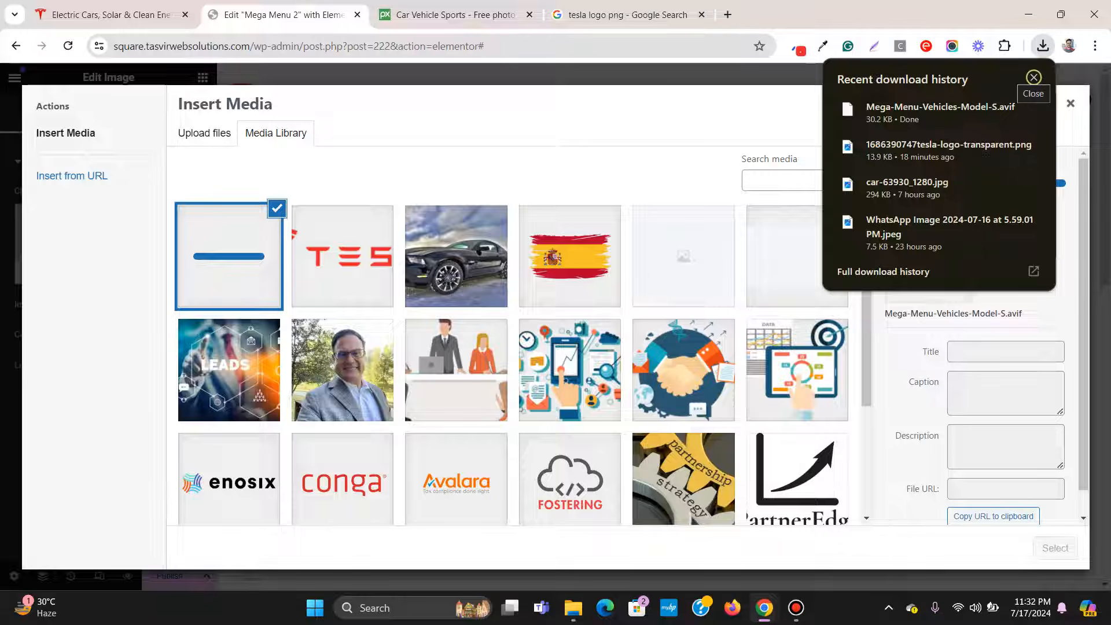
{"action": "left_click", "coordinate": [1033, 77]}
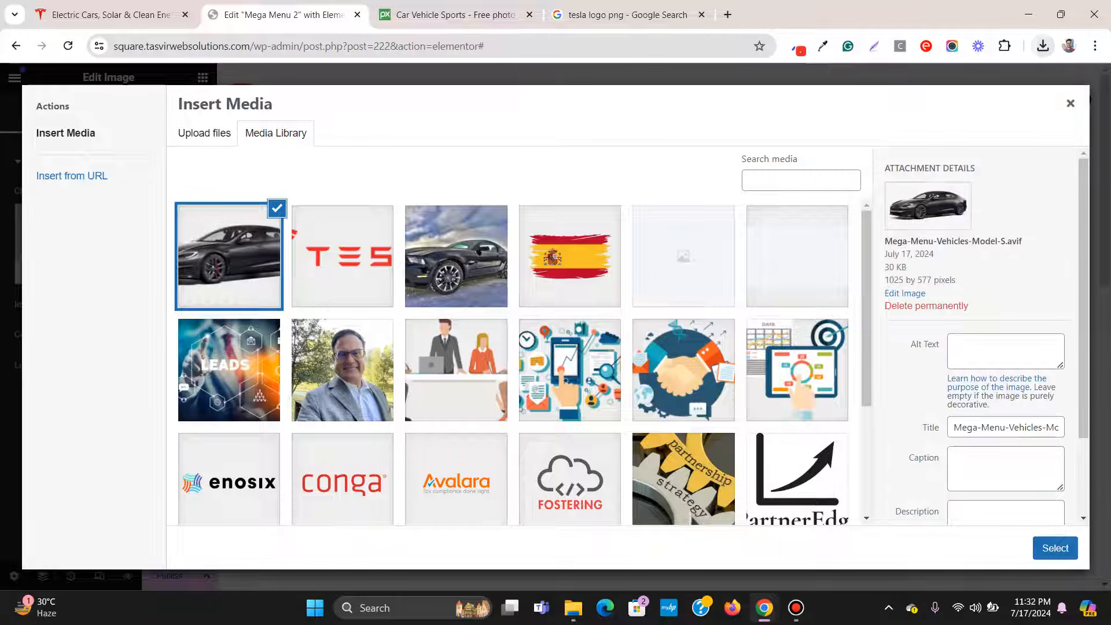
{"action": "left_click", "coordinate": [1055, 548]}
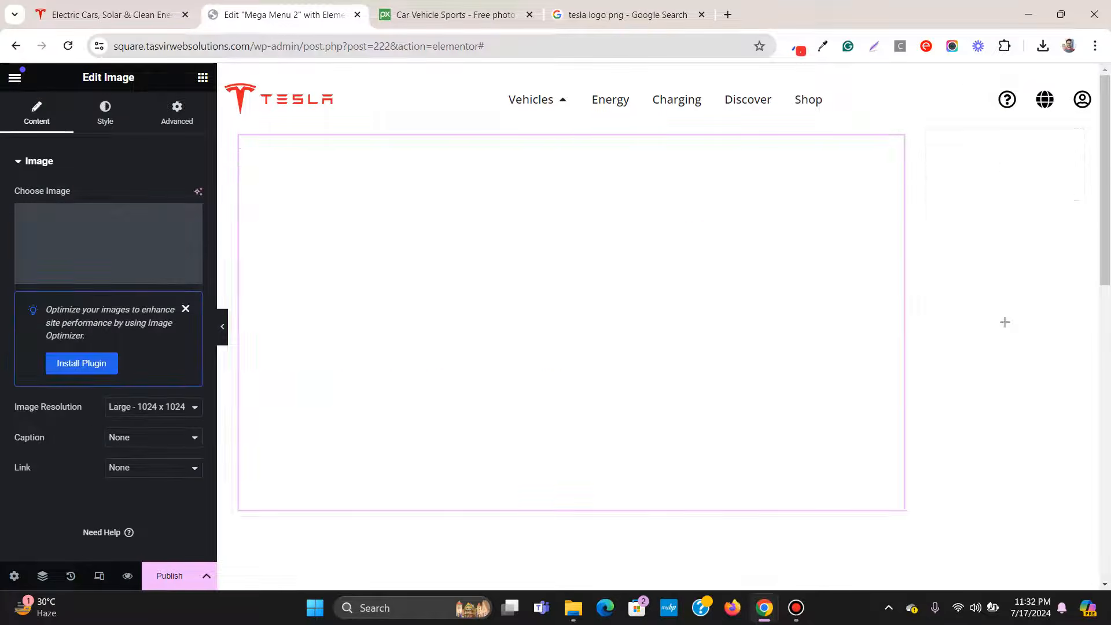
Step: Check the vehicle card layout on the Tesla homepage and add a Heading widget below the Model S image
{"action": "left_click", "coordinate": [111, 15]}
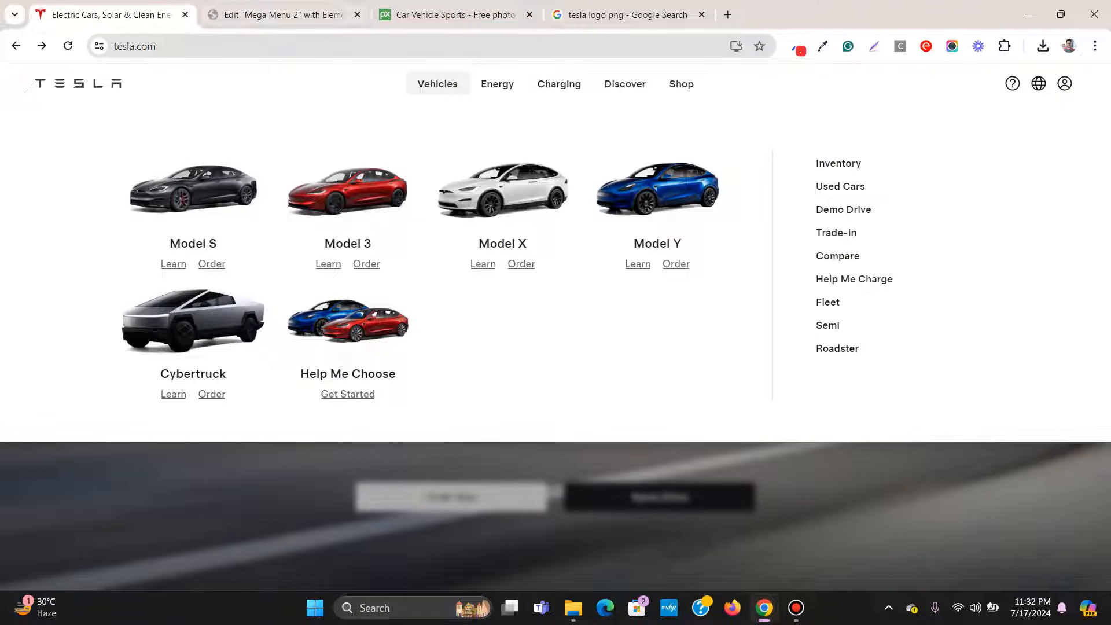
{"action": "left_click", "coordinate": [284, 14]}
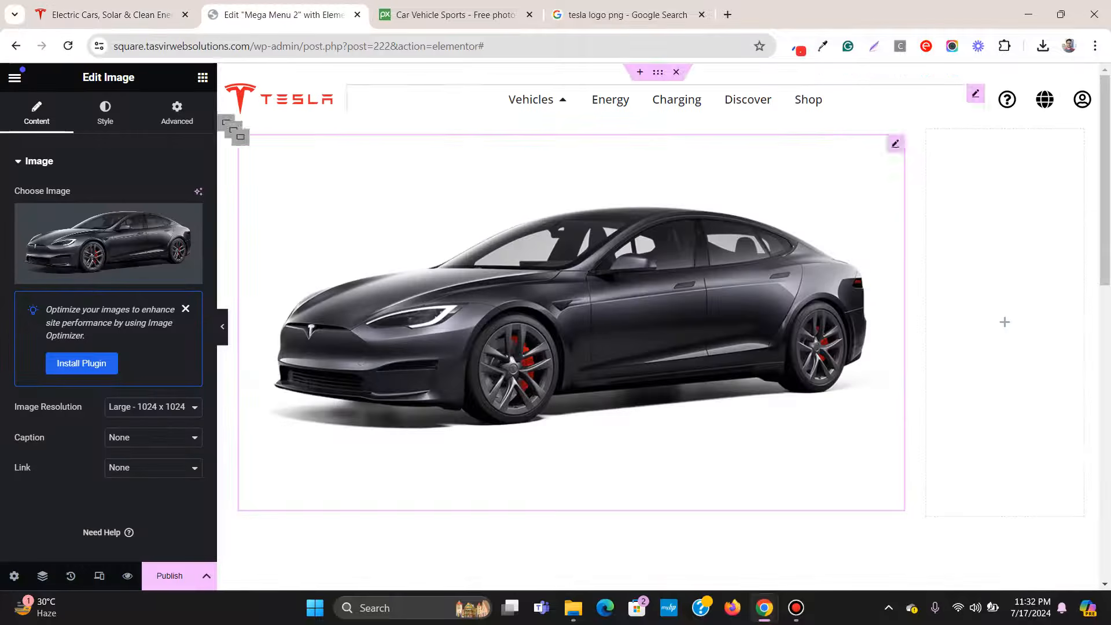
{"action": "scroll", "coordinate": [657, 261], "scroll_direction": "down", "scroll_amount": 2}
{"action": "left_click", "coordinate": [203, 78]}
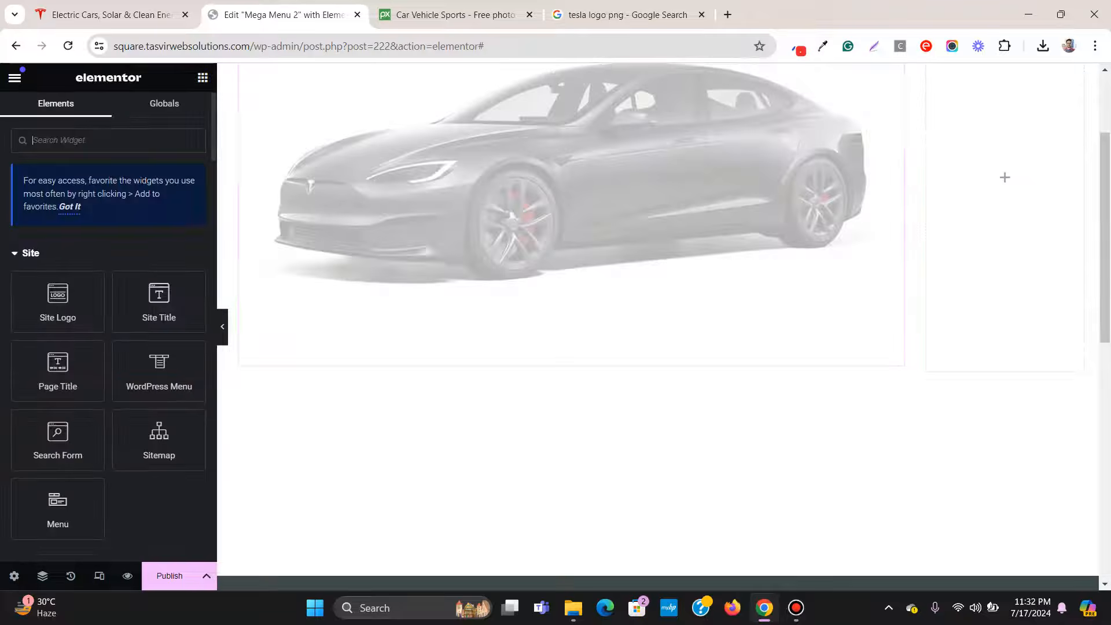
{"action": "scroll", "coordinate": [108, 376], "scroll_direction": "down", "scroll_amount": 3}
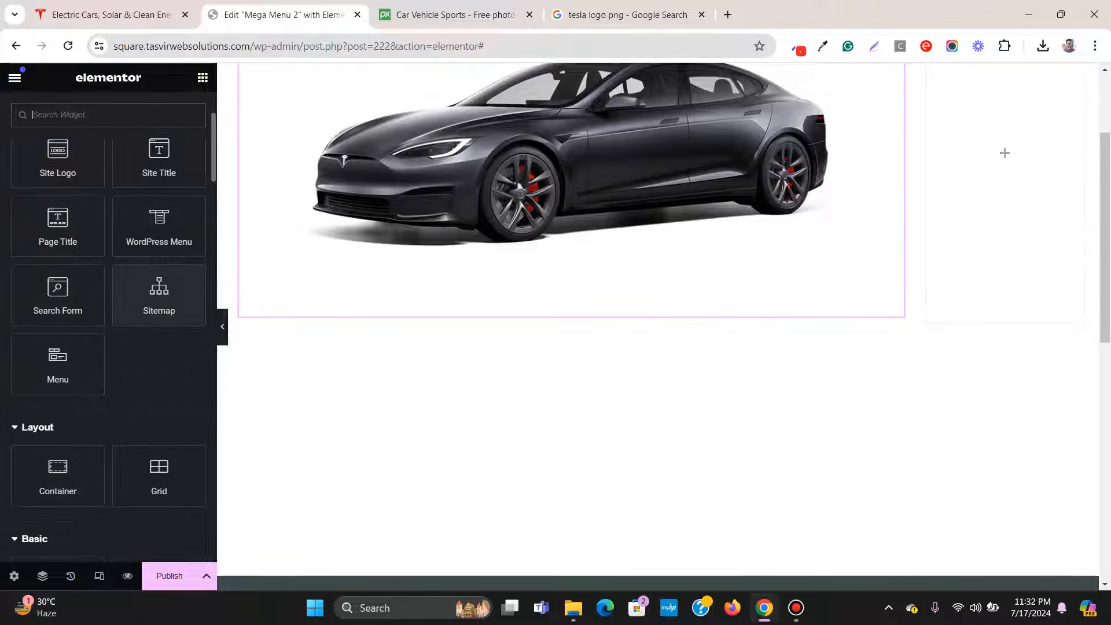
{"action": "scroll", "coordinate": [108, 376], "scroll_direction": "up", "scroll_amount": 3}
{"action": "type", "text": "titl"}
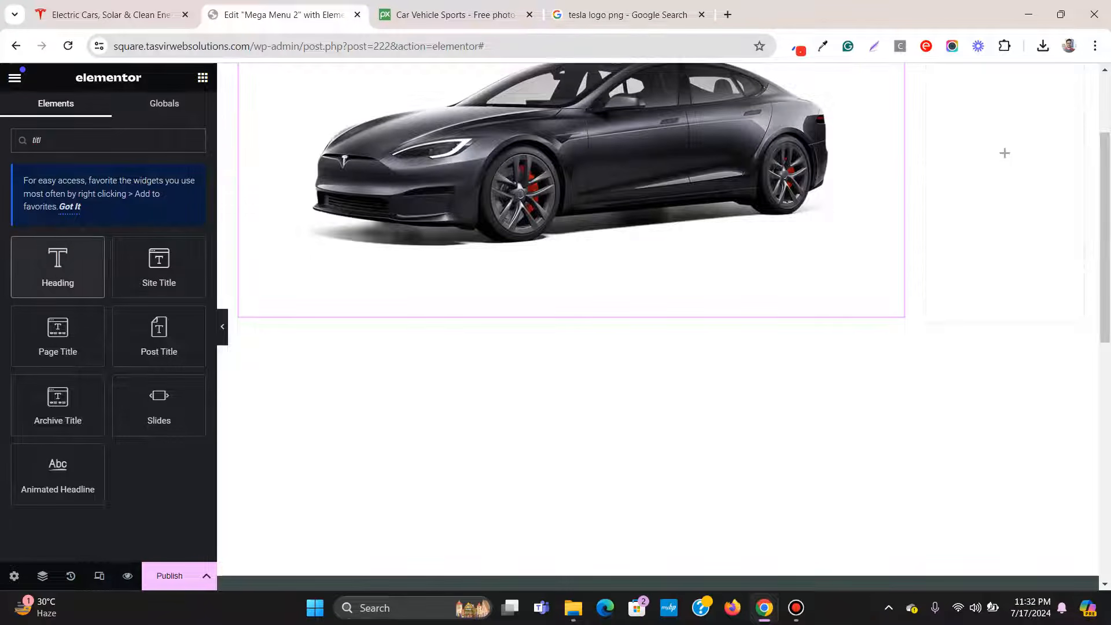
{"action": "left_click_drag", "start_coordinate": [57, 266], "coordinate": [456, 312]}
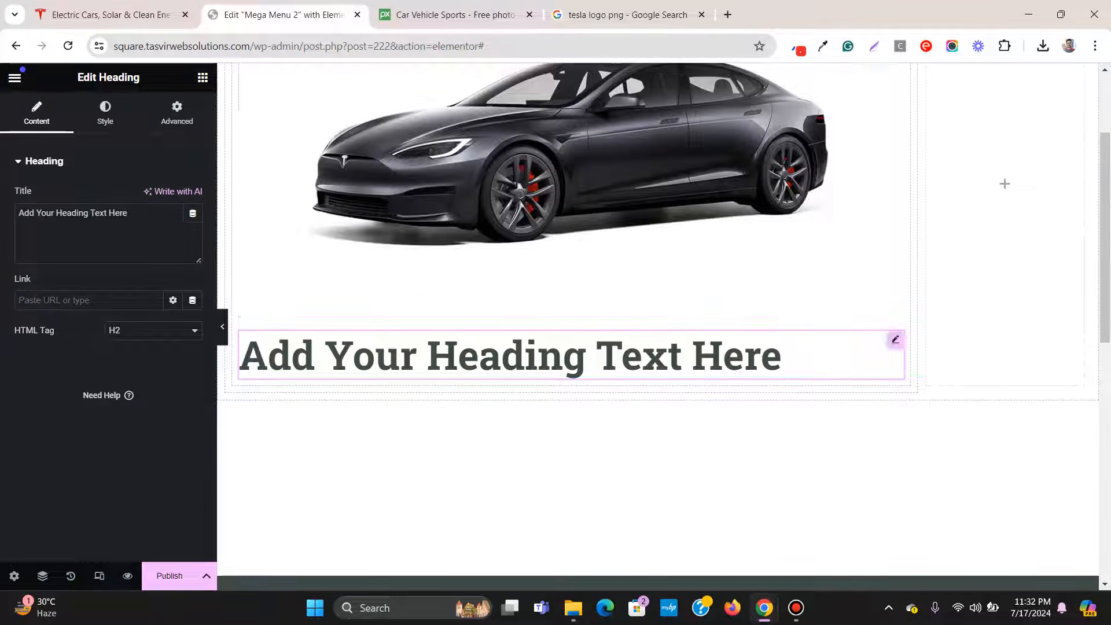
Step: Inspect the Model S title in Tesla's Vehicles dropdown with the browser's developer tools
{"action": "left_click", "coordinate": [111, 15]}
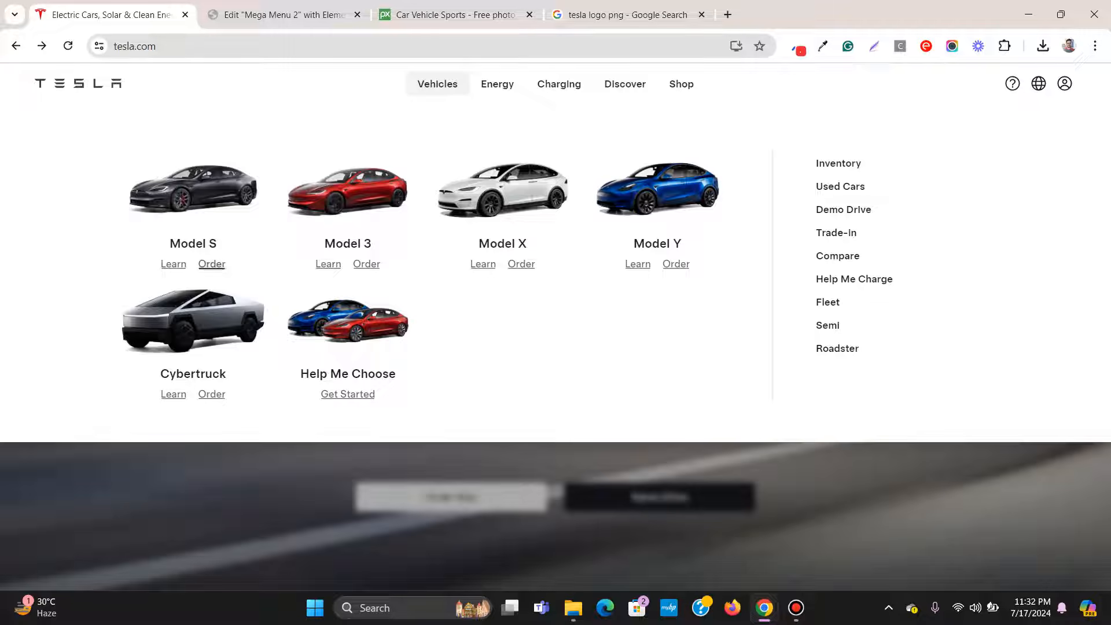
{"action": "right_click", "coordinate": [204, 246]}
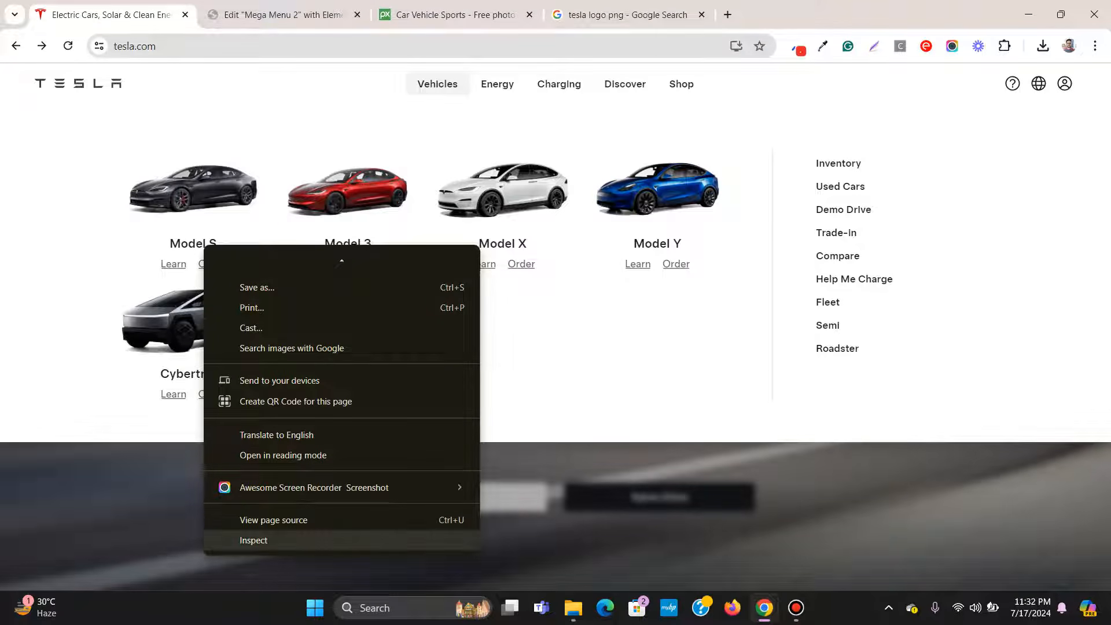
{"action": "left_click", "coordinate": [253, 540]}
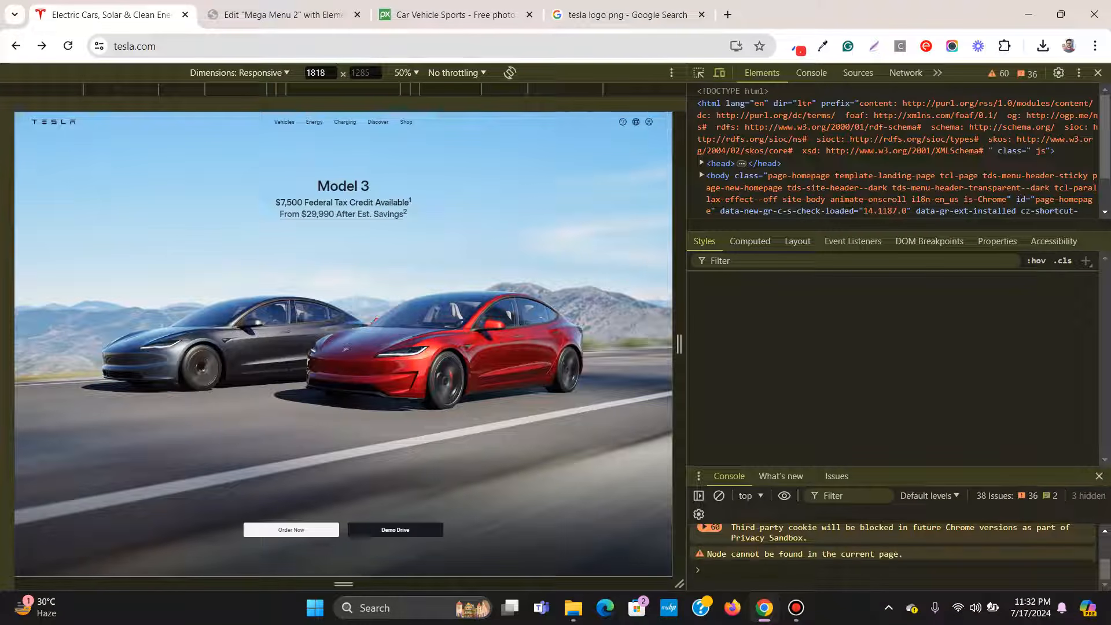
{"action": "left_click", "coordinate": [284, 122]}
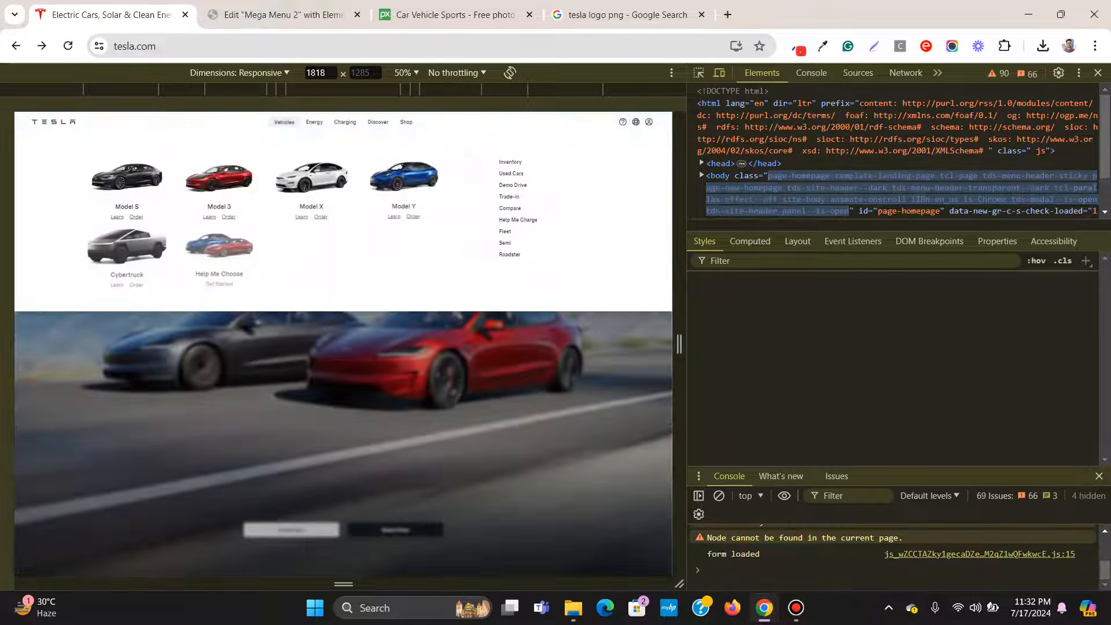
{"action": "left_click", "coordinate": [698, 73]}
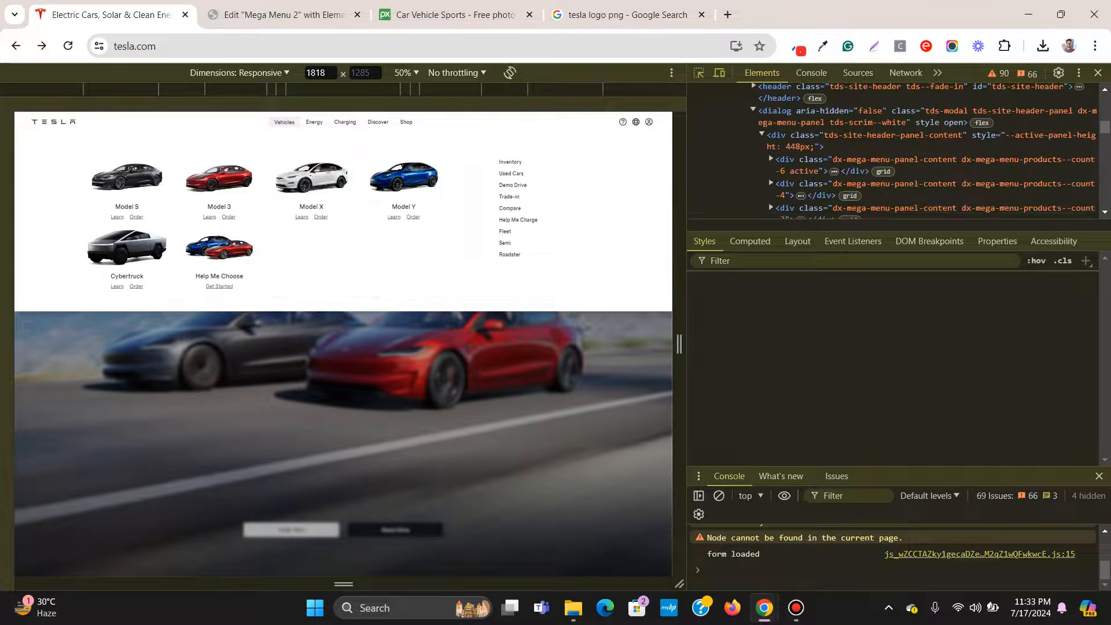
{"action": "left_click", "coordinate": [1097, 73]}
Step: Set the typography of the heading below the Model S image to the PT Sans family at 18 px
{"action": "left_click", "coordinate": [296, 15]}
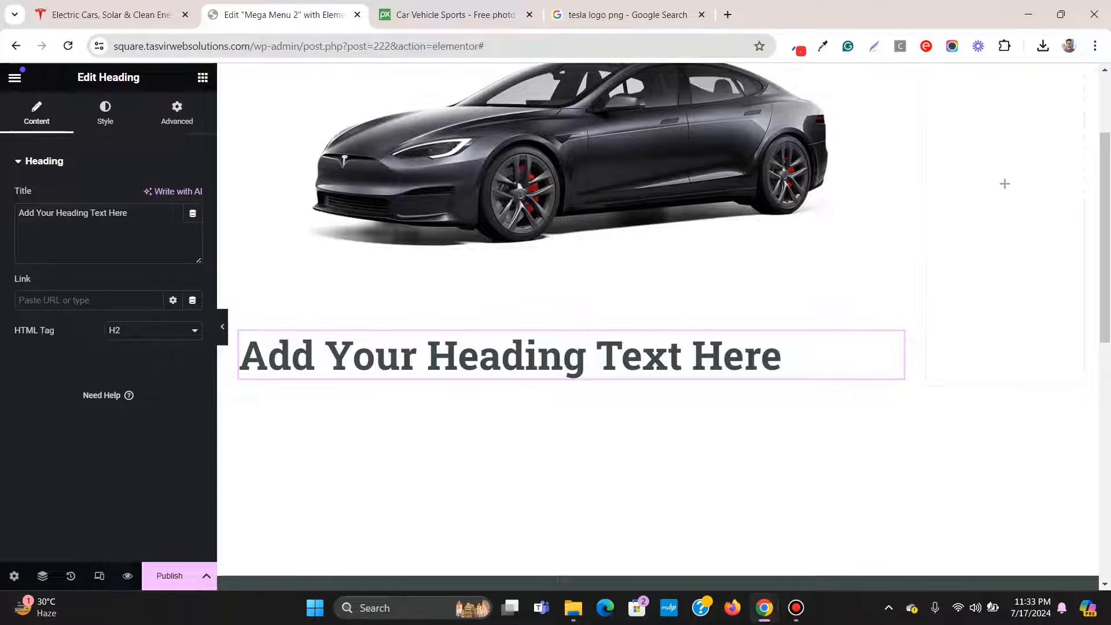
{"action": "left_click", "coordinate": [104, 113]}
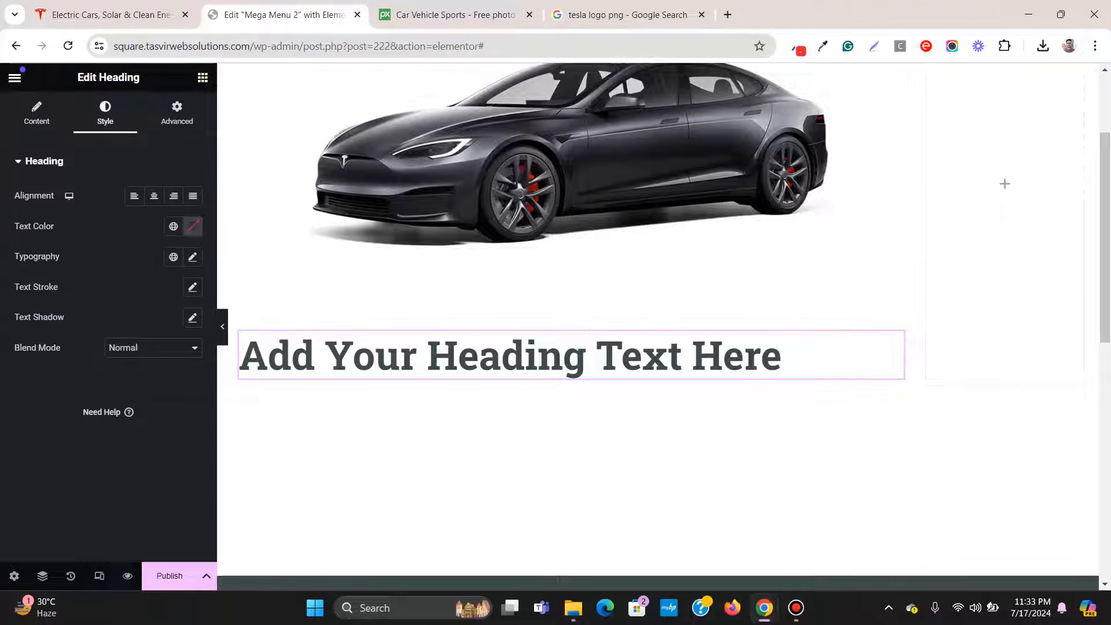
{"action": "left_click", "coordinate": [193, 256]}
{"action": "left_click", "coordinate": [148, 324]}
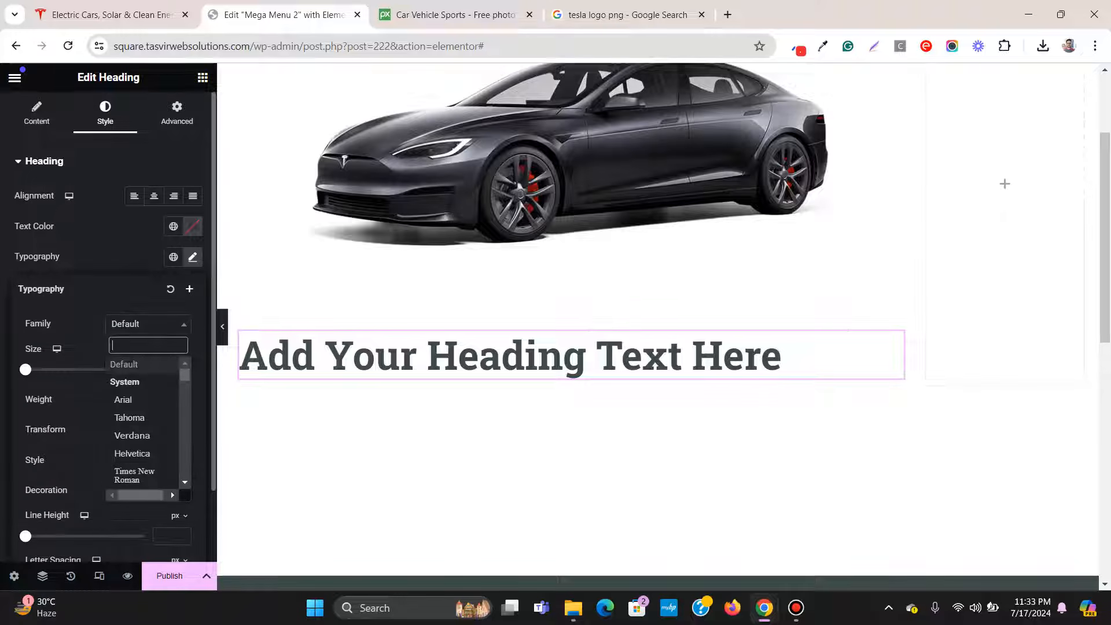
{"action": "type", "text": "pt san"}
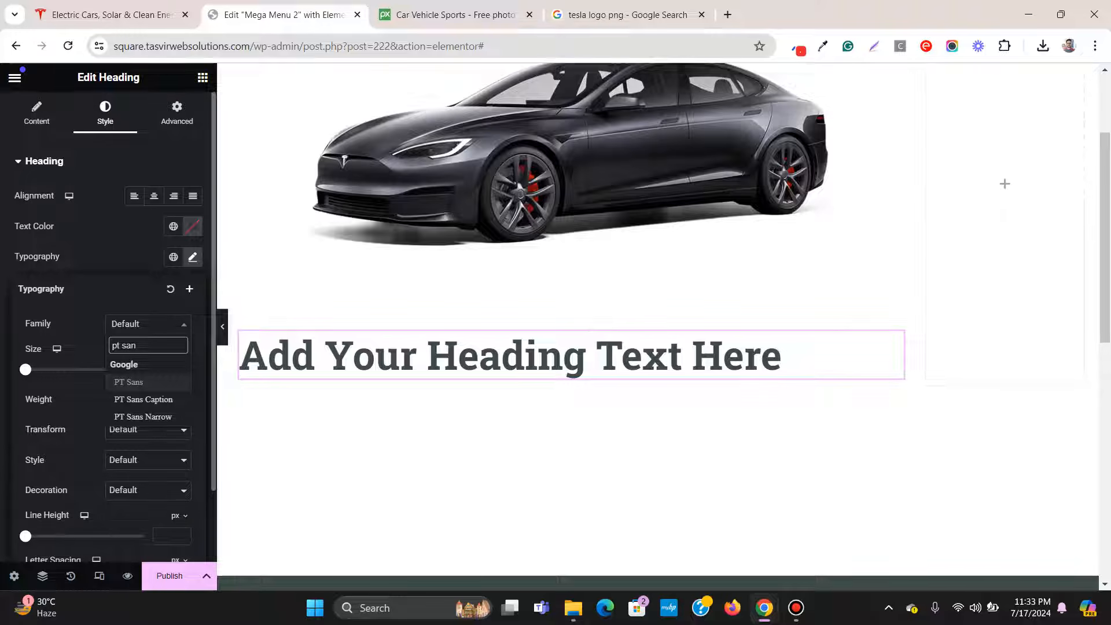
{"action": "key", "text": "Return"}
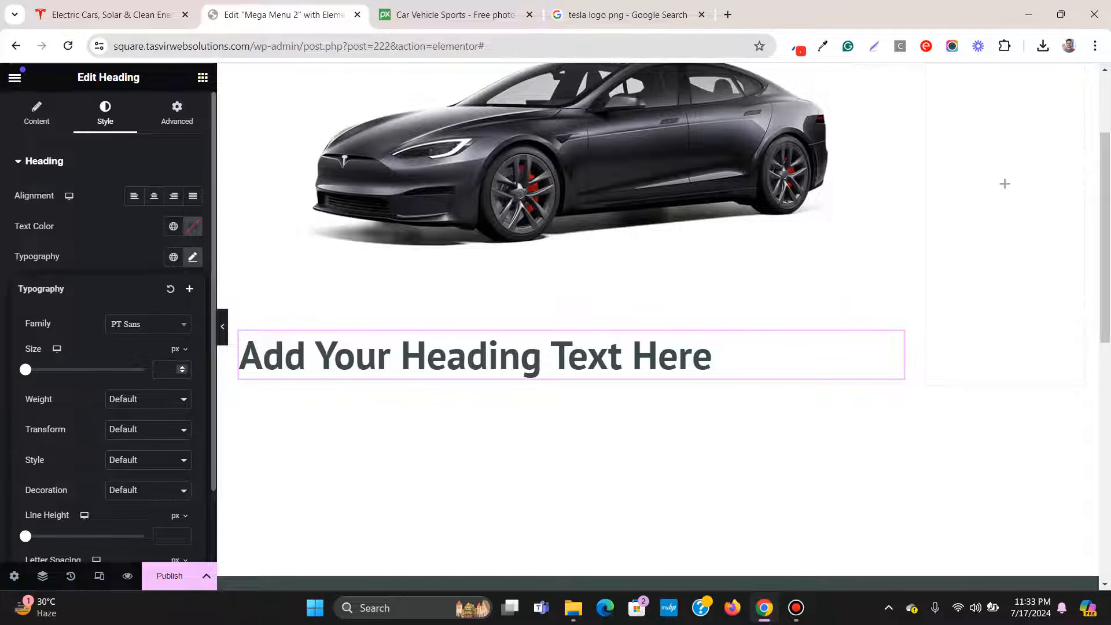
{"action": "type", "text": "25"}
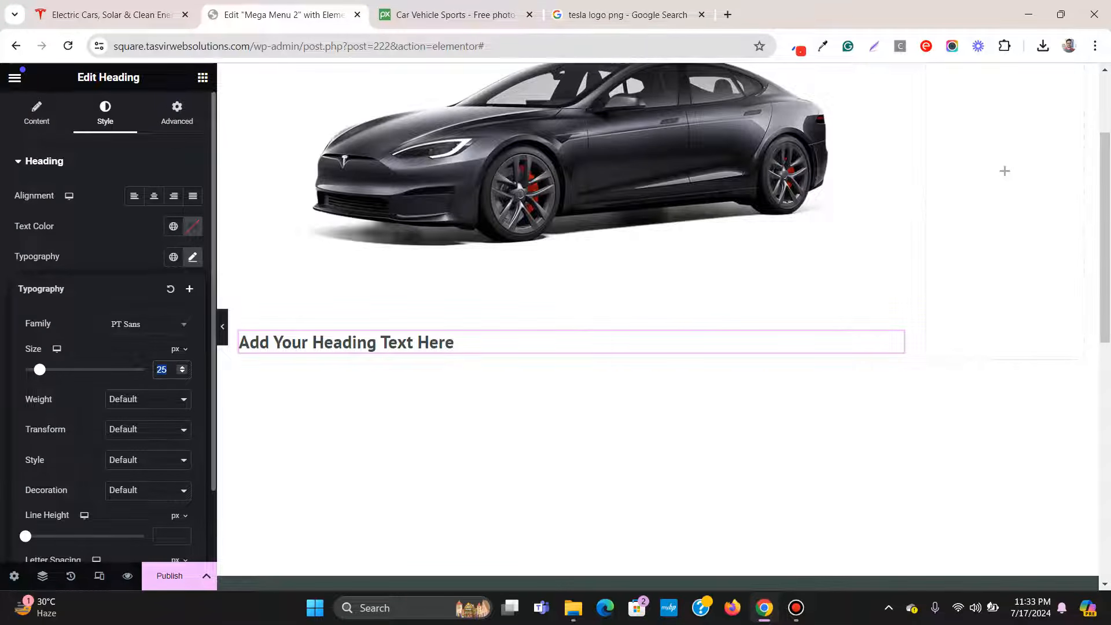
{"action": "type", "text": "18"}
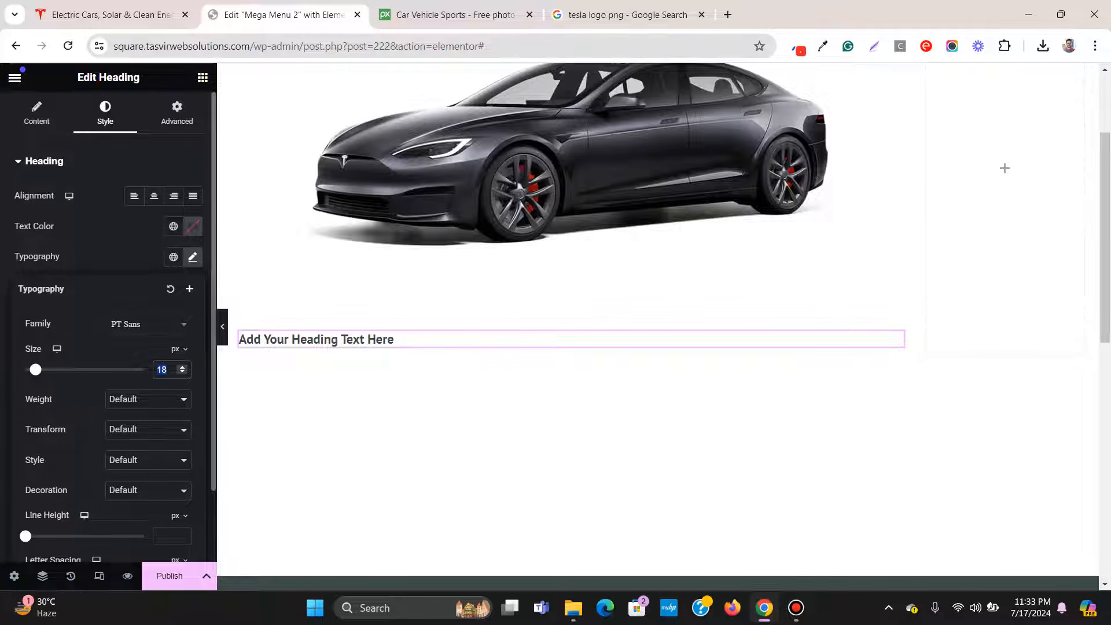
Step: Try a 20 px font size on the heading below the Model S image and compare it with Tesla's homepage
{"action": "type", "text": "20"}
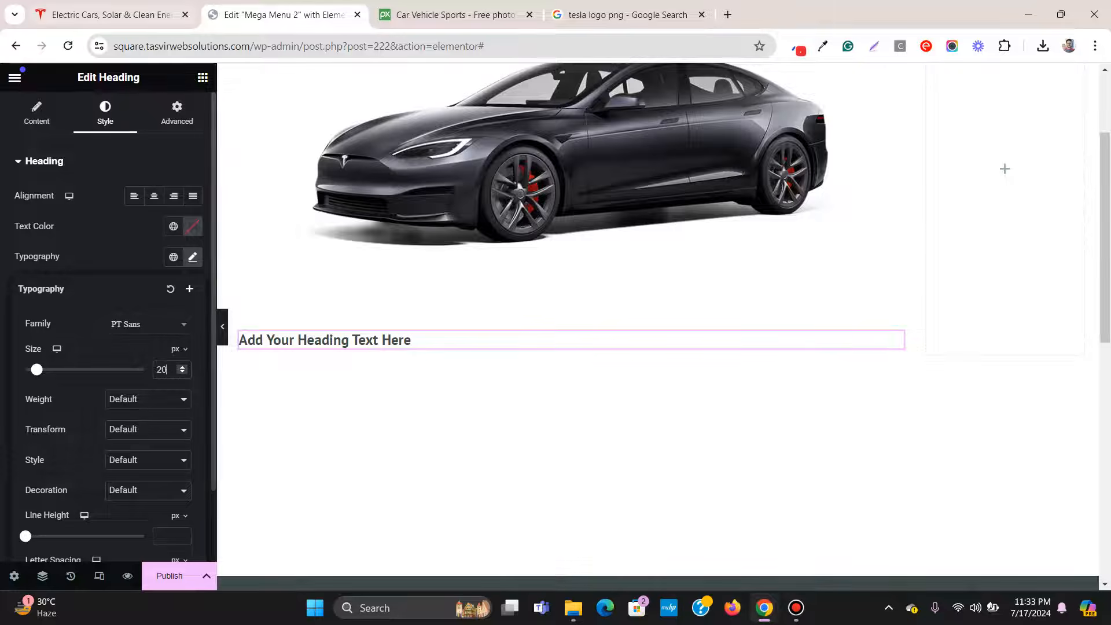
{"action": "left_click", "coordinate": [112, 15]}
{"action": "left_click", "coordinate": [283, 15]}
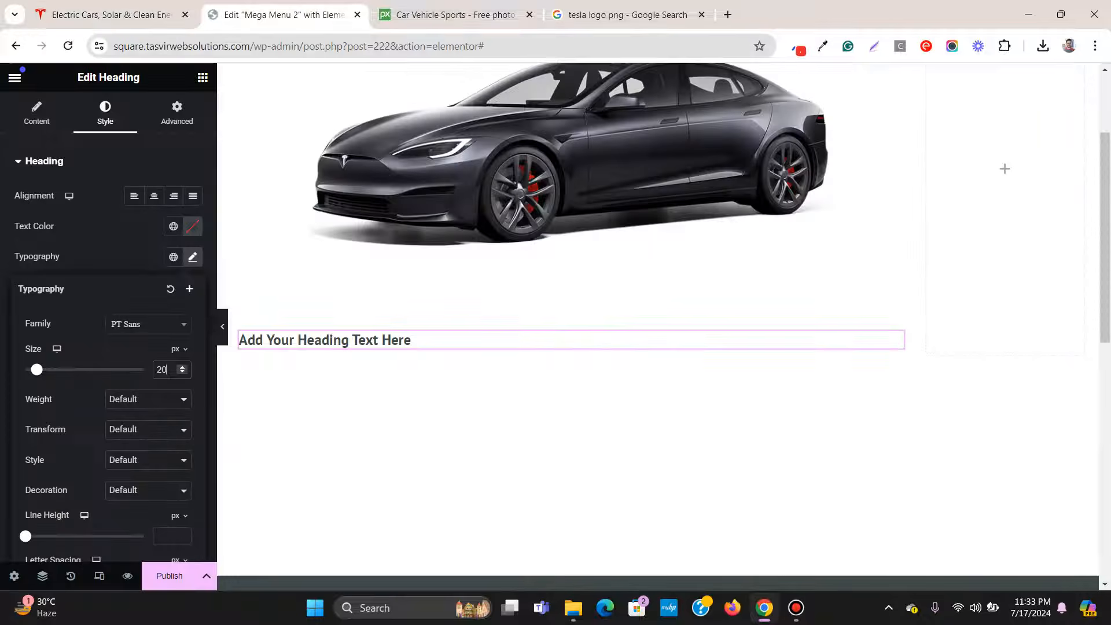
Step: Inspect the Vehicles dropdown on Tesla's homepage with the browser's developer tools
{"action": "left_click", "coordinate": [112, 16]}
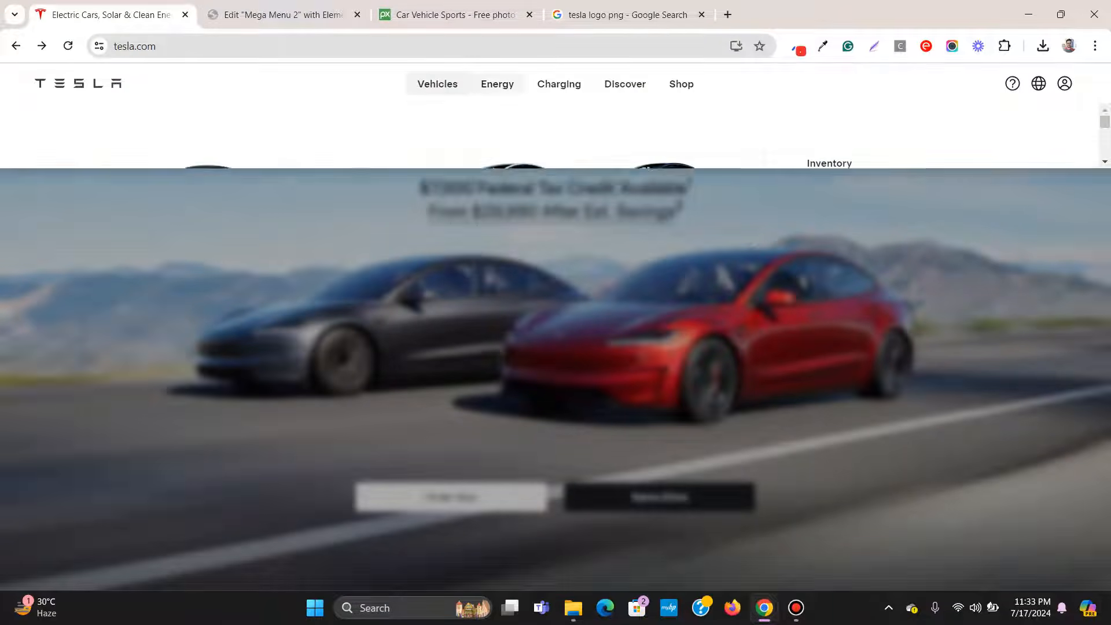
{"action": "right_click", "coordinate": [194, 231]}
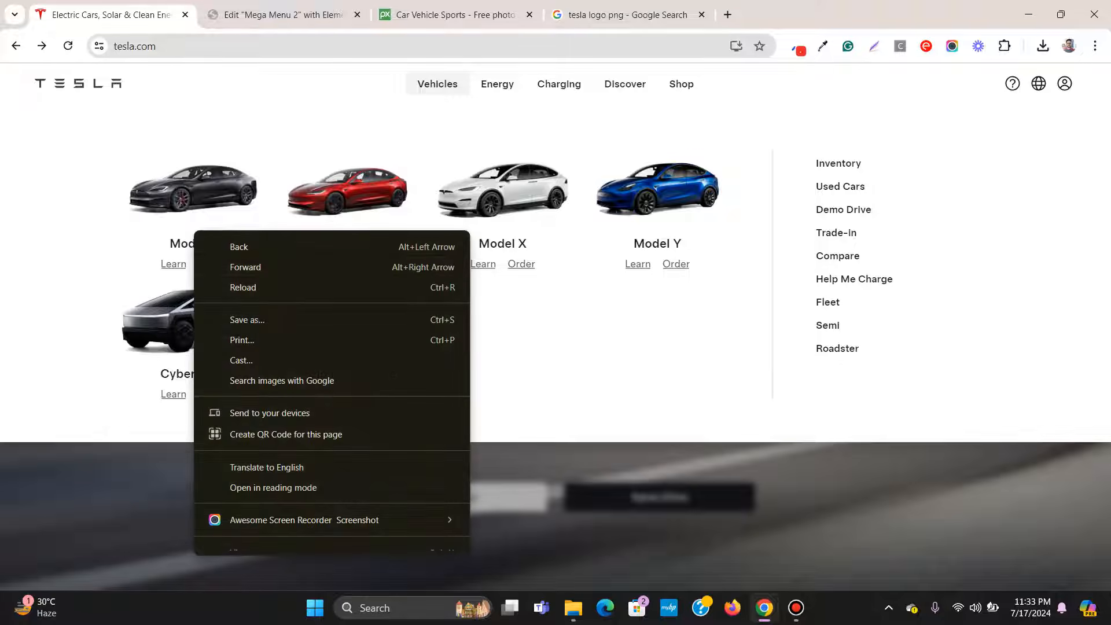
{"action": "left_click", "coordinate": [245, 539]}
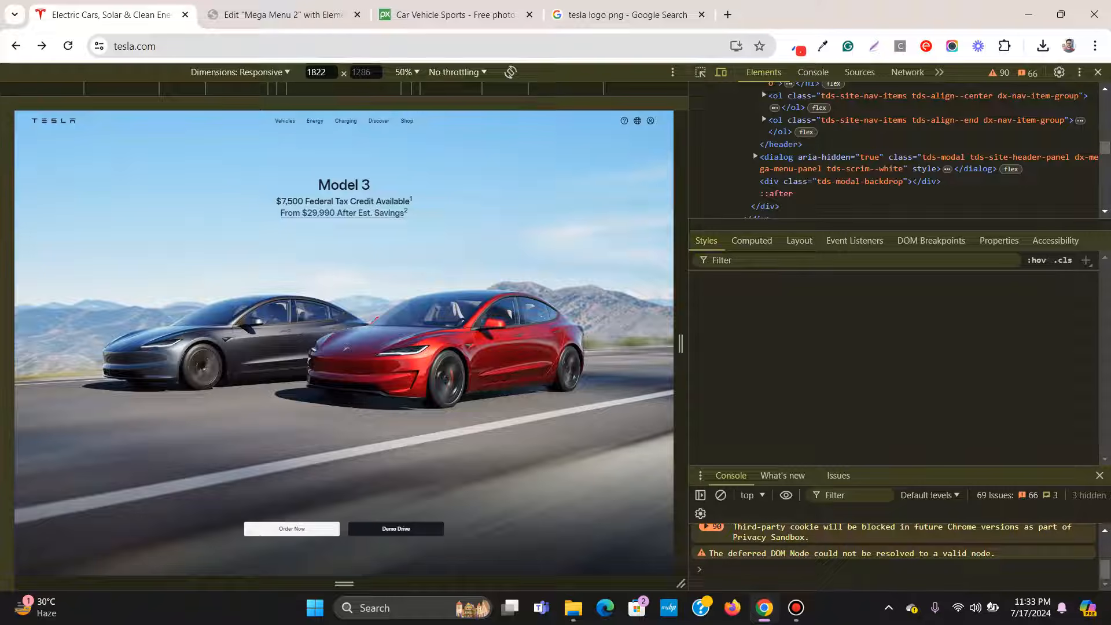
{"action": "mouse_move", "coordinate": [285, 121]}
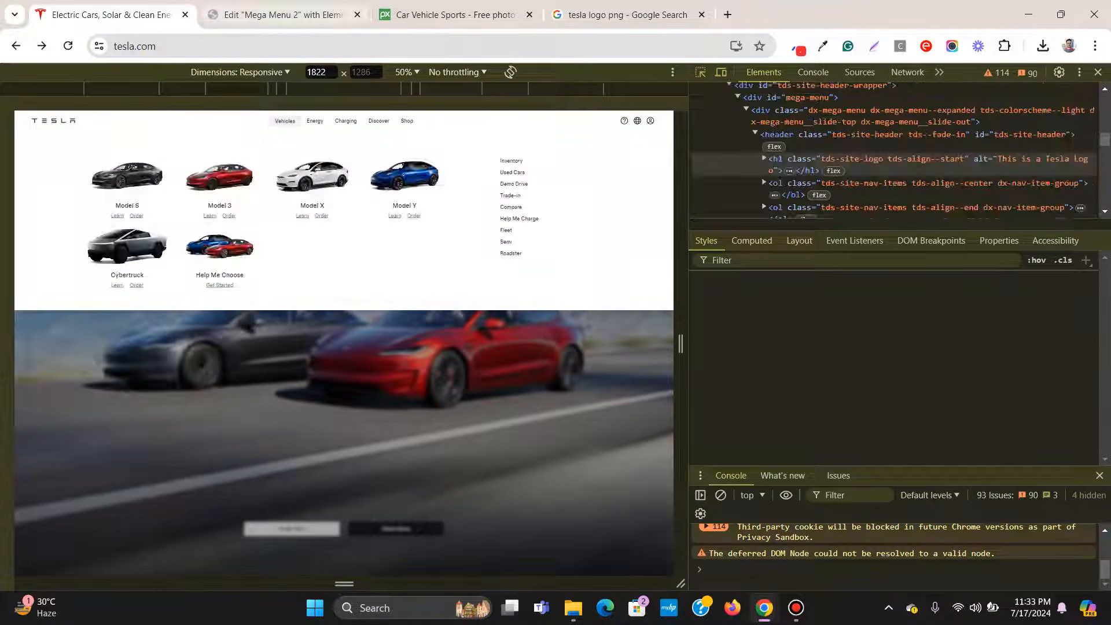
Step: Set the font size of the heading below the Model S image to 17 px and close its typography settings
{"action": "left_click", "coordinate": [282, 15]}
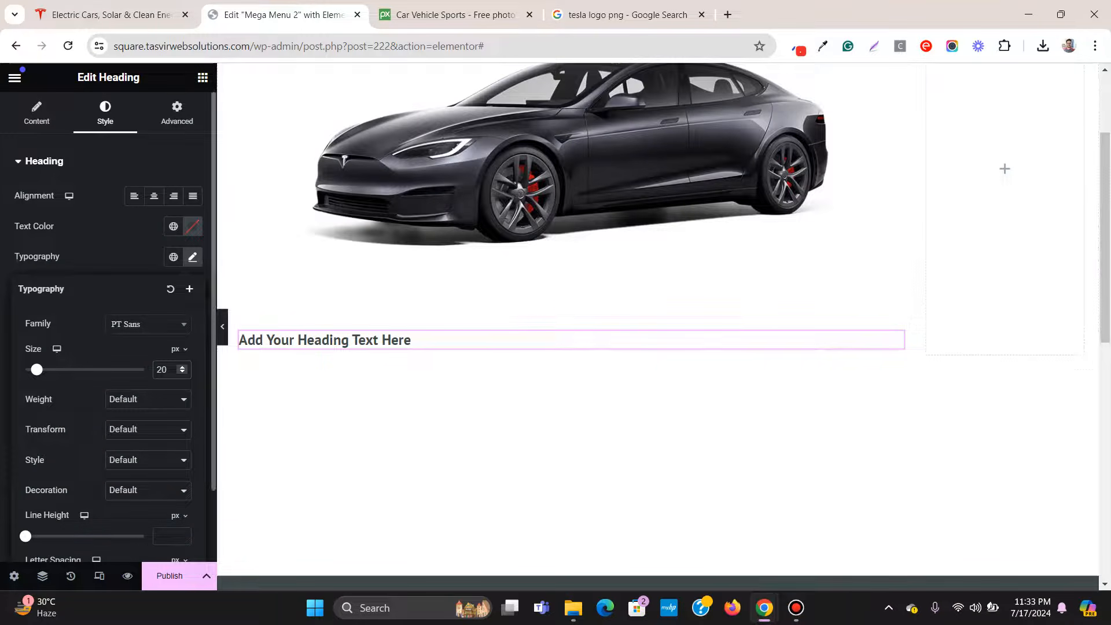
{"action": "key", "text": "Down"}
{"action": "key", "text": "Down"}
{"action": "key", "text": "Down"}
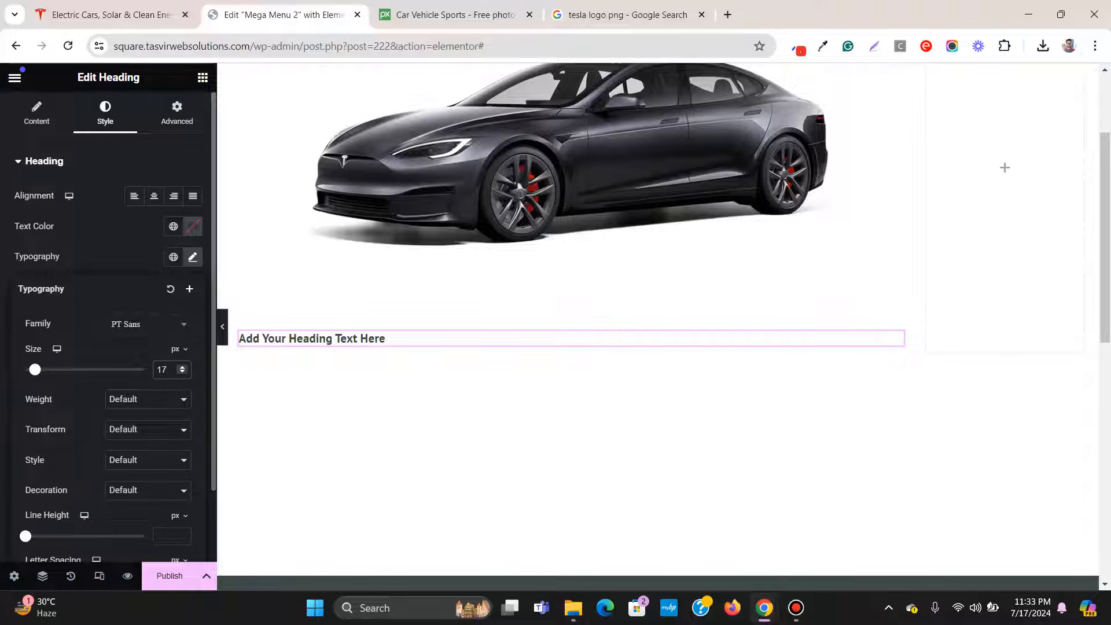
{"action": "left_click", "coordinate": [192, 256]}
Step: Examine the markup of Tesla's Vehicles dropdown once more and close the developer tools
{"action": "left_click", "coordinate": [81, 15]}
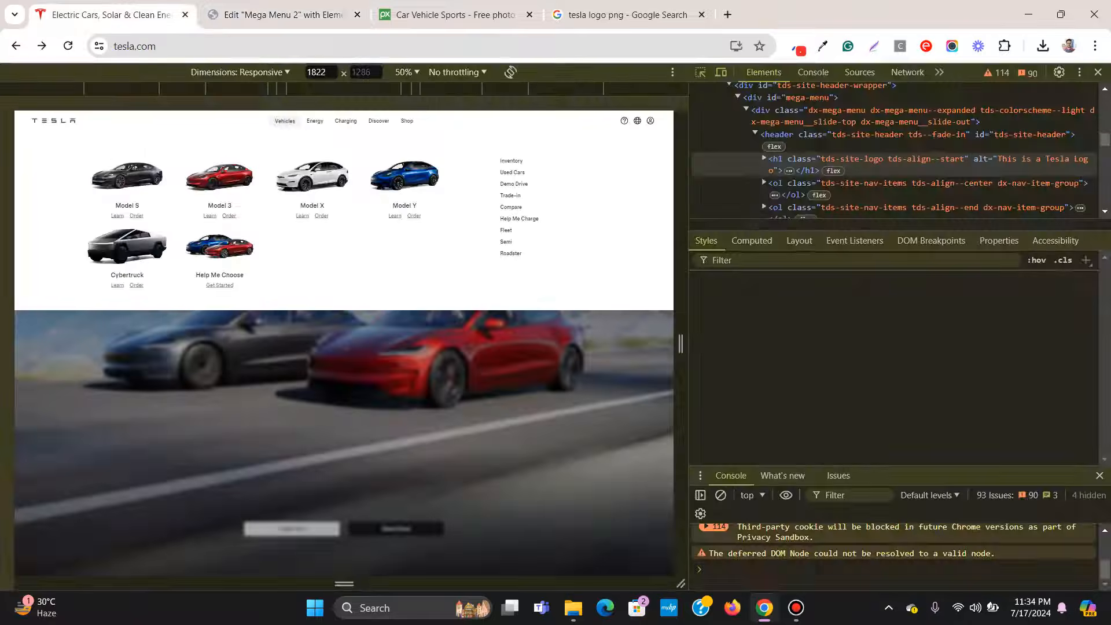
{"action": "scroll", "coordinate": [893, 164], "scroll_direction": "down", "scroll_amount": 2}
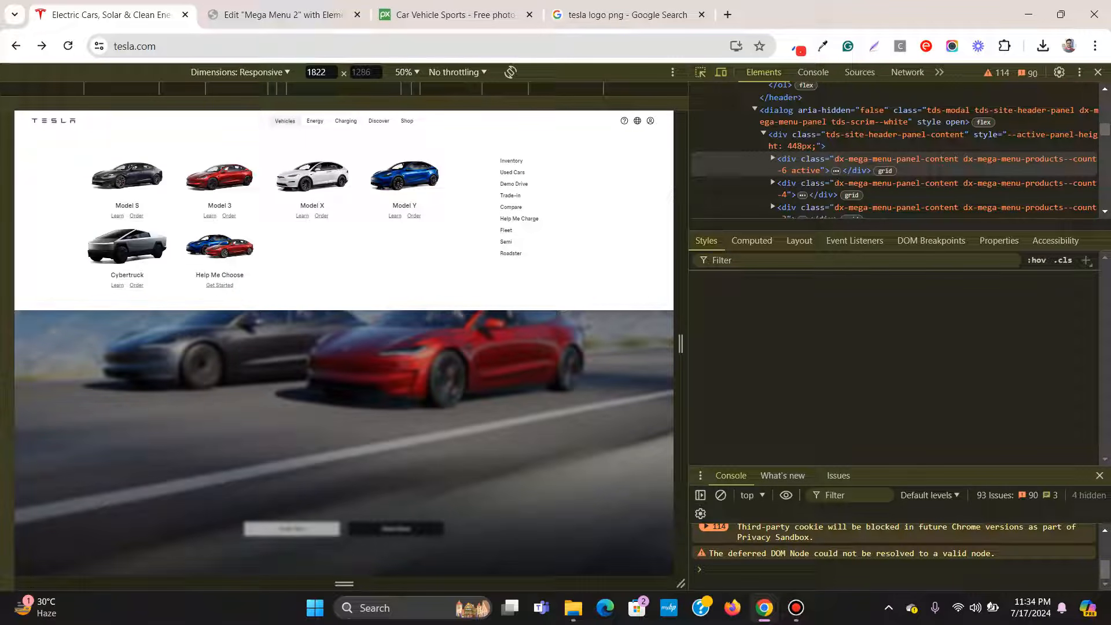
{"action": "left_click", "coordinate": [1097, 72]}
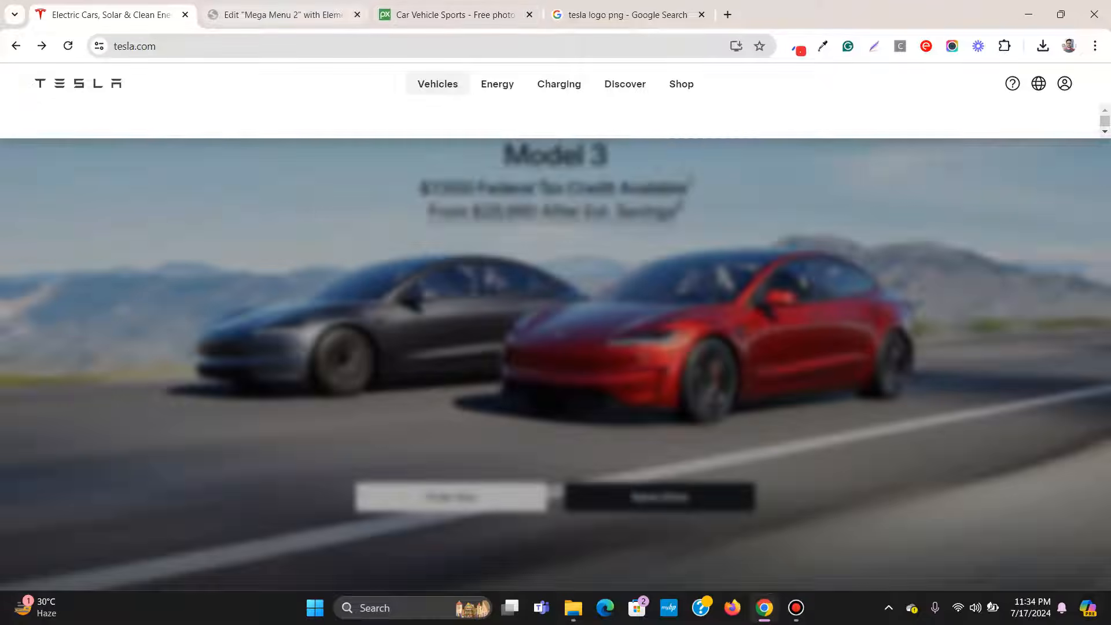
Step: Change the title of the heading below the car image in the Elementor editor to "Model S"
{"action": "left_click", "coordinate": [283, 15]}
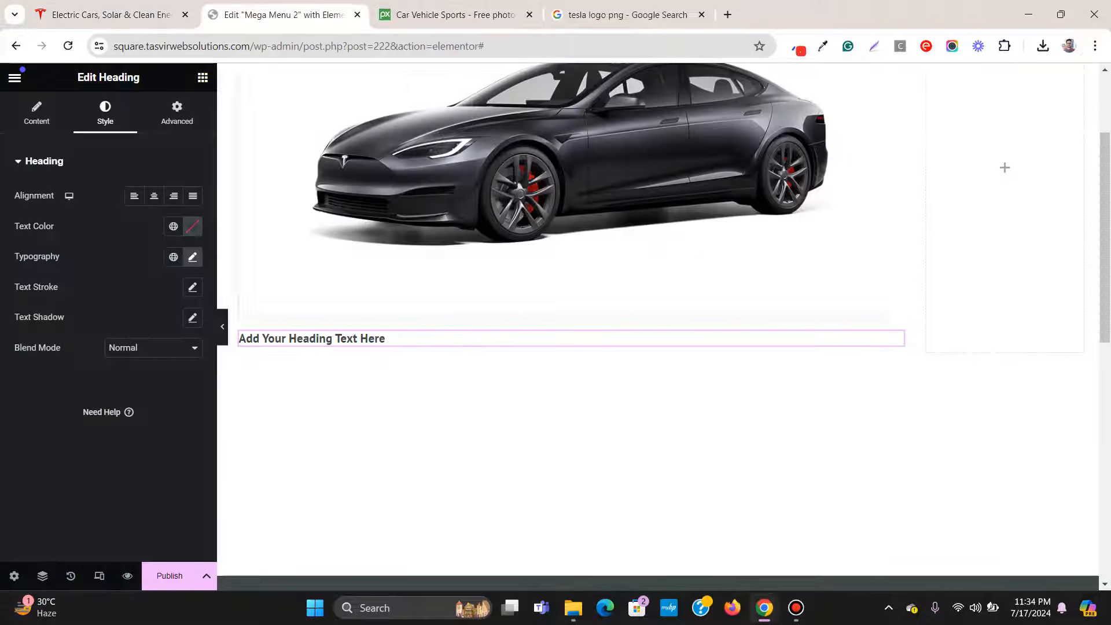
{"action": "left_click", "coordinate": [36, 112]}
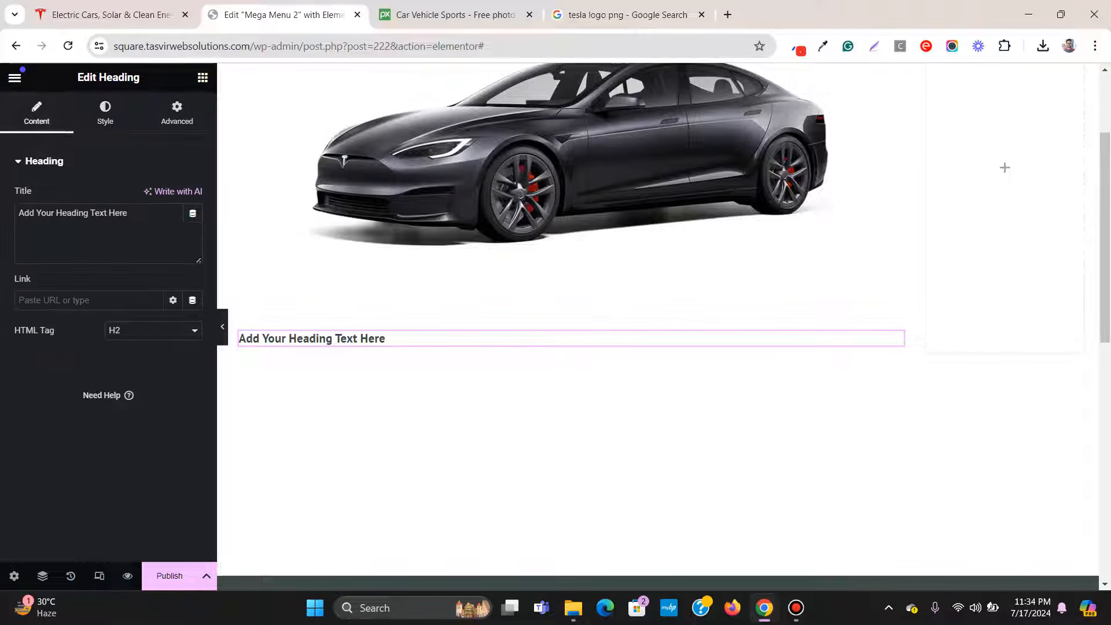
{"action": "left_click_drag", "start_coordinate": [128, 213], "coordinate": [17, 213]}
{"action": "type", "text": "Model S"}
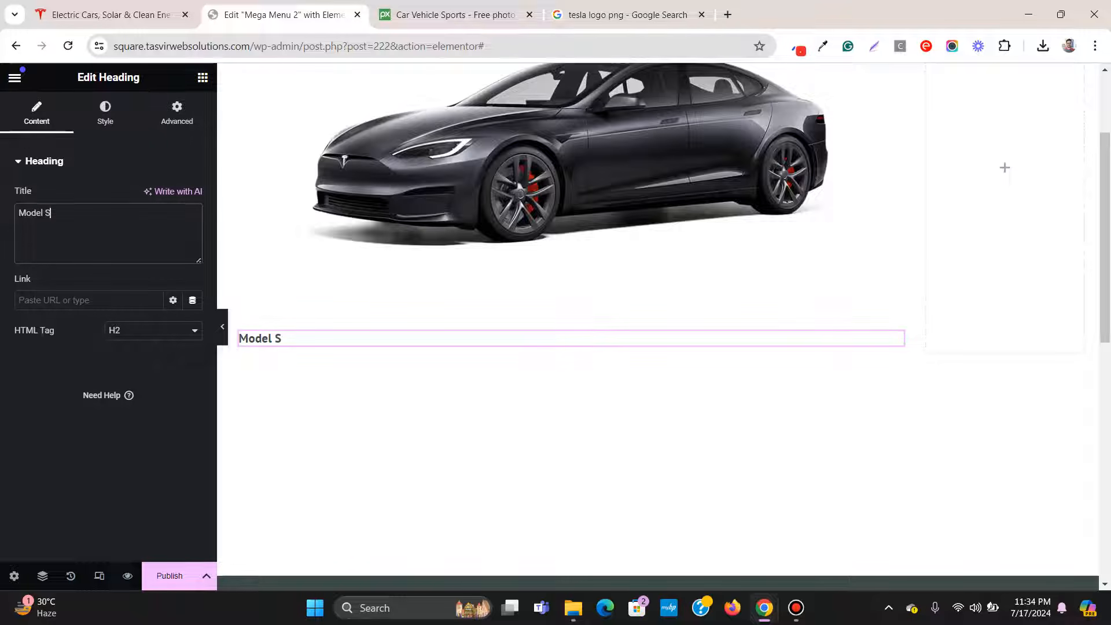
Step: Check the links under Tesla's Model S title and add an Icon List widget below the Model S heading
{"action": "left_click", "coordinate": [116, 14]}
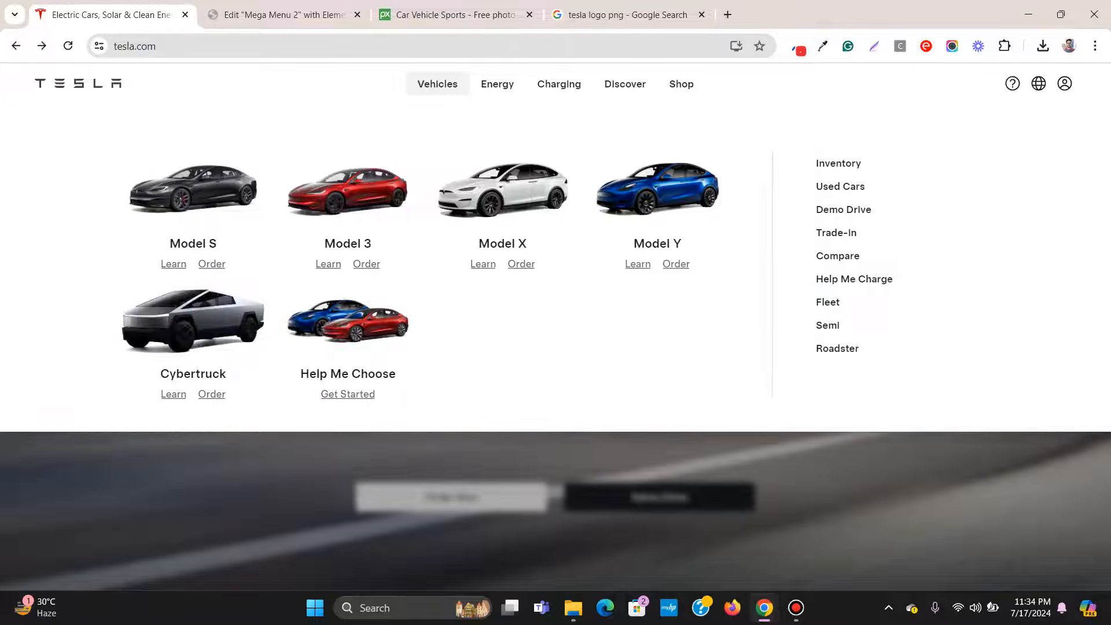
{"action": "key", "text": "ctrl+Tab"}
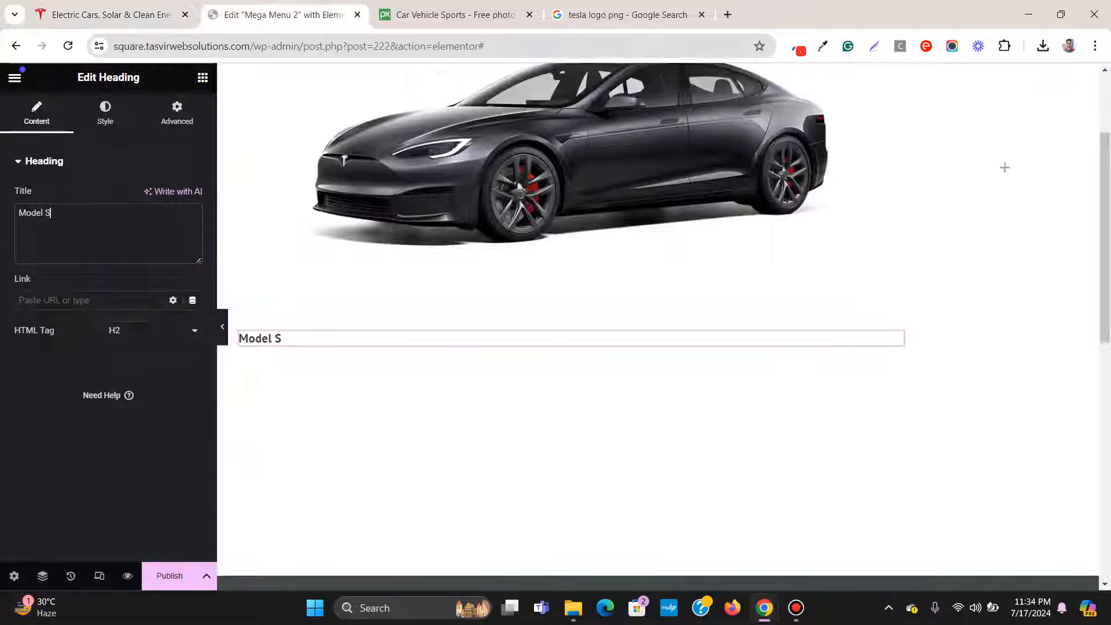
{"action": "left_click", "coordinate": [203, 77]}
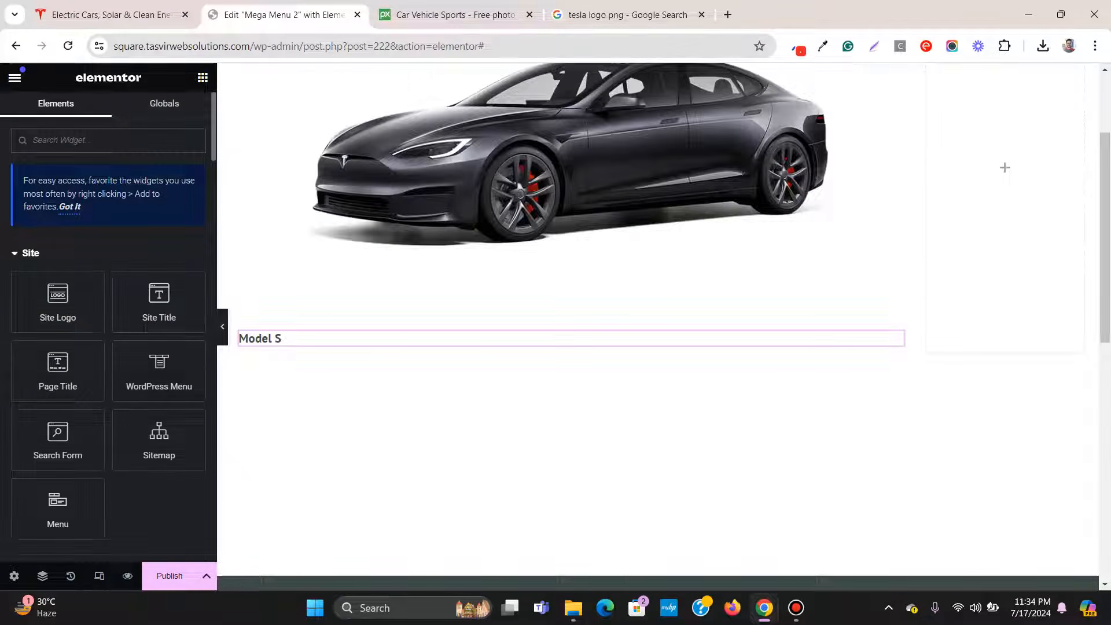
{"action": "type", "text": "list"}
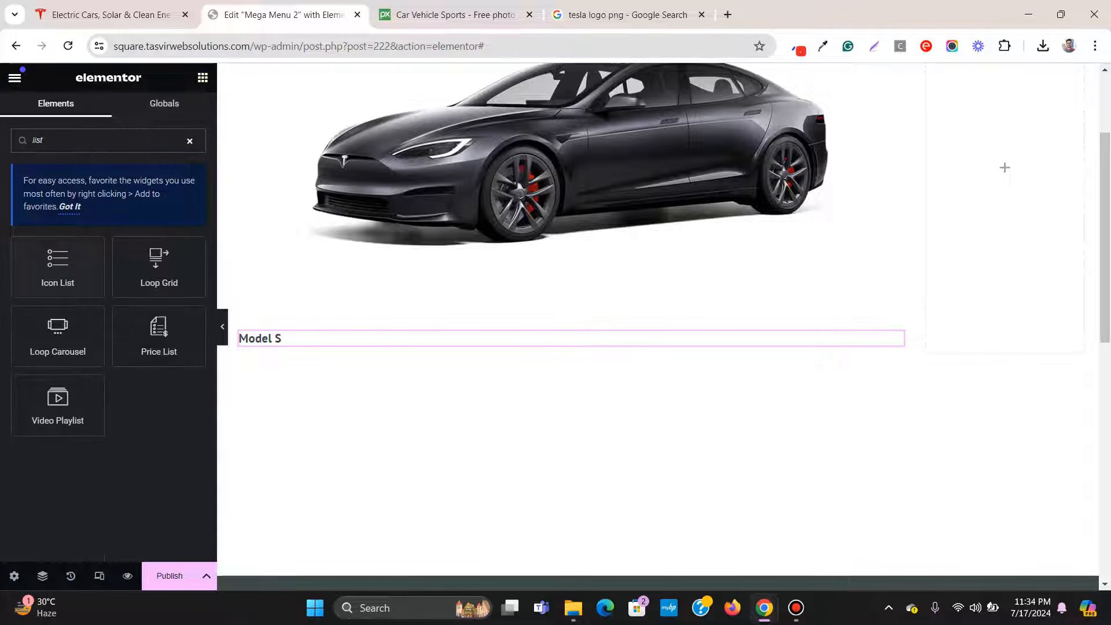
{"action": "left_click_drag", "start_coordinate": [57, 264], "coordinate": [401, 350]}
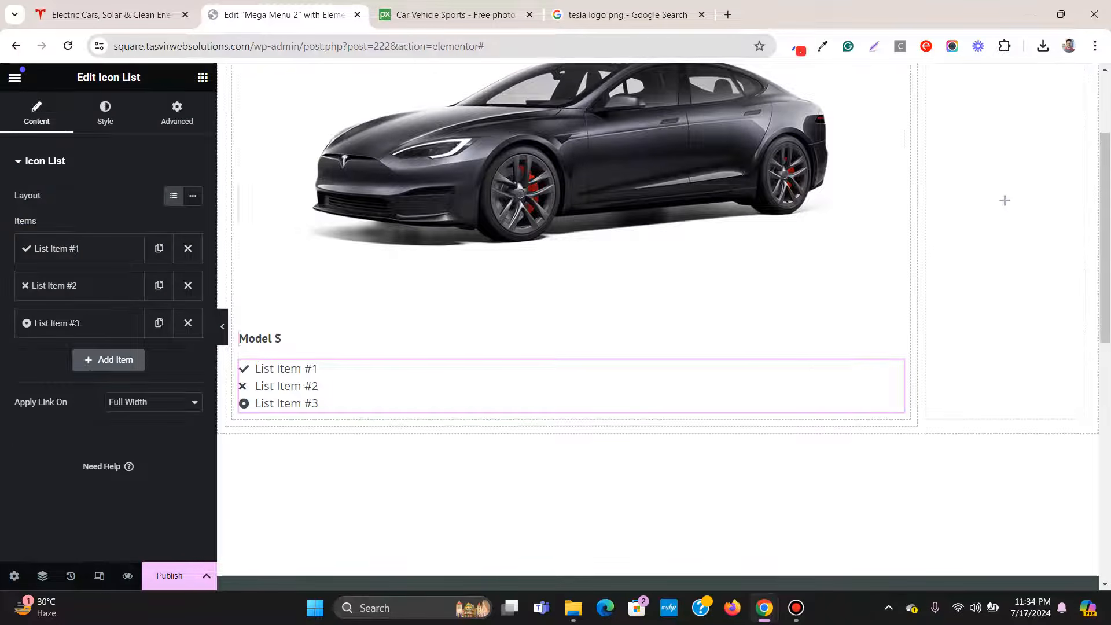
Step: Delete the second and third items of the icon list and duplicate the remaining one
{"action": "left_click", "coordinate": [187, 323]}
{"action": "left_click", "coordinate": [187, 286]}
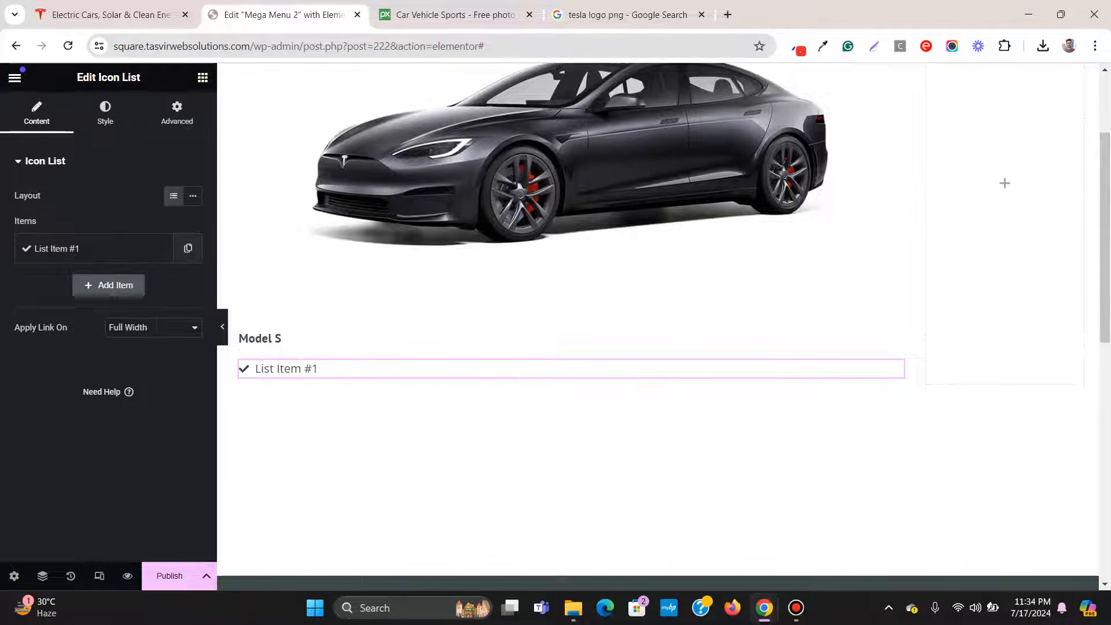
{"action": "left_click", "coordinate": [188, 249]}
Step: Set the text of the two icon list items to "Learn" and "Order"
{"action": "left_click", "coordinate": [81, 248]}
{"action": "key", "text": "ctrl+a"}
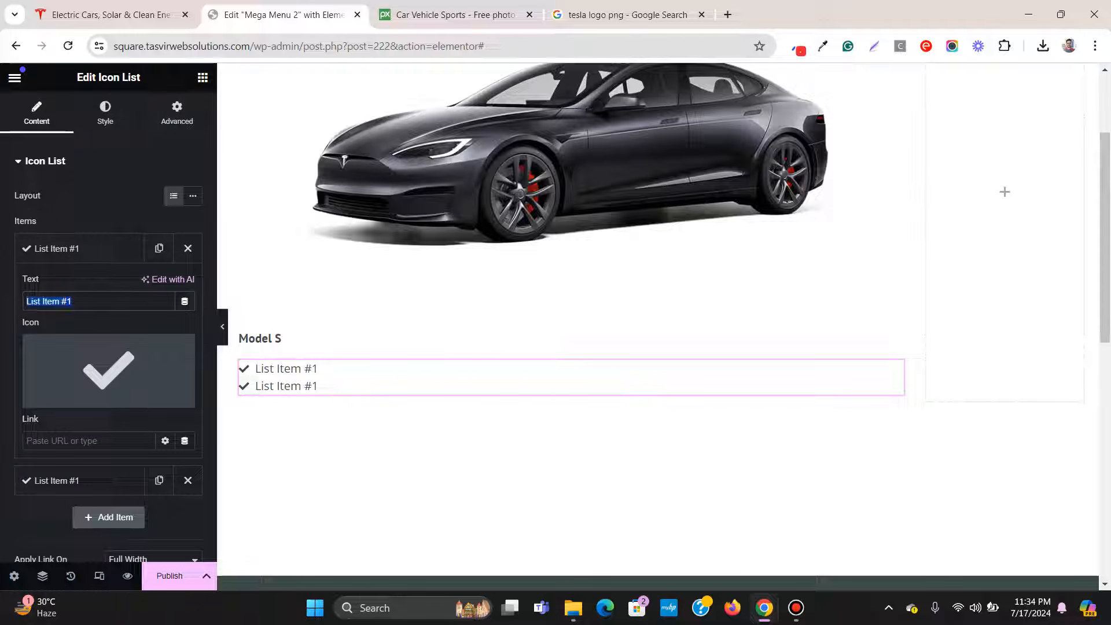
{"action": "type", "text": "Learn"}
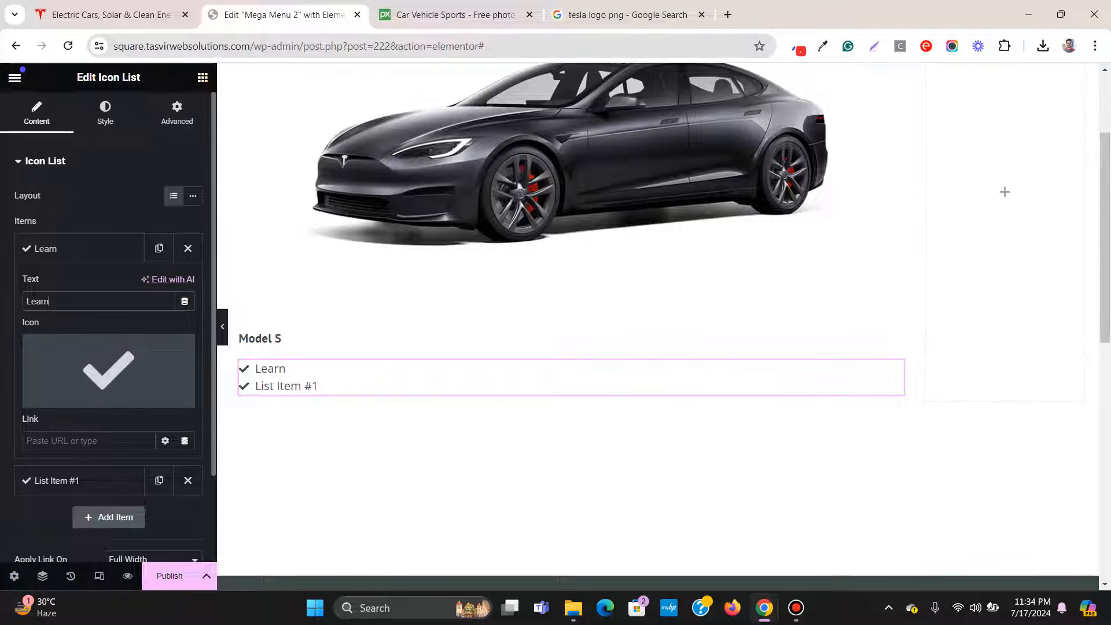
{"action": "left_click", "coordinate": [81, 248]}
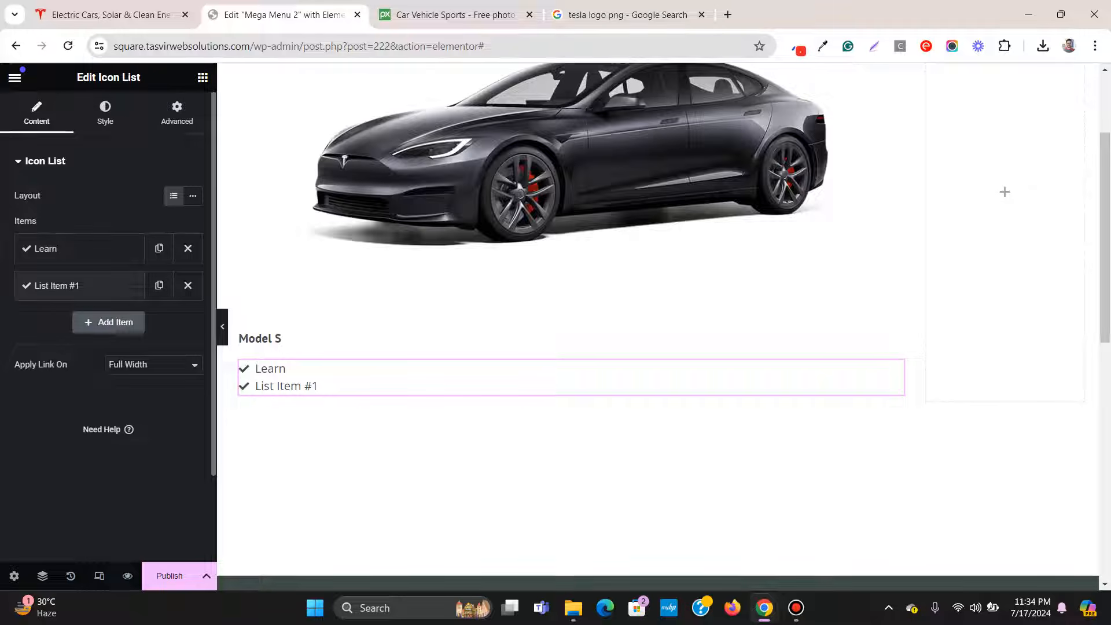
{"action": "left_click", "coordinate": [81, 285]}
{"action": "key", "text": "ctrl+a"}
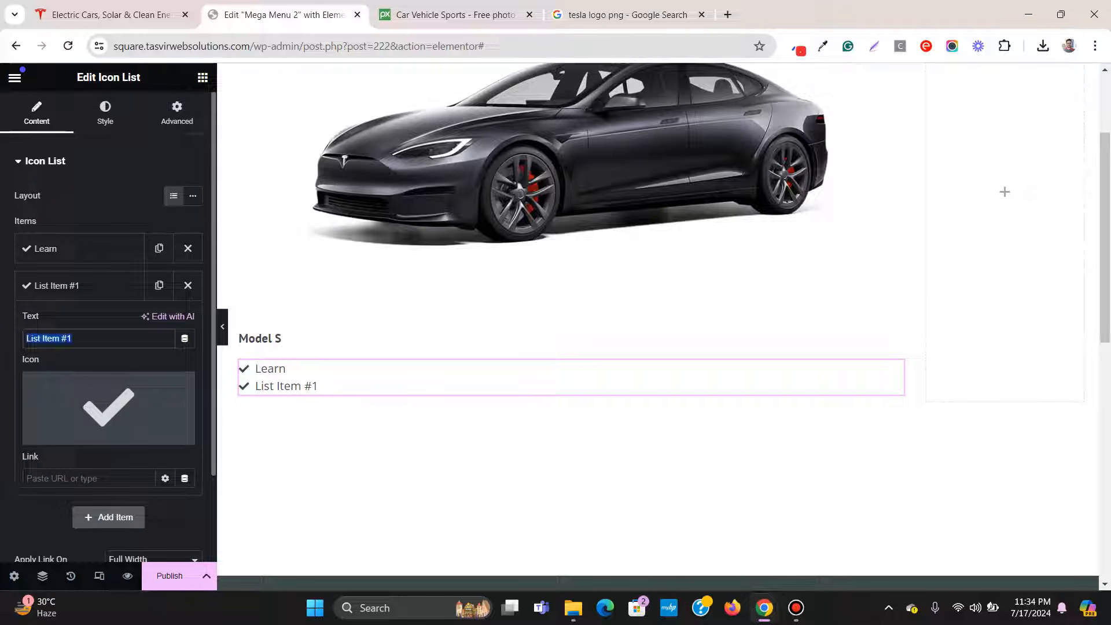
{"action": "type", "text": "Order"}
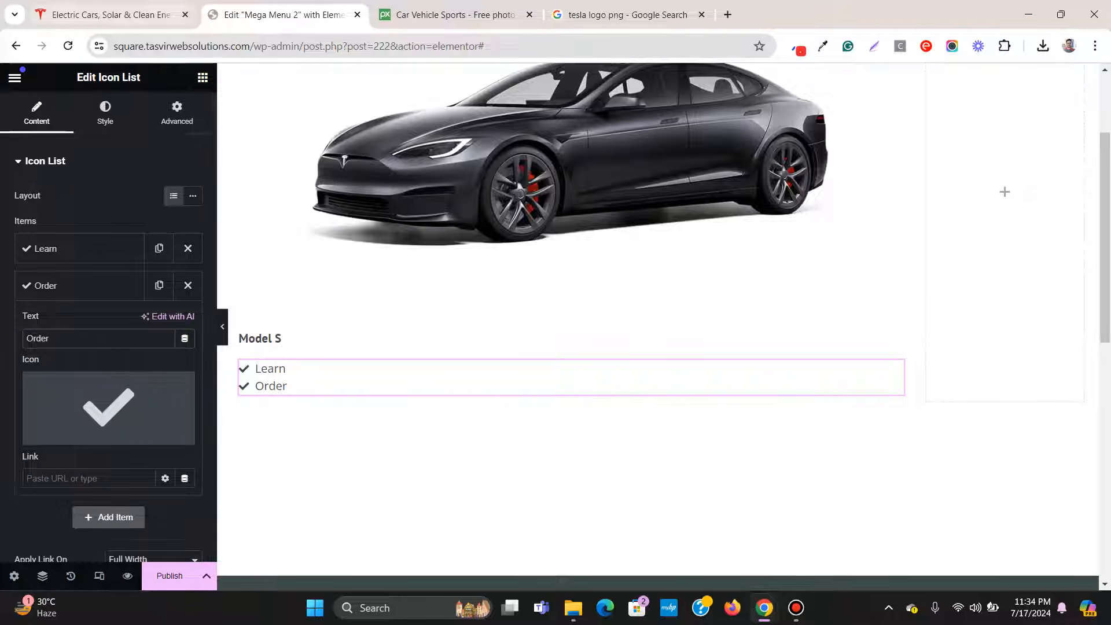
Step: Compare with Tesla's link row, remove the check icons from the Learn and Order items, and set the list layout to Inline
{"action": "left_click", "coordinate": [133, 16]}
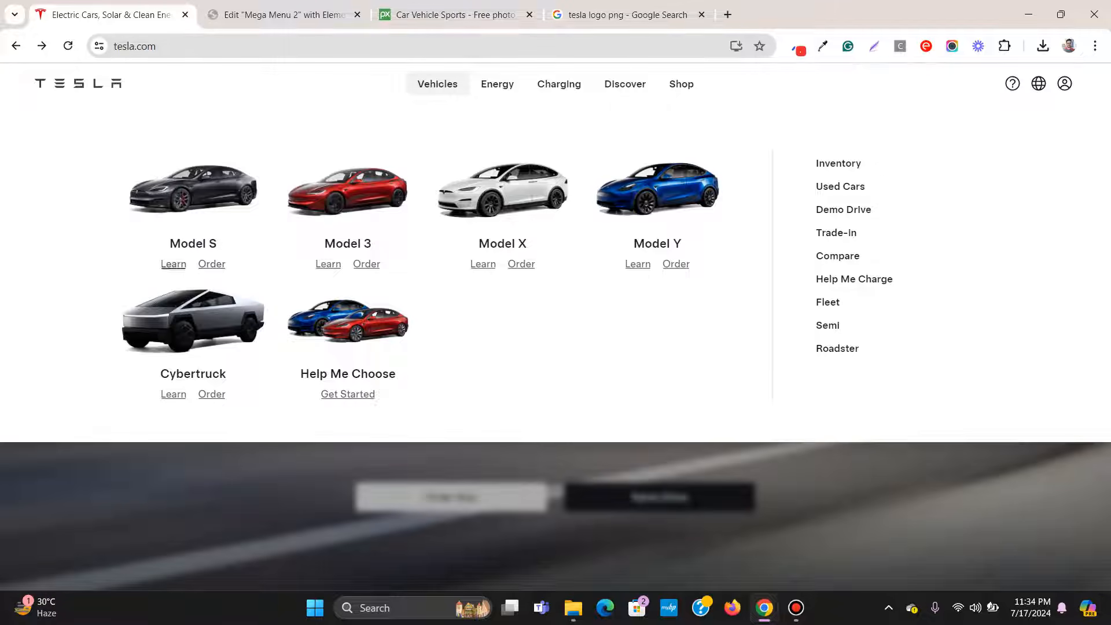
{"action": "left_click", "coordinate": [283, 15]}
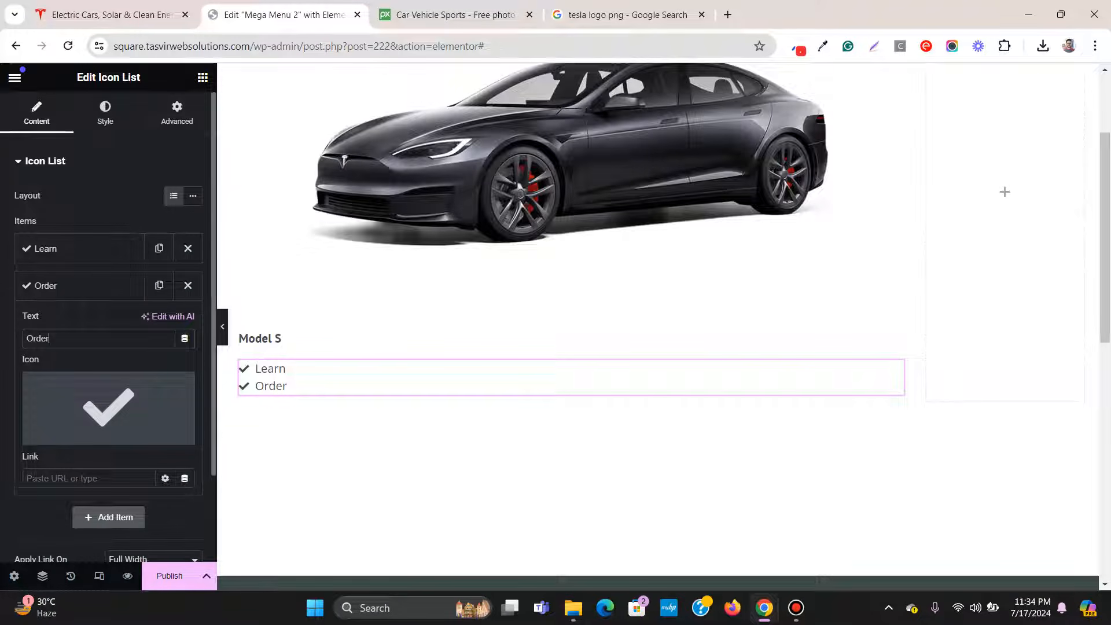
{"action": "left_click", "coordinate": [87, 249]}
{"action": "mouse_move", "coordinate": [127, 363]}
{"action": "left_click", "coordinate": [180, 347]}
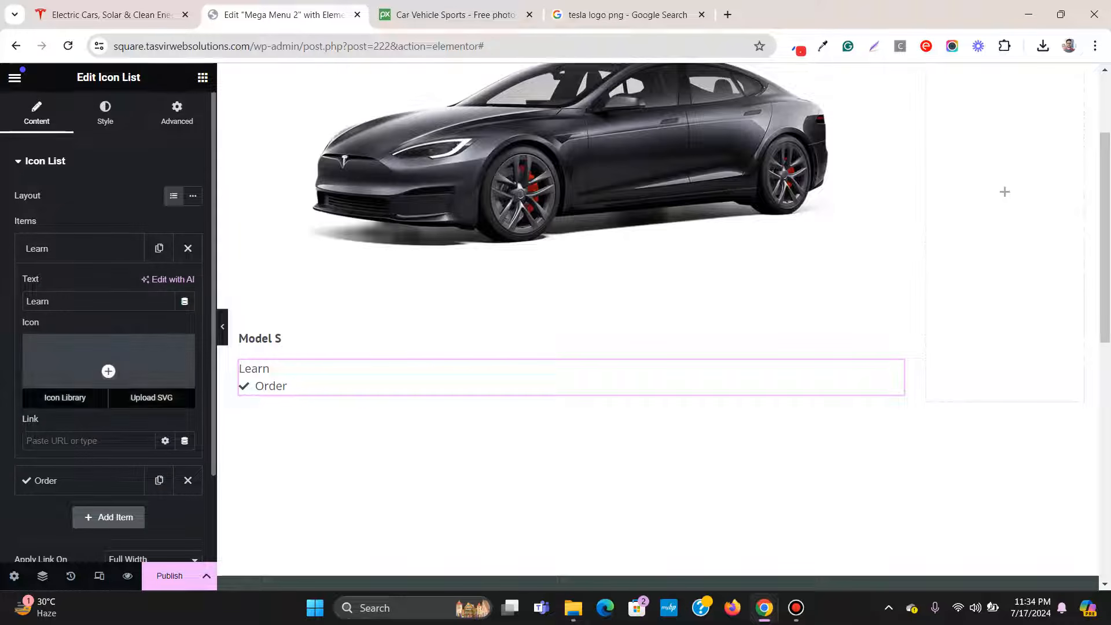
{"action": "left_click", "coordinate": [86, 248]}
{"action": "left_click", "coordinate": [87, 286]}
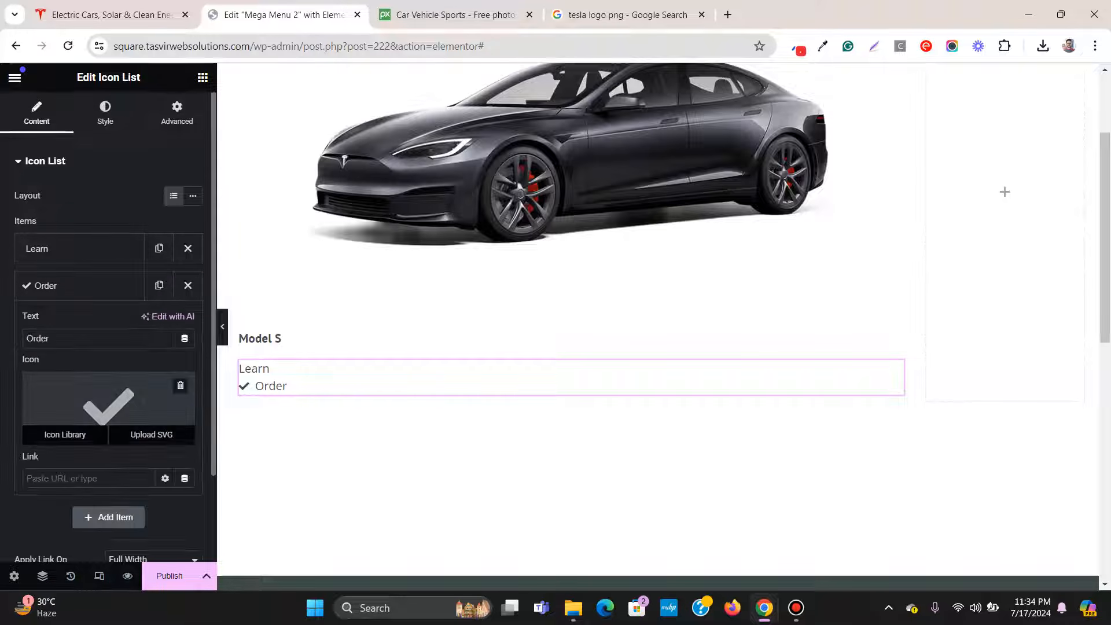
{"action": "left_click", "coordinate": [180, 384]}
{"action": "left_click", "coordinate": [86, 285]}
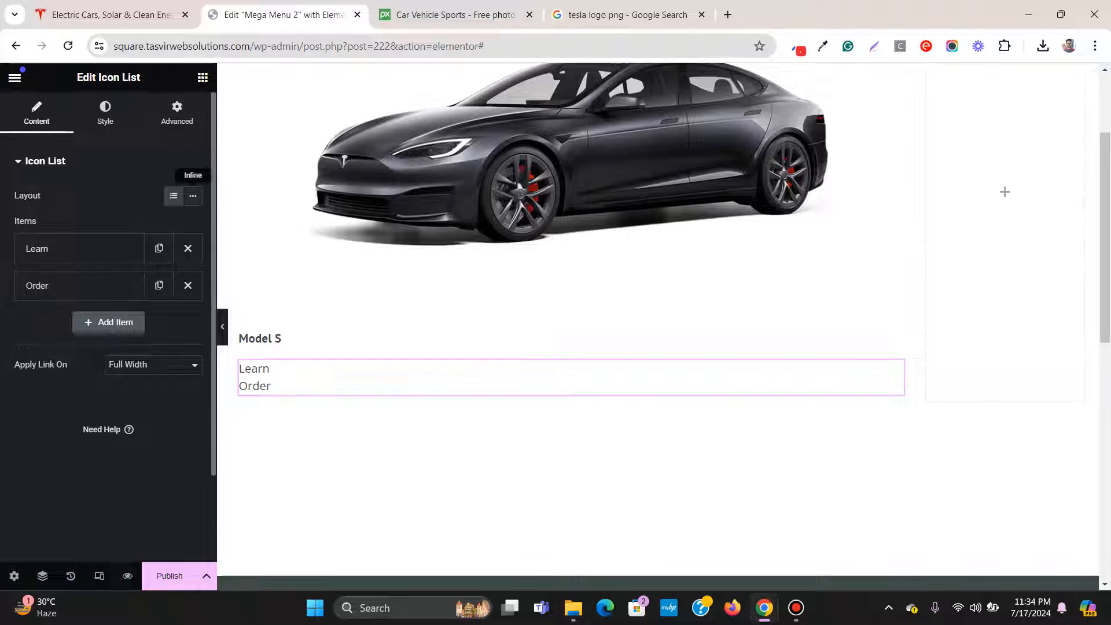
{"action": "left_click", "coordinate": [193, 195]}
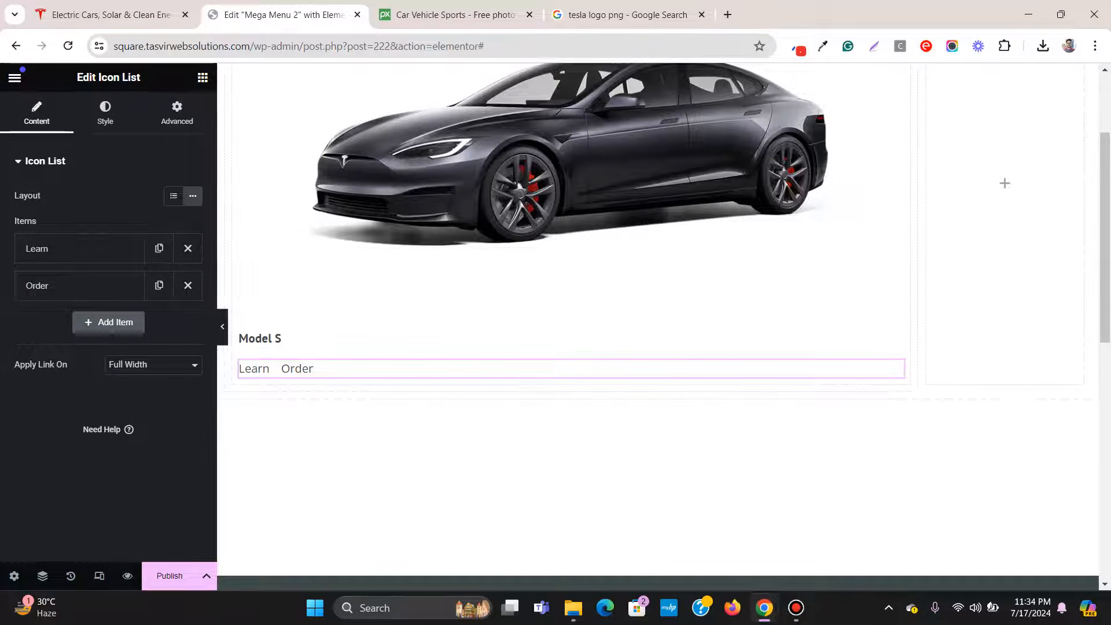
Step: Center-align the Model S heading below the car image
{"action": "left_click", "coordinate": [260, 338]}
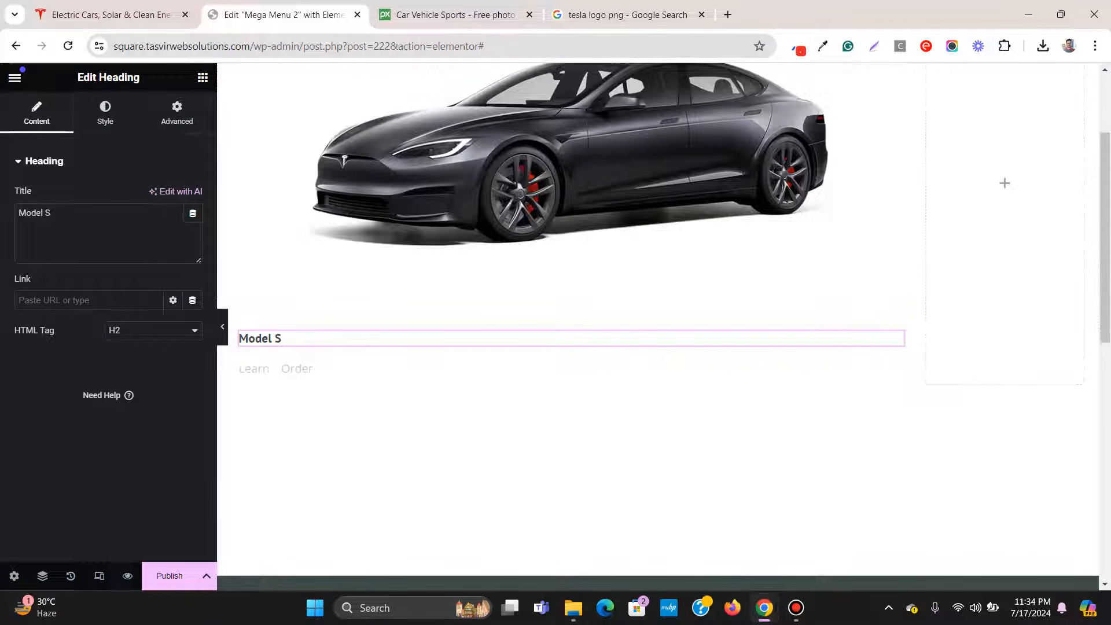
{"action": "left_click", "coordinate": [105, 113]}
{"action": "left_click", "coordinate": [154, 195]}
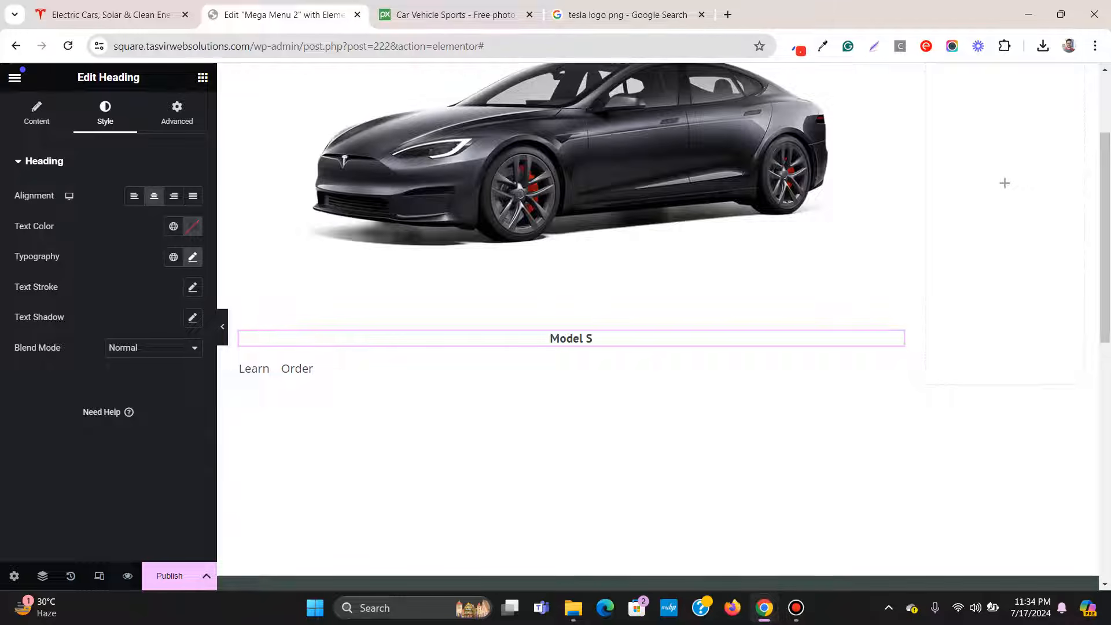
Step: Center-align the Learn and Order list below the Model S heading and set its text size to 14 px
{"action": "left_click", "coordinate": [895, 373]}
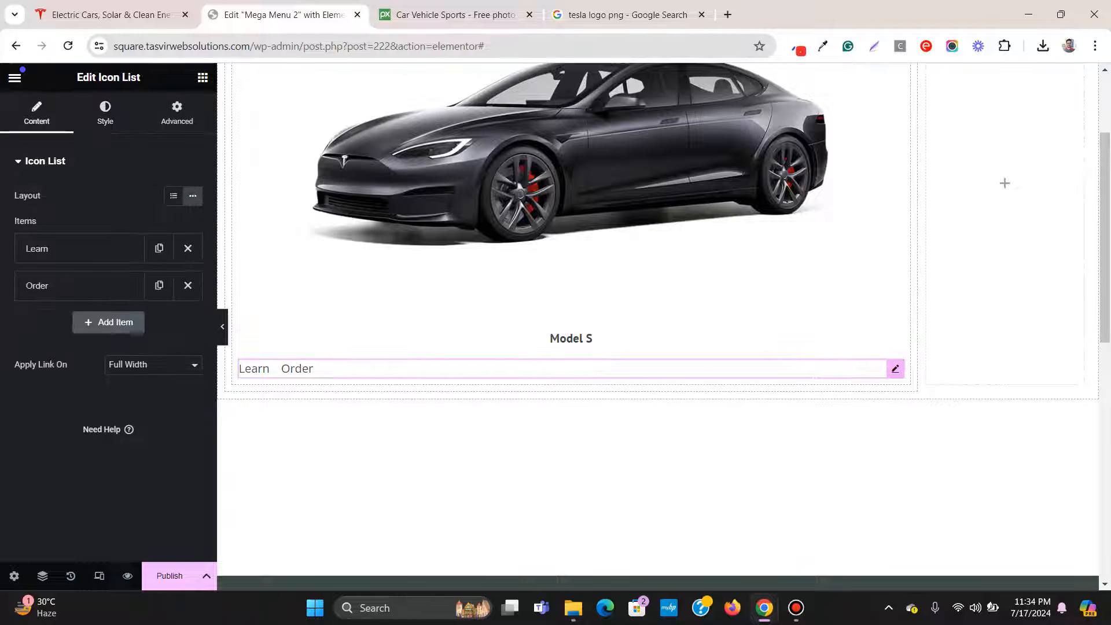
{"action": "left_click", "coordinate": [104, 113]}
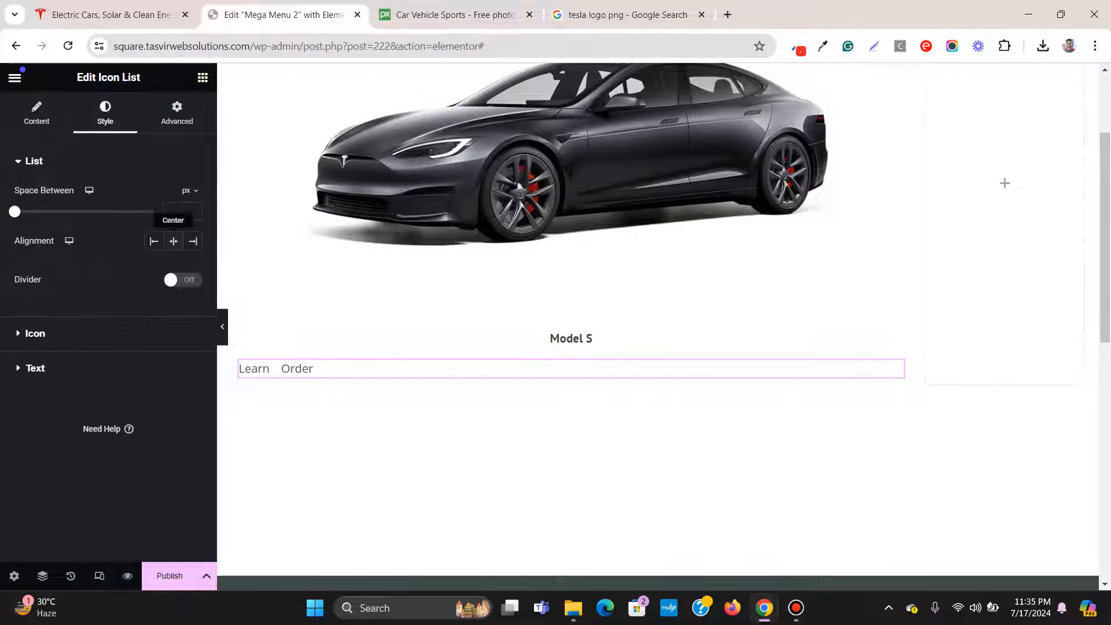
{"action": "left_click", "coordinate": [173, 240]}
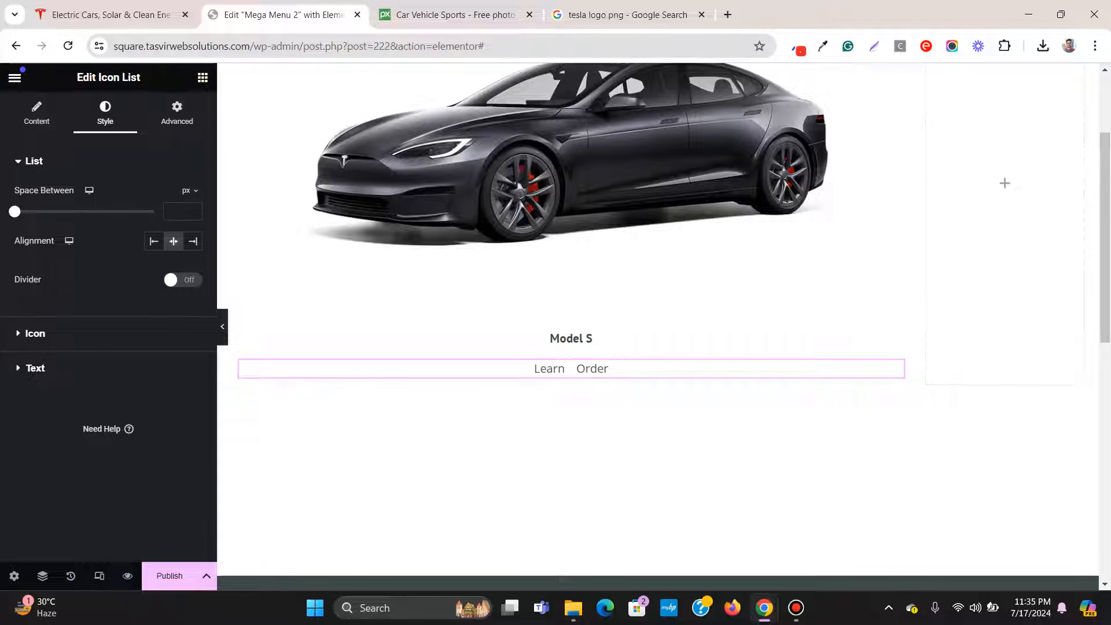
{"action": "left_click", "coordinate": [36, 368]}
{"action": "left_click", "coordinate": [193, 265]}
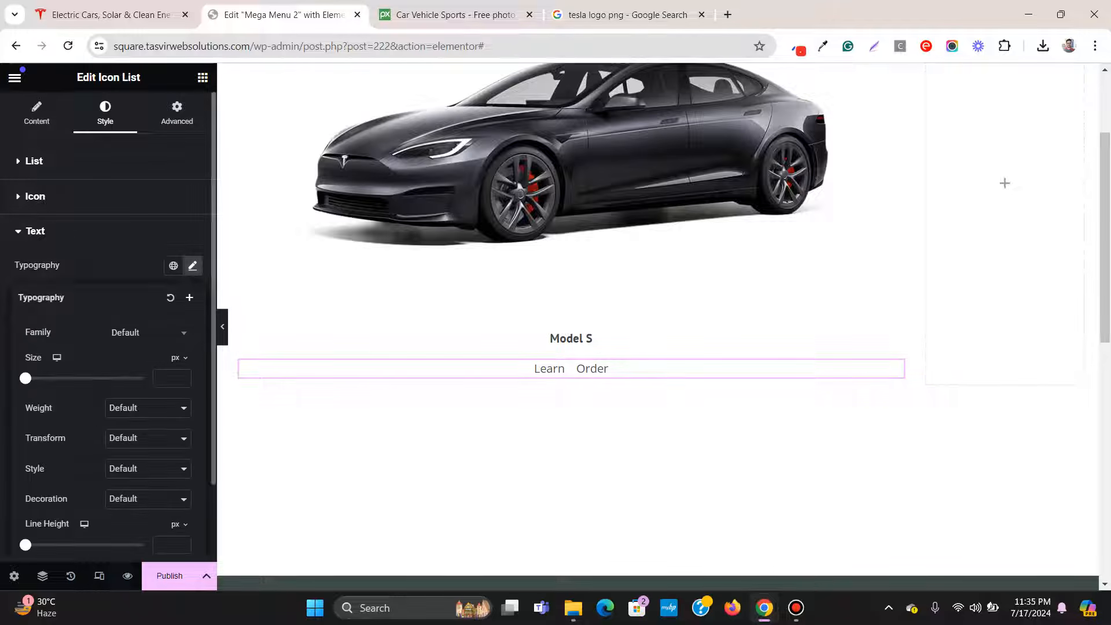
{"action": "left_click", "coordinate": [165, 378]}
{"action": "type", "text": "14"}
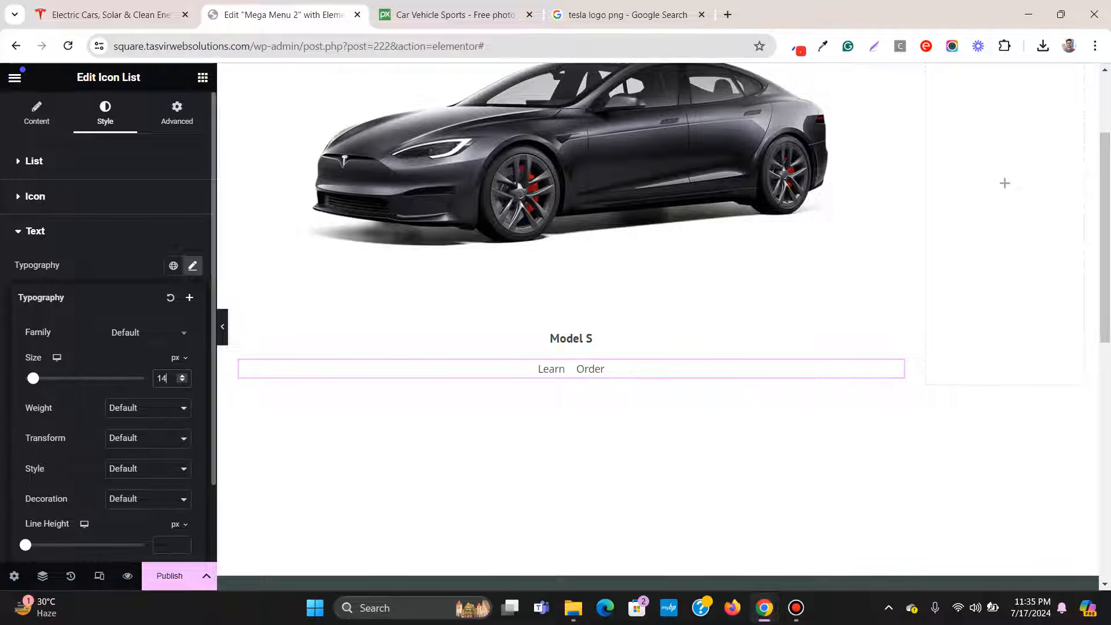
Step: Compare with the links on Tesla's site and set the Learn and Order text decoration to Underline
{"action": "left_click", "coordinate": [162, 15]}
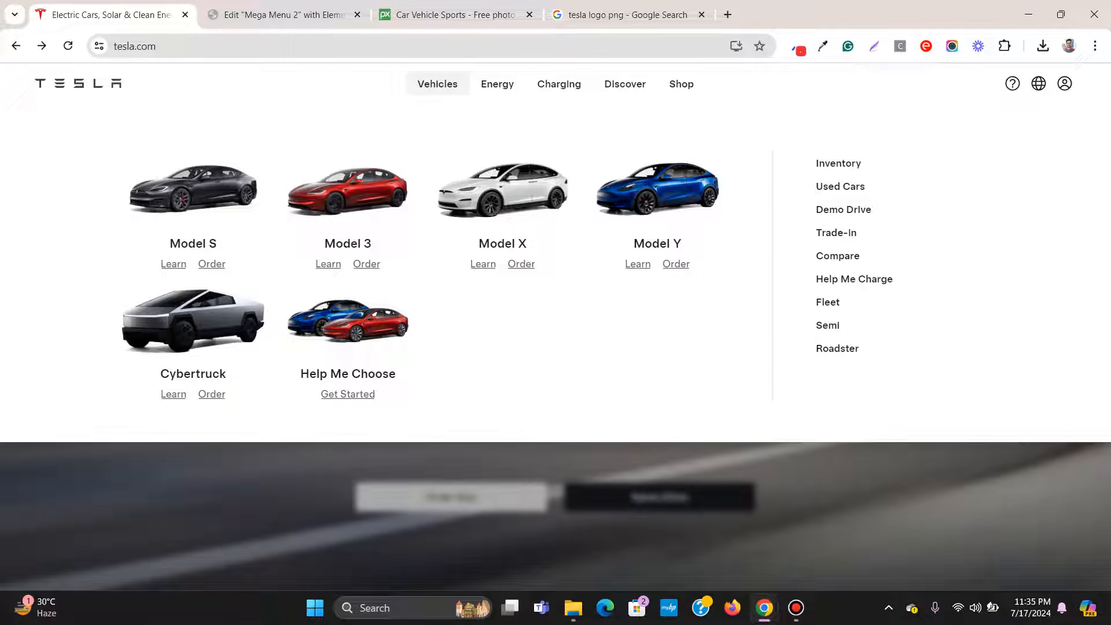
{"action": "left_click", "coordinate": [283, 15]}
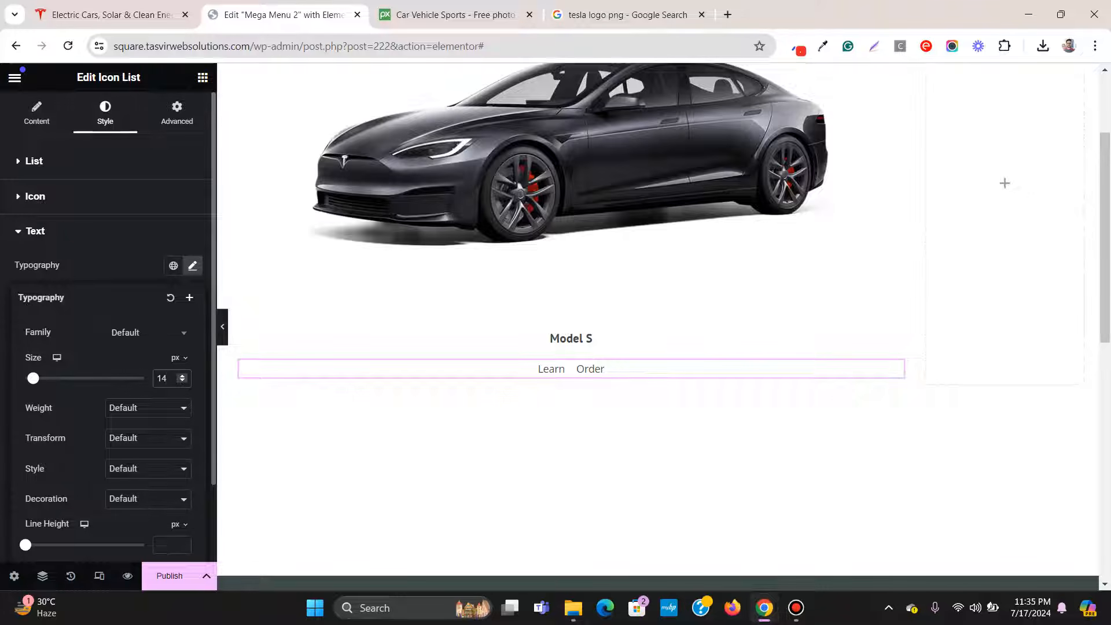
{"action": "left_click", "coordinate": [148, 499]}
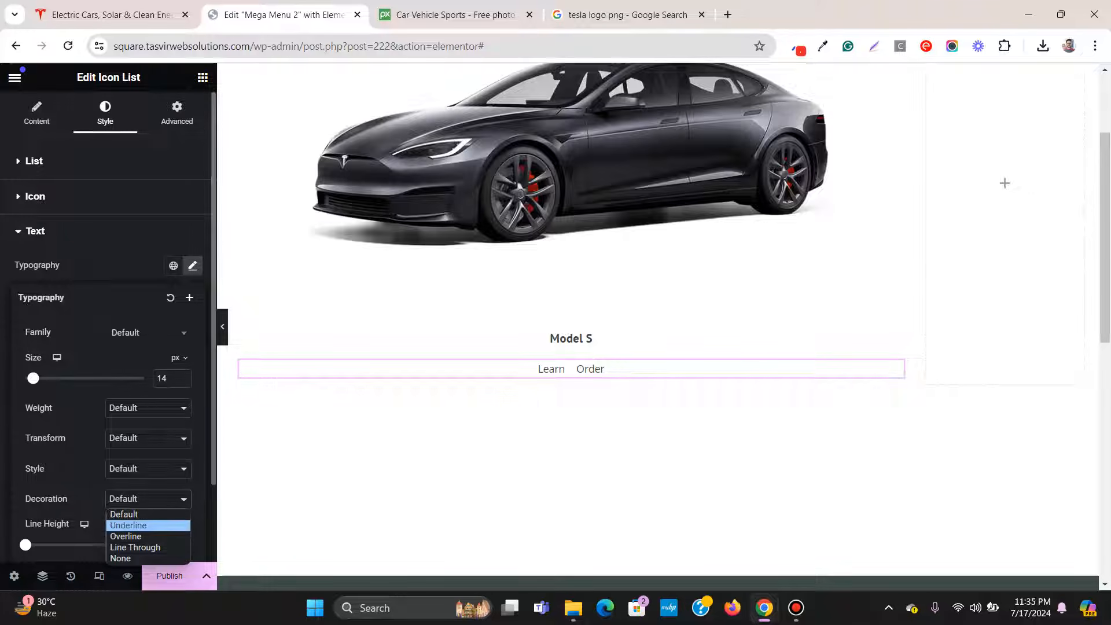
{"action": "left_click", "coordinate": [128, 525]}
{"action": "left_click", "coordinate": [193, 266]}
{"action": "scroll", "coordinate": [571, 260], "scroll_direction": "up", "scroll_amount": 3}
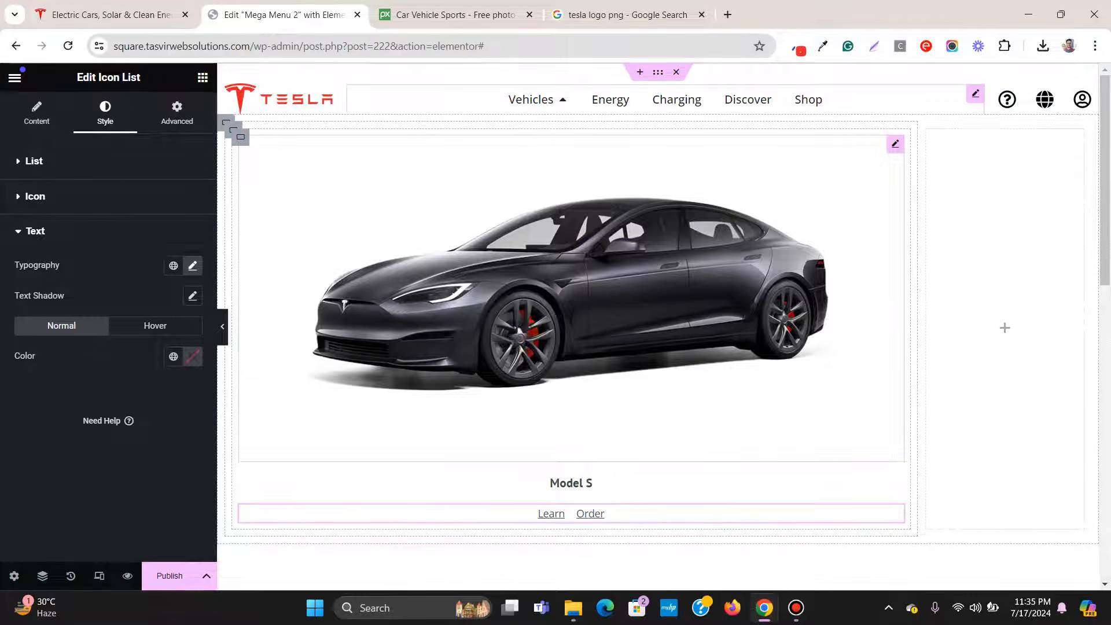
Step: Compare with Tesla's vehicle grid and set the direction of the container around the Model S card to Row - horizontal
{"action": "left_click", "coordinate": [111, 15]}
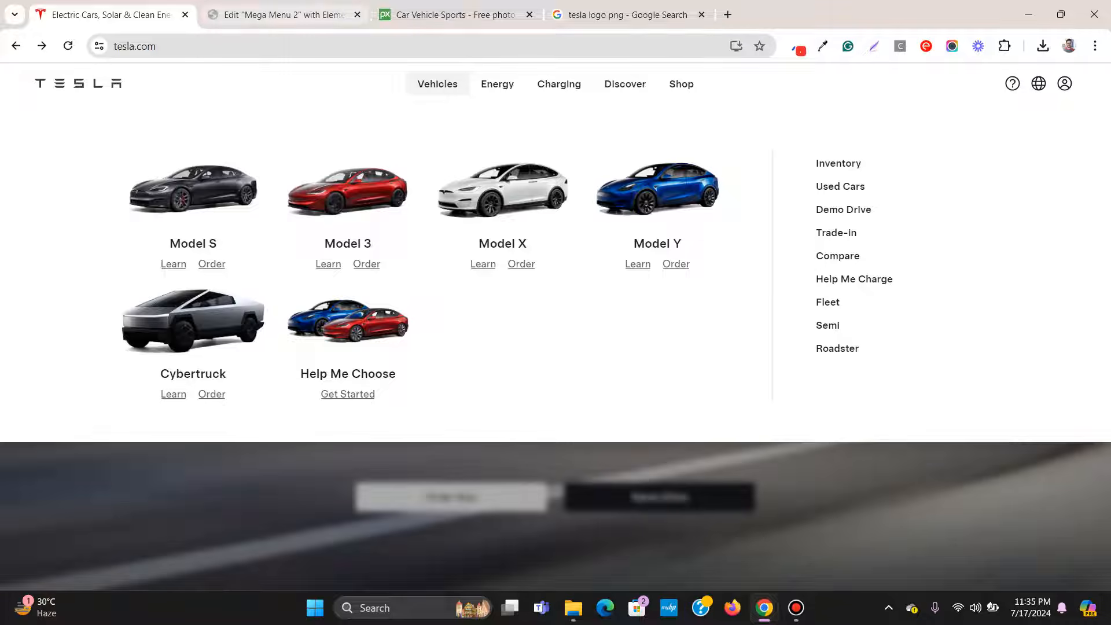
{"action": "left_click", "coordinate": [277, 15]}
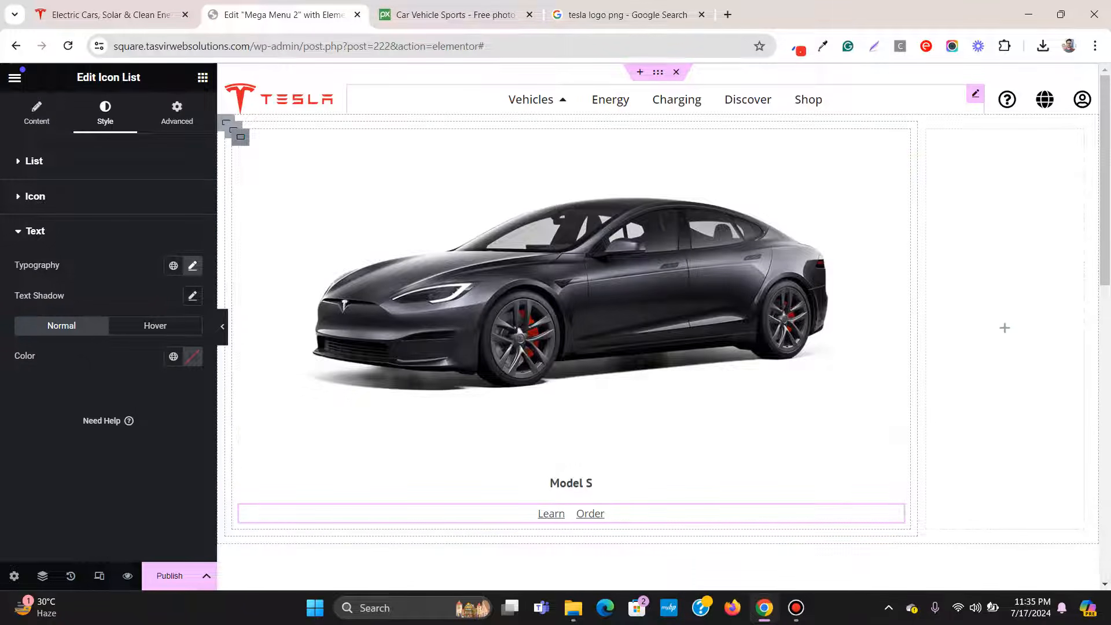
{"action": "left_click", "coordinate": [240, 137]}
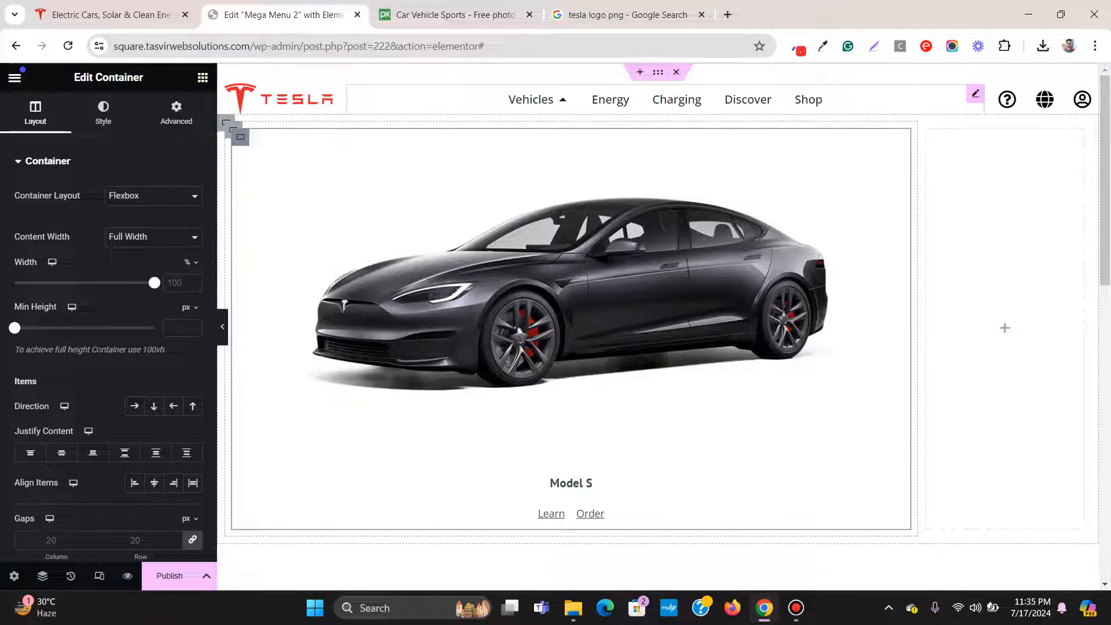
{"action": "left_click", "coordinate": [234, 130]}
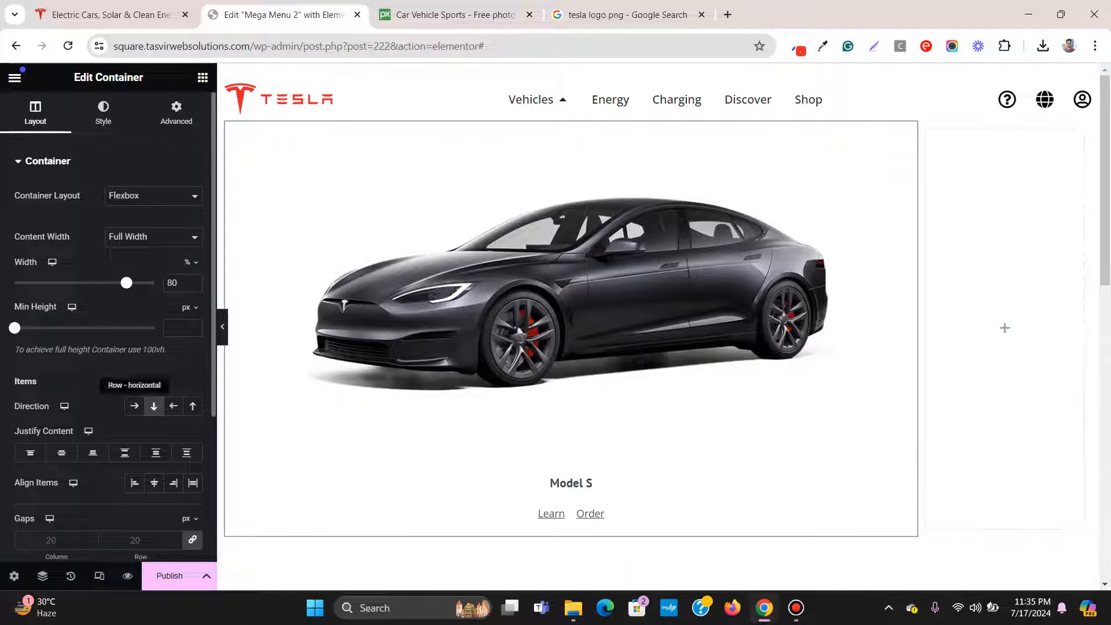
{"action": "left_click", "coordinate": [134, 406]}
Step: Duplicate the Model S card container five times to make six cards in the row
{"action": "left_click", "coordinate": [241, 137]}
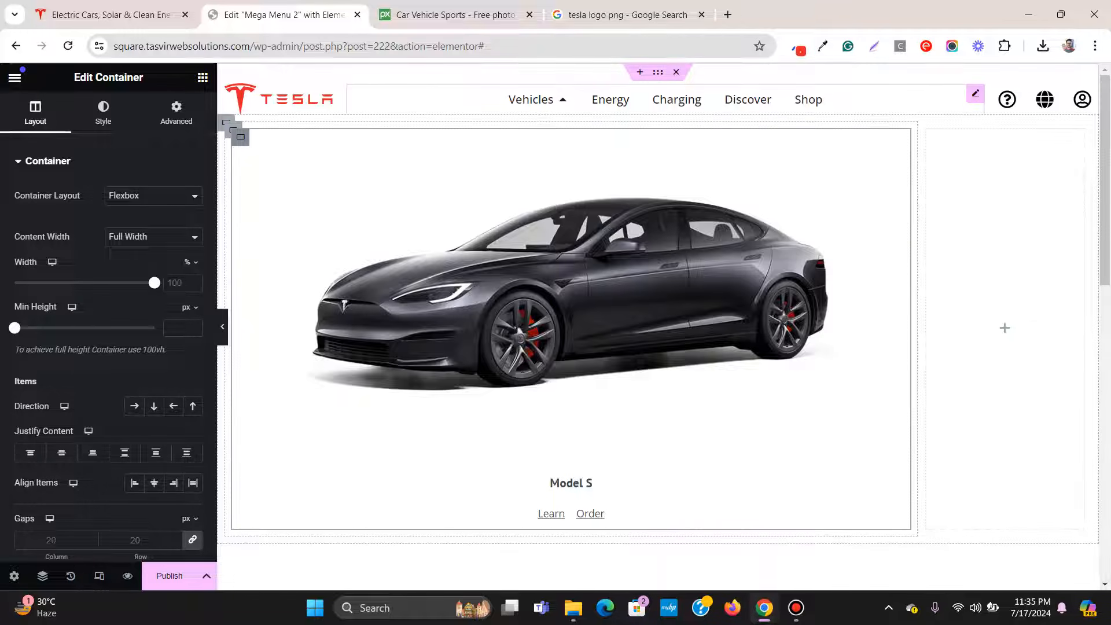
{"action": "right_click", "coordinate": [240, 137]}
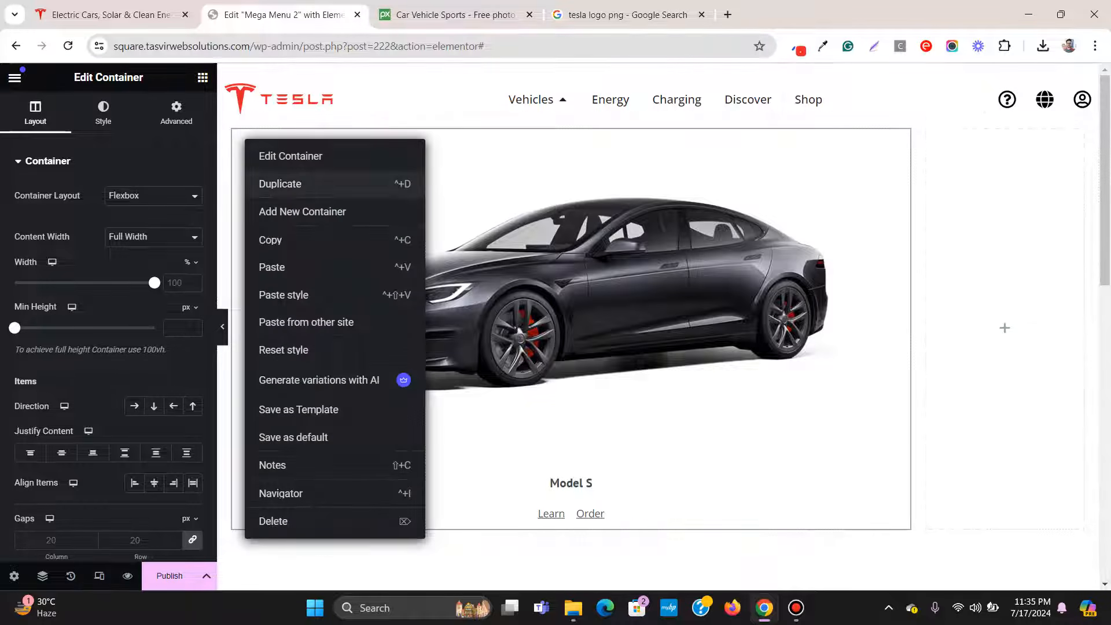
{"action": "left_click", "coordinate": [272, 181]}
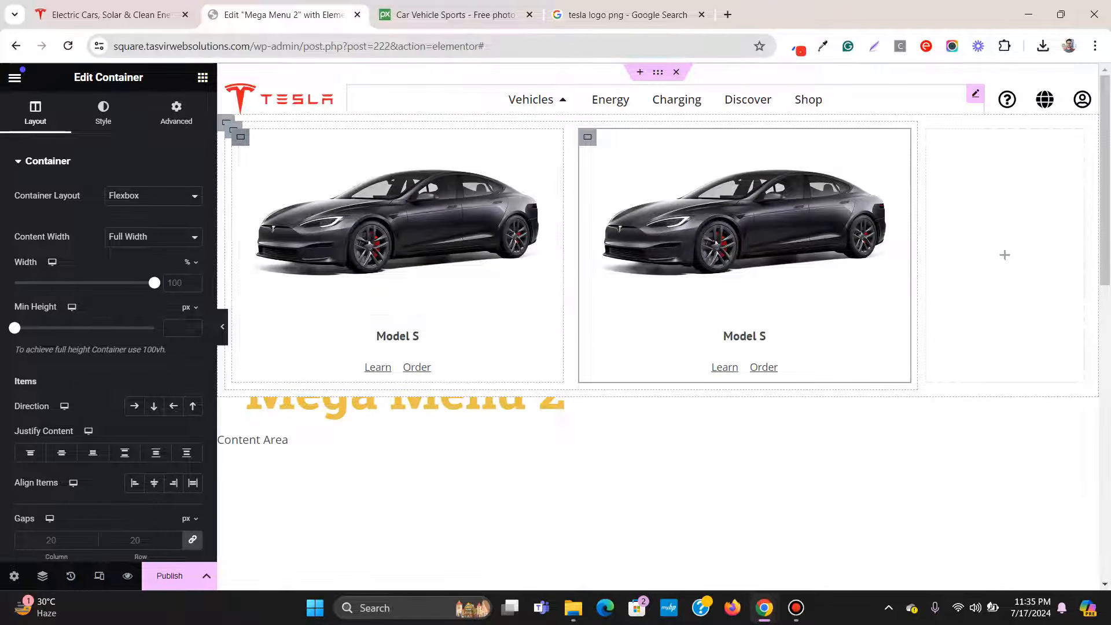
{"action": "right_click", "coordinate": [241, 137]}
{"action": "left_click", "coordinate": [275, 183]}
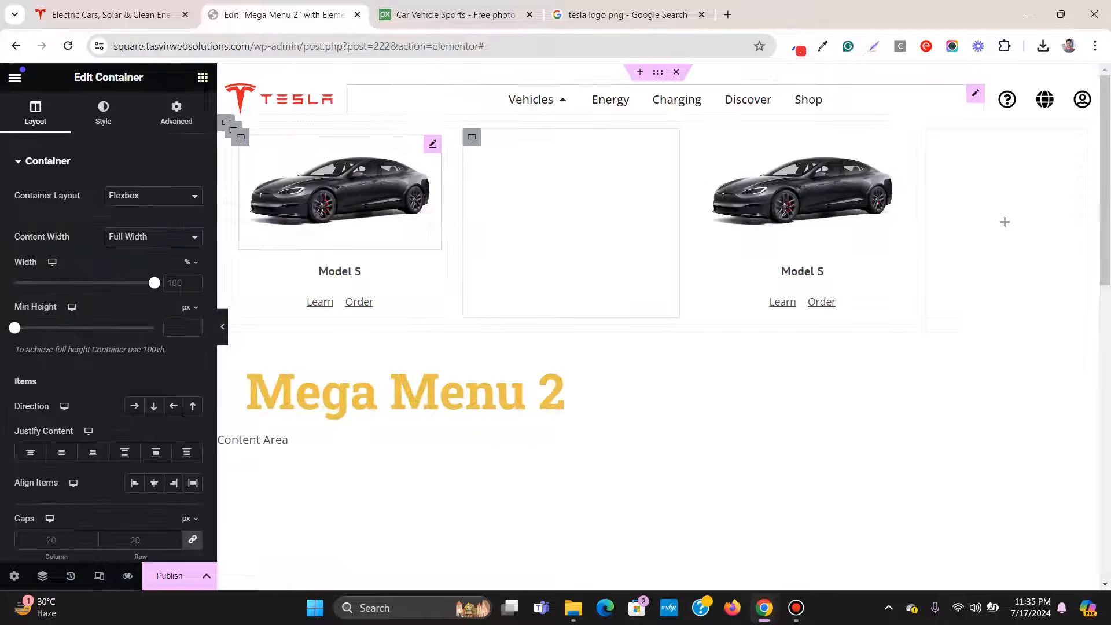
{"action": "right_click", "coordinate": [241, 137]}
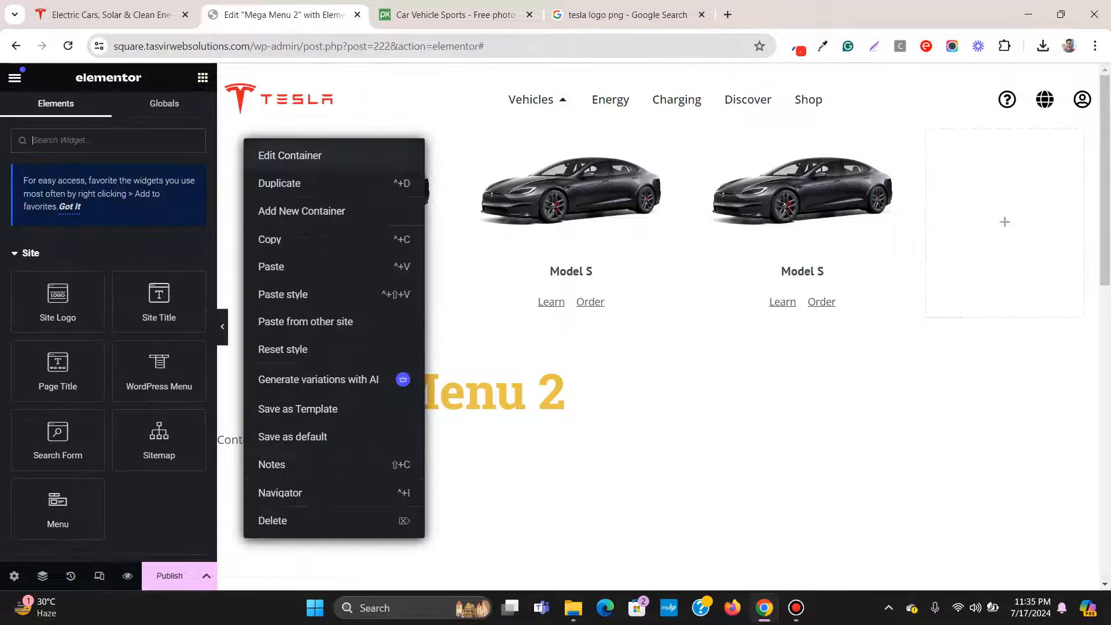
{"action": "left_click", "coordinate": [277, 182]}
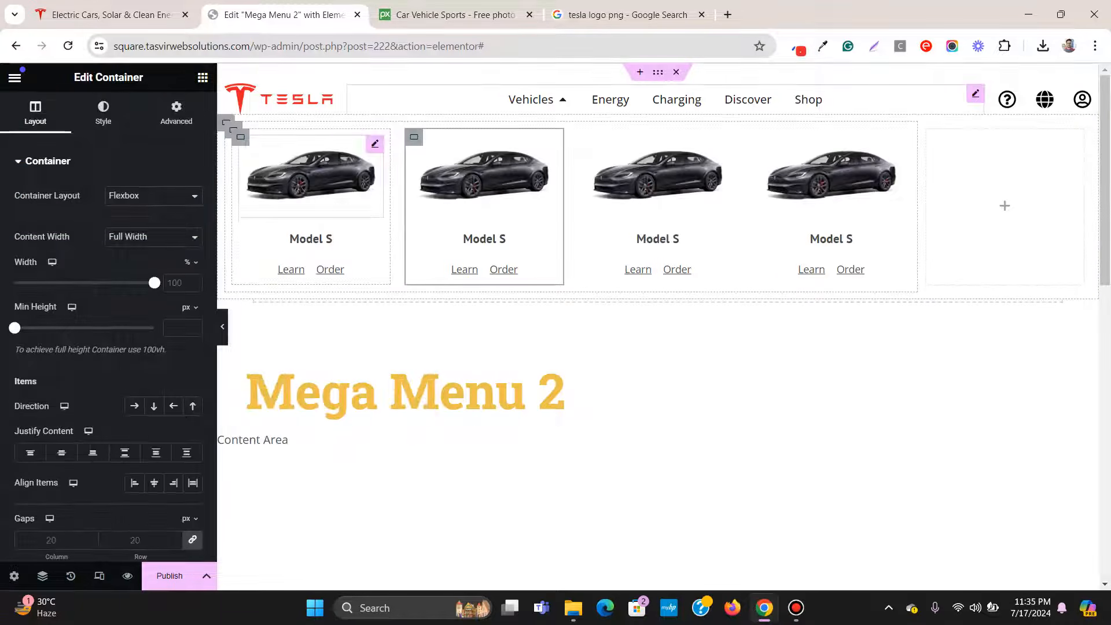
{"action": "right_click", "coordinate": [241, 137]}
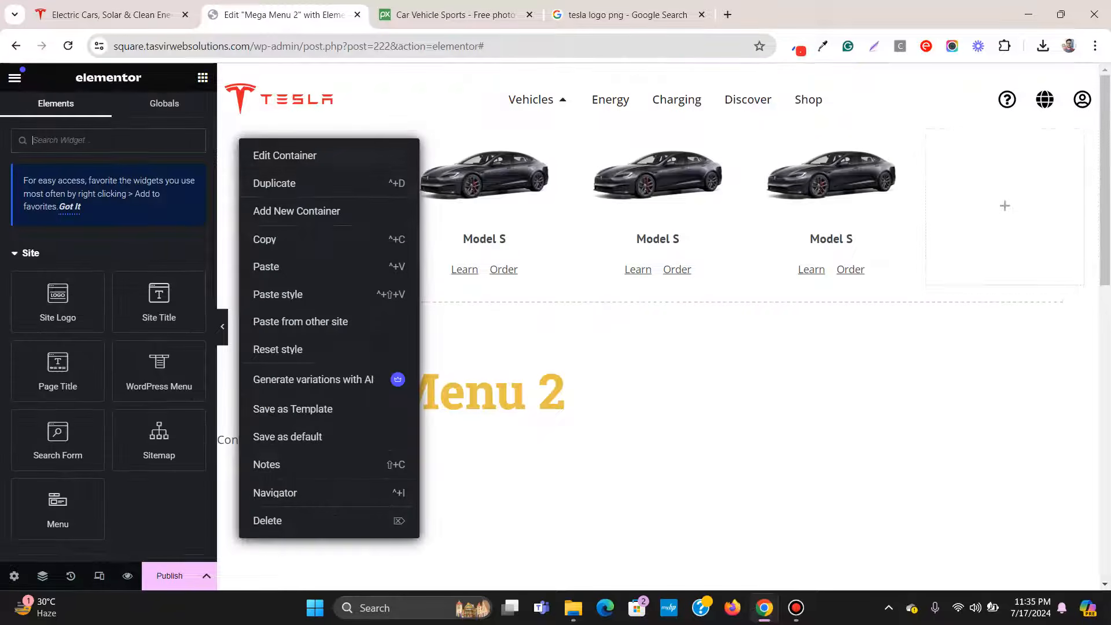
{"action": "left_click", "coordinate": [274, 182]}
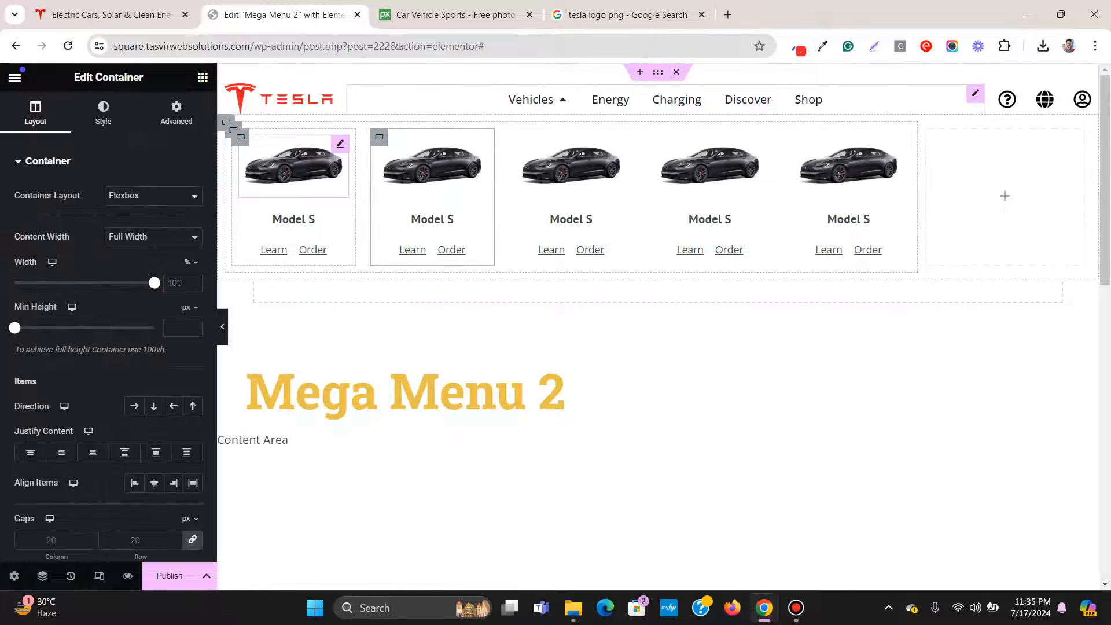
{"action": "right_click", "coordinate": [241, 138]}
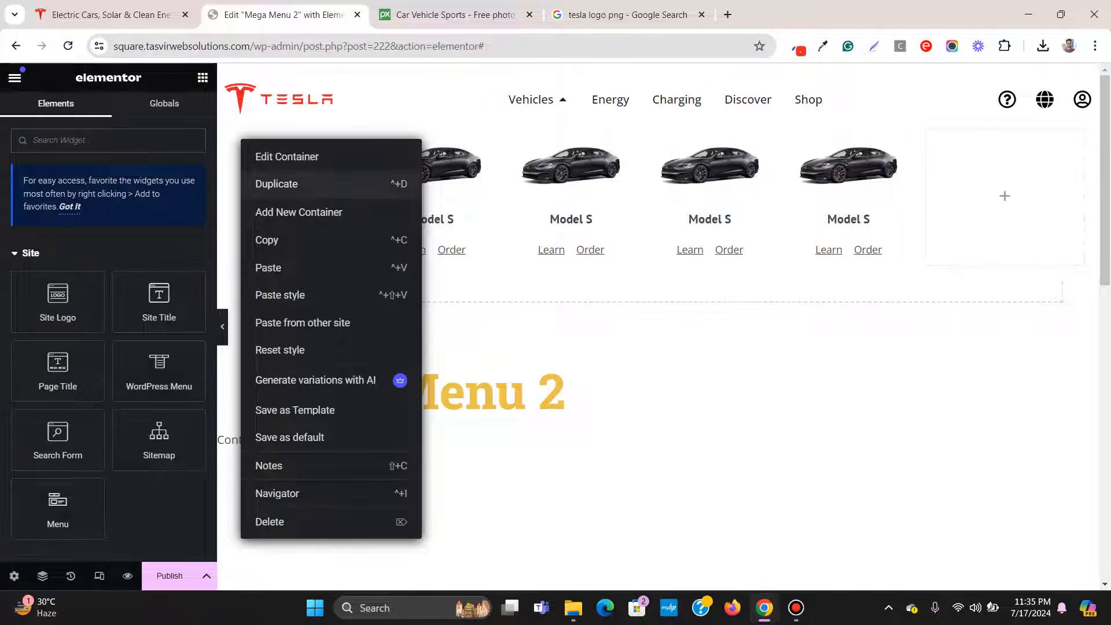
{"action": "left_click", "coordinate": [274, 183]}
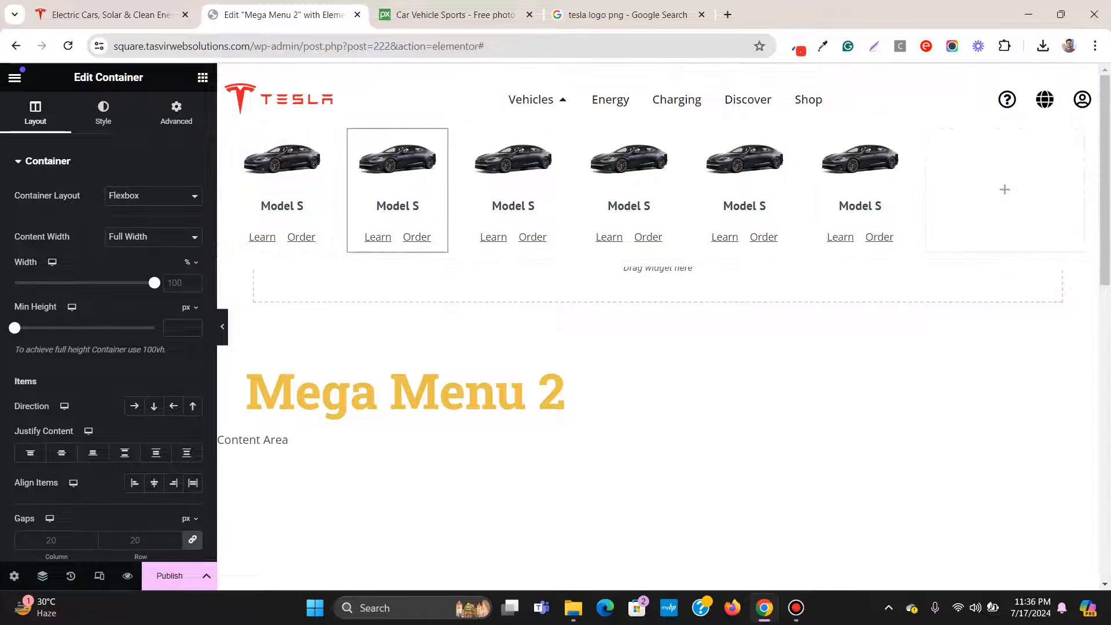
Step: Check Tesla's two-row card layout and set the container holding the six cards to Wrap
{"action": "left_click", "coordinate": [112, 15]}
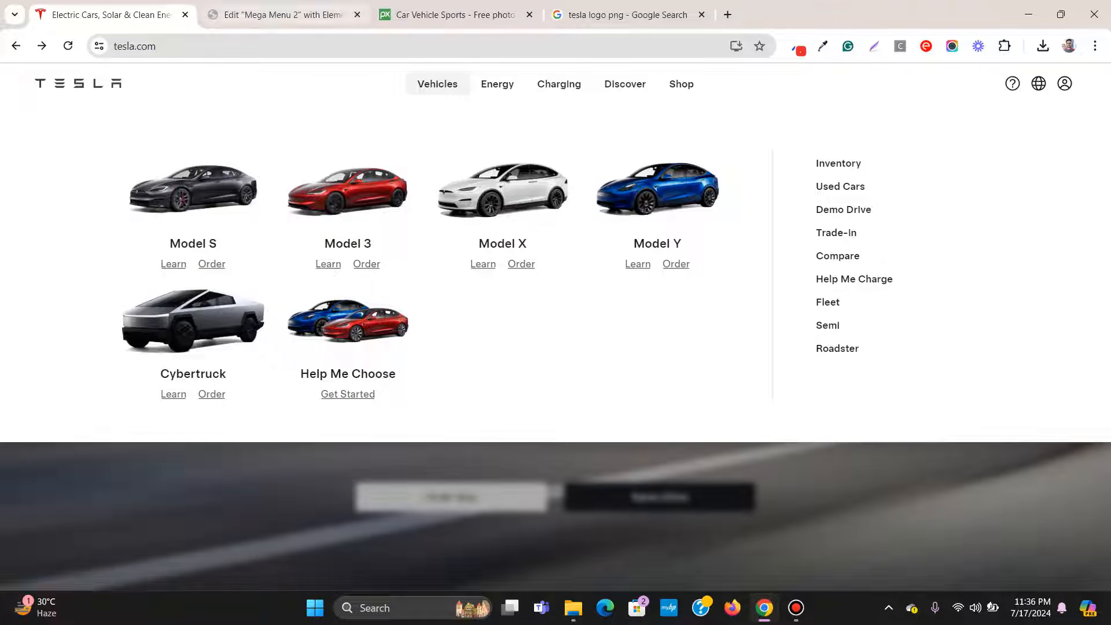
{"action": "left_click", "coordinate": [277, 16]}
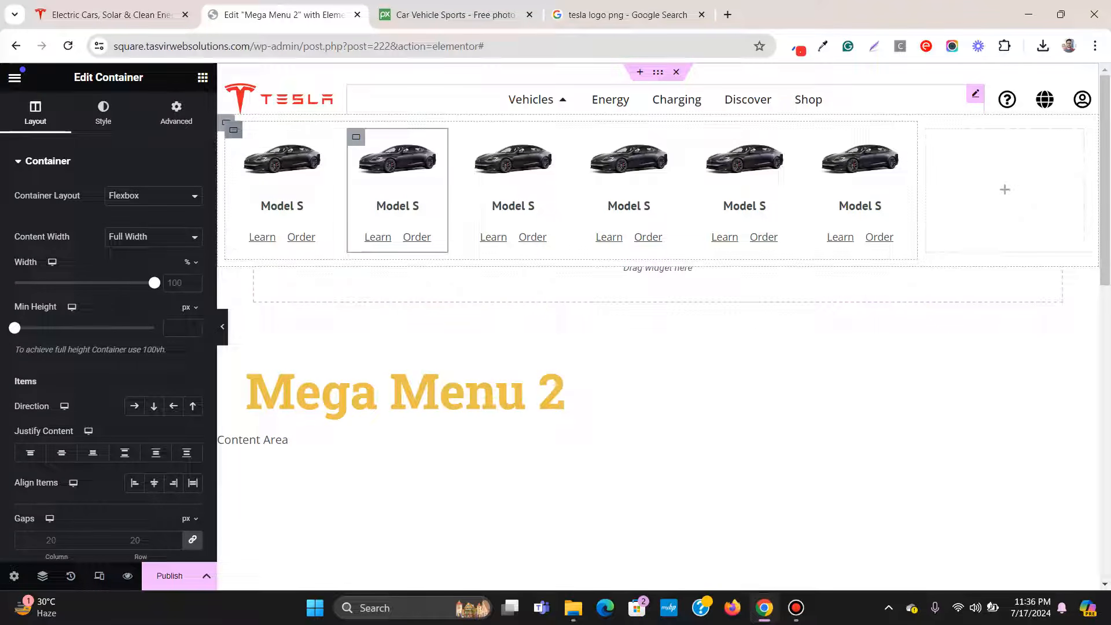
{"action": "left_click", "coordinate": [233, 130]}
{"action": "scroll", "coordinate": [116, 347], "scroll_direction": "down", "scroll_amount": 3}
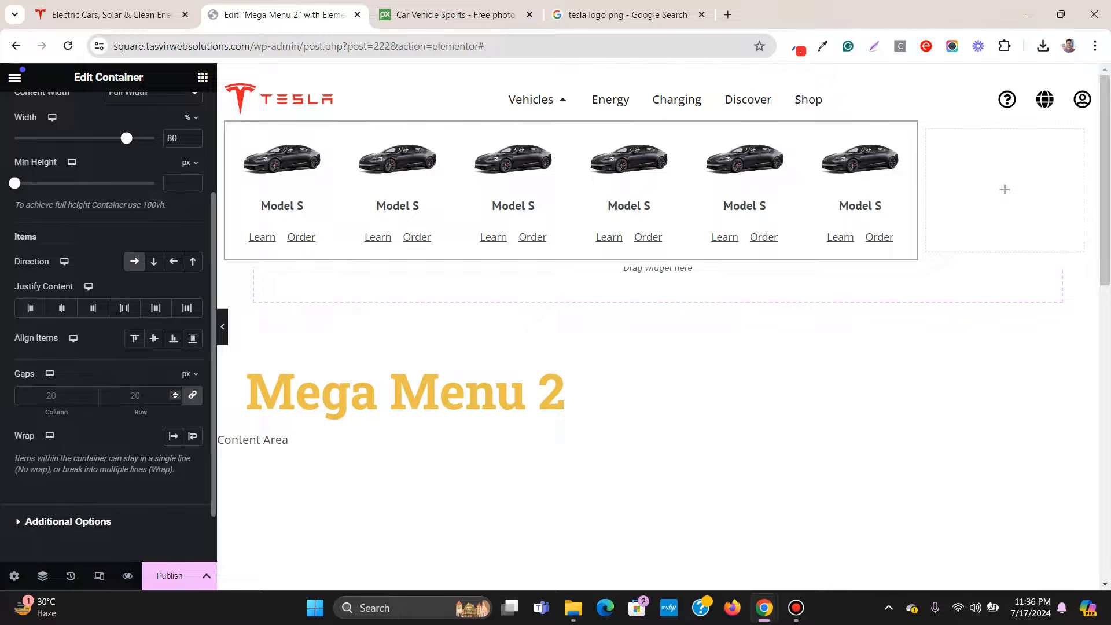
{"action": "left_click", "coordinate": [192, 435]}
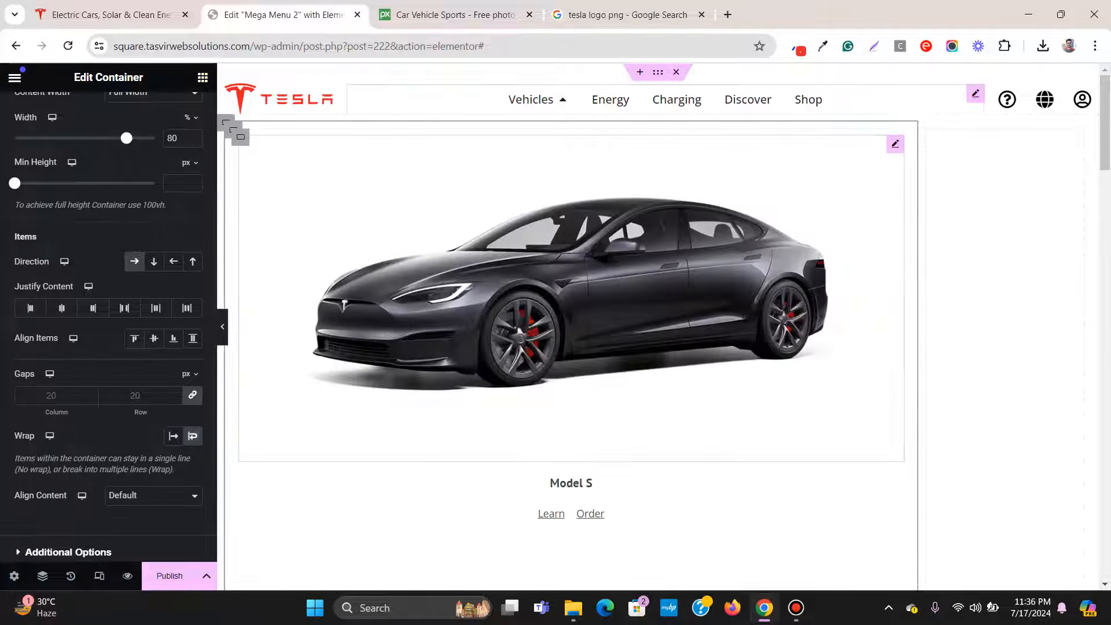
Step: Check how many cards Tesla fits per row and set the first Model S card container's width to 23%
{"action": "left_click", "coordinate": [116, 14]}
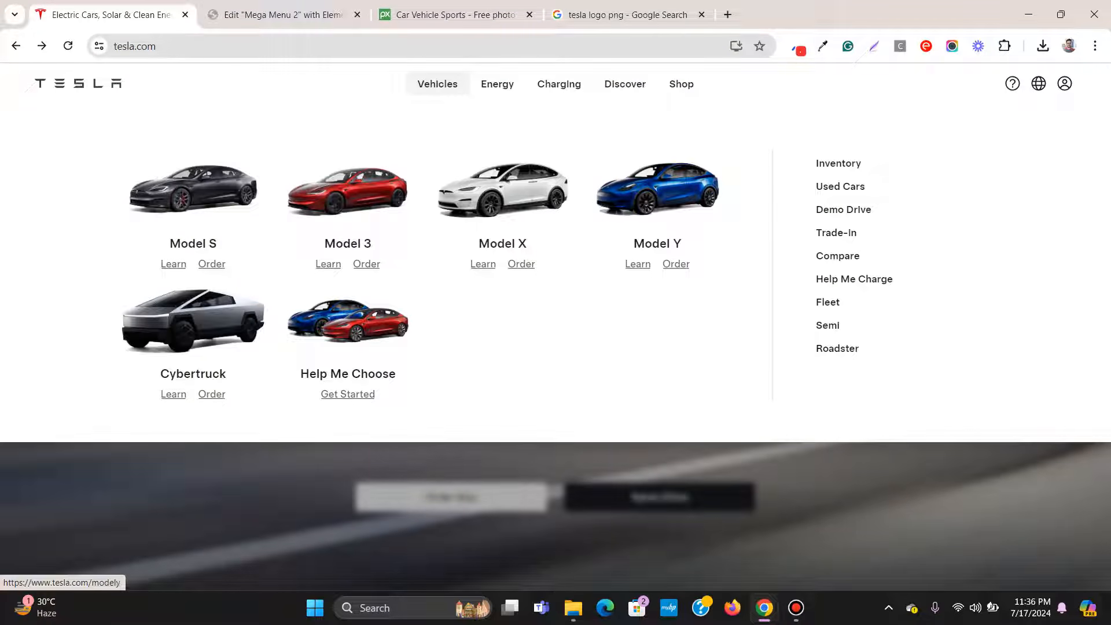
{"action": "left_click", "coordinate": [283, 14]}
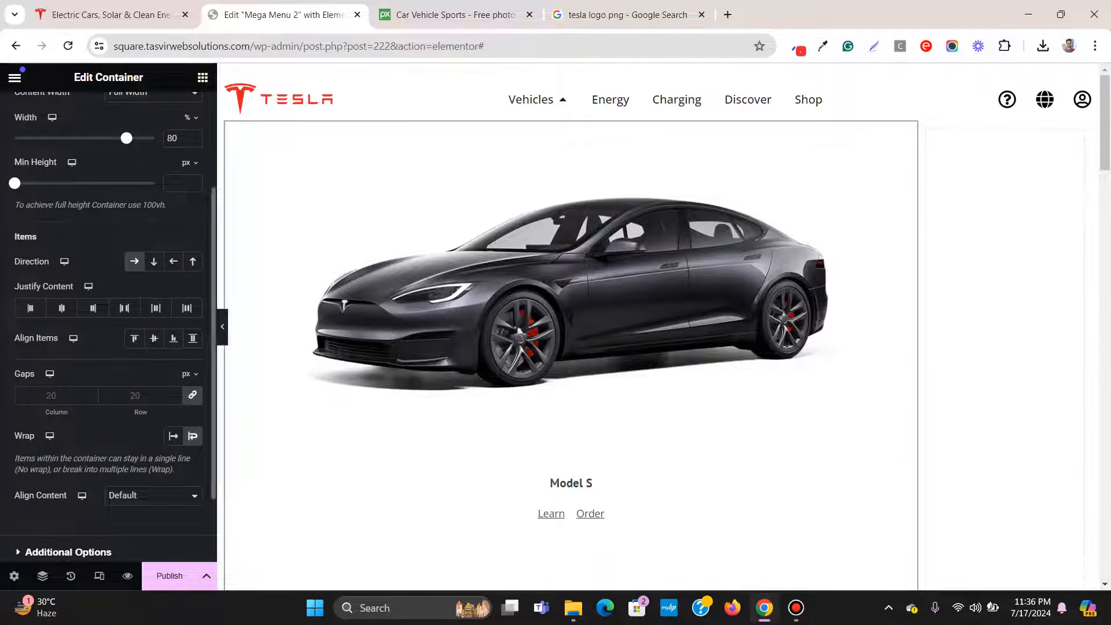
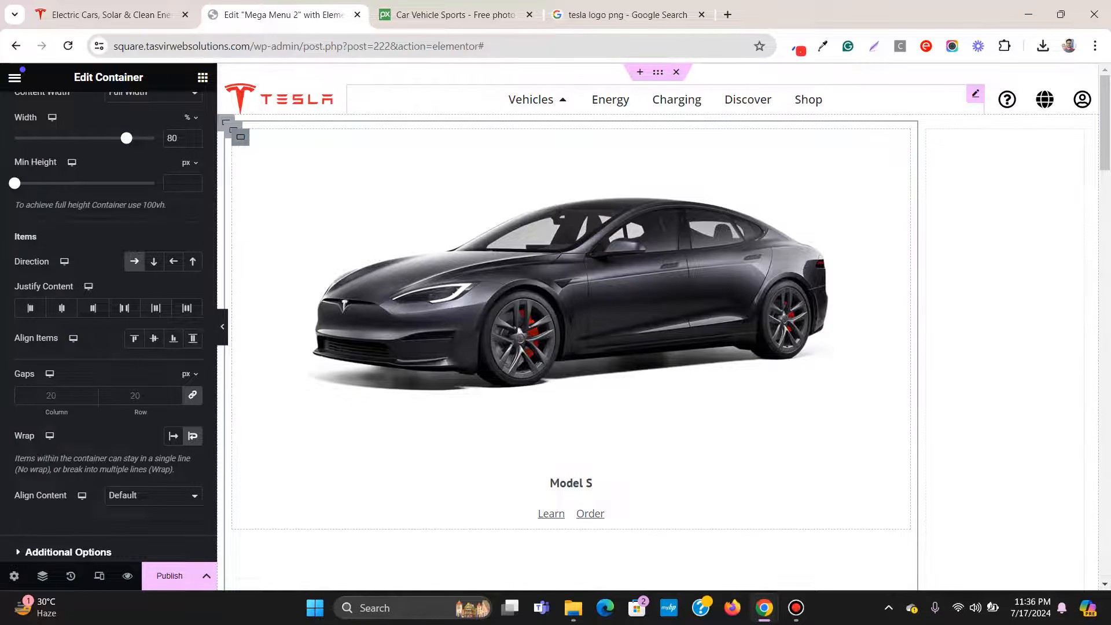
{"action": "left_click", "coordinate": [241, 137]}
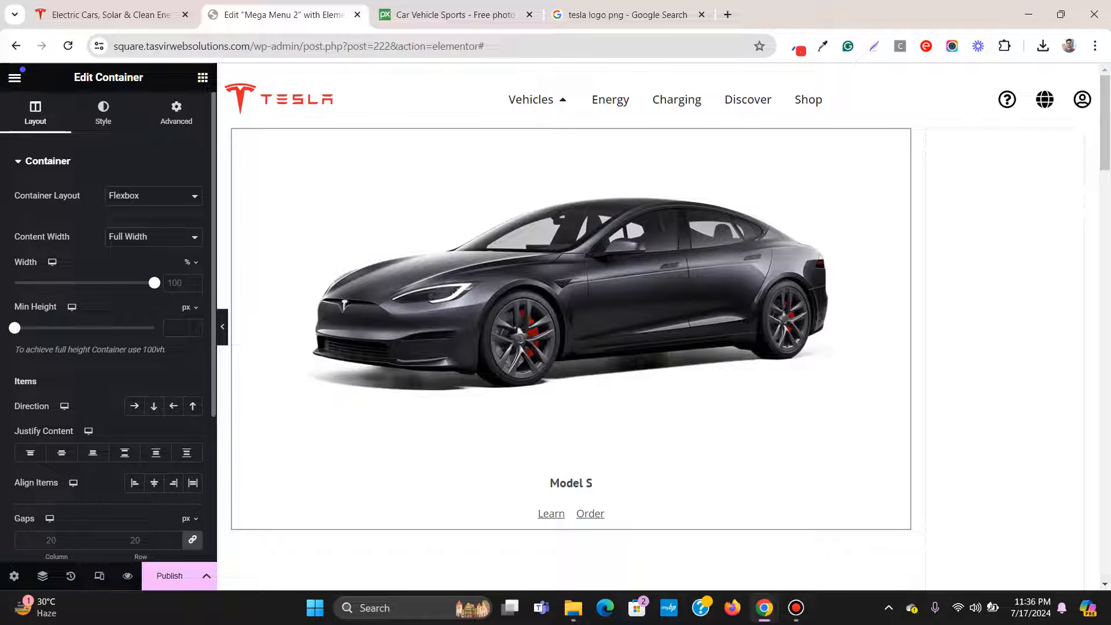
{"action": "type", "text": "23"}
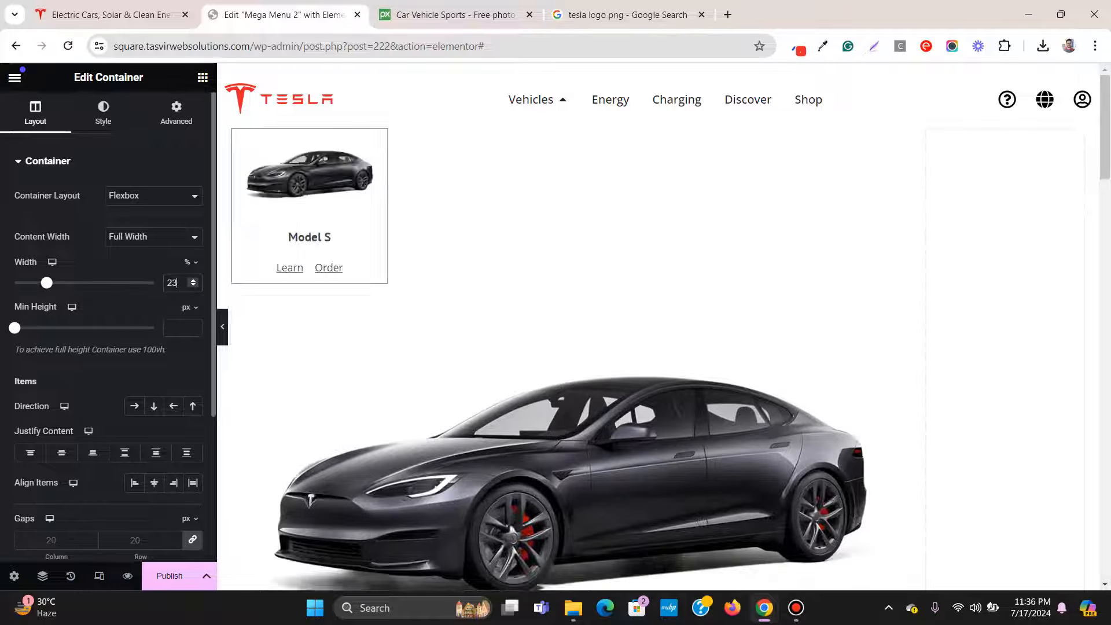
Step: Copy the first Model S card container and paste its style onto the second, third and fourth card containers
{"action": "right_click", "coordinate": [245, 140]}
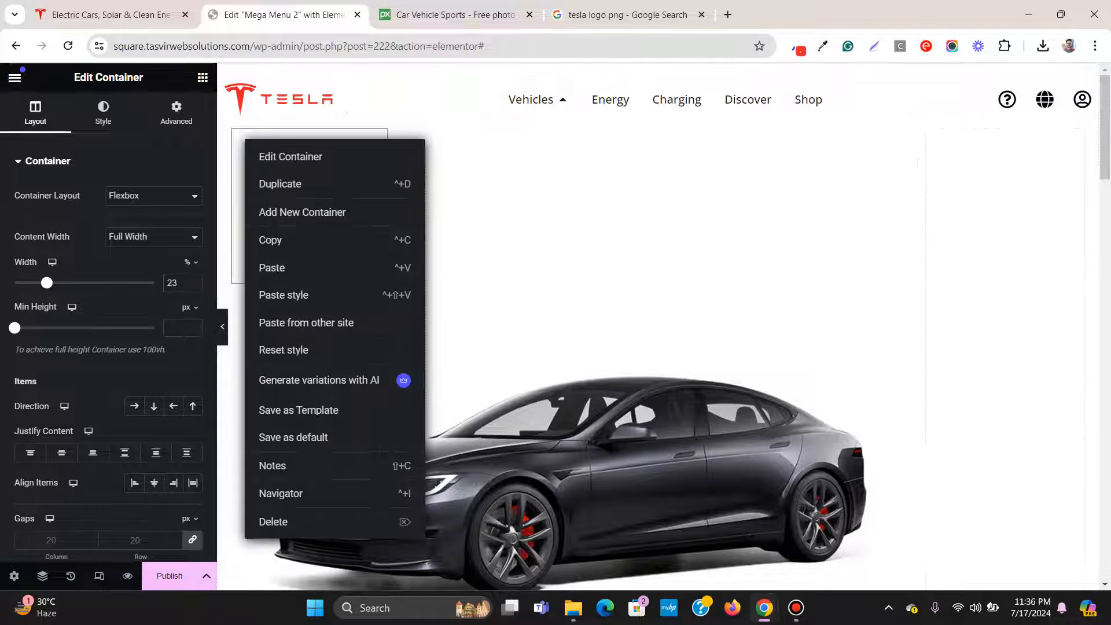
{"action": "left_click", "coordinate": [302, 212]}
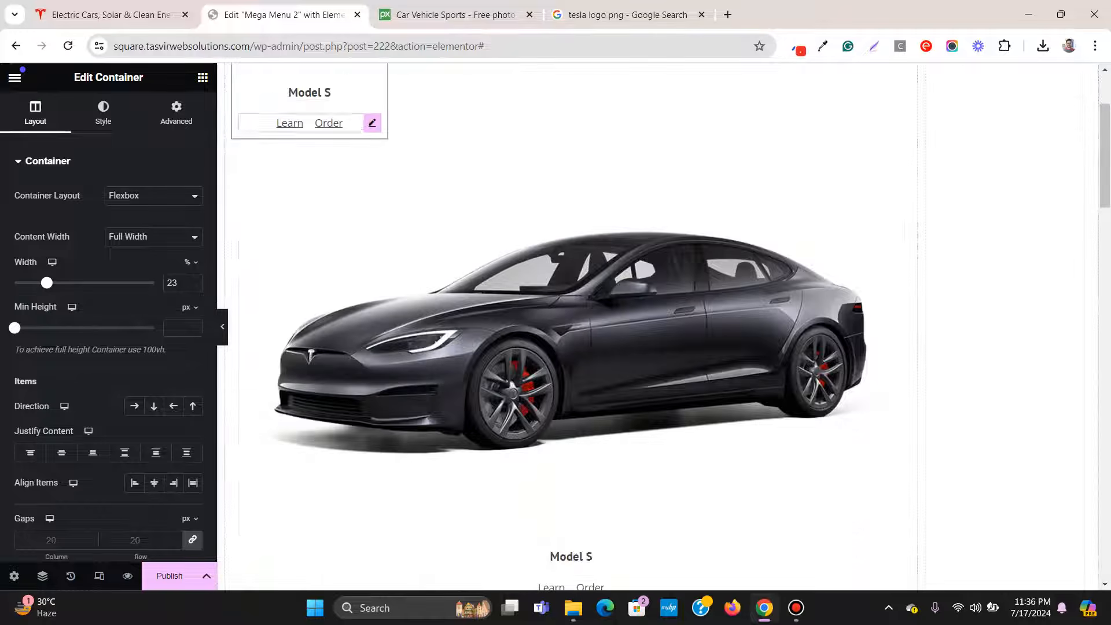
{"action": "right_click", "coordinate": [240, 162]}
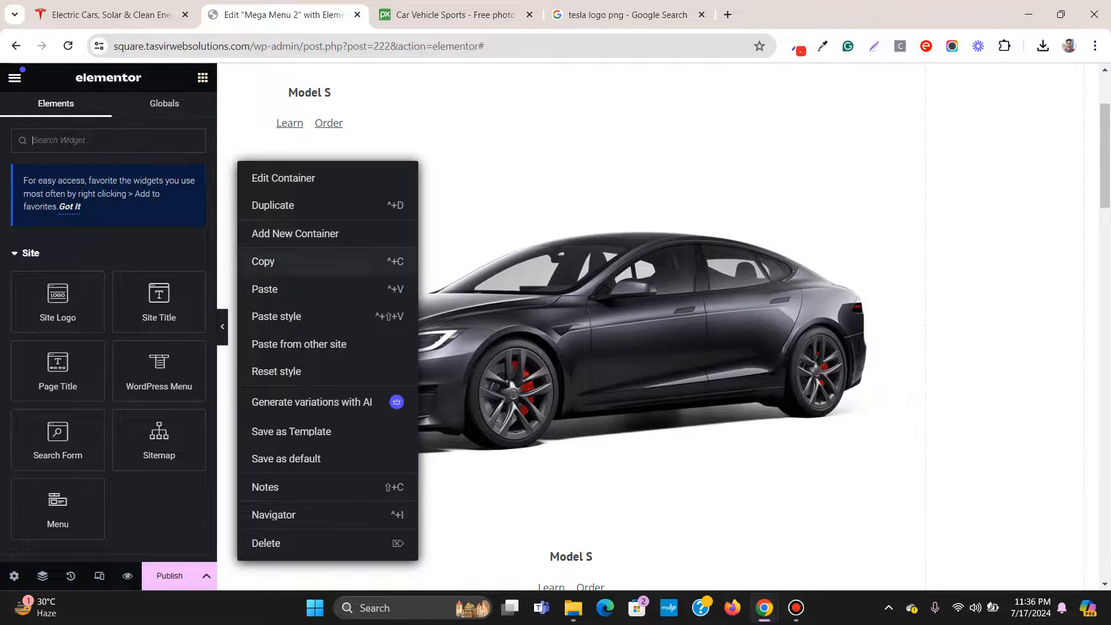
{"action": "left_click", "coordinate": [309, 316]}
{"action": "scroll", "coordinate": [309, 316], "scroll_direction": "up", "scroll_amount": 3}
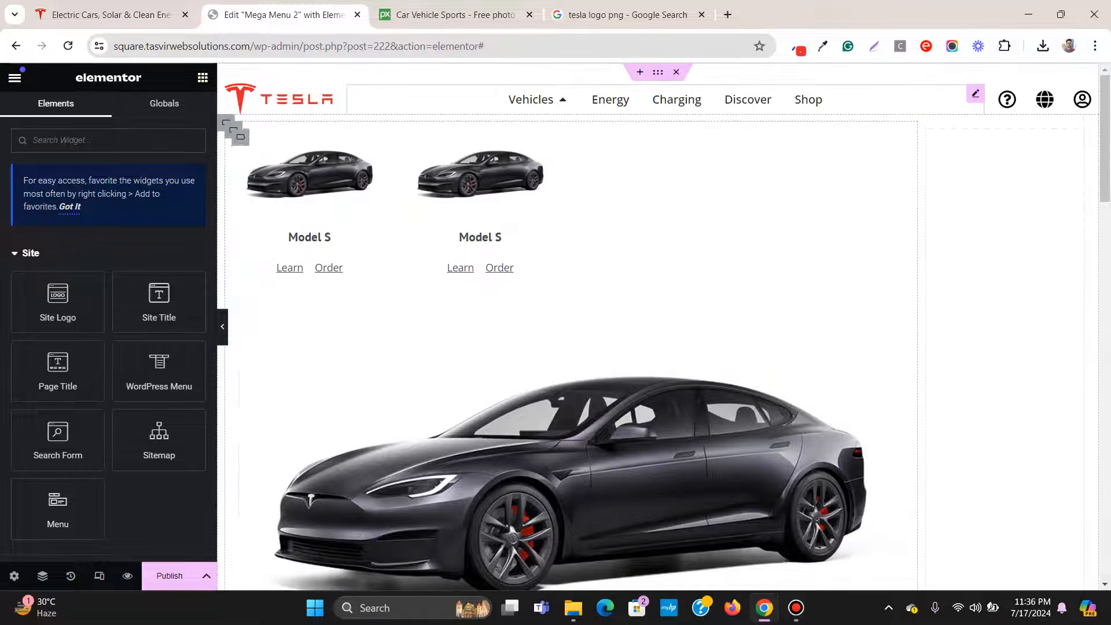
{"action": "right_click", "coordinate": [240, 306]}
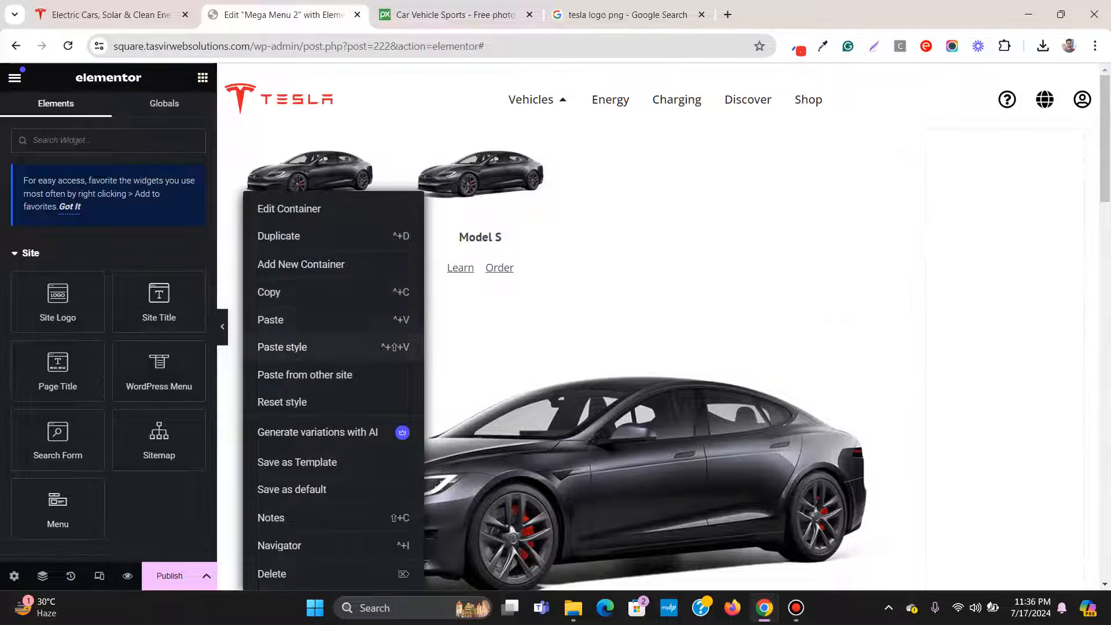
{"action": "left_click", "coordinate": [324, 347]}
{"action": "right_click", "coordinate": [241, 310]}
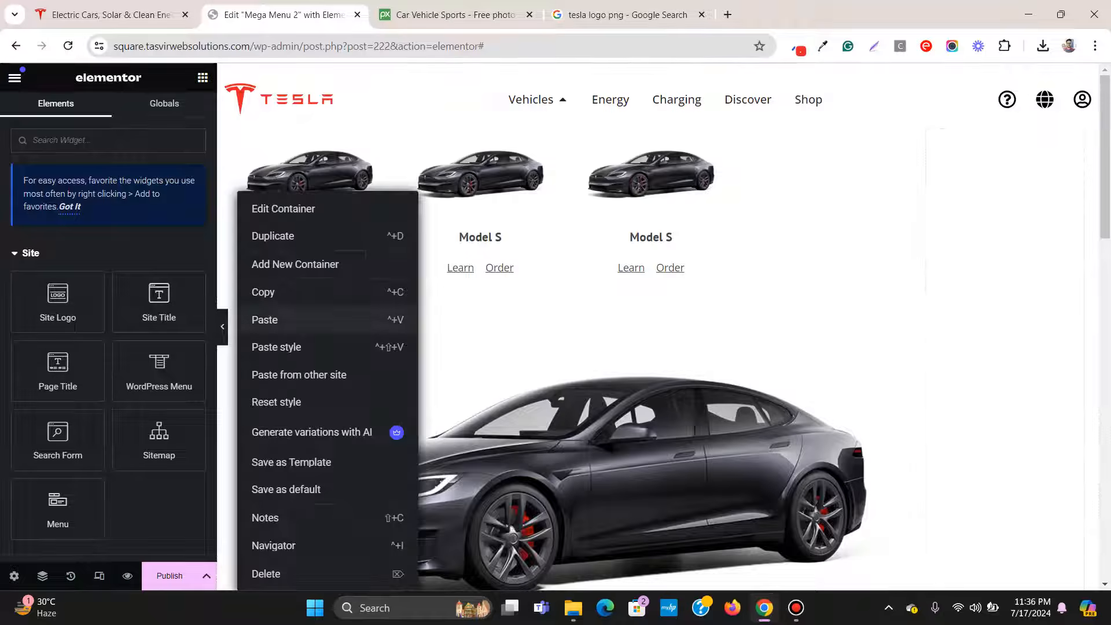
{"action": "left_click", "coordinate": [324, 320]}
Step: Paste the copied 23% width container style onto the fifth and sixth Model S card containers
{"action": "scroll", "coordinate": [1003, 224], "scroll_direction": "down", "scroll_amount": 5}
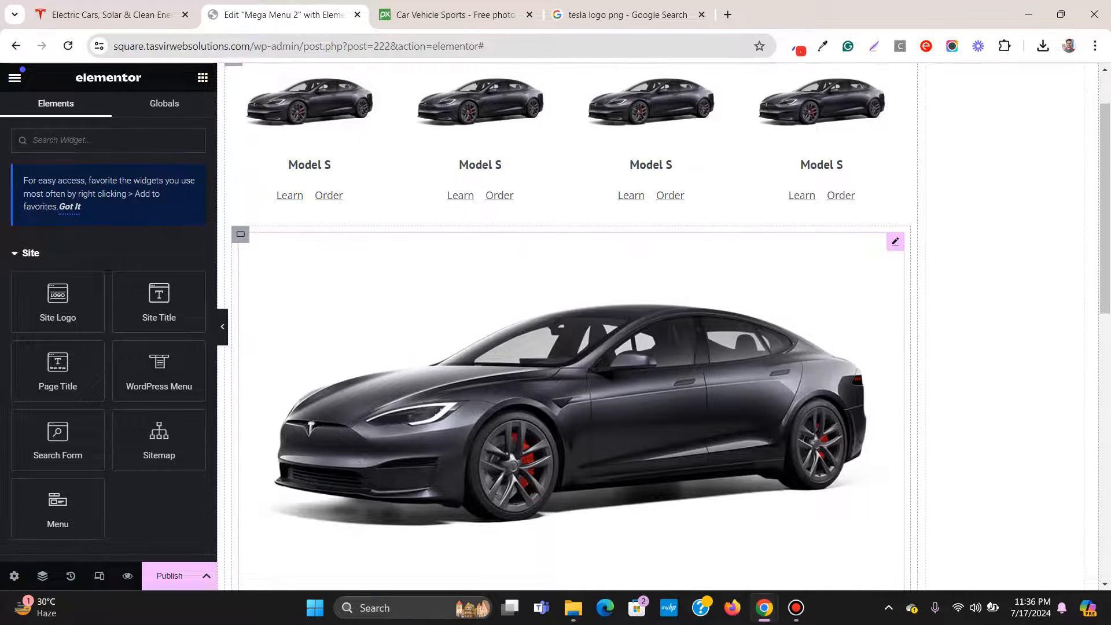
{"action": "scroll", "coordinate": [571, 324], "scroll_direction": "up", "scroll_amount": 5}
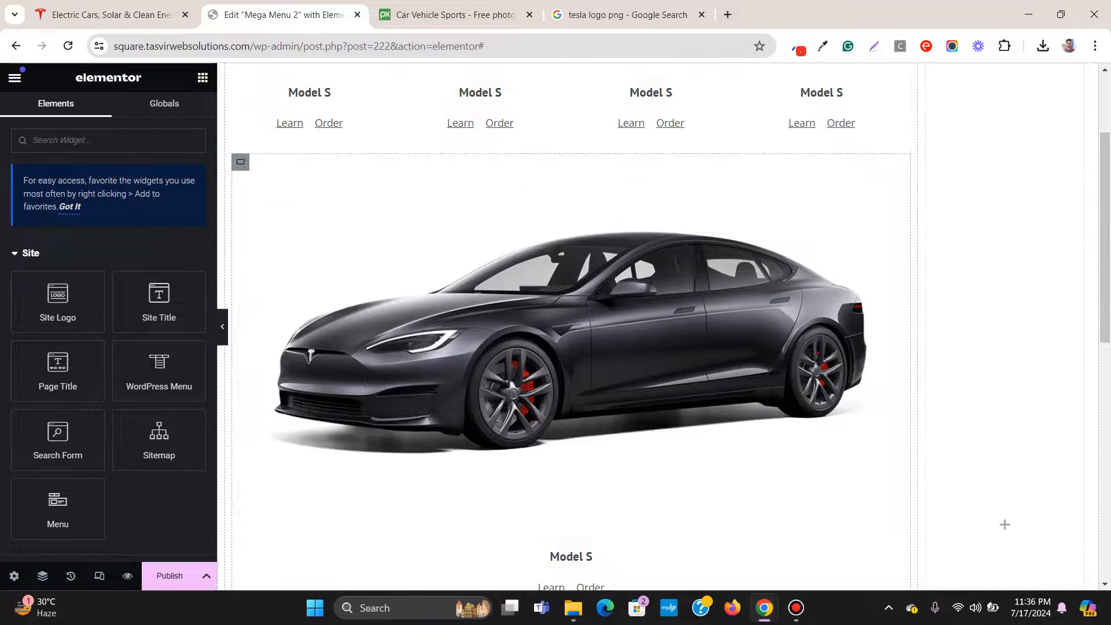
{"action": "right_click", "coordinate": [241, 162]}
{"action": "left_click", "coordinate": [283, 315]}
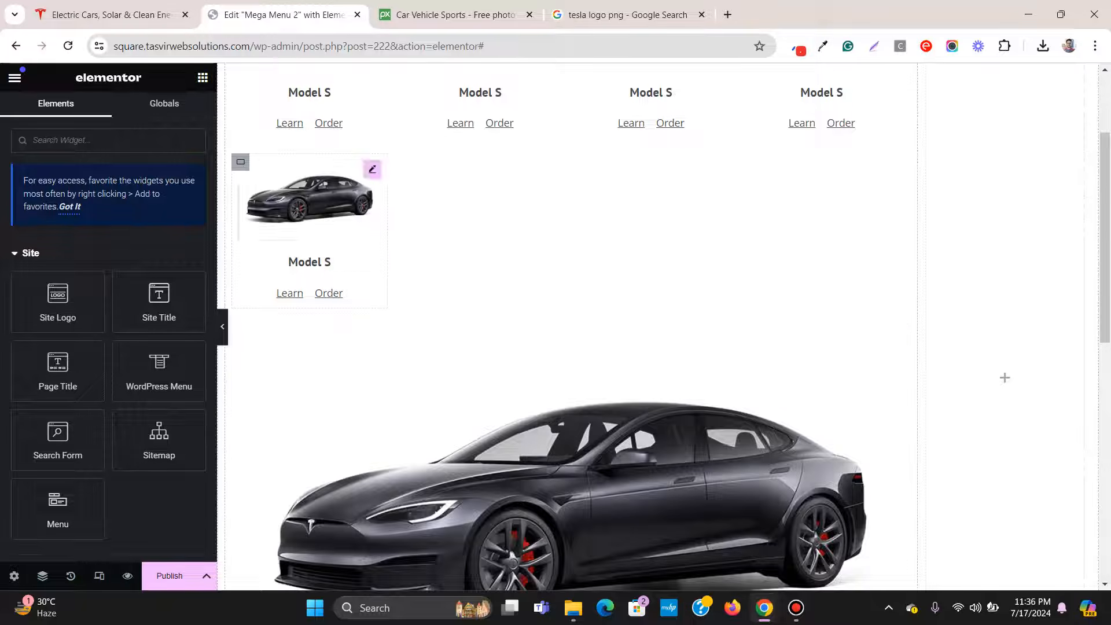
{"action": "scroll", "coordinate": [571, 324], "scroll_direction": "down", "scroll_amount": 1}
{"action": "right_click", "coordinate": [241, 259]}
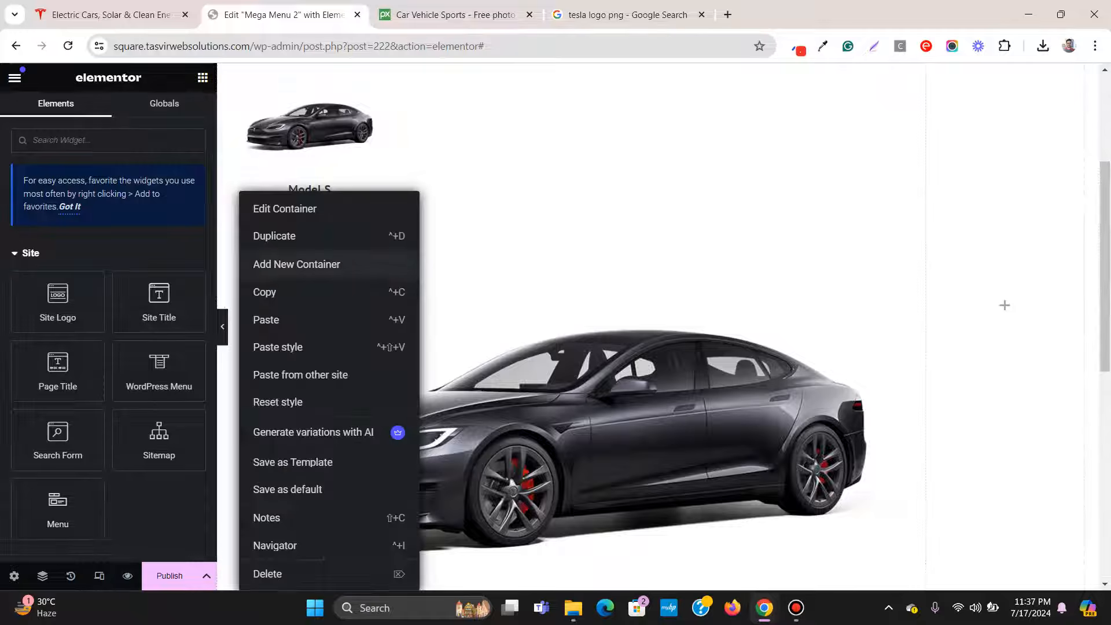
{"action": "left_click", "coordinate": [284, 347]}
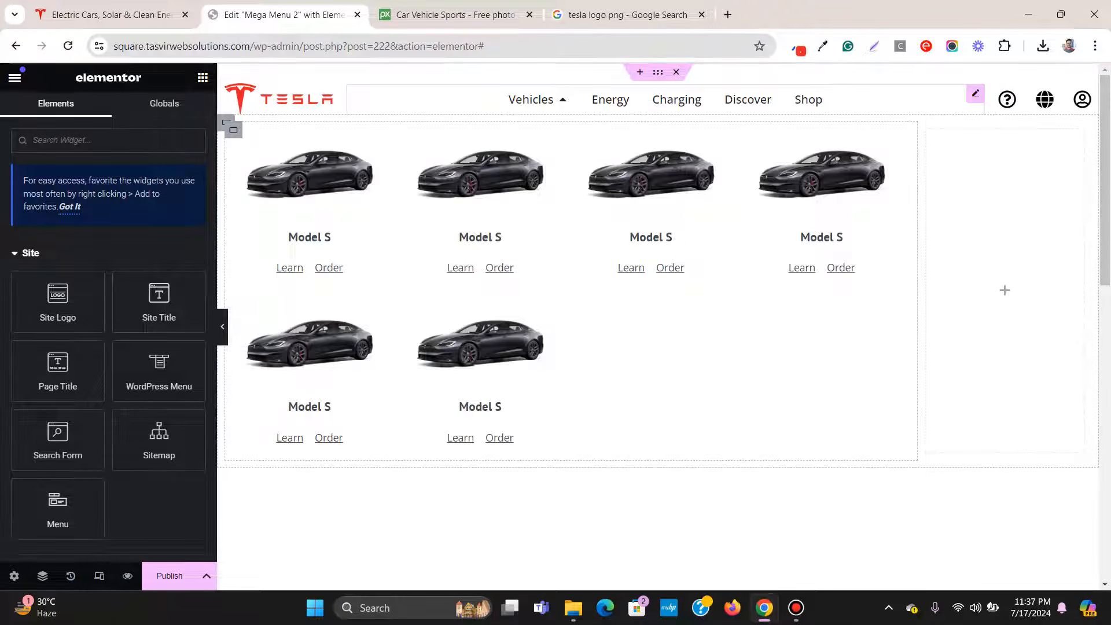
Step: Compare the six-card grid with Tesla's Vehicles menu, preview it at full width, and save the header as a draft
{"action": "left_click", "coordinate": [112, 15]}
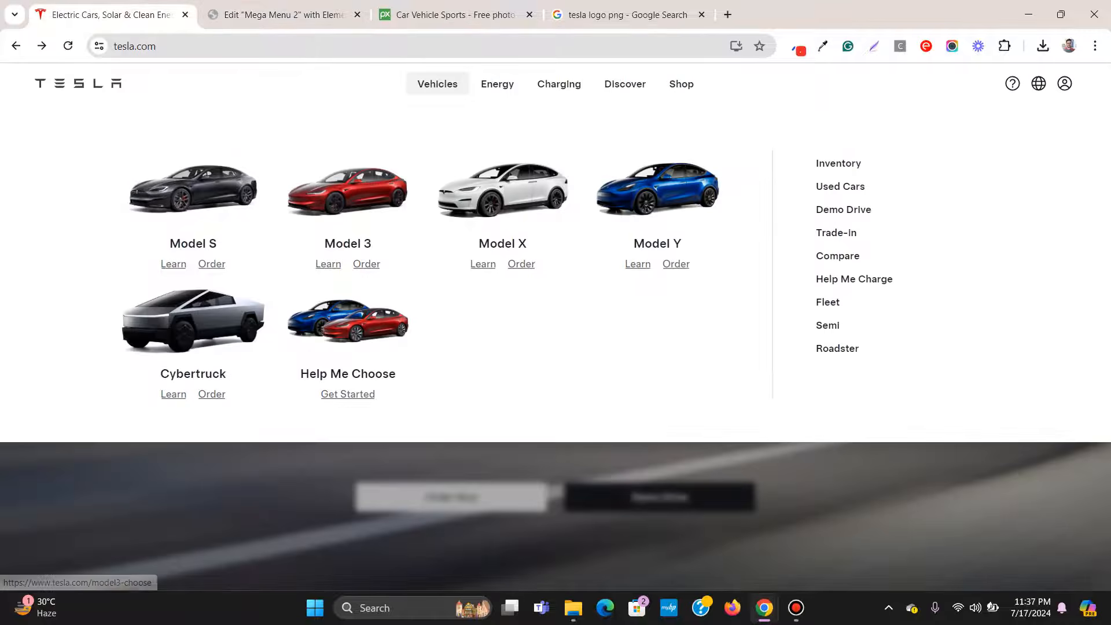
{"action": "left_click", "coordinate": [284, 15]}
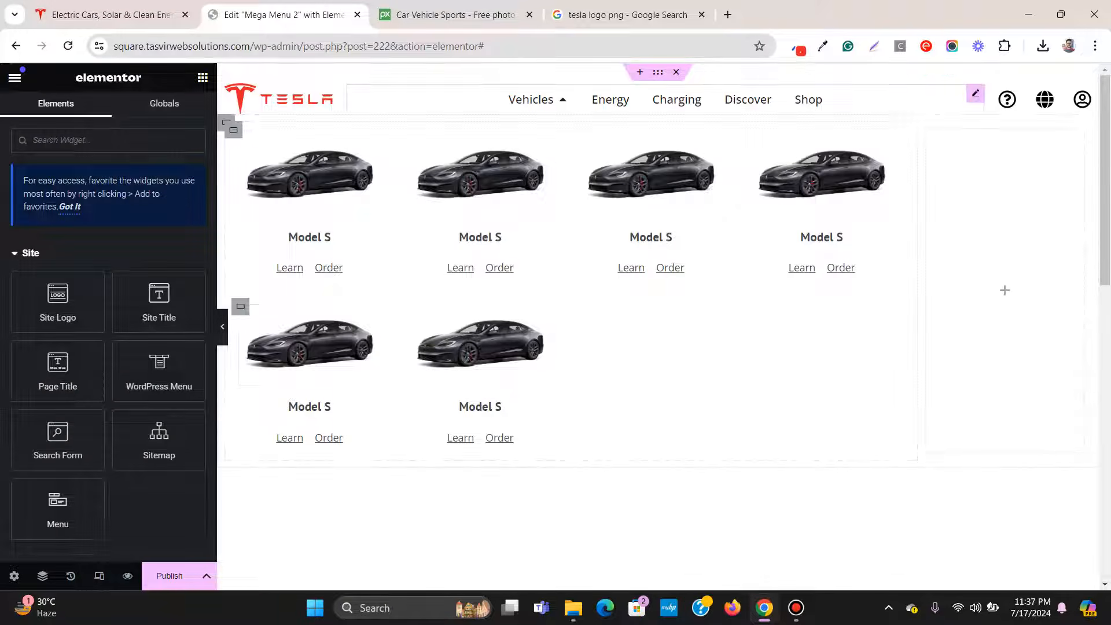
{"action": "left_click", "coordinate": [222, 327]}
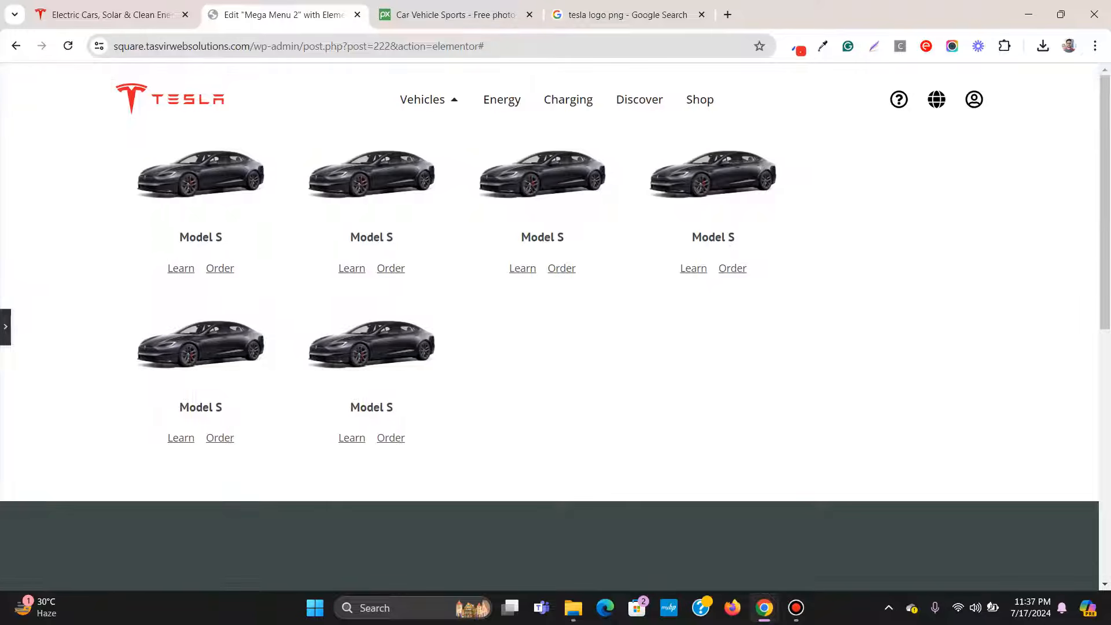
{"action": "left_click", "coordinate": [5, 327]}
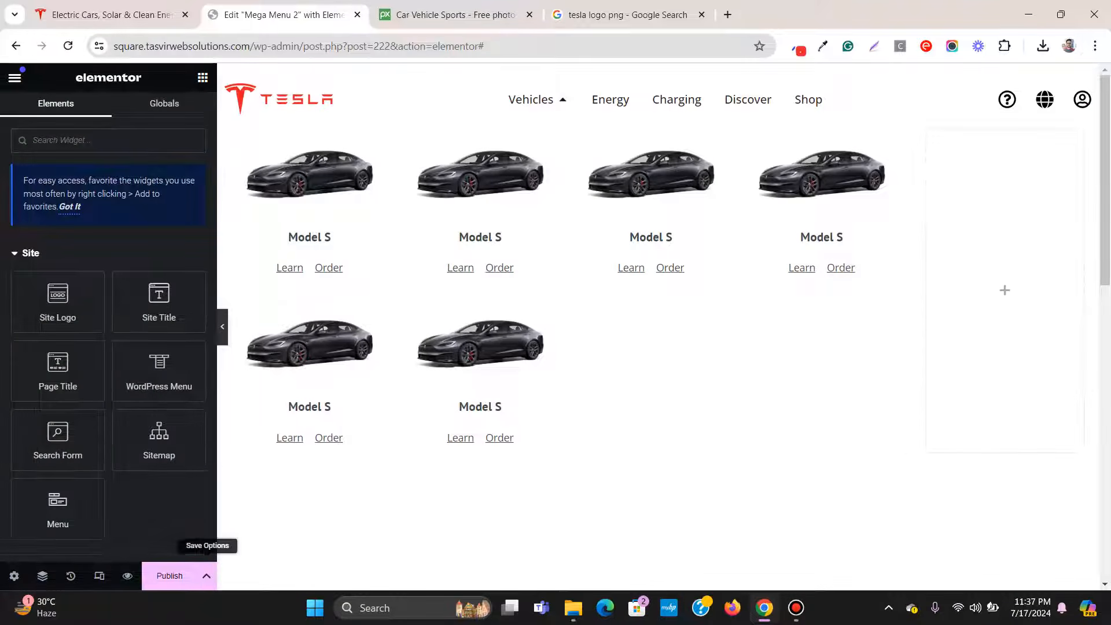
{"action": "left_click", "coordinate": [208, 576]}
{"action": "left_click", "coordinate": [62, 481]}
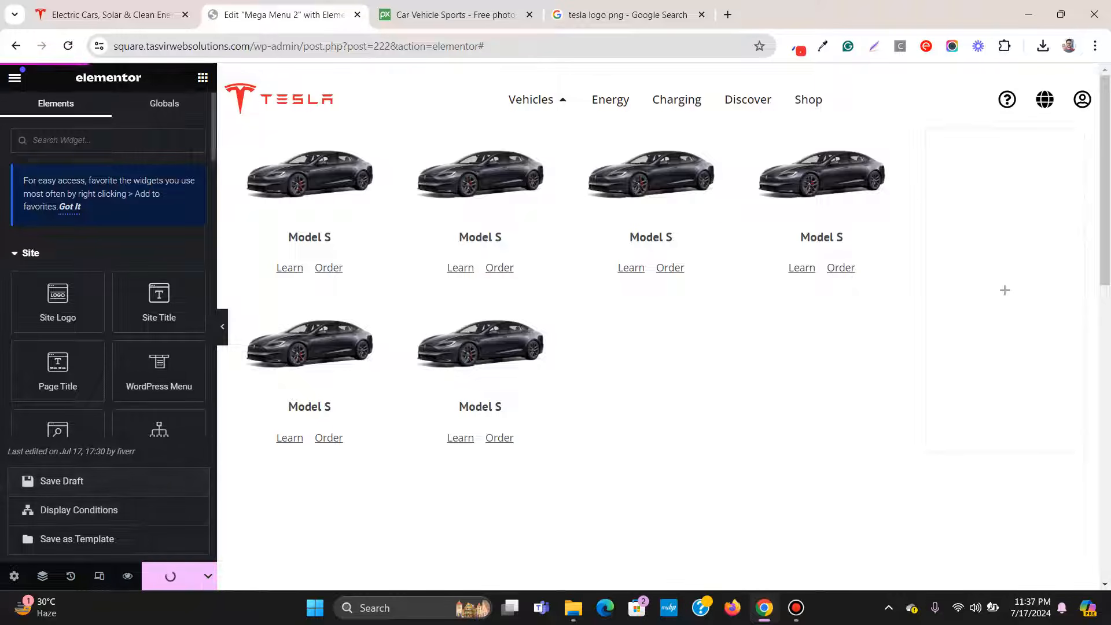
Step: Switch to the Tesla site and save the red Model 3 image from its Vehicles menu to the computer
{"action": "left_click", "coordinate": [111, 15]}
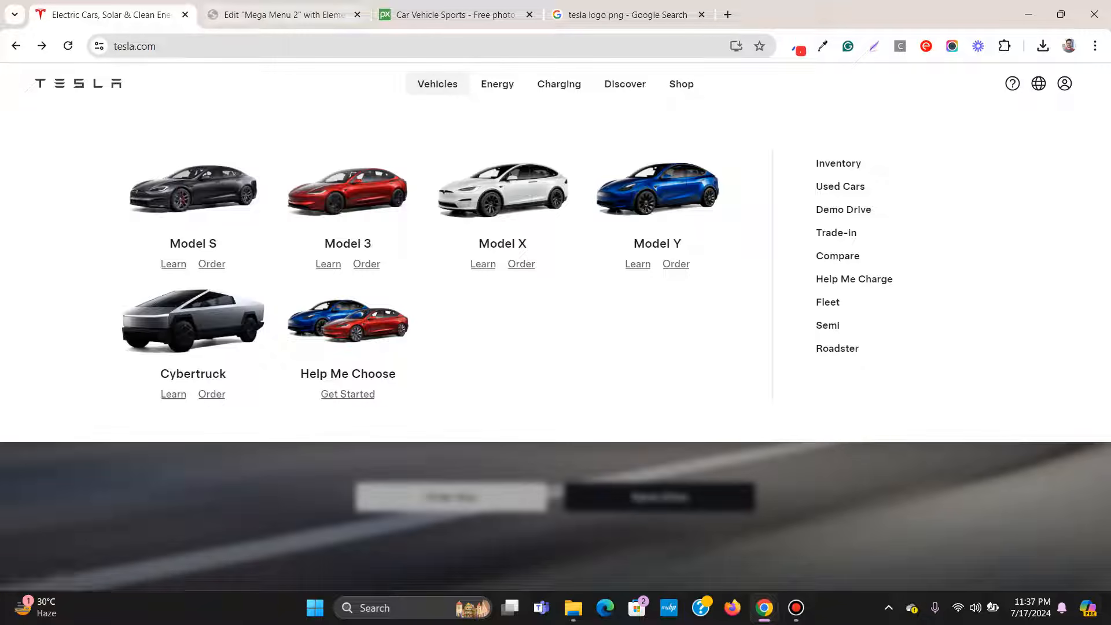
{"action": "right_click", "coordinate": [363, 185]}
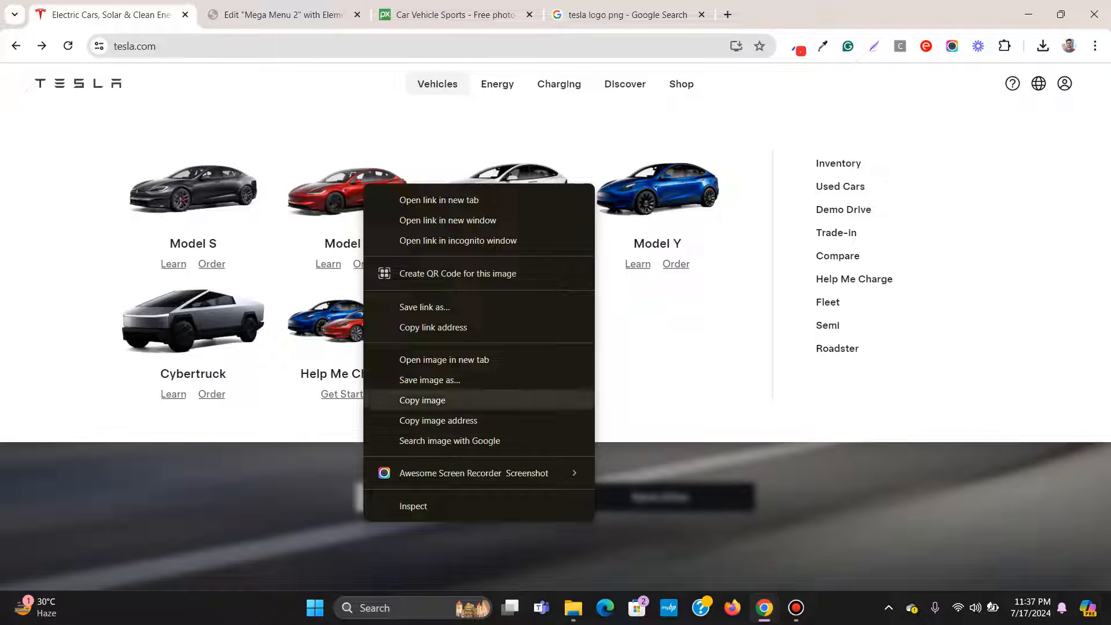
{"action": "left_click", "coordinate": [430, 380]}
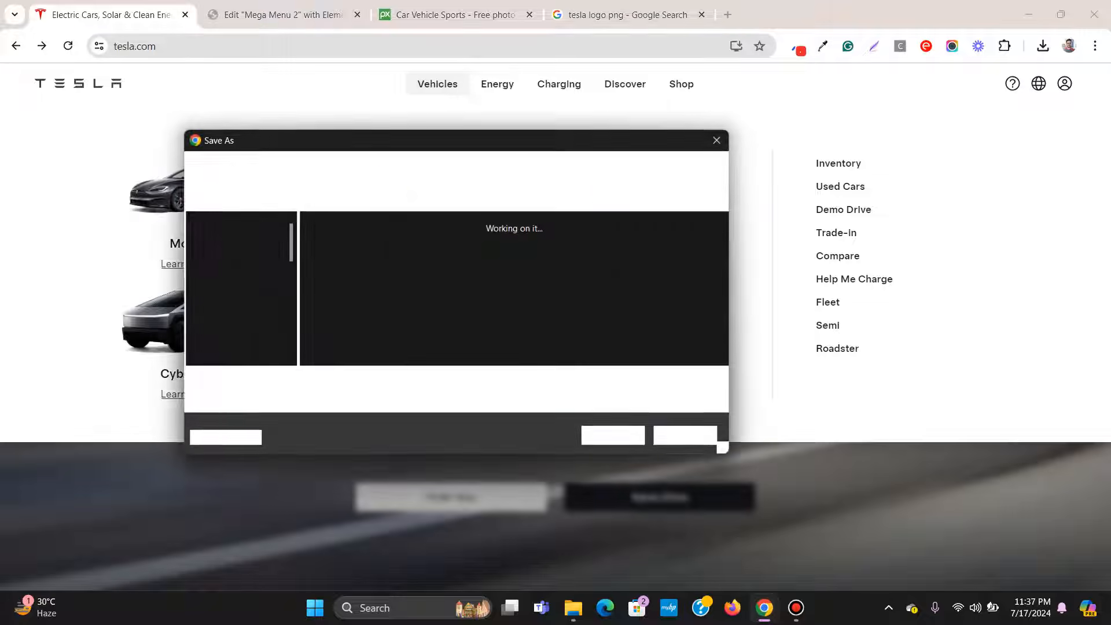
{"action": "left_click", "coordinate": [612, 434]}
Step: Back in Elementor, replace the second card's image by uploading the downloaded Mega-Menu-Vehicles-Model-3-Performance-LHD.avif and selecting it
{"action": "left_click", "coordinate": [296, 15]}
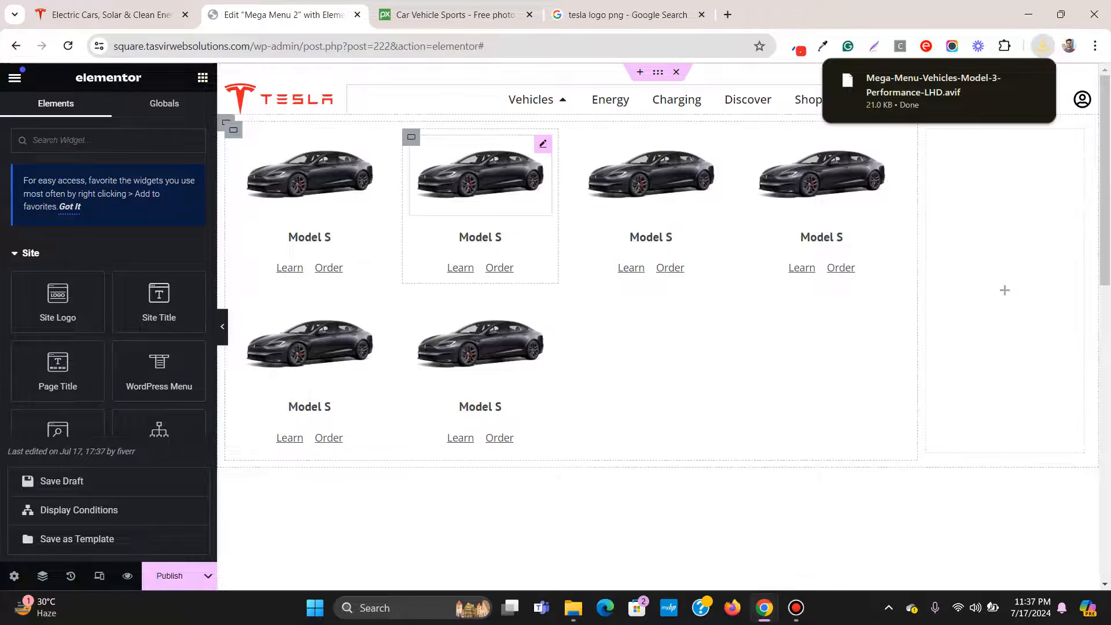
{"action": "left_click", "coordinate": [543, 144]}
{"action": "left_click", "coordinate": [108, 246]}
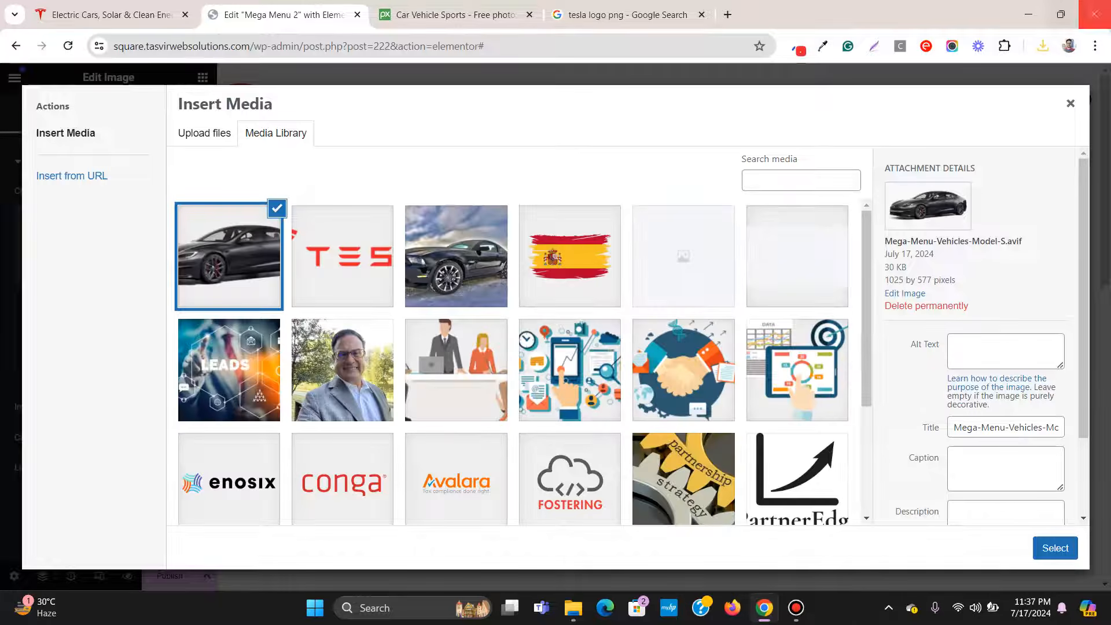
{"action": "left_click", "coordinate": [1042, 46]}
{"action": "left_click_drag", "start_coordinate": [925, 114], "coordinate": [505, 201]}
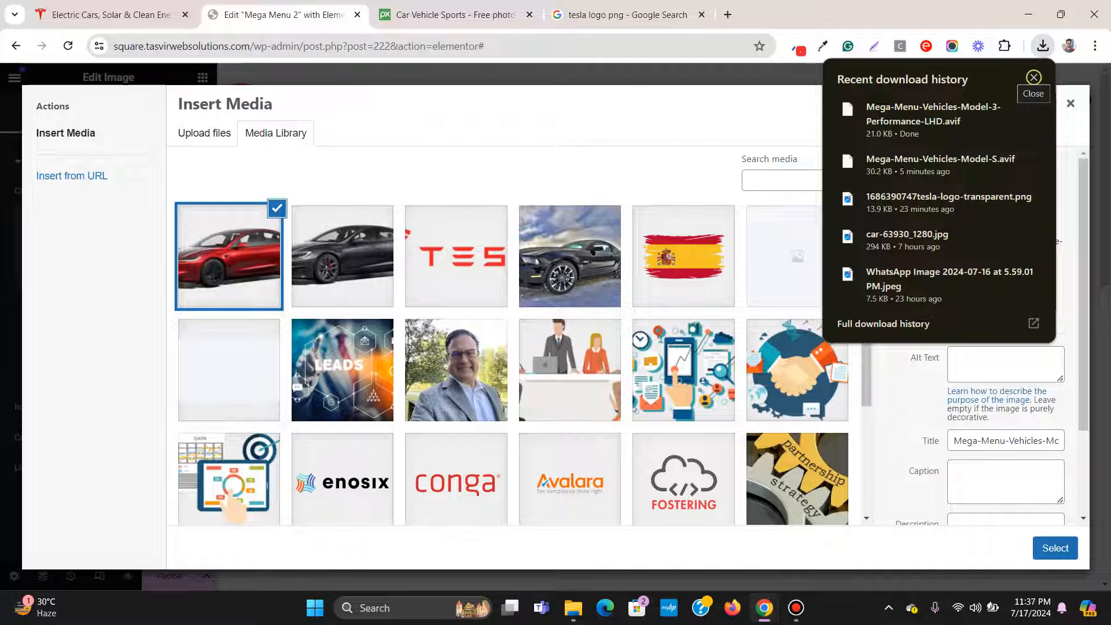
{"action": "left_click", "coordinate": [796, 607]}
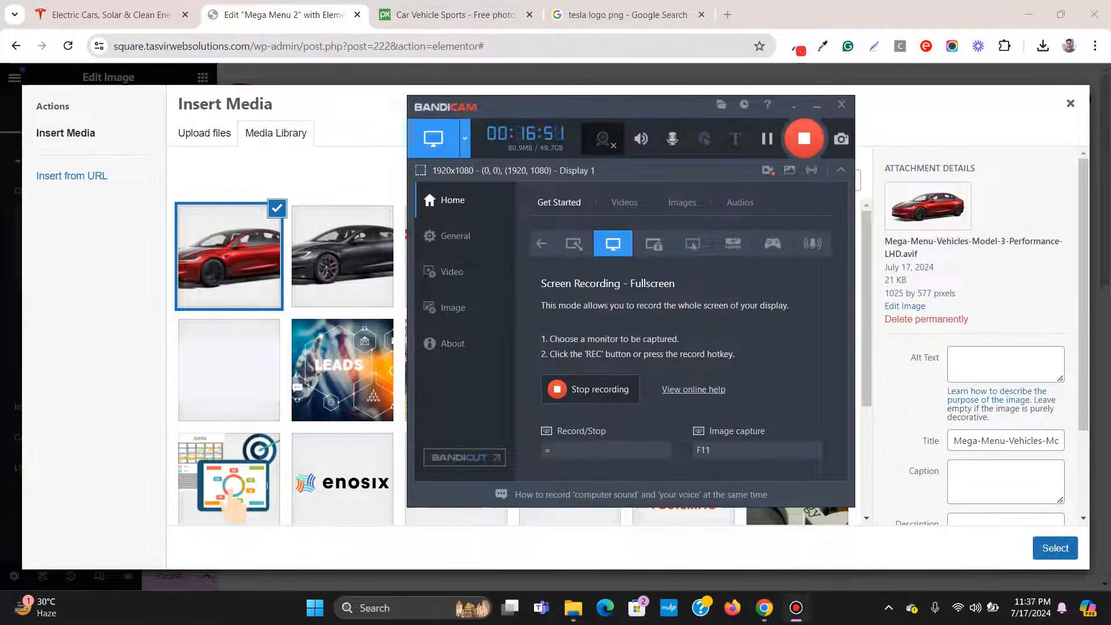
{"action": "left_click", "coordinate": [816, 105]}
{"action": "left_click", "coordinate": [1055, 547]}
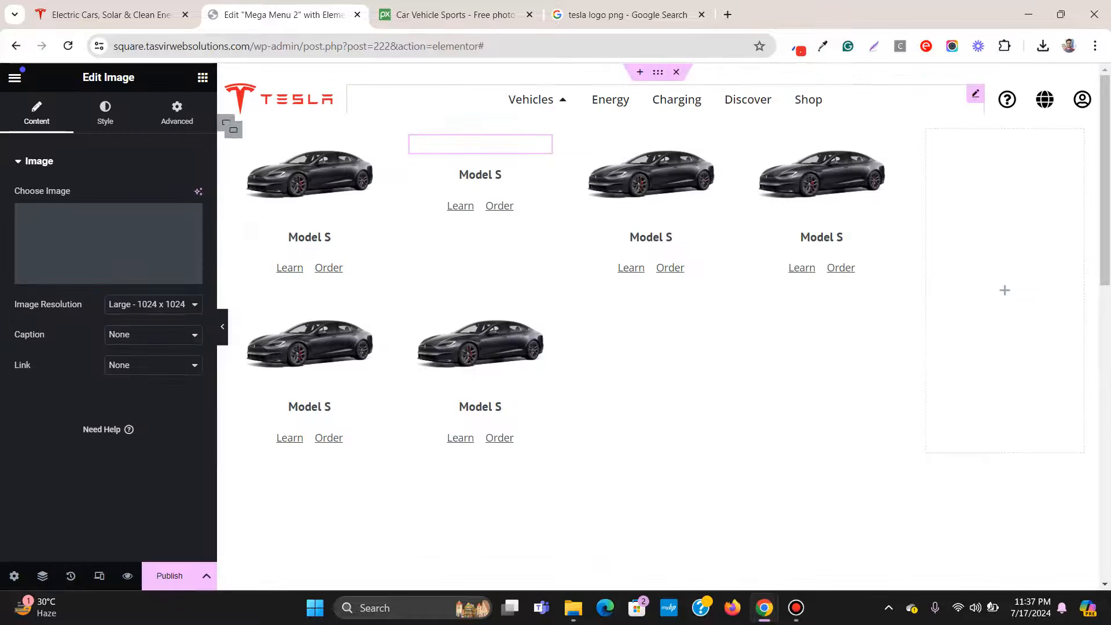
Step: Change the second card's heading title to Model 3
{"action": "left_click", "coordinate": [480, 238]}
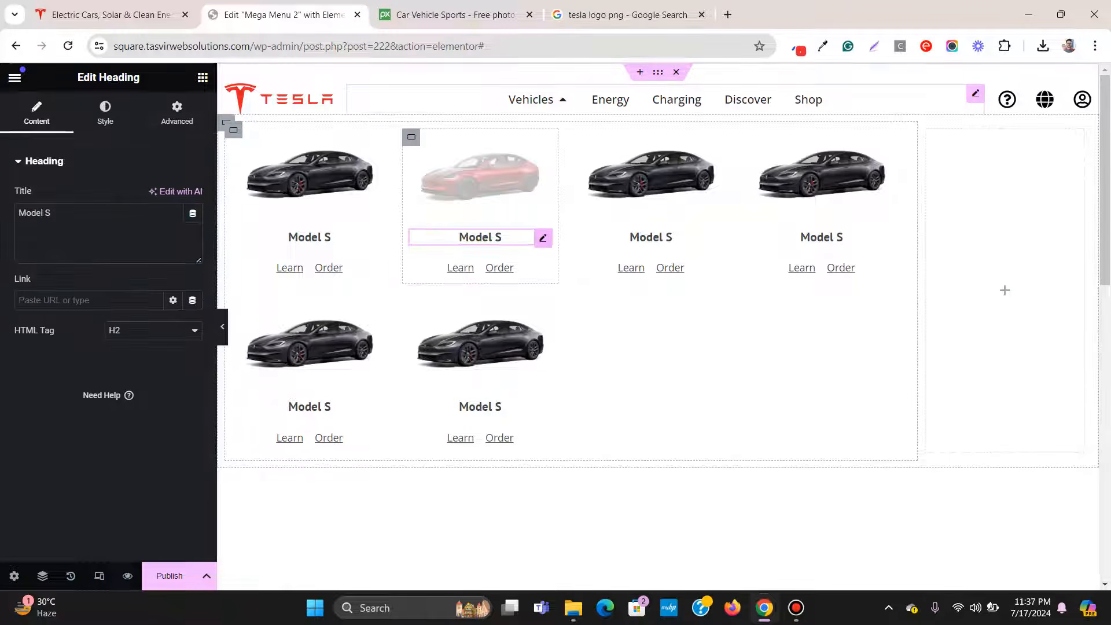
{"action": "left_click", "coordinate": [78, 215]}
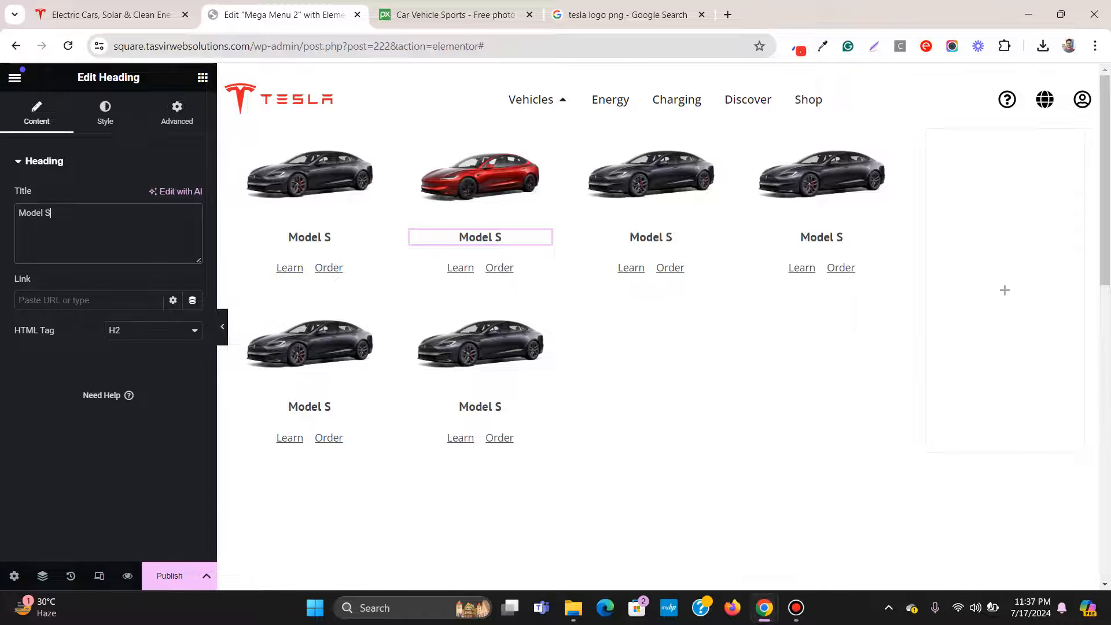
{"action": "key", "text": "BackSpace"}
{"action": "type", "text": "3"}
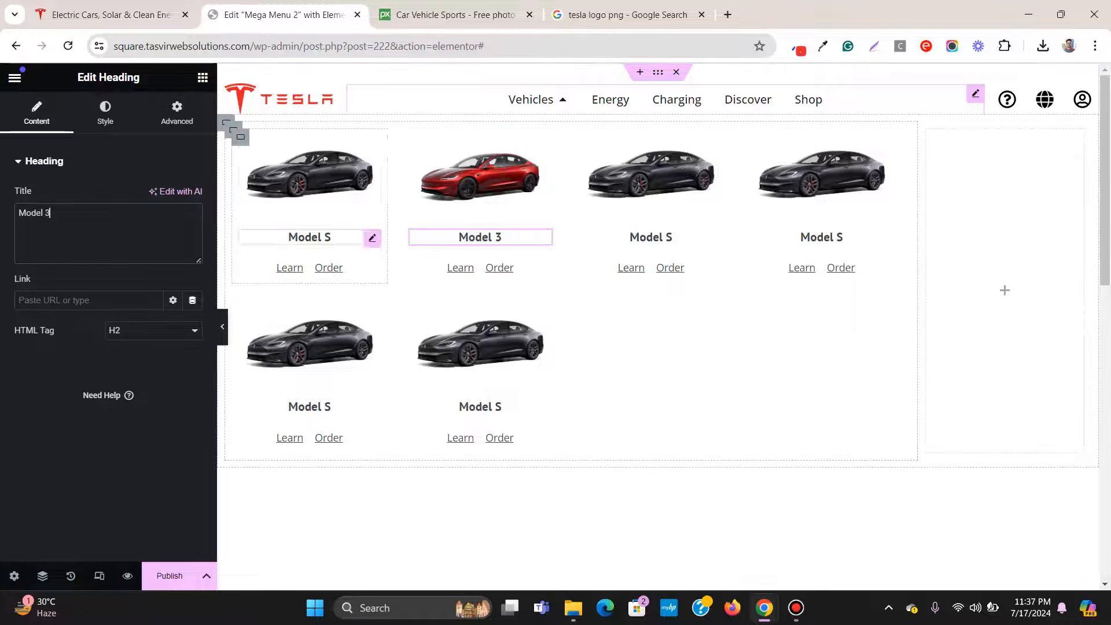
Step: Return to the Tesla site's Vehicles menu and save the white Model X image as Mega-Menu-Vehicles-Model-X
{"action": "left_click", "coordinate": [118, 14]}
{"action": "mouse_move", "coordinate": [497, 84]}
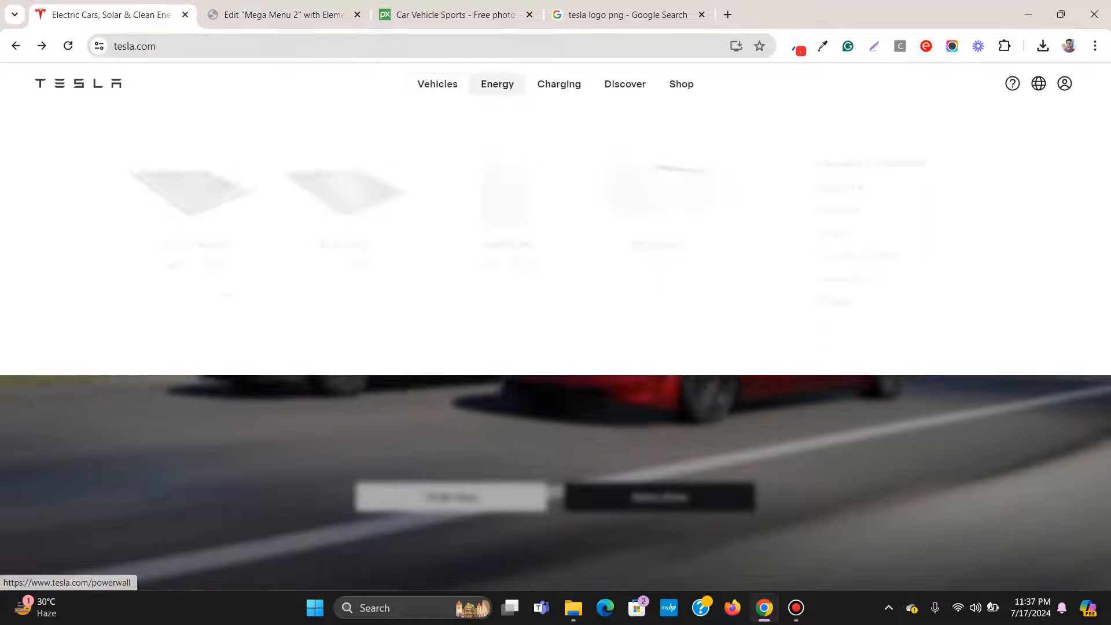
{"action": "right_click", "coordinate": [509, 175]}
{"action": "key", "text": "Escape"}
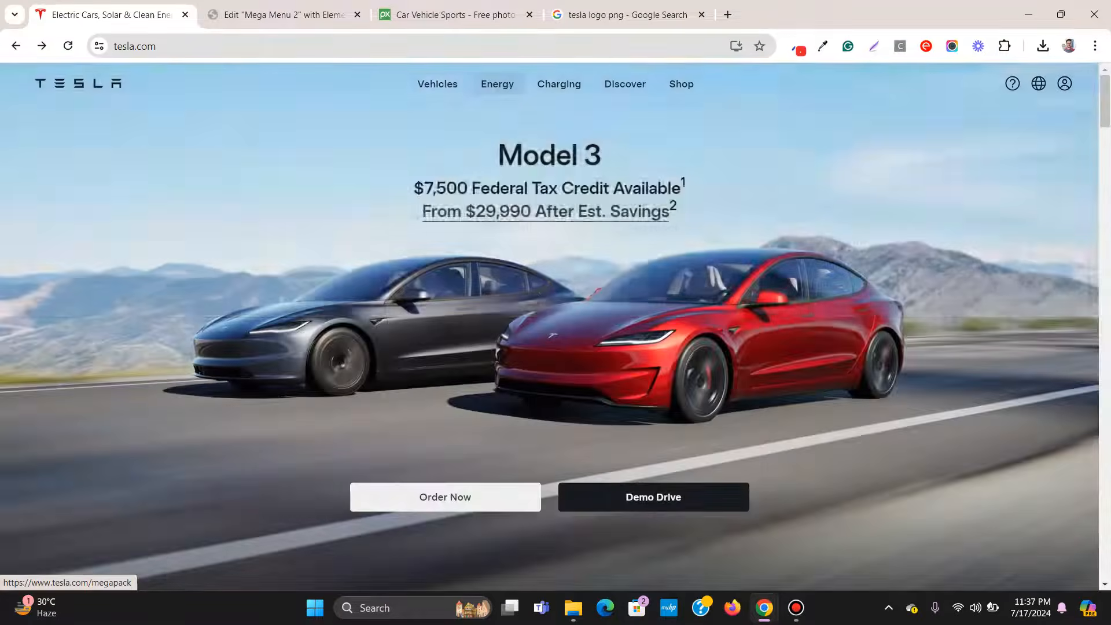
{"action": "mouse_move", "coordinate": [437, 84]}
{"action": "right_click", "coordinate": [506, 174]}
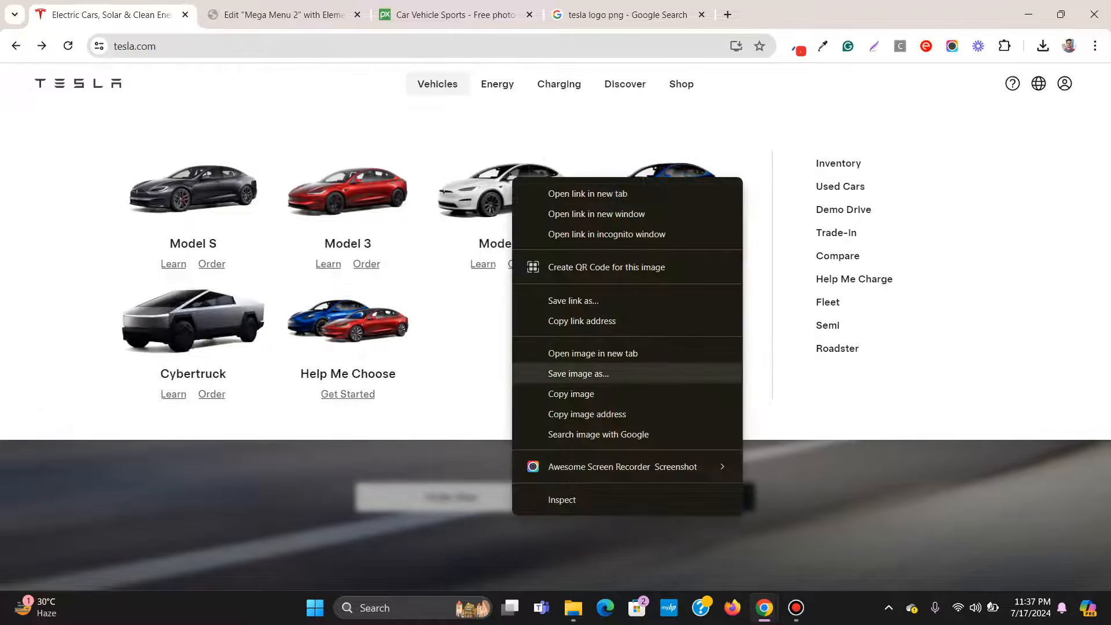
{"action": "left_click", "coordinate": [571, 372]}
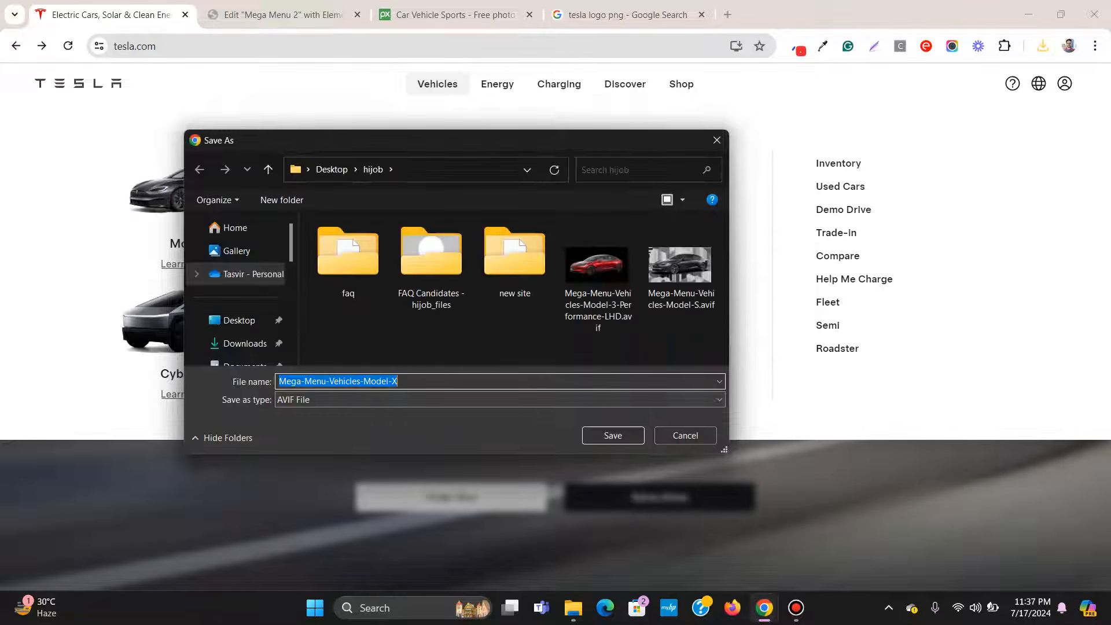
{"action": "left_click", "coordinate": [613, 435]}
Step: Back in Elementor, replace the third card's image by uploading the downloaded Mega-Menu-Vehicles-Model-X.avif and selecting it
{"action": "key", "text": "ctrl+Tab"}
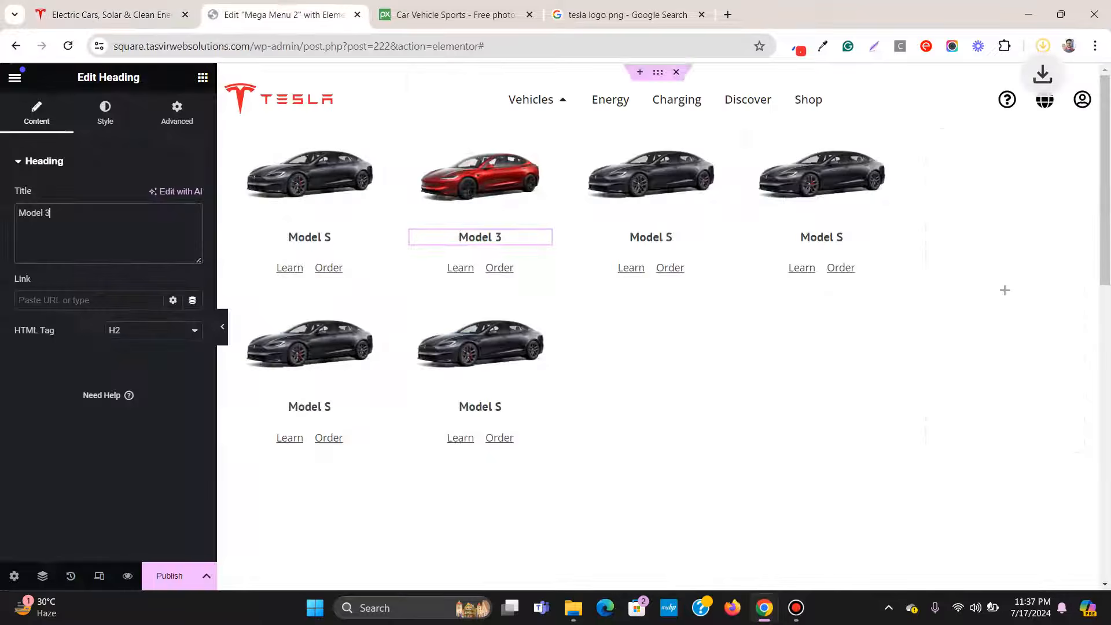
{"action": "left_click", "coordinate": [651, 175]}
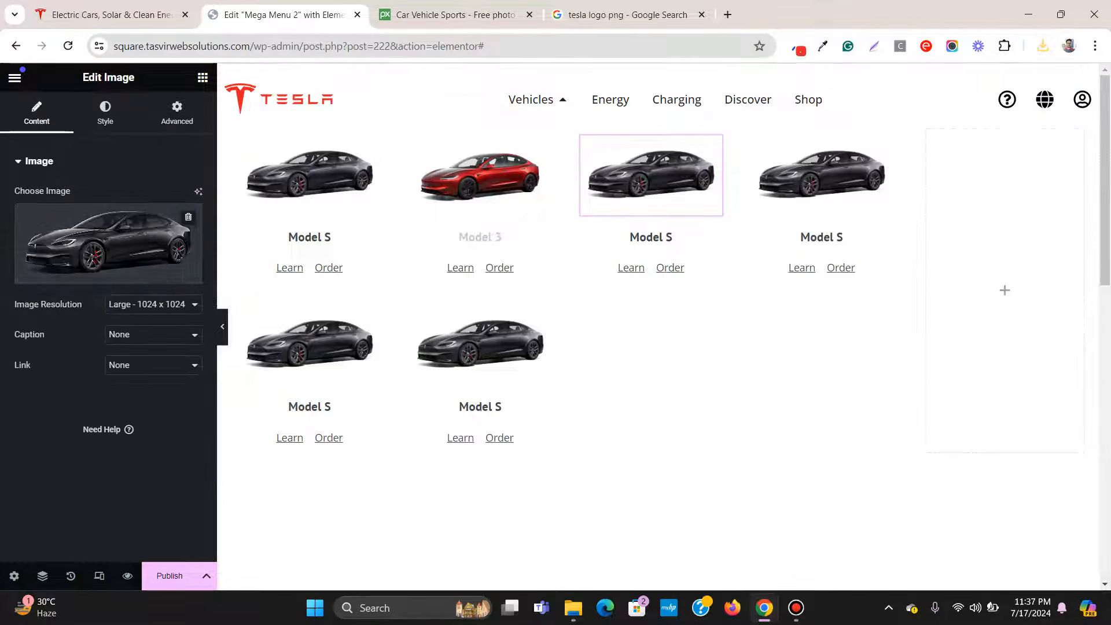
{"action": "left_click", "coordinate": [108, 245]}
{"action": "left_click", "coordinate": [1042, 46]}
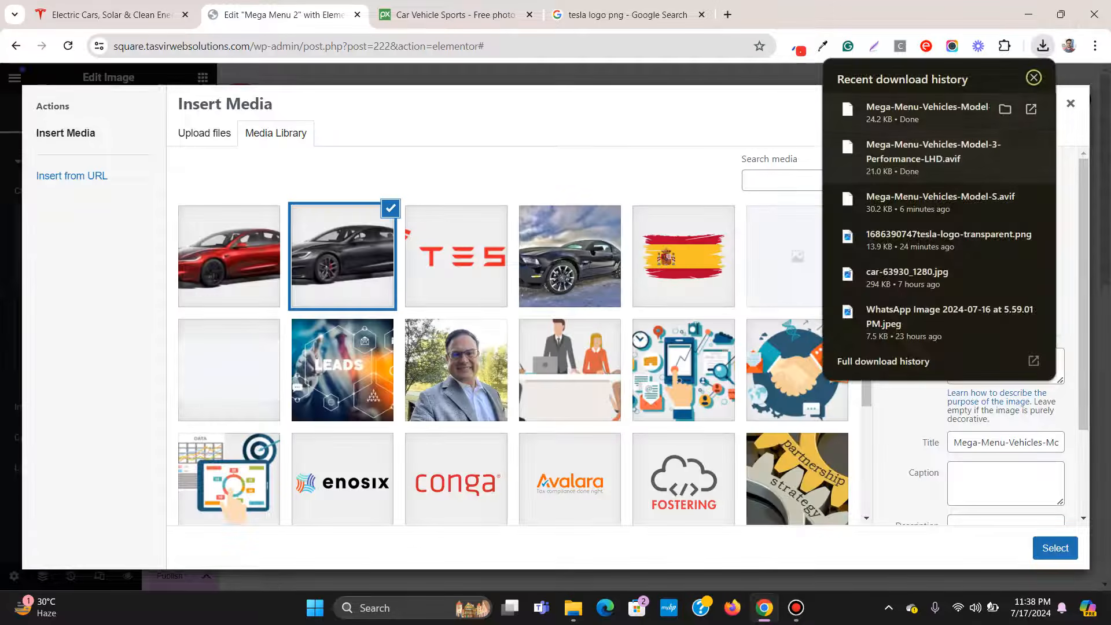
{"action": "left_click_drag", "start_coordinate": [940, 109], "coordinate": [521, 376]}
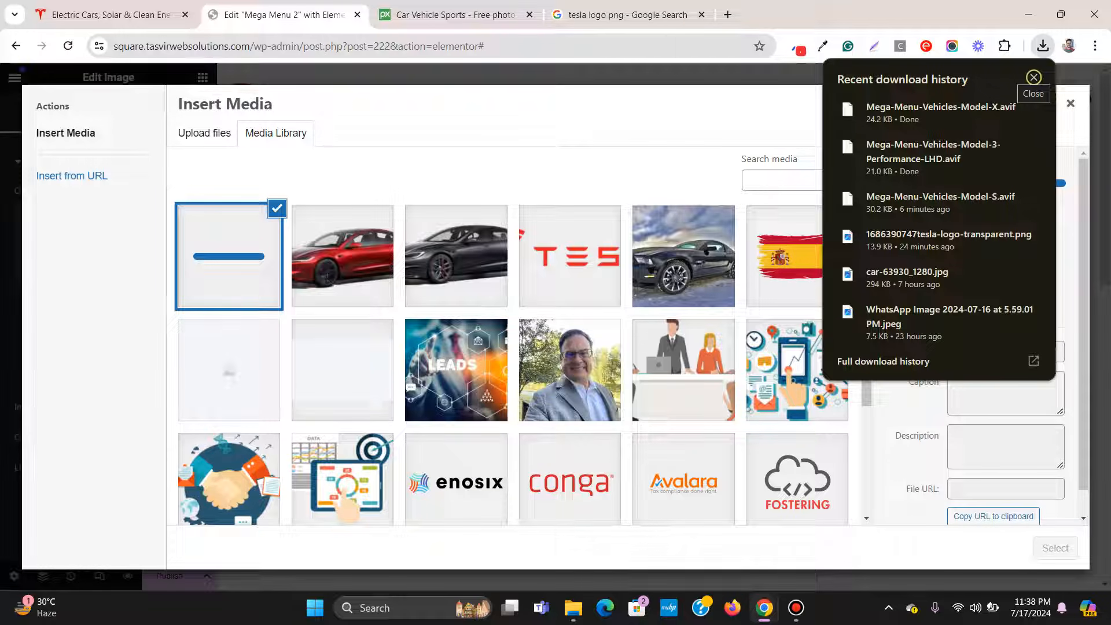
{"action": "left_click", "coordinate": [1033, 77]}
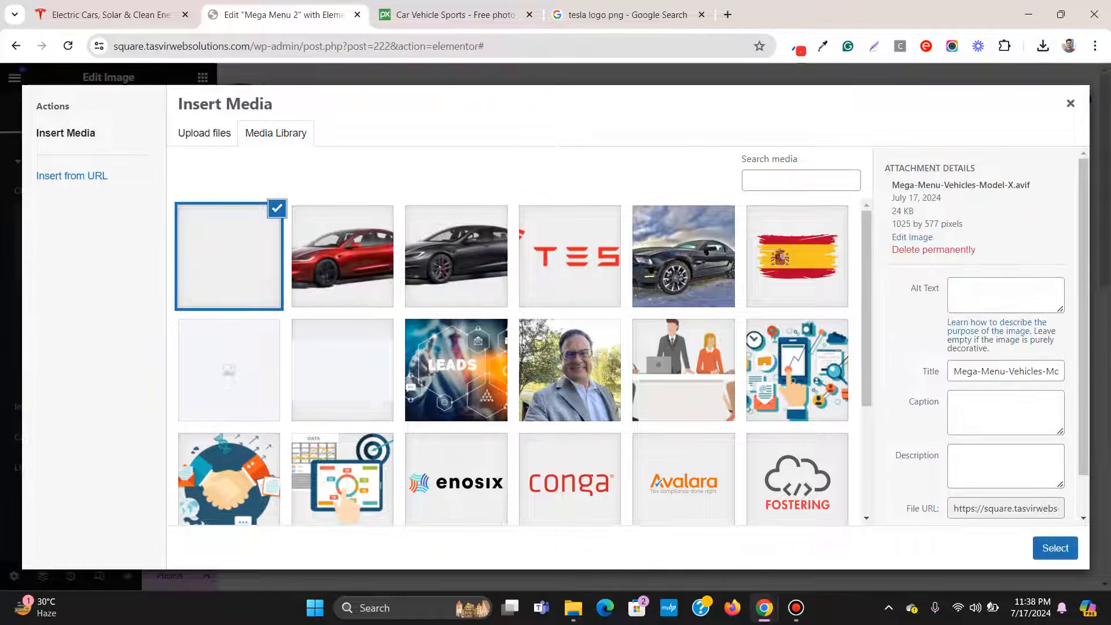
{"action": "left_click", "coordinate": [1055, 547]}
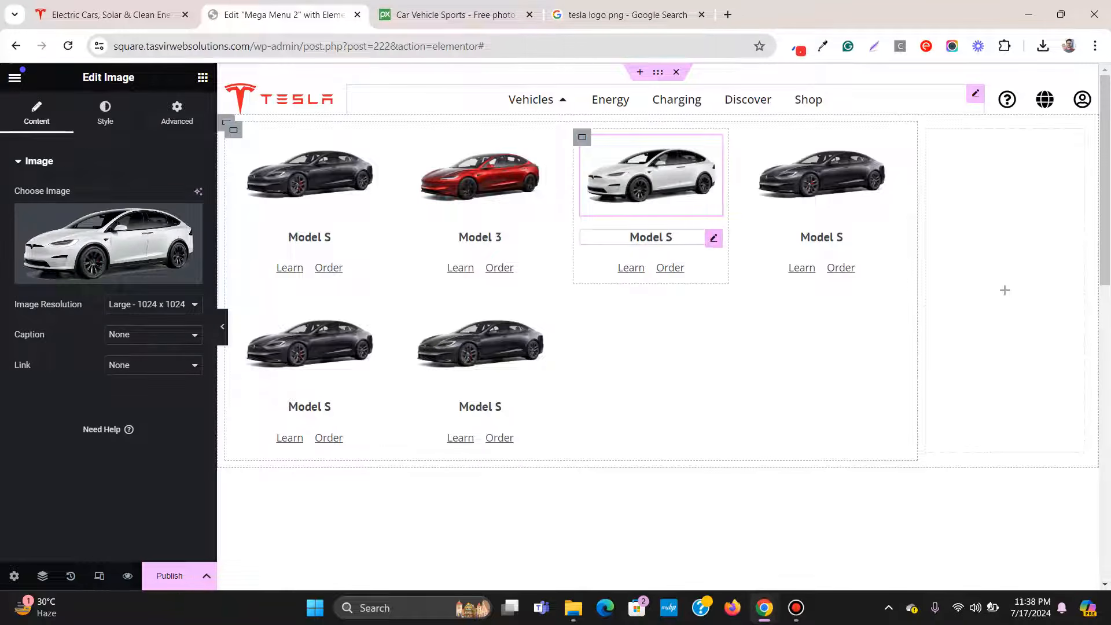
Step: Change the third card's heading title to Model X
{"action": "left_click", "coordinate": [651, 237]}
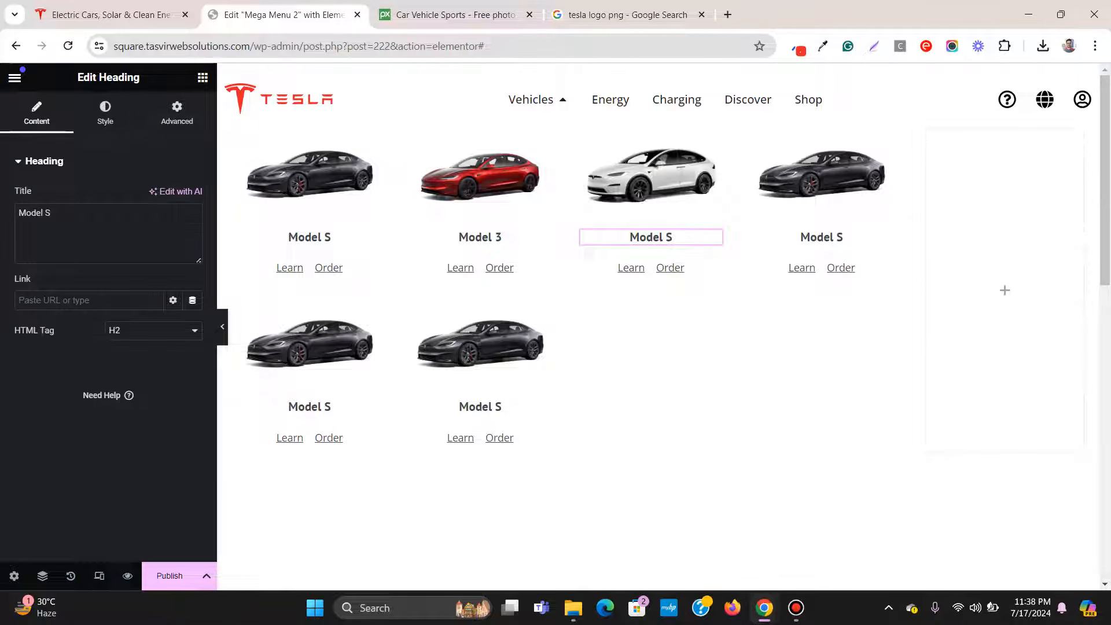
{"action": "key", "text": "BackSpace"}
{"action": "type", "text": "X"}
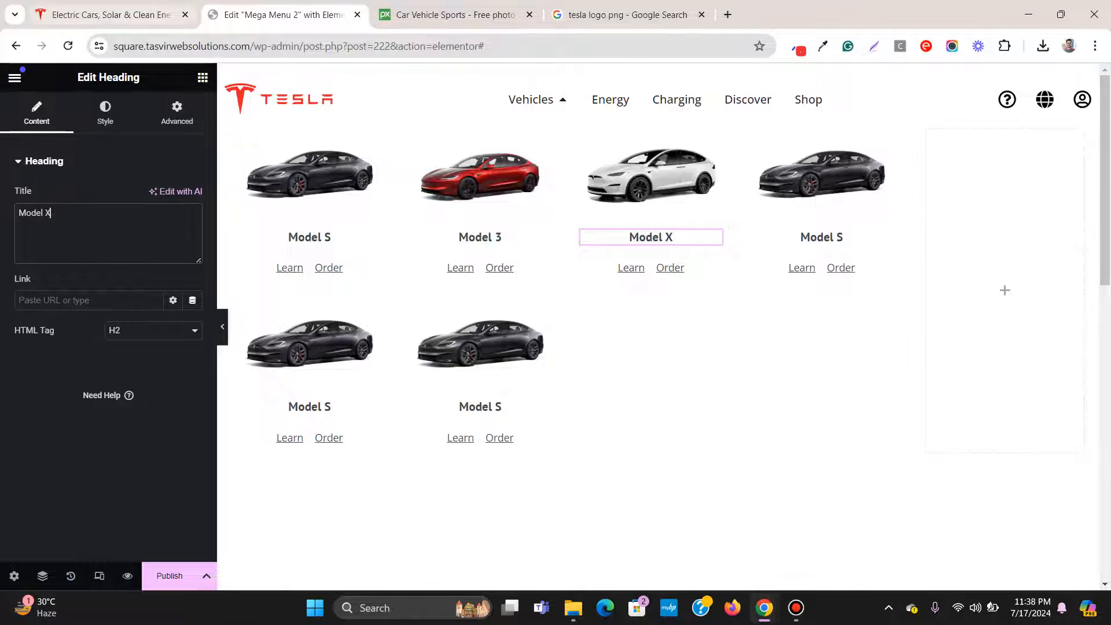
Step: Switch to the Tesla site and save the blue Model Y image from its Vehicles menu to the computer
{"action": "left_click", "coordinate": [116, 14]}
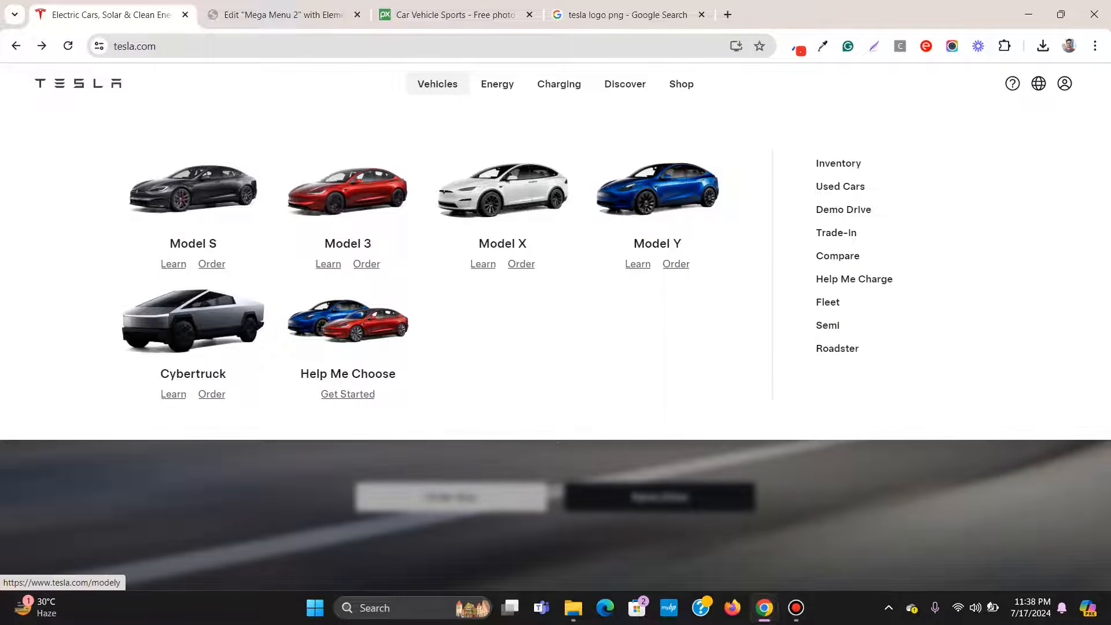
{"action": "right_click", "coordinate": [665, 177]}
{"action": "left_click", "coordinate": [718, 376]}
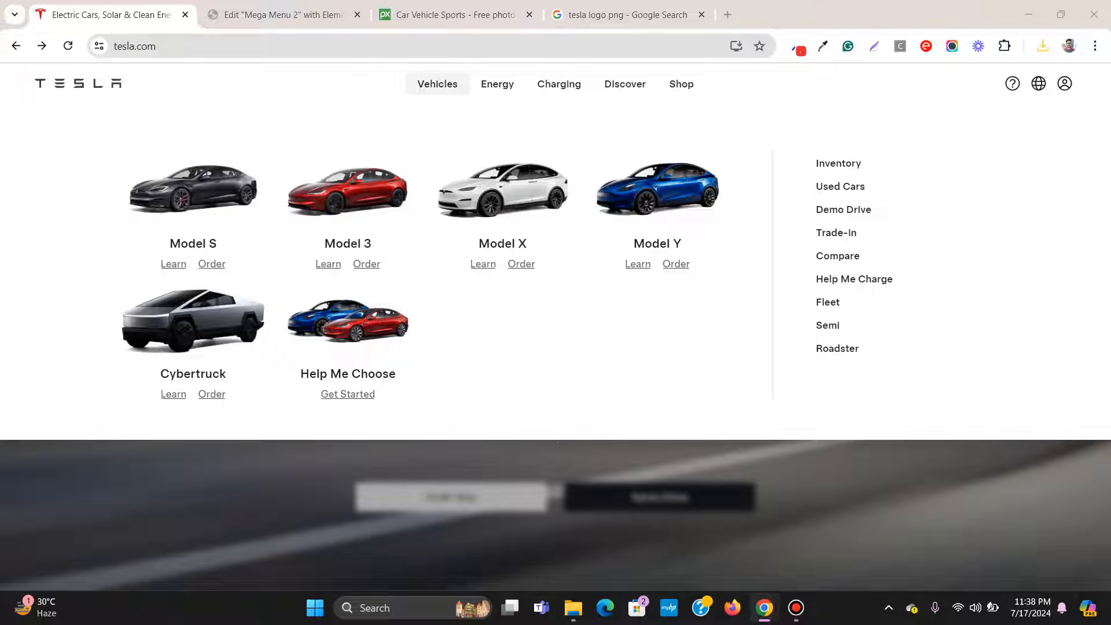
{"action": "left_click", "coordinate": [613, 434]}
Step: Return to Elementor and change the fourth card's heading title to Model Y
{"action": "left_click", "coordinate": [283, 15]}
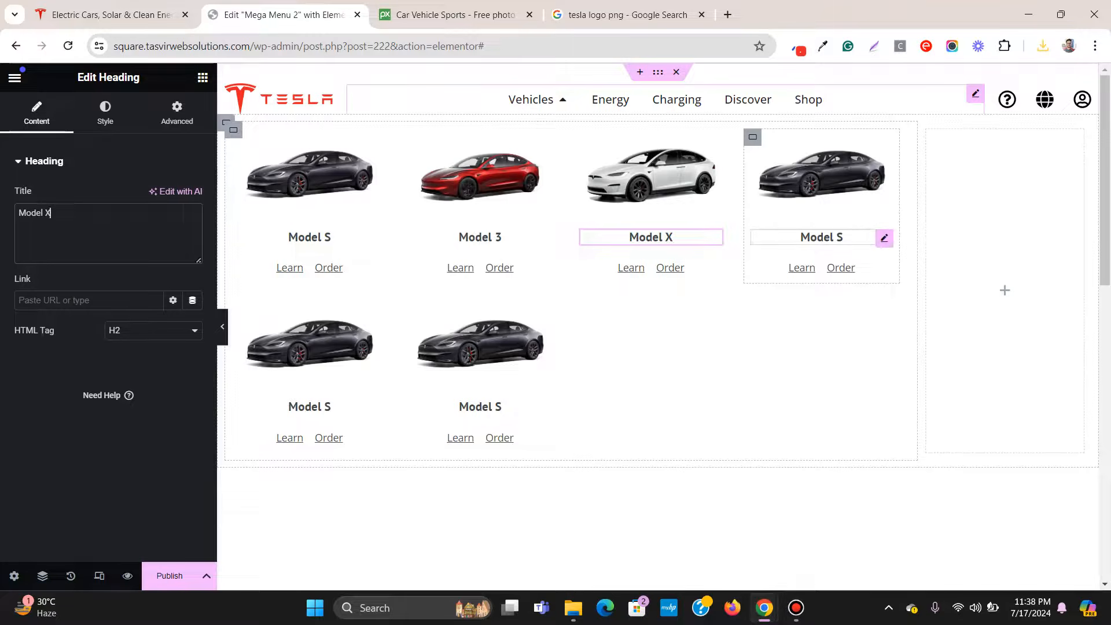
{"action": "left_click", "coordinate": [826, 237]}
{"action": "left_click", "coordinate": [84, 218]}
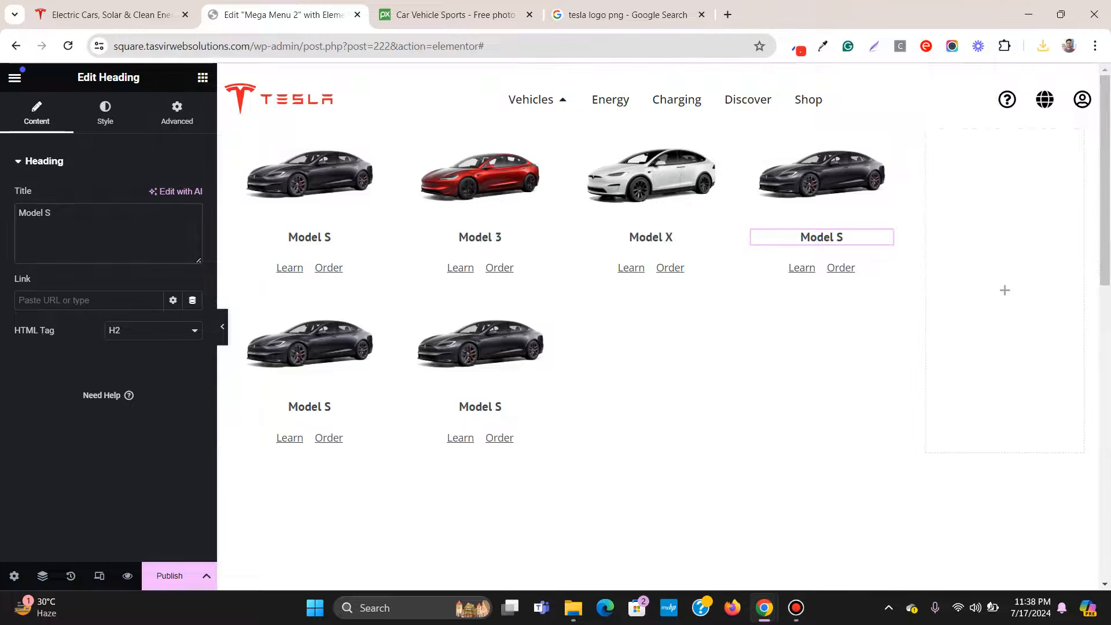
{"action": "key", "text": "BackSpace"}
{"action": "type", "text": "Y"}
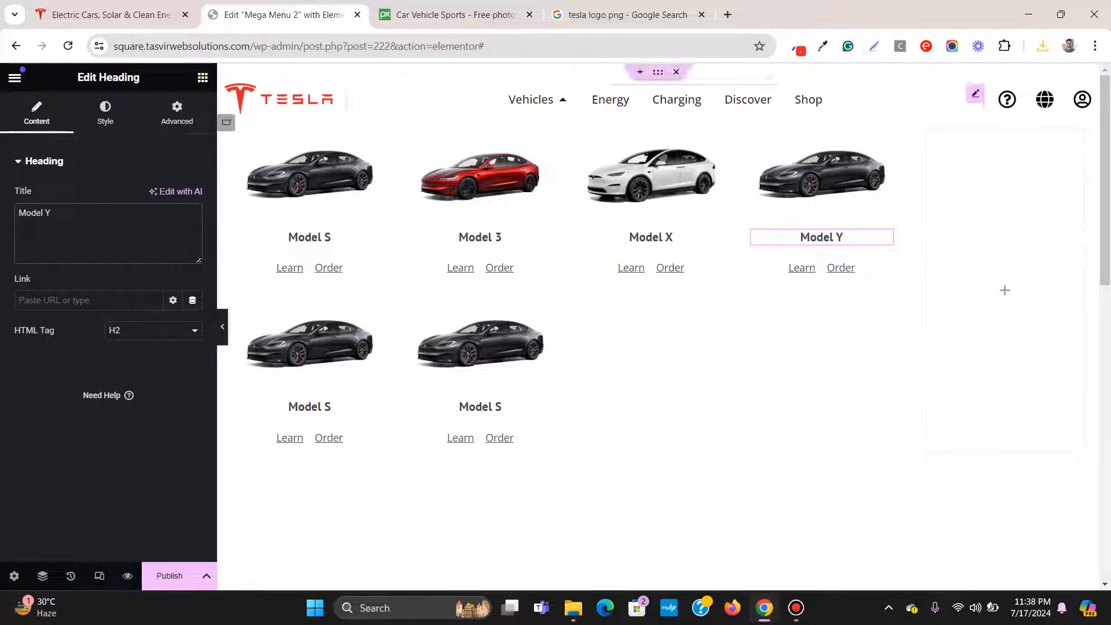
Step: Replace the fourth card's image by uploading the downloaded Mega-Menu-Vehicles-Model-Y.avif to the media library and selecting it
{"action": "left_click", "coordinate": [821, 175]}
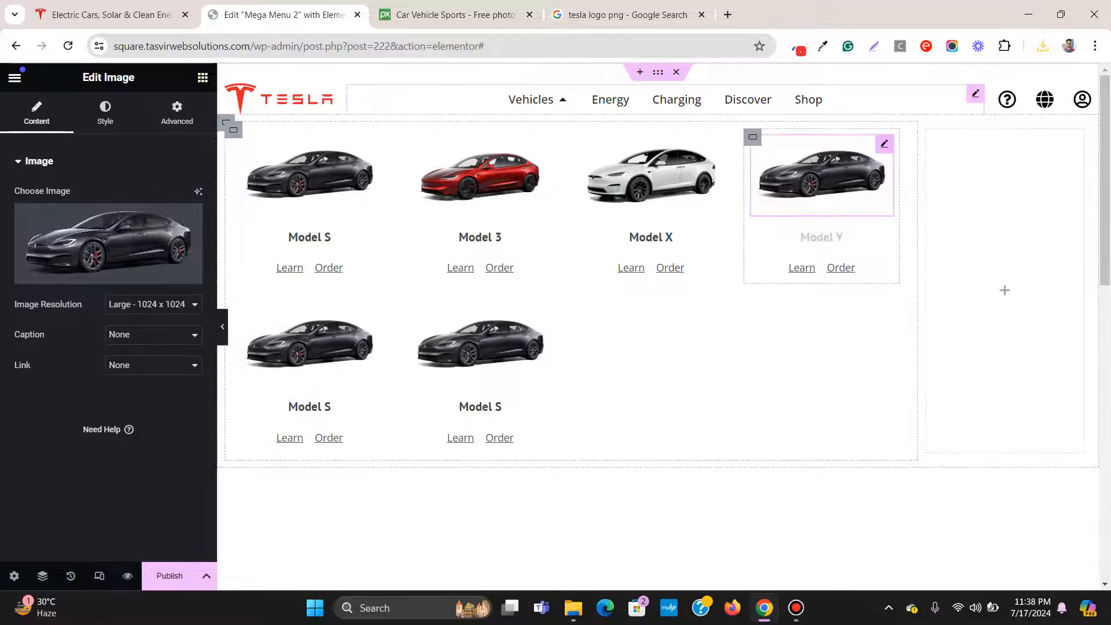
{"action": "left_click", "coordinate": [106, 113]}
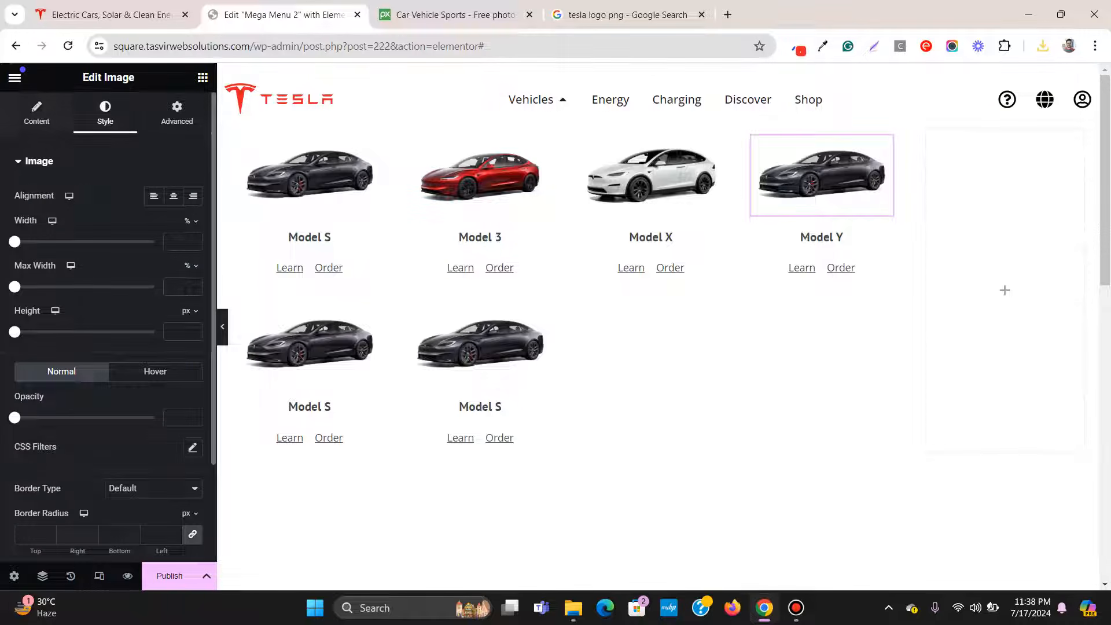
{"action": "left_click", "coordinate": [36, 112]}
{"action": "left_click", "coordinate": [108, 244]}
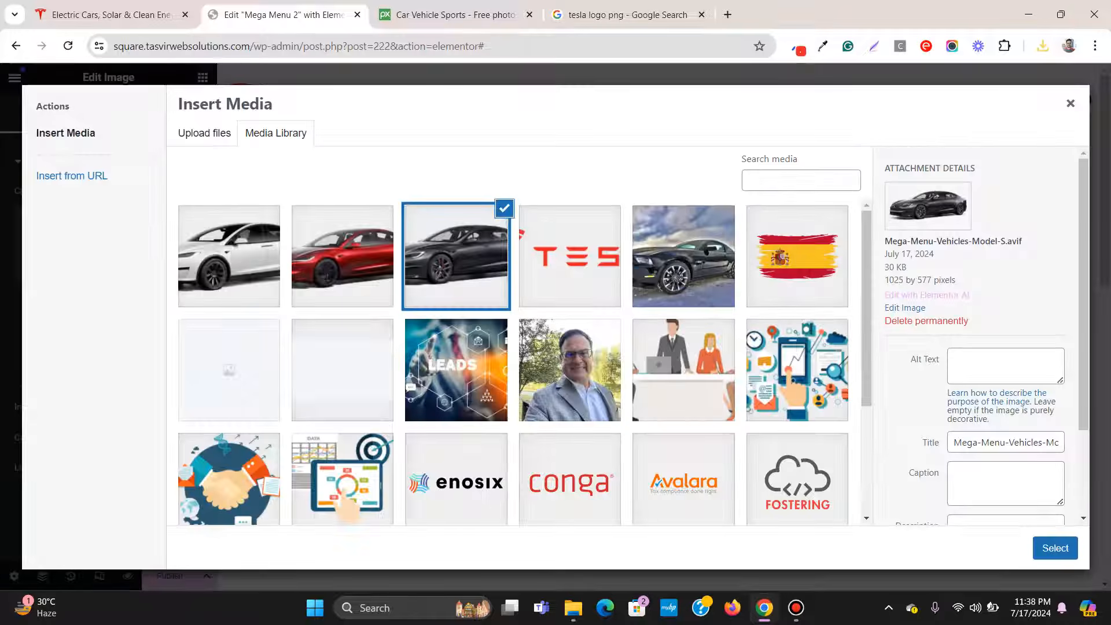
{"action": "left_click", "coordinate": [1043, 45]}
{"action": "left_click_drag", "start_coordinate": [920, 110], "coordinate": [515, 224]}
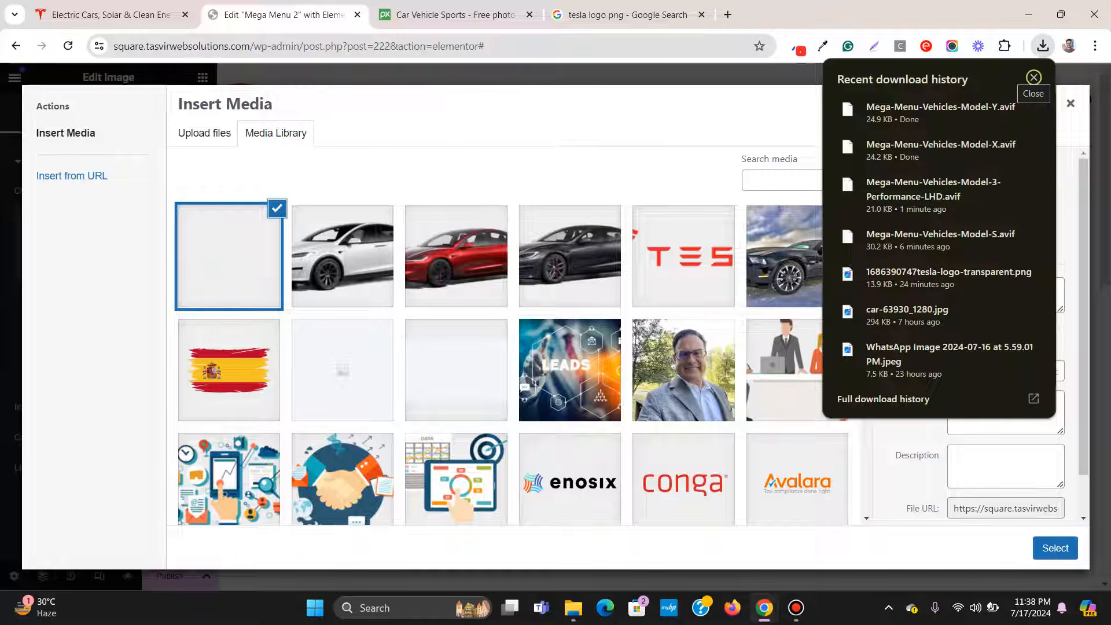
{"action": "left_click", "coordinate": [1033, 77]}
{"action": "left_click", "coordinate": [1054, 548]}
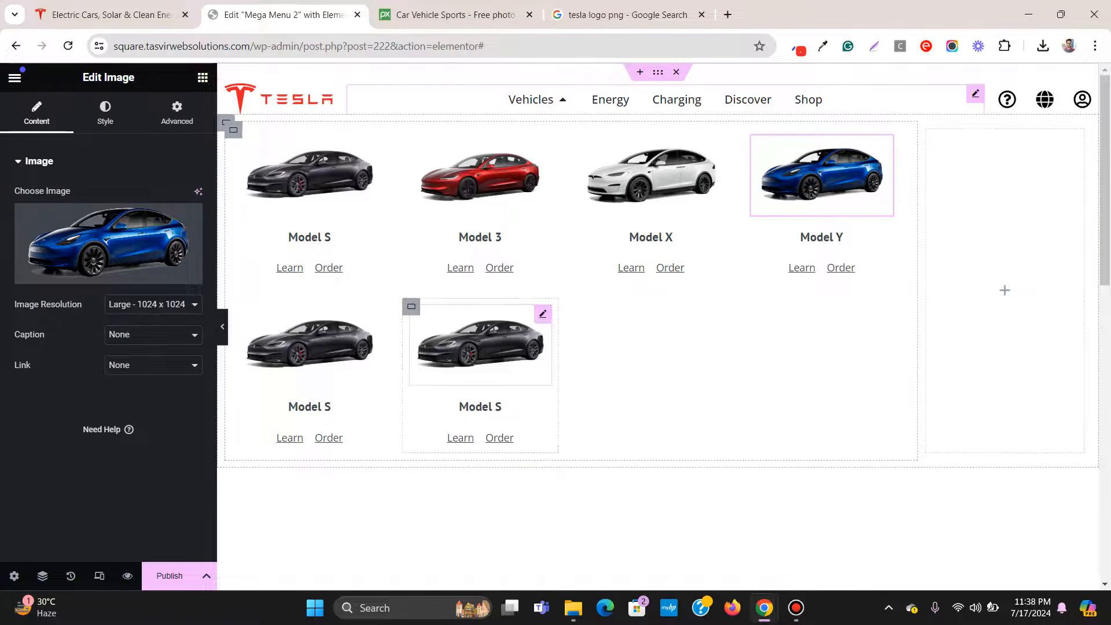
Step: Switch to the Tesla site and save the Cybertruck image from its Vehicles menu to the computer
{"action": "left_click", "coordinate": [110, 15]}
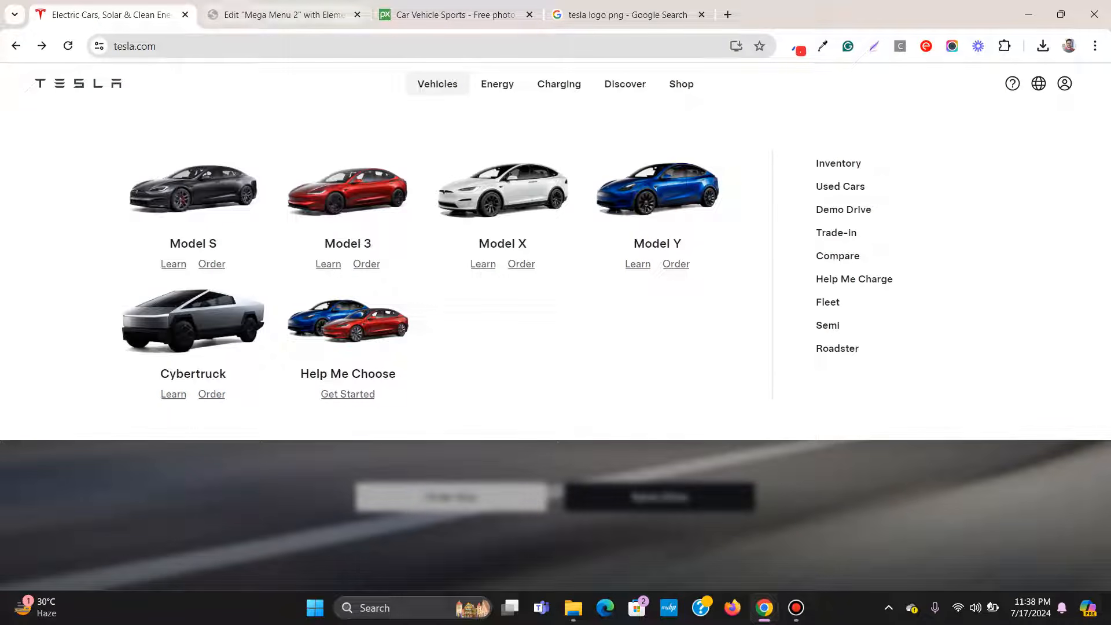
{"action": "right_click", "coordinate": [239, 301]}
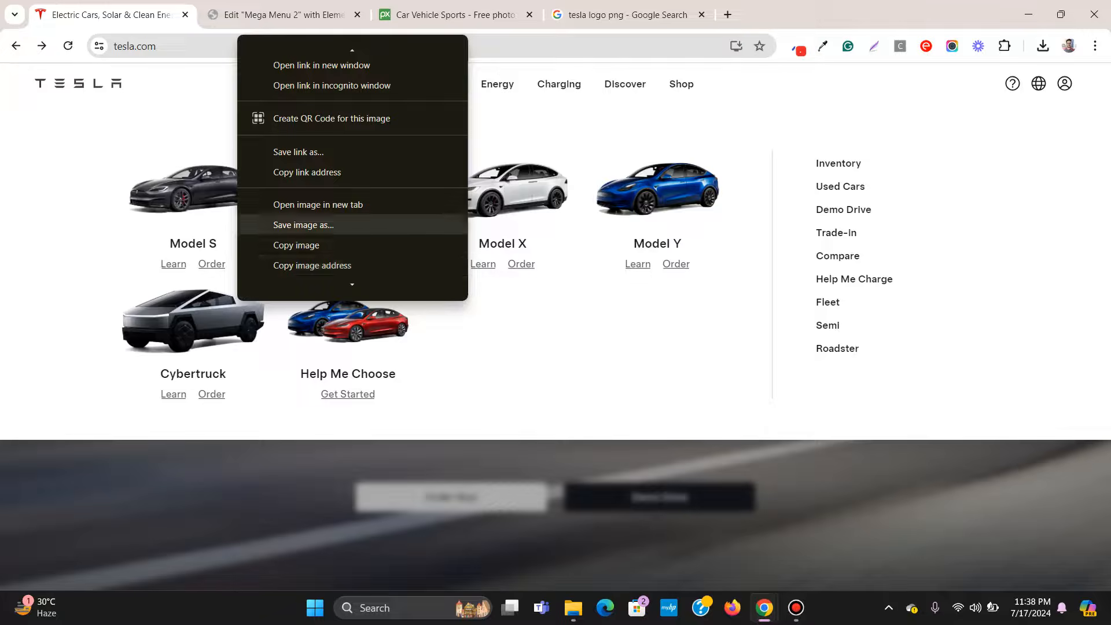
{"action": "left_click", "coordinate": [304, 224]}
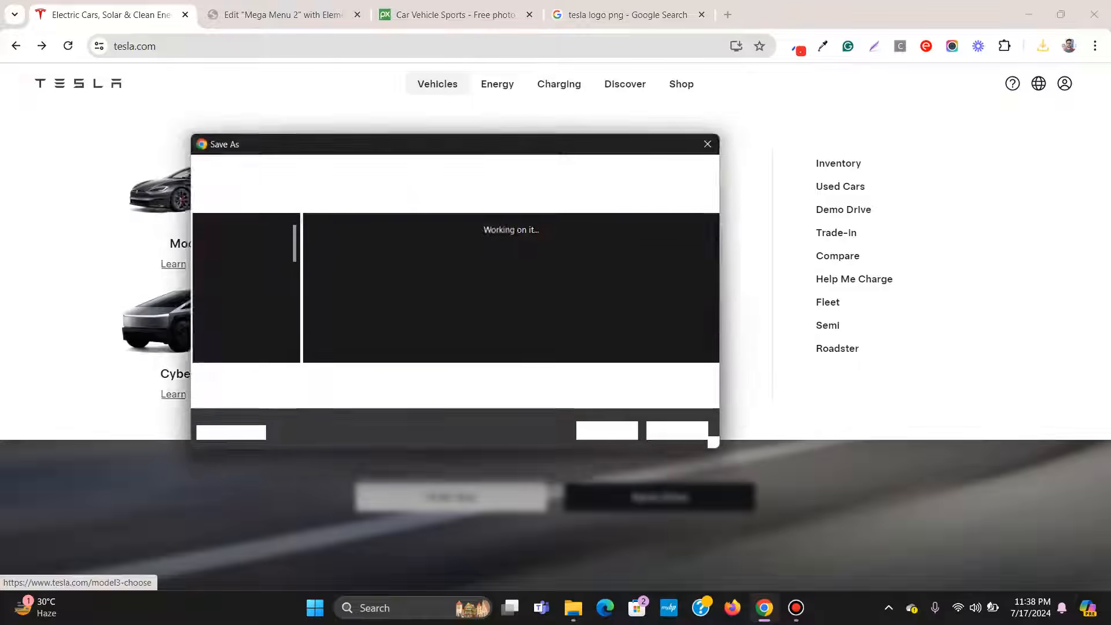
{"action": "left_click", "coordinate": [609, 432]}
Step: Back in Elementor, replace the fifth card's image with the uploaded Mega-Menu-Vehicles-Cybertruck-1x.avif and change its heading title to Cybertruck
{"action": "left_click", "coordinate": [284, 15]}
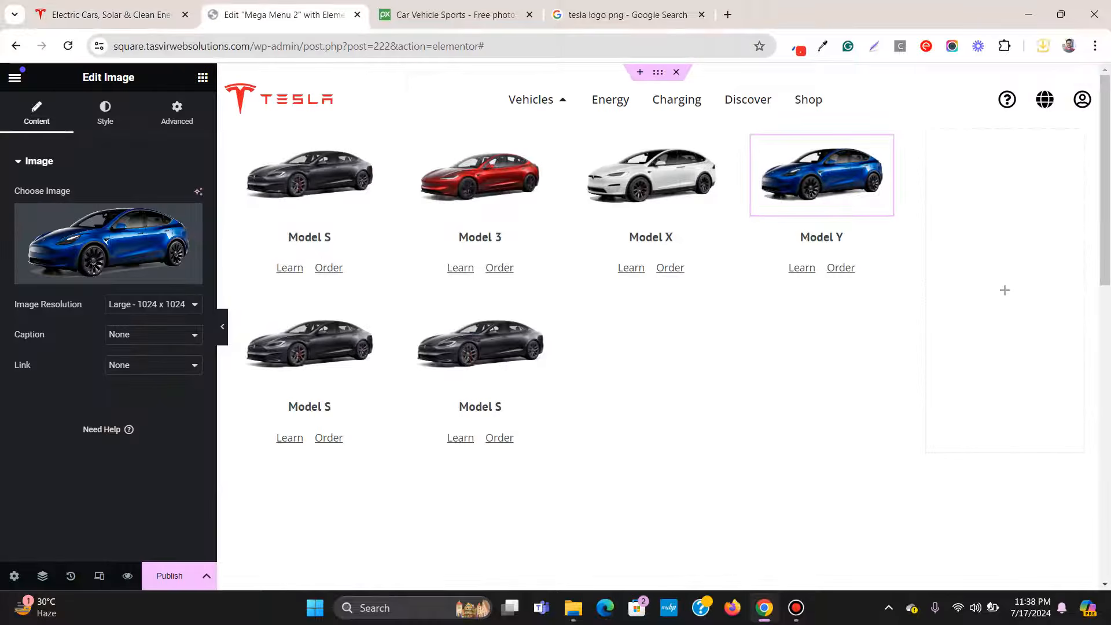
{"action": "left_click", "coordinate": [309, 341]}
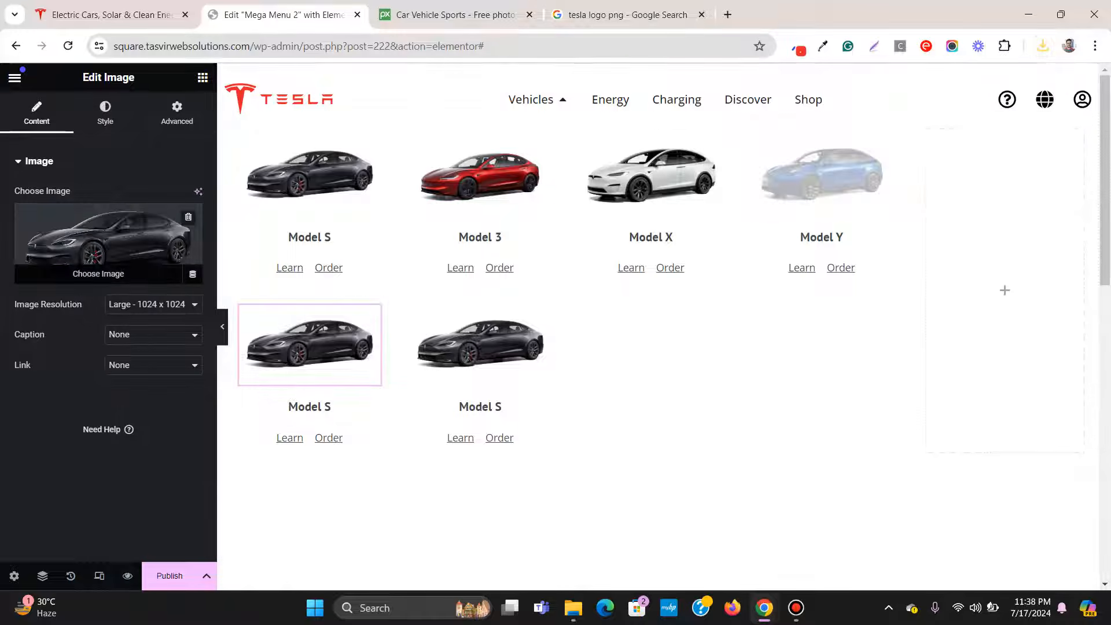
{"action": "left_click", "coordinate": [108, 240]}
{"action": "left_click", "coordinate": [1042, 45]}
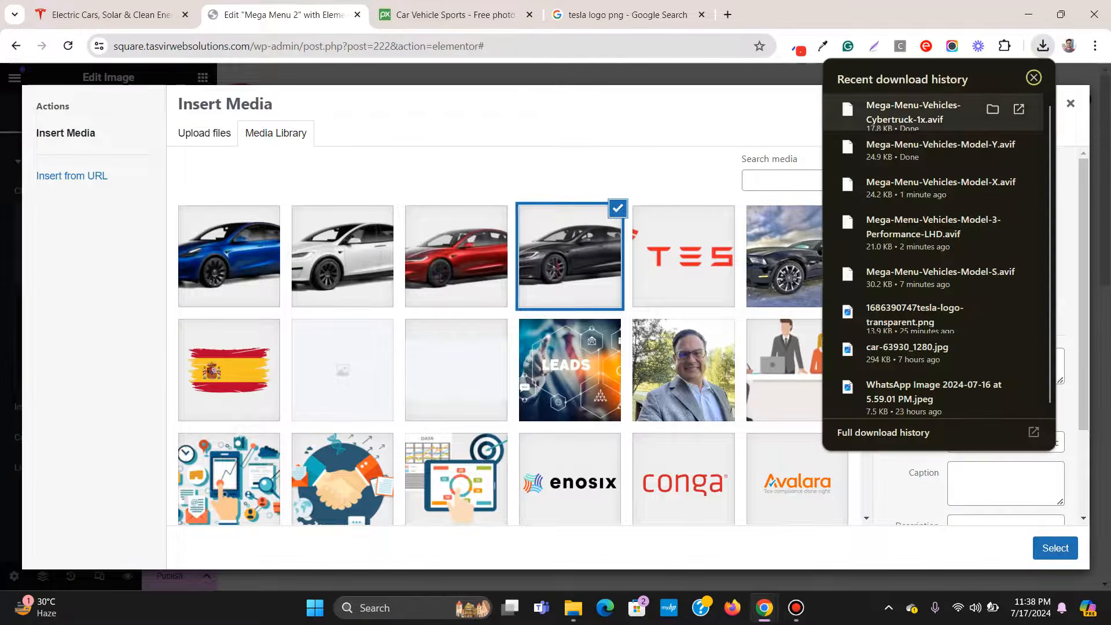
{"action": "left_click_drag", "start_coordinate": [913, 112], "coordinate": [556, 324]}
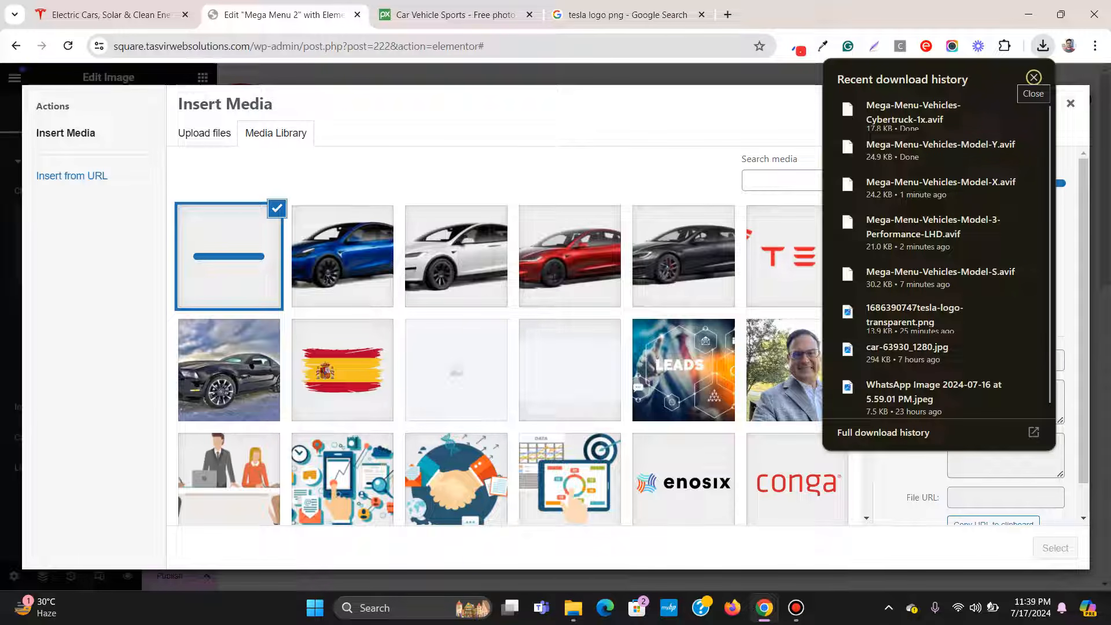
{"action": "left_click", "coordinate": [1033, 77]}
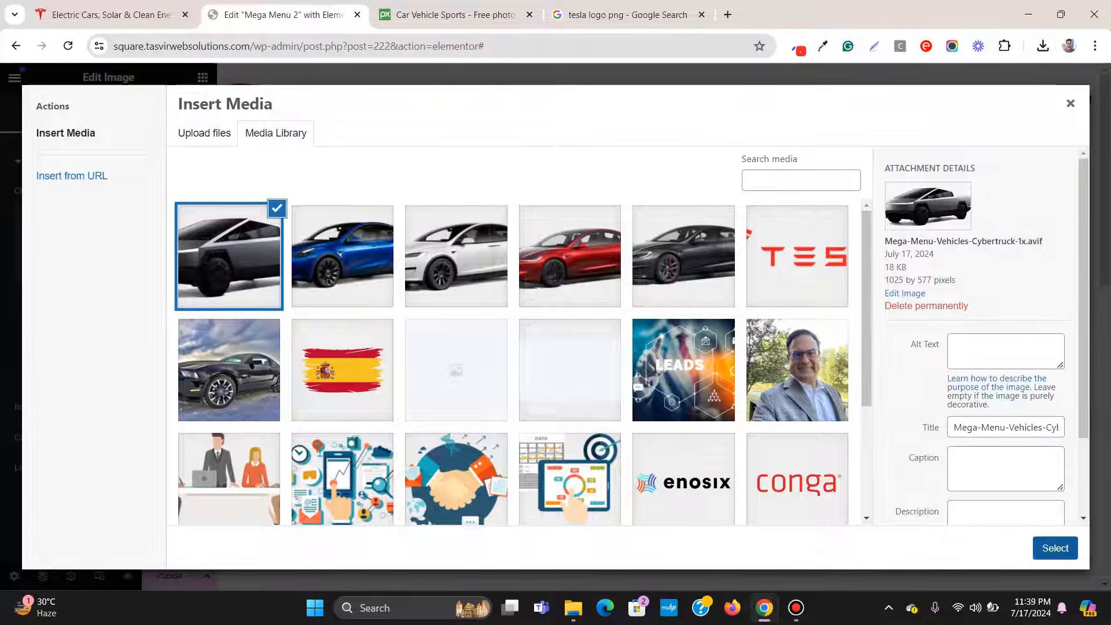
{"action": "left_click", "coordinate": [1055, 548]}
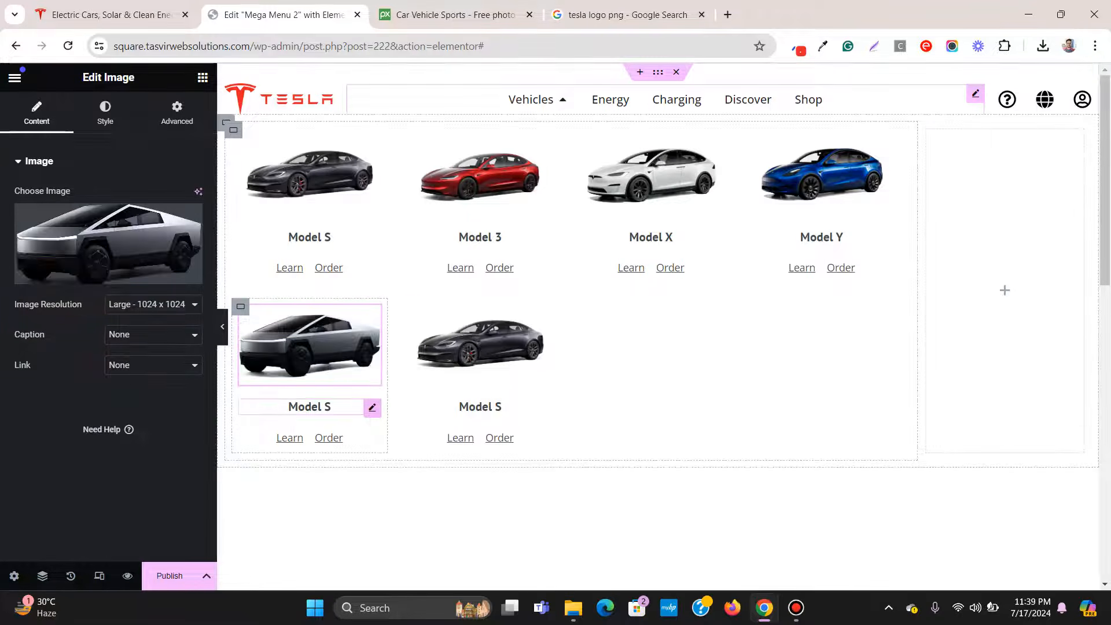
{"action": "left_click", "coordinate": [309, 407]}
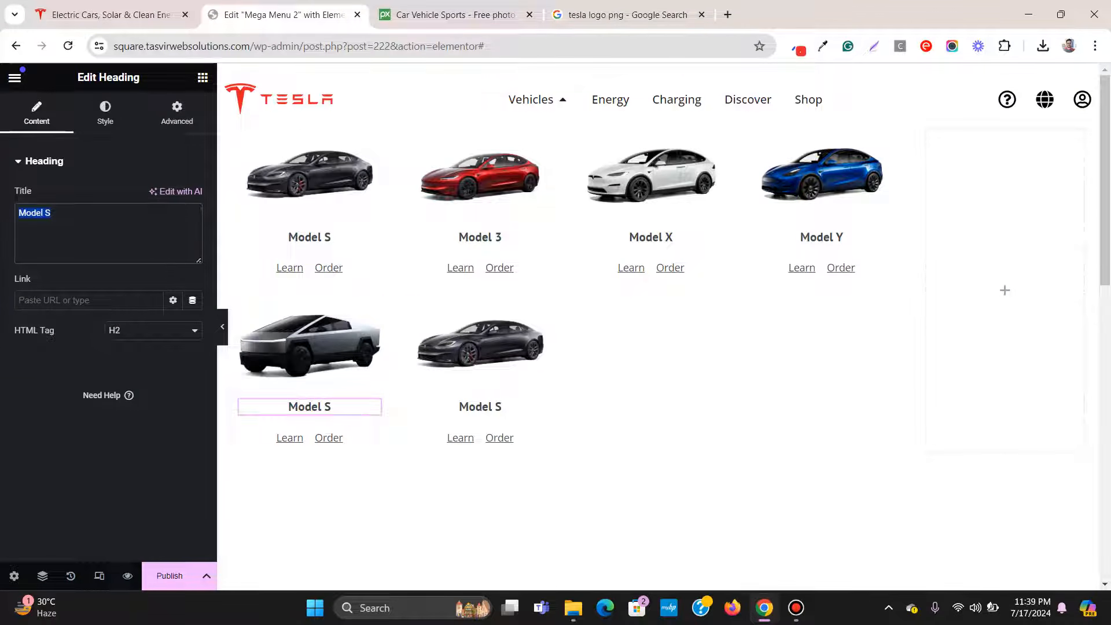
{"action": "type", "text": "Cybertruck"}
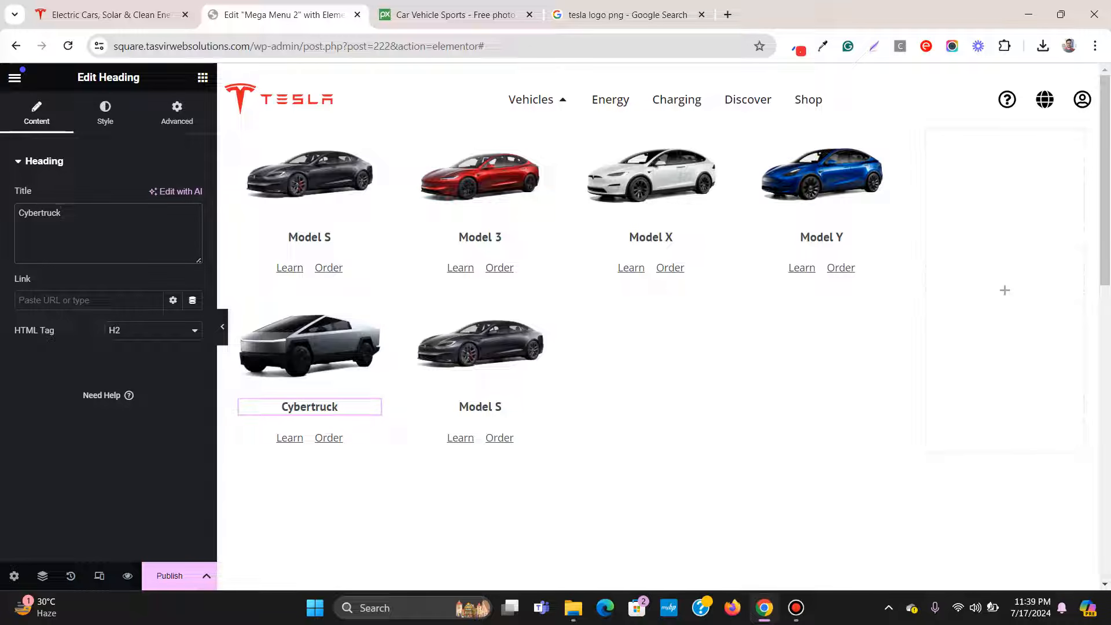
Step: Return to the Tesla site's Vehicles menu and save the Help Me Choose image to the computer
{"action": "left_click", "coordinate": [116, 14]}
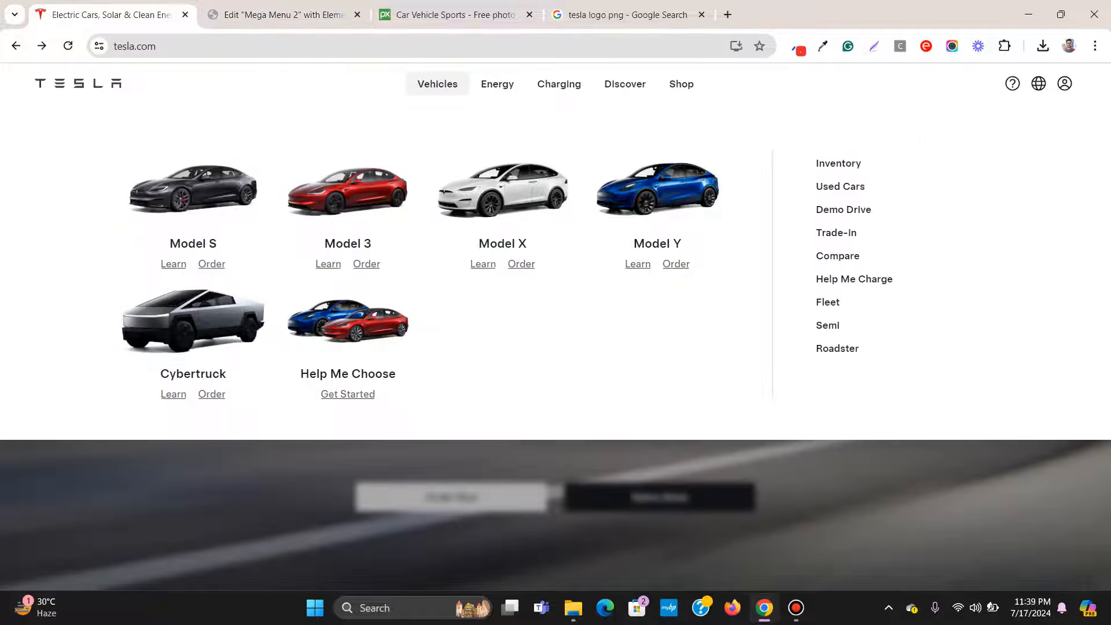
{"action": "right_click", "coordinate": [396, 317]}
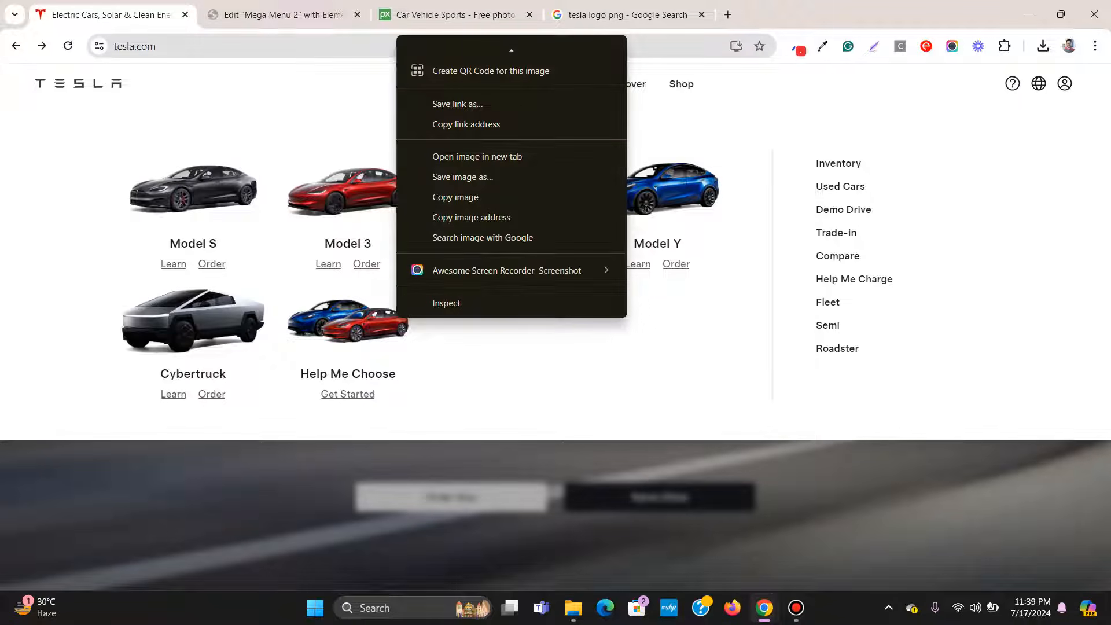
Step: Save the Help Me Choose car image from tesla.com as Mega-Menu-Vehicles-HMC-RedBlue-LHD and switch to the Elementor mega menu editor
{"action": "left_click", "coordinate": [463, 177]}
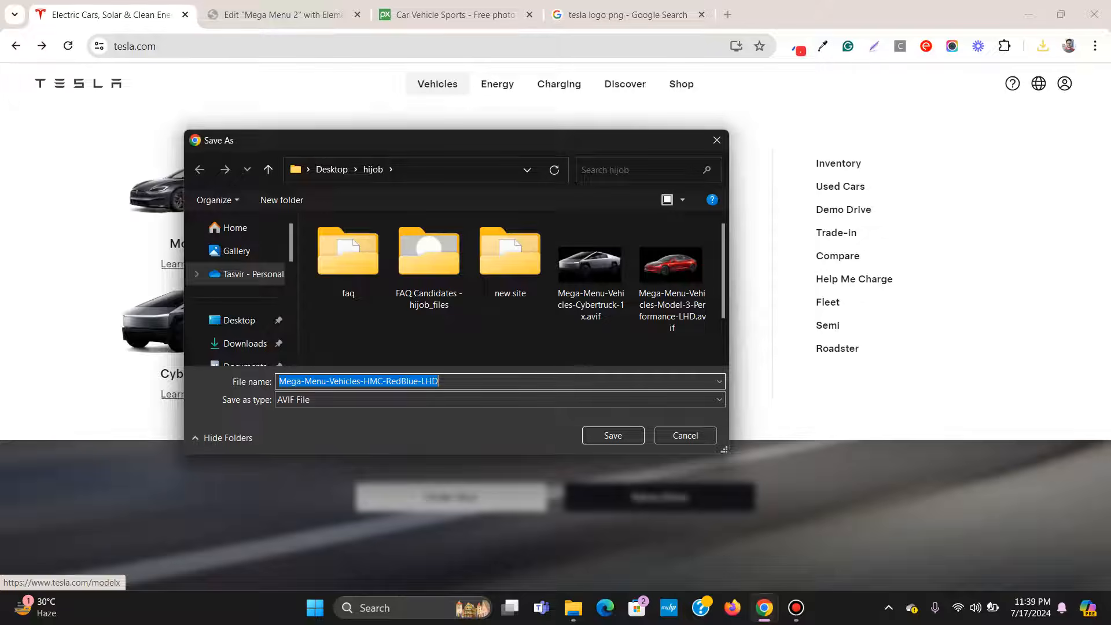
{"action": "left_click", "coordinate": [613, 435]}
{"action": "left_click", "coordinate": [278, 14]}
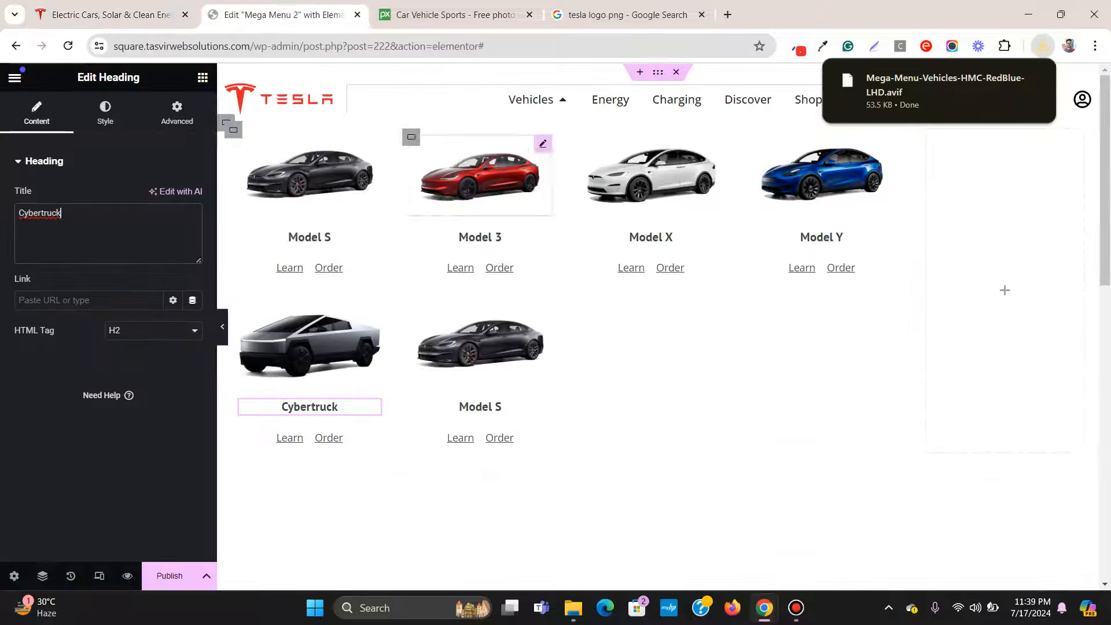
Step: Upload the downloaded Mega-Menu-Vehicles-HMC-RedBlue-LHD.avif to the media library from the image setting of the card beside Cybertruck
{"action": "left_click", "coordinate": [480, 344]}
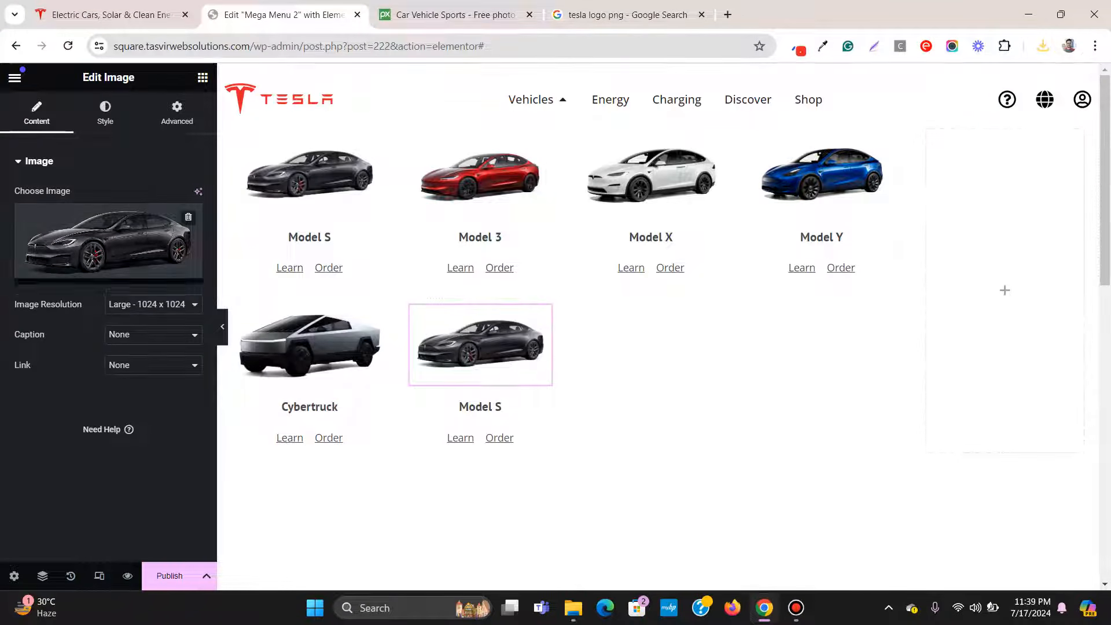
{"action": "left_click", "coordinate": [108, 243]}
{"action": "left_click", "coordinate": [1043, 46]}
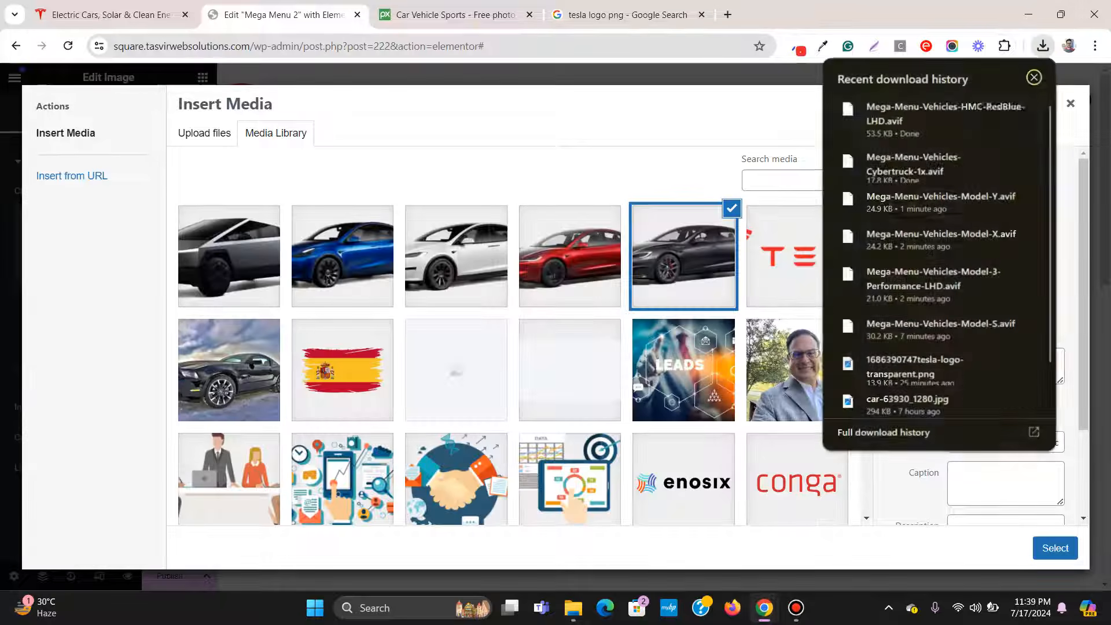
{"action": "left_click_drag", "start_coordinate": [937, 113], "coordinate": [446, 218]}
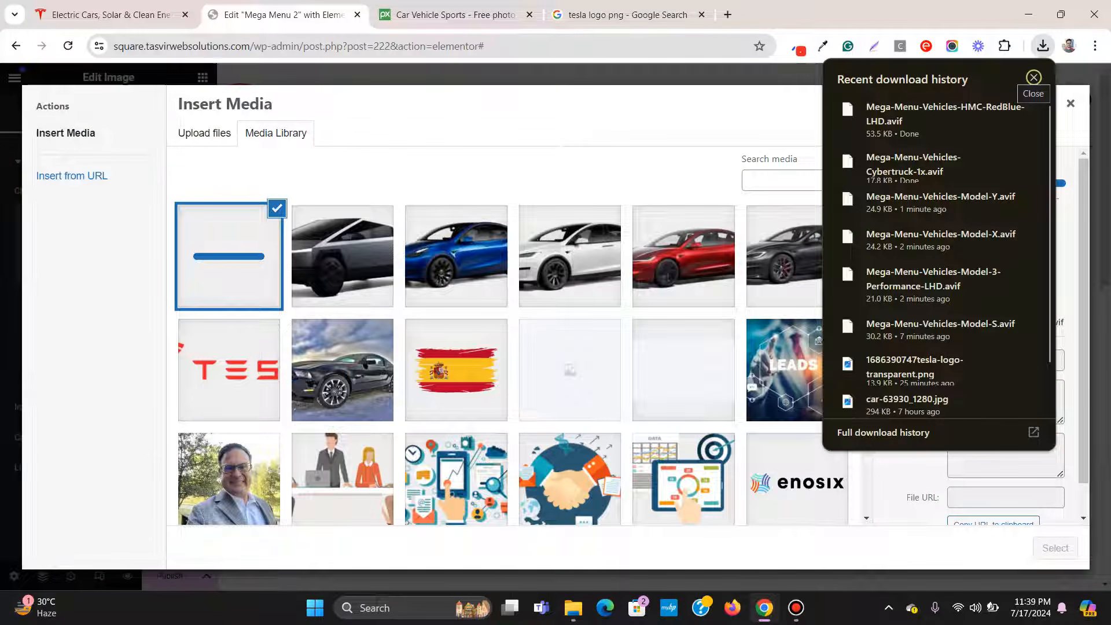
{"action": "left_click", "coordinate": [1033, 77]}
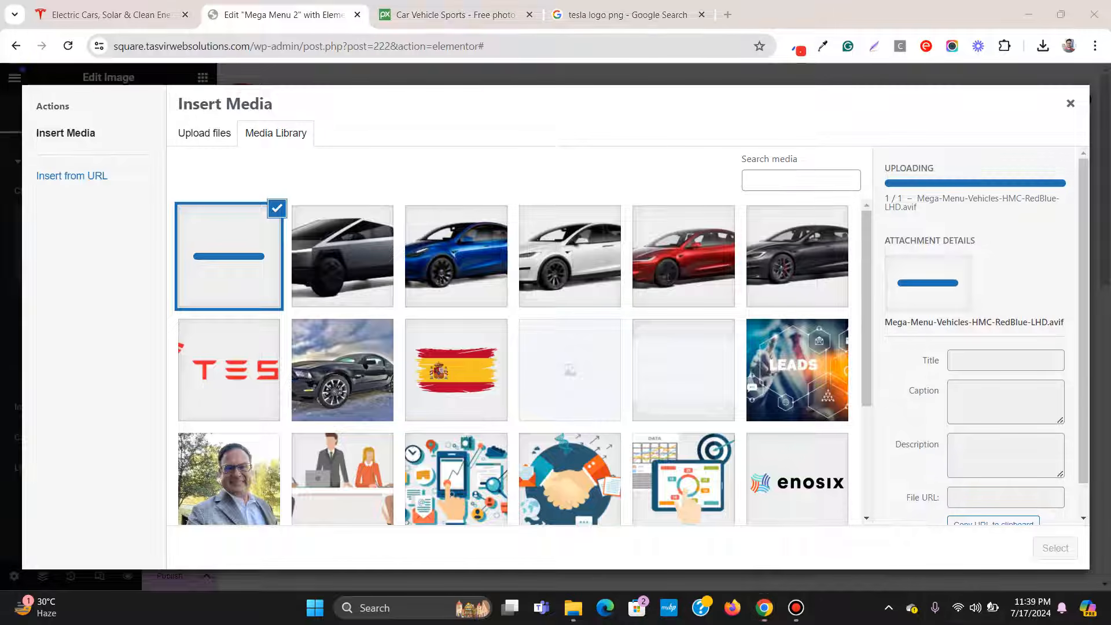
Step: Close the media library without choosing an image and save the mega menu as a draft
{"action": "left_click", "coordinate": [975, 607]}
{"action": "left_click", "coordinate": [975, 607]}
{"action": "left_click", "coordinate": [1070, 103]}
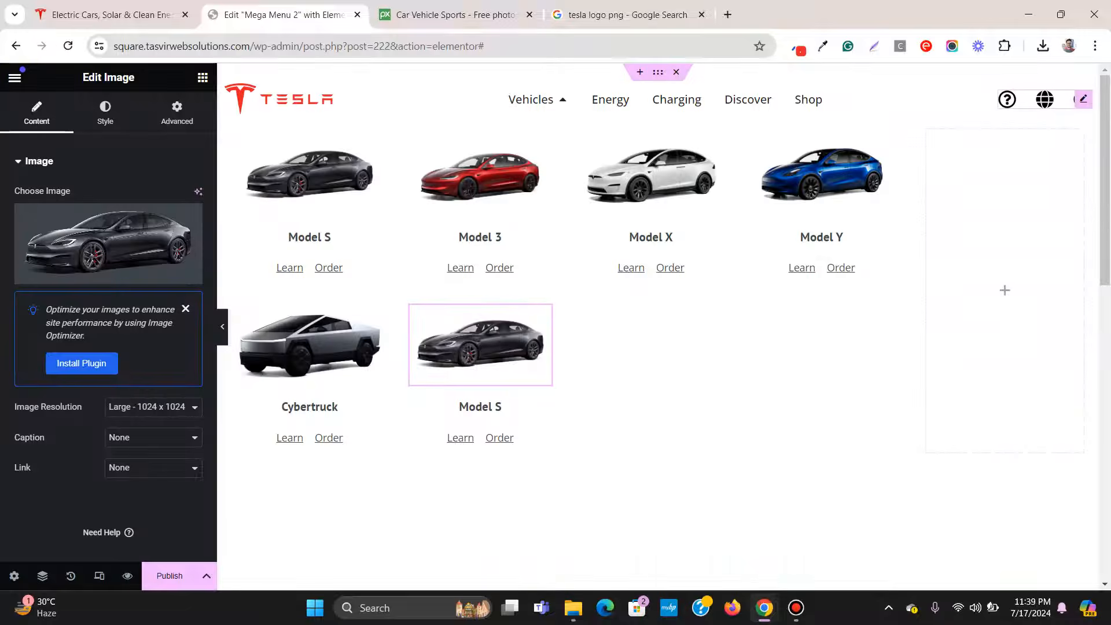
{"action": "left_click", "coordinate": [207, 576]}
{"action": "left_click", "coordinate": [61, 480]}
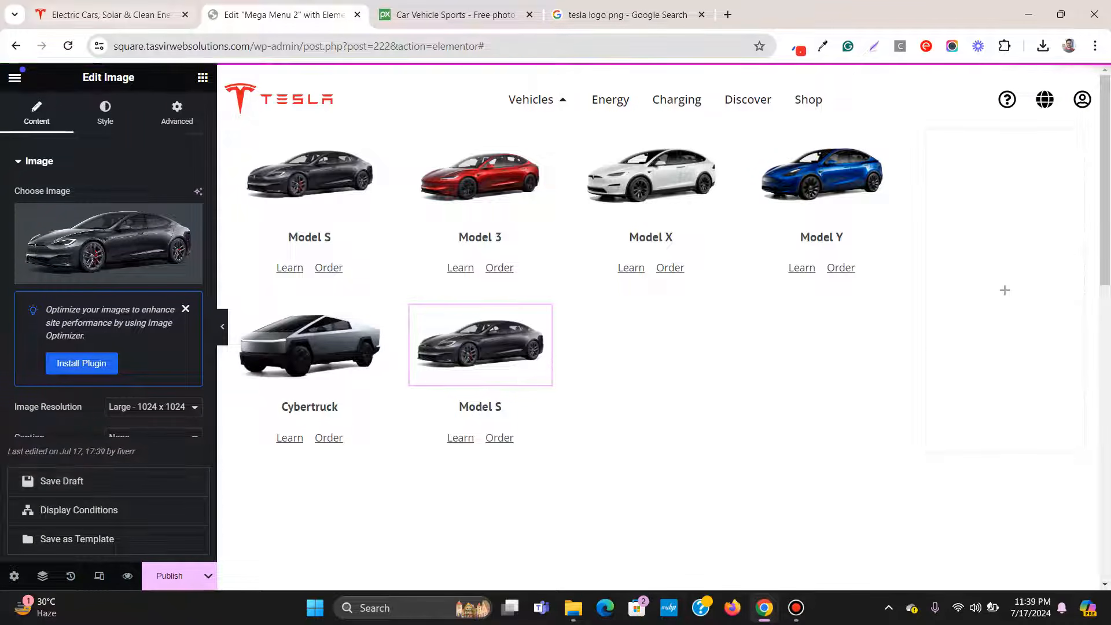
Step: Change the heading of the card beside Cybertruck to "Help me choose", following the tesla.com menu
{"action": "left_click", "coordinate": [111, 14]}
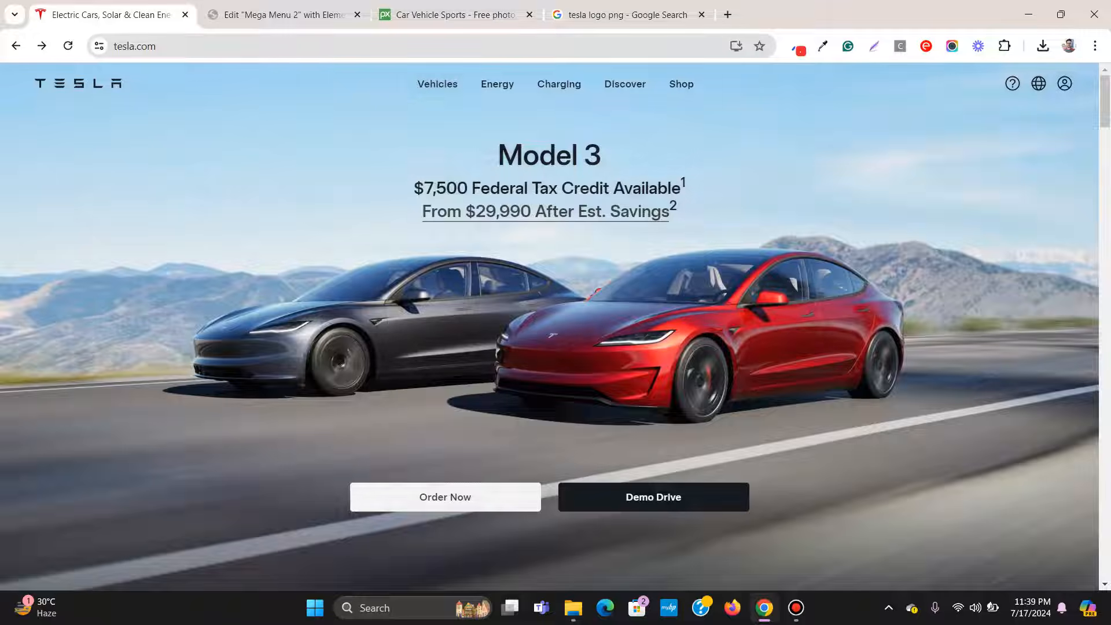
{"action": "left_click", "coordinate": [283, 14]}
{"action": "left_click", "coordinate": [480, 407]}
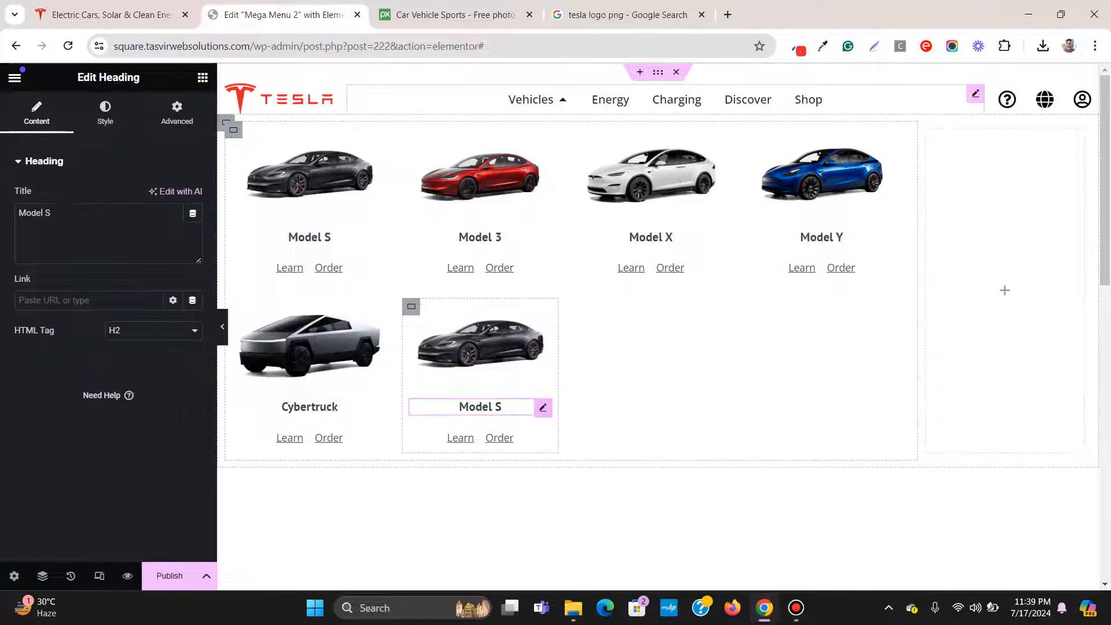
{"action": "left_click_drag", "start_coordinate": [53, 214], "coordinate": [17, 213]}
{"action": "type", "text": "He"}
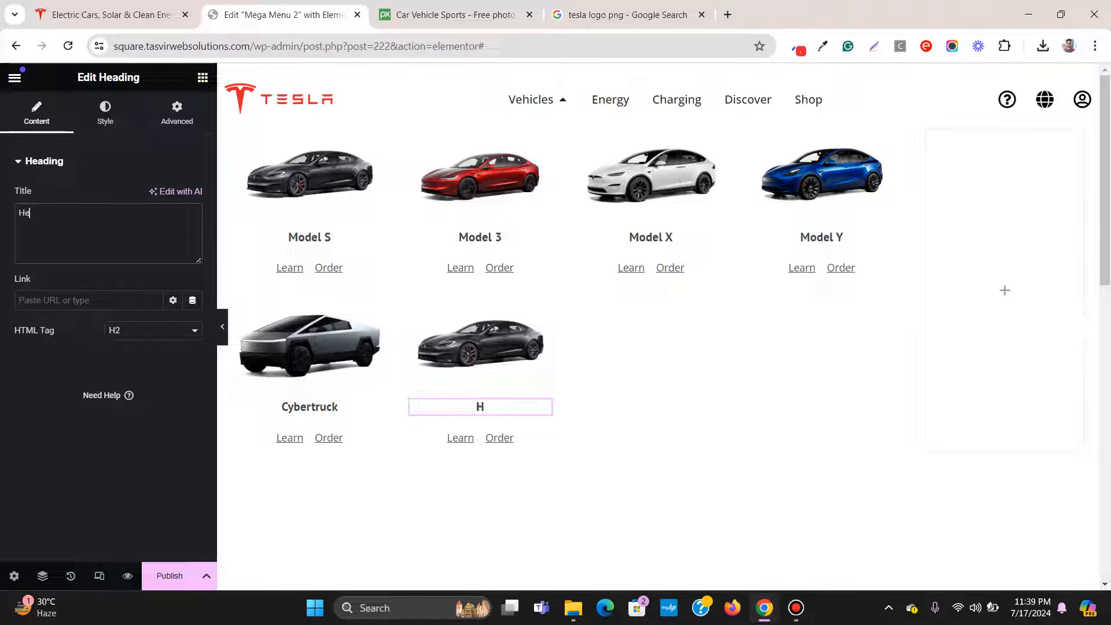
{"action": "type", "text": "lp me choose"}
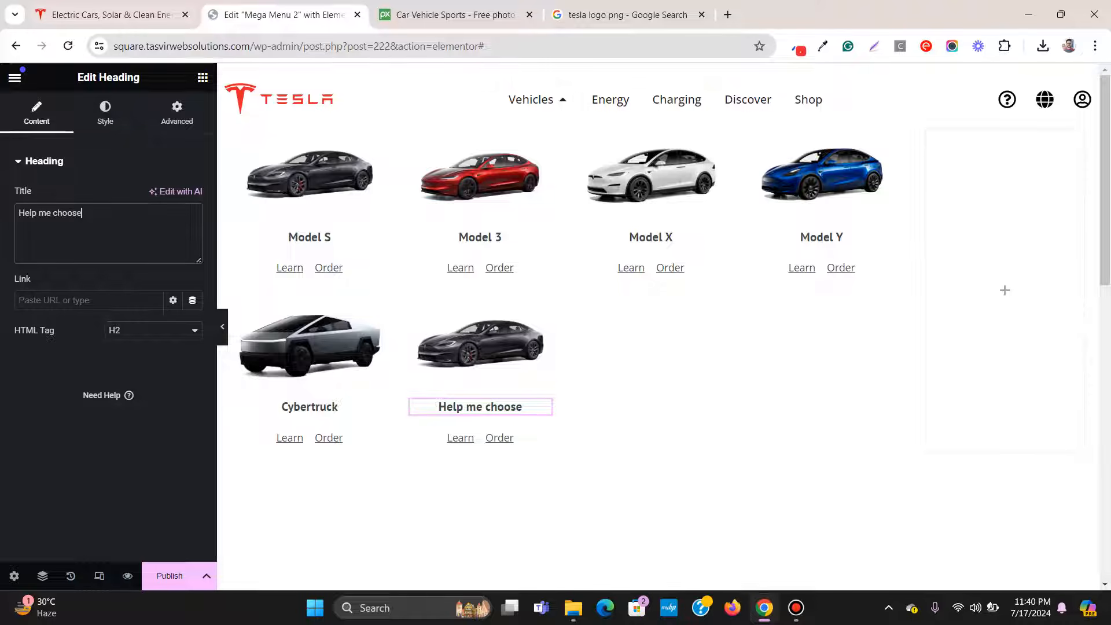
Step: Match the "Help me choose" card's links to tesla.com by removing Order and renaming Learn to "Get Started"
{"action": "key", "text": "ctrl+shift+Tab"}
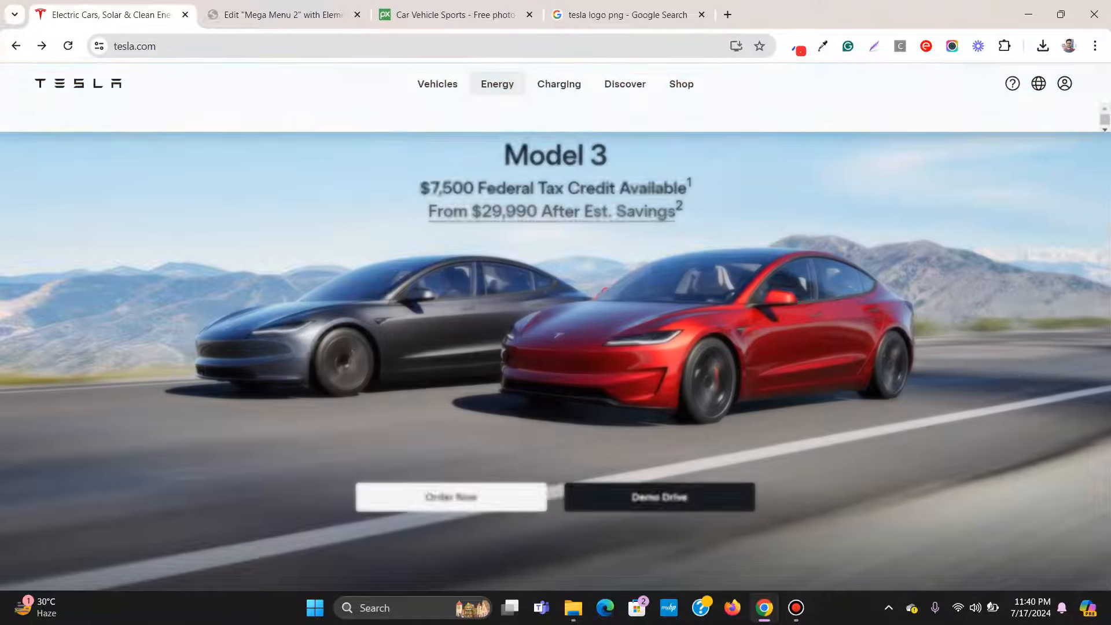
{"action": "mouse_move", "coordinate": [438, 84]}
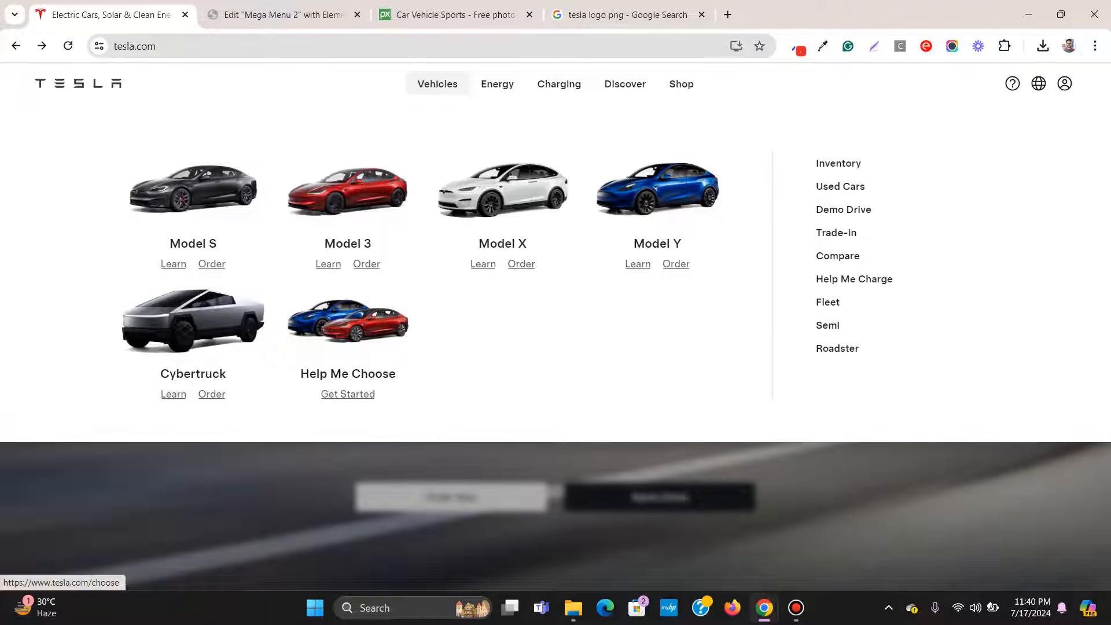
{"action": "left_click", "coordinate": [283, 15]}
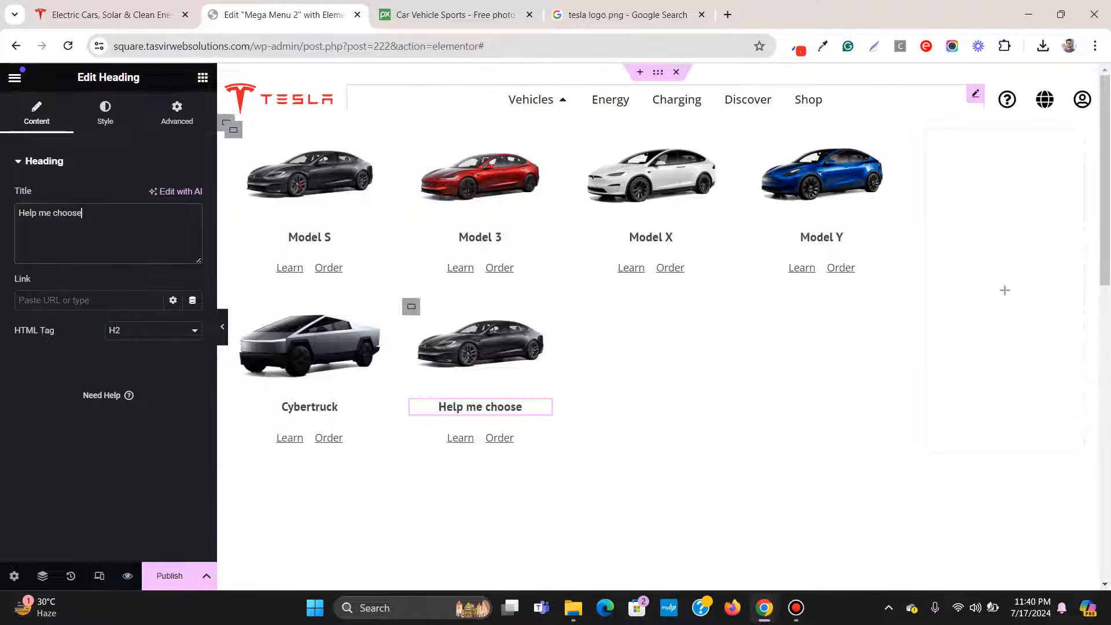
{"action": "left_click", "coordinate": [485, 438]}
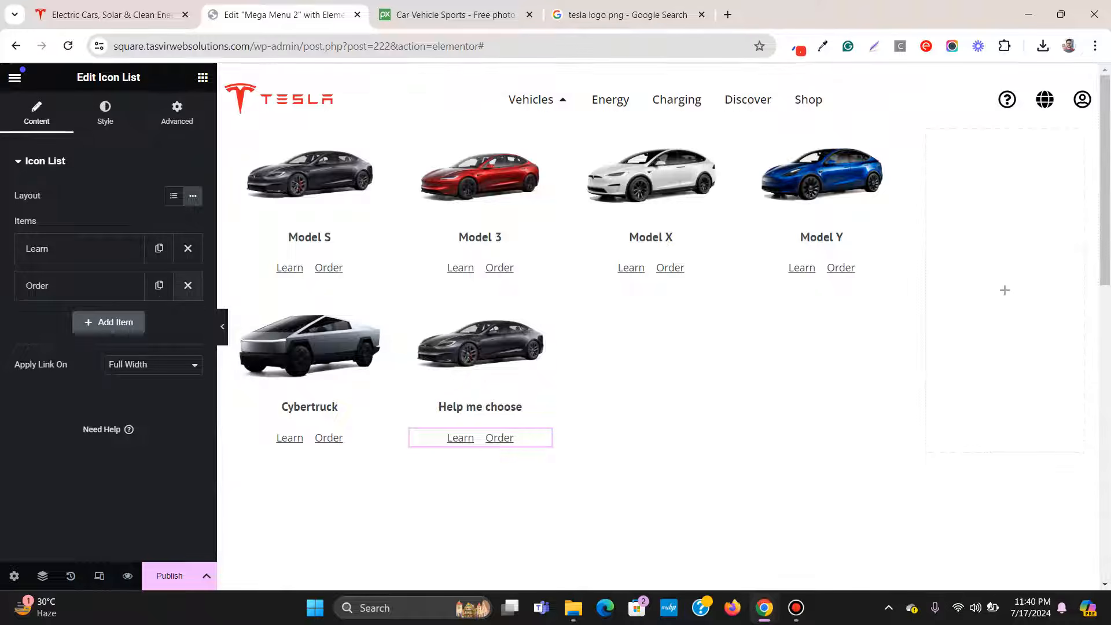
{"action": "left_click", "coordinate": [188, 285]}
{"action": "left_click", "coordinate": [87, 248]}
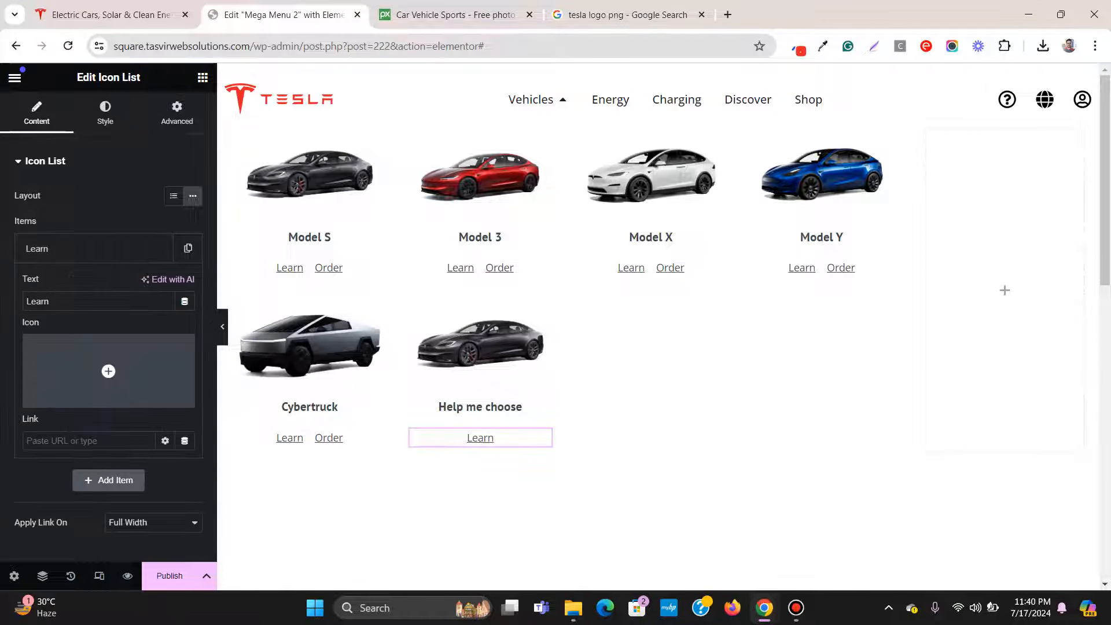
{"action": "double_click", "coordinate": [38, 301]}
{"action": "type", "text": "Get"}
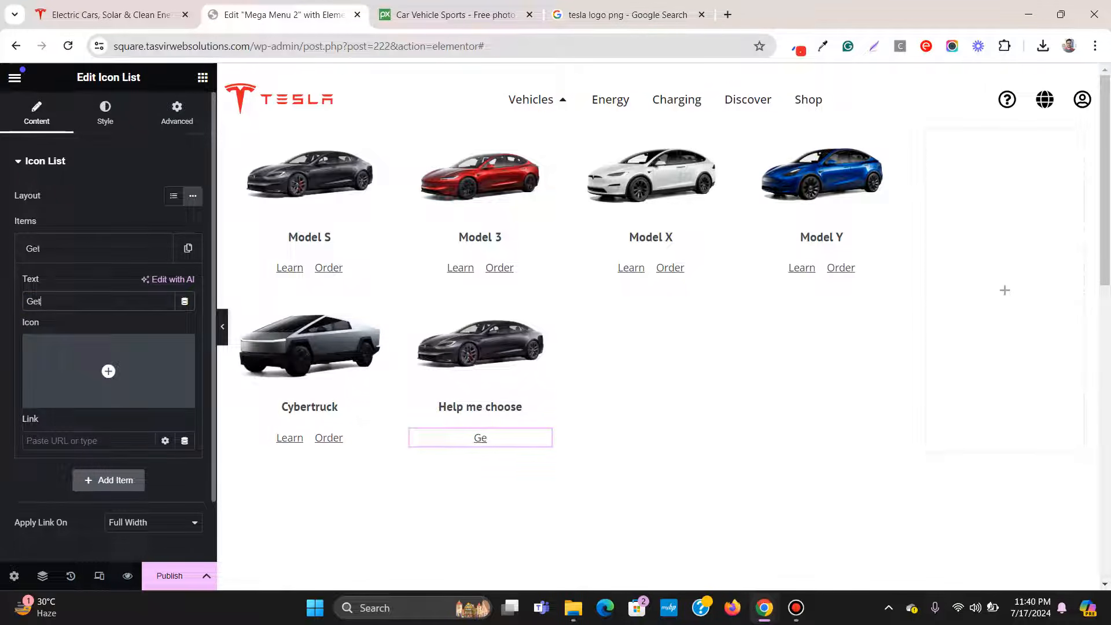
{"action": "type", "text": " Started"}
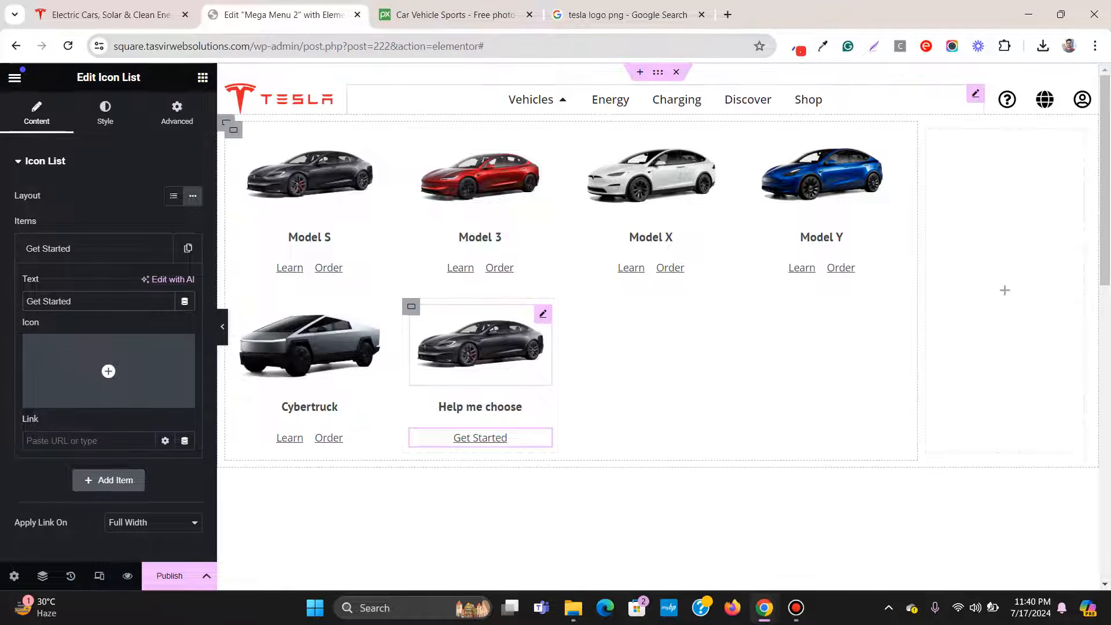
Step: Replace the "Help me choose" card's image with Mega-Menu-Vehicles-HMC-RedBlue-LHD.avif from the media library
{"action": "left_click", "coordinate": [478, 345]}
{"action": "left_click", "coordinate": [108, 243]}
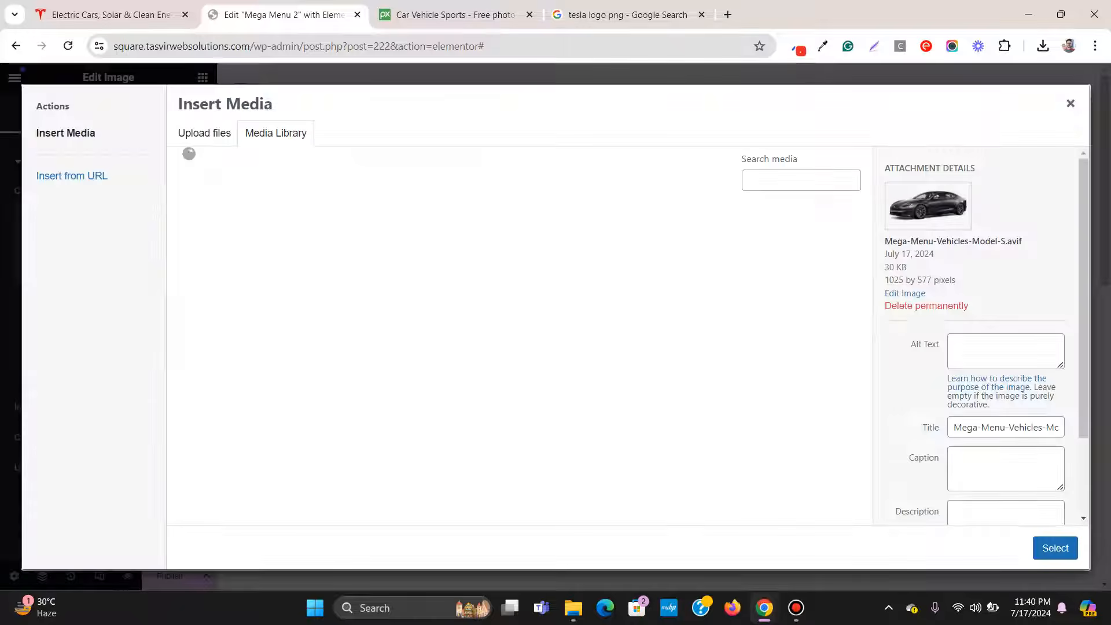
{"action": "left_click", "coordinate": [229, 256]}
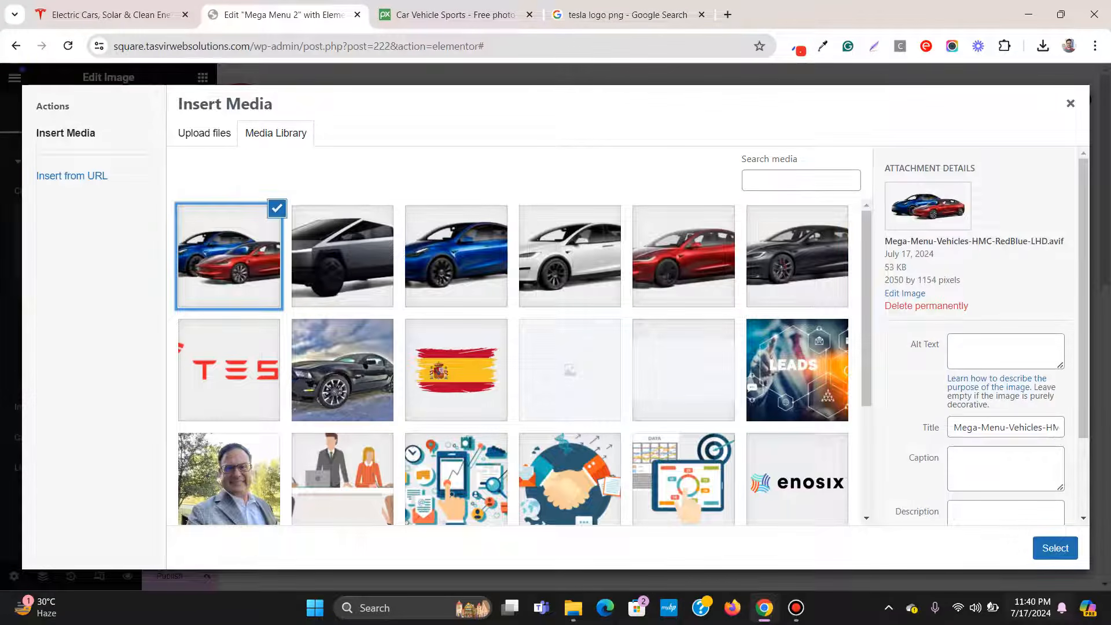
{"action": "left_click", "coordinate": [1055, 548]}
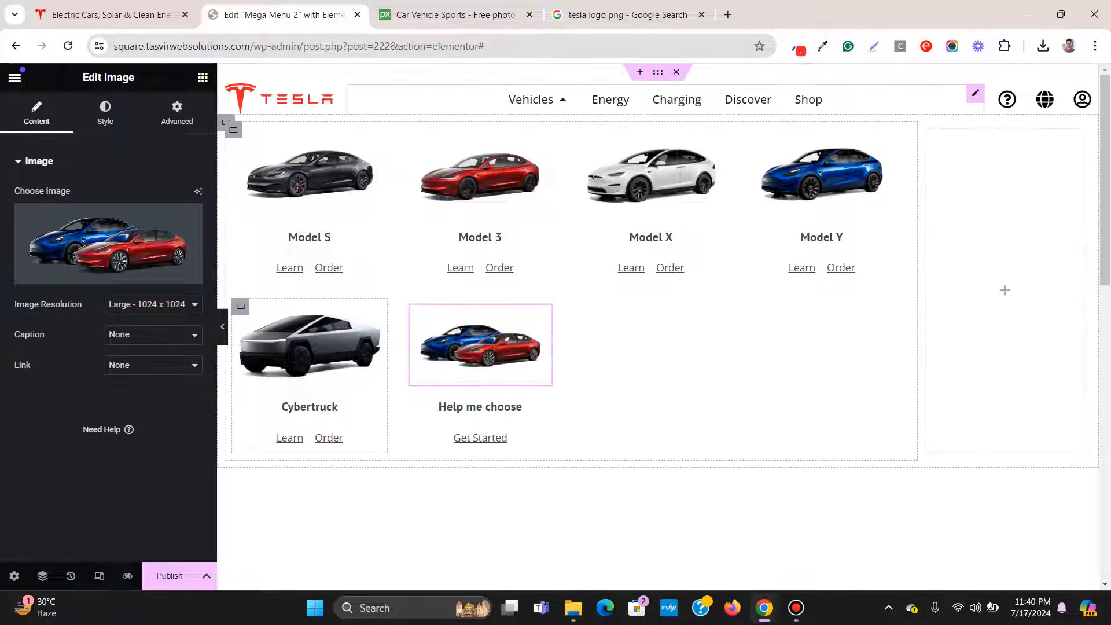
Step: Save the mega menu as a draft and compare its preview with tesla.com's Vehicles menu
{"action": "left_click", "coordinate": [206, 576]}
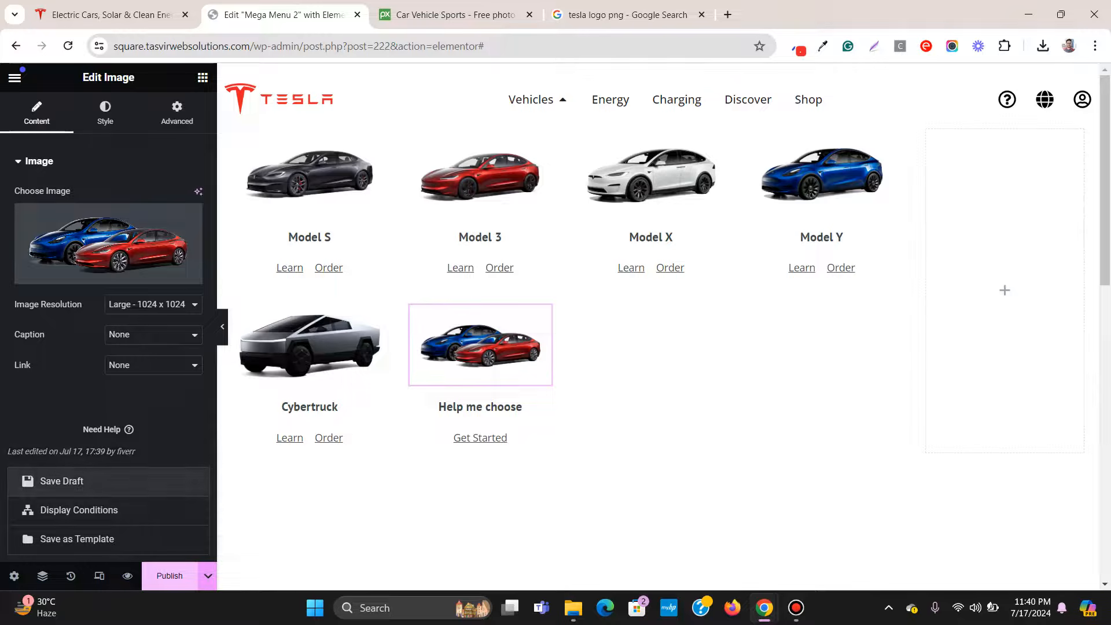
{"action": "left_click", "coordinate": [62, 481]}
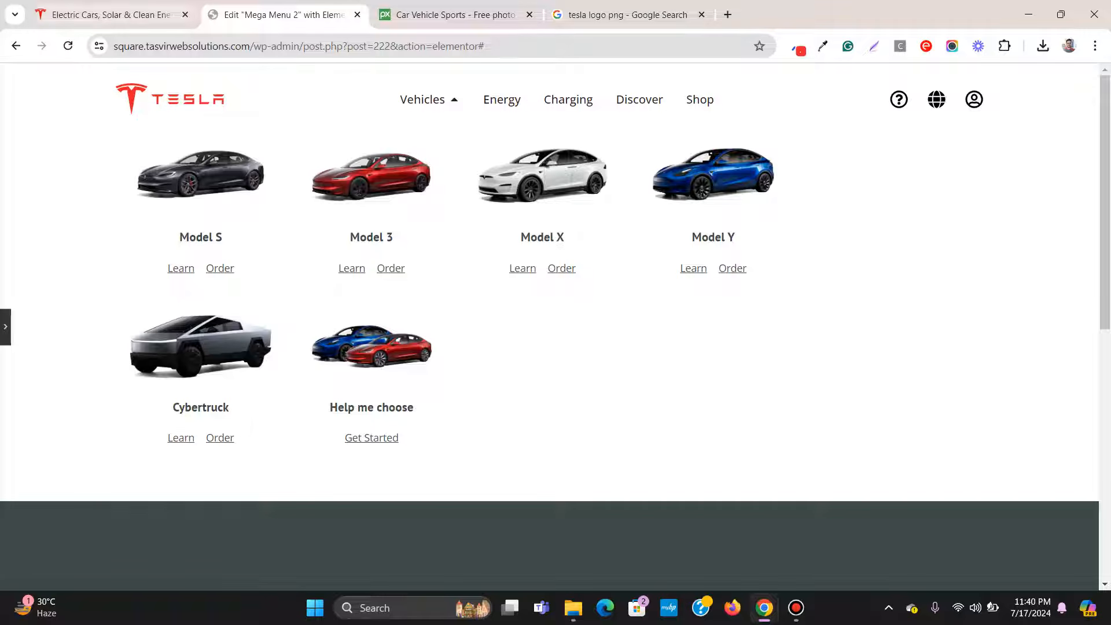
{"action": "left_click", "coordinate": [111, 15]}
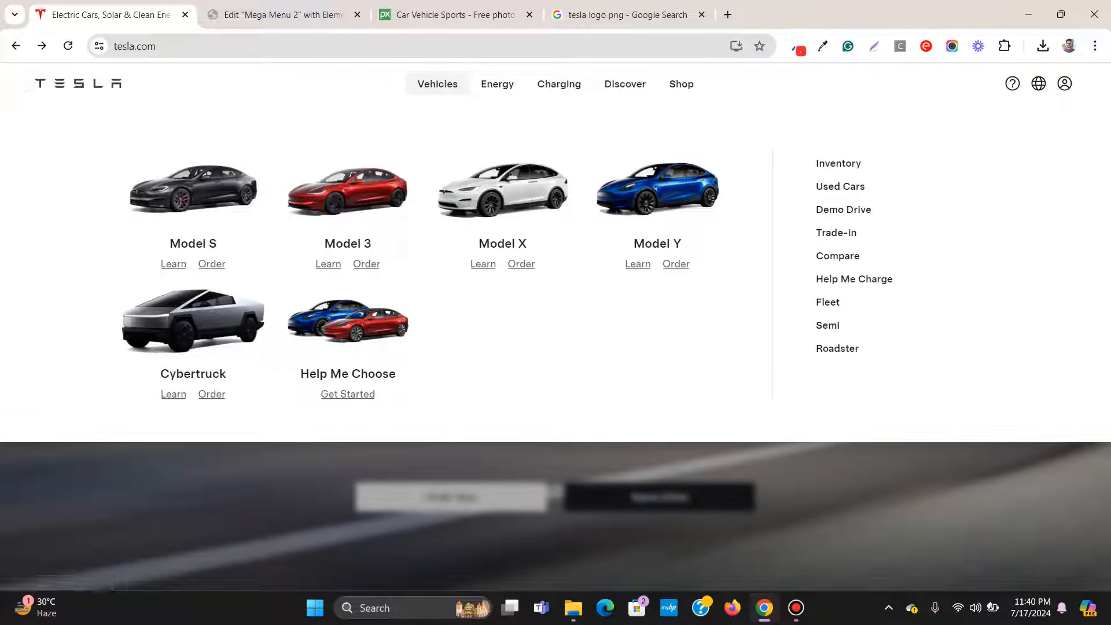
{"action": "key", "text": "ctrl+Tab"}
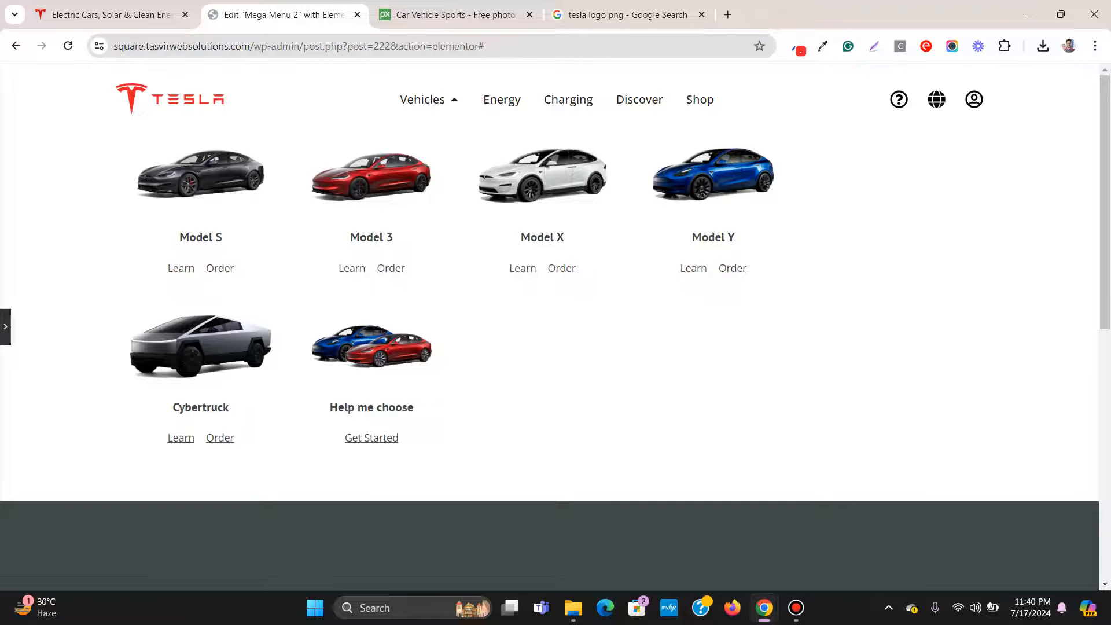
Step: Give the 80% wide container that holds the car cards a Solid border type
{"action": "left_click", "coordinate": [6, 327]}
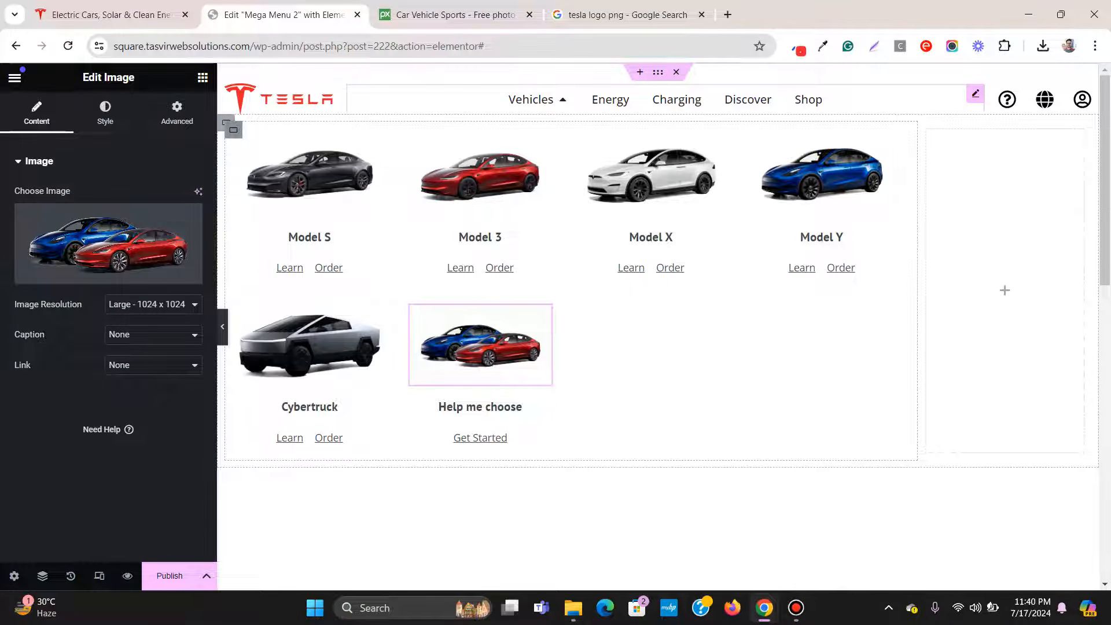
{"action": "left_click", "coordinate": [233, 129]}
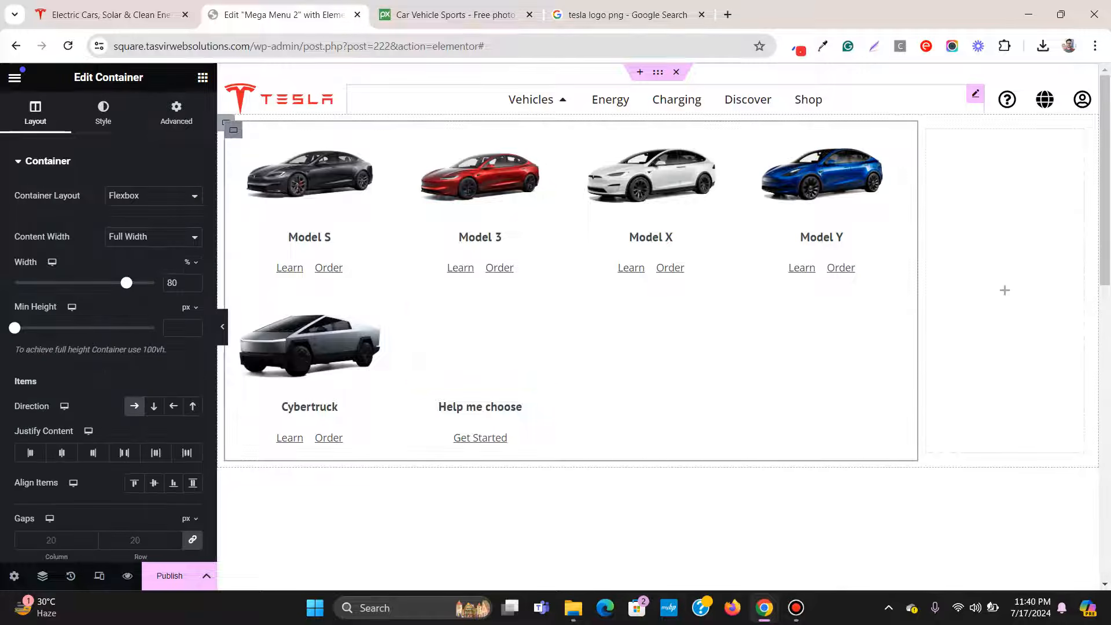
{"action": "left_click", "coordinate": [103, 113]}
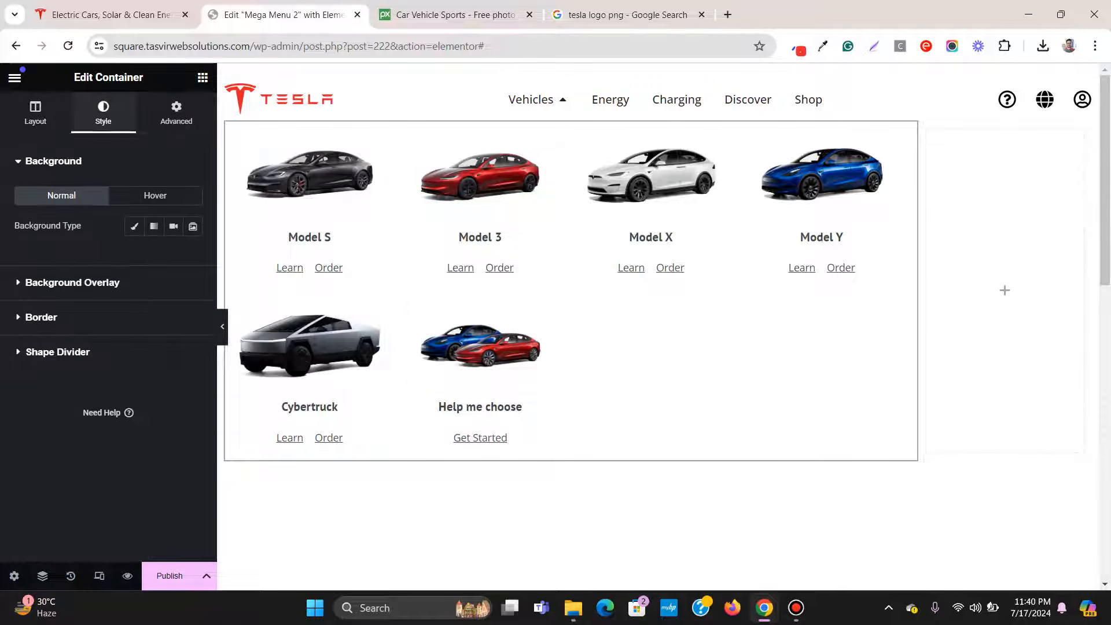
{"action": "left_click", "coordinate": [40, 316]}
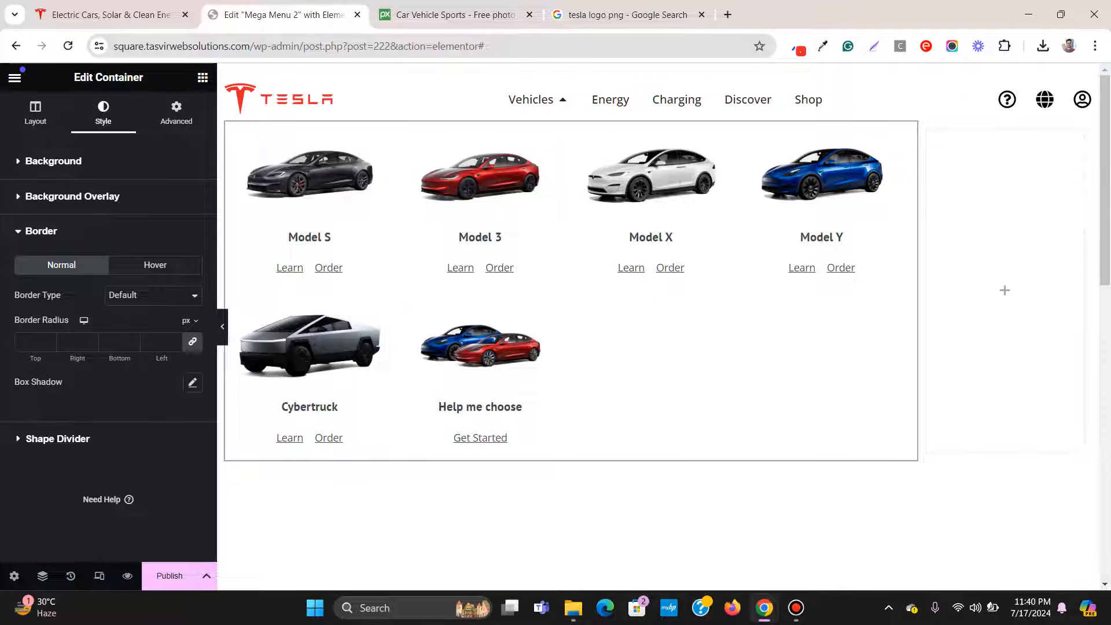
{"action": "left_click", "coordinate": [153, 295]}
{"action": "left_click", "coordinate": [121, 323]}
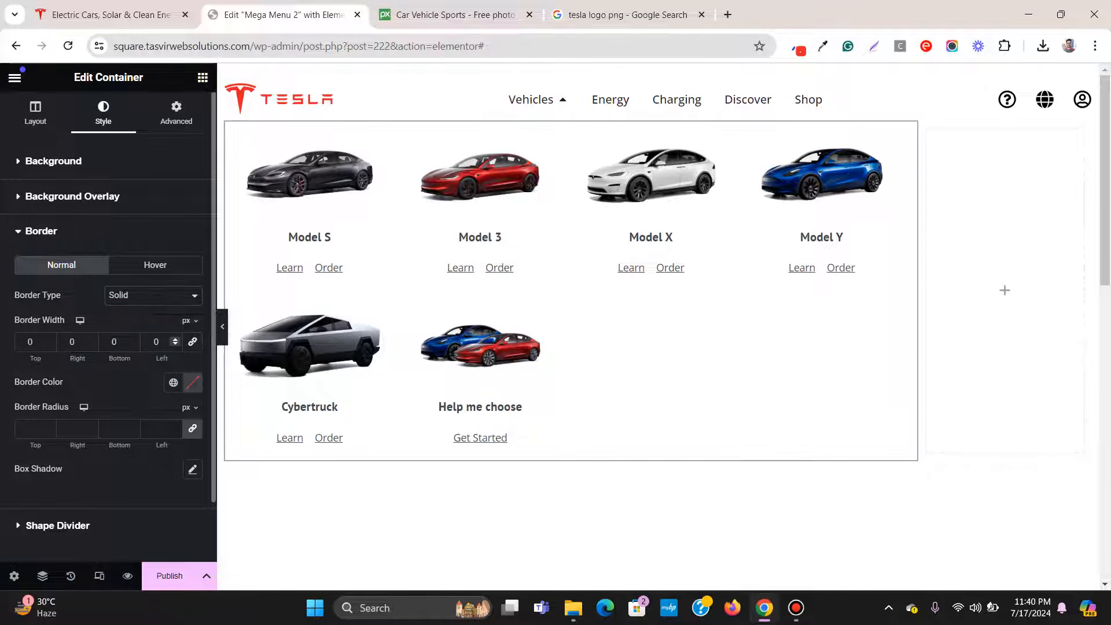
{"action": "key", "text": "Up"}
{"action": "key", "text": "Up"}
{"action": "key", "text": "Up"}
{"action": "key", "text": "Up"}
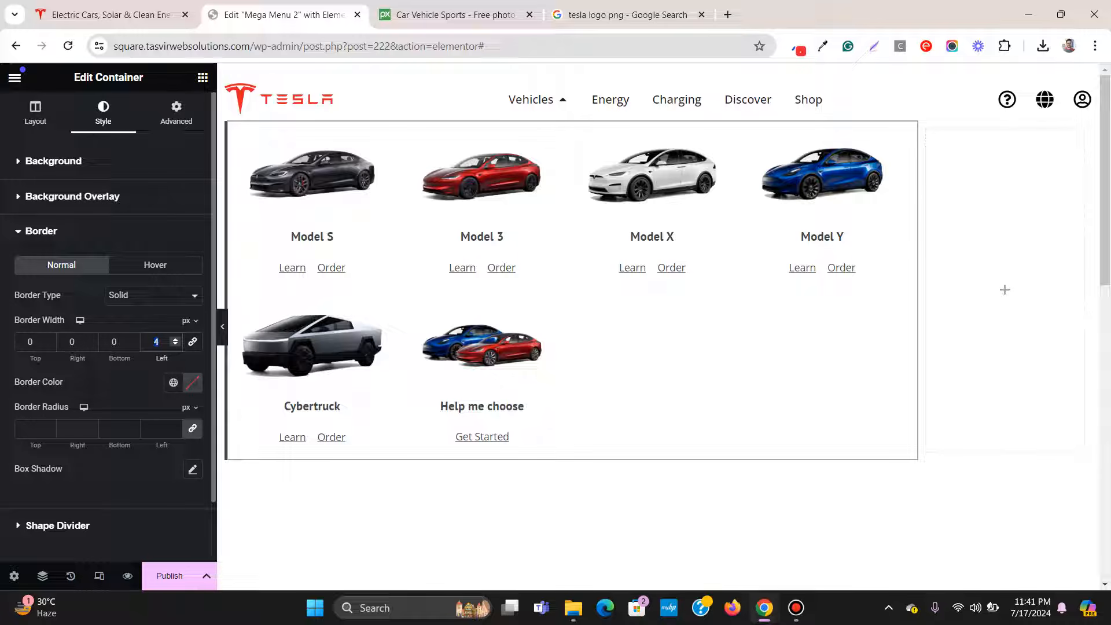
{"action": "type", "text": "0"}
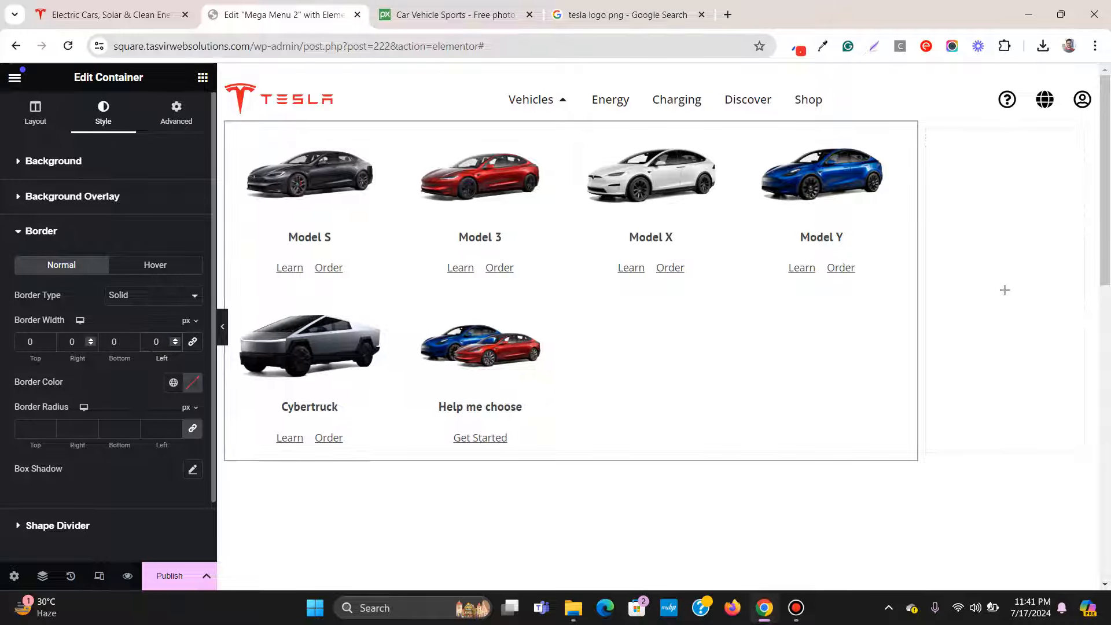
Step: Set the car cards container's right border width to 3 px
{"action": "left_click", "coordinate": [74, 341]}
{"action": "key", "text": "Up"}
{"action": "key", "text": "Up"}
{"action": "key", "text": "Up"}
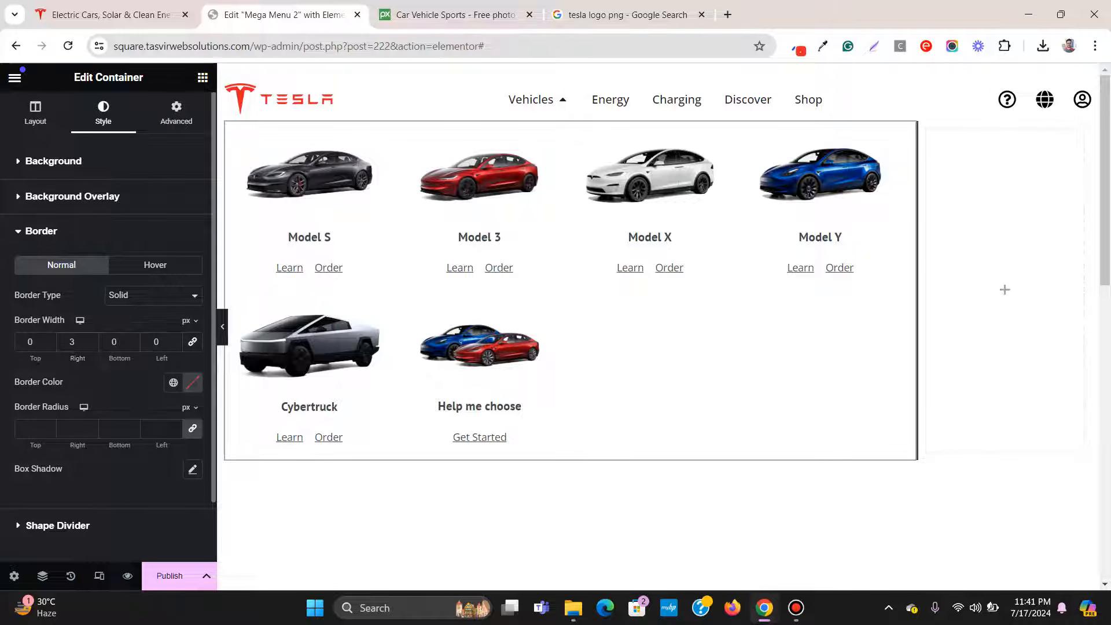
Step: Set the border color of the car cards container to #f0f0f0
{"action": "left_click", "coordinate": [193, 382]}
{"action": "left_click", "coordinate": [143, 345]}
{"action": "double_click", "coordinate": [142, 345]}
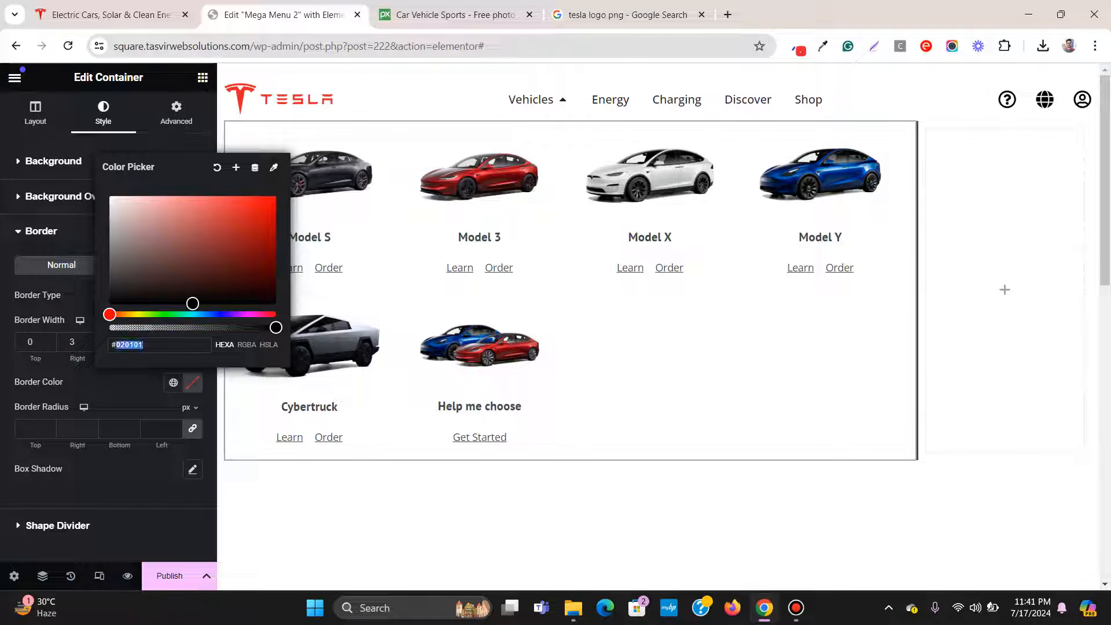
{"action": "key", "text": "BackSpace"}
{"action": "type", "text": "f0f0f0"}
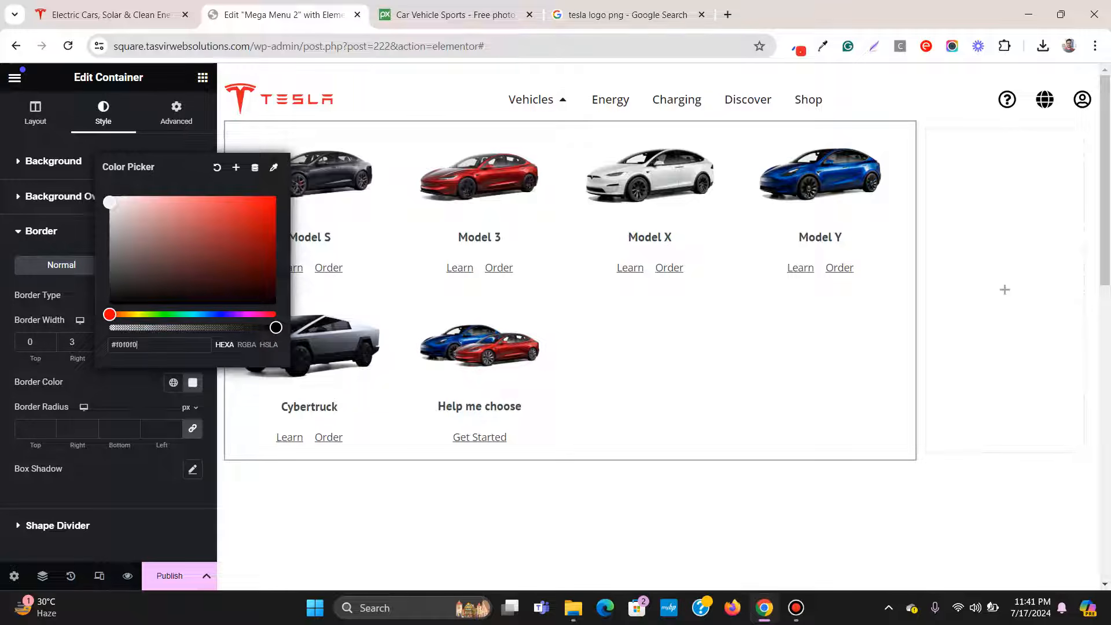
{"action": "left_click", "coordinate": [555, 514]}
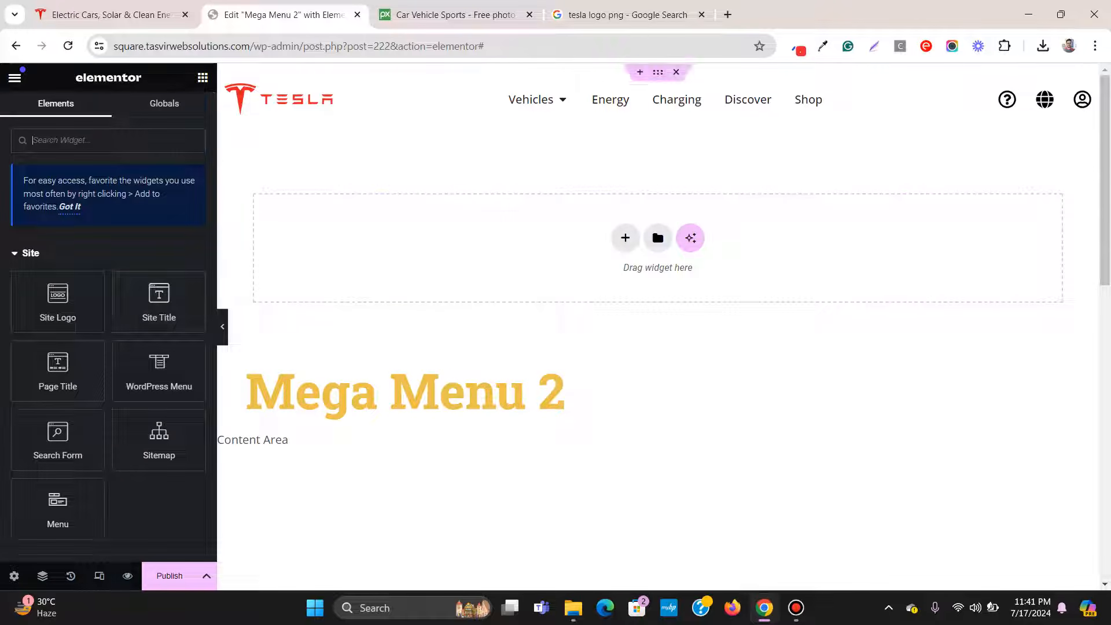
Step: Save the mega menu with its new divider as a draft and preview its Vehicles dropdown
{"action": "left_click", "coordinate": [975, 93]}
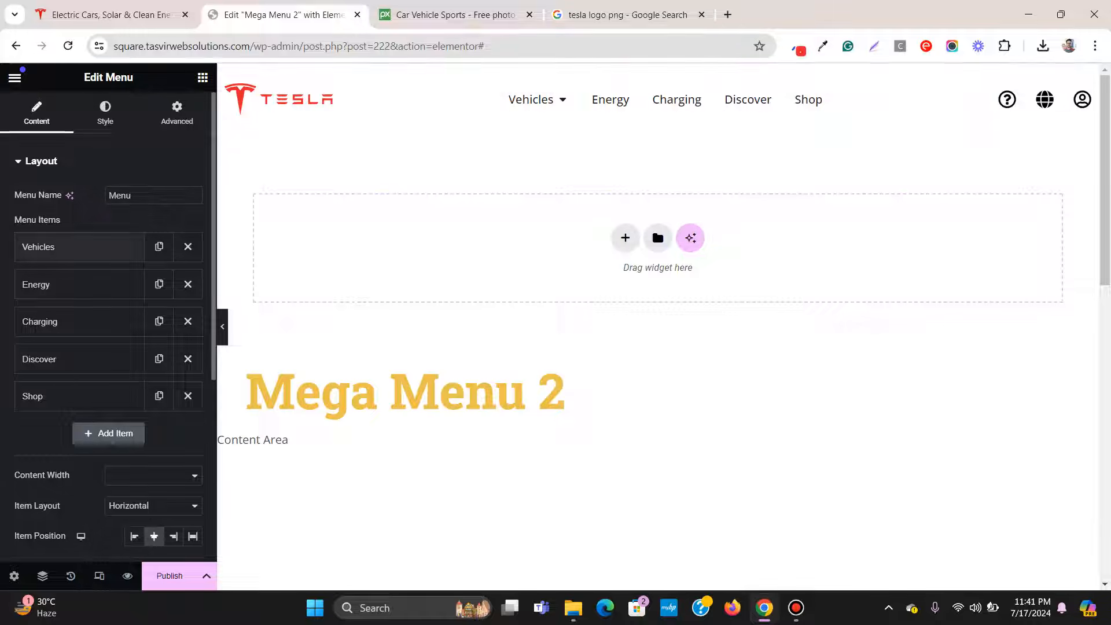
{"action": "left_click", "coordinate": [81, 247]}
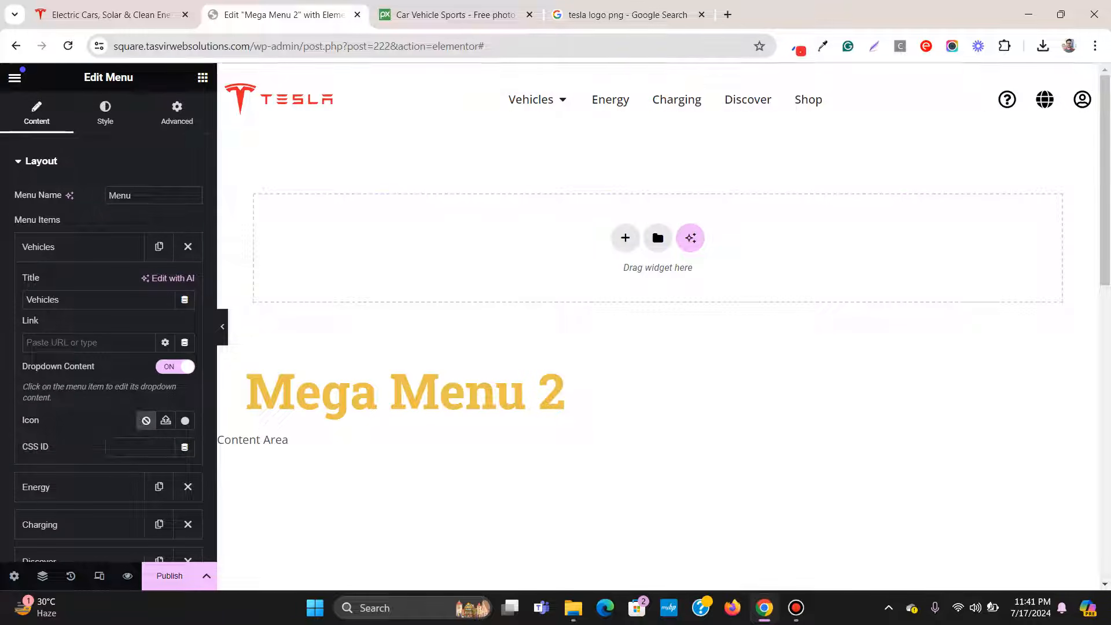
{"action": "left_click", "coordinate": [207, 575]}
{"action": "left_click", "coordinate": [61, 481]}
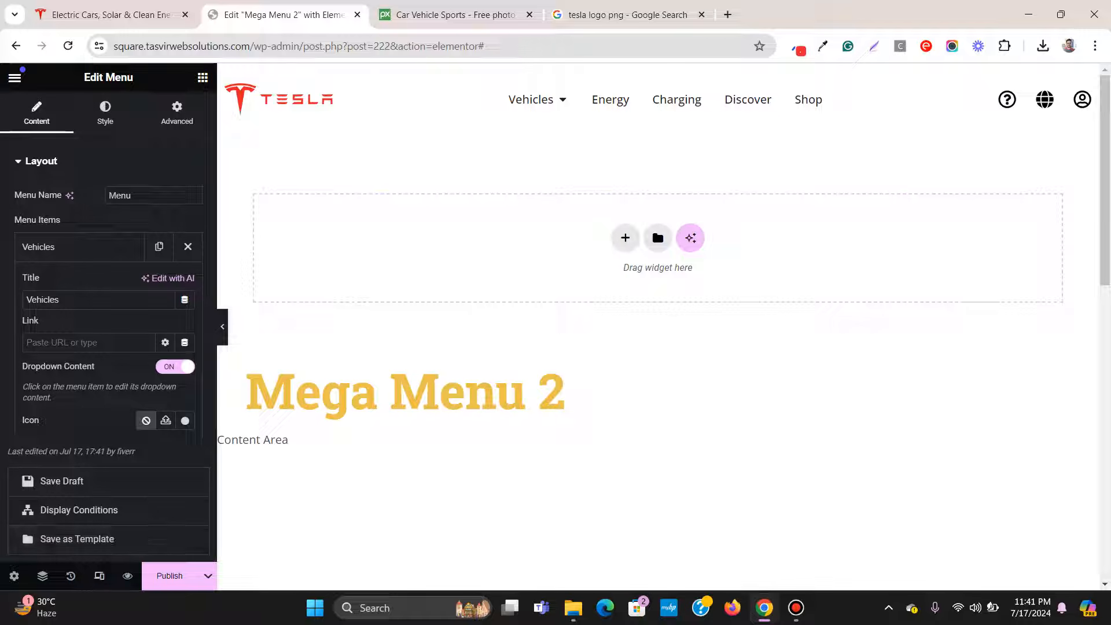
{"action": "left_click", "coordinate": [127, 575]}
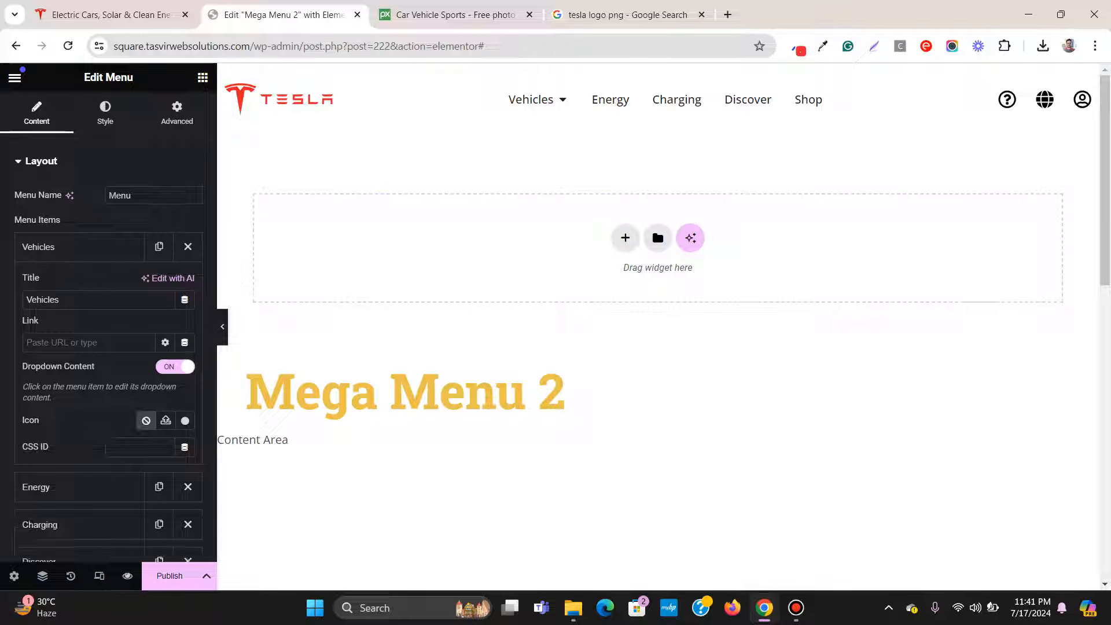
{"action": "mouse_move", "coordinate": [127, 575]}
{"action": "left_click", "coordinate": [157, 539]}
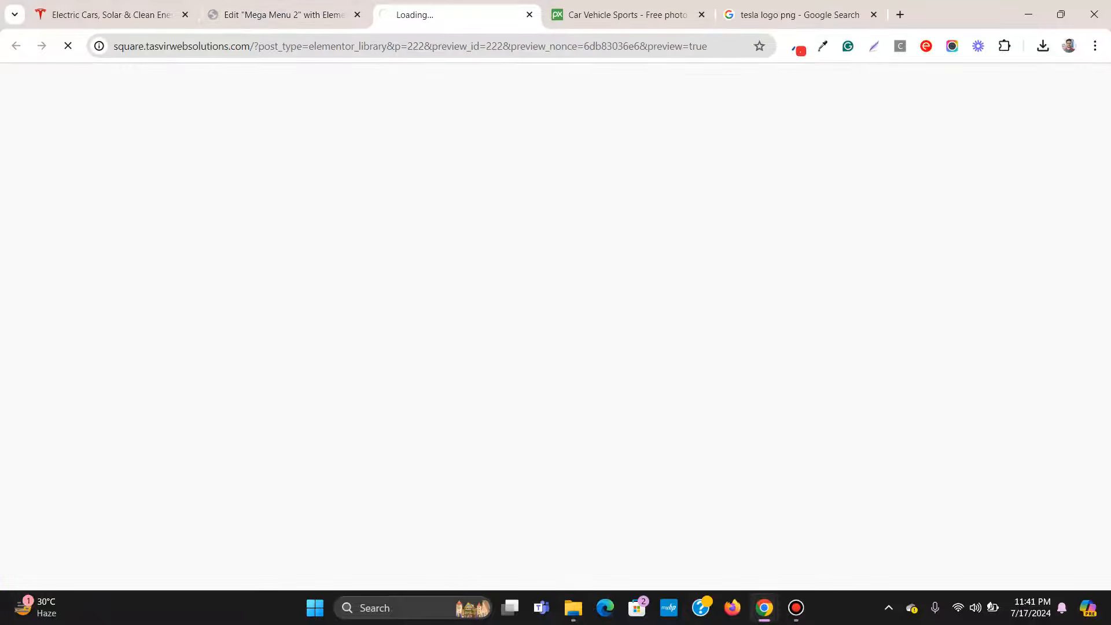
{"action": "key", "text": "ctrl+Page_Up"}
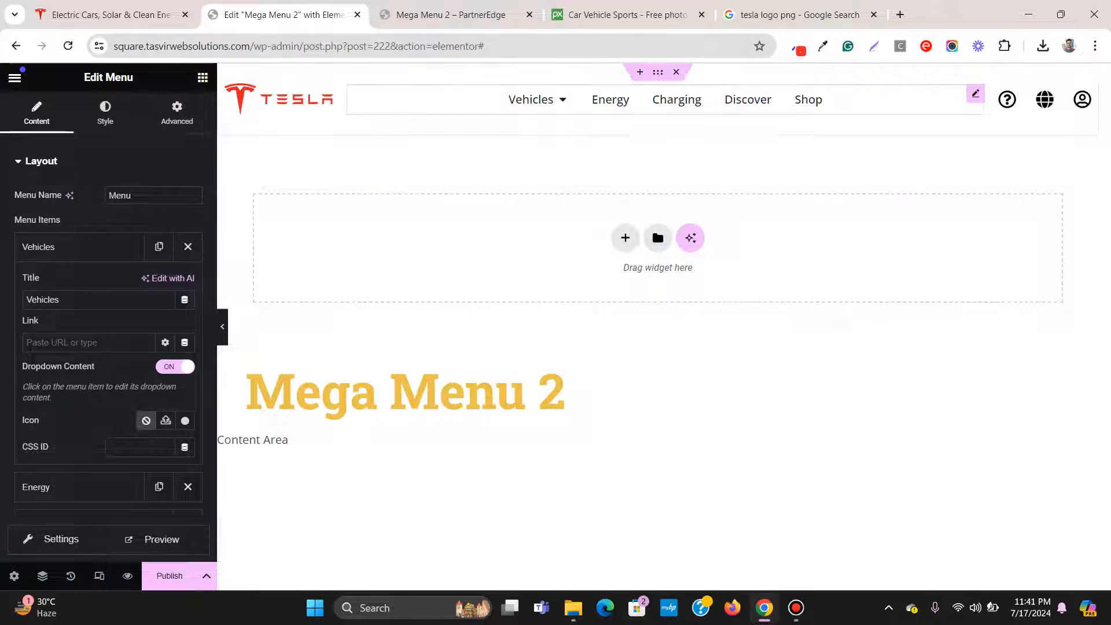
{"action": "key", "text": "ctrl+Tab"}
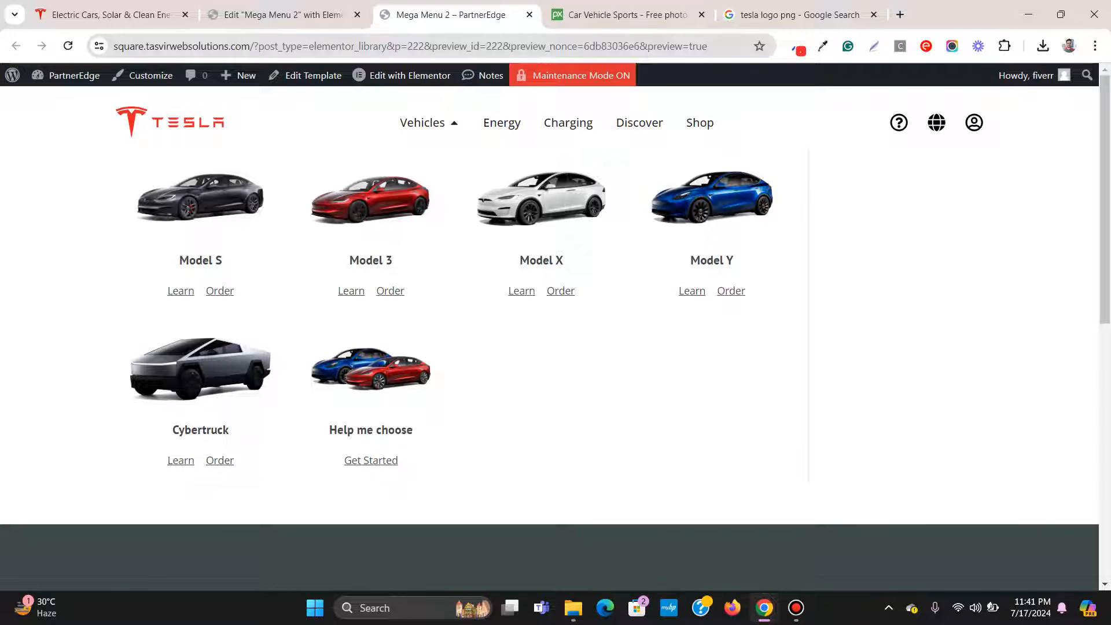
{"action": "key", "text": "ctrl+shift+Tab"}
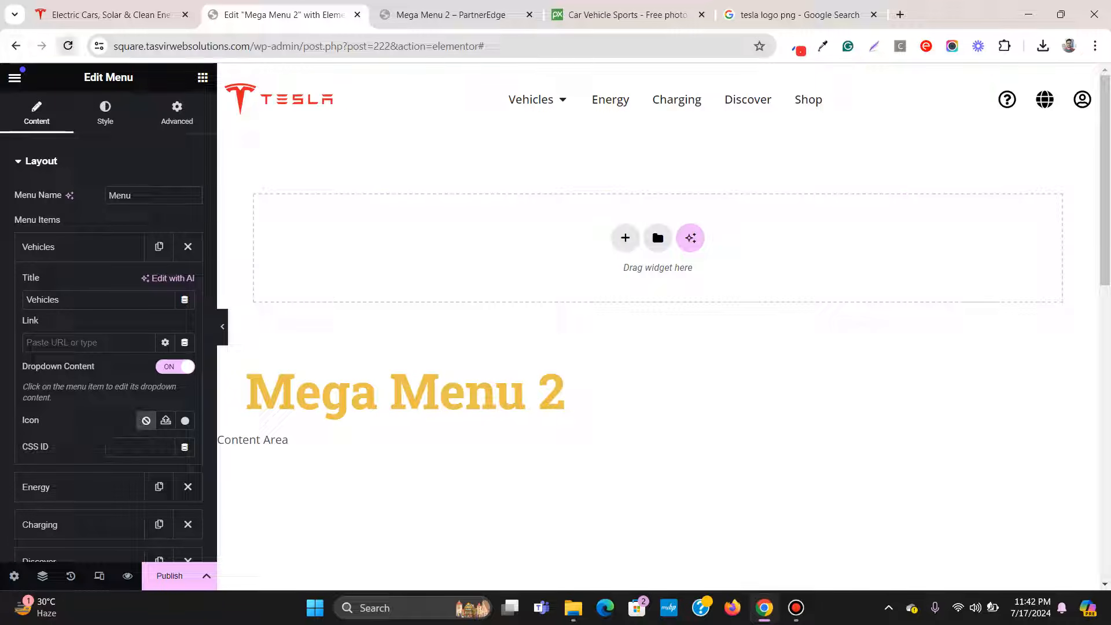
Step: Reload the editor, reopen the Vehicles dropdown, and check the link column of tesla.com's Vehicles menu
{"action": "left_click", "coordinate": [68, 46]}
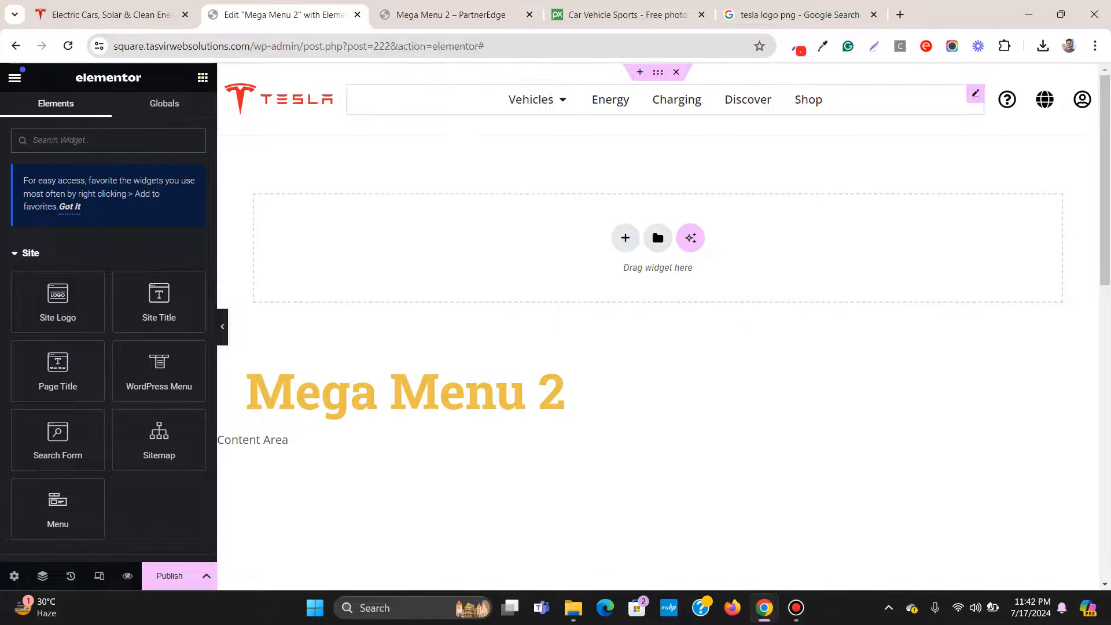
{"action": "left_click", "coordinate": [562, 99]}
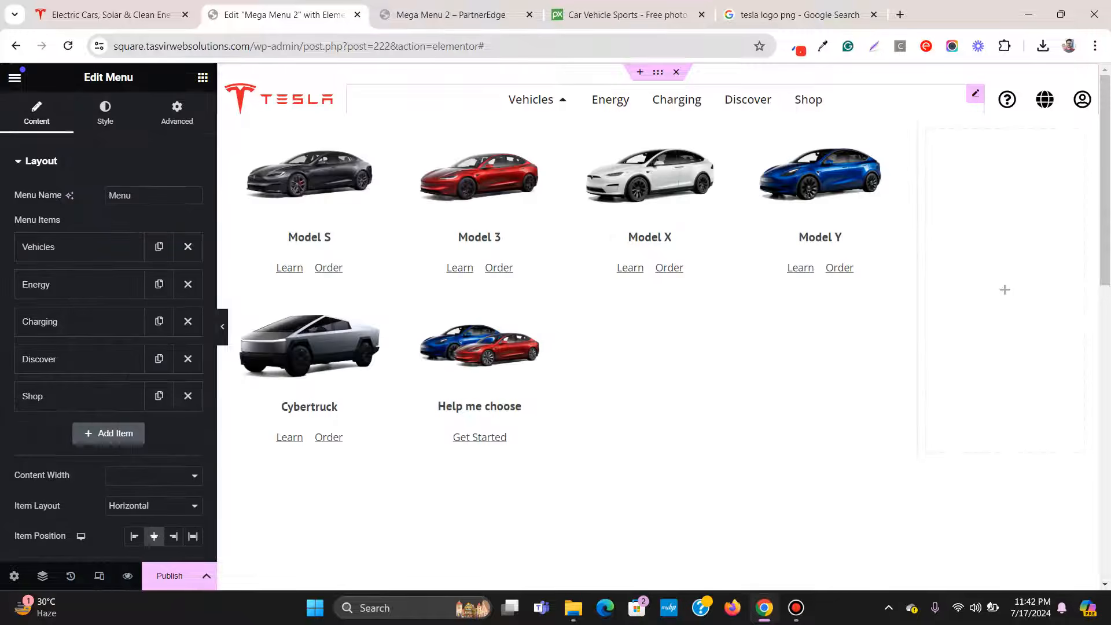
{"action": "left_click", "coordinate": [111, 15]}
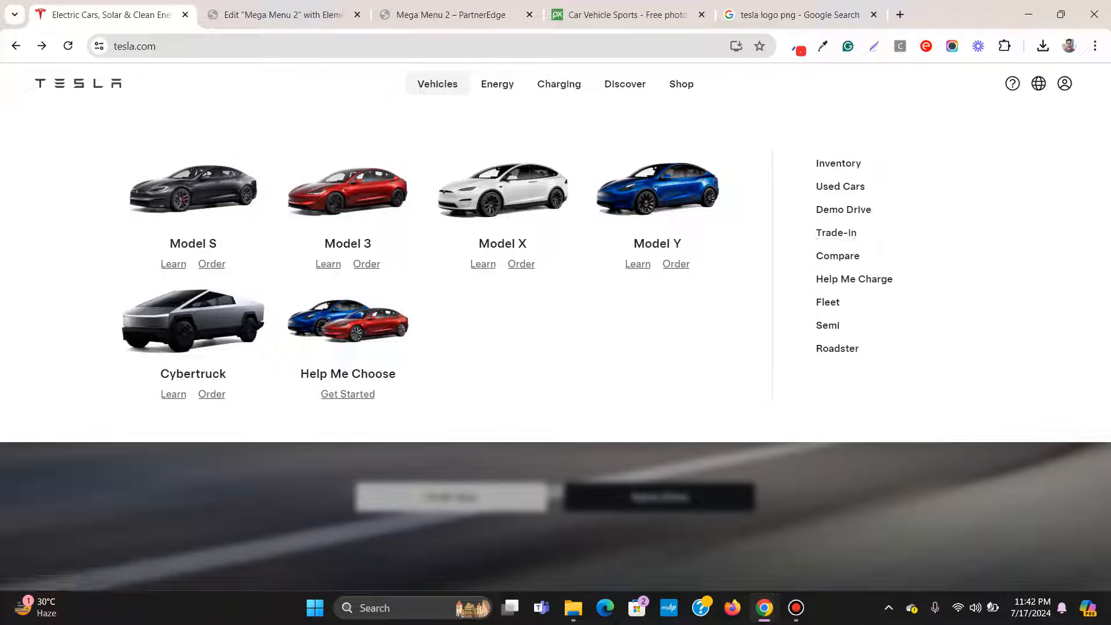
{"action": "left_click", "coordinate": [284, 15]}
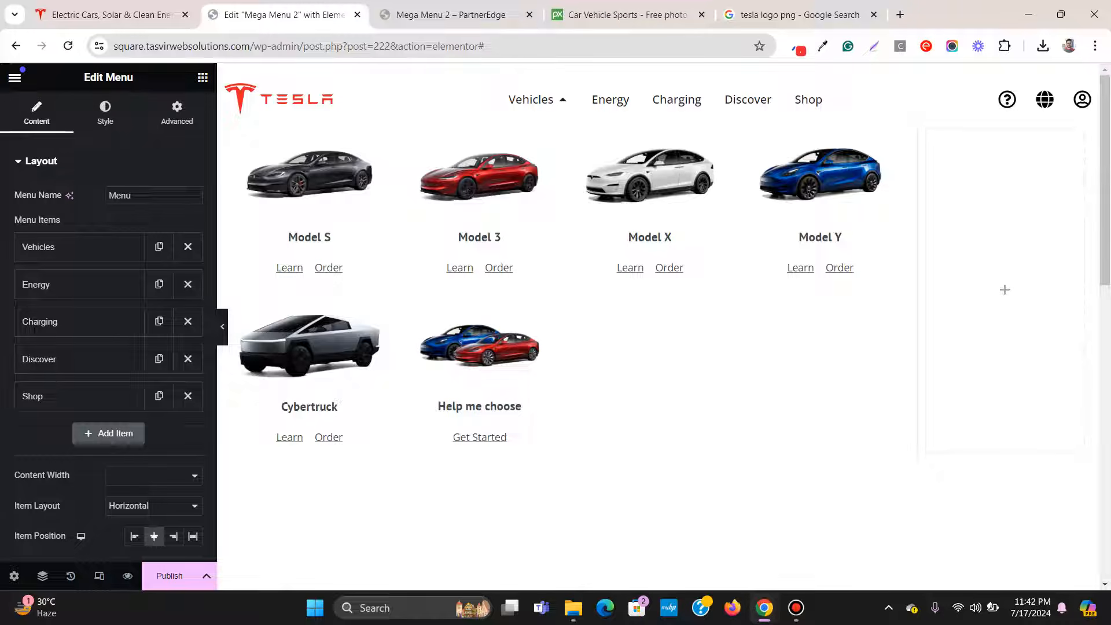
Step: Add an Icon List widget to the empty column beside the car cards
{"action": "left_click", "coordinate": [202, 77]}
{"action": "type", "text": "list"}
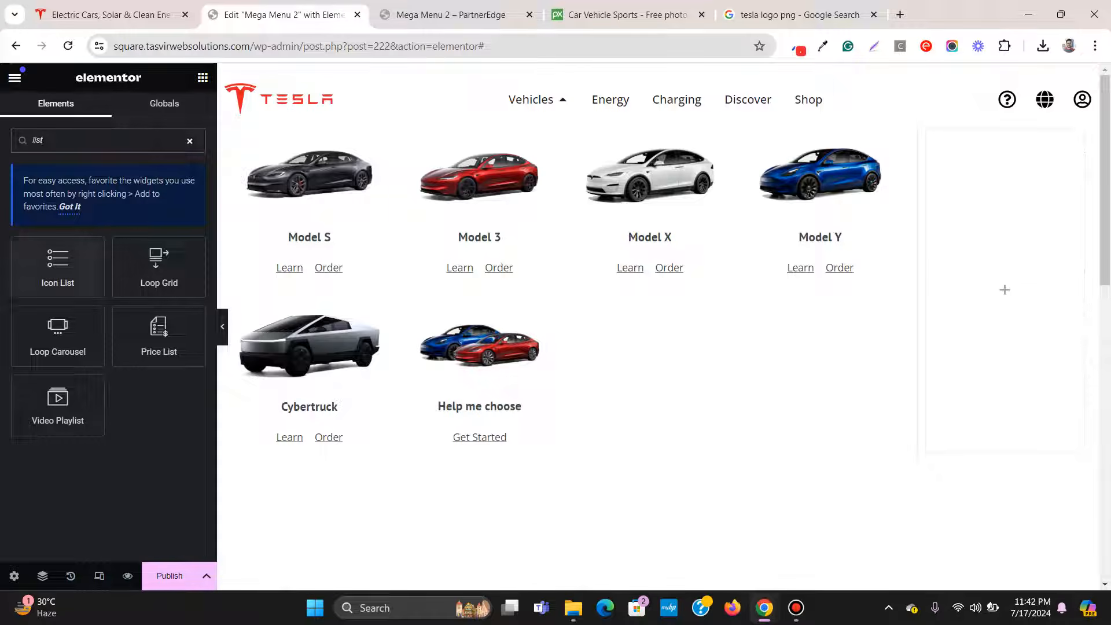
{"action": "left_click_drag", "start_coordinate": [61, 269], "coordinate": [1059, 174]}
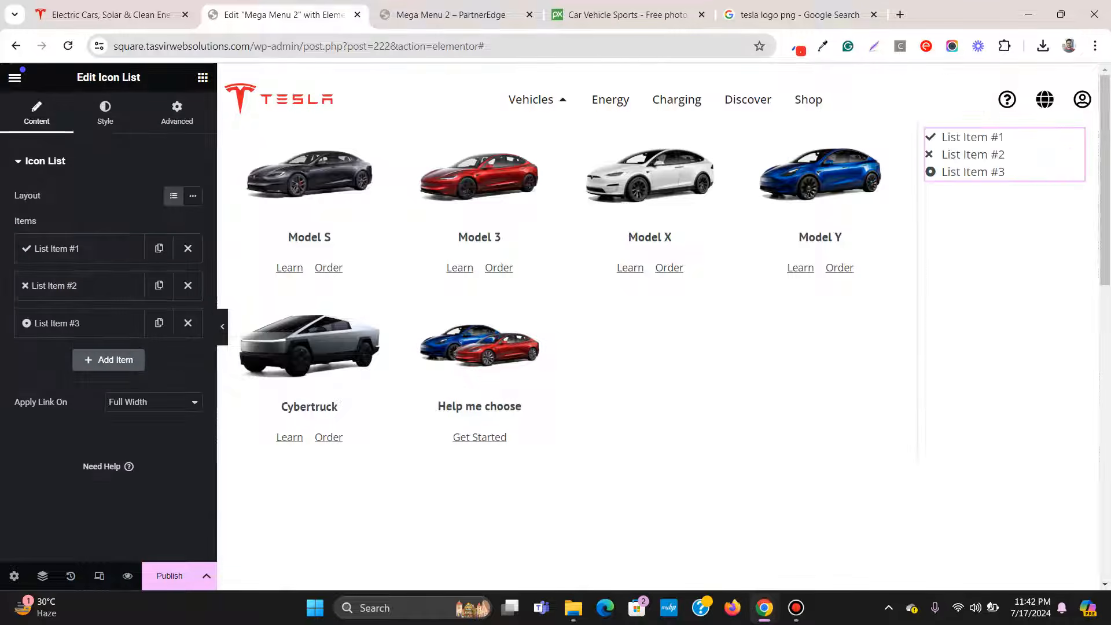
Step: Remove the icons from all three default items of the icon list
{"action": "left_click", "coordinate": [110, 15]}
{"action": "mouse_move", "coordinate": [497, 84]}
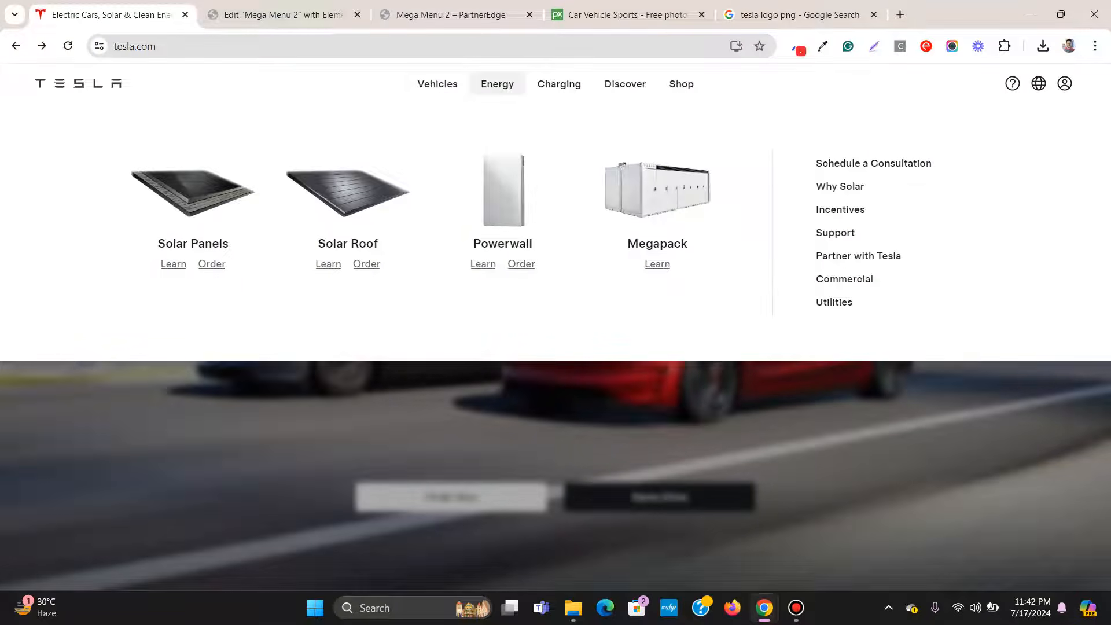
{"action": "left_click", "coordinate": [283, 14]}
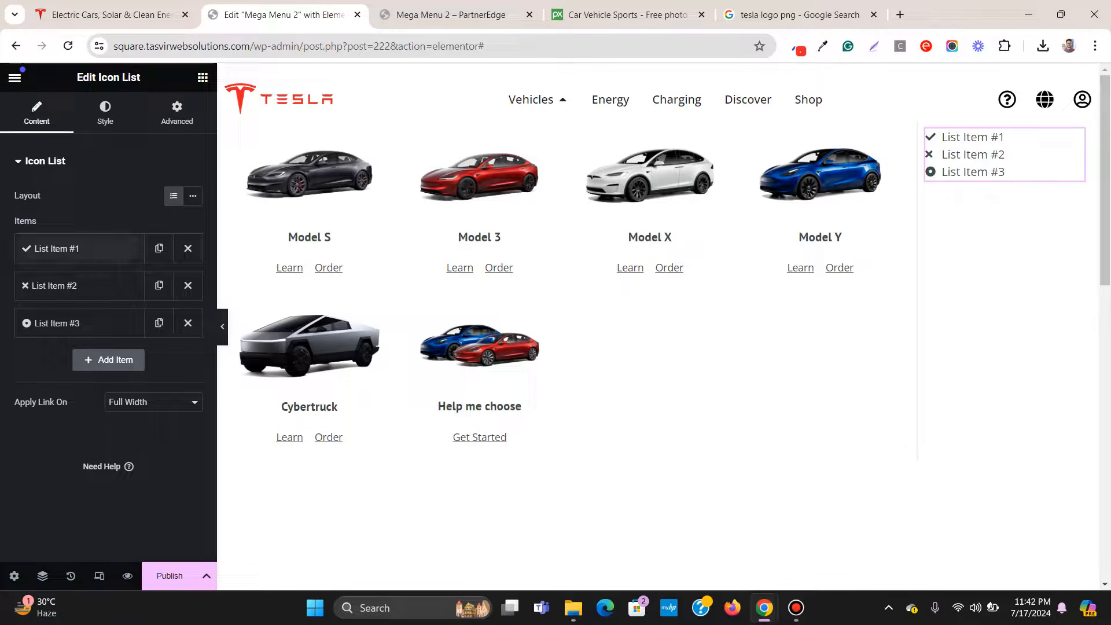
{"action": "left_click", "coordinate": [81, 249]}
{"action": "left_click", "coordinate": [182, 345]}
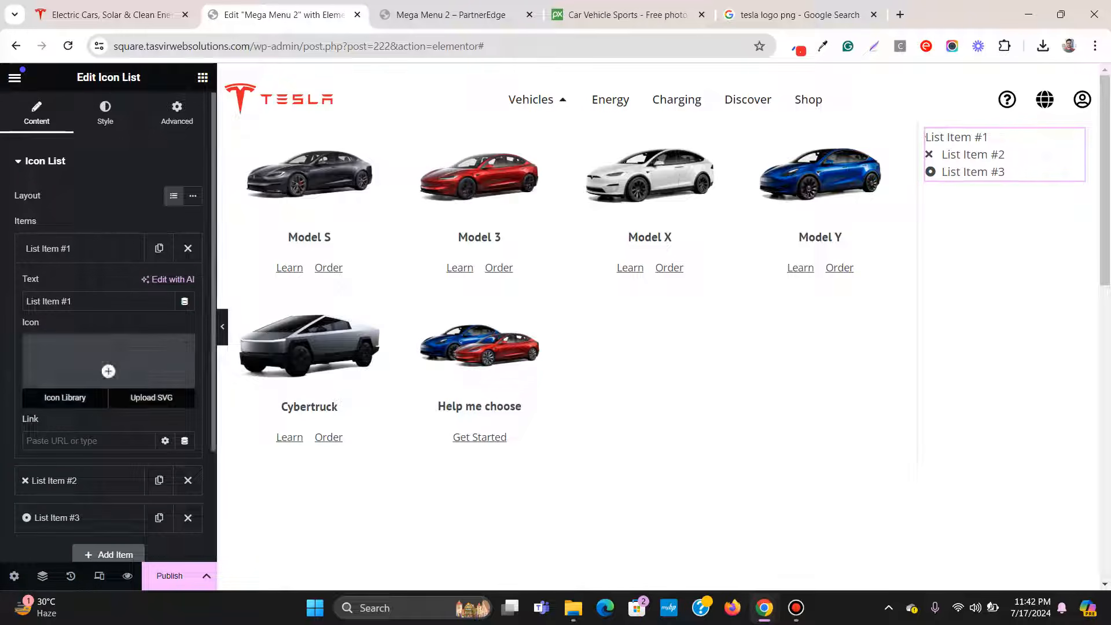
{"action": "left_click", "coordinate": [79, 249]}
{"action": "left_click", "coordinate": [81, 285]}
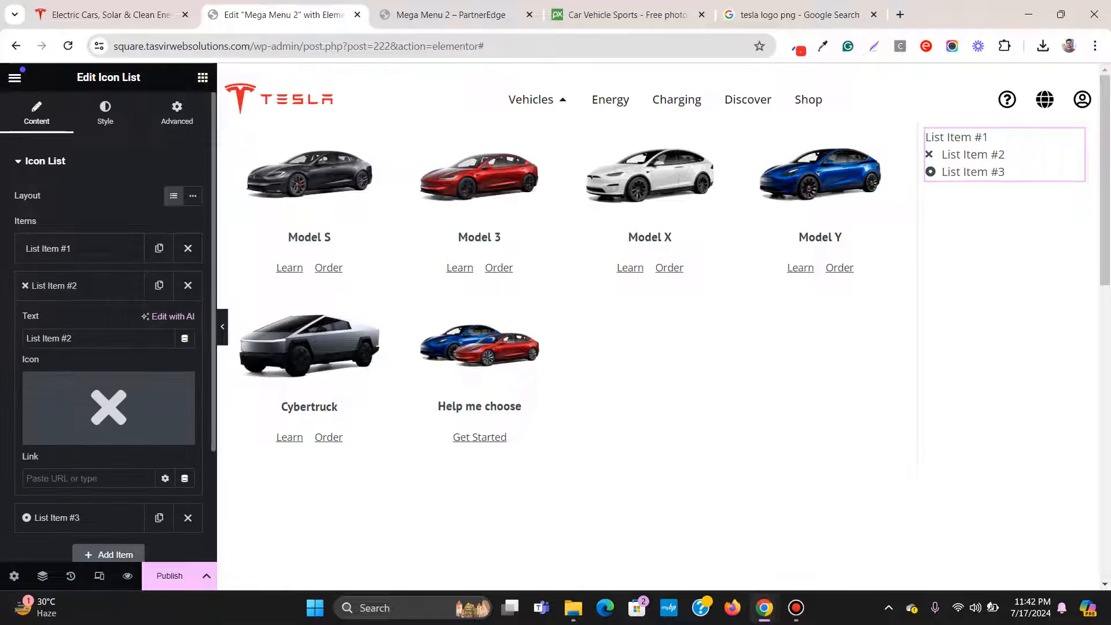
{"action": "left_click", "coordinate": [184, 382]}
{"action": "left_click", "coordinate": [81, 285]}
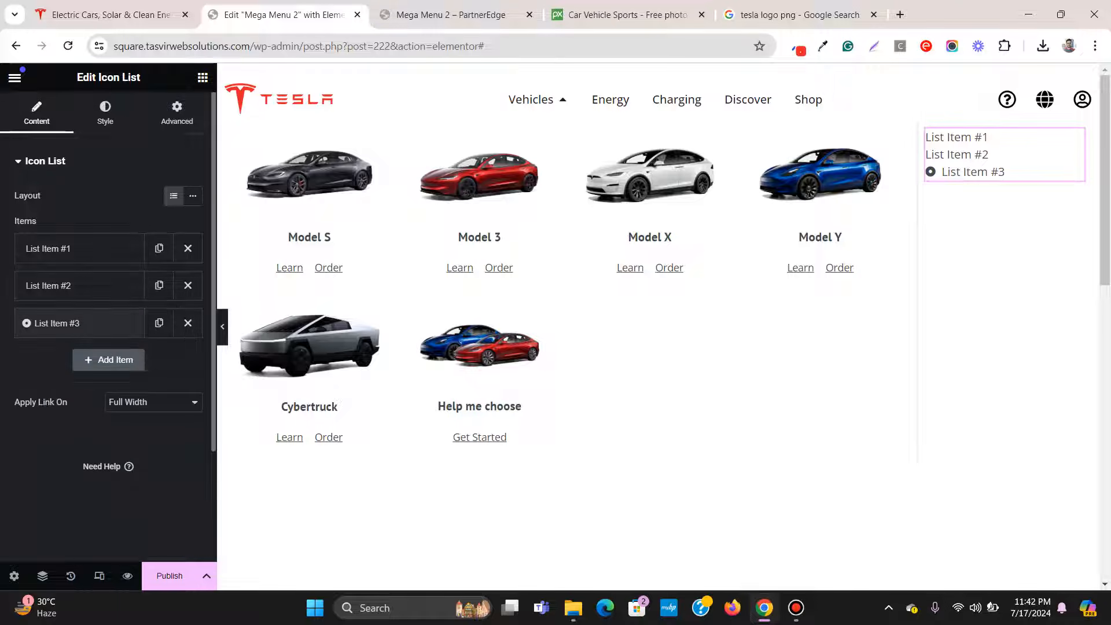
{"action": "left_click", "coordinate": [81, 322]}
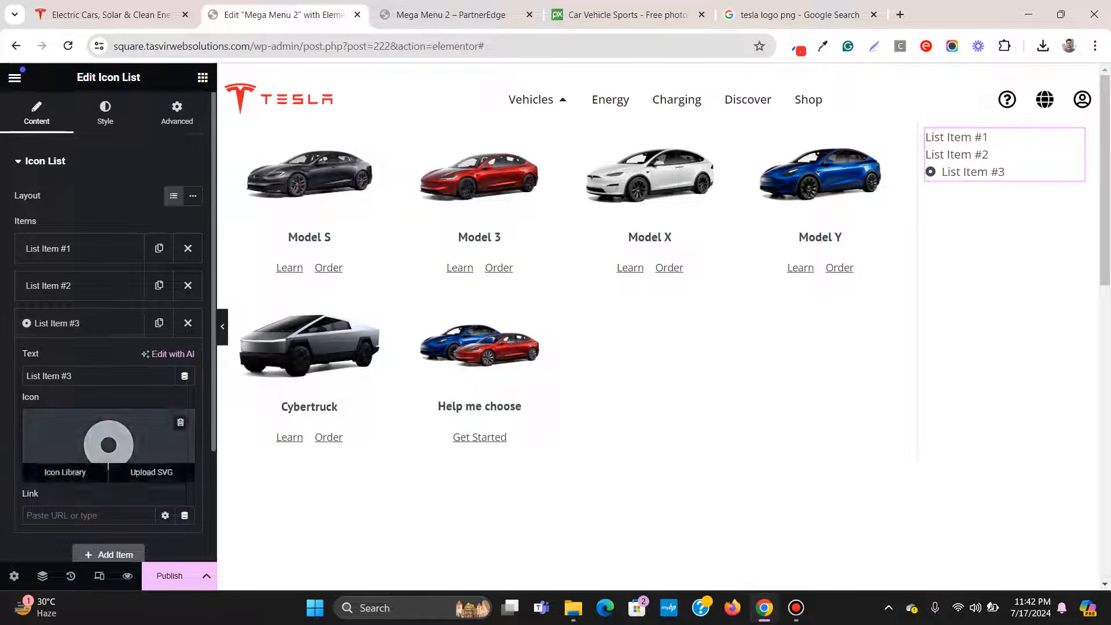
{"action": "left_click", "coordinate": [183, 420]}
{"action": "left_click", "coordinate": [81, 322]}
Step: Change the first list item's text to "Inventory", matching the first side link in tesla.com's Vehicles menu
{"action": "left_click", "coordinate": [110, 14]}
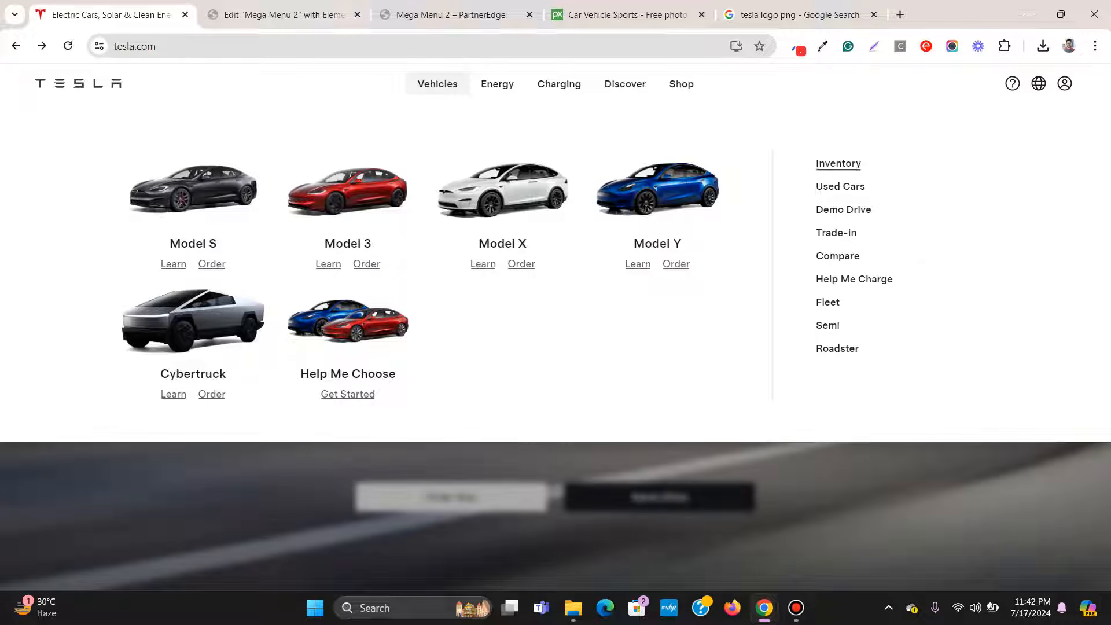
{"action": "left_click", "coordinate": [283, 14]}
{"action": "left_click", "coordinate": [81, 248]}
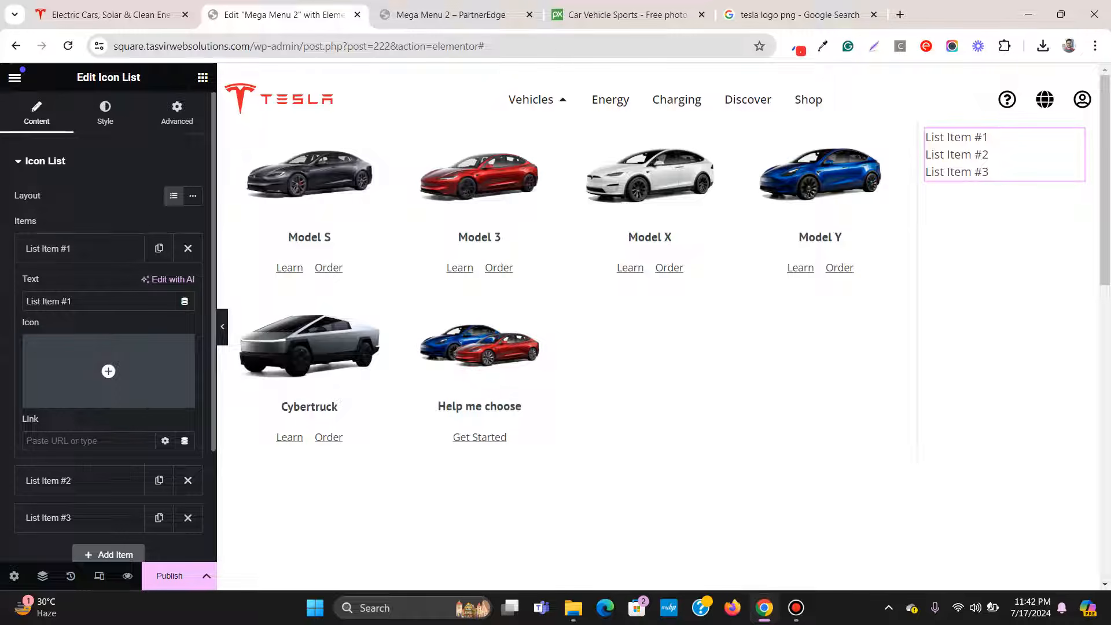
{"action": "triple_click", "coordinate": [68, 301]}
{"action": "type", "text": "In"}
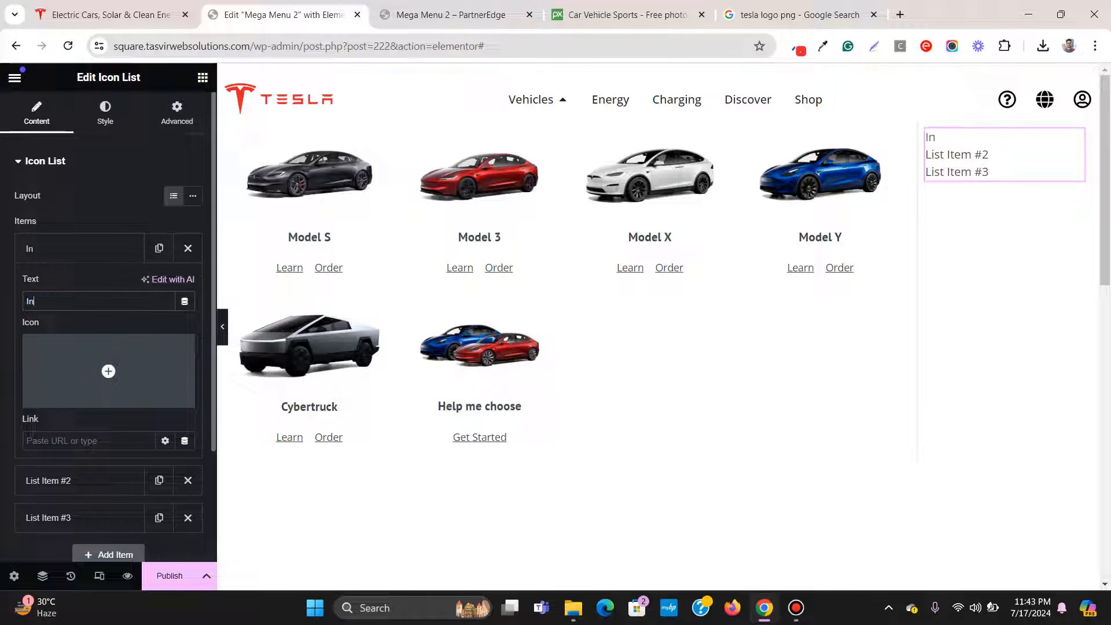
{"action": "type", "text": "ventory"}
{"action": "left_click", "coordinate": [82, 249]}
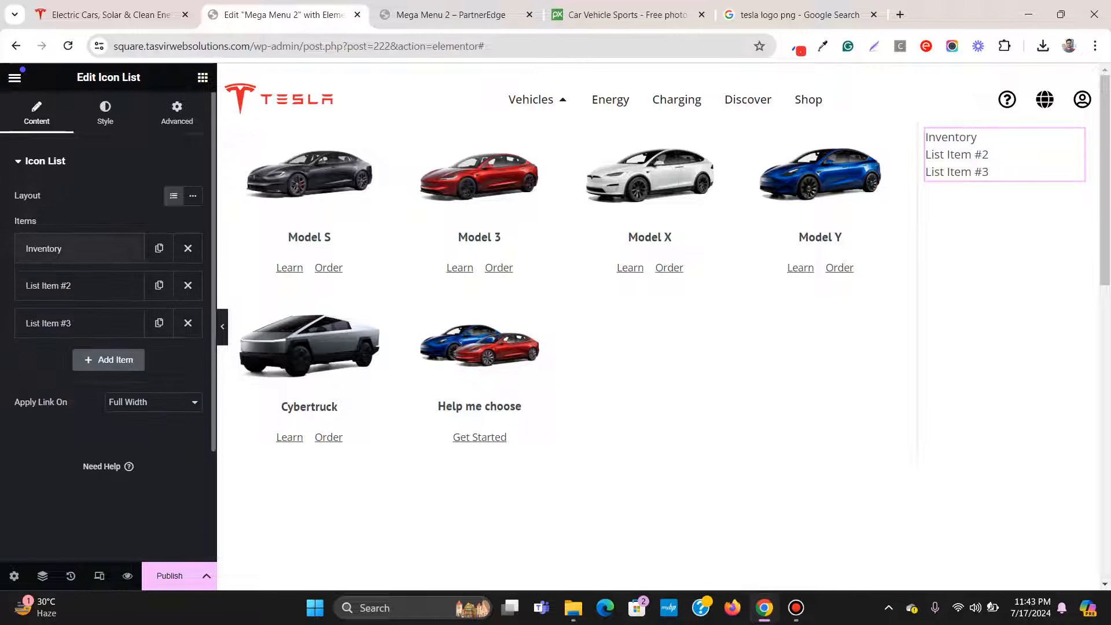
Step: Change the second list item's text to "Used Cars", following tesla.com's Vehicles menu
{"action": "left_click", "coordinate": [111, 15]}
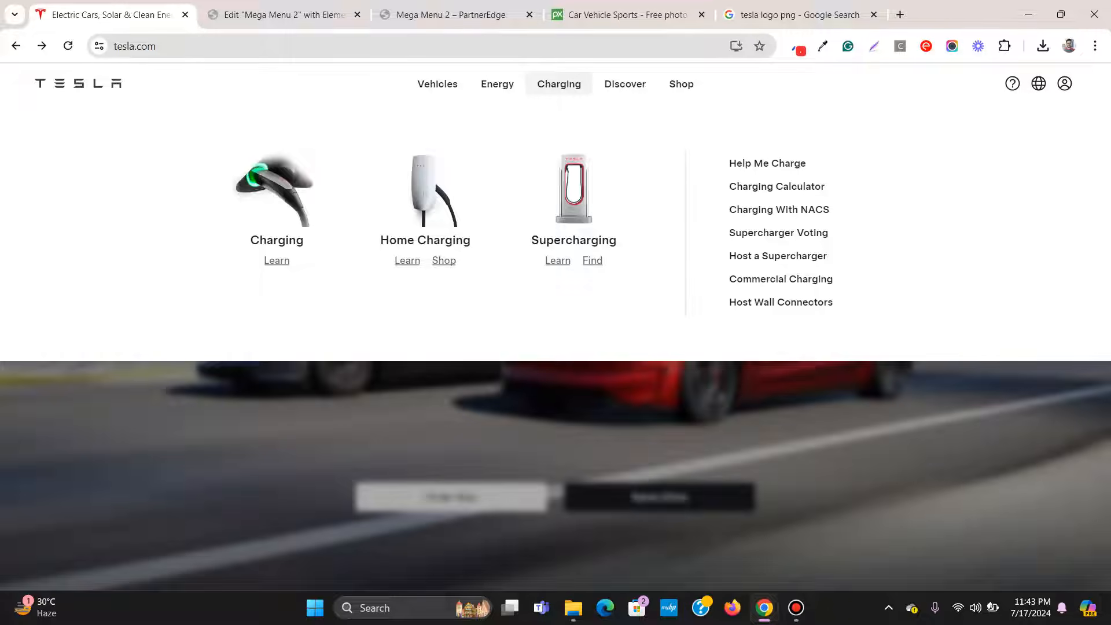
{"action": "mouse_move", "coordinate": [438, 84]}
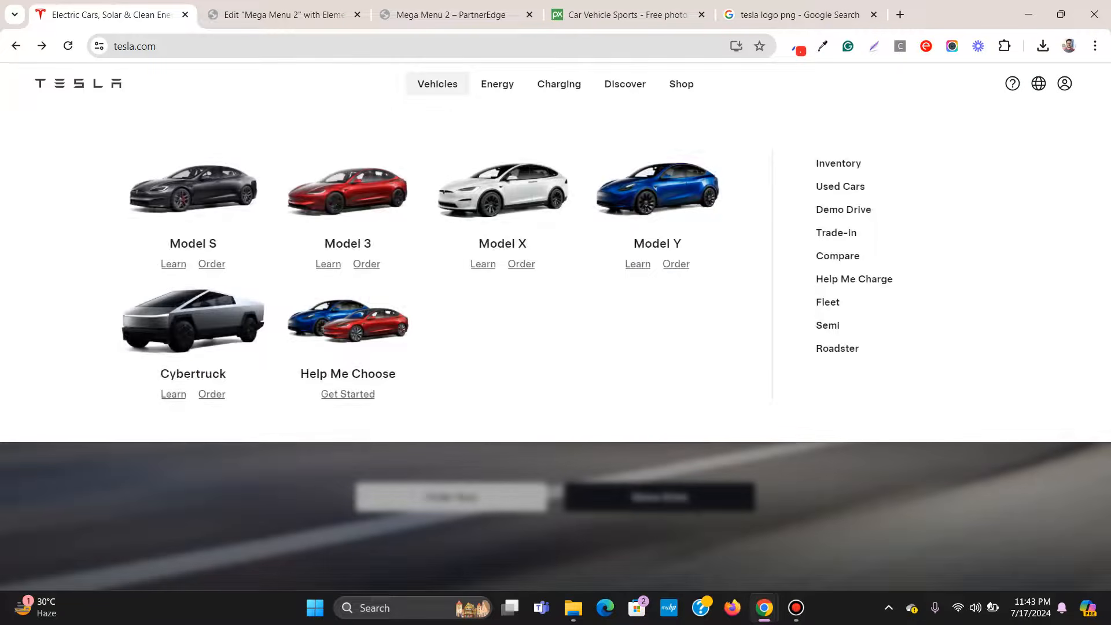
{"action": "left_click", "coordinate": [283, 15]}
{"action": "left_click", "coordinate": [82, 286]}
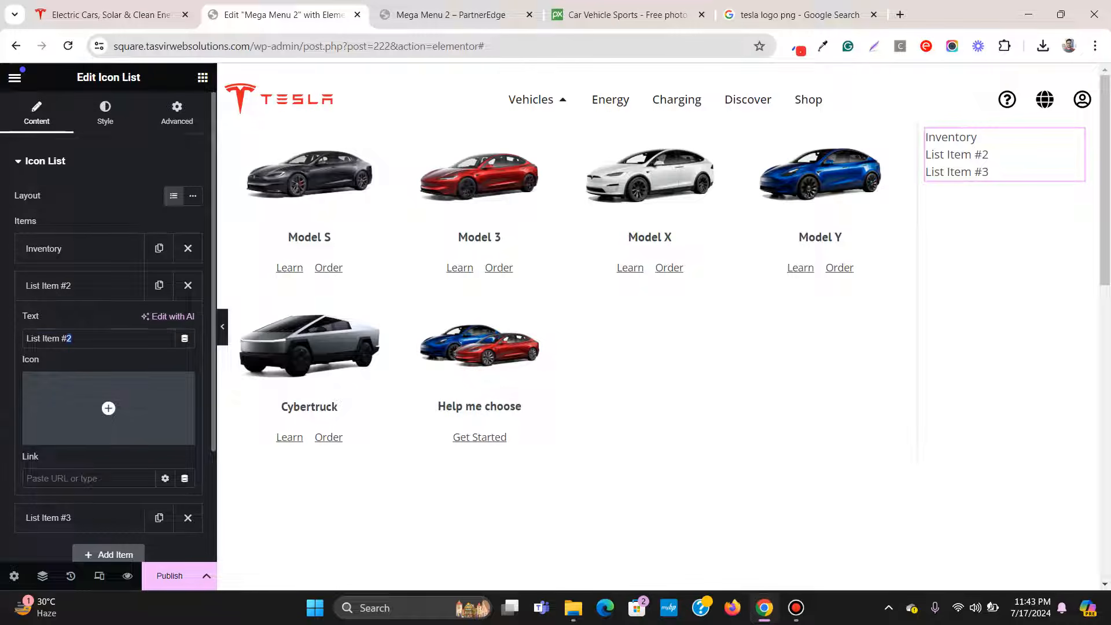
{"action": "left_click_drag", "start_coordinate": [71, 338], "coordinate": [26, 338]}
{"action": "type", "text": "Us"}
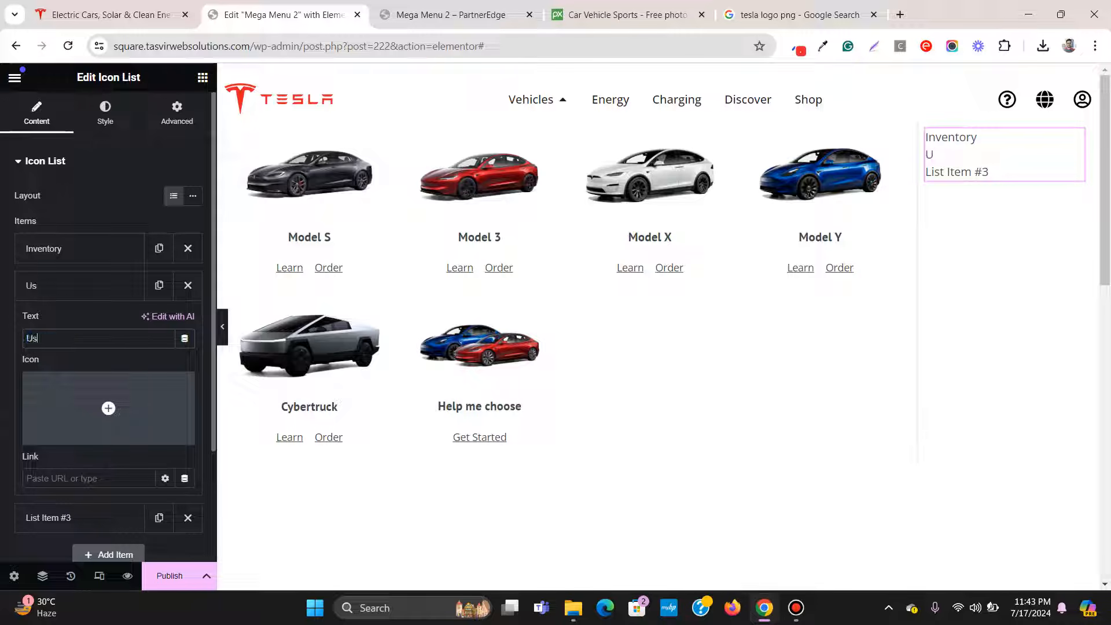
{"action": "type", "text": "ed Card"}
{"action": "key", "text": "BackSpace"}
{"action": "type", "text": "s"}
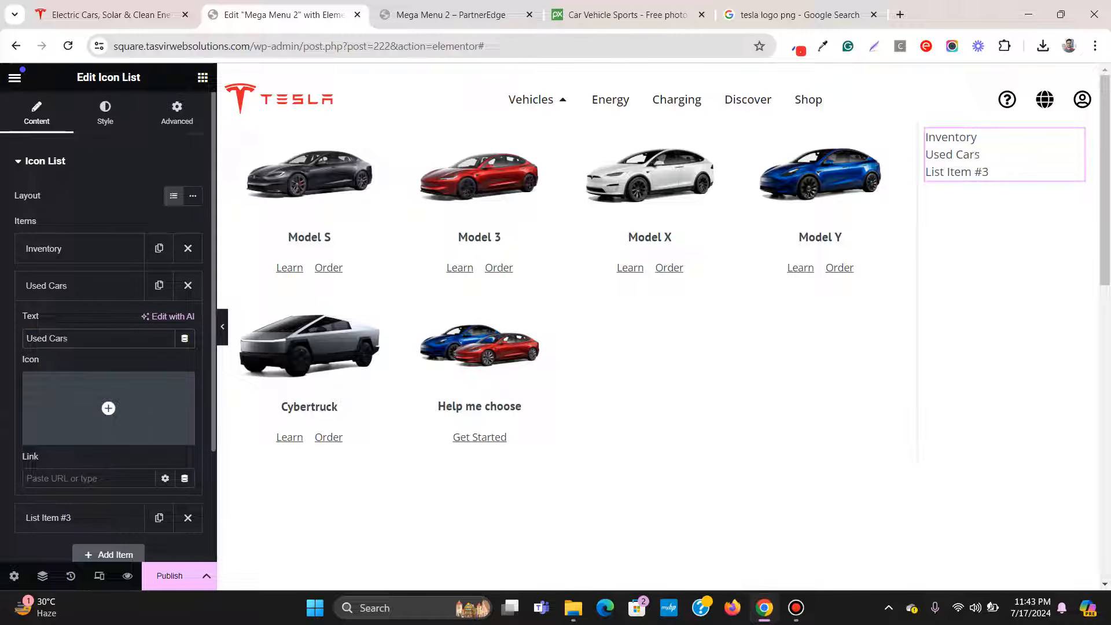
Step: Change the third list item's text to "Demo Drive", following the side links in tesla.com's Vehicles menu
{"action": "left_click", "coordinate": [111, 16]}
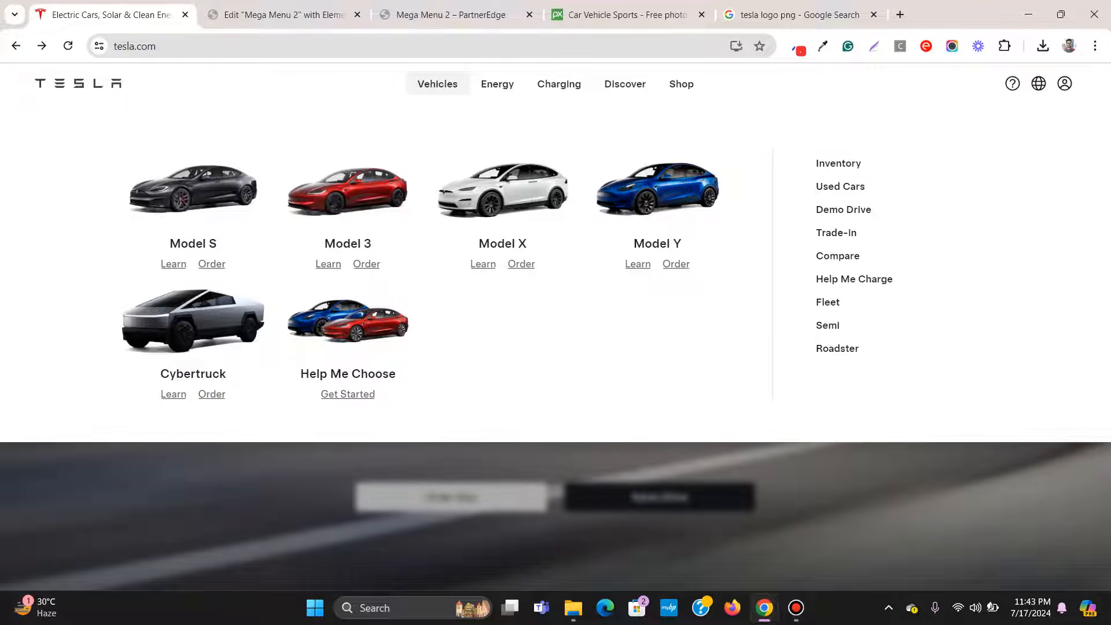
{"action": "left_click", "coordinate": [283, 15]}
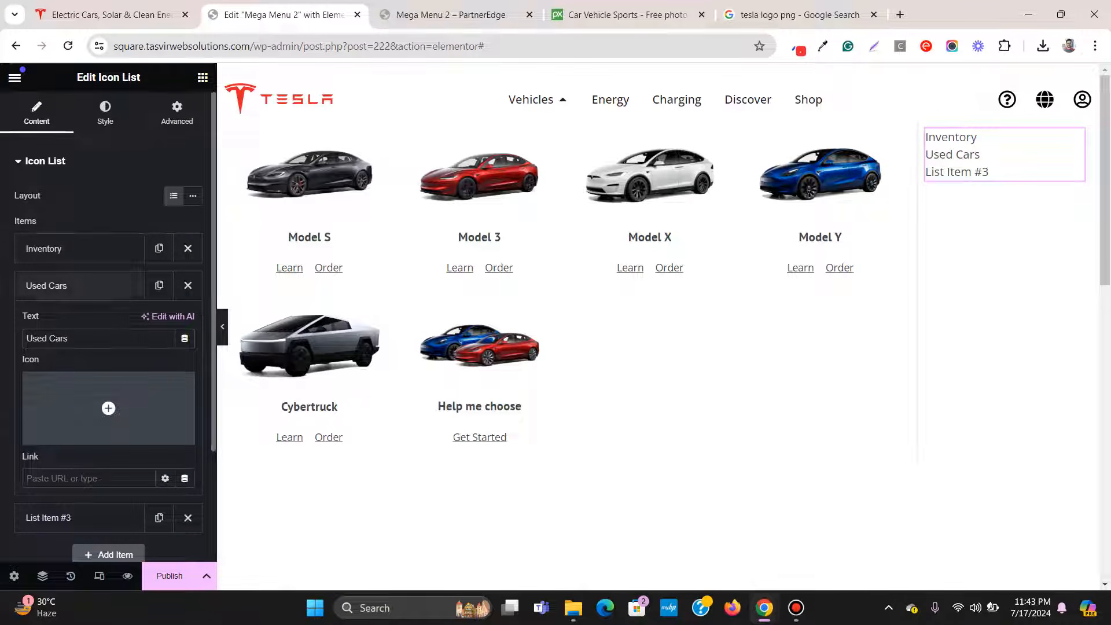
{"action": "left_click", "coordinate": [80, 286]}
{"action": "left_click", "coordinate": [79, 323]}
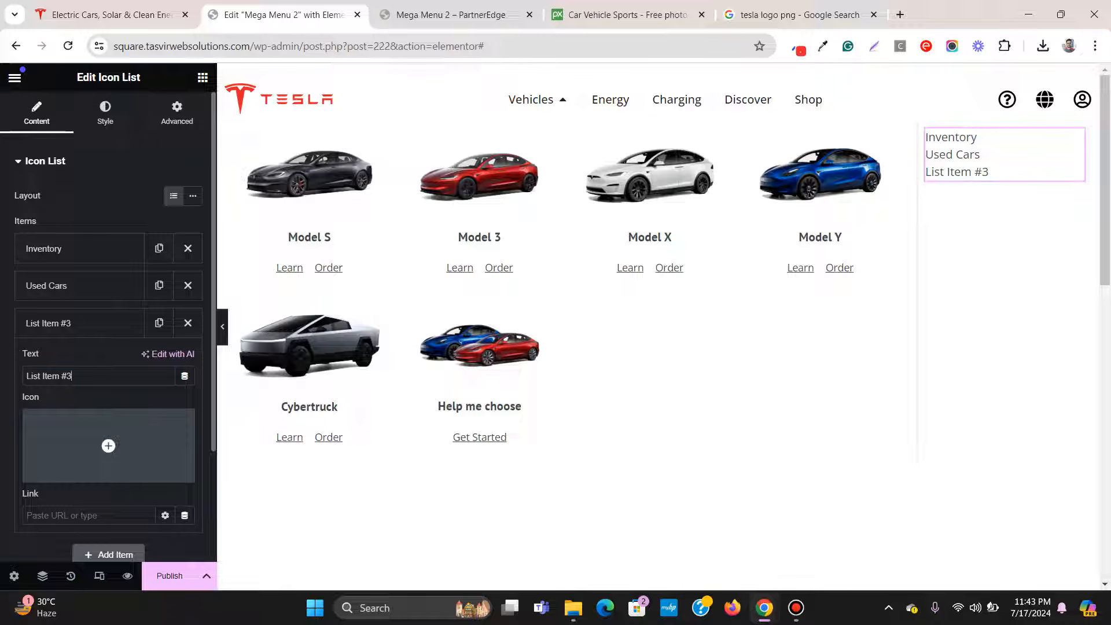
{"action": "key", "text": "ctrl+a"}
{"action": "type", "text": "Demo"}
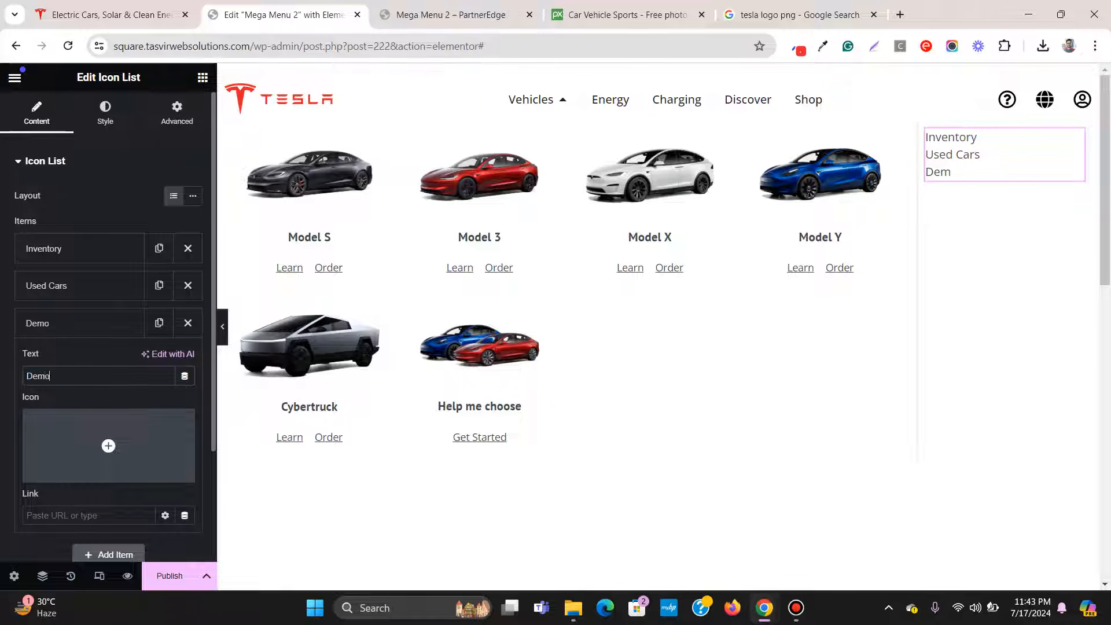
{"action": "type", "text": " Drive"}
{"action": "left_click", "coordinate": [81, 323]}
Step: Duplicate the "Demo Drive" list item and rename the copy "Trade-In", checking the wording on tesla.com
{"action": "left_click", "coordinate": [159, 322]}
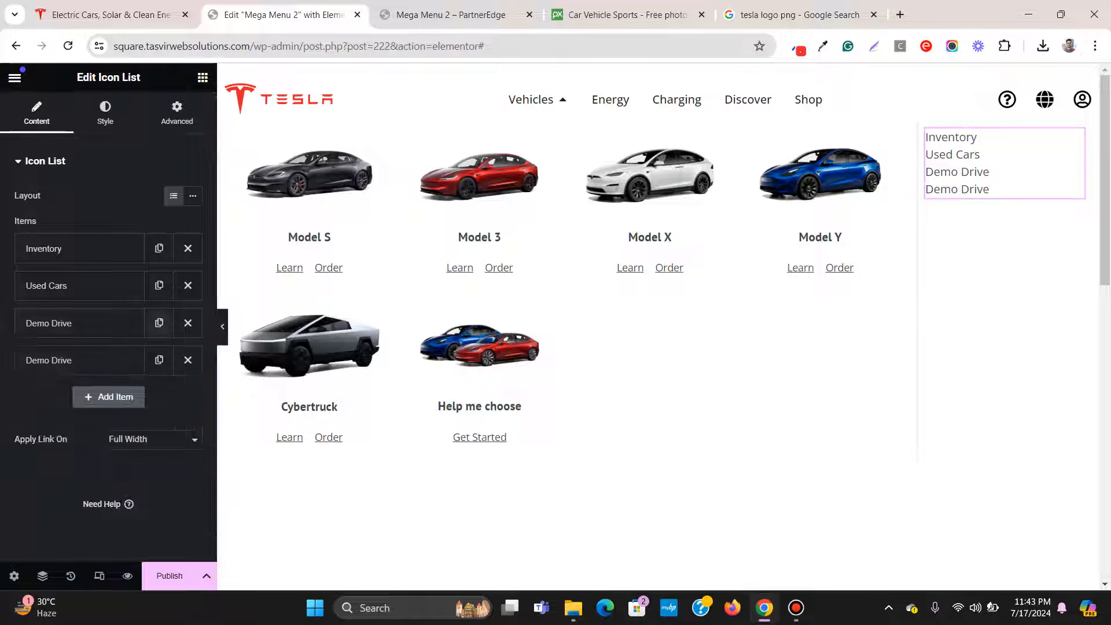
{"action": "left_click", "coordinate": [111, 15]}
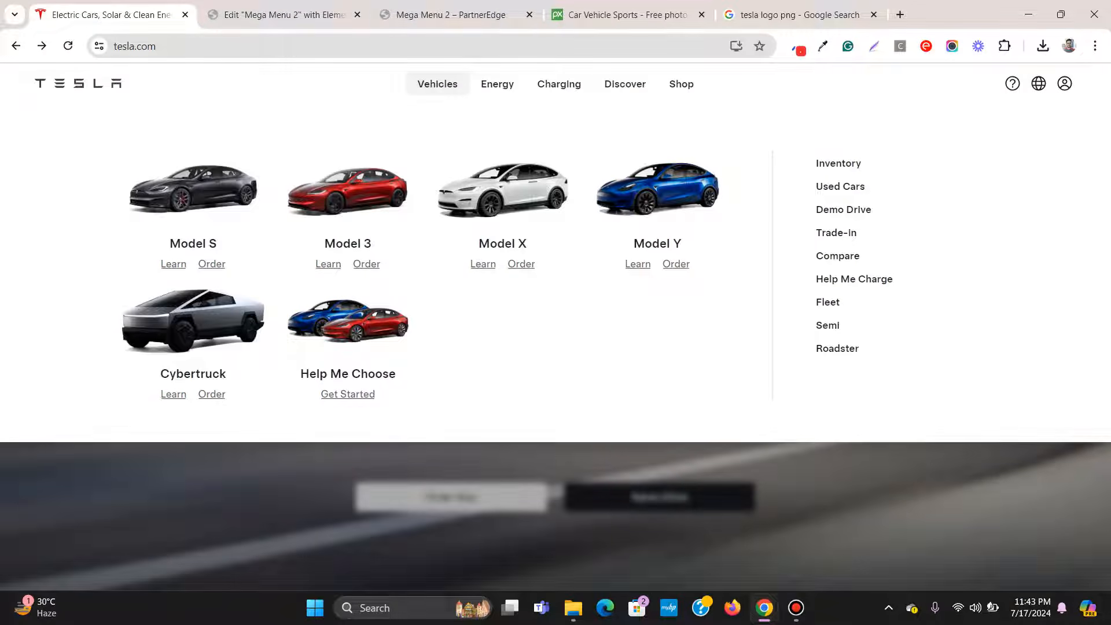
{"action": "left_click", "coordinate": [284, 15]}
{"action": "left_click", "coordinate": [81, 359]}
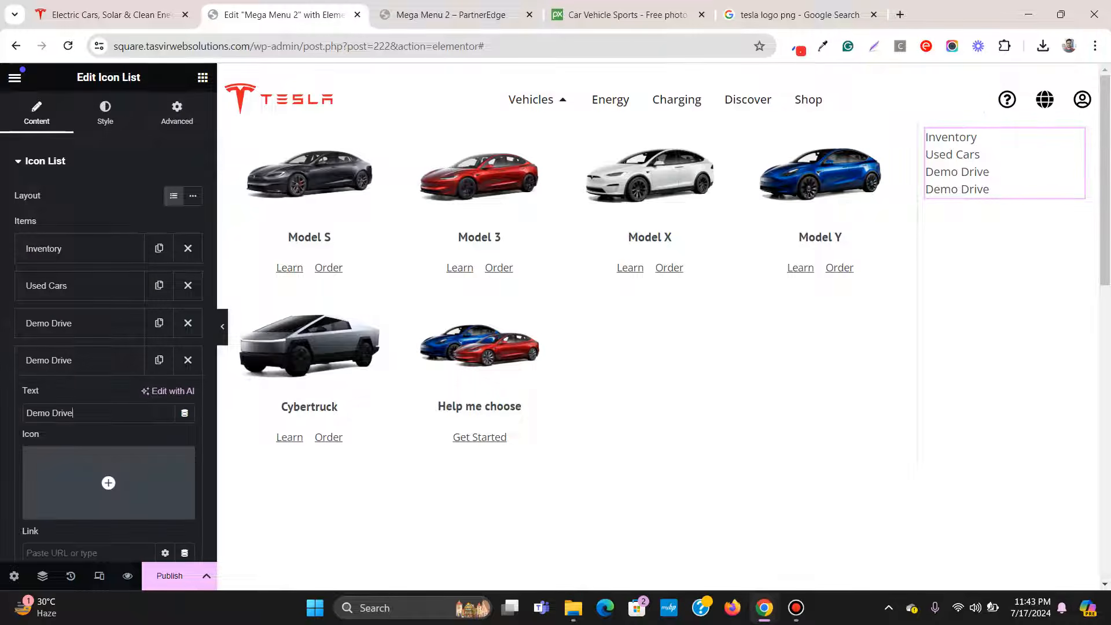
{"action": "key", "text": "ctrl+shift+Left"}
{"action": "key", "text": "ctrl+shift+Left"}
{"action": "type", "text": "Trade"}
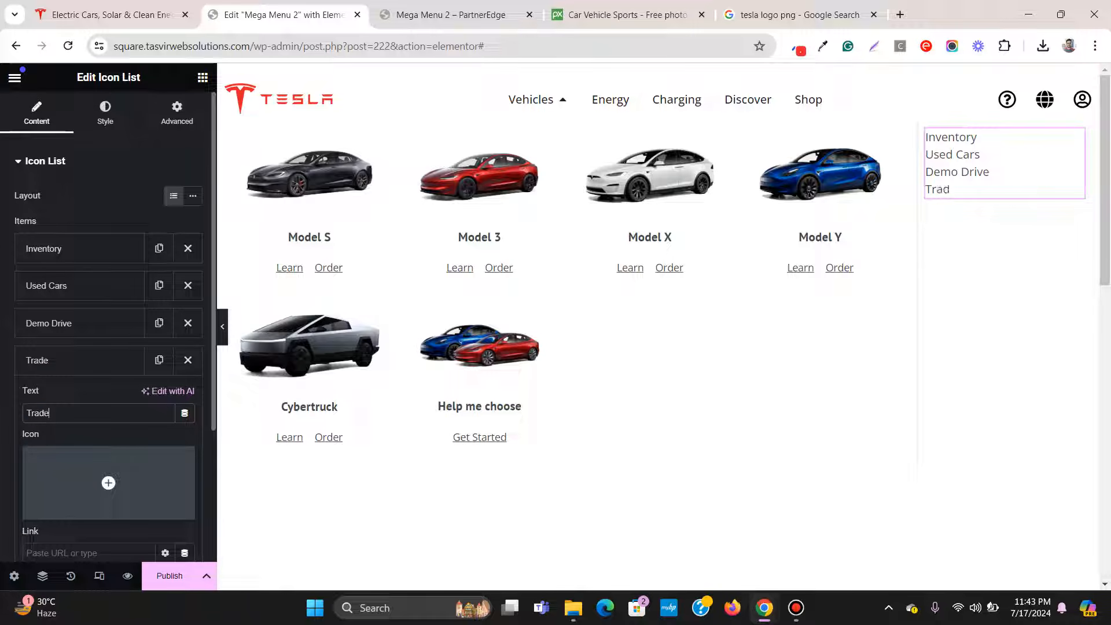
{"action": "type", "text": "-In"}
{"action": "left_click", "coordinate": [81, 359]}
Step: Duplicate the "Trade-In" list item and rename the copy "Compare", the next side link on tesla.com
{"action": "left_click", "coordinate": [159, 360]}
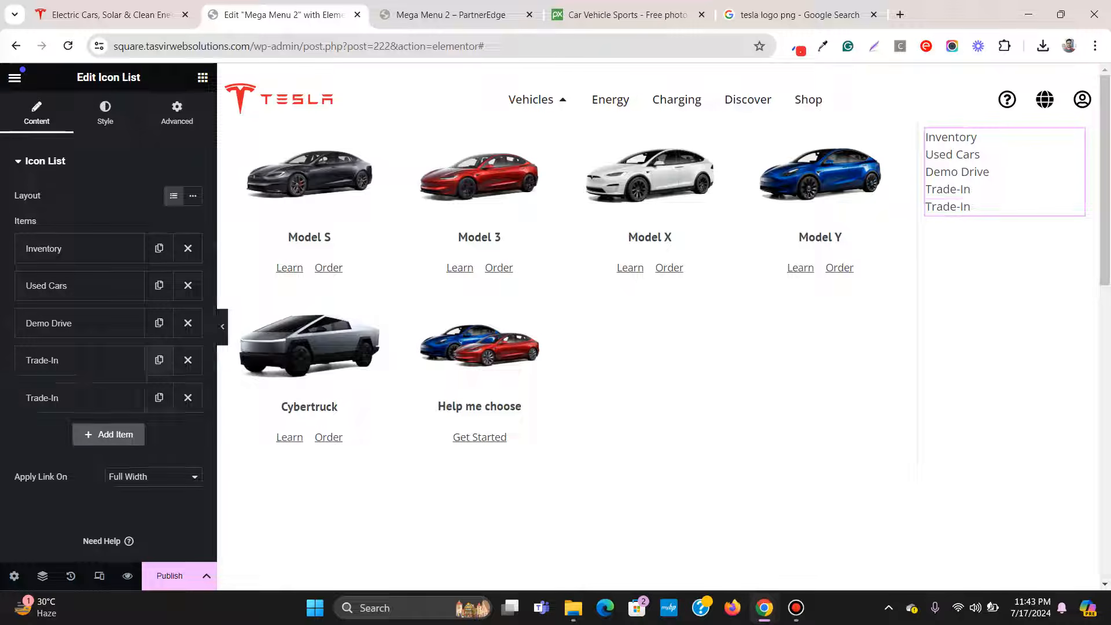
{"action": "left_click", "coordinate": [173, 15]}
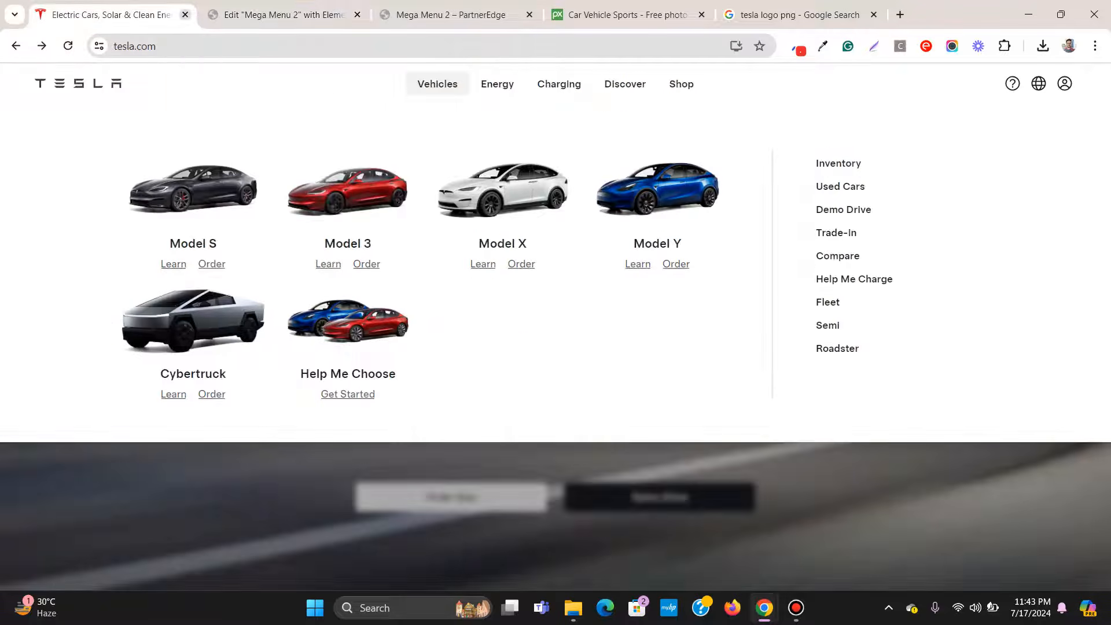
{"action": "left_click", "coordinate": [284, 14]}
{"action": "left_click", "coordinate": [81, 398]}
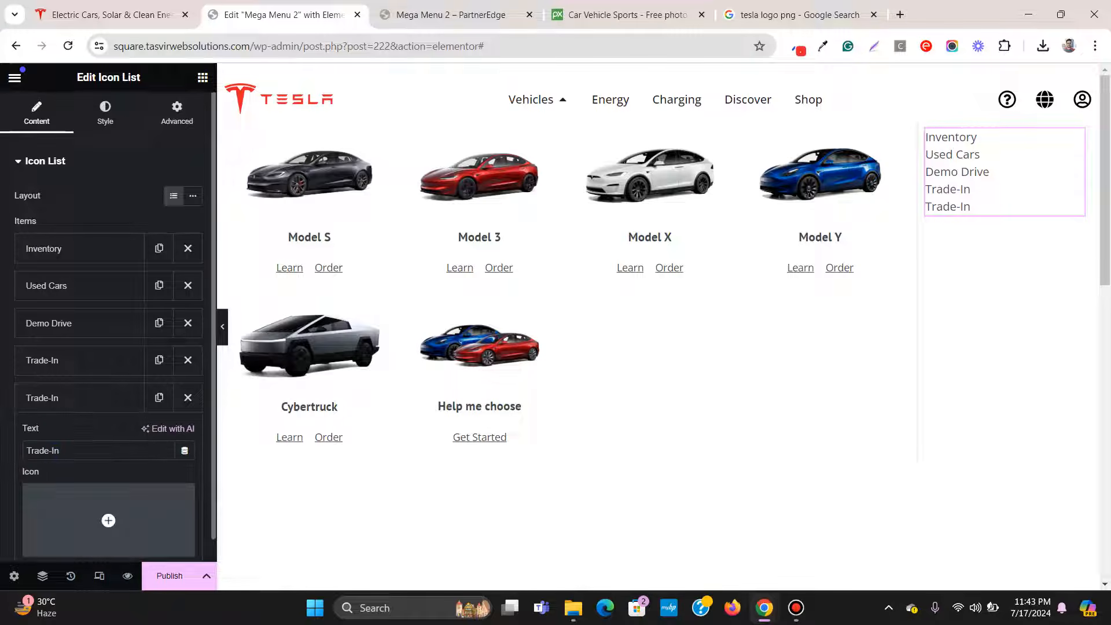
{"action": "triple_click", "coordinate": [55, 451]}
{"action": "type", "text": "Compa"}
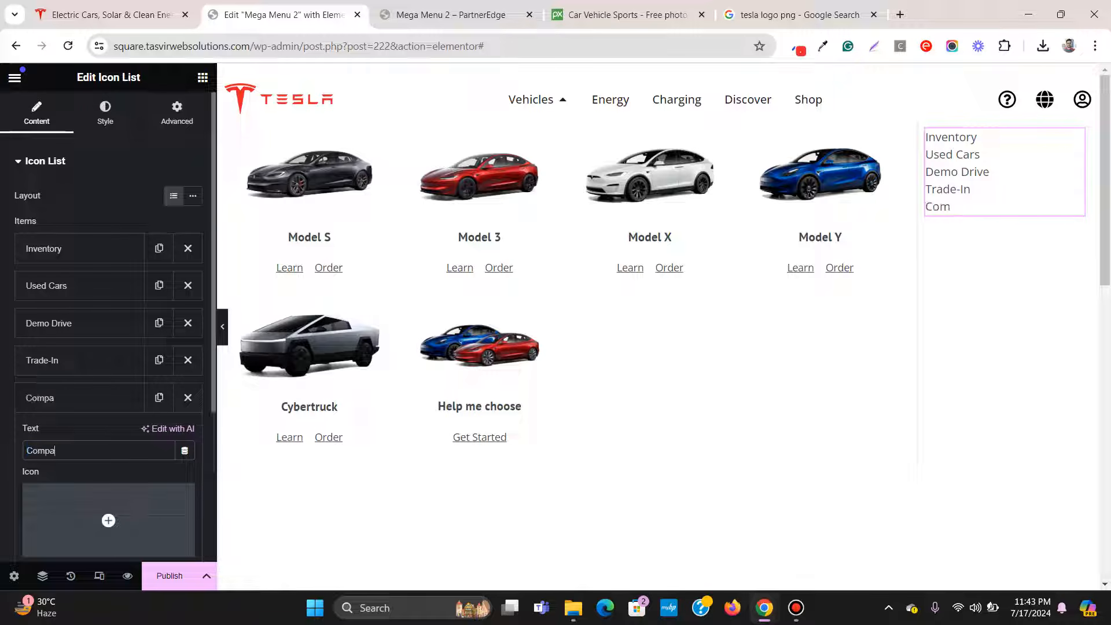
{"action": "type", "text": "re"}
{"action": "left_click", "coordinate": [81, 398]}
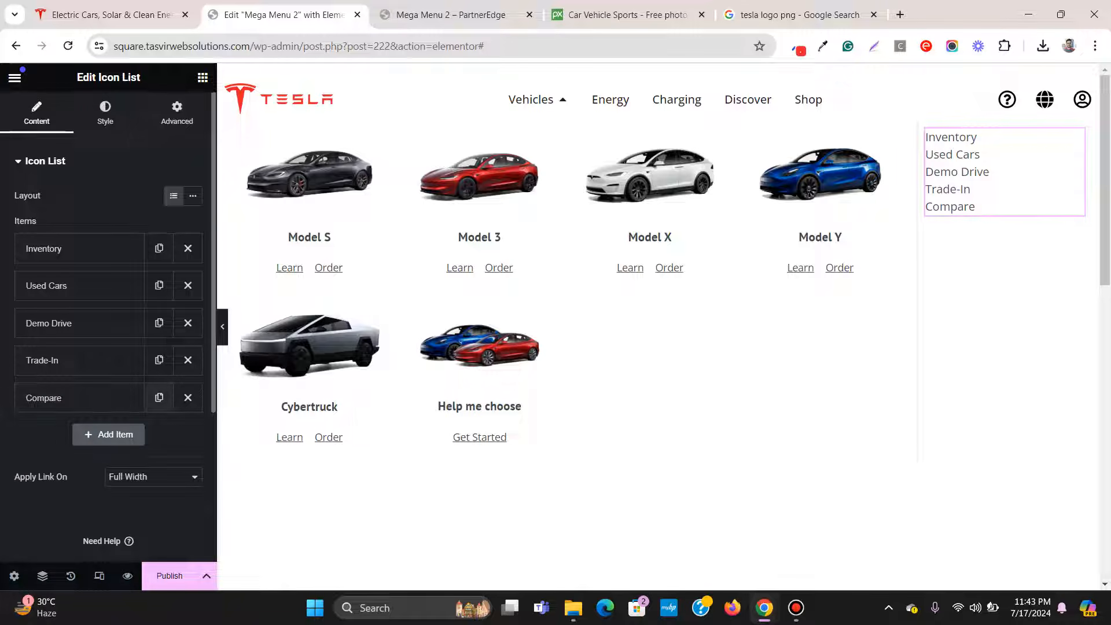
Step: Duplicate the "Compare" list item and rename the copy "Help Me Charge", matching the tesla.com side link
{"action": "left_click", "coordinate": [159, 398]}
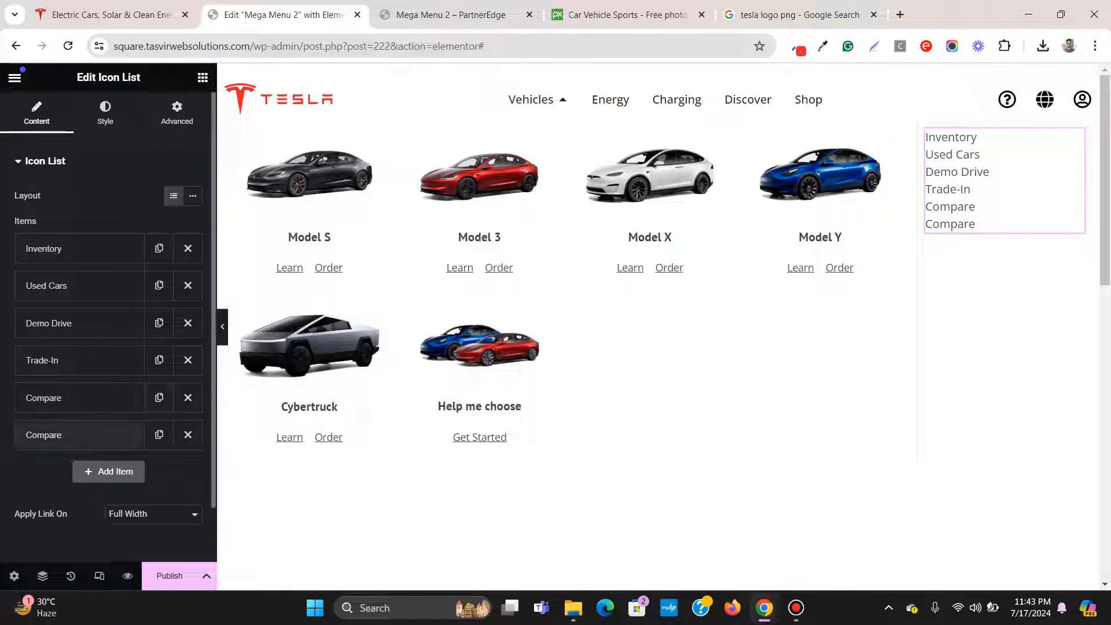
{"action": "left_click", "coordinate": [81, 434]}
{"action": "left_click", "coordinate": [110, 14]}
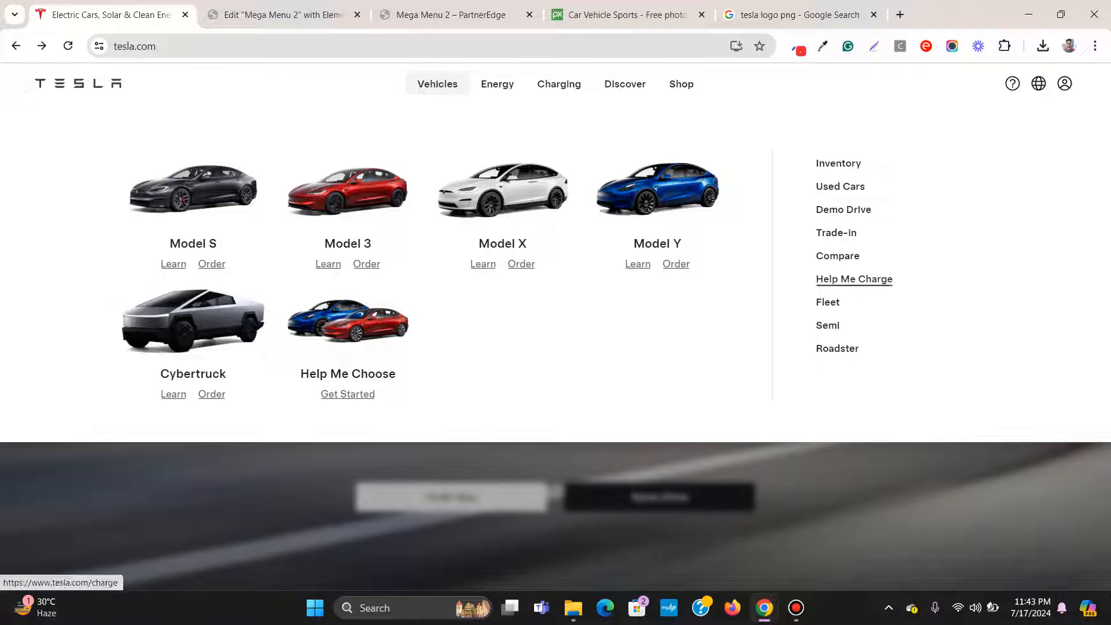
{"action": "left_click", "coordinate": [278, 15]}
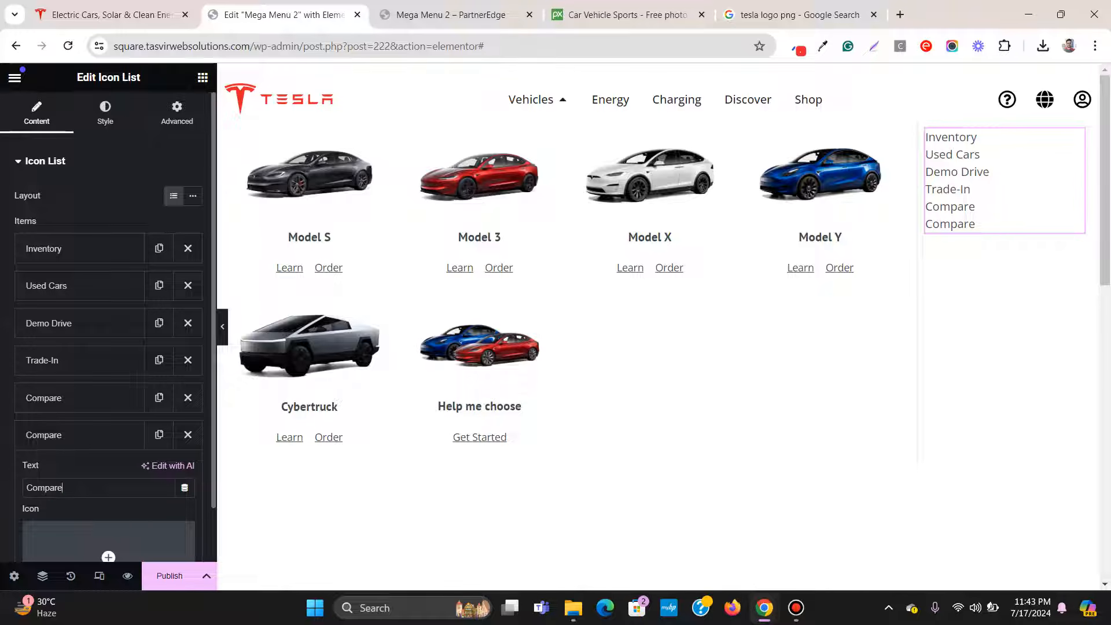
{"action": "key", "text": "ctrl+a"}
{"action": "type", "text": "Help"}
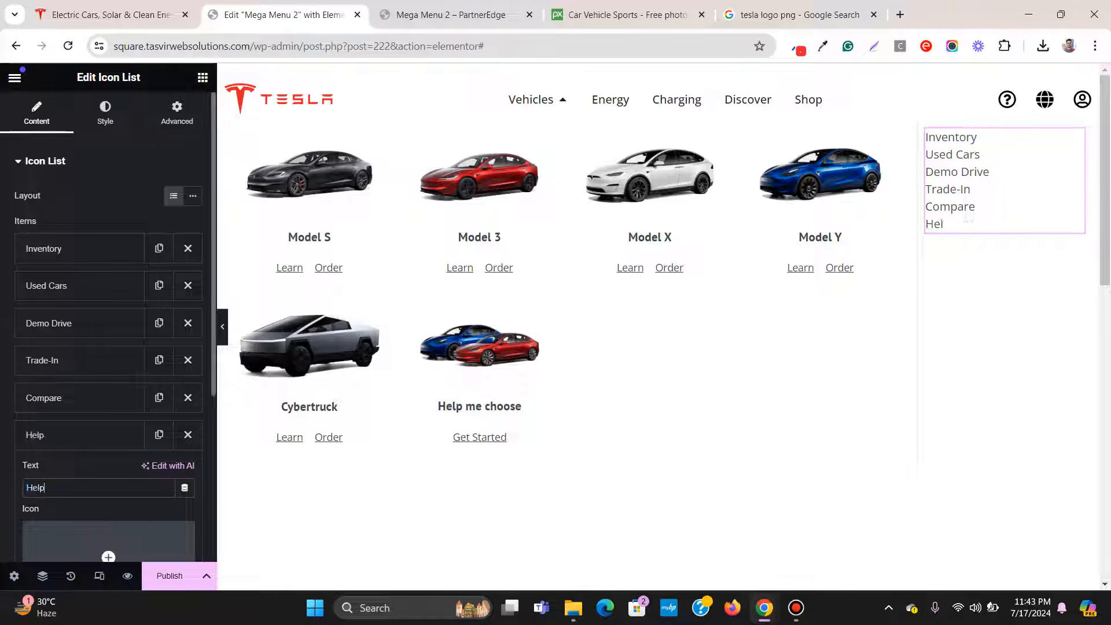
{"action": "type", "text": " Me Charge"}
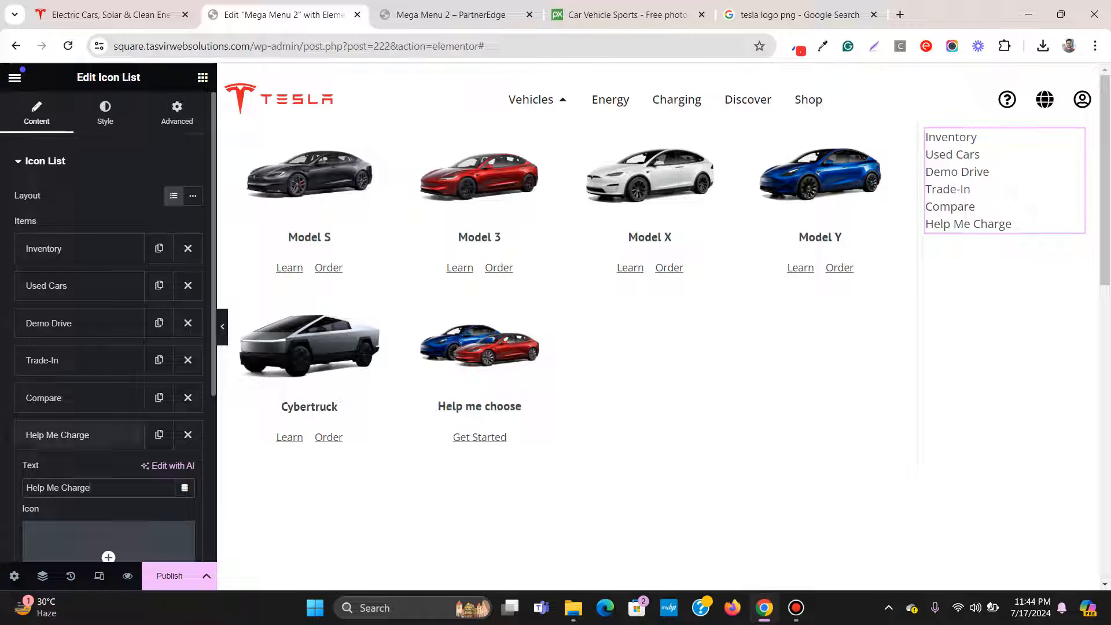
{"action": "left_click", "coordinate": [80, 435]}
Step: Check tesla.com's remaining side links, duplicate the "Help Me Charge" list item and rename the copy "Fleet"
{"action": "left_click", "coordinate": [111, 15]}
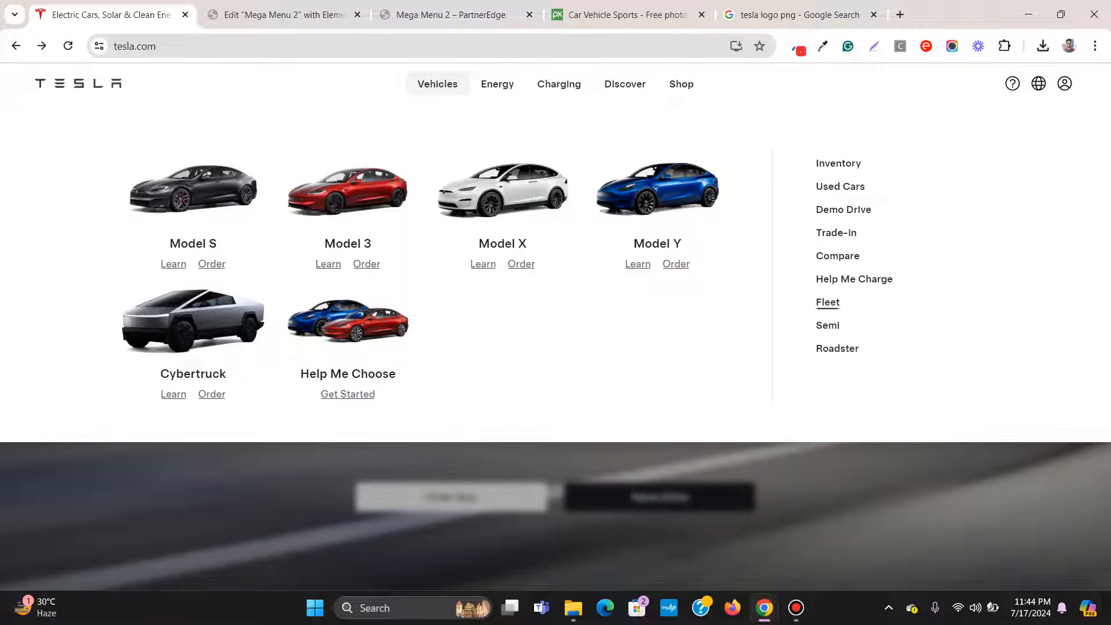
{"action": "left_click", "coordinate": [284, 15]}
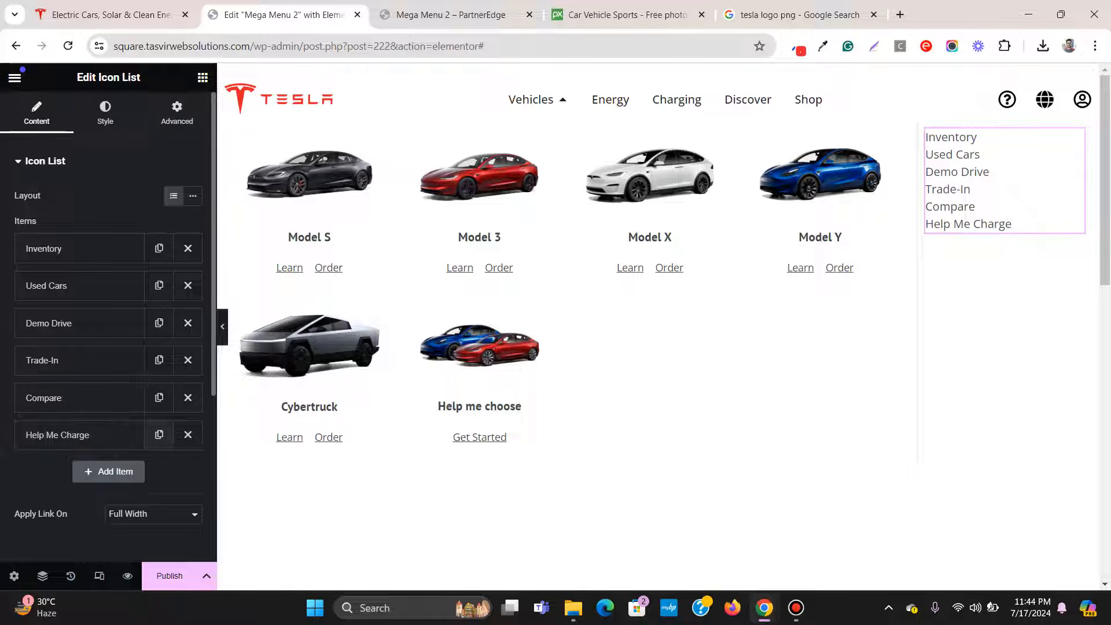
{"action": "left_click", "coordinate": [159, 435]}
{"action": "left_click", "coordinate": [58, 472]}
{"action": "double_click", "coordinate": [75, 525]}
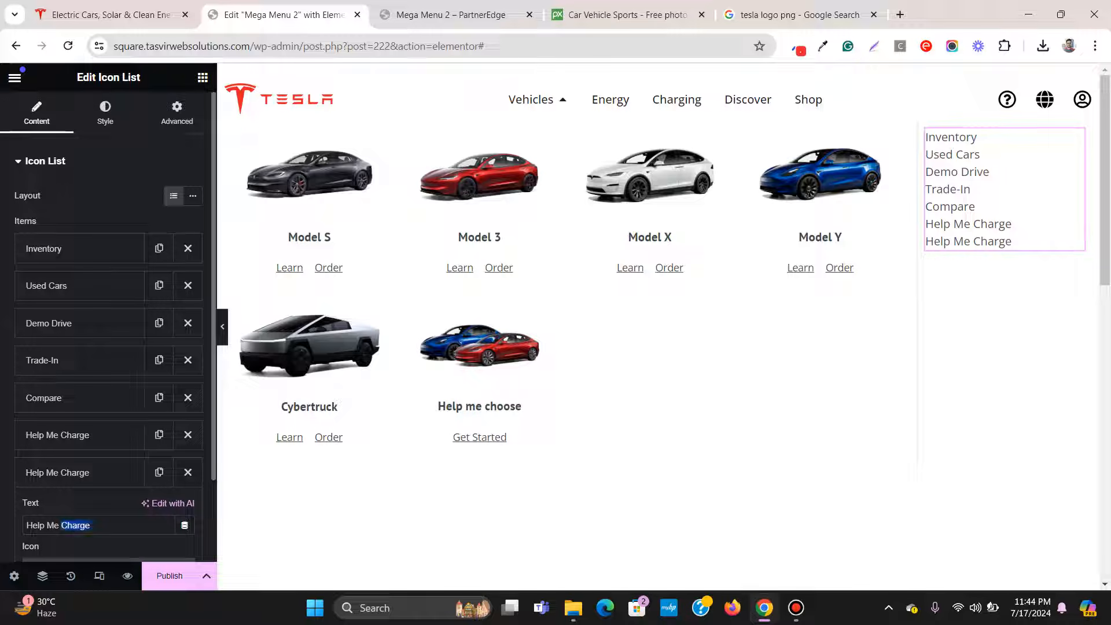
{"action": "key", "text": "ctrl+a"}
{"action": "type", "text": "Fleet"}
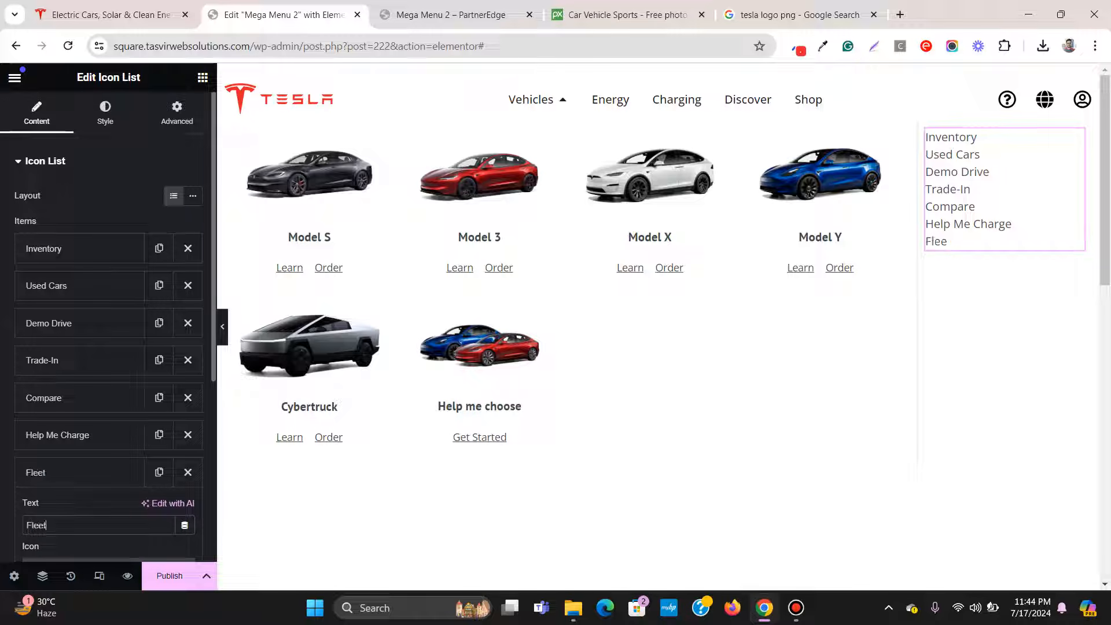
{"action": "scroll", "coordinate": [75, 524], "scroll_direction": "down", "scroll_amount": 2}
{"action": "left_click", "coordinate": [81, 328]}
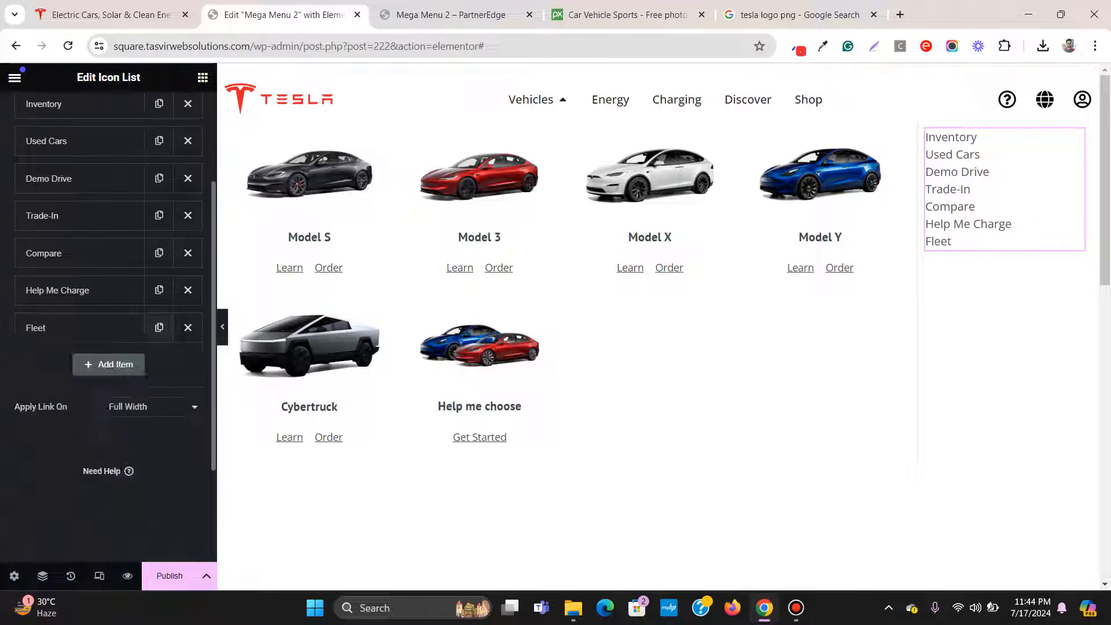
Step: Duplicate the "Fleet" list item and rename the copy "Semi"
{"action": "left_click", "coordinate": [159, 328]}
{"action": "left_click", "coordinate": [58, 411]}
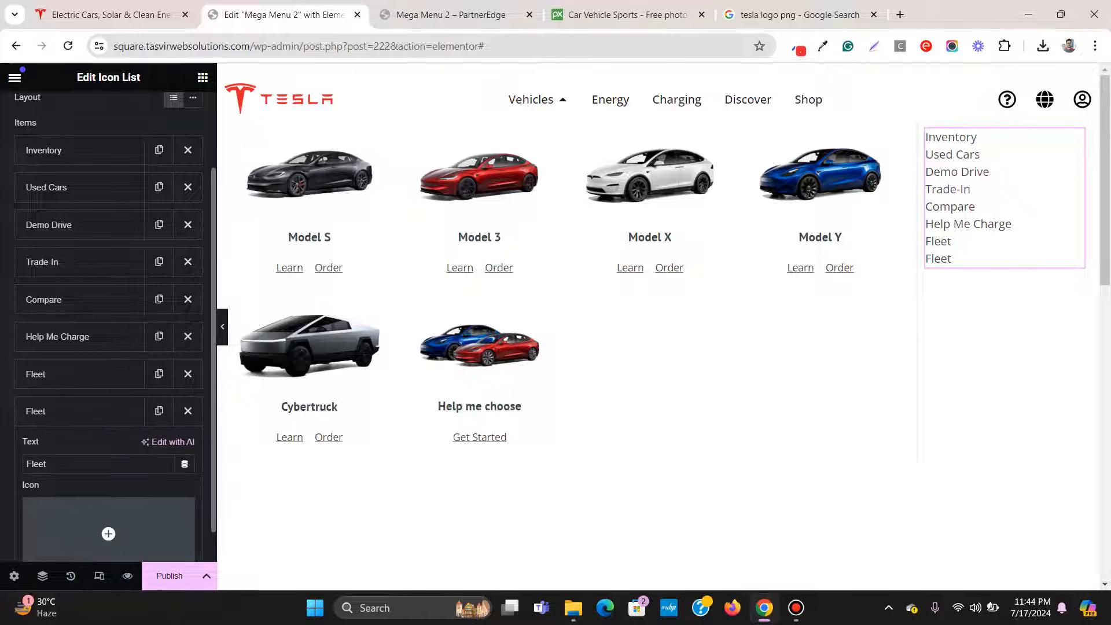
{"action": "key", "text": "ctrl+a"}
{"action": "type", "text": "mi"}
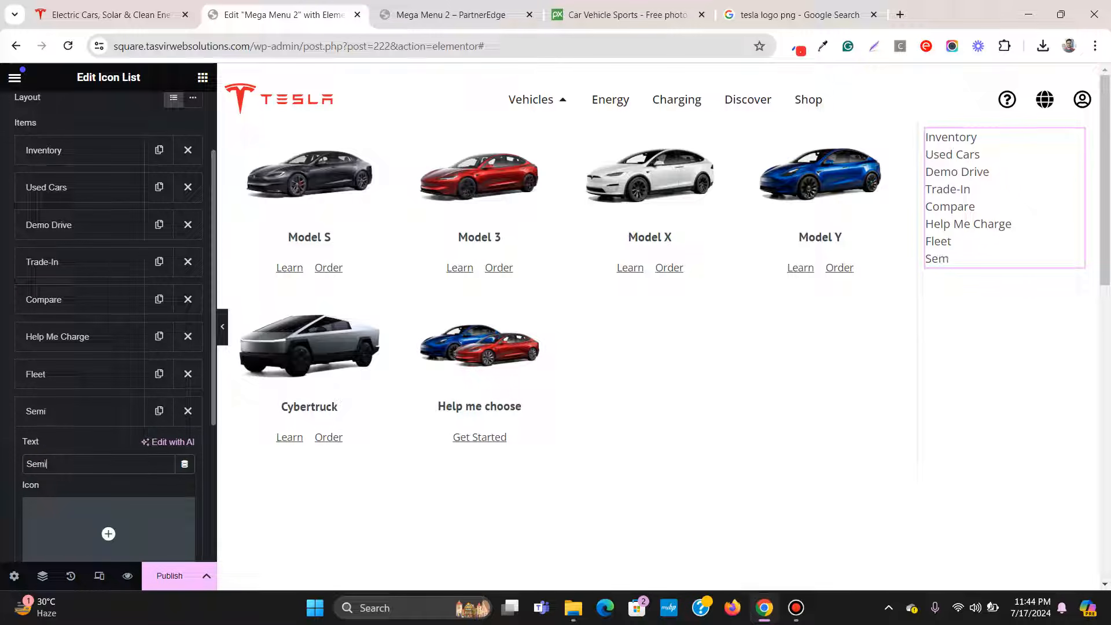
{"action": "left_click", "coordinate": [87, 411]}
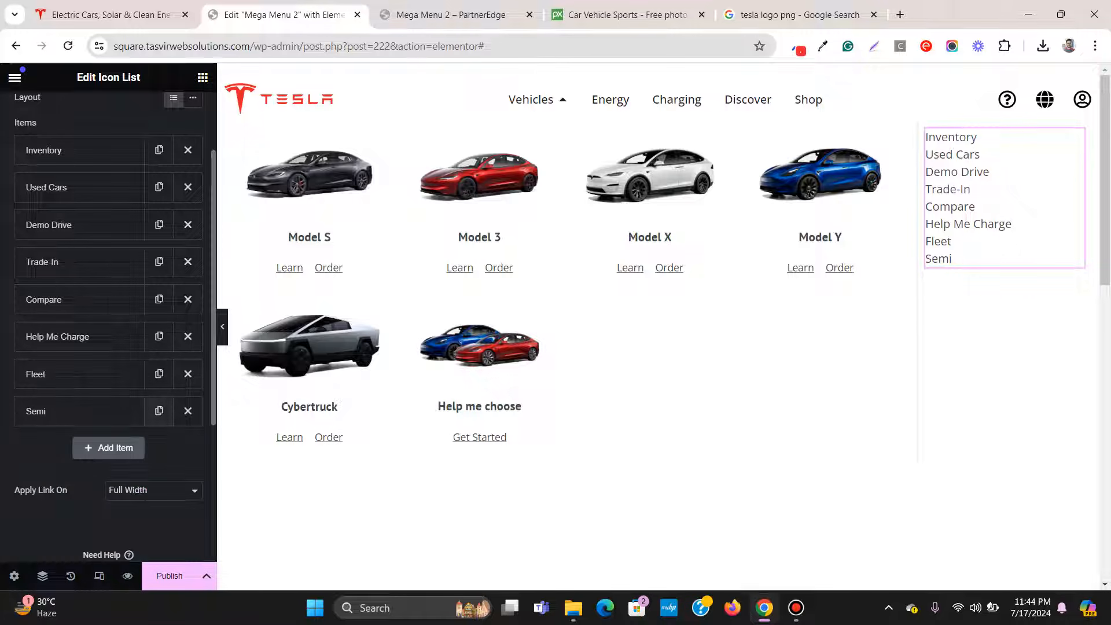
Step: Duplicate the "Semi" list item and rename the copy "Roadstar" as the last link in the list
{"action": "left_click", "coordinate": [159, 411]}
{"action": "left_click", "coordinate": [87, 449]}
{"action": "double_click", "coordinate": [65, 502]}
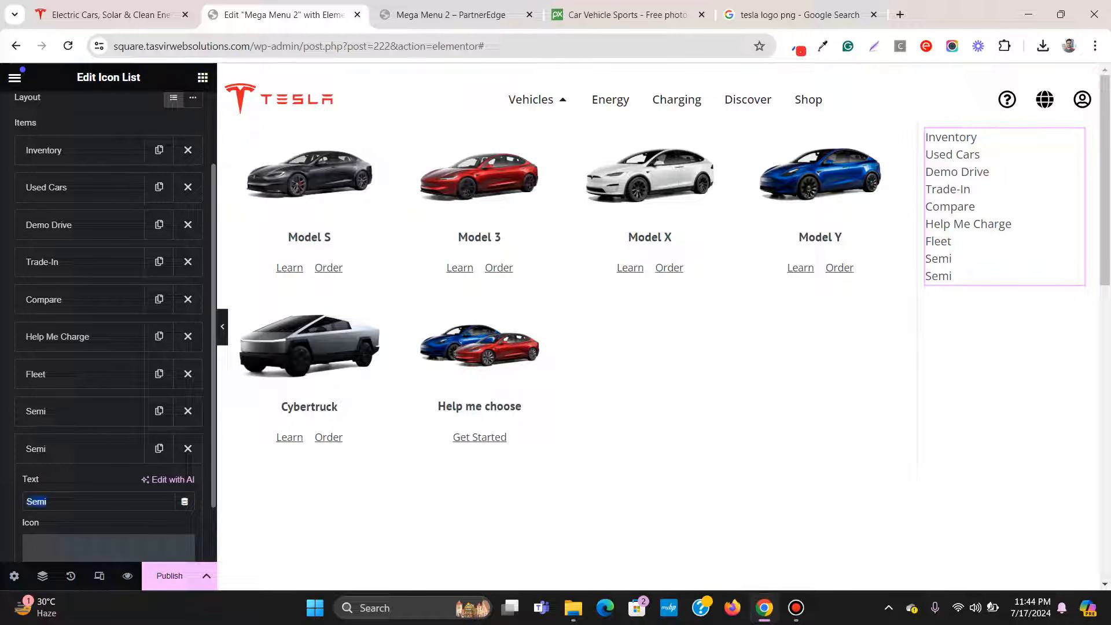
{"action": "left_click", "coordinate": [65, 501]}
{"action": "type", "text": "Road"}
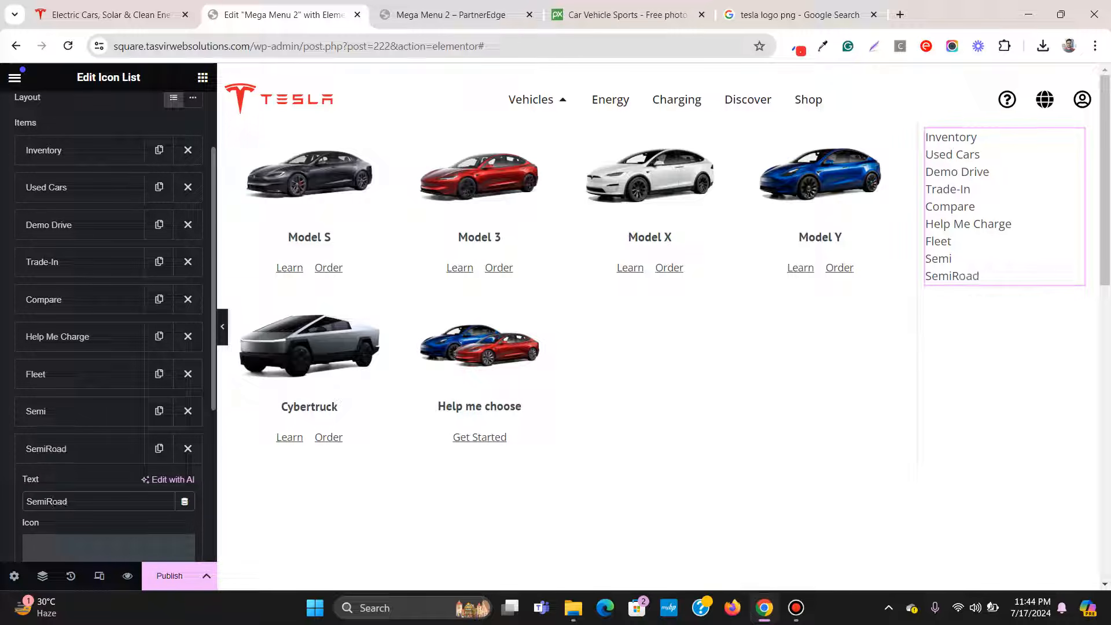
{"action": "double_click", "coordinate": [54, 502]}
{"action": "key", "text": "BackSpace"}
{"action": "type", "text": "R"}
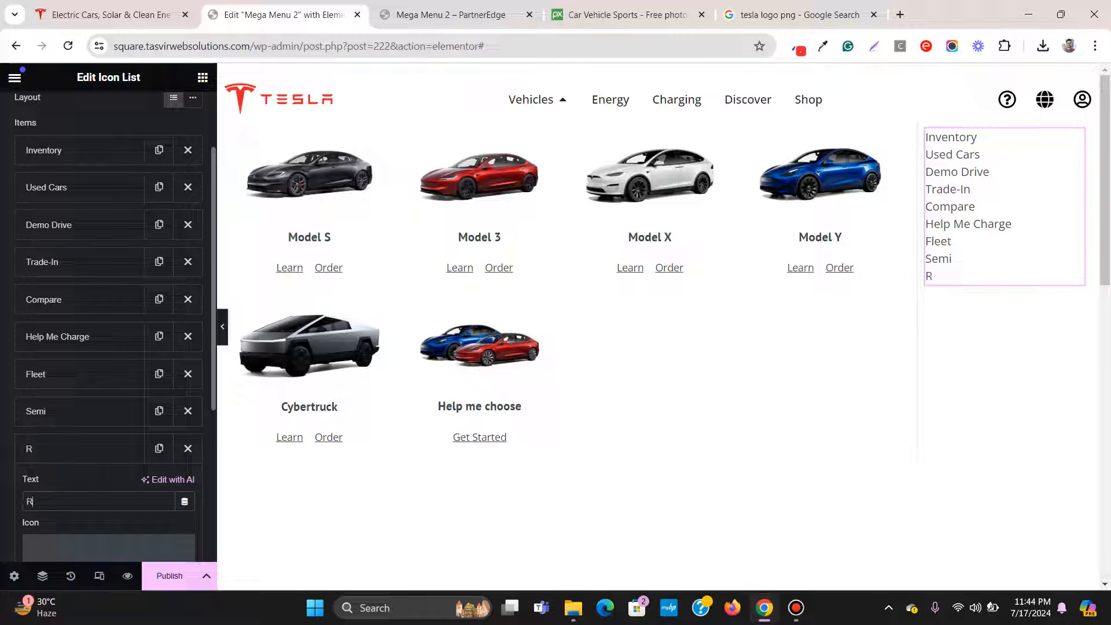
{"action": "type", "text": "oadstar"}
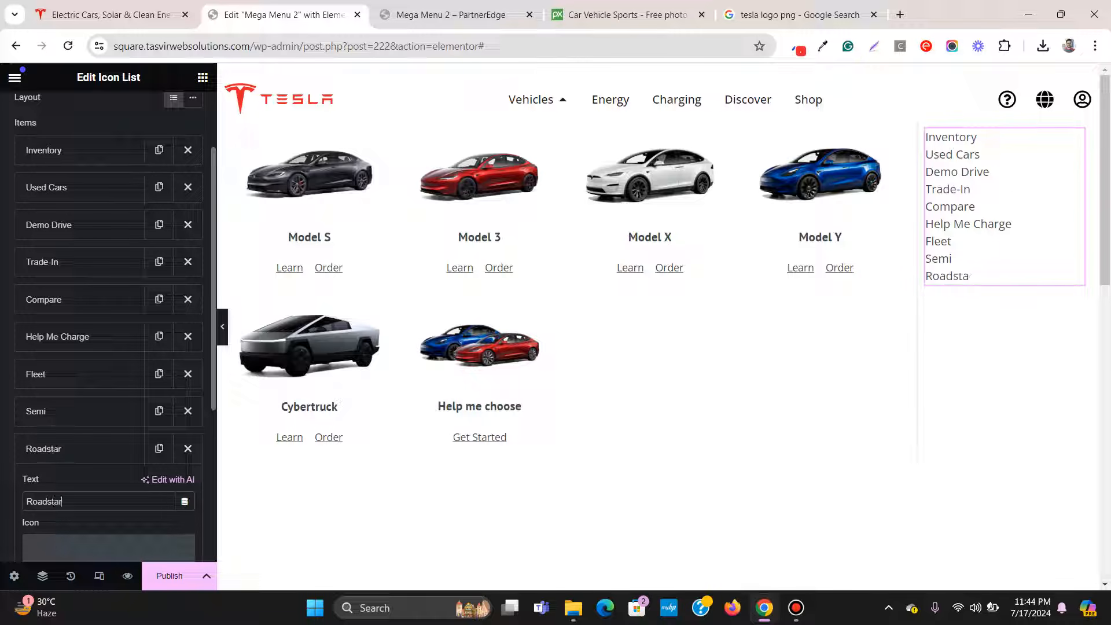
{"action": "left_click", "coordinate": [87, 449]}
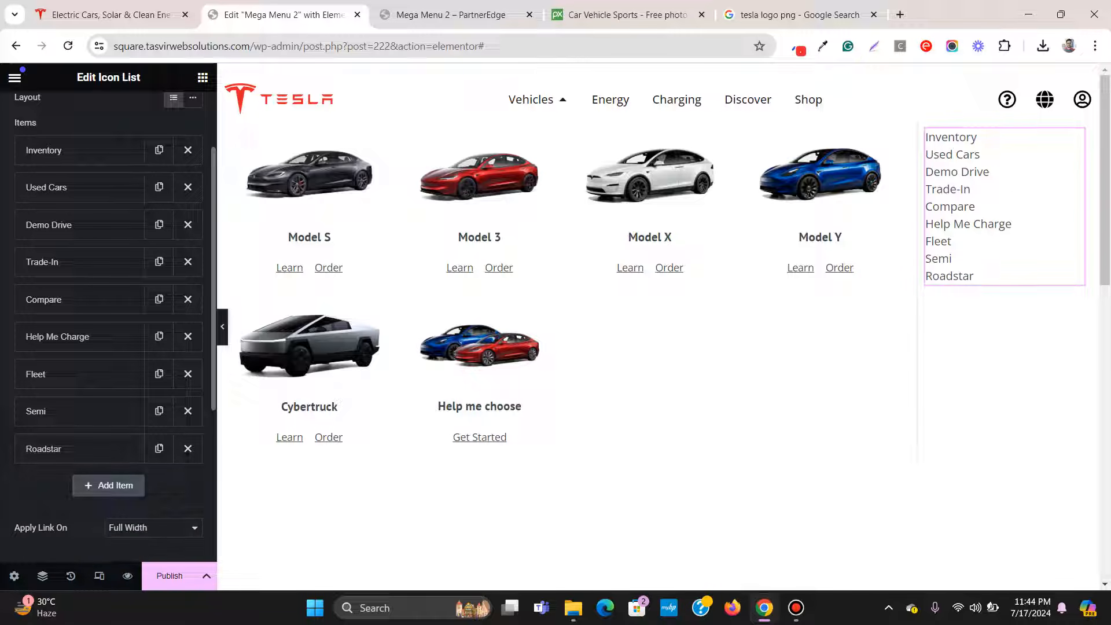
Step: Set the font family of the side link list's text to PT Sans
{"action": "scroll", "coordinate": [108, 232], "scroll_direction": "up", "scroll_amount": 3}
{"action": "left_click", "coordinate": [105, 112]}
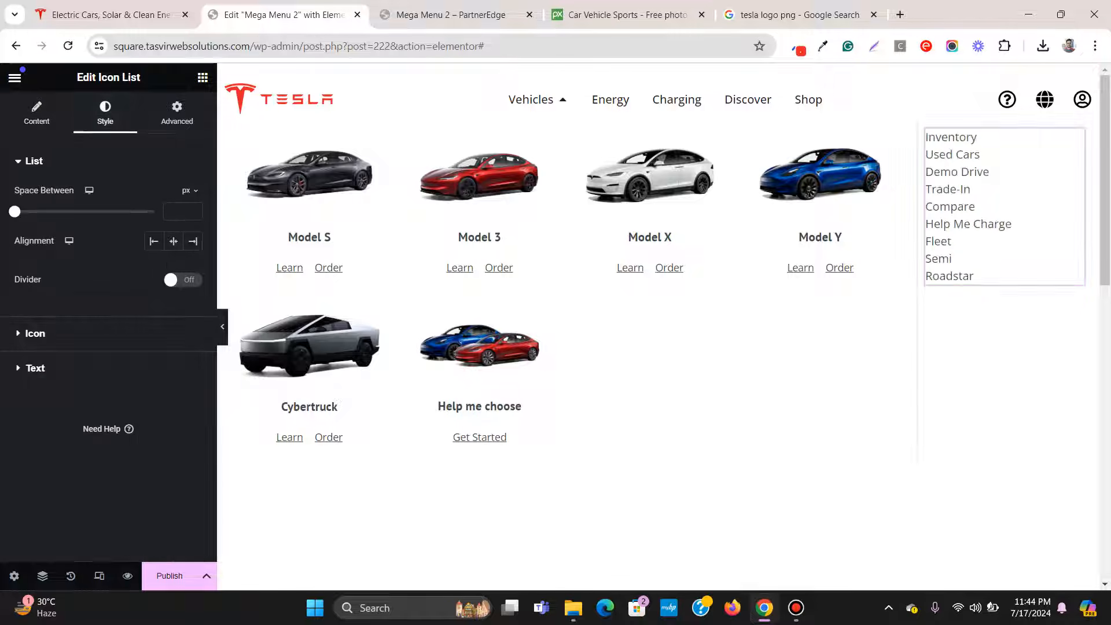
{"action": "left_click", "coordinate": [35, 367]}
{"action": "left_click", "coordinate": [192, 265]}
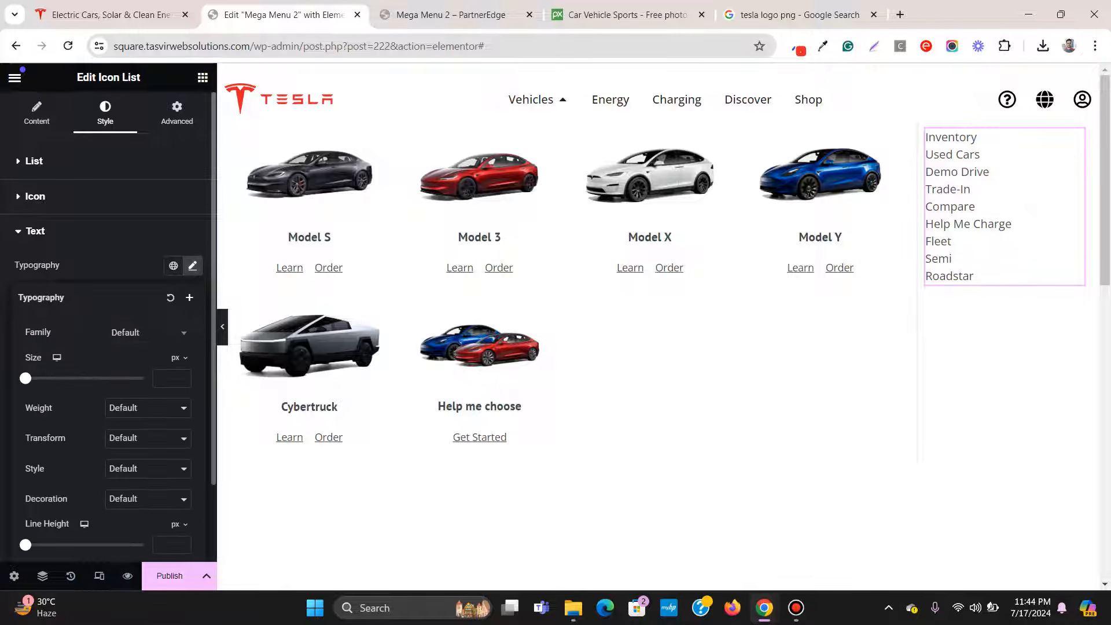
{"action": "left_click", "coordinate": [148, 332]}
{"action": "type", "text": "pt"}
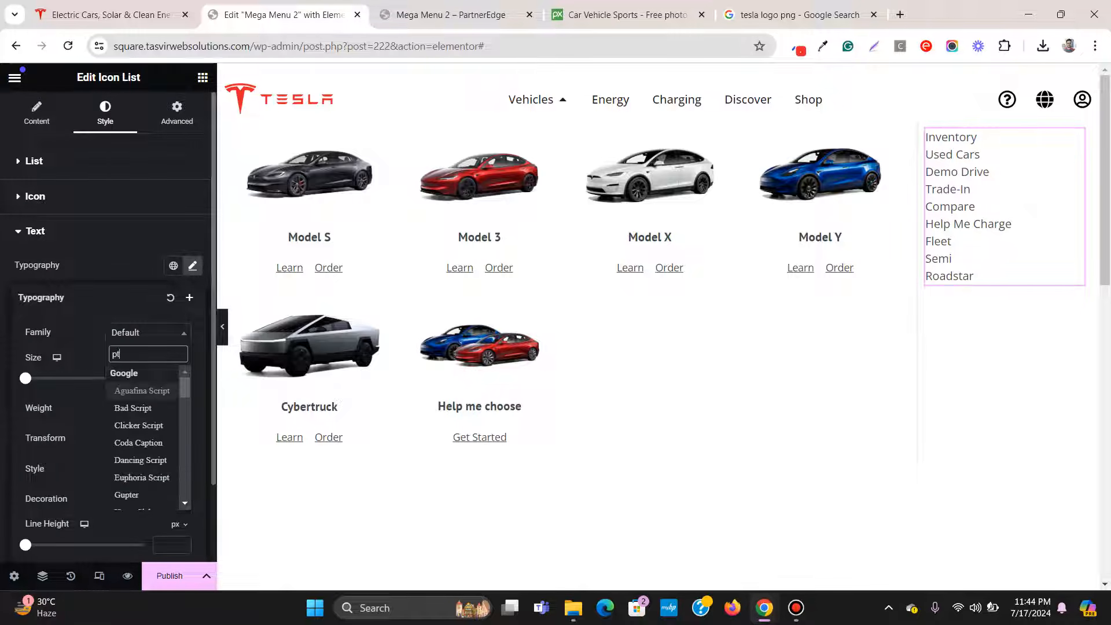
{"action": "type", "text": " san"}
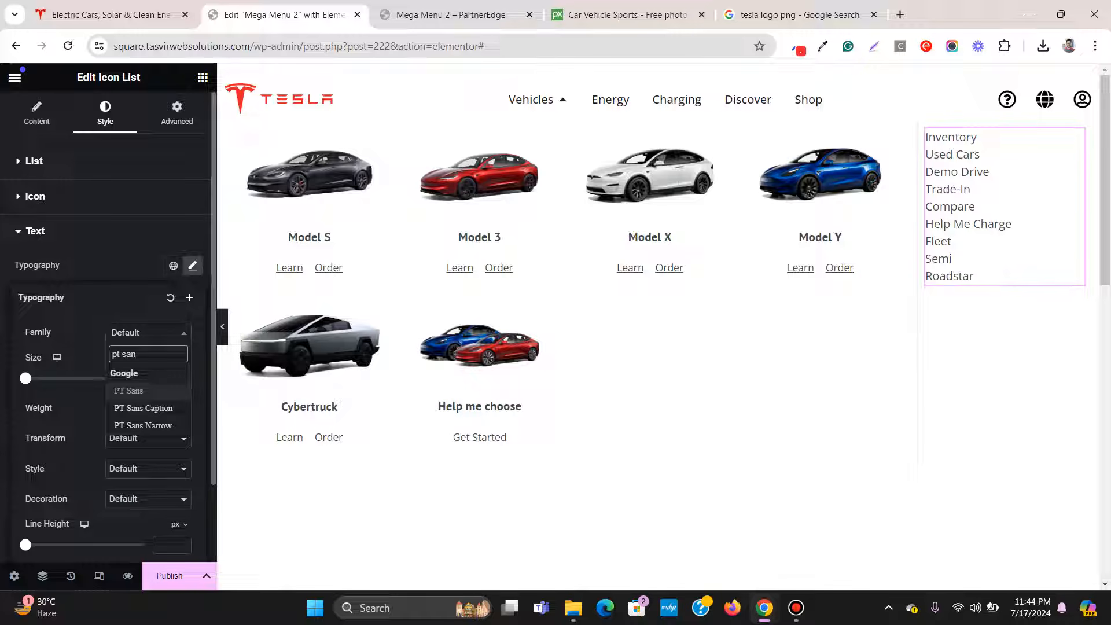
{"action": "key", "text": "Return"}
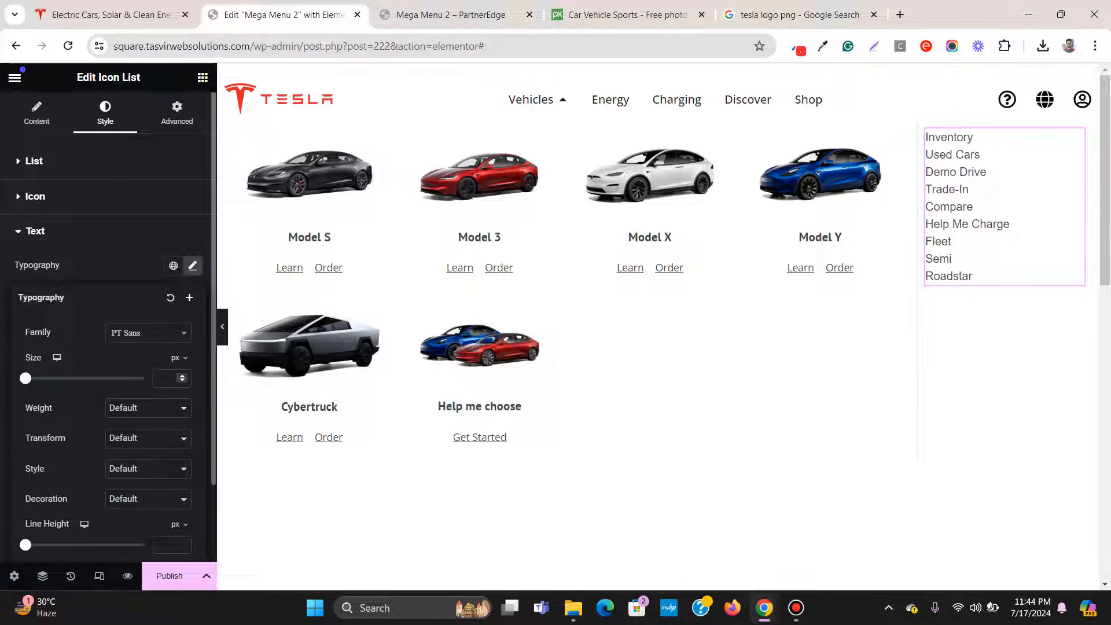
Step: Set the side link text's weight to 600 (Semi Bold) and compare the list with tesla.com's Vehicles menu
{"action": "left_click", "coordinate": [148, 407]}
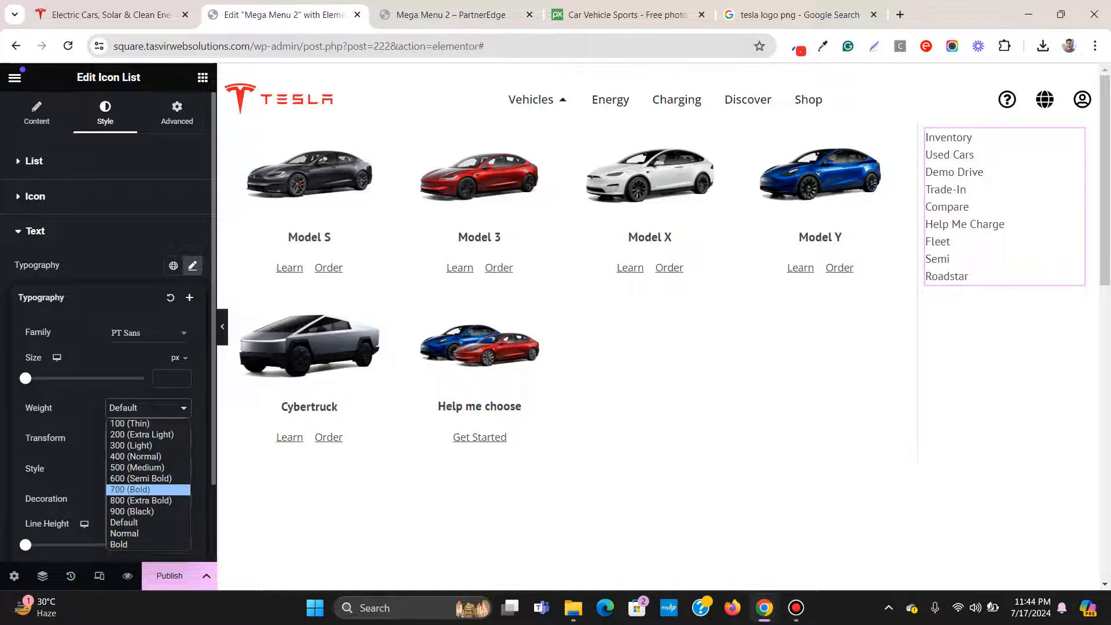
{"action": "key", "text": "Up"}
{"action": "key", "text": "Return"}
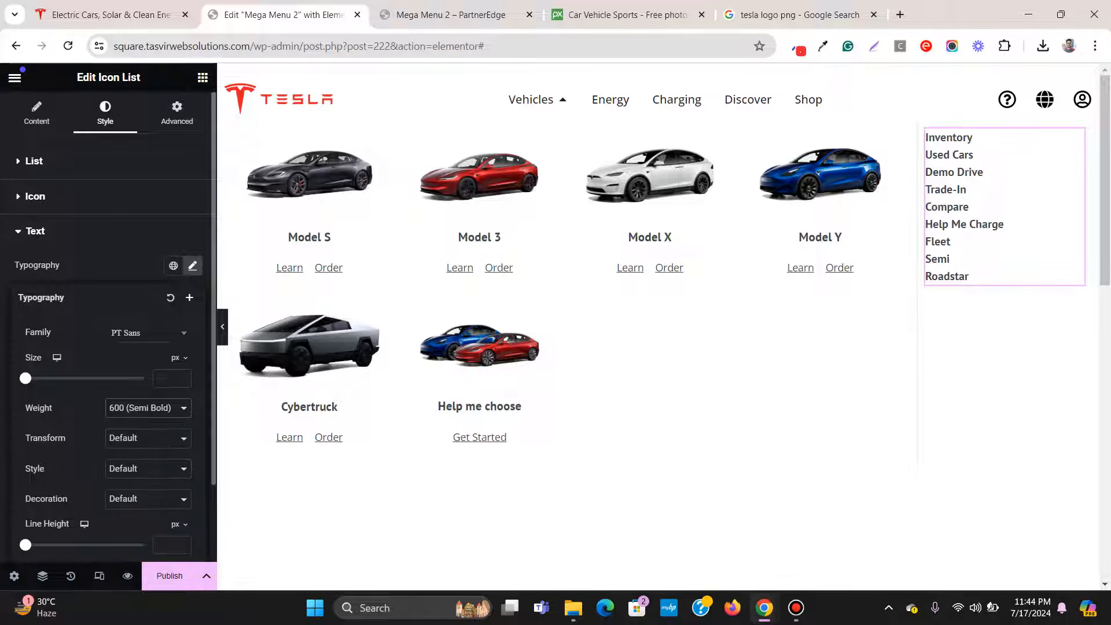
{"action": "left_click", "coordinate": [110, 15]}
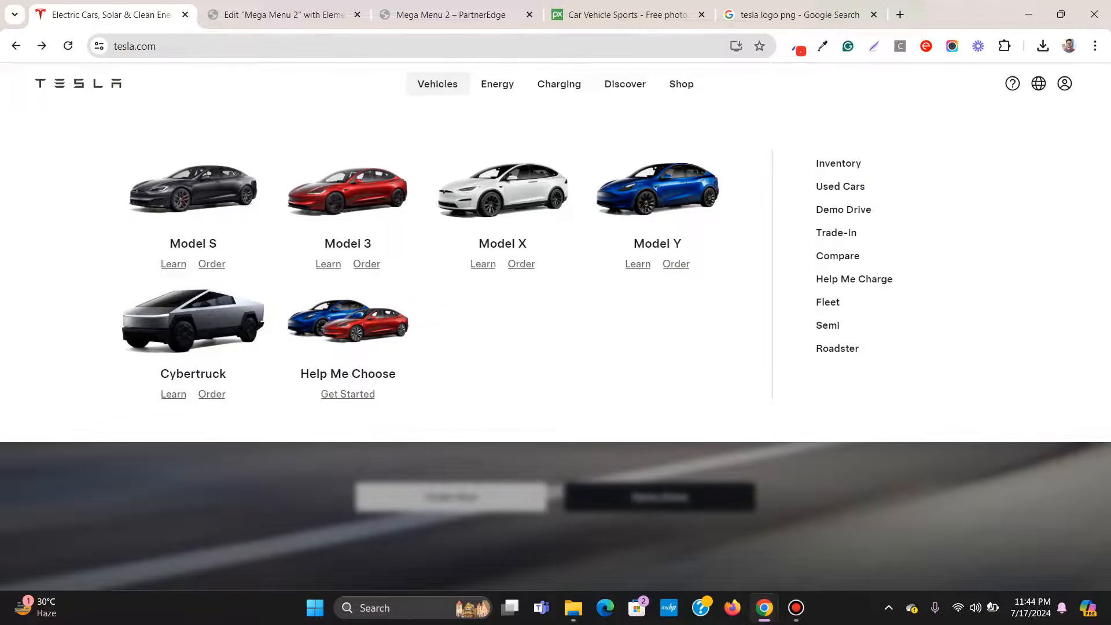
{"action": "left_click", "coordinate": [283, 14]}
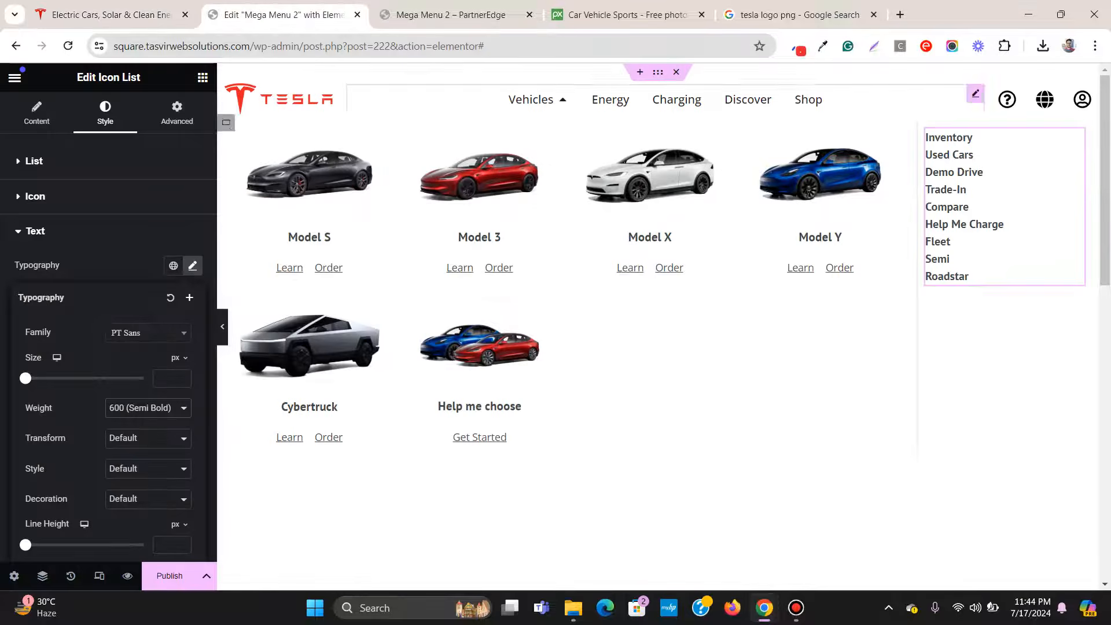
Step: Set the side list container's padding to 10 px at the top, right and bottom and 30 px on the left
{"action": "left_click", "coordinate": [927, 130]}
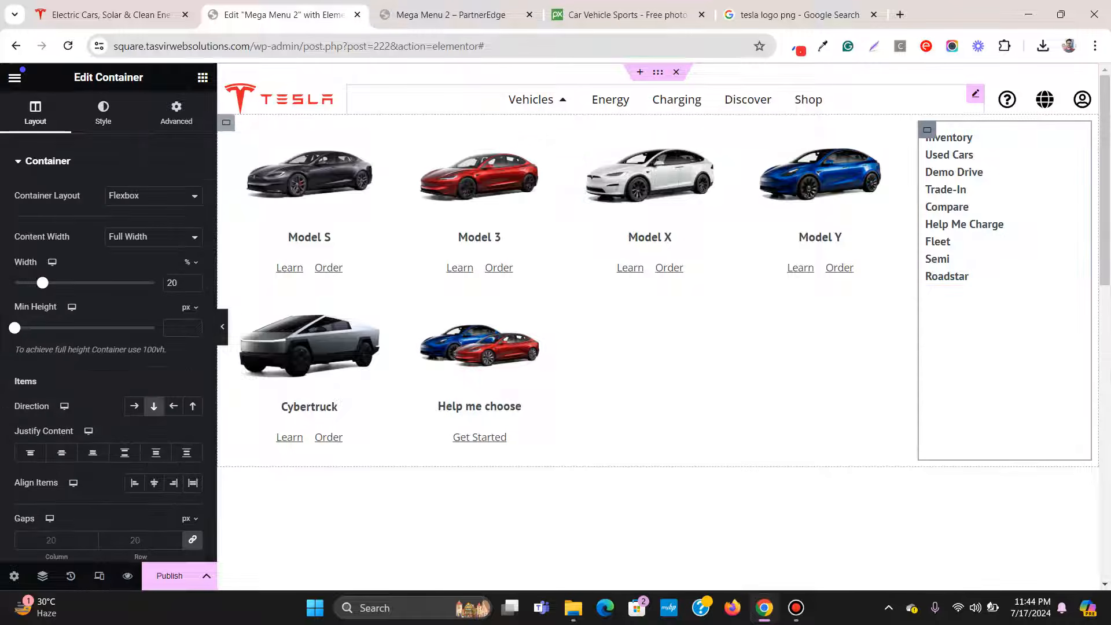
{"action": "left_click", "coordinate": [176, 111]}
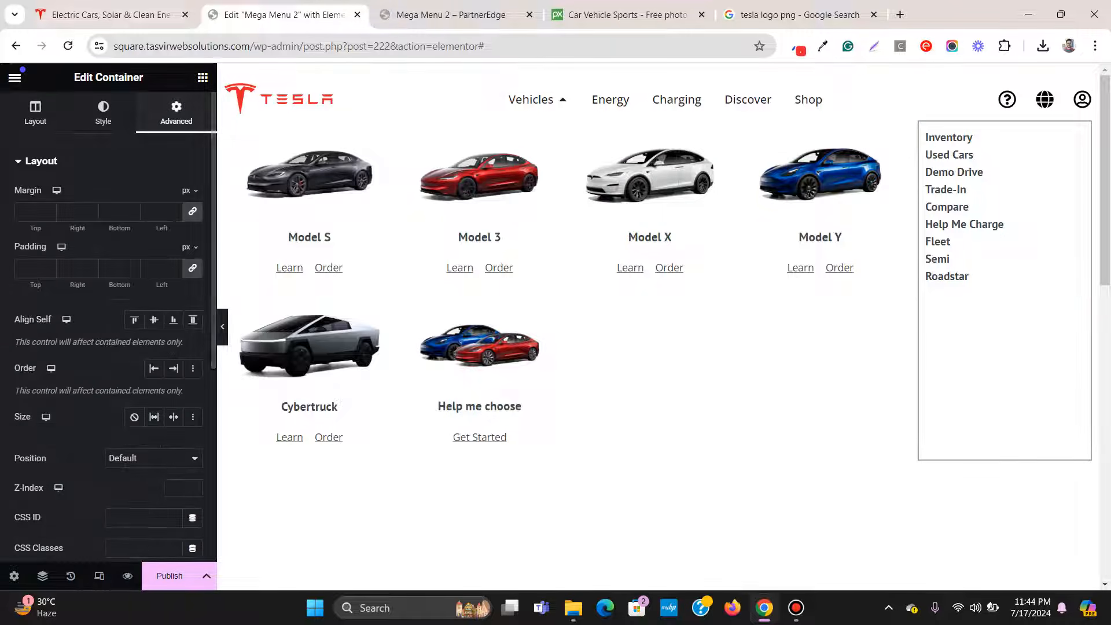
{"action": "left_click", "coordinate": [114, 15]}
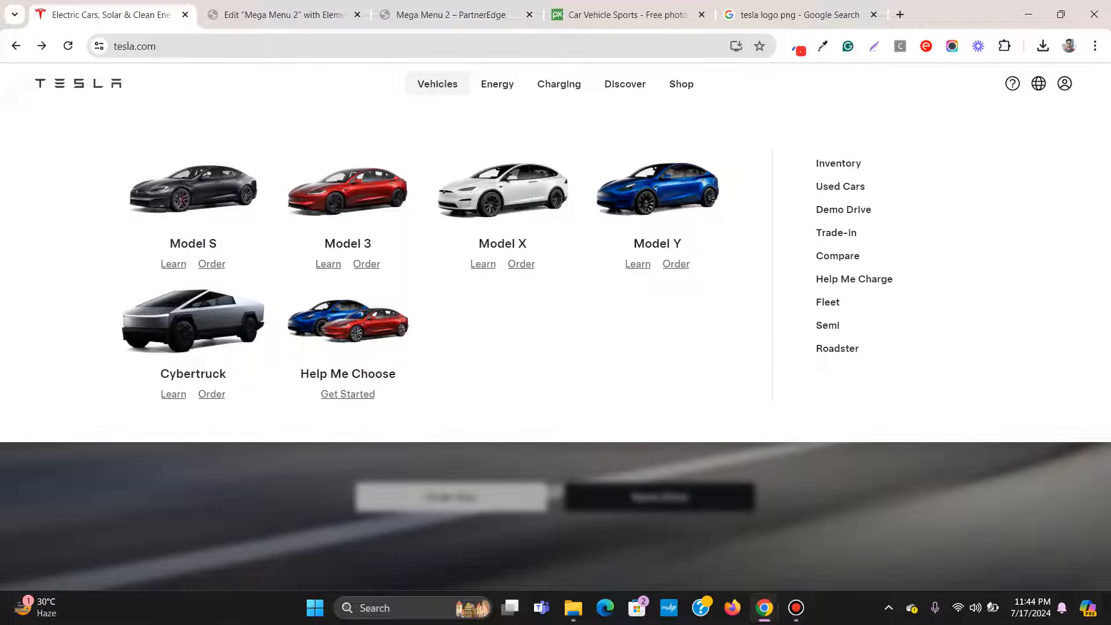
{"action": "left_click", "coordinate": [283, 15]}
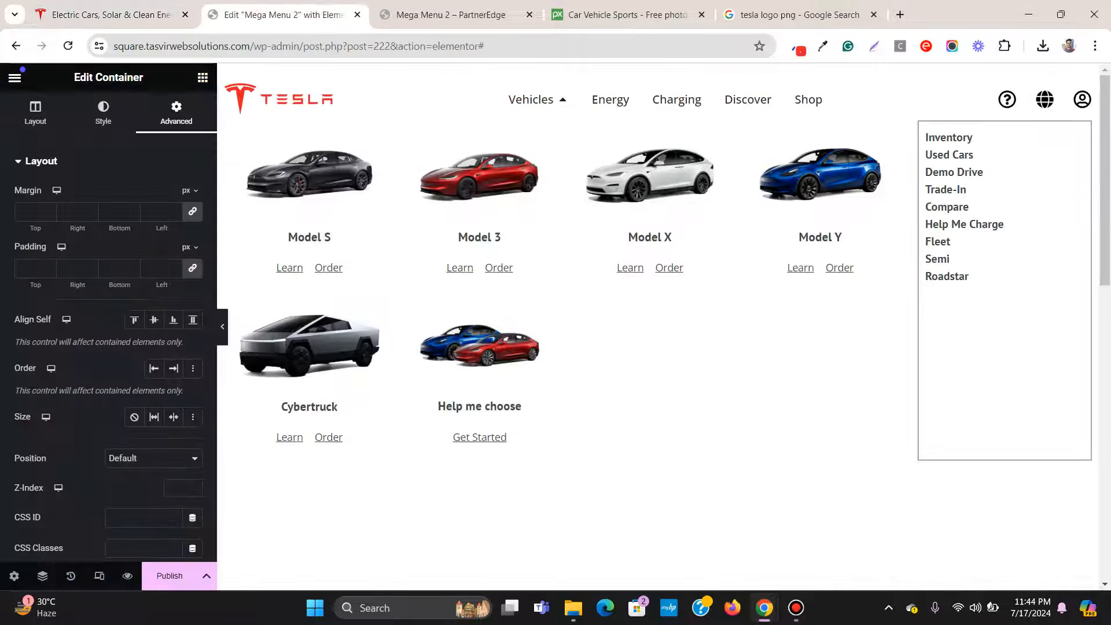
{"action": "type", "text": "0"}
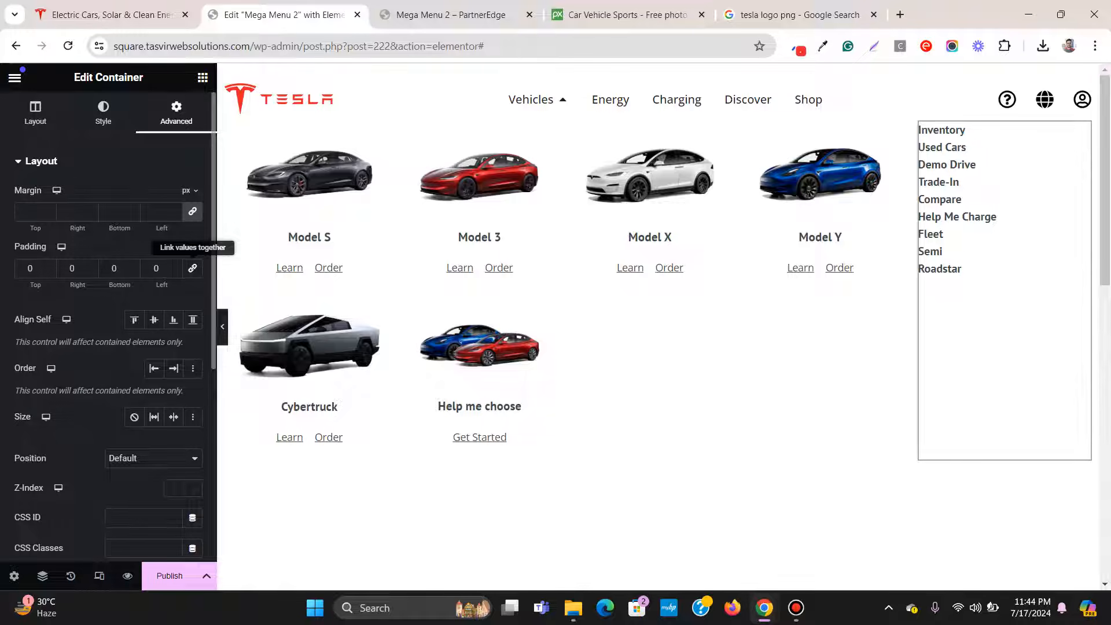
{"action": "type", "text": "1"}
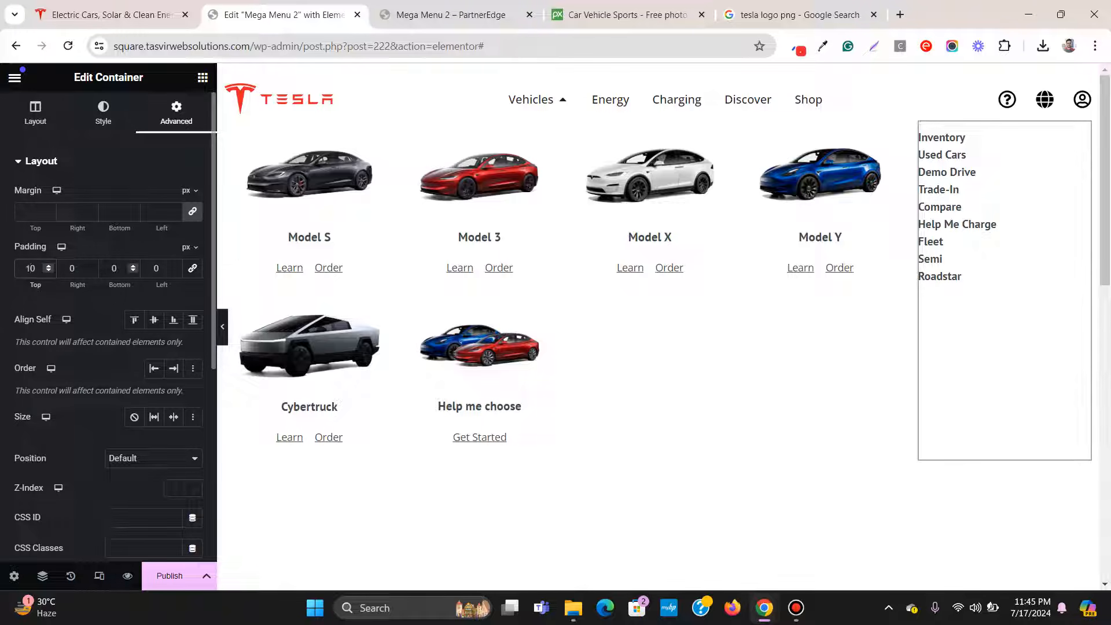
{"action": "left_click", "coordinate": [110, 268]}
{"action": "type", "text": "1"}
{"action": "left_click", "coordinate": [70, 268]}
{"action": "type", "text": "1"}
{"action": "left_click", "coordinate": [153, 268]}
{"action": "type", "text": "3"}
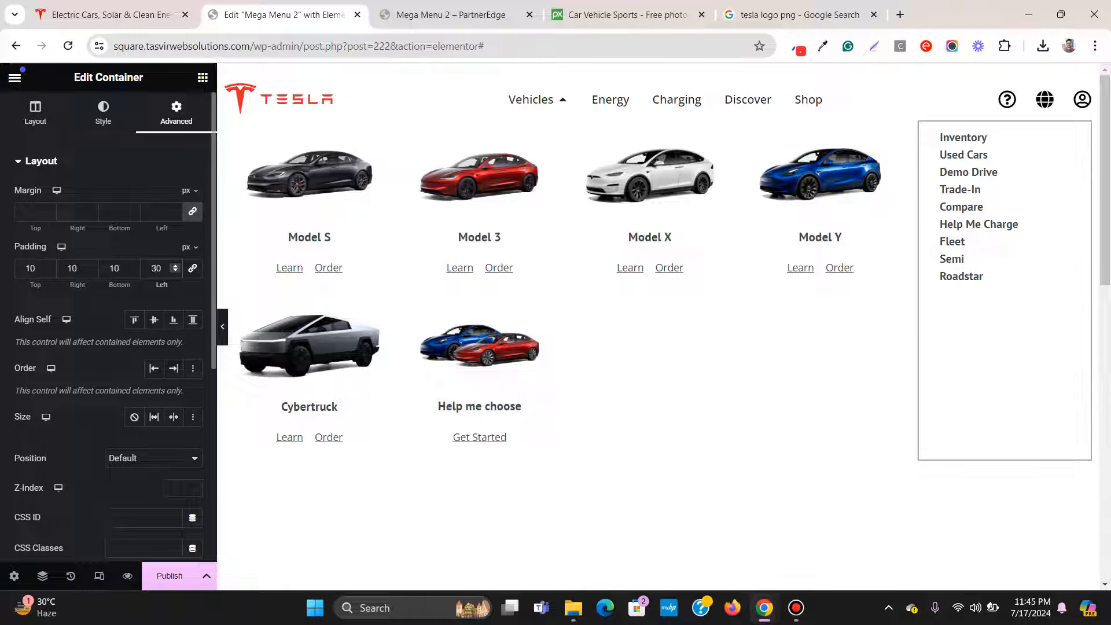
{"action": "double_click", "coordinate": [155, 267]}
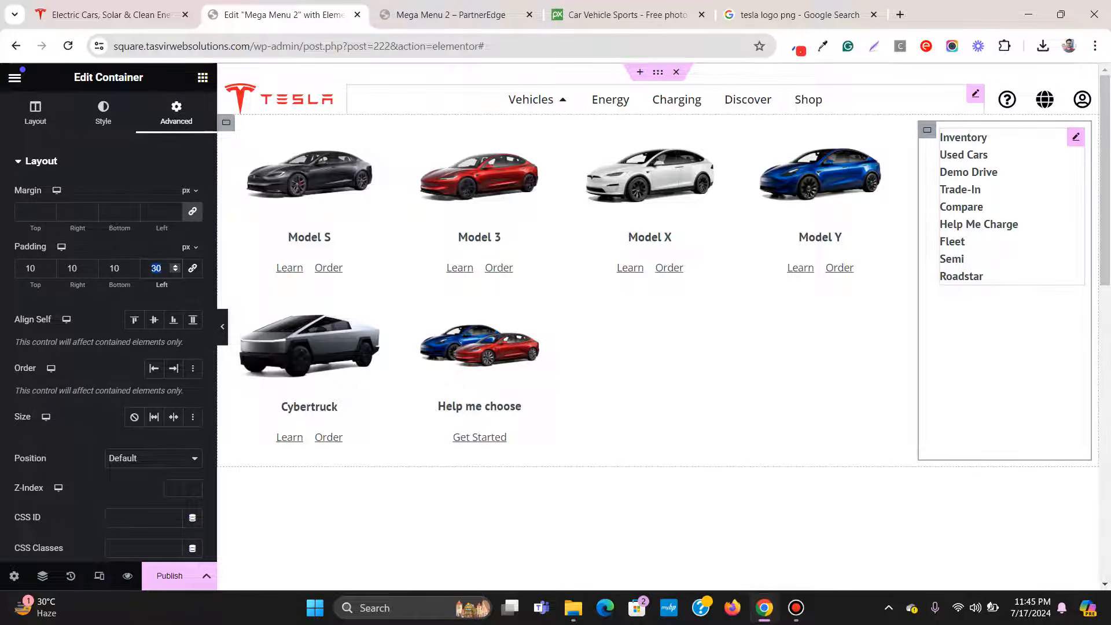
Step: Set the space between the side link list's items to 10 px and preview the menu at full page width
{"action": "left_click", "coordinate": [990, 172]}
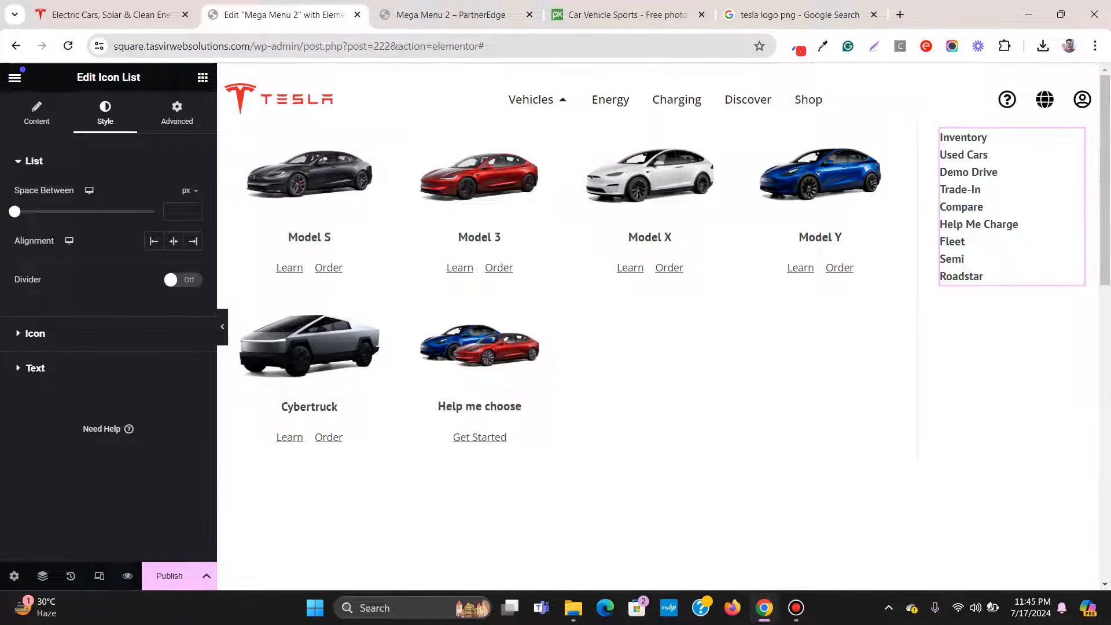
{"action": "left_click_drag", "start_coordinate": [15, 211], "coordinate": [43, 211]}
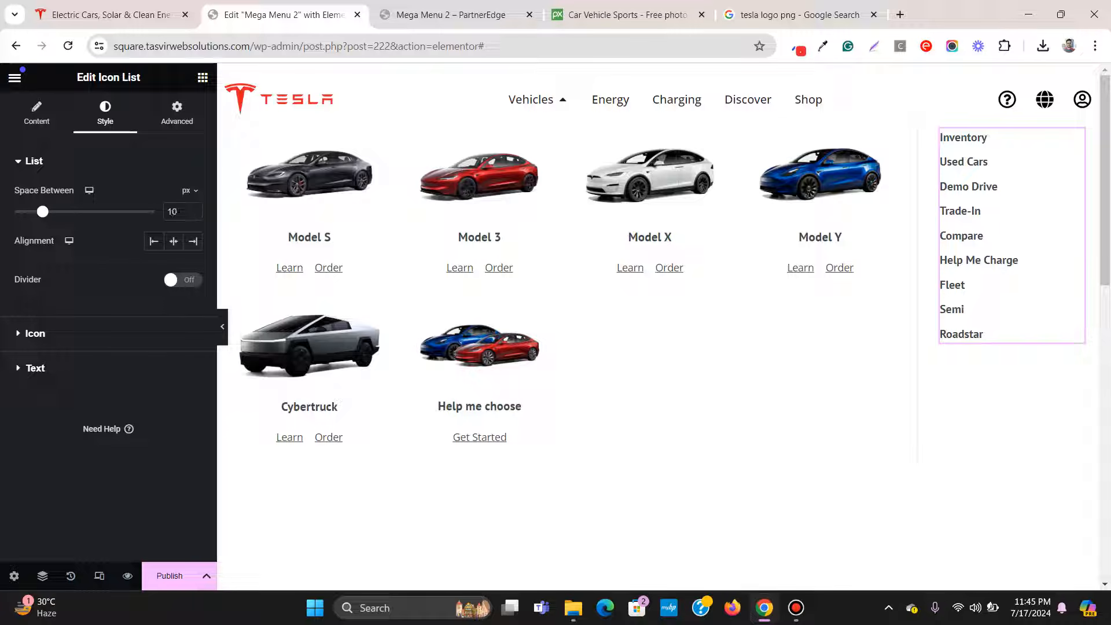
{"action": "left_click", "coordinate": [223, 326]}
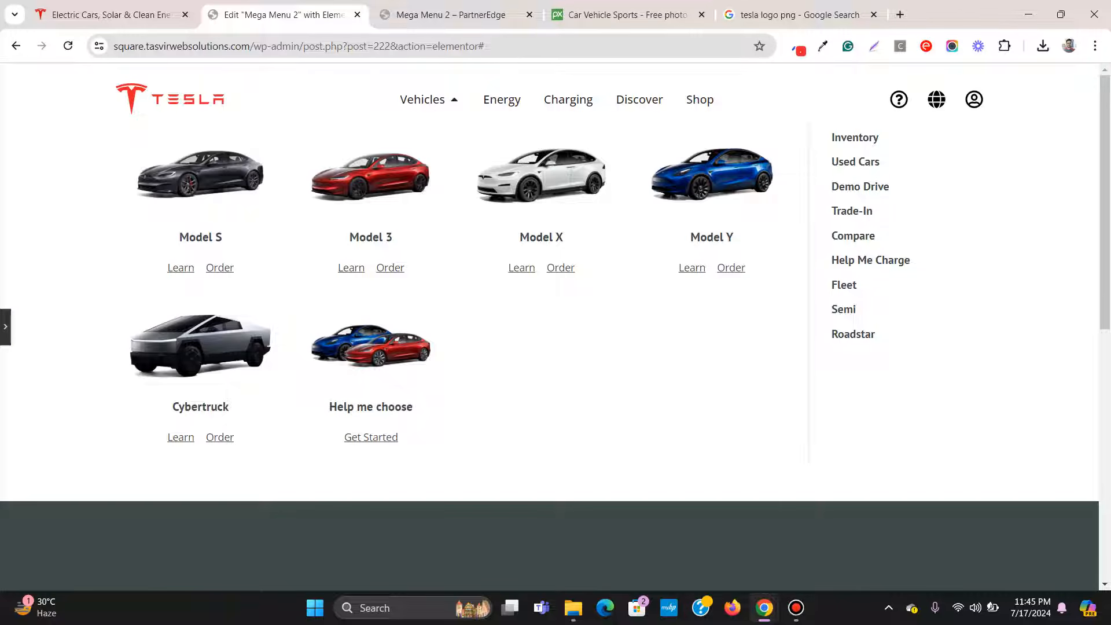
{"action": "left_click", "coordinate": [5, 327]}
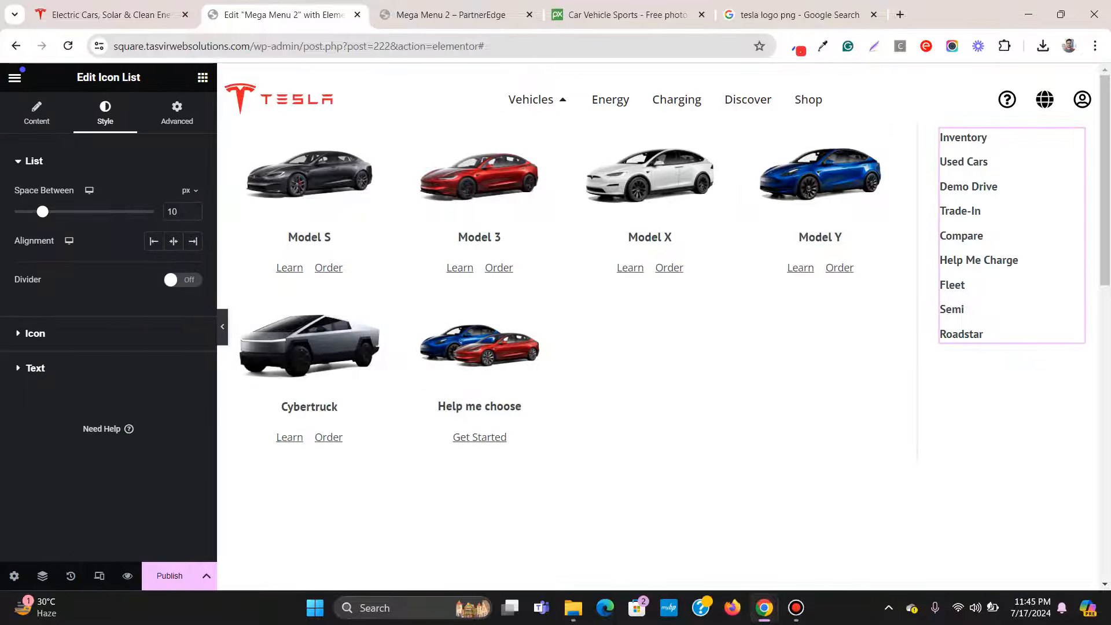
Step: Save the template as a draft and examine tesla.com's Charging and Energy dropdown layouts
{"action": "left_click", "coordinate": [62, 481]}
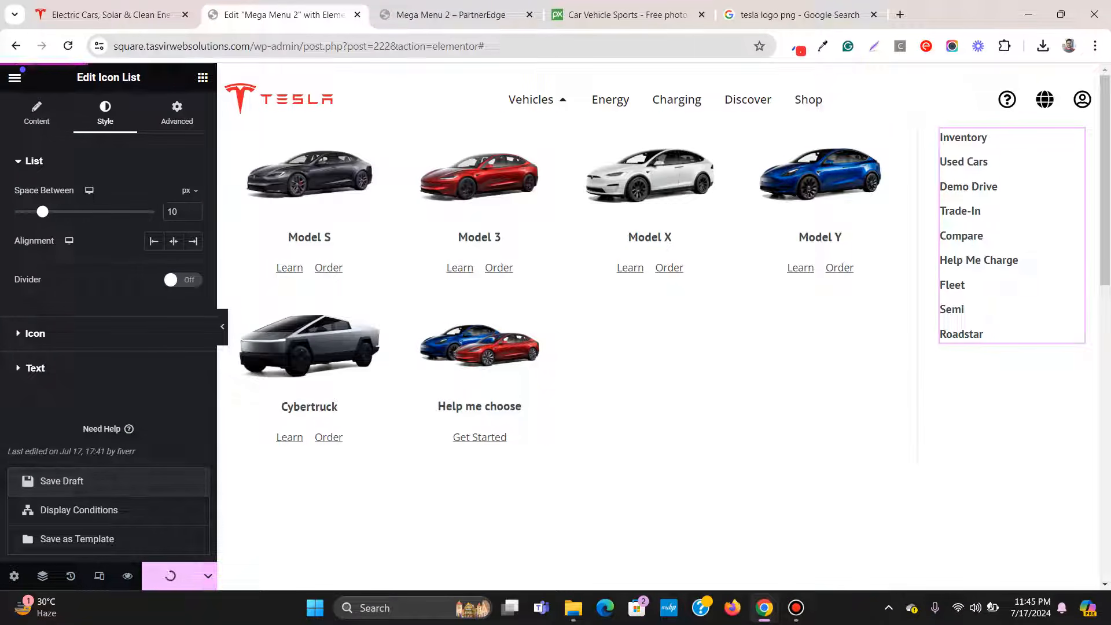
{"action": "left_click", "coordinate": [111, 15]}
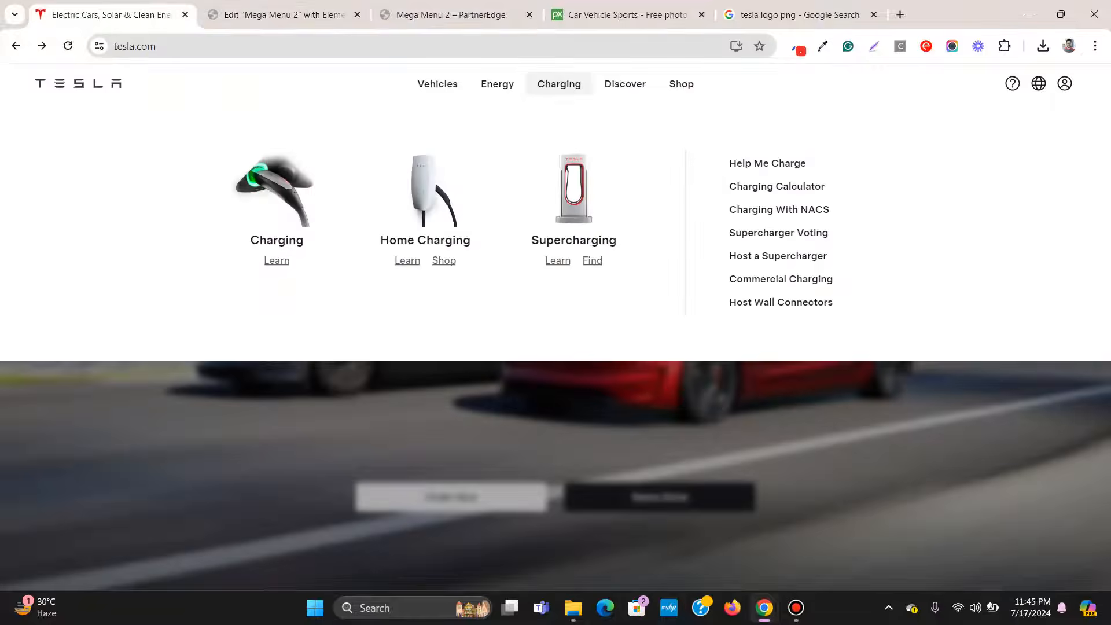
{"action": "mouse_move", "coordinate": [497, 84]}
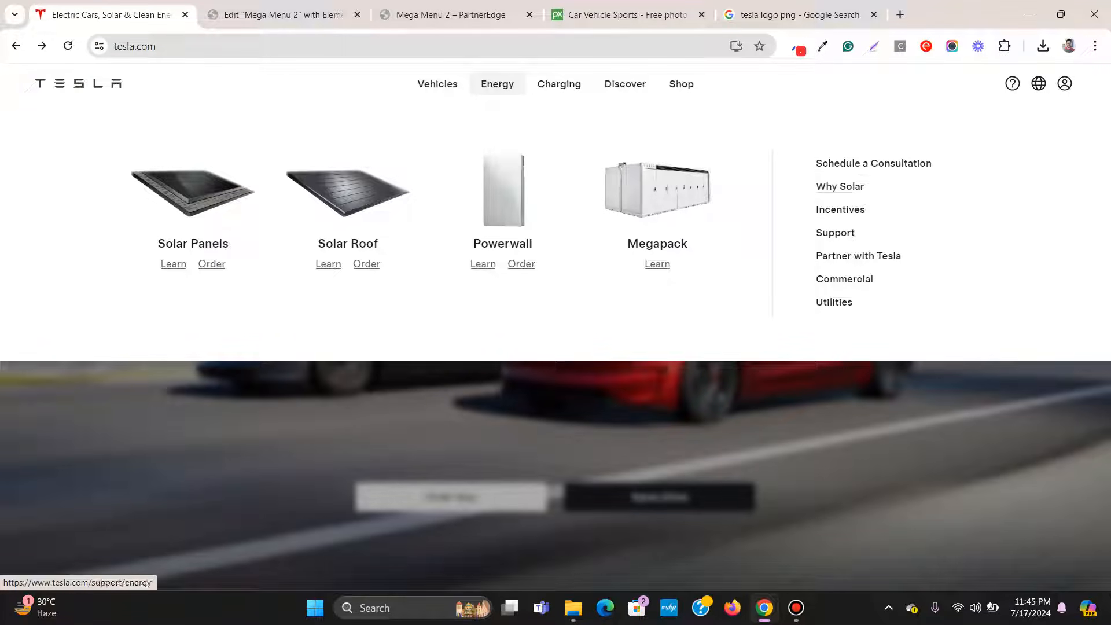
{"action": "left_click", "coordinate": [283, 14]}
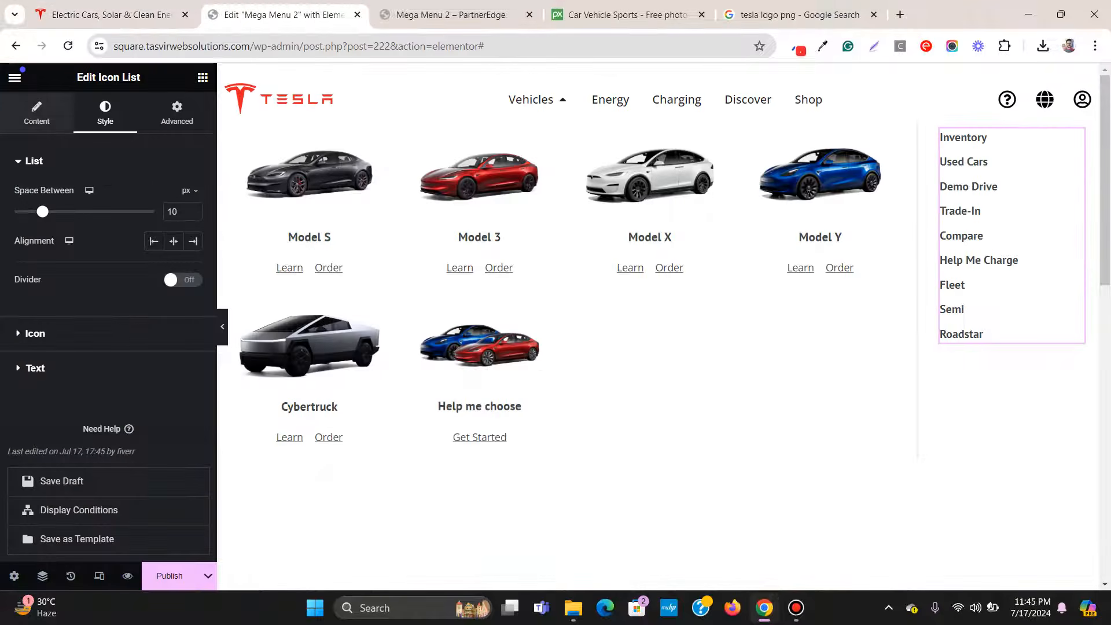
Step: Duplicate the Vehicles menu item together with its dropdown content and open the copy's dropdown
{"action": "left_click", "coordinate": [37, 113]}
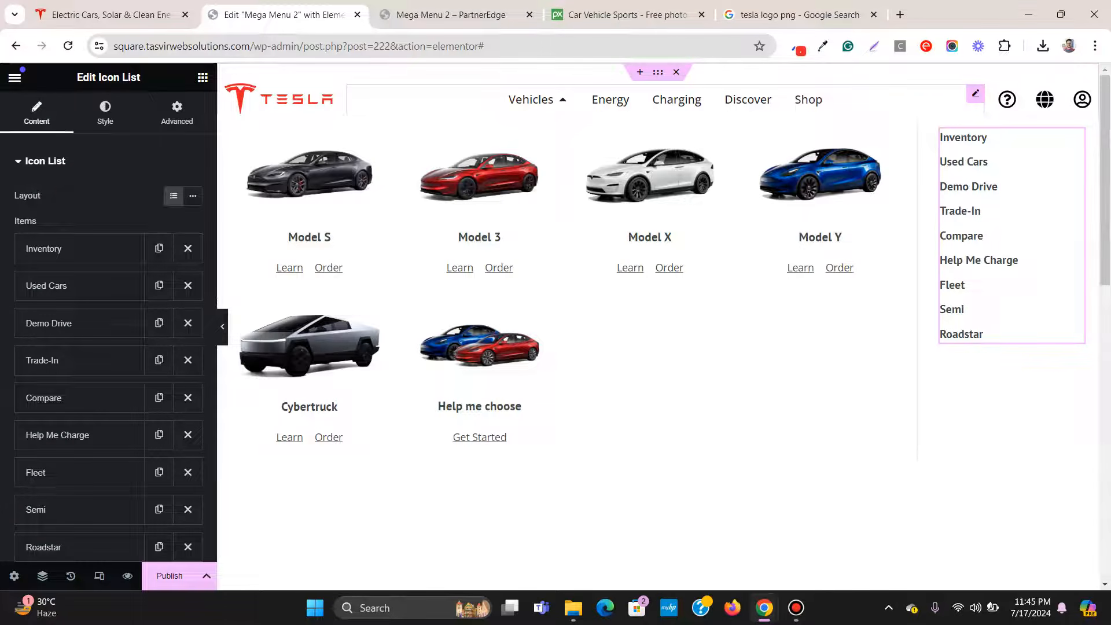
{"action": "left_click", "coordinate": [976, 93]}
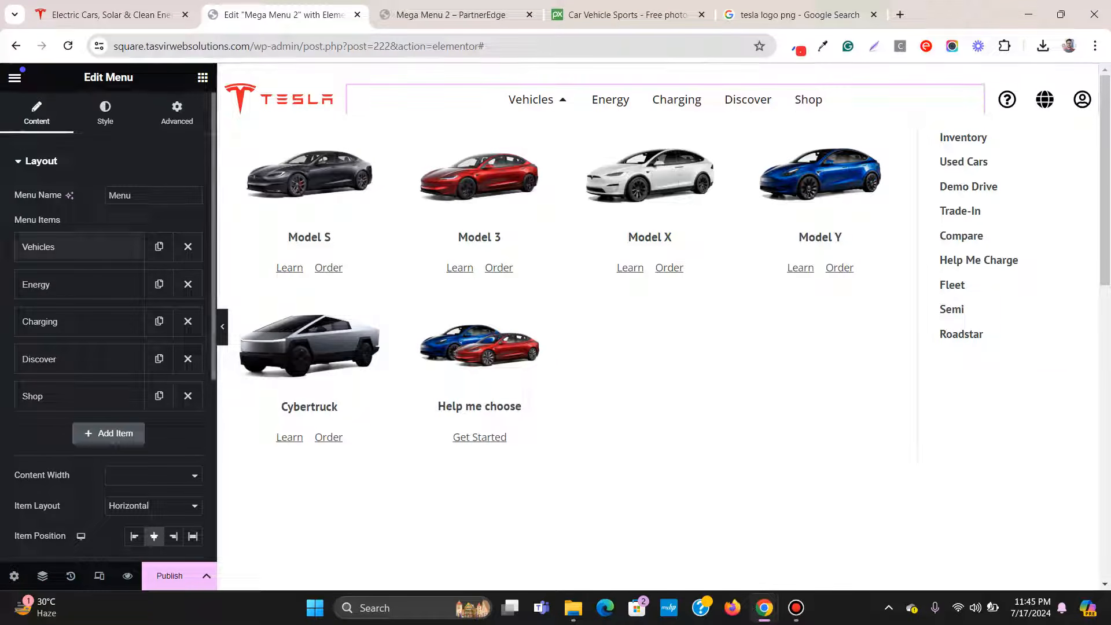
{"action": "left_click", "coordinate": [80, 247]}
{"action": "left_click", "coordinate": [80, 247]}
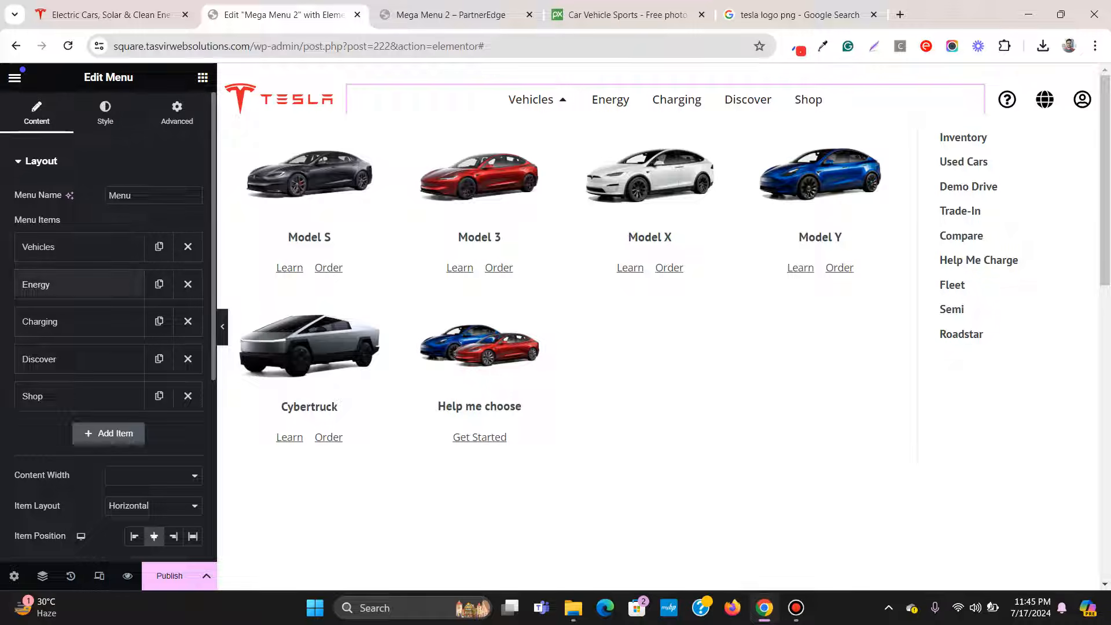
{"action": "left_click", "coordinate": [80, 284]}
{"action": "left_click", "coordinate": [79, 284]}
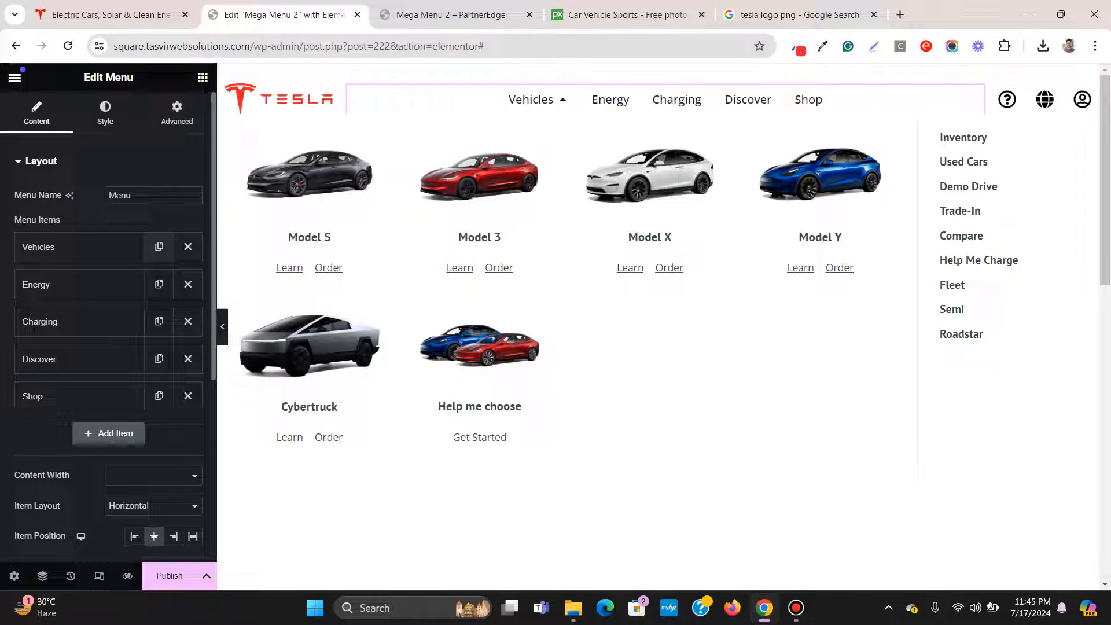
{"action": "left_click", "coordinate": [159, 247]}
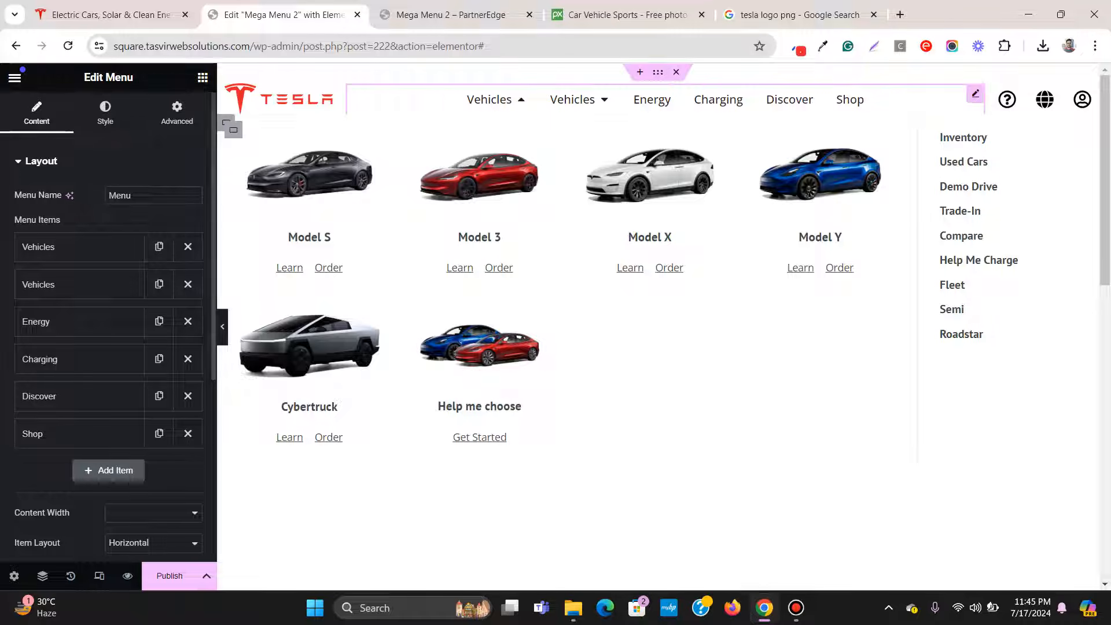
{"action": "left_click", "coordinate": [604, 99]}
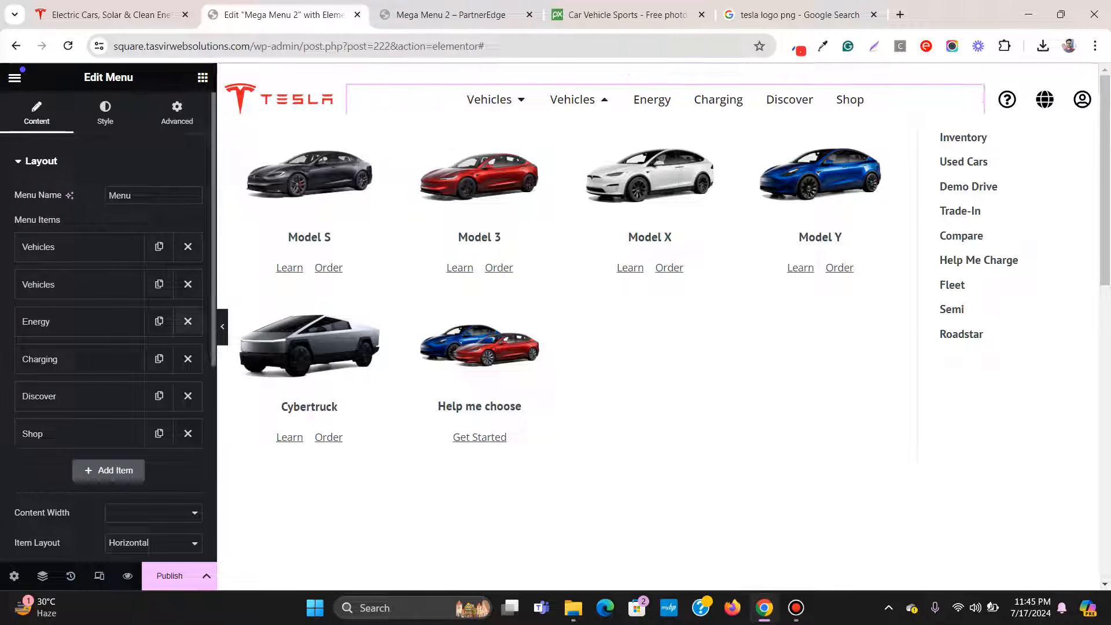
Step: Replace the original Energy menu item with the duplicated Vehicles item, retitled "Energy", and save the draft
{"action": "left_click", "coordinate": [187, 321]}
{"action": "left_click", "coordinate": [80, 284]}
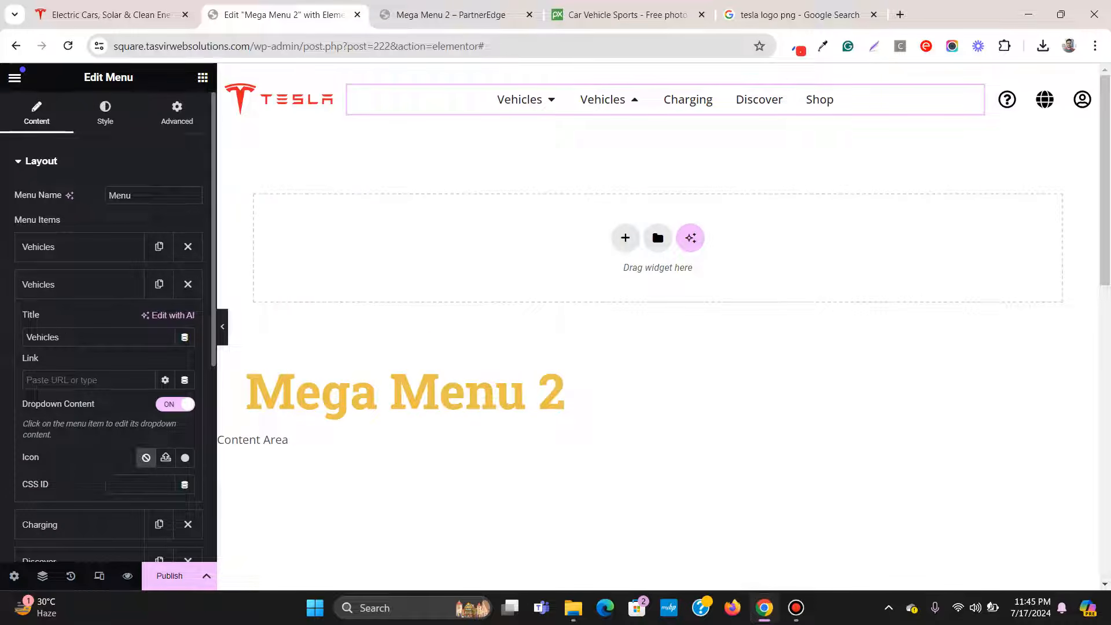
{"action": "double_click", "coordinate": [43, 338]}
{"action": "type", "text": "Ene"}
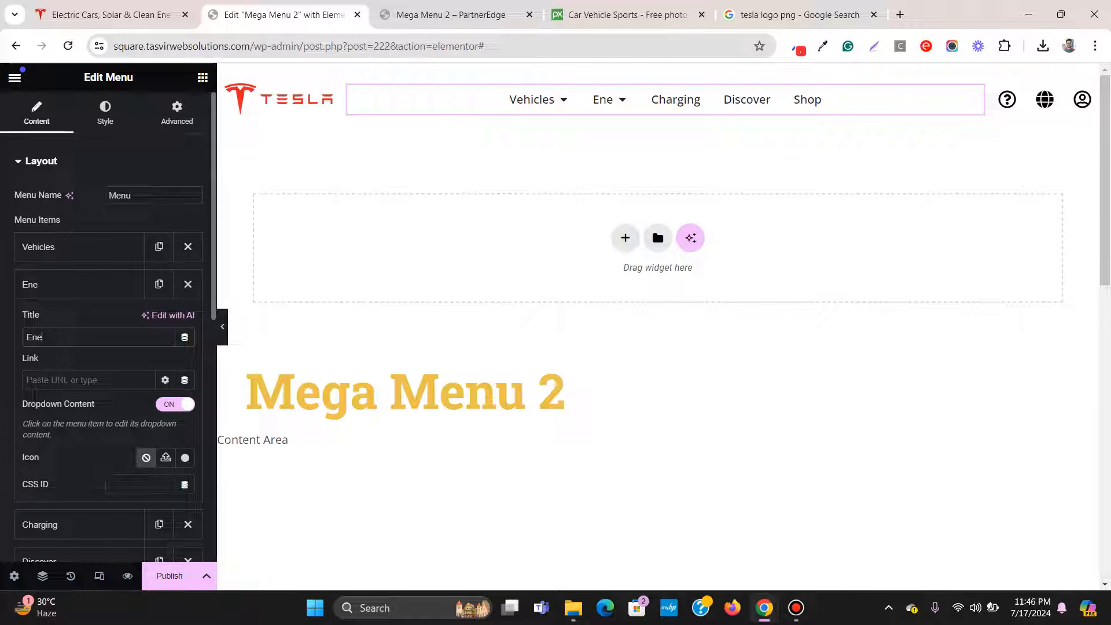
{"action": "type", "text": "rgy"}
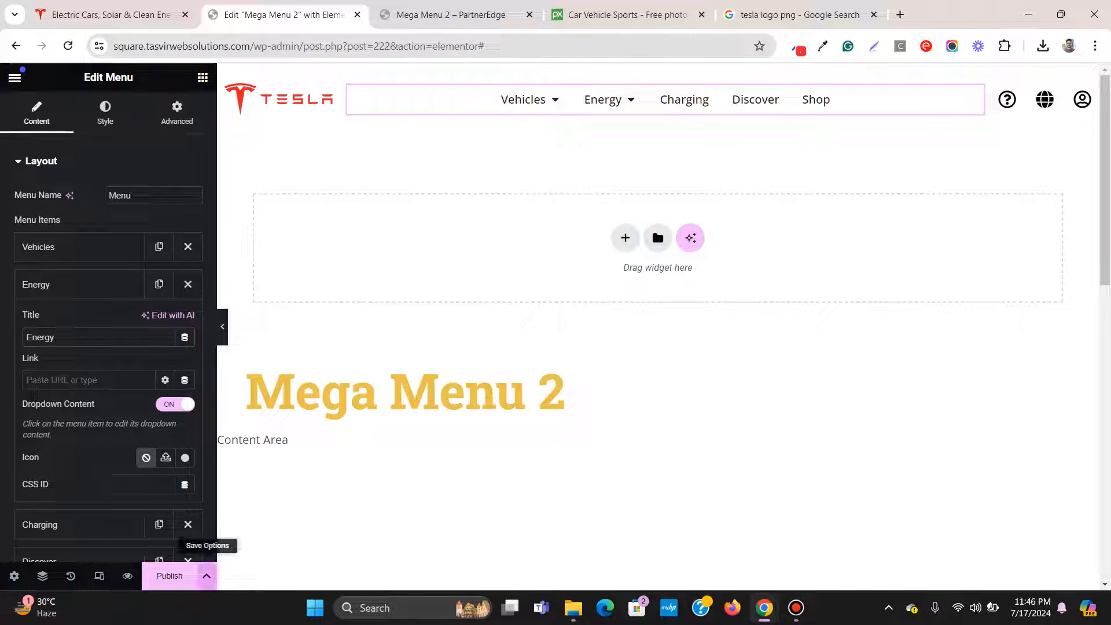
{"action": "left_click", "coordinate": [206, 576]}
{"action": "left_click", "coordinate": [62, 481]}
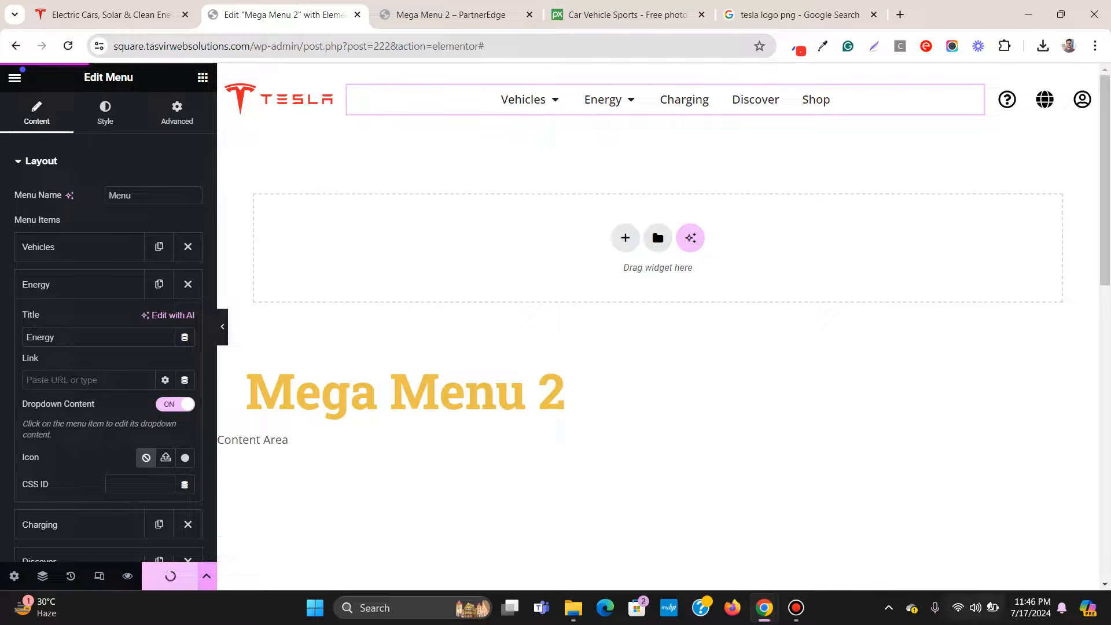
{"action": "left_click", "coordinate": [974, 608]}
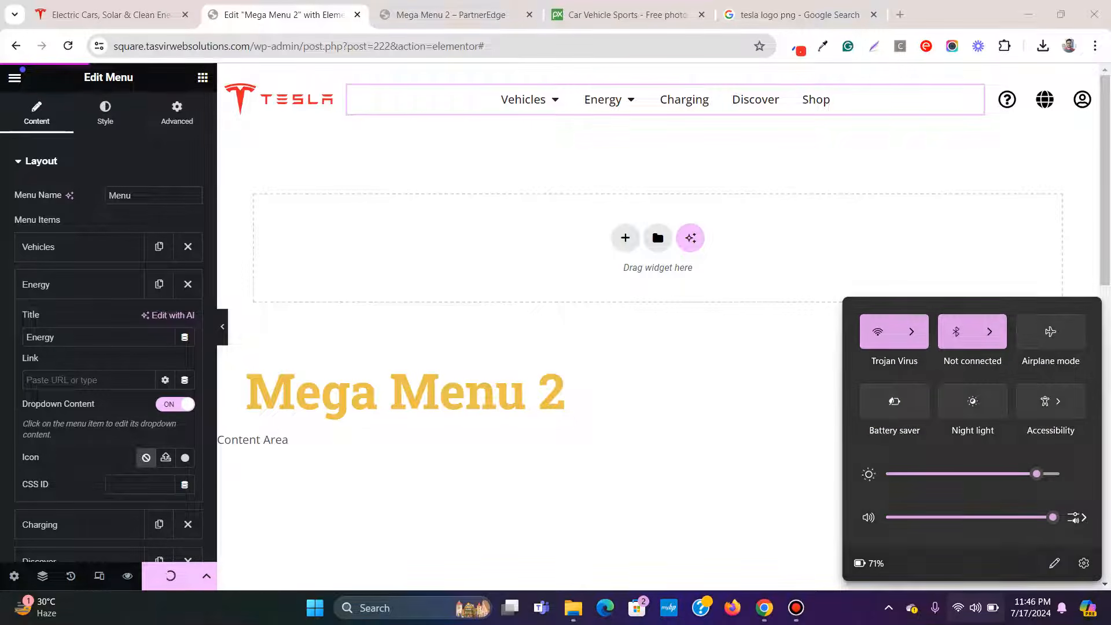
{"action": "left_click", "coordinate": [974, 608]}
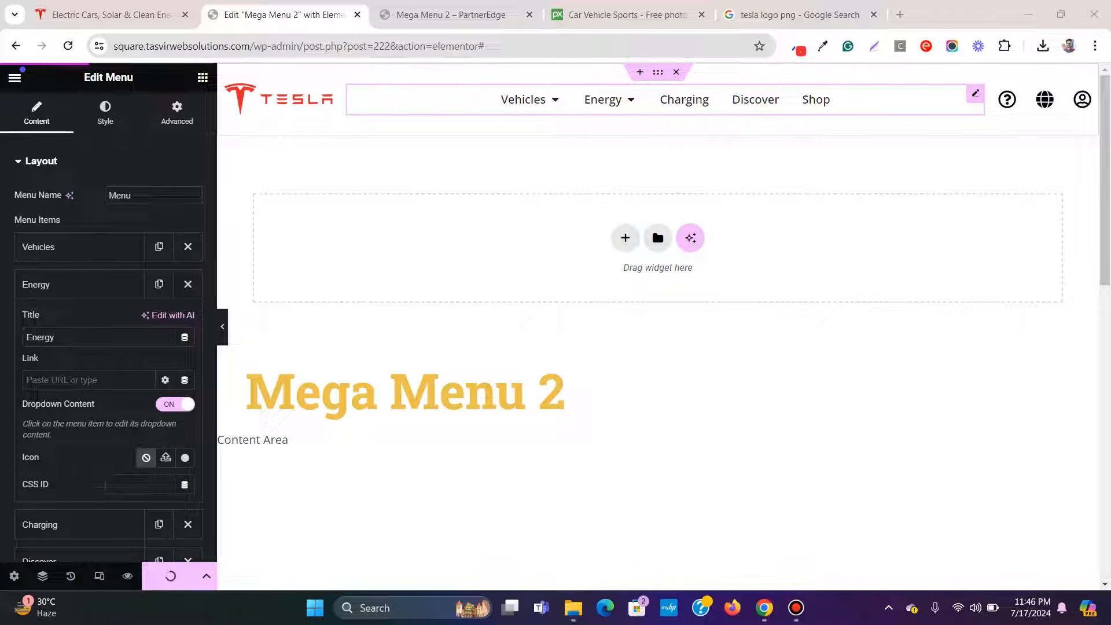
{"action": "left_click", "coordinate": [111, 15]}
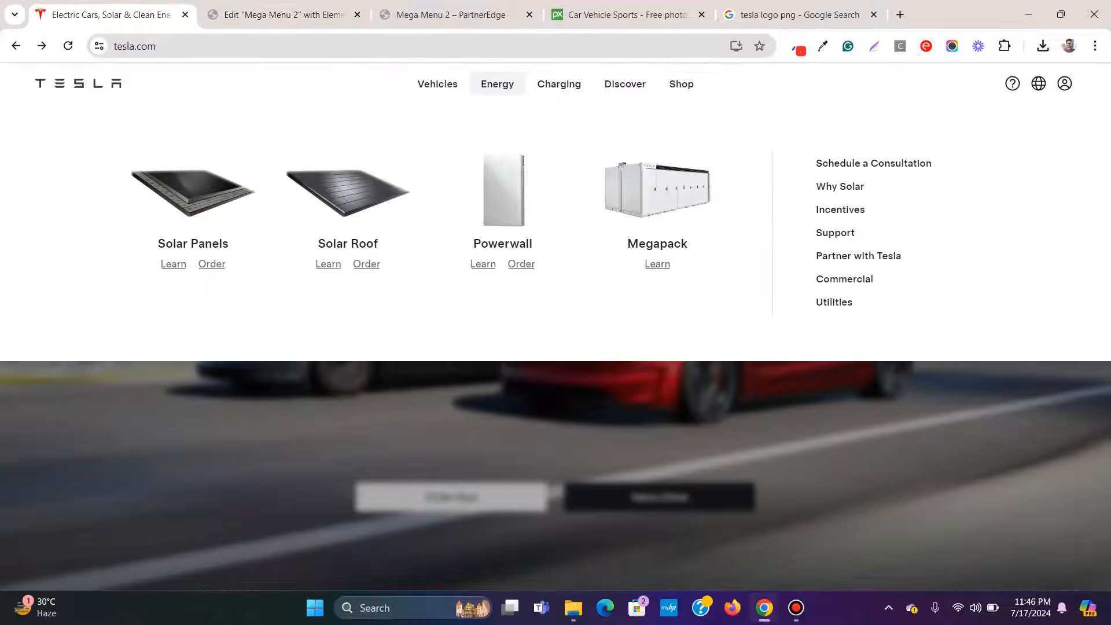
{"action": "left_click", "coordinate": [282, 15]}
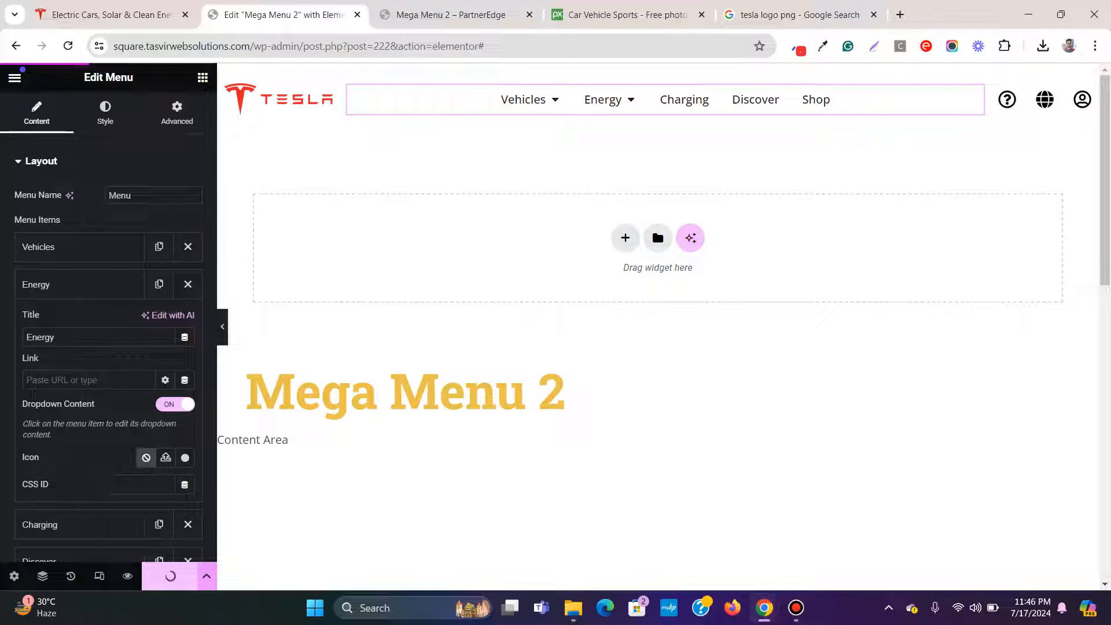
{"action": "left_click", "coordinate": [975, 607]}
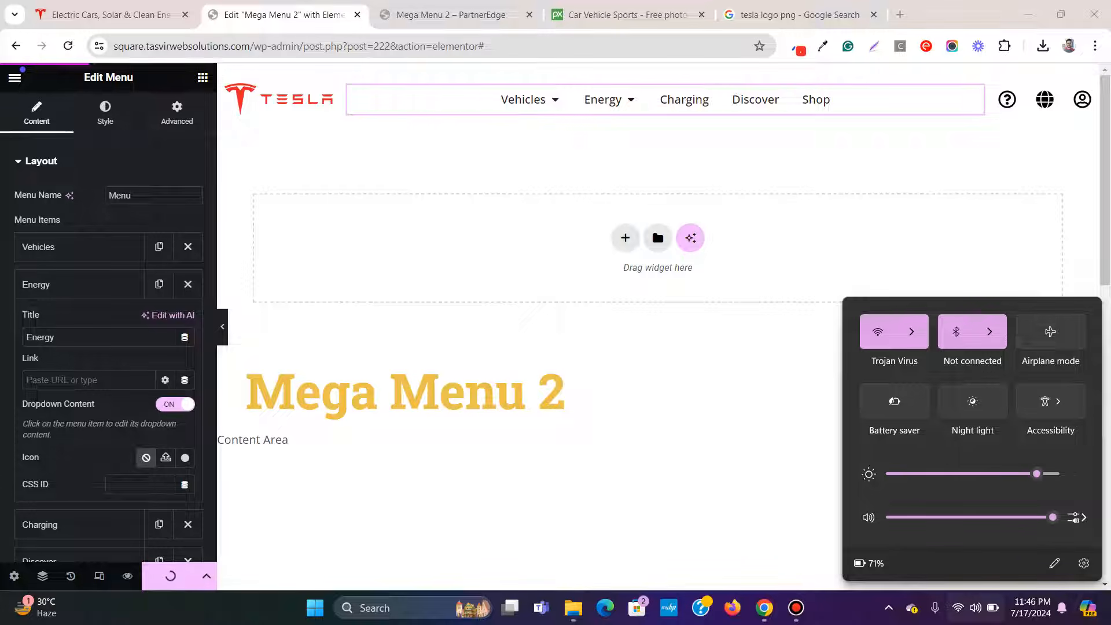
{"action": "left_click", "coordinate": [976, 607]}
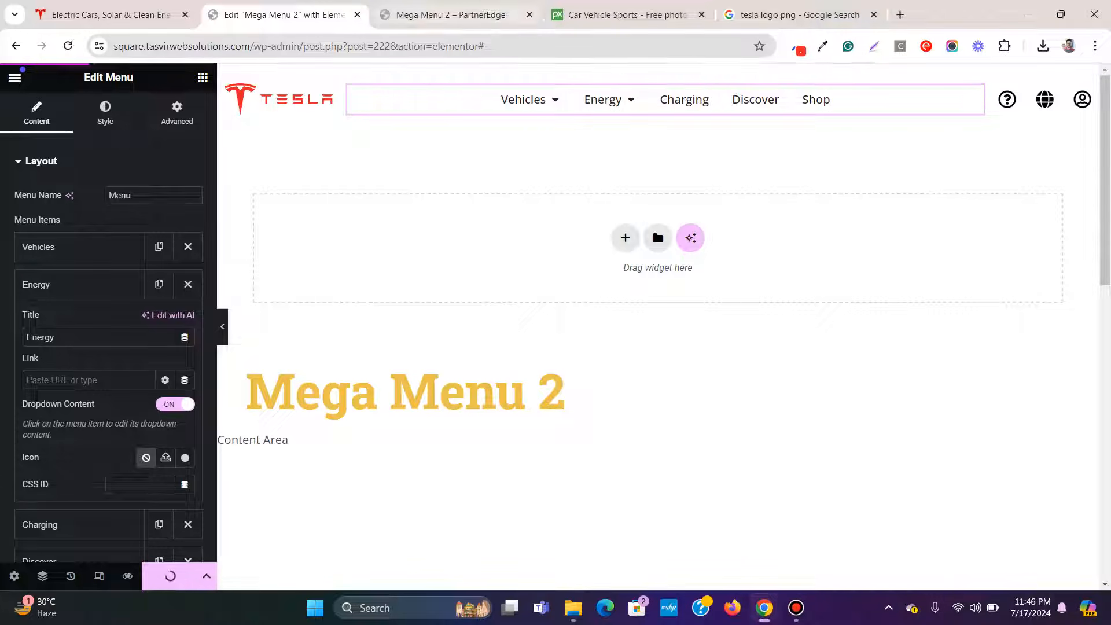
Step: Reload the Mega Menu 2 preview page and check whether the editor has finished saving the draft
{"action": "left_click", "coordinate": [450, 15]}
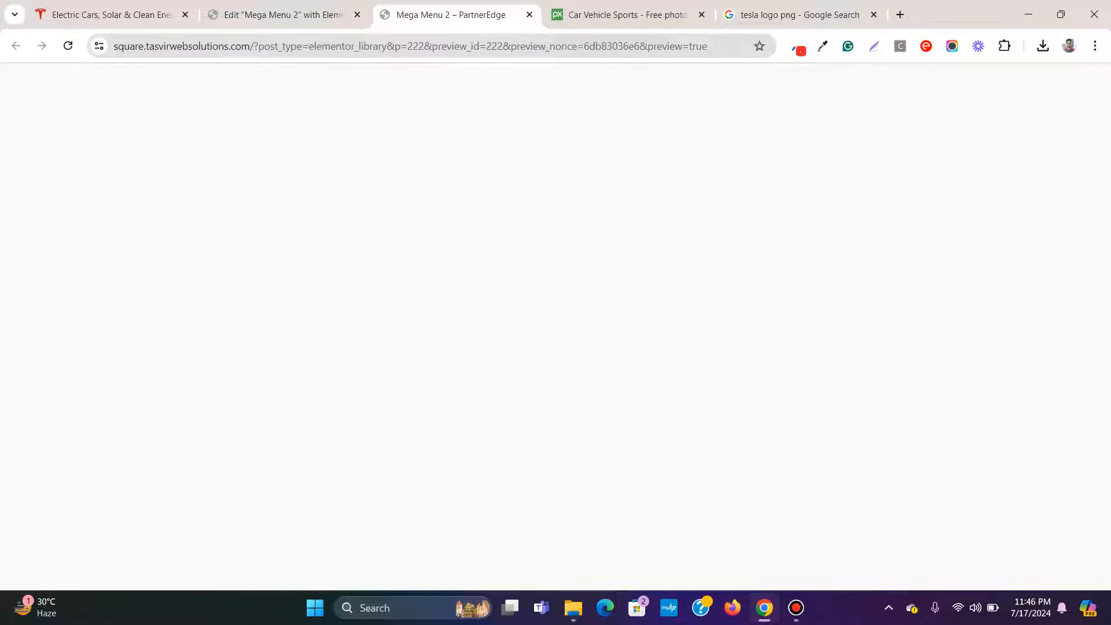
{"action": "left_click", "coordinate": [68, 46]}
{"action": "left_click", "coordinate": [283, 15]}
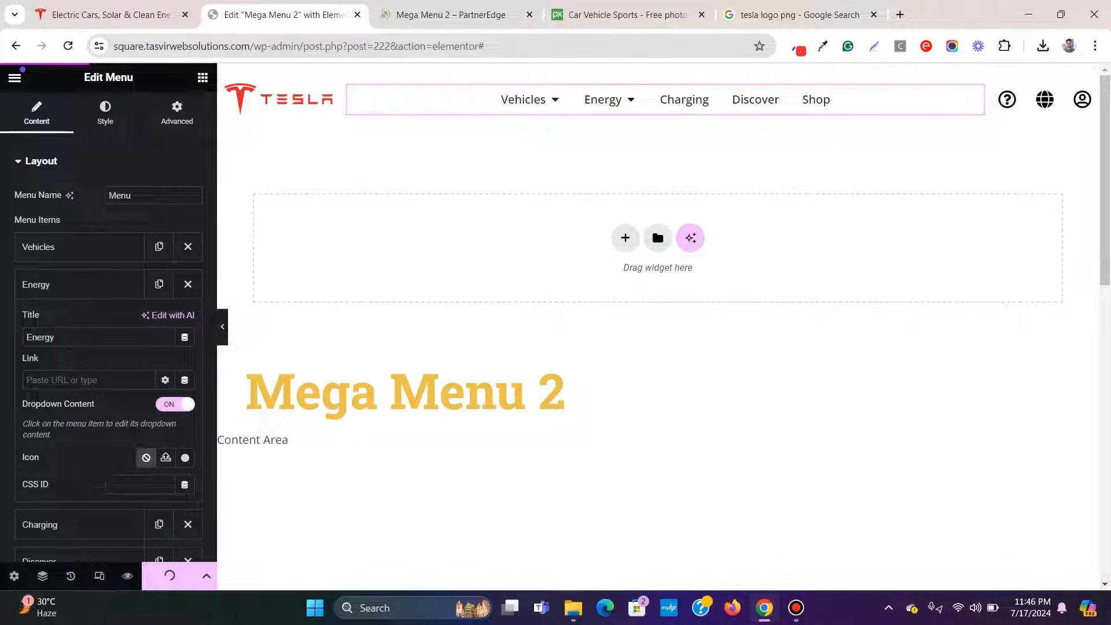
{"action": "left_click", "coordinate": [451, 15]}
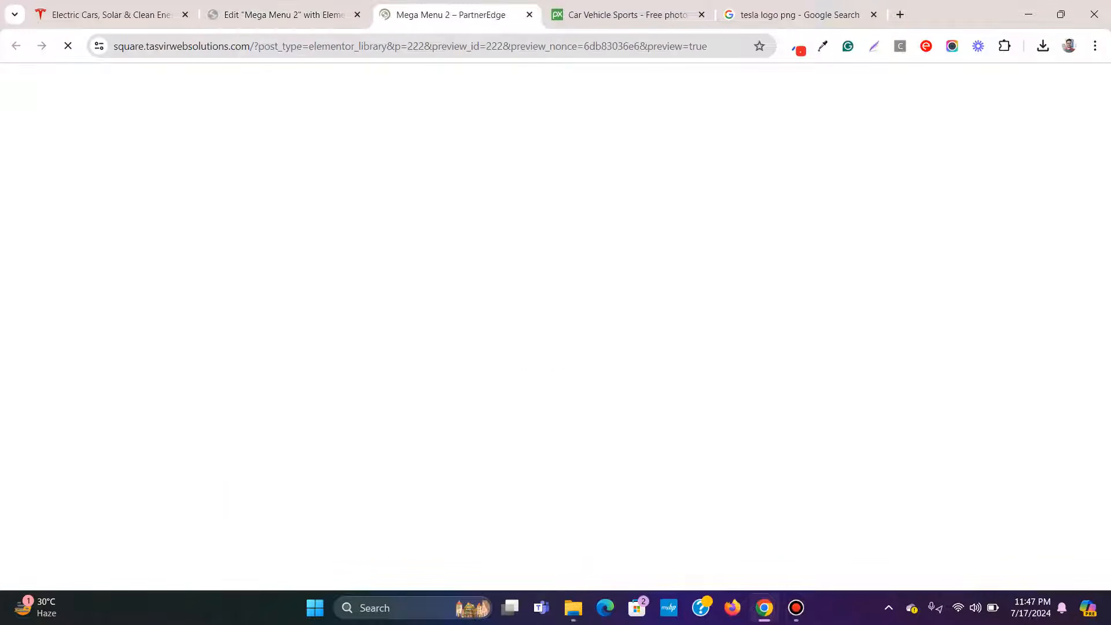
{"action": "left_click", "coordinate": [283, 14]}
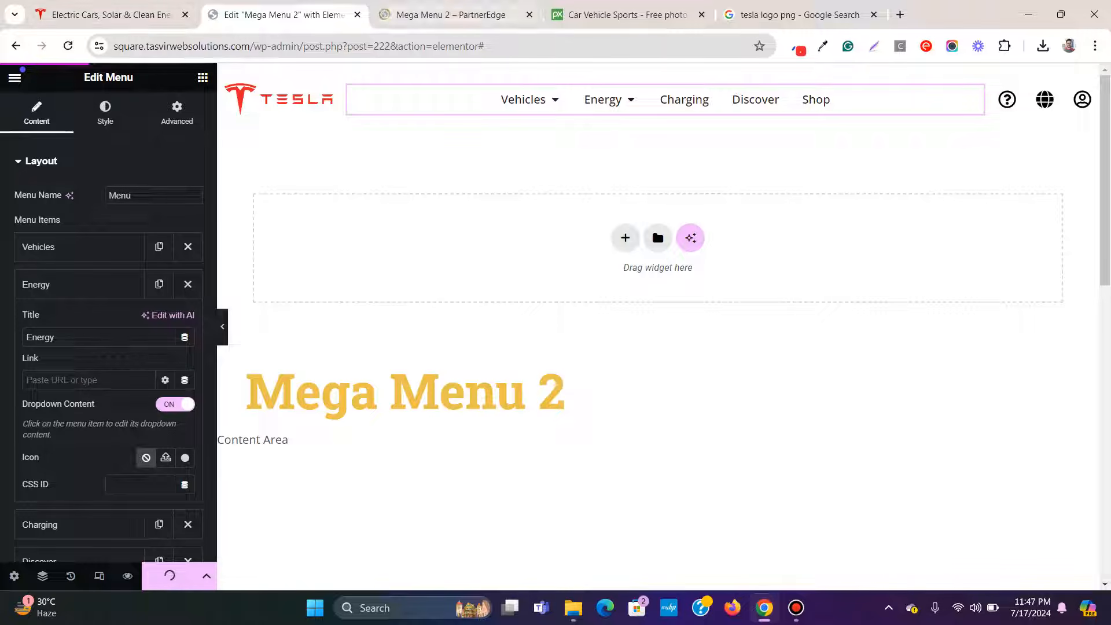
{"action": "left_click", "coordinate": [451, 14]}
{"action": "left_click", "coordinate": [284, 14]}
{"action": "left_click", "coordinate": [111, 14]}
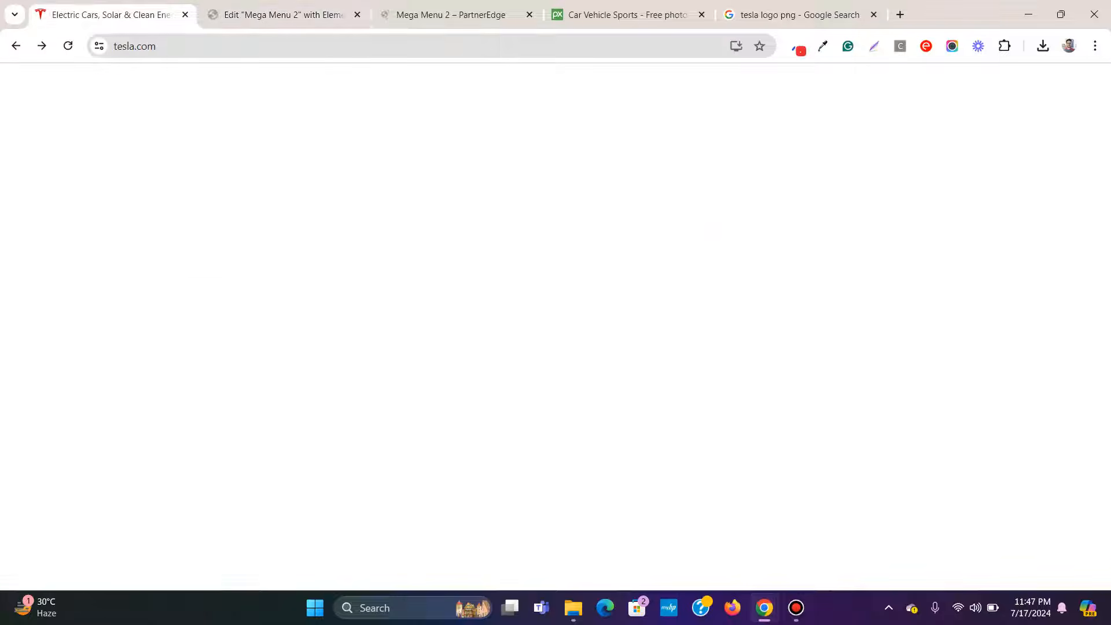
{"action": "left_click", "coordinate": [283, 15]}
{"action": "left_click", "coordinate": [451, 15]}
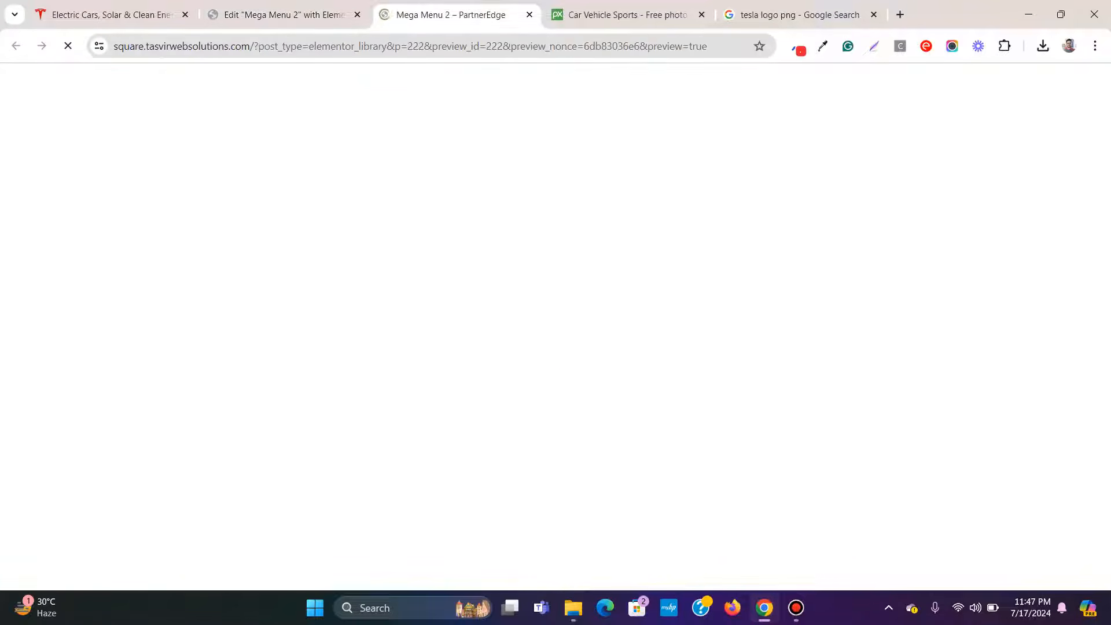
Step: Examine the menu bar in the reloaded Mega Menu 2 preview, including the Energy item, and return to the editor
{"action": "left_click", "coordinate": [796, 608]}
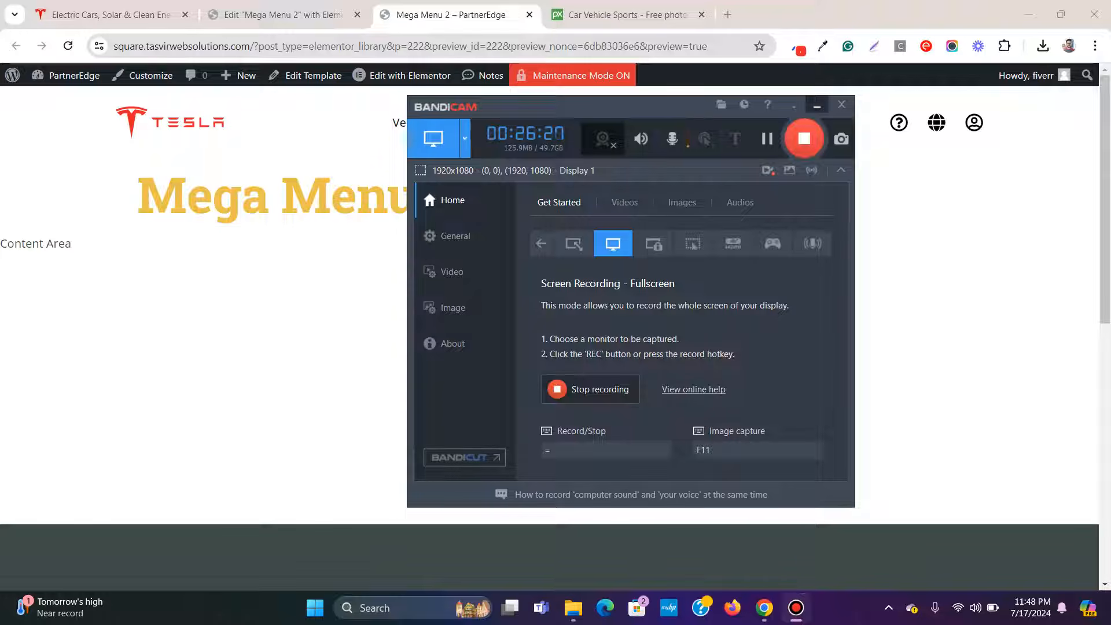
{"action": "left_click", "coordinate": [817, 105]}
{"action": "left_click", "coordinate": [283, 15]}
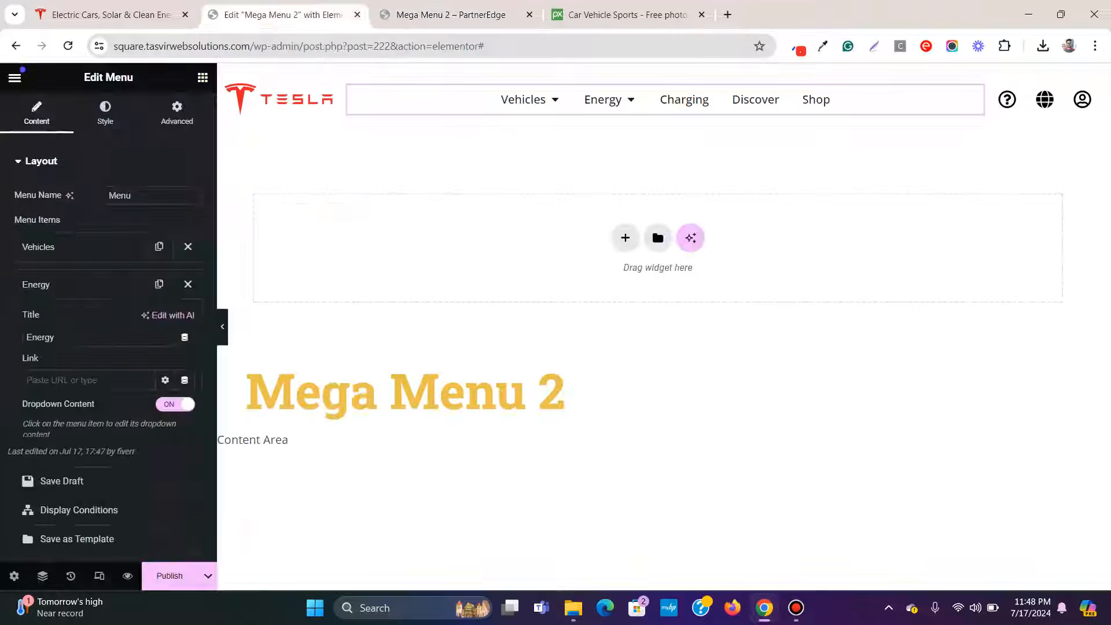
{"action": "left_click", "coordinate": [451, 15]}
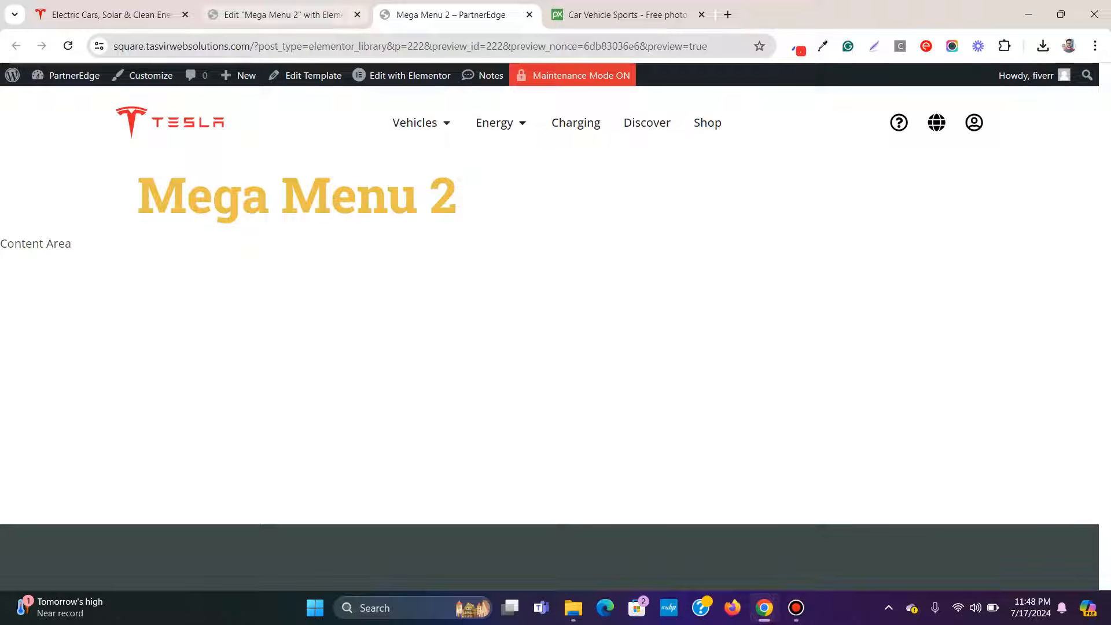
{"action": "left_click", "coordinate": [283, 15]}
{"action": "left_click", "coordinate": [451, 15]}
{"action": "mouse_move", "coordinate": [501, 123]}
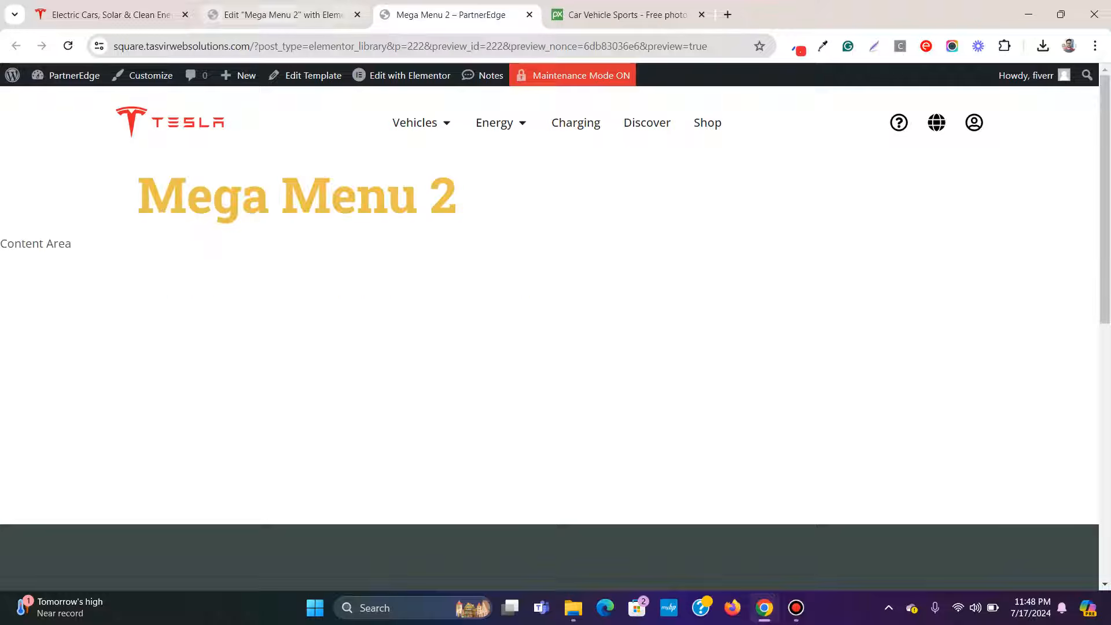
{"action": "left_click", "coordinate": [283, 15]}
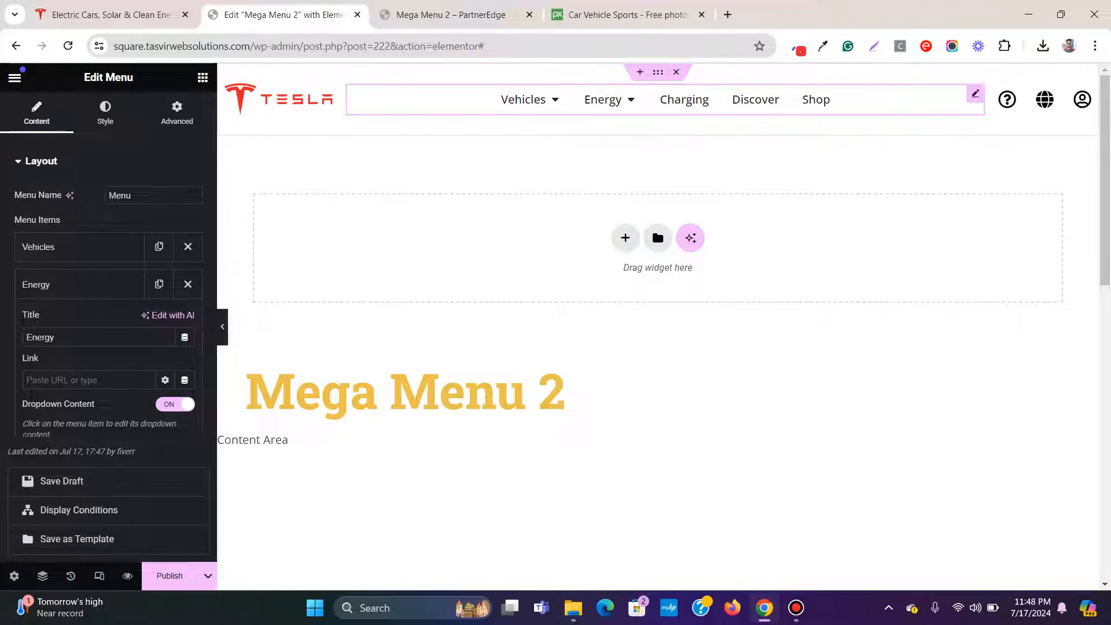
Step: Reload the editor page and reopen the menu widget's Energy item together with its dropdown content
{"action": "left_click", "coordinate": [605, 100]}
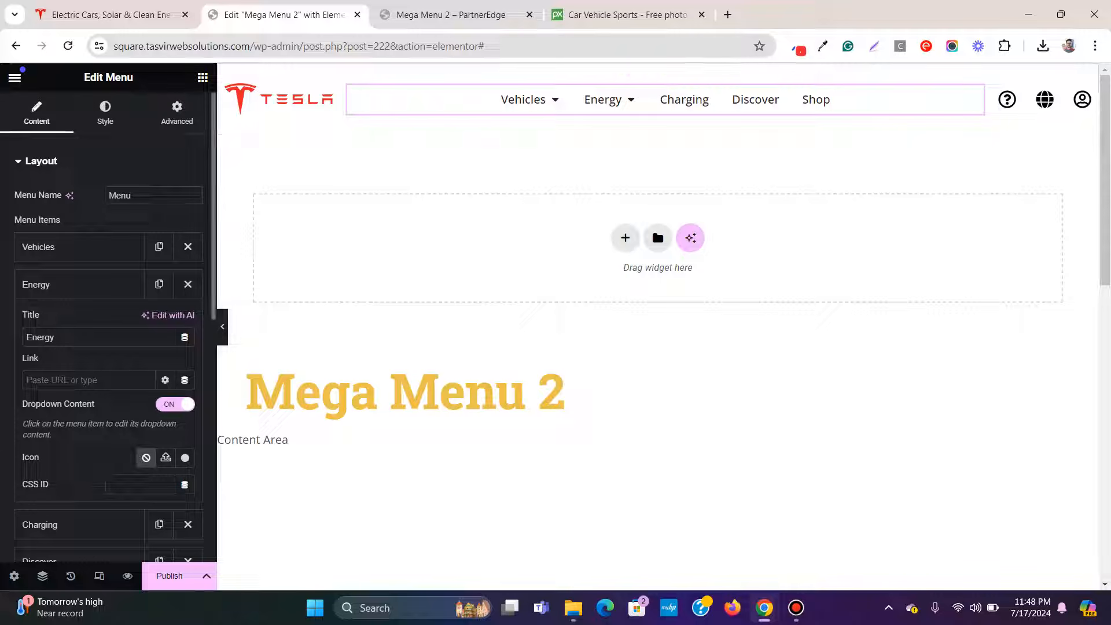
{"action": "left_click", "coordinate": [81, 284]}
{"action": "left_click", "coordinate": [67, 45]}
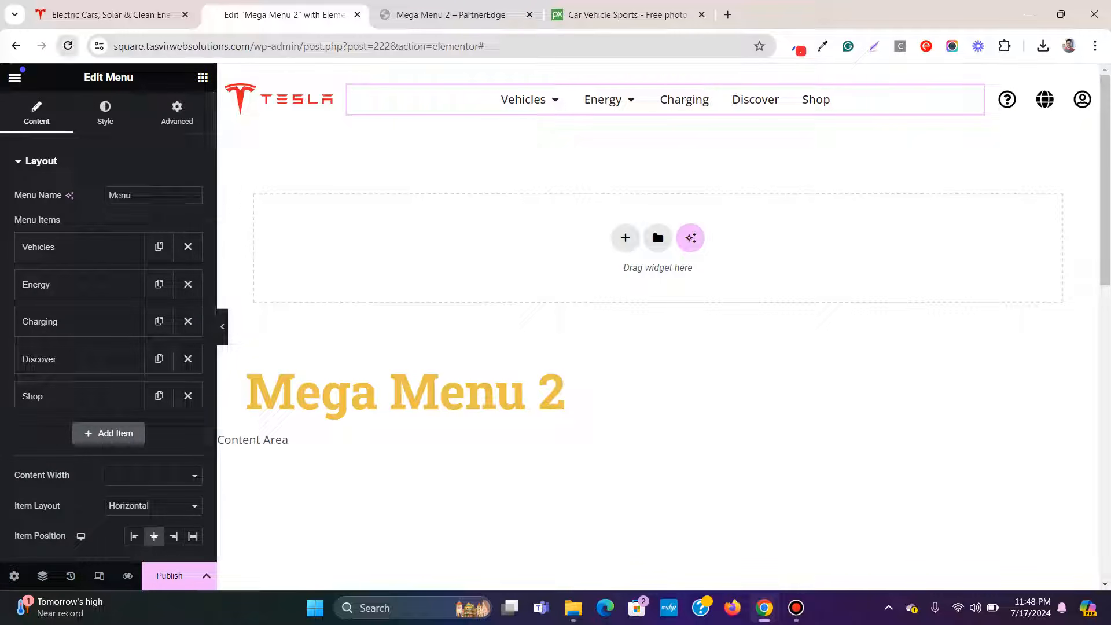
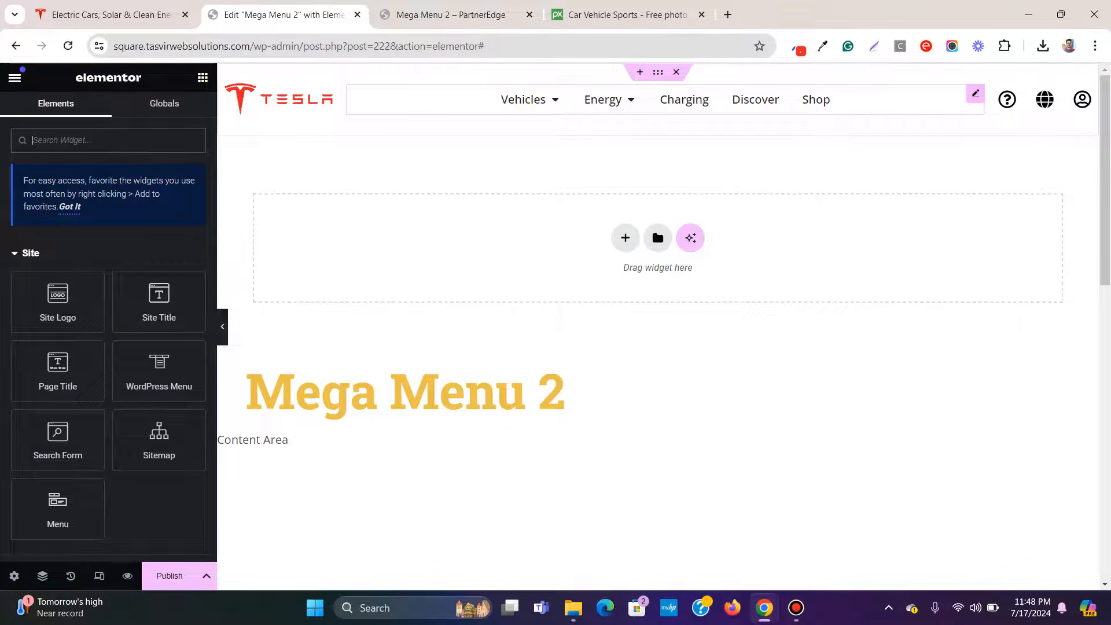
{"action": "left_click", "coordinate": [975, 94]}
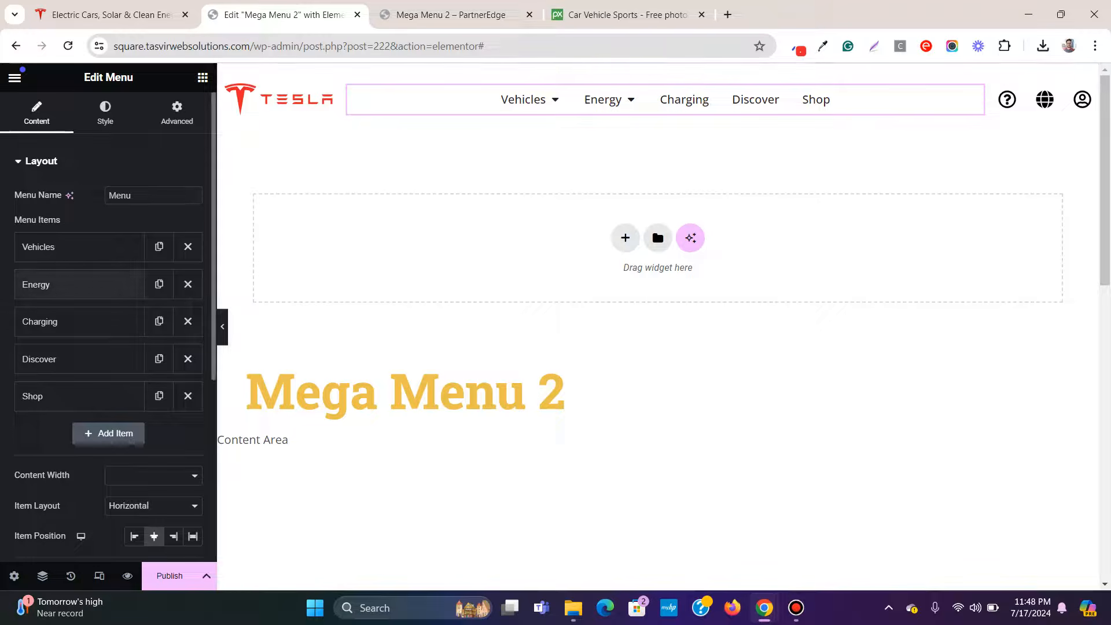
{"action": "left_click", "coordinate": [70, 284]}
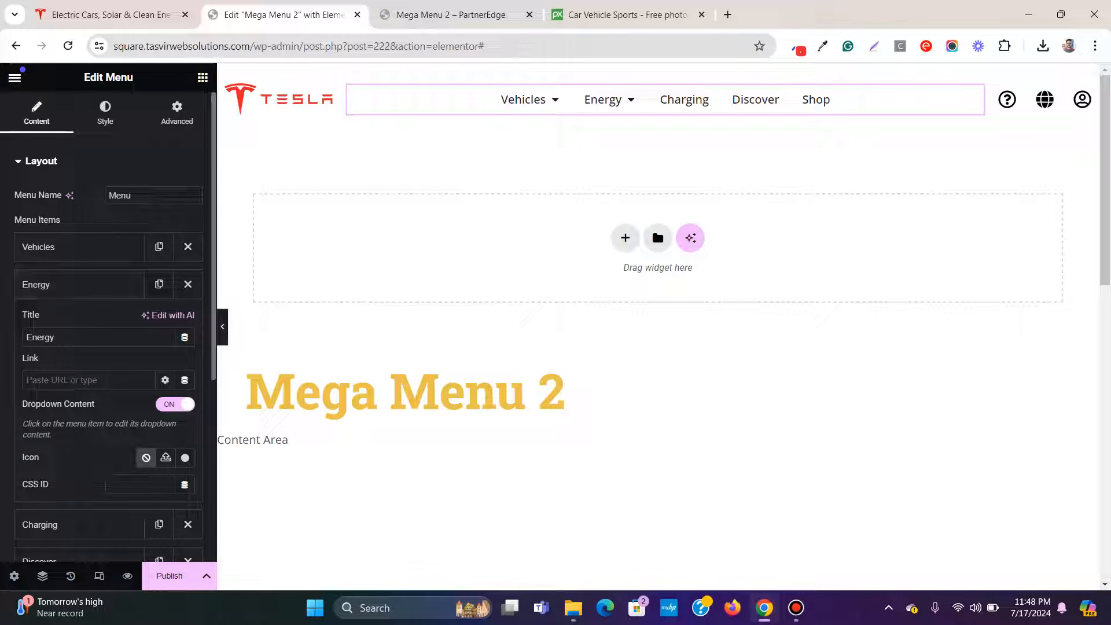
{"action": "left_click", "coordinate": [615, 100]}
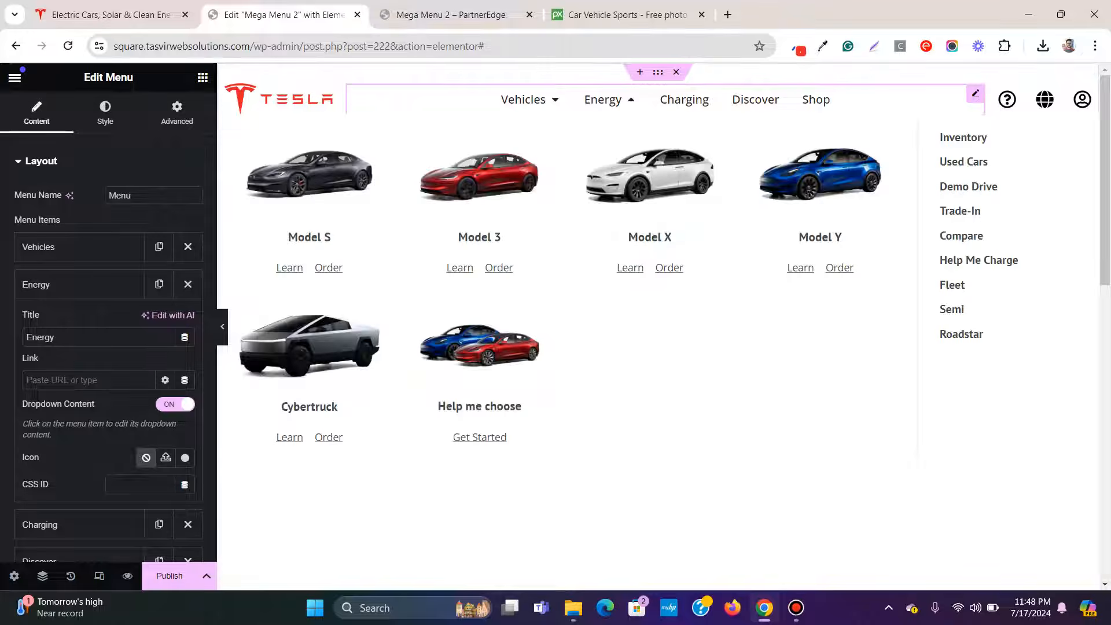
Step: Compare the dropdown with tesla.com's Energy layout and delete its Cybertruck and Help me choose containers
{"action": "left_click", "coordinate": [110, 14]}
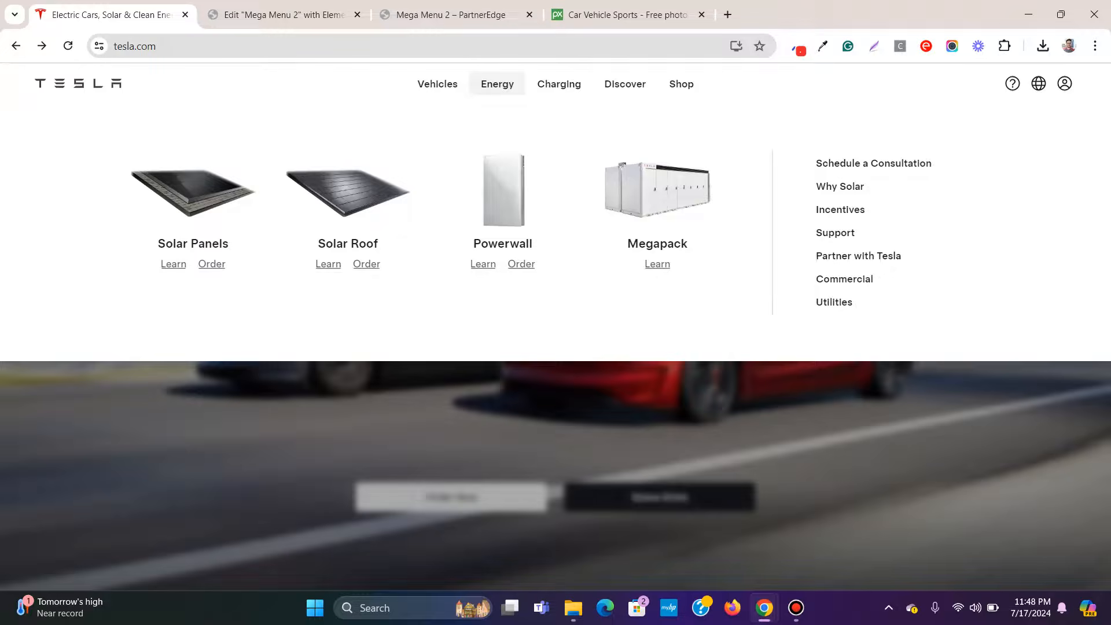
{"action": "left_click", "coordinate": [283, 14]}
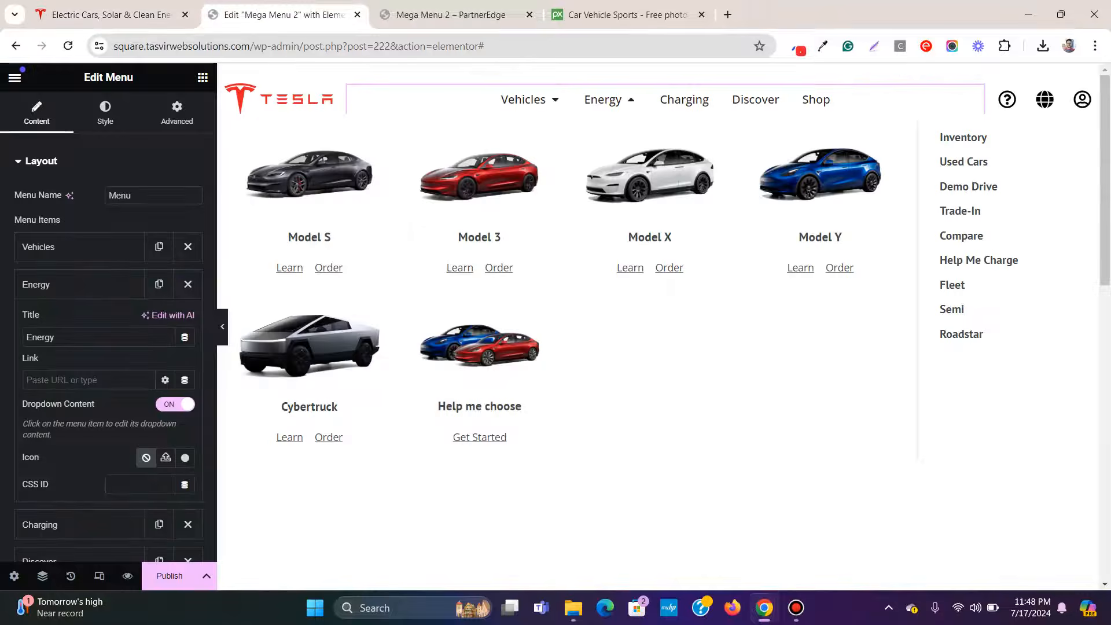
{"action": "left_click", "coordinate": [110, 15]}
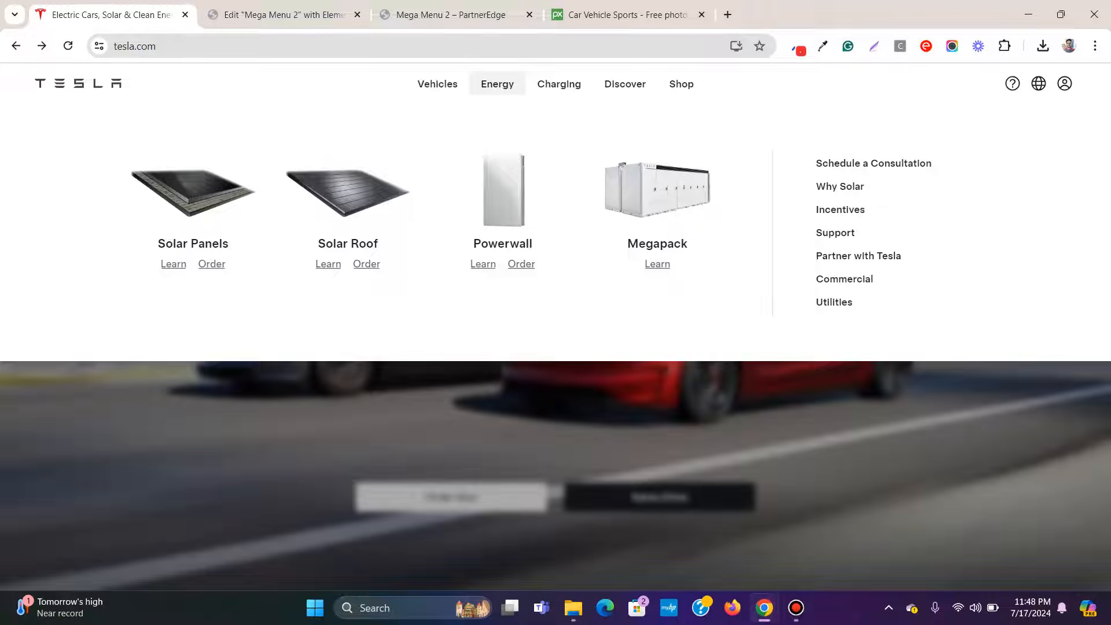
{"action": "left_click", "coordinate": [283, 14]}
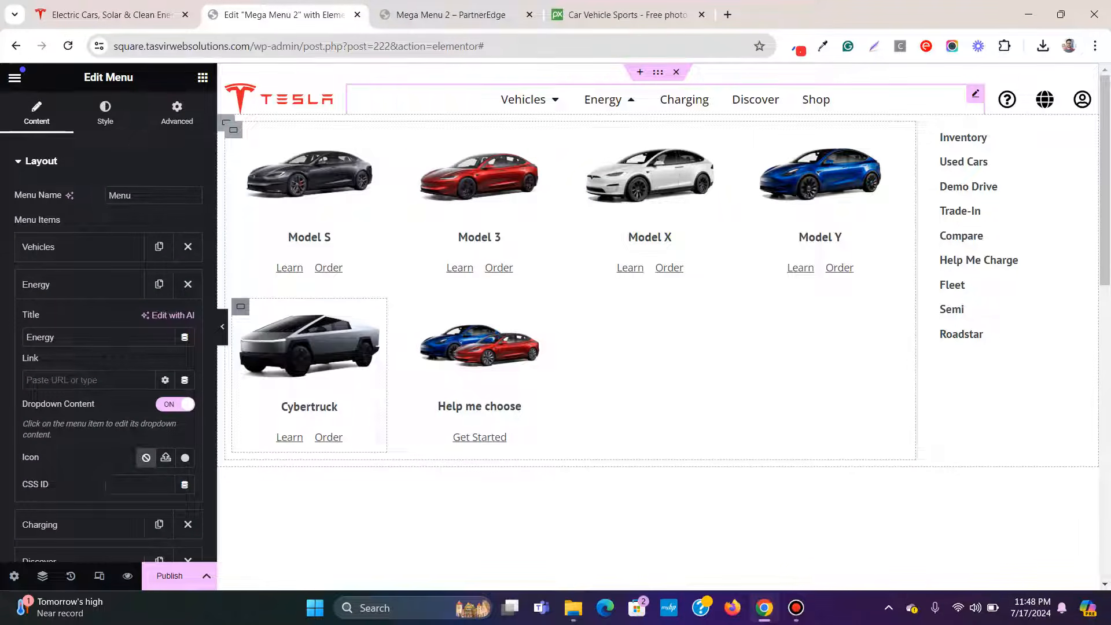
{"action": "right_click", "coordinate": [249, 324]}
{"action": "left_click", "coordinate": [266, 573]}
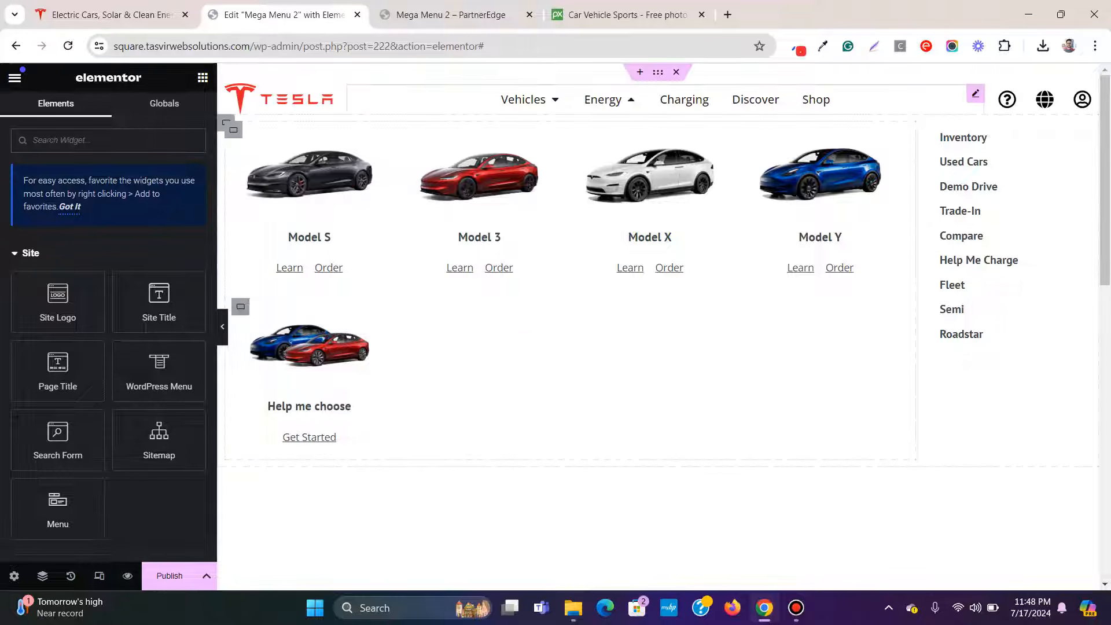
{"action": "right_click", "coordinate": [249, 324]}
{"action": "left_click", "coordinate": [267, 573]}
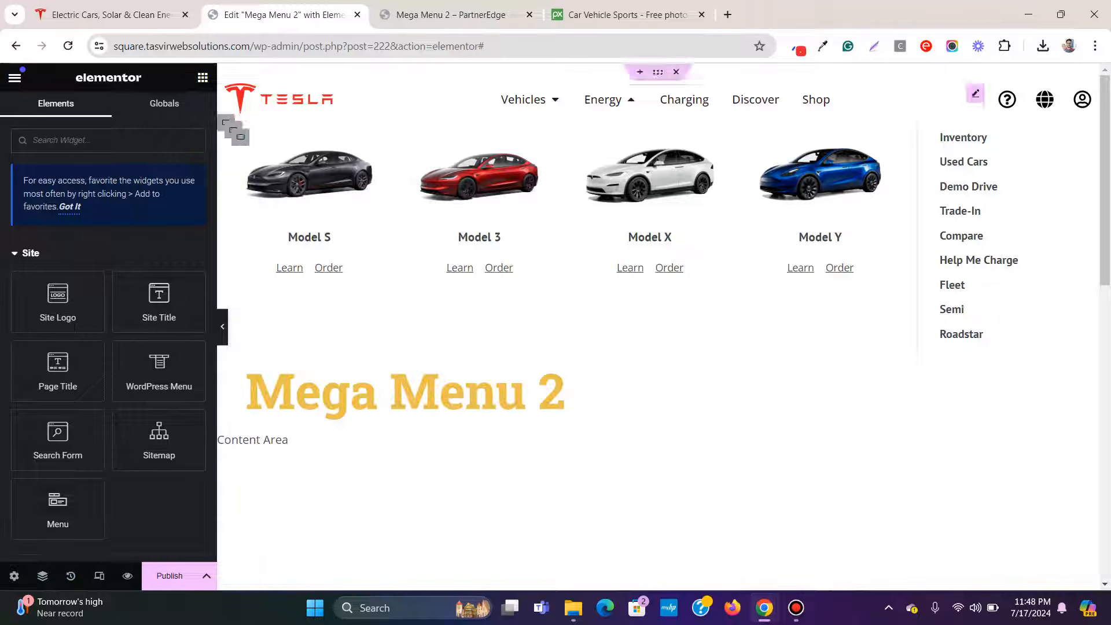
Step: Select the Energy dropdown's Model S image and download tesla.com's Solar Panels picture as Mega-Menu-Energy-Solar-Panels into the hijob folder
{"action": "left_click", "coordinate": [110, 15]}
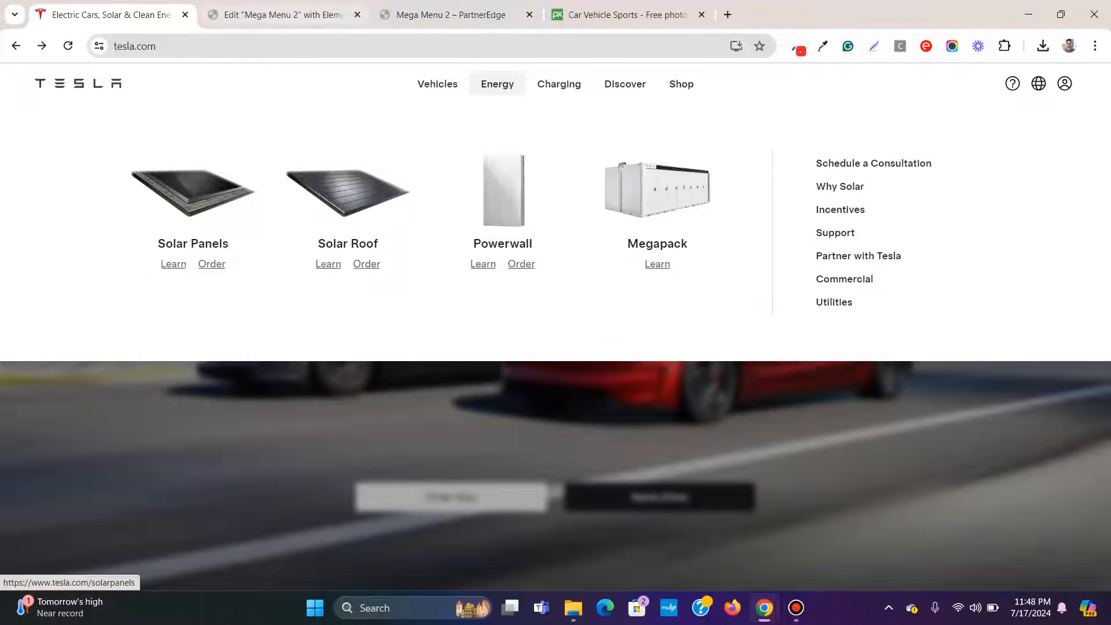
{"action": "key", "text": "ctrl+Tab"}
{"action": "left_click", "coordinate": [309, 173]}
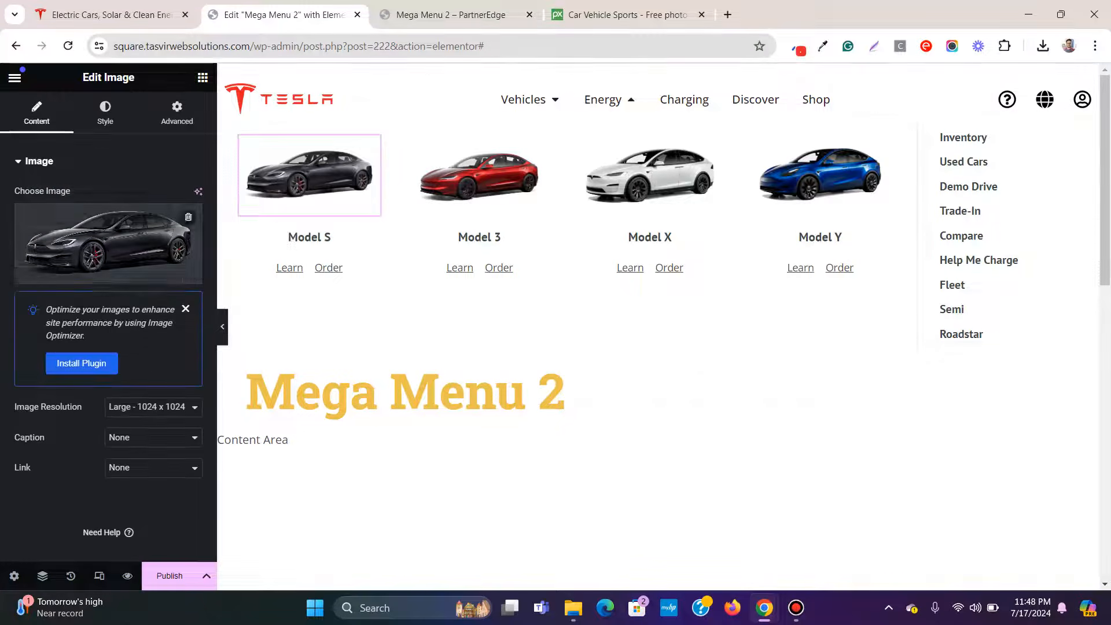
{"action": "mouse_move", "coordinate": [99, 243]}
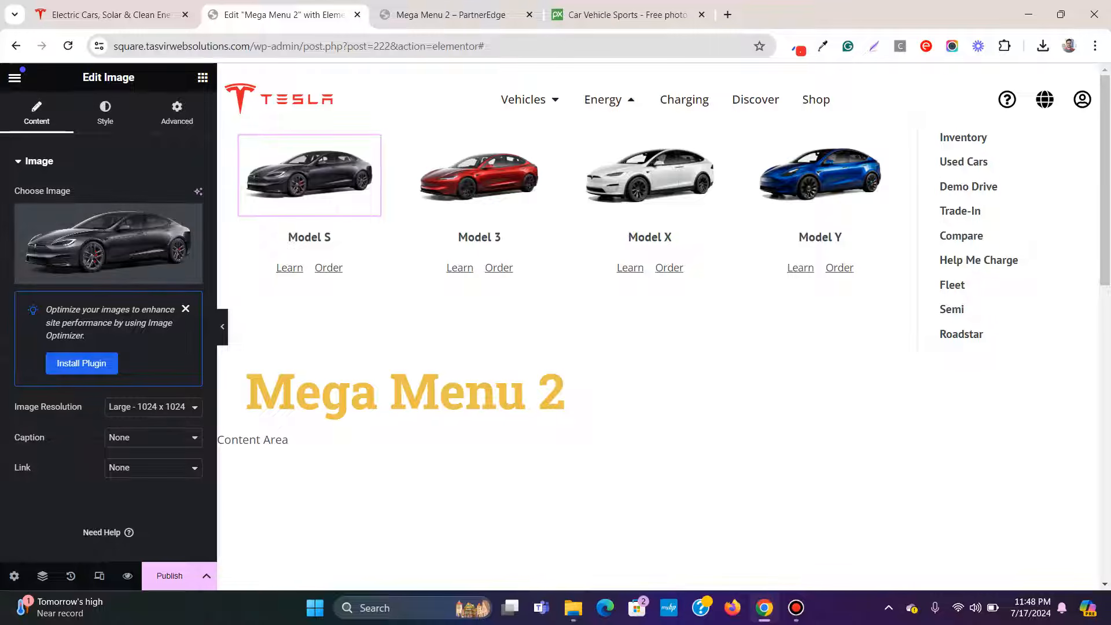
{"action": "key", "text": "ctrl+shift+Tab"}
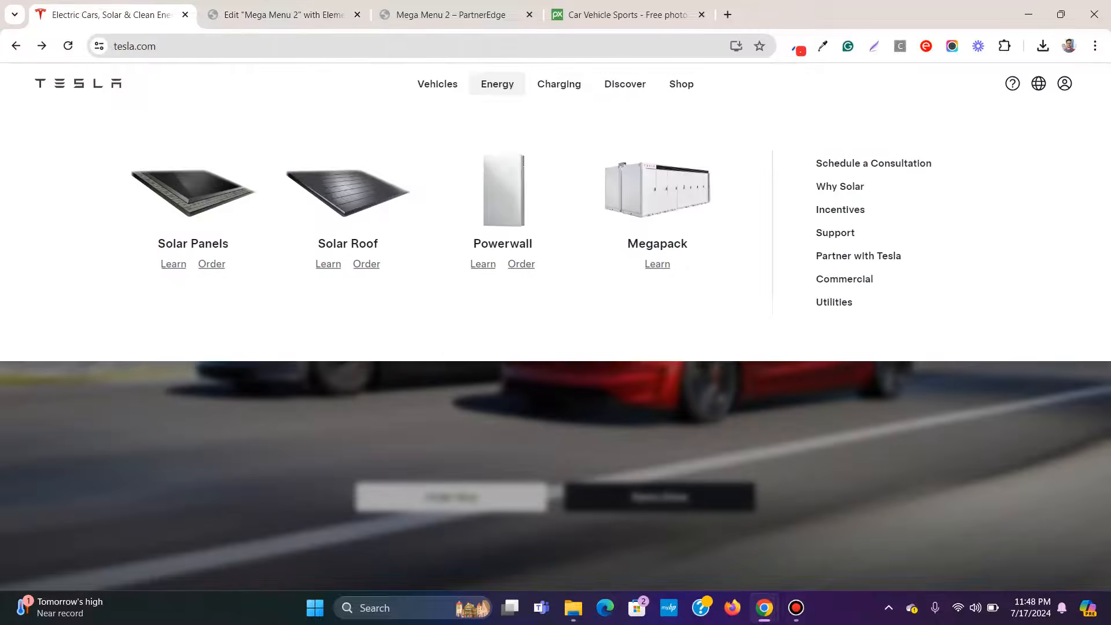
{"action": "right_click", "coordinate": [206, 196]}
{"action": "left_click", "coordinate": [272, 392]}
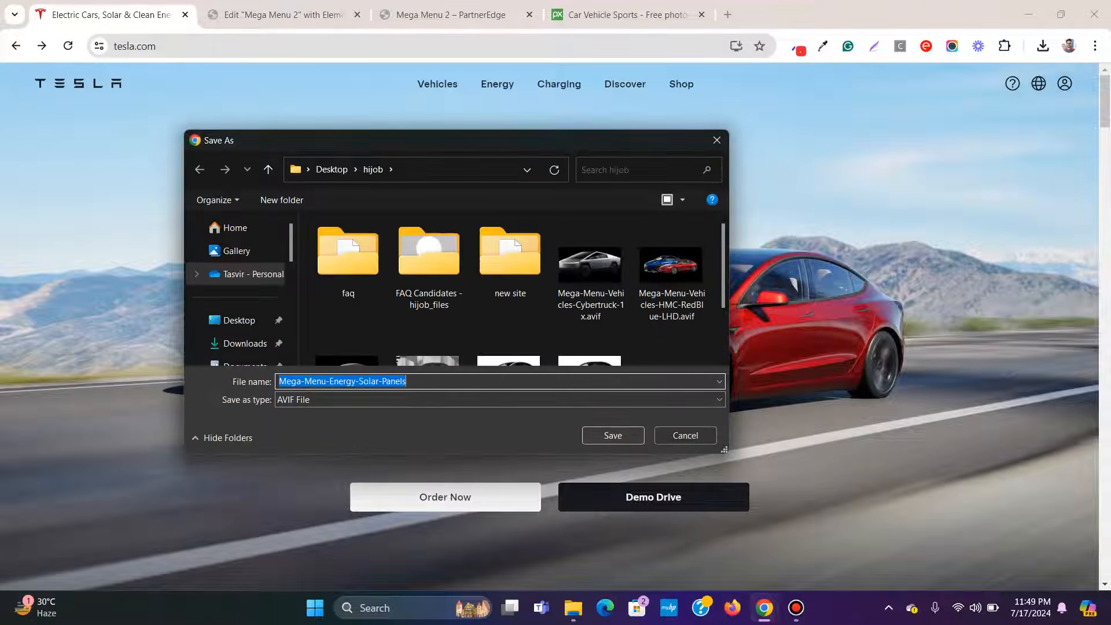
{"action": "key", "text": "Return"}
{"action": "key", "text": "ctrl+Tab"}
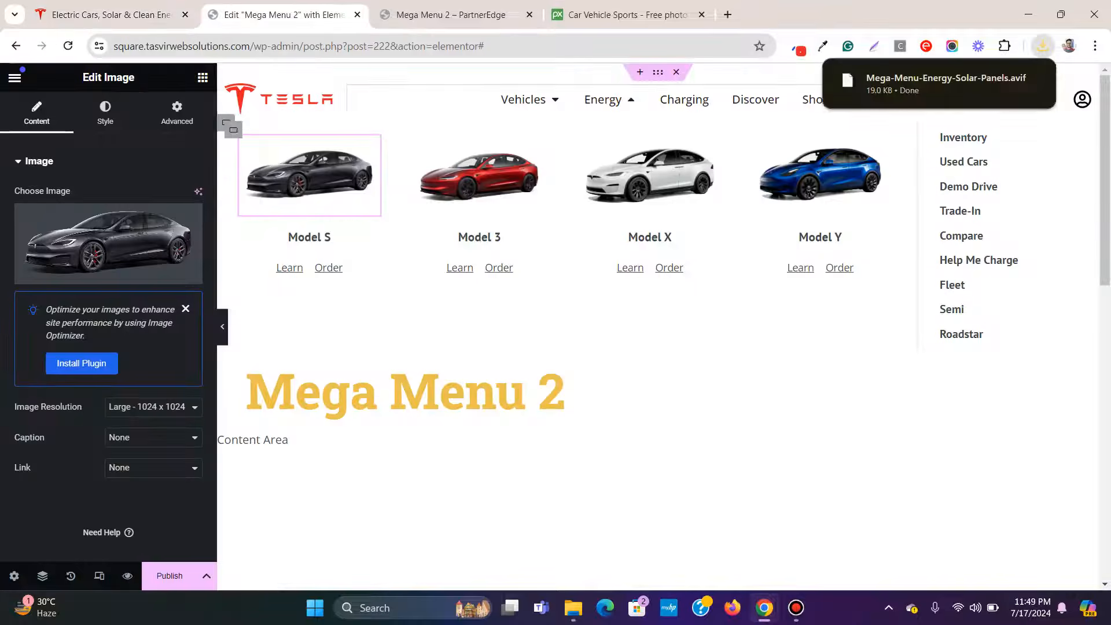
Step: Replace the Energy dropdown's Model S image with the downloaded Mega-Menu-Energy-Solar-Panels.avif, uploading it to the media library
{"action": "left_click", "coordinate": [98, 274]}
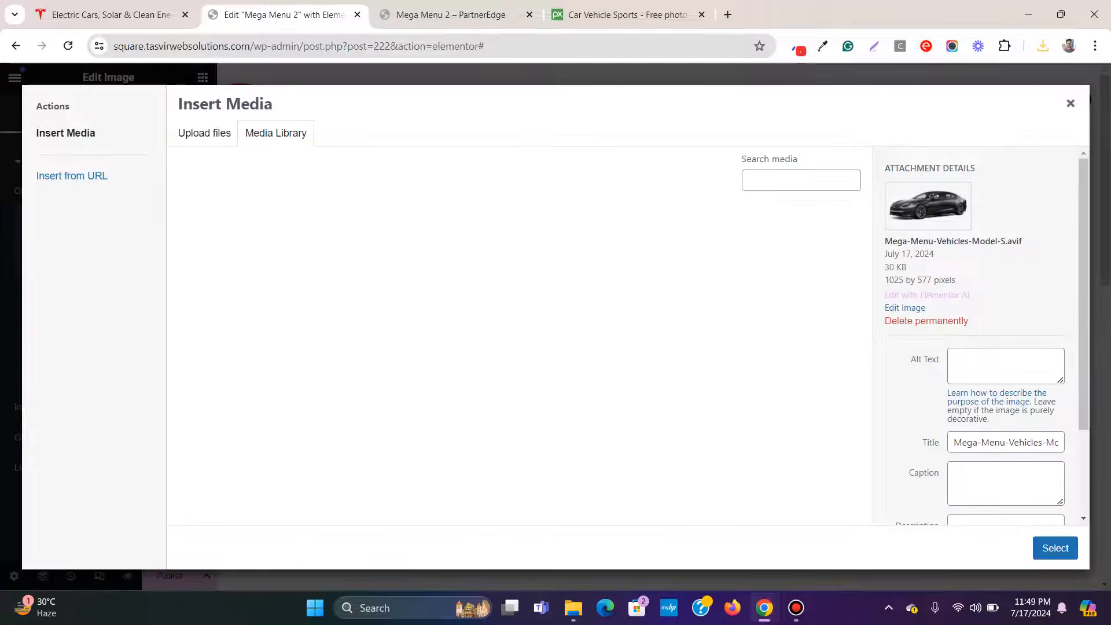
{"action": "left_click", "coordinate": [1042, 46]}
{"action": "left_click_drag", "start_coordinate": [920, 112], "coordinate": [520, 173]}
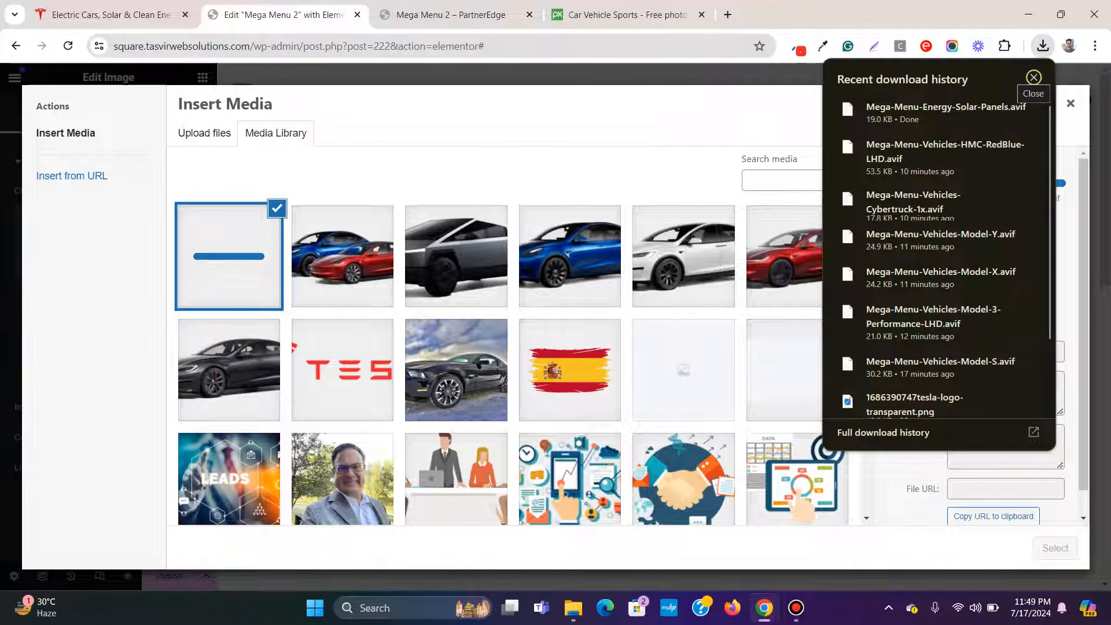
{"action": "left_click", "coordinate": [1033, 77]}
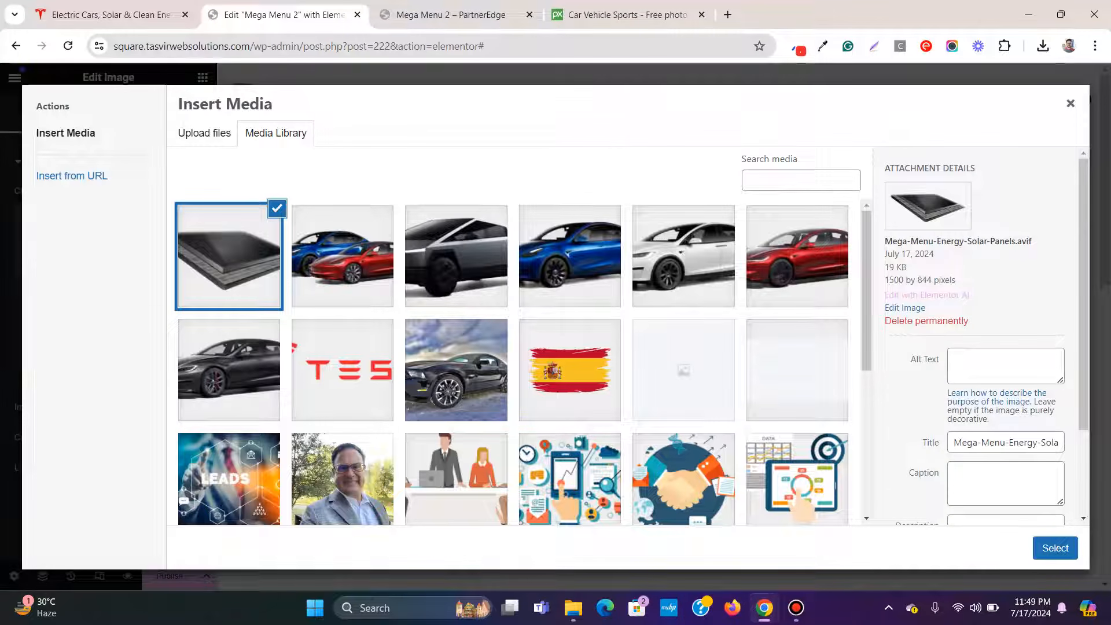
{"action": "left_click", "coordinate": [1054, 548]}
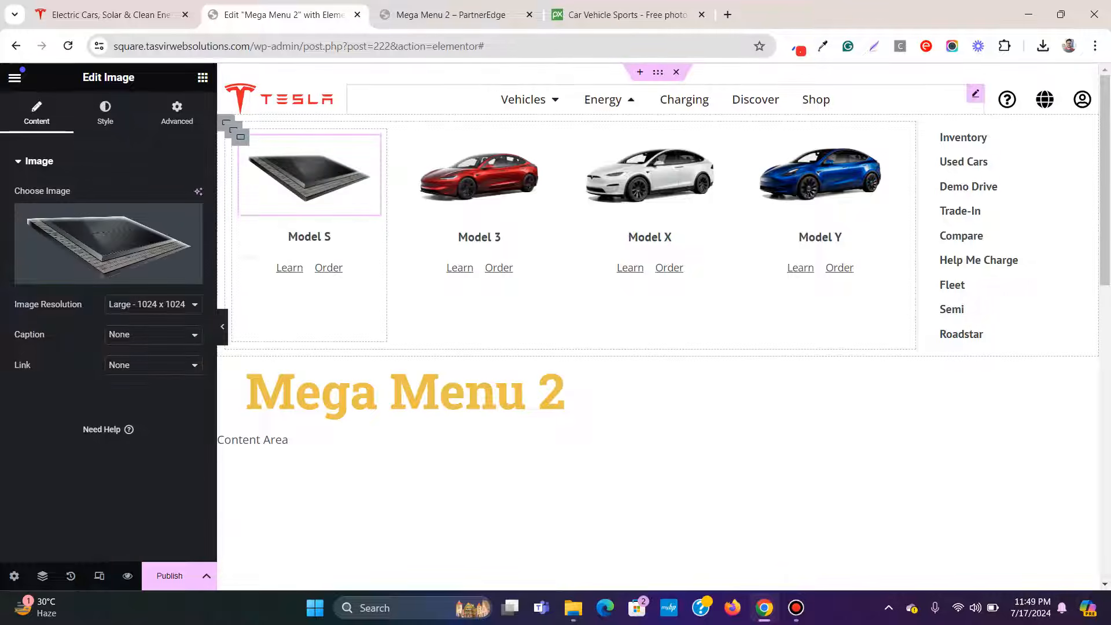
Step: Change the Model S heading in the Energy dropdown to "Solar Panels"
{"action": "left_click", "coordinate": [310, 237]}
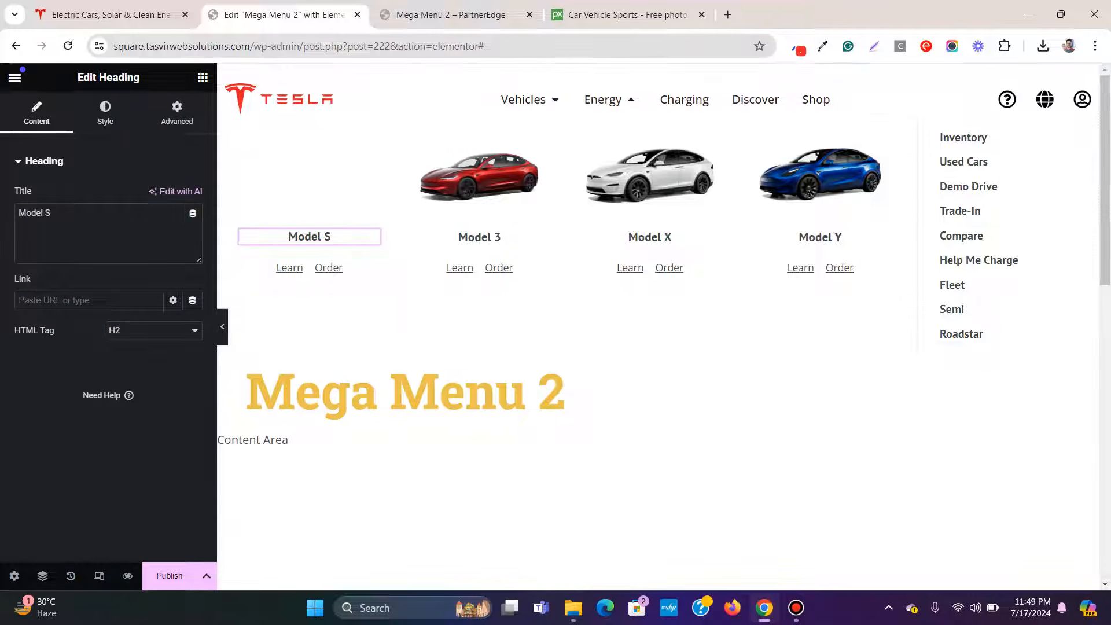
{"action": "left_click_drag", "start_coordinate": [57, 214], "coordinate": [45, 213]}
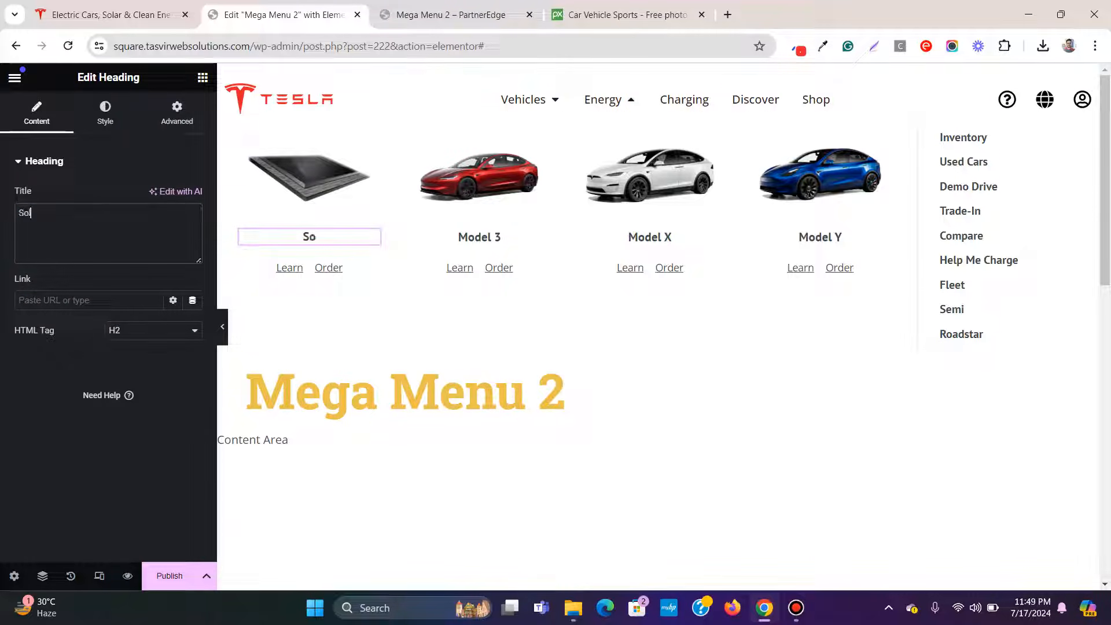
{"action": "type", "text": "Solar Panels"}
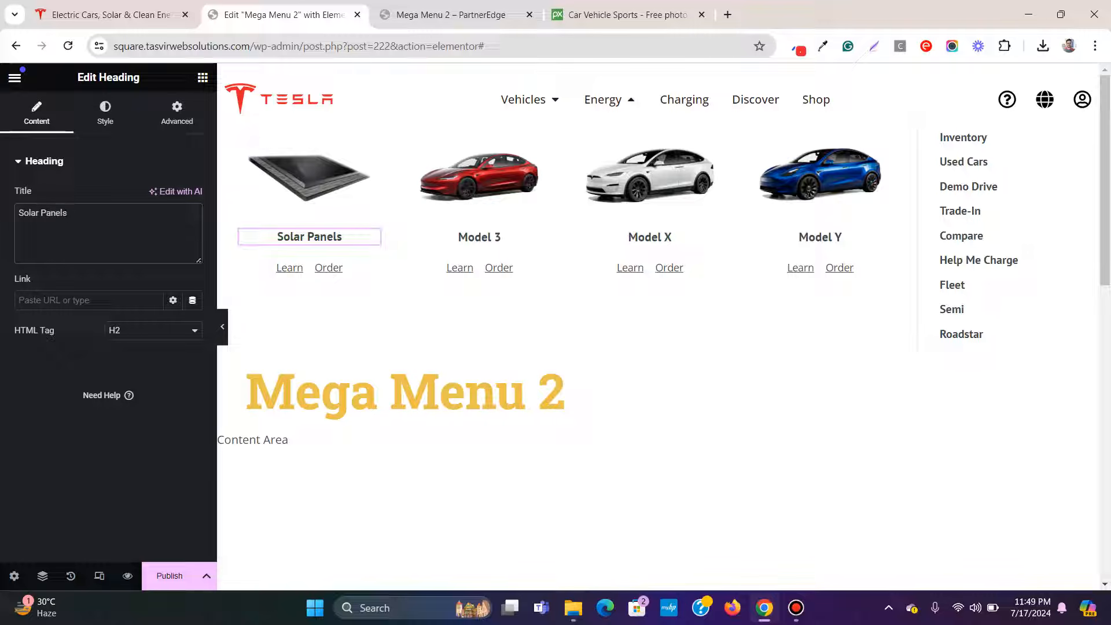
Step: Download the Solar Roof picture from tesla.com's Energy menu into the hijob folder as Mega-Menu-Energy-Solar-Roof
{"action": "left_click", "coordinate": [111, 15]}
{"action": "mouse_move", "coordinate": [497, 85]}
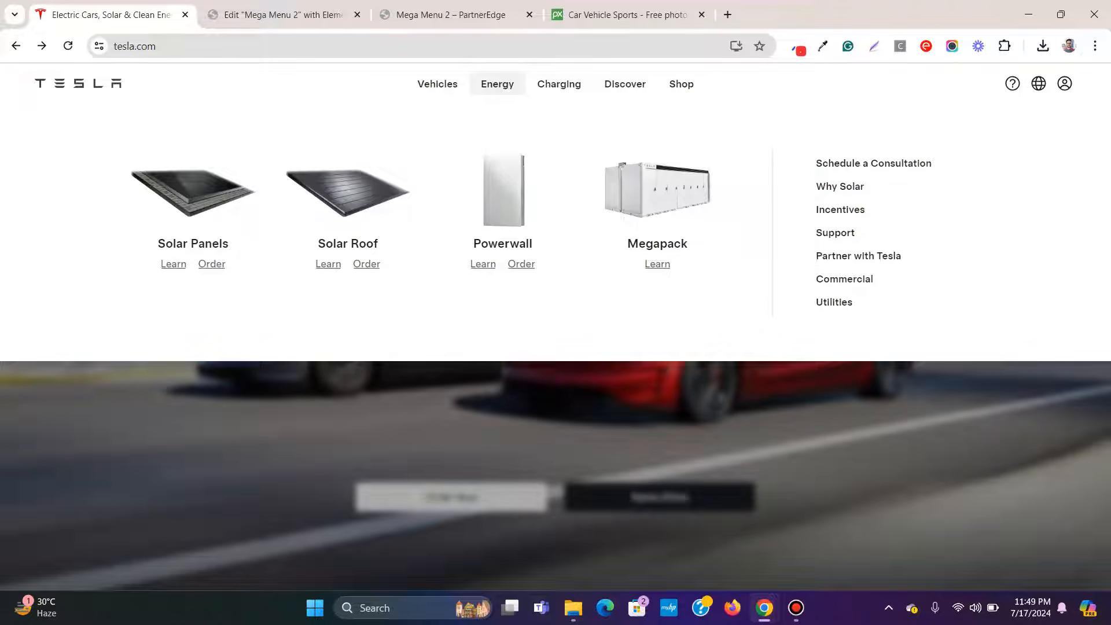
{"action": "right_click", "coordinate": [345, 185]}
{"action": "left_click", "coordinate": [405, 380]}
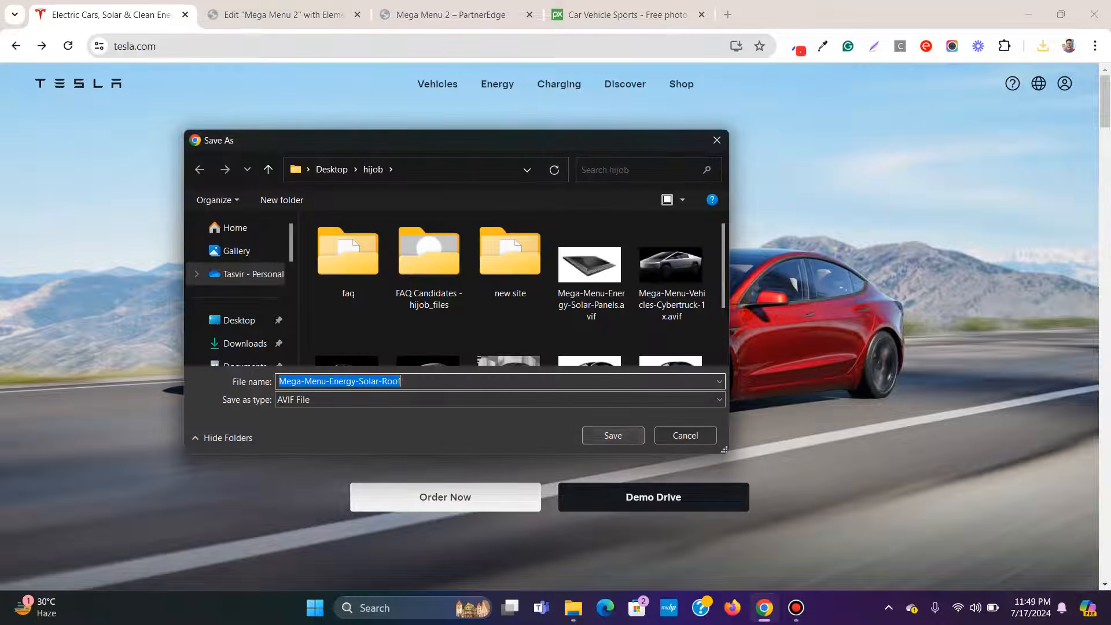
{"action": "left_click", "coordinate": [613, 435]}
Step: Back in the Elementor editor, upload Mega-Menu-Energy-Solar-Roof.avif and use it in place of the Energy dropdown's Model 3 image
{"action": "left_click", "coordinate": [283, 15]}
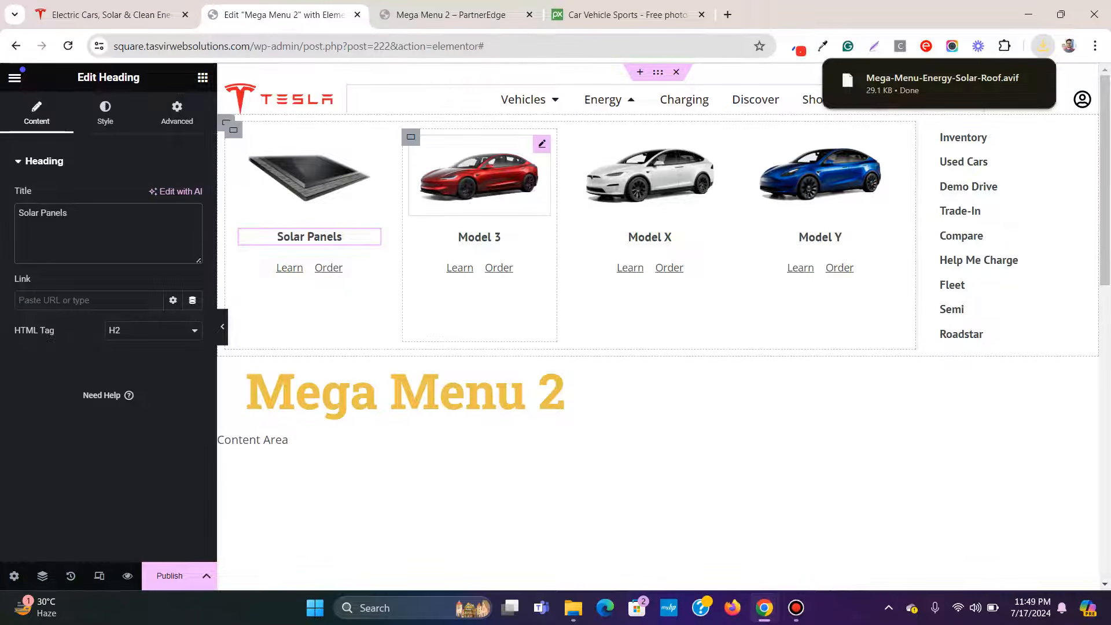
{"action": "left_click", "coordinate": [479, 176]}
{"action": "left_click", "coordinate": [108, 243]}
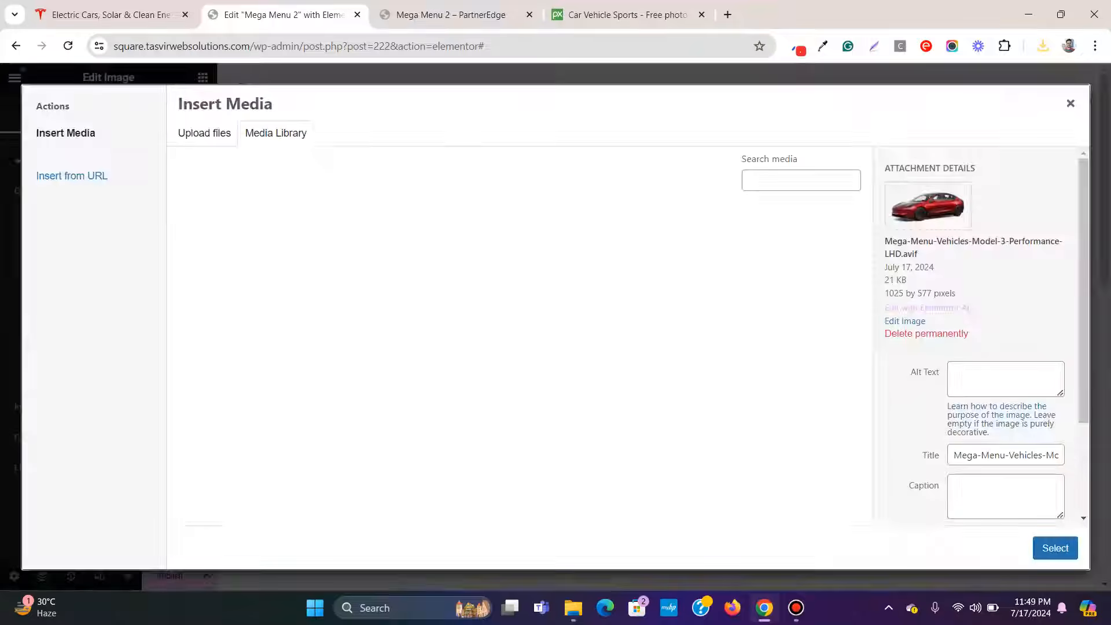
{"action": "left_click", "coordinate": [1042, 46]}
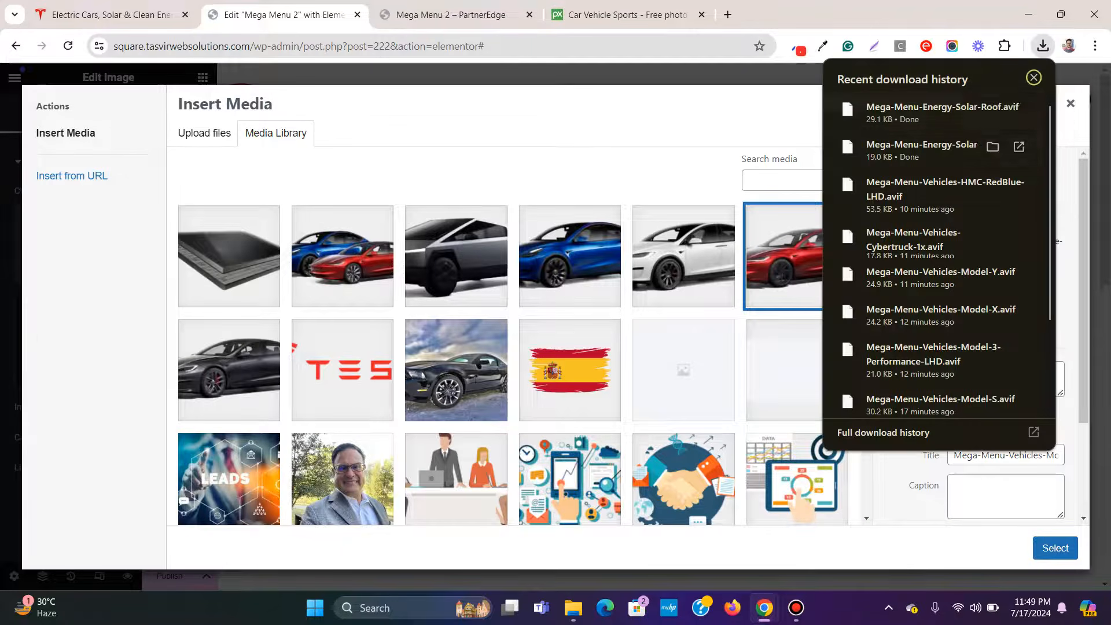
{"action": "left_click_drag", "start_coordinate": [931, 111], "coordinate": [607, 145]}
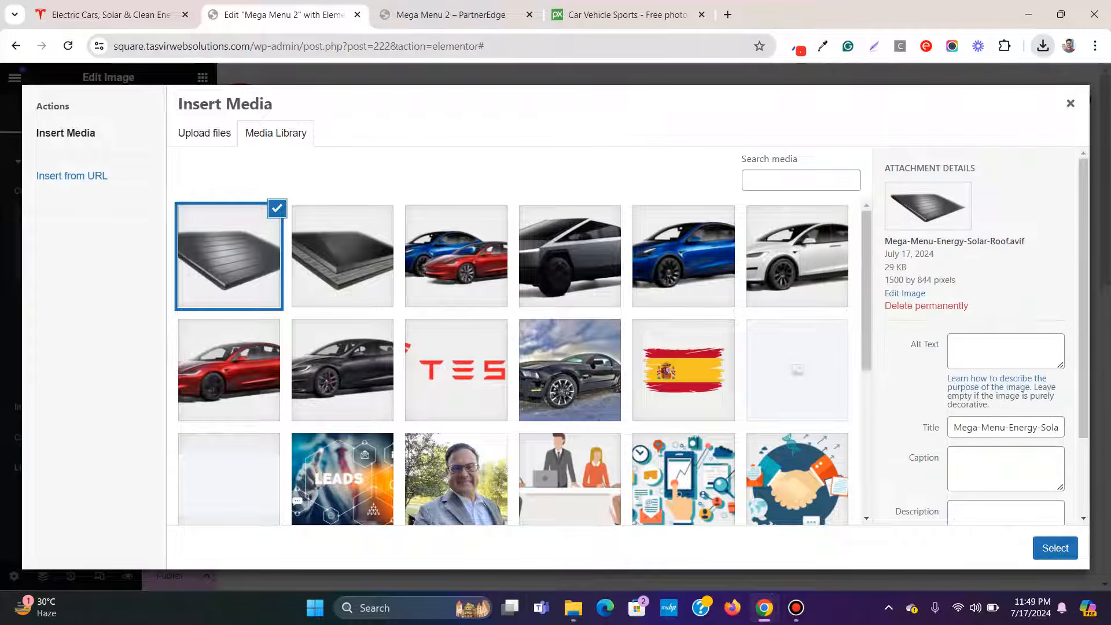
{"action": "left_click", "coordinate": [1055, 548]}
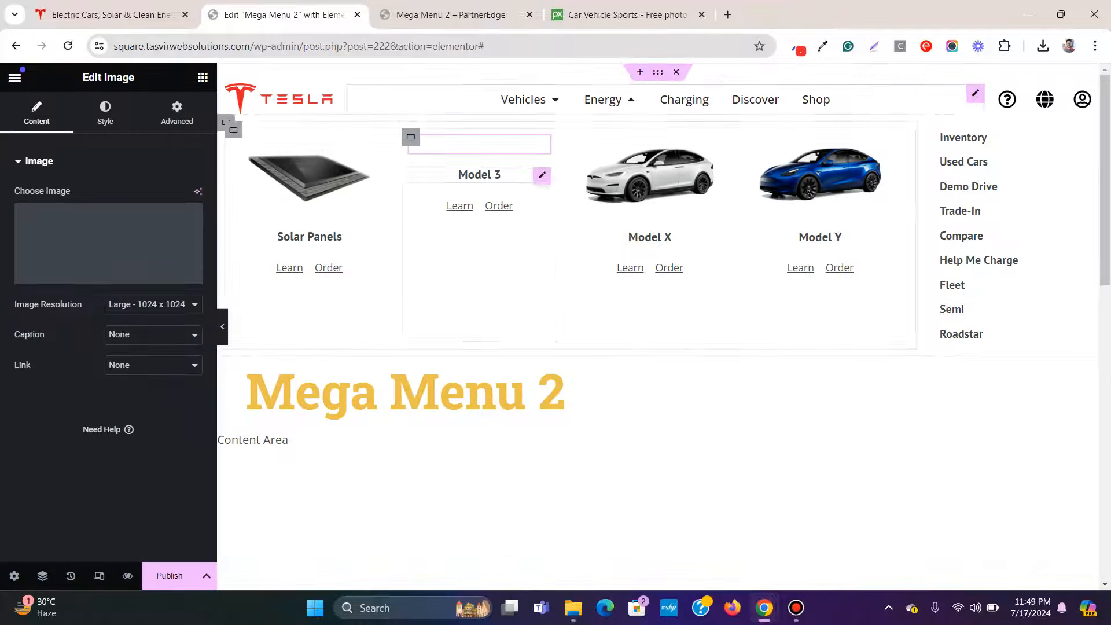
Step: Change the Model 3 heading in the Energy dropdown to "Solar Roof"
{"action": "left_click", "coordinate": [479, 236]}
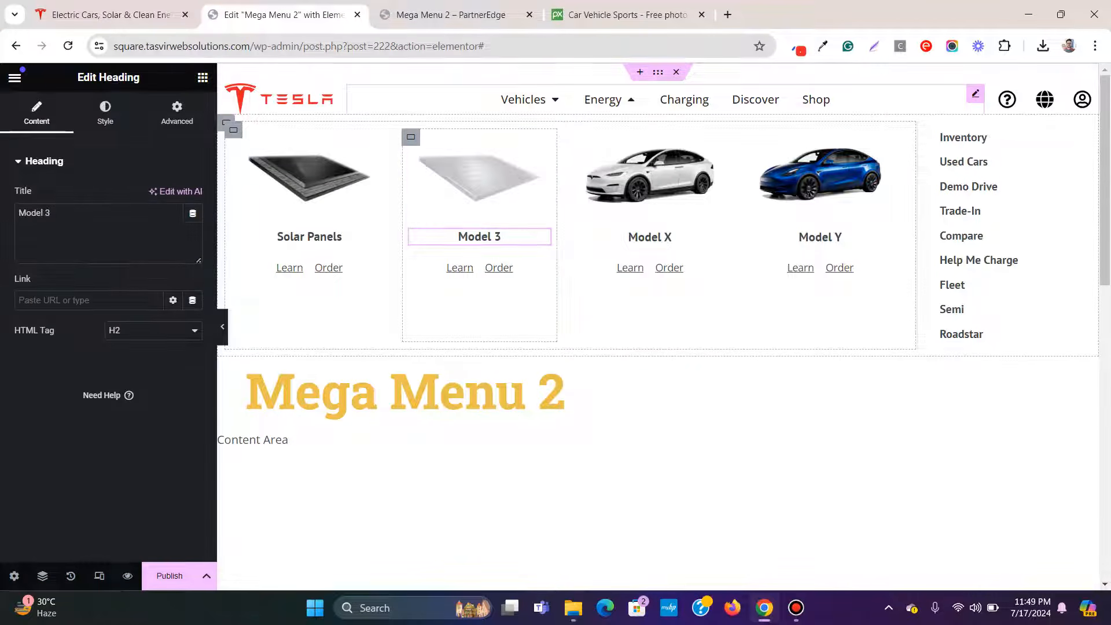
{"action": "double_click", "coordinate": [48, 213]}
{"action": "type", "text": "Sola"}
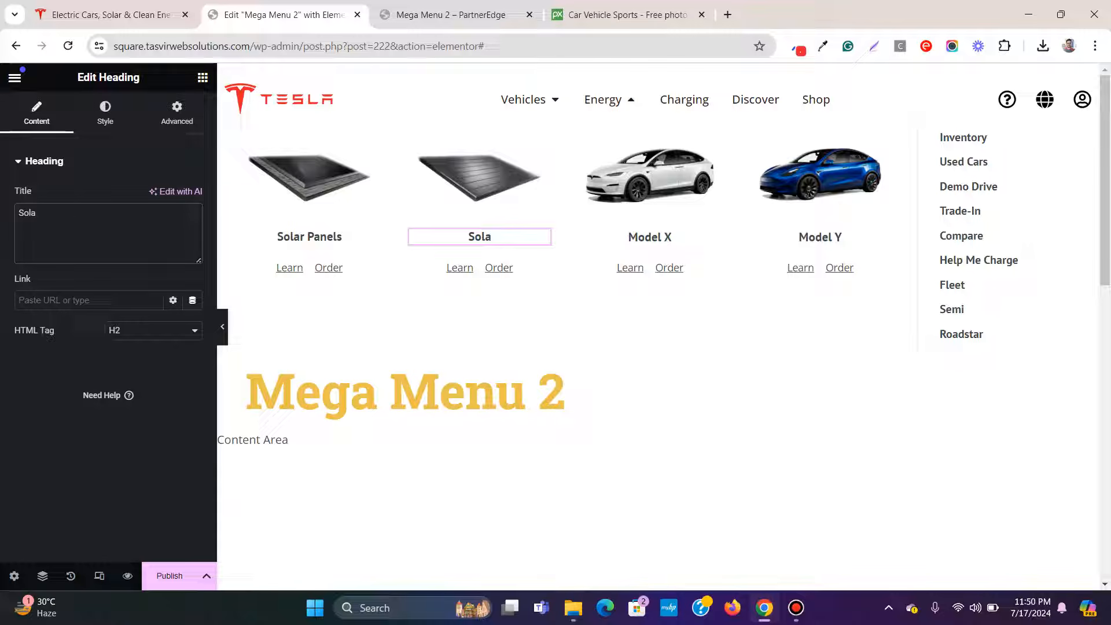
{"action": "type", "text": "r Roof"}
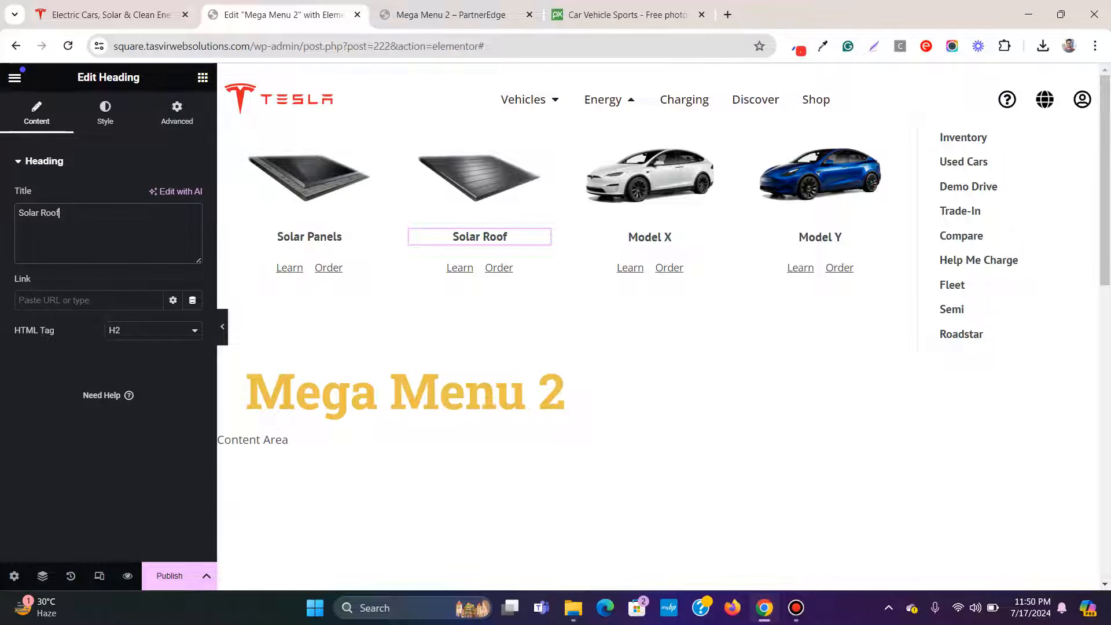
Step: Save the Powerwall picture from tesla.com's Energy menu as Mega-Menu-Energy-Powerwall-US in the hijob folder
{"action": "left_click", "coordinate": [112, 15]}
{"action": "mouse_move", "coordinate": [497, 84]}
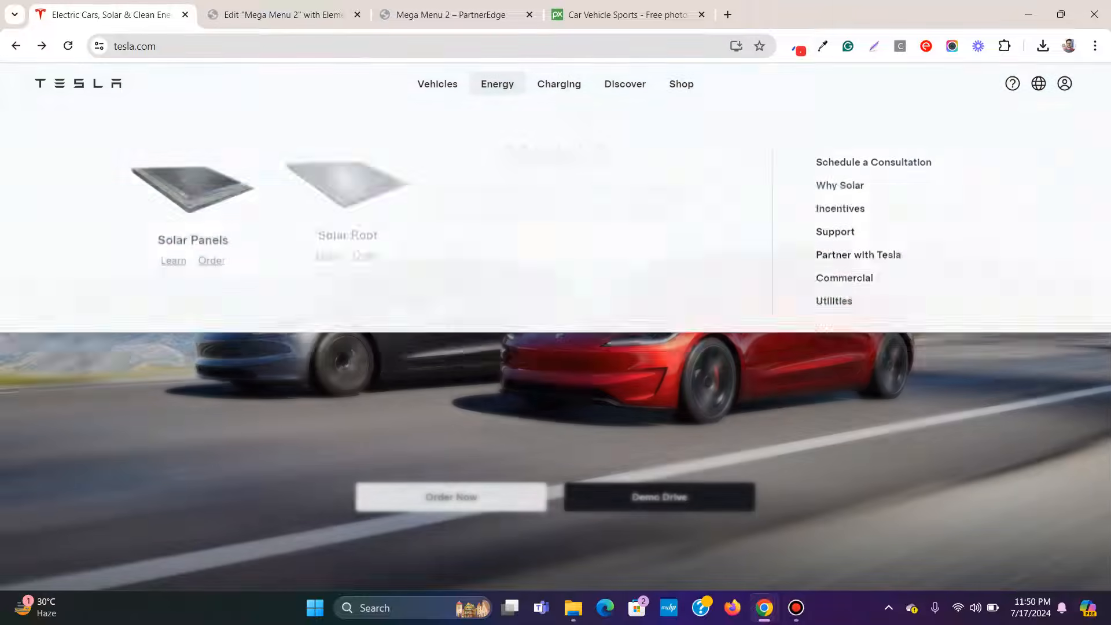
{"action": "right_click", "coordinate": [514, 179]}
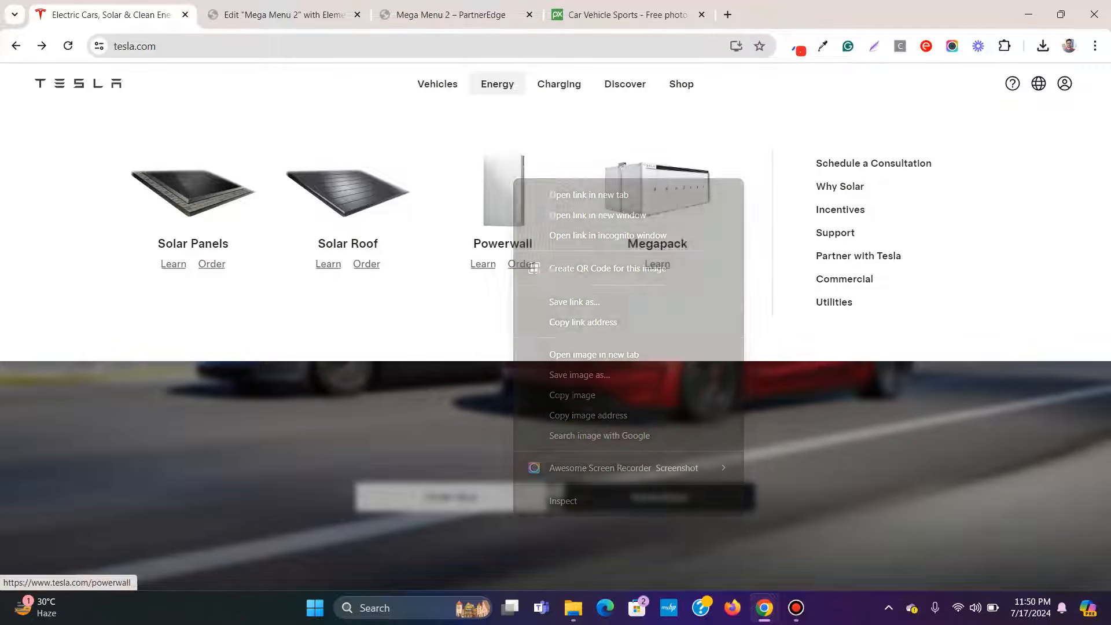
{"action": "left_click", "coordinate": [579, 374]}
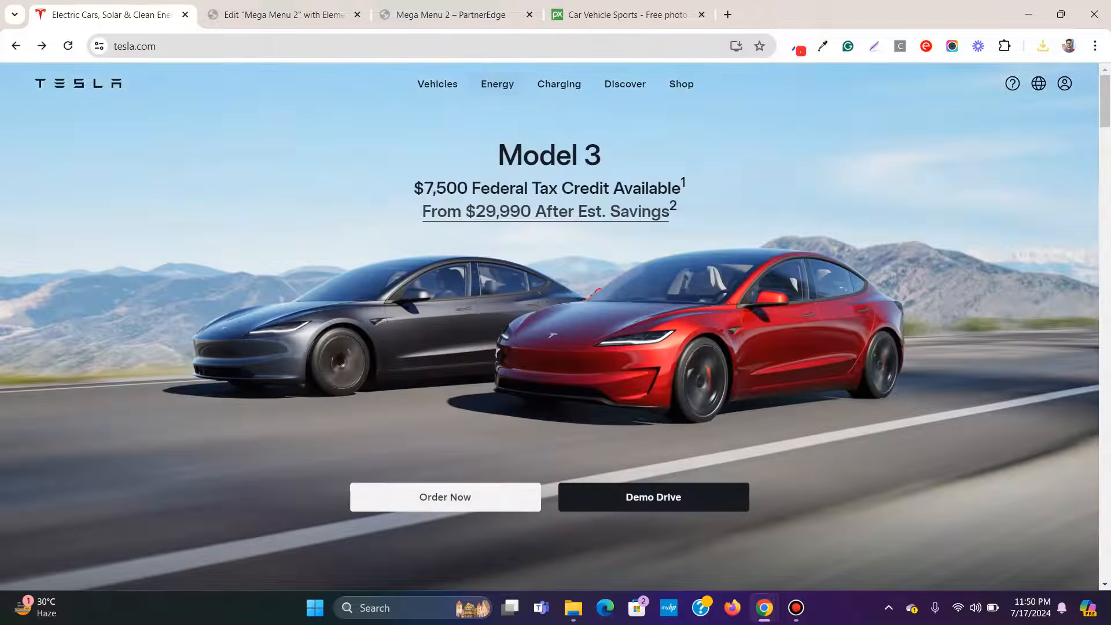
{"action": "left_click", "coordinate": [612, 435]}
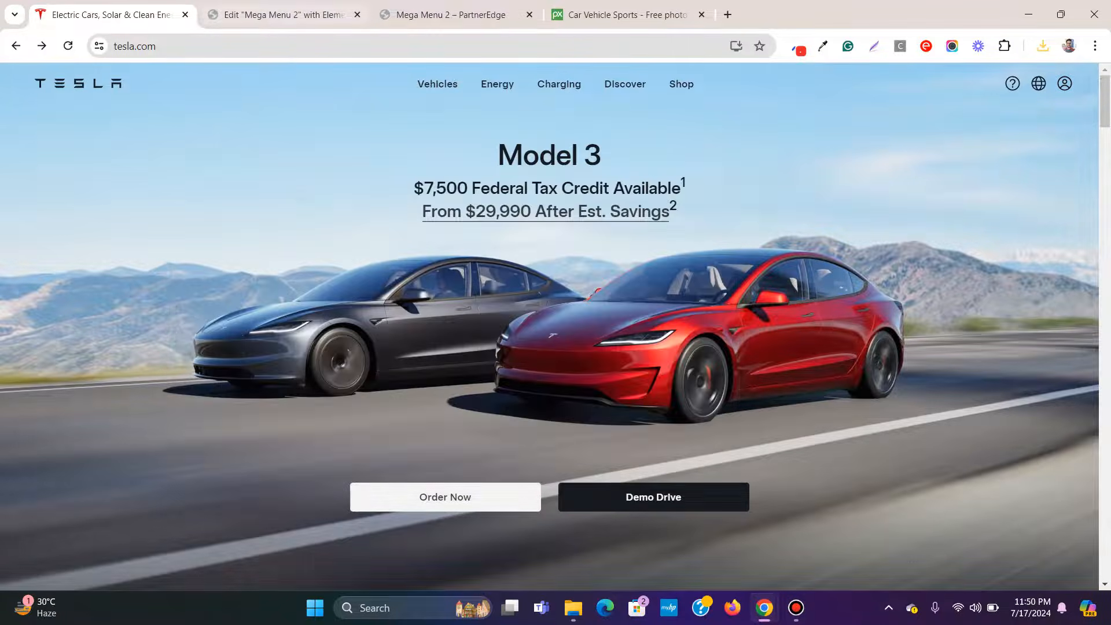
Step: Return to the Elementor editor and swap the Energy dropdown's Model X image for the newly uploaded Mega-Menu-Energy-Powerwall-US.avif
{"action": "left_click", "coordinate": [272, 14]}
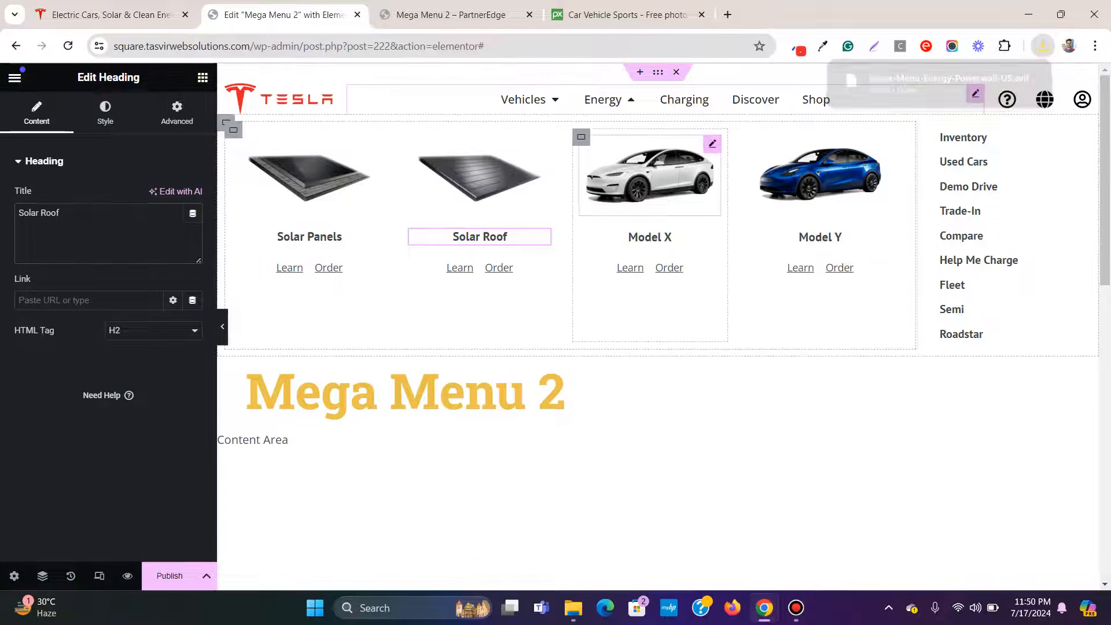
{"action": "left_click", "coordinate": [707, 169]}
{"action": "left_click", "coordinate": [108, 260]}
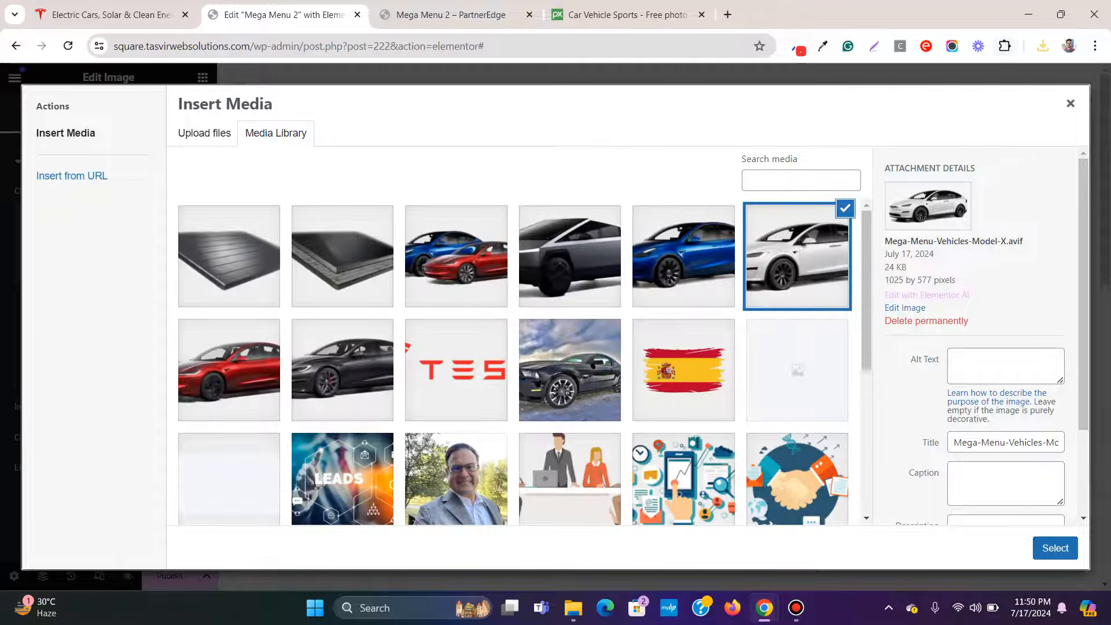
{"action": "left_click", "coordinate": [1043, 45]}
{"action": "left_click_drag", "start_coordinate": [925, 113], "coordinate": [596, 105]}
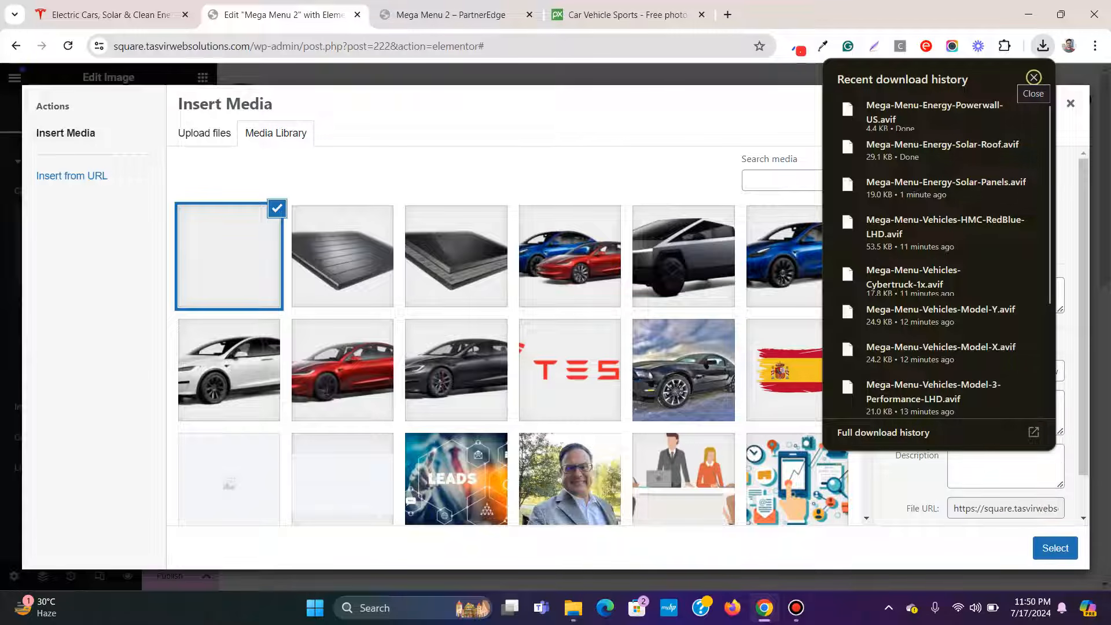
{"action": "left_click", "coordinate": [1033, 77]}
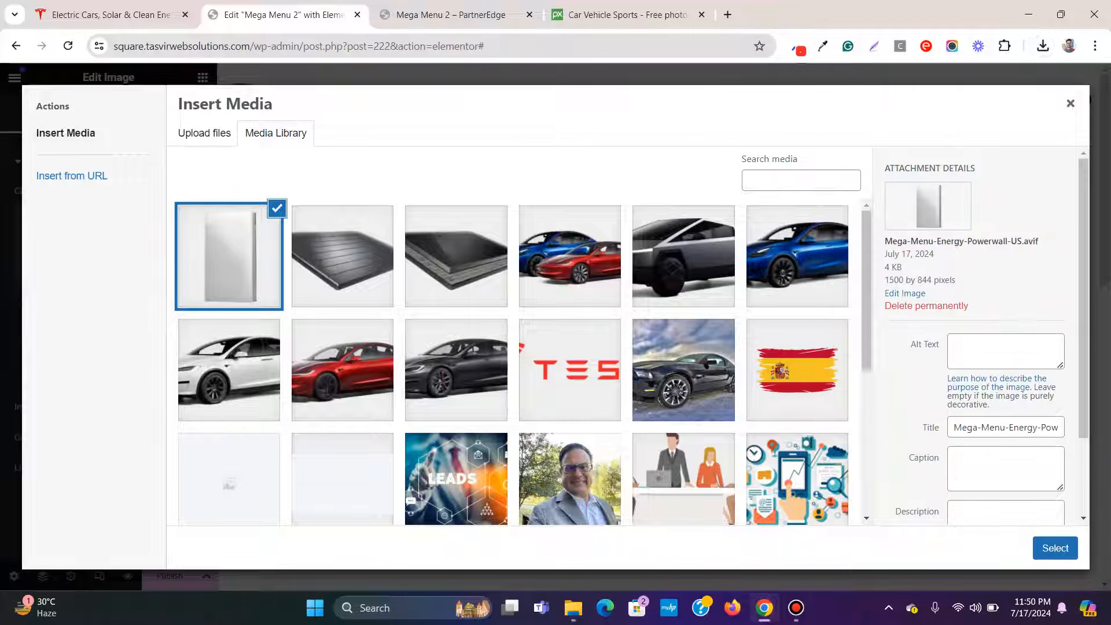
{"action": "left_click", "coordinate": [1054, 548]}
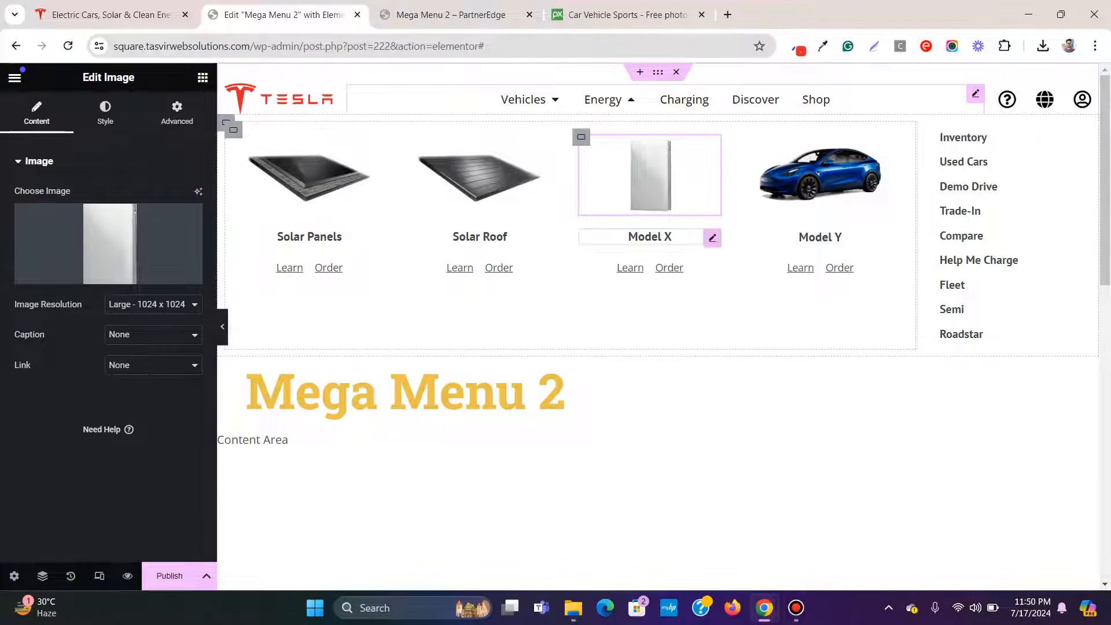
Step: Change the Model X heading in the Energy dropdown to "Power Wall"
{"action": "left_click", "coordinate": [649, 236]}
{"action": "left_click_drag", "start_coordinate": [53, 213], "coordinate": [16, 212]}
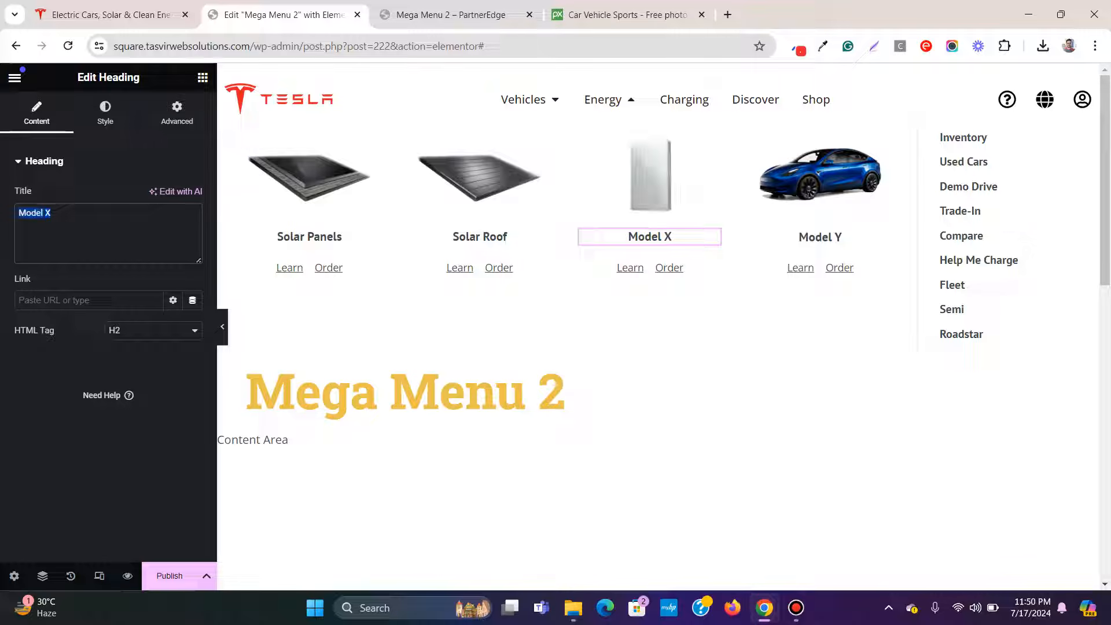
{"action": "type", "text": "Po"}
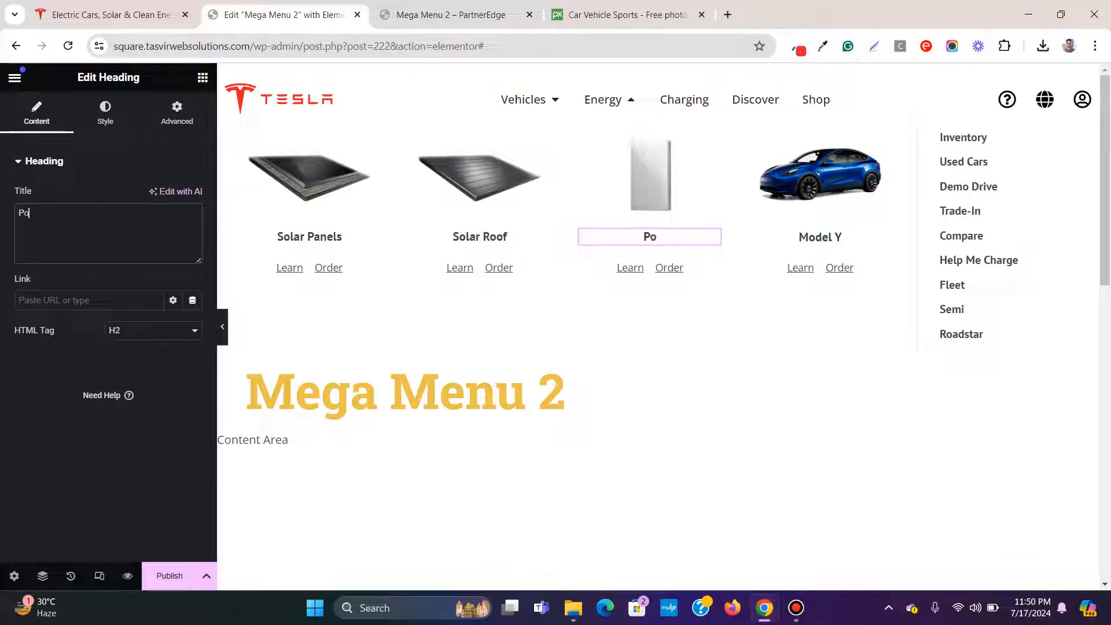
{"action": "type", "text": "wer Wall"}
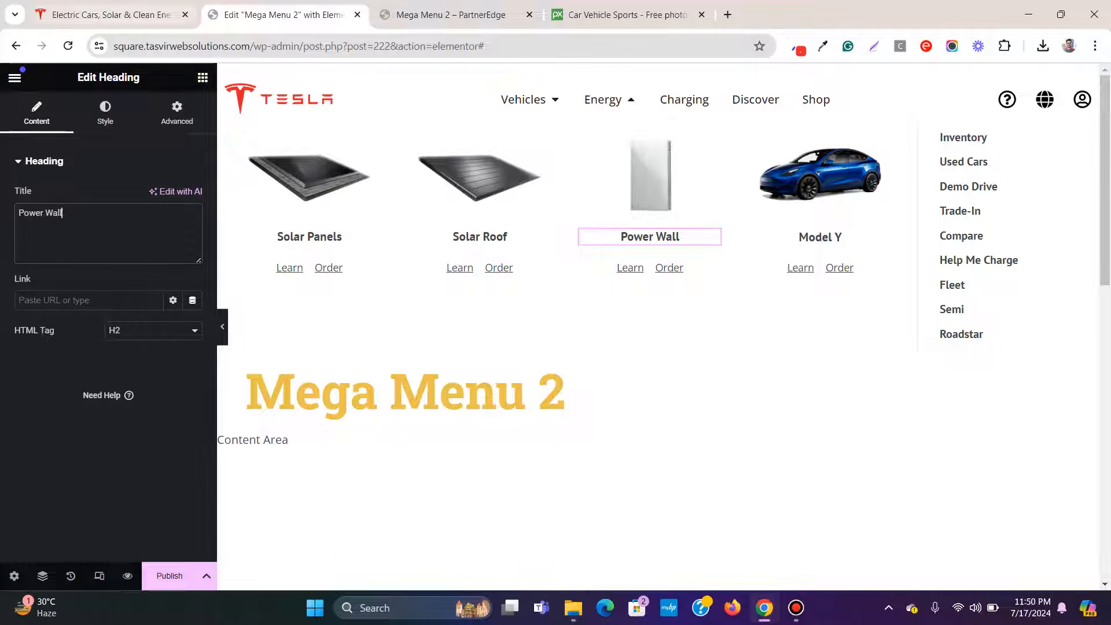
Step: Download tesla.com's Megapack picture from the Energy menu as Mega-Menu-Energy-Megapack into the hijob folder
{"action": "left_click", "coordinate": [110, 15]}
{"action": "mouse_move", "coordinate": [497, 84]}
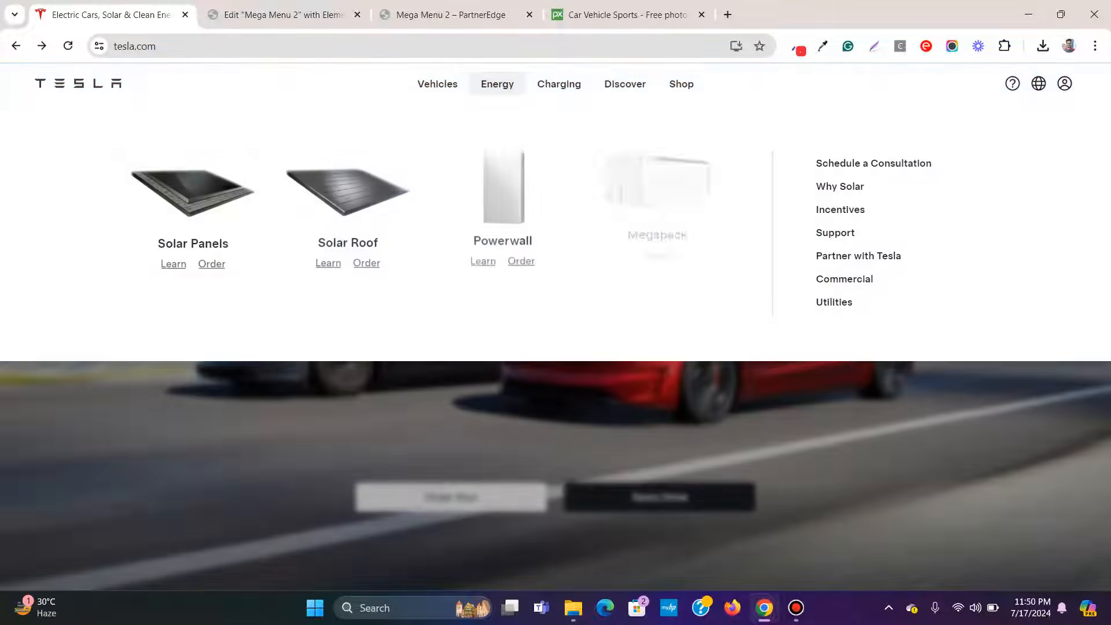
{"action": "right_click", "coordinate": [666, 185]}
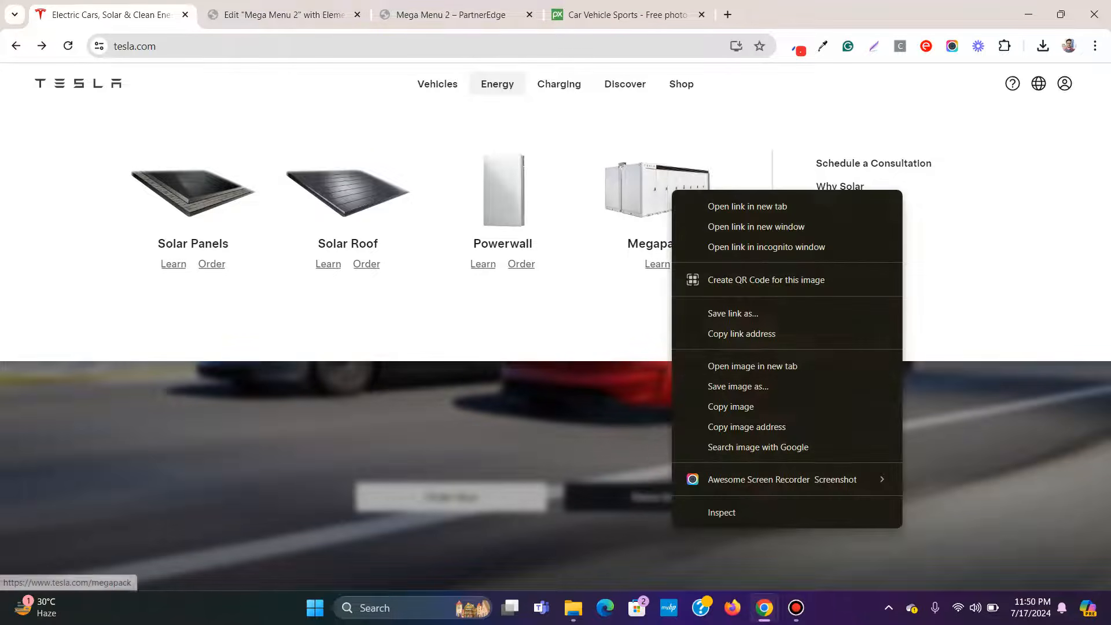
{"action": "left_click", "coordinate": [746, 384]}
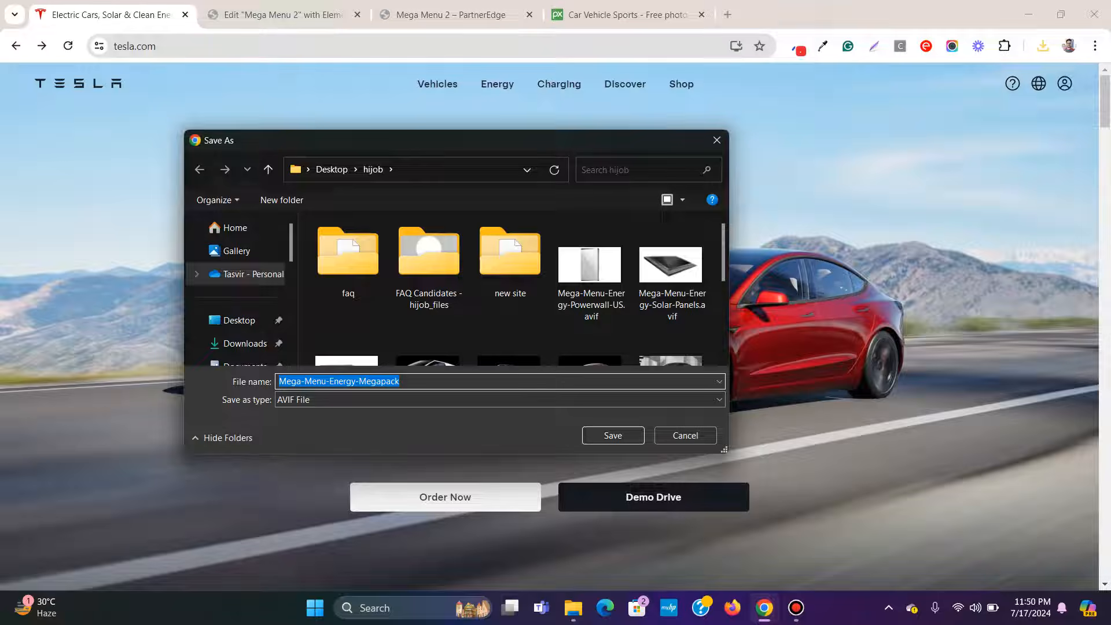
{"action": "left_click", "coordinate": [612, 436]}
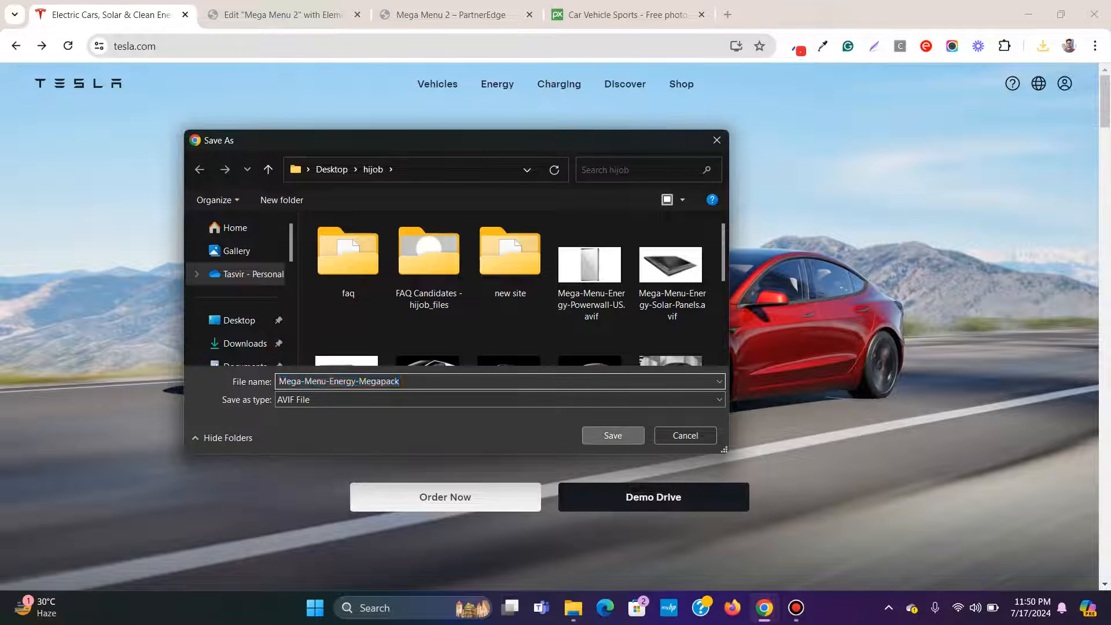
Step: Return to the Elementor editor and swap the Energy dropdown's Model Y image for the newly uploaded Mega-Menu-Energy-Megapack.avif
{"action": "left_click", "coordinate": [284, 15]}
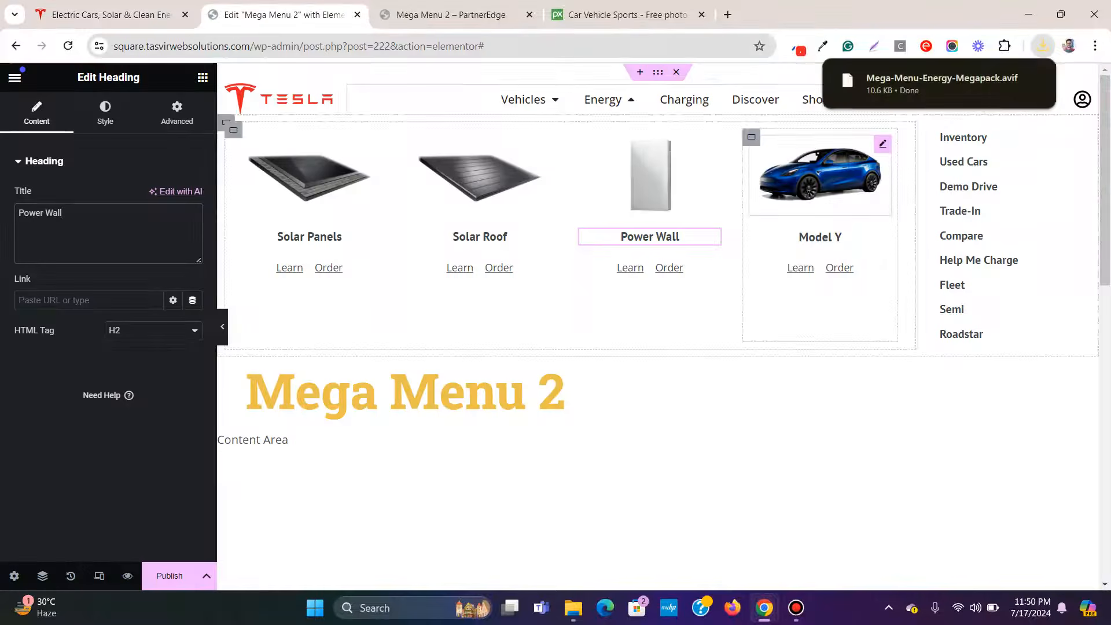
{"action": "left_click", "coordinate": [820, 173]}
{"action": "left_click", "coordinate": [108, 243]}
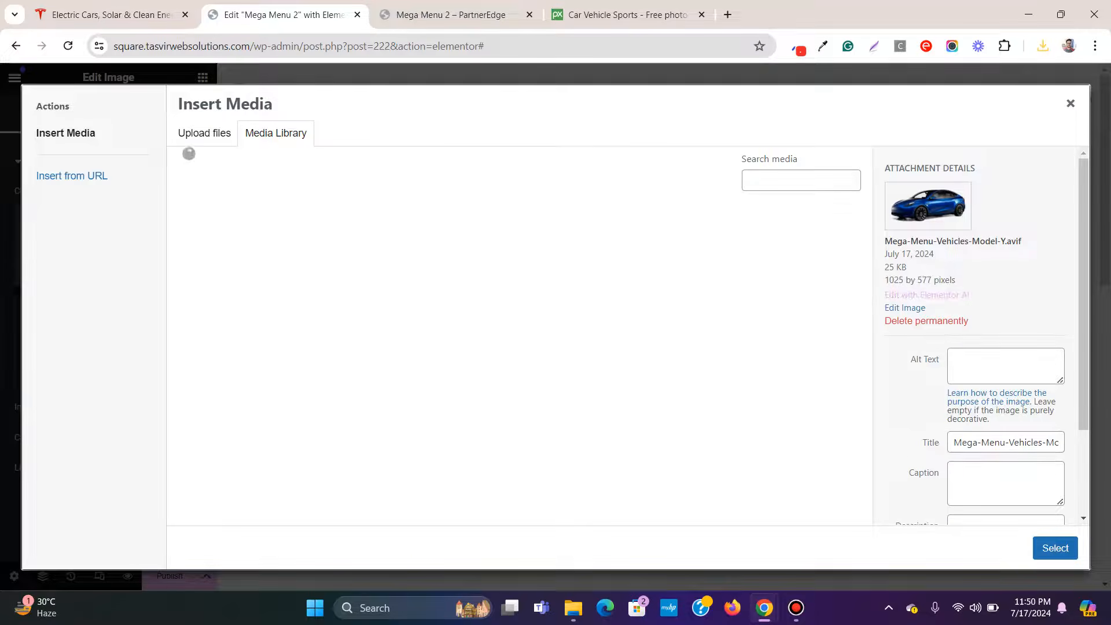
{"action": "left_click", "coordinate": [1042, 45]}
{"action": "left_click_drag", "start_coordinate": [920, 113], "coordinate": [538, 191]}
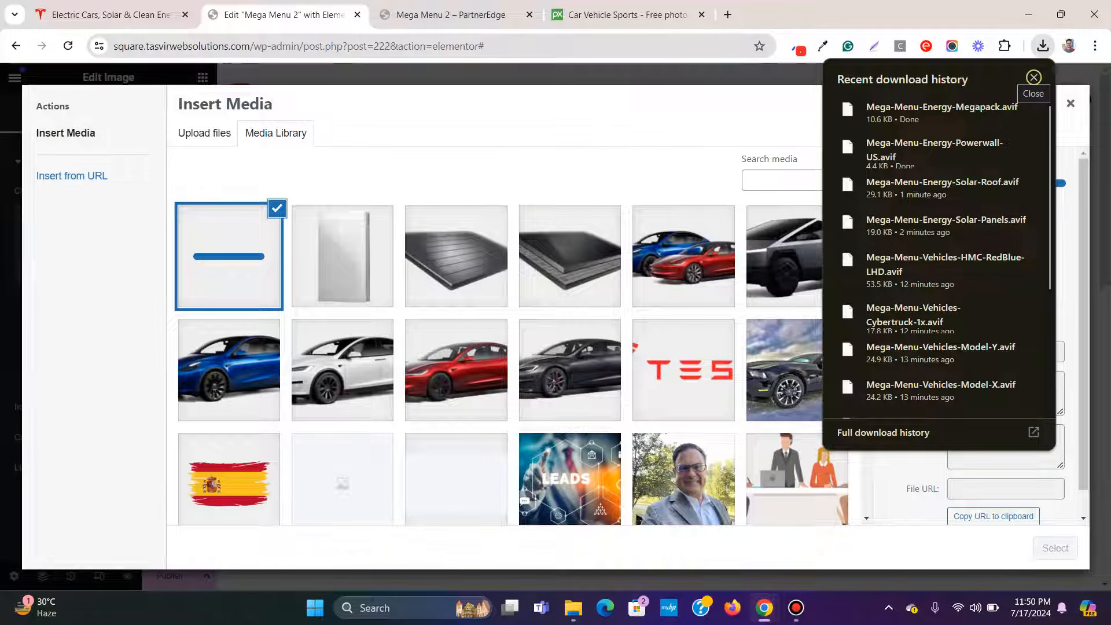
{"action": "left_click", "coordinate": [1033, 77]}
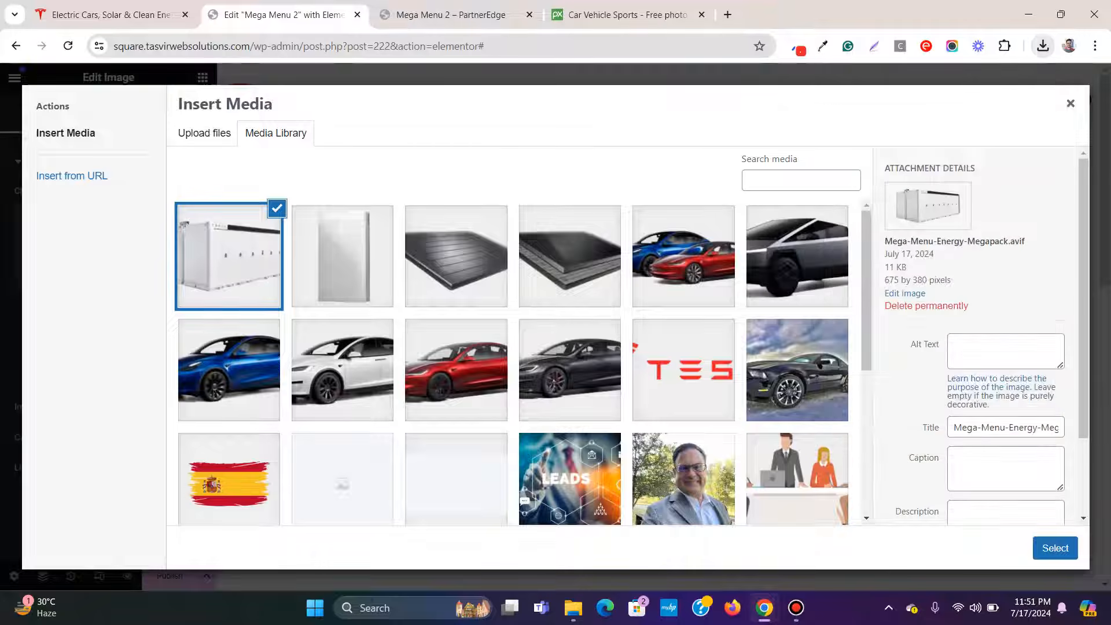
{"action": "left_click", "coordinate": [1055, 548]}
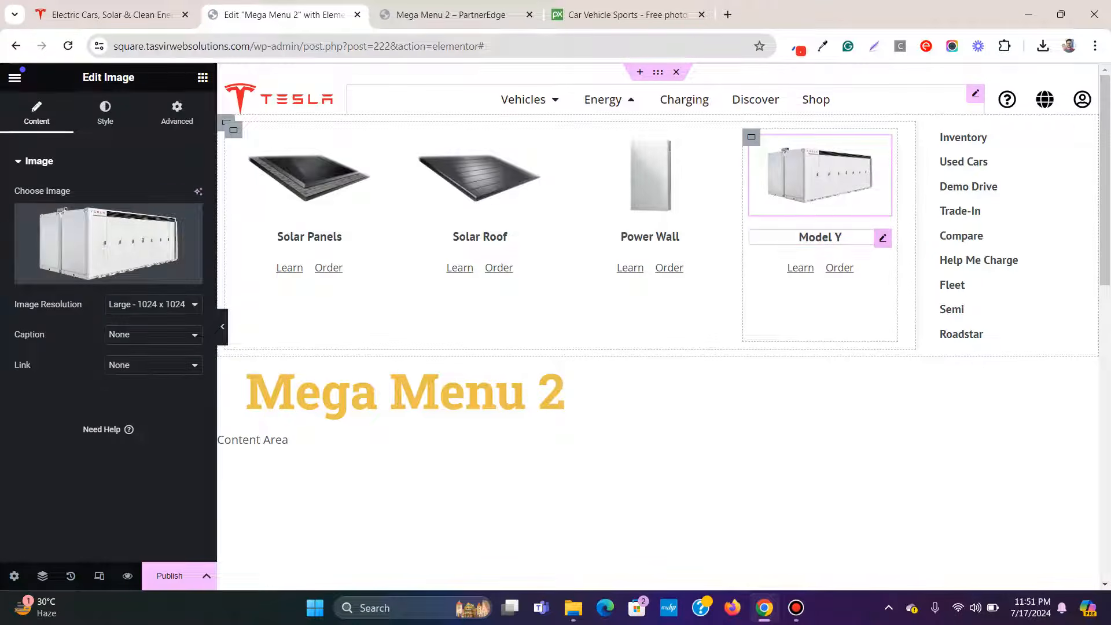
Step: Change the Model Y heading in the Energy dropdown to "Mega Pack" and save the template as a draft
{"action": "left_click", "coordinate": [819, 238]}
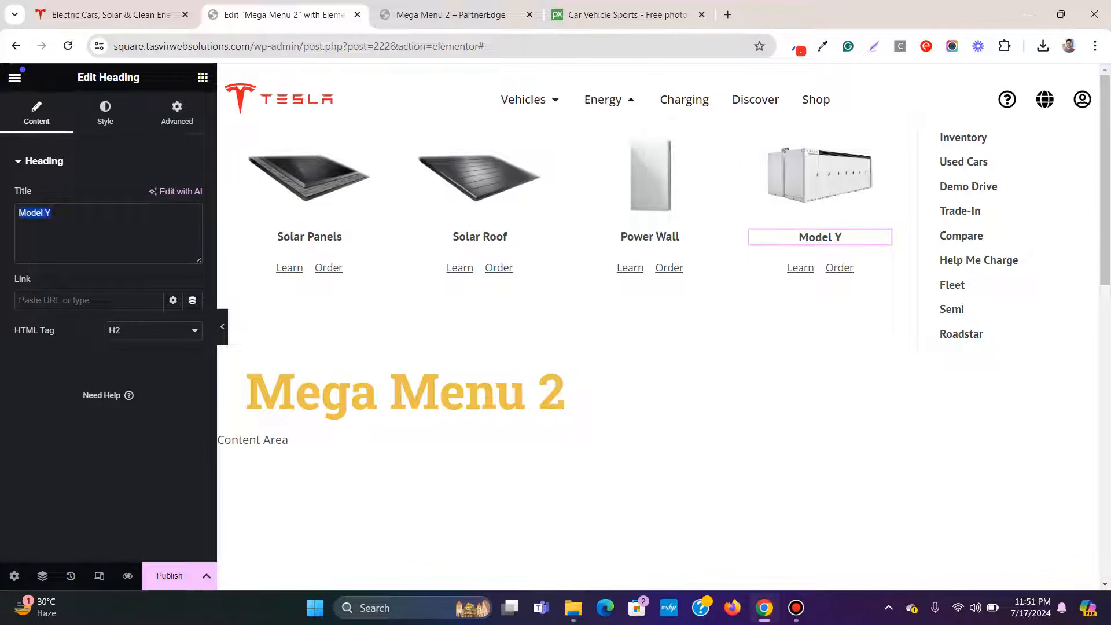
{"action": "type", "text": "Mega "}
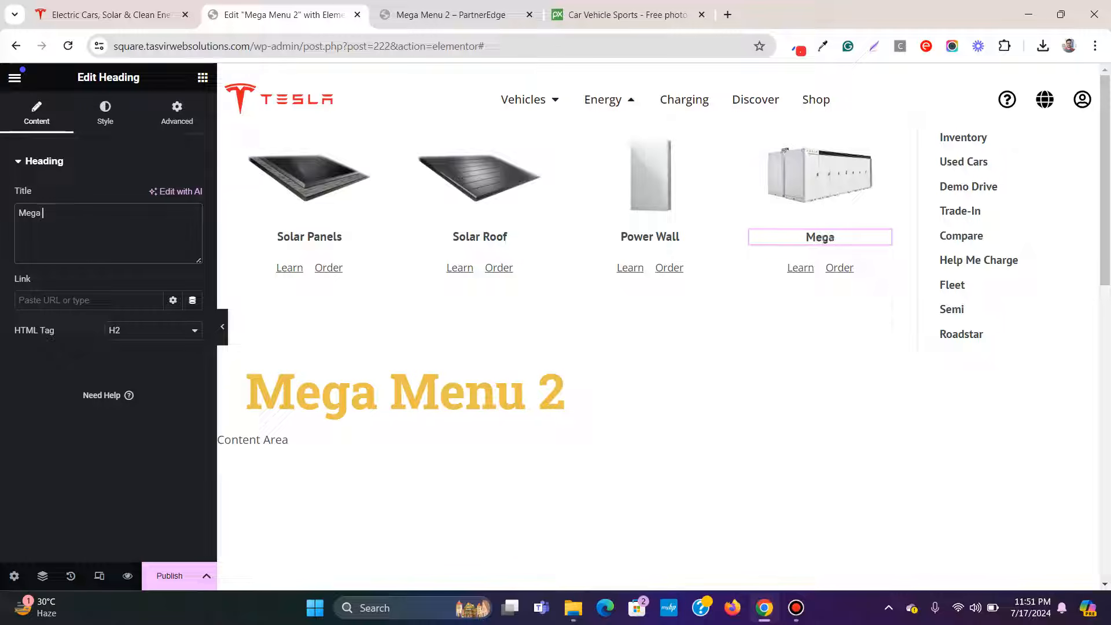
{"action": "type", "text": "Pack"}
{"action": "left_click", "coordinate": [206, 576]}
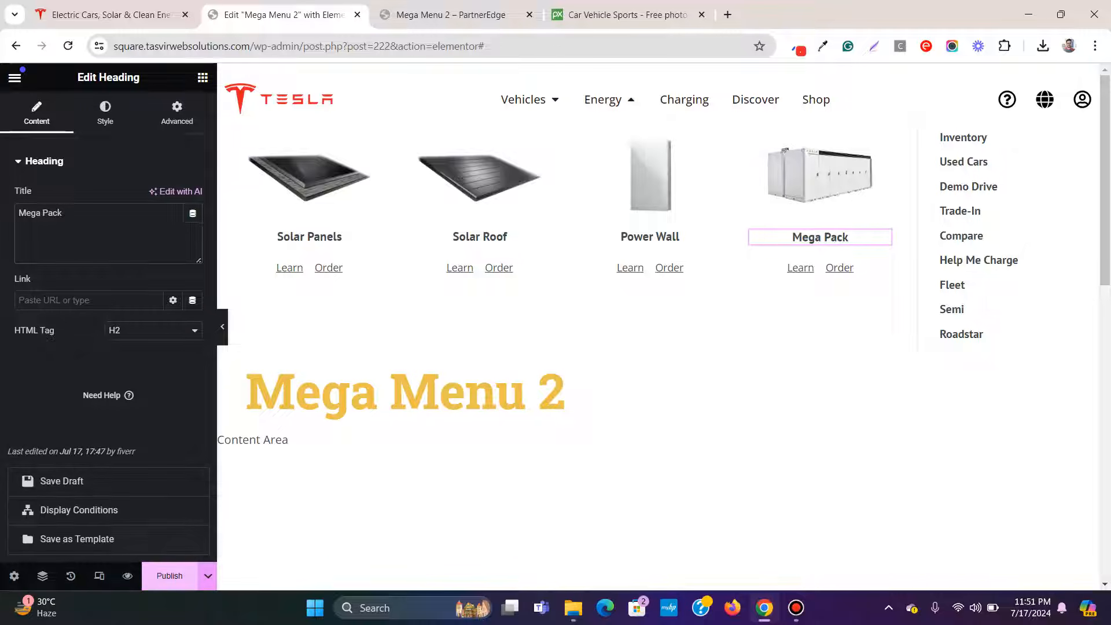
{"action": "left_click", "coordinate": [109, 481]}
Step: Switch to tesla.com, open the browser's developer tools, reload the page and expand the Energy menu
{"action": "left_click", "coordinate": [81, 15]}
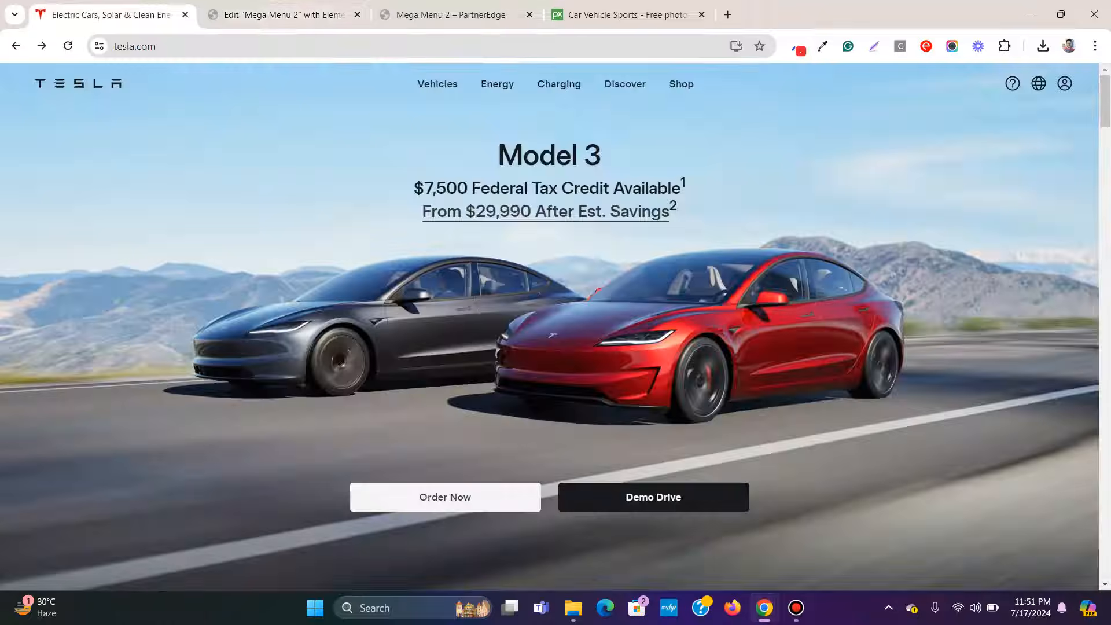
{"action": "mouse_move", "coordinate": [496, 84]}
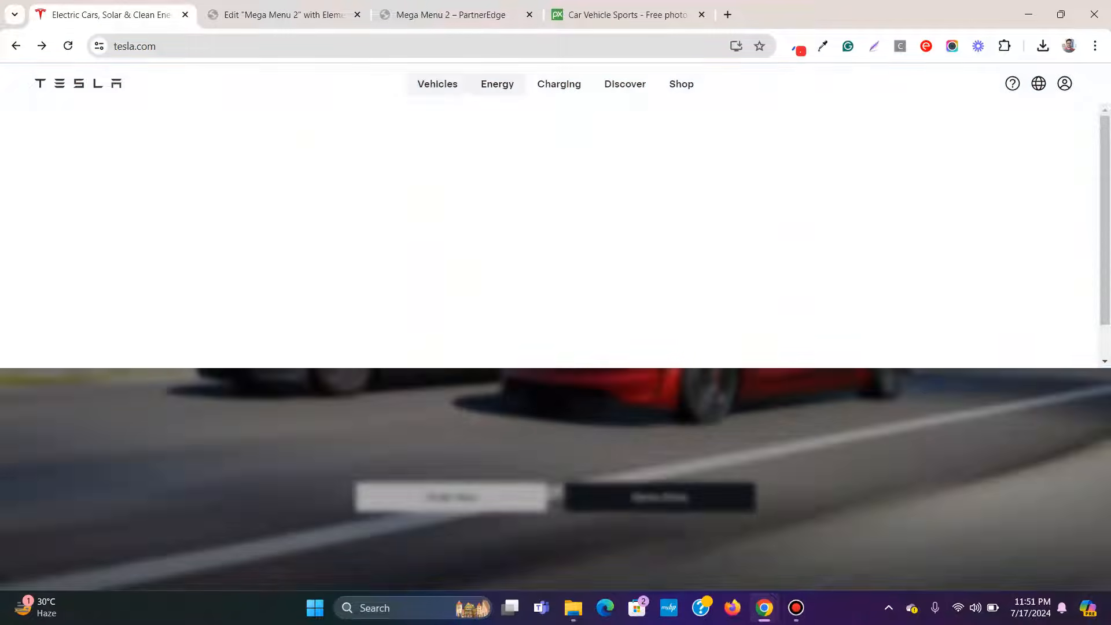
{"action": "right_click", "coordinate": [925, 162]}
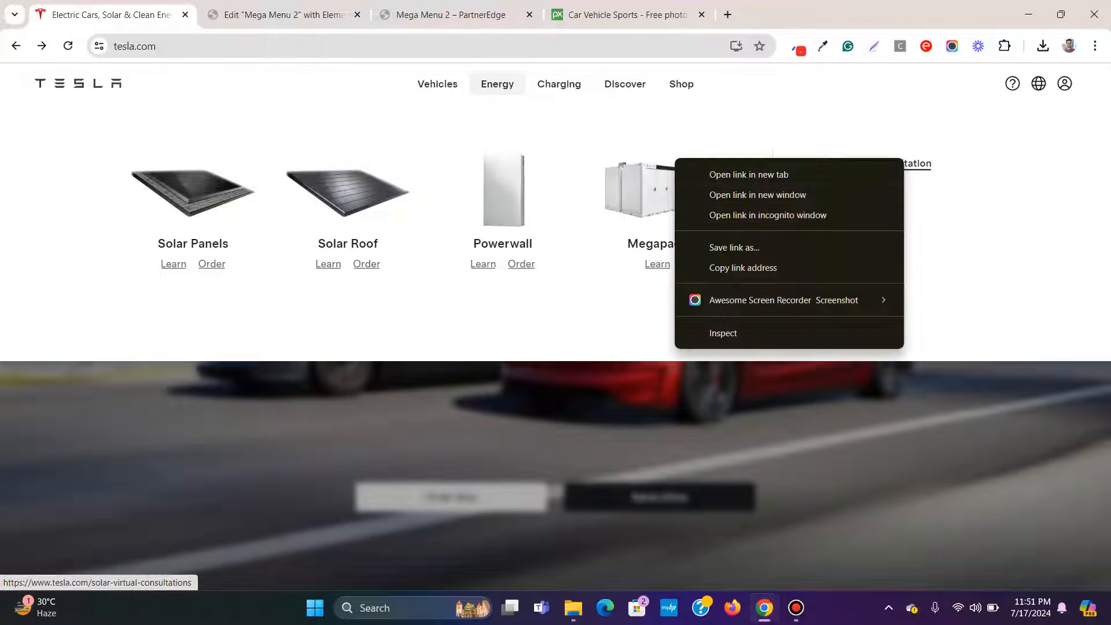
{"action": "key", "text": "Escape"}
{"action": "key", "text": "ctrl+shift+i"}
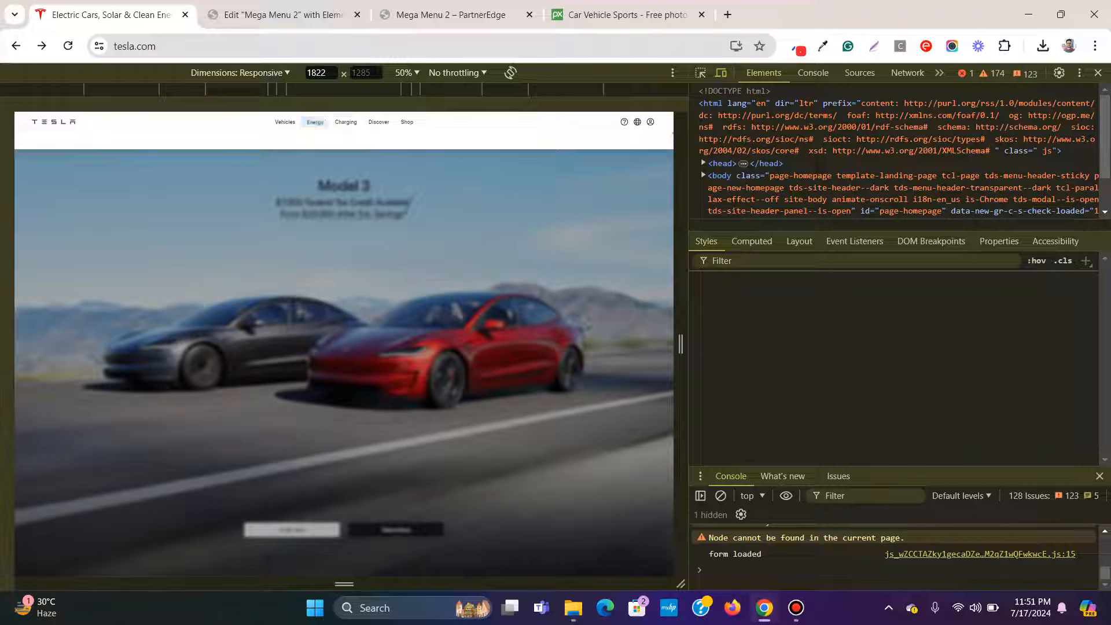
{"action": "left_click", "coordinate": [68, 45]}
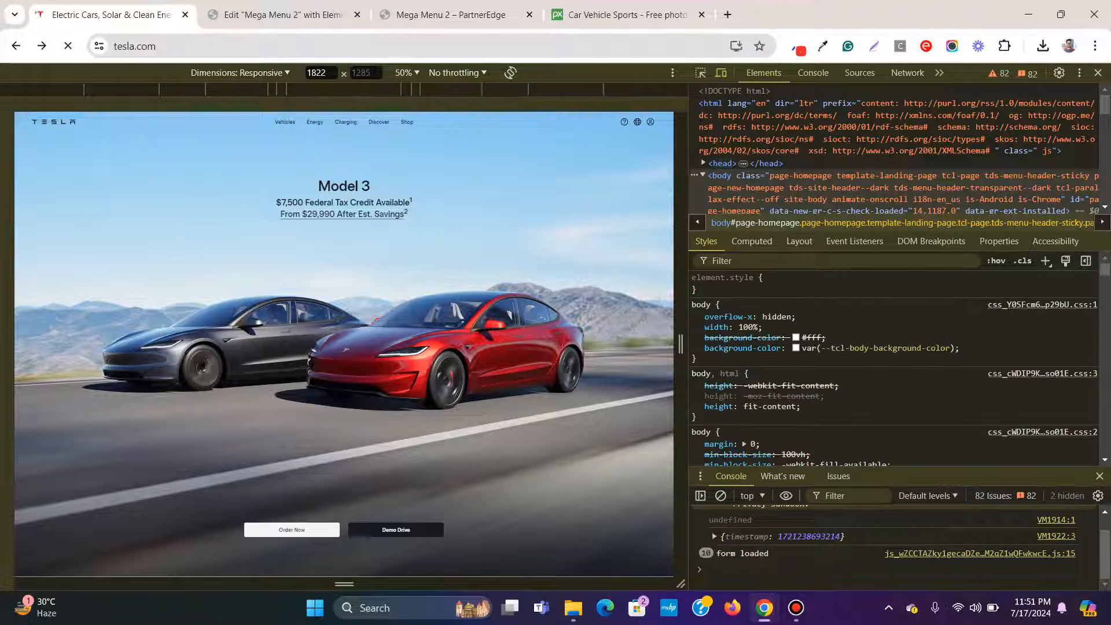
{"action": "left_click", "coordinate": [314, 122]}
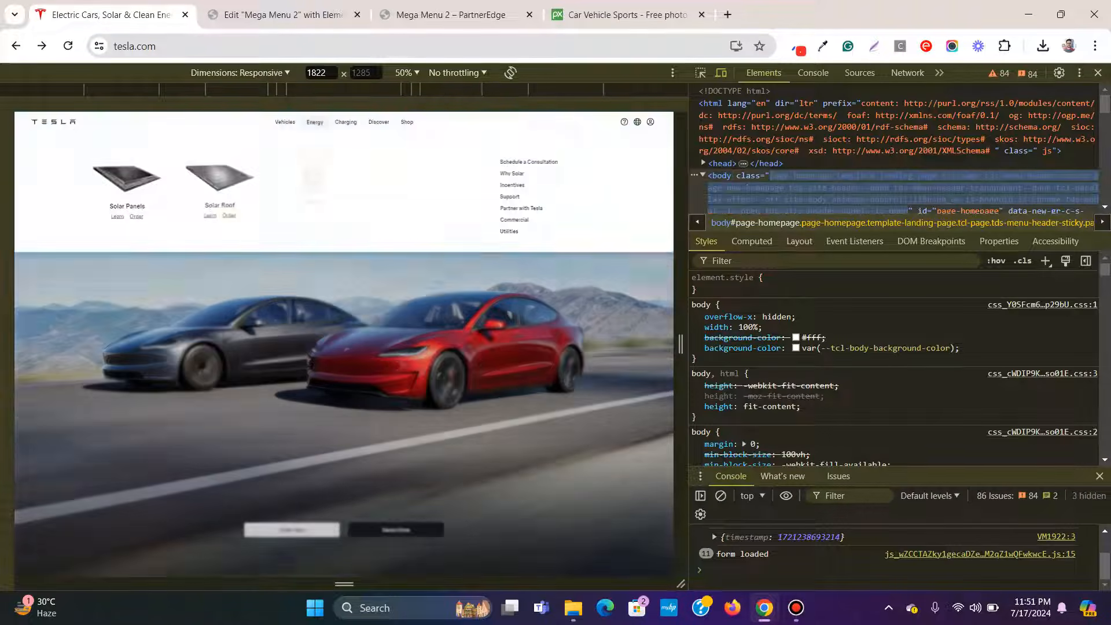
Step: Inspect the first secondary link in tesla.com's Energy menu and copy its text, "Schedule a Consultation"
{"action": "key", "text": "ctrl+shift+c"}
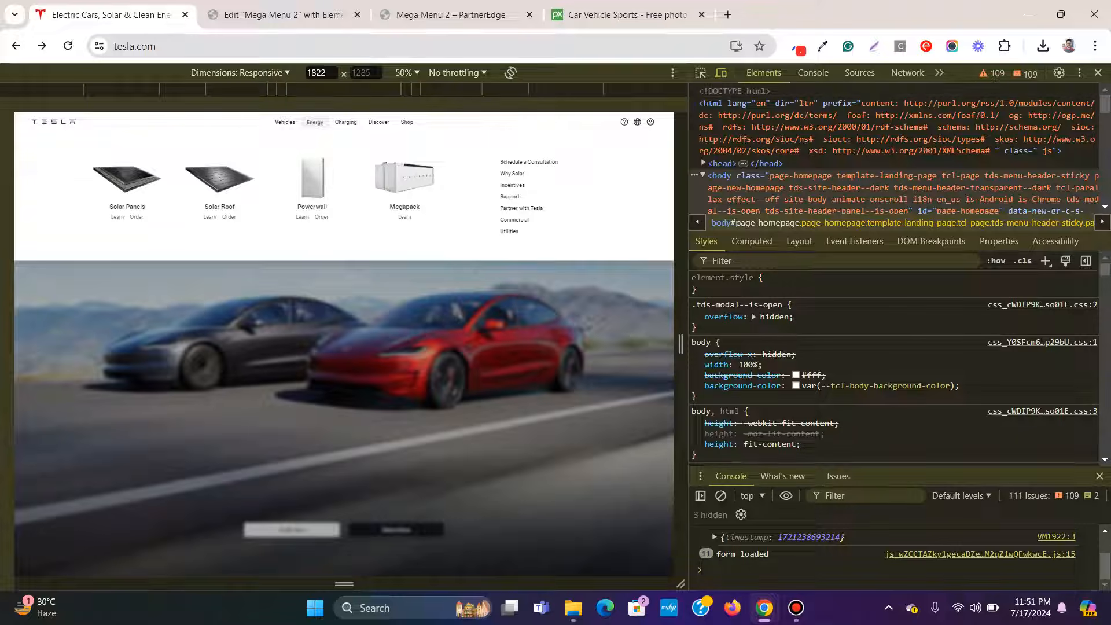
{"action": "left_click", "coordinate": [529, 162]}
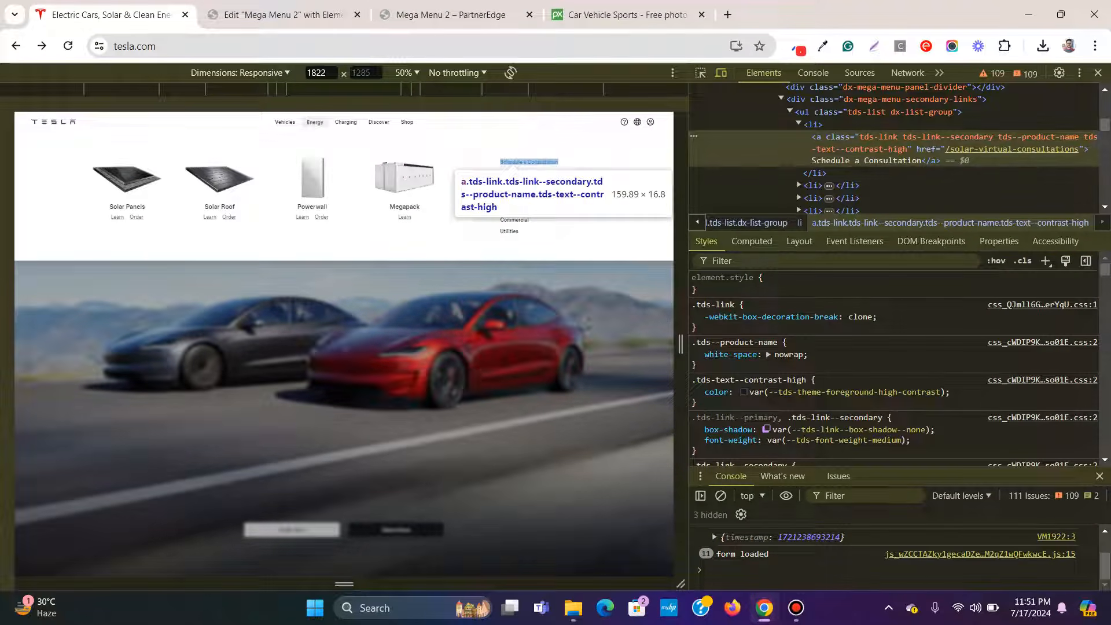
{"action": "double_click", "coordinate": [883, 160]}
{"action": "right_click", "coordinate": [884, 159]}
{"action": "left_click", "coordinate": [775, 226]}
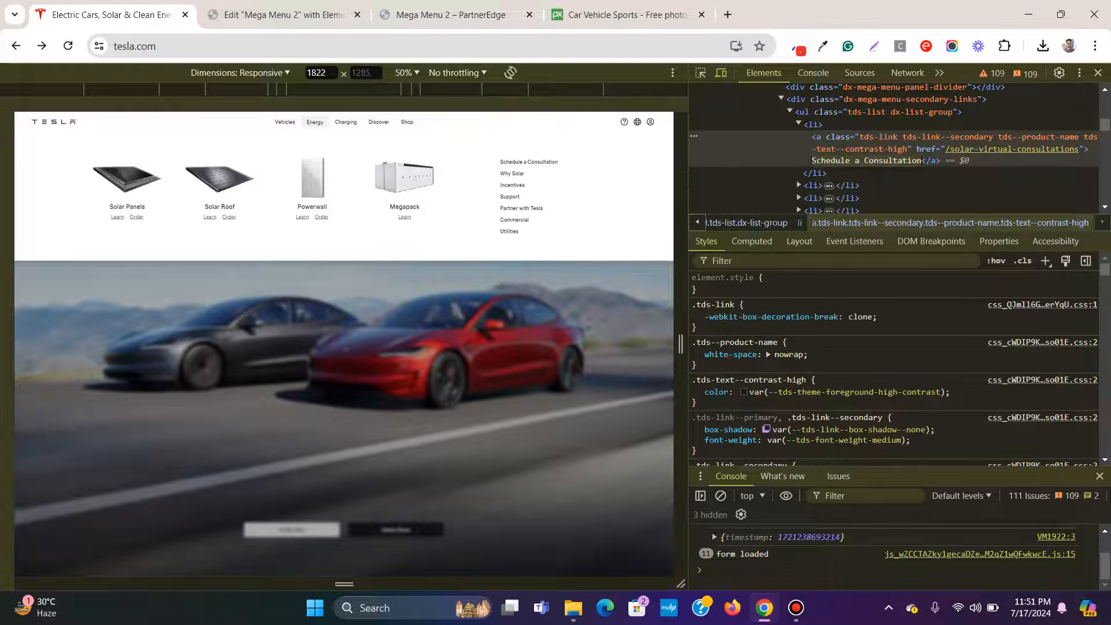
Step: In the Elementor editor, replace the Inventory item's text in the Energy dropdown's icon list with "Schedule a Consultation"
{"action": "left_click", "coordinate": [283, 15]}
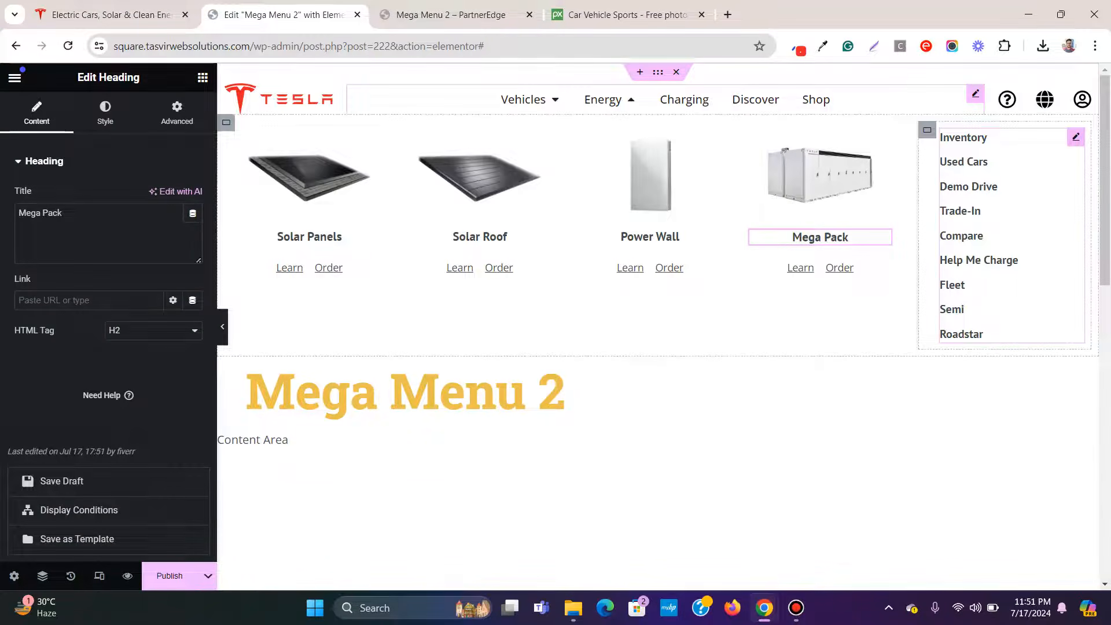
{"action": "left_click", "coordinate": [1075, 137]}
{"action": "left_click", "coordinate": [58, 248]}
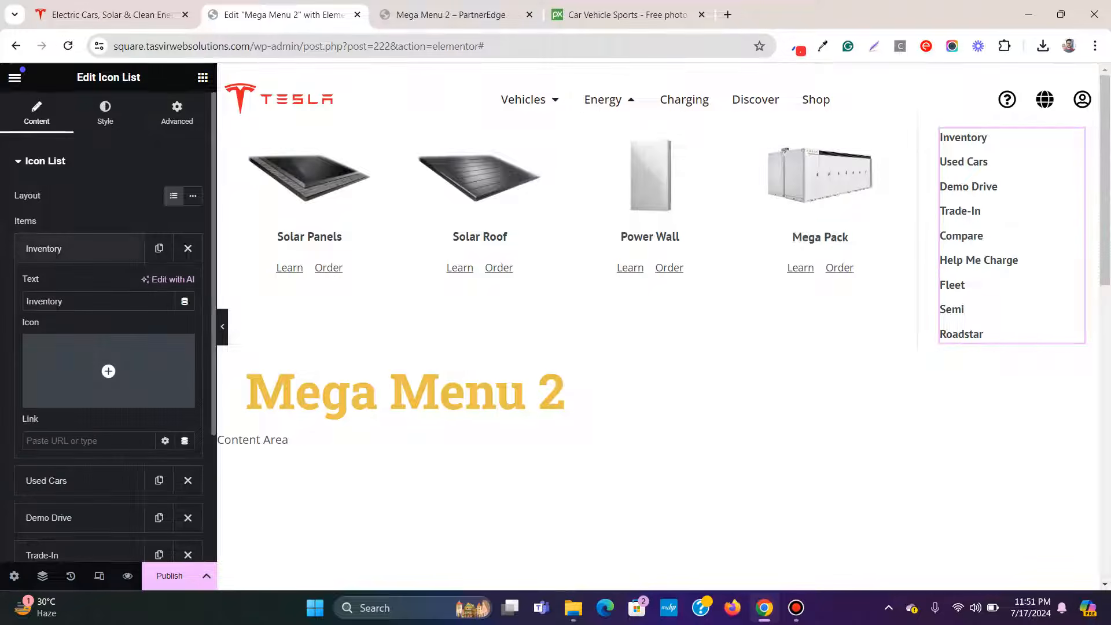
{"action": "double_click", "coordinate": [44, 301]}
{"action": "right_click", "coordinate": [87, 302]}
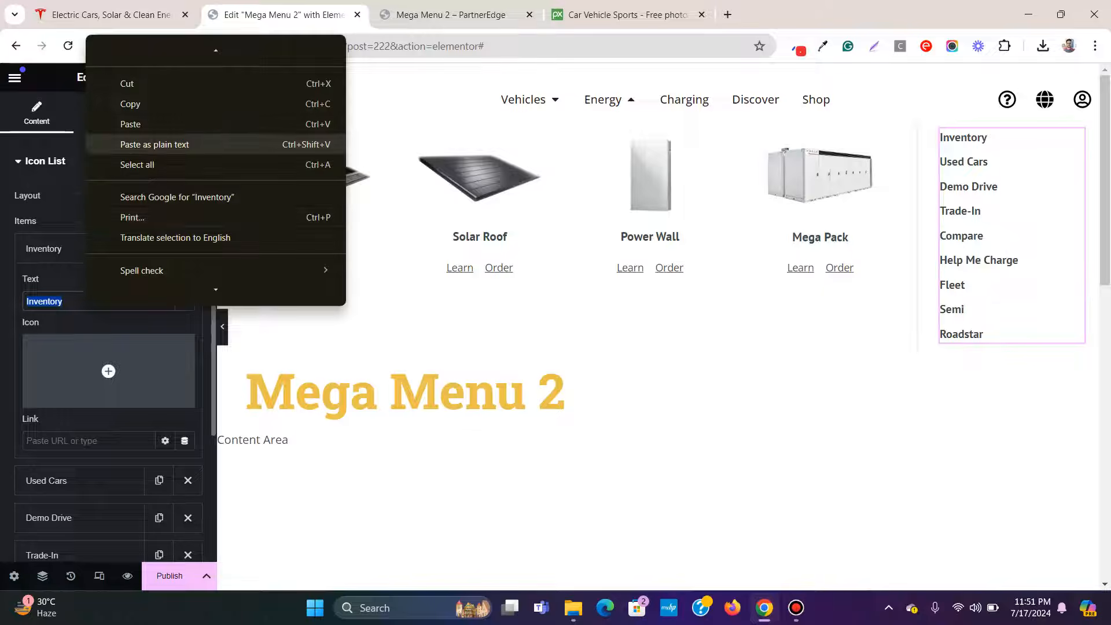
{"action": "left_click", "coordinate": [154, 144]}
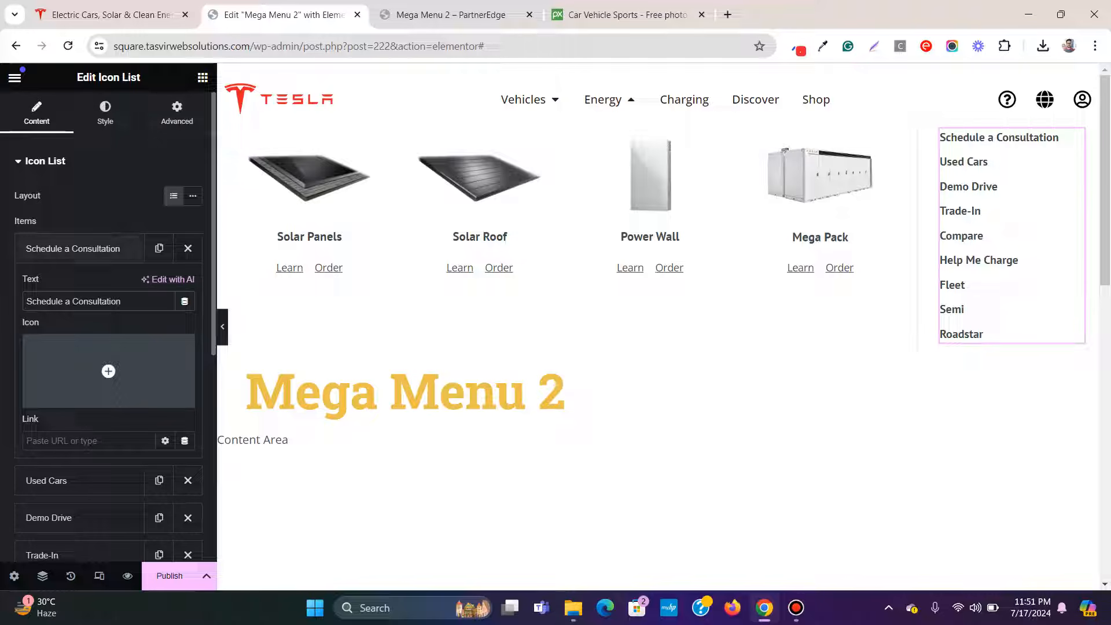
{"action": "left_click", "coordinate": [73, 249]}
Step: Open the Used Cars list item, then inspect tesla.com's second Energy link and copy its text, "Why Solar"
{"action": "left_click", "coordinate": [46, 285]}
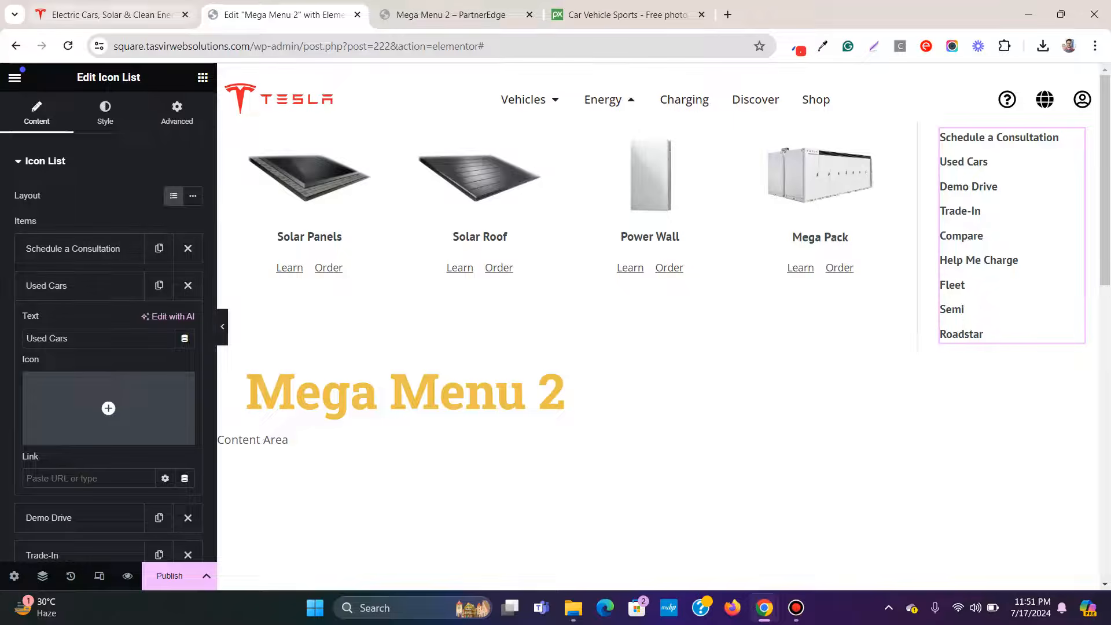
{"action": "left_click", "coordinate": [129, 14]}
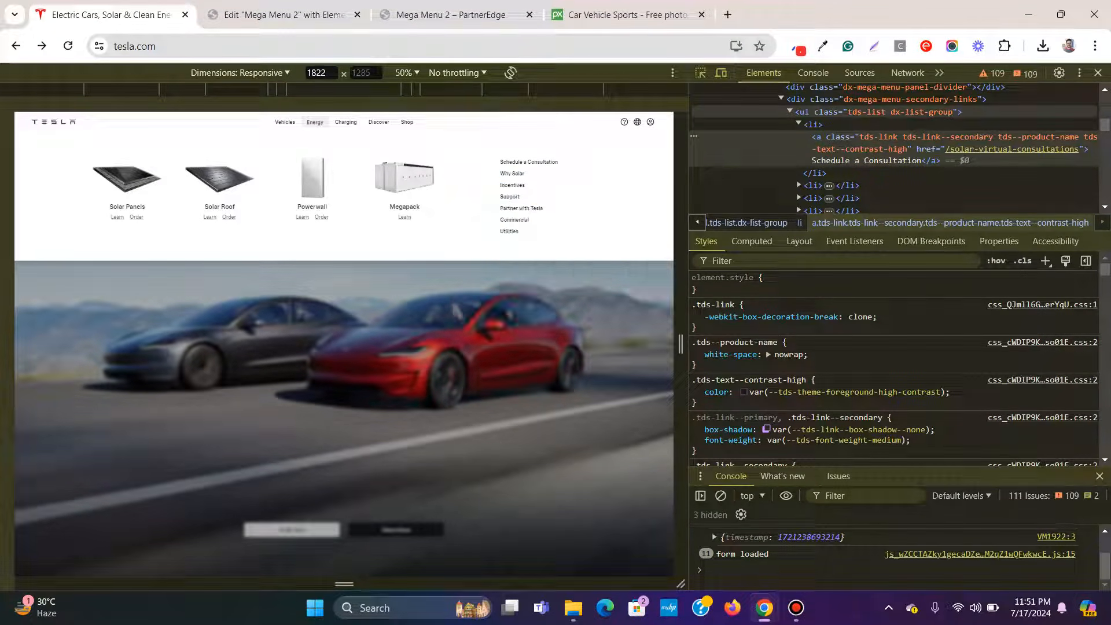
{"action": "key", "text": "ctrl+shift+c"}
{"action": "left_click", "coordinate": [513, 174]}
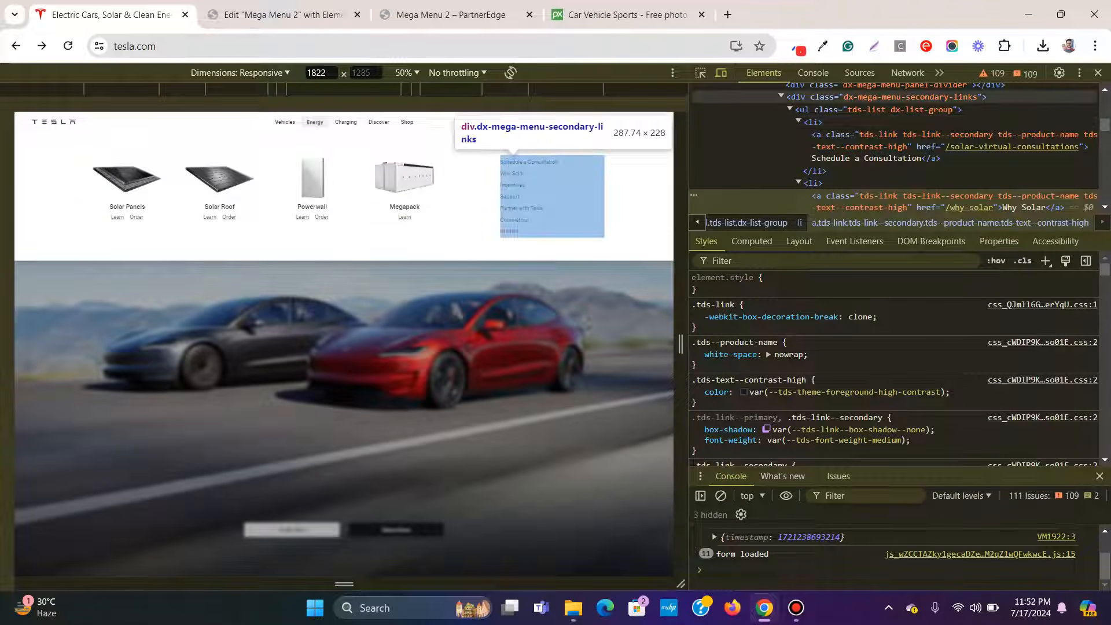
{"action": "scroll", "coordinate": [890, 156], "scroll_direction": "up", "scroll_amount": 1}
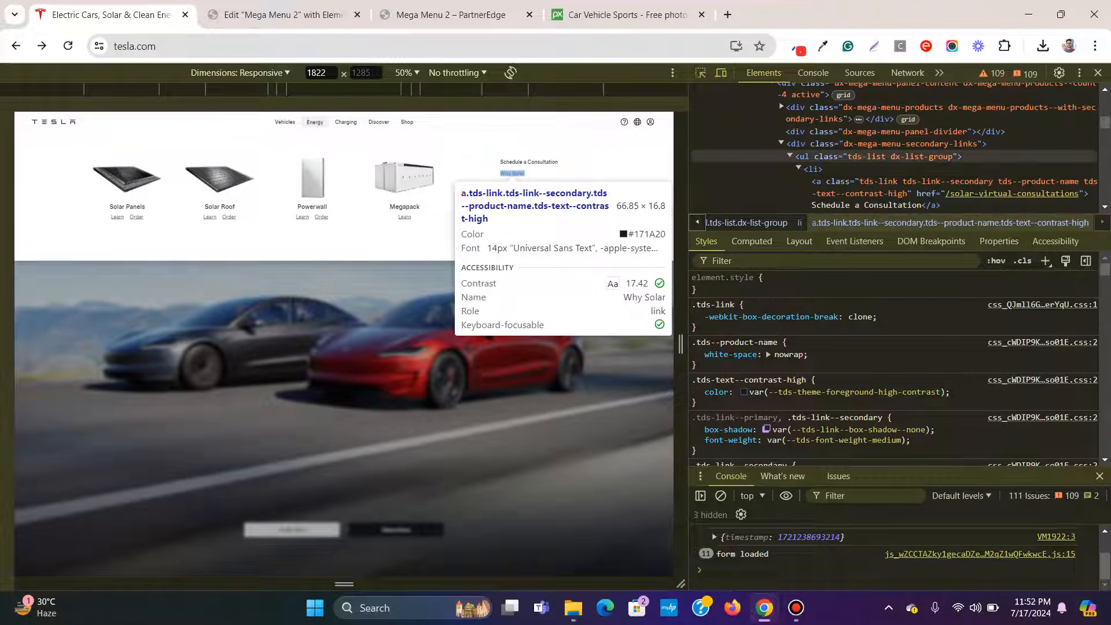
{"action": "scroll", "coordinate": [890, 156], "scroll_direction": "down", "scroll_amount": 2}
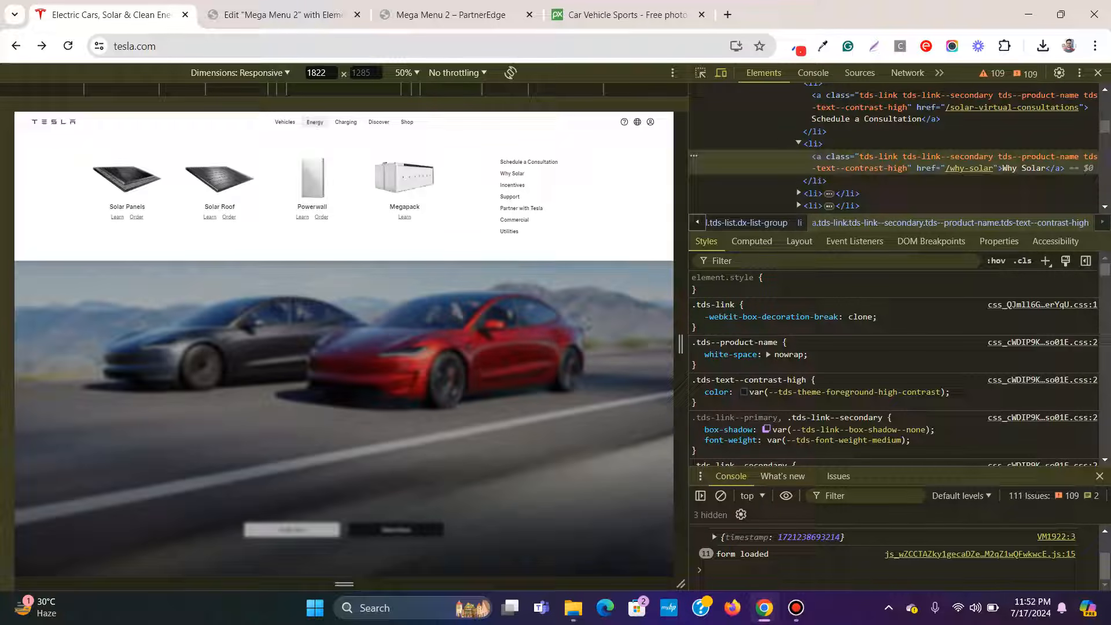
{"action": "double_click", "coordinate": [1030, 169]}
{"action": "right_click", "coordinate": [1030, 168]}
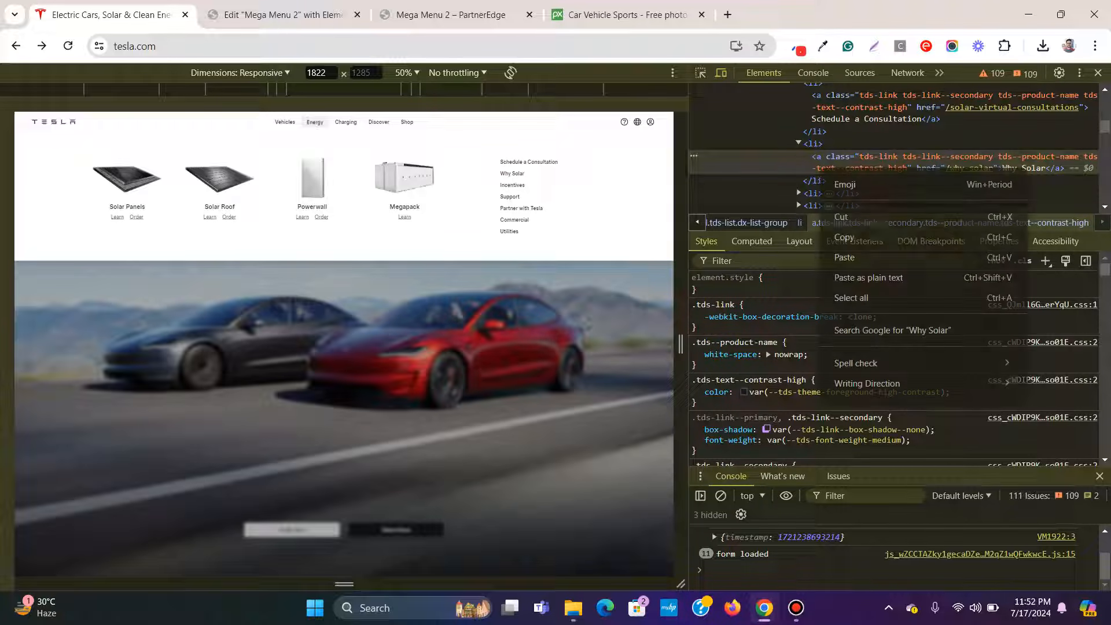
{"action": "left_click", "coordinate": [845, 238]}
Step: Back in Elementor, replace the Used Cars item's text with "Why Solar" as plain text and collapse the item
{"action": "left_click", "coordinate": [283, 15]}
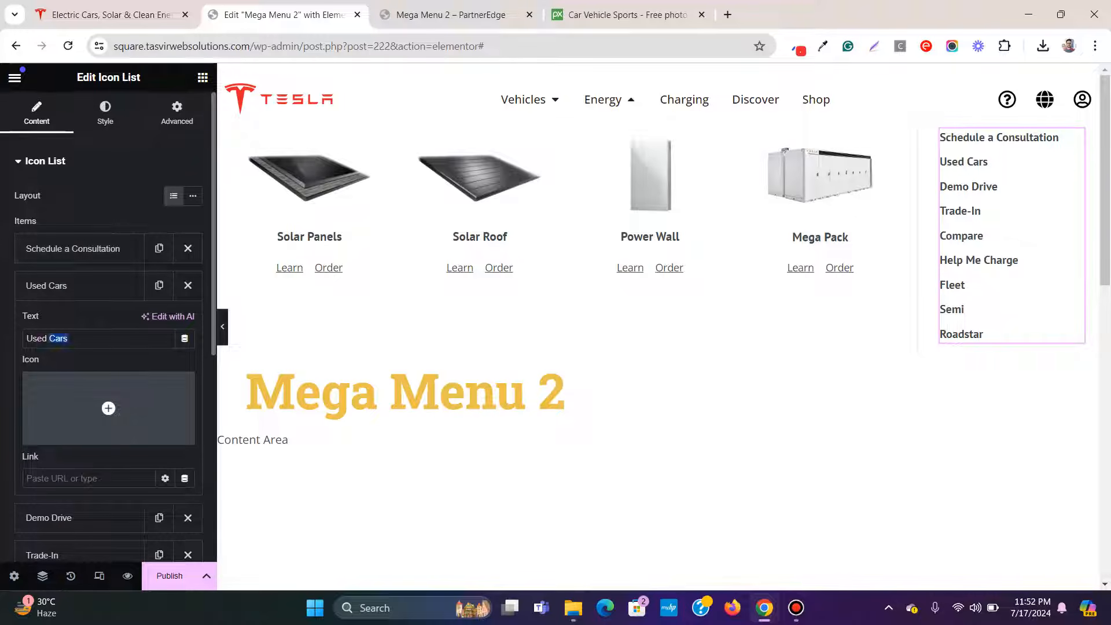
{"action": "key", "text": "ctrl+a"}
{"action": "right_click", "coordinate": [98, 347]}
{"action": "left_click", "coordinate": [173, 139]}
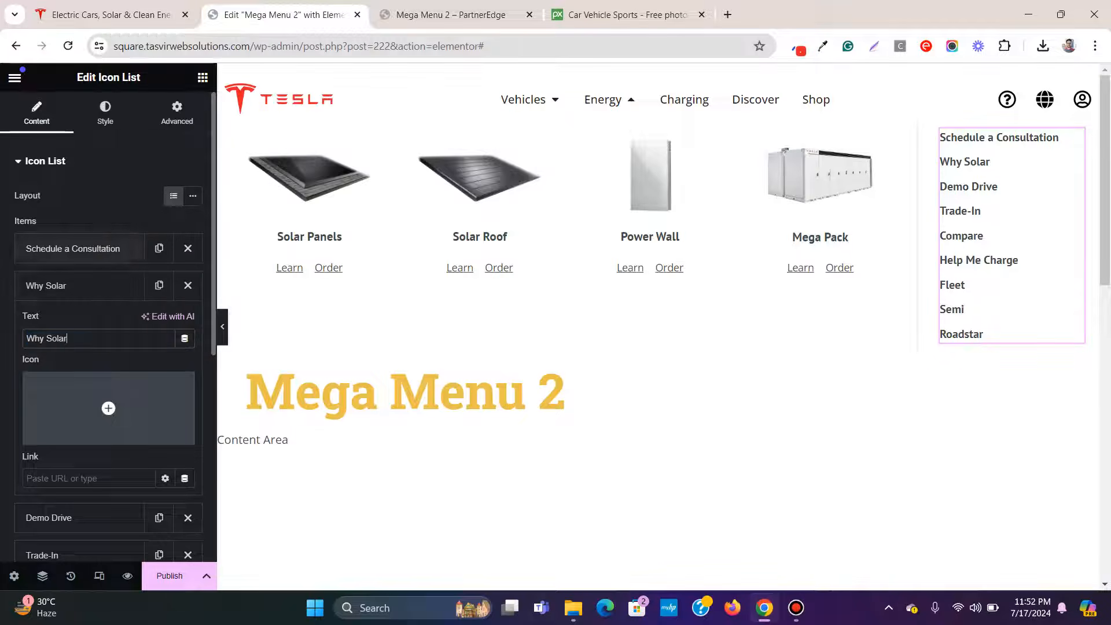
{"action": "left_click", "coordinate": [47, 285]}
Step: Open the Demo Drive list item, then inspect tesla.com's third Energy link and copy its text, "Incentives"
{"action": "left_click", "coordinate": [48, 322]}
{"action": "left_click", "coordinate": [105, 14]}
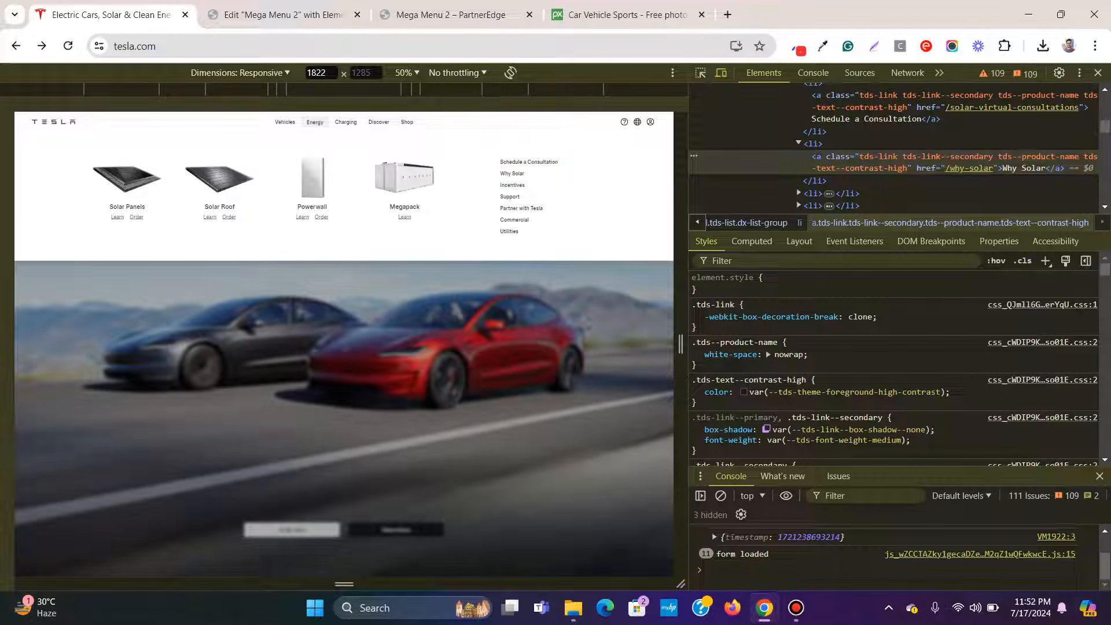
{"action": "key", "text": "ctrl+shift+c"}
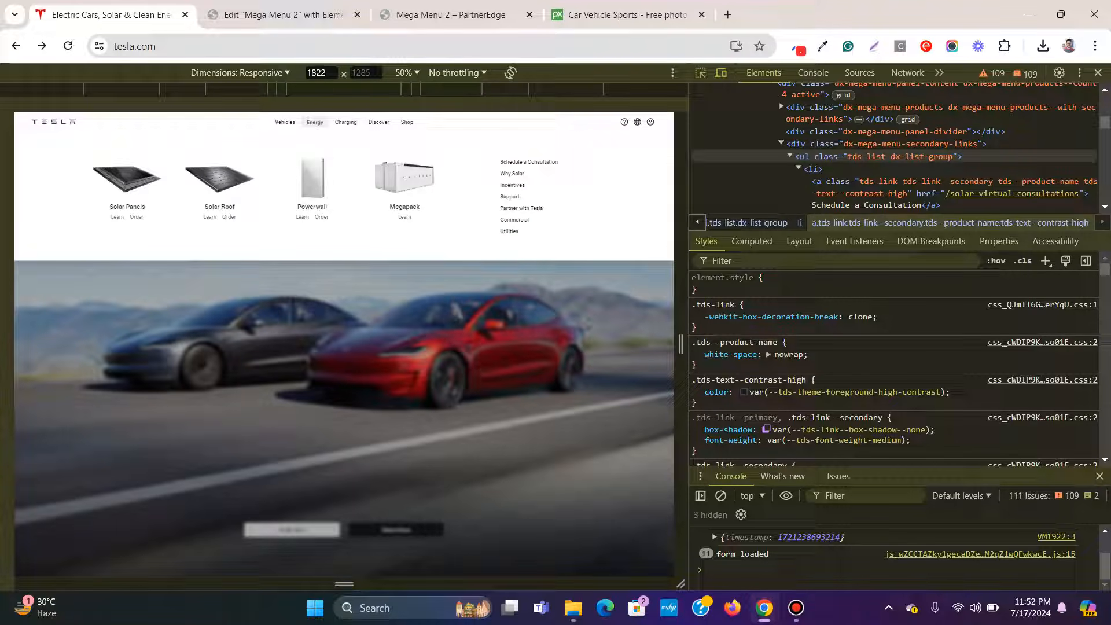
{"action": "scroll", "coordinate": [893, 148], "scroll_direction": "down", "scroll_amount": 3}
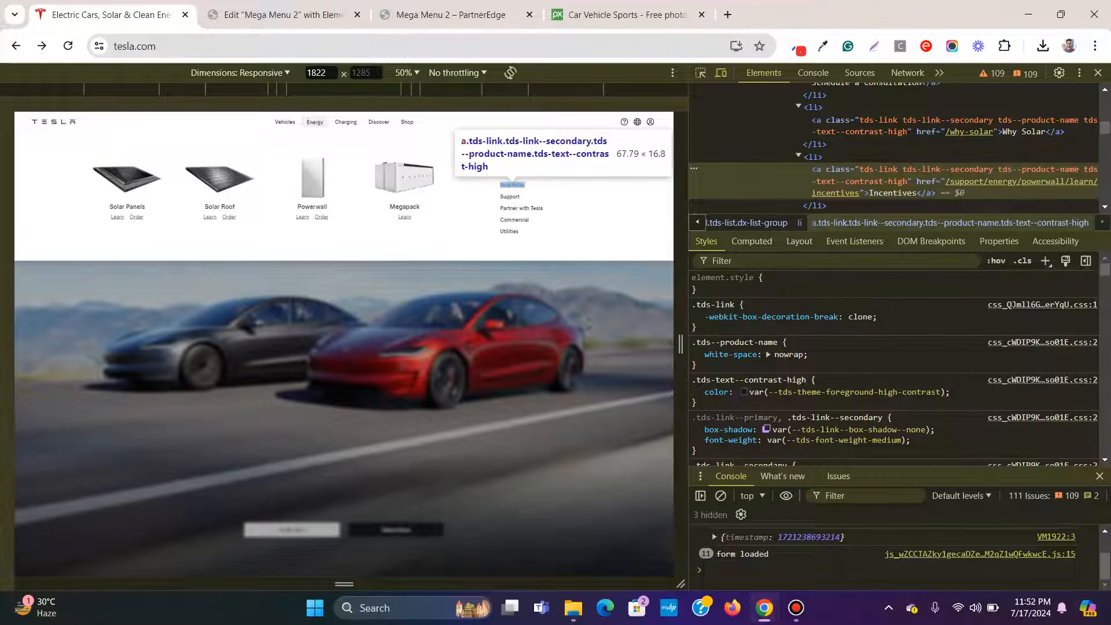
{"action": "double_click", "coordinate": [865, 193]}
{"action": "right_click", "coordinate": [889, 195]}
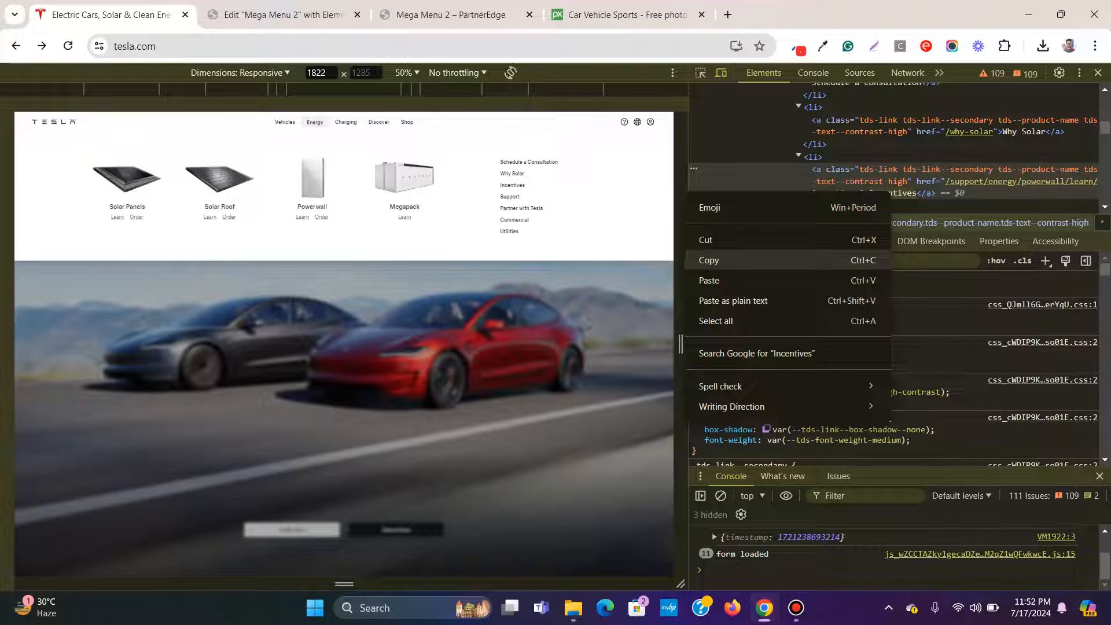
{"action": "left_click", "coordinate": [709, 259]}
Step: Return to the Elementor editor and replace the Demo Drive item's text with "Incentives"
{"action": "left_click", "coordinate": [272, 14]}
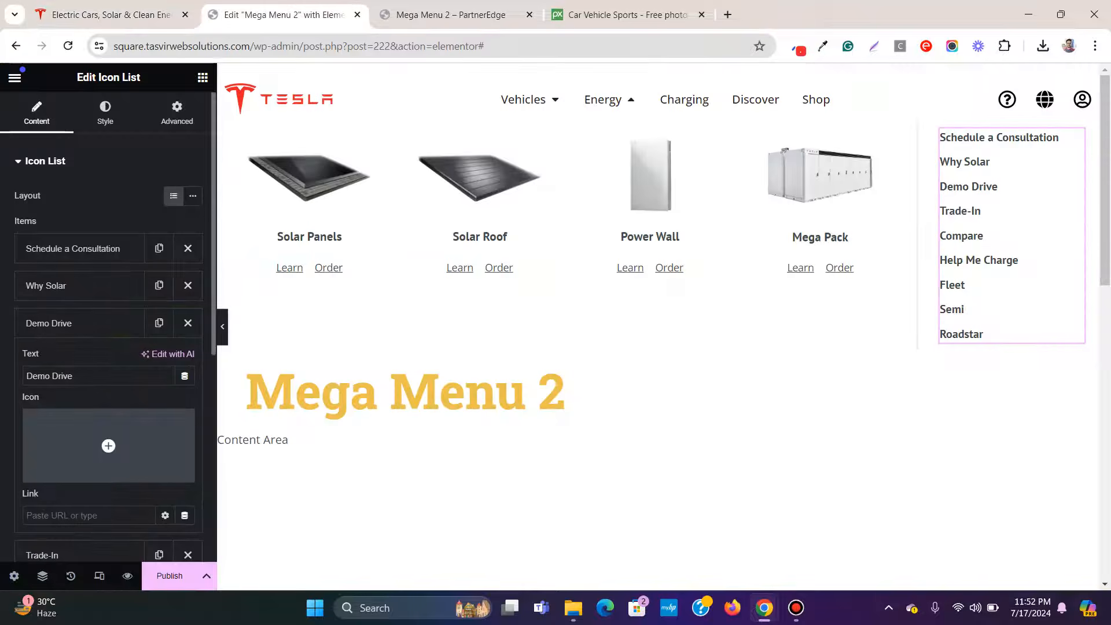
{"action": "key", "text": "ctrl+a"}
{"action": "right_click", "coordinate": [86, 376]}
{"action": "left_click", "coordinate": [174, 151]}
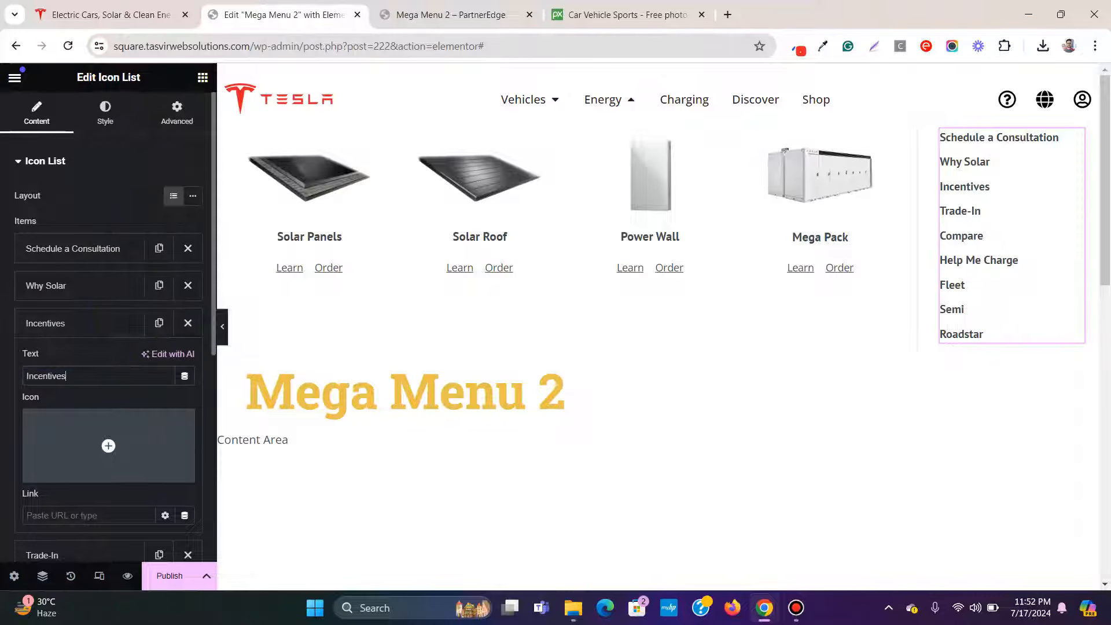
Step: Open the Trade-In list item, then inspect tesla.com's fourth Energy link and copy its text, "Support"
{"action": "left_click", "coordinate": [81, 323]}
{"action": "left_click", "coordinate": [81, 360]}
{"action": "scroll", "coordinate": [81, 361], "scroll_direction": "down", "scroll_amount": 2}
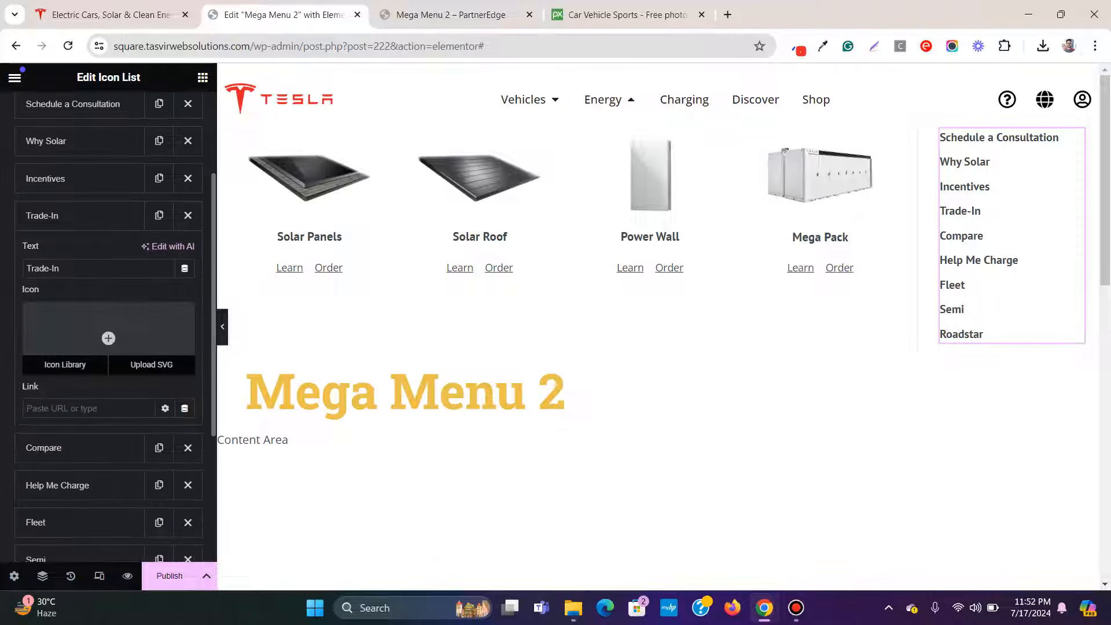
{"action": "left_click", "coordinate": [110, 14]}
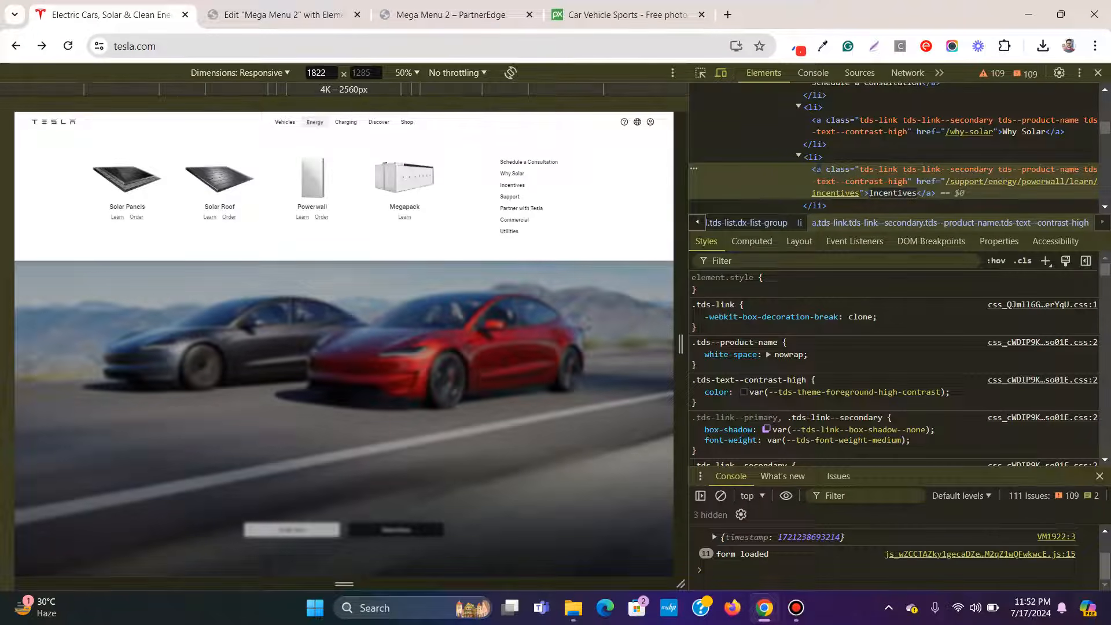
{"action": "left_click", "coordinate": [700, 73]}
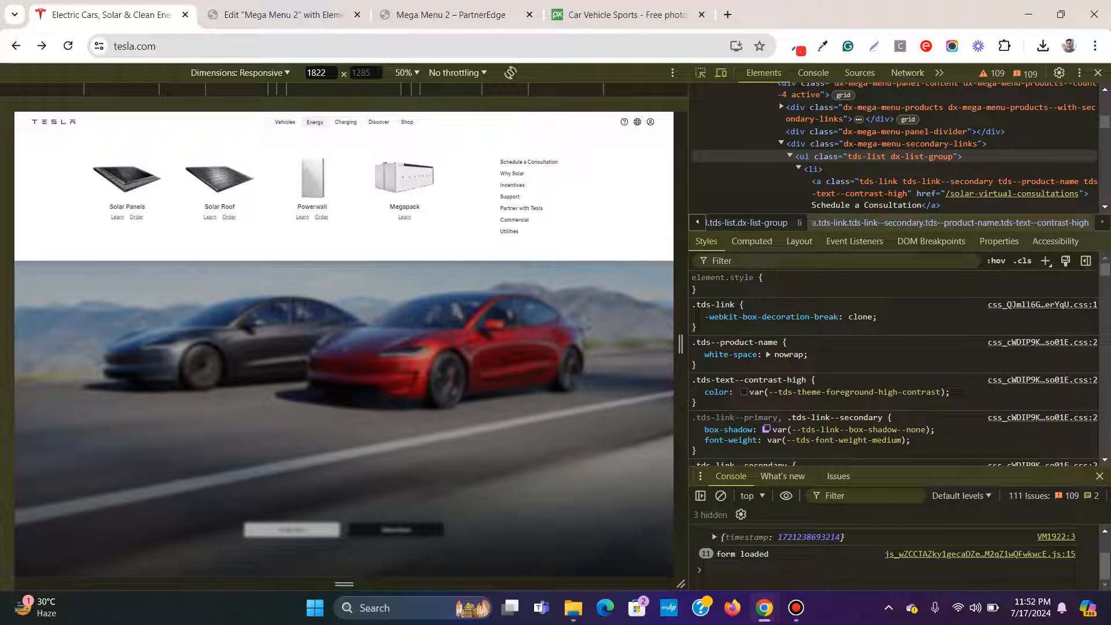
{"action": "scroll", "coordinate": [894, 157], "scroll_direction": "down", "scroll_amount": 3}
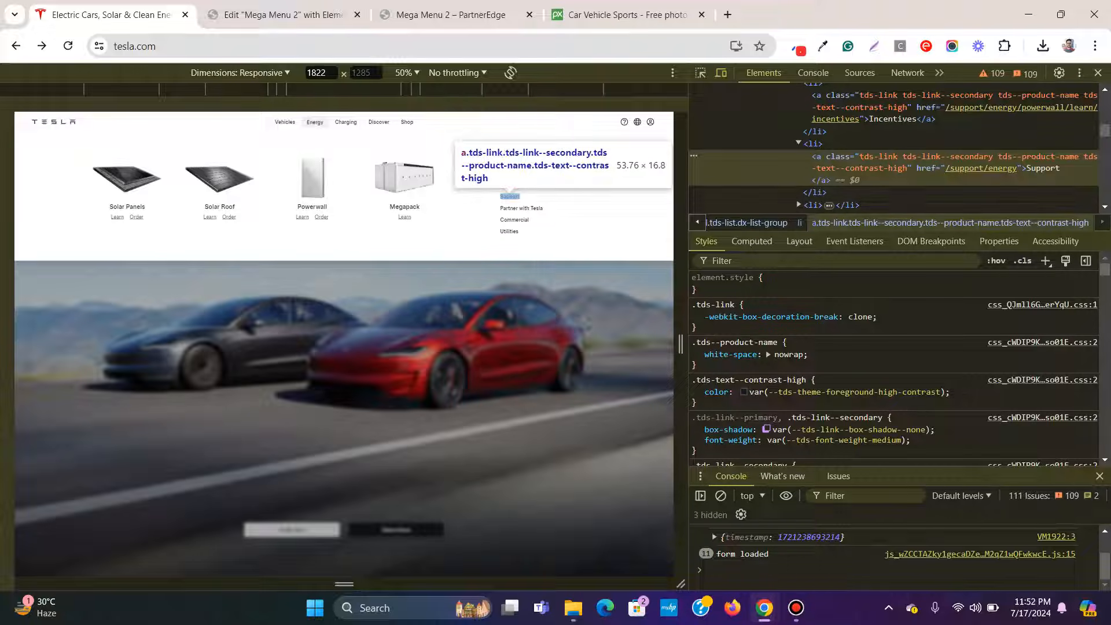
{"action": "right_click", "coordinate": [1060, 168]}
{"action": "left_click", "coordinate": [867, 235]}
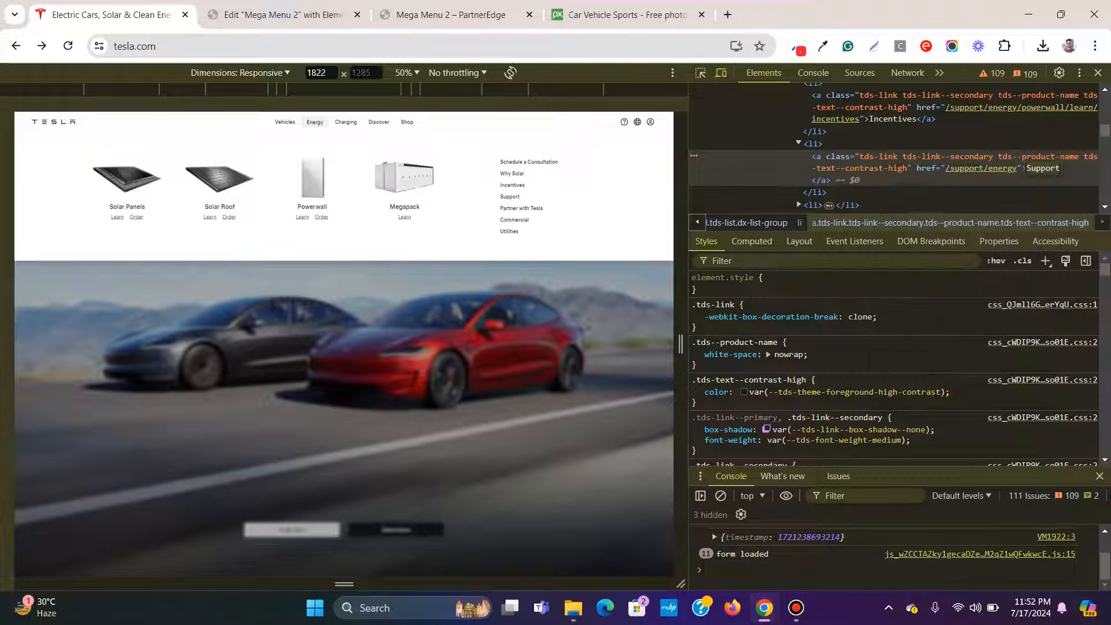
Step: Back in Elementor, replace the Trade-In item's text with "Support" and collapse the item
{"action": "left_click", "coordinate": [284, 15]}
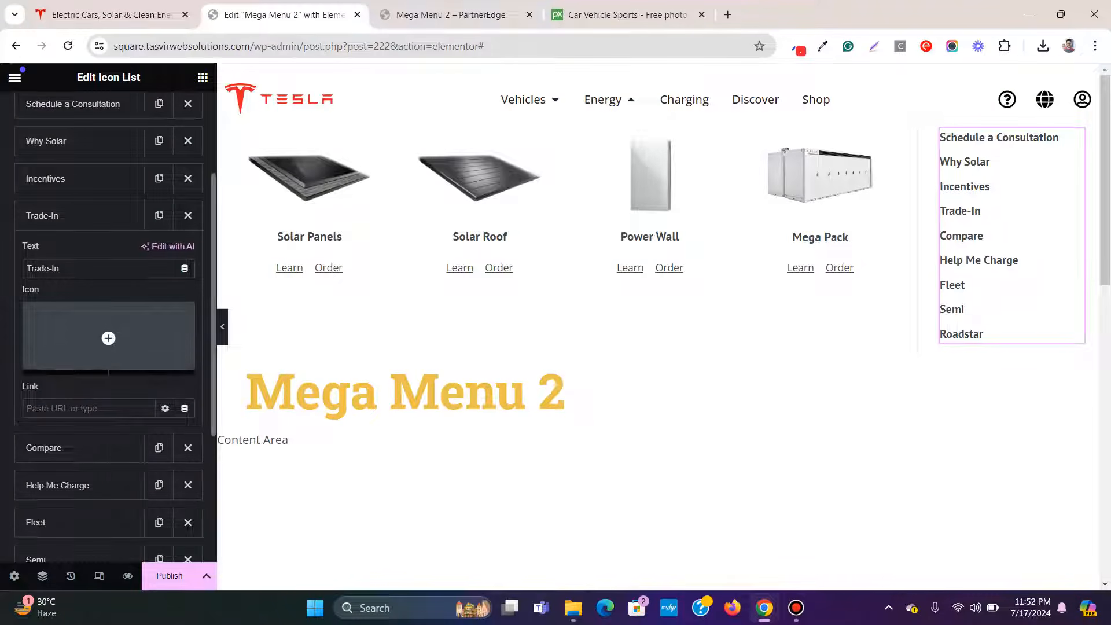
{"action": "left_click", "coordinate": [95, 268]}
{"action": "key", "text": "ctrl+a"}
{"action": "right_click", "coordinate": [129, 270]}
{"action": "left_click", "coordinate": [168, 376]}
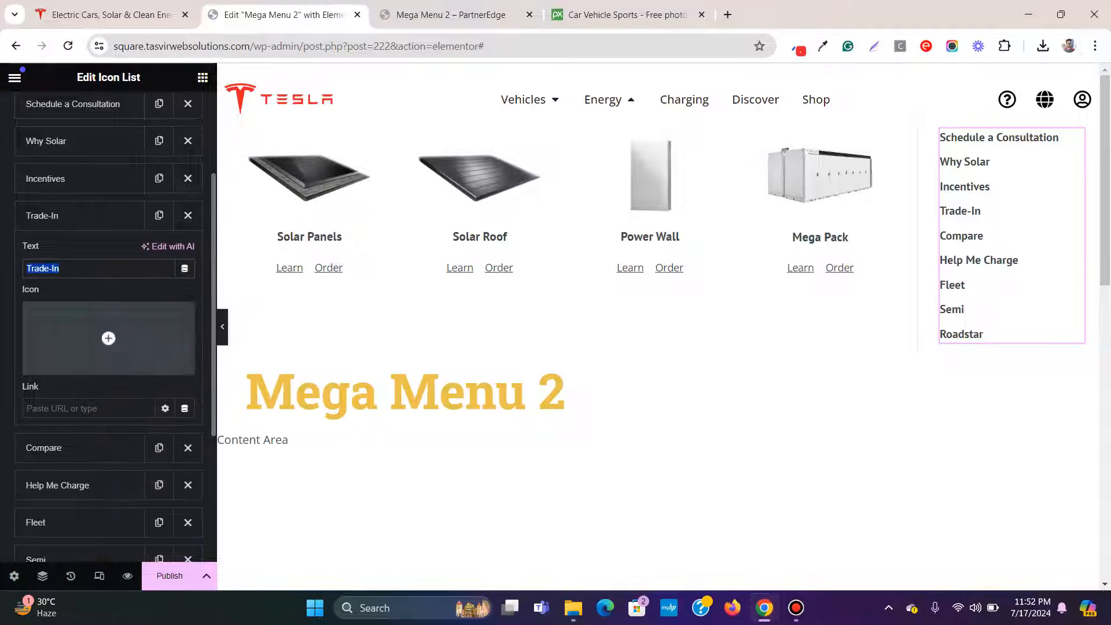
{"action": "left_click", "coordinate": [81, 215]}
Step: Open the Compare list item, then inspect tesla.com's fifth Energy link and copy its text, "Partner with Tesla"
{"action": "left_click", "coordinate": [81, 253]}
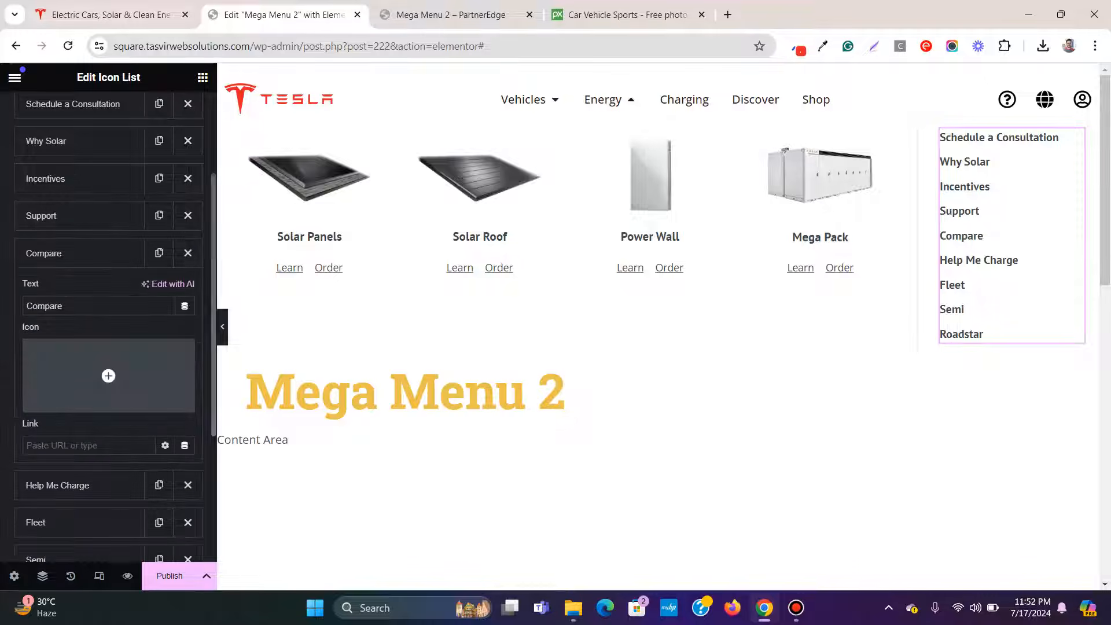
{"action": "left_click", "coordinate": [110, 14]}
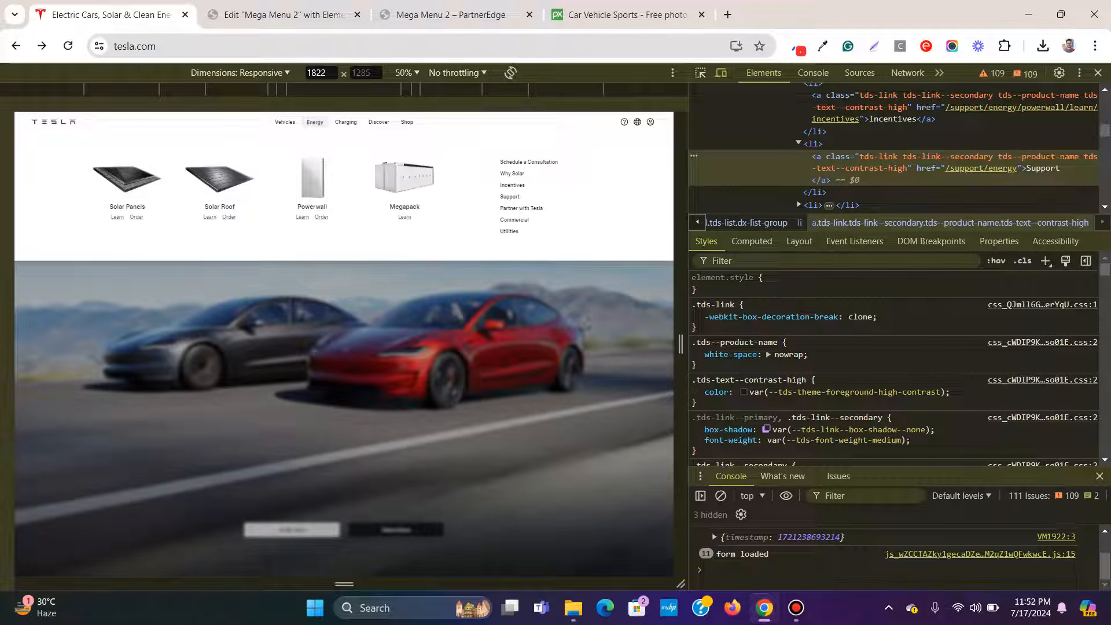
{"action": "left_click", "coordinate": [700, 73]}
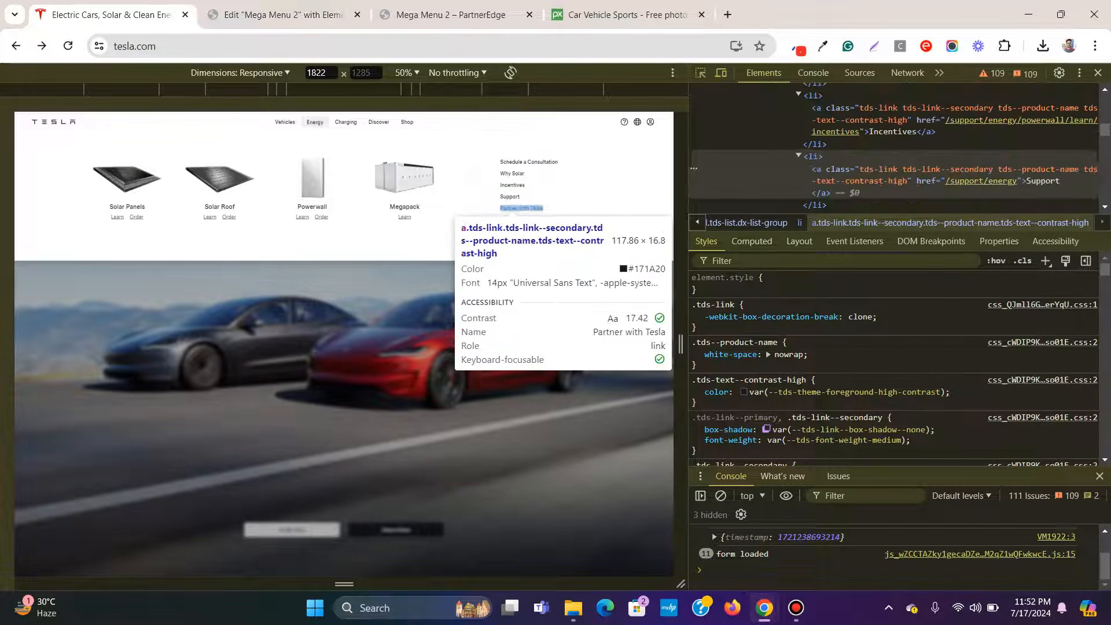
{"action": "left_click", "coordinate": [520, 207]}
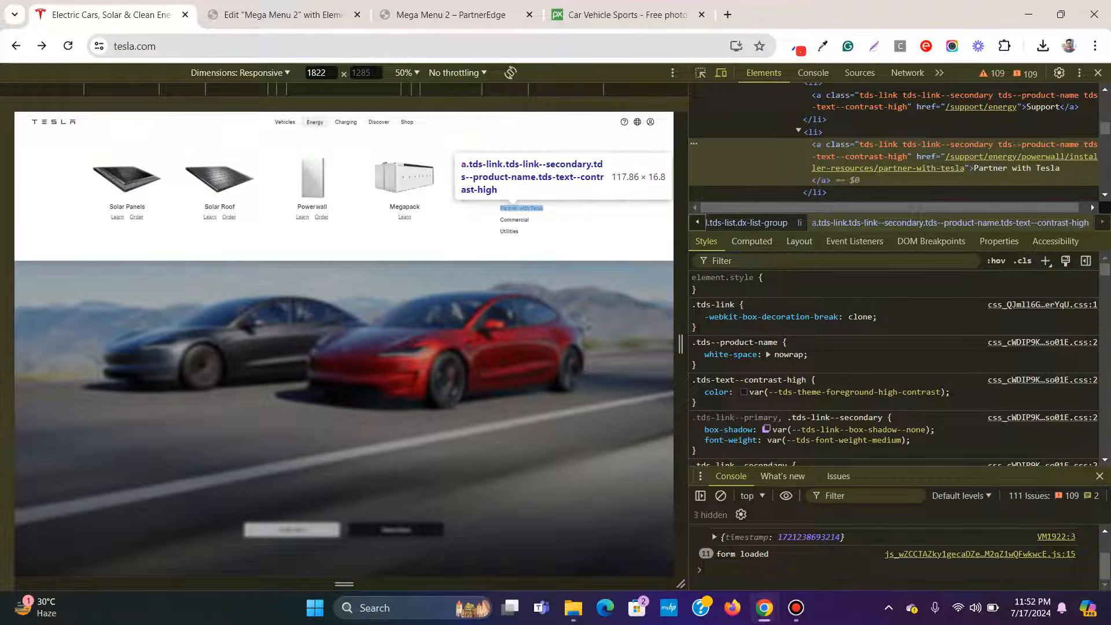
{"action": "double_click", "coordinate": [1029, 168]}
{"action": "right_click", "coordinate": [1031, 168]}
{"action": "left_click", "coordinate": [839, 234]}
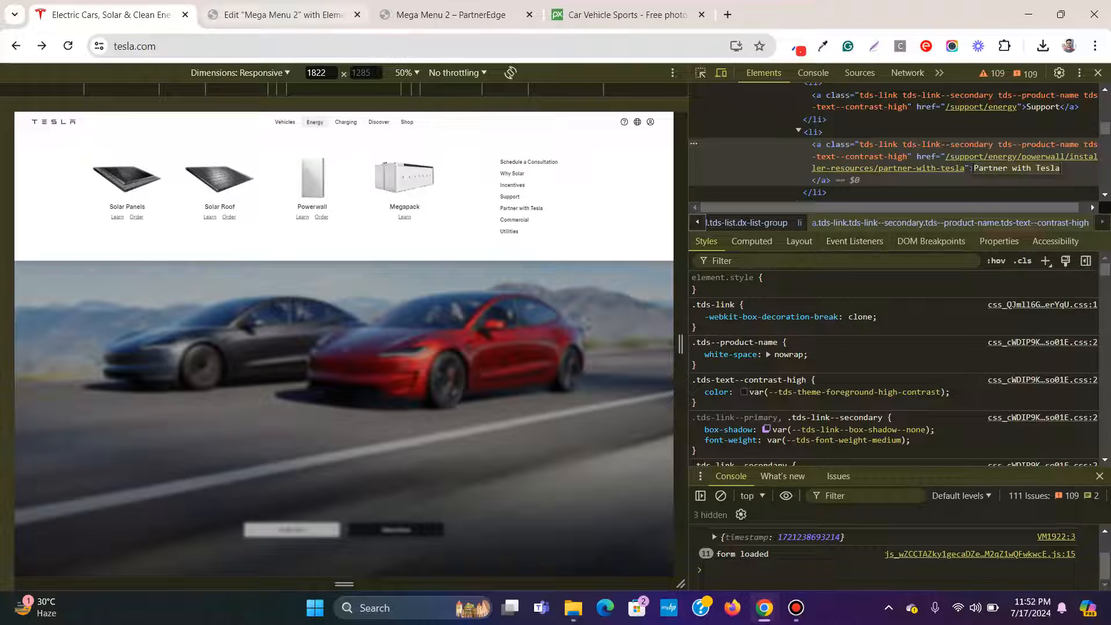
Step: Return to the Elementor editor, replace the Compare item's text with "Partner with Tesla" as plain text and collapse it
{"action": "left_click", "coordinate": [283, 15]}
{"action": "double_click", "coordinate": [107, 306]}
{"action": "right_click", "coordinate": [108, 305]}
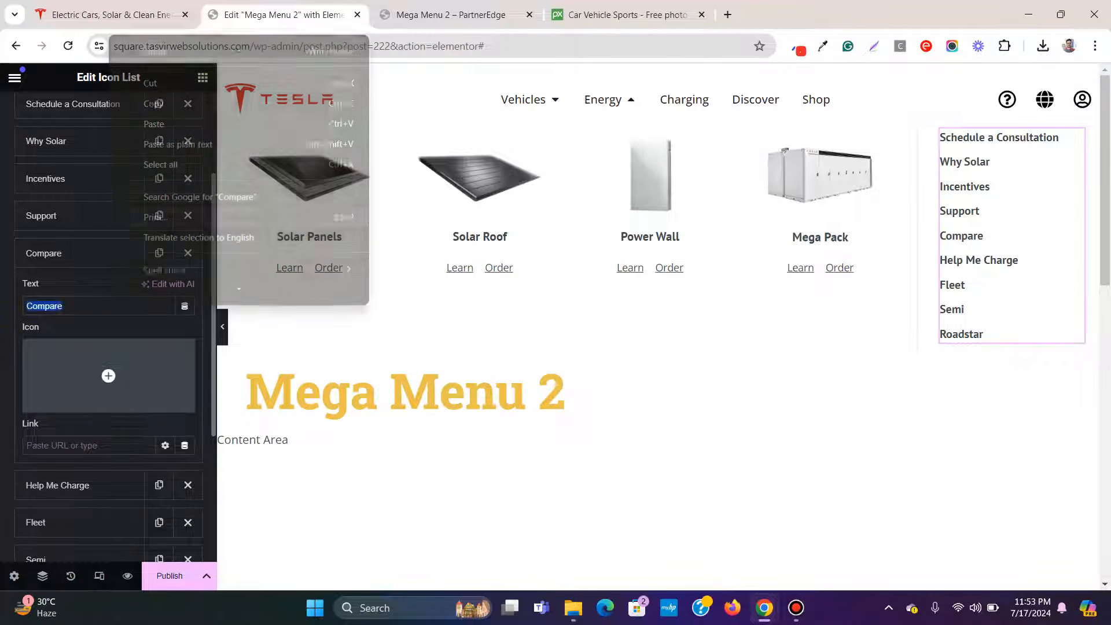
{"action": "left_click", "coordinate": [173, 144]}
{"action": "left_click", "coordinate": [58, 253]}
Step: Open the Help Me Charge list item, then inspect tesla.com's sixth Energy link and copy its text, "Commercial"
{"action": "left_click", "coordinate": [58, 289]}
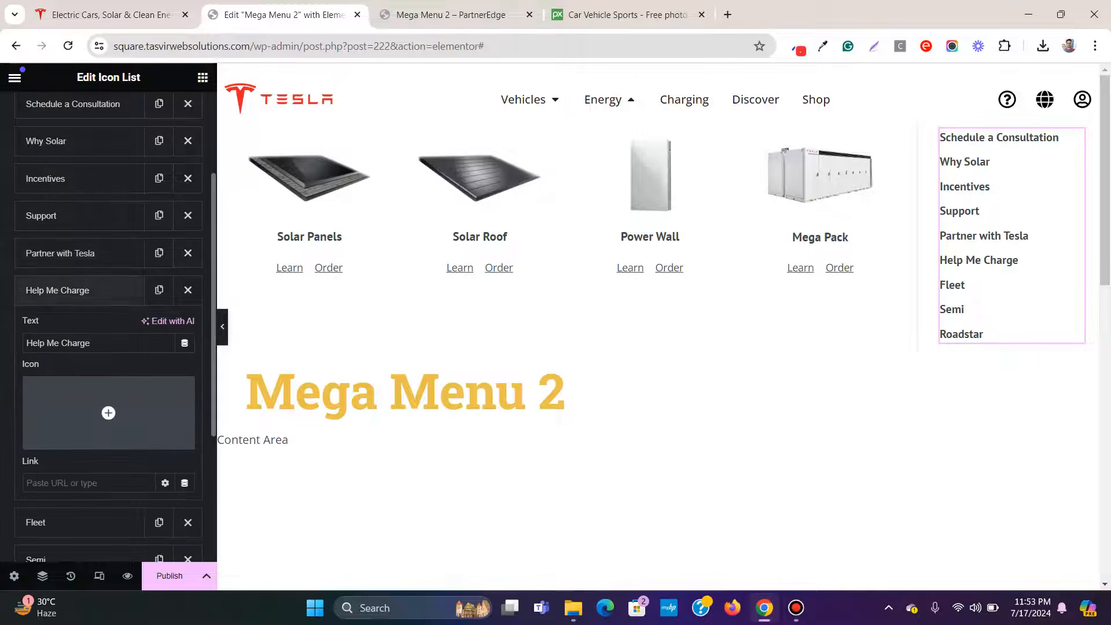
{"action": "left_click", "coordinate": [110, 15]}
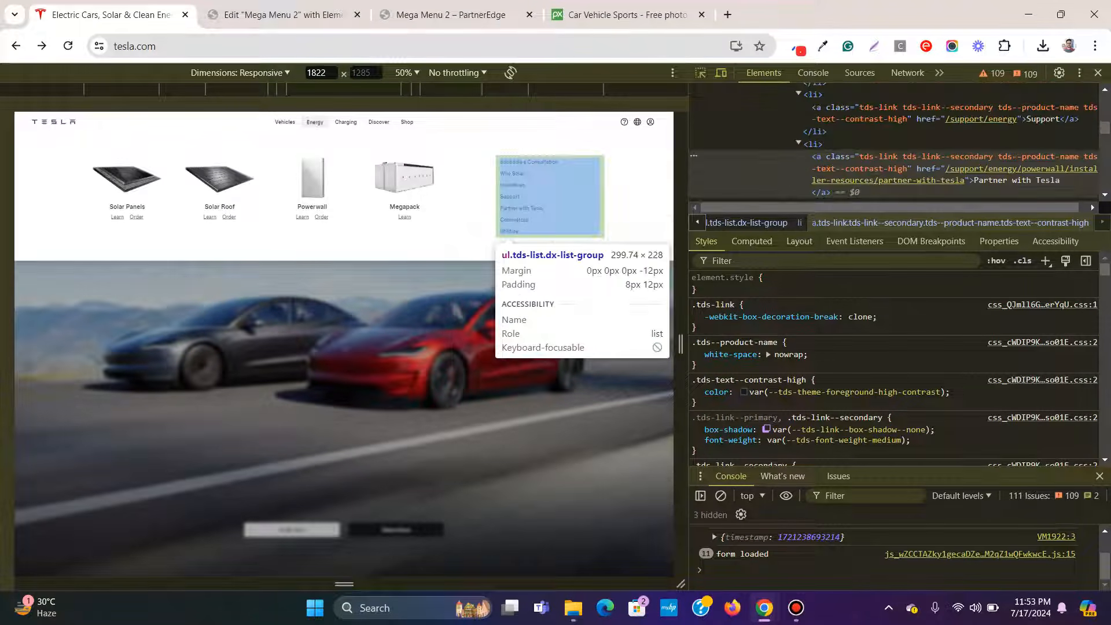
{"action": "left_click", "coordinate": [514, 220]}
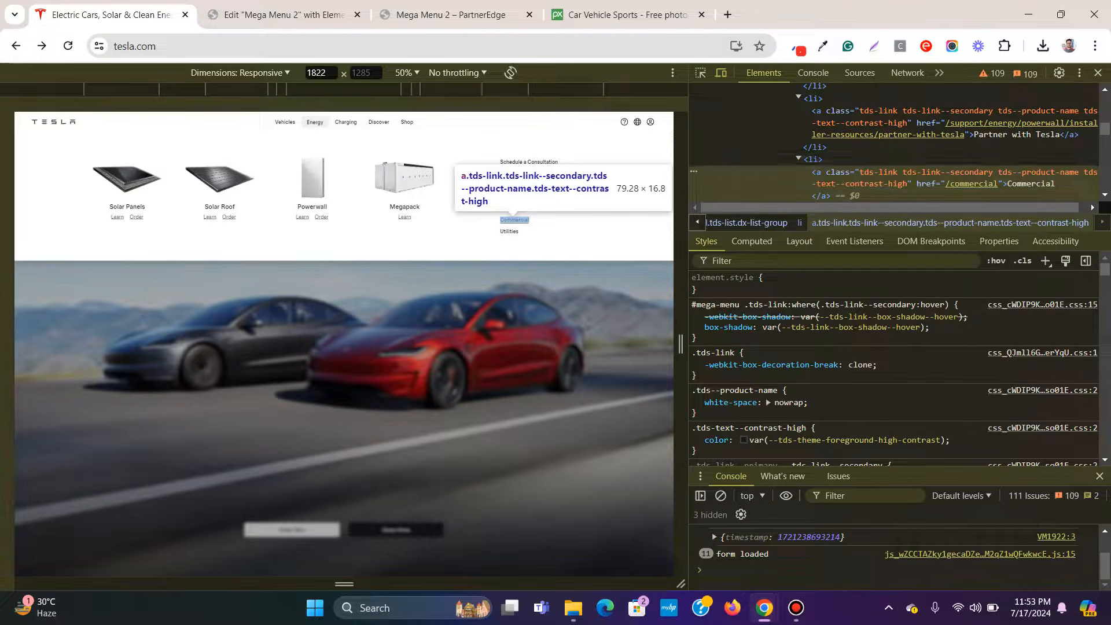
{"action": "double_click", "coordinate": [1033, 183]}
{"action": "right_click", "coordinate": [1032, 184]}
{"action": "left_click", "coordinate": [837, 252]}
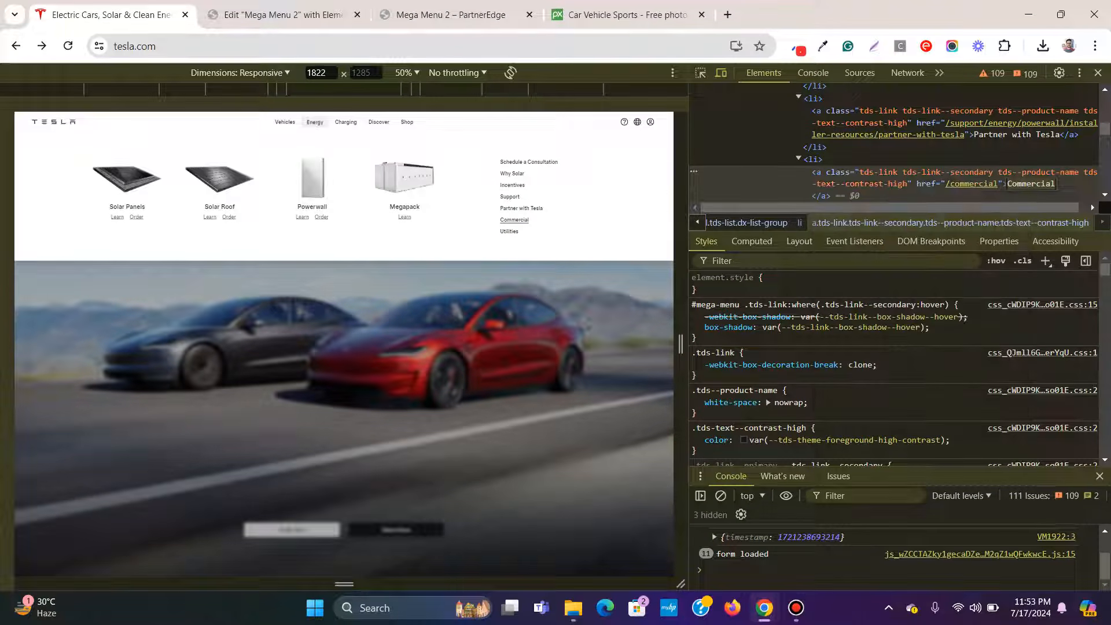
Step: In the Elementor editor, replace the whole Help Me Charge text with "Commercial" as plain text and collapse the item
{"action": "left_click", "coordinate": [283, 15]}
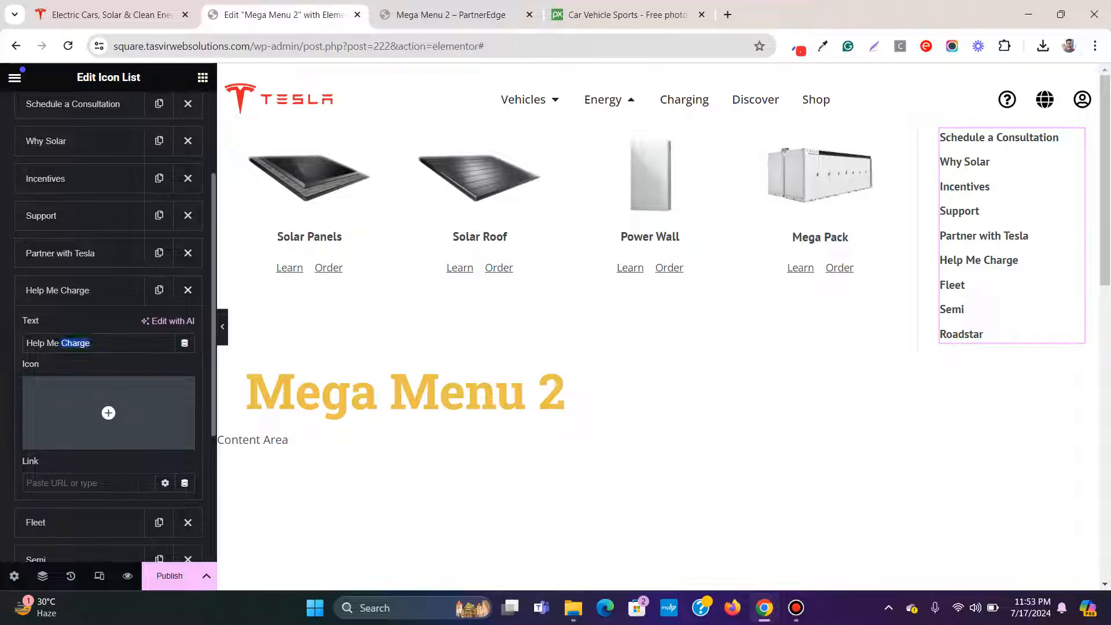
{"action": "key", "text": "ctrl+a"}
{"action": "right_click", "coordinate": [84, 343]}
{"action": "left_click", "coordinate": [144, 151]}
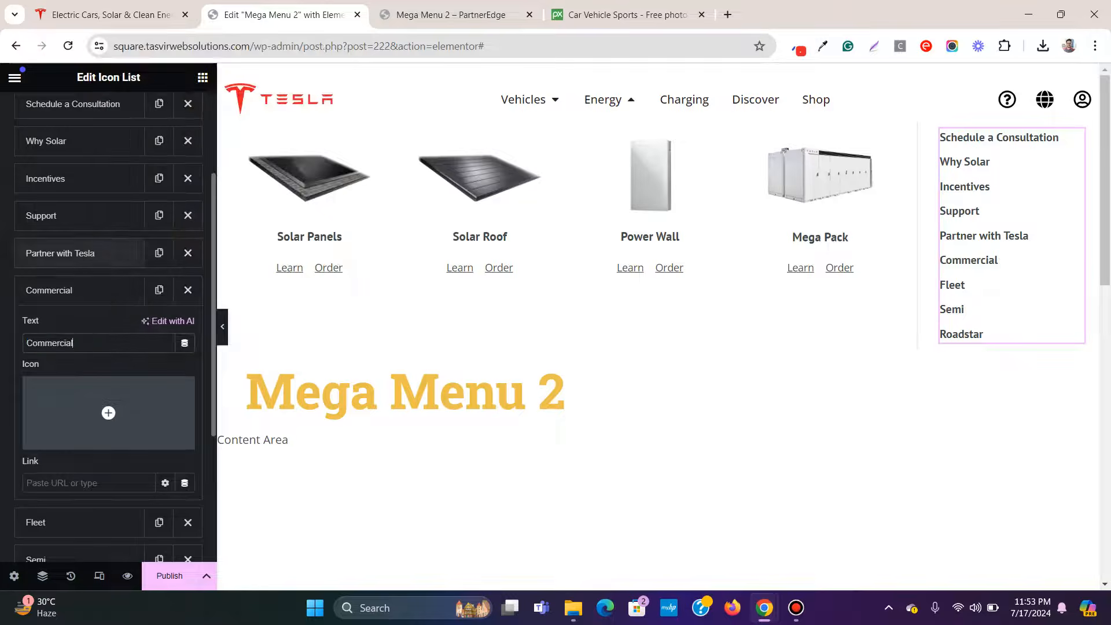
{"action": "left_click", "coordinate": [79, 290]}
Step: Open the Fleet list item, then inspect tesla.com's last Energy link and copy its text, "Utilities"
{"action": "left_click", "coordinate": [79, 328]}
{"action": "left_click", "coordinate": [111, 15]}
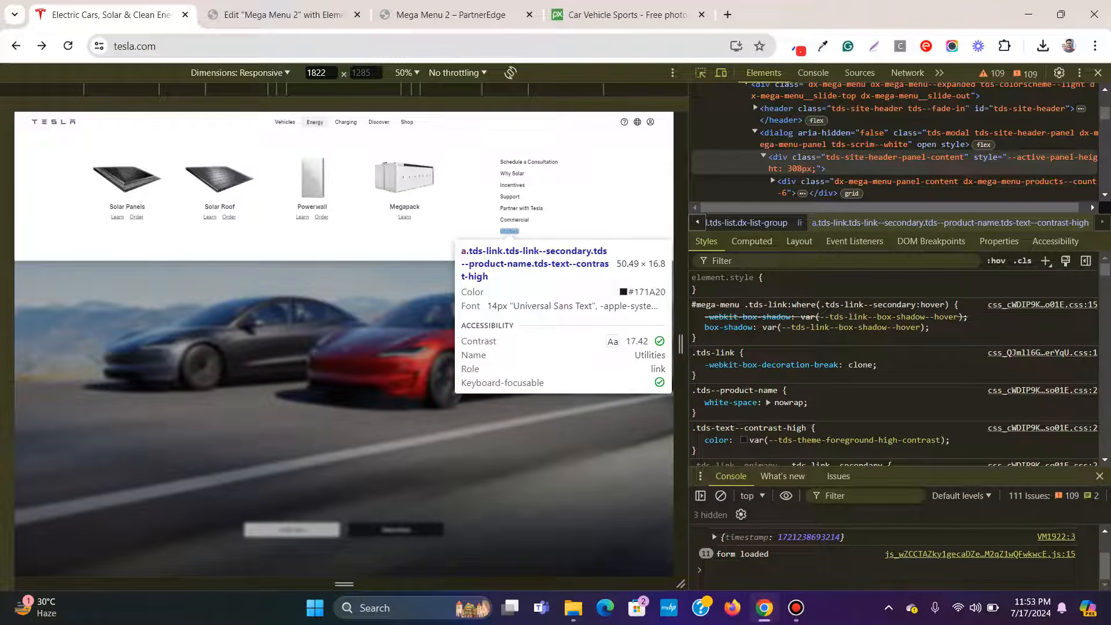
{"action": "left_click", "coordinate": [509, 231]}
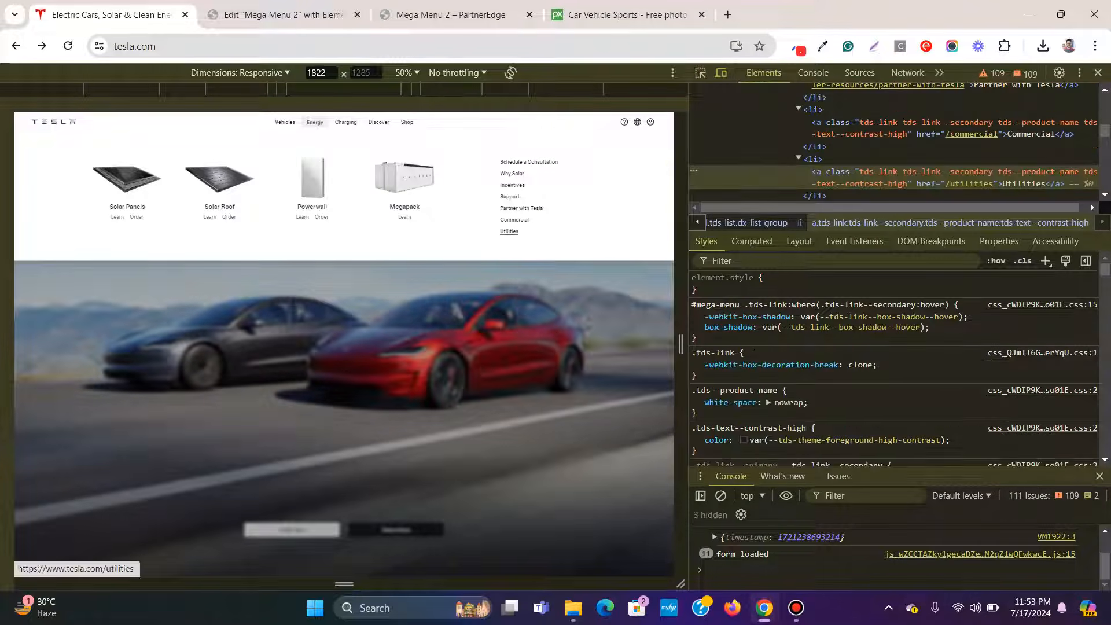
{"action": "double_click", "coordinate": [1023, 183]}
{"action": "right_click", "coordinate": [1019, 182]}
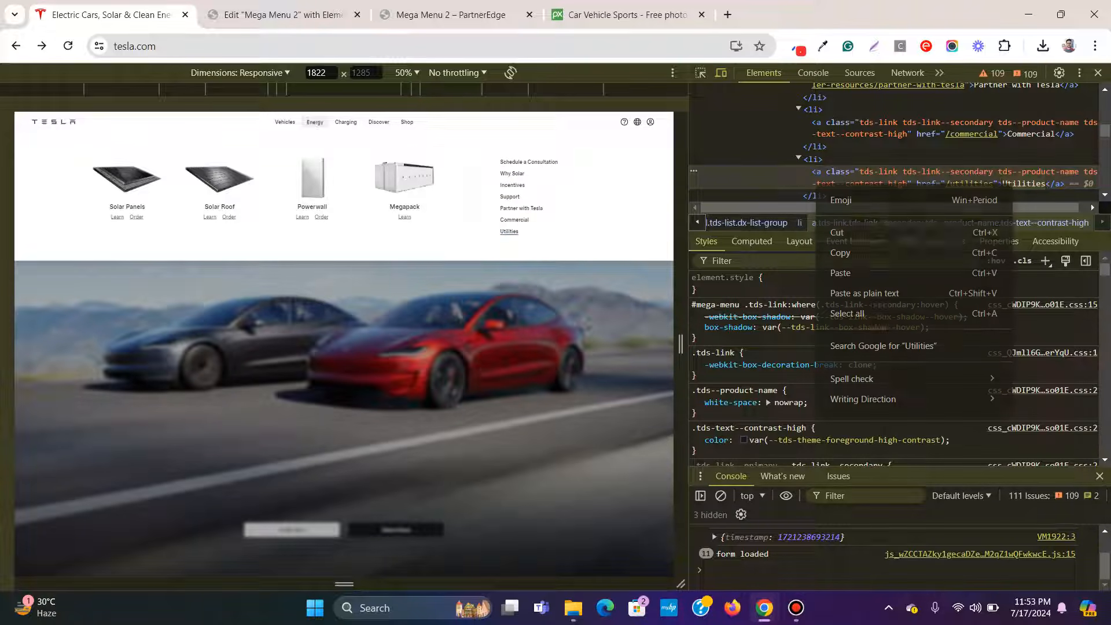
{"action": "left_click", "coordinate": [850, 251]}
Step: Switch back to Elementor, replace the Fleet item's text with "Utilities" as plain text and collapse the item
{"action": "left_click", "coordinate": [283, 15]}
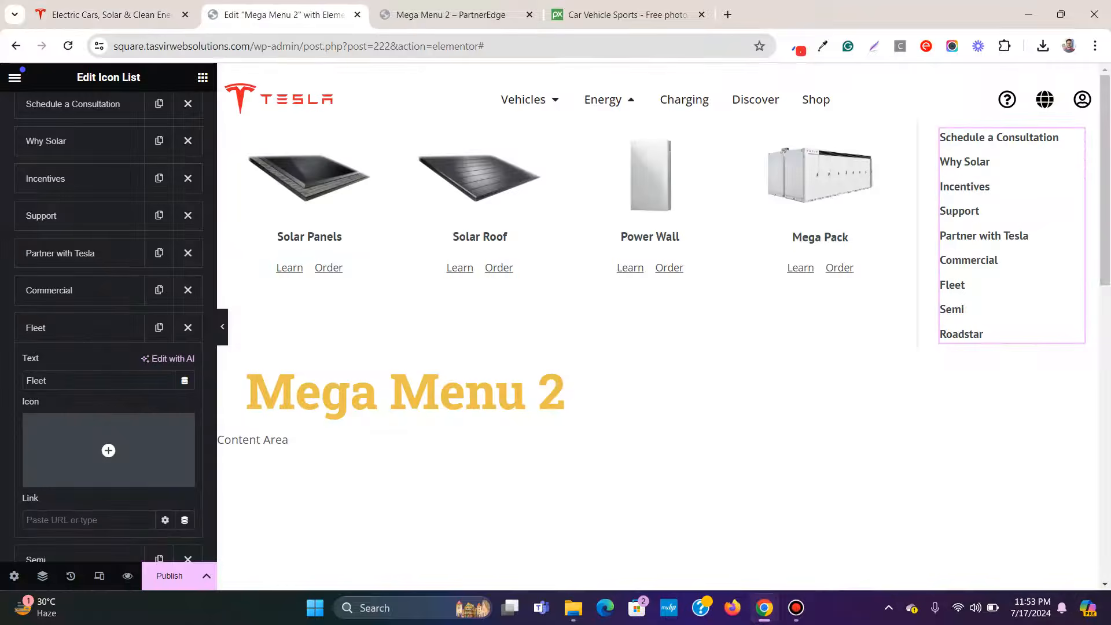
{"action": "double_click", "coordinate": [36, 380]}
{"action": "right_click", "coordinate": [109, 384]}
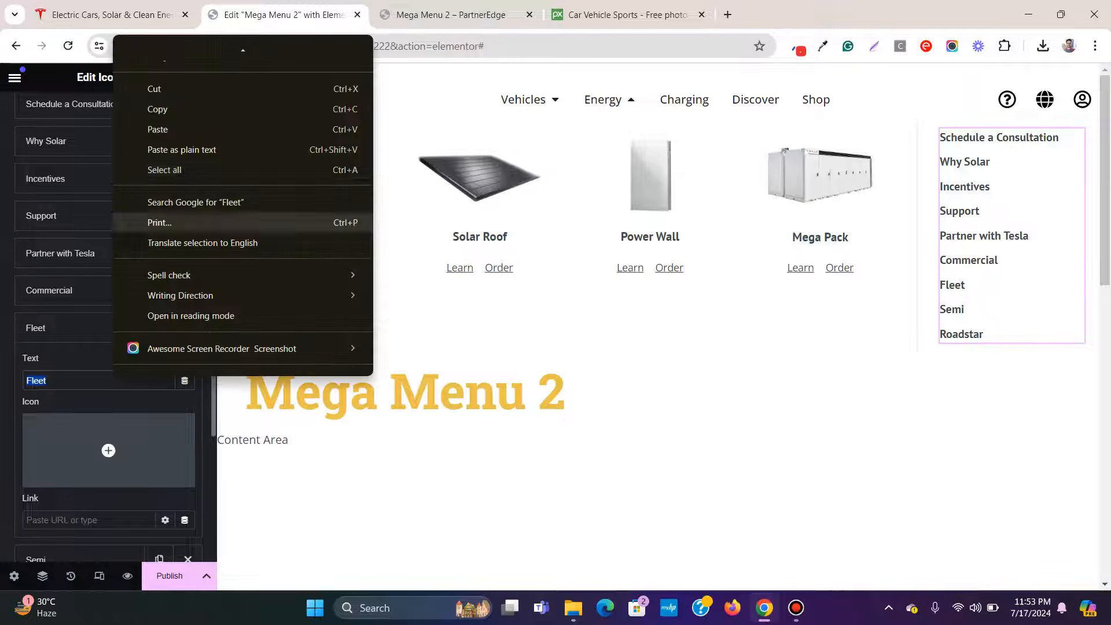
{"action": "left_click", "coordinate": [156, 148]}
{"action": "left_click", "coordinate": [81, 328]}
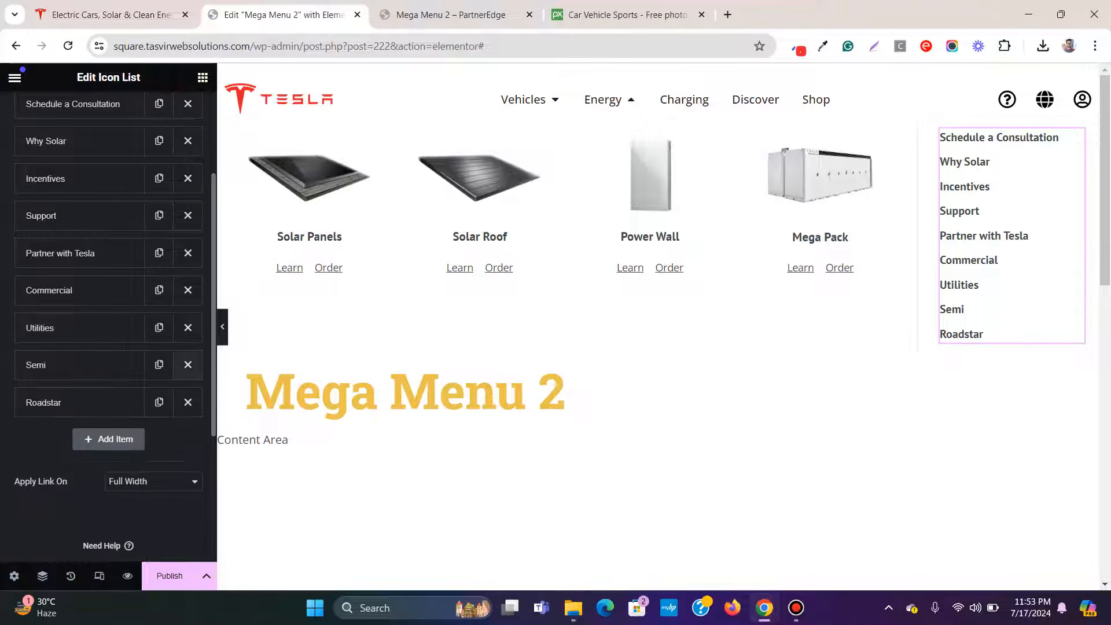
Step: Delete the leftover Semi and Roadstar items from the icon list and save the template as a draft
{"action": "left_click", "coordinate": [187, 364]}
{"action": "left_click", "coordinate": [188, 364]}
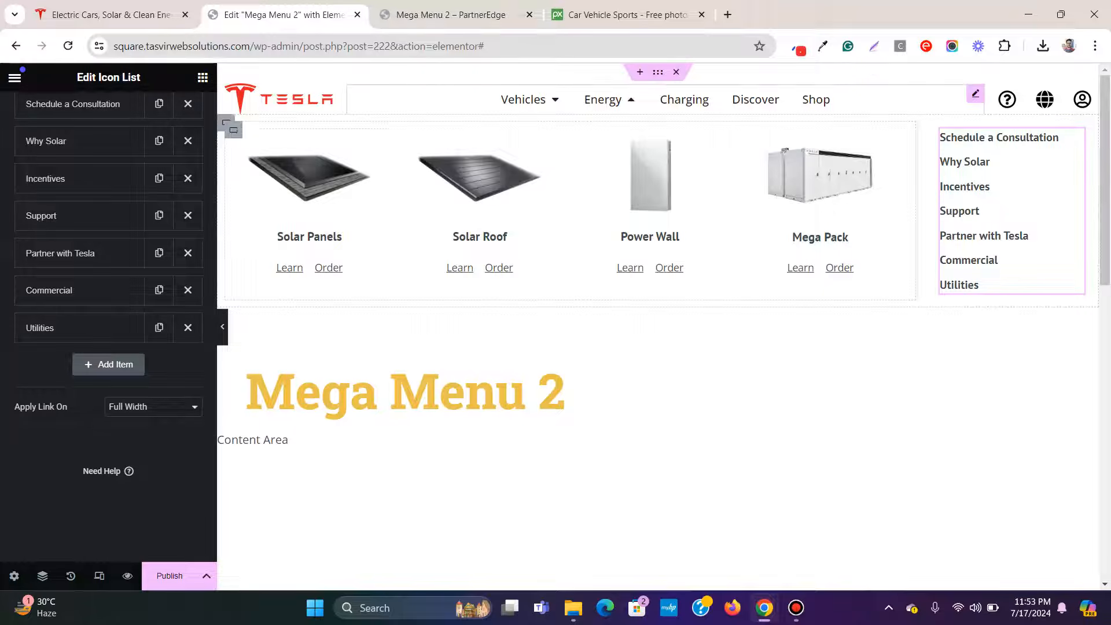
{"action": "left_click", "coordinate": [222, 327]}
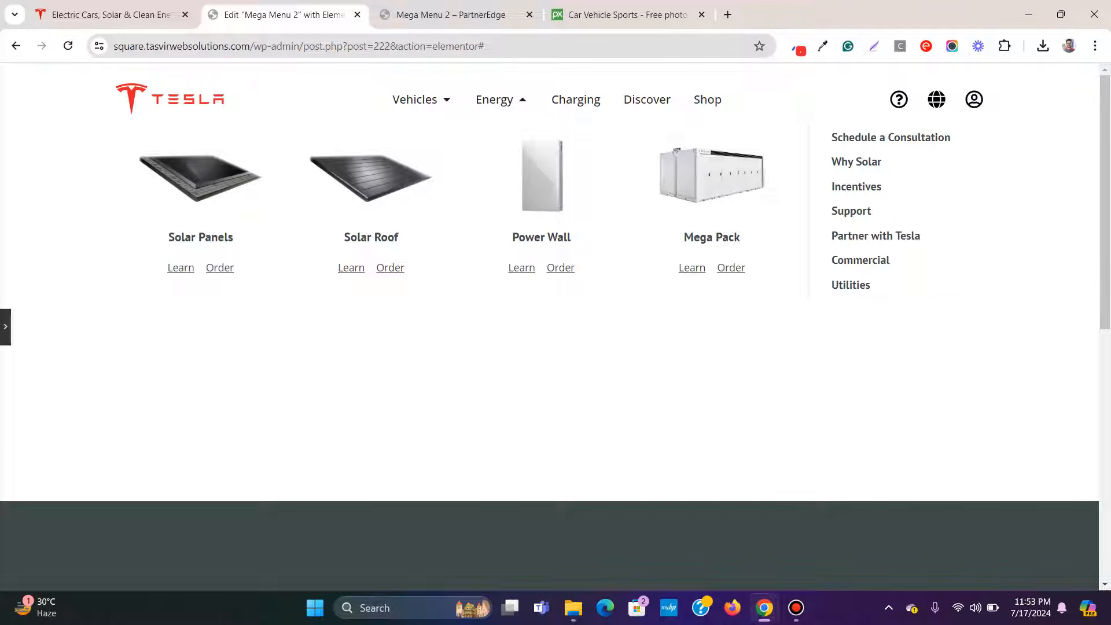
{"action": "left_click", "coordinate": [5, 326]}
{"action": "left_click", "coordinate": [208, 576]}
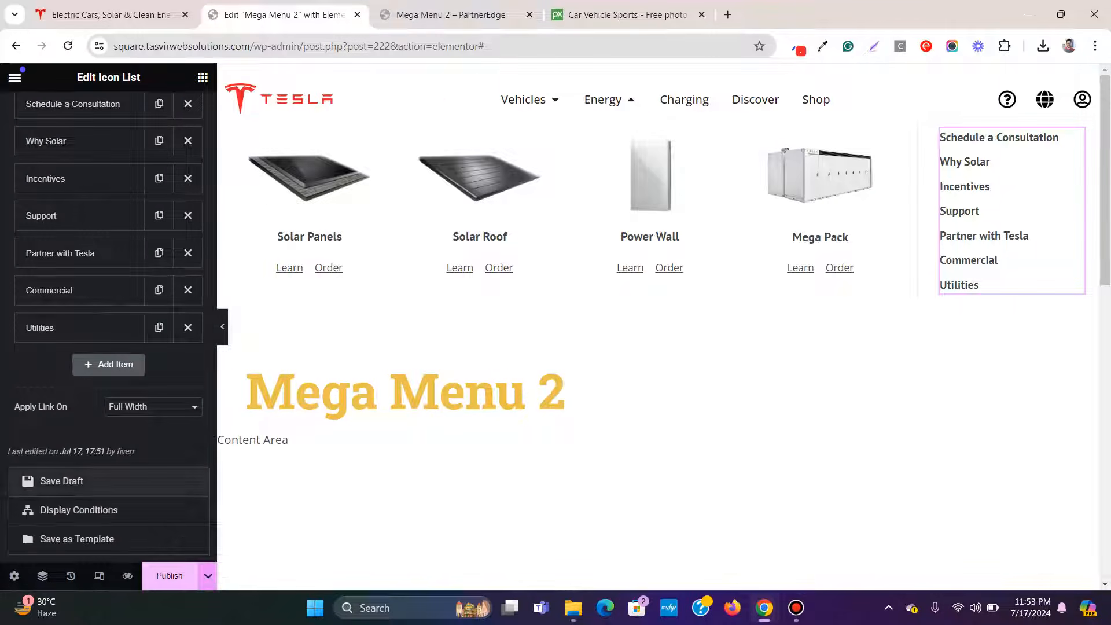
Step: Close the developer tools on tesla.com, examine its Energy and Charging dropdowns at full width, and return to the Elementor editor
{"action": "left_click", "coordinate": [110, 15]}
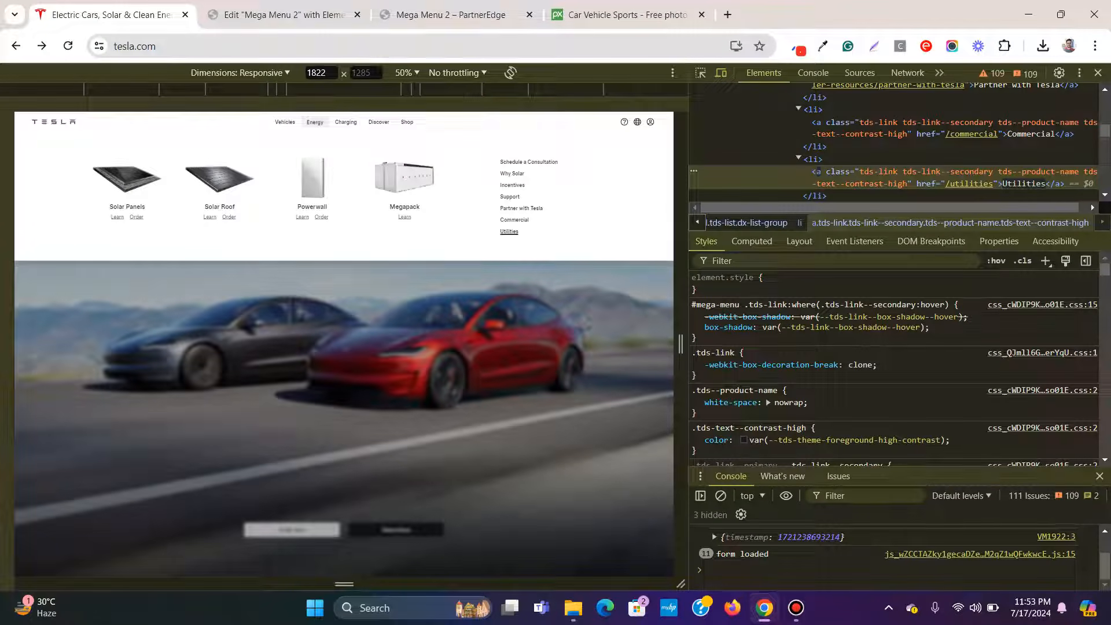
{"action": "left_click", "coordinate": [1095, 45]}
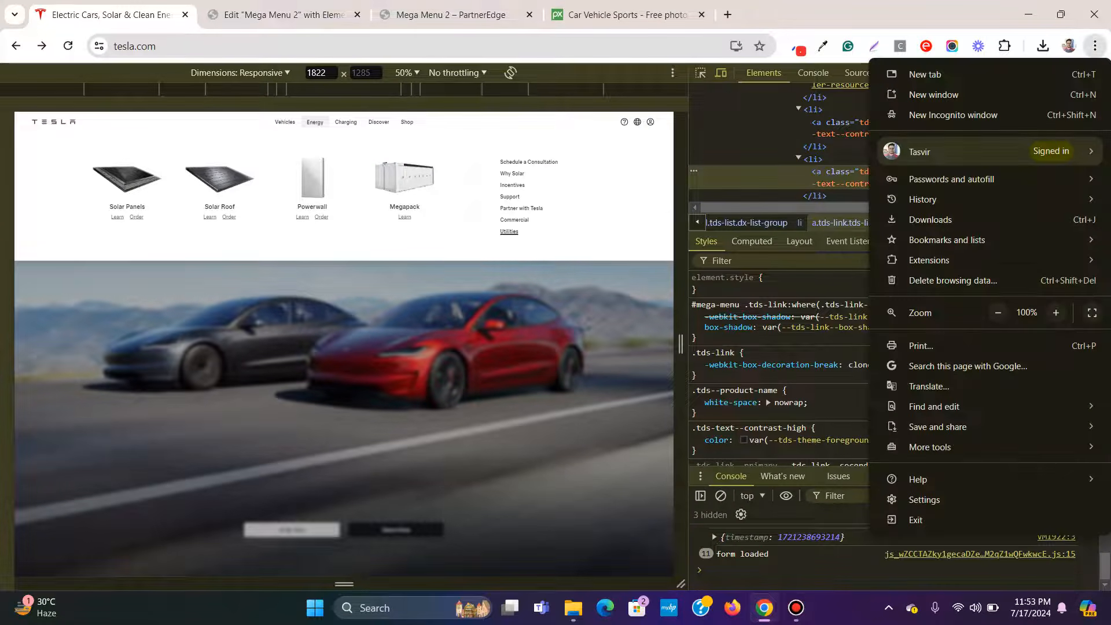
{"action": "left_click", "coordinate": [376, 320]}
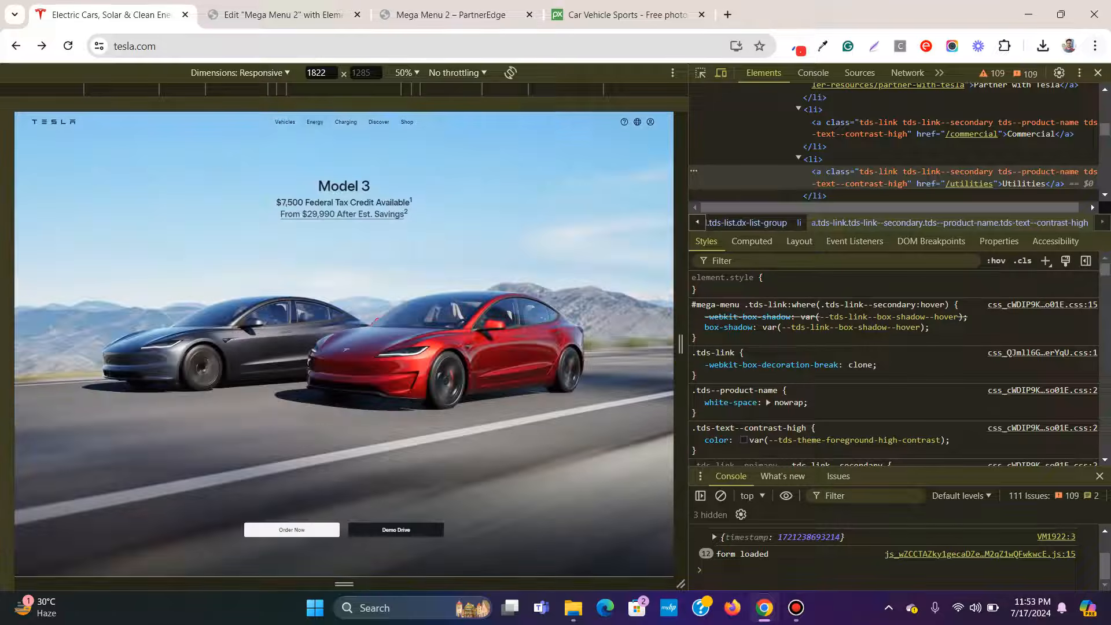
{"action": "left_click", "coordinate": [1097, 73]}
{"action": "mouse_move", "coordinate": [497, 83]}
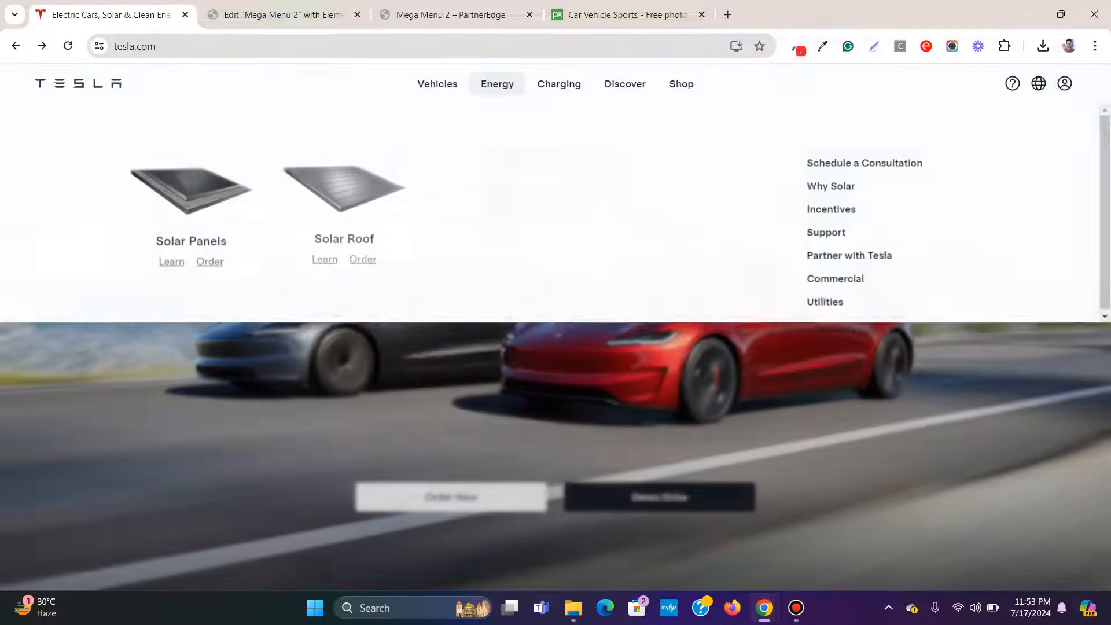
{"action": "mouse_move", "coordinate": [559, 84]}
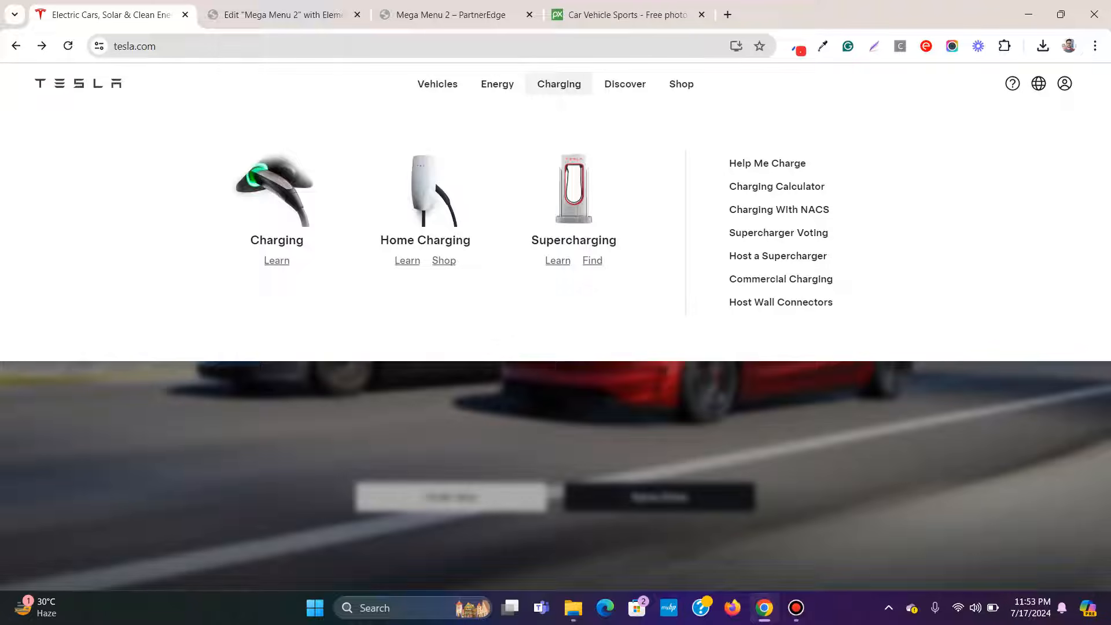
{"action": "left_click", "coordinate": [288, 14]}
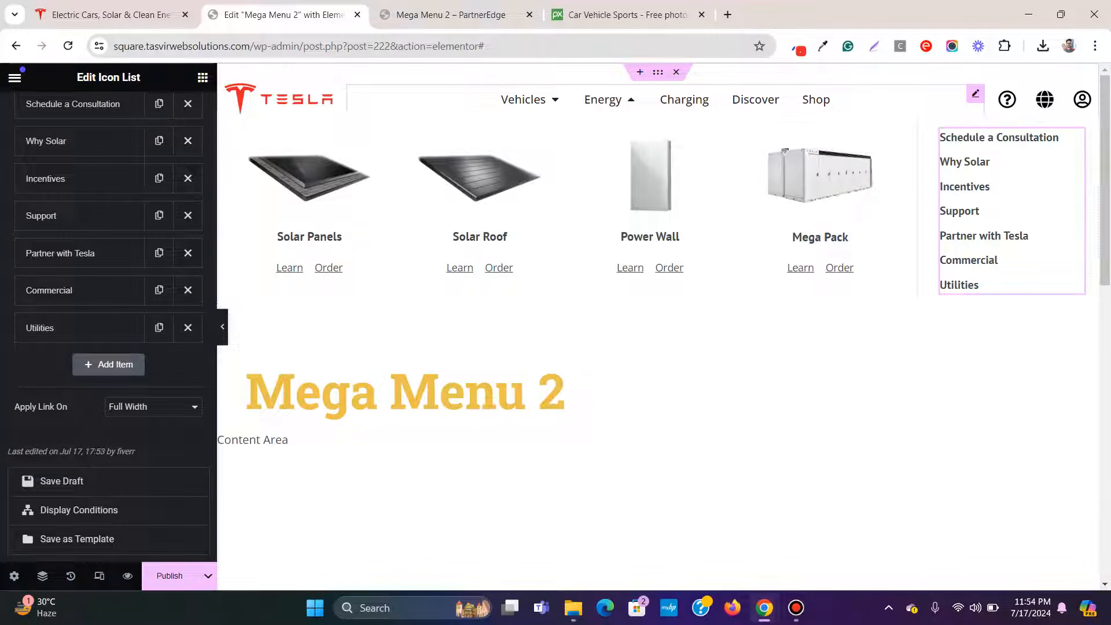
{"action": "scroll", "coordinate": [108, 260], "scroll_direction": "up", "scroll_amount": 3}
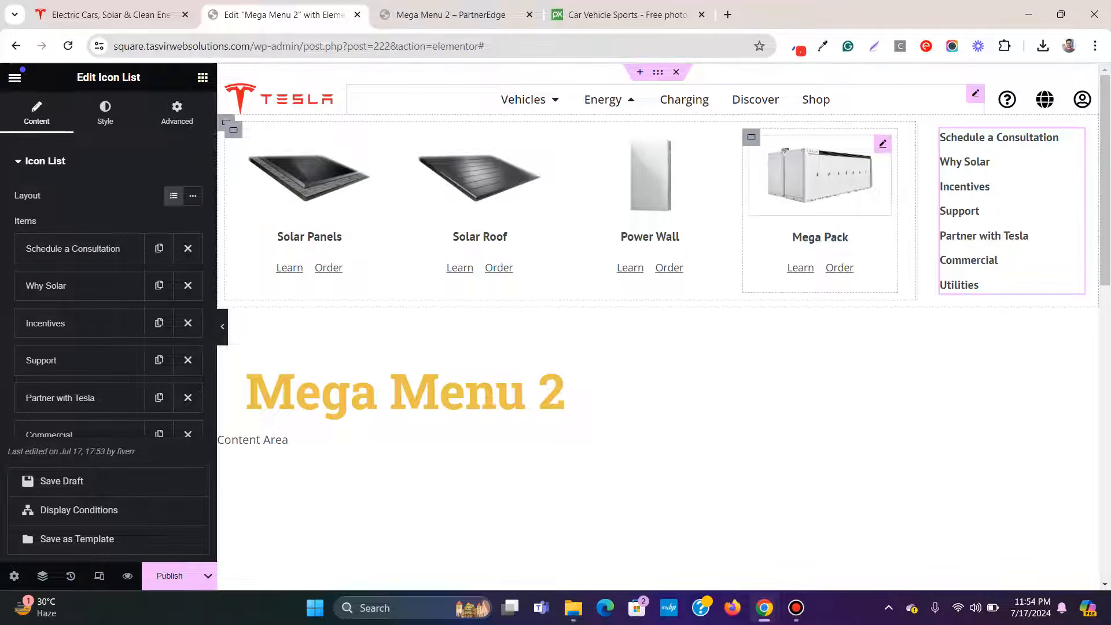
Step: Duplicate the Energy item in the Menu widget and delete the original Charging item
{"action": "left_click", "coordinate": [974, 94]}
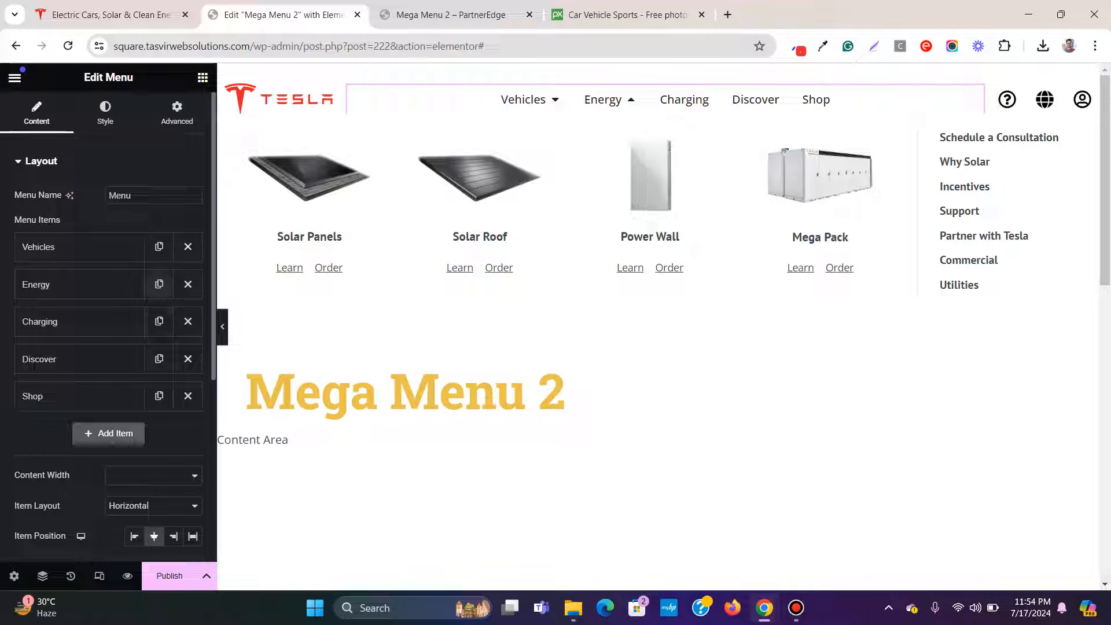
{"action": "left_click", "coordinate": [158, 283]}
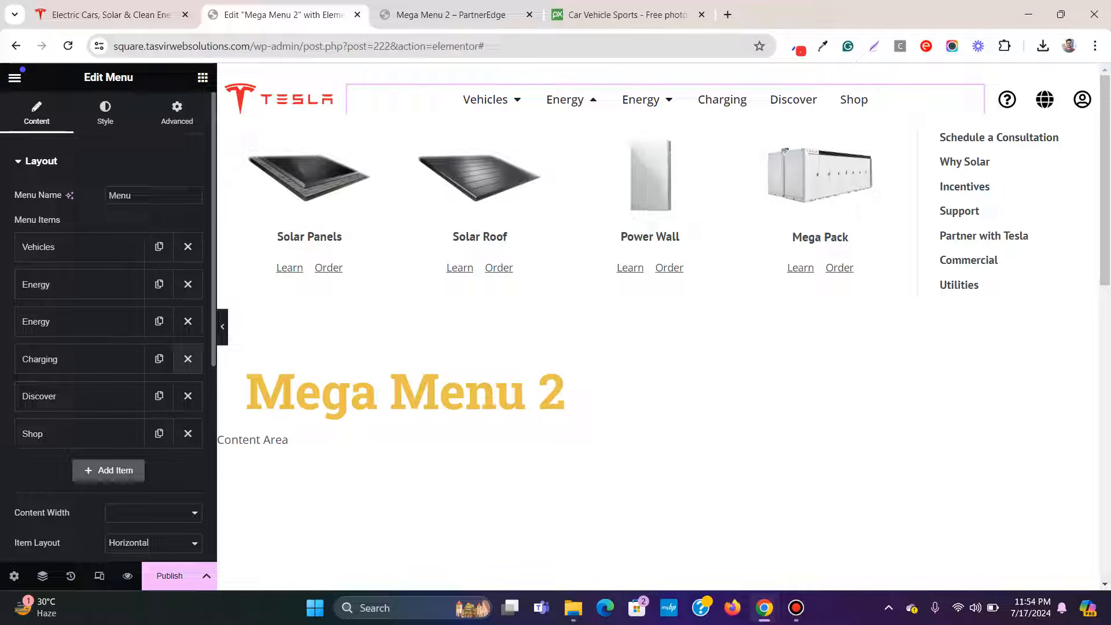
{"action": "left_click", "coordinate": [188, 359]}
Step: Rename the duplicated Energy menu item "Charging" and save the template as a draft
{"action": "left_click", "coordinate": [81, 321]}
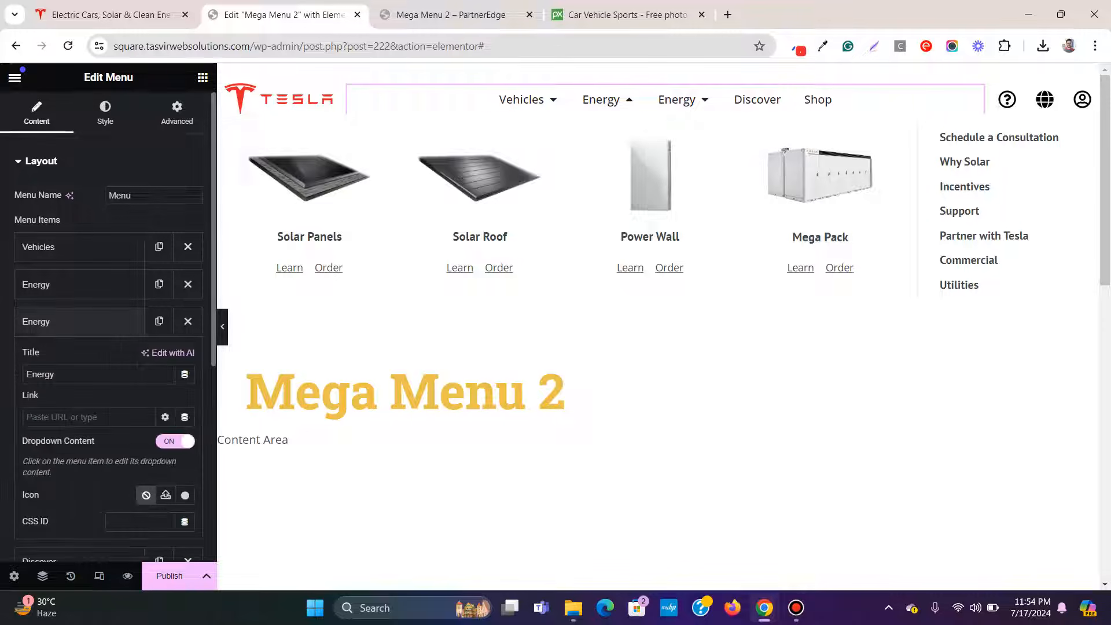
{"action": "double_click", "coordinate": [41, 375]}
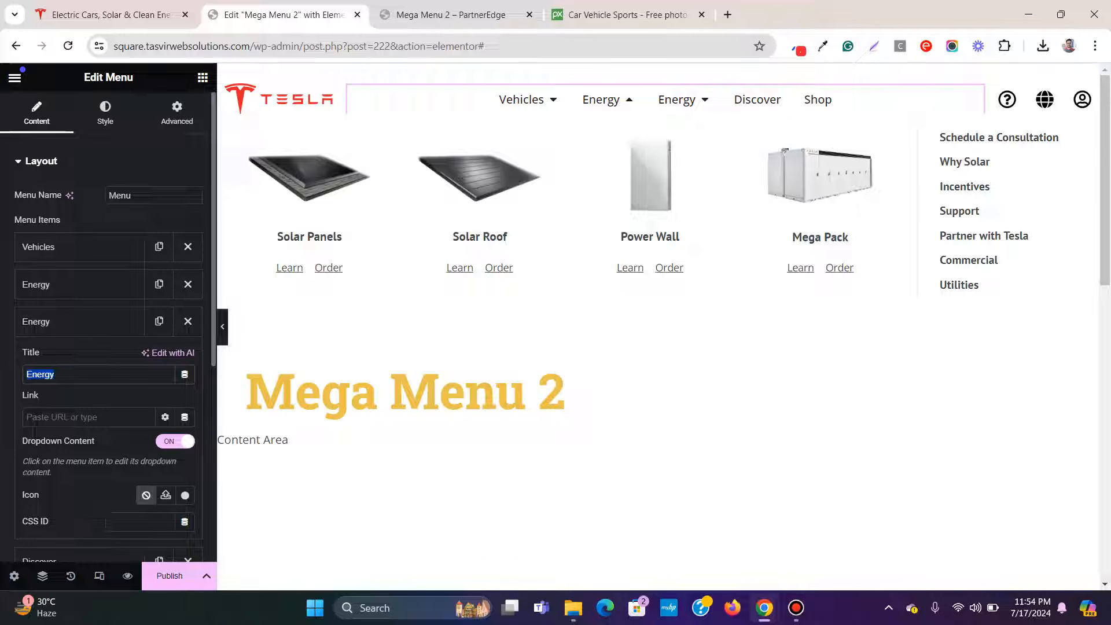
{"action": "type", "text": "Char"}
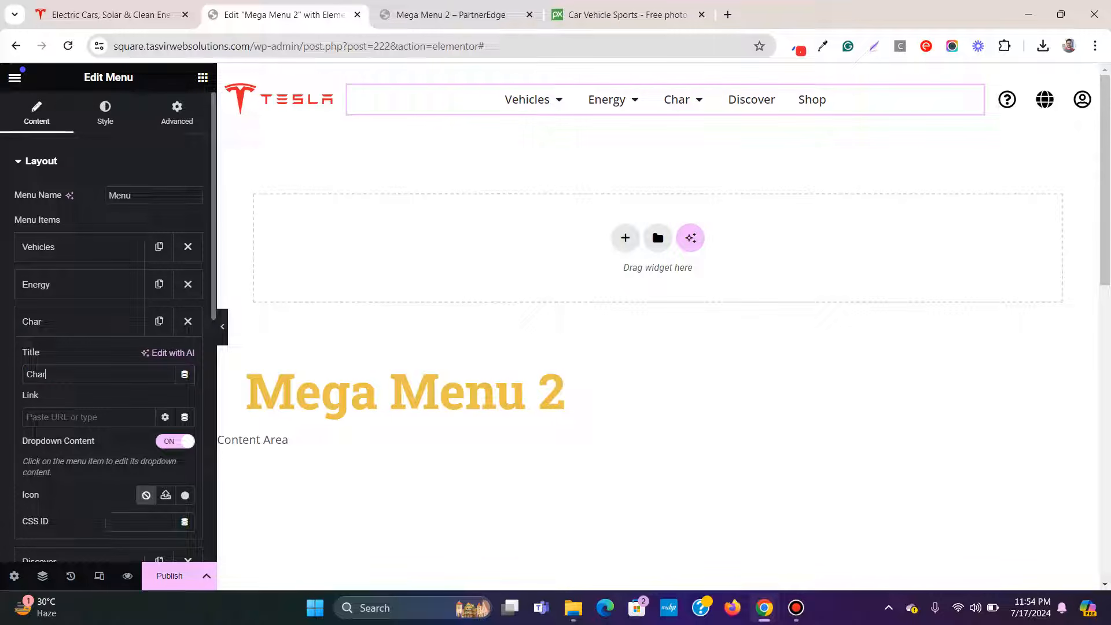
{"action": "type", "text": "ging"}
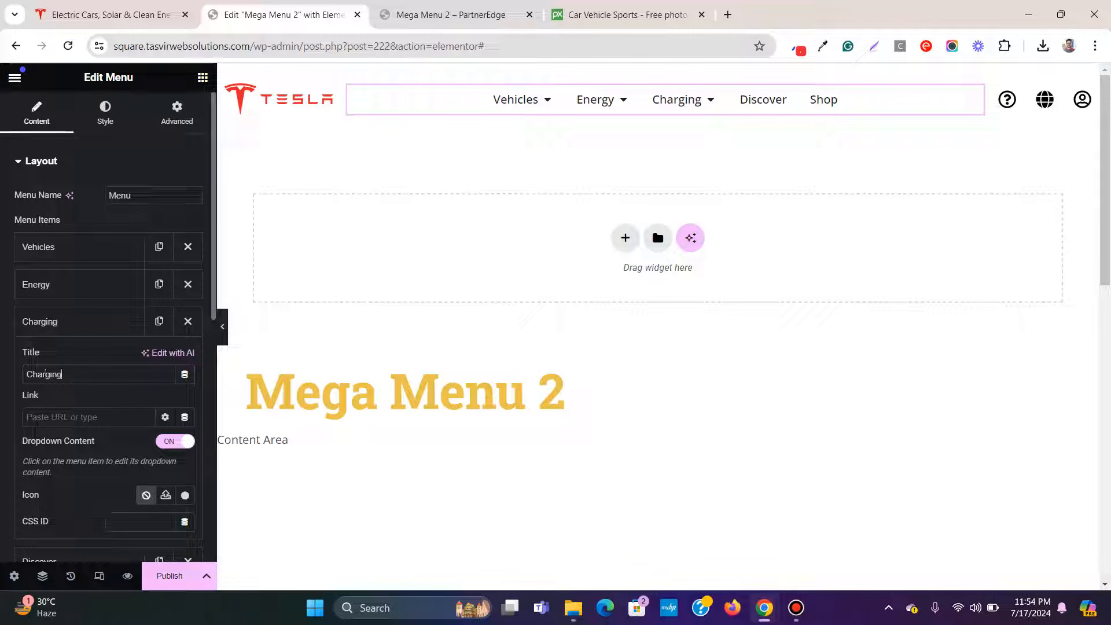
{"action": "left_click", "coordinate": [206, 576]}
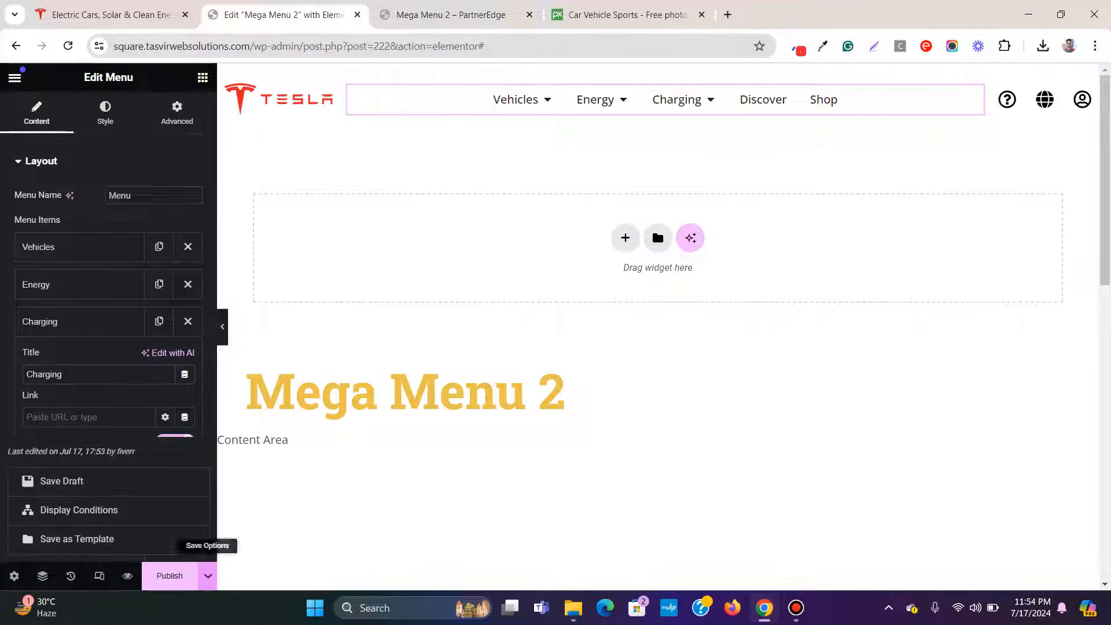
{"action": "left_click", "coordinate": [108, 481]}
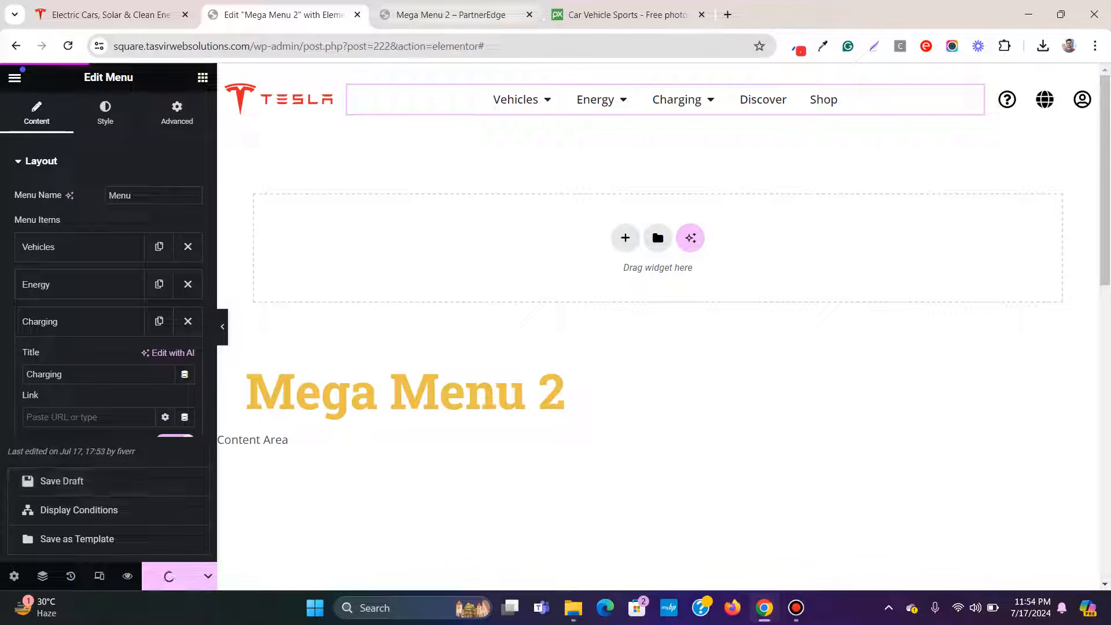
{"action": "left_click", "coordinate": [444, 15]}
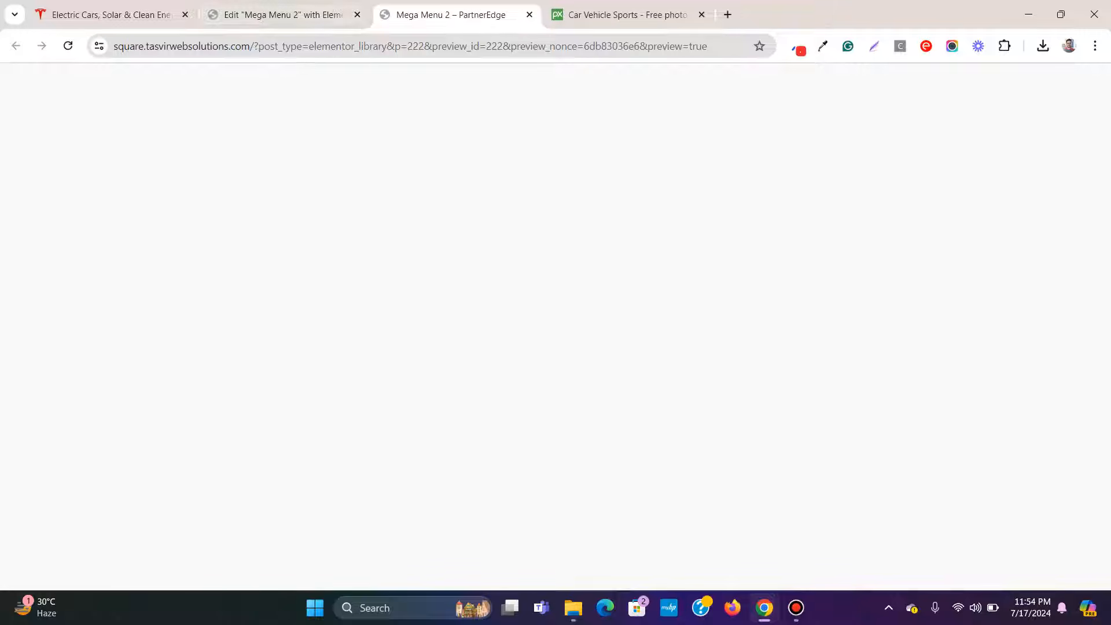
{"action": "left_click", "coordinate": [796, 607]}
{"action": "left_click", "coordinate": [795, 607]}
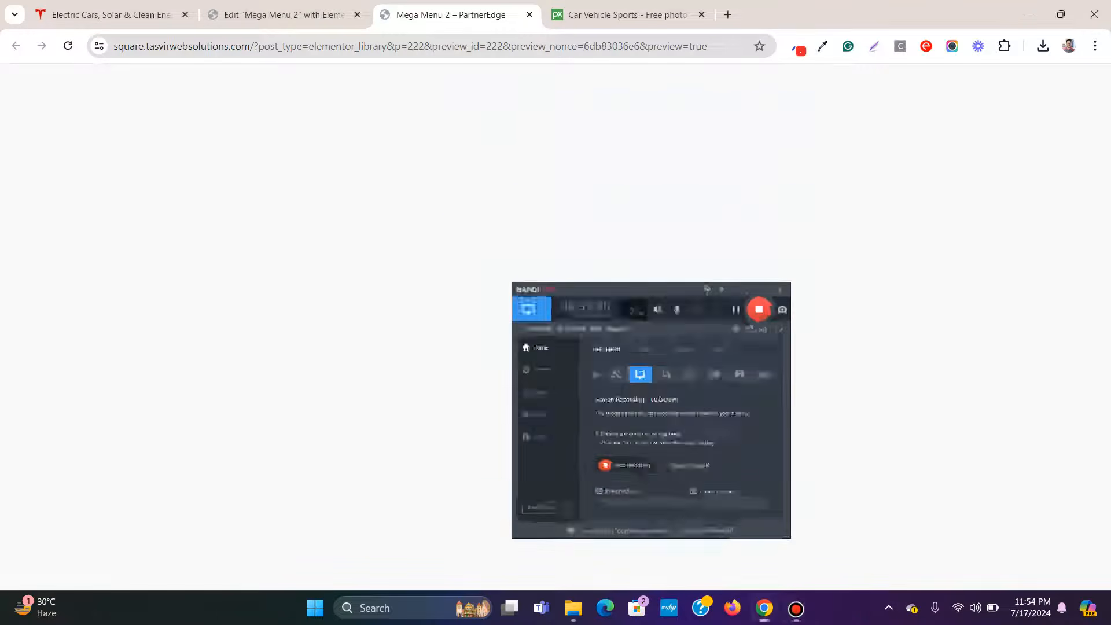
{"action": "left_click", "coordinate": [283, 15]}
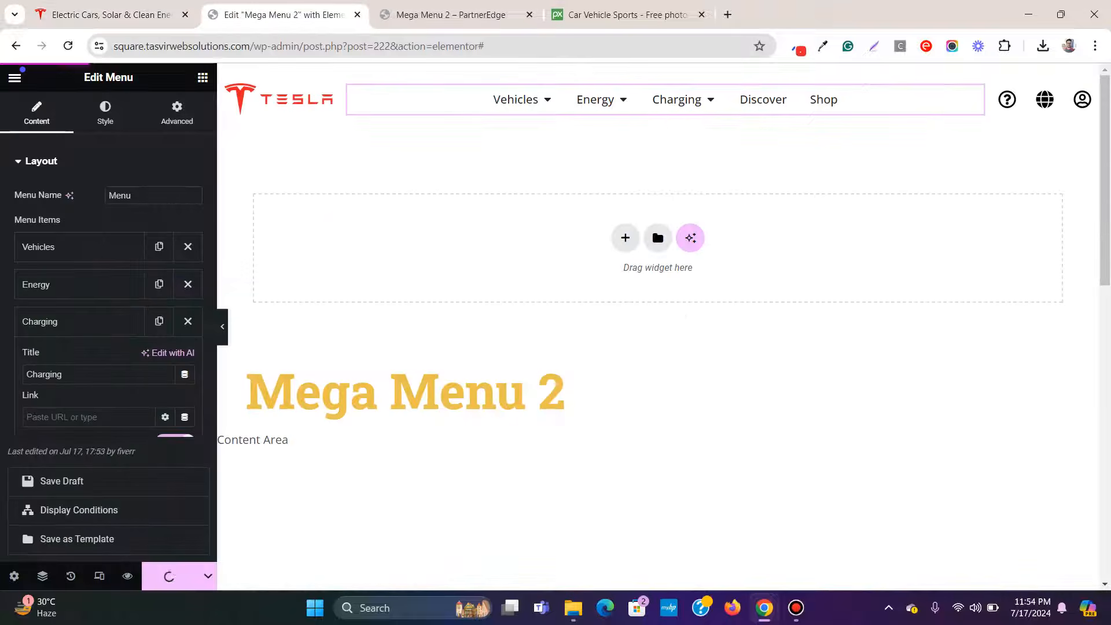
{"action": "left_click", "coordinate": [451, 15]}
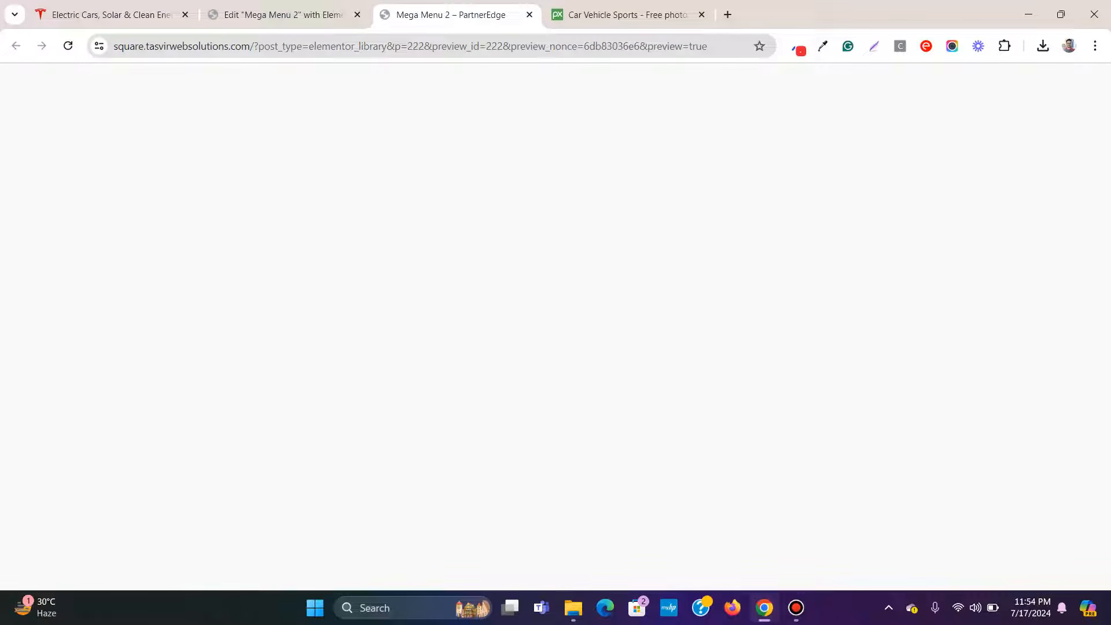
{"action": "left_click", "coordinate": [796, 607]}
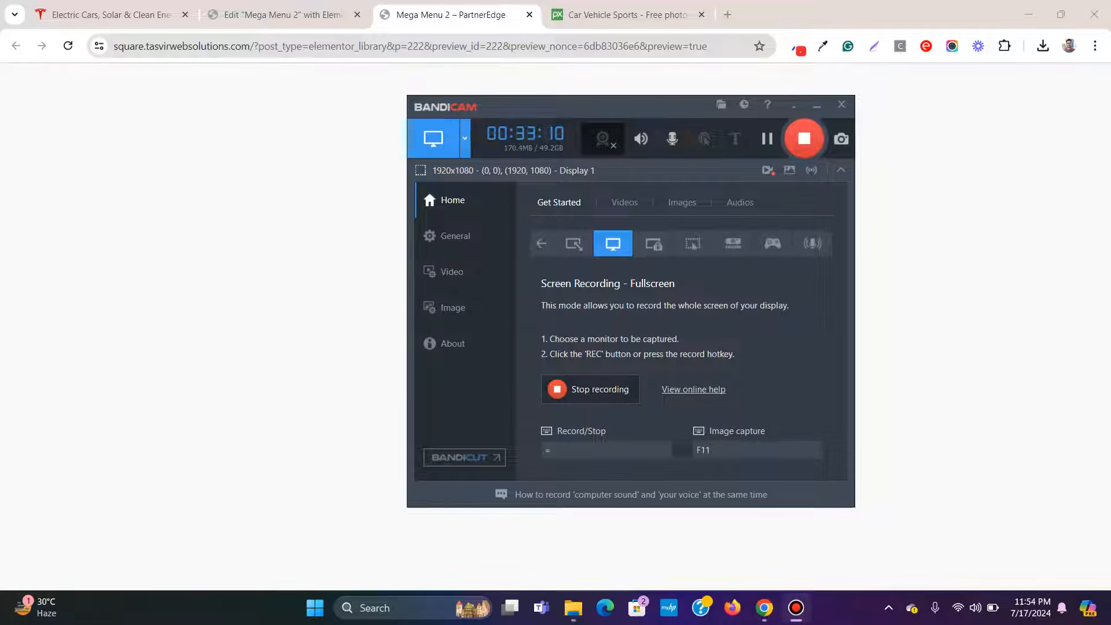
{"action": "left_click", "coordinate": [796, 607]}
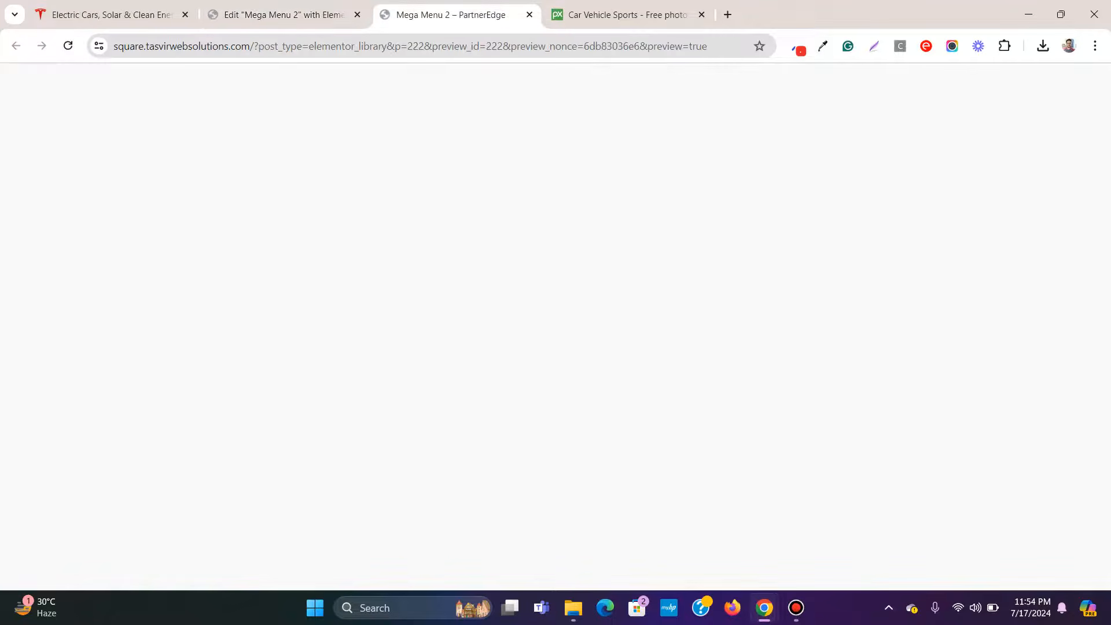
Step: Reload the Mega Menu 2 preview page and check the content of its Charging dropdown
{"action": "left_click", "coordinate": [68, 45]}
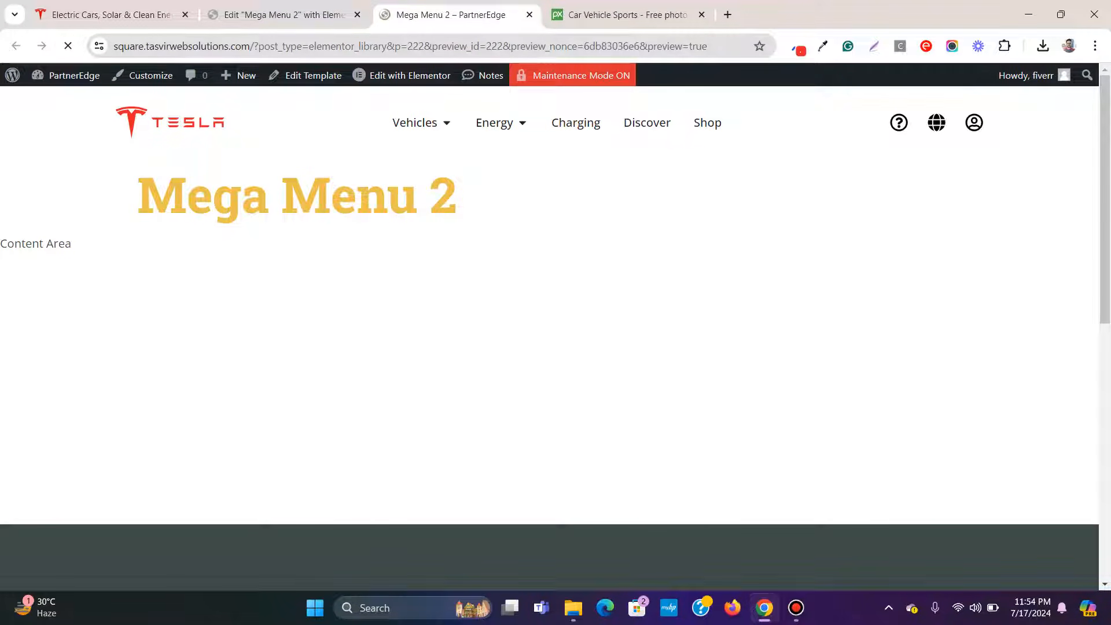
{"action": "left_click", "coordinate": [283, 15]}
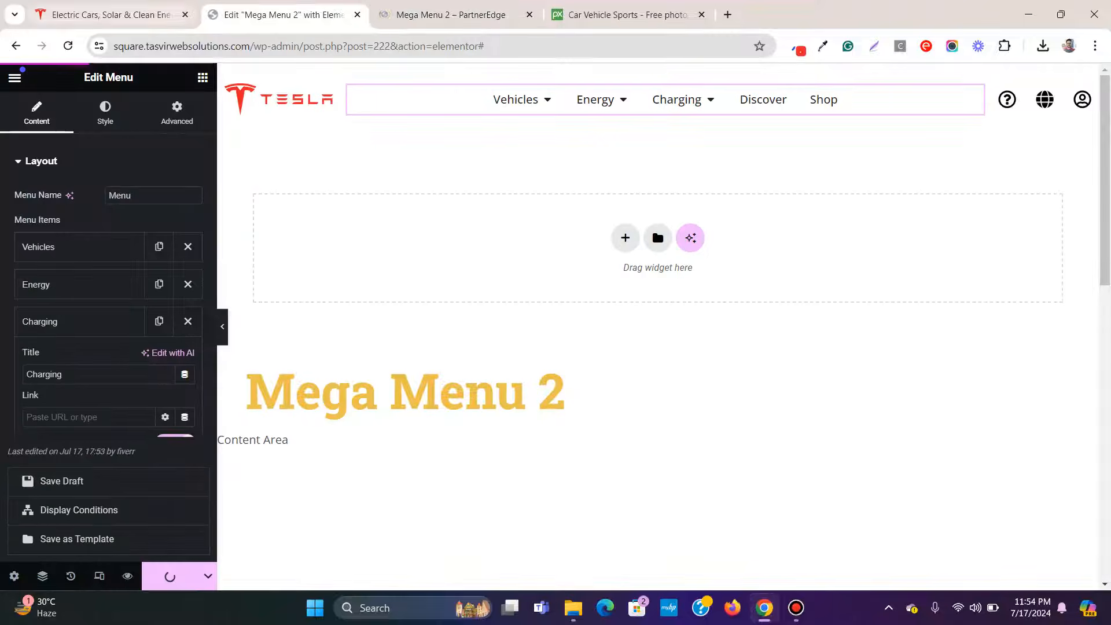
{"action": "left_click", "coordinate": [113, 15]}
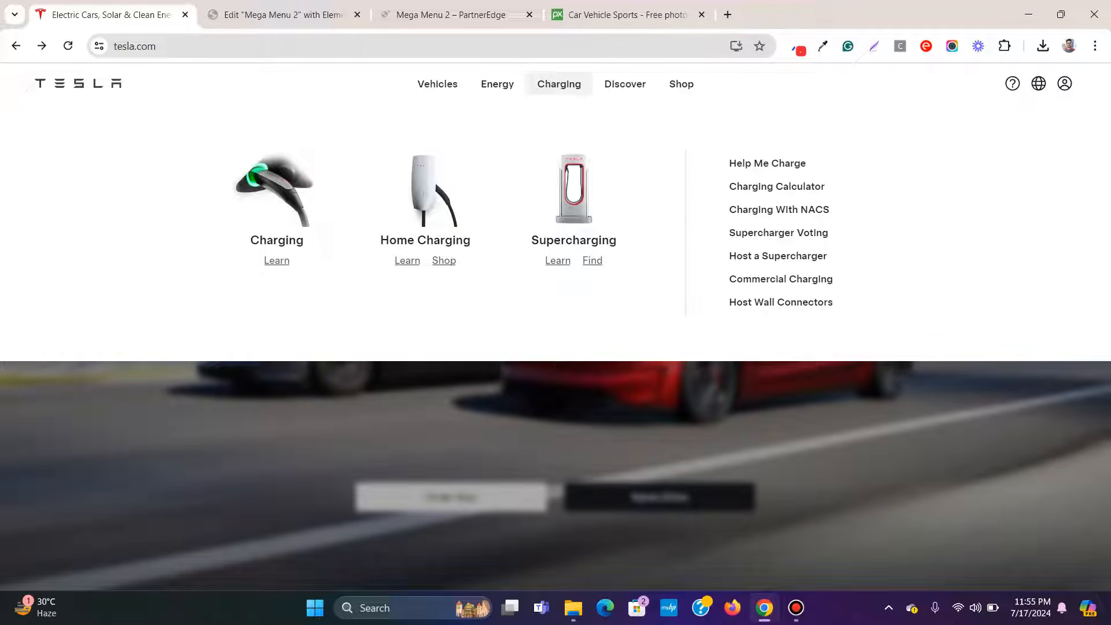
{"action": "left_click", "coordinate": [451, 16]}
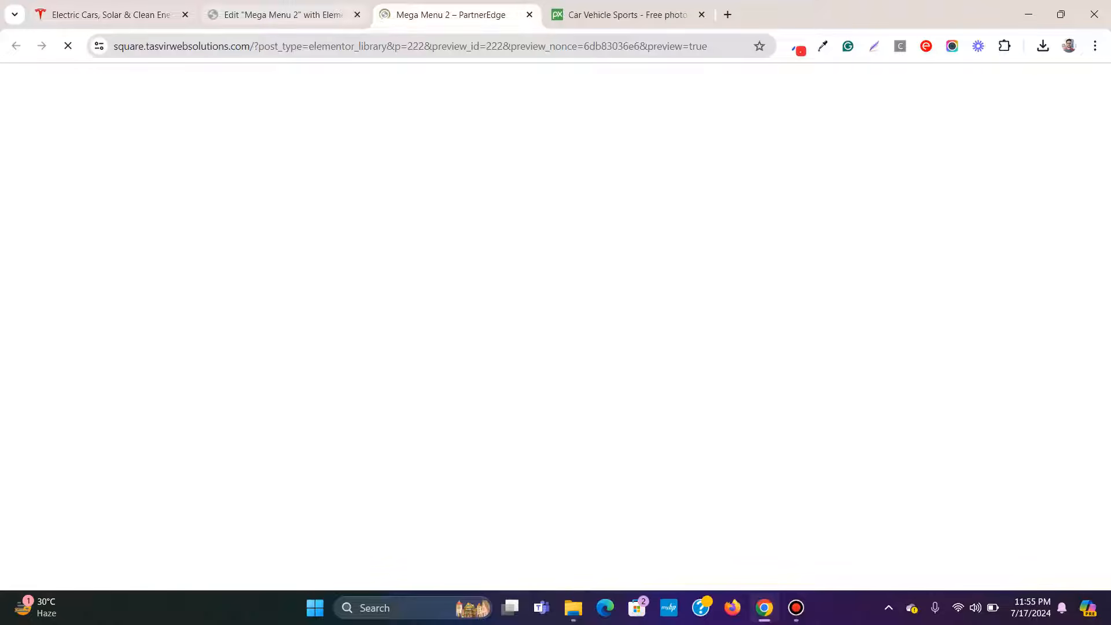
{"action": "left_click", "coordinate": [283, 15]}
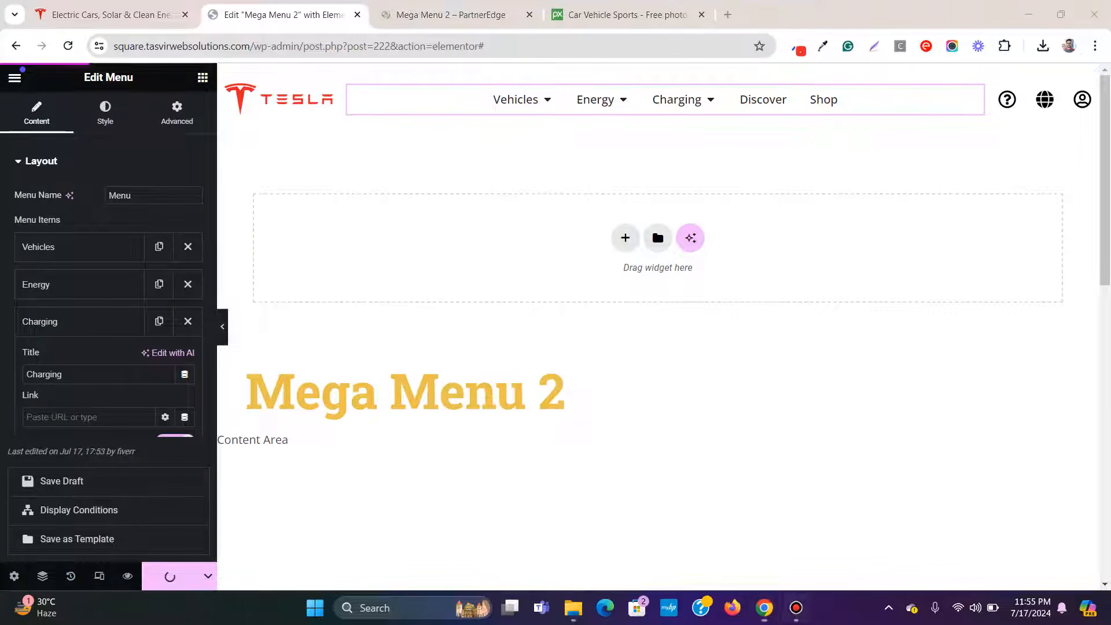
{"action": "left_click", "coordinate": [796, 607]}
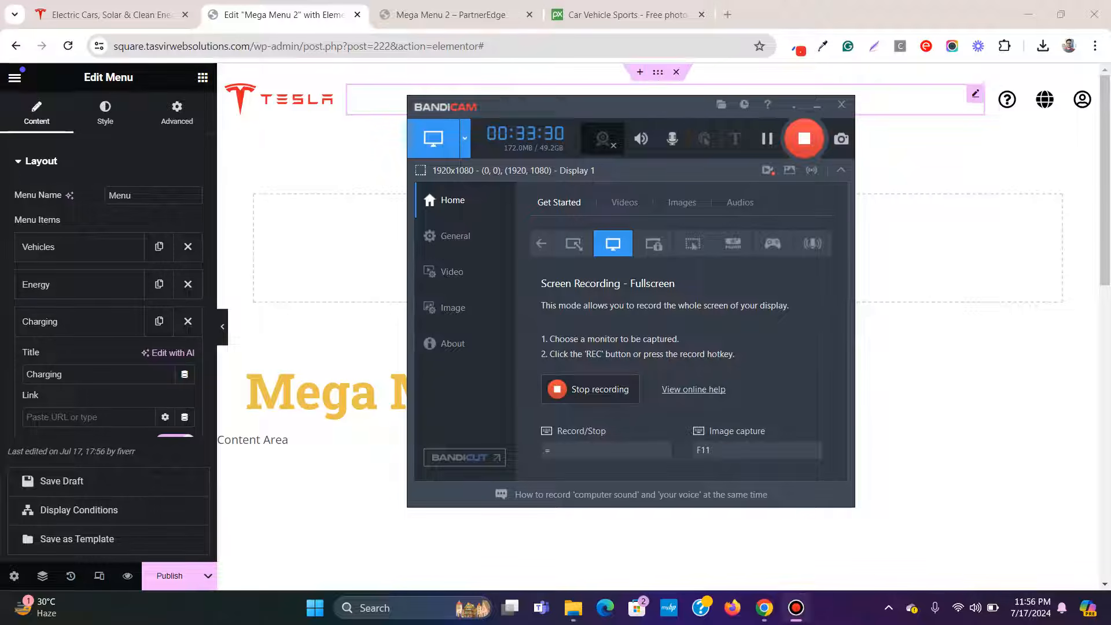
{"action": "left_click", "coordinate": [816, 106]}
{"action": "left_click", "coordinate": [451, 15]}
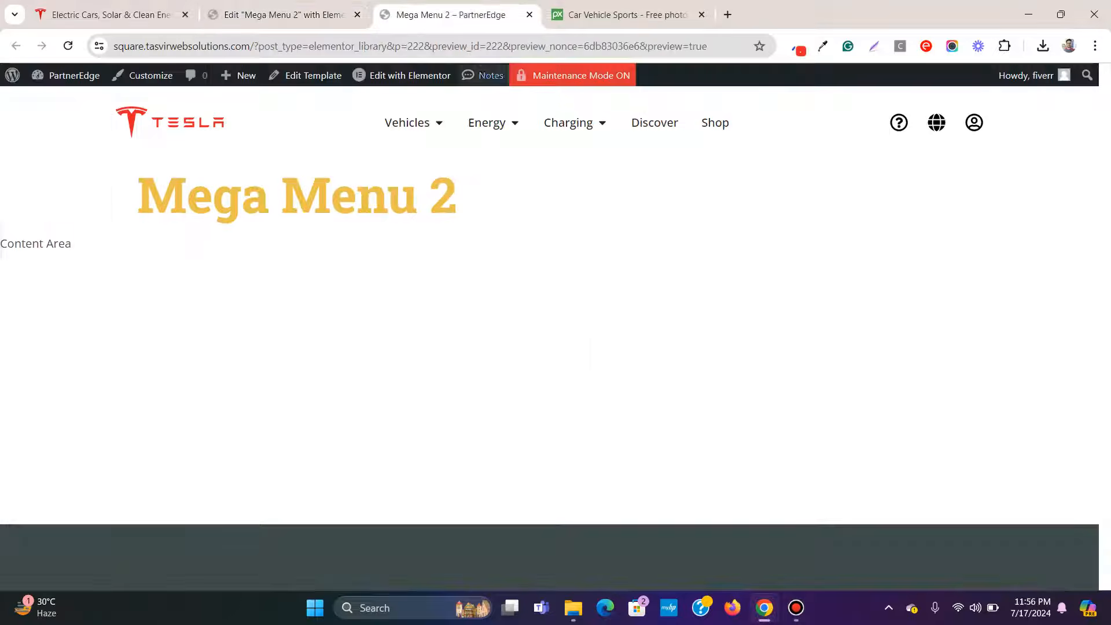
{"action": "mouse_move", "coordinate": [569, 123]}
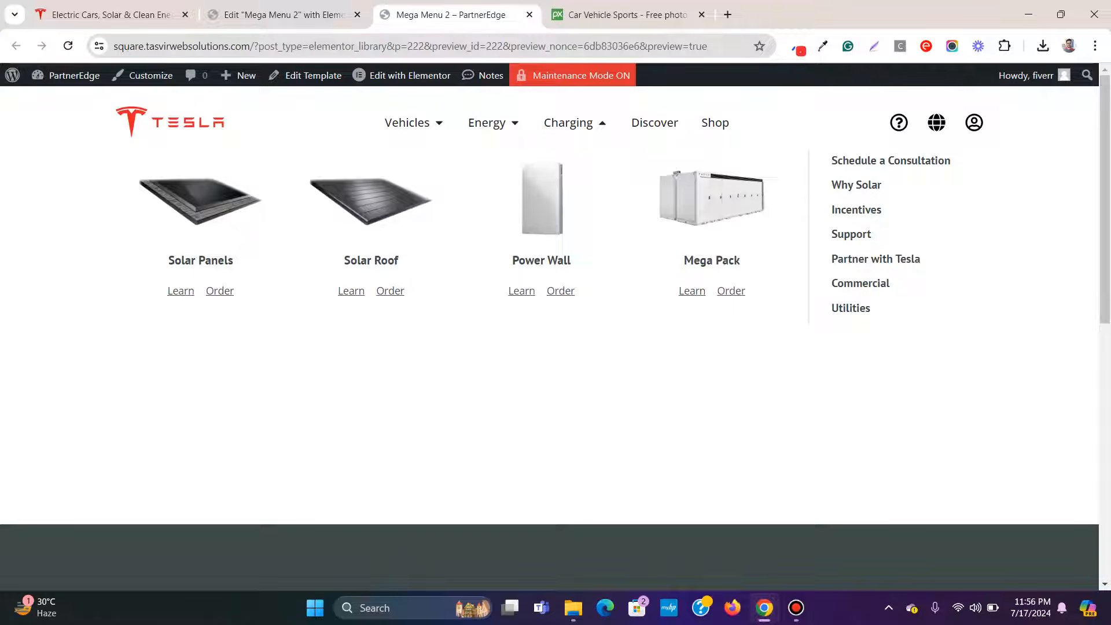
Step: Return to the Elementor editor, try to open the Charging dropdown and reload the editor page
{"action": "left_click", "coordinate": [283, 15]}
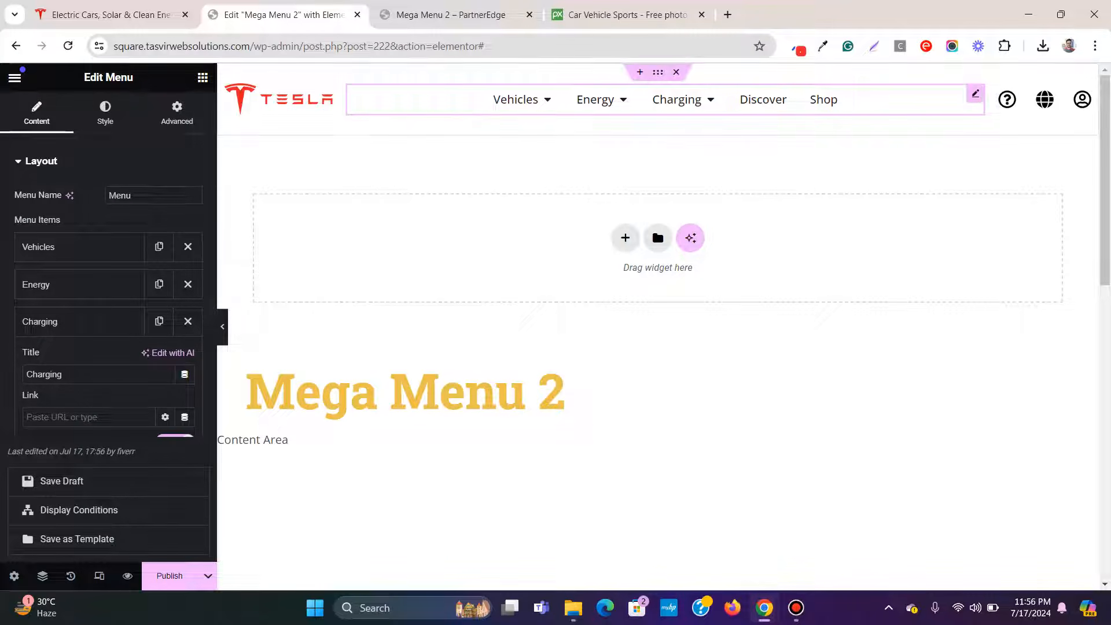
{"action": "left_click", "coordinate": [685, 99]}
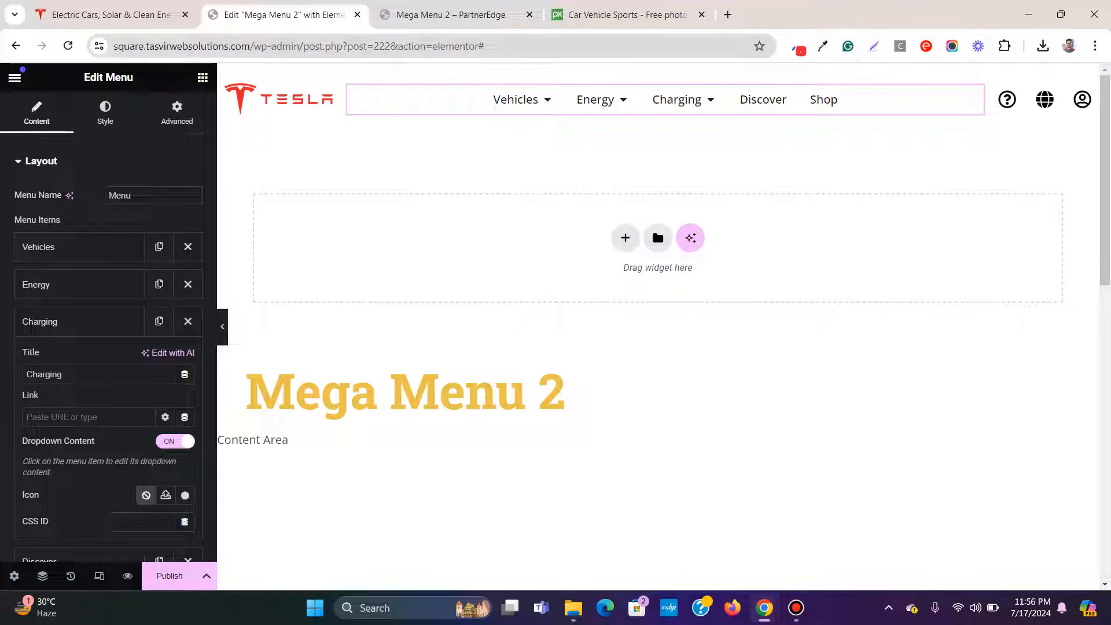
{"action": "left_click", "coordinate": [67, 46]}
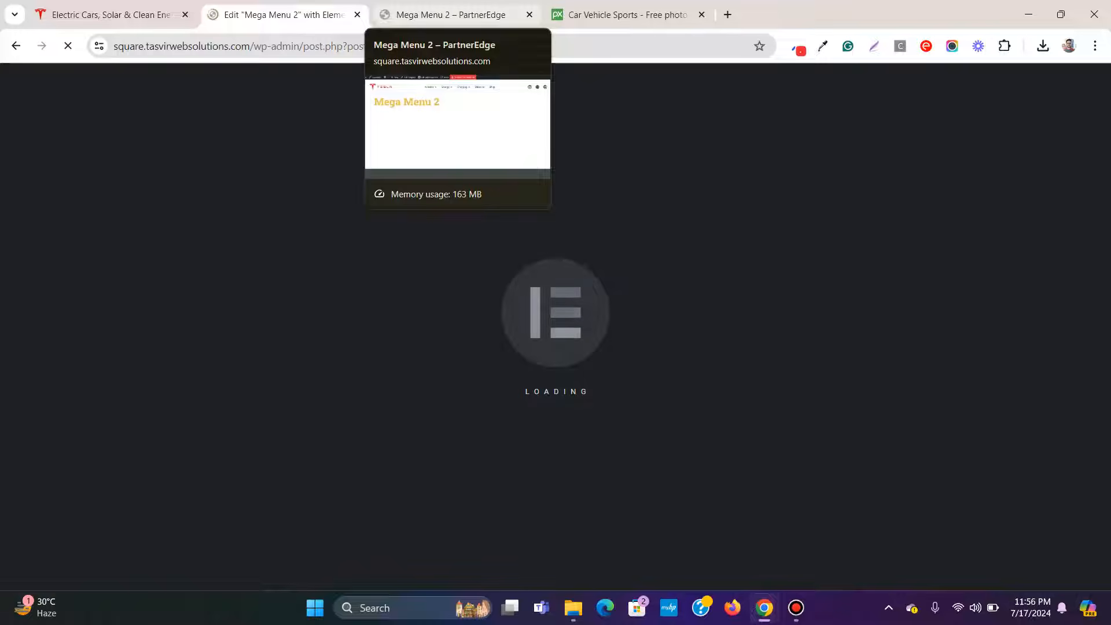
Step: Examine the Charging, Shop and Discover dropdowns on tesla.com, then return to the Elementor editor
{"action": "left_click", "coordinate": [110, 14]}
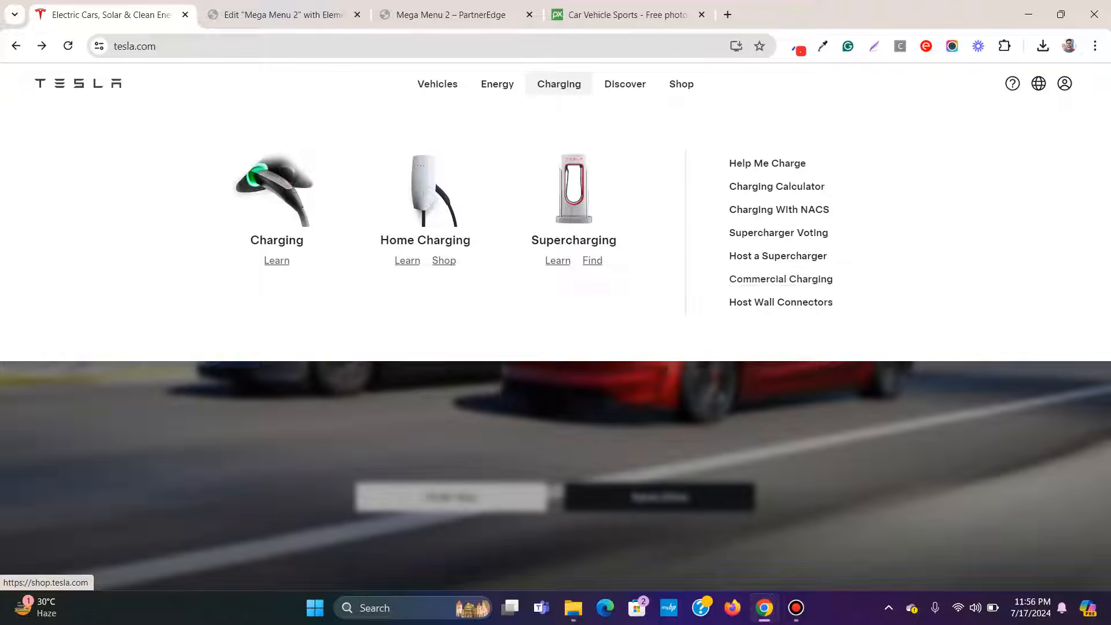
{"action": "mouse_move", "coordinate": [681, 84]}
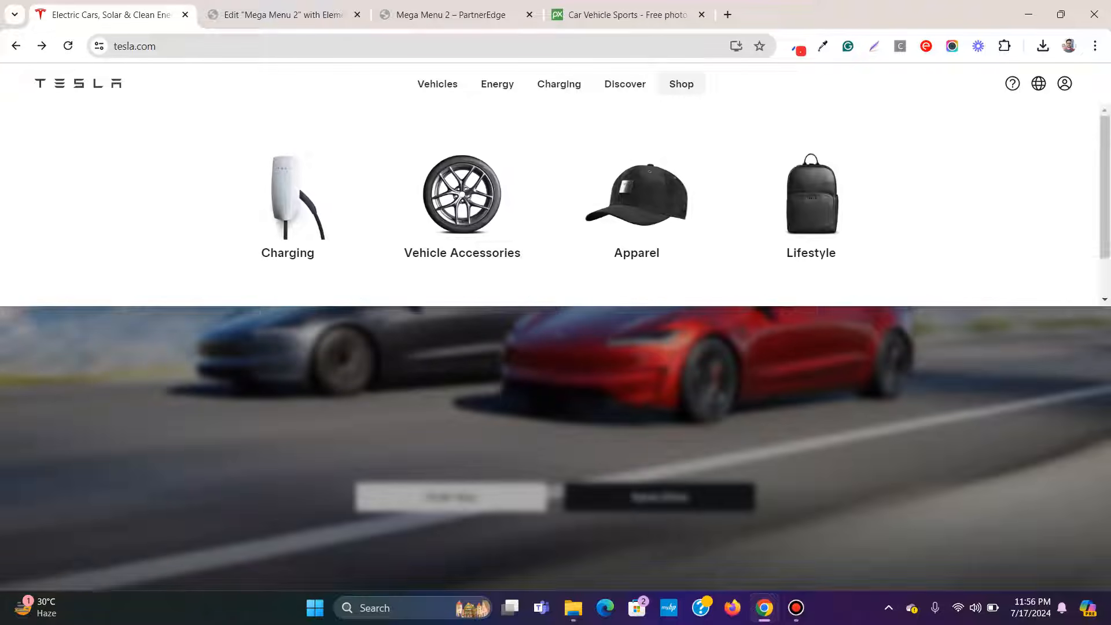
{"action": "mouse_move", "coordinate": [624, 84]}
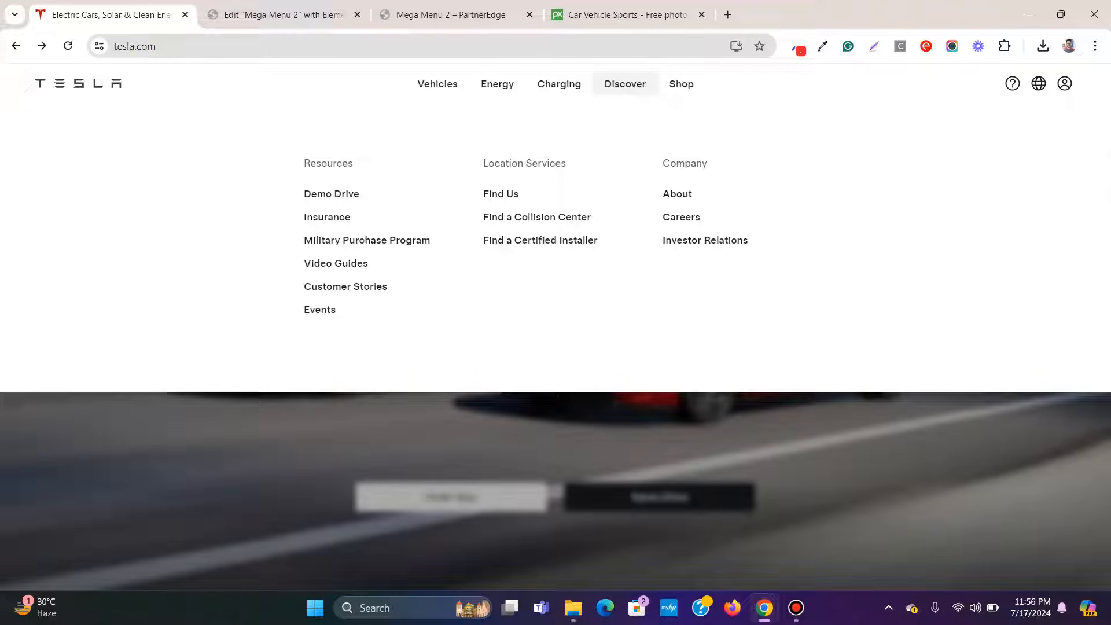
{"action": "key", "text": "ctrl+Tab"}
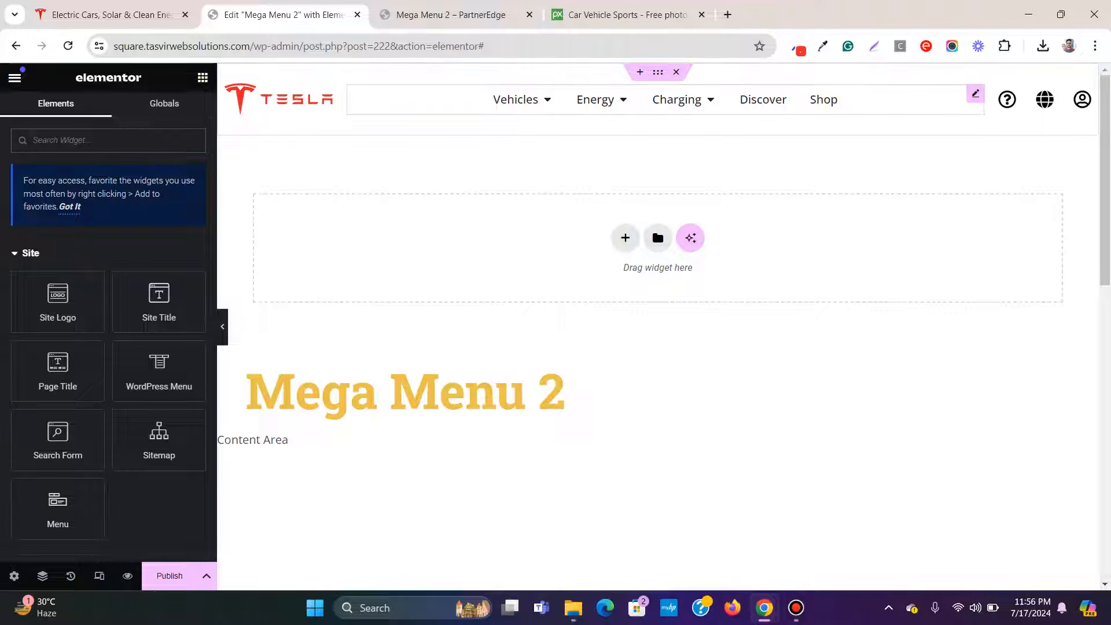
{"action": "key", "text": "ctrl+shift+Tab"}
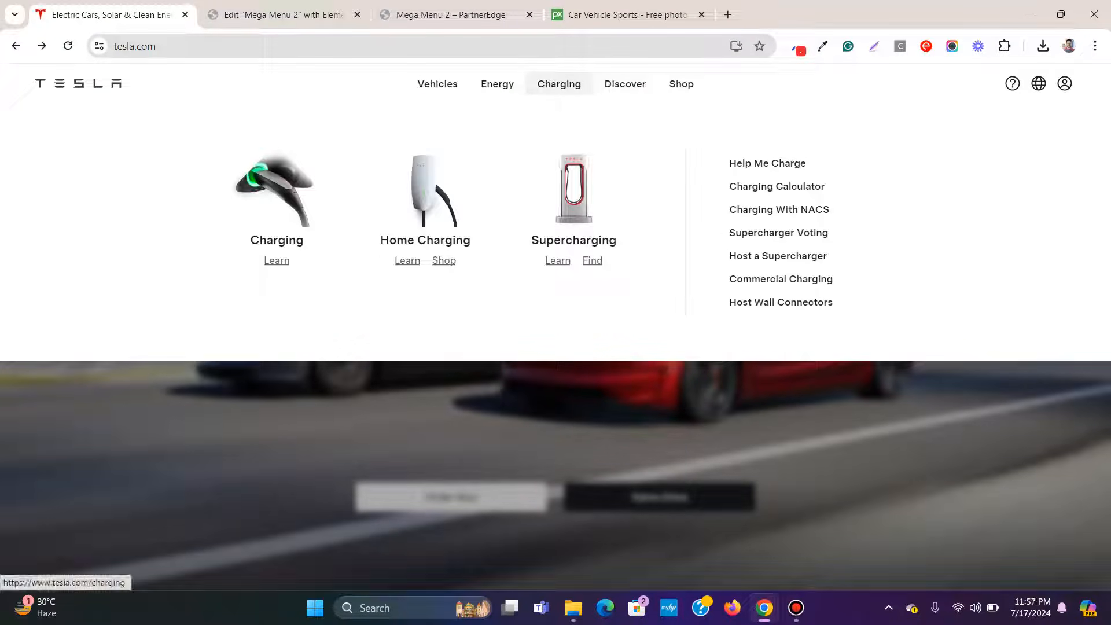
{"action": "key", "text": "ctrl+Tab"}
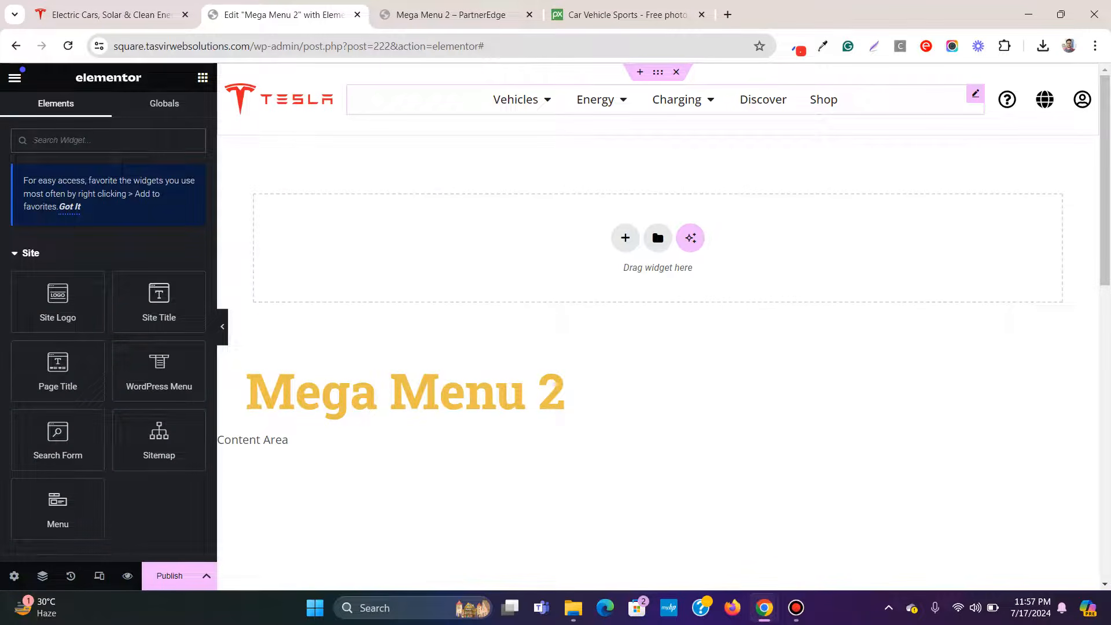
Step: Open the Charging dropdown in the editor, compare it with tesla.com's version and delete the Mega Pack container
{"action": "left_click", "coordinate": [688, 99]}
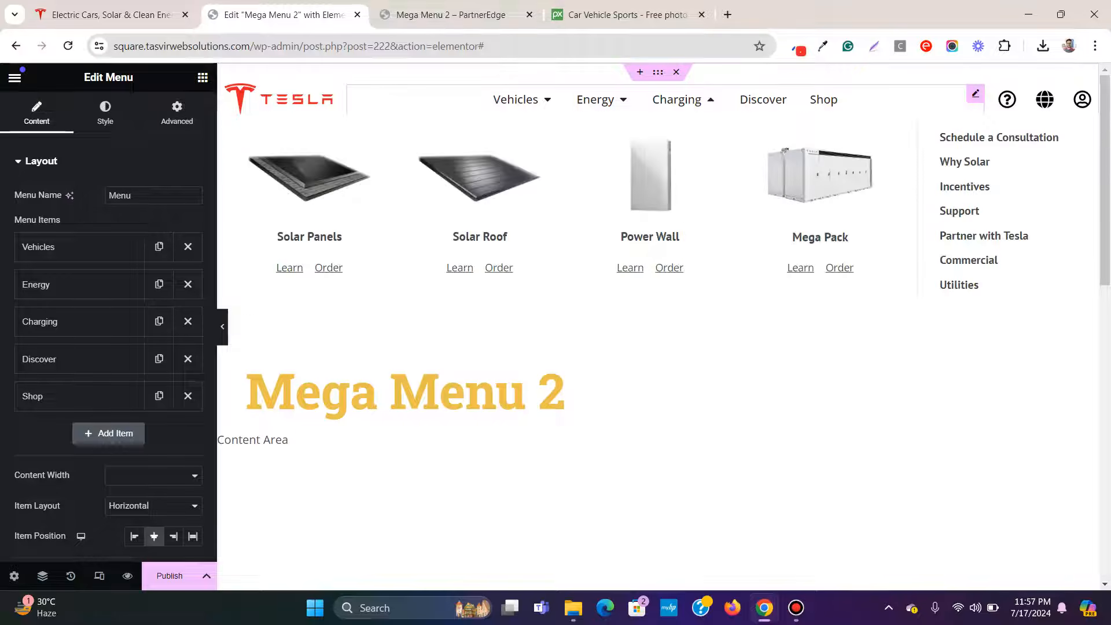
{"action": "left_click", "coordinate": [110, 15]}
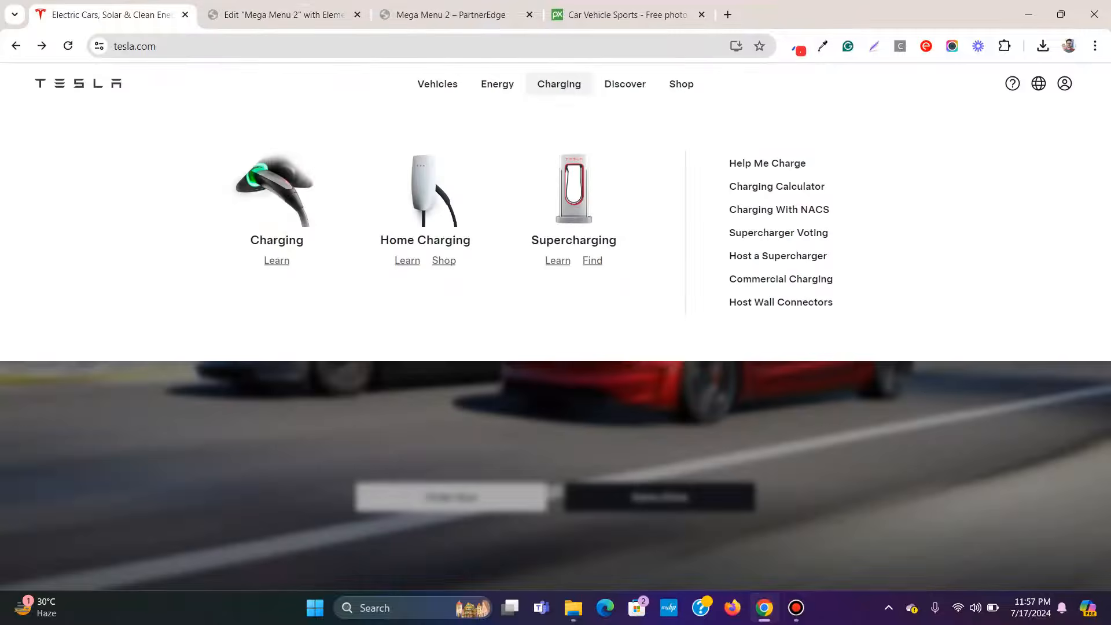
{"action": "left_click", "coordinate": [284, 14]}
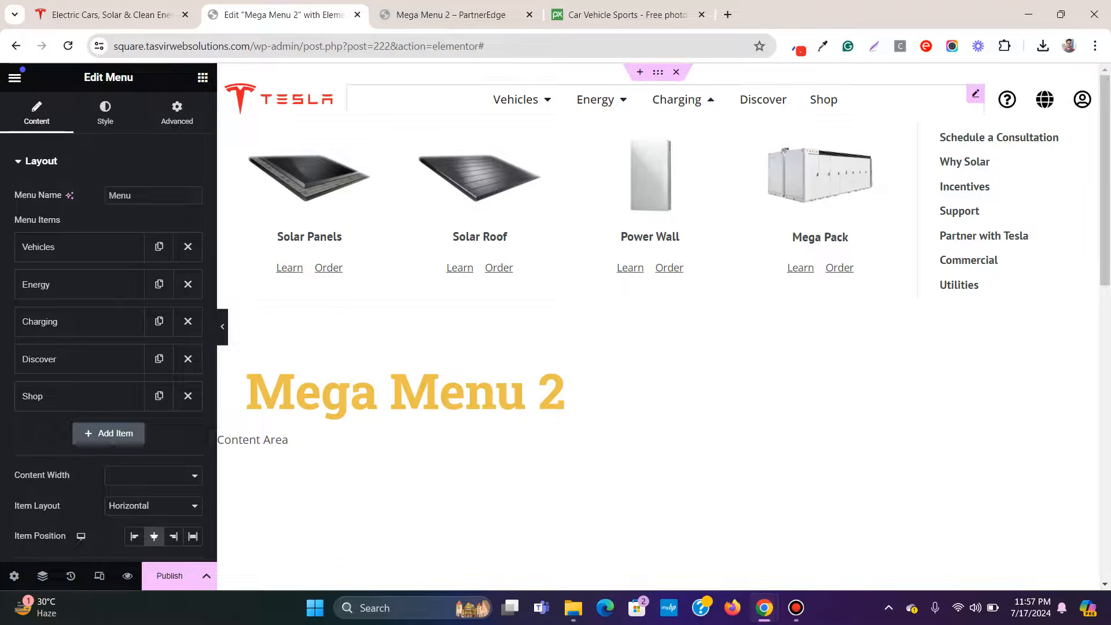
{"action": "right_click", "coordinate": [752, 137]}
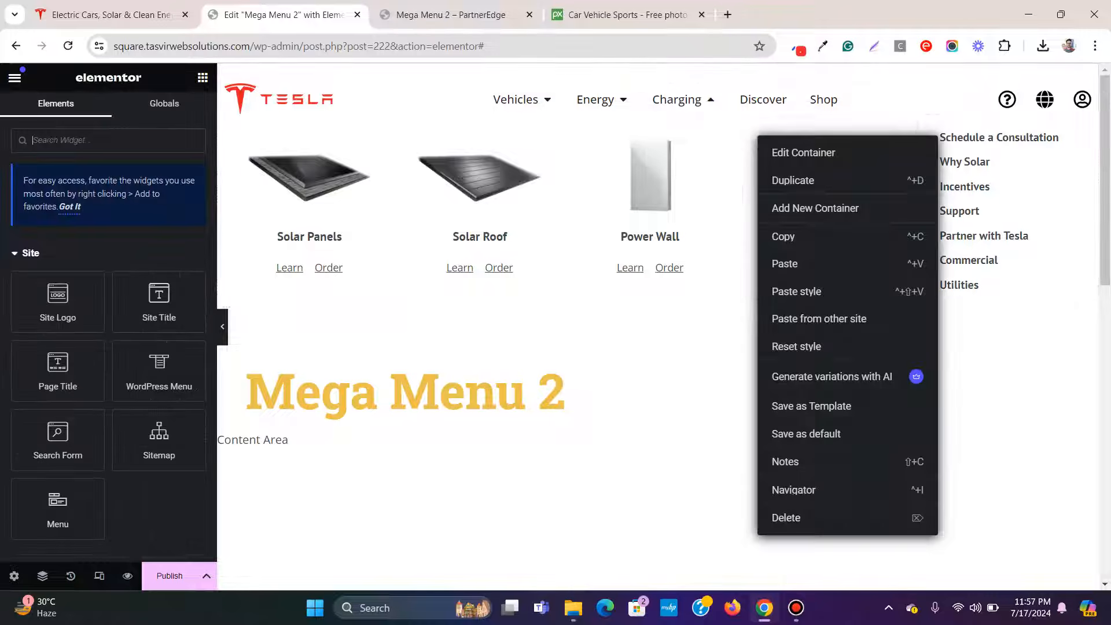
{"action": "left_click", "coordinate": [786, 517]}
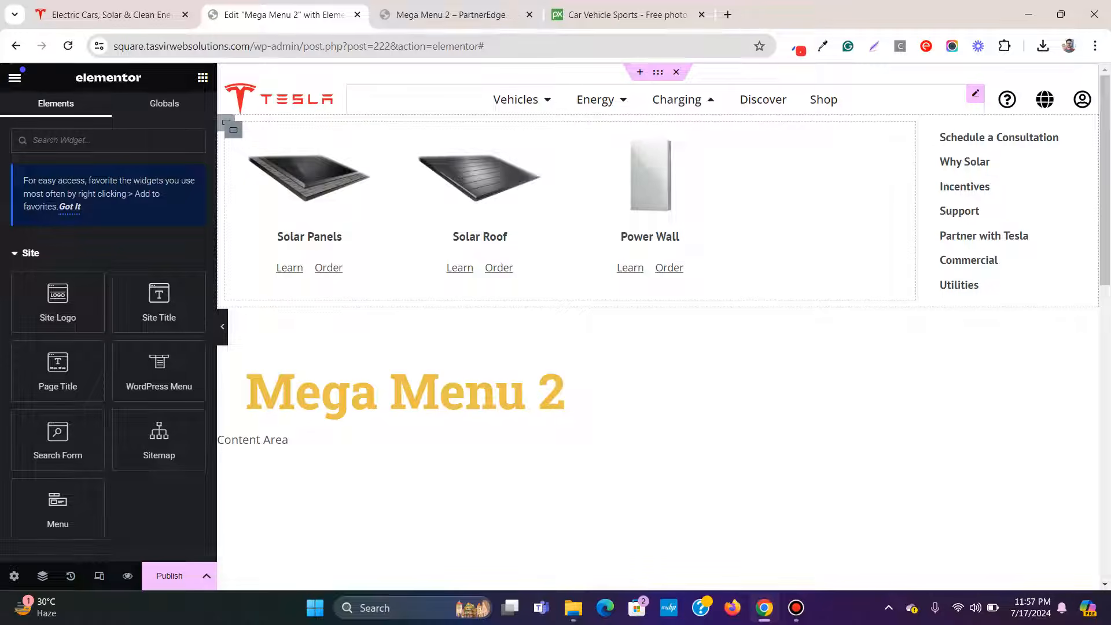
Step: Set the Charging dropdown's product row container to center its content, comparing the layout with the Charging dropdown on tesla.com
{"action": "left_click", "coordinate": [226, 122]}
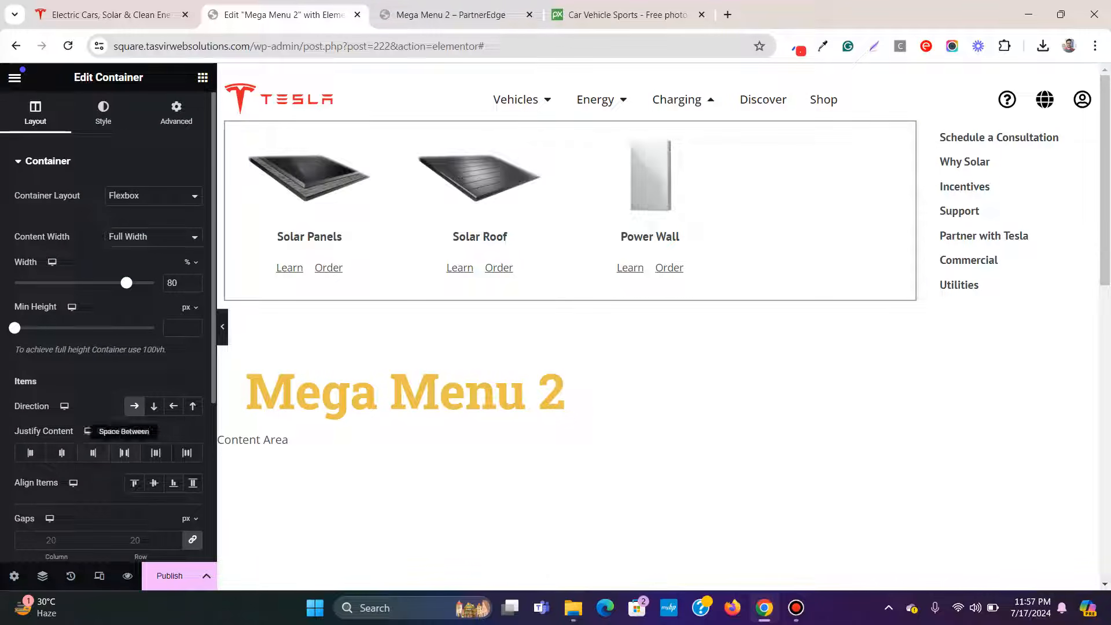
{"action": "left_click", "coordinate": [124, 452]}
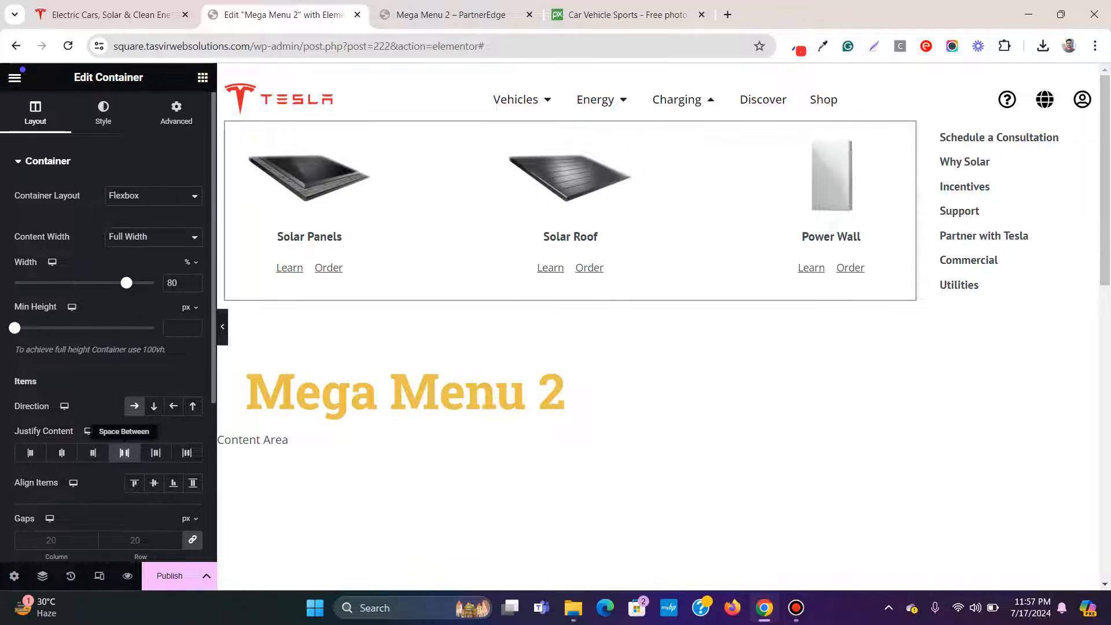
{"action": "left_click", "coordinate": [156, 452]}
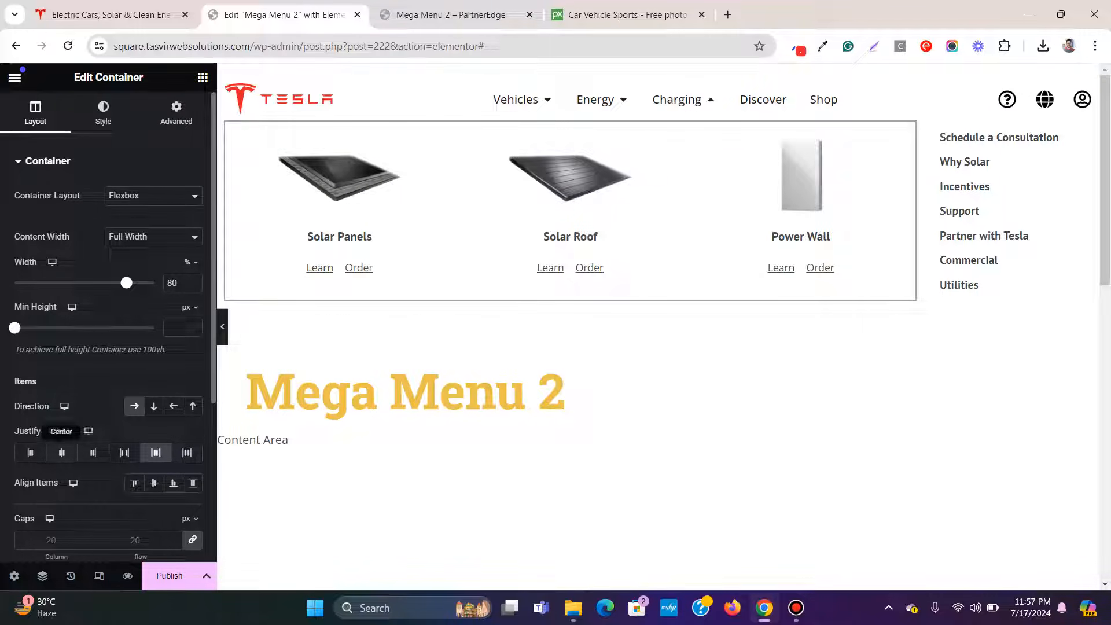
{"action": "left_click", "coordinate": [62, 453]}
{"action": "left_click", "coordinate": [111, 15]}
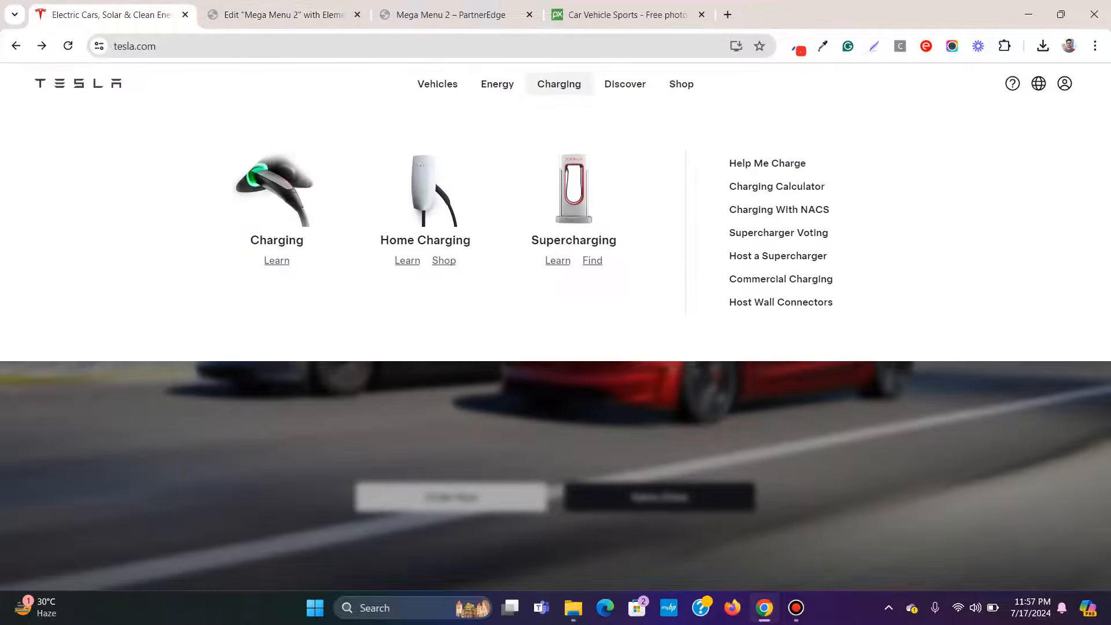
{"action": "left_click", "coordinate": [283, 15]}
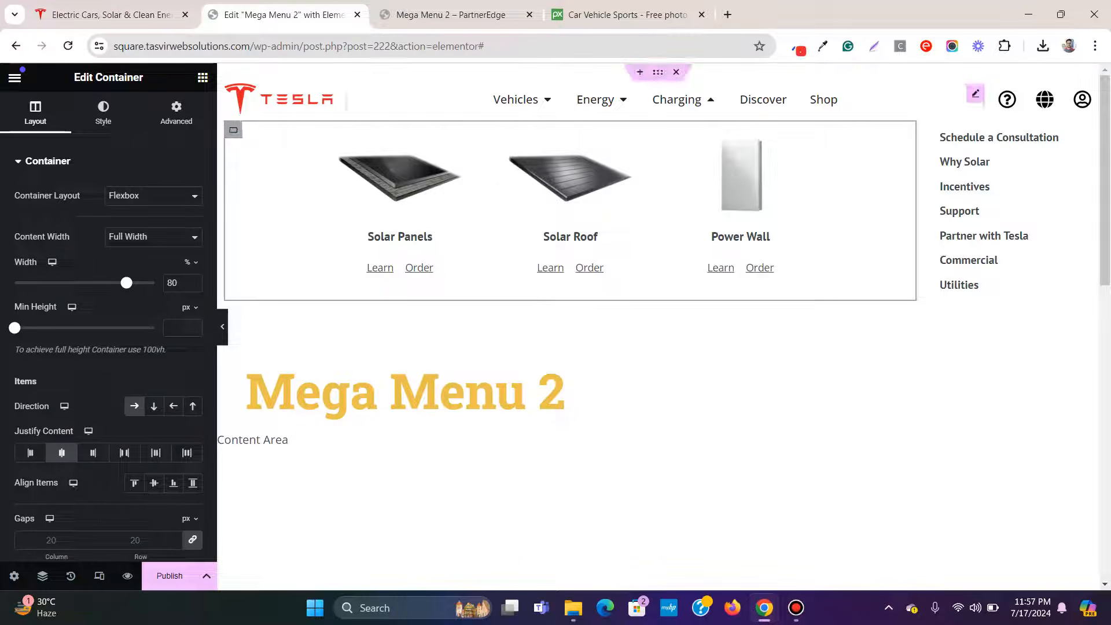
{"action": "left_click", "coordinate": [111, 15]}
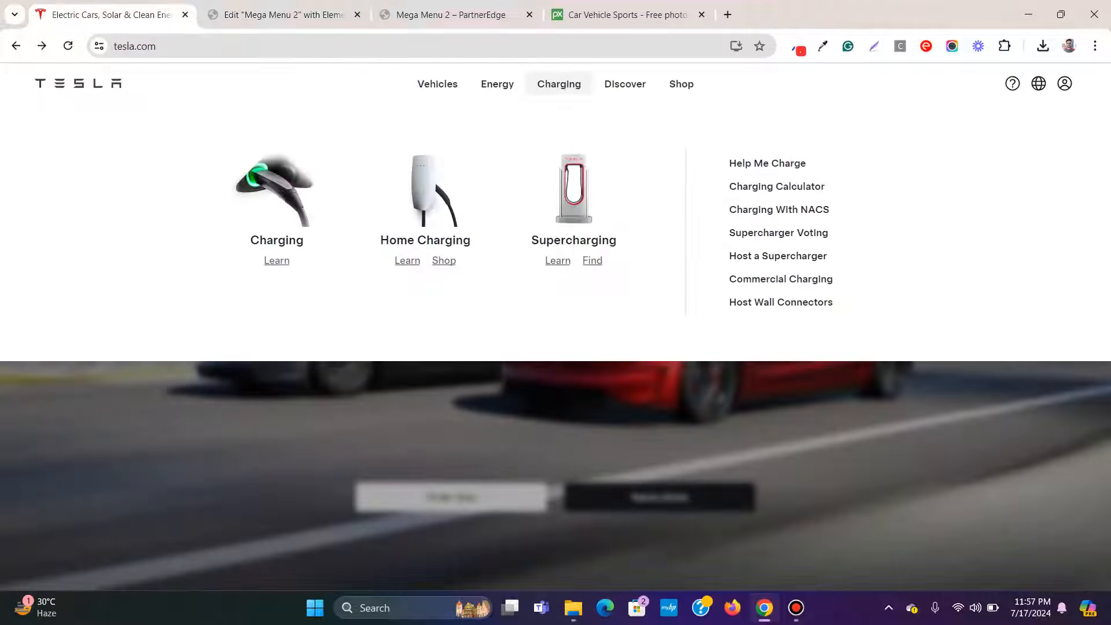
{"action": "left_click_drag", "start_coordinate": [203, 168], "coordinate": [250, 236]}
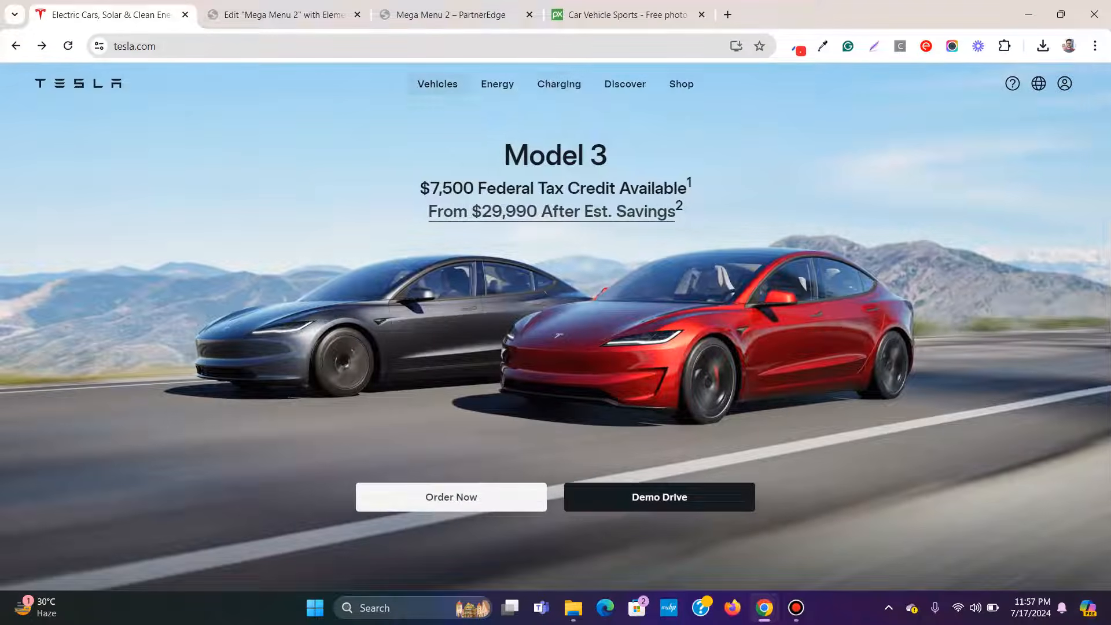
{"action": "mouse_move", "coordinate": [438, 84]}
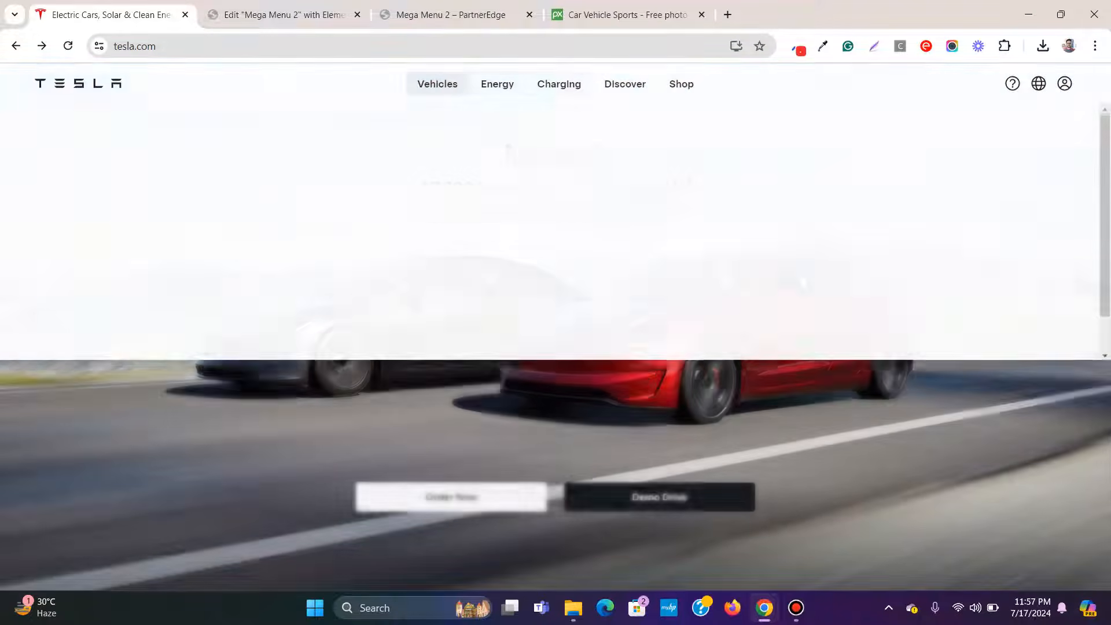
{"action": "mouse_move", "coordinate": [559, 84]}
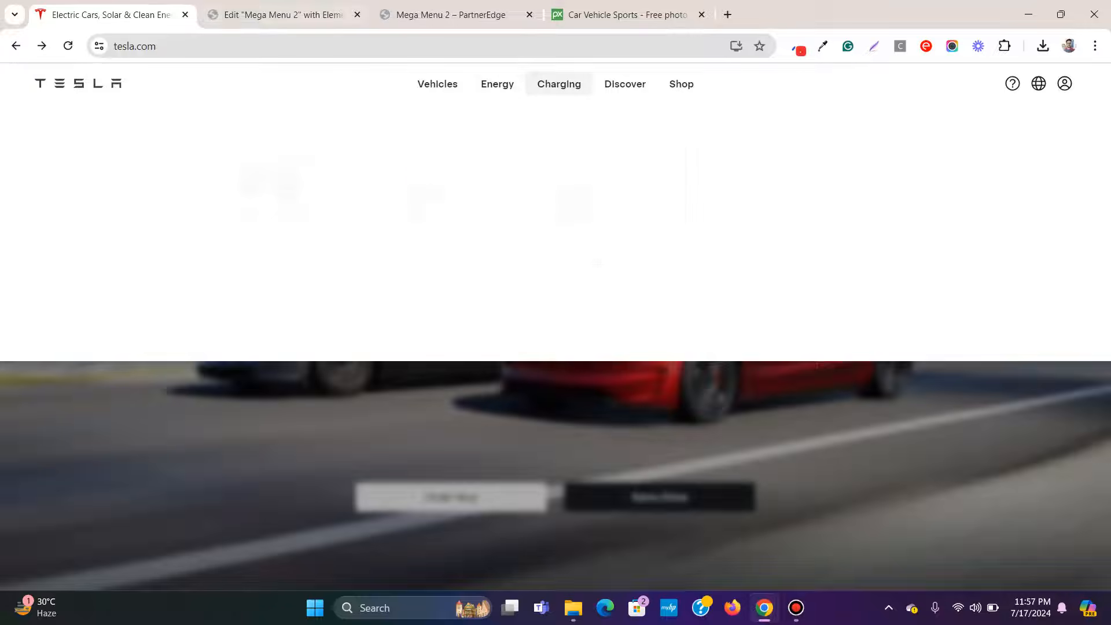
{"action": "left_click", "coordinate": [284, 15]}
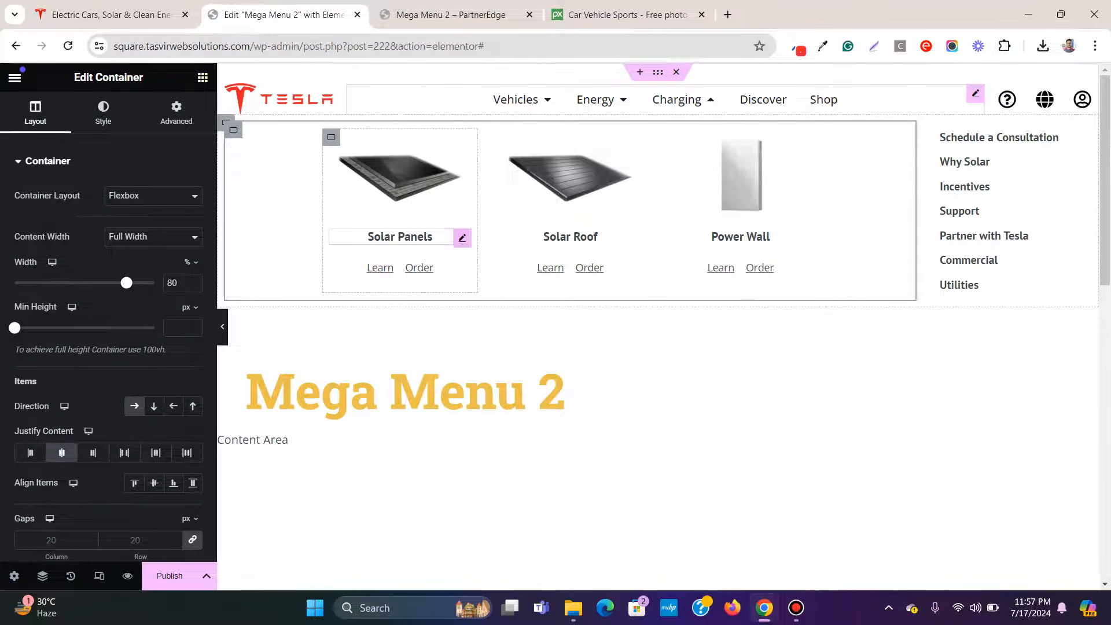
Step: Save the Charging product image from tesla.com's Charging dropdown as Mega-Menu-Charging-Charging in the hijob folder and return to the Elementor editor
{"action": "left_click", "coordinate": [400, 237]}
{"action": "left_click", "coordinate": [111, 15]}
{"action": "mouse_move", "coordinate": [437, 84]}
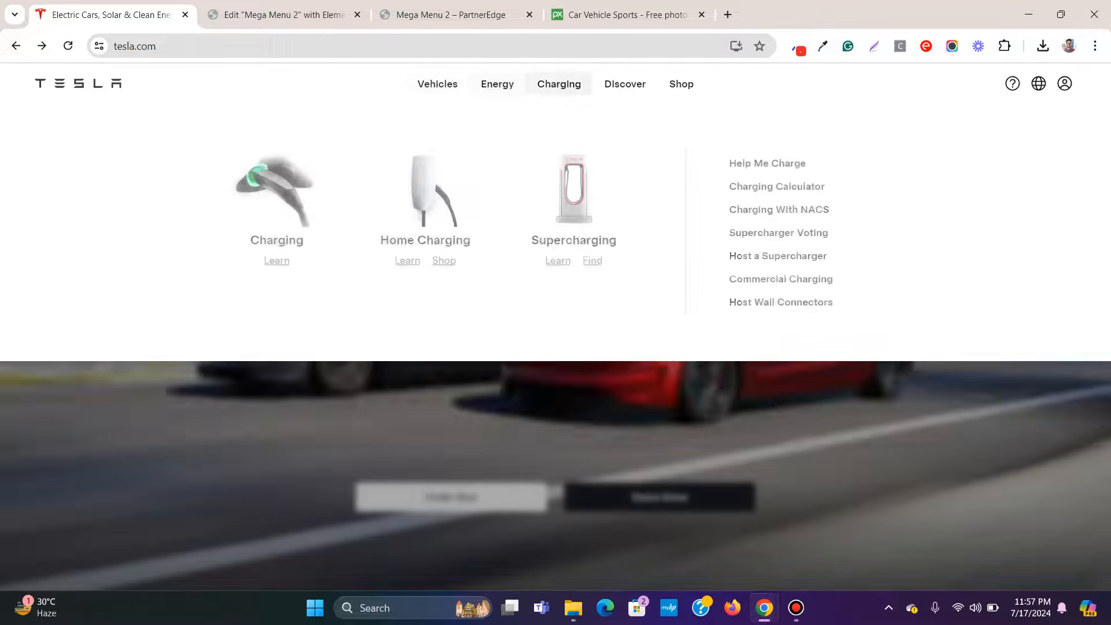
{"action": "mouse_move", "coordinate": [497, 84]}
{"action": "mouse_move", "coordinate": [559, 84]}
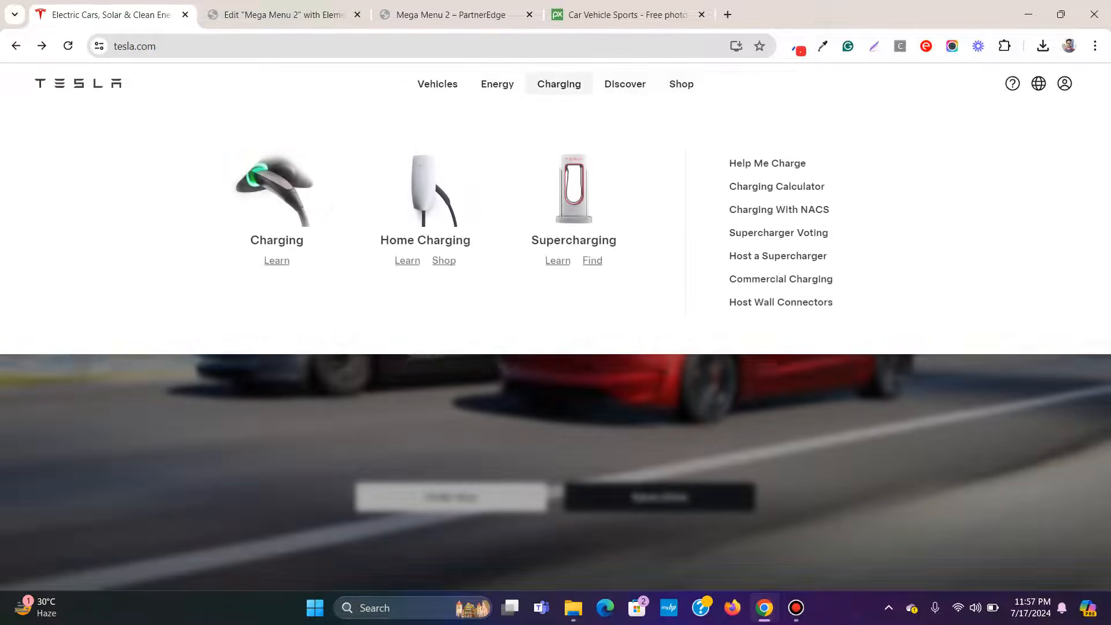
{"action": "right_click", "coordinate": [282, 192]}
{"action": "key", "text": "Escape"}
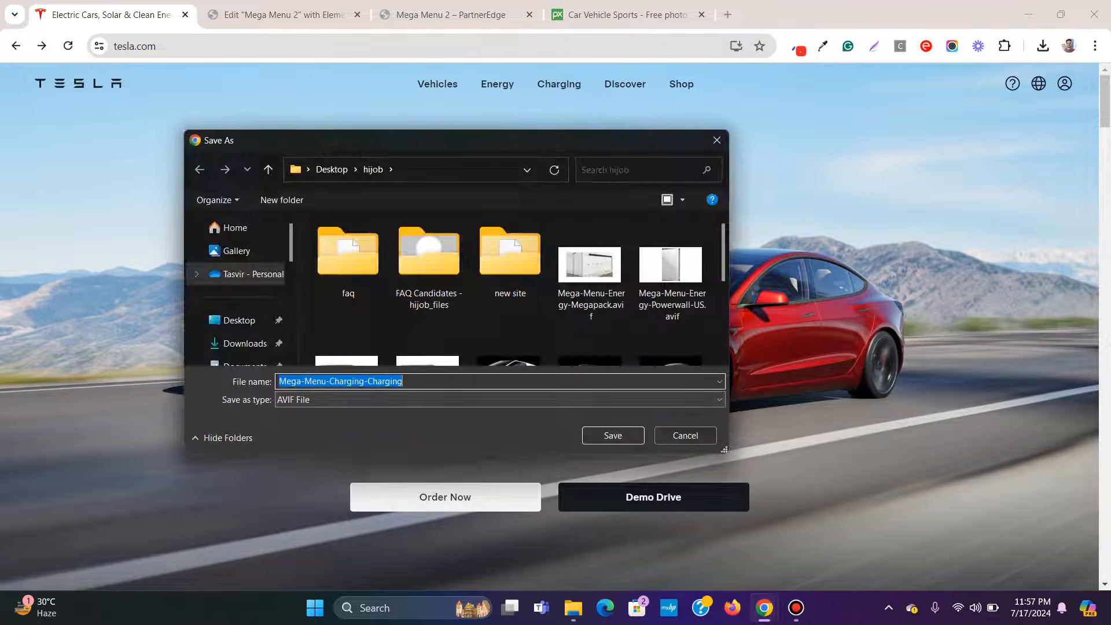
{"action": "key", "text": "Return"}
{"action": "key", "text": "ctrl+Tab"}
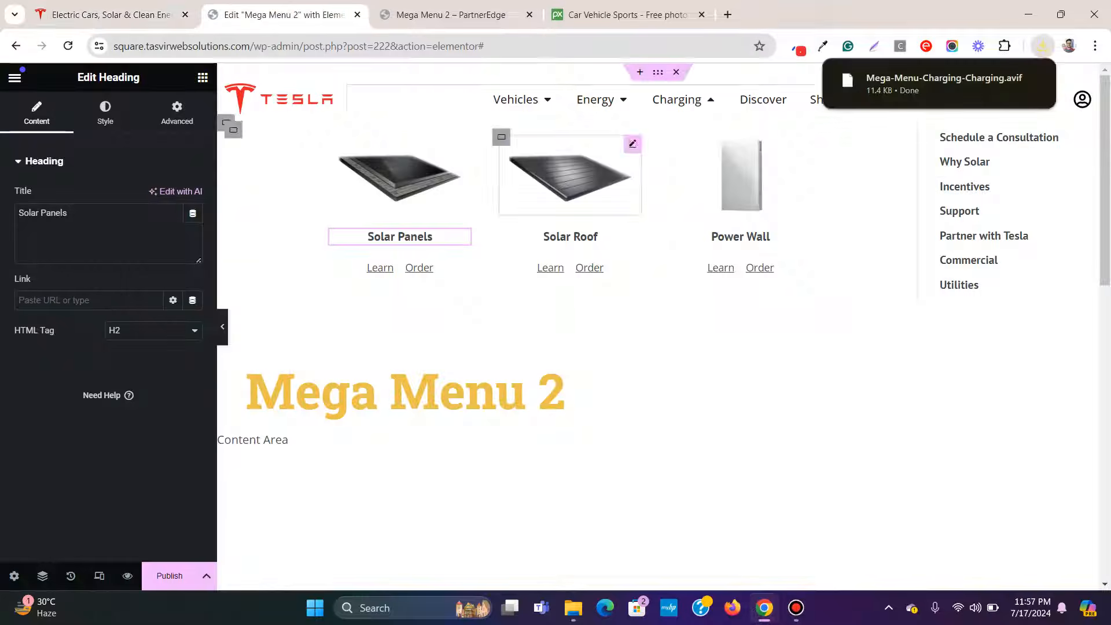
Step: Replace the Solar Panels image in the Charging dropdown with the downloaded Mega-Menu-Charging-Charging.avif, uploading it to the media library
{"action": "left_click", "coordinate": [400, 178]}
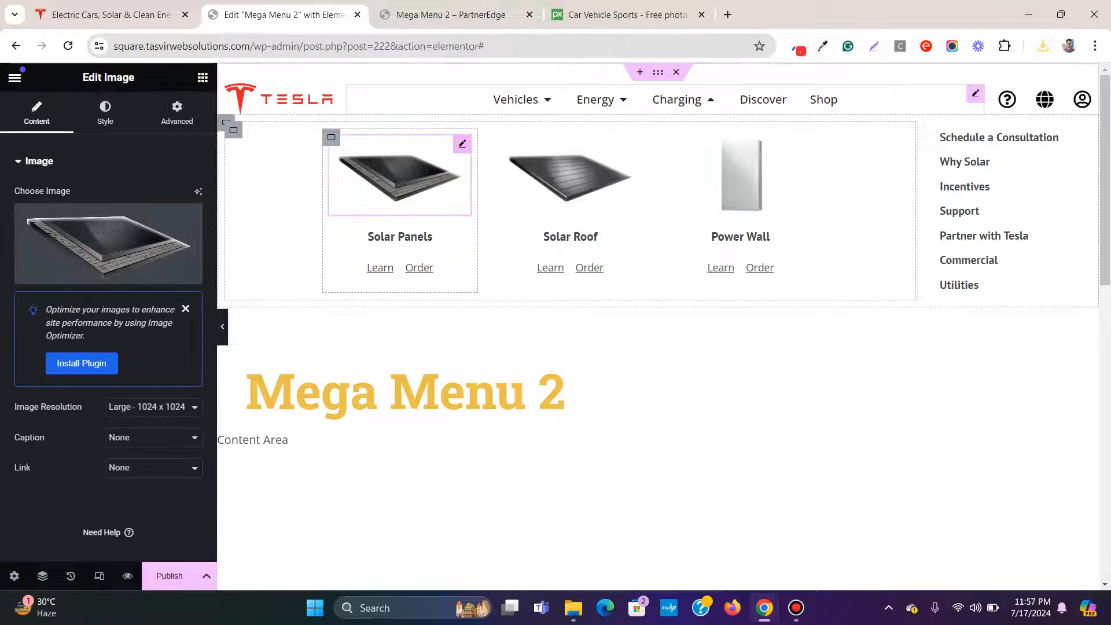
{"action": "left_click", "coordinate": [108, 244]}
{"action": "left_click", "coordinate": [1042, 45]}
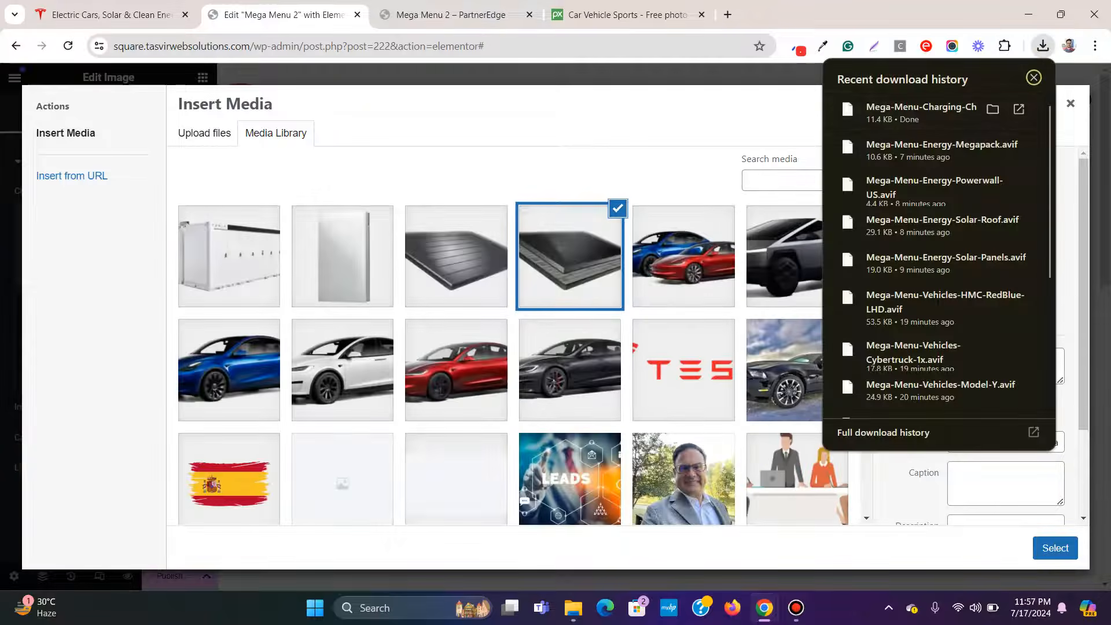
{"action": "left_click_drag", "start_coordinate": [942, 112], "coordinate": [272, 250]}
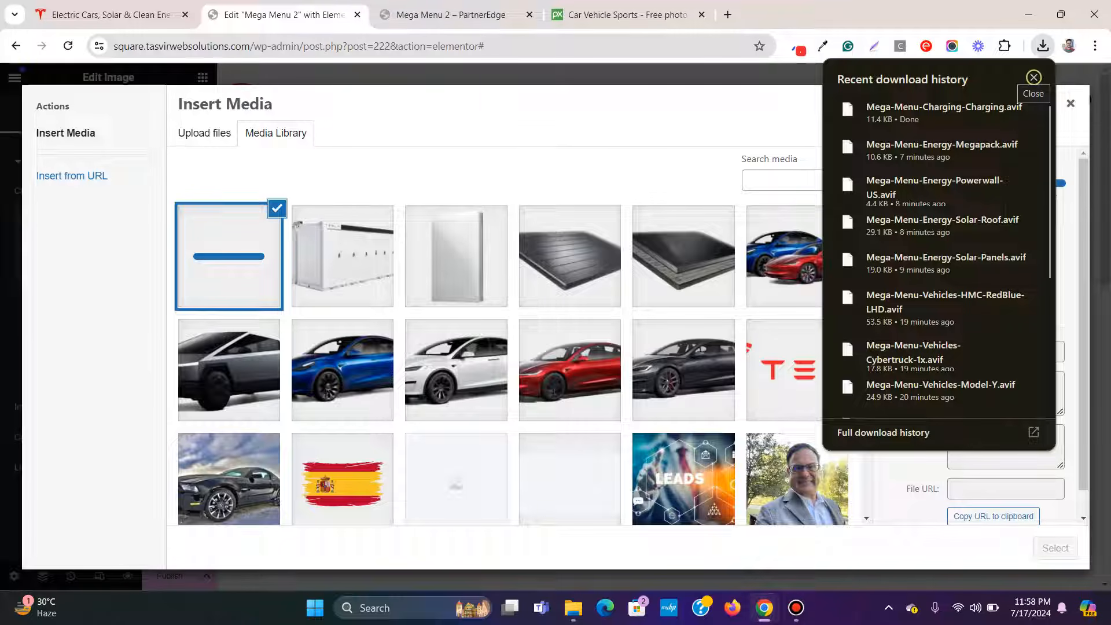
{"action": "left_click", "coordinate": [1033, 77]}
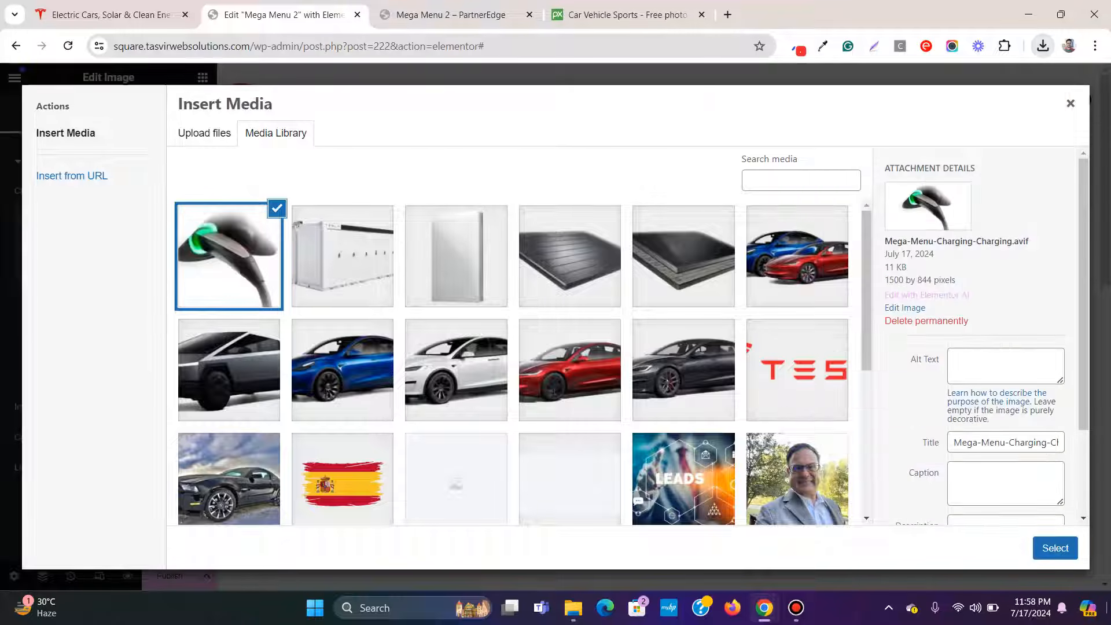
{"action": "left_click", "coordinate": [1054, 548]}
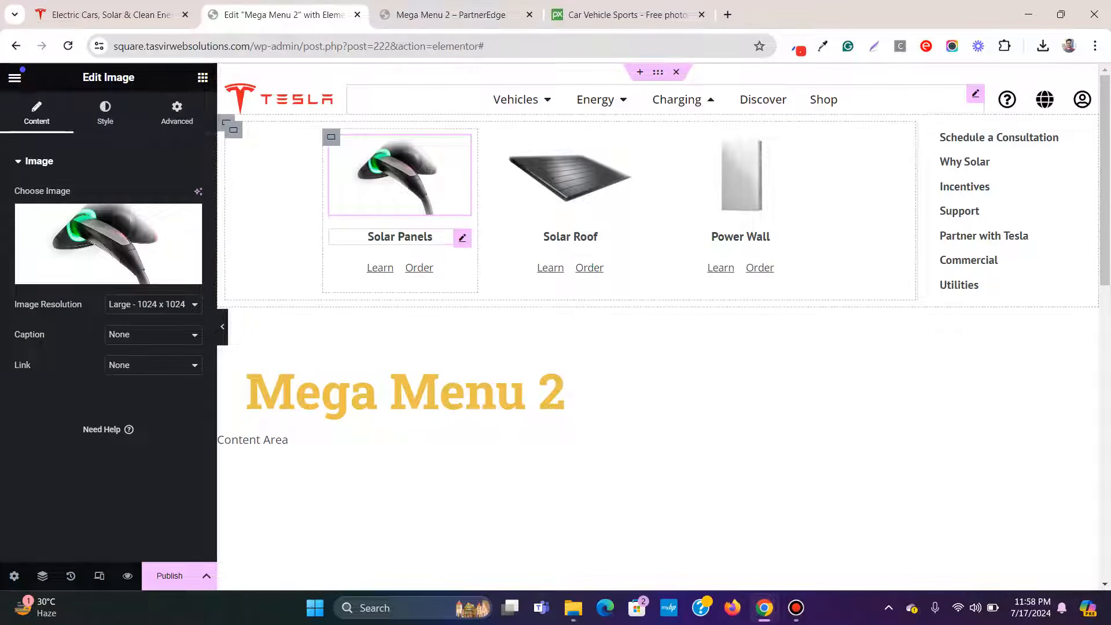
Step: Change the Solar Panels heading in the Charging dropdown to "Charging"
{"action": "left_click", "coordinate": [400, 237]}
{"action": "double_click", "coordinate": [54, 213]}
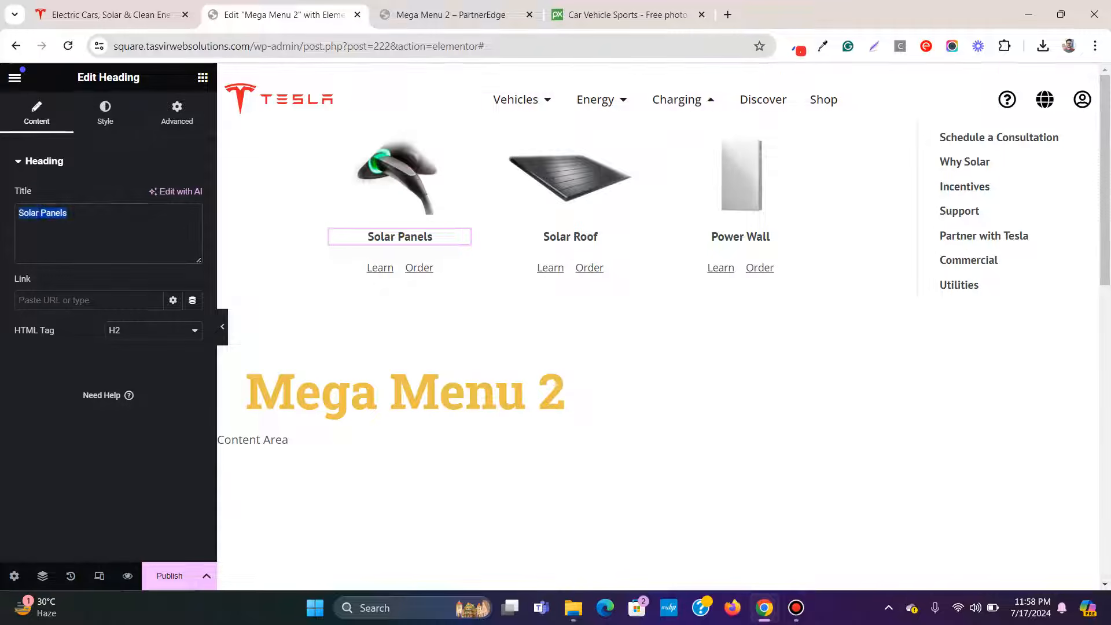
{"action": "type", "text": "Charging"}
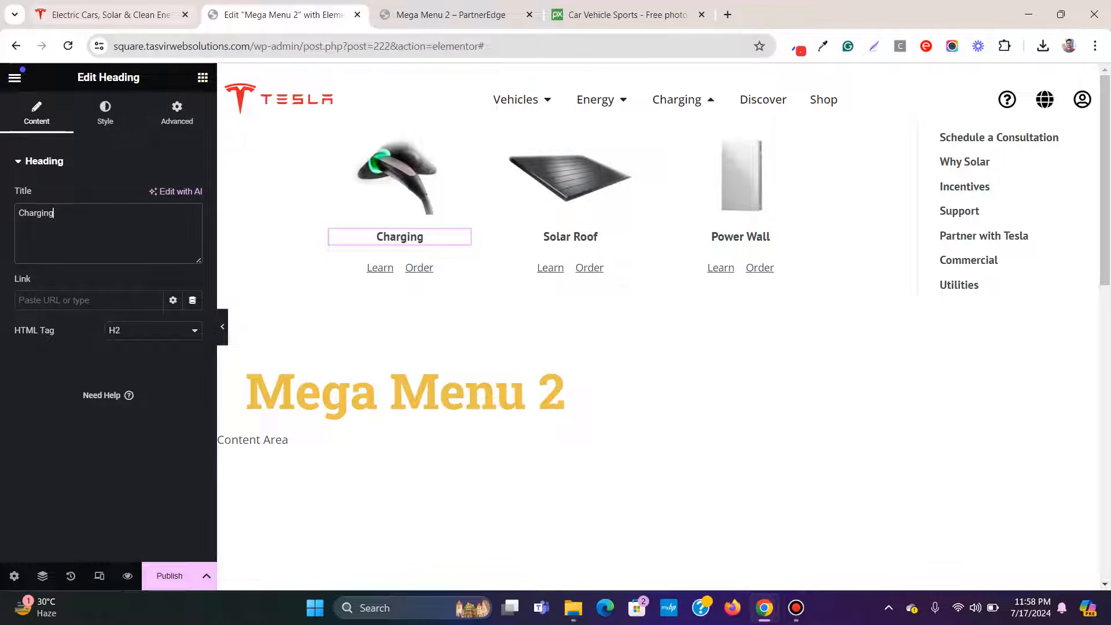
Step: Check the links under Charging on tesla.com and remove the Order item from that product's link list in the editor
{"action": "left_click", "coordinate": [110, 15]}
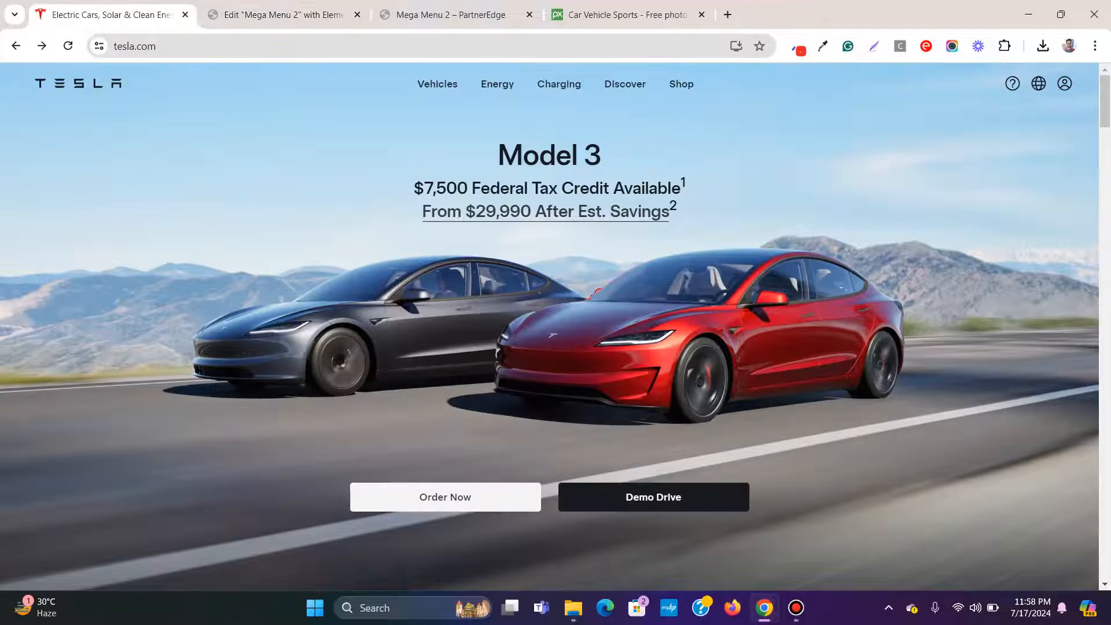
{"action": "mouse_move", "coordinate": [559, 84]}
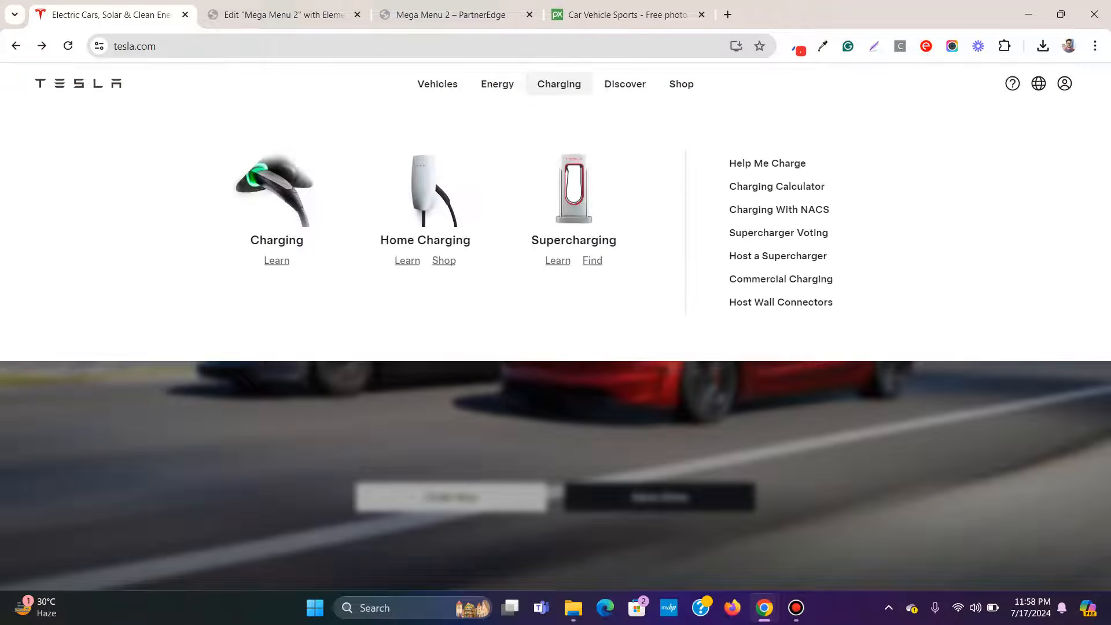
{"action": "left_click", "coordinate": [284, 15]}
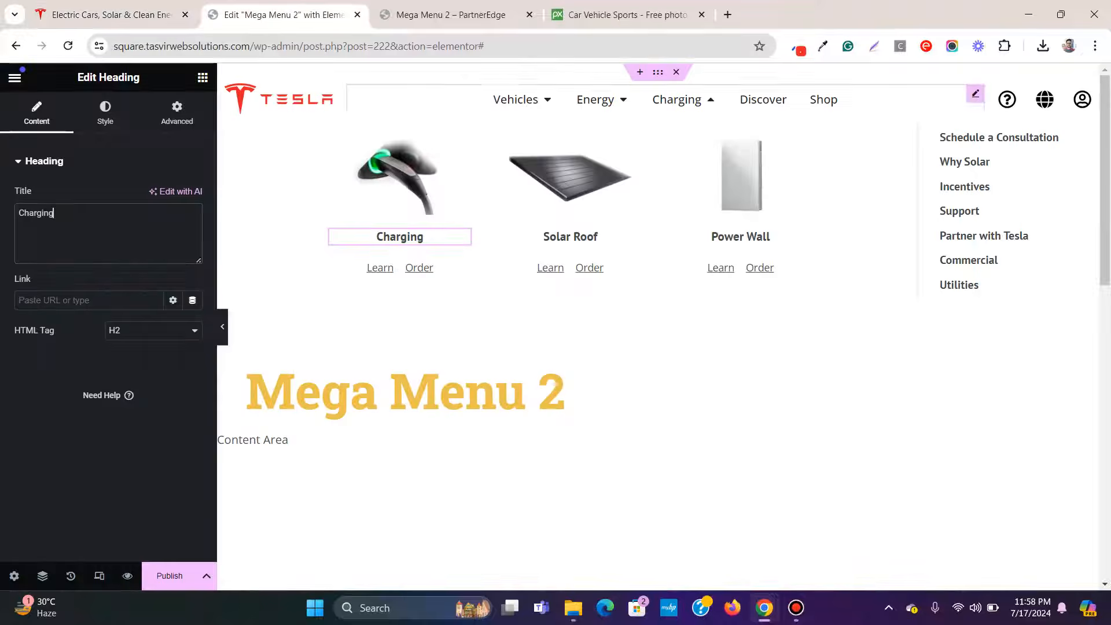
{"action": "left_click", "coordinate": [399, 267]}
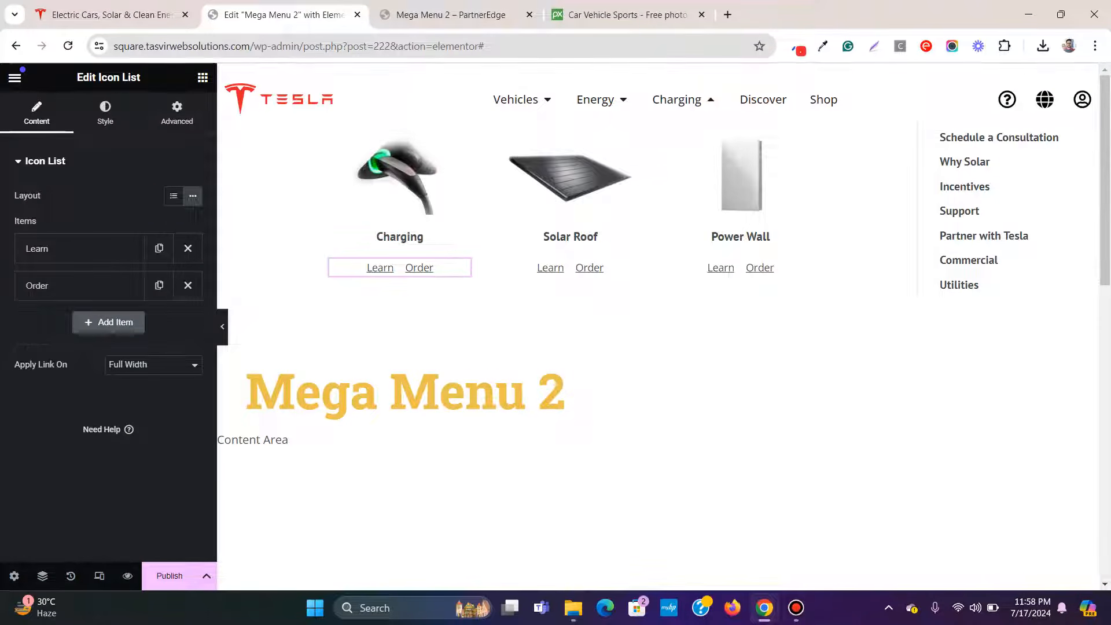
{"action": "left_click", "coordinate": [193, 285]}
Step: Save the Home Charging image from tesla.com as Mega-Menu-Charging-Home-Charging in the hijob folder and return to the Elementor editor
{"action": "left_click", "coordinate": [110, 15]}
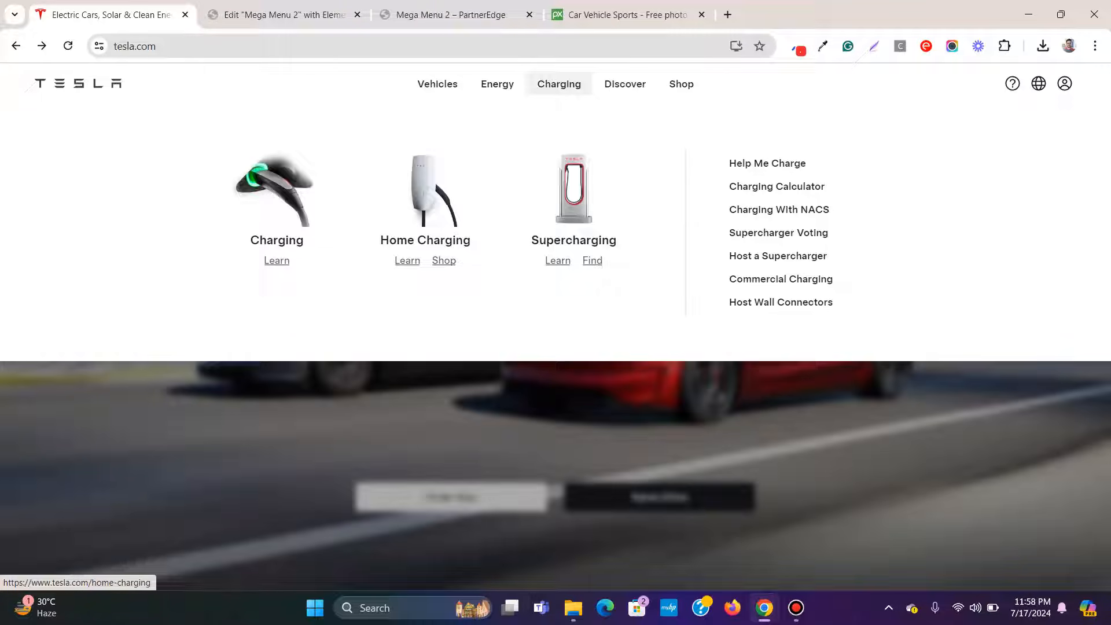
{"action": "right_click", "coordinate": [418, 174]}
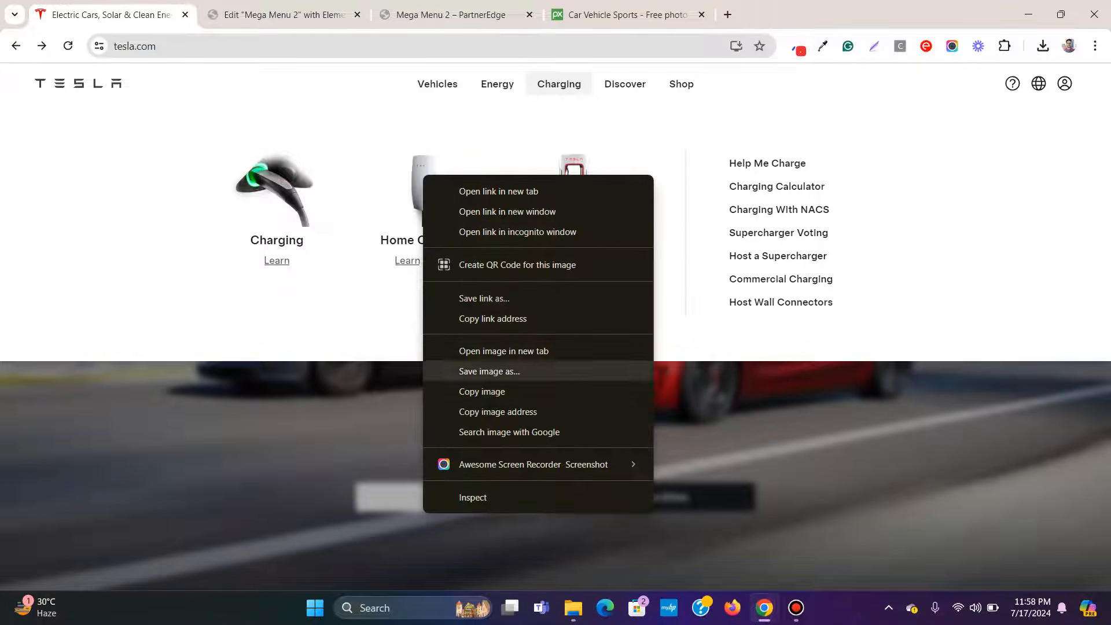
{"action": "left_click", "coordinate": [458, 369]}
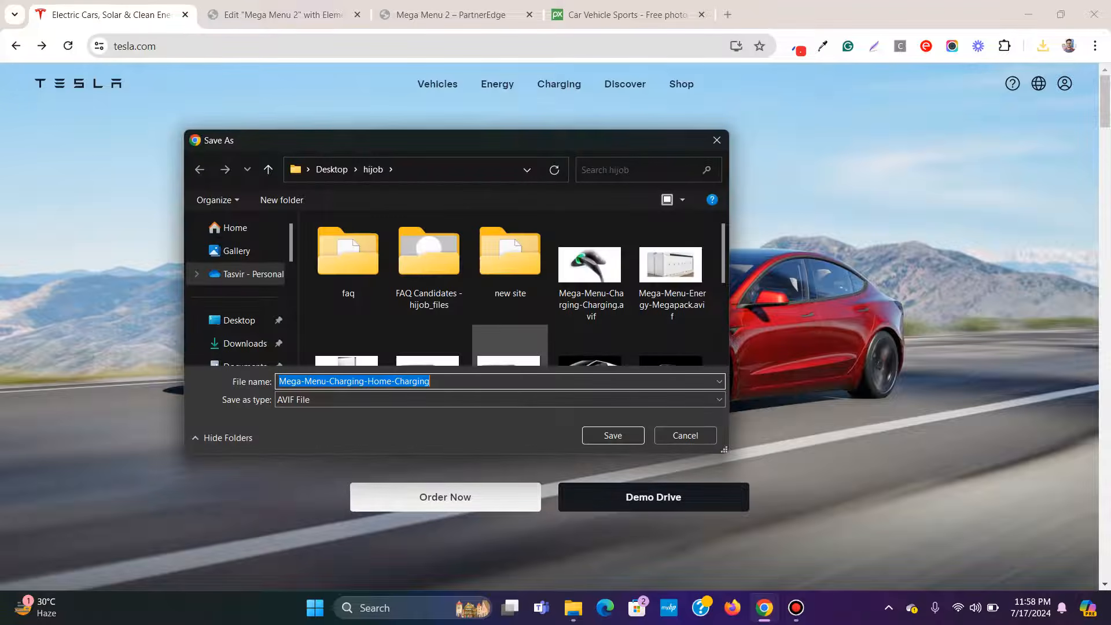
{"action": "key", "text": "Return"}
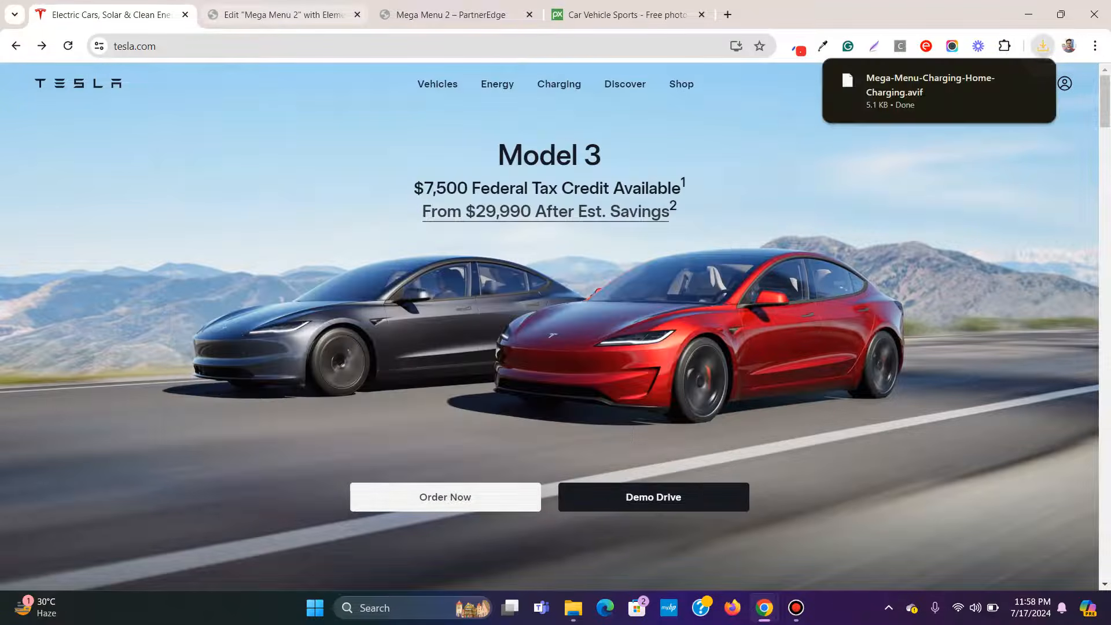
{"action": "key", "text": "ctrl+Tab"}
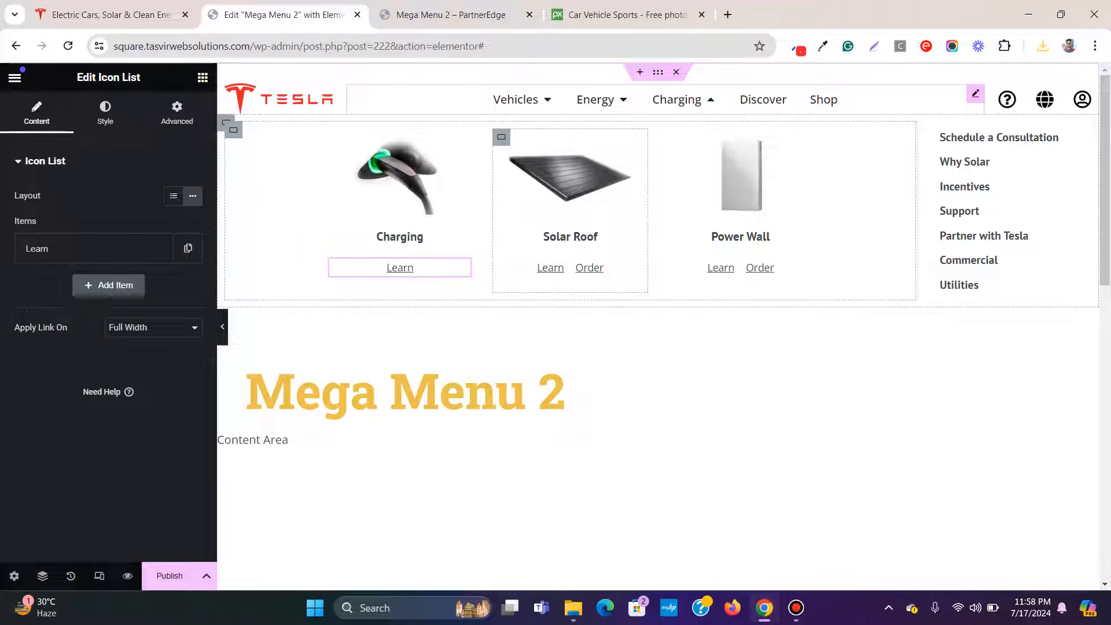
Step: Replace the Solar Roof image in the Charging dropdown with the downloaded Mega-Menu-Charging-Home-Charging.avif, uploading it to the media library
{"action": "left_click", "coordinate": [564, 177]}
{"action": "left_click", "coordinate": [108, 243]}
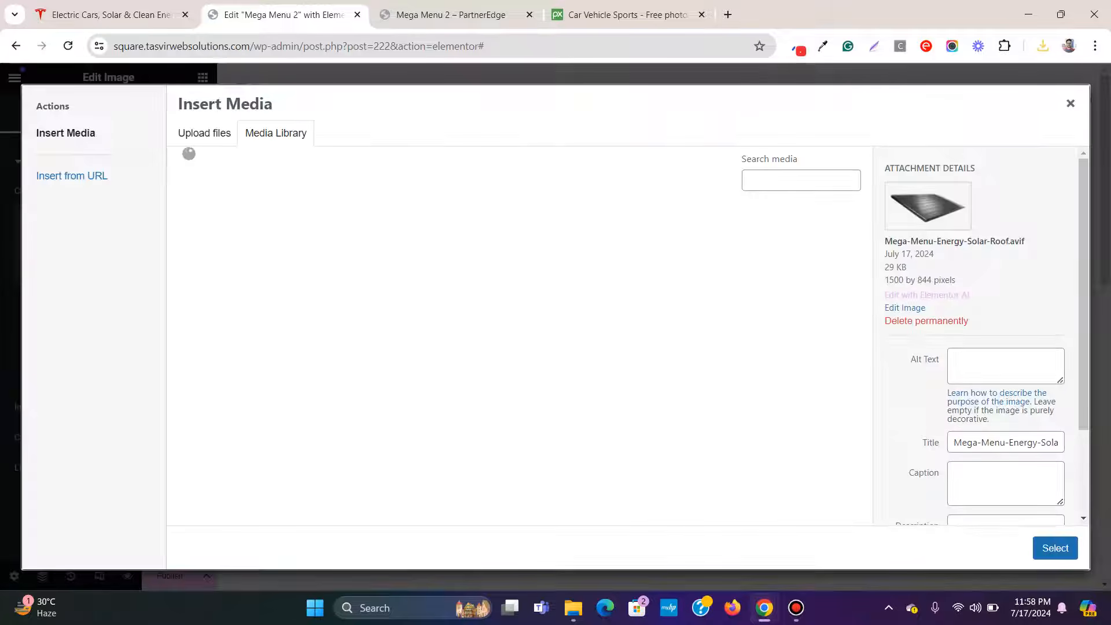
{"action": "left_click", "coordinate": [1042, 46]}
{"action": "left_click_drag", "start_coordinate": [925, 114], "coordinate": [544, 185]}
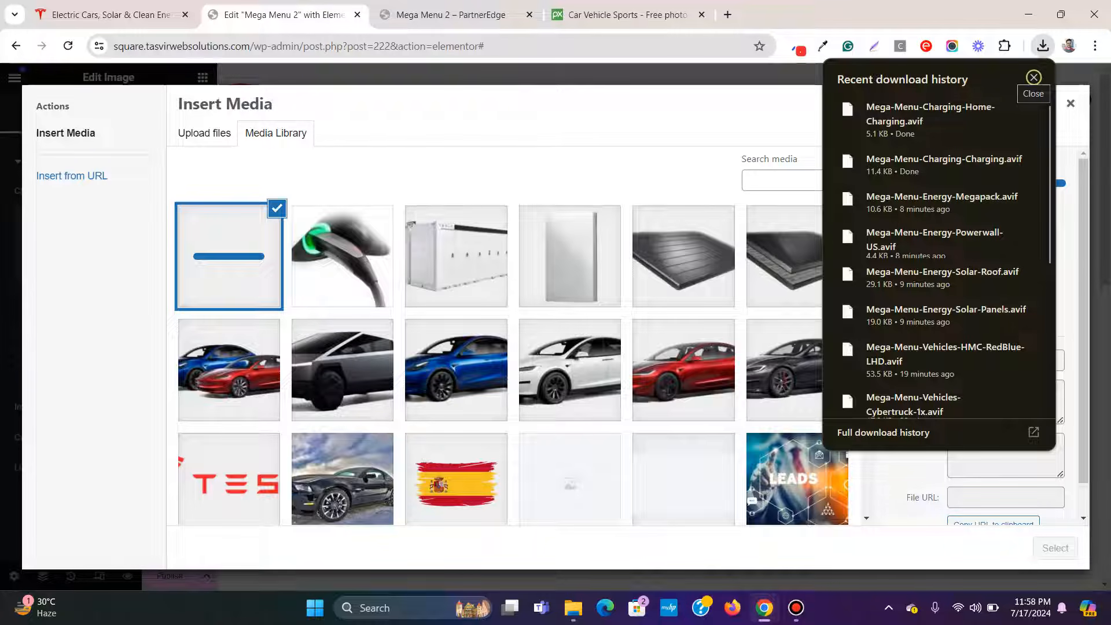
{"action": "left_click", "coordinate": [1033, 77]}
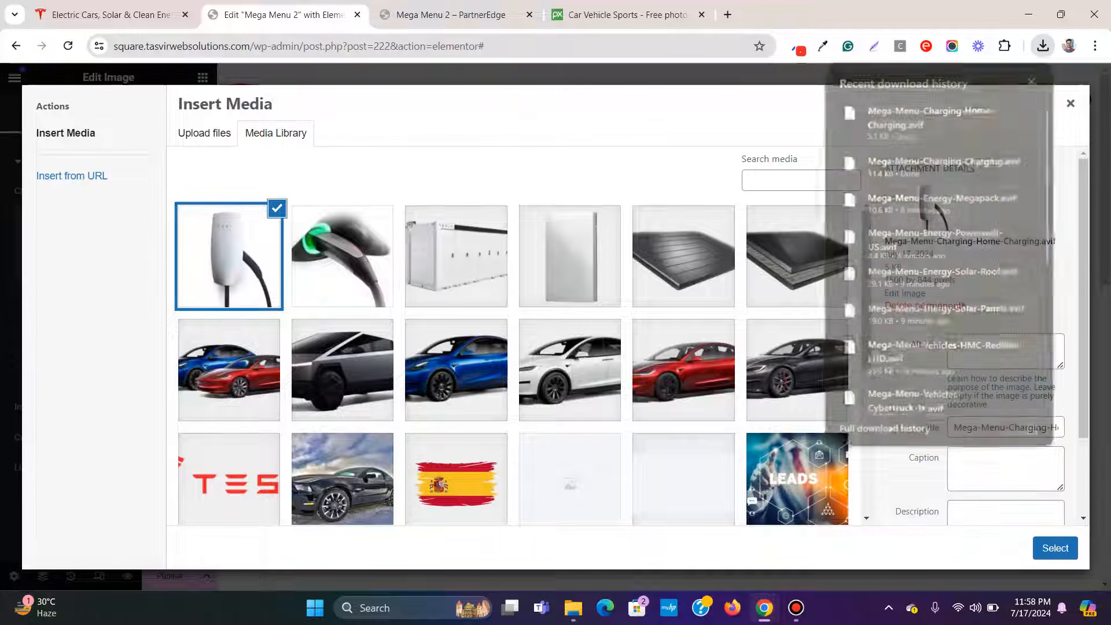
{"action": "left_click", "coordinate": [1054, 547]}
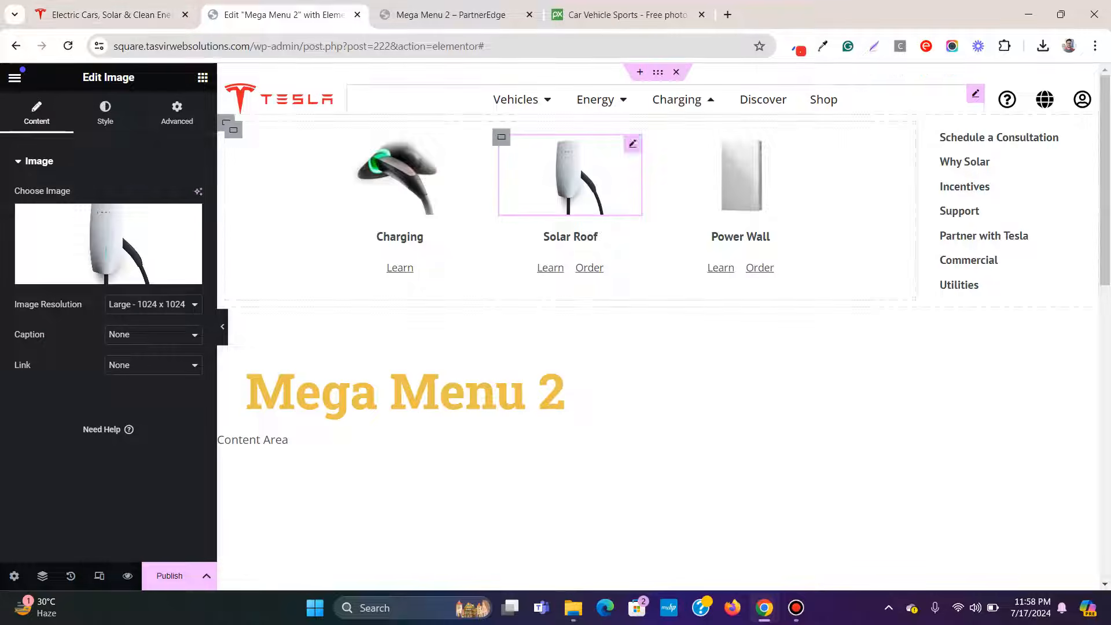
Step: Change the Solar Roof heading in the Charging dropdown to "Home Charging"
{"action": "left_click", "coordinate": [630, 237]}
{"action": "left_click", "coordinate": [60, 213]}
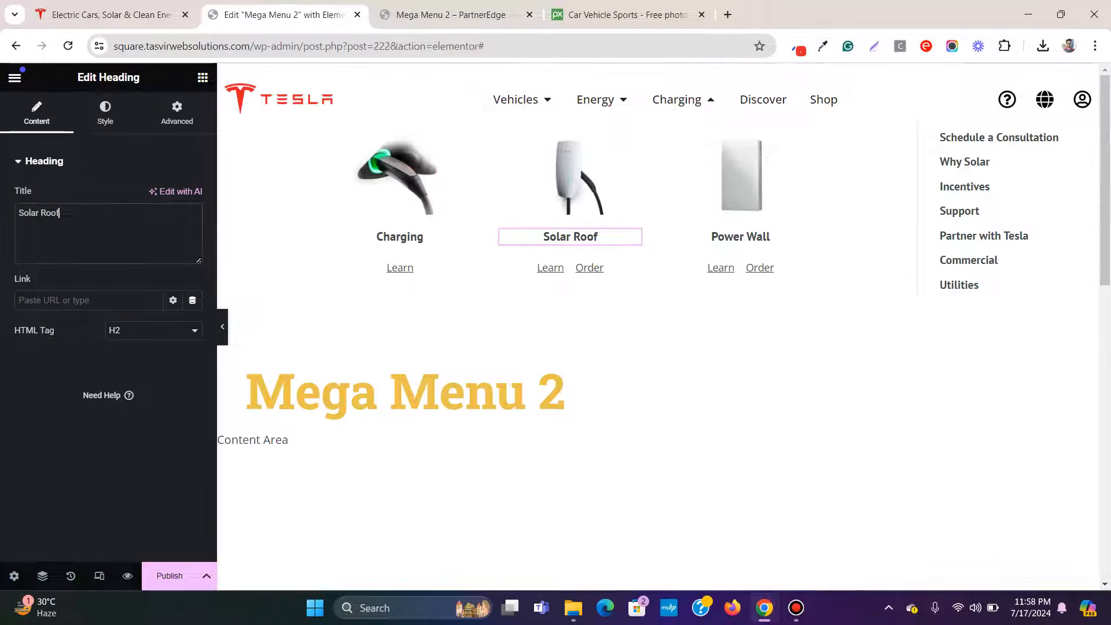
{"action": "type", "text": "Home"}
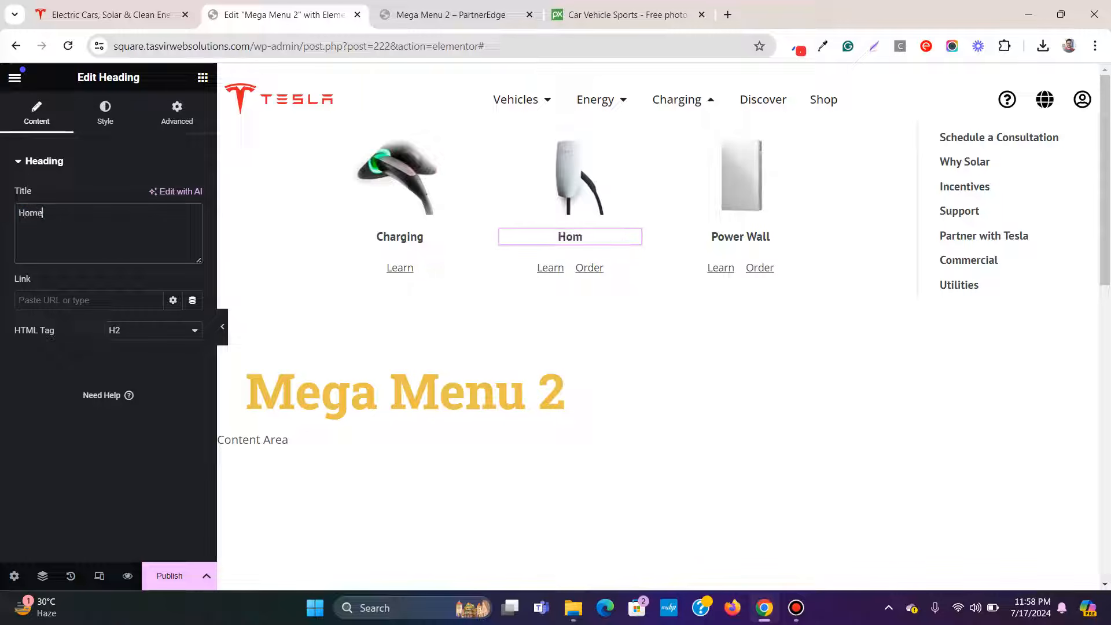
{"action": "type", "text": " Charging"}
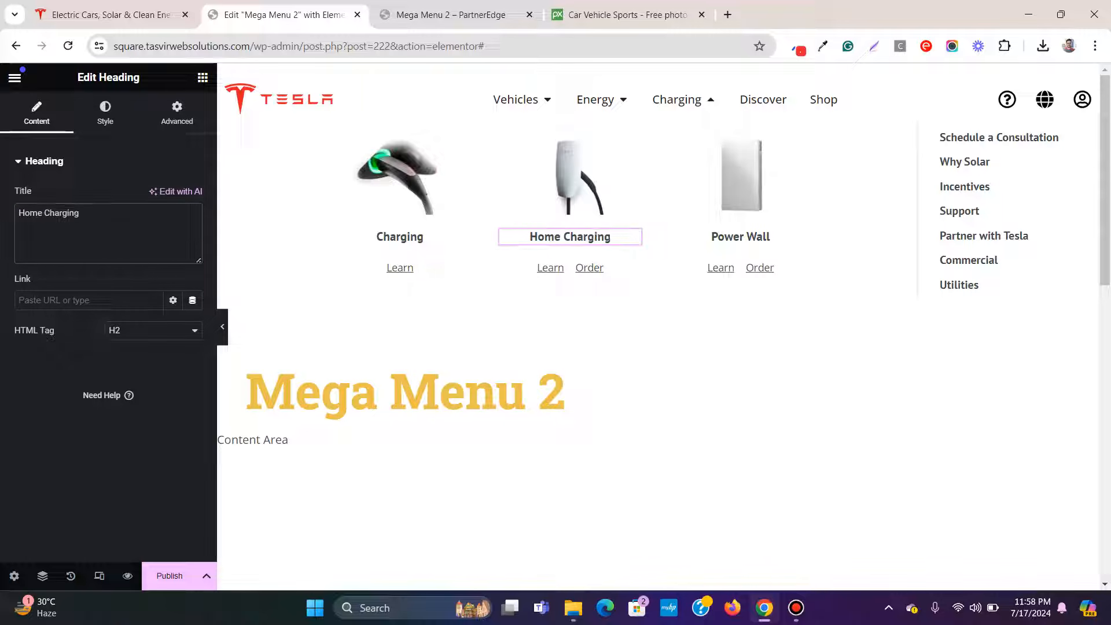
Step: Save the Supercharging image from tesla.com's Charging menu as Mega-Menu-Charging-Supercharging-NA in the hijob folder and return to the Elementor editor
{"action": "left_click", "coordinate": [112, 15]}
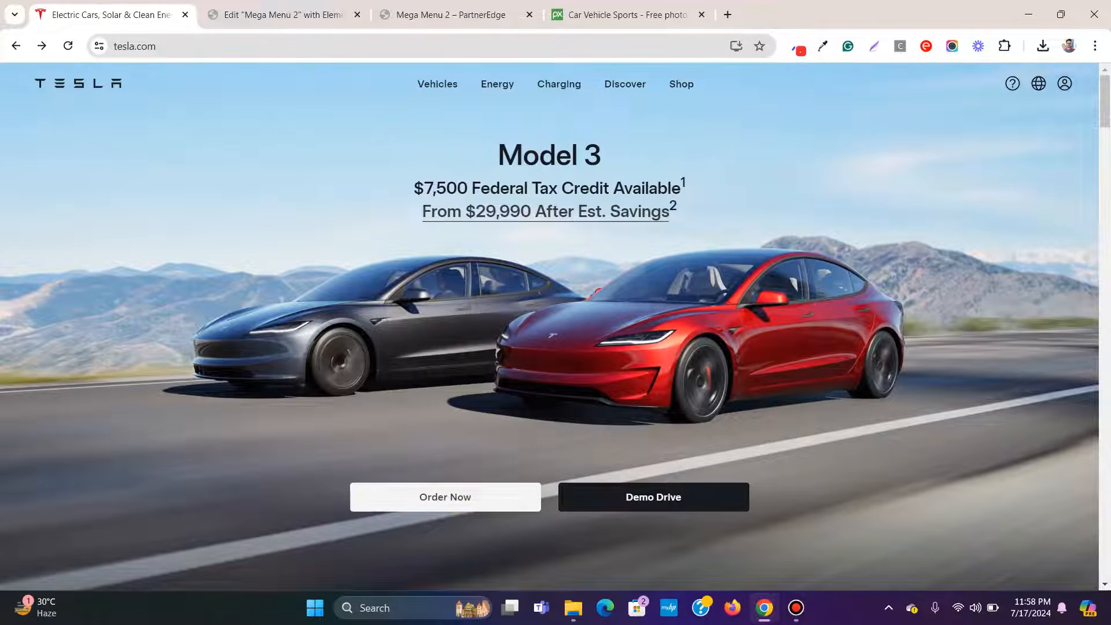
{"action": "mouse_move", "coordinate": [559, 84]}
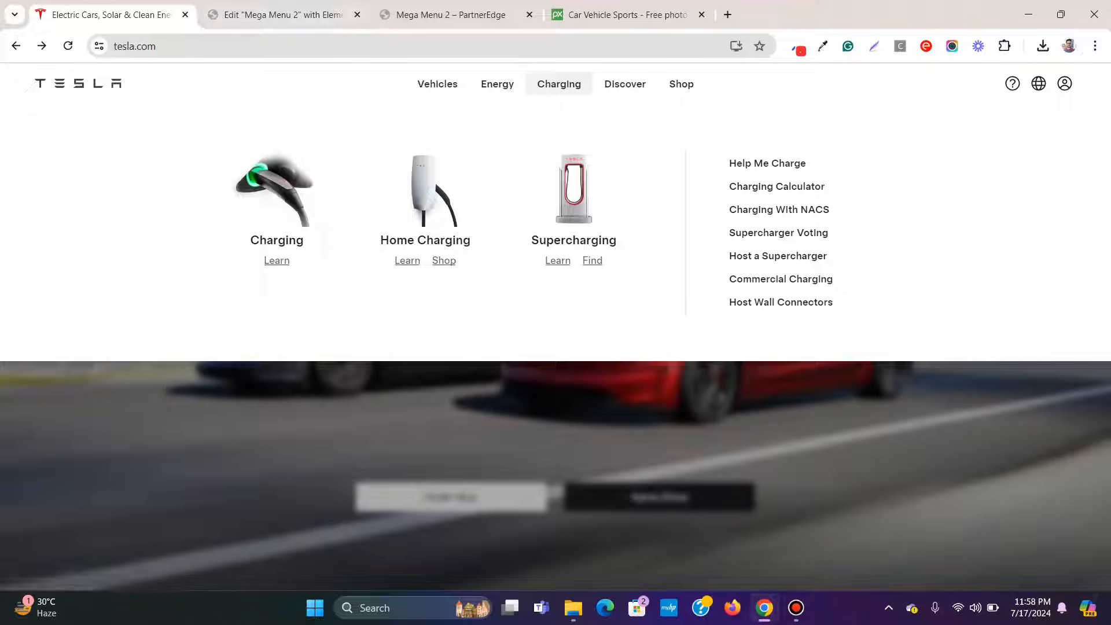
{"action": "right_click", "coordinate": [557, 184]}
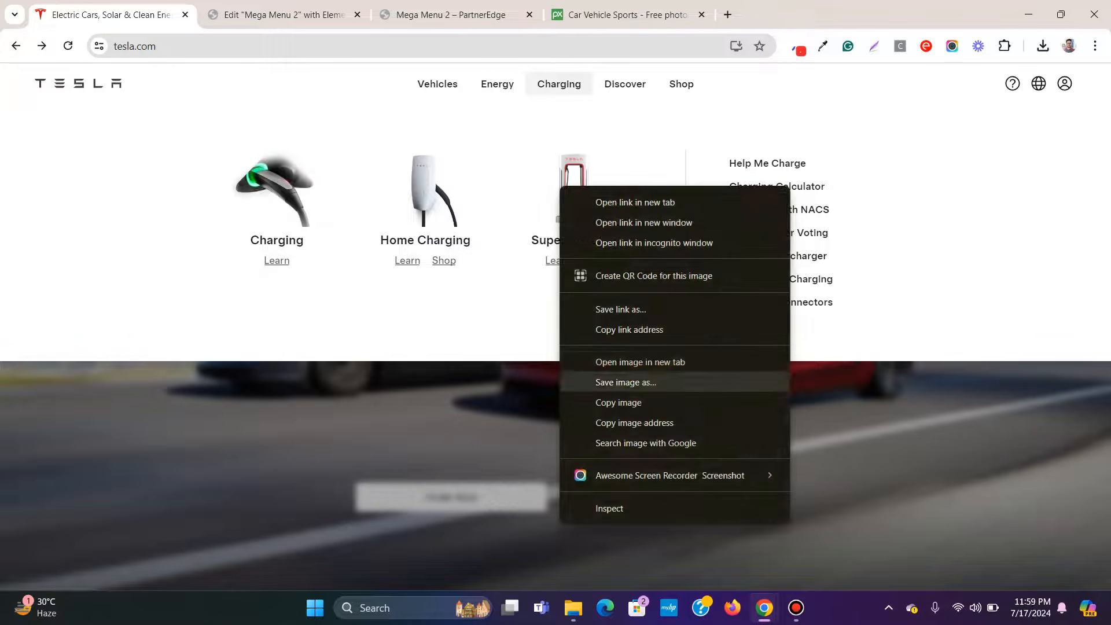
{"action": "left_click", "coordinate": [613, 382]}
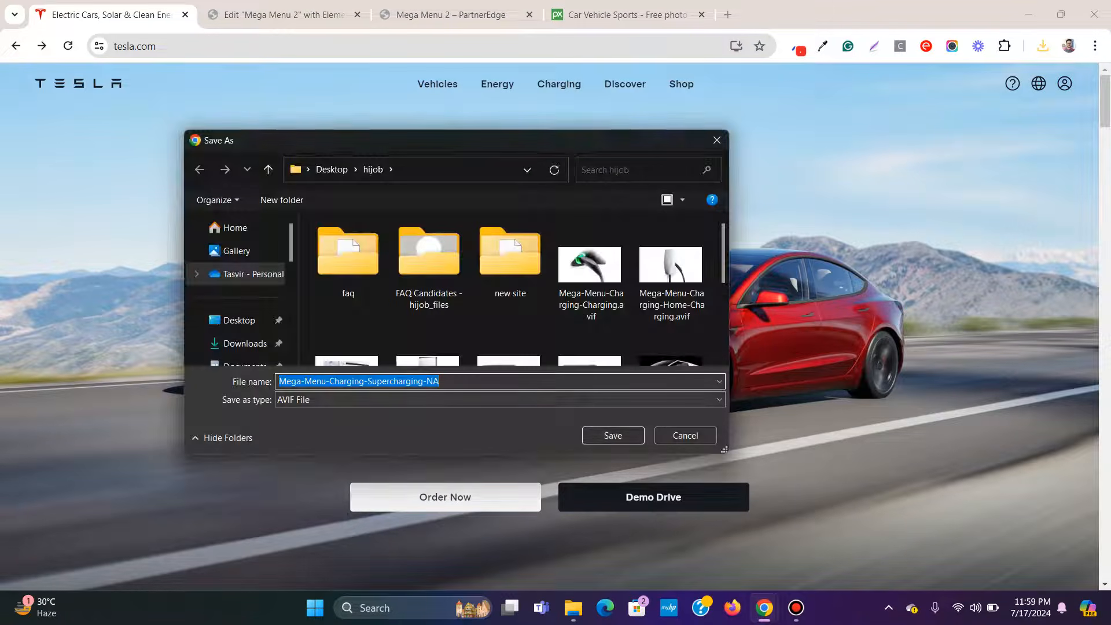
{"action": "key", "text": "Return"}
{"action": "key", "text": "ctrl+Tab"}
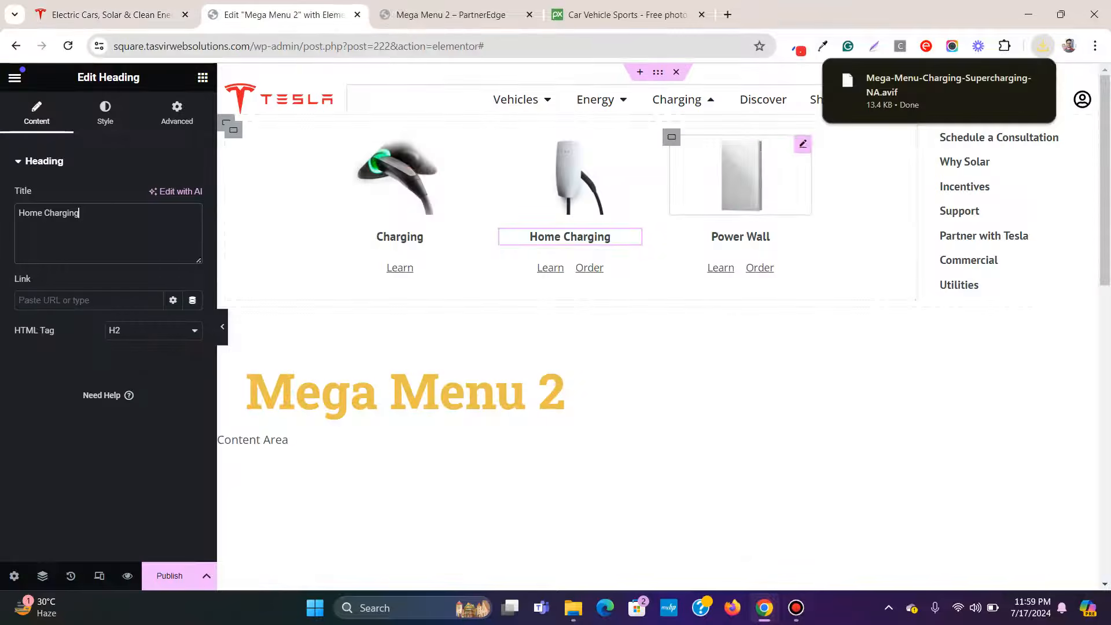
Step: Replace the Power Wall image in the Charging dropdown with the downloaded Mega-Menu-Charging-Supercharging-NA.avif, uploading it to the media library
{"action": "left_click", "coordinate": [741, 176]}
{"action": "left_click", "coordinate": [108, 244]}
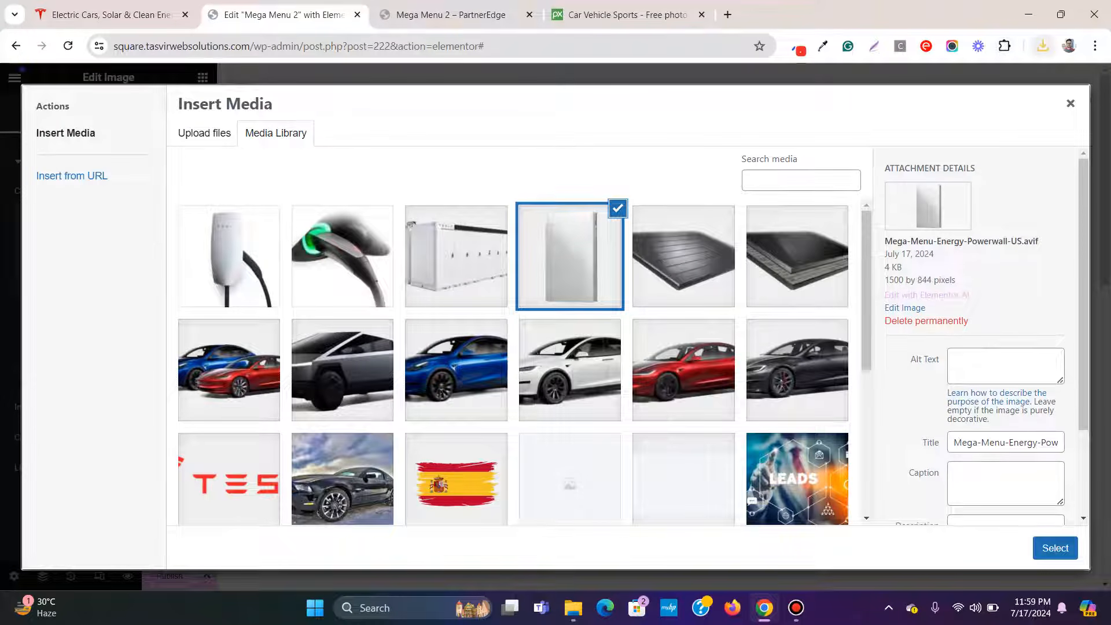
{"action": "left_click", "coordinate": [1042, 46]}
{"action": "left_click_drag", "start_coordinate": [914, 113], "coordinate": [520, 231]}
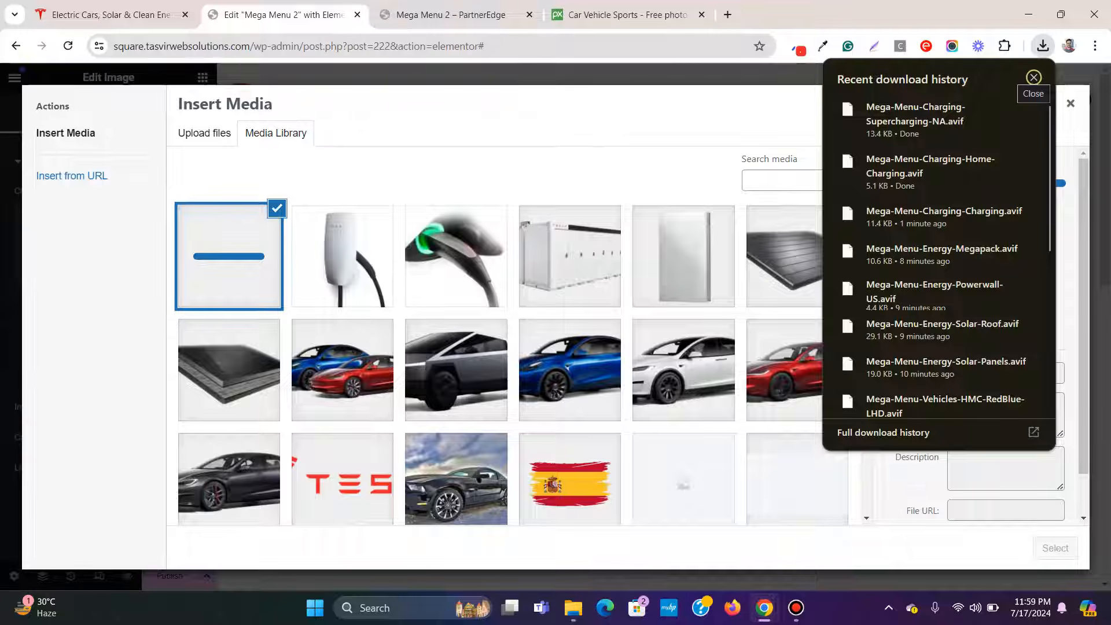
{"action": "left_click", "coordinate": [1033, 76]}
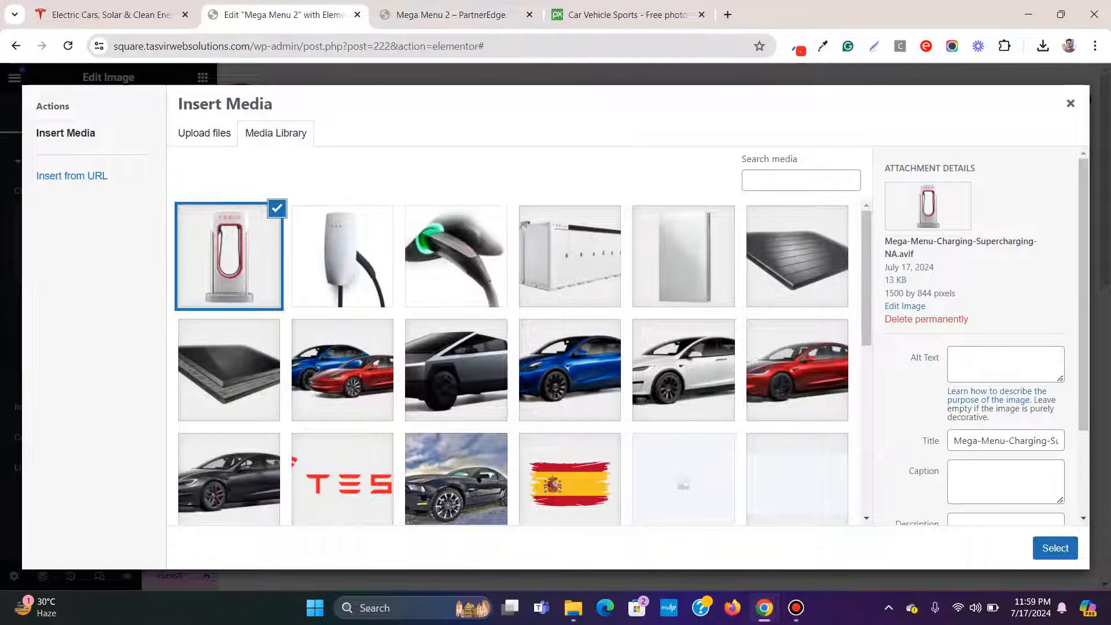
{"action": "left_click", "coordinate": [1054, 548]}
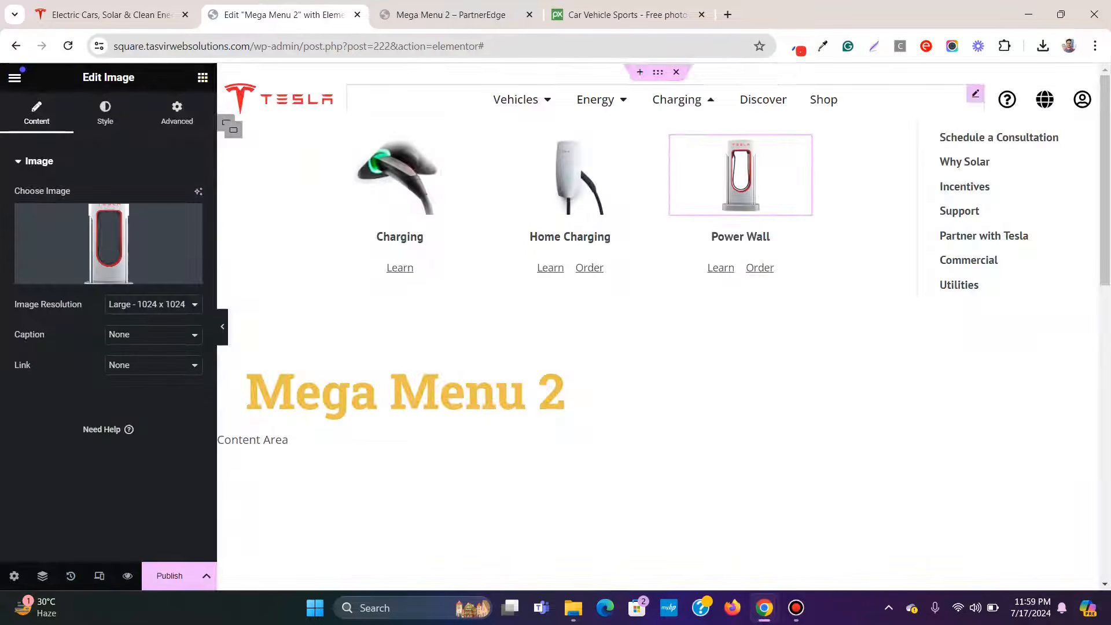
Step: Change the Power Wall heading in the Charging dropdown to "Super Charging"
{"action": "left_click", "coordinate": [740, 237]}
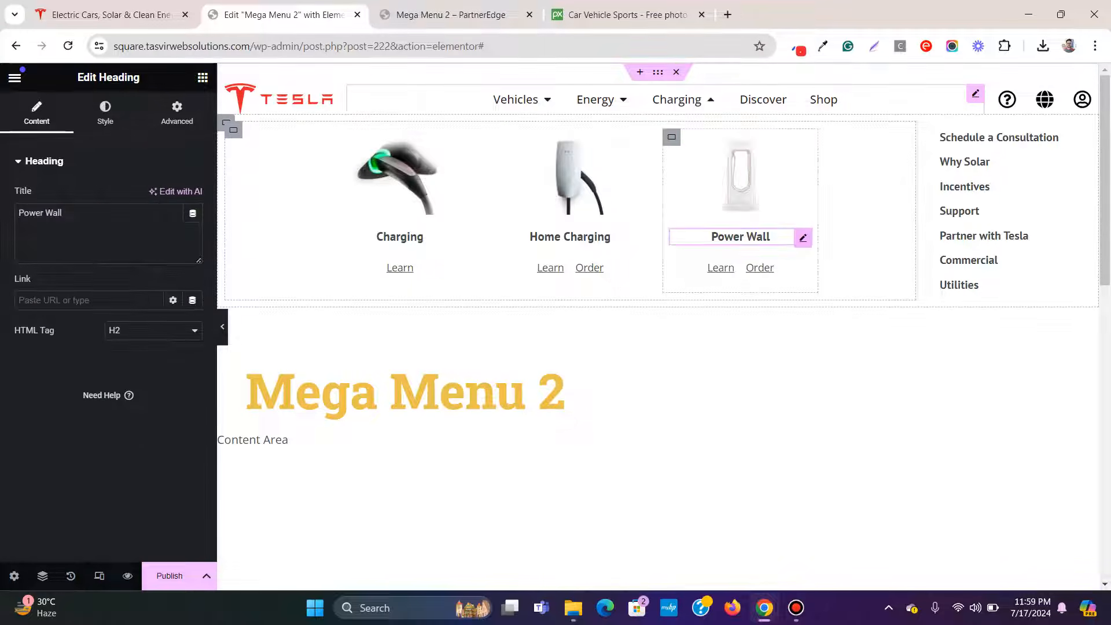
{"action": "double_click", "coordinate": [53, 213]}
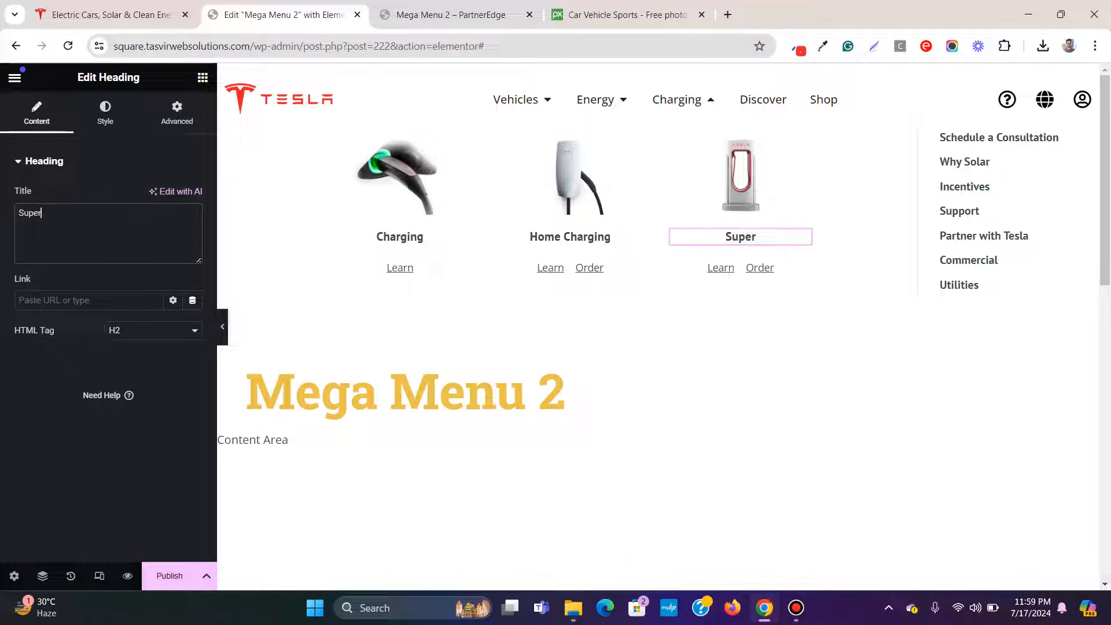
{"action": "type", "text": "CHa"}
{"action": "type", "text": "arging"}
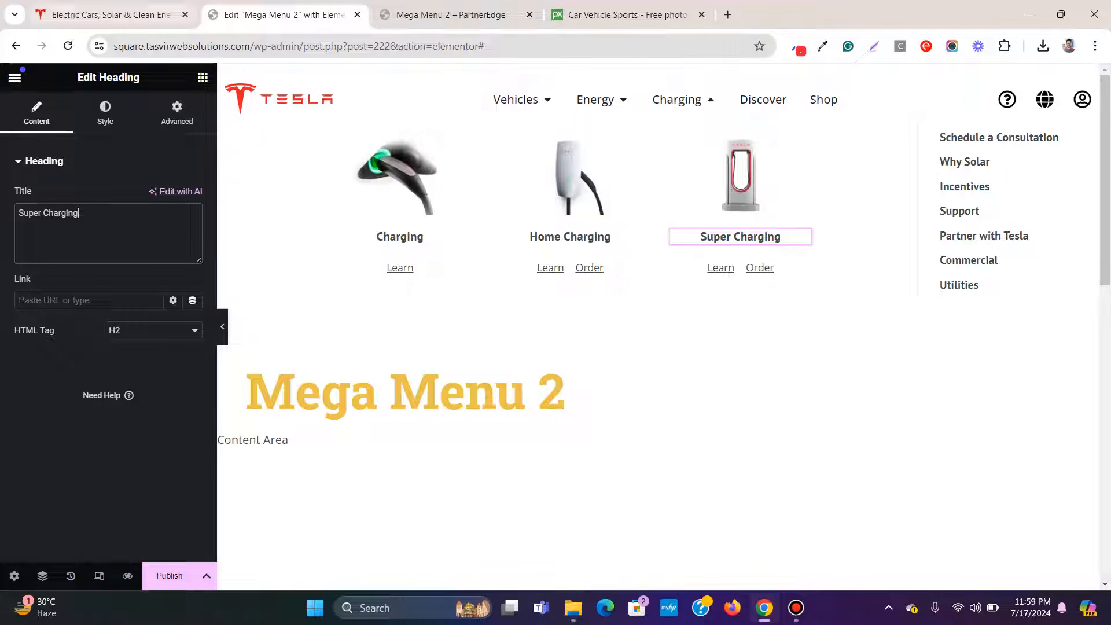
Step: Copy the link text "Help Me Charge" from the Charging menu on tesla.com
{"action": "left_click", "coordinate": [112, 15]}
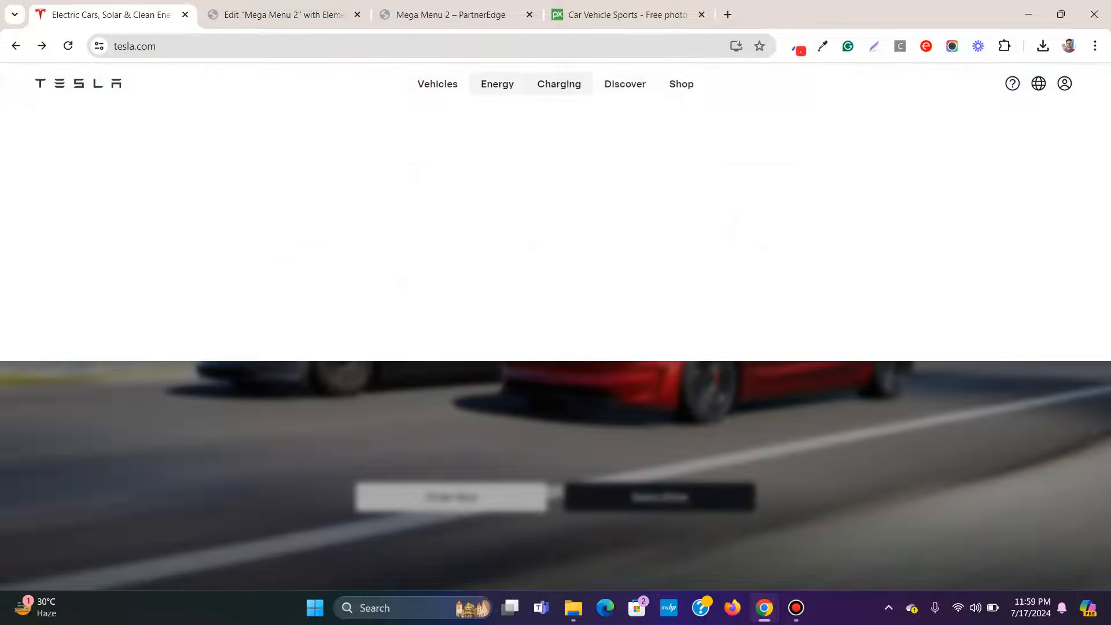
{"action": "mouse_move", "coordinate": [558, 84]}
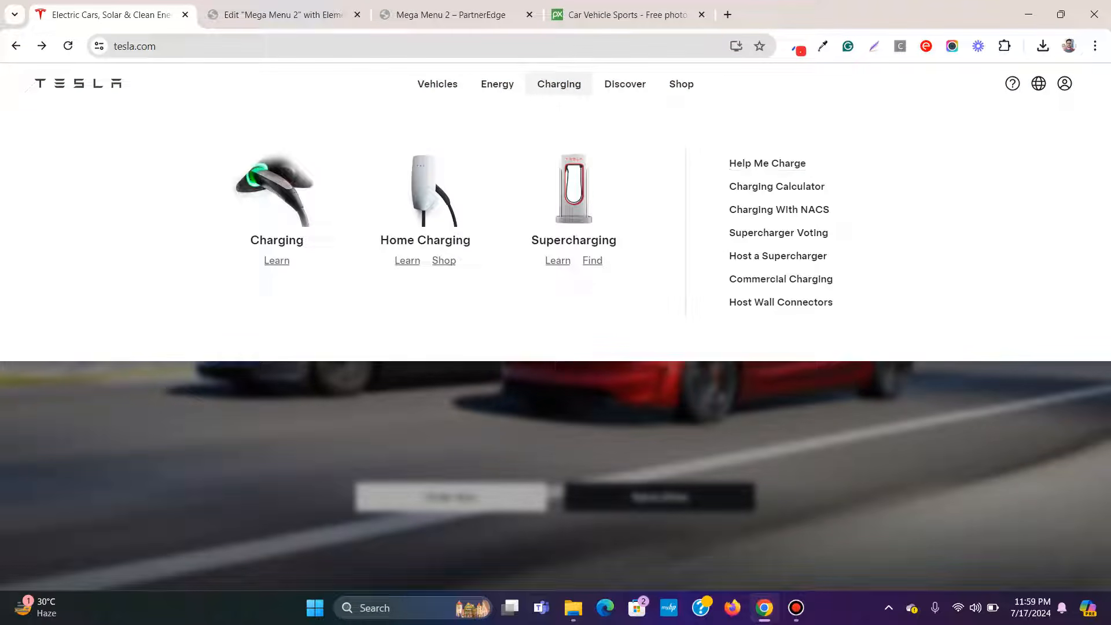
{"action": "left_click_drag", "start_coordinate": [806, 163], "coordinate": [736, 163]}
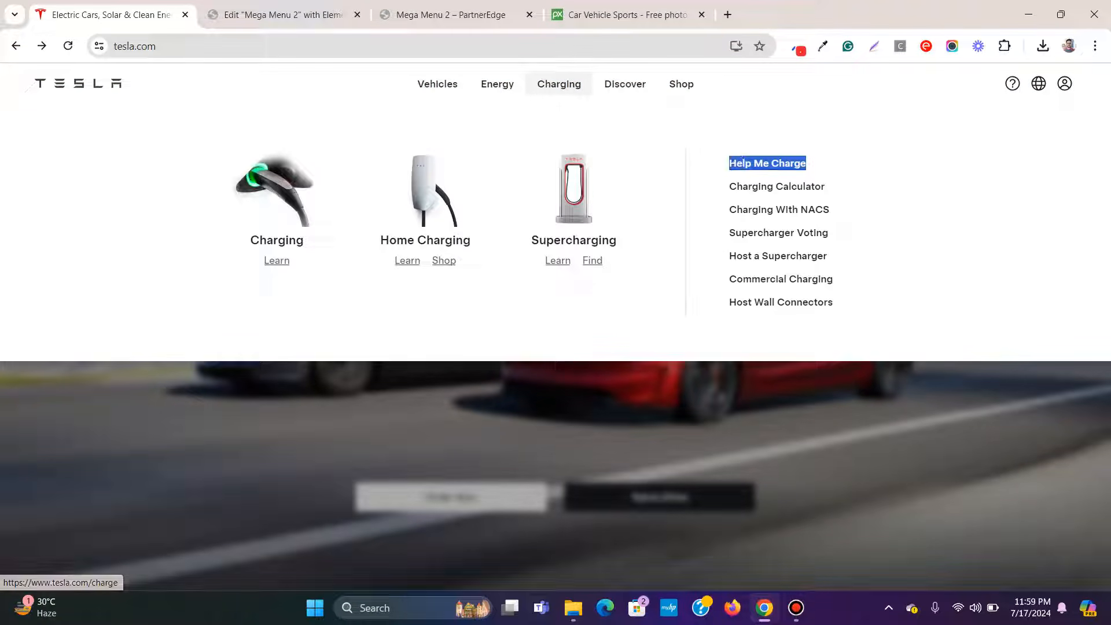
{"action": "right_click", "coordinate": [742, 162]}
{"action": "left_click", "coordinate": [798, 303]}
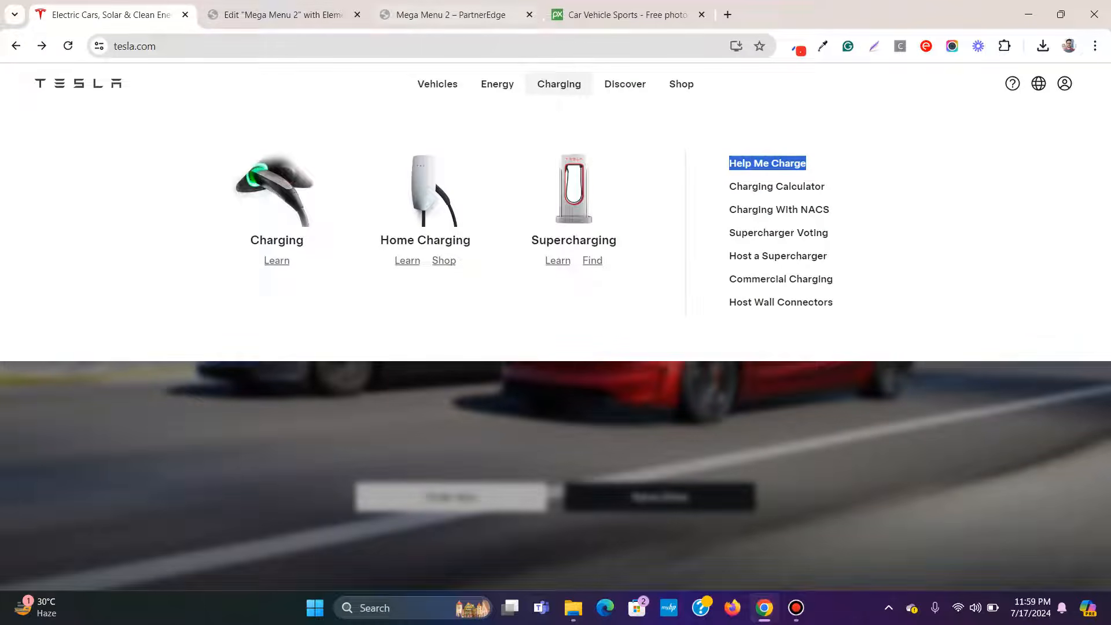
Step: In the Charging mega menu's icon list, replace the "Schedule a Consultation" item text with the copied "Help Me Charge"
{"action": "left_click", "coordinate": [283, 15]}
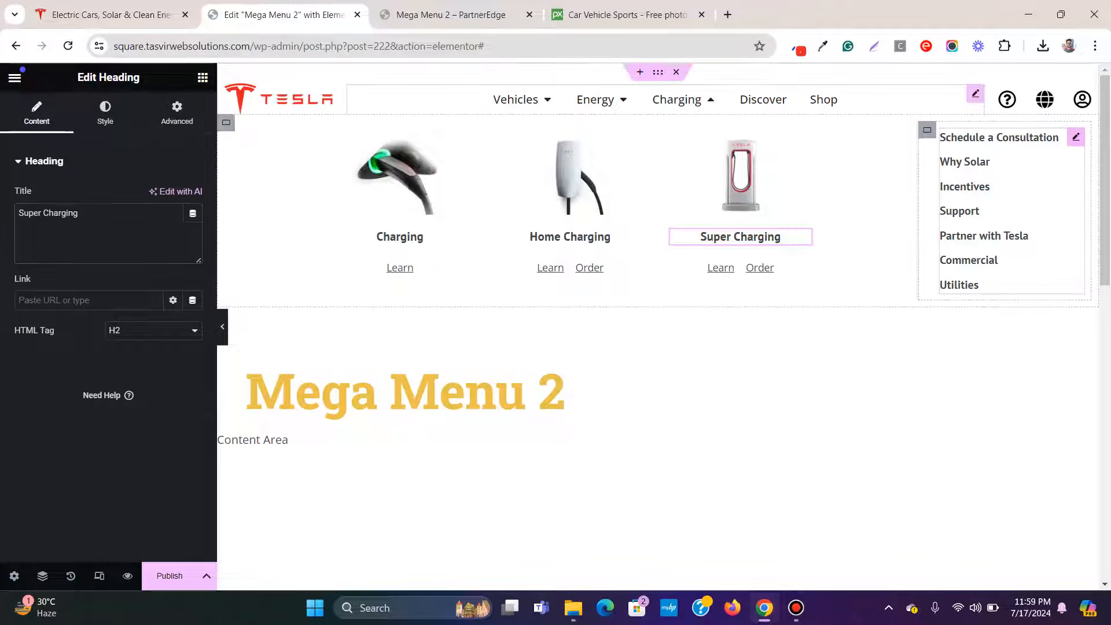
{"action": "left_click", "coordinate": [999, 137]}
{"action": "left_click", "coordinate": [79, 248]}
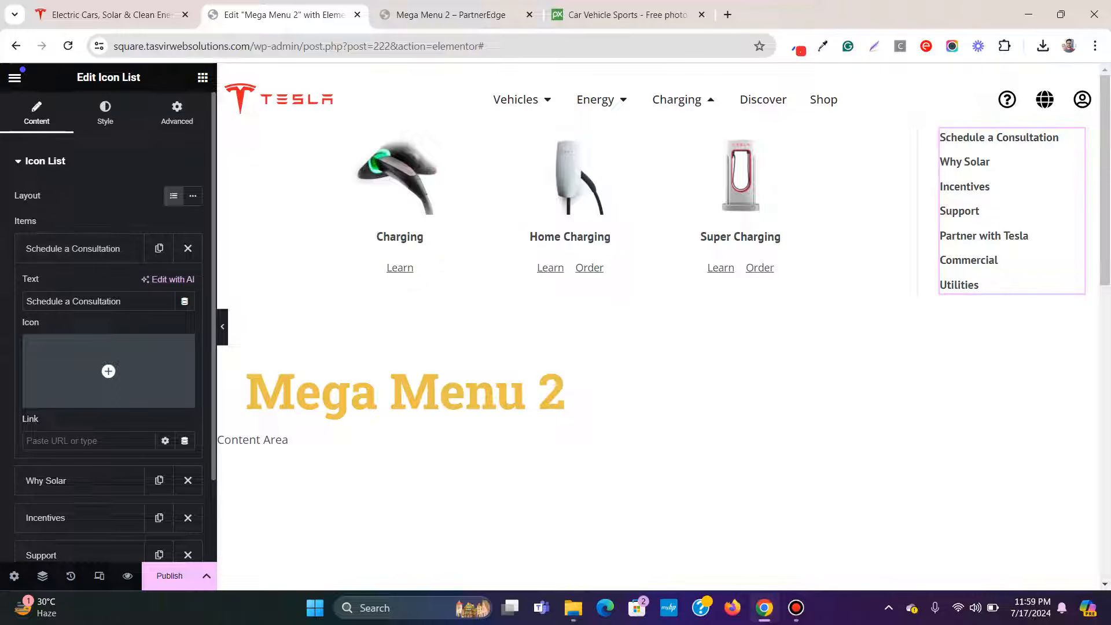
{"action": "triple_click", "coordinate": [125, 302]}
{"action": "right_click", "coordinate": [125, 302]}
{"action": "left_click", "coordinate": [173, 144]}
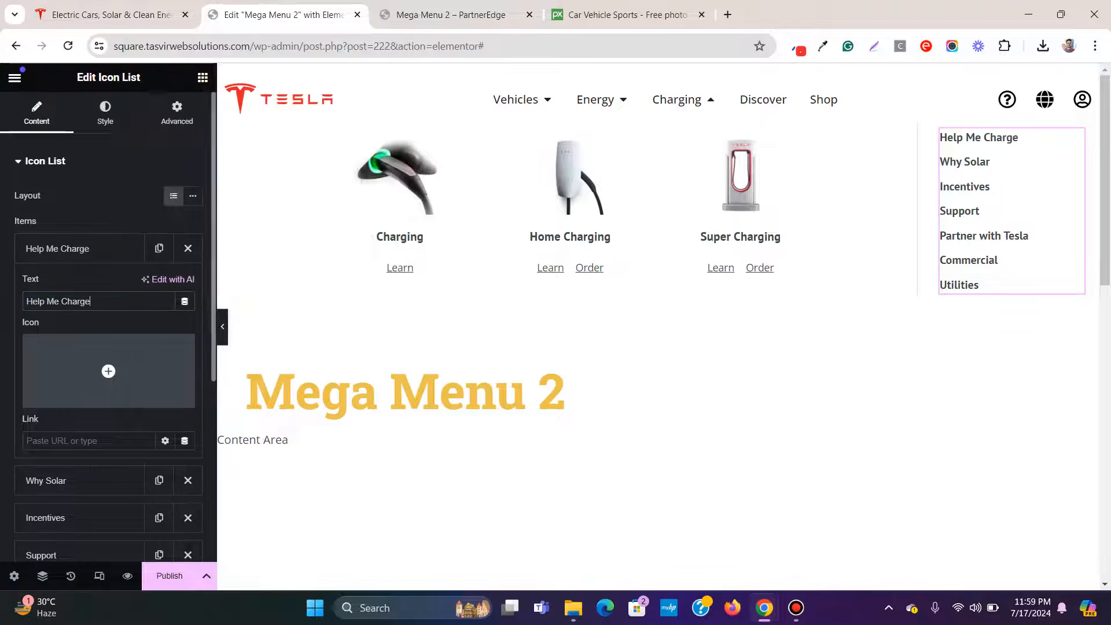
{"action": "left_click", "coordinate": [80, 249]}
Step: Copy "Charging Calculator" from the Tesla site's Charging menu and paste it as plain text over the "Why Solar" list item
{"action": "left_click", "coordinate": [46, 286]}
{"action": "left_click", "coordinate": [110, 15]}
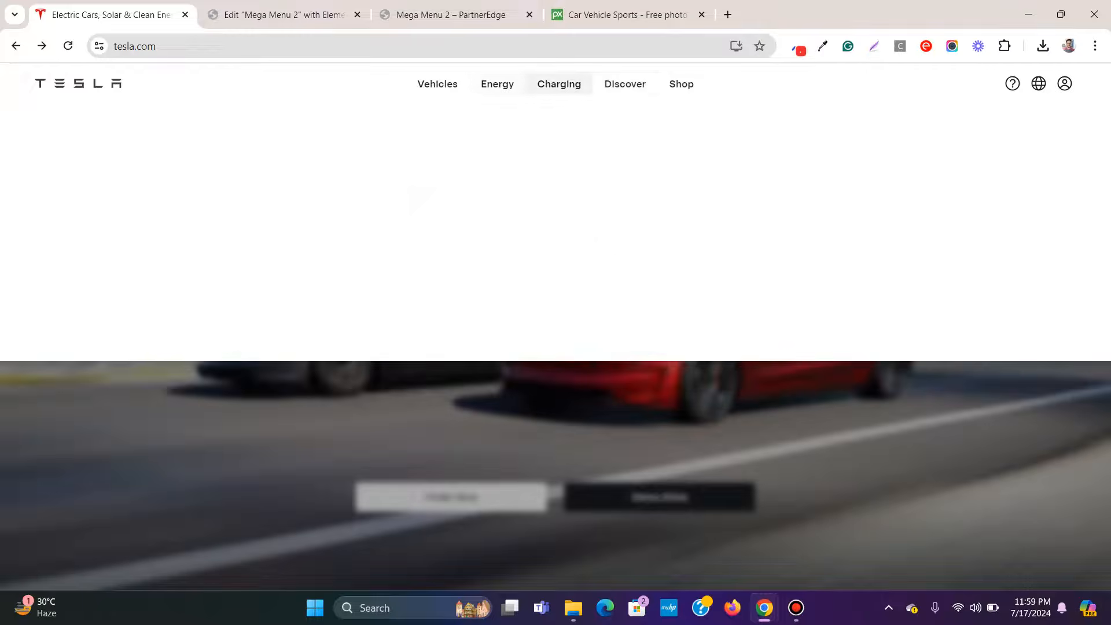
{"action": "left_click_drag", "start_coordinate": [827, 186], "coordinate": [728, 186]}
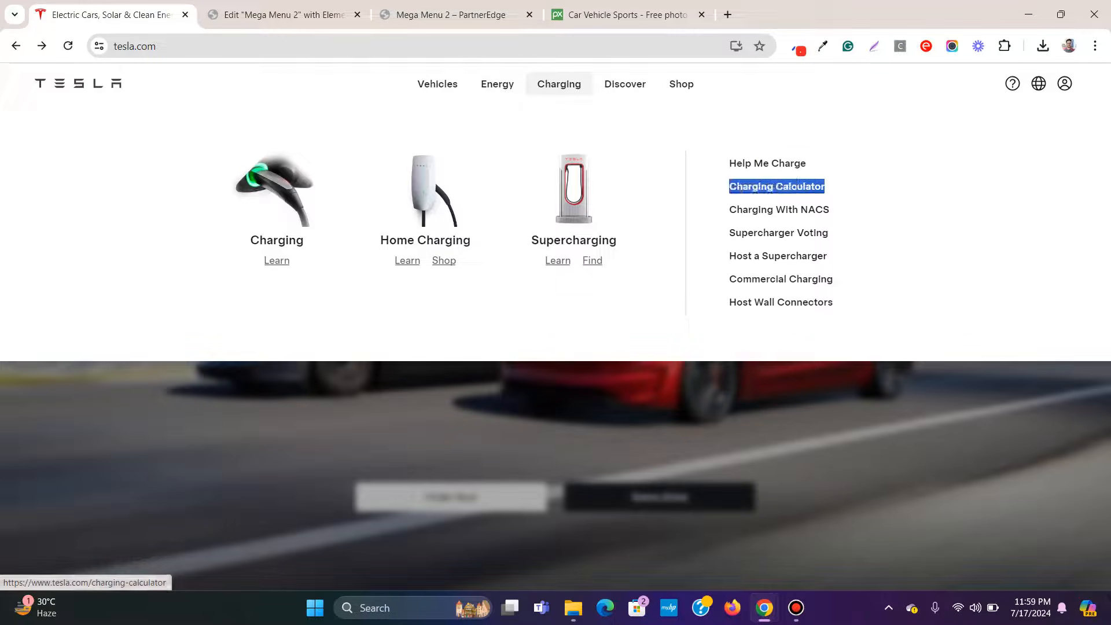
{"action": "right_click", "coordinate": [752, 186]}
{"action": "left_click", "coordinate": [778, 327]}
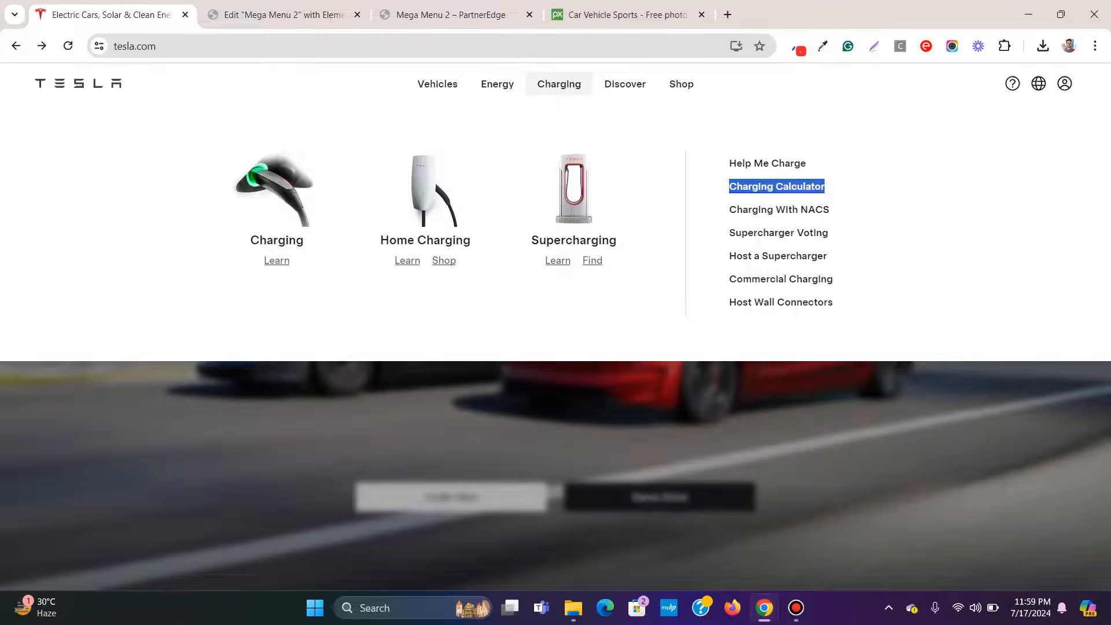
{"action": "left_click", "coordinate": [284, 15]}
{"action": "triple_click", "coordinate": [96, 337]}
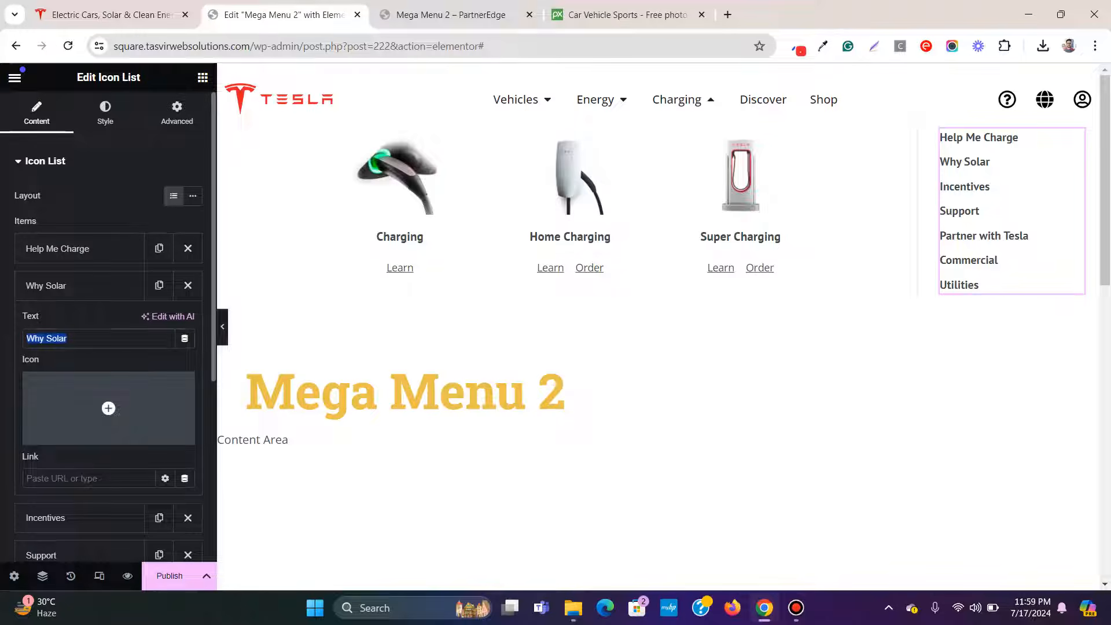
{"action": "right_click", "coordinate": [96, 334]}
{"action": "left_click", "coordinate": [165, 144]}
{"action": "left_click", "coordinate": [63, 286]}
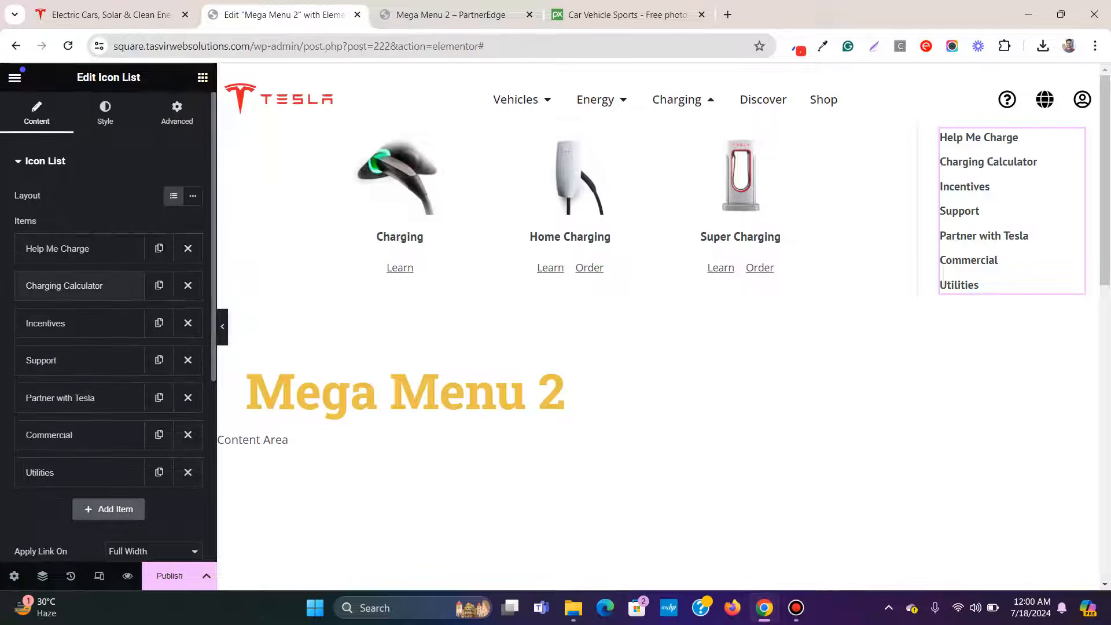
Step: Copy "Charging With NACS" from the Tesla site's Charging menu and paste it as plain text over the "Incentives" list item
{"action": "left_click", "coordinate": [63, 323]}
{"action": "left_click", "coordinate": [110, 15]}
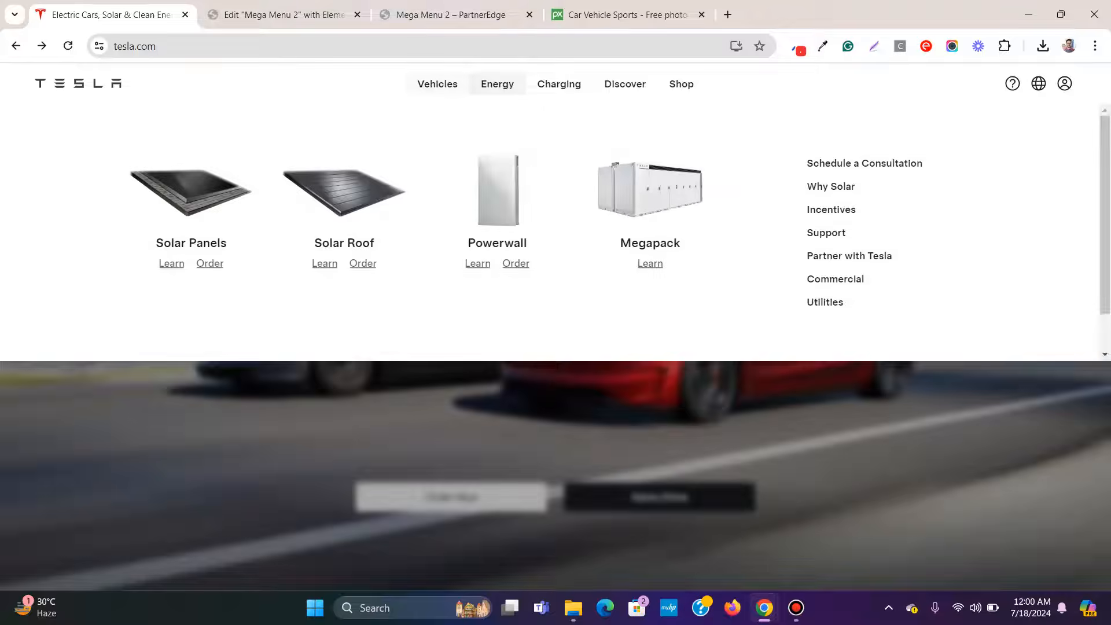
{"action": "mouse_move", "coordinate": [437, 84]}
{"action": "mouse_move", "coordinate": [559, 83]}
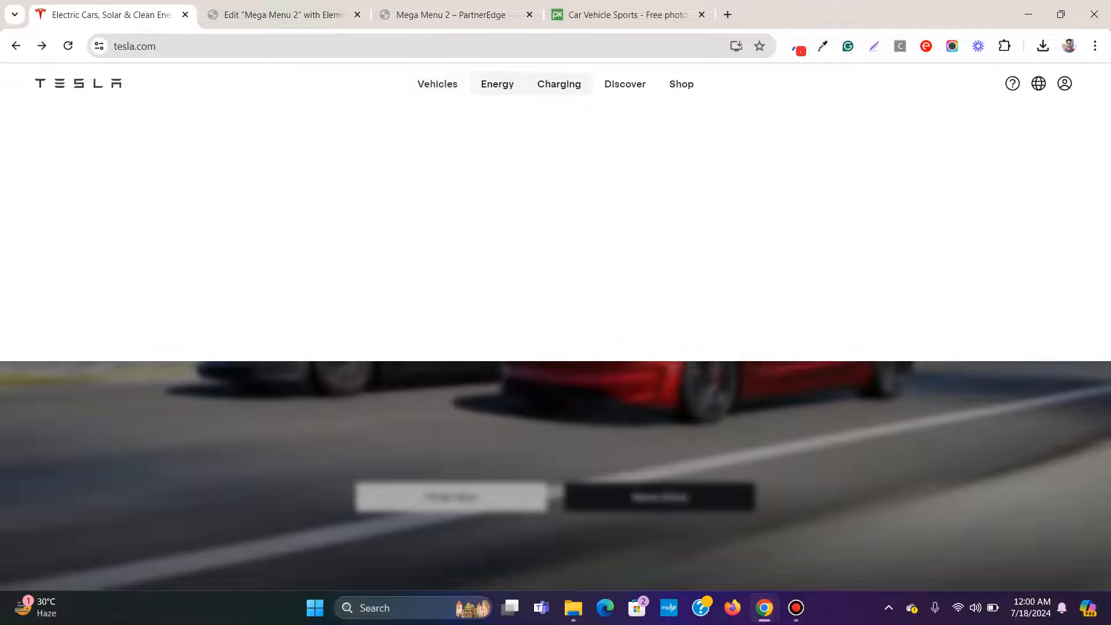
{"action": "triple_click", "coordinate": [776, 186]}
{"action": "left_click_drag", "start_coordinate": [828, 209], "coordinate": [743, 210]}
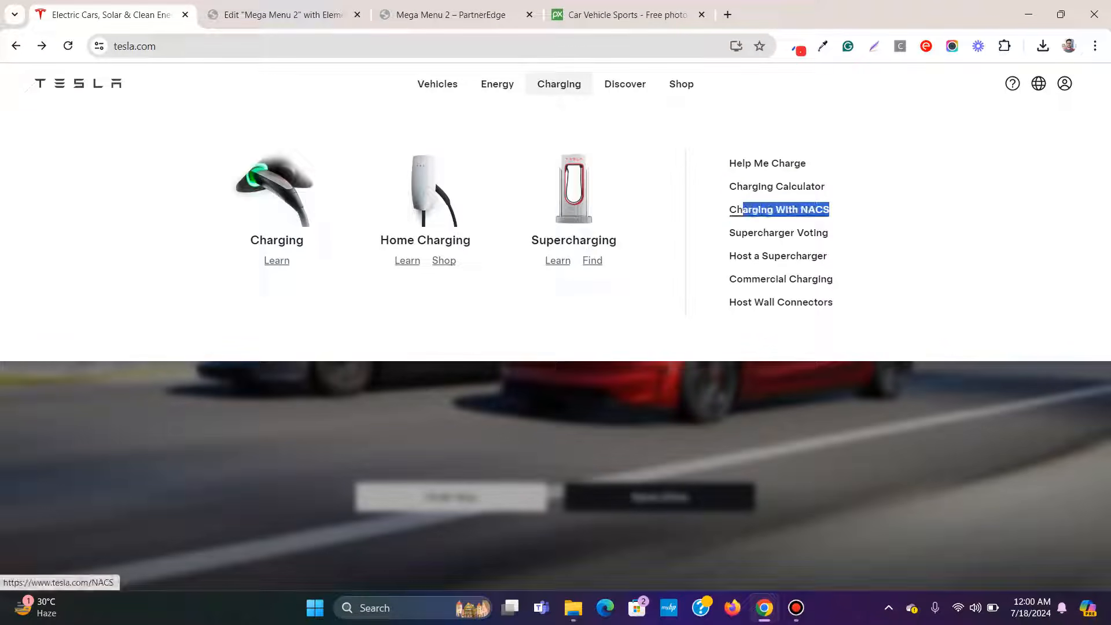
{"action": "right_click", "coordinate": [764, 210]}
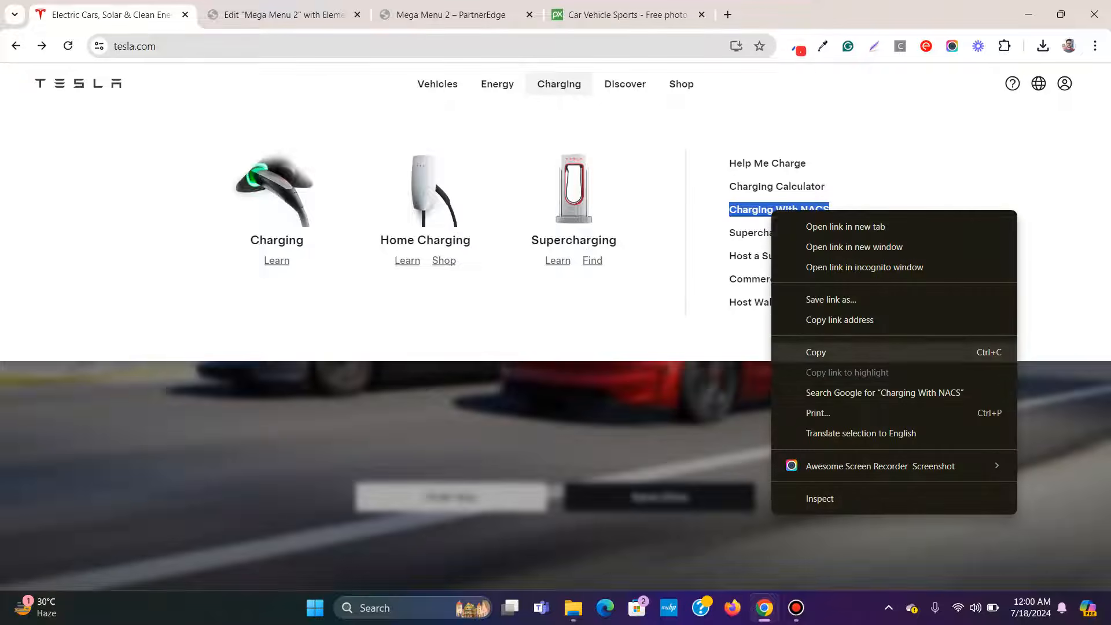
{"action": "left_click", "coordinate": [778, 350]}
{"action": "key", "text": "ctrl+Tab"}
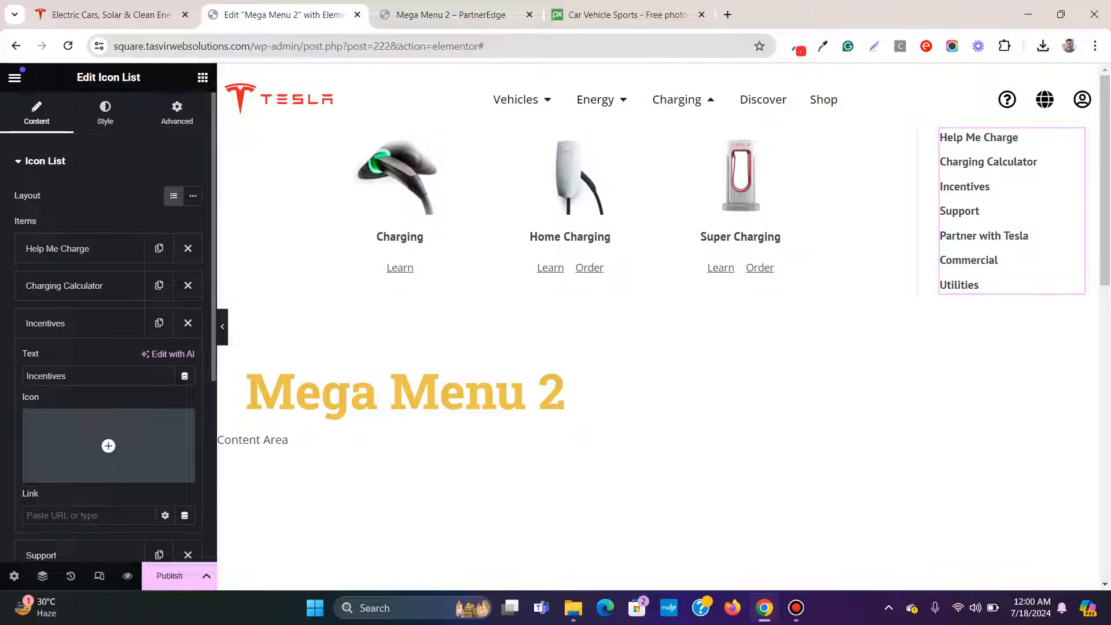
{"action": "triple_click", "coordinate": [81, 376]}
{"action": "right_click", "coordinate": [82, 379]}
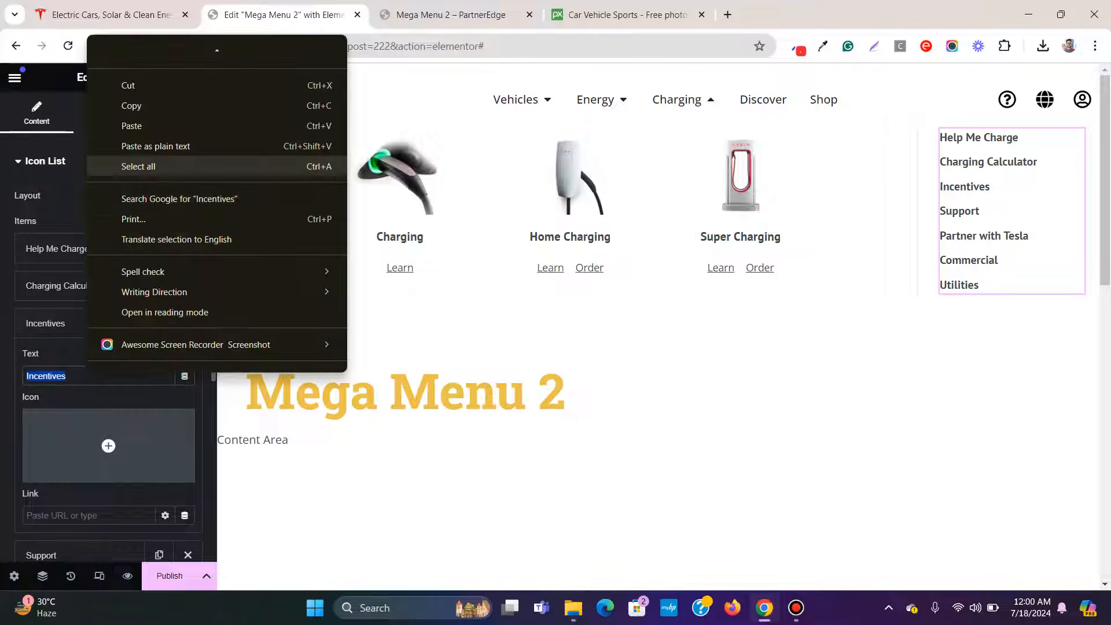
{"action": "left_click", "coordinate": [128, 149]}
{"action": "left_click", "coordinate": [81, 323]}
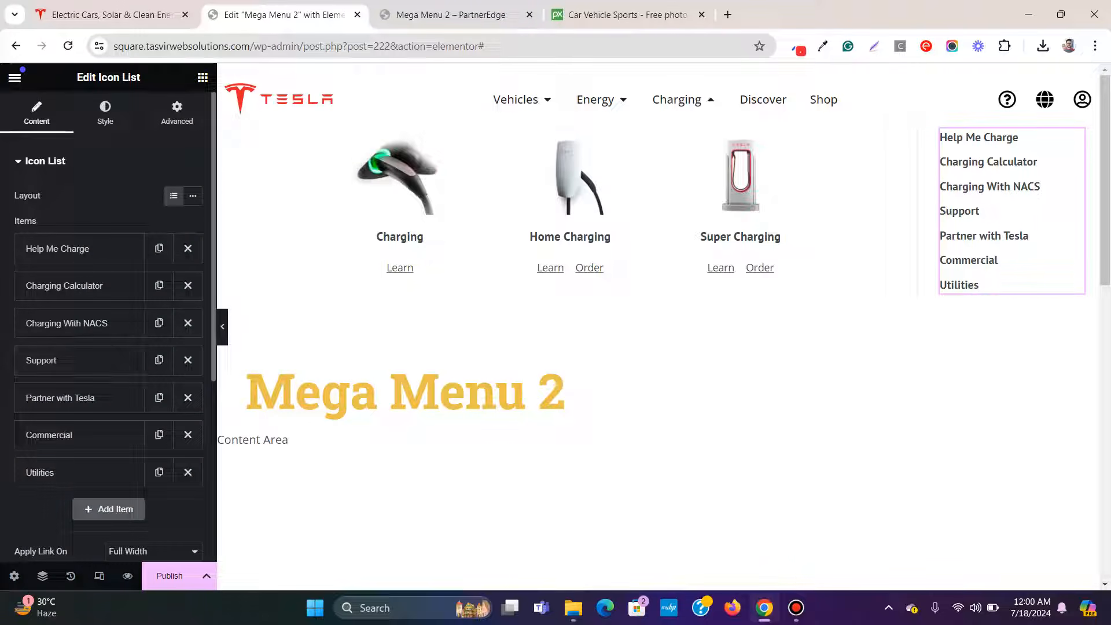
Step: Copy "Supercharger Voting" from the Tesla site's Charging menu and use it to replace the "Support" list item text
{"action": "left_click", "coordinate": [81, 360]}
{"action": "left_click", "coordinate": [111, 15]}
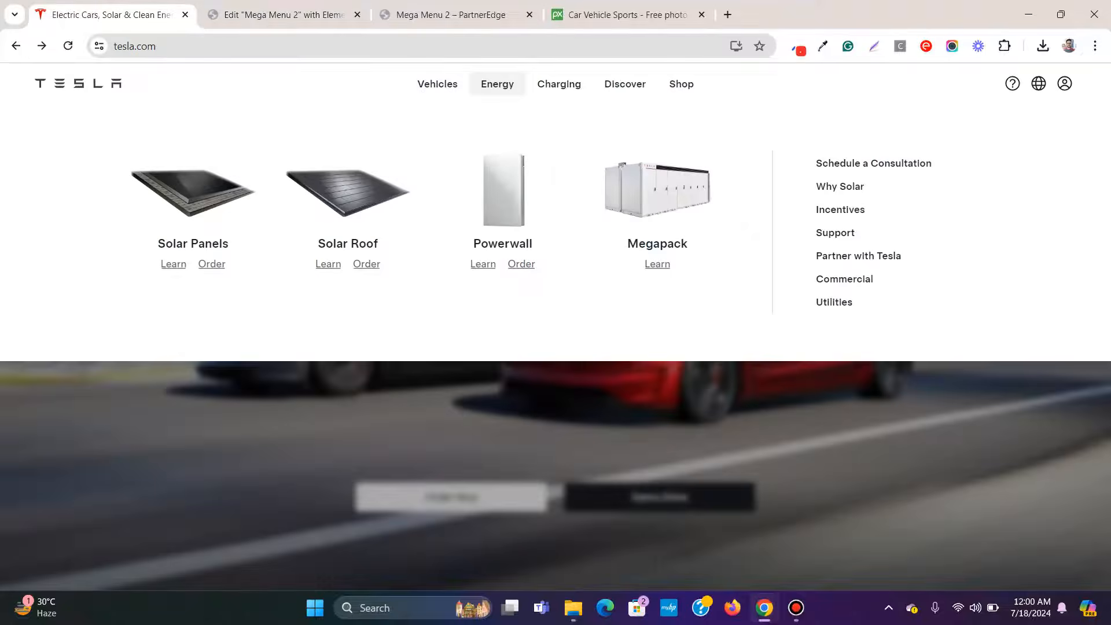
{"action": "mouse_move", "coordinate": [559, 85]}
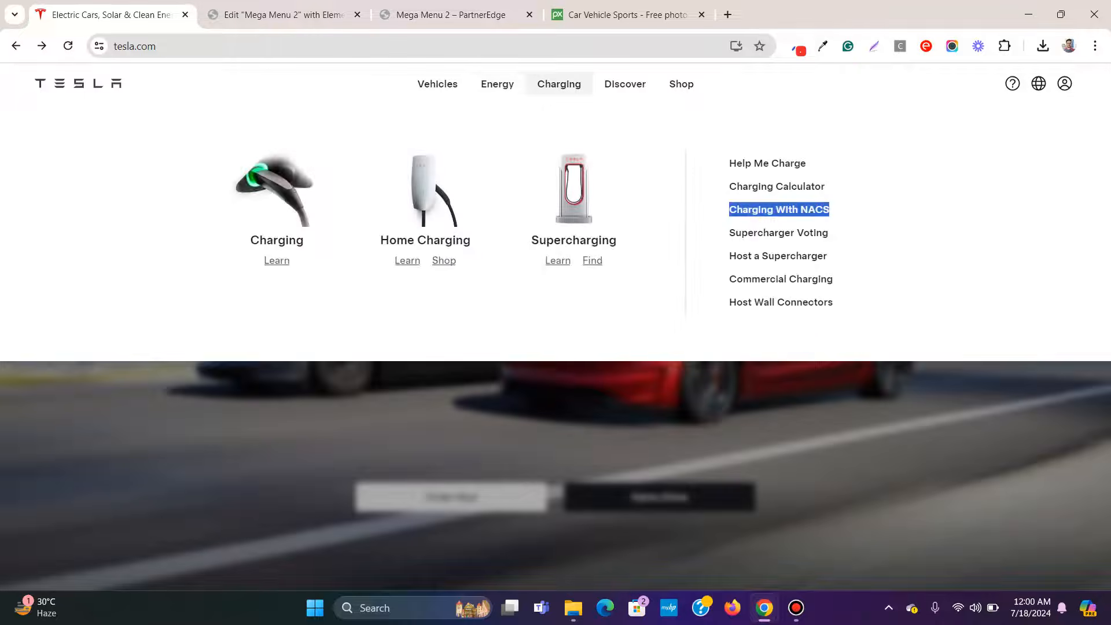
{"action": "left_click_drag", "start_coordinate": [830, 232], "coordinate": [729, 233]}
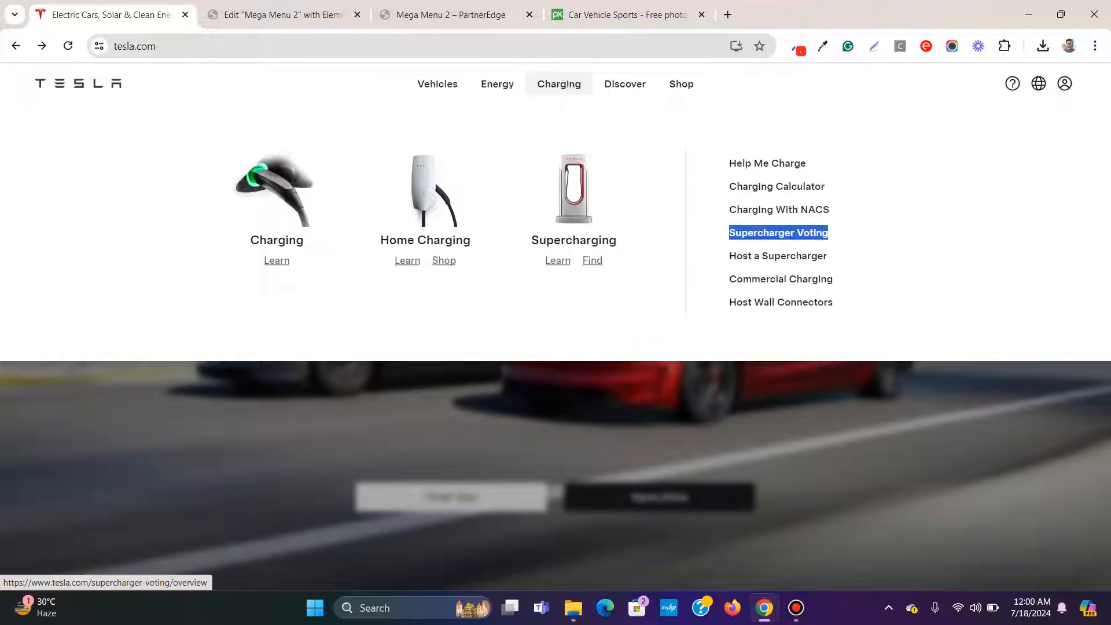
{"action": "right_click", "coordinate": [773, 226]}
{"action": "left_click", "coordinate": [789, 369]}
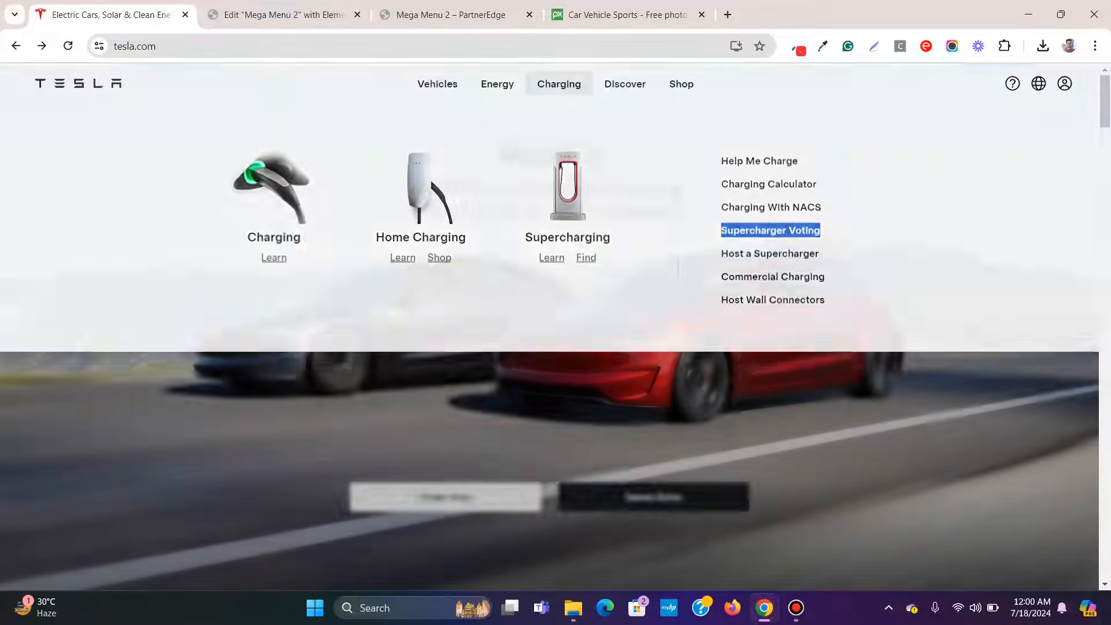
{"action": "key", "text": "ctrl+Tab"}
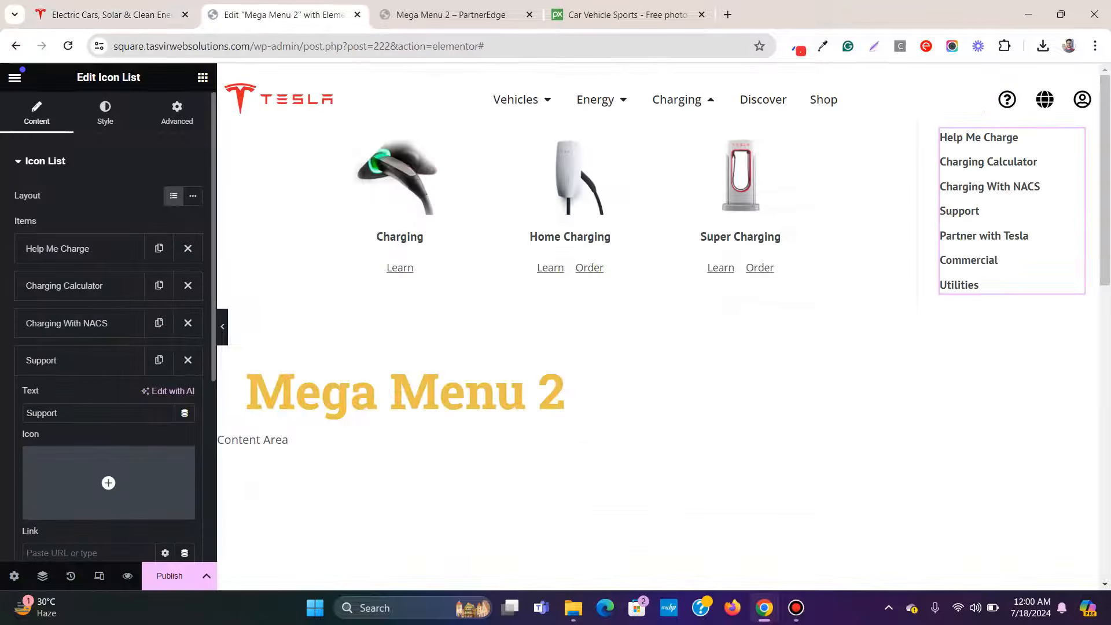
{"action": "right_click", "coordinate": [76, 412]}
{"action": "left_click", "coordinate": [116, 169]}
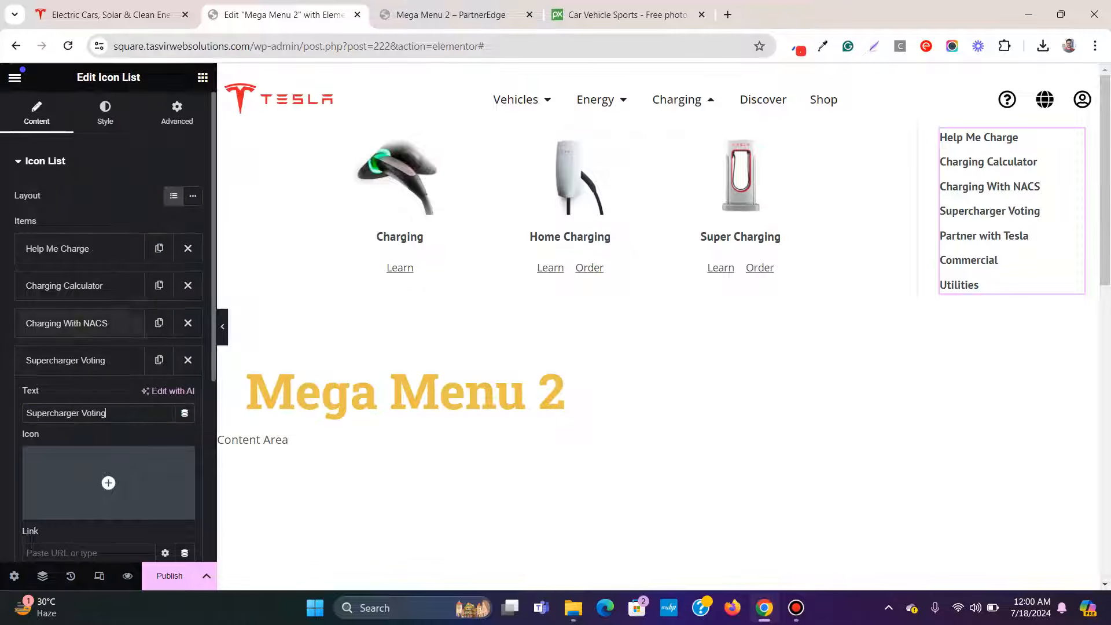
{"action": "left_click", "coordinate": [75, 360]}
Step: Copy "Host a Supercharger" from the Tesla site's Charging menu and use it to replace the "Partner with Tesla" list item text
{"action": "left_click", "coordinate": [75, 397]}
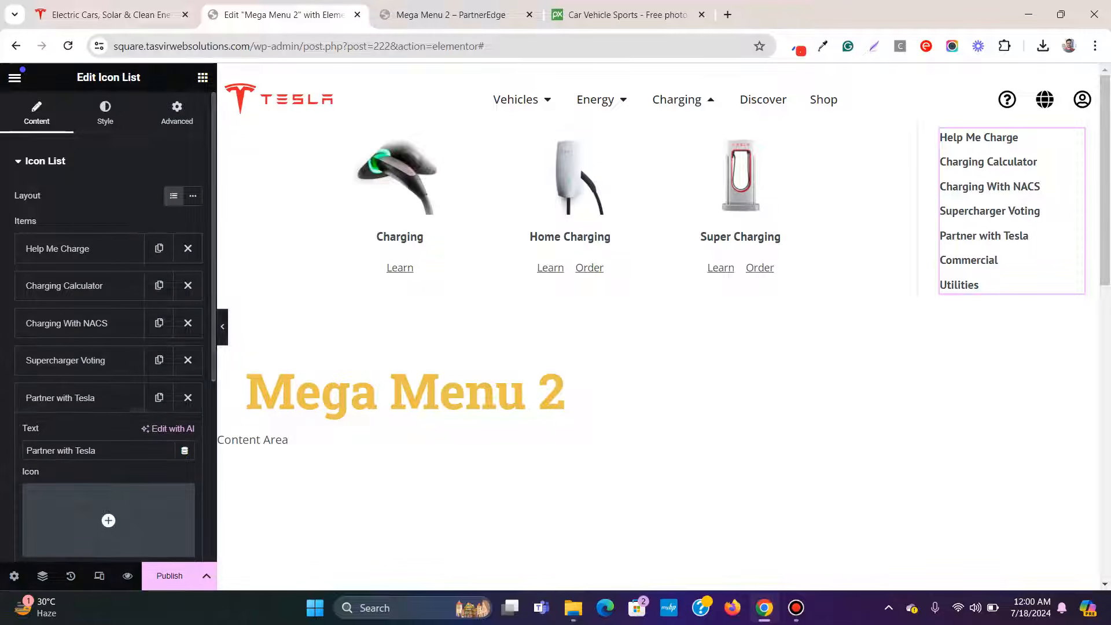
{"action": "left_click", "coordinate": [110, 15]}
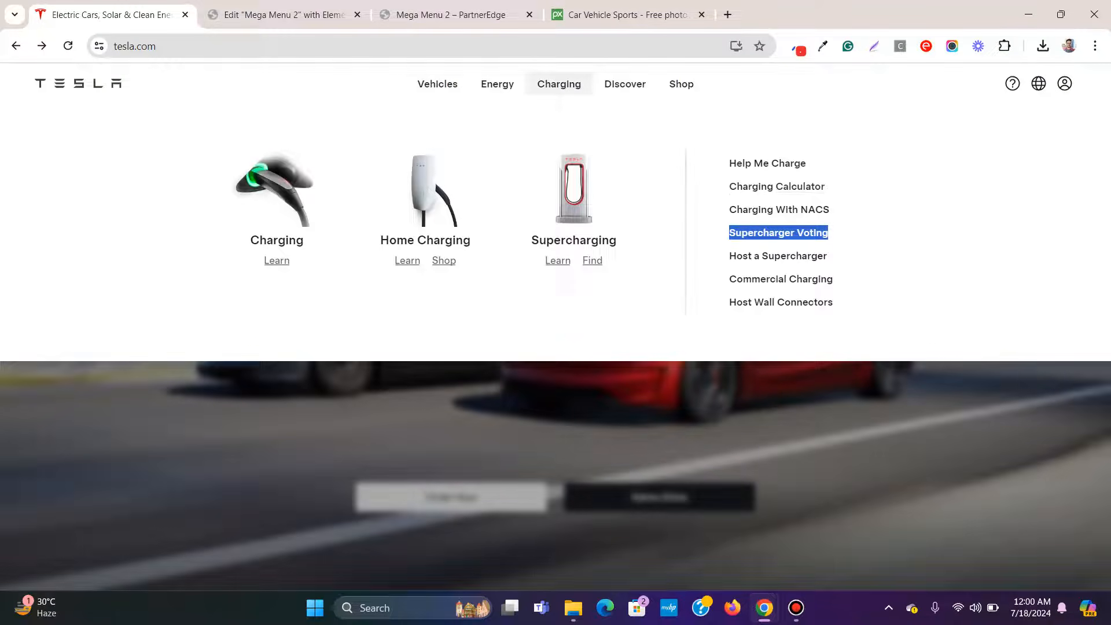
{"action": "left_click_drag", "start_coordinate": [829, 256], "coordinate": [728, 255]}
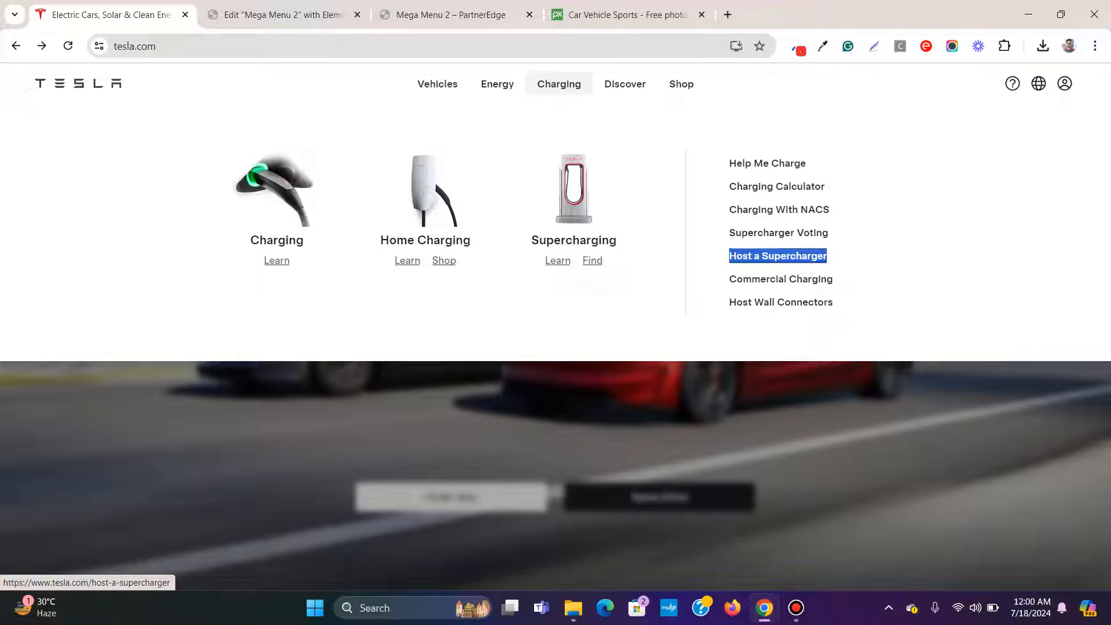
{"action": "right_click", "coordinate": [756, 255]}
{"action": "left_click", "coordinate": [787, 399]}
{"action": "left_click", "coordinate": [277, 15]}
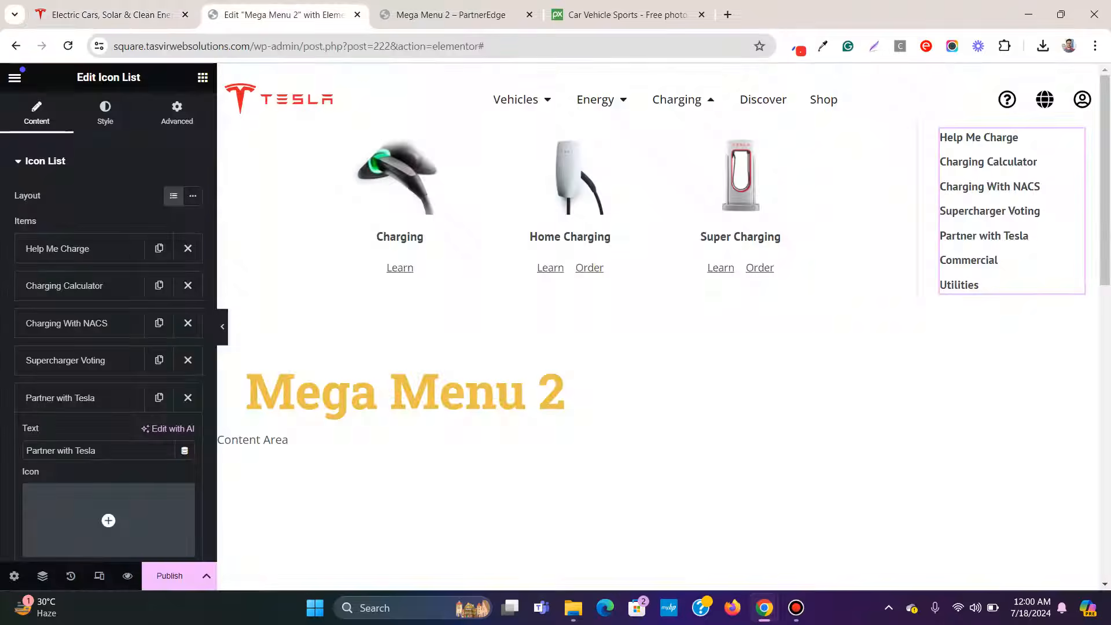
{"action": "key", "text": "ctrl+a"}
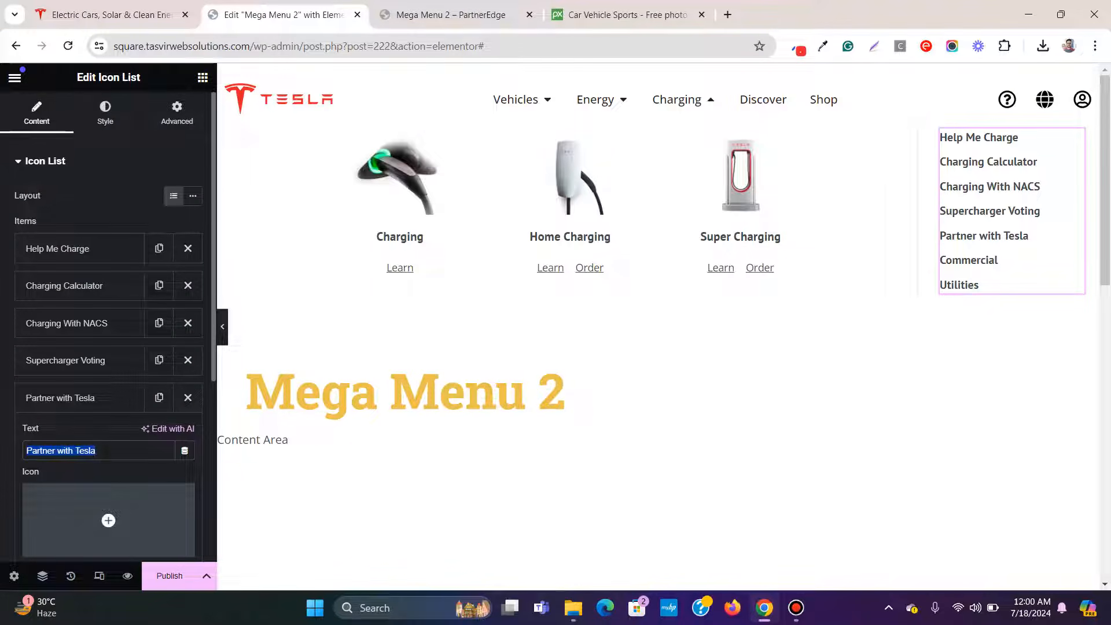
{"action": "right_click", "coordinate": [105, 452]}
{"action": "left_click", "coordinate": [139, 208]}
{"action": "left_click", "coordinate": [79, 397]}
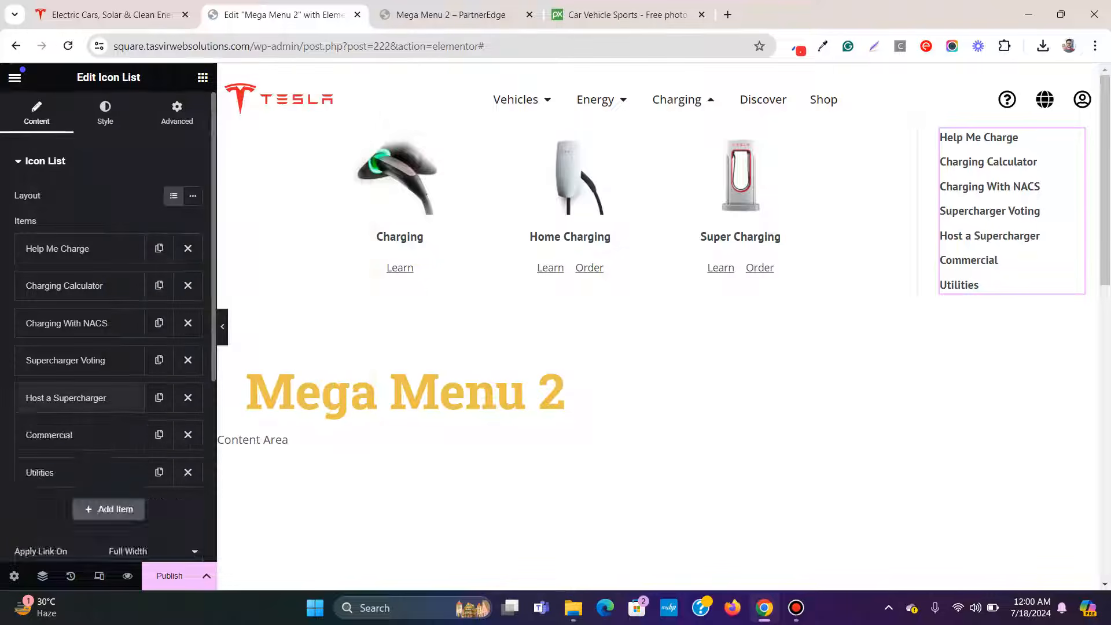
Step: Copy "Commercial Charging" from the Tesla site's Charging menu and paste it as plain text over the "Commercial" list item
{"action": "left_click", "coordinate": [79, 434]}
{"action": "left_click", "coordinate": [111, 15]}
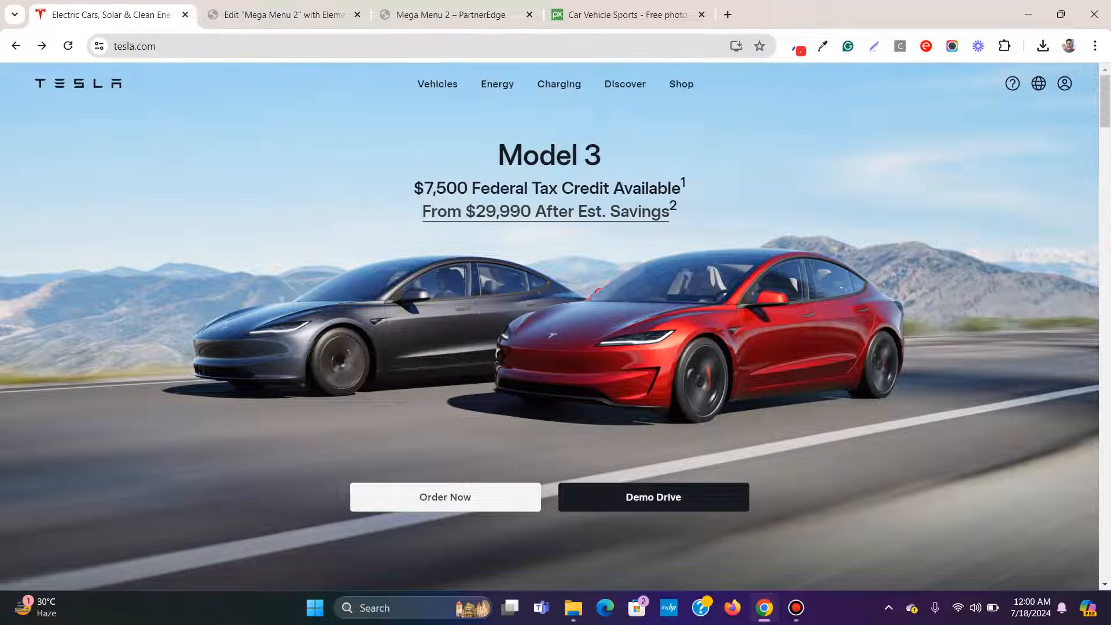
{"action": "mouse_move", "coordinate": [559, 84]}
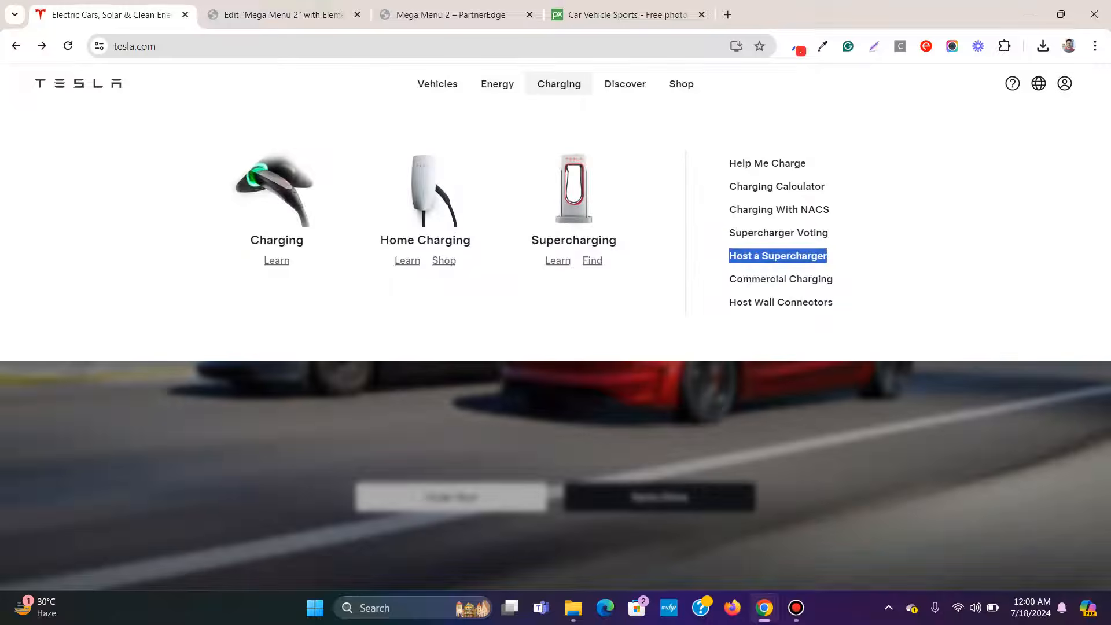
{"action": "left_click_drag", "start_coordinate": [832, 279], "coordinate": [729, 279]}
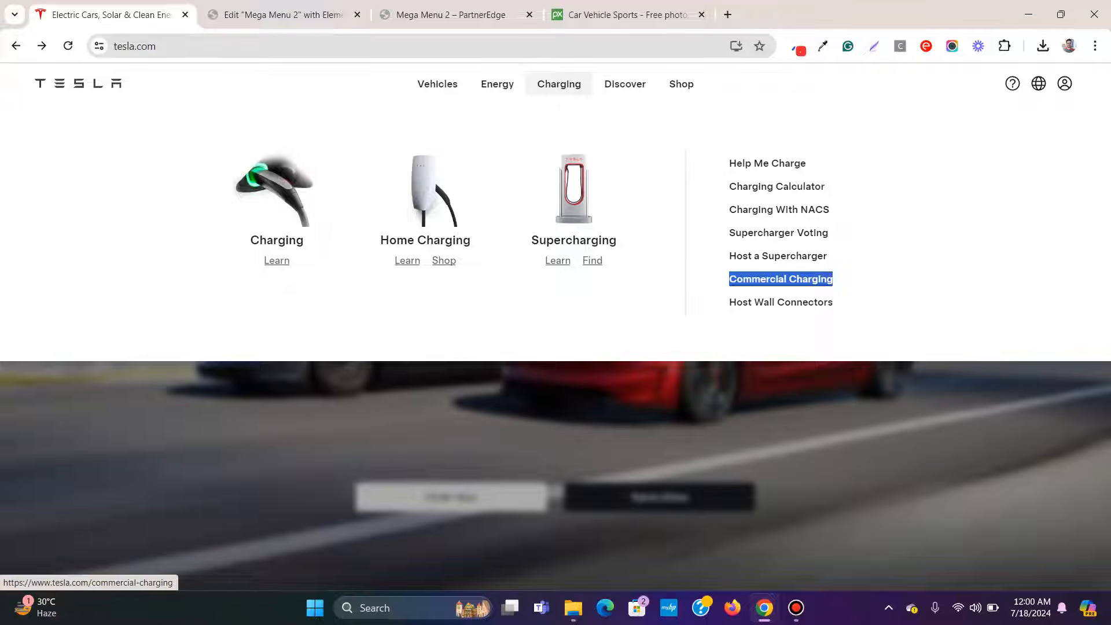
{"action": "right_click", "coordinate": [742, 276]}
{"action": "left_click", "coordinate": [789, 417]}
{"action": "left_click", "coordinate": [283, 14]}
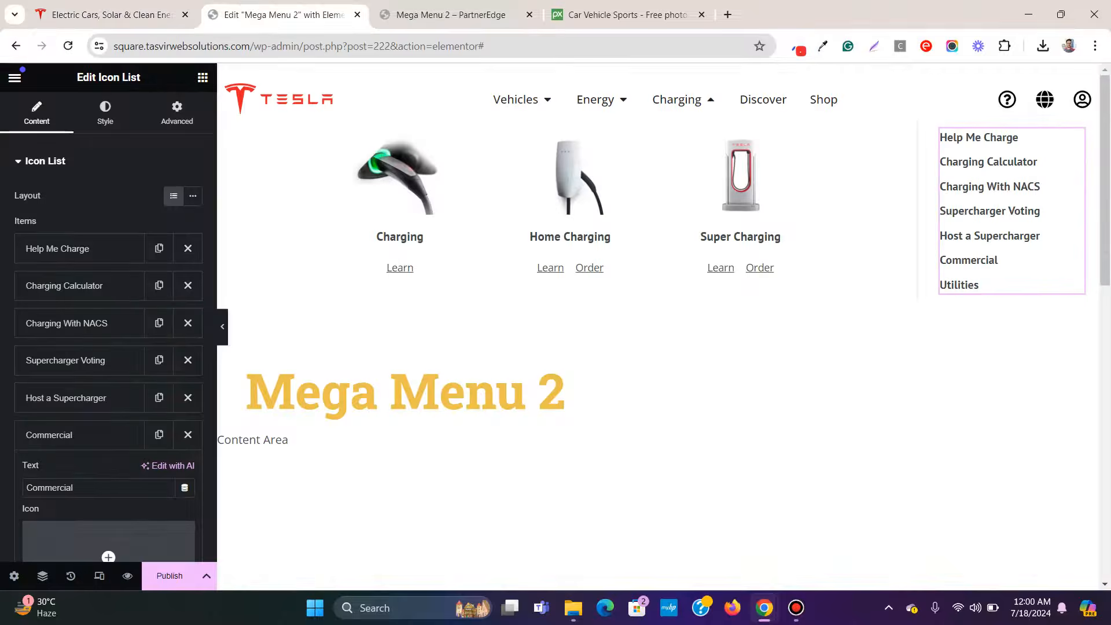
{"action": "double_click", "coordinate": [97, 487]}
{"action": "right_click", "coordinate": [97, 487]}
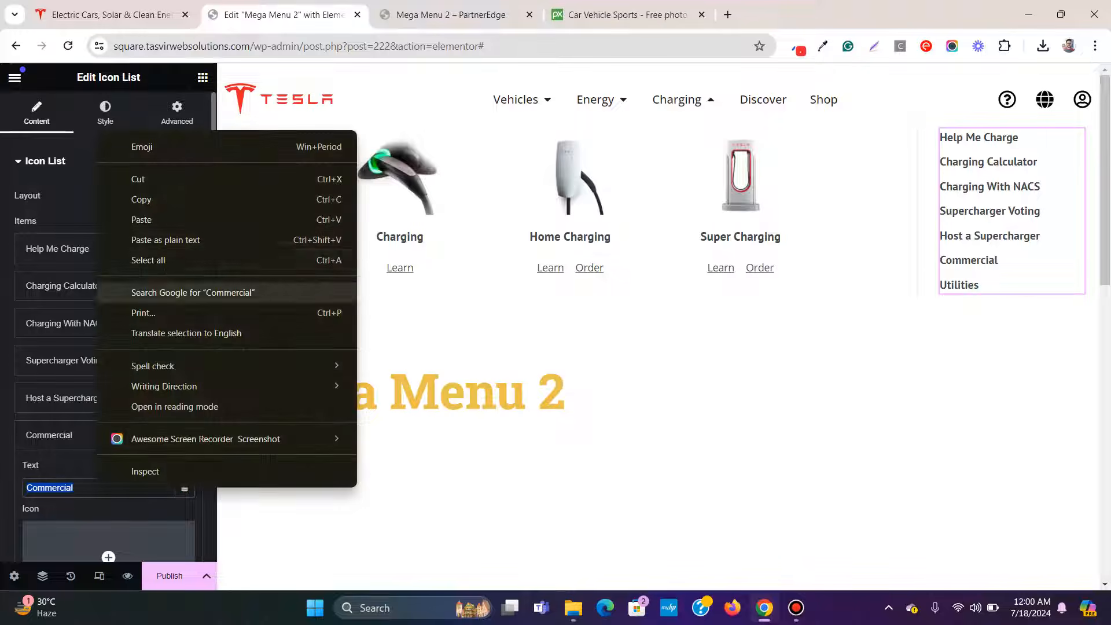
{"action": "left_click", "coordinate": [166, 239]}
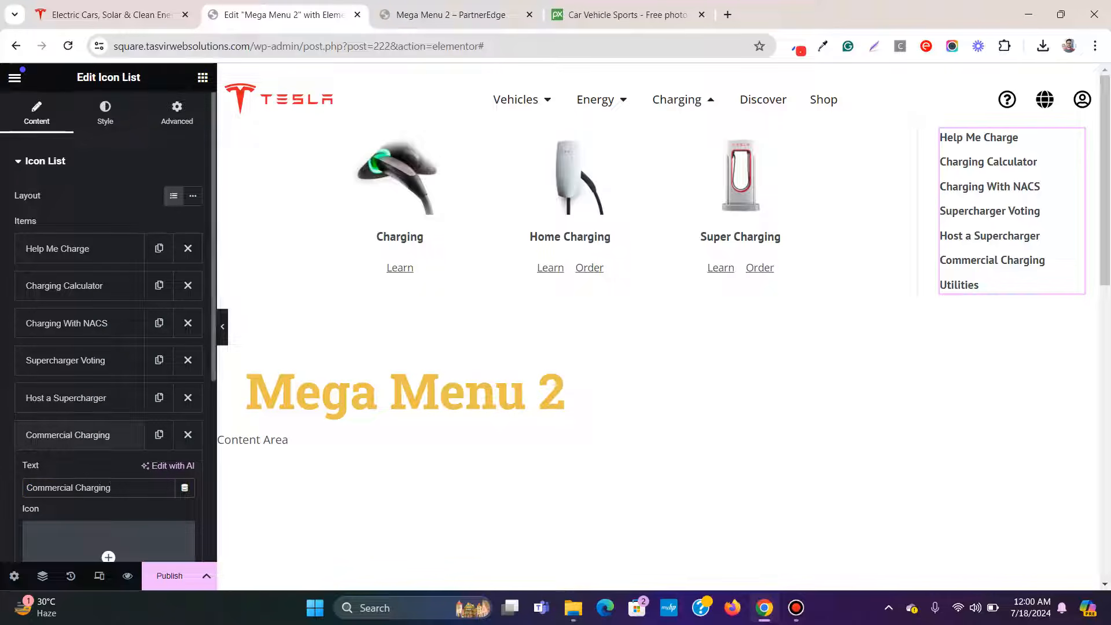
{"action": "left_click", "coordinate": [81, 435]}
Step: Copy "Host Wall Connectors" from the Tesla site's Charging menu and paste it over the "Utilities" list item text
{"action": "scroll", "coordinate": [80, 435], "scroll_direction": "down", "scroll_amount": 2}
{"action": "left_click", "coordinate": [80, 375]}
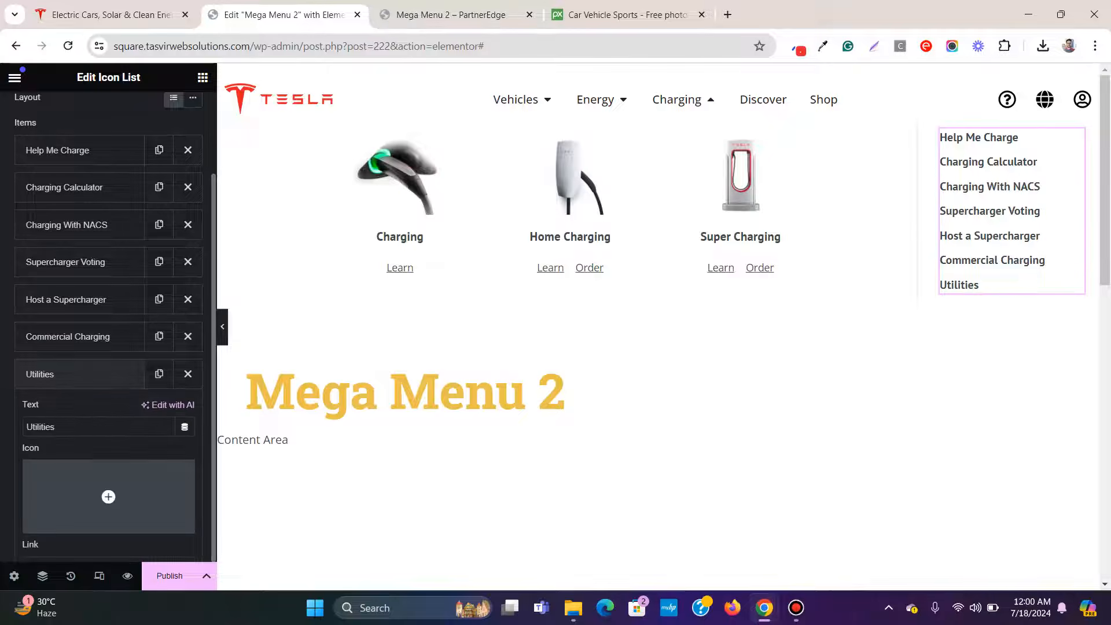
{"action": "left_click", "coordinate": [111, 15]}
{"action": "mouse_move", "coordinate": [559, 84]}
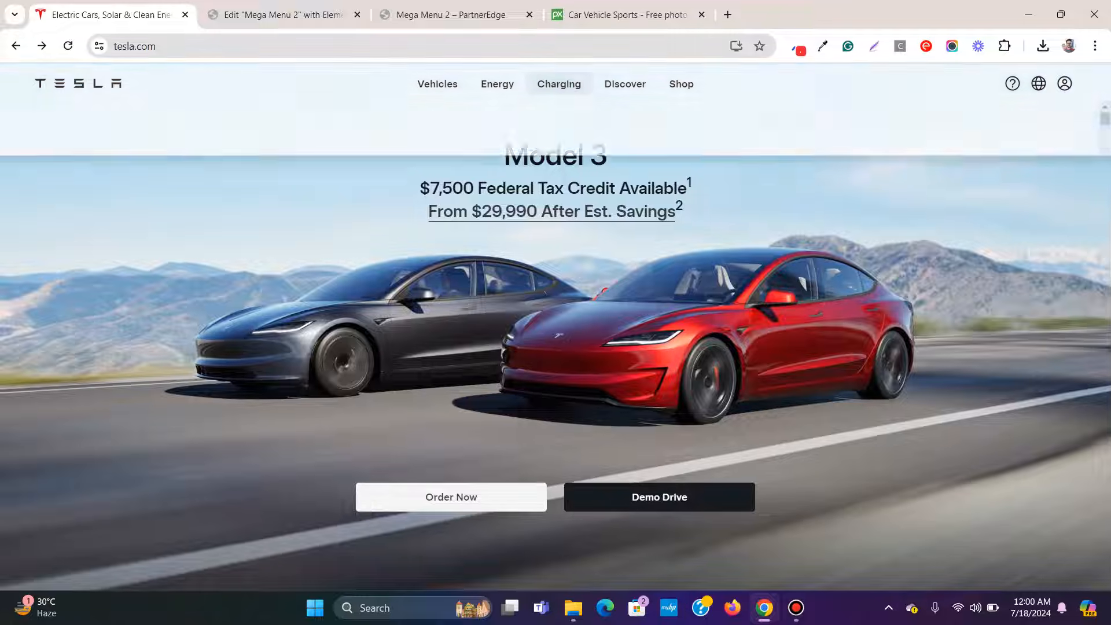
{"action": "left_click_drag", "start_coordinate": [833, 302], "coordinate": [727, 302]}
{"action": "right_click", "coordinate": [751, 297]}
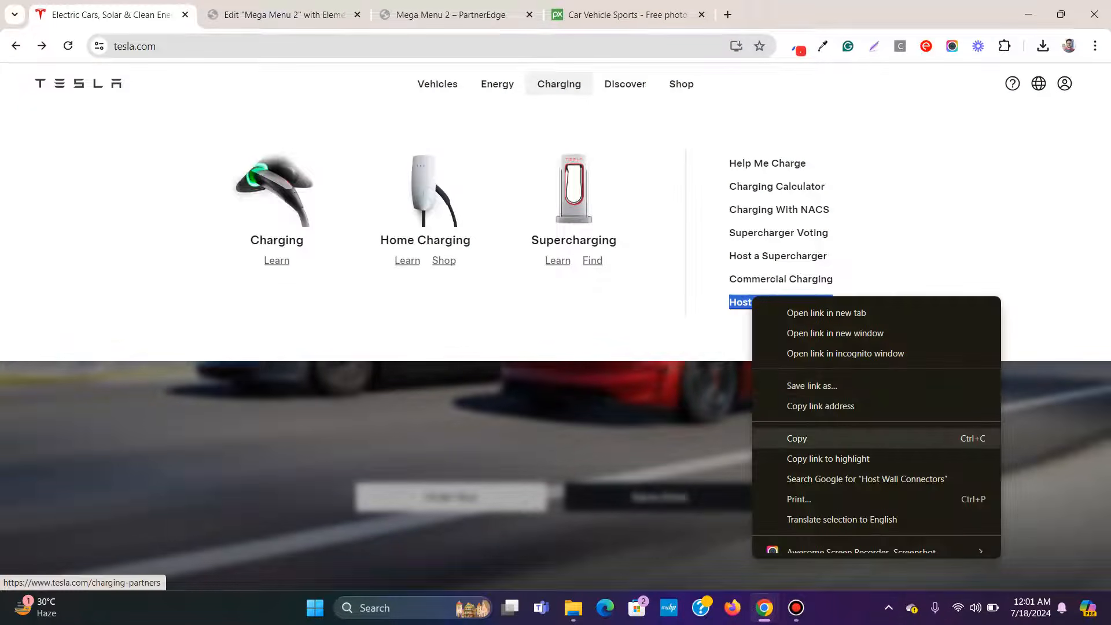
{"action": "left_click", "coordinate": [797, 438]}
{"action": "key", "text": "ctrl+Tab"}
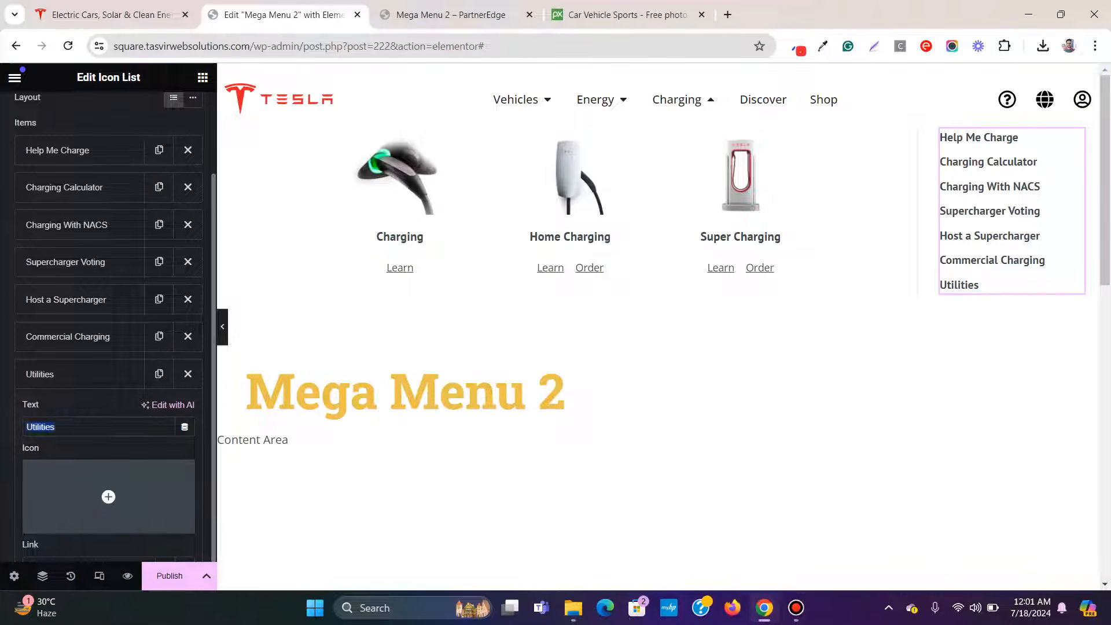
{"action": "right_click", "coordinate": [120, 426]}
{"action": "left_click", "coordinate": [150, 183]}
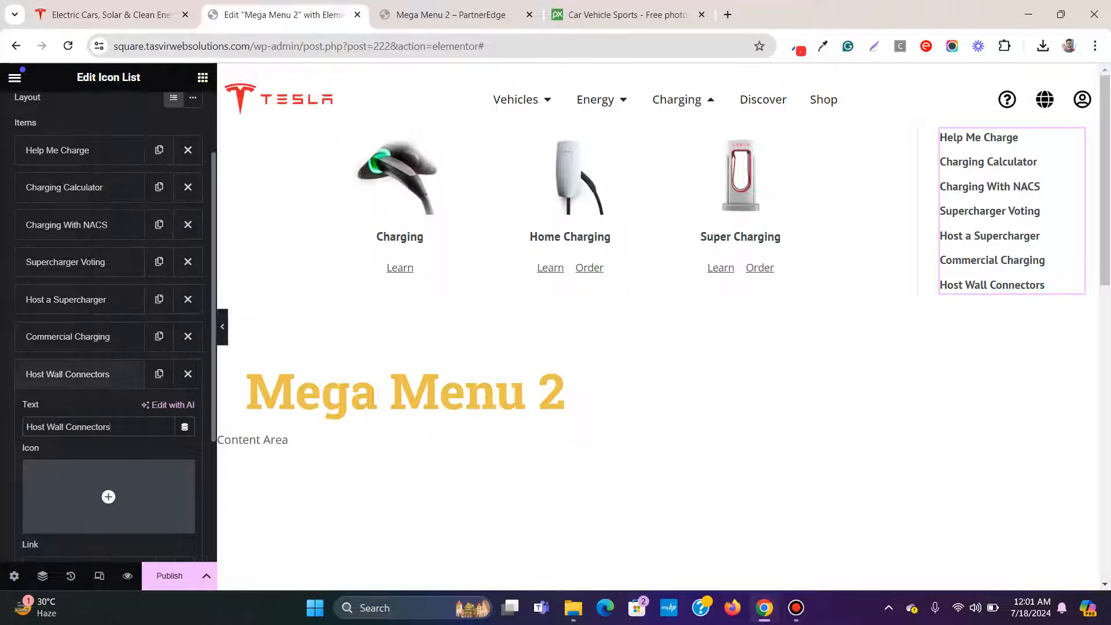
{"action": "left_click", "coordinate": [81, 374]}
Step: Save the mega menu template as a draft and check the layout of the Discover menu on the Tesla site
{"action": "left_click", "coordinate": [206, 576]}
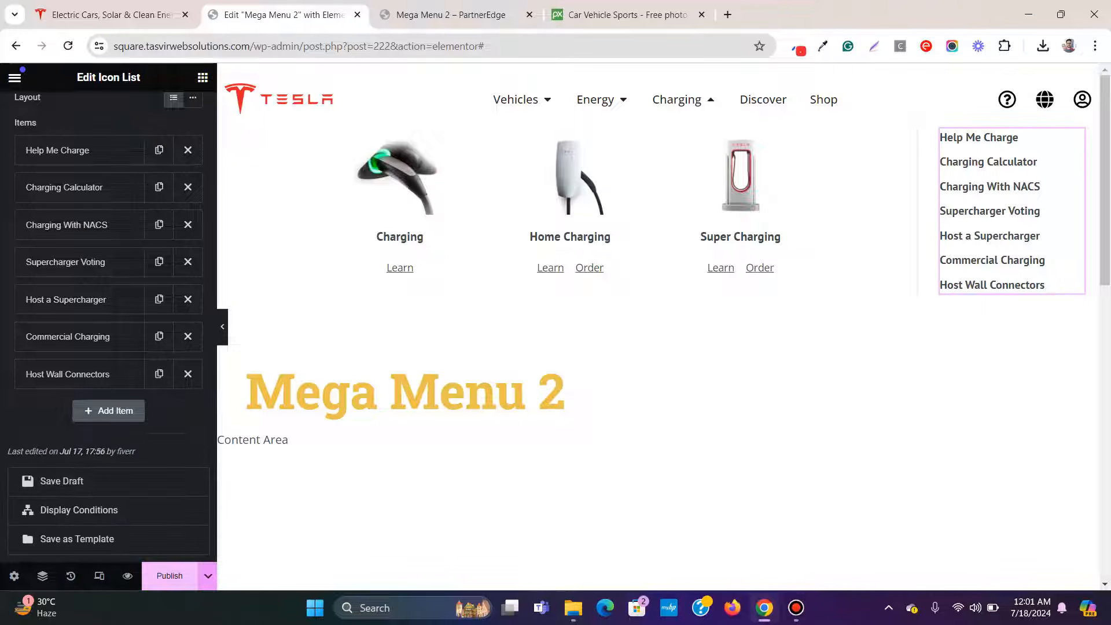
{"action": "left_click", "coordinate": [61, 480]}
{"action": "key", "text": "ctrl+shift+Tab"}
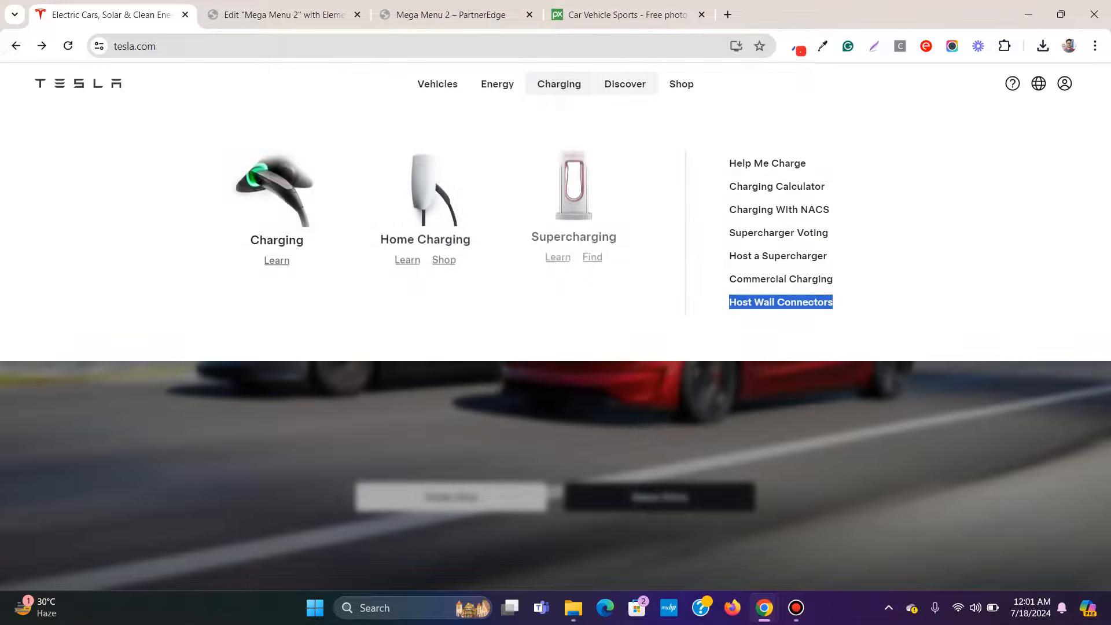
{"action": "mouse_move", "coordinate": [625, 84]}
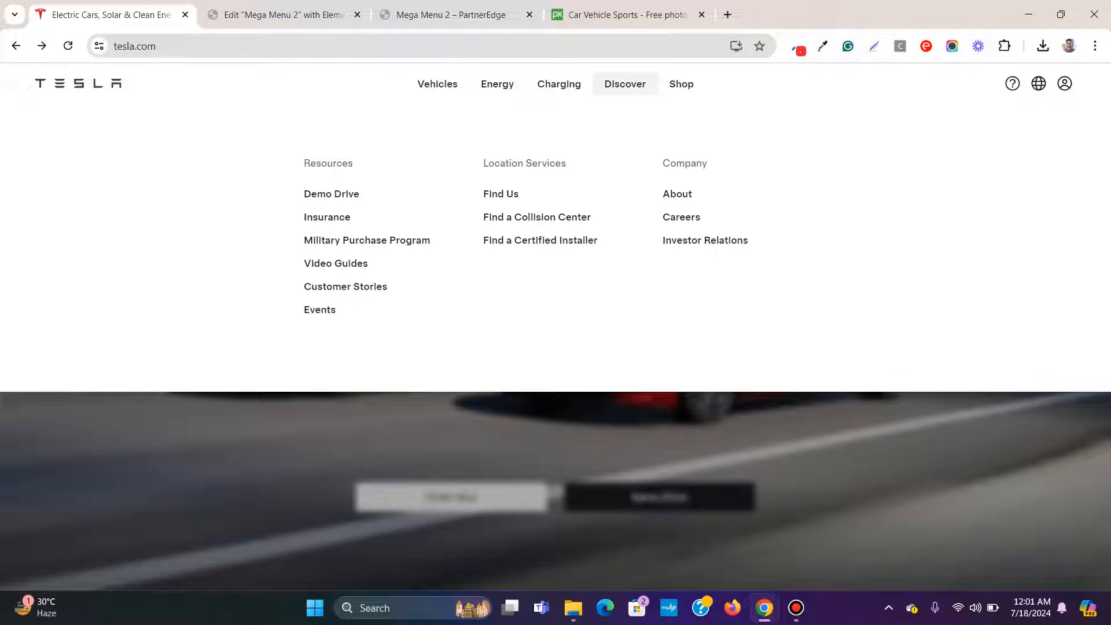
{"action": "key", "text": "ctrl+Tab"}
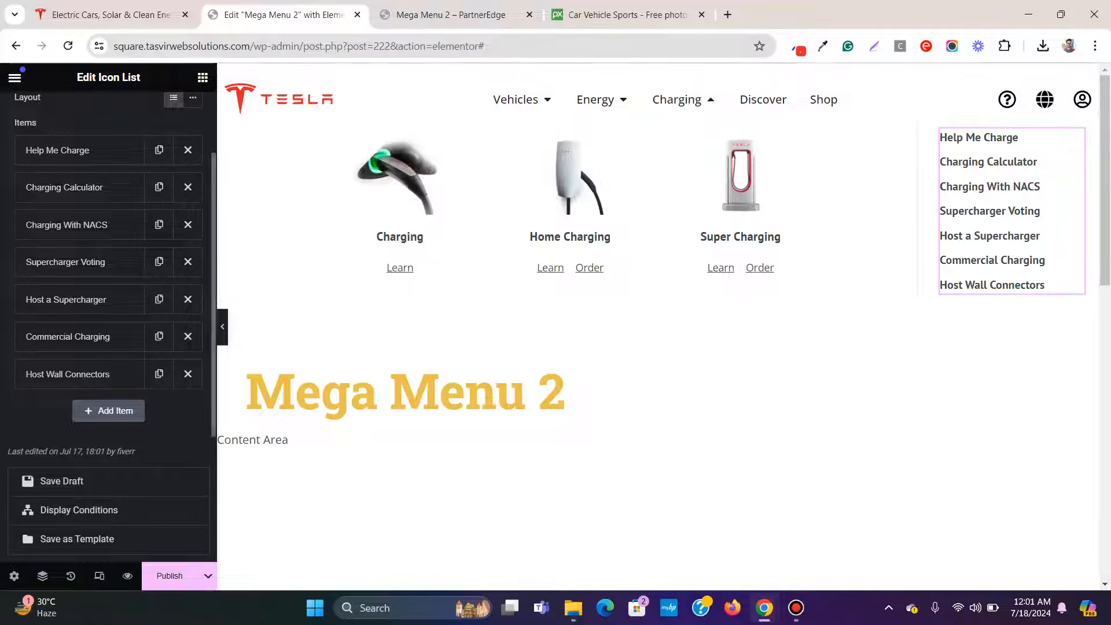
Step: Duplicate the Charging item in the Menu widget and delete the original Discover item
{"action": "scroll", "coordinate": [108, 250], "scroll_direction": "up", "scroll_amount": 2}
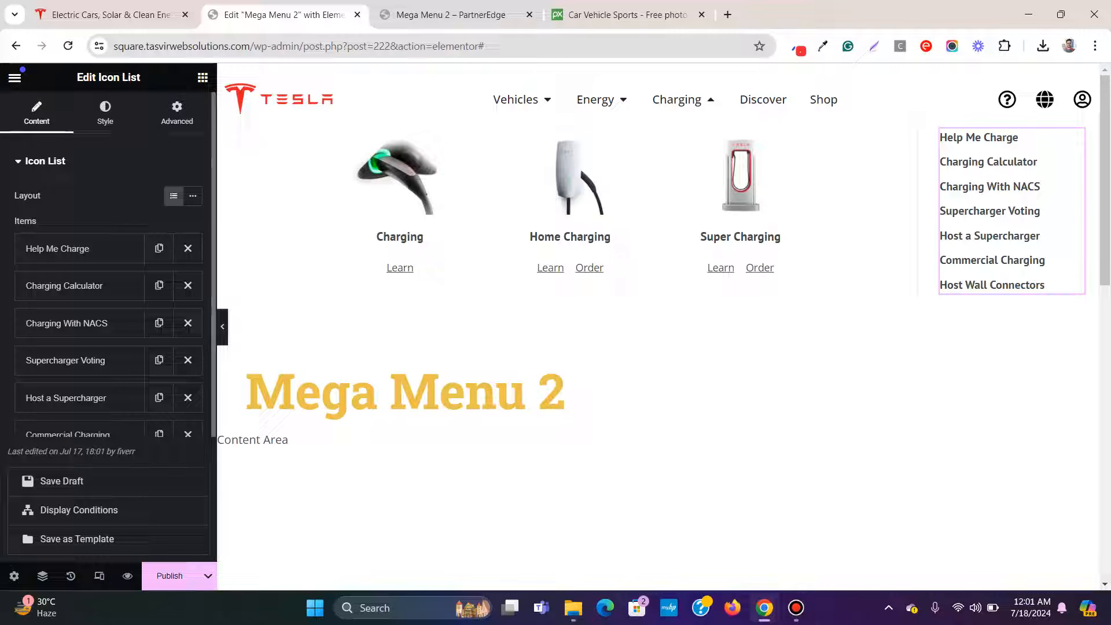
{"action": "left_click", "coordinate": [975, 94]}
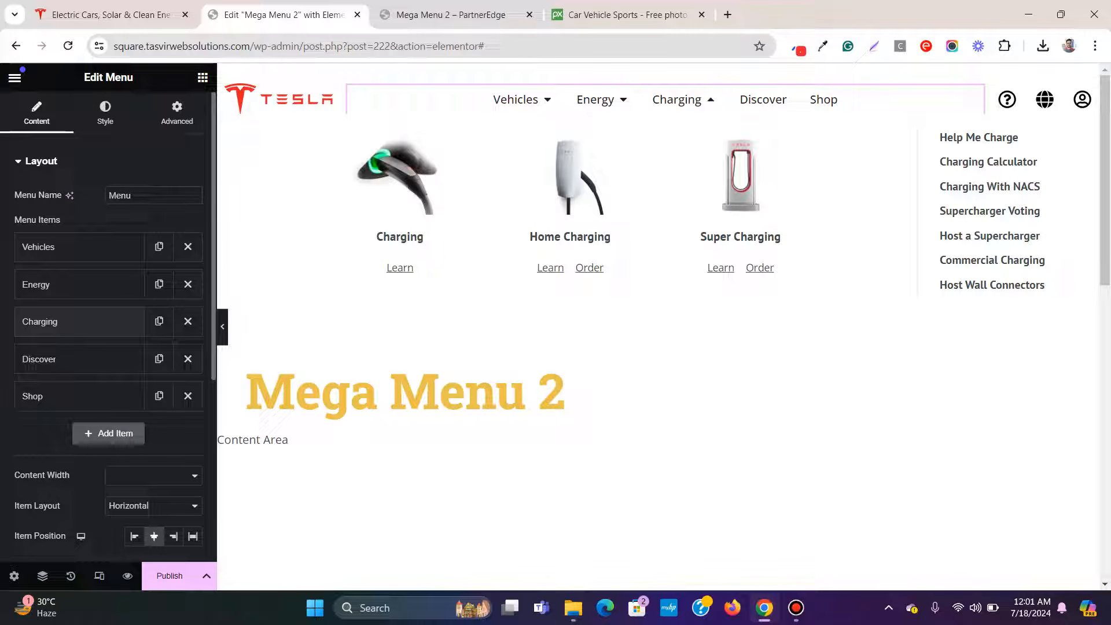
{"action": "left_click", "coordinate": [159, 322]}
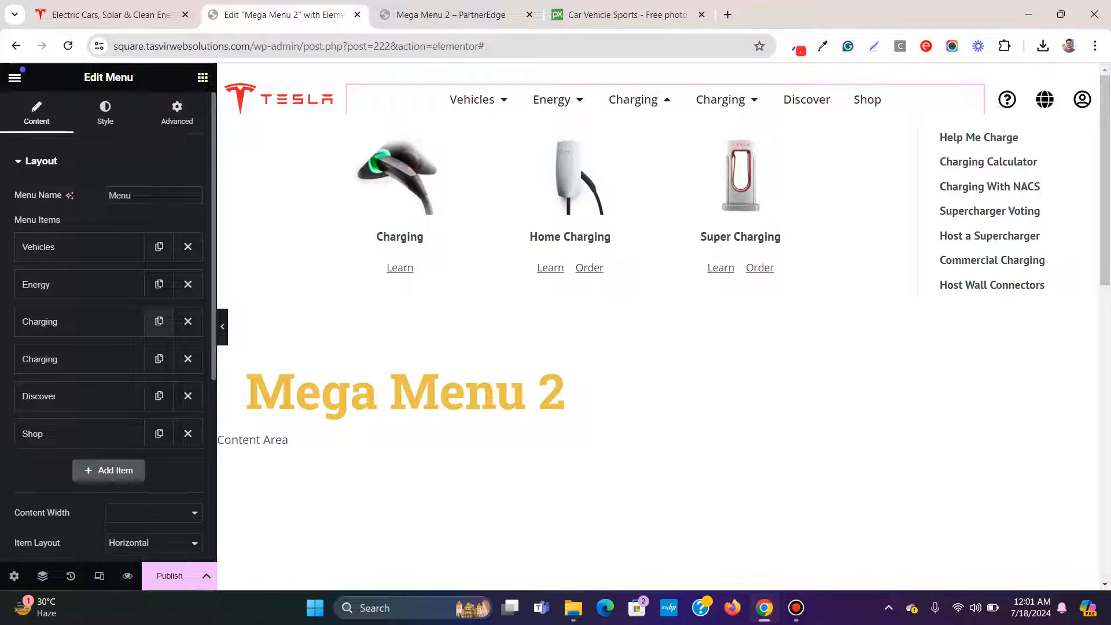
{"action": "left_click", "coordinate": [188, 396]}
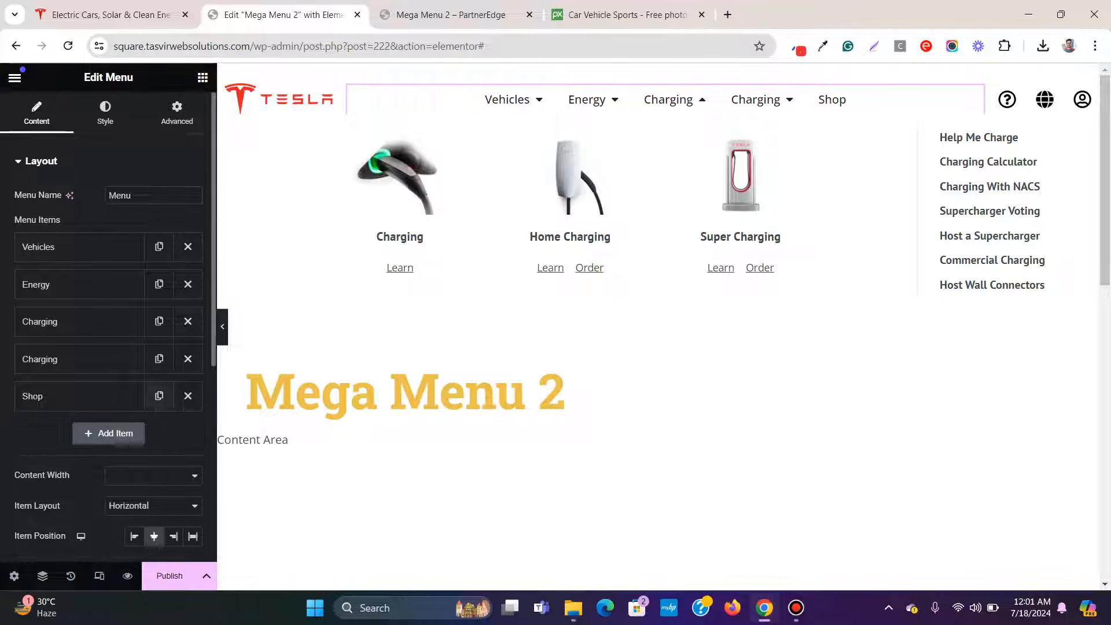
Step: Retitle the duplicated Charging menu item as "Discover" and save the template as a draft
{"action": "left_click", "coordinate": [57, 358]}
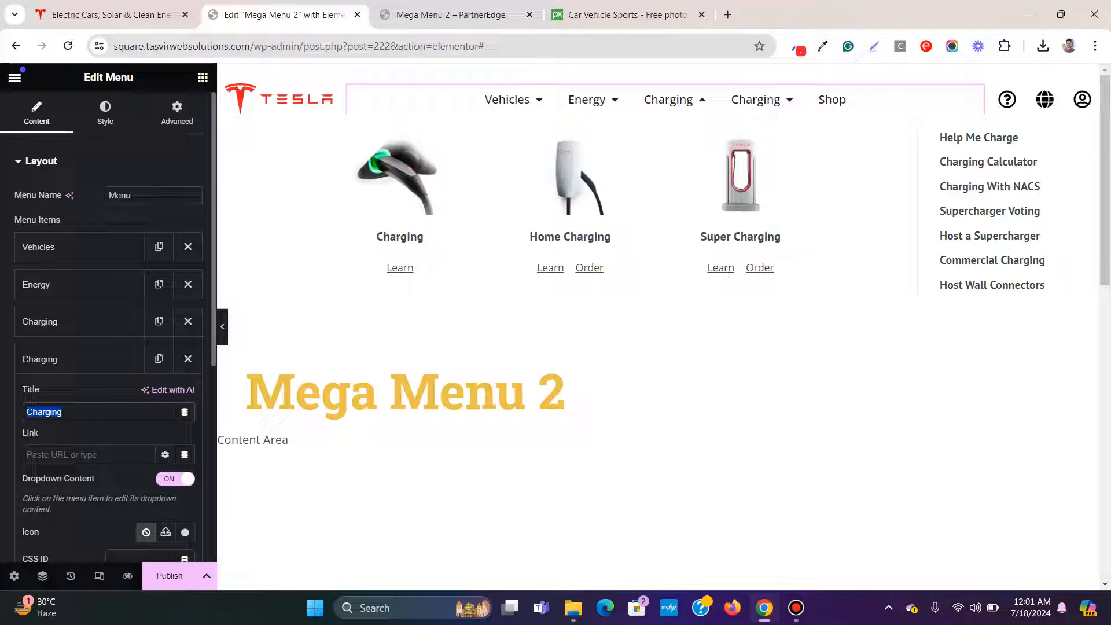
{"action": "type", "text": "Disc"}
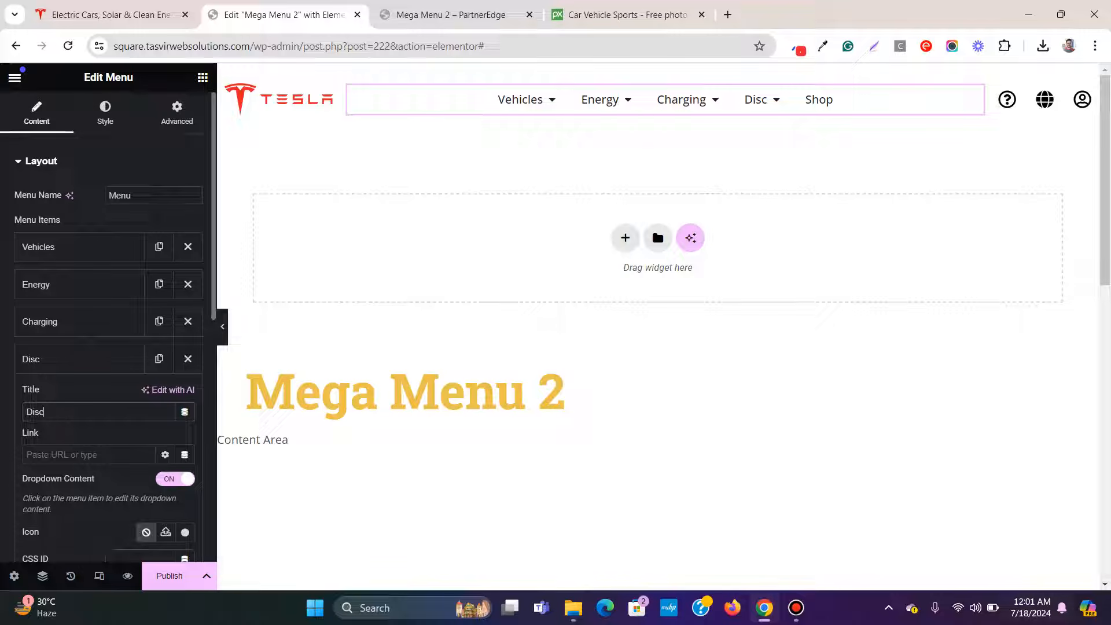
{"action": "left_click", "coordinate": [795, 607]}
{"action": "left_click", "coordinate": [796, 607]}
{"action": "type", "text": "over"}
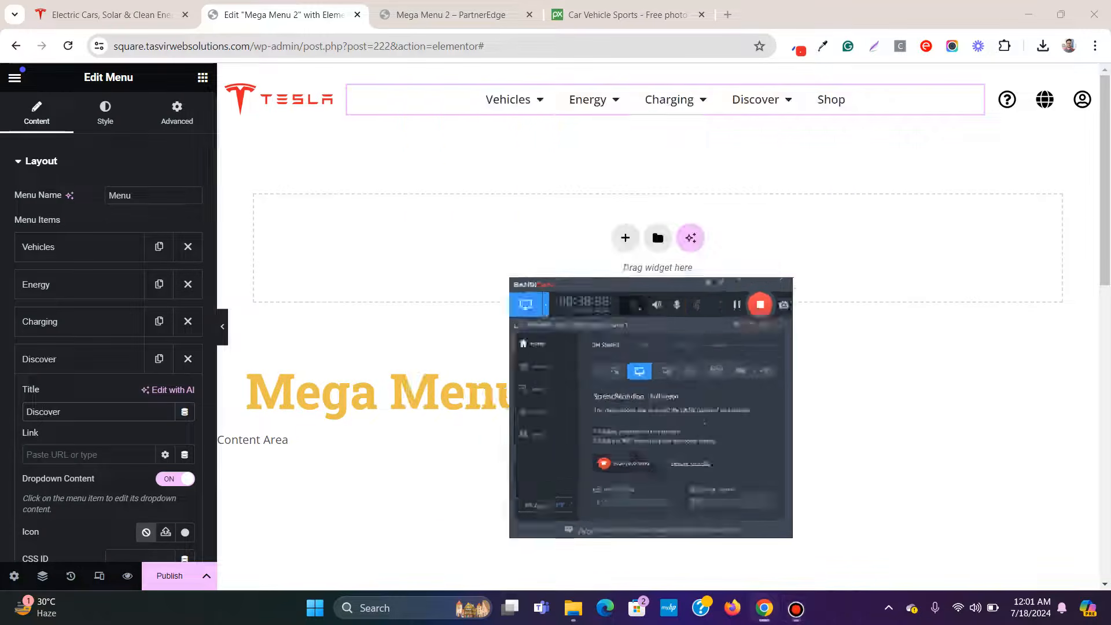
{"action": "left_click", "coordinate": [206, 576]}
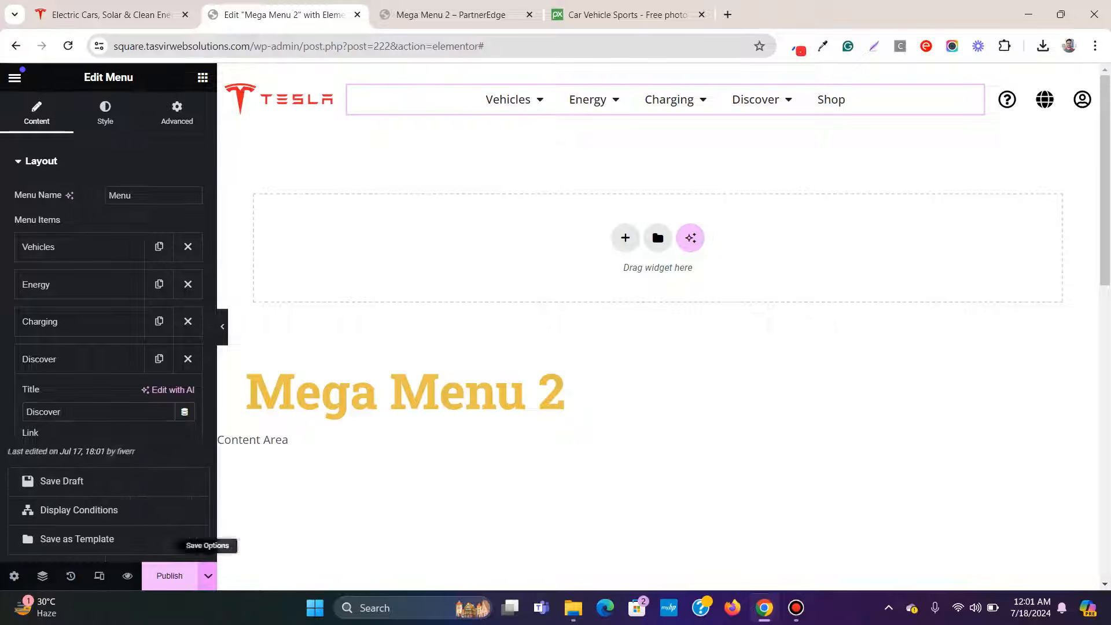
{"action": "left_click", "coordinate": [62, 481]}
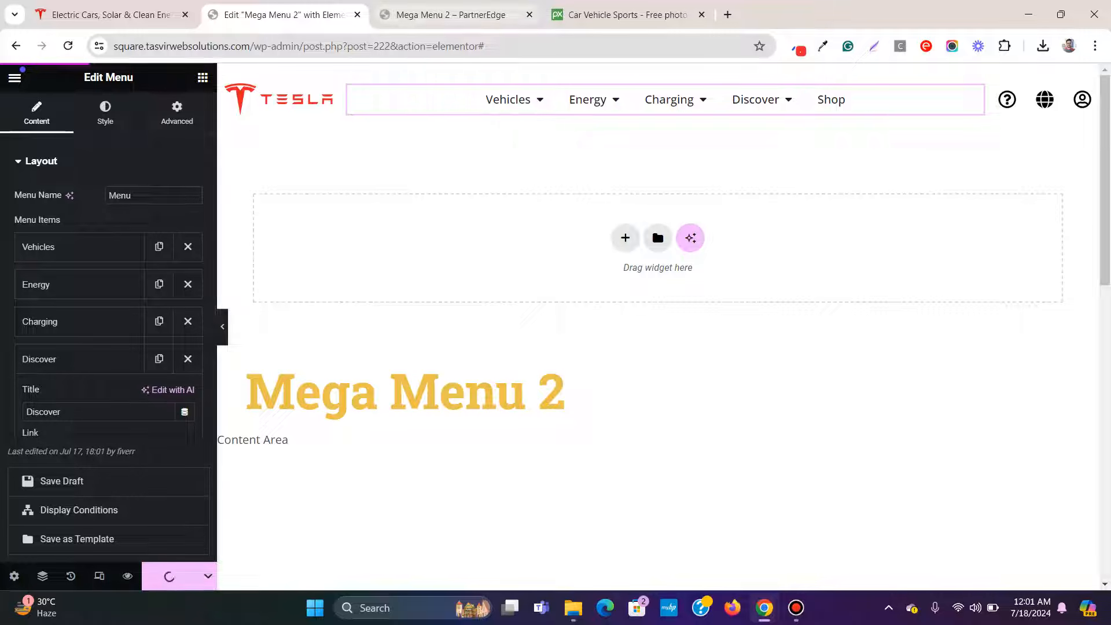
Step: Reload the Mega Menu 2 preview page to check the updated menu
{"action": "left_click", "coordinate": [450, 15]}
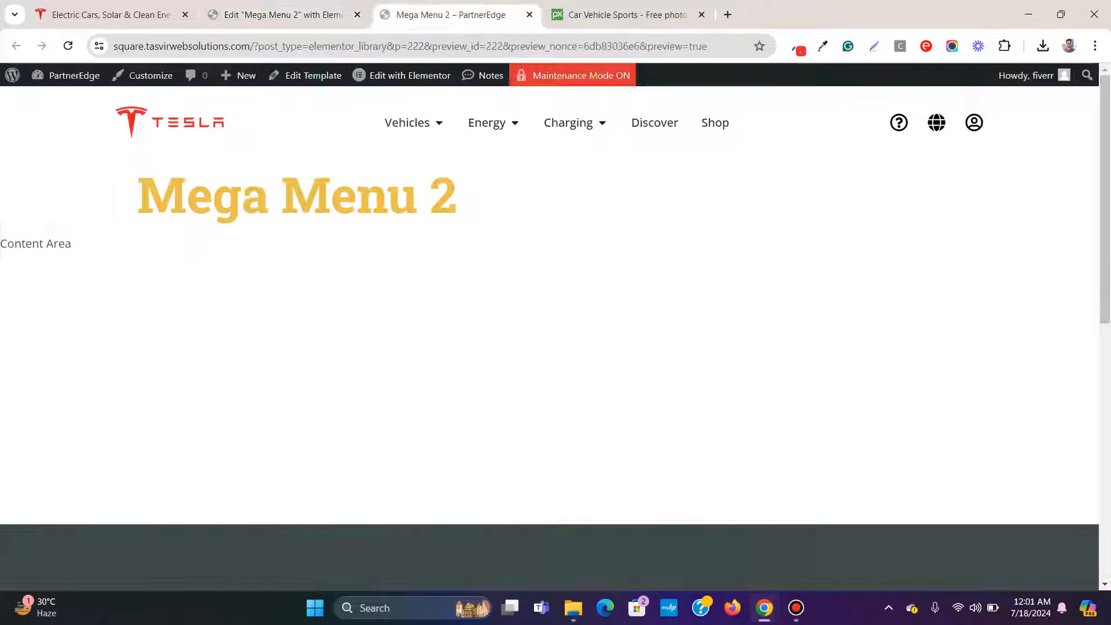
{"action": "left_click", "coordinate": [283, 15]}
{"action": "left_click", "coordinate": [112, 16]}
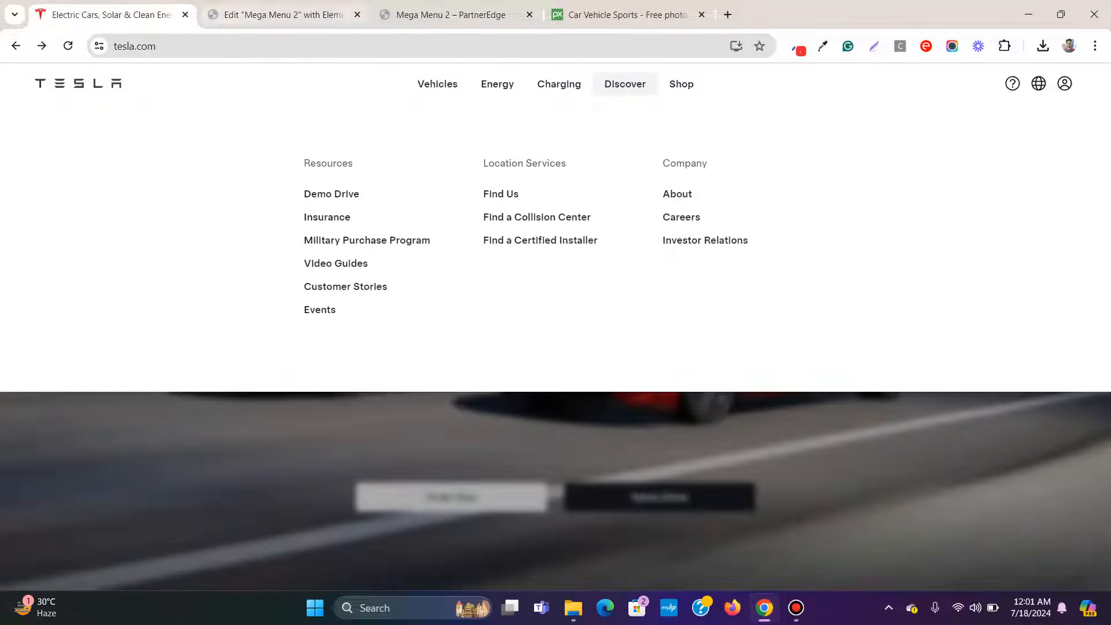
{"action": "left_click", "coordinate": [284, 15]}
{"action": "left_click", "coordinate": [450, 15]}
{"action": "left_click", "coordinate": [68, 45]}
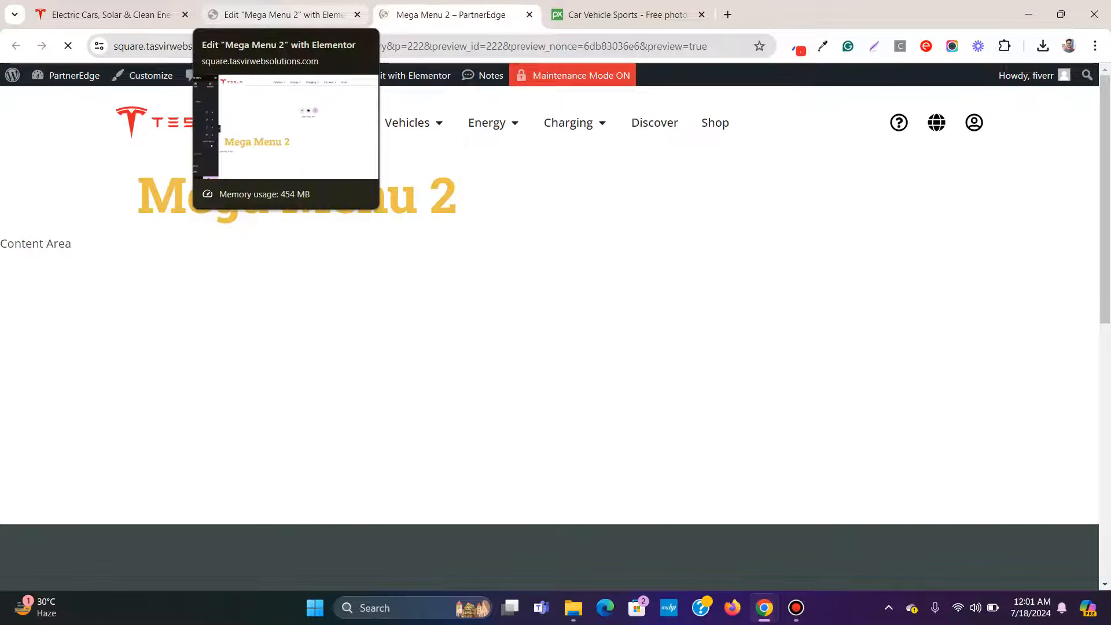
{"action": "left_click", "coordinate": [283, 15]}
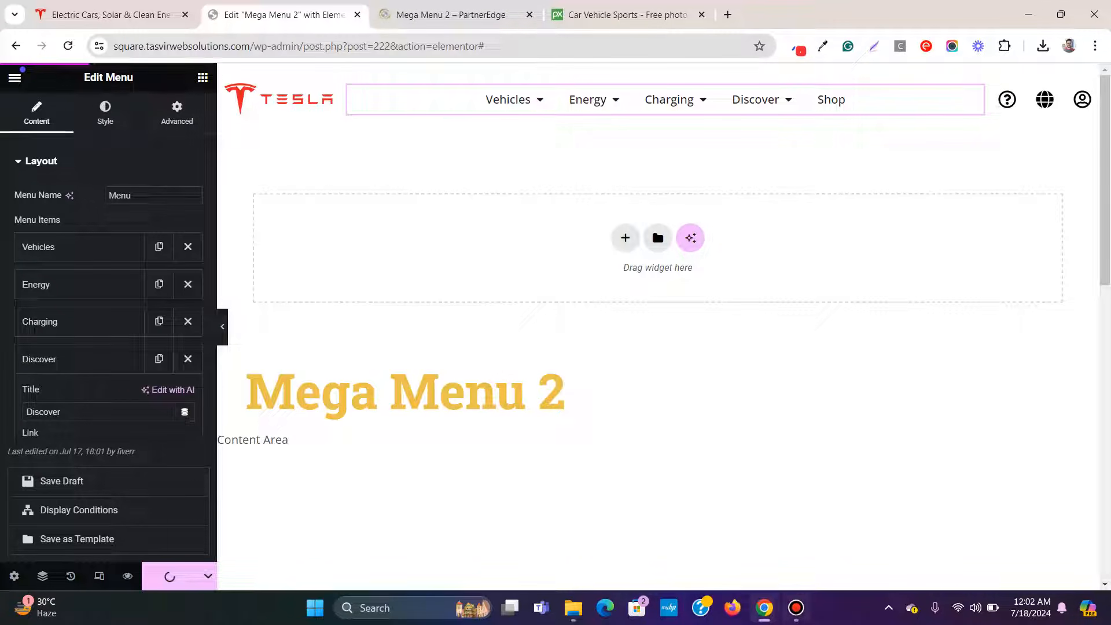
{"action": "left_click", "coordinate": [796, 607]}
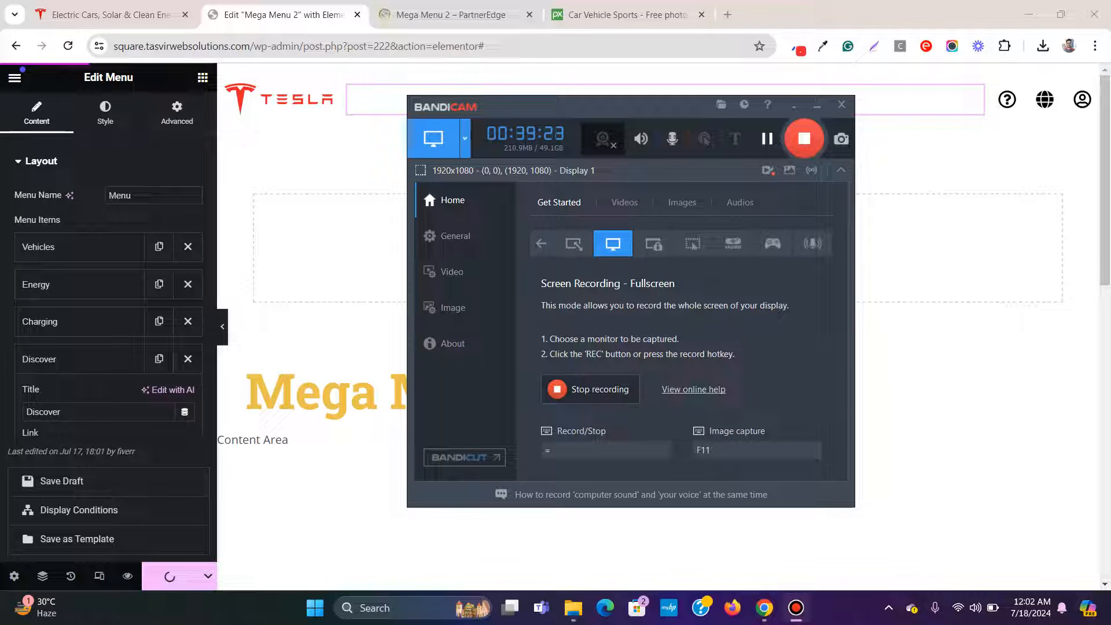
{"action": "left_click", "coordinate": [451, 15]}
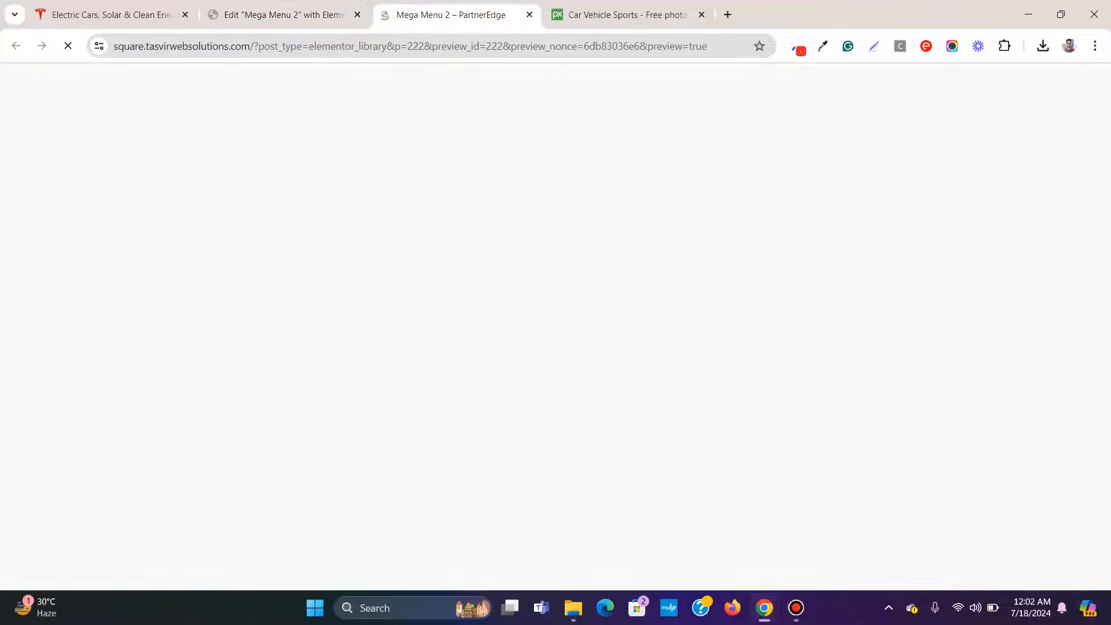
{"action": "left_click", "coordinate": [796, 608]}
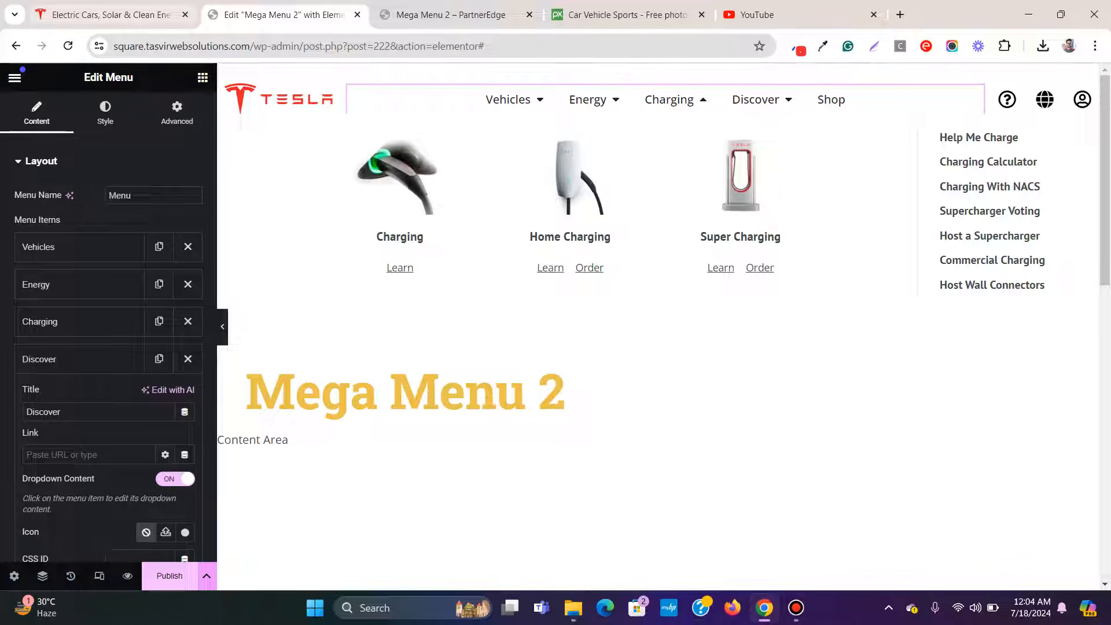
Step: Examine the columns and links of the Discover menu on the Tesla site
{"action": "left_click", "coordinate": [111, 14]}
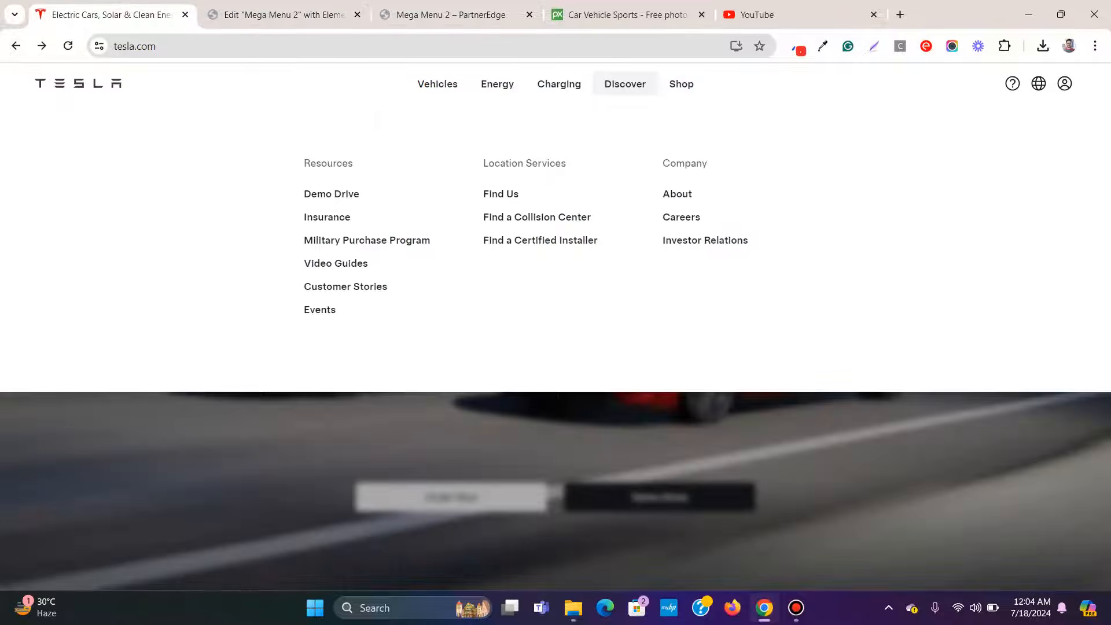
{"action": "mouse_move", "coordinate": [559, 83]}
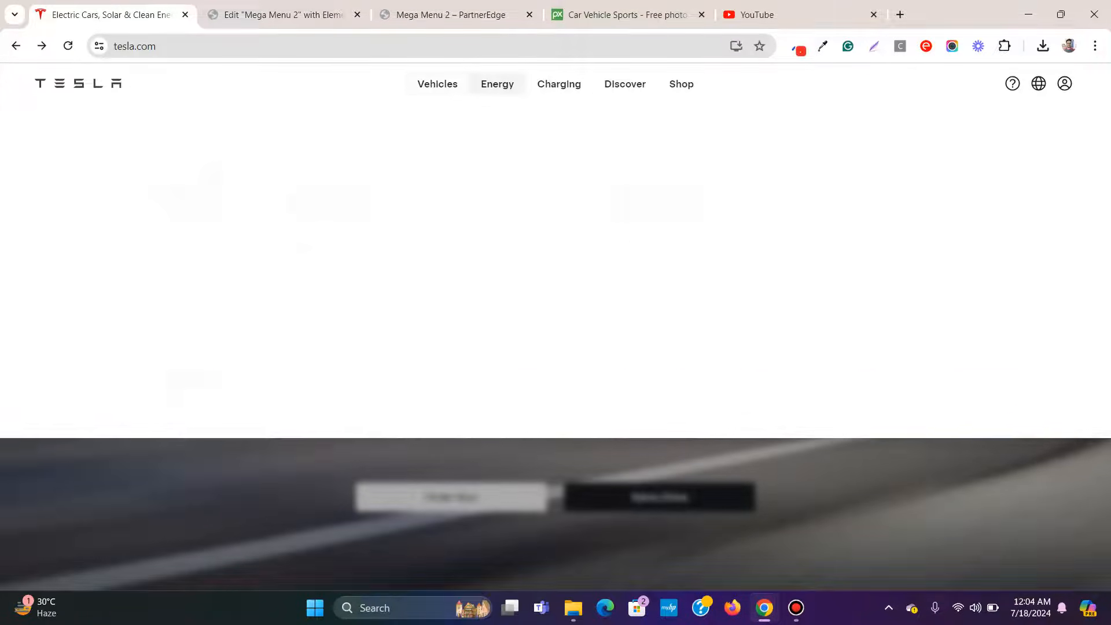
{"action": "mouse_move", "coordinate": [625, 83]}
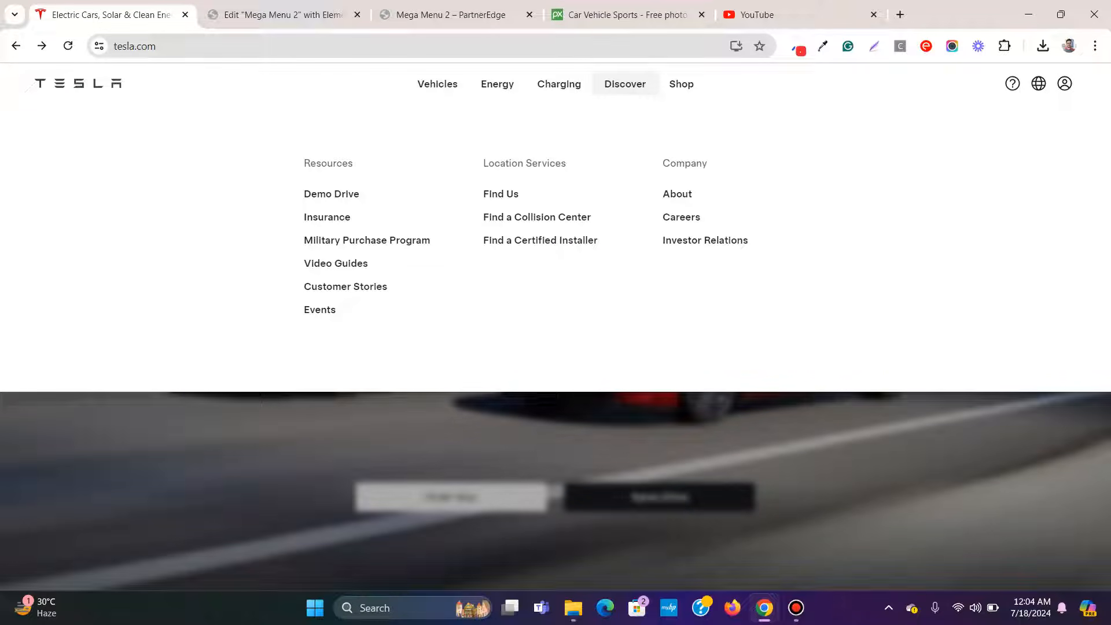
Step: Reload the Elementor editor page and open the Discover item's dropdown content on the canvas
{"action": "left_click", "coordinate": [283, 14]}
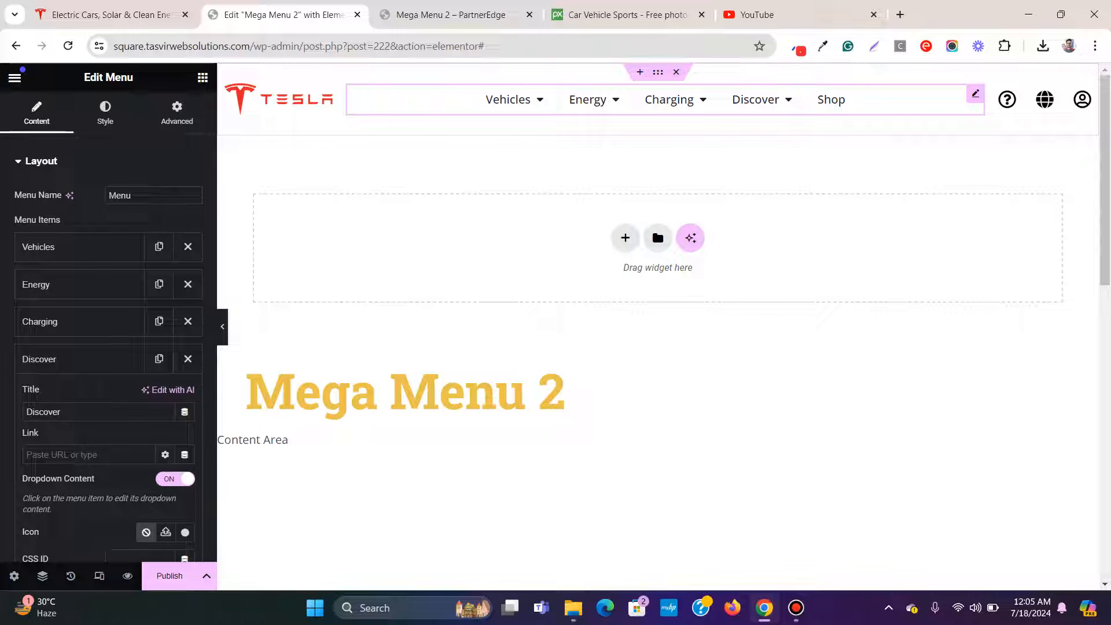
{"action": "left_click", "coordinate": [68, 45]}
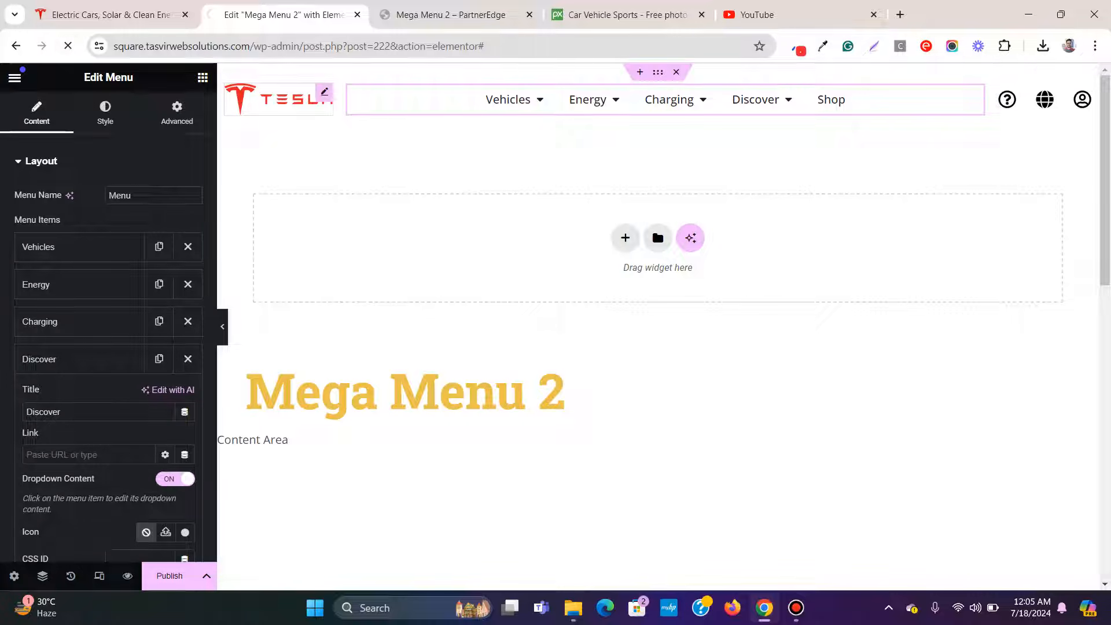
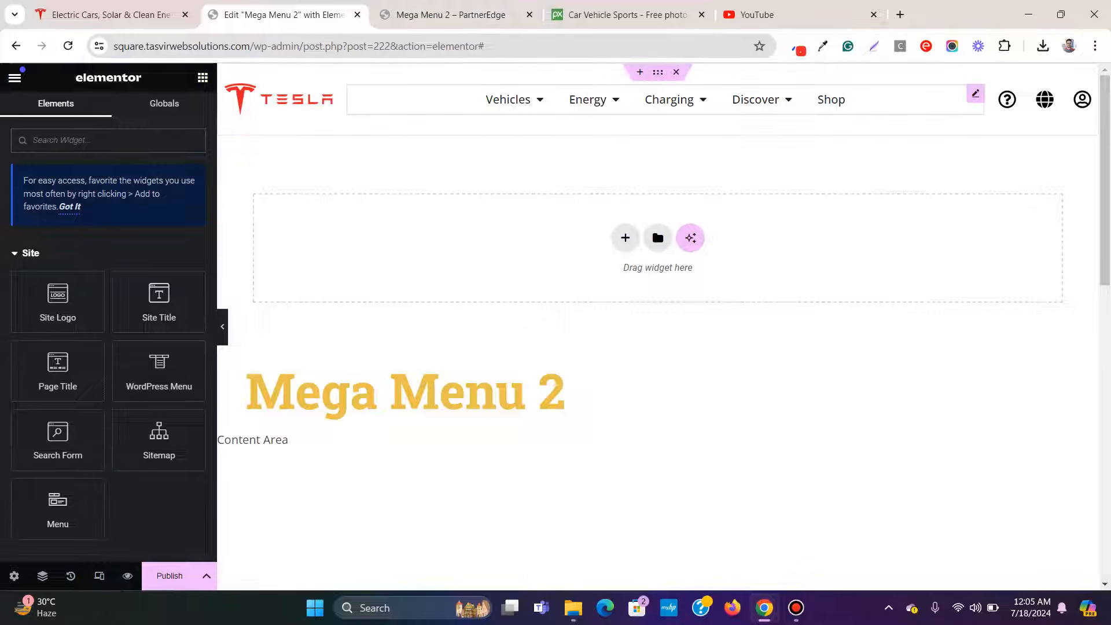
{"action": "left_click", "coordinate": [756, 99]}
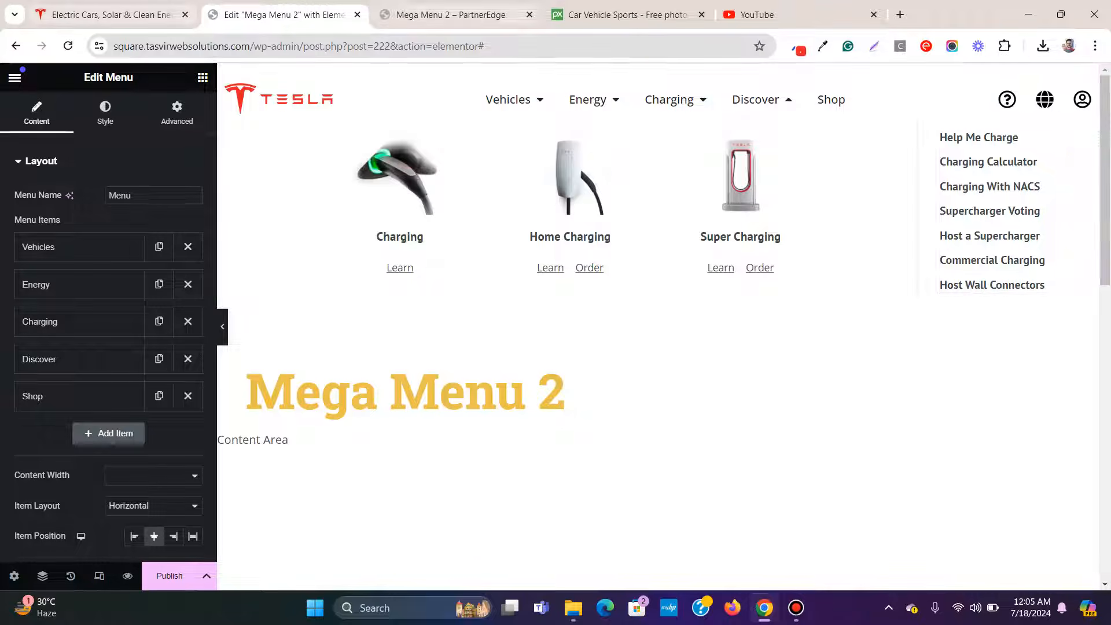
Step: Compare the duplicated Discover dropdown with the Tesla site's Discover menu and return to the Elementor editor
{"action": "left_click", "coordinate": [111, 15]}
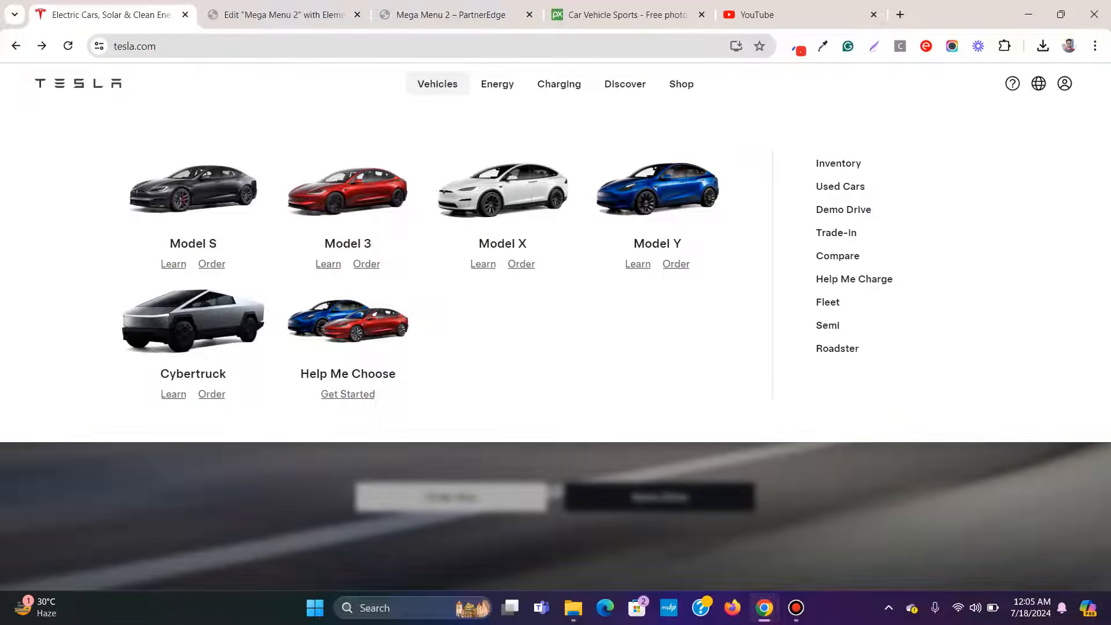
{"action": "mouse_move", "coordinate": [625, 84]}
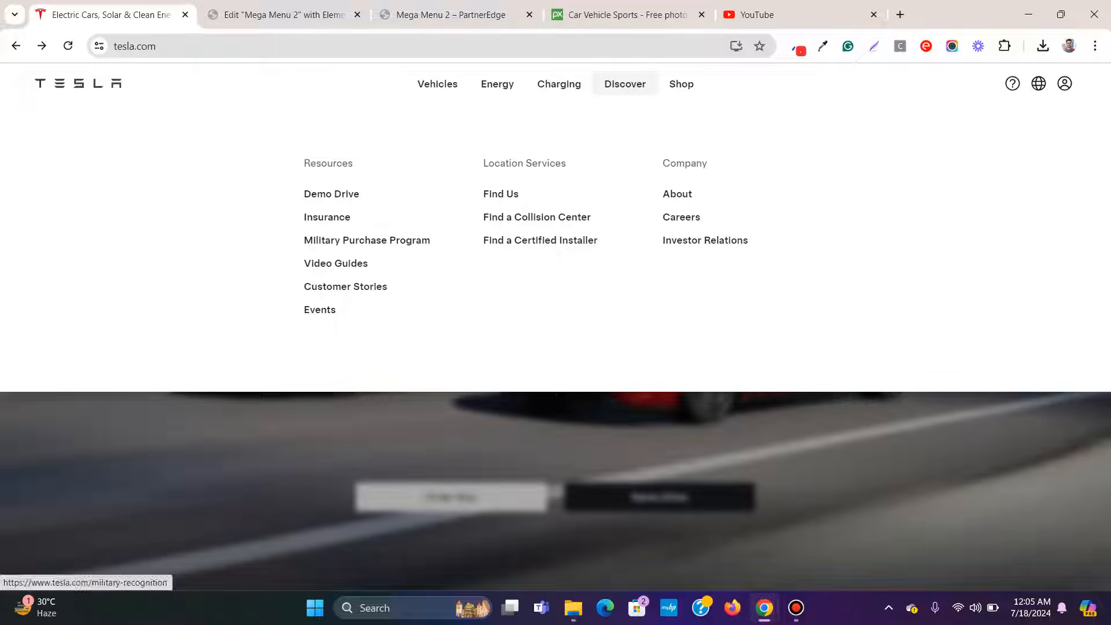
{"action": "left_click", "coordinate": [283, 14]}
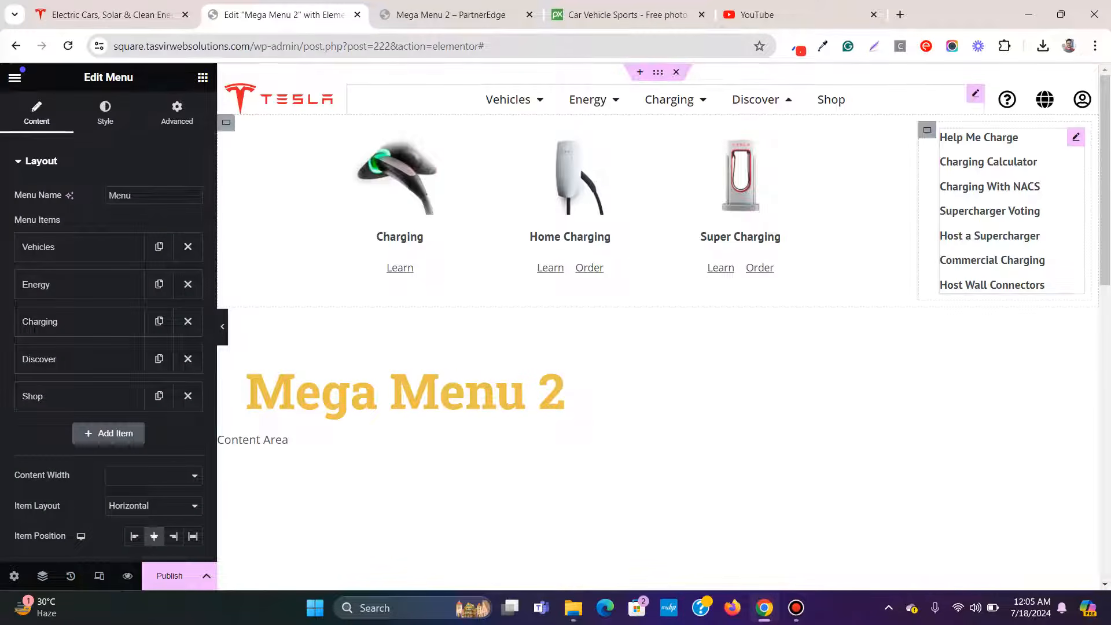
Step: Copy the side column's link list and paste it below the Charging heading in the Discover dropdown's first column
{"action": "right_click", "coordinate": [1075, 137]}
{"action": "left_click", "coordinate": [978, 202]}
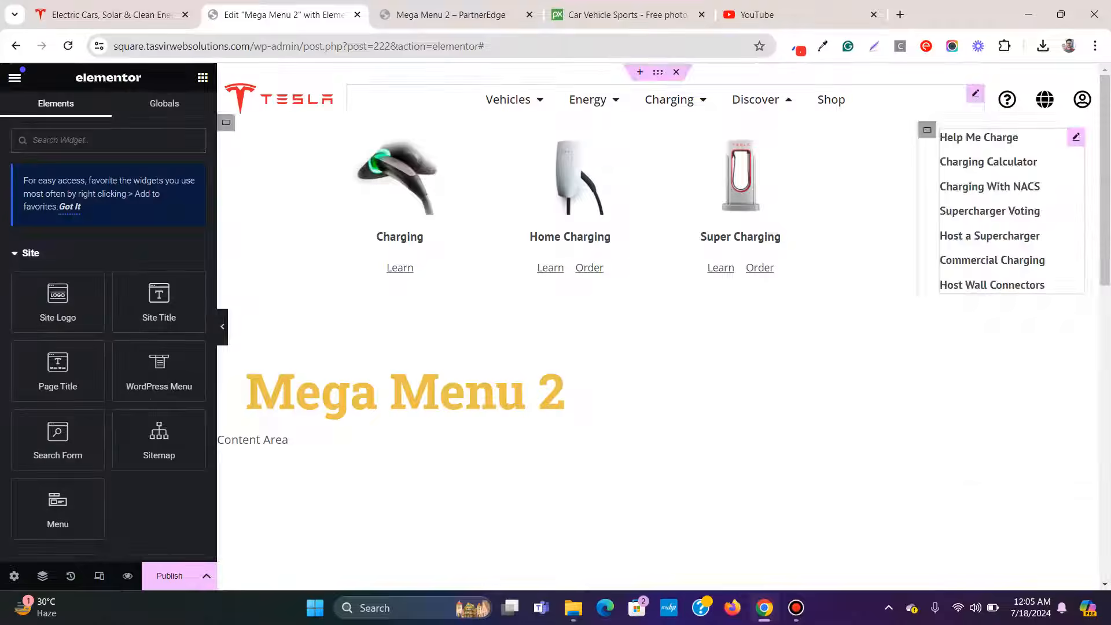
{"action": "right_click", "coordinate": [464, 233]}
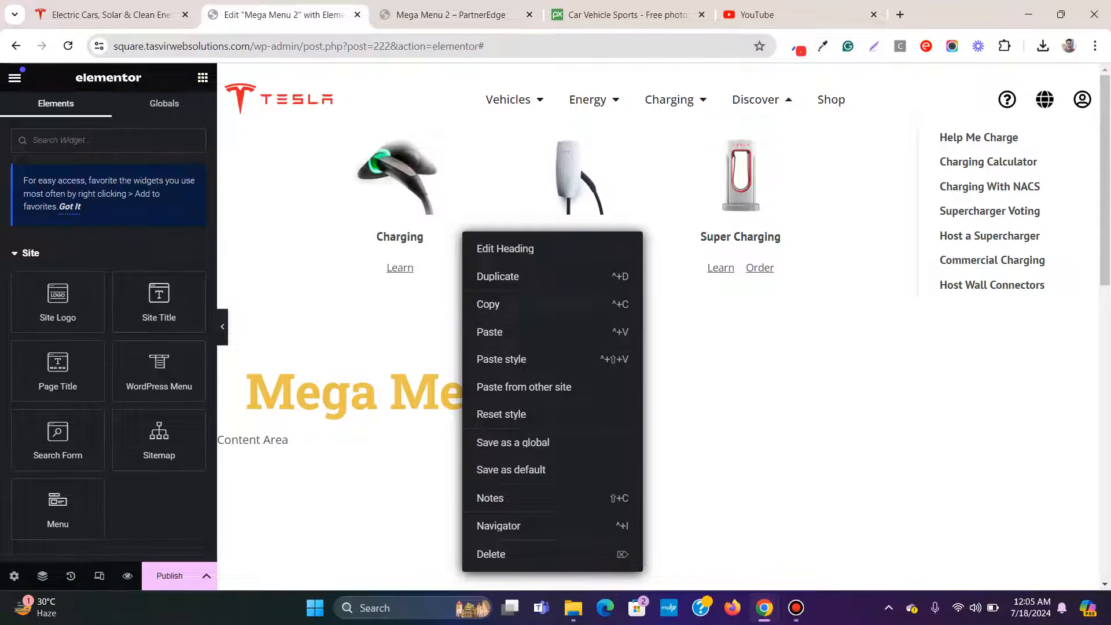
{"action": "left_click", "coordinate": [489, 331]}
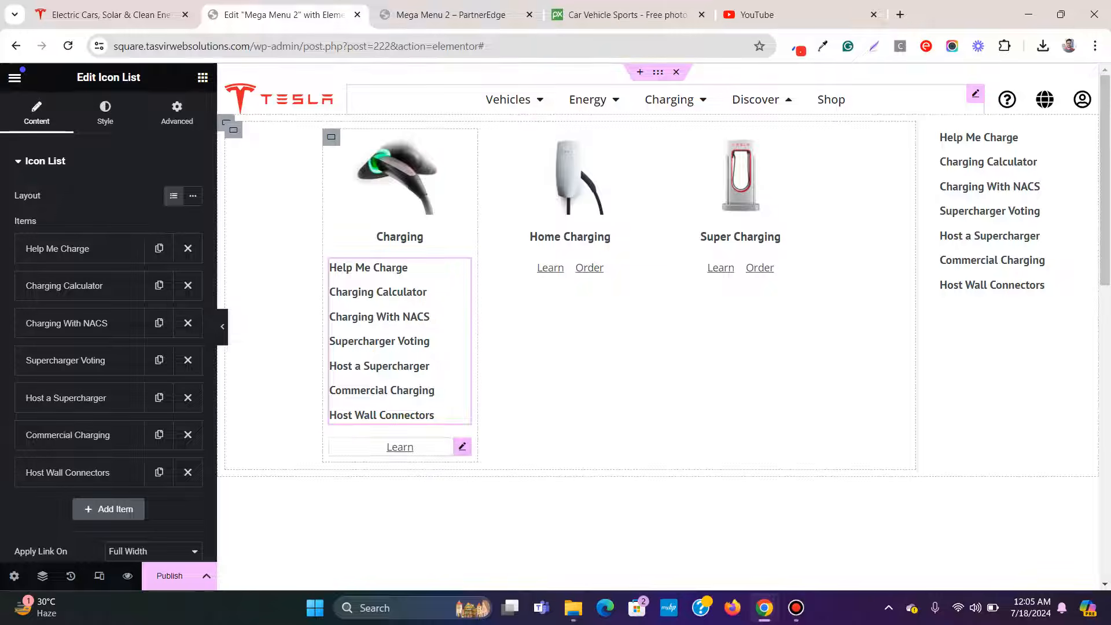
Step: Delete the Learn link and the charging image from the Discover dropdown's first column
{"action": "right_click", "coordinate": [459, 447]}
{"action": "left_click", "coordinate": [487, 574]}
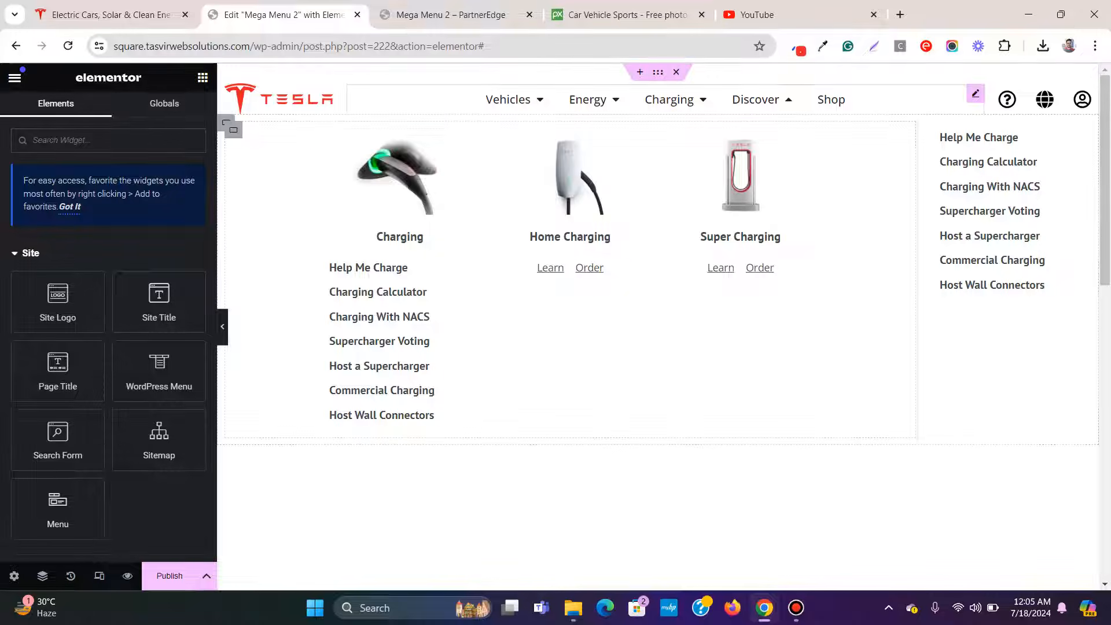
{"action": "right_click", "coordinate": [461, 142]}
{"action": "left_click", "coordinate": [486, 461]}
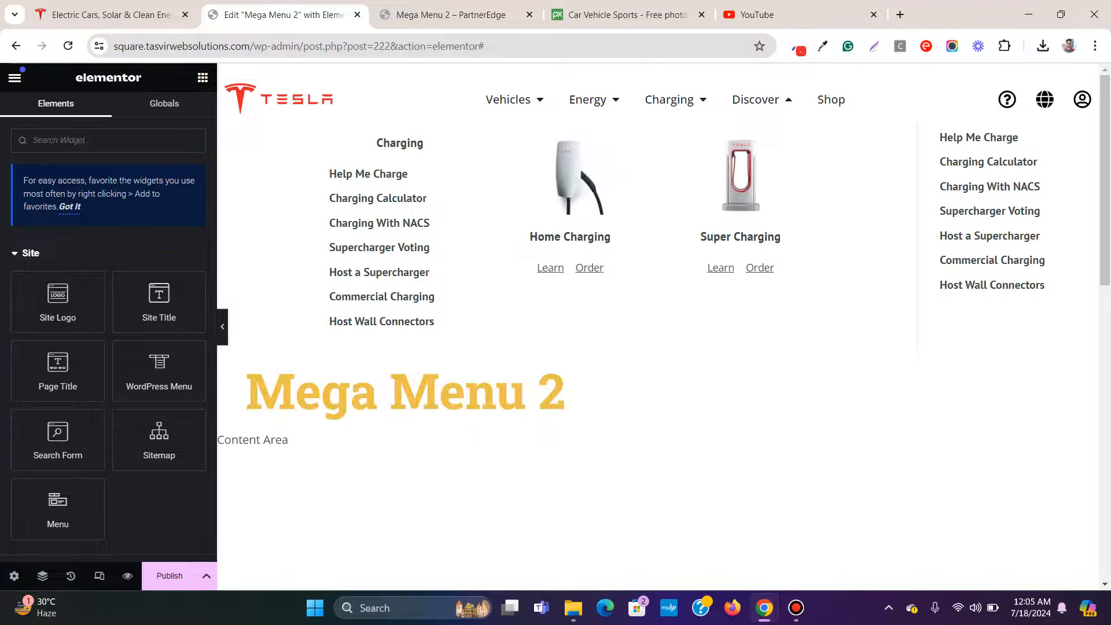
Step: Check the Discover menu layout on the Tesla site and left-align the first column's Charging heading to match
{"action": "left_click", "coordinate": [111, 15]}
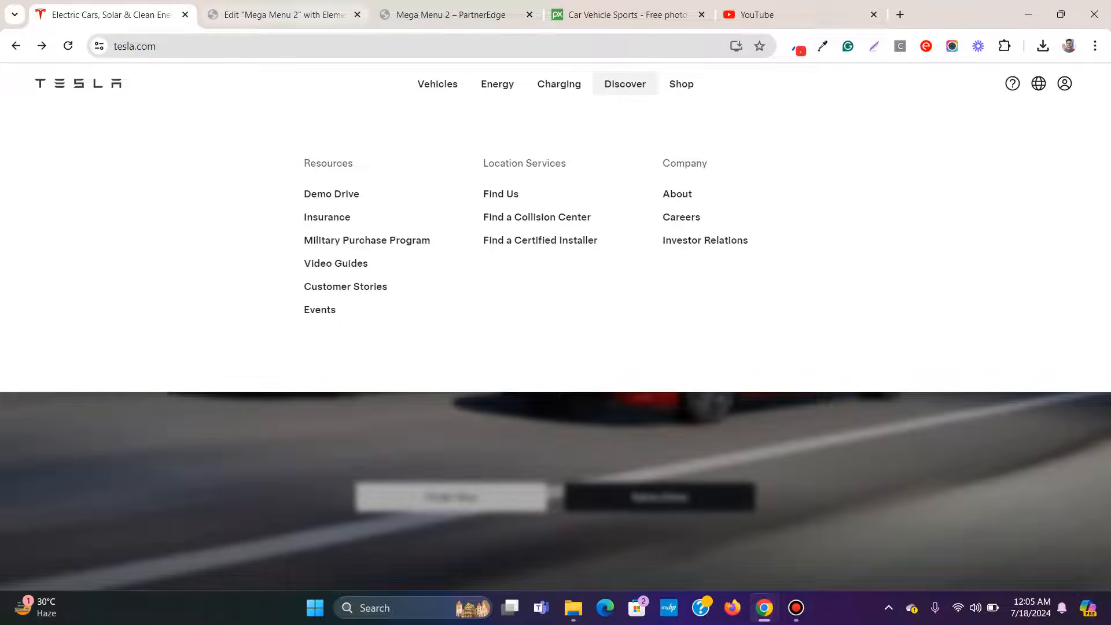
{"action": "left_click", "coordinate": [284, 15]}
{"action": "left_click", "coordinate": [462, 144]}
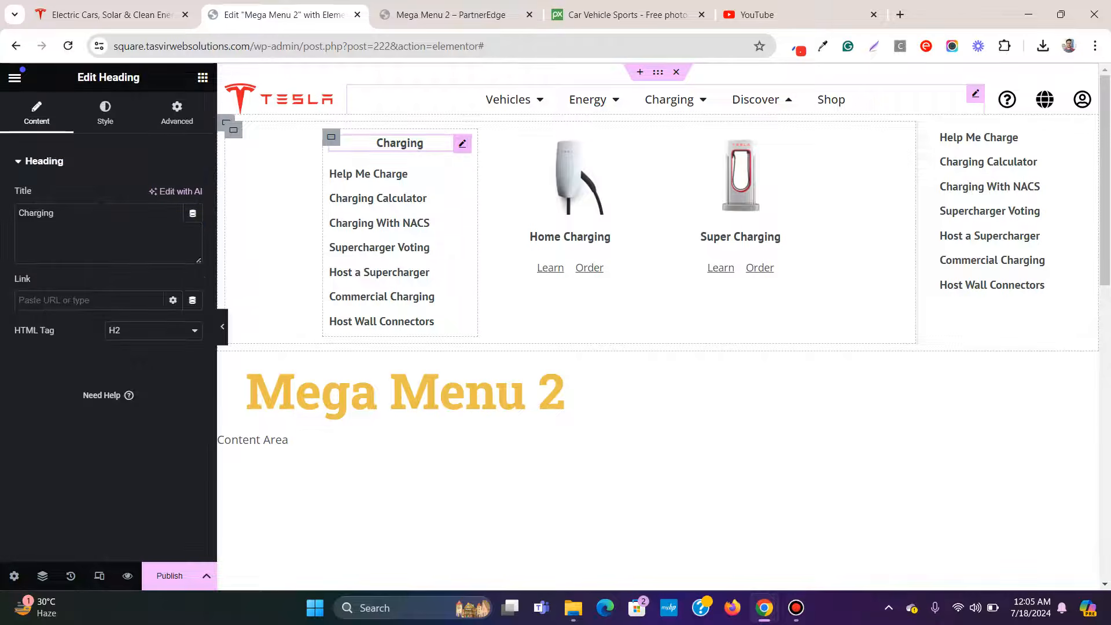
{"action": "left_click", "coordinate": [105, 113]}
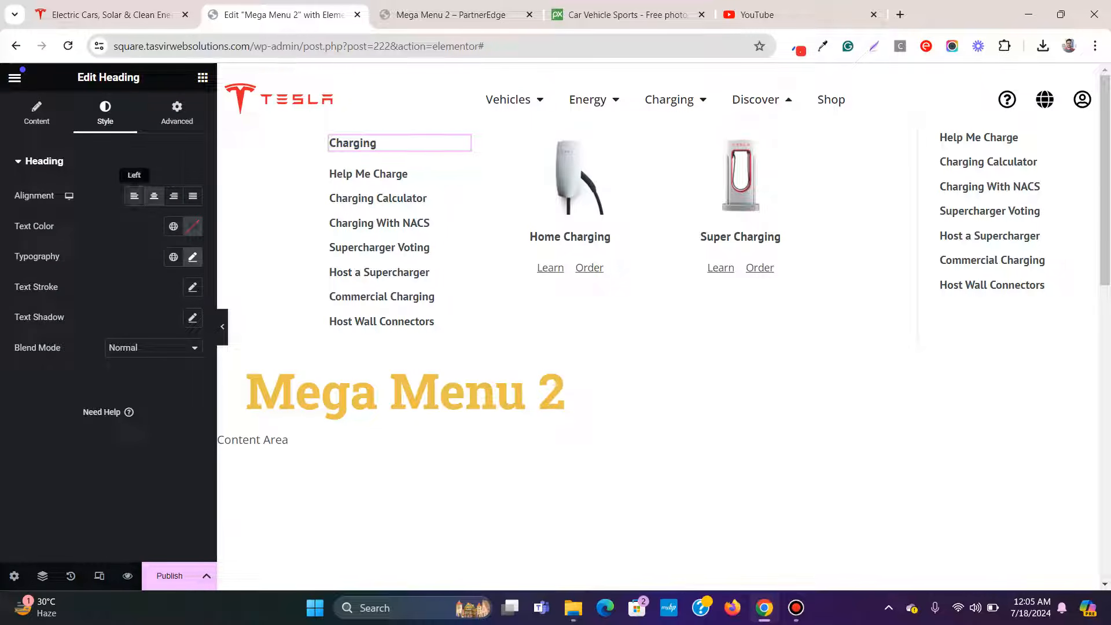
Step: Delete the Home Charging and Super Charging columns from the Discover dropdown
{"action": "right_click", "coordinate": [503, 138]}
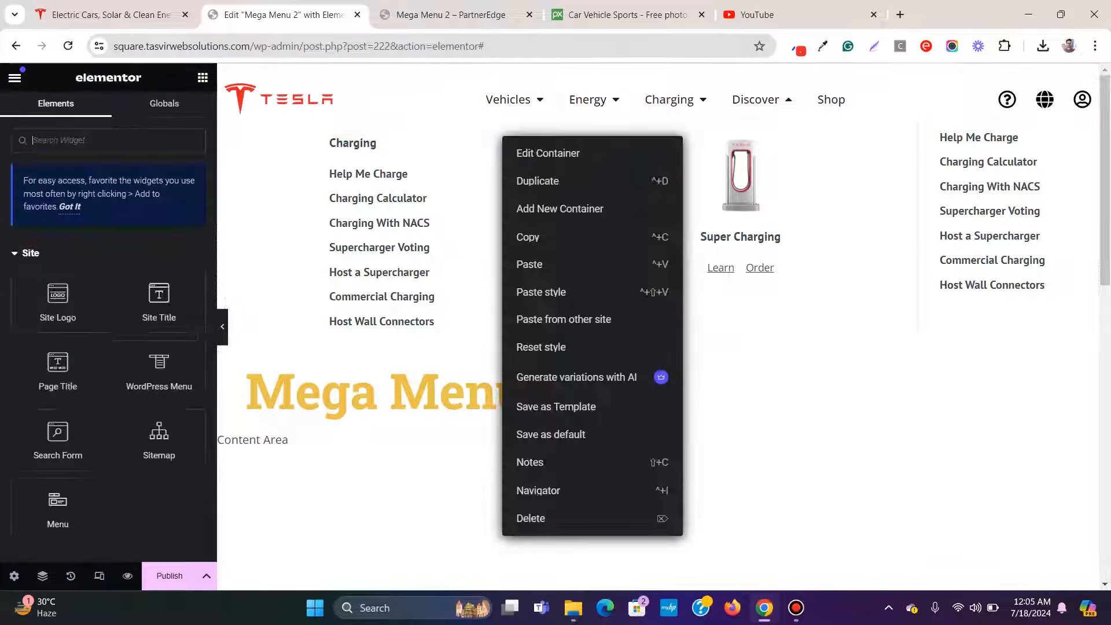
{"action": "left_click", "coordinate": [579, 518]}
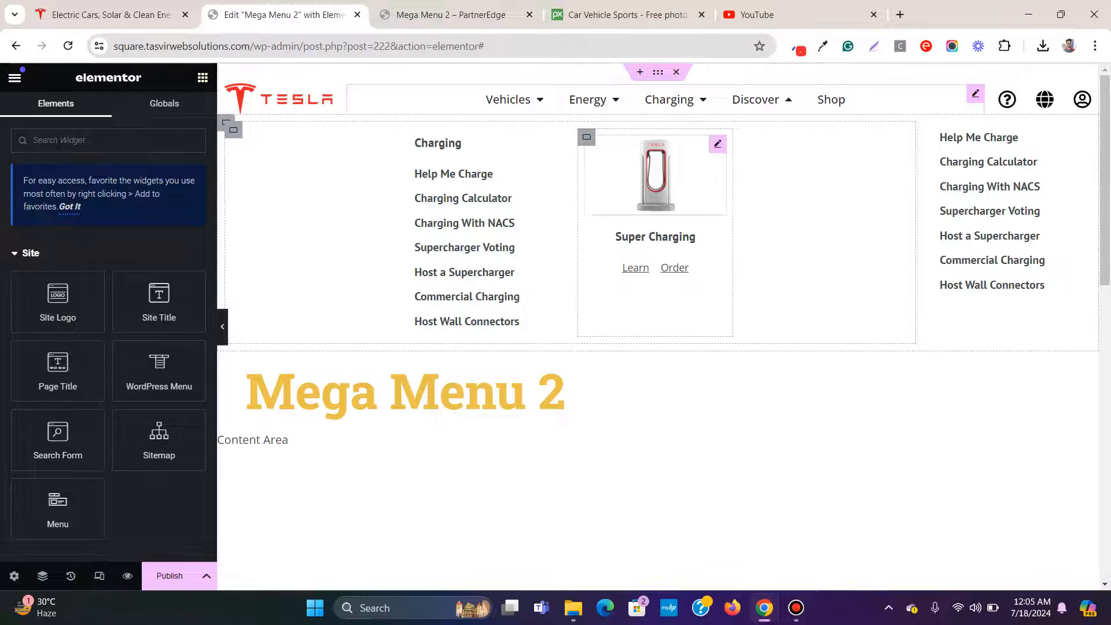
{"action": "right_click", "coordinate": [584, 136]}
{"action": "left_click", "coordinate": [602, 515]}
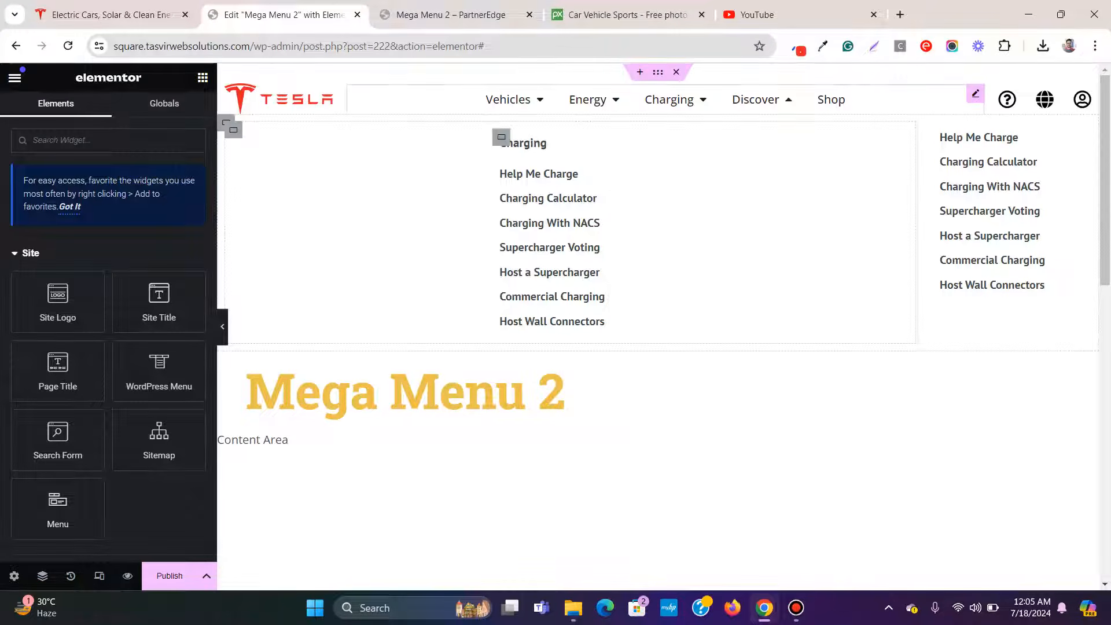
Step: Duplicate the remaining heading-and-links column twice to make three columns in the Discover dropdown
{"action": "right_click", "coordinate": [501, 138]}
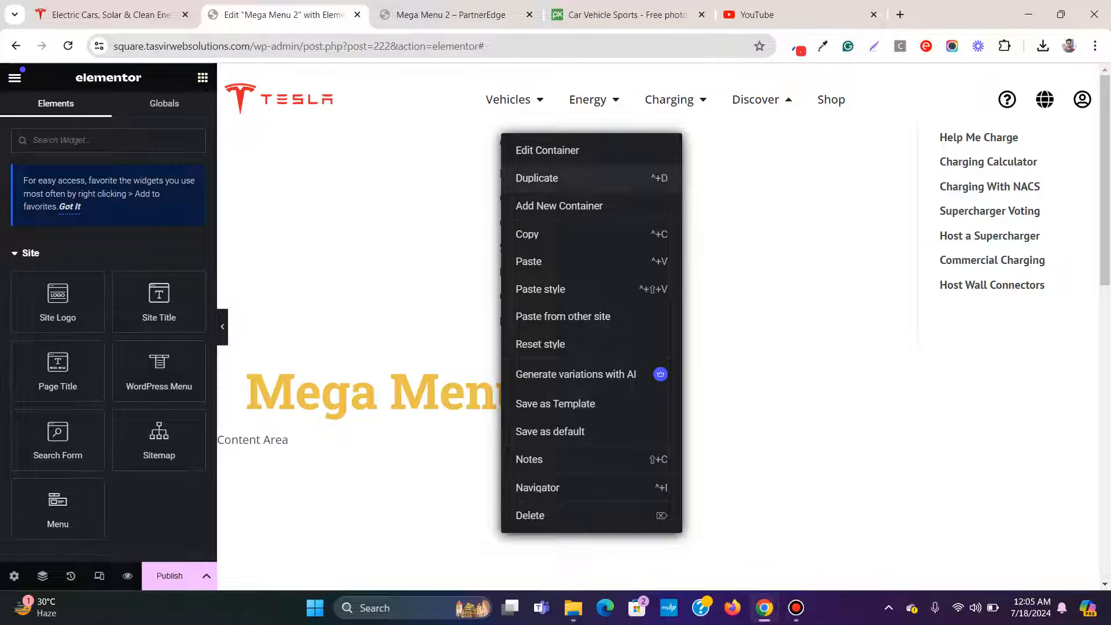
{"action": "left_click", "coordinate": [538, 179]}
{"action": "right_click", "coordinate": [587, 137]}
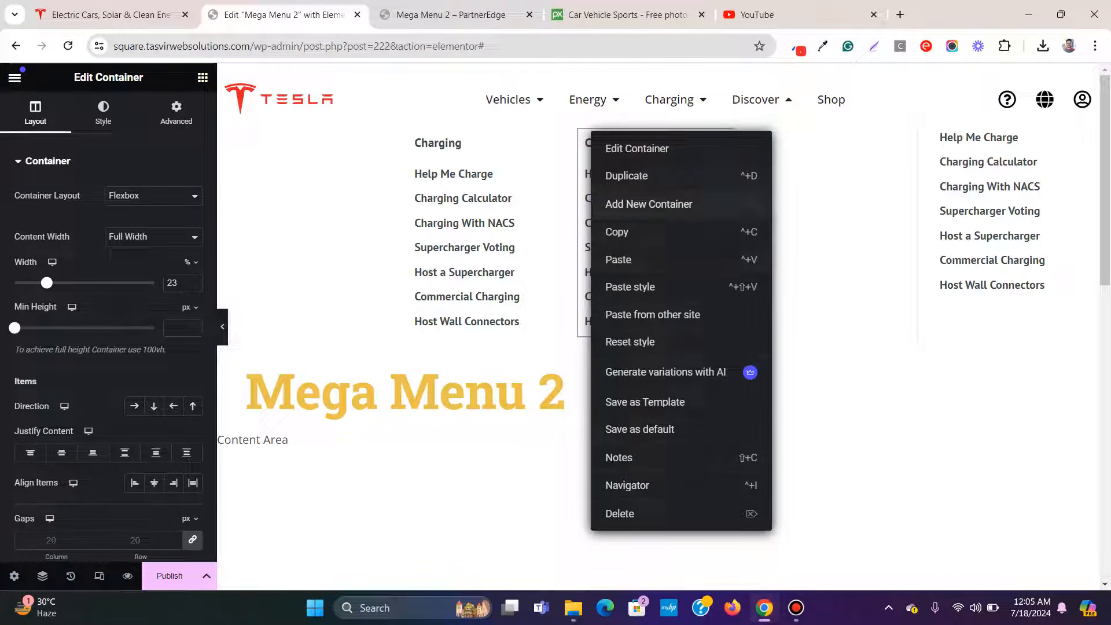
{"action": "left_click", "coordinate": [666, 176]}
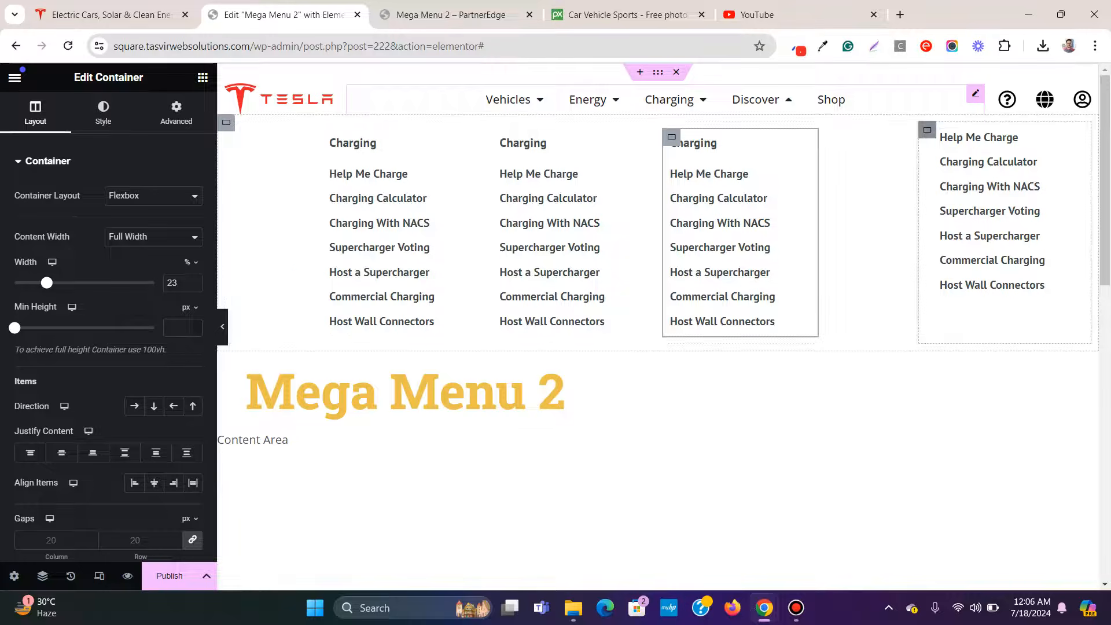
Step: Delete the side link-list container and set the width of the container holding the three columns to 100%
{"action": "right_click", "coordinate": [937, 124]}
{"action": "left_click", "coordinate": [931, 506]}
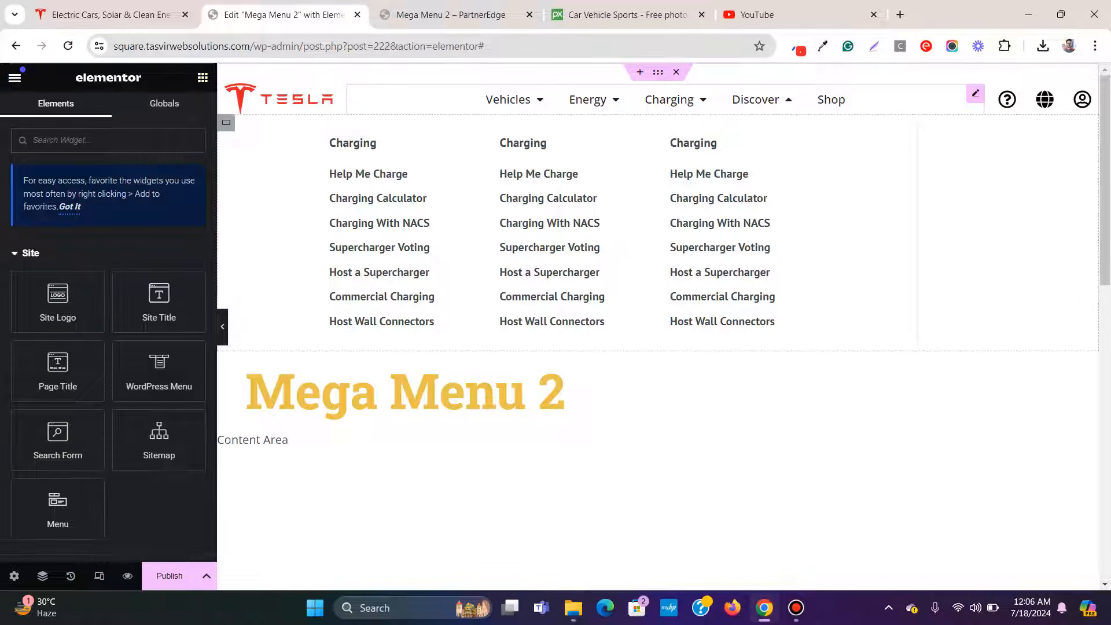
{"action": "left_click", "coordinate": [234, 130]}
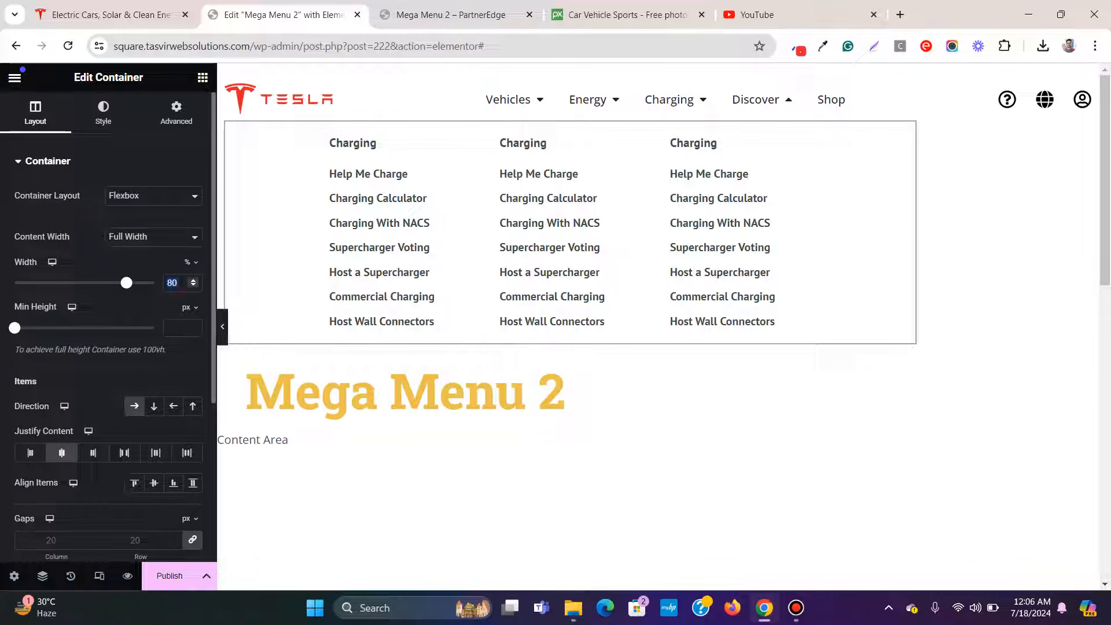
{"action": "type", "text": "100"}
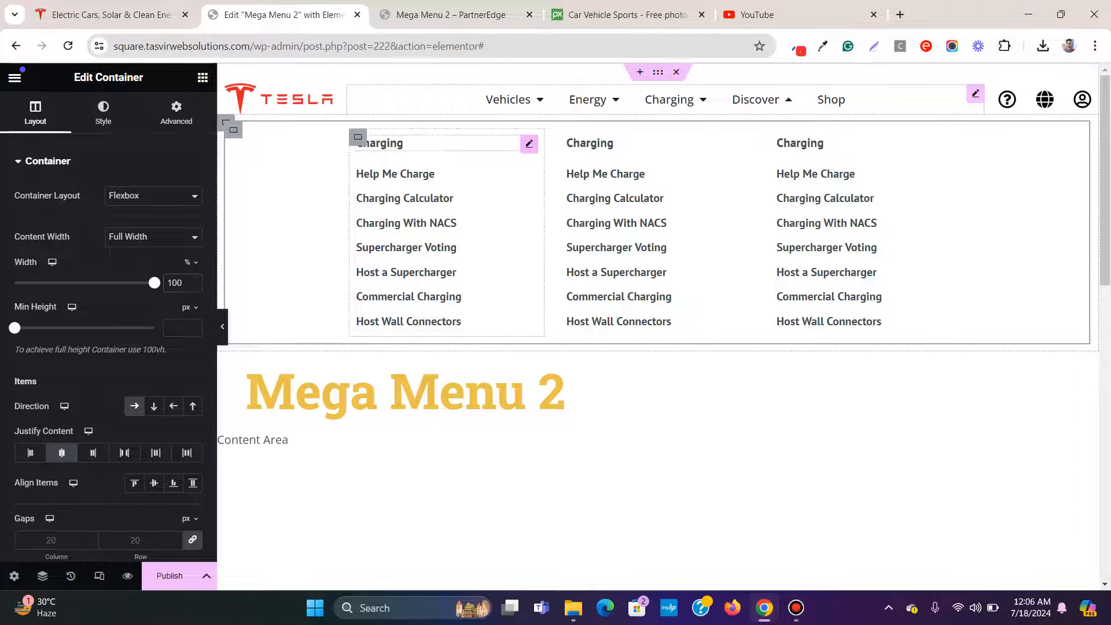
Step: Set the first column heading's text color to light gray #CBCBCB
{"action": "left_click", "coordinate": [529, 144]}
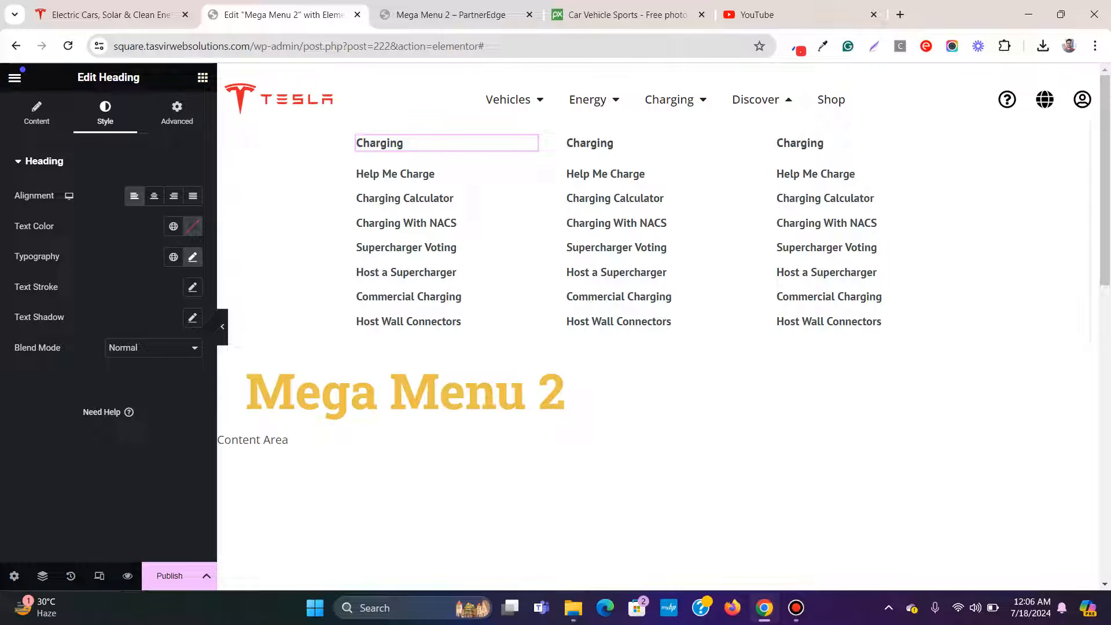
{"action": "left_click", "coordinate": [173, 226]}
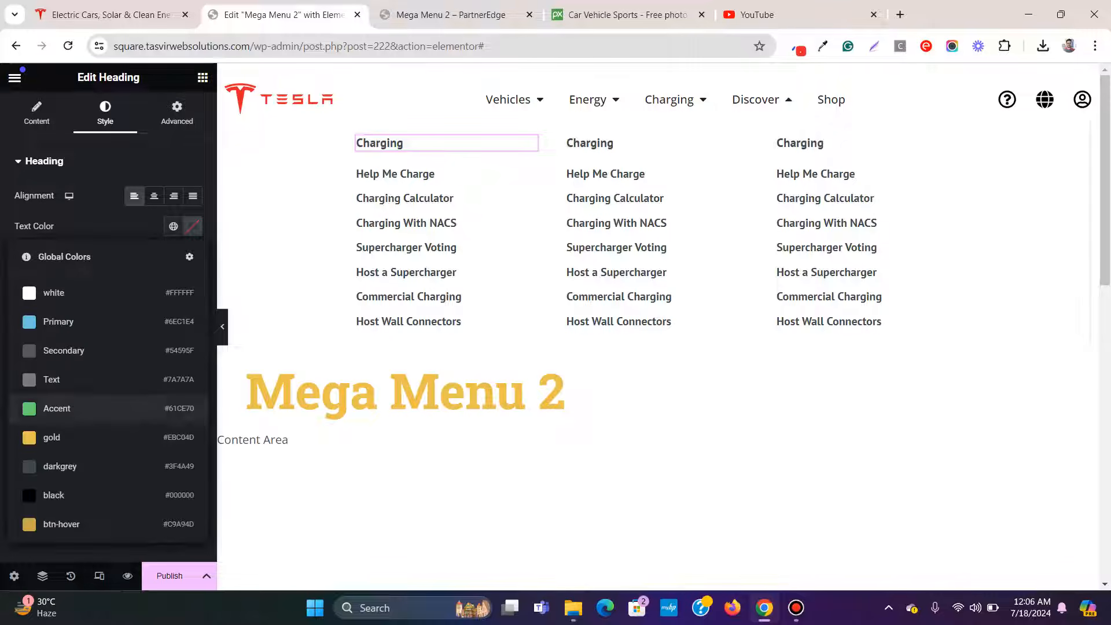
{"action": "left_click", "coordinate": [86, 379]}
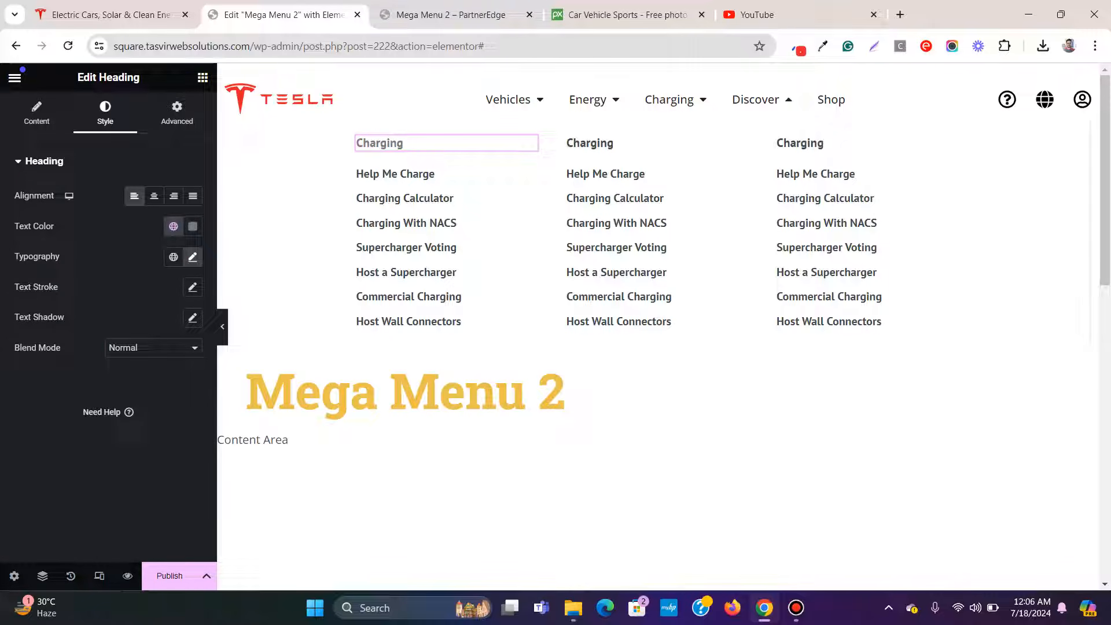
{"action": "left_click", "coordinate": [173, 226]}
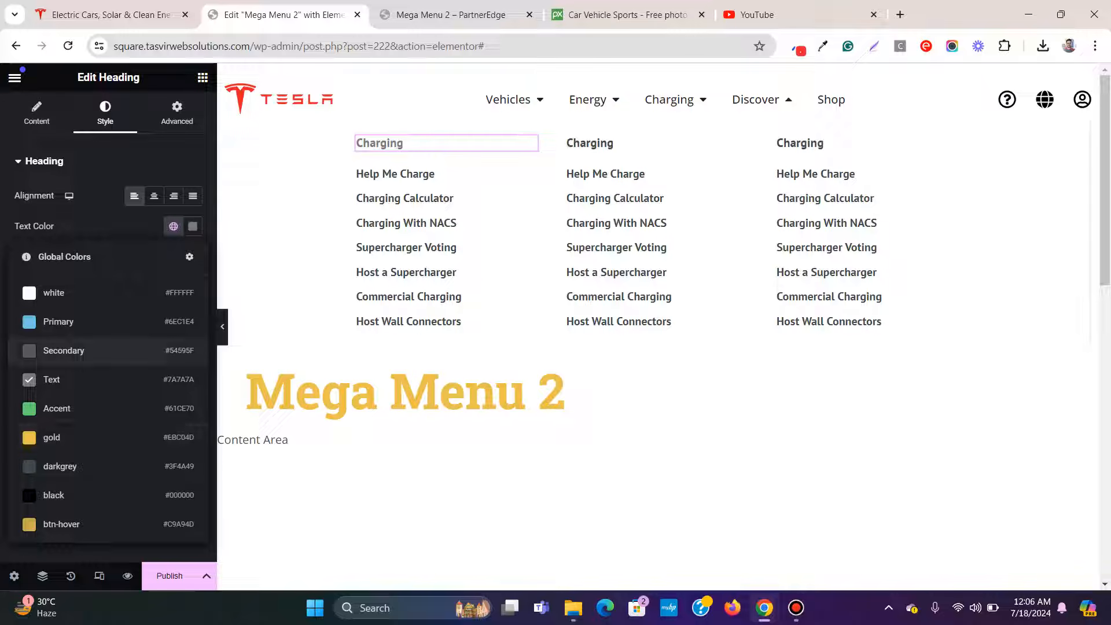
{"action": "left_click", "coordinate": [193, 227]}
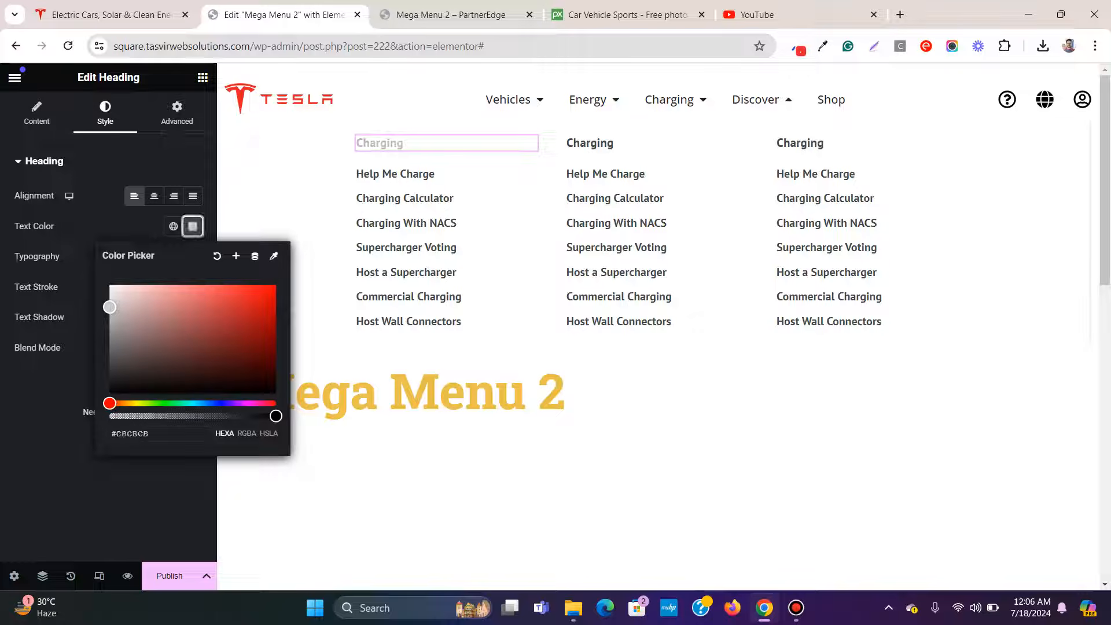
{"action": "left_click", "coordinate": [58, 440]}
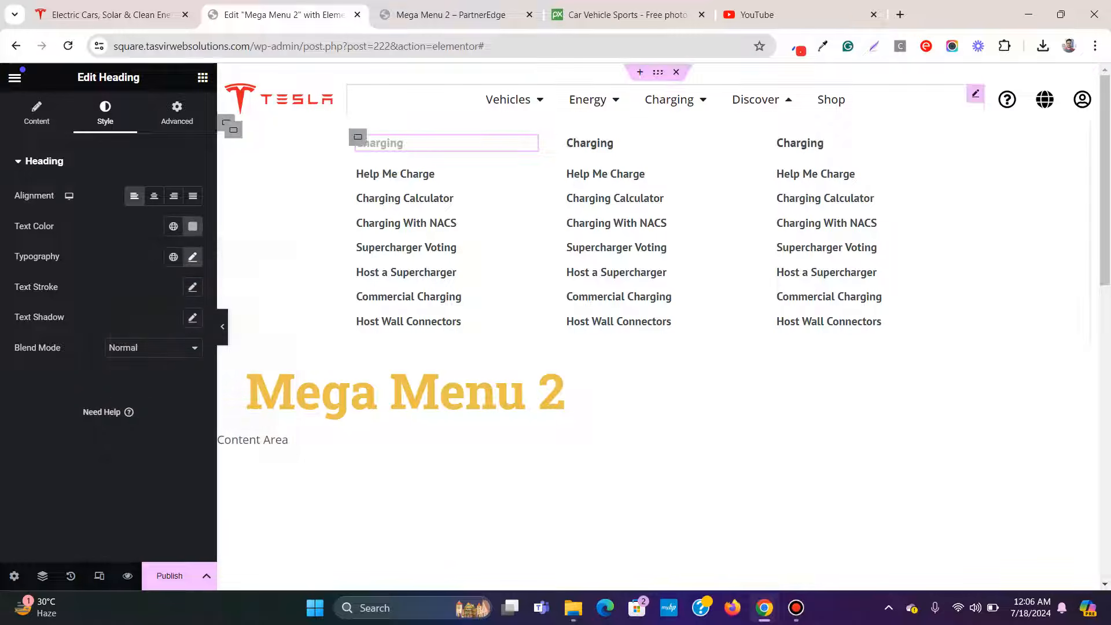
Step: Copy the first column heading's style and paste it onto the headings of the second and third columns
{"action": "right_click", "coordinate": [522, 144]}
{"action": "key", "text": "Escape"}
{"action": "right_click", "coordinate": [737, 139]}
{"action": "left_click", "coordinate": [774, 265]}
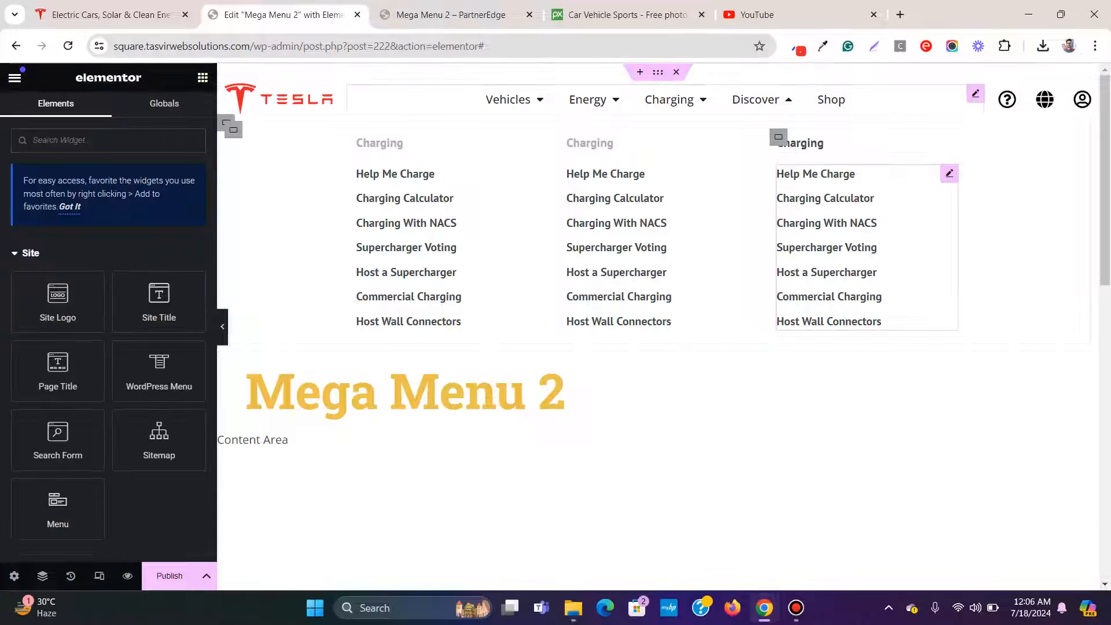
{"action": "right_click", "coordinate": [914, 145]}
{"action": "left_click", "coordinate": [960, 269]}
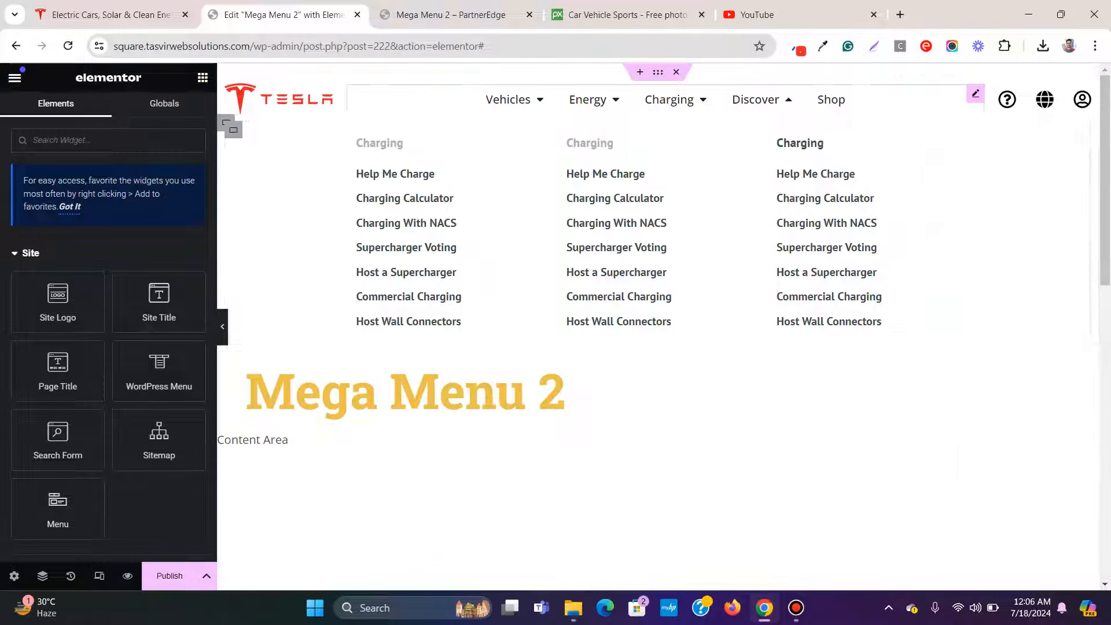
Step: Copy "Resources" from the Tesla site's Discover menu and paste it as the first column's heading title
{"action": "left_click", "coordinate": [111, 15]}
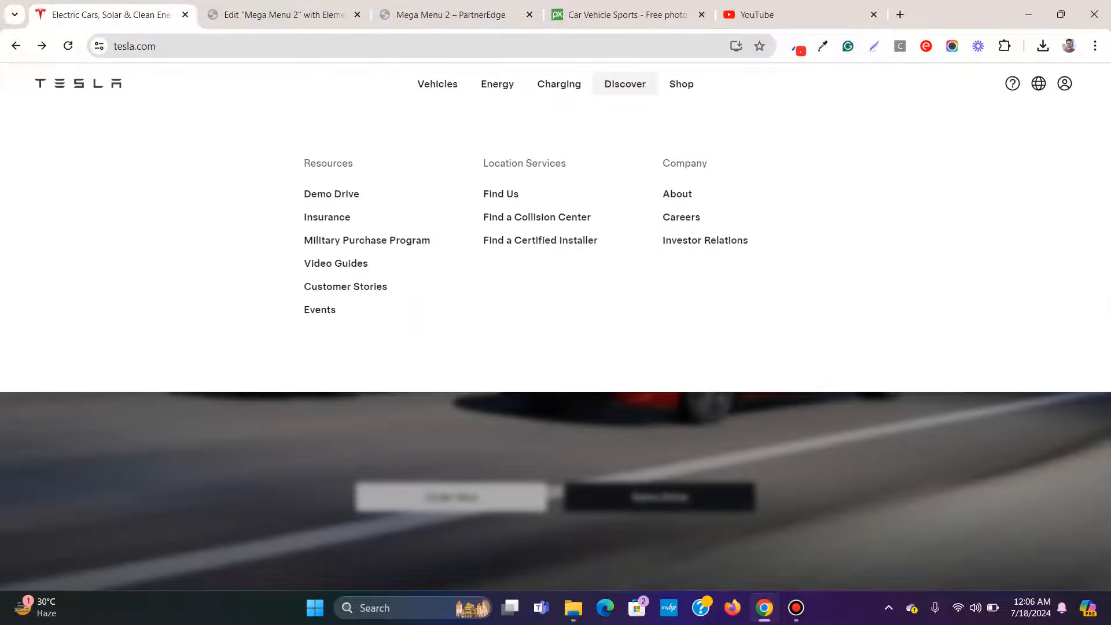
{"action": "right_click", "coordinate": [314, 154]}
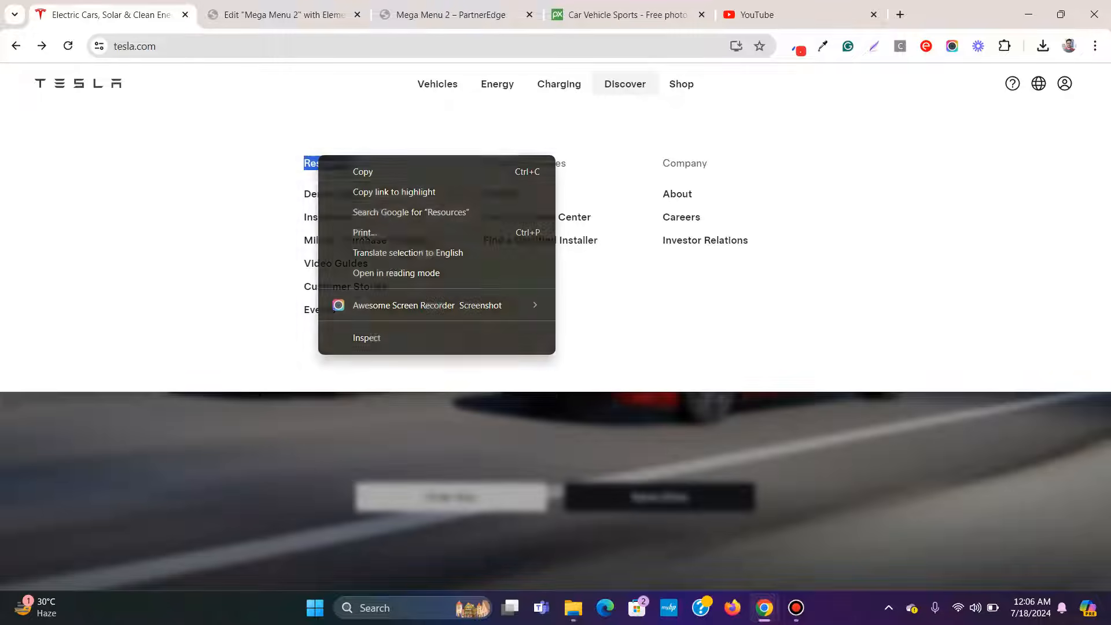
{"action": "left_click", "coordinate": [347, 171]}
{"action": "left_click", "coordinate": [284, 15]}
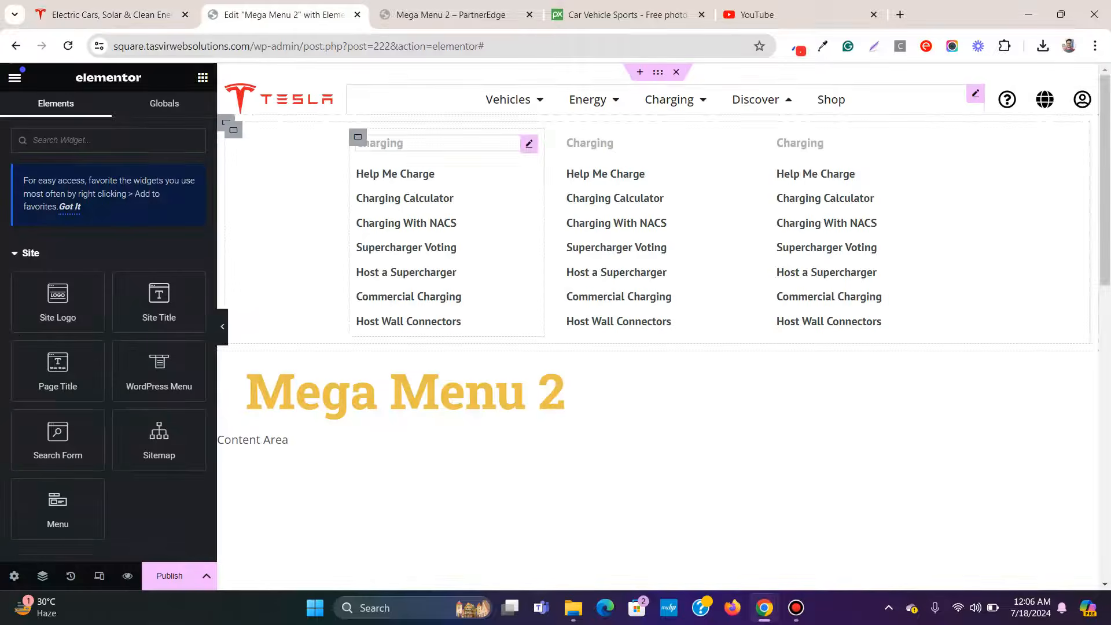
{"action": "left_click", "coordinate": [380, 143]}
{"action": "left_click", "coordinate": [37, 112]}
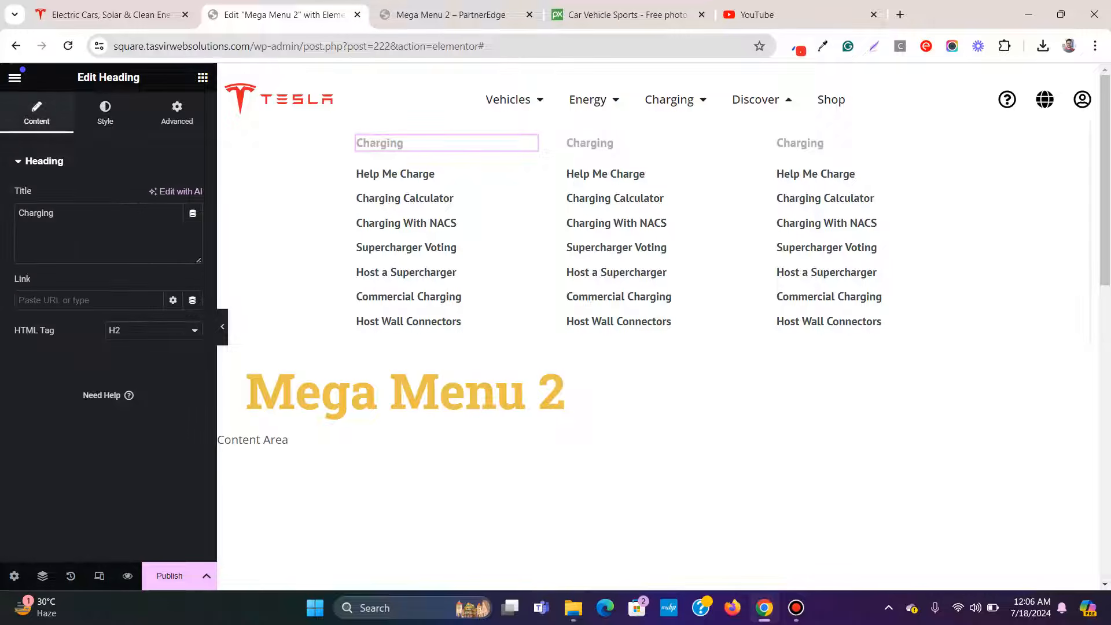
{"action": "right_click", "coordinate": [112, 219]}
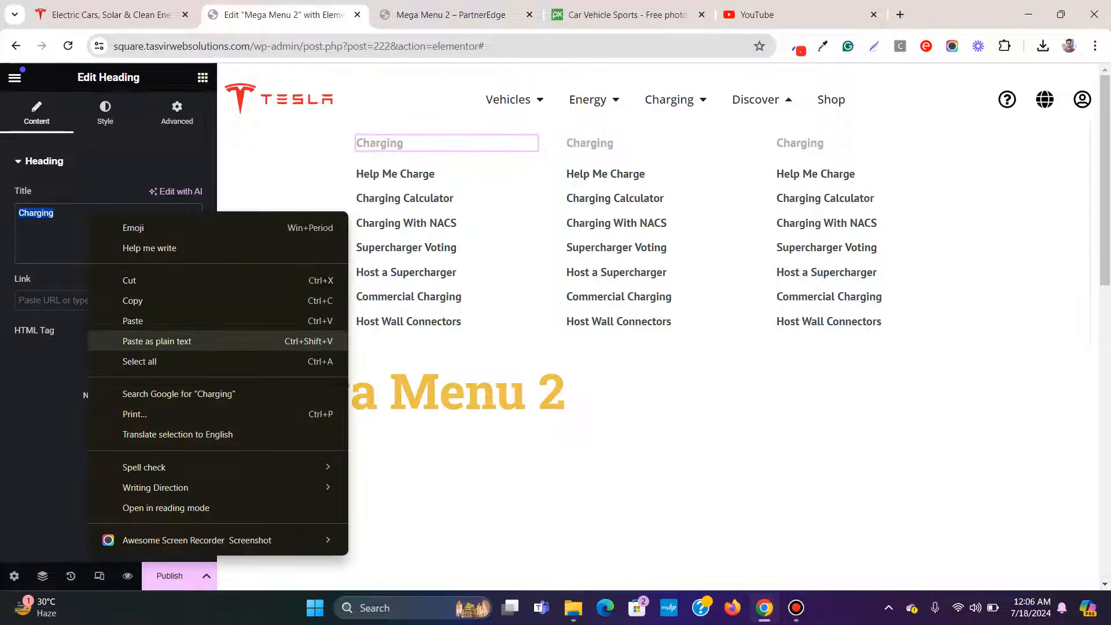
{"action": "left_click", "coordinate": [150, 340]}
Step: Copy "Demo Drive" from the Tesla site's Discover menu and paste it as the first item of the Resources column's icon list
{"action": "left_click", "coordinate": [111, 15]}
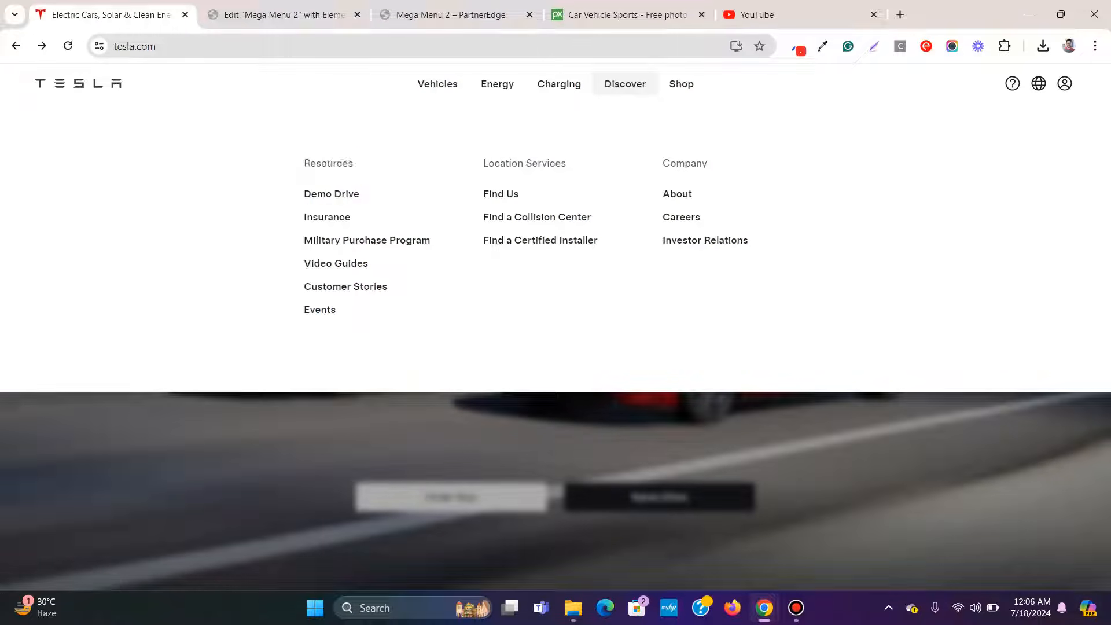
{"action": "left_click_drag", "start_coordinate": [359, 194], "coordinate": [303, 194]}
{"action": "right_click", "coordinate": [330, 187]}
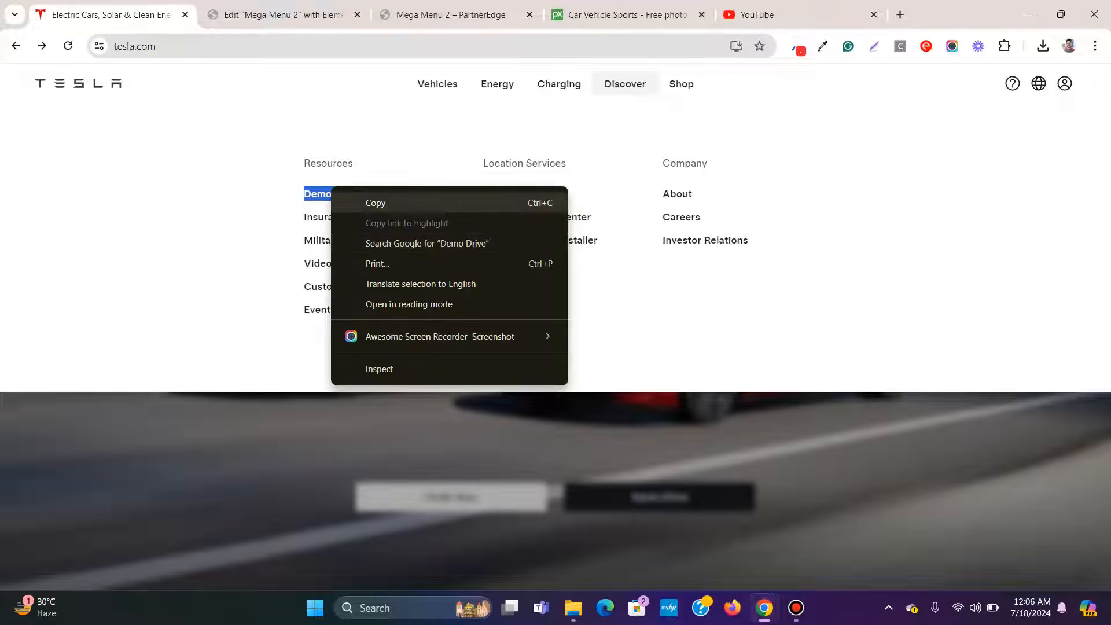
{"action": "left_click", "coordinate": [375, 202]}
{"action": "left_click", "coordinate": [283, 14]}
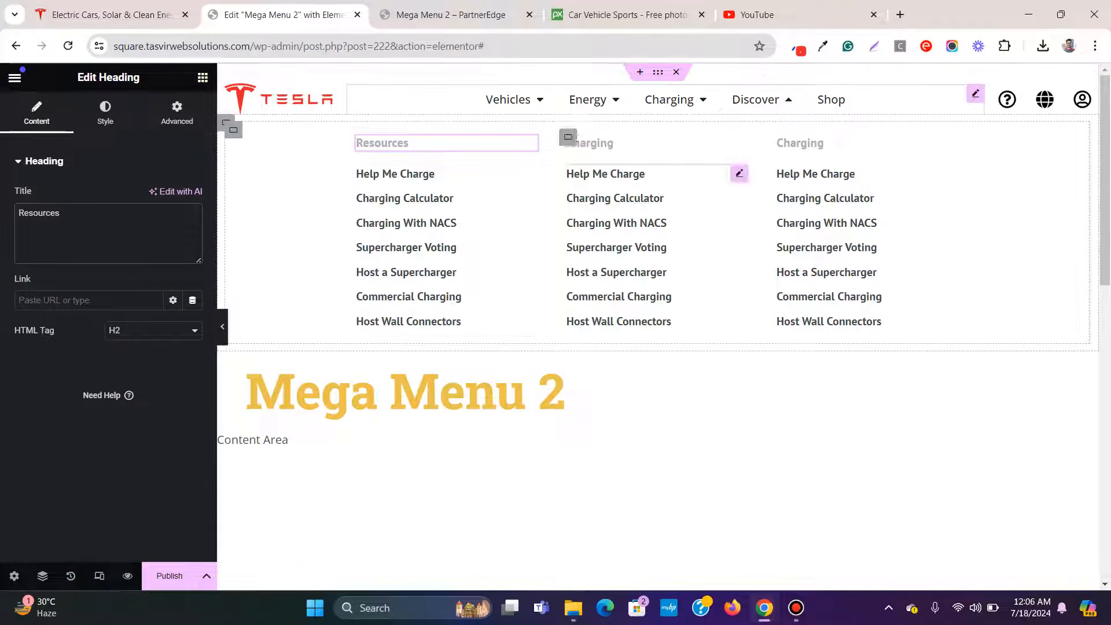
{"action": "left_click", "coordinate": [529, 173]}
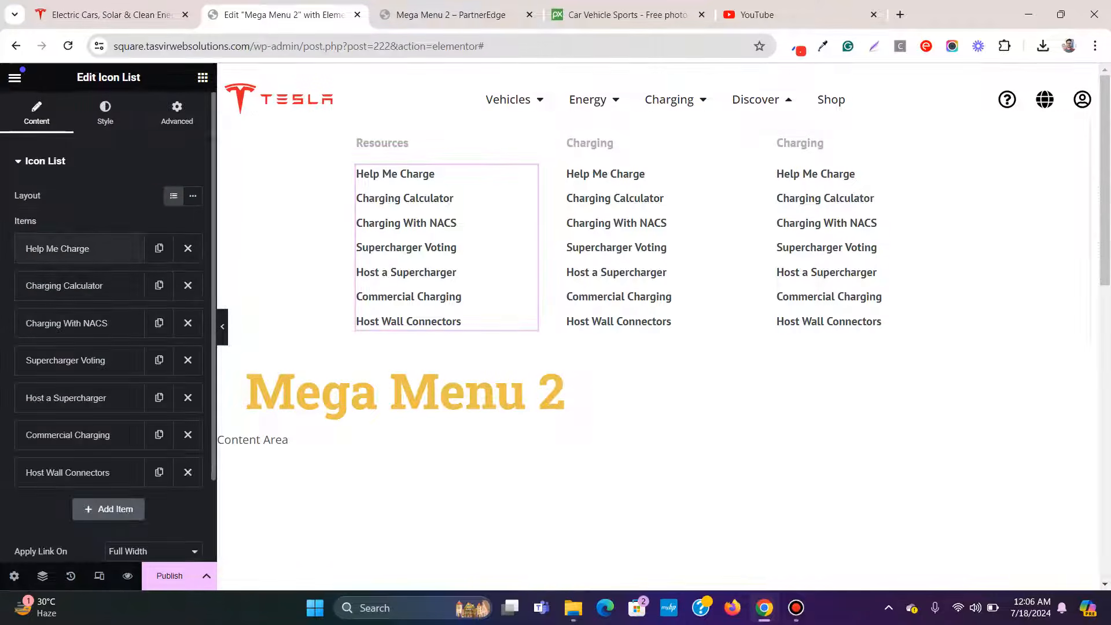
{"action": "left_click", "coordinate": [79, 249]}
{"action": "right_click", "coordinate": [110, 301]}
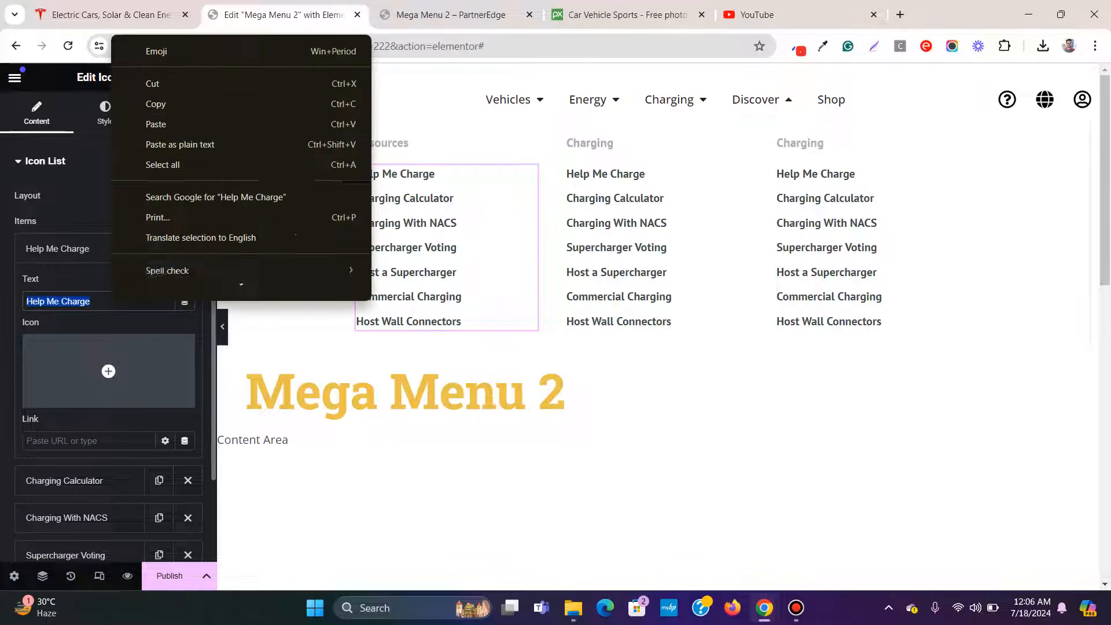
{"action": "left_click", "coordinate": [174, 156]}
Step: Copy "Insurance" from the Tesla site and paste it as the text of the Resources list's second item
{"action": "left_click", "coordinate": [111, 15]}
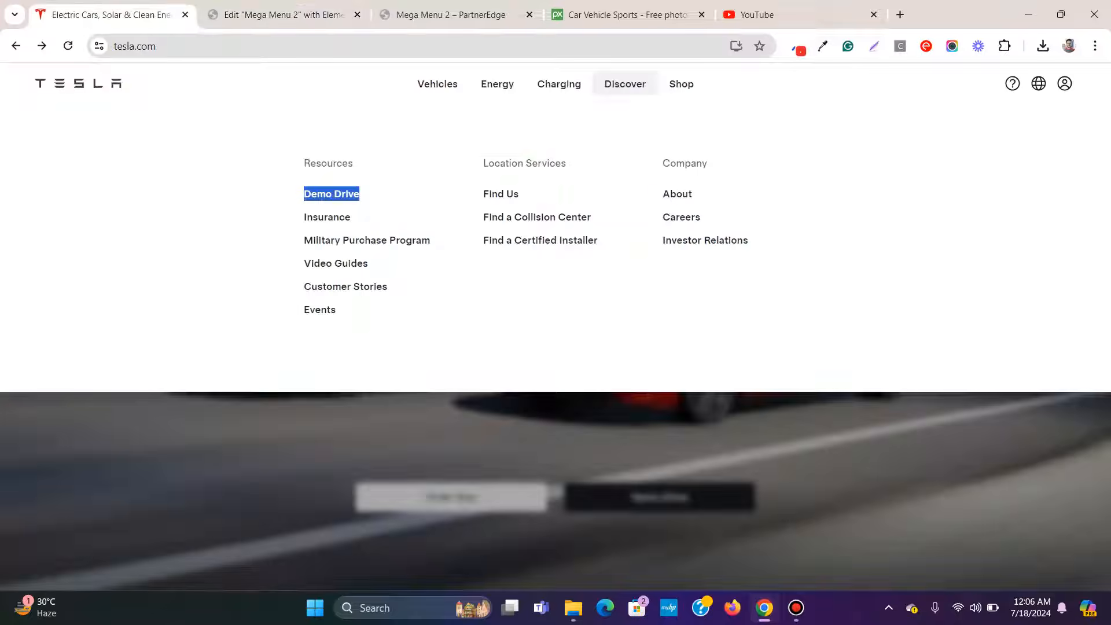
{"action": "double_click", "coordinate": [327, 216]}
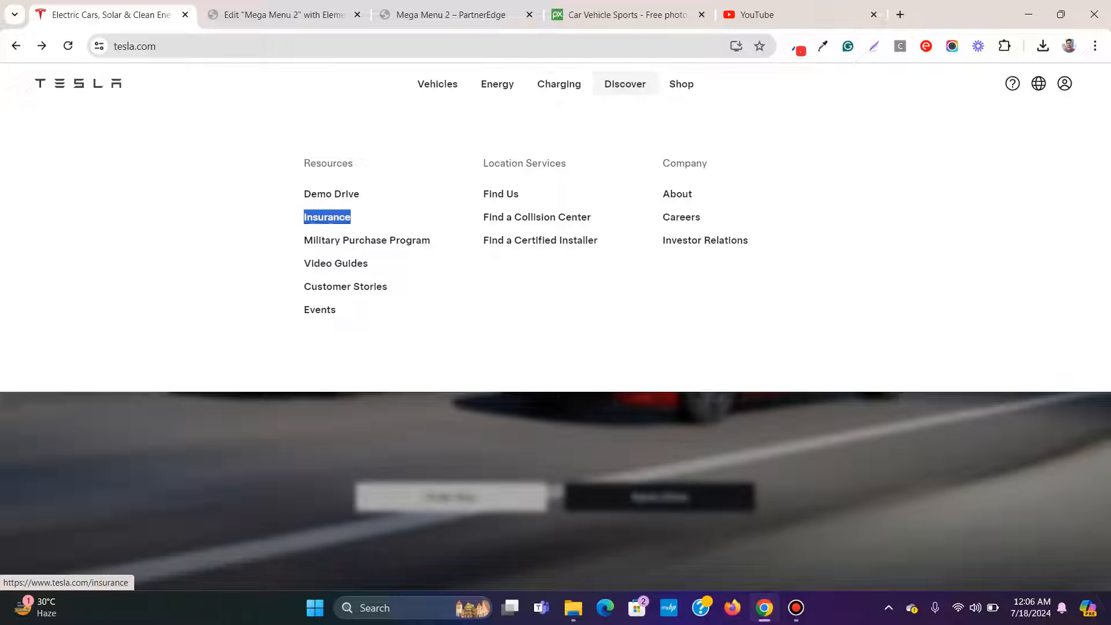
{"action": "right_click", "coordinate": [312, 215]}
{"action": "left_click", "coordinate": [357, 352]}
{"action": "left_click", "coordinate": [284, 15]}
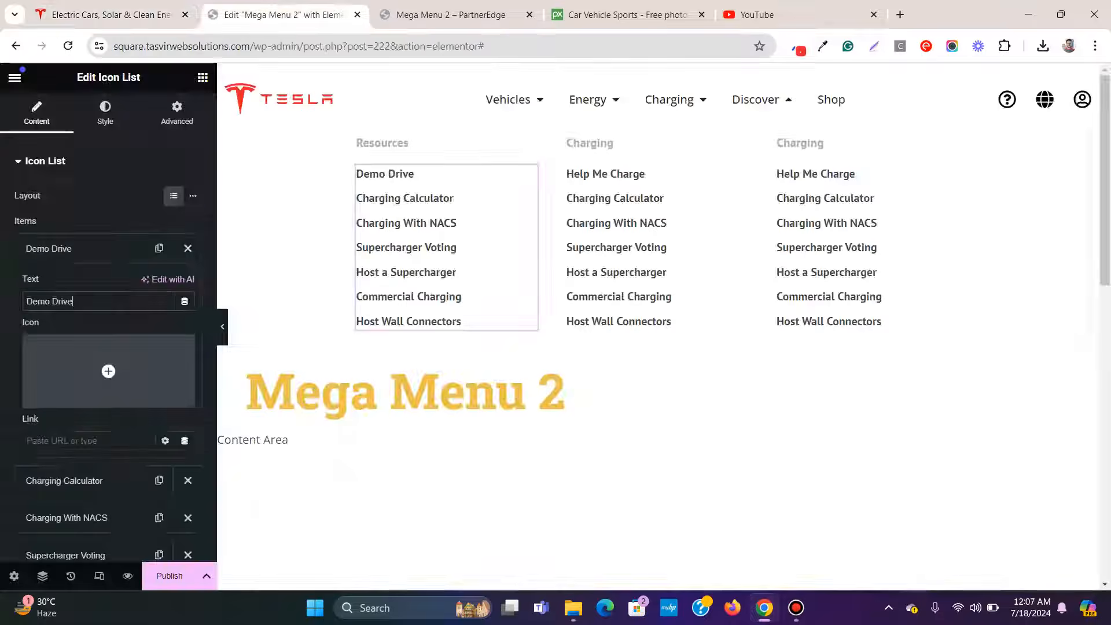
{"action": "left_click", "coordinate": [79, 249]}
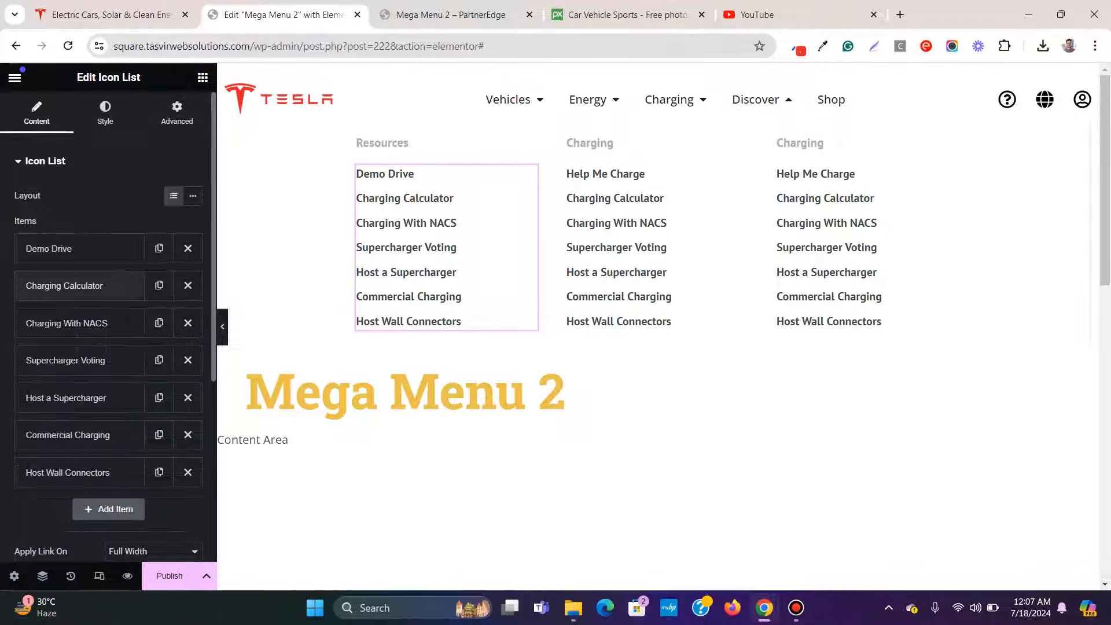
{"action": "left_click", "coordinate": [79, 286]}
{"action": "left_click", "coordinate": [101, 339]}
{"action": "right_click", "coordinate": [102, 338]}
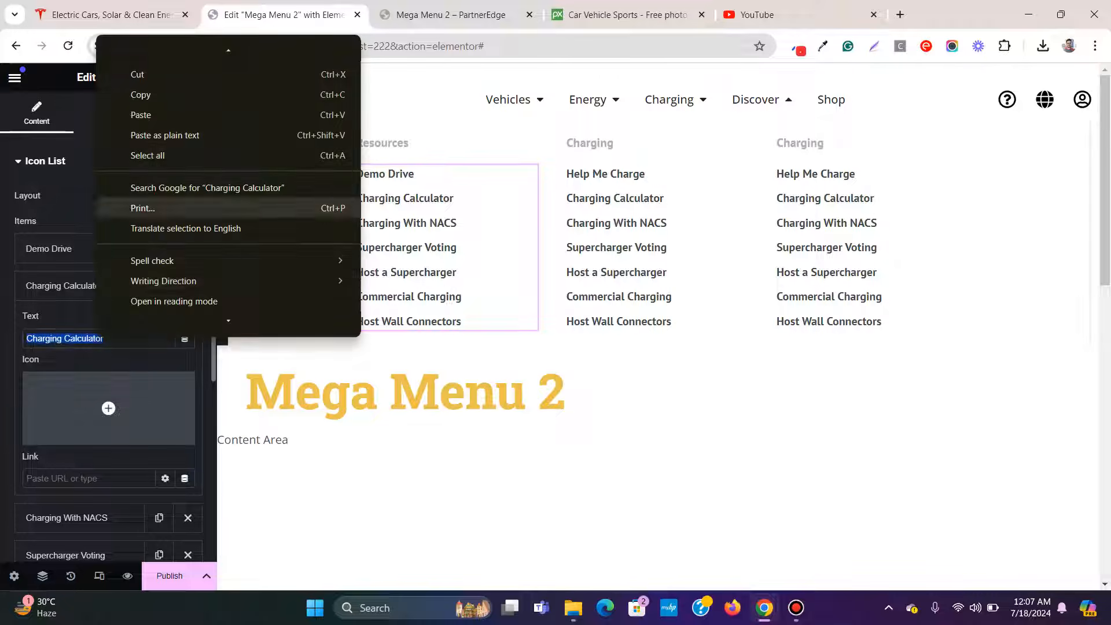
{"action": "left_click", "coordinate": [162, 134]}
{"action": "left_click", "coordinate": [80, 286]}
Step: Replace the Resources list's third item text with "Military Purchase Program" copied from the Tesla site
{"action": "left_click", "coordinate": [79, 323]}
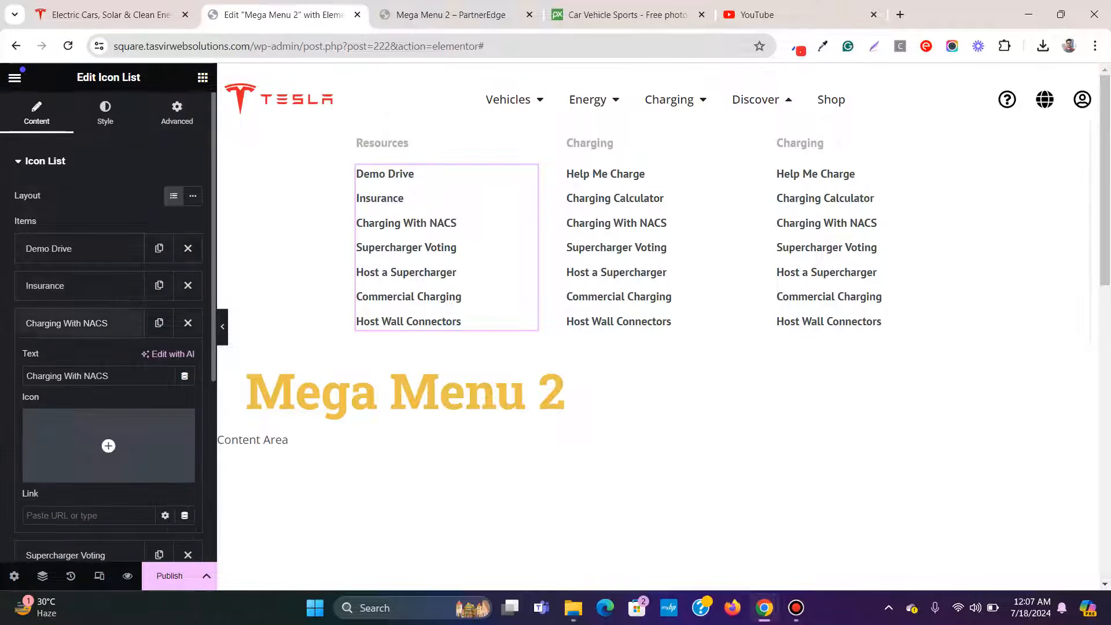
{"action": "left_click", "coordinate": [110, 15]}
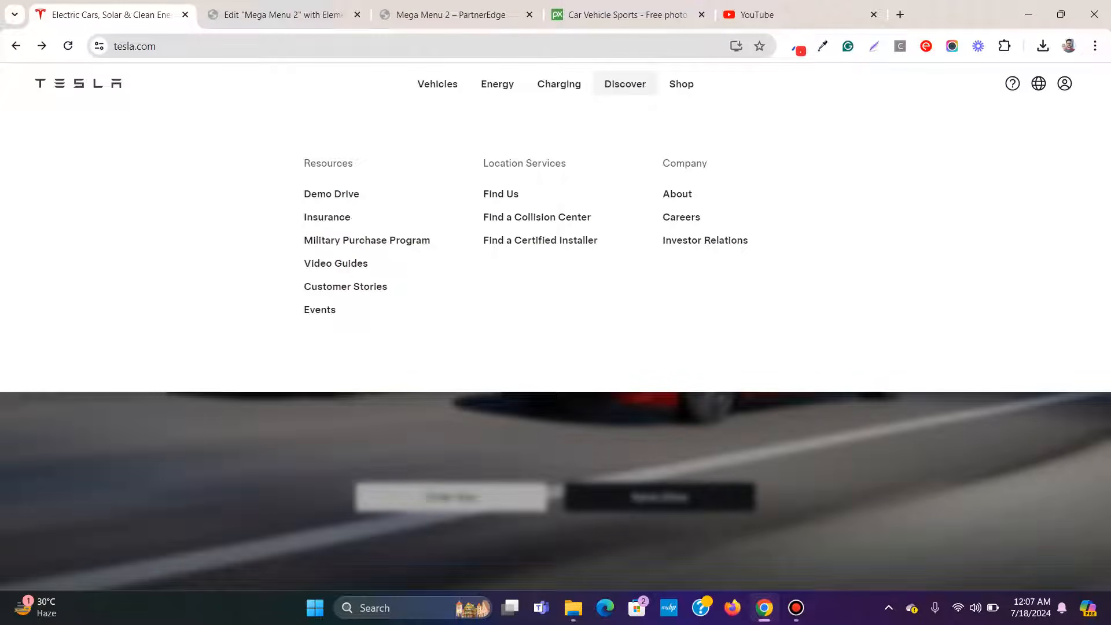
{"action": "right_click", "coordinate": [333, 238]}
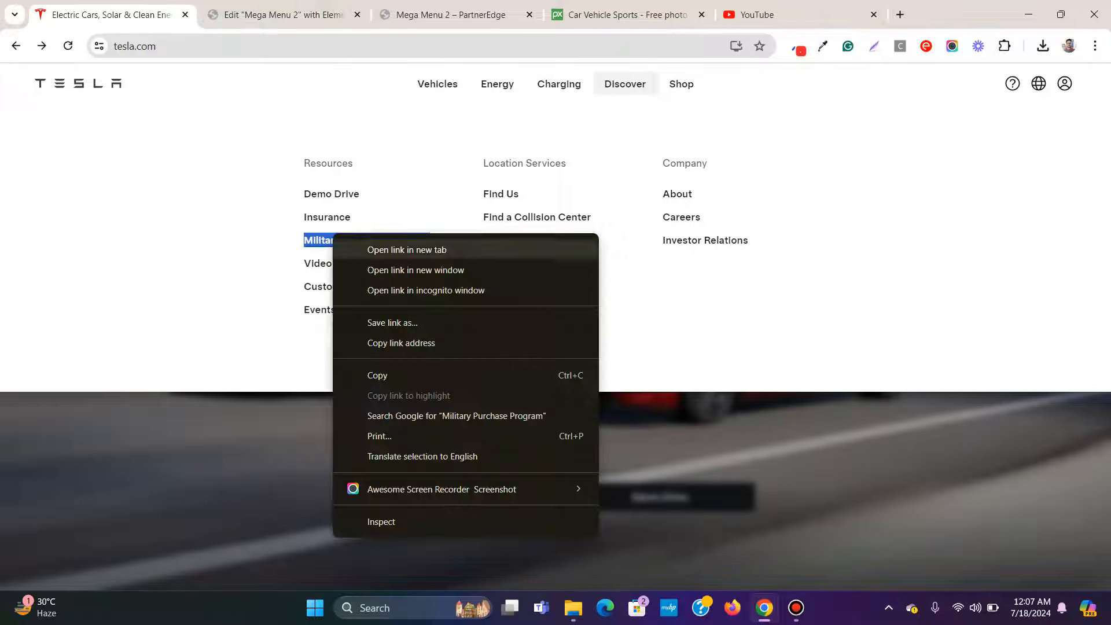
{"action": "left_click", "coordinate": [376, 374]}
{"action": "left_click", "coordinate": [284, 14]}
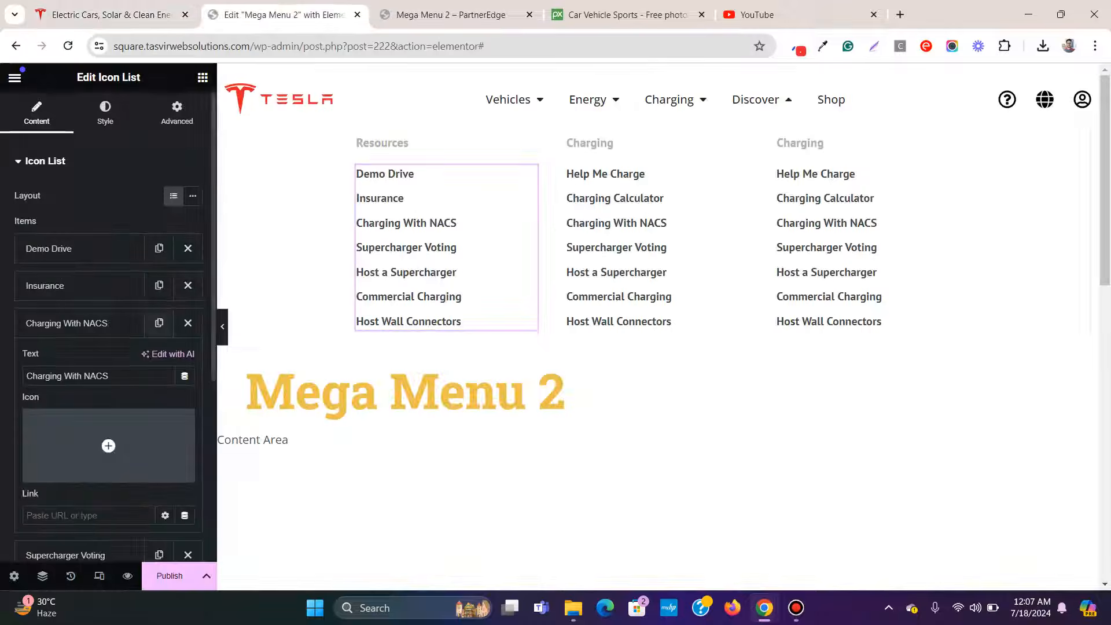
{"action": "right_click", "coordinate": [111, 375]}
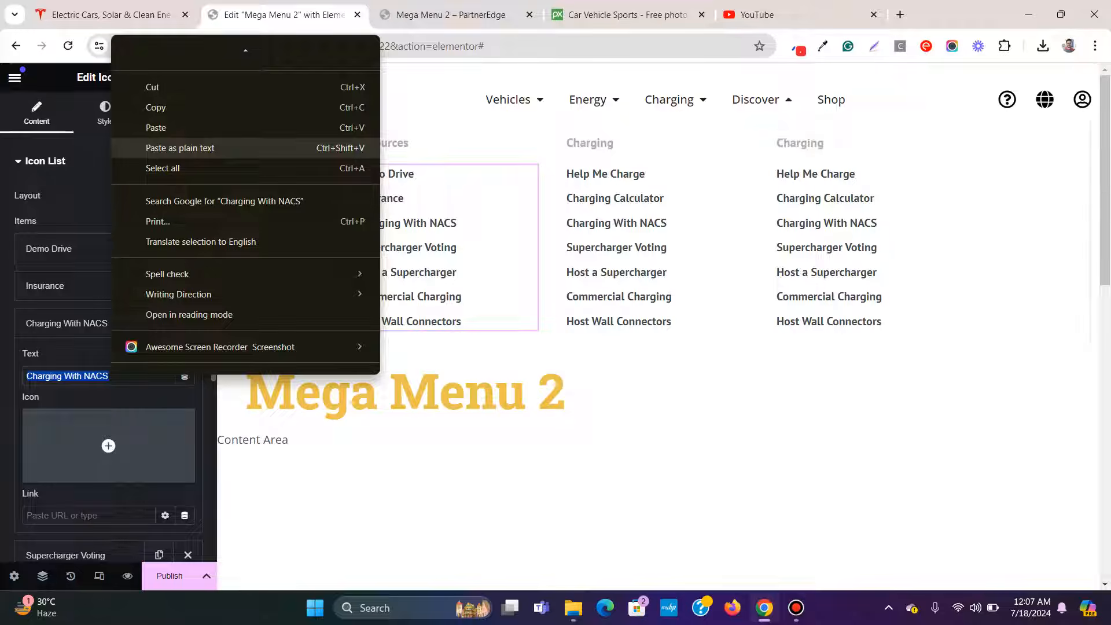
{"action": "left_click", "coordinate": [180, 148]}
{"action": "left_click", "coordinate": [79, 323]}
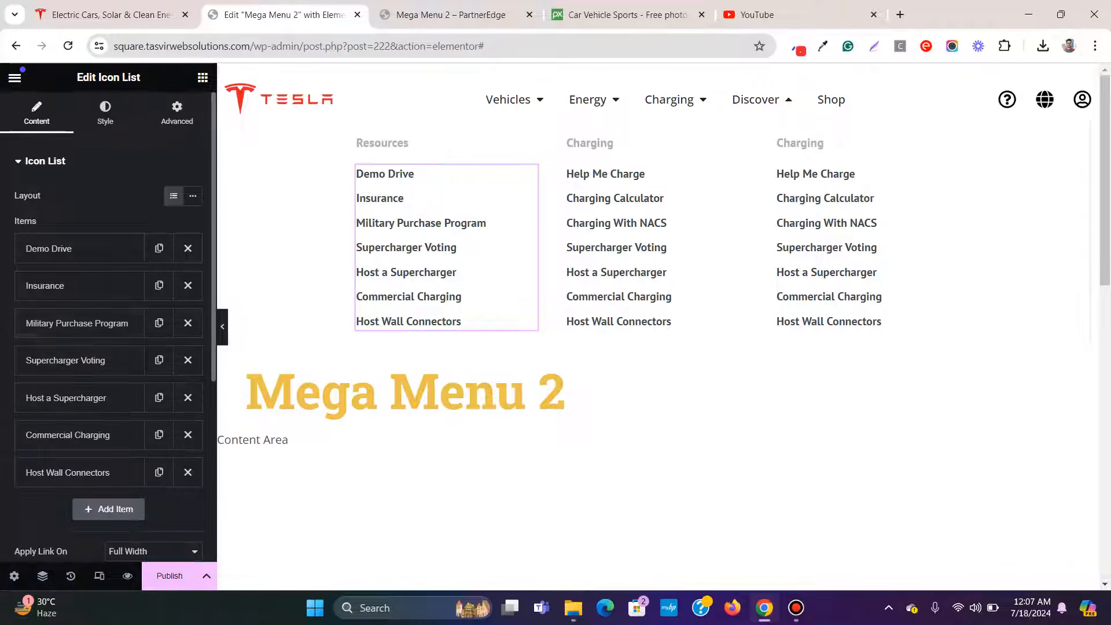
Step: Replace the Resources list's fourth item text with "Video Guides" copied from the Tesla site
{"action": "left_click", "coordinate": [79, 361]}
{"action": "left_click", "coordinate": [112, 14]}
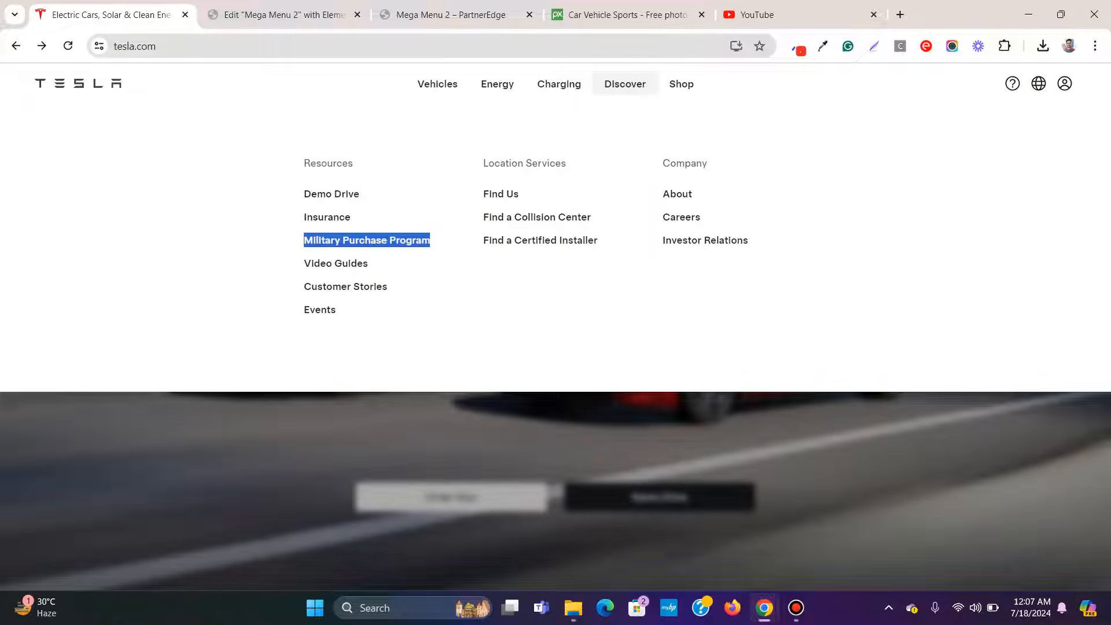
{"action": "left_click_drag", "start_coordinate": [368, 263], "coordinate": [326, 263]}
{"action": "right_click", "coordinate": [311, 262]}
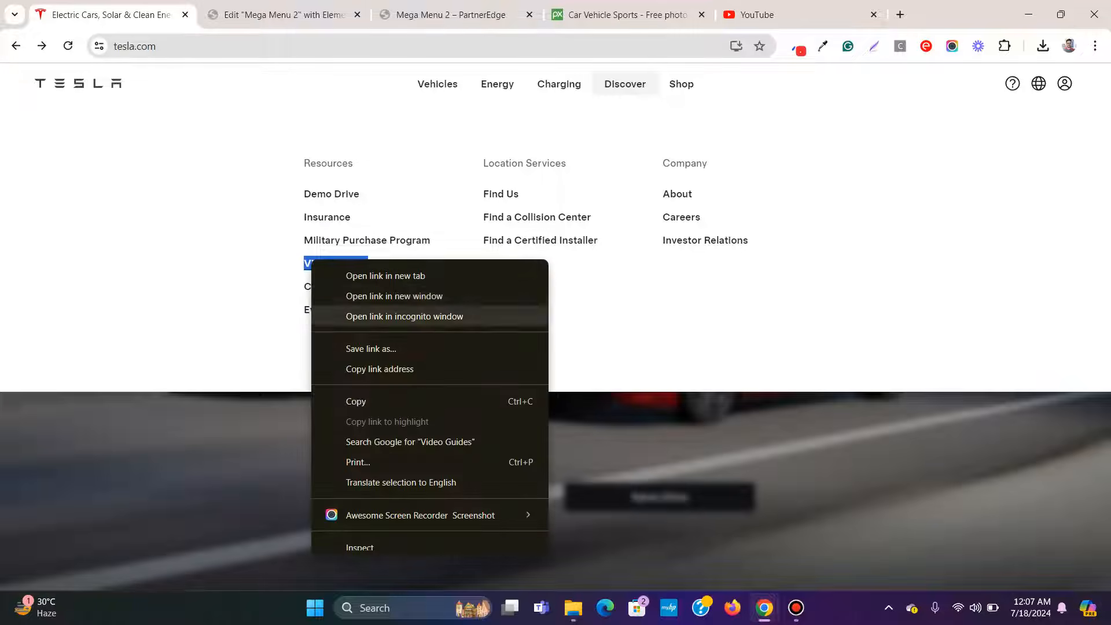
{"action": "left_click", "coordinate": [347, 401]}
{"action": "left_click", "coordinate": [284, 15]}
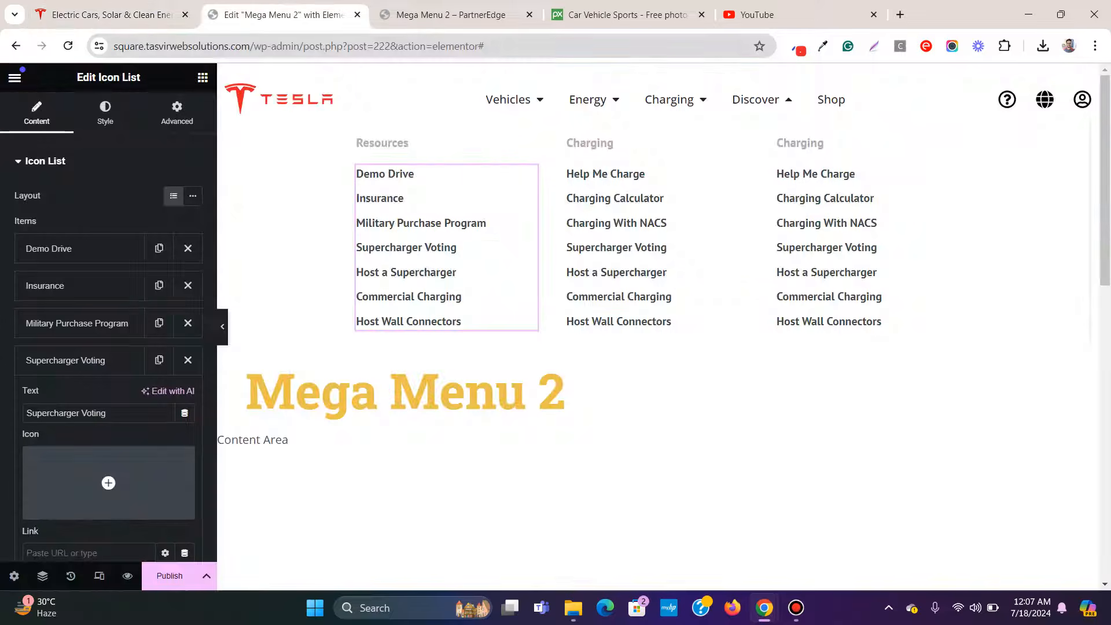
{"action": "right_click", "coordinate": [124, 412]}
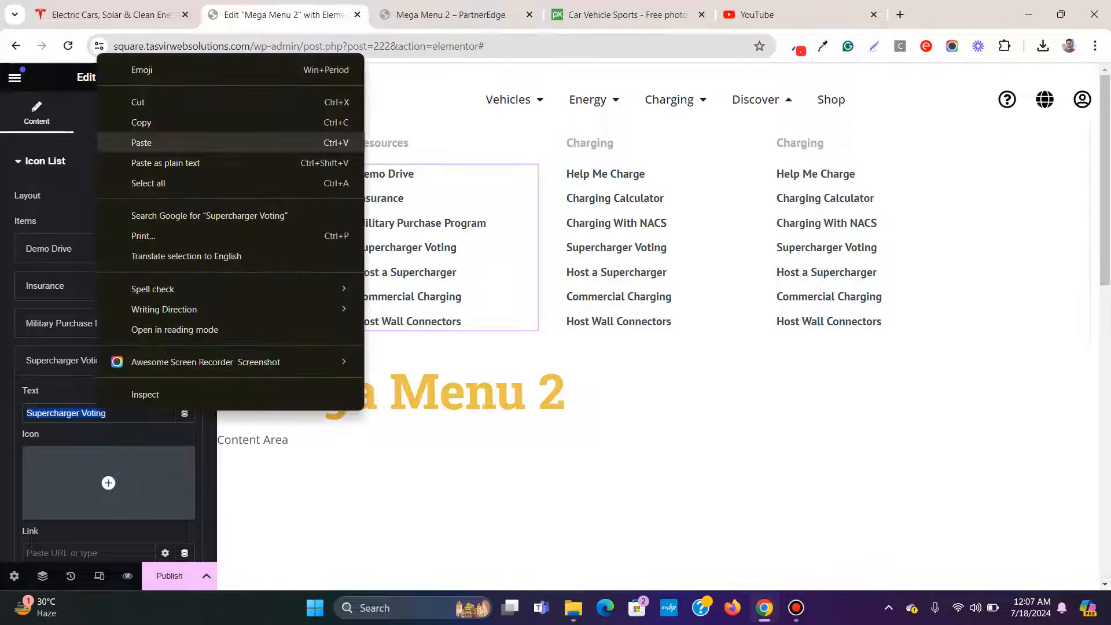
{"action": "left_click", "coordinate": [149, 141]}
{"action": "left_click", "coordinate": [81, 359]}
Step: Replace the Resources list's fifth item text with "Customer Stories" copied from the Tesla site's Discover menu
{"action": "left_click", "coordinate": [81, 398]}
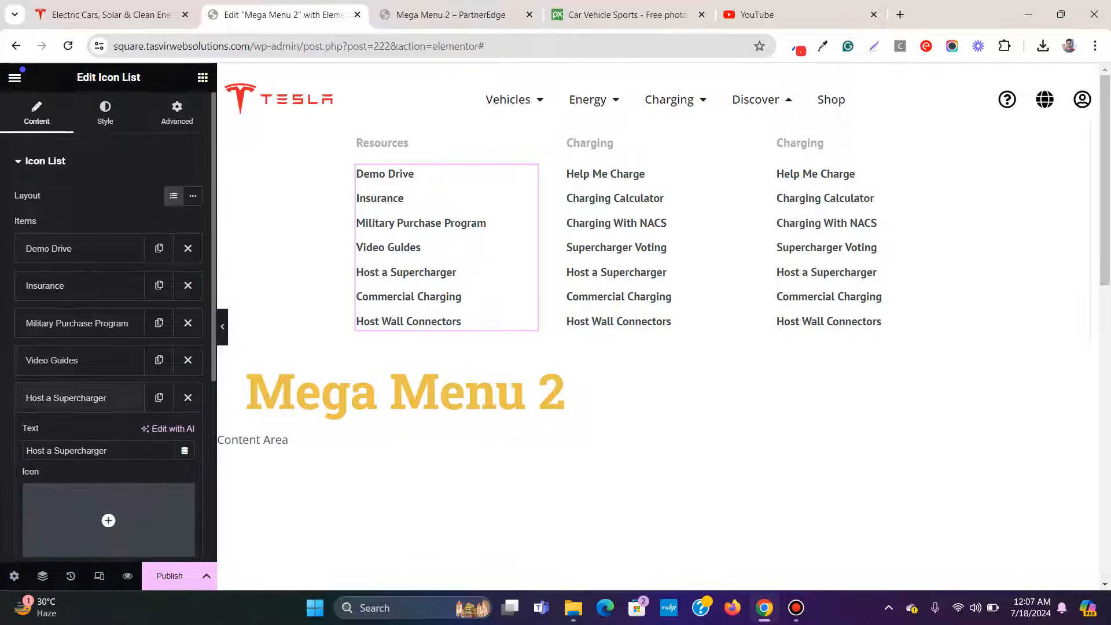
{"action": "left_click", "coordinate": [111, 14]}
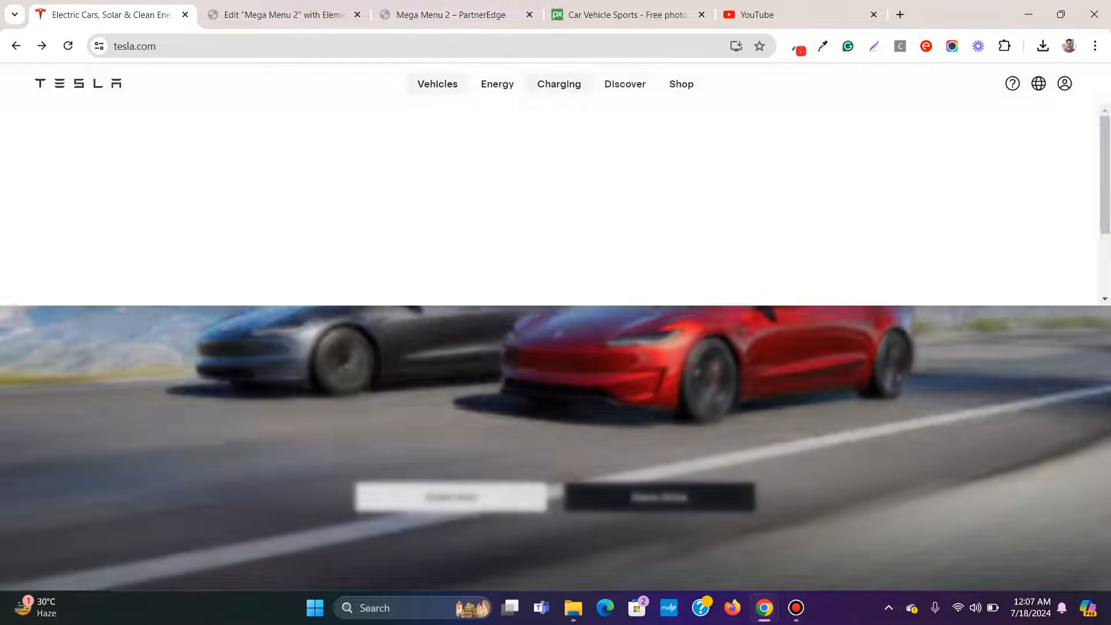
{"action": "mouse_move", "coordinate": [625, 84]}
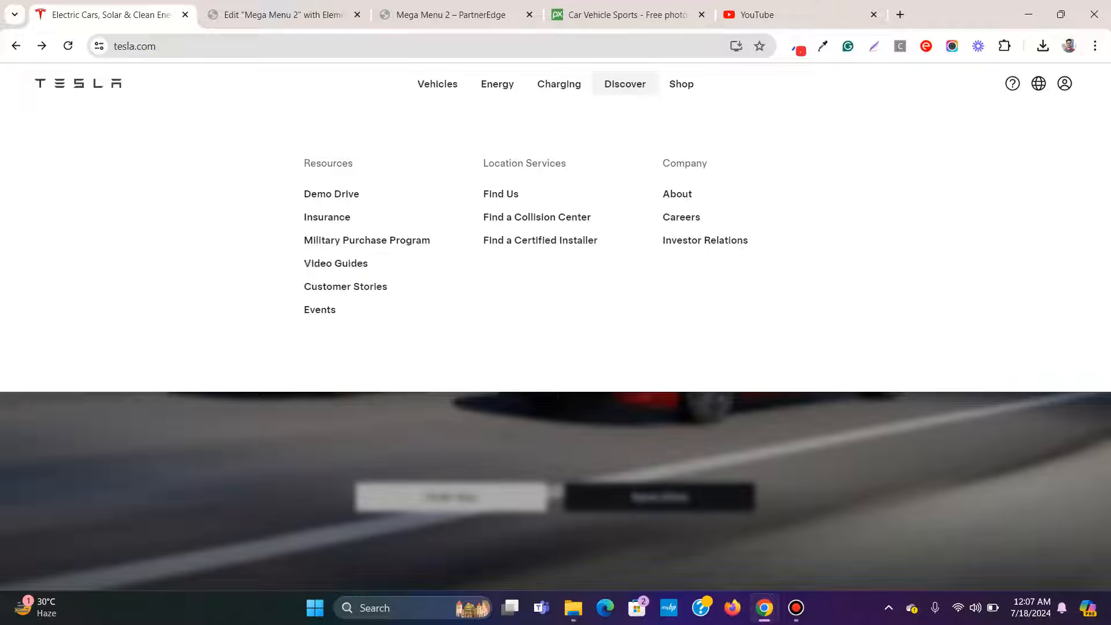
{"action": "left_click_drag", "start_coordinate": [387, 286], "coordinate": [304, 287]}
{"action": "right_click", "coordinate": [320, 287]}
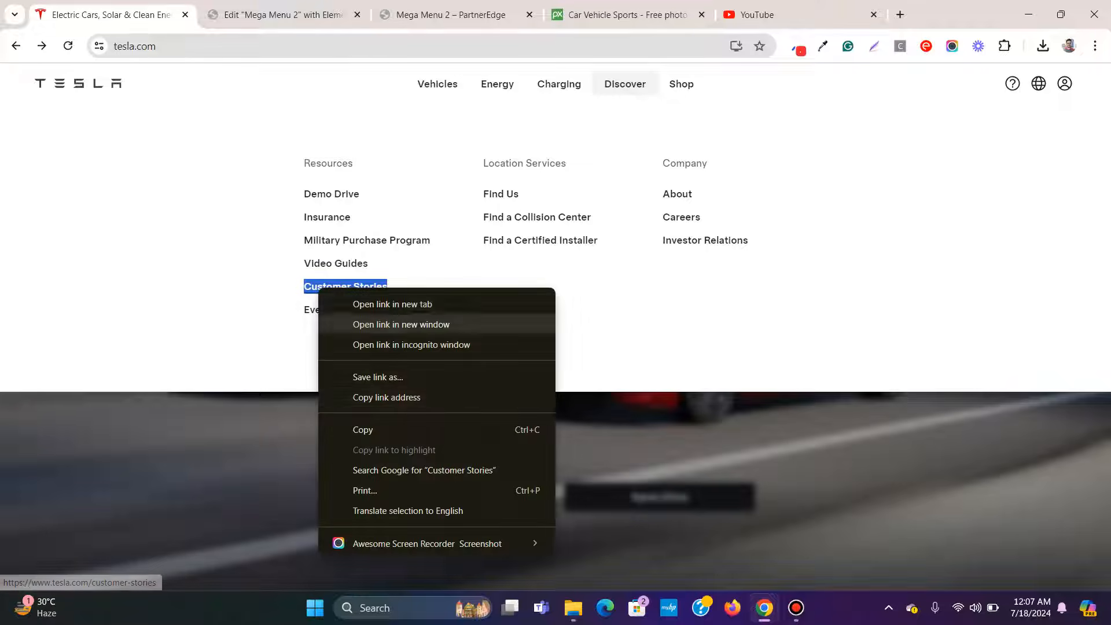
{"action": "left_click", "coordinate": [347, 426]}
{"action": "left_click", "coordinate": [283, 14]}
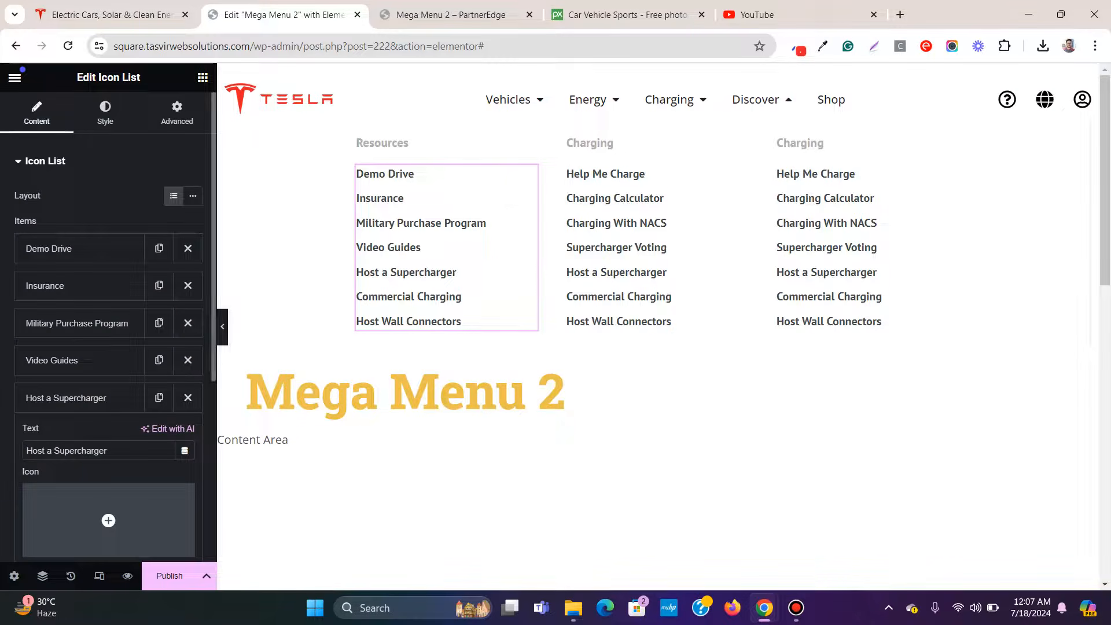
{"action": "right_click", "coordinate": [106, 450]}
{"action": "left_click", "coordinate": [168, 197]}
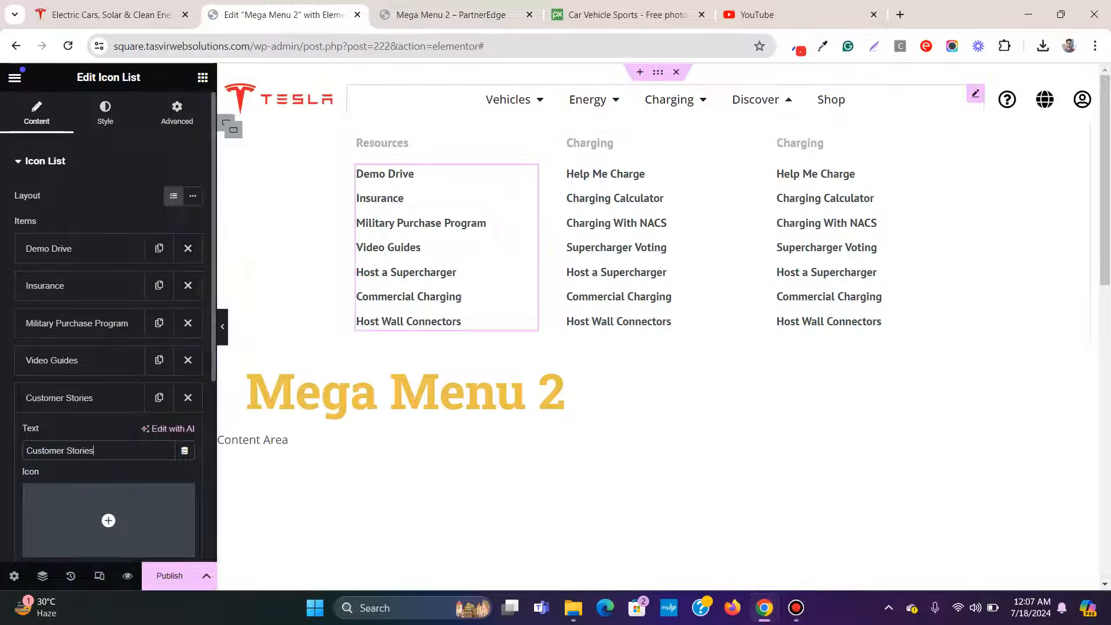
{"action": "left_click", "coordinate": [95, 398]}
Step: Replace the Resources list's sixth item text with "Events" copied from the Tesla site, and delete the leftover "Host Wall Connectors" item
{"action": "left_click", "coordinate": [86, 434]}
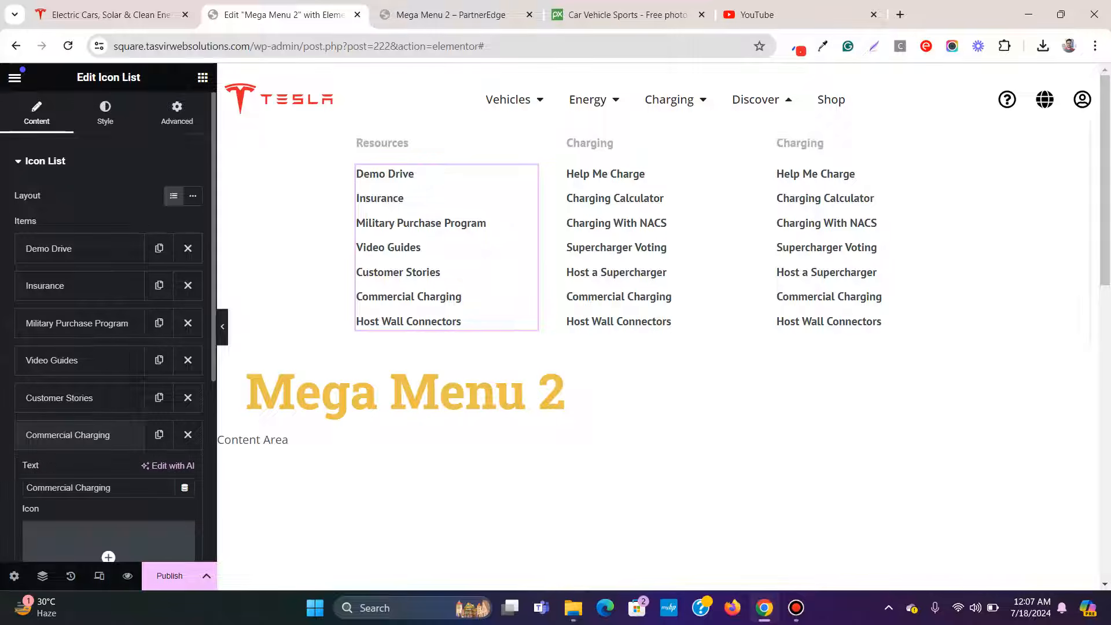
{"action": "left_click", "coordinate": [113, 14]}
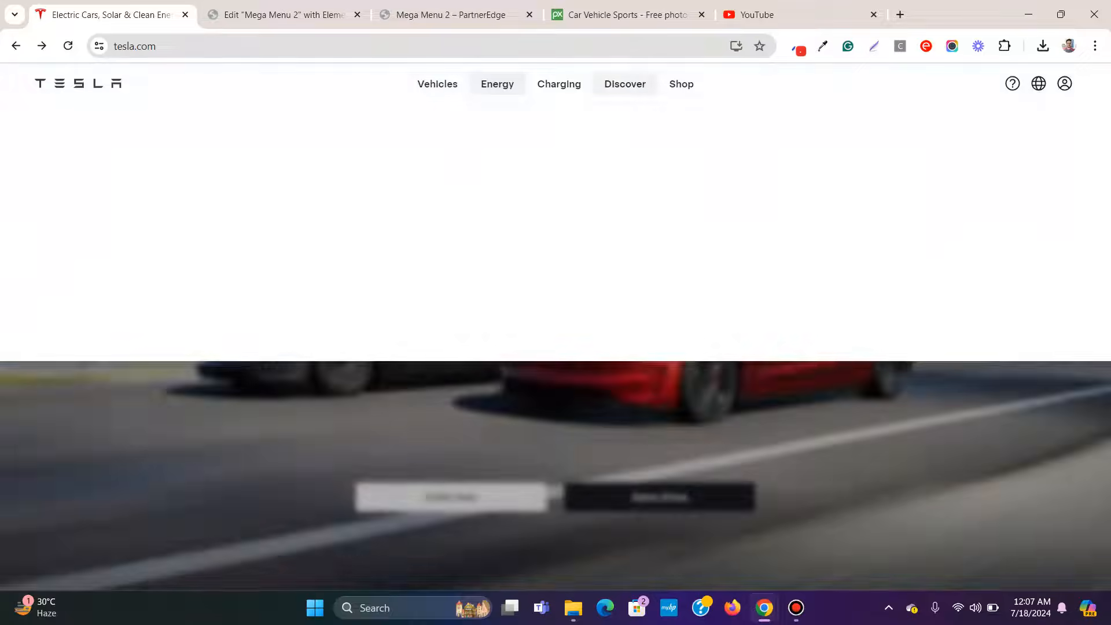
{"action": "mouse_move", "coordinate": [625, 84]}
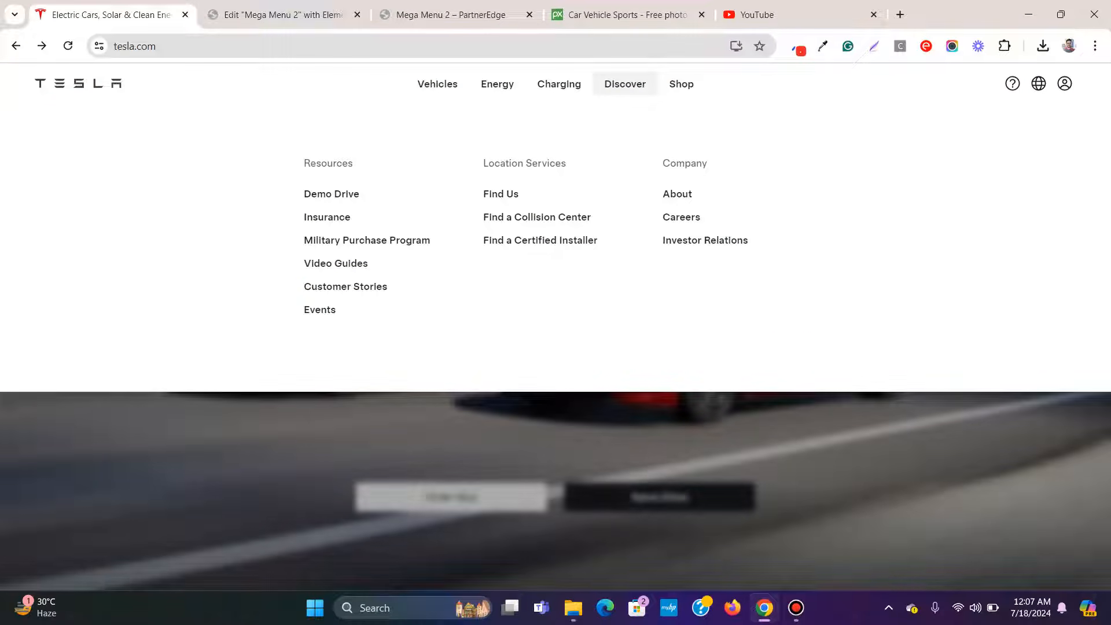
{"action": "left_click_drag", "start_coordinate": [337, 310], "coordinate": [304, 310]}
{"action": "right_click", "coordinate": [316, 307]}
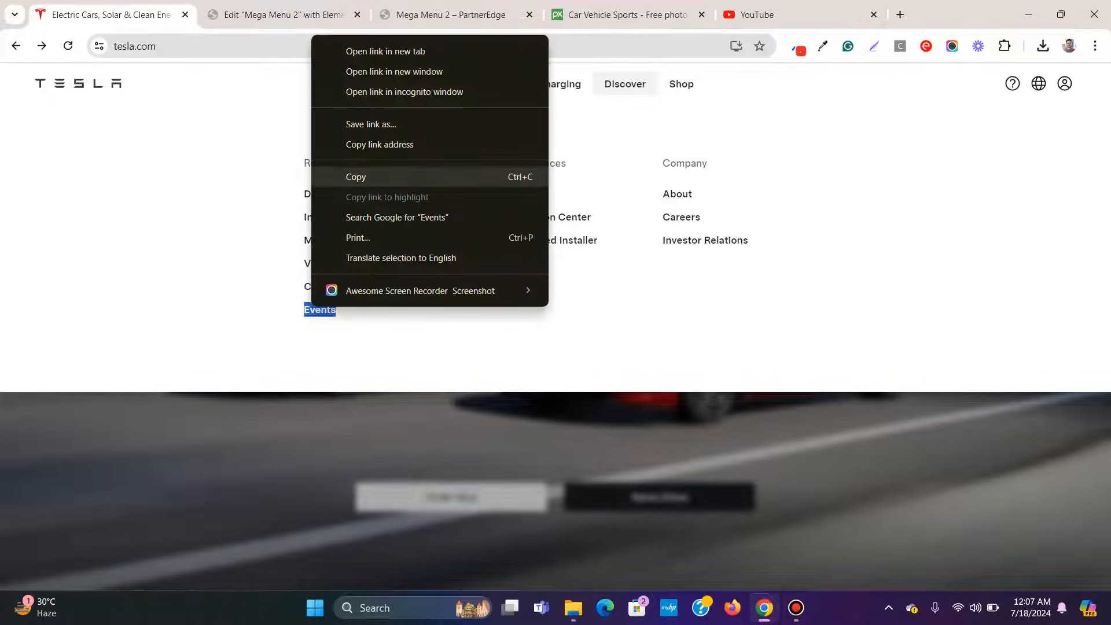
{"action": "key", "text": "Escape"}
{"action": "left_click", "coordinate": [278, 14]}
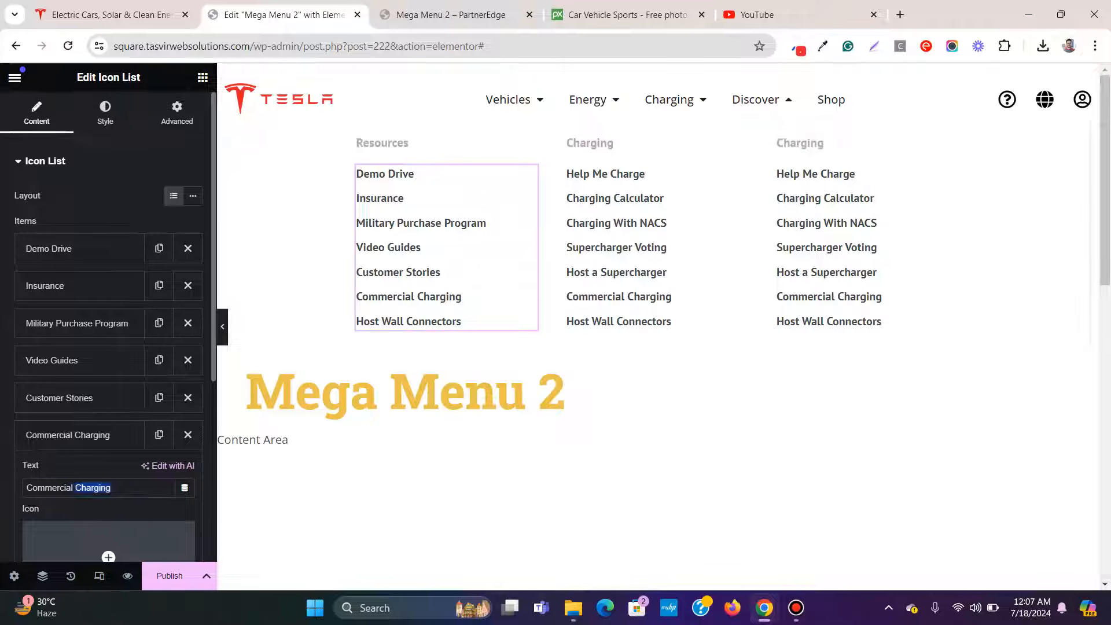
{"action": "right_click", "coordinate": [145, 487]}
{"action": "left_click", "coordinate": [167, 218]}
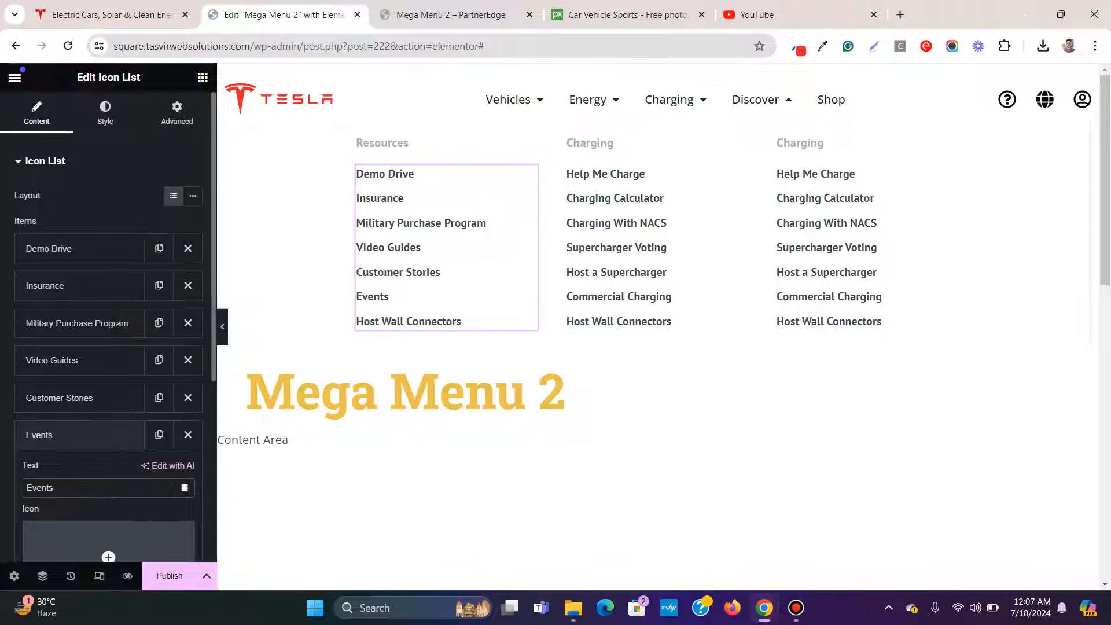
{"action": "left_click", "coordinate": [76, 434]}
{"action": "left_click", "coordinate": [188, 472]}
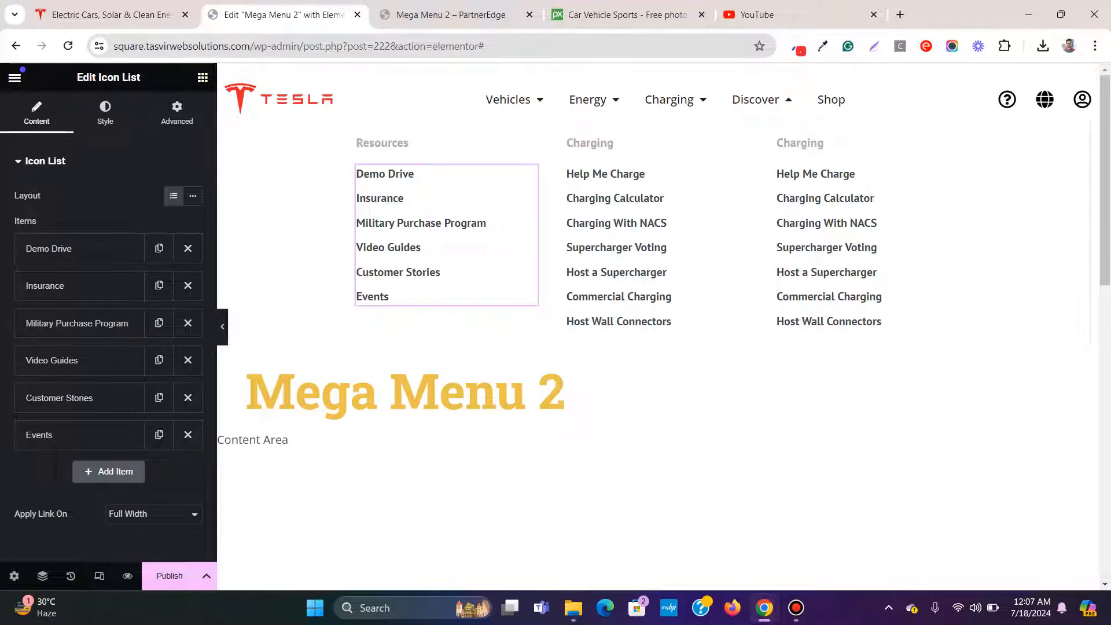
Step: Replace the Discover dropdown's second column heading with "Location Services" copied from the Tesla site's Discover menu
{"action": "left_click", "coordinate": [112, 15]}
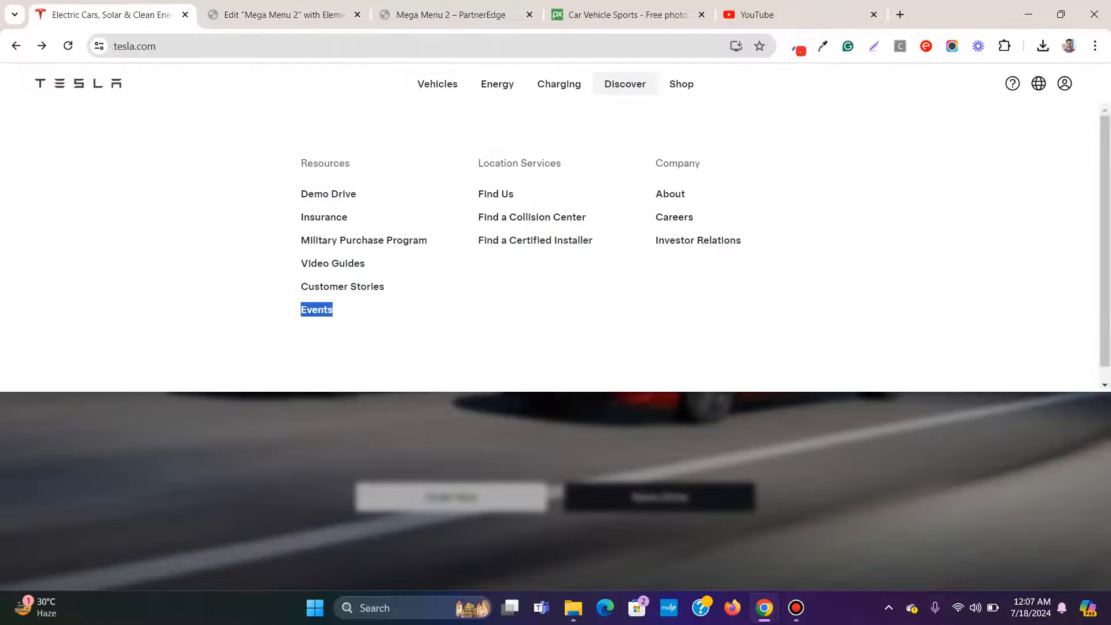
{"action": "mouse_move", "coordinate": [437, 84]}
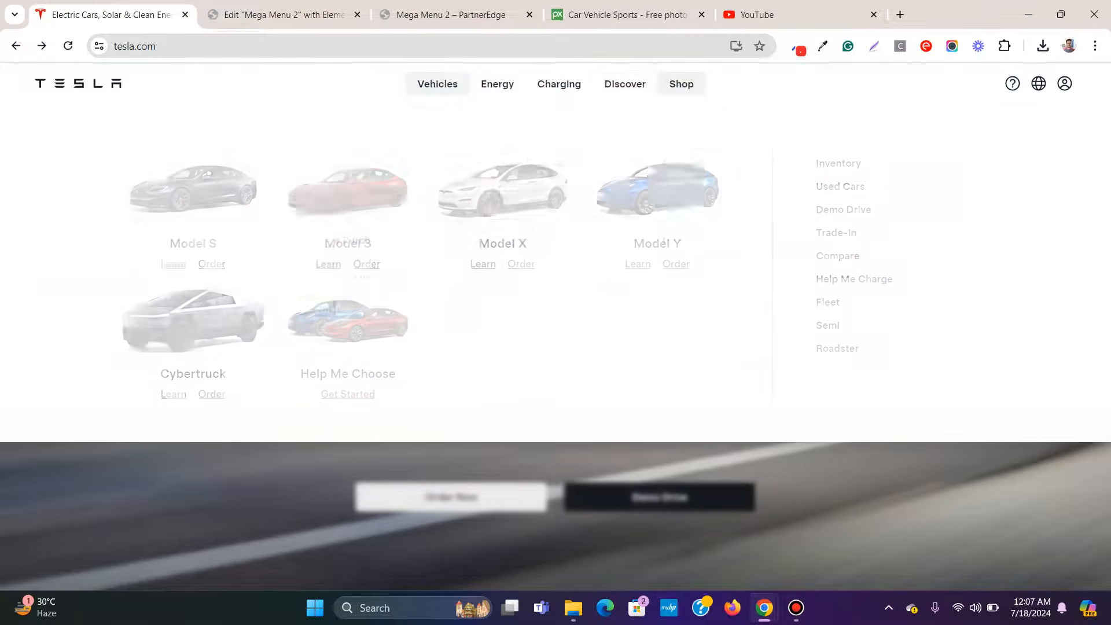
{"action": "mouse_move", "coordinate": [624, 84]}
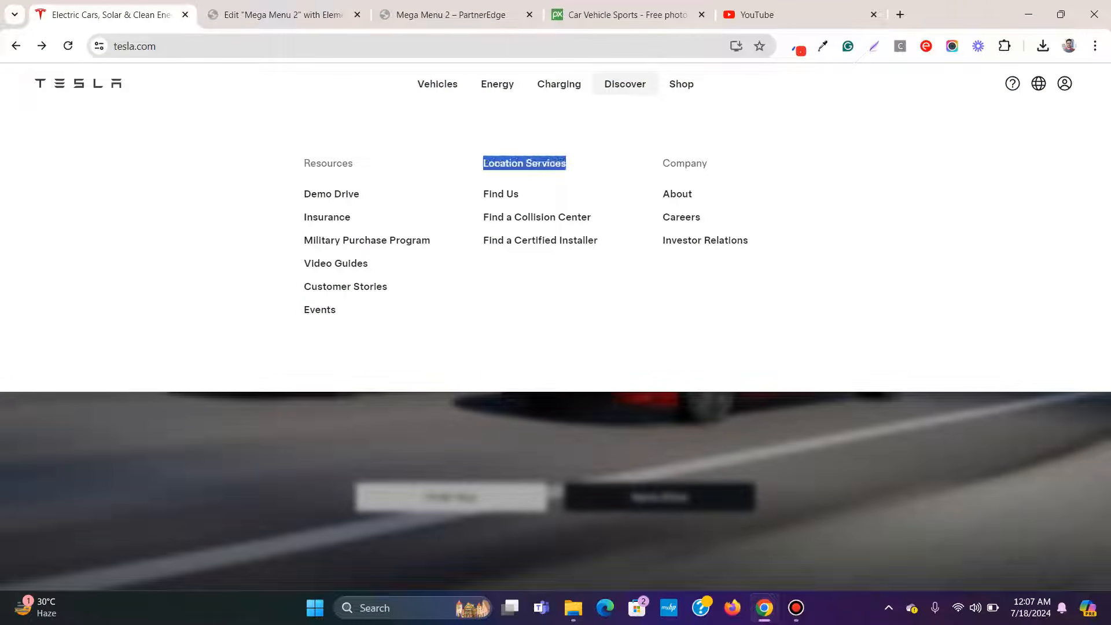
{"action": "right_click", "coordinate": [498, 164]}
{"action": "left_click", "coordinate": [543, 178]}
{"action": "left_click", "coordinate": [282, 14]}
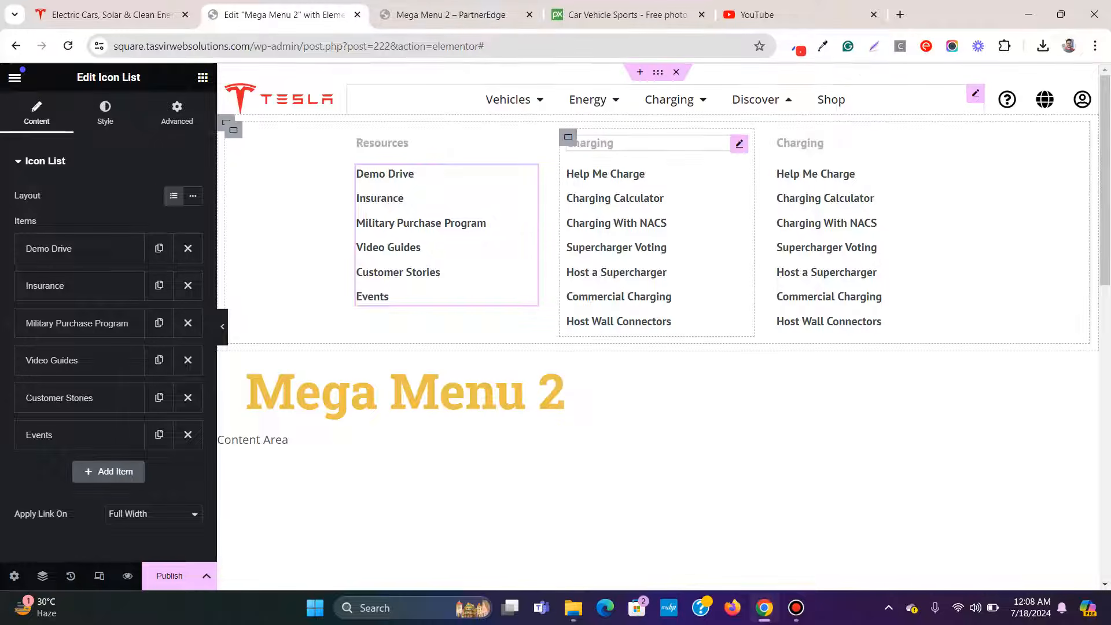
{"action": "left_click", "coordinate": [596, 143]}
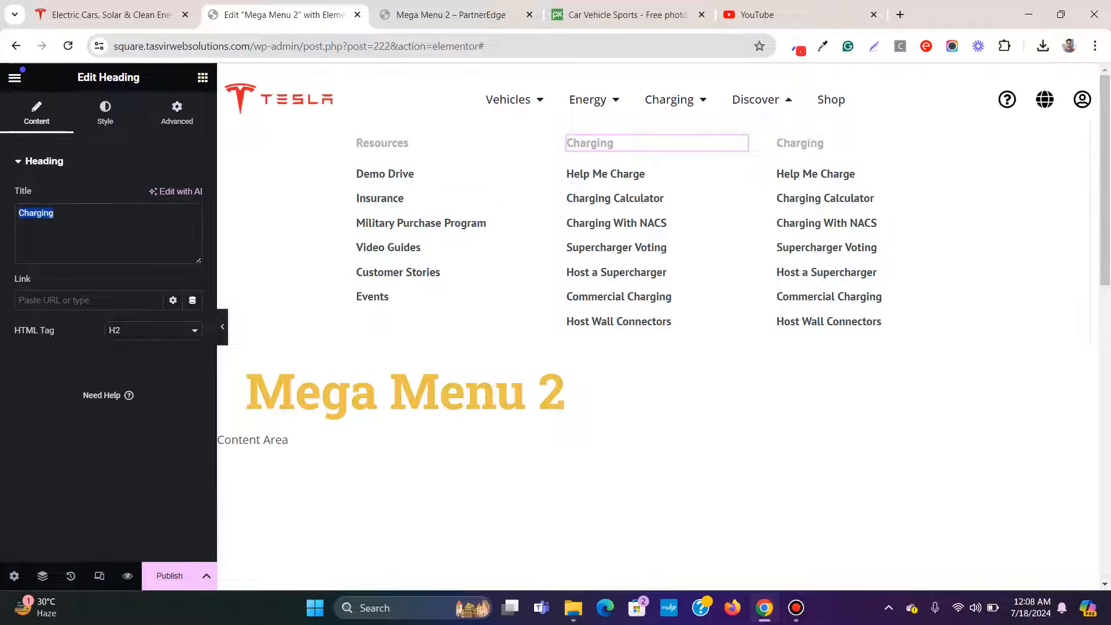
{"action": "right_click", "coordinate": [105, 215]}
{"action": "left_click", "coordinate": [142, 346]}
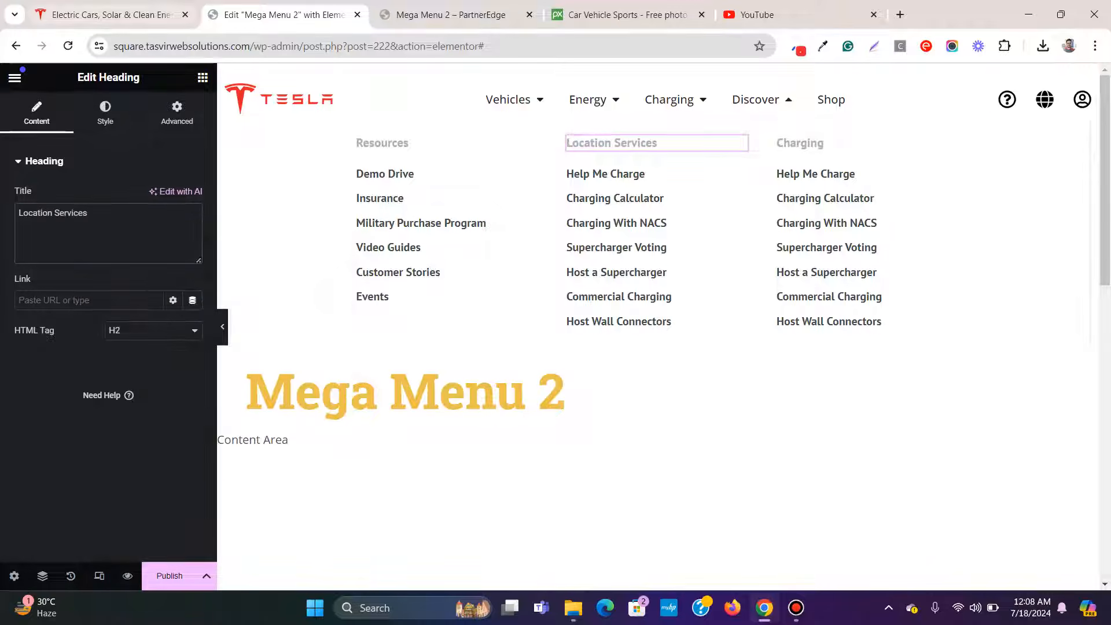
Step: Check Tesla's Location Services column, and delete the last four items, "Supercharger Voting" through "Host Wall Connectors", from the Location Services list
{"action": "left_click", "coordinate": [112, 15]}
{"action": "mouse_move", "coordinate": [625, 85]}
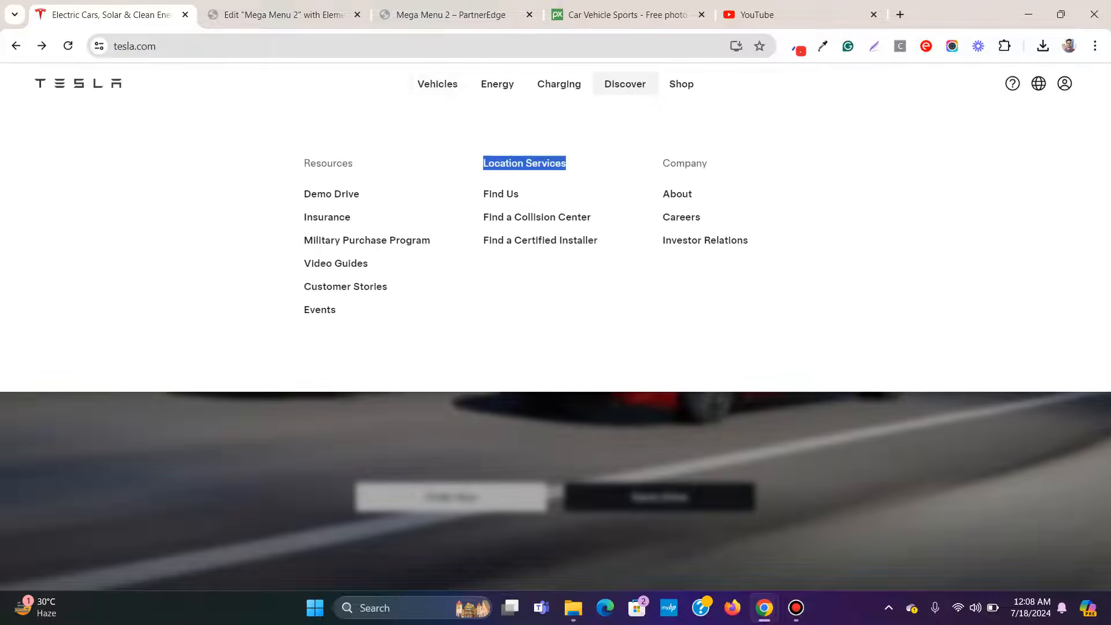
{"action": "left_click", "coordinate": [283, 15]}
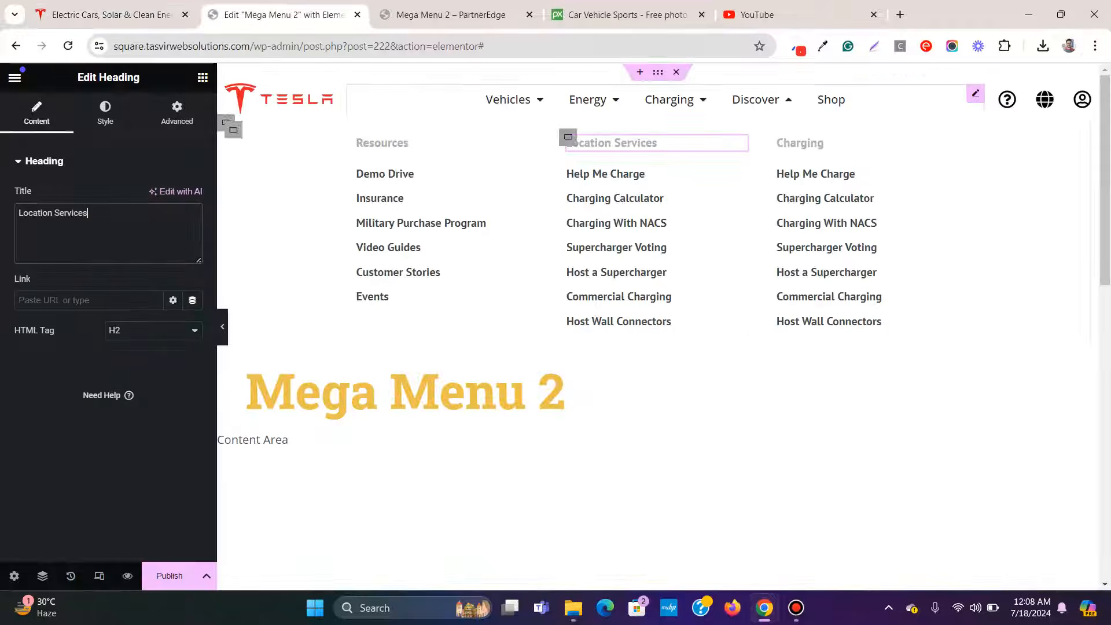
{"action": "left_click", "coordinate": [636, 222]}
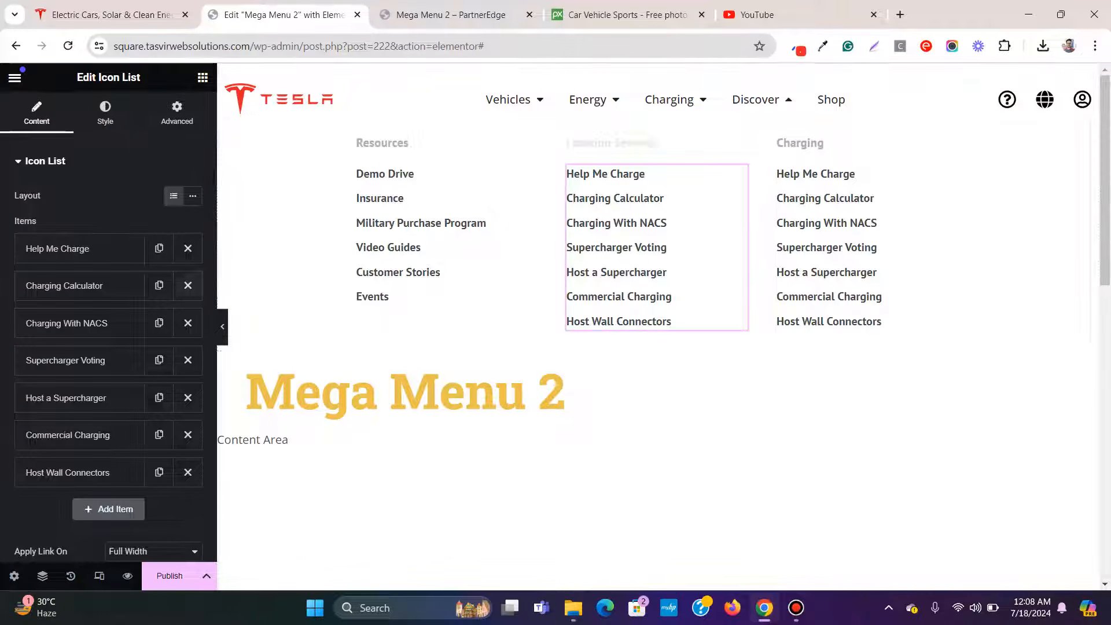
{"action": "left_click", "coordinate": [188, 472]}
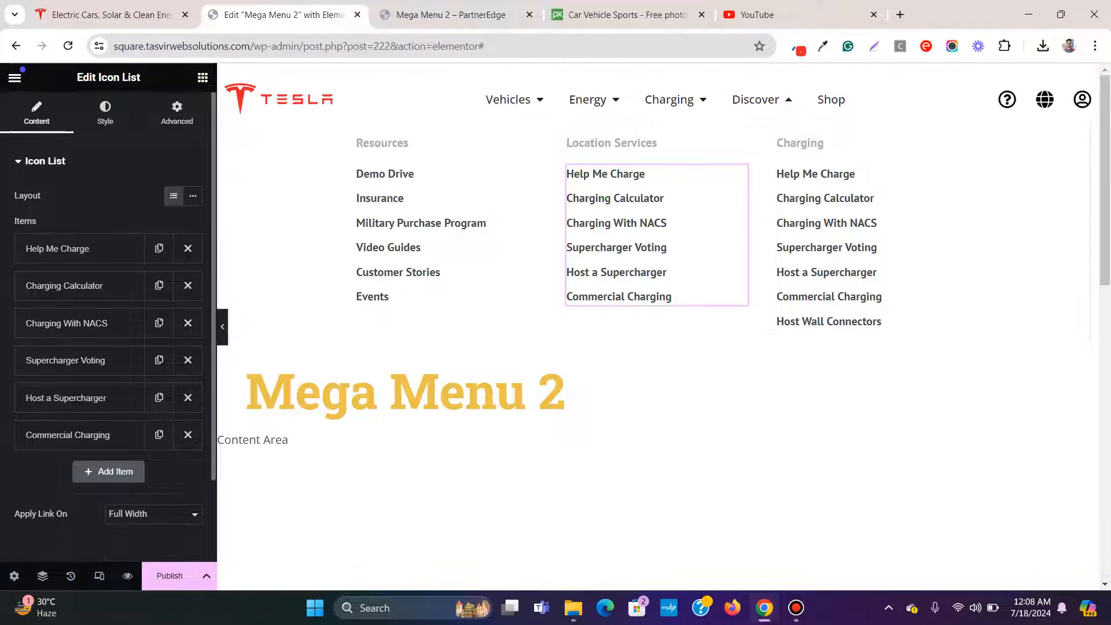
{"action": "left_click", "coordinate": [187, 434]}
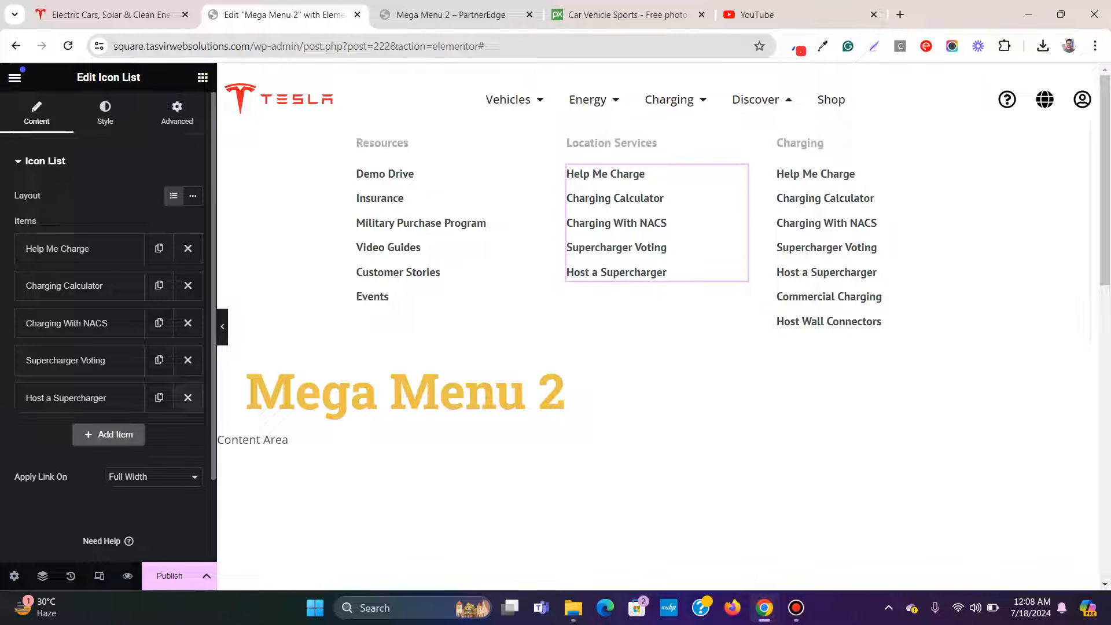
{"action": "left_click", "coordinate": [188, 397]}
{"action": "left_click", "coordinate": [187, 360]}
Step: Replace the Location Services list's first item text with "Find Us" copied from the Tesla site
{"action": "left_click", "coordinate": [110, 15]}
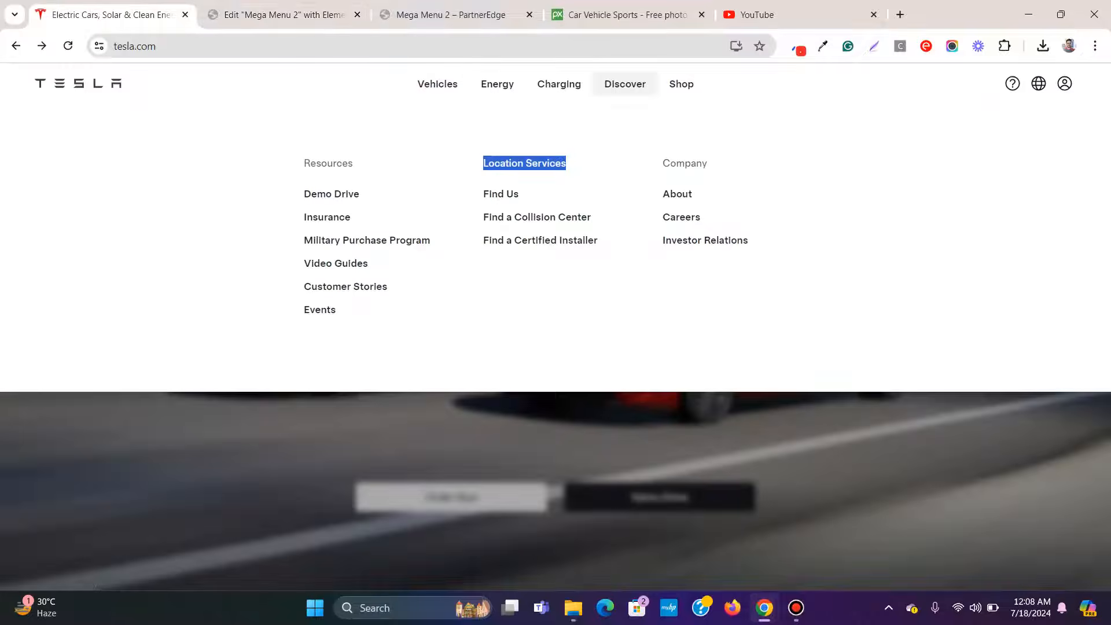
{"action": "mouse_move", "coordinate": [437, 83]}
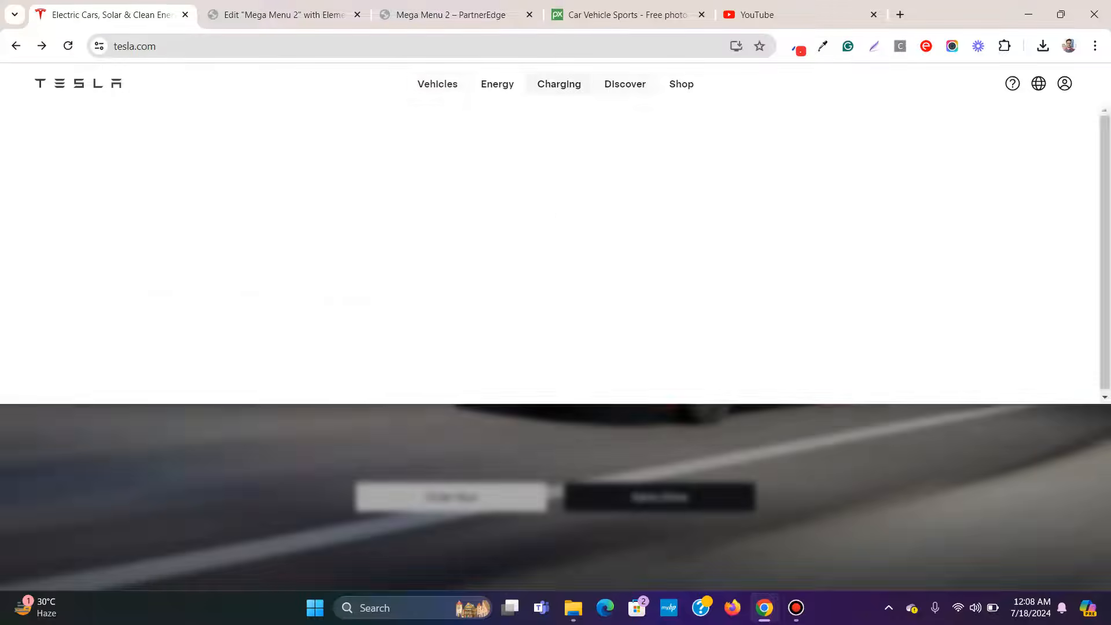
{"action": "mouse_move", "coordinate": [625, 84]}
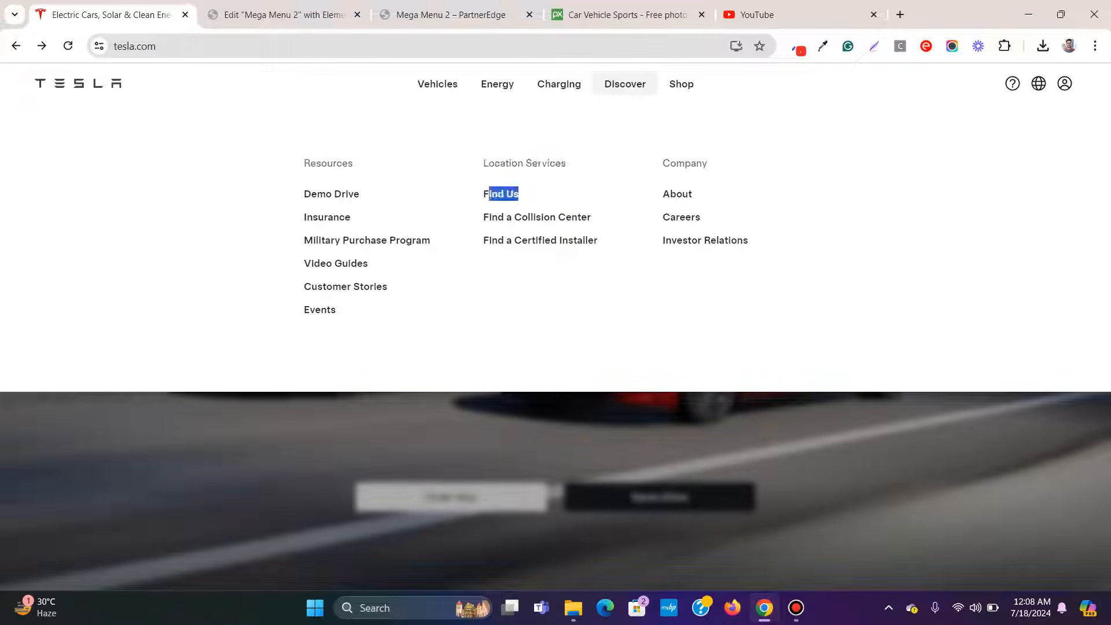
{"action": "left_click_drag", "start_coordinate": [490, 196], "coordinate": [482, 196]}
{"action": "right_click", "coordinate": [511, 195]}
{"action": "left_click", "coordinate": [554, 337]}
{"action": "left_click", "coordinate": [284, 15]}
{"action": "left_click", "coordinate": [69, 249]}
{"action": "left_click", "coordinate": [104, 302]}
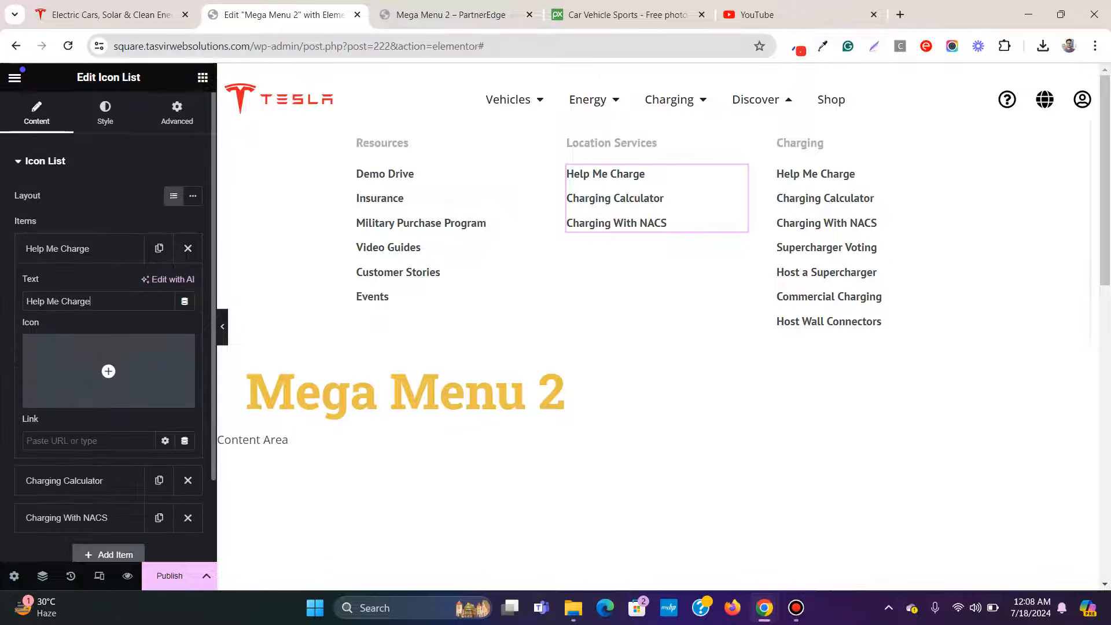
{"action": "right_click", "coordinate": [124, 300]}
{"action": "left_click", "coordinate": [142, 102]}
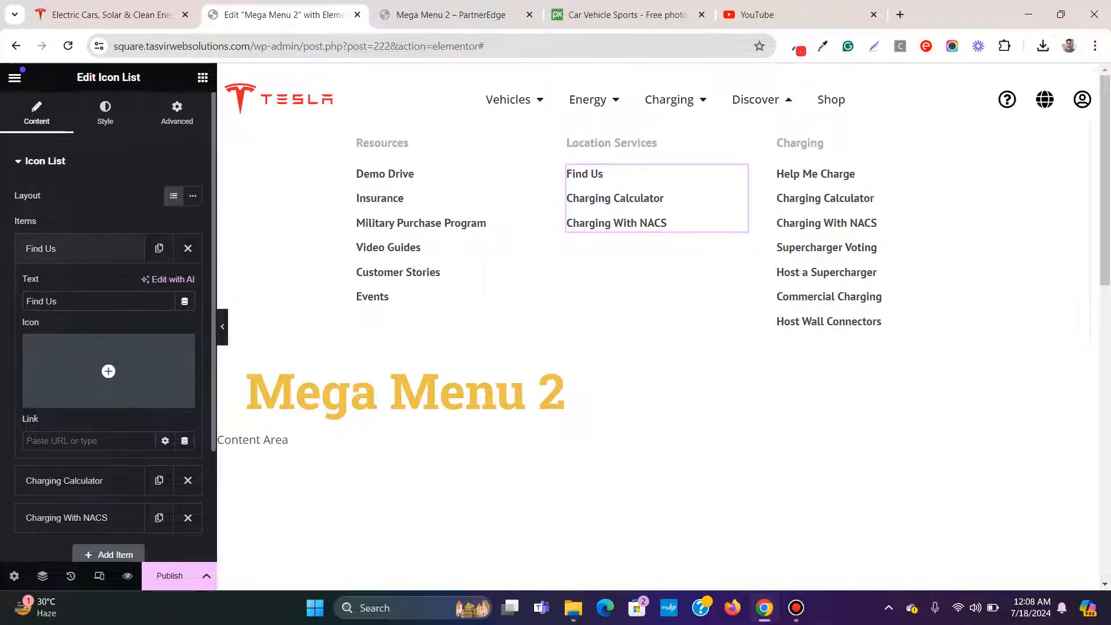
{"action": "left_click", "coordinate": [80, 249]}
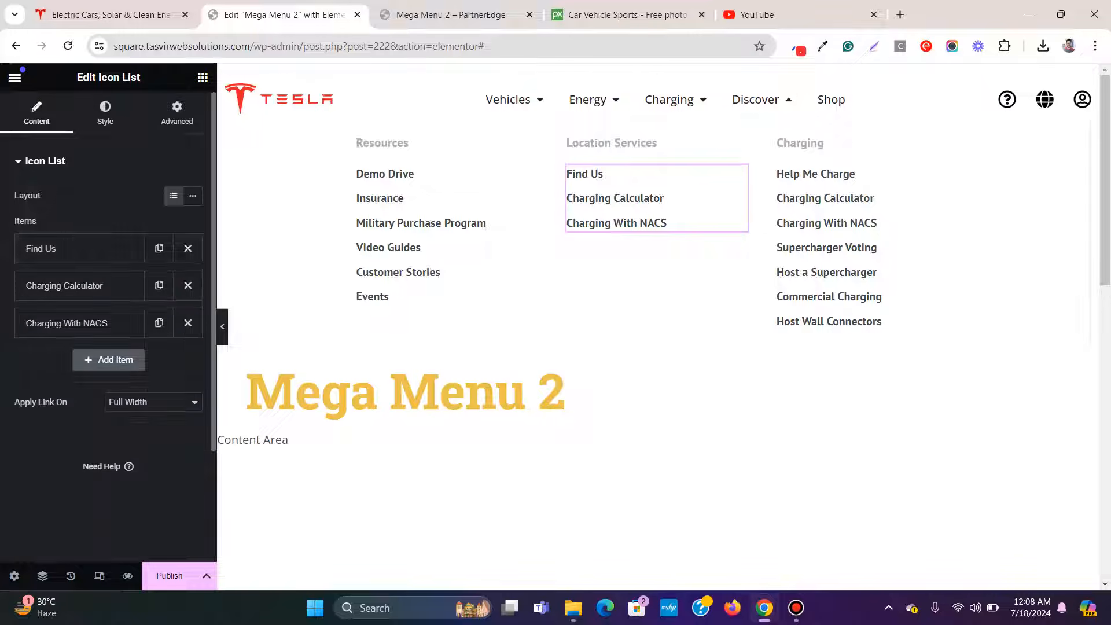
Step: Replace the Location Services list's second item text with "Find a Collision Center" copied from the Tesla site
{"action": "left_click", "coordinate": [80, 286]}
{"action": "left_click", "coordinate": [104, 15]}
{"action": "mouse_move", "coordinate": [437, 83]}
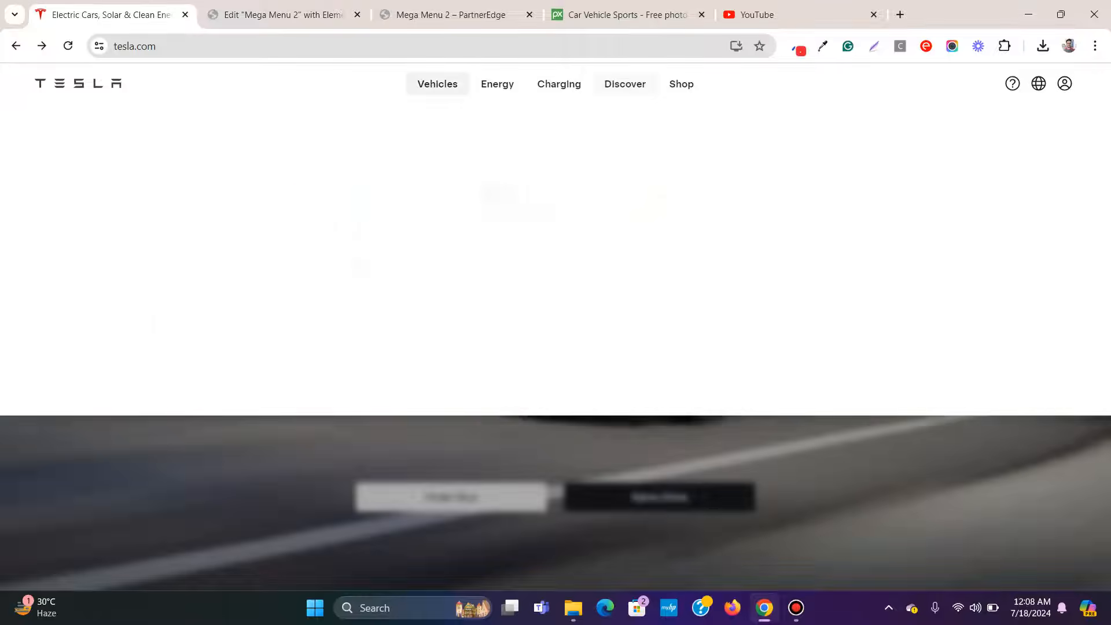
{"action": "mouse_move", "coordinate": [625, 84]}
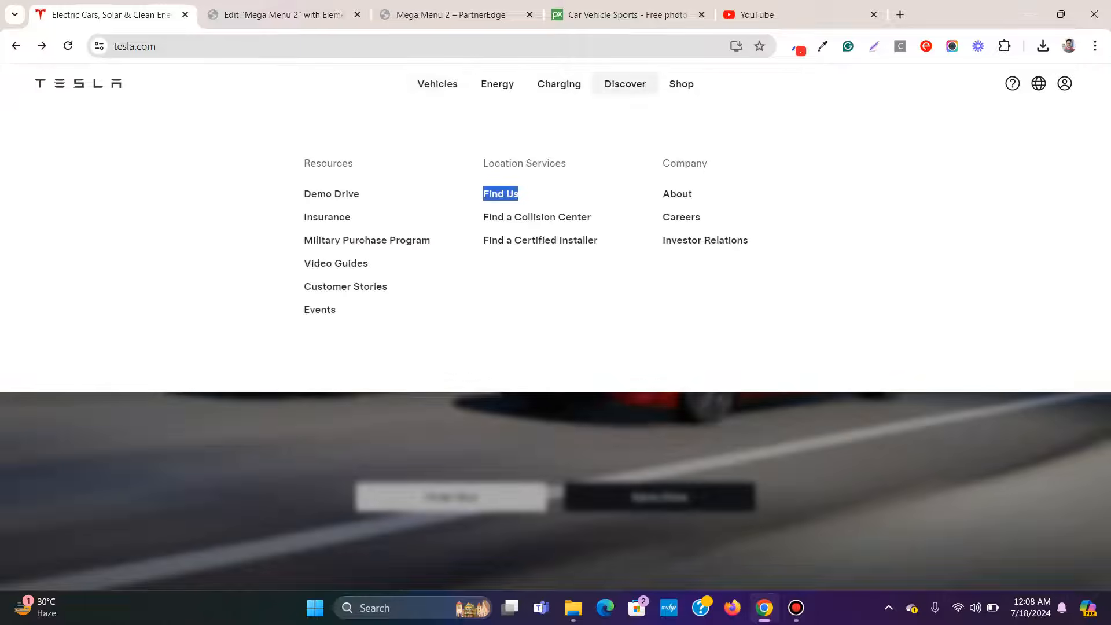
{"action": "left_click_drag", "start_coordinate": [599, 218], "coordinate": [558, 218]}
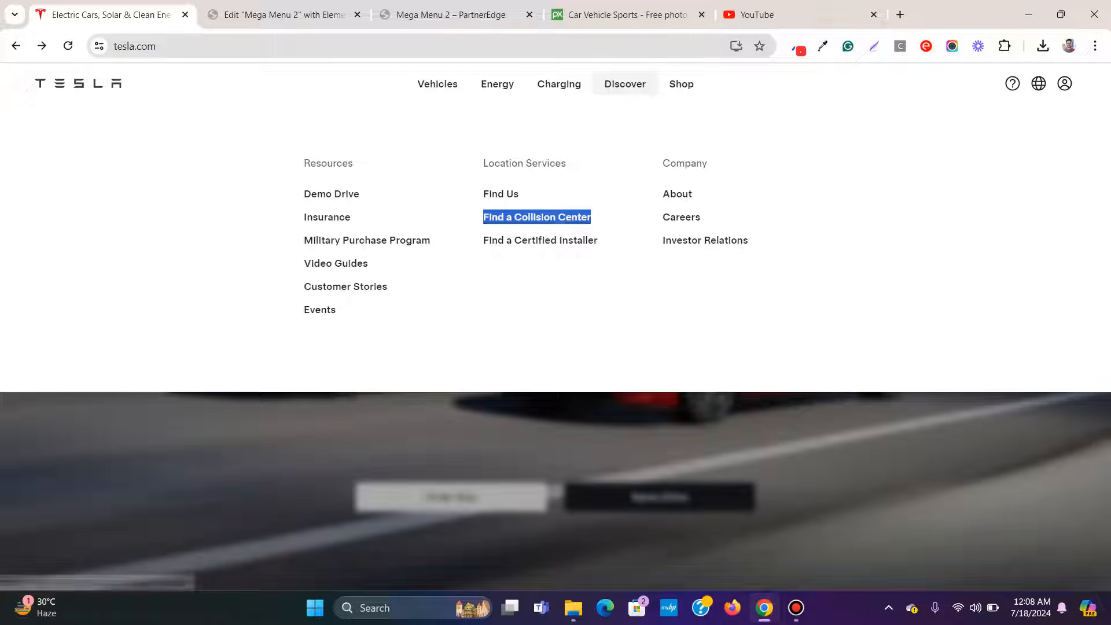
{"action": "right_click", "coordinate": [496, 213]}
{"action": "left_click", "coordinate": [539, 352]}
{"action": "key", "text": "ctrl+Tab"}
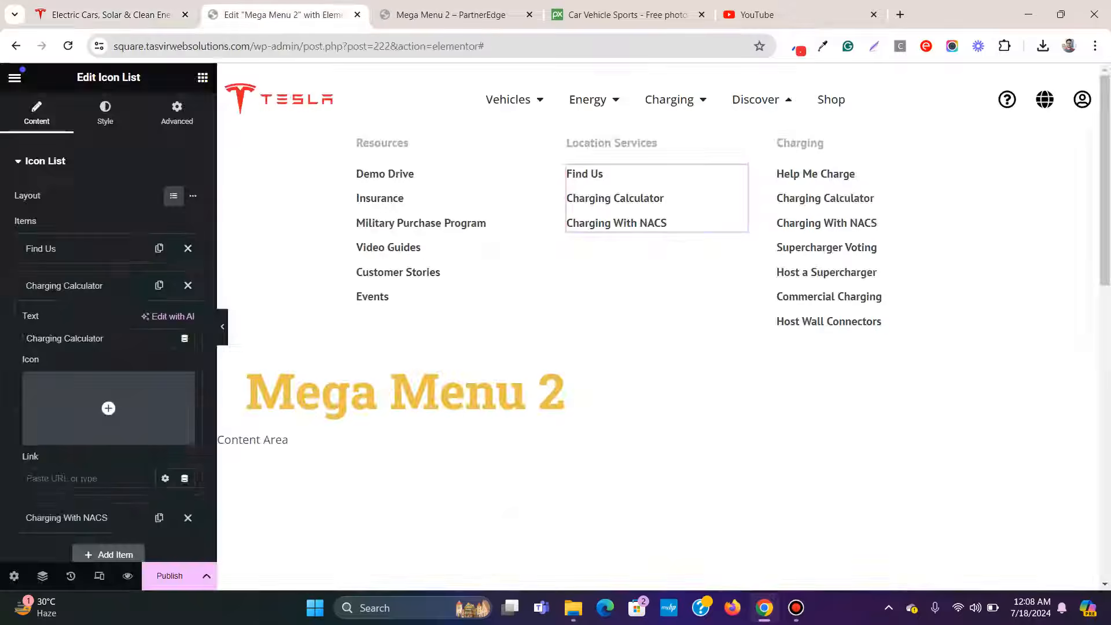
{"action": "right_click", "coordinate": [111, 338]}
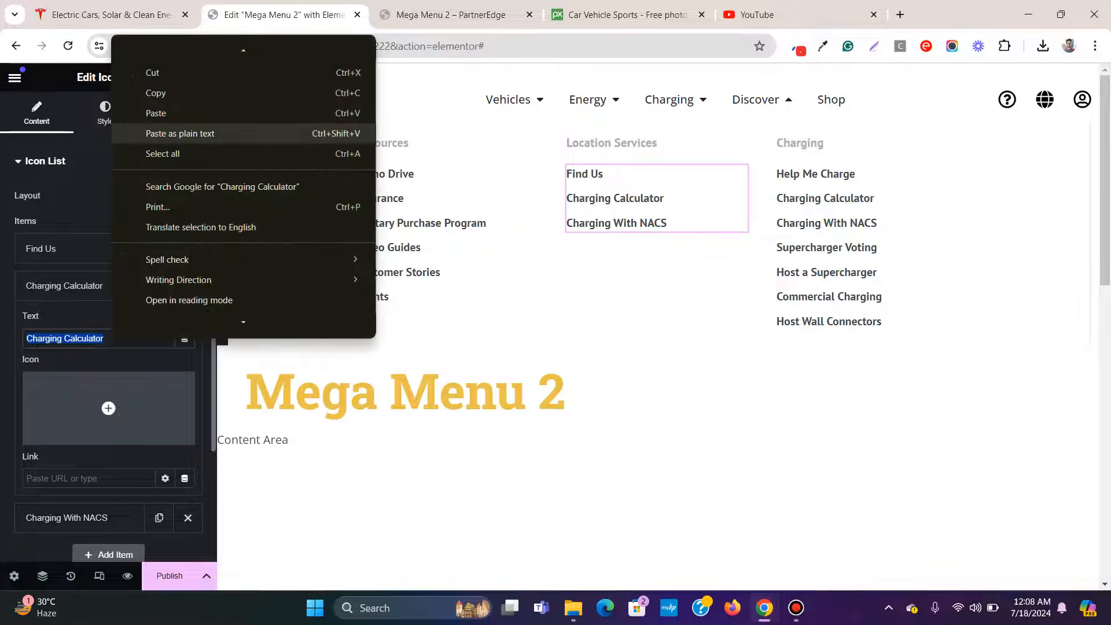
{"action": "left_click", "coordinate": [173, 131]}
{"action": "left_click", "coordinate": [87, 285]}
Step: Replace the Location Services list's third item text with "Find a Certified Installer" copied from the Tesla site
{"action": "left_click", "coordinate": [81, 323]}
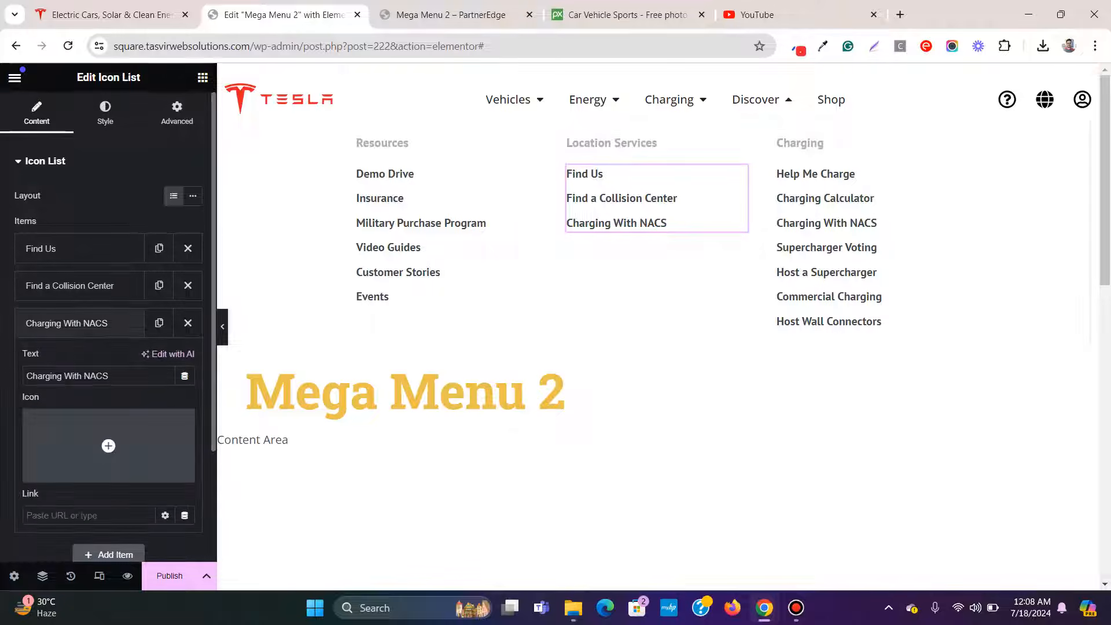
{"action": "key", "text": "ctrl+shift+Tab"}
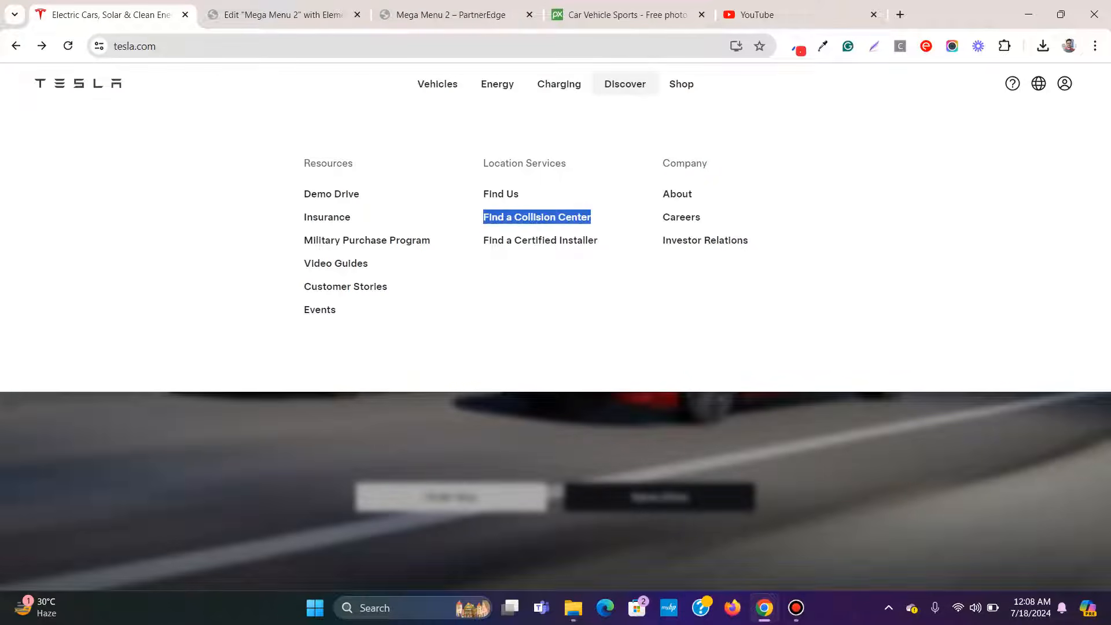
{"action": "left_click_drag", "start_coordinate": [598, 240], "coordinate": [492, 240]}
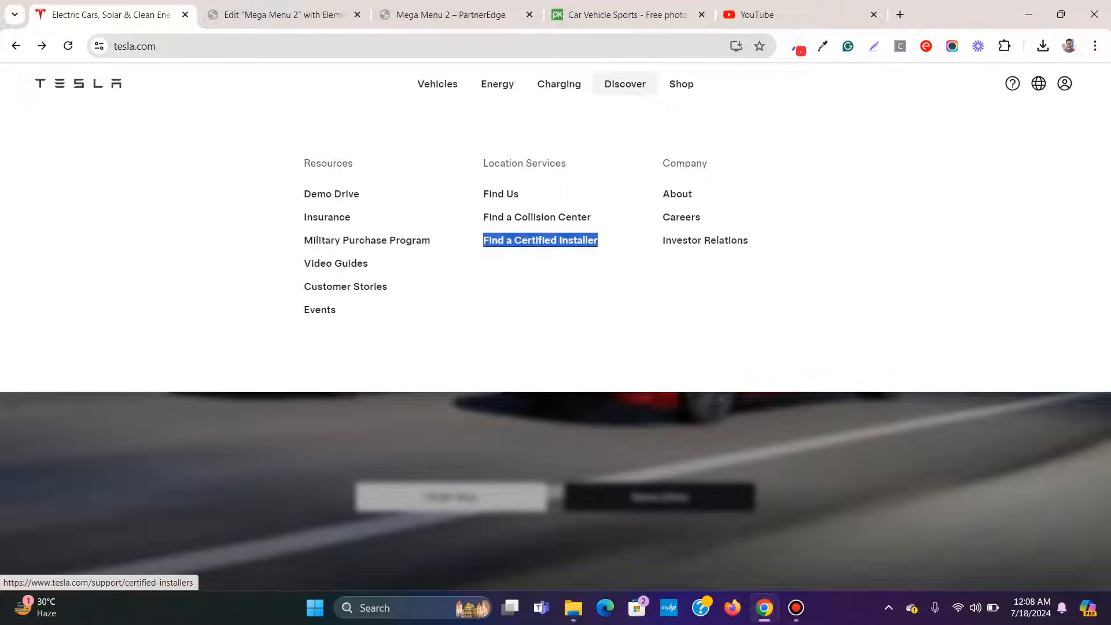
{"action": "right_click", "coordinate": [517, 238]}
{"action": "left_click", "coordinate": [570, 379]}
{"action": "left_click", "coordinate": [284, 15]}
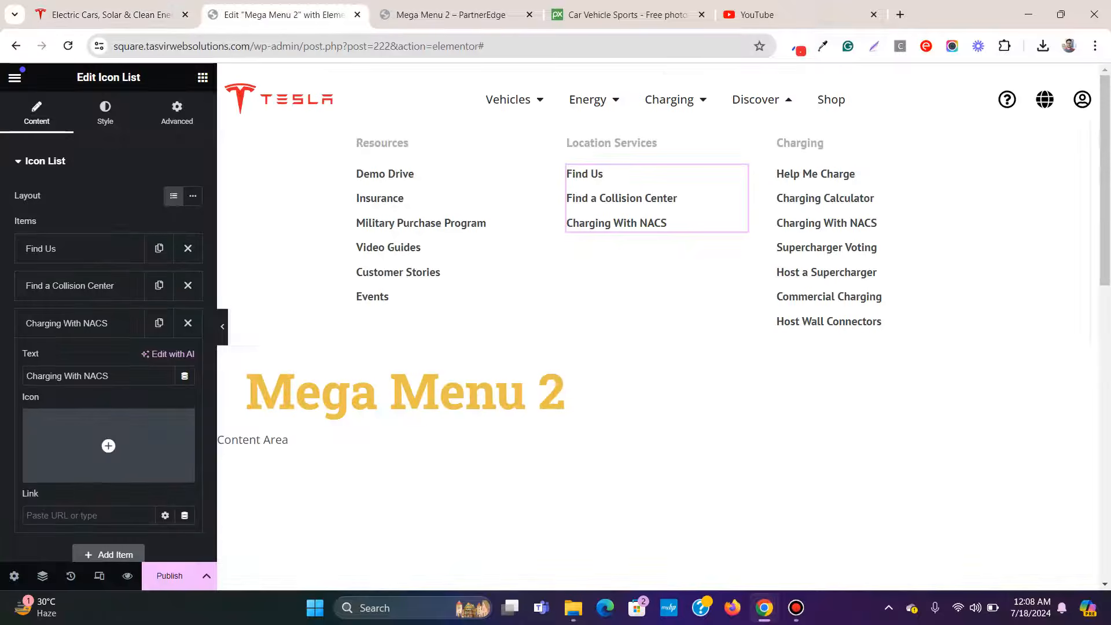
{"action": "key", "text": "ctrl+a"}
{"action": "right_click", "coordinate": [144, 376]}
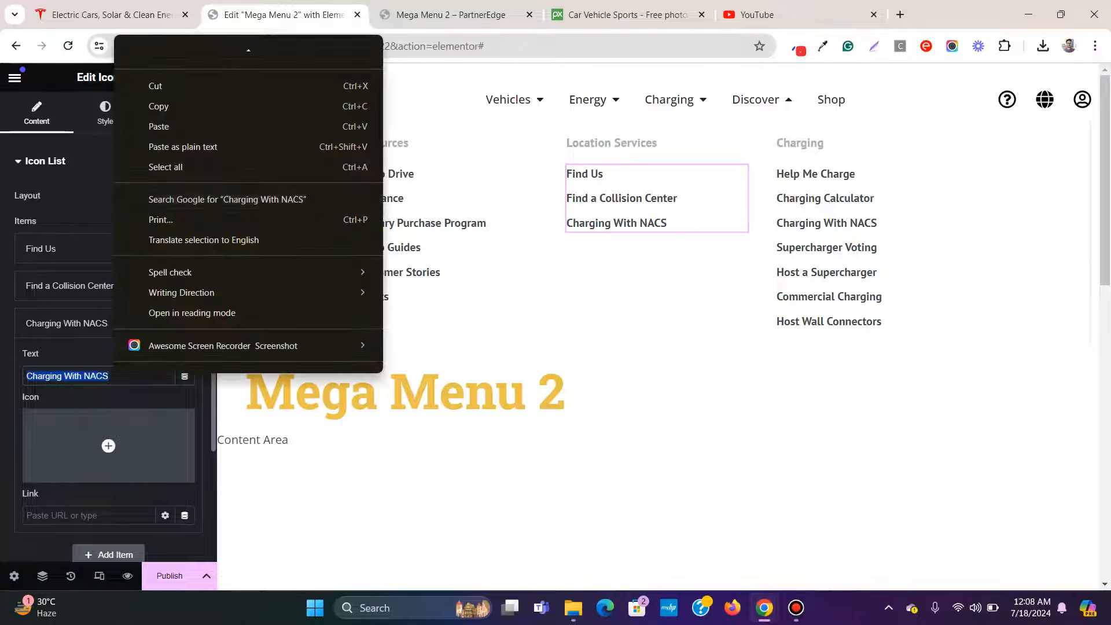
{"action": "left_click", "coordinate": [173, 144]}
{"action": "left_click", "coordinate": [81, 323]}
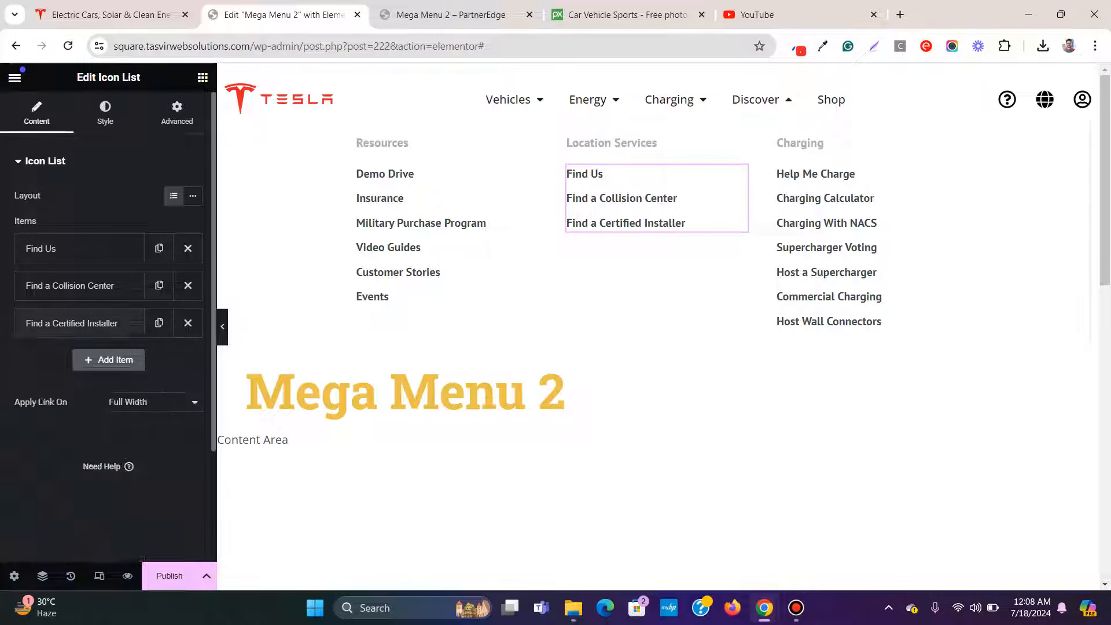
Step: Replace the Discover dropdown's third column heading with "Company" copied from the Tesla site
{"action": "left_click", "coordinate": [111, 15]}
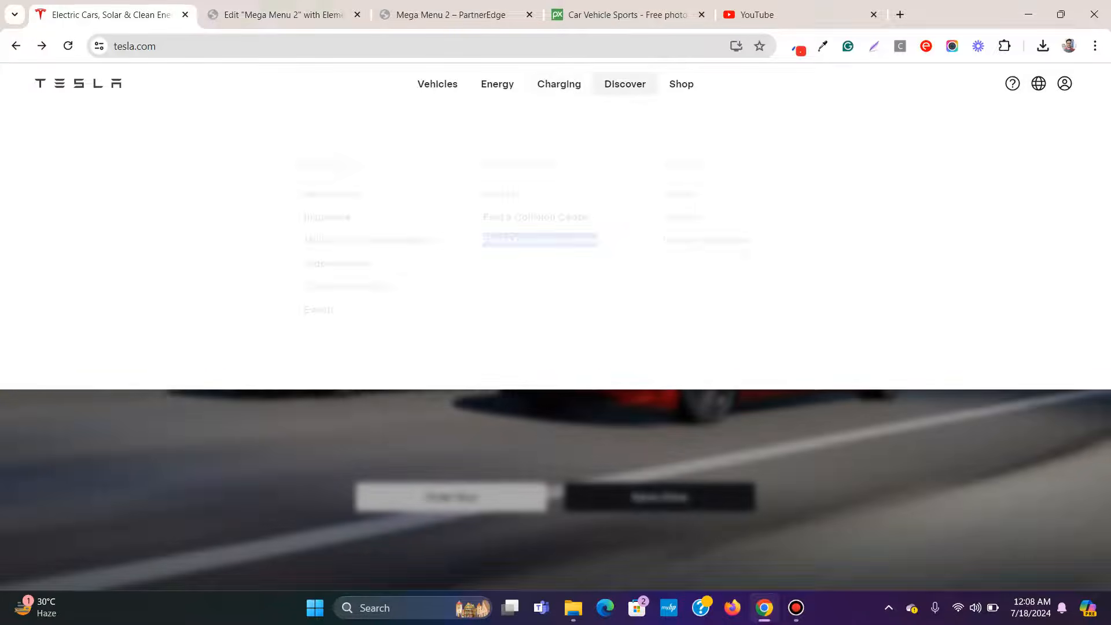
{"action": "left_click_drag", "start_coordinate": [708, 163], "coordinate": [701, 164]}
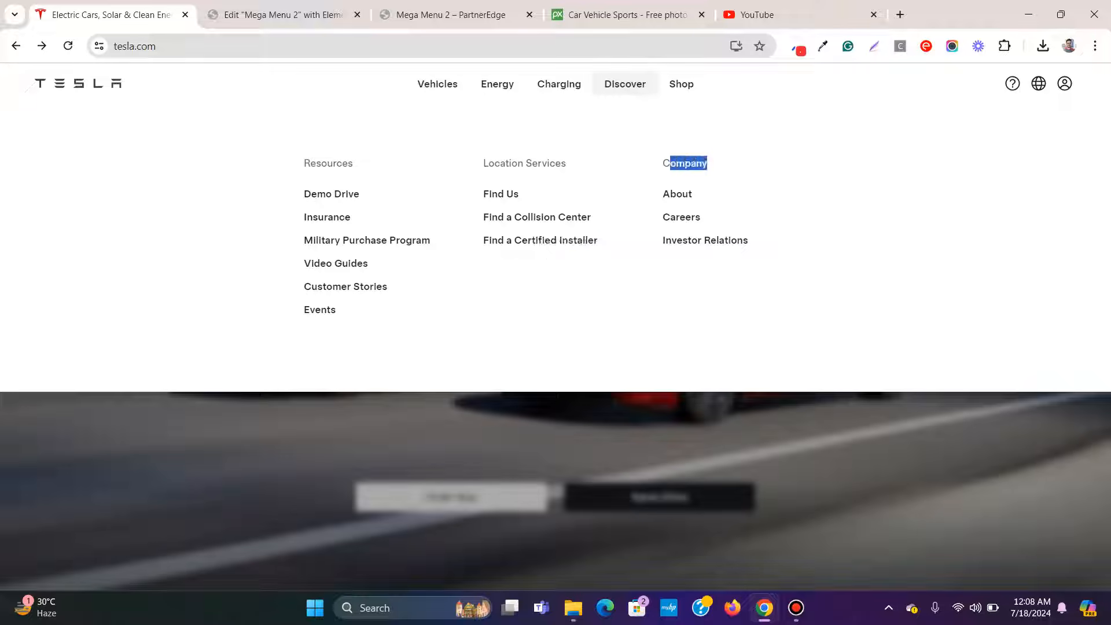
{"action": "right_click", "coordinate": [673, 157]}
{"action": "left_click", "coordinate": [720, 172]}
{"action": "left_click", "coordinate": [277, 14]}
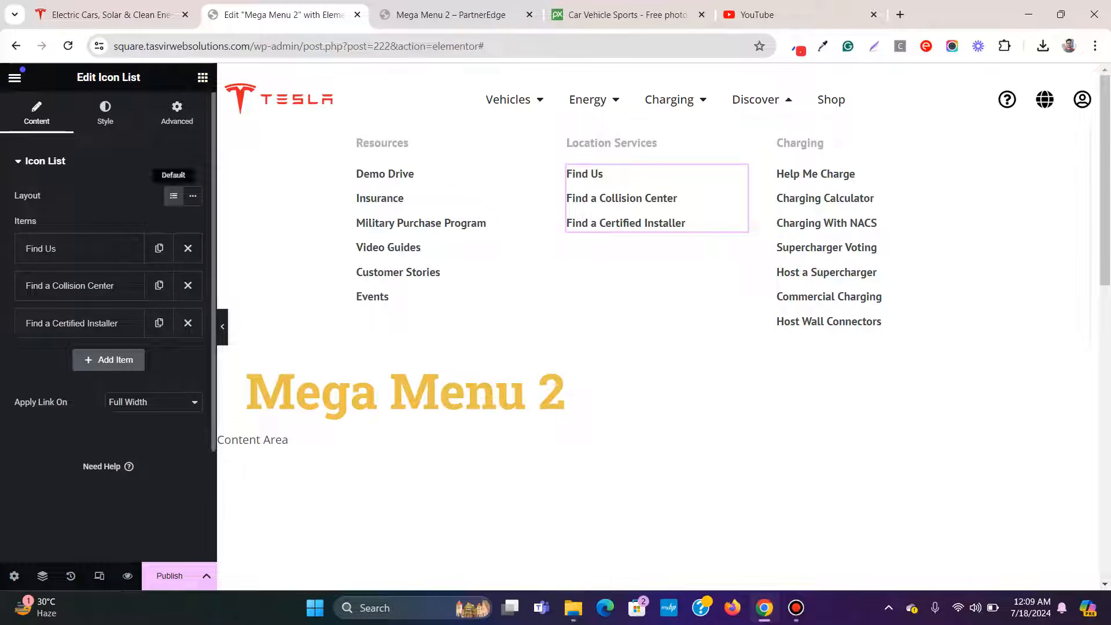
{"action": "left_click", "coordinate": [809, 143]}
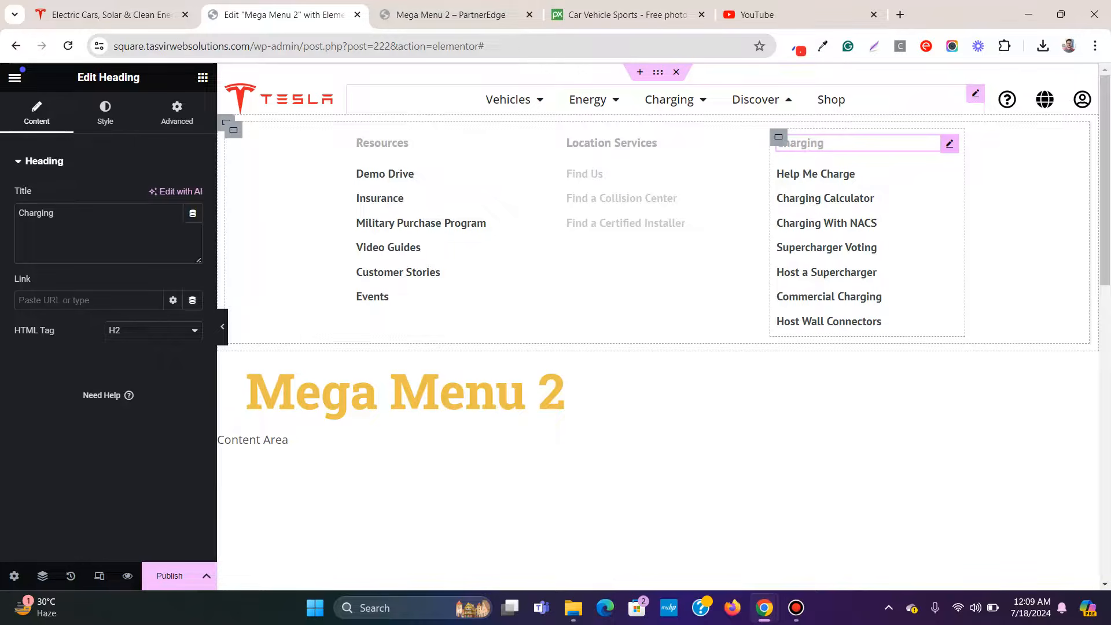
{"action": "left_click", "coordinate": [60, 214]}
{"action": "right_click", "coordinate": [65, 212]}
{"action": "key", "text": "Escape"}
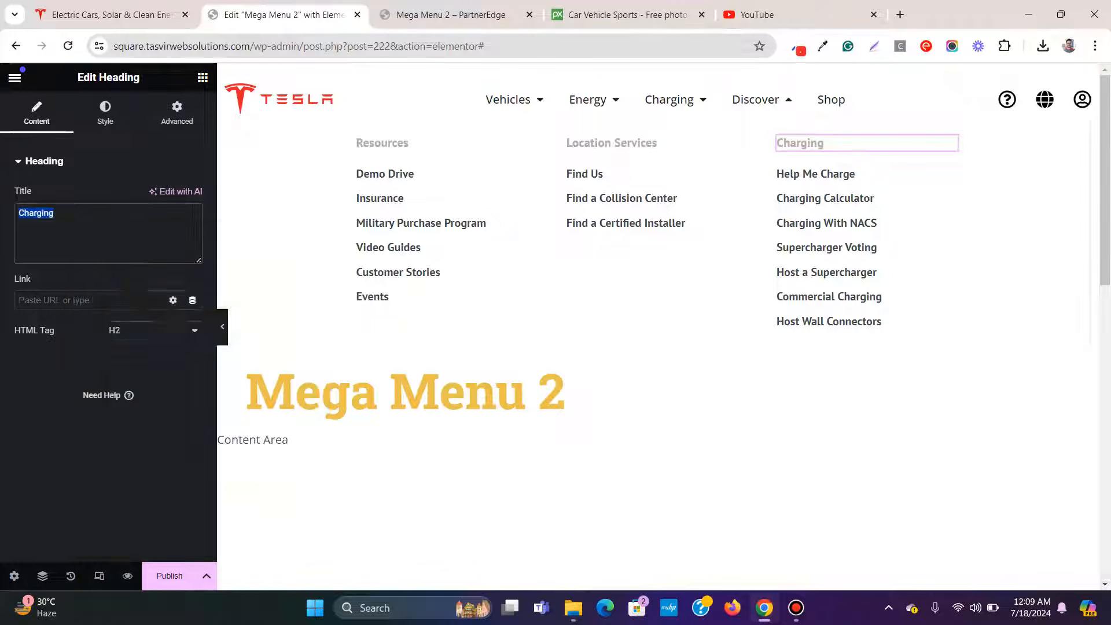
{"action": "type", "text": "Company"}
Step: Copy the "About" link text from the Company column of the Tesla site's Discover dropdown
{"action": "left_click", "coordinate": [112, 15]}
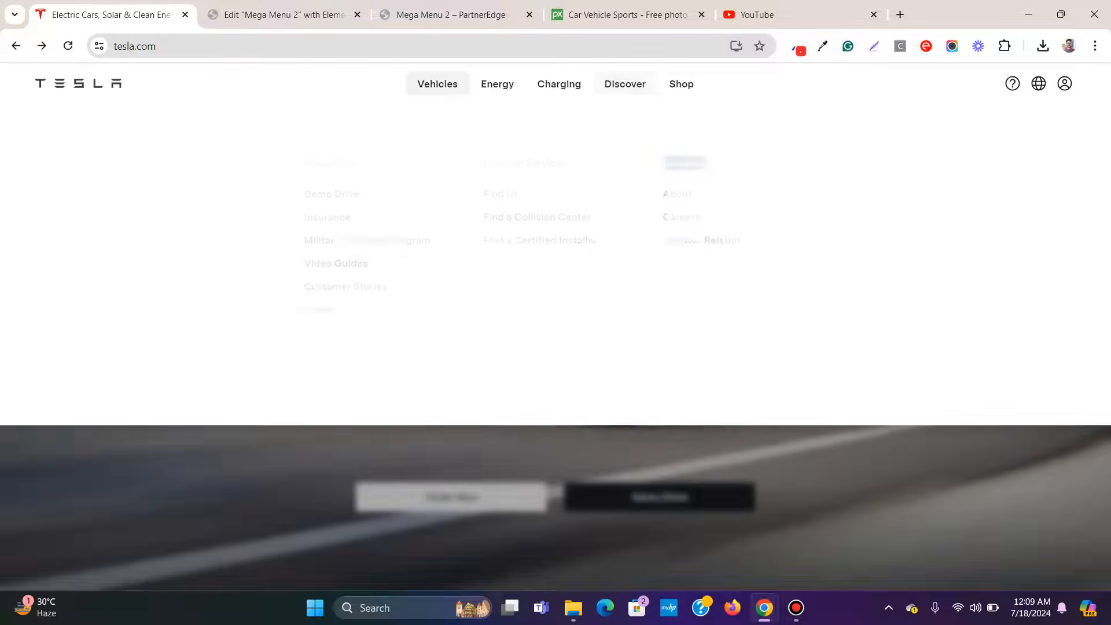
{"action": "mouse_move", "coordinate": [624, 84]}
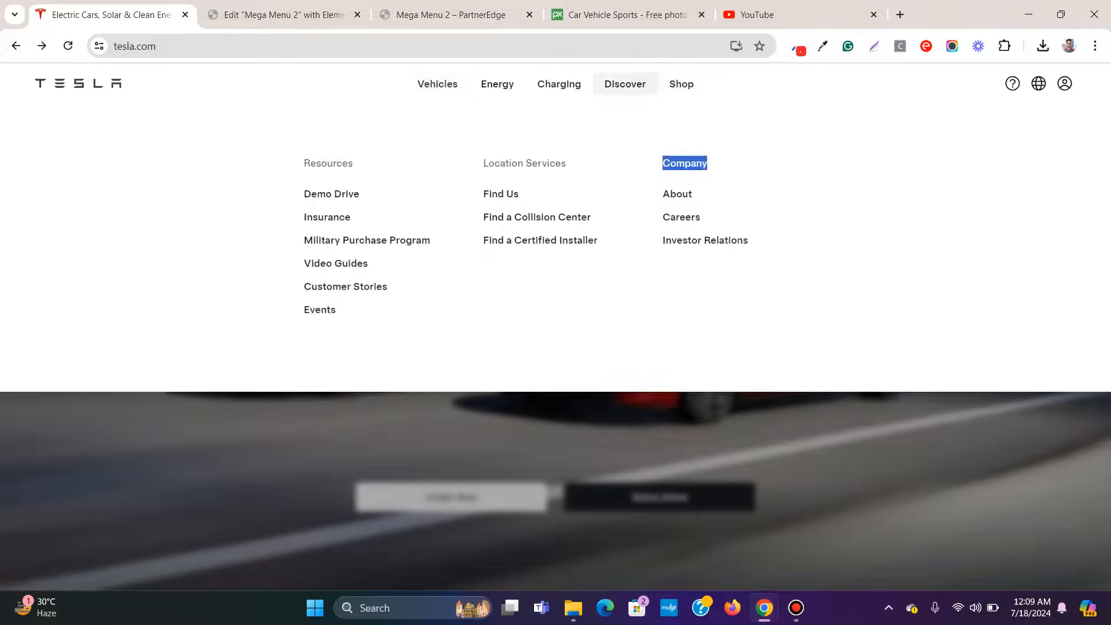
{"action": "left_click_drag", "start_coordinate": [682, 194], "coordinate": [662, 193]}
{"action": "right_click", "coordinate": [670, 191]}
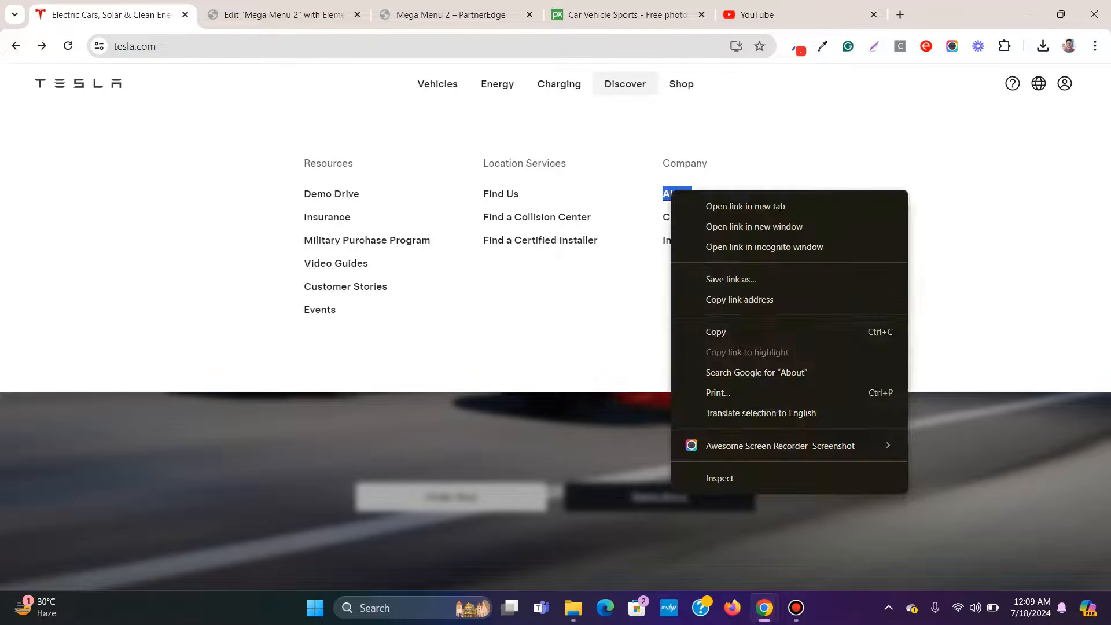
{"action": "left_click", "coordinate": [716, 331]}
{"action": "key", "text": "ctrl+Tab"}
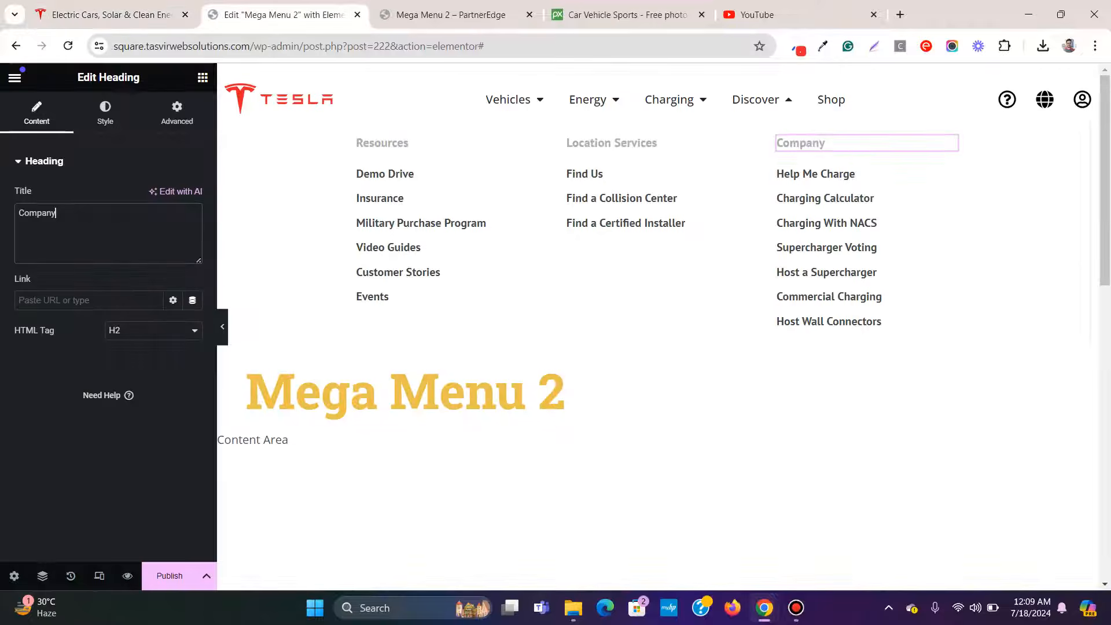
Step: Delete the last four items of the Company icon list, Supercharger Voting through Host Wall Connectors
{"action": "left_click", "coordinate": [949, 171]}
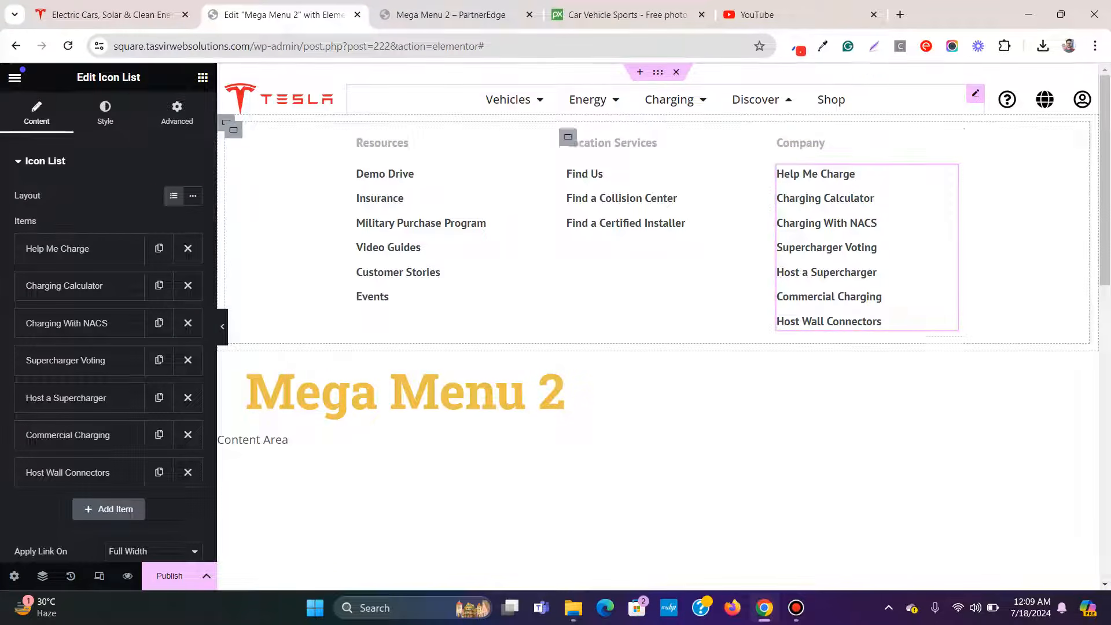
{"action": "left_click", "coordinate": [188, 472]}
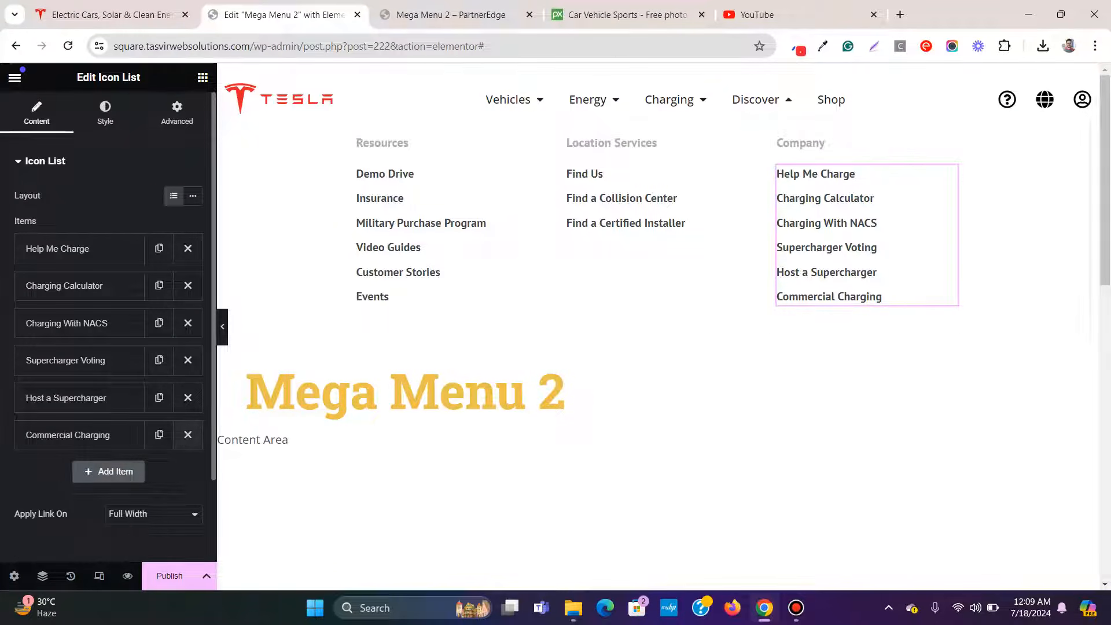
{"action": "left_click", "coordinate": [187, 434]}
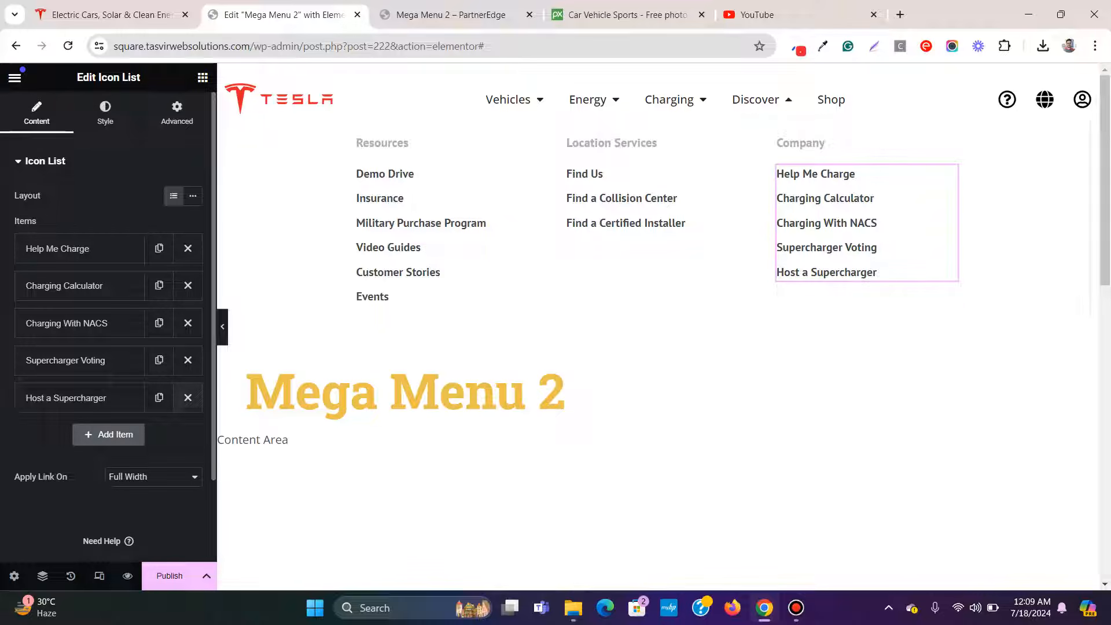
{"action": "left_click", "coordinate": [188, 397]}
{"action": "left_click", "coordinate": [187, 360]}
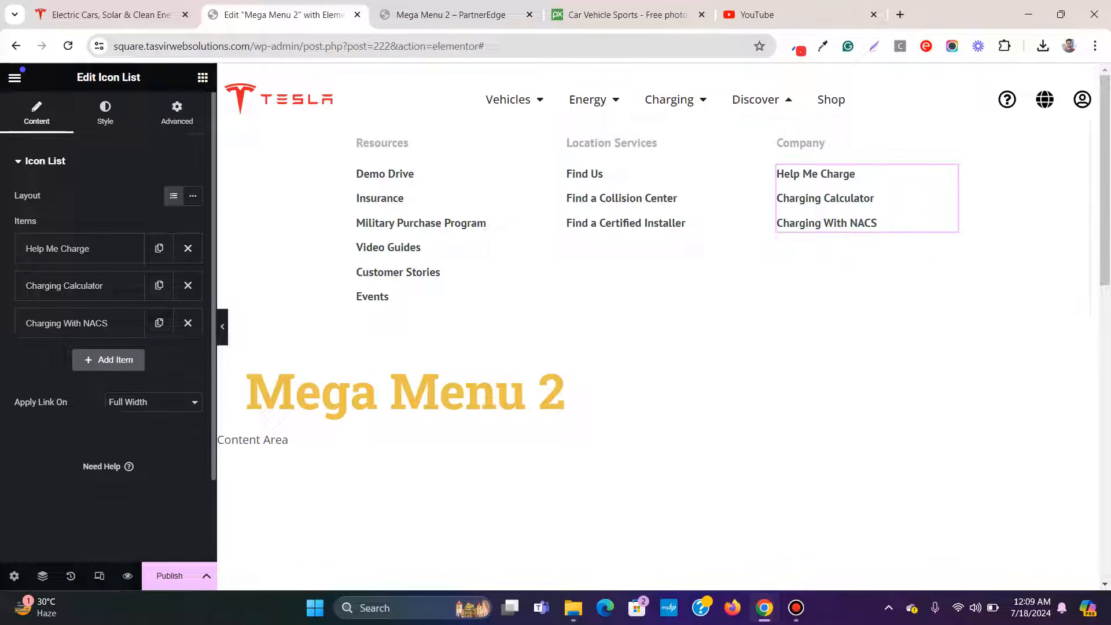
Step: Replace the Company list's first item text with the copied "About"
{"action": "left_click", "coordinate": [58, 249]}
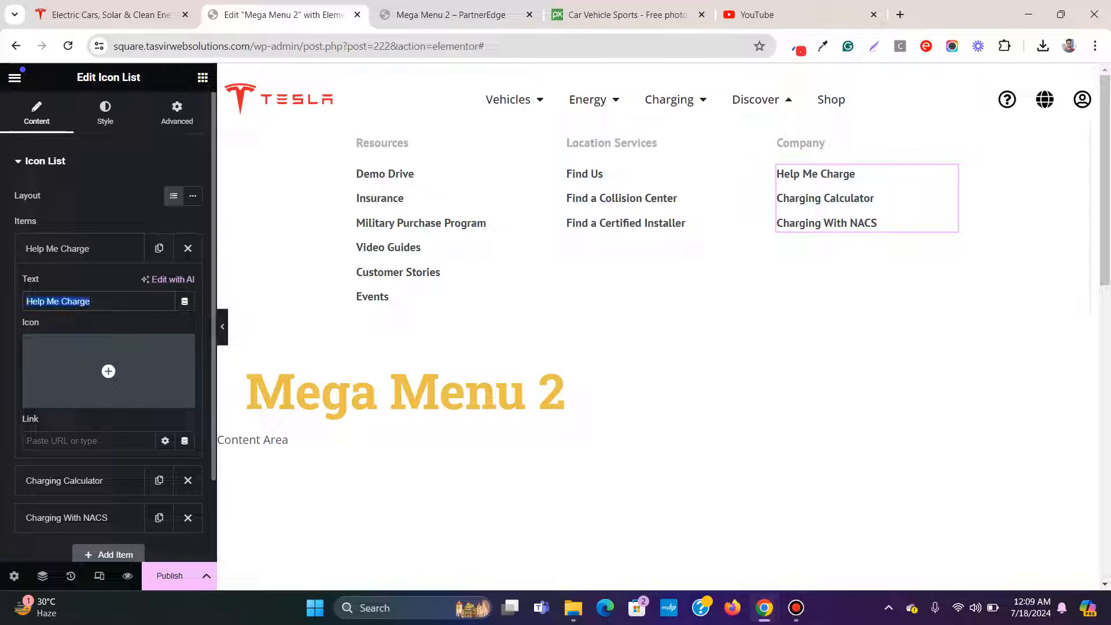
{"action": "right_click", "coordinate": [104, 300]}
{"action": "left_click", "coordinate": [174, 404]}
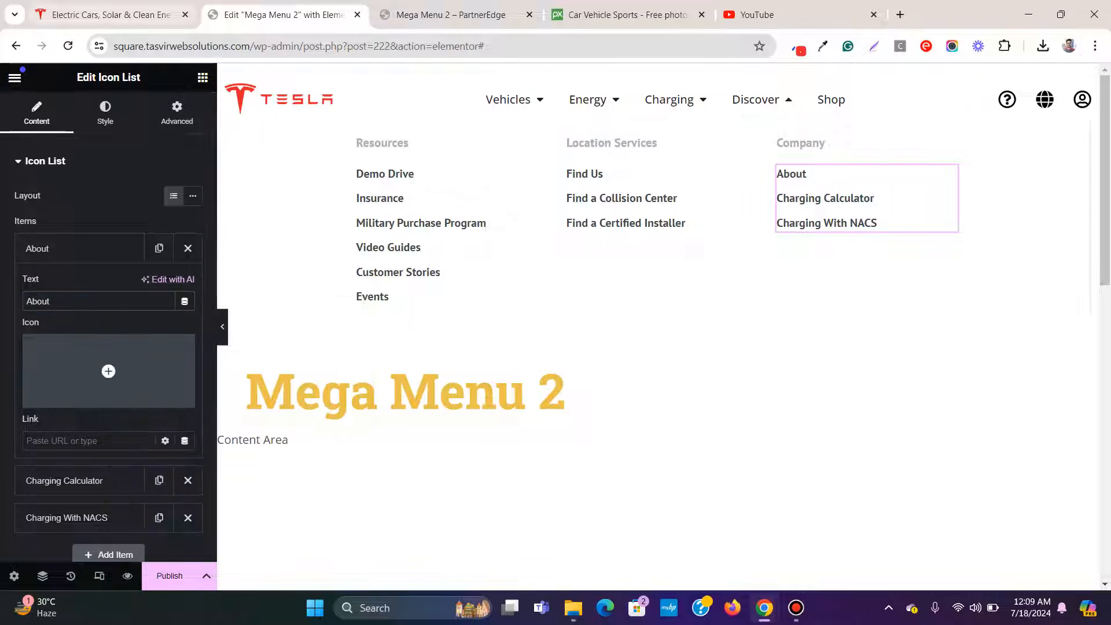
Step: Replace the Company list's second item text with "Careers" copied from the Tesla site
{"action": "key", "text": "ctrl+1"}
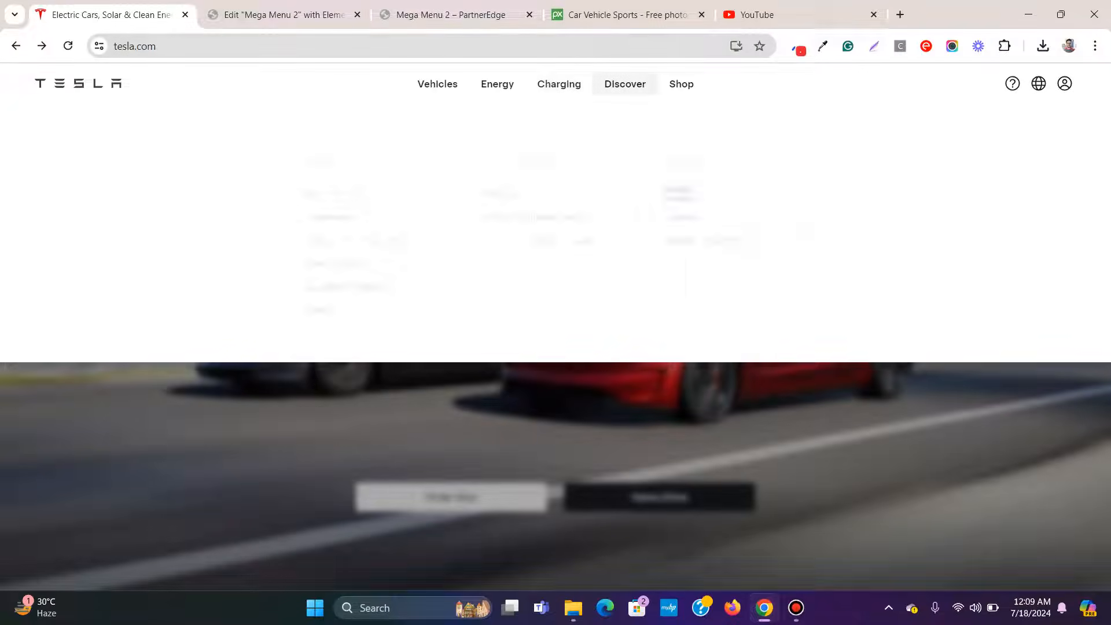
{"action": "left_click_drag", "start_coordinate": [695, 217], "coordinate": [662, 217]}
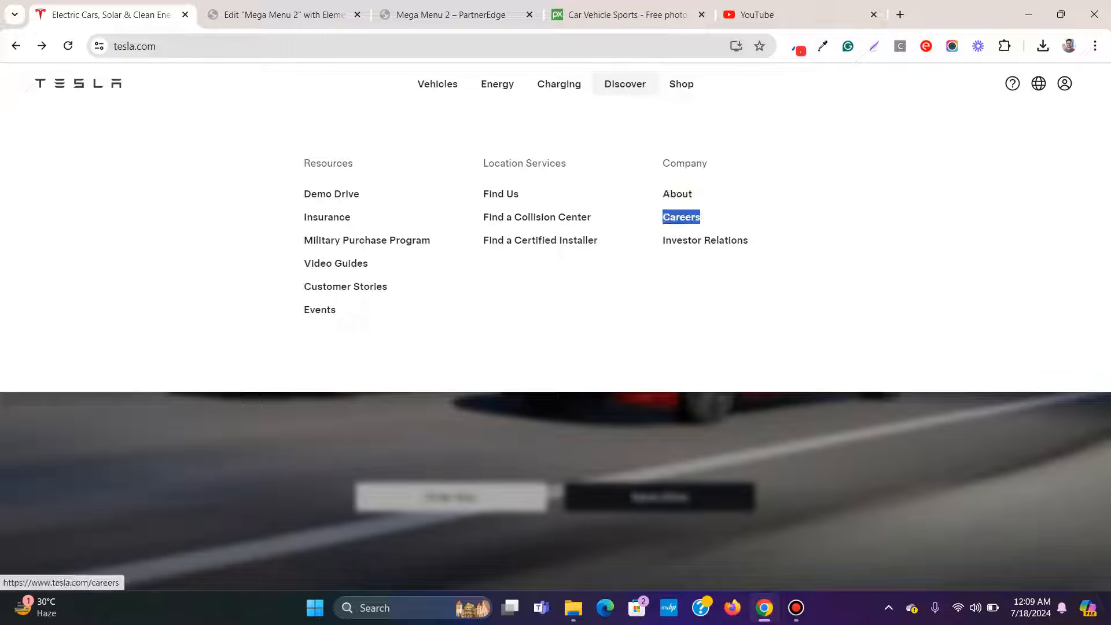
{"action": "right_click", "coordinate": [679, 212]}
{"action": "left_click", "coordinate": [718, 225]}
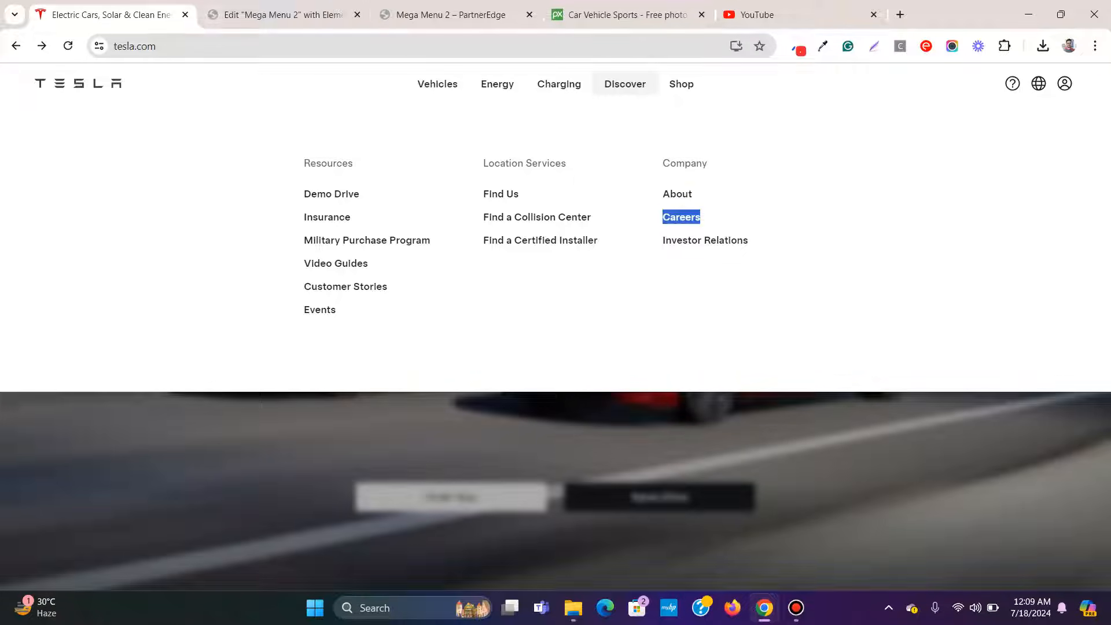
{"action": "left_click", "coordinate": [283, 15]}
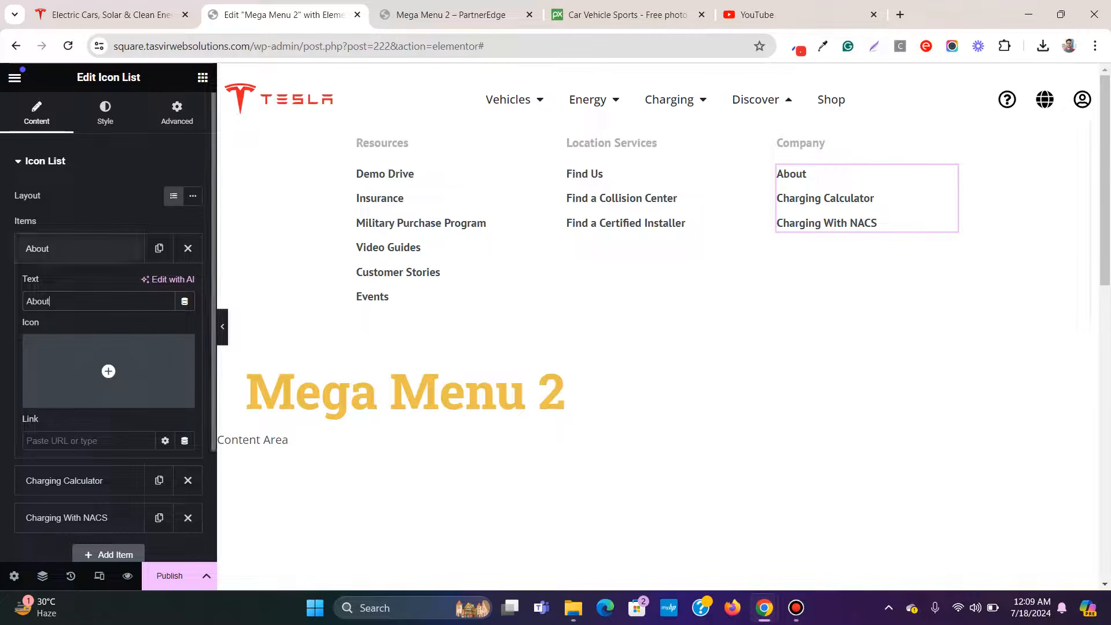
{"action": "left_click", "coordinate": [37, 248]}
{"action": "left_click", "coordinate": [64, 283]}
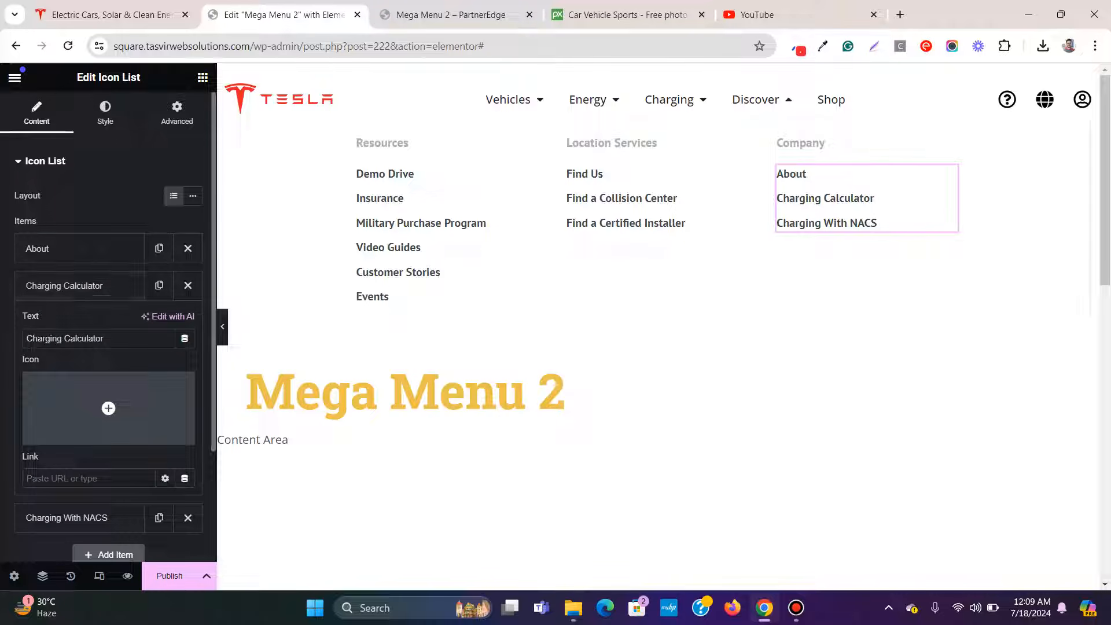
{"action": "right_click", "coordinate": [87, 338]}
{"action": "left_click", "coordinate": [151, 135]}
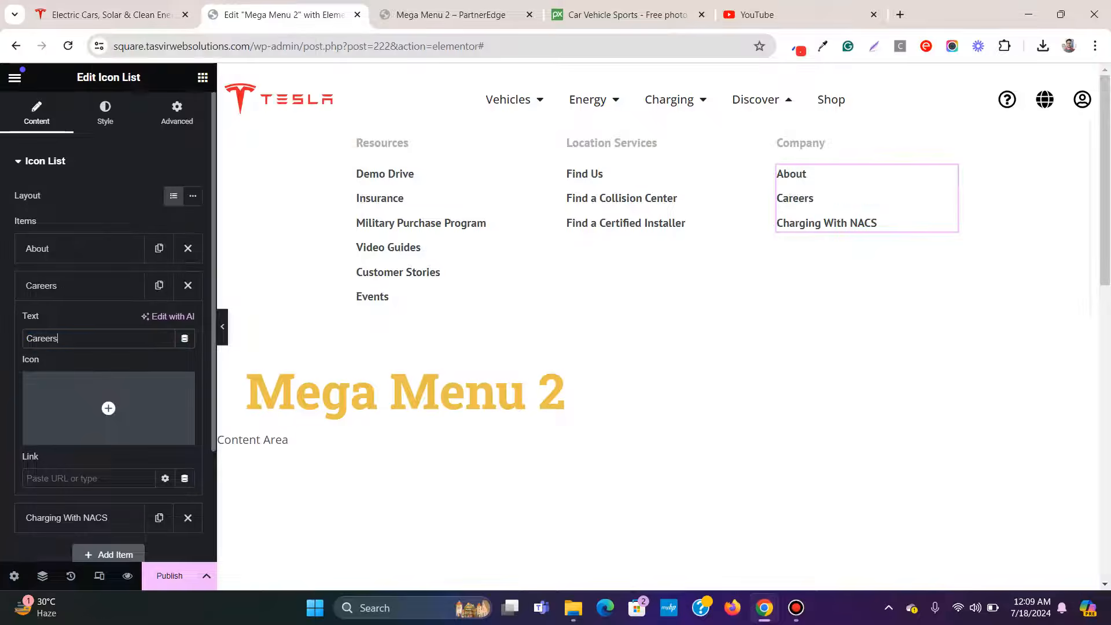
{"action": "left_click", "coordinate": [41, 285]}
Step: Replace the Company list's third item text with "Investor Relations" copied from the Tesla site, and save the draft
{"action": "left_click", "coordinate": [66, 322]}
{"action": "left_click", "coordinate": [110, 14]}
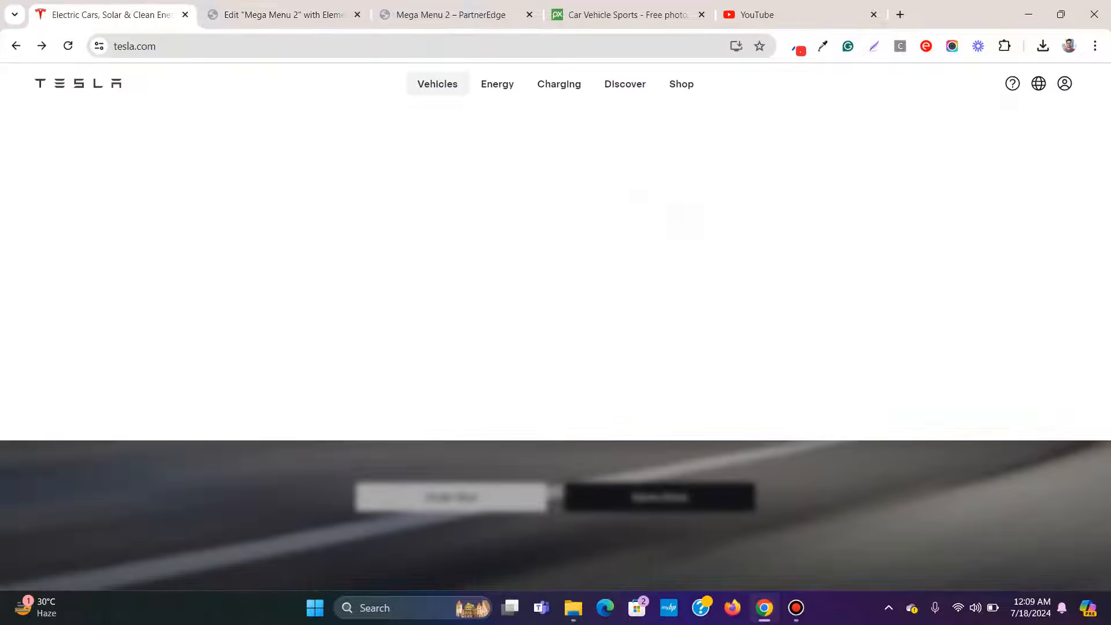
{"action": "mouse_move", "coordinate": [624, 84]}
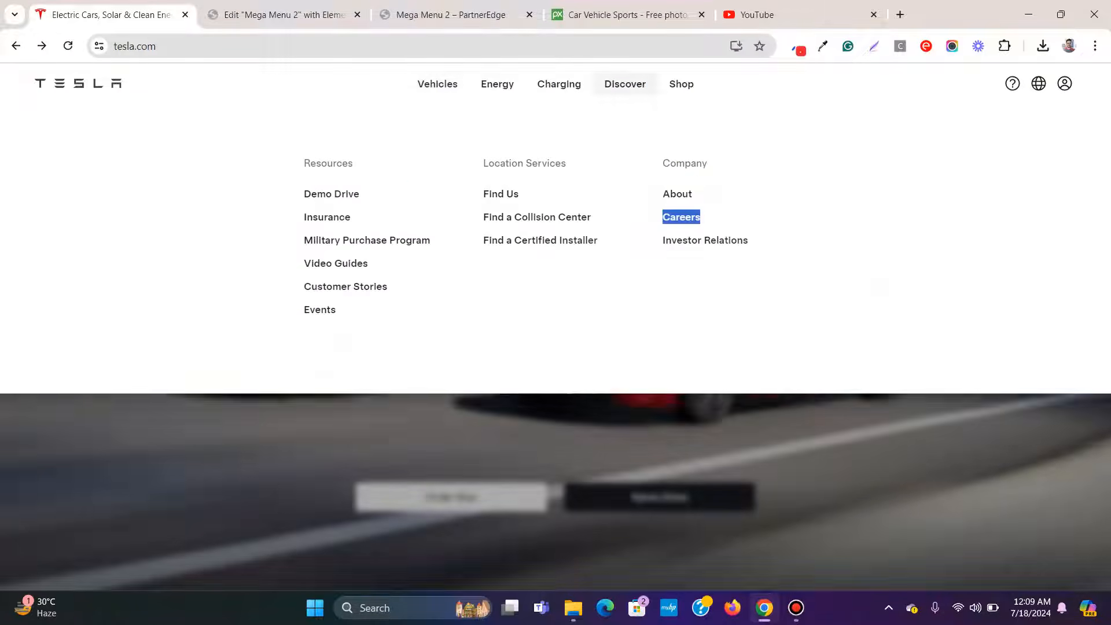
{"action": "left_click_drag", "start_coordinate": [752, 239], "coordinate": [677, 239]}
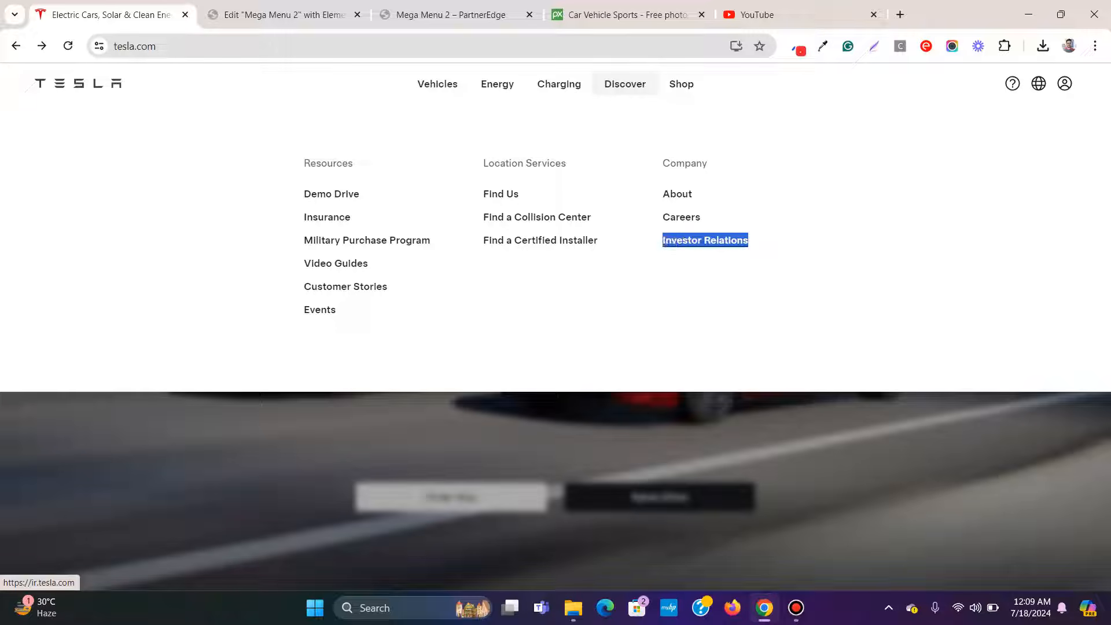
{"action": "right_click", "coordinate": [688, 239]}
{"action": "left_click", "coordinate": [752, 375]}
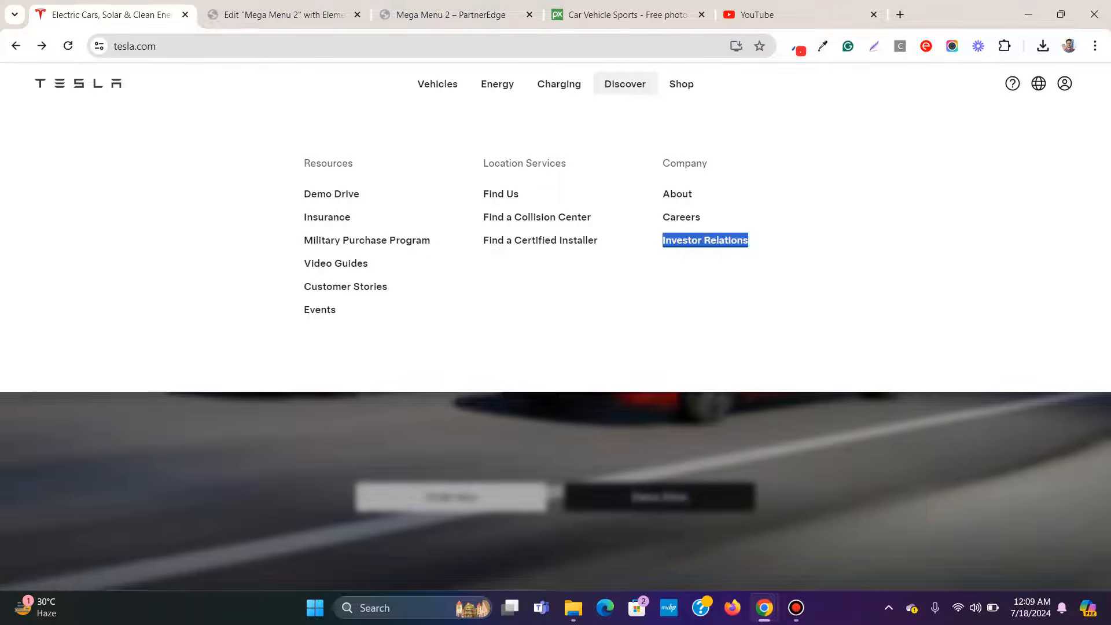
{"action": "left_click", "coordinate": [277, 14]}
{"action": "left_click_drag", "start_coordinate": [110, 376], "coordinate": [26, 376]}
{"action": "right_click", "coordinate": [110, 376]}
{"action": "left_click", "coordinate": [174, 152]}
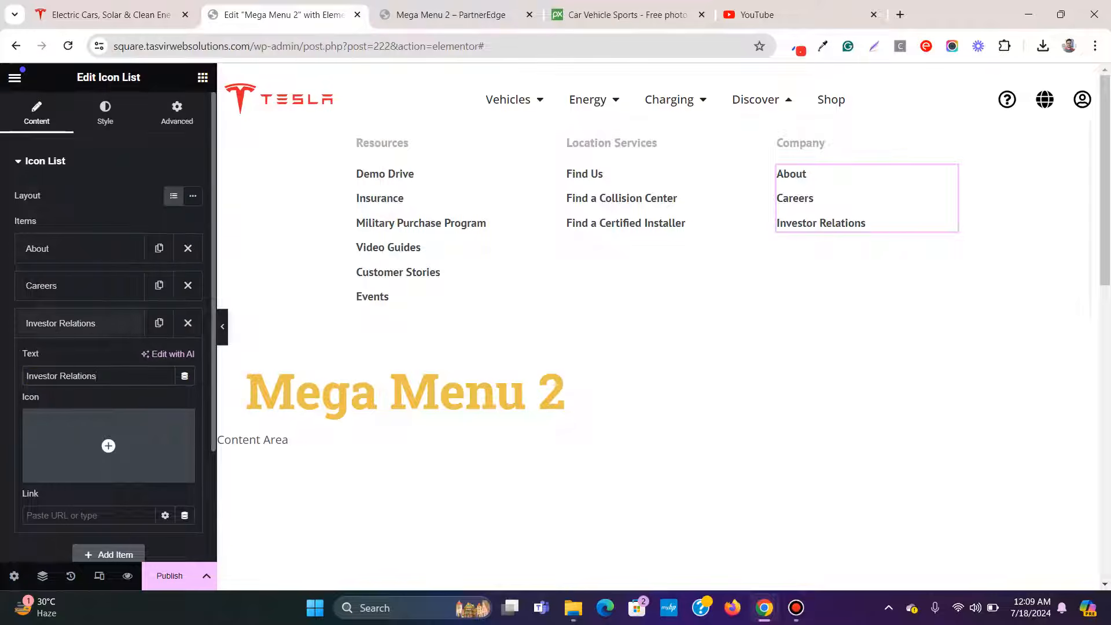
{"action": "left_click", "coordinate": [81, 323]}
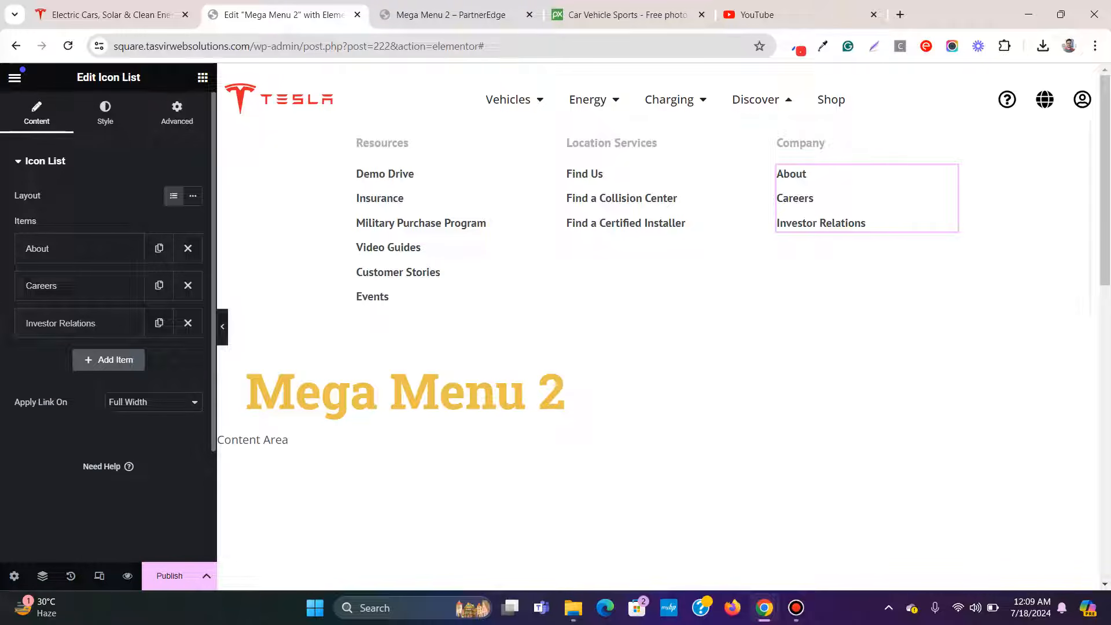
{"action": "left_click", "coordinate": [207, 576]}
{"action": "left_click", "coordinate": [61, 480]}
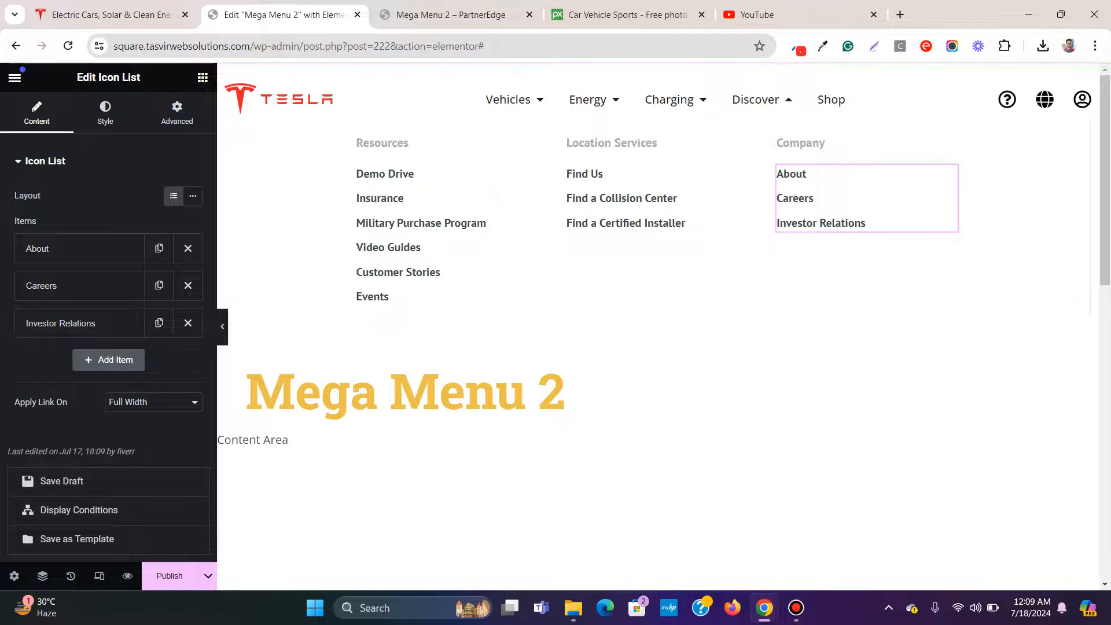
Step: Examine the navigation items on the Tesla site, including Shop and the Energy and Charging dropdowns
{"action": "left_click", "coordinate": [111, 14]}
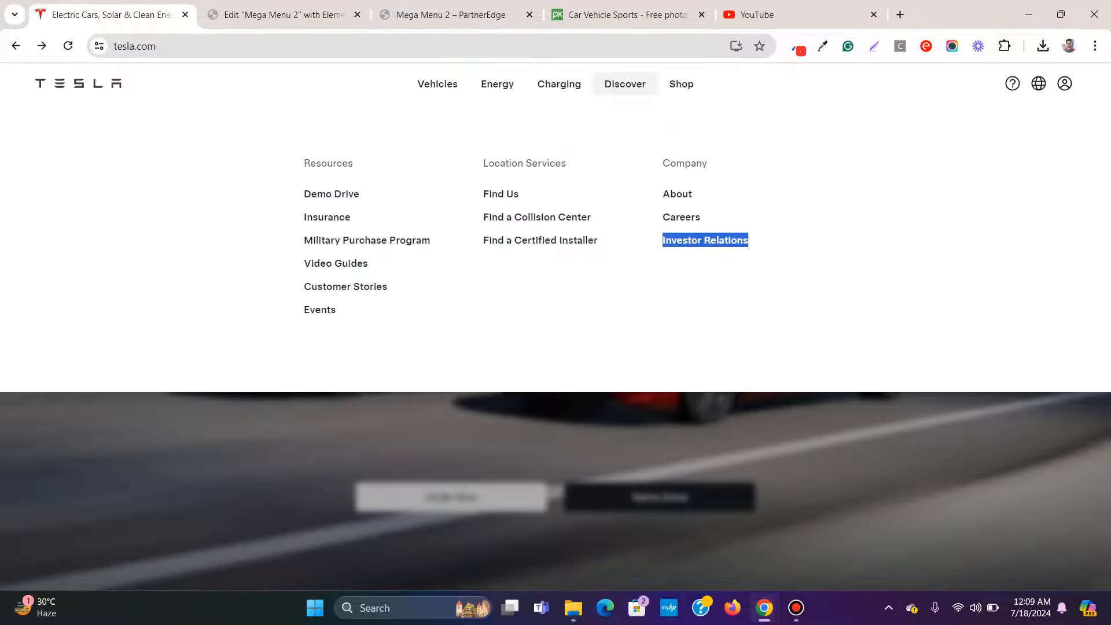
{"action": "mouse_move", "coordinate": [680, 84]}
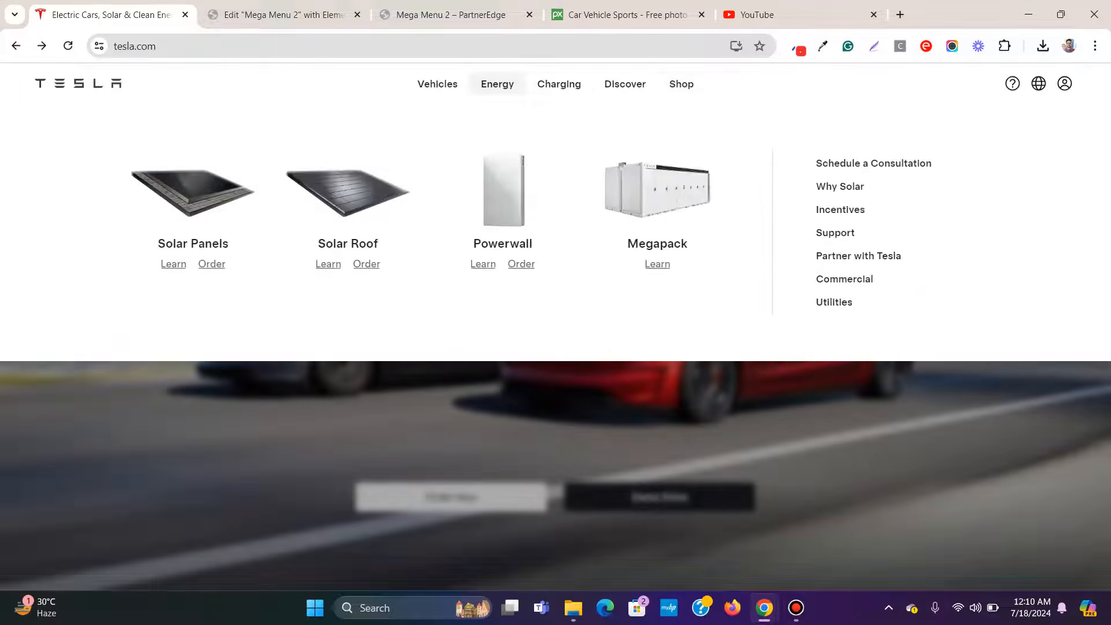
{"action": "mouse_move", "coordinate": [559, 84]}
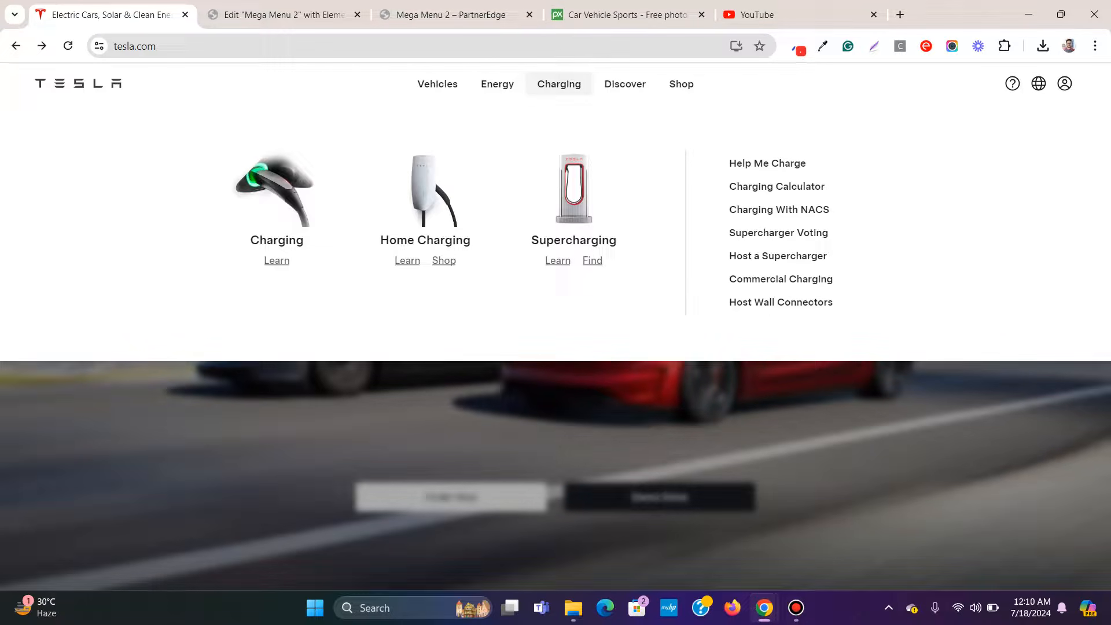
{"action": "mouse_move", "coordinate": [497, 84]}
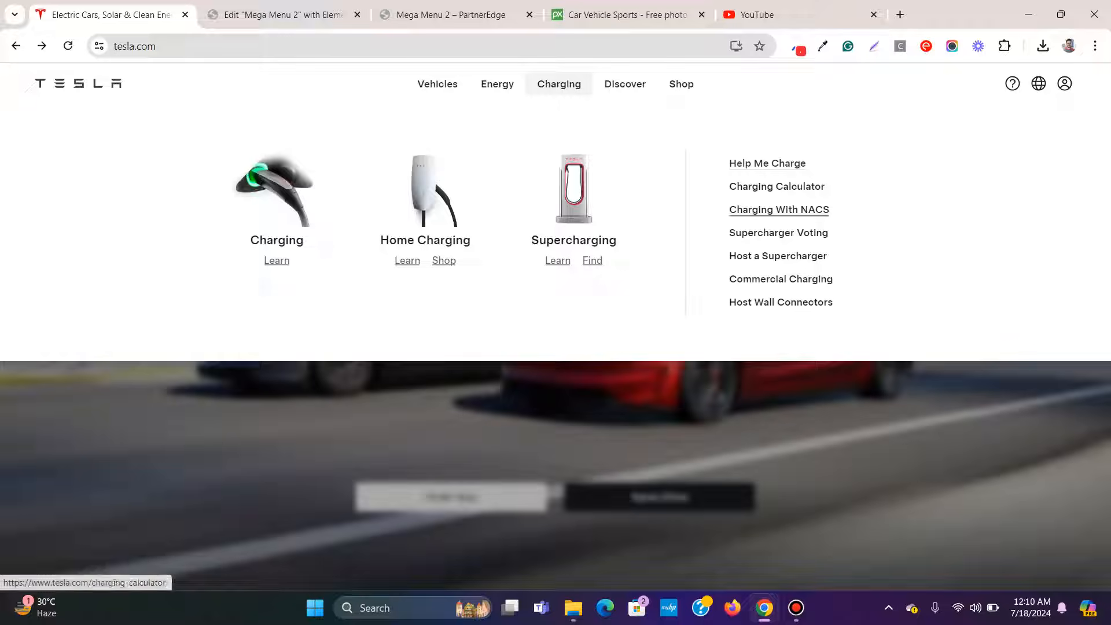
Step: Duplicate the Energy item in the Elementor menu and move the copy to the end, after Shop
{"action": "left_click", "coordinate": [283, 15]}
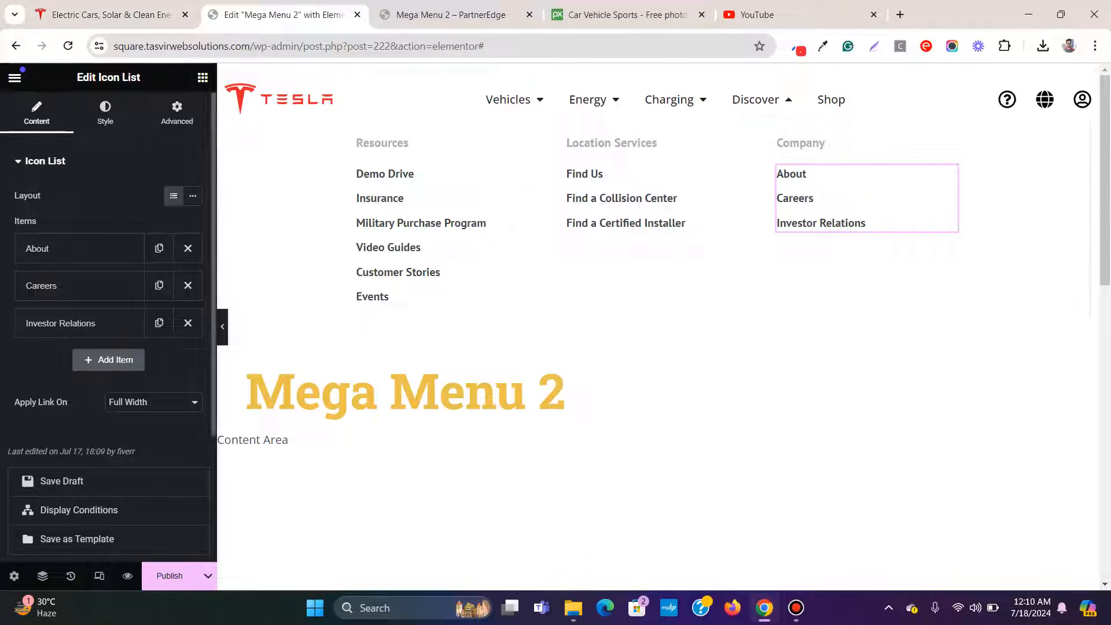
{"action": "left_click", "coordinate": [975, 93]}
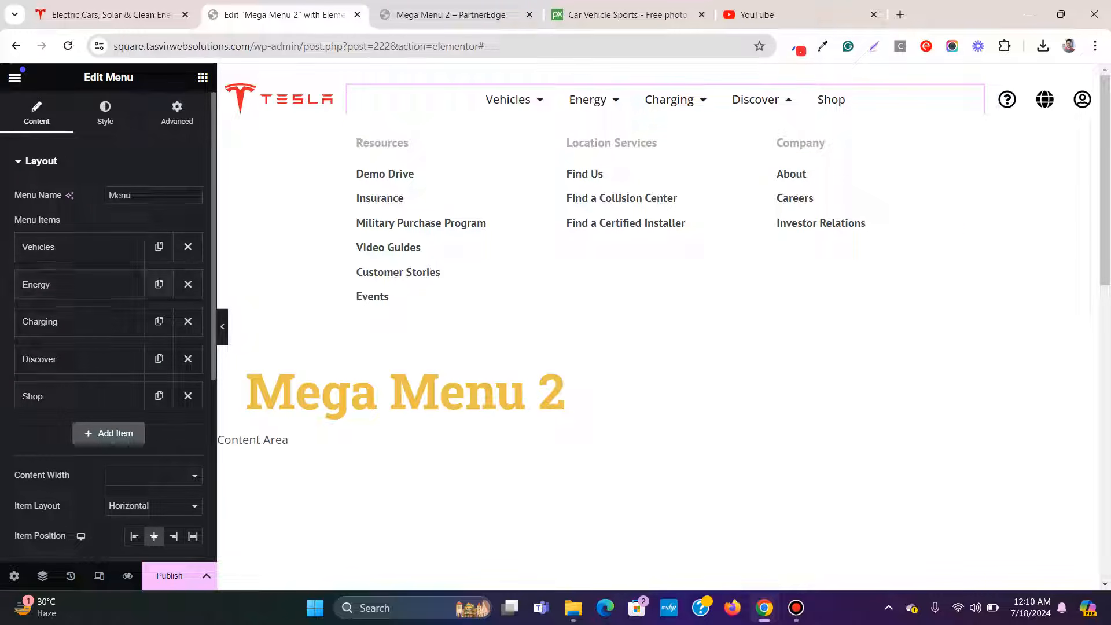
{"action": "left_click", "coordinate": [159, 284]}
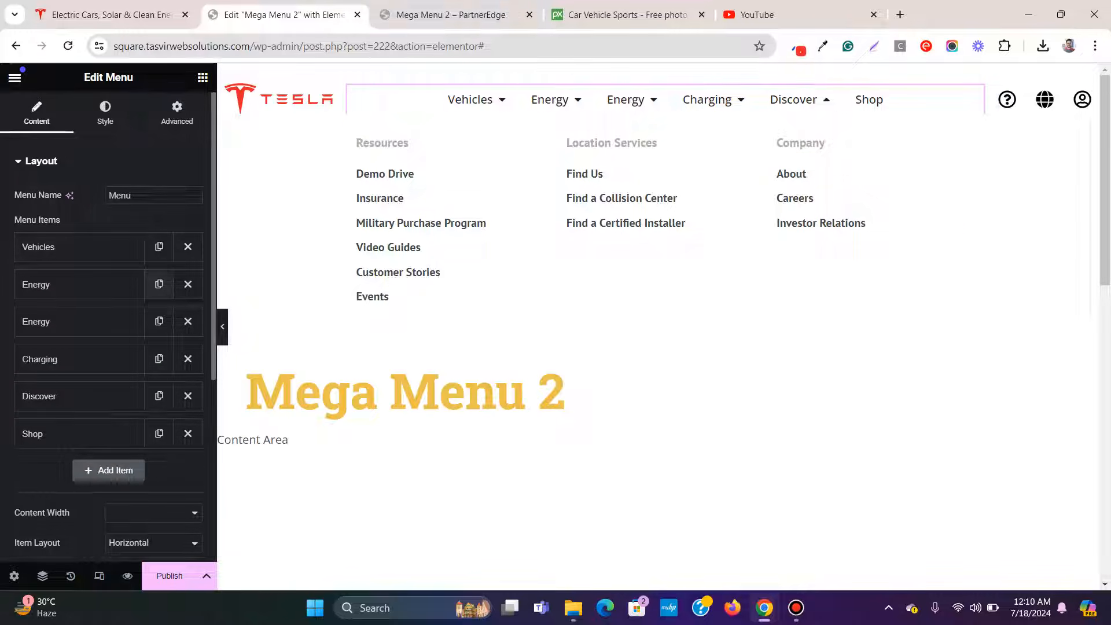
{"action": "left_click_drag", "start_coordinate": [81, 321], "coordinate": [81, 434]}
{"action": "left_click", "coordinate": [81, 434]}
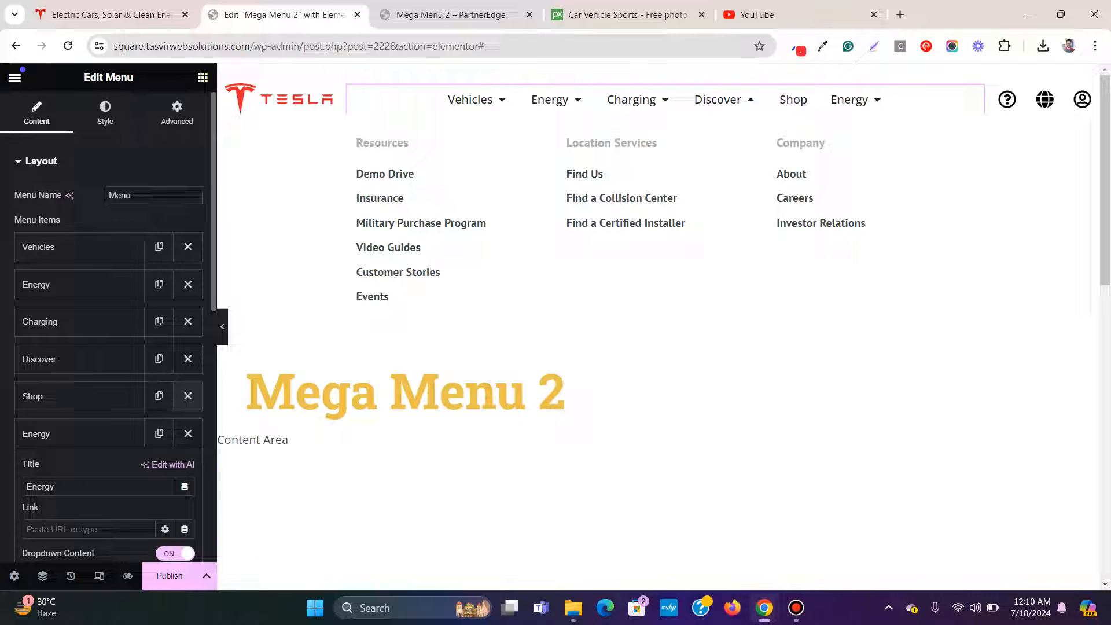
Step: Delete the original Shop menu item and retitle the Energy copy as "Shop"
{"action": "left_click", "coordinate": [187, 396]}
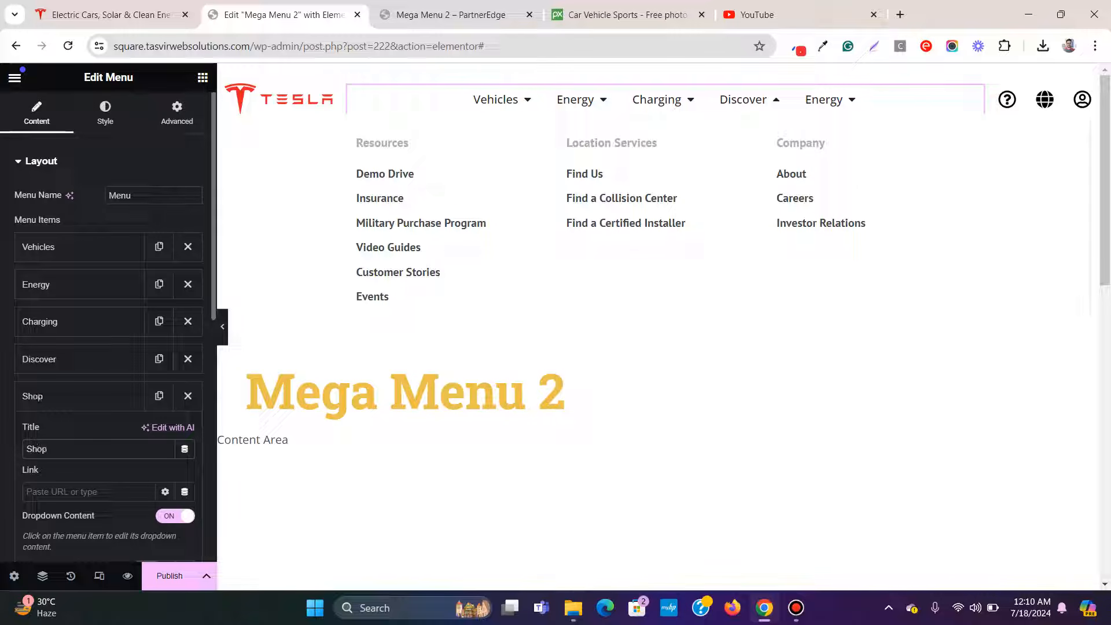
{"action": "left_click", "coordinate": [34, 396]}
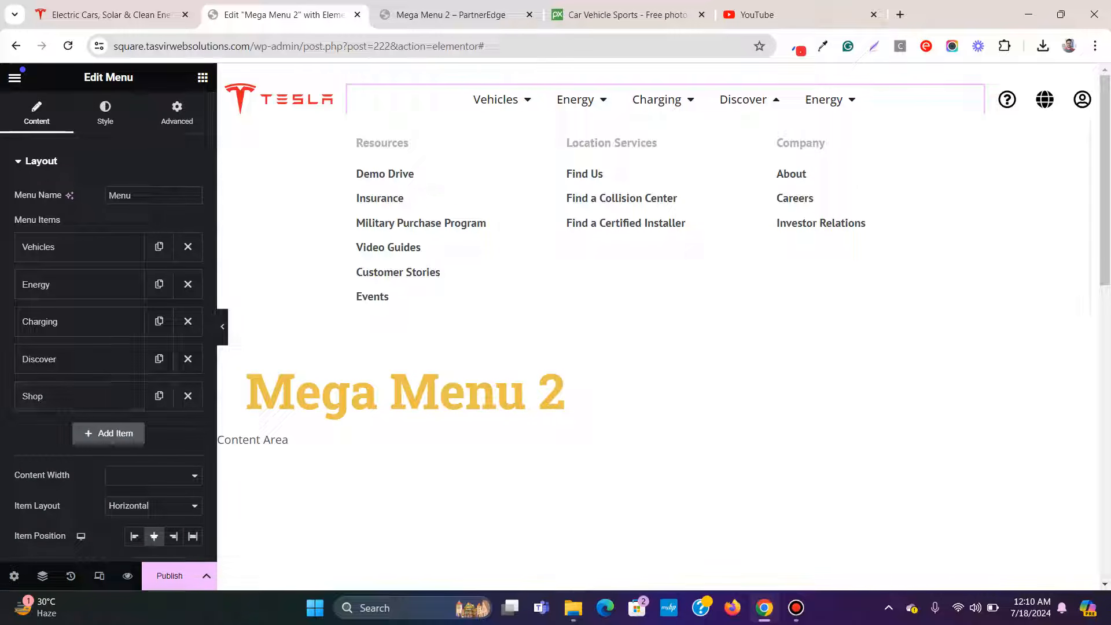
Step: Save the edited mega menu as a draft
{"action": "left_click", "coordinate": [206, 575]}
{"action": "left_click", "coordinate": [61, 481]}
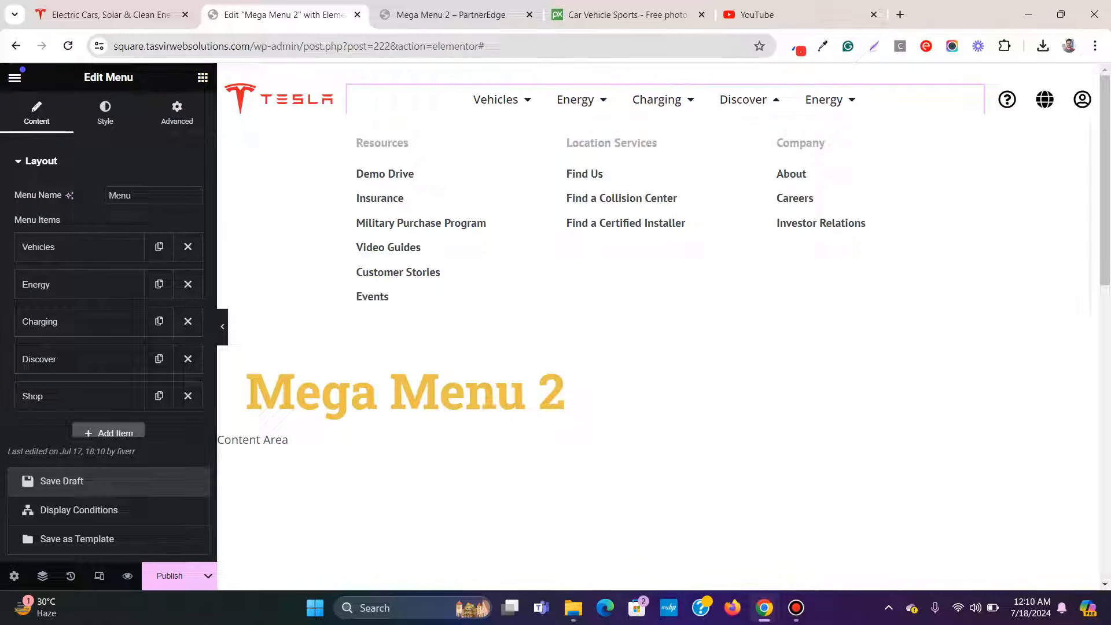
{"action": "left_click", "coordinate": [80, 396]}
{"action": "left_click", "coordinate": [80, 396]}
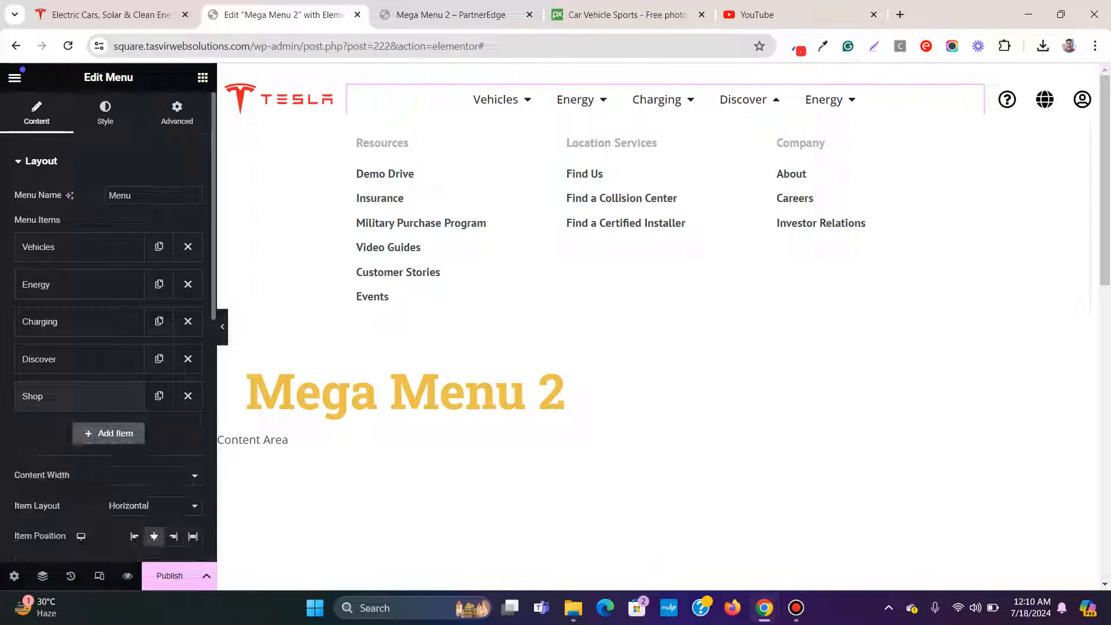
Step: Reload the Mega Menu 2 preview page and check the Shop item in the navigation
{"action": "left_click", "coordinate": [450, 15]}
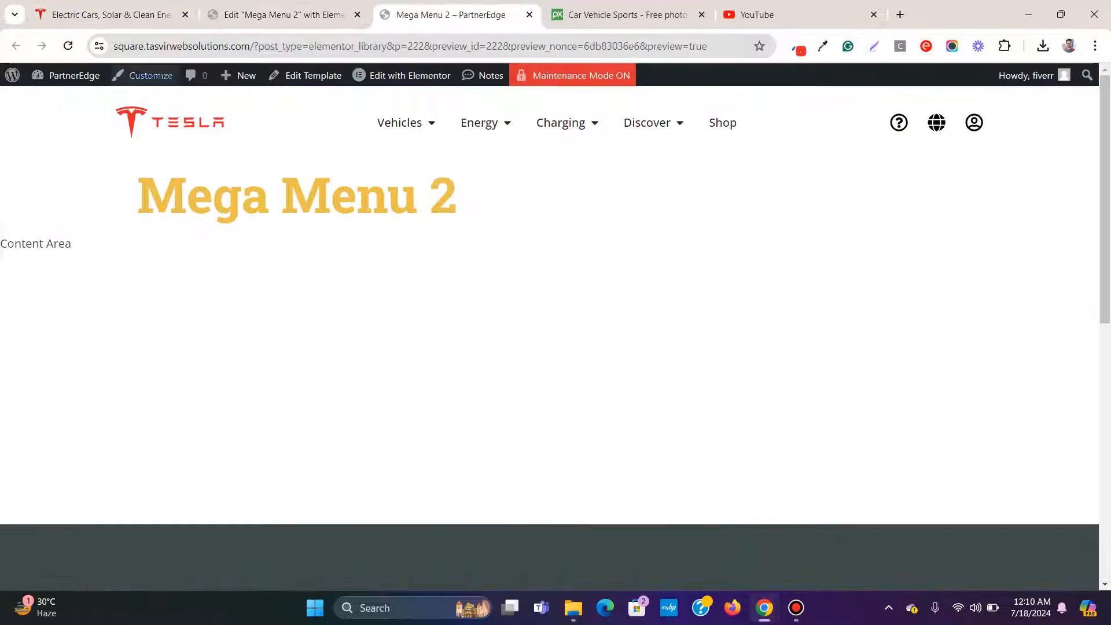
{"action": "left_click", "coordinate": [67, 45]}
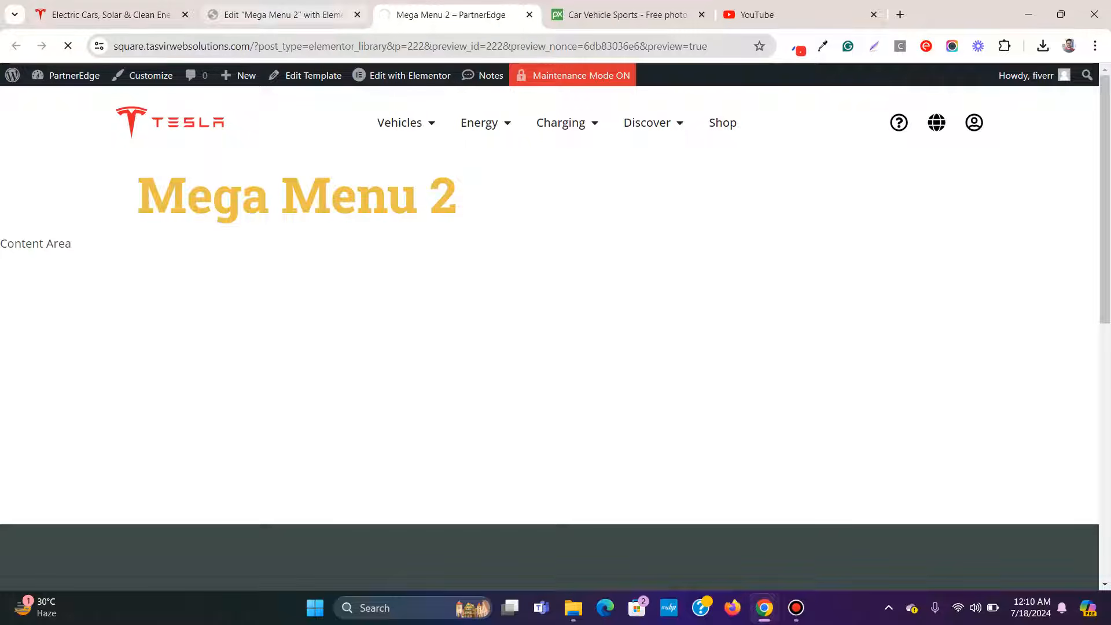
{"action": "left_click", "coordinate": [283, 16]}
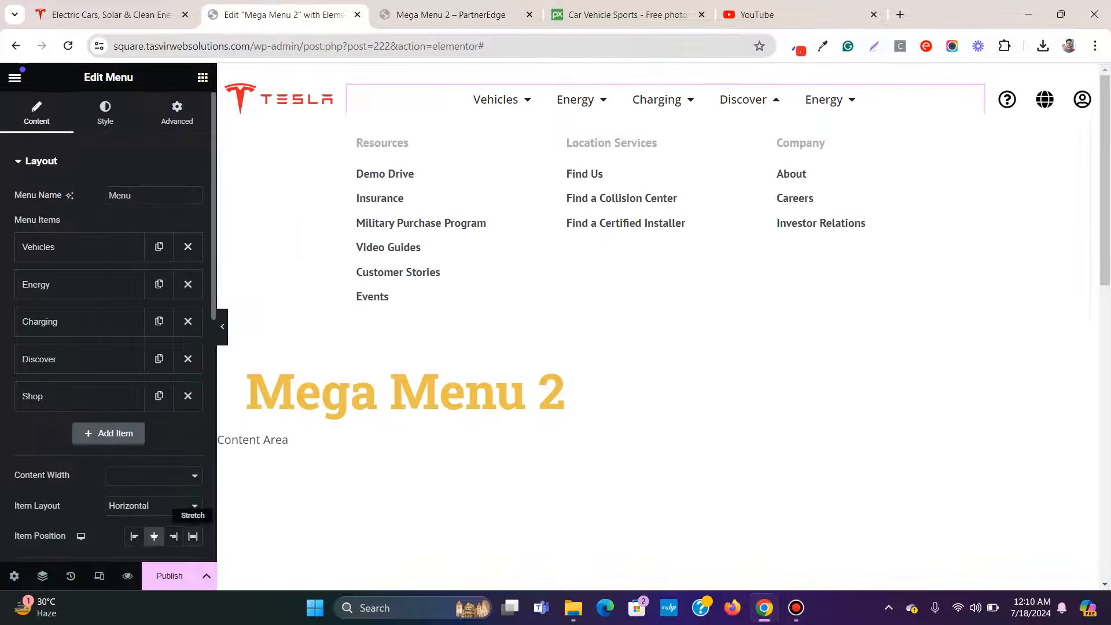
{"action": "left_click", "coordinate": [451, 15]}
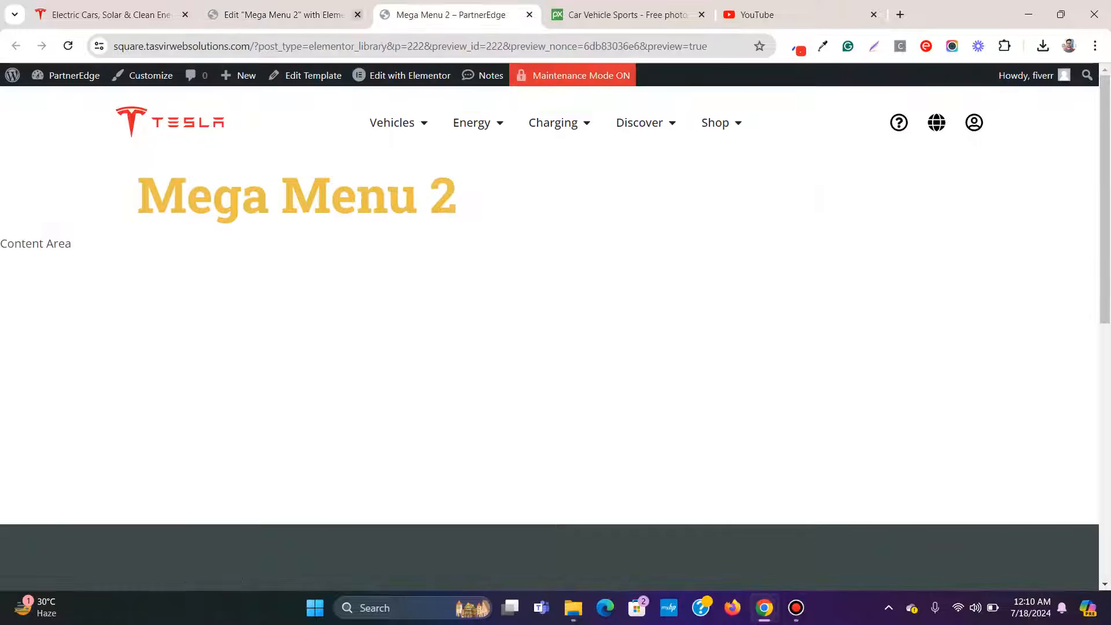
{"action": "mouse_move", "coordinate": [720, 123]}
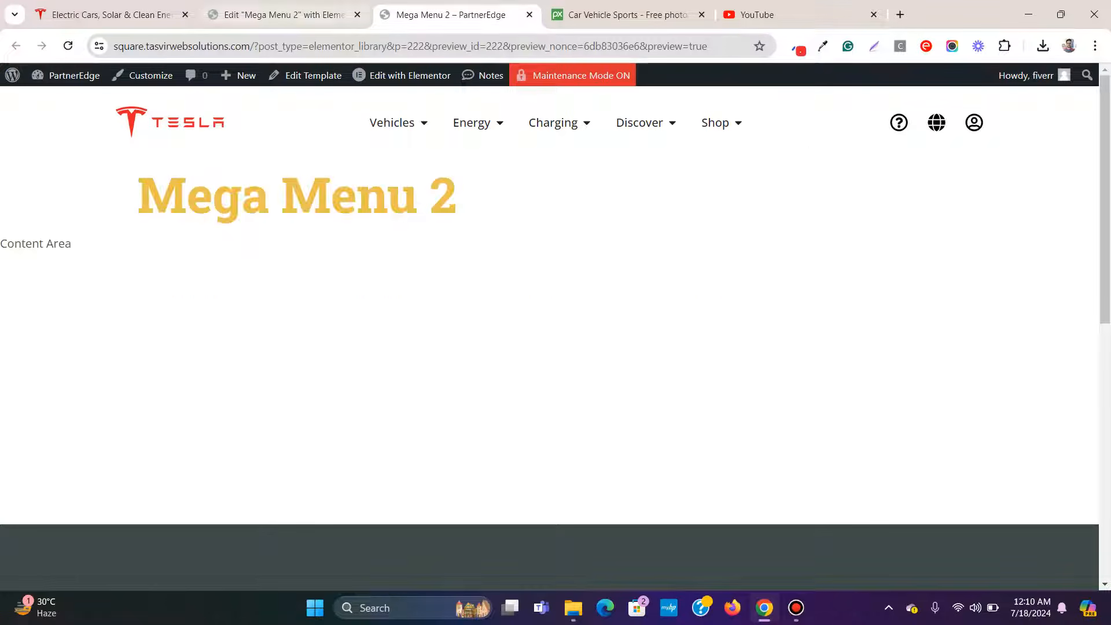
Step: Return to the Elementor editor, dismiss the page reload, and save the mega menu as a draft again
{"action": "left_click", "coordinate": [284, 15]}
{"action": "left_click", "coordinate": [68, 46]}
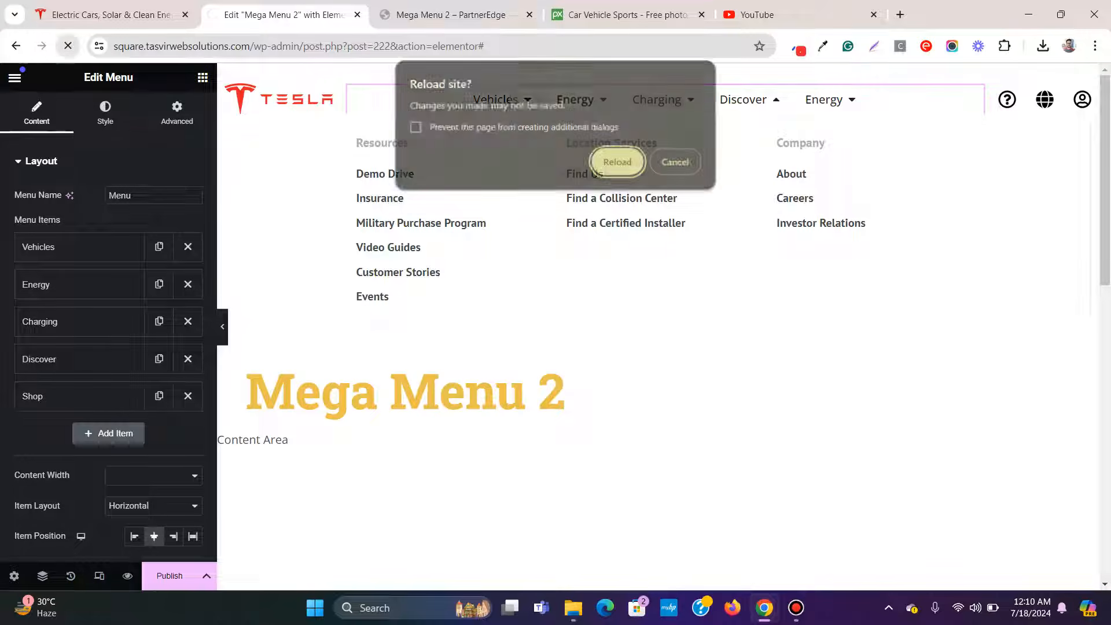
{"action": "left_click", "coordinate": [674, 161]}
{"action": "left_click", "coordinate": [206, 575]}
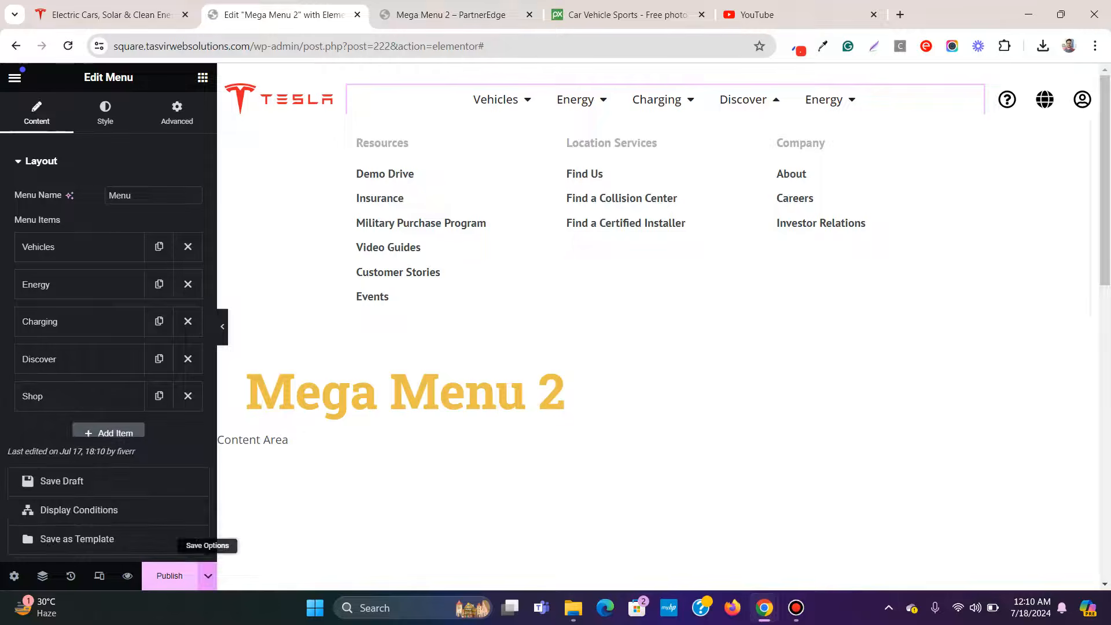
{"action": "left_click", "coordinate": [61, 481]}
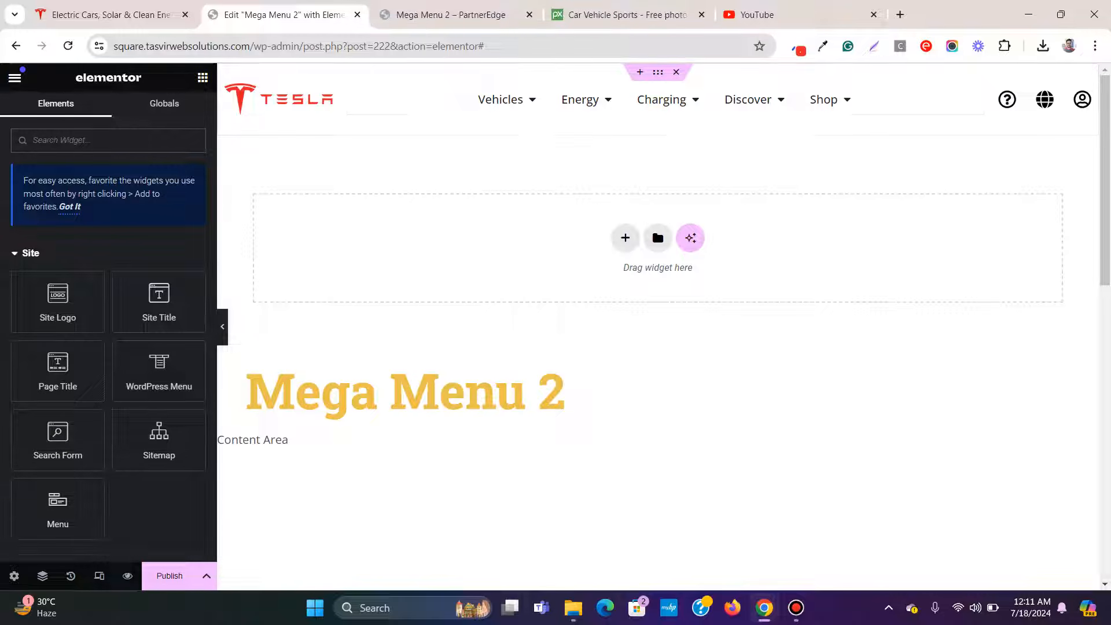
Step: Open the Shop dropdown in the editor and compare it with the Shop dropdown on the Tesla site
{"action": "left_click", "coordinate": [975, 94]}
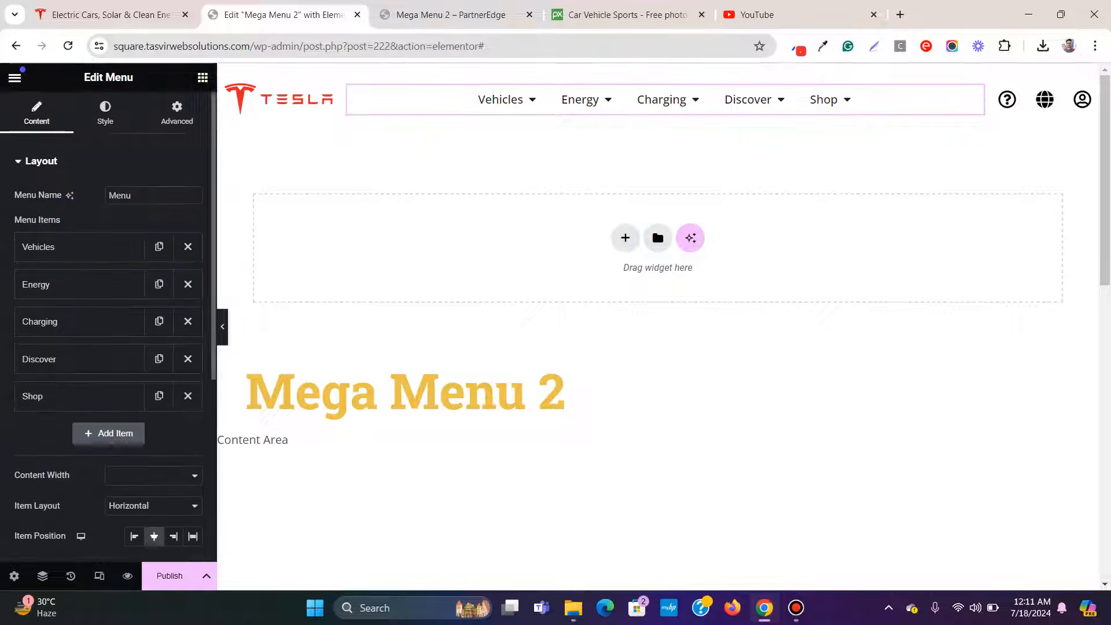
{"action": "left_click", "coordinate": [846, 99]}
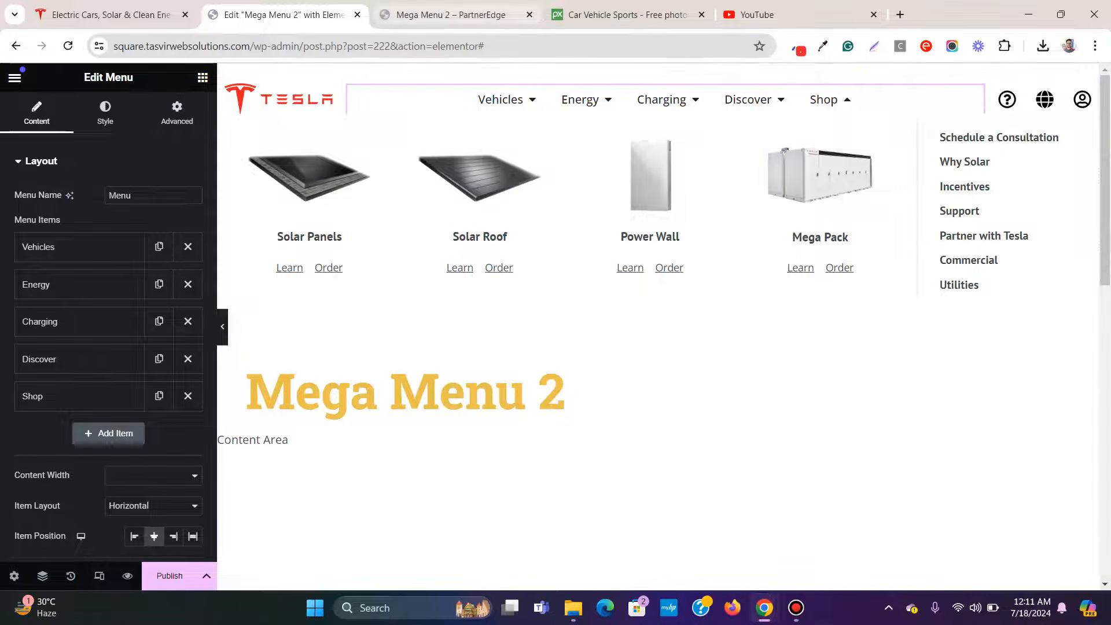
{"action": "left_click", "coordinate": [111, 15]}
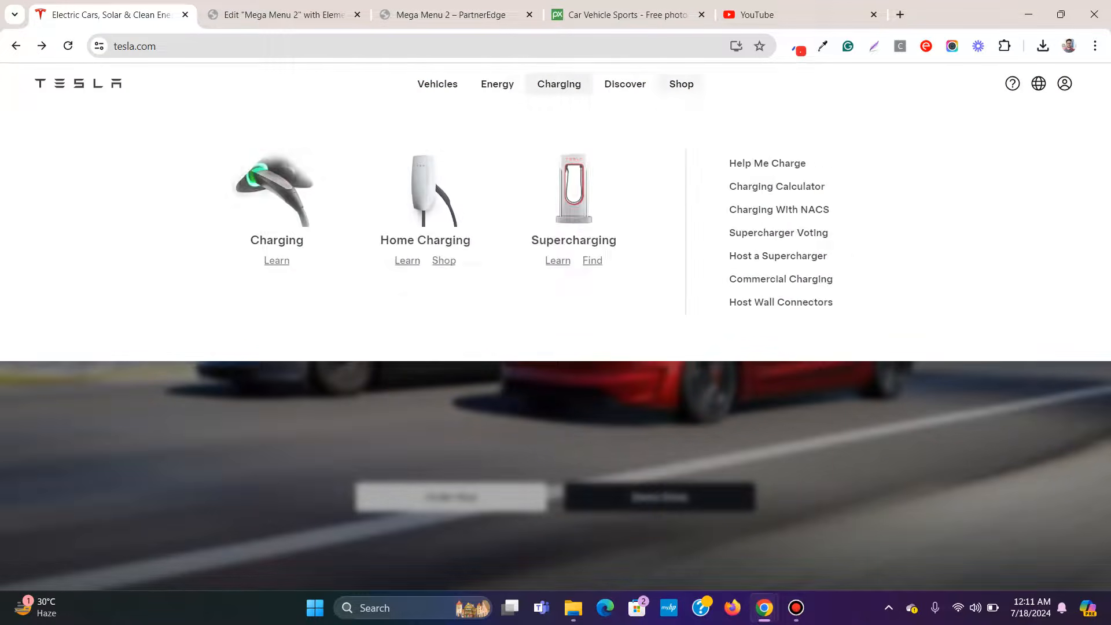
{"action": "mouse_move", "coordinate": [681, 85]}
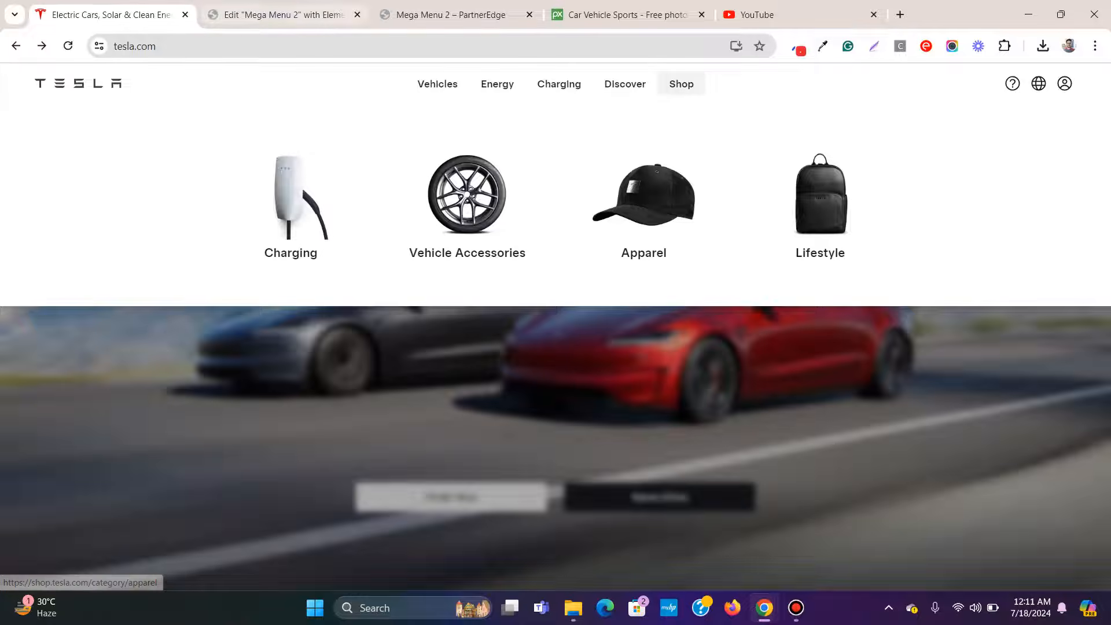
Step: In the Elementor Shop dropdown, delete the container with the side column of links and set the products container's width to 100%
{"action": "left_click", "coordinate": [283, 14]}
{"action": "right_click", "coordinate": [926, 127]}
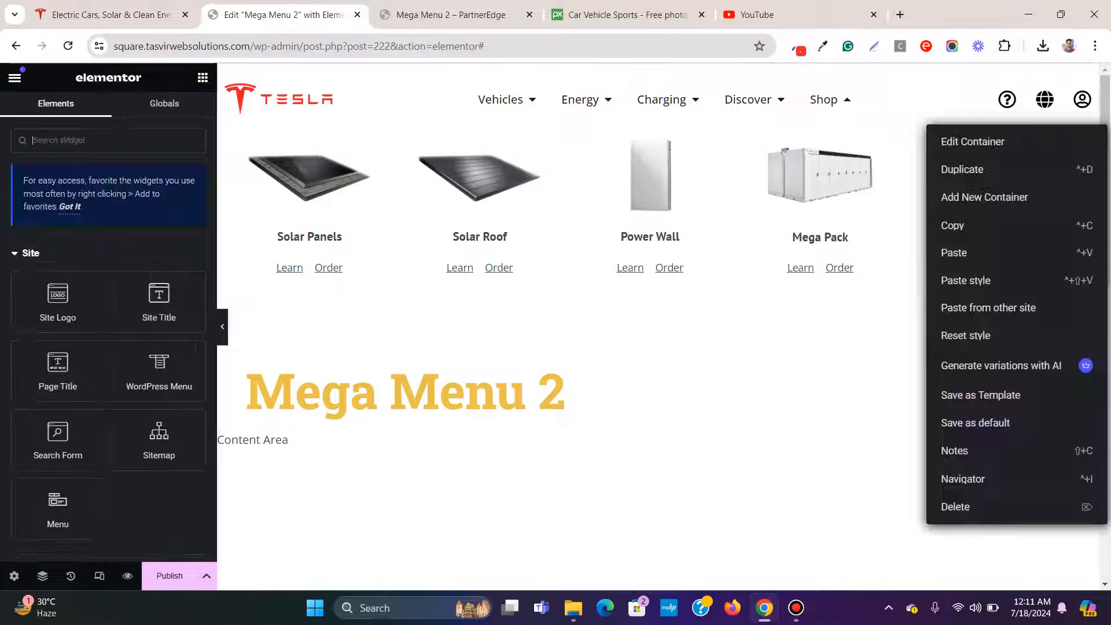
{"action": "left_click", "coordinate": [957, 506]}
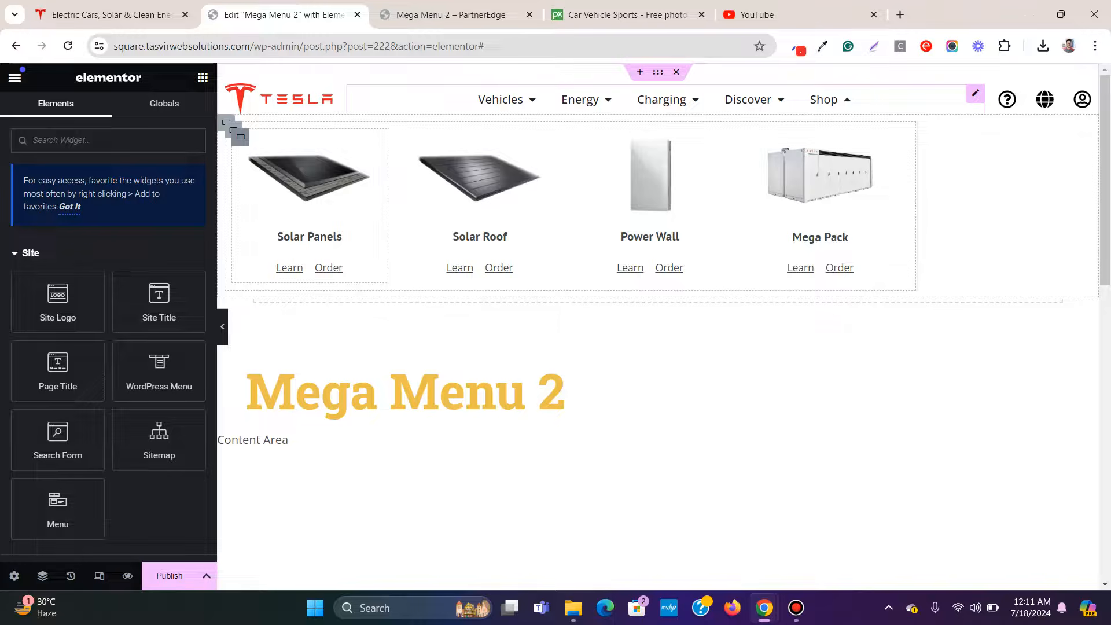
{"action": "left_click", "coordinate": [230, 125]}
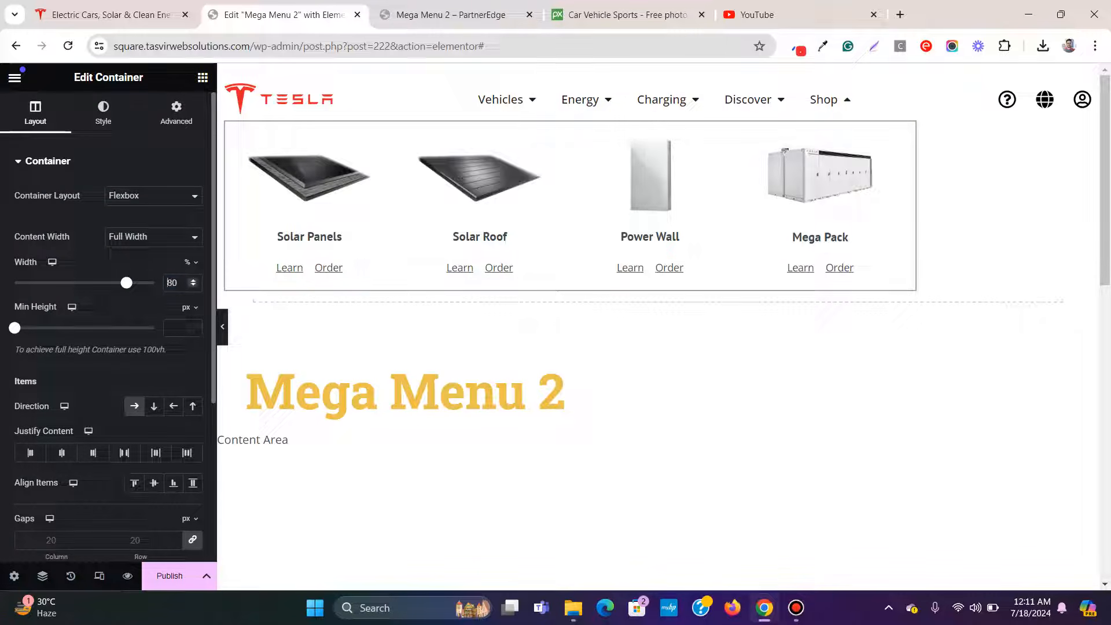
{"action": "type", "text": "100"}
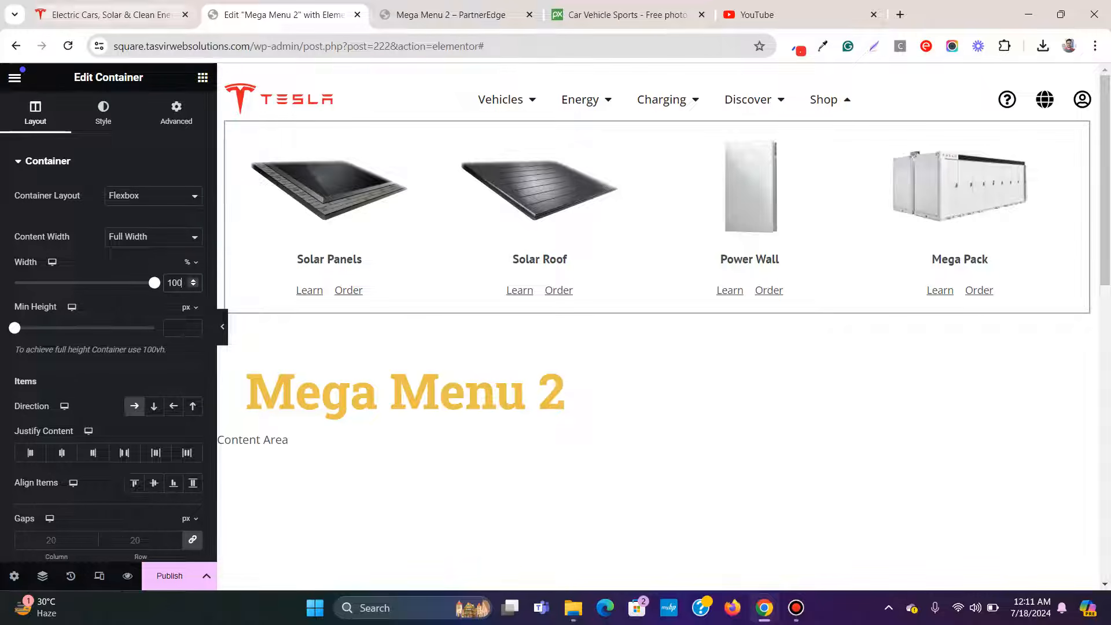
Step: Save the Charging image from the Tesla site's Shop dropdown as the AVIF file Mega-Menu-Shop-Charging in the hijob folder
{"action": "left_click", "coordinate": [112, 14]}
{"action": "right_click", "coordinate": [285, 181]}
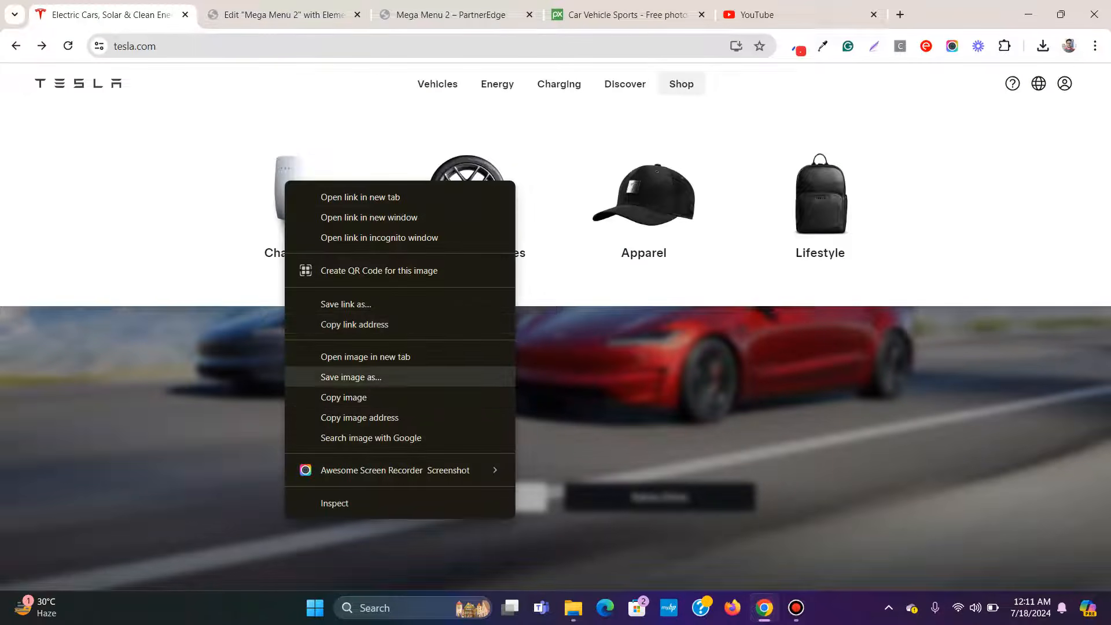
{"action": "left_click", "coordinate": [351, 377]}
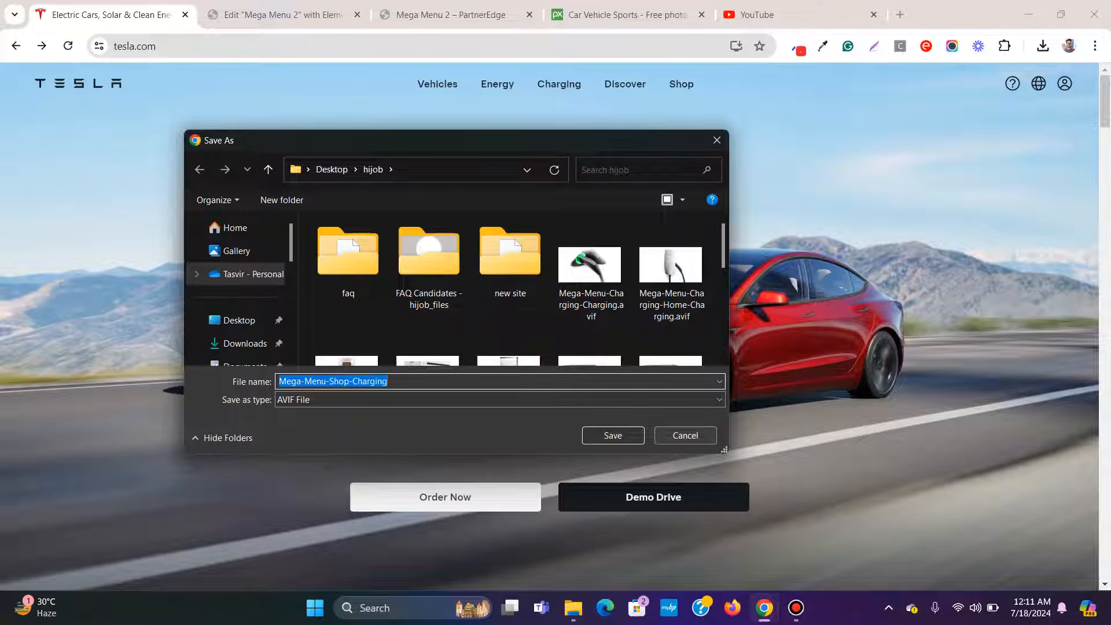
{"action": "left_click", "coordinate": [613, 435]}
Step: In the Elementor Shop dropdown, replace the Solar Panels image with the downloaded Mega-Menu-Shop-Charging.avif, uploading it to the media library
{"action": "left_click", "coordinate": [278, 15]}
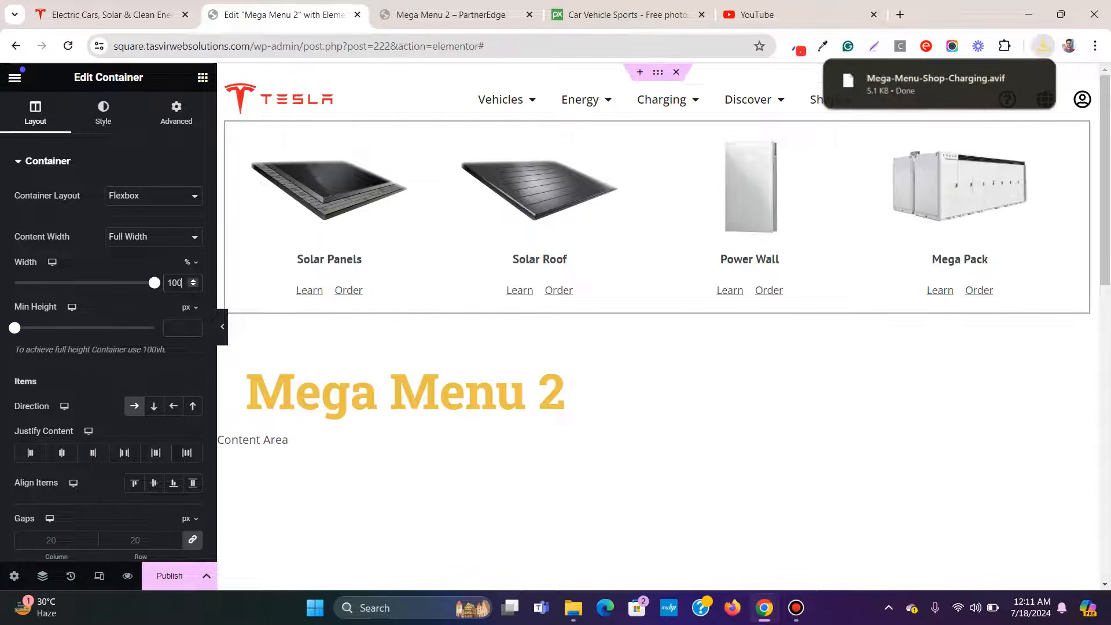
{"action": "left_click", "coordinate": [329, 191]}
{"action": "left_click", "coordinate": [109, 243]}
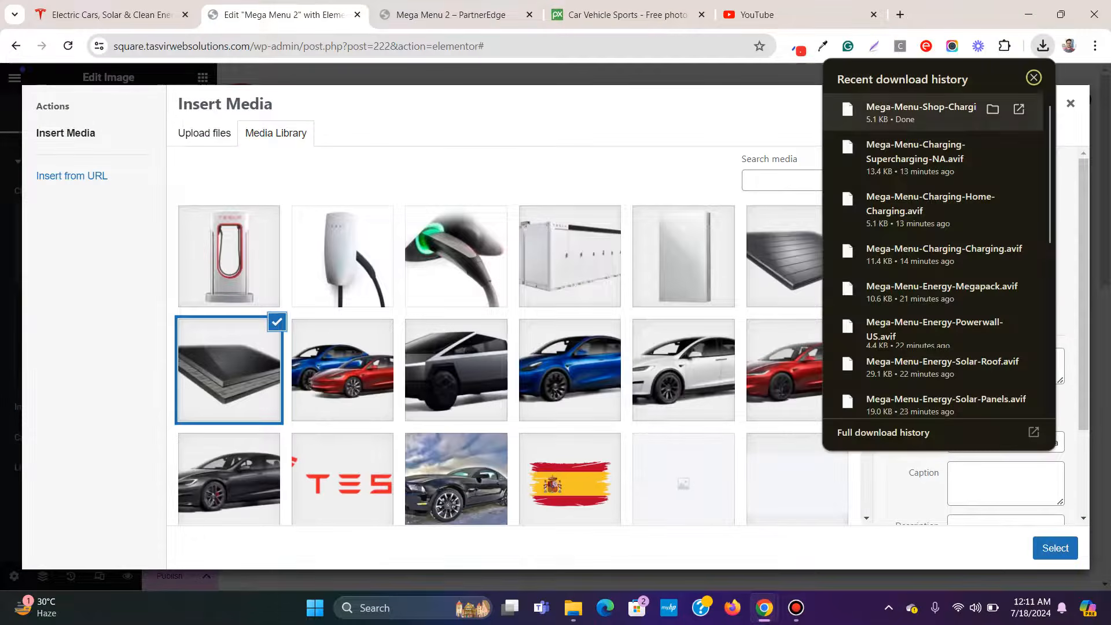
{"action": "left_click_drag", "start_coordinate": [920, 113], "coordinate": [324, 220]}
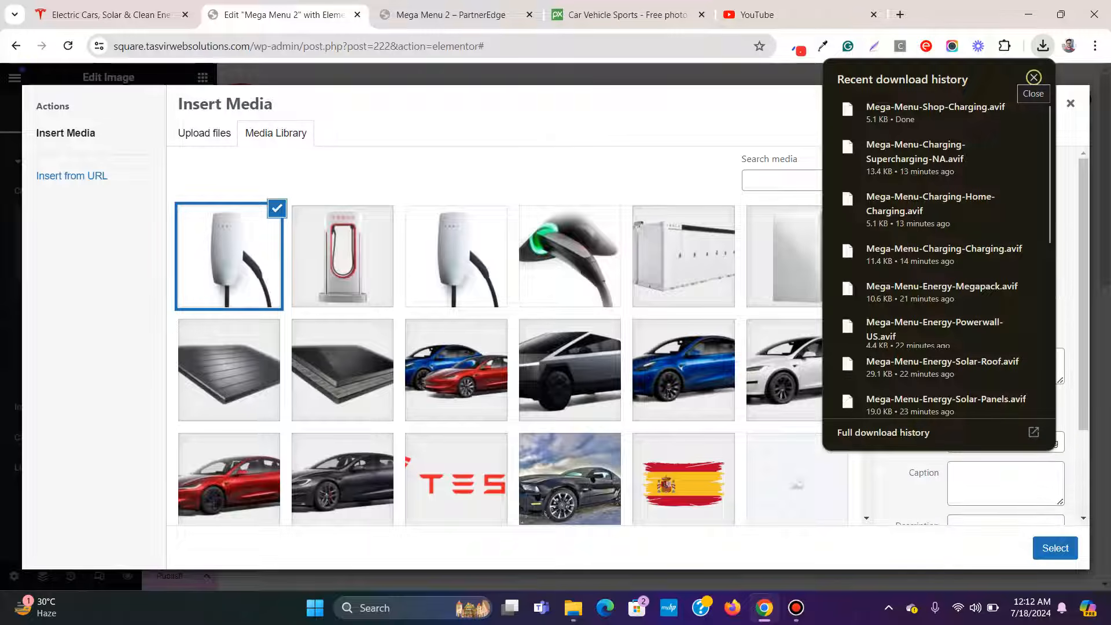
{"action": "left_click", "coordinate": [1033, 77]}
{"action": "left_click", "coordinate": [1055, 548]}
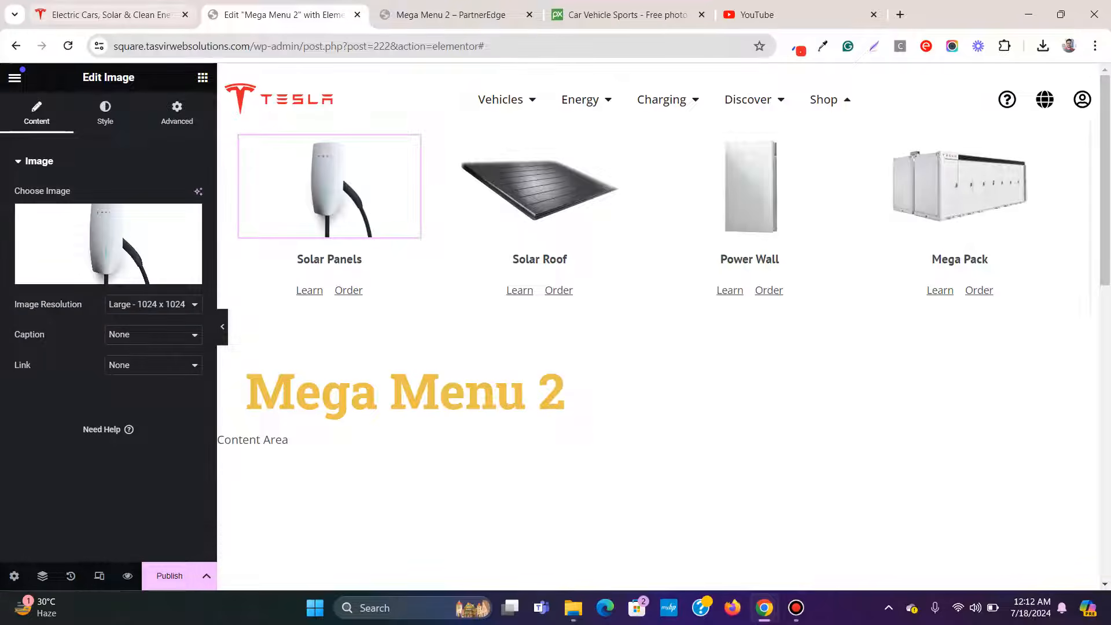
Step: Following Tesla's Shop dropdown, delete the Learn and Order links under the first product and change its heading to "Charging"
{"action": "left_click", "coordinate": [111, 15]}
{"action": "mouse_move", "coordinate": [681, 83]}
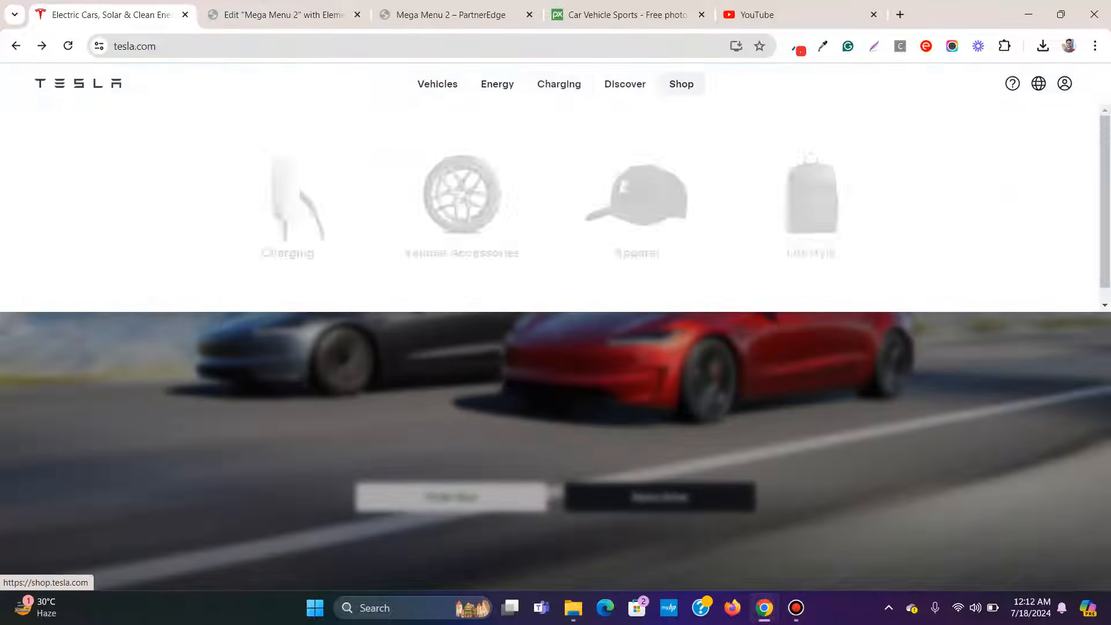
{"action": "left_click", "coordinate": [284, 14]}
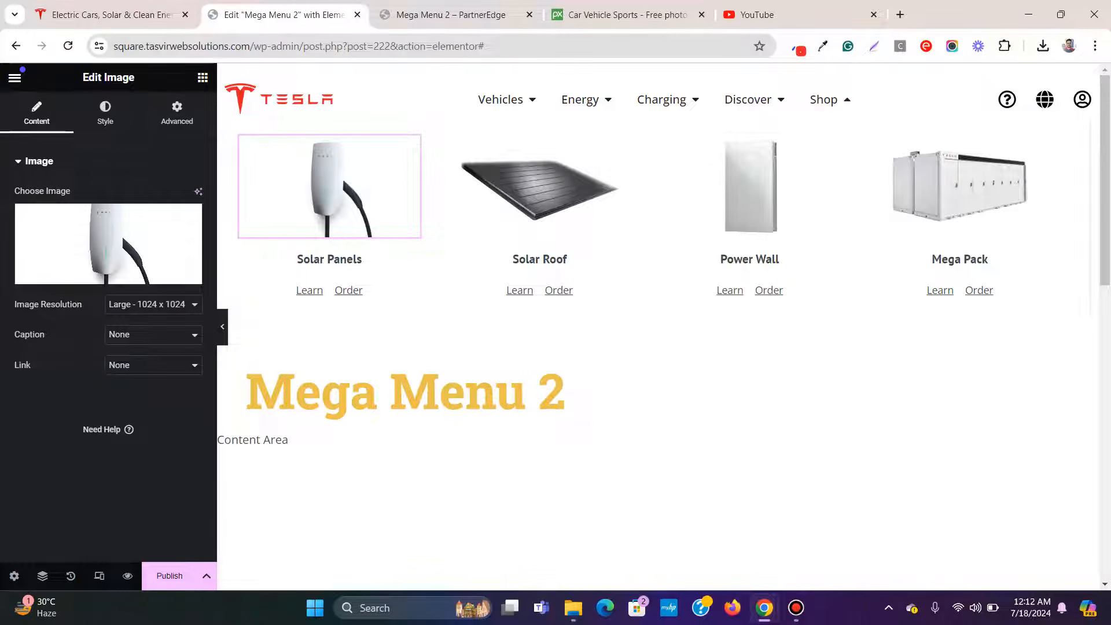
{"action": "left_click", "coordinate": [111, 15]}
{"action": "mouse_move", "coordinate": [681, 84]}
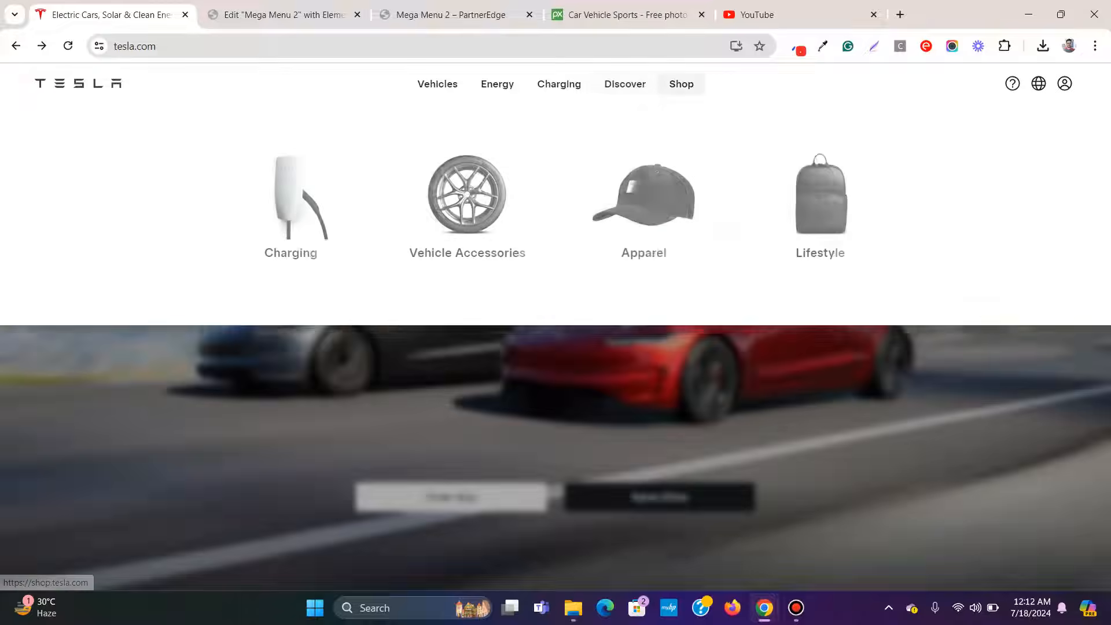
{"action": "left_click_drag", "start_coordinate": [323, 256], "coordinate": [287, 249]}
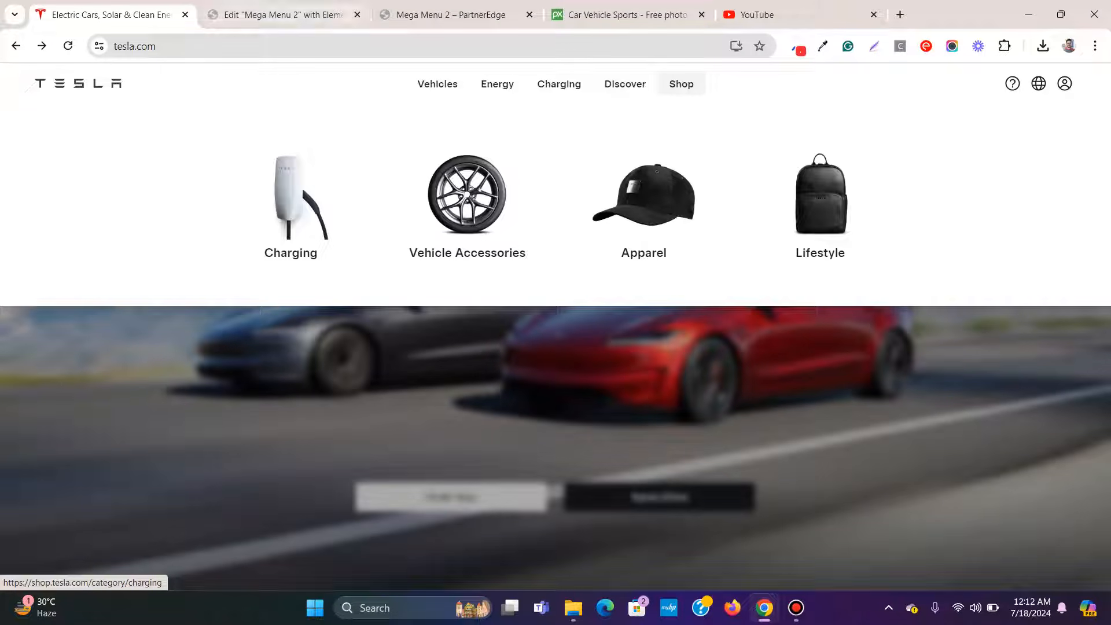
{"action": "left_click", "coordinate": [289, 14]}
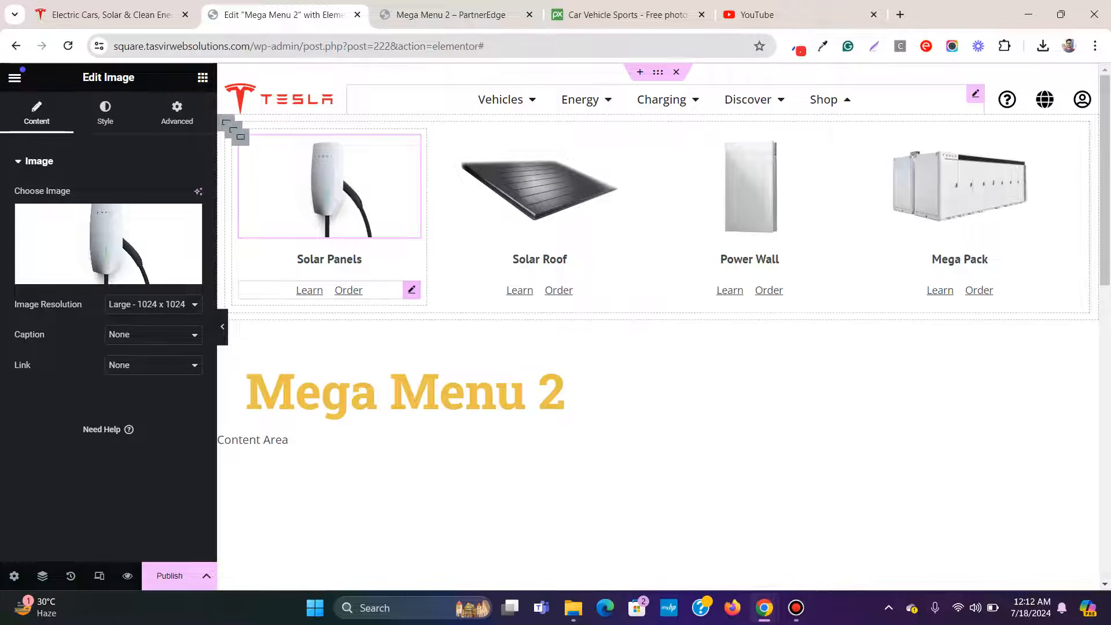
{"action": "right_click", "coordinate": [416, 289]}
{"action": "left_click", "coordinate": [442, 573]}
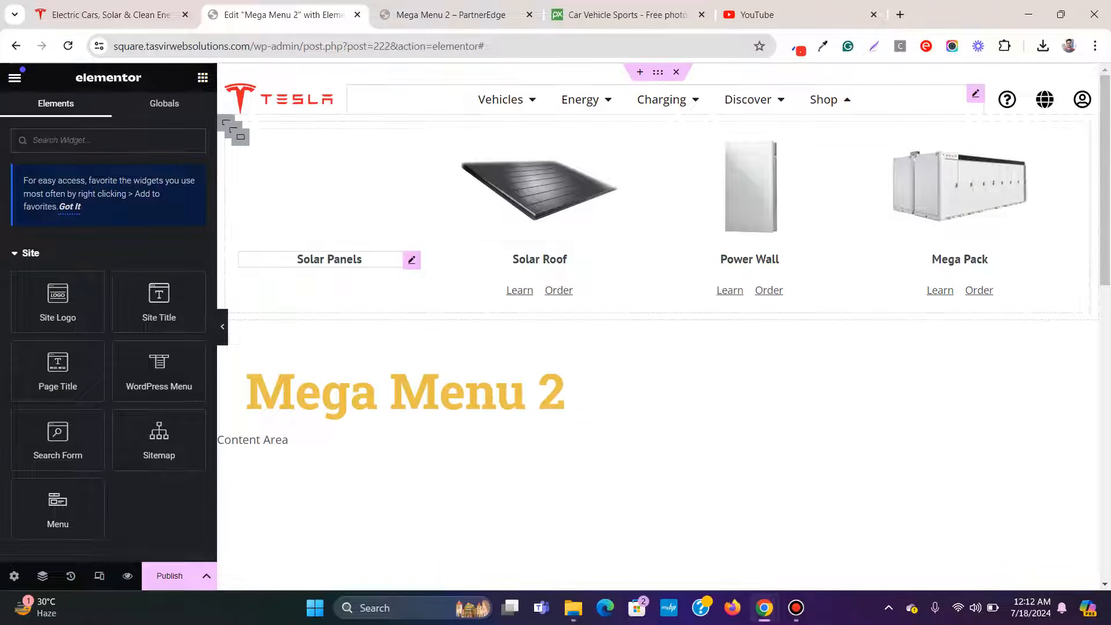
{"action": "left_click", "coordinate": [329, 259]}
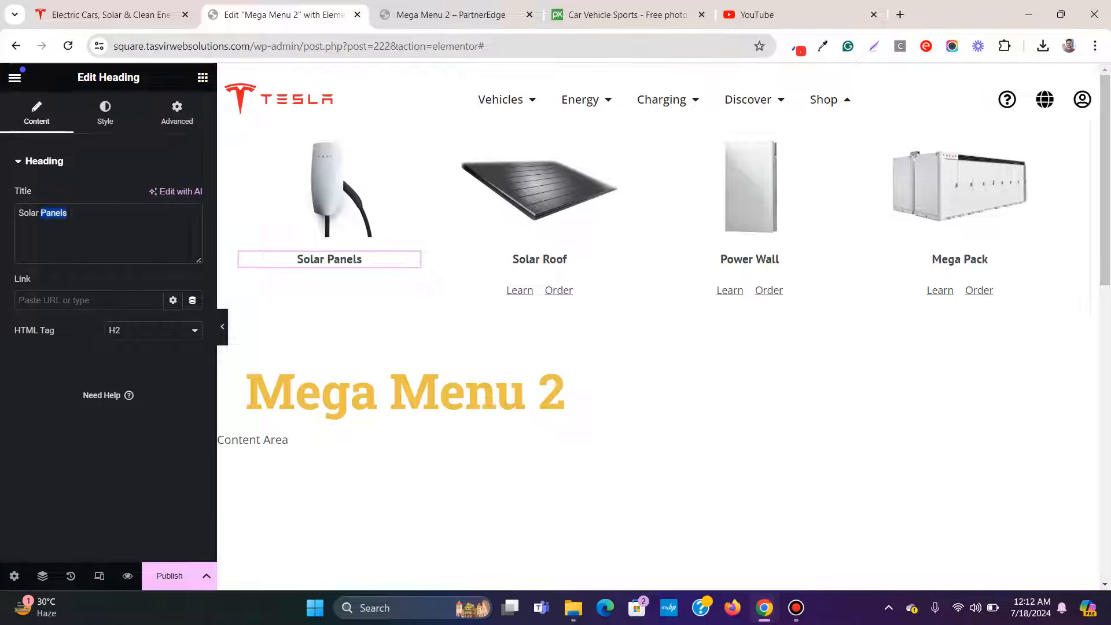
{"action": "type", "text": "Charging"}
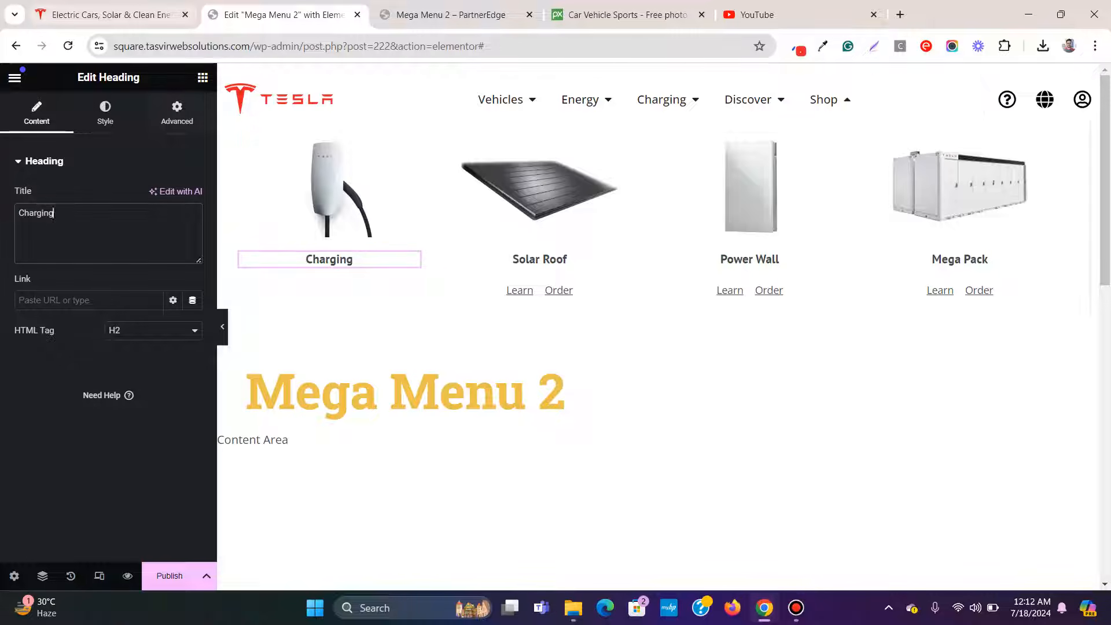
Step: Save the Vehicle Accessories wheel image from the Tesla site's Shop dropdown to the computer
{"action": "key", "text": "ctrl+shift+Tab"}
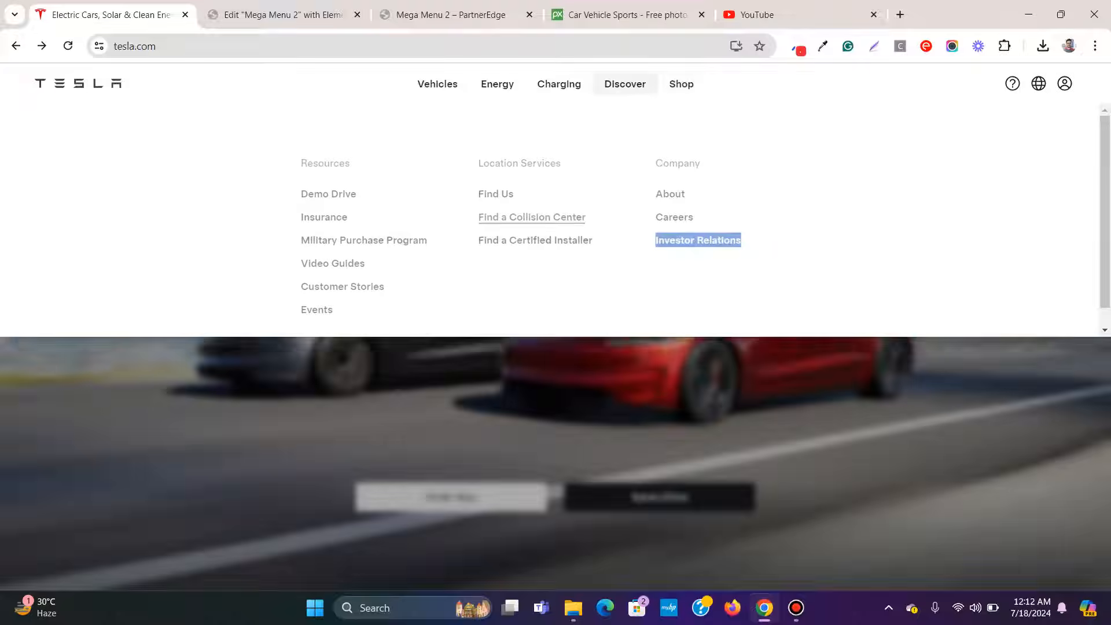
{"action": "right_click", "coordinate": [454, 177]}
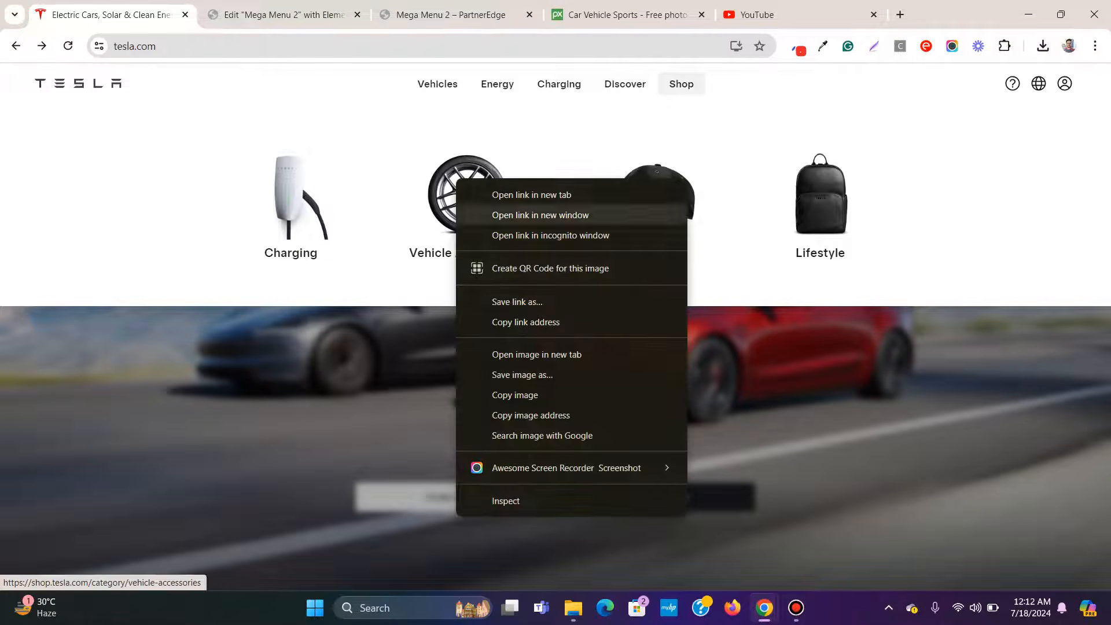
{"action": "left_click", "coordinate": [492, 373]}
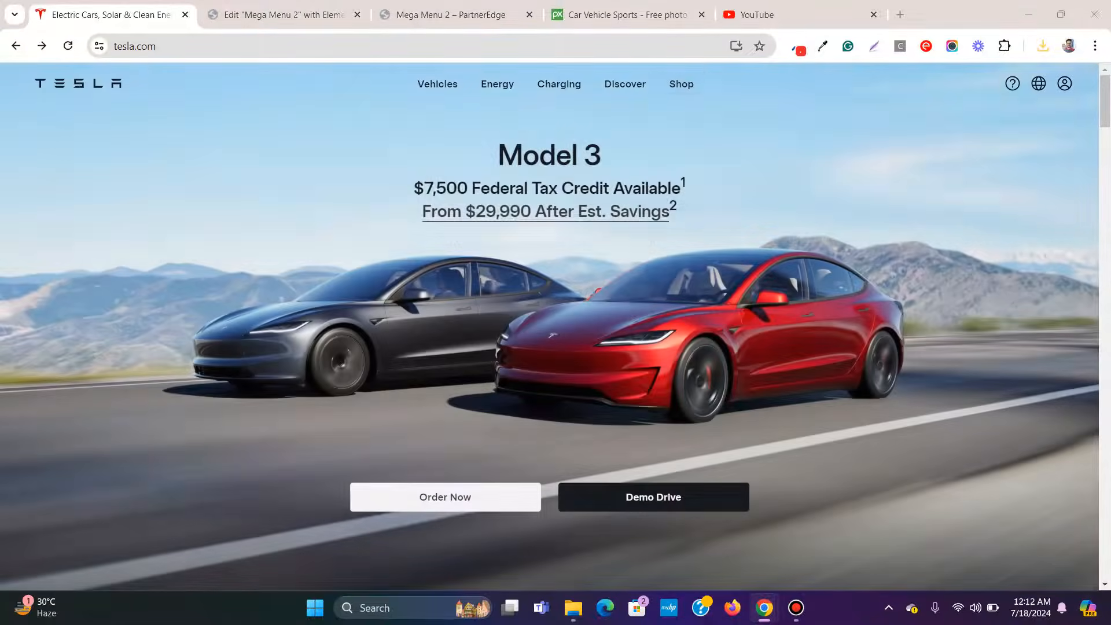
{"action": "left_click", "coordinate": [613, 435]}
Step: In the Elementor Shop dropdown, delete the Learn and Order links under Solar Roof
{"action": "key", "text": "ctrl+Tab"}
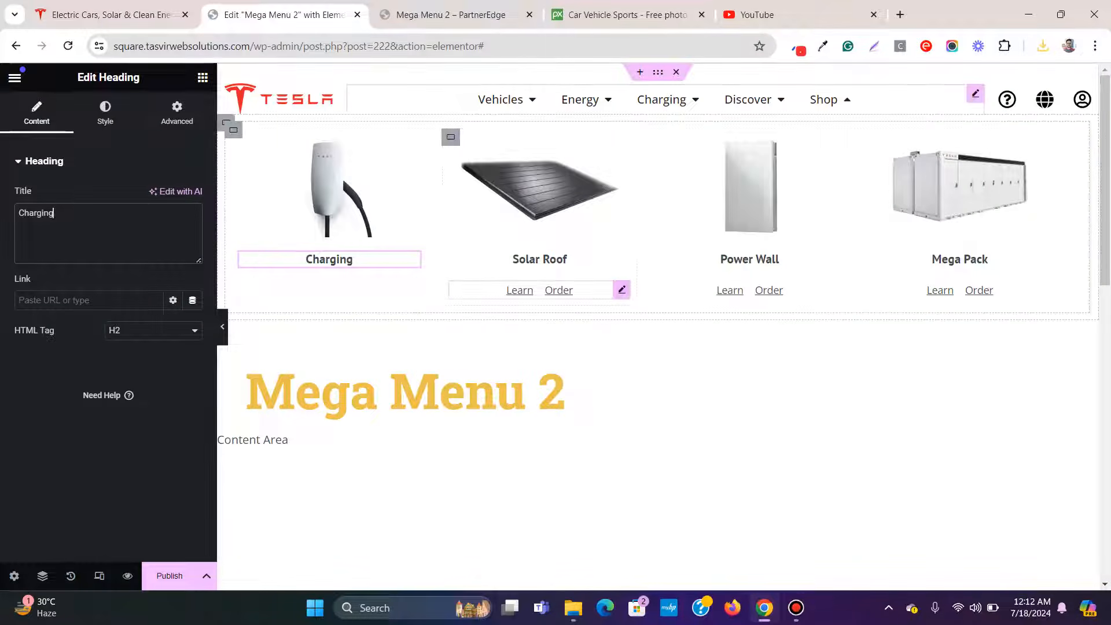
{"action": "right_click", "coordinate": [619, 289]}
{"action": "key", "text": "Delete"}
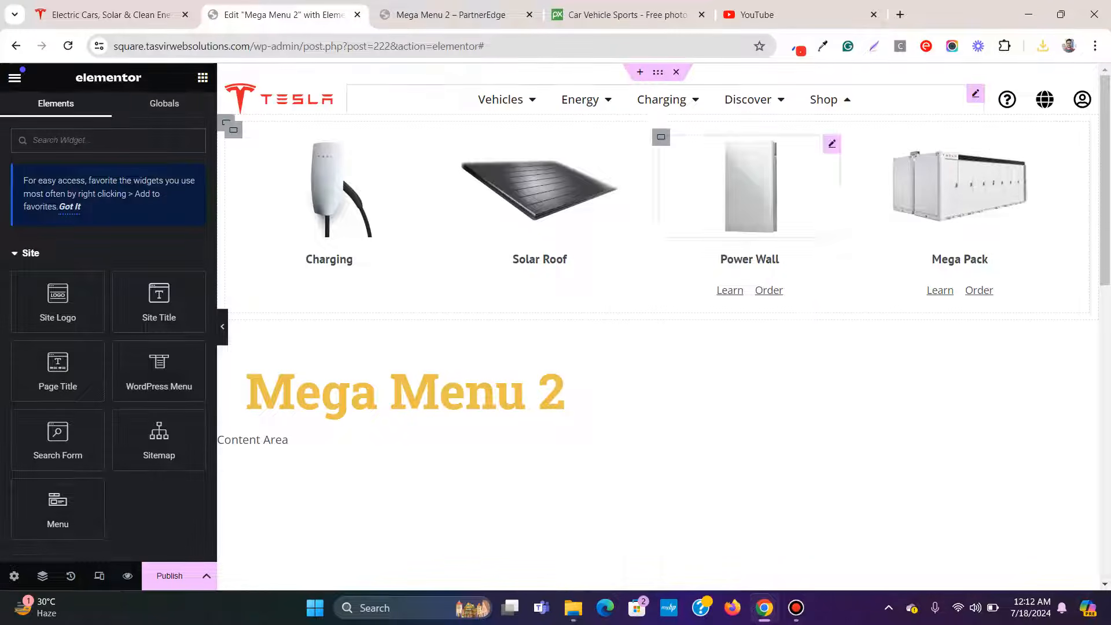
Step: Replace the Solar Roof image with the downloaded Mega-Menu-Shop-Vehicle-Accessories.avif, uploading it to the media library
{"action": "left_click", "coordinate": [537, 191]}
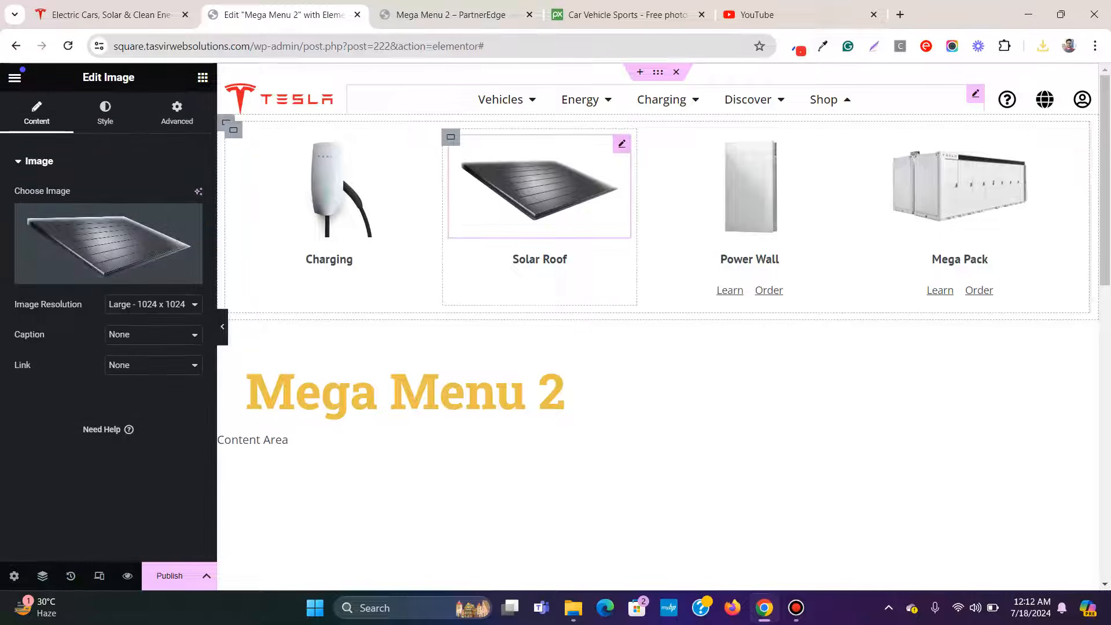
{"action": "left_click", "coordinate": [104, 255]}
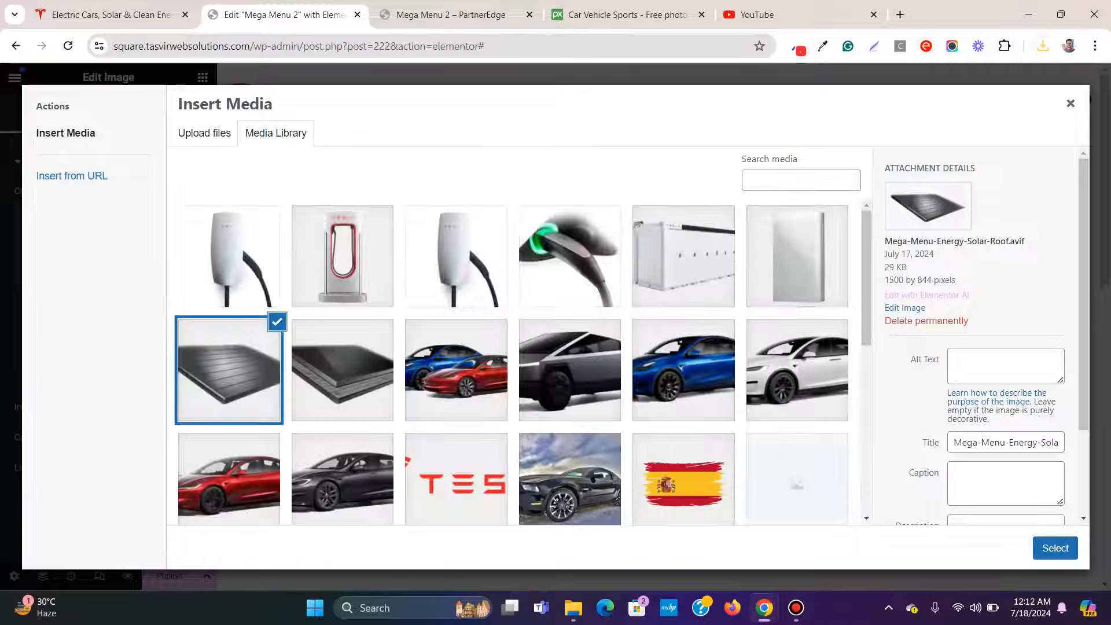
{"action": "left_click", "coordinate": [1042, 46]}
{"action": "left_click_drag", "start_coordinate": [925, 114], "coordinate": [799, 104]}
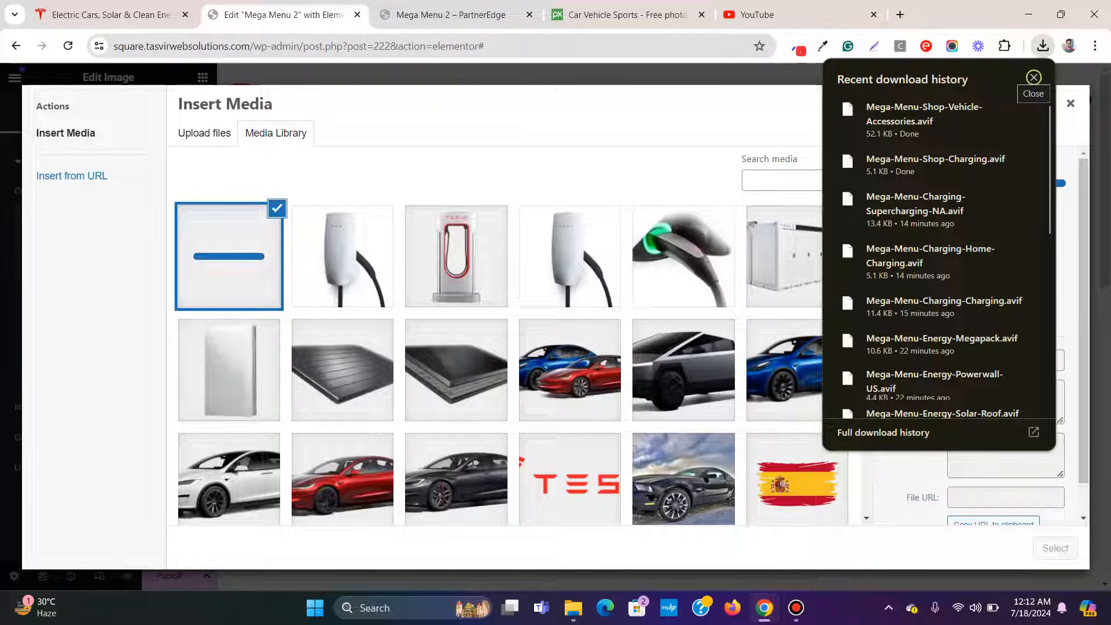
{"action": "left_click", "coordinate": [1033, 77]}
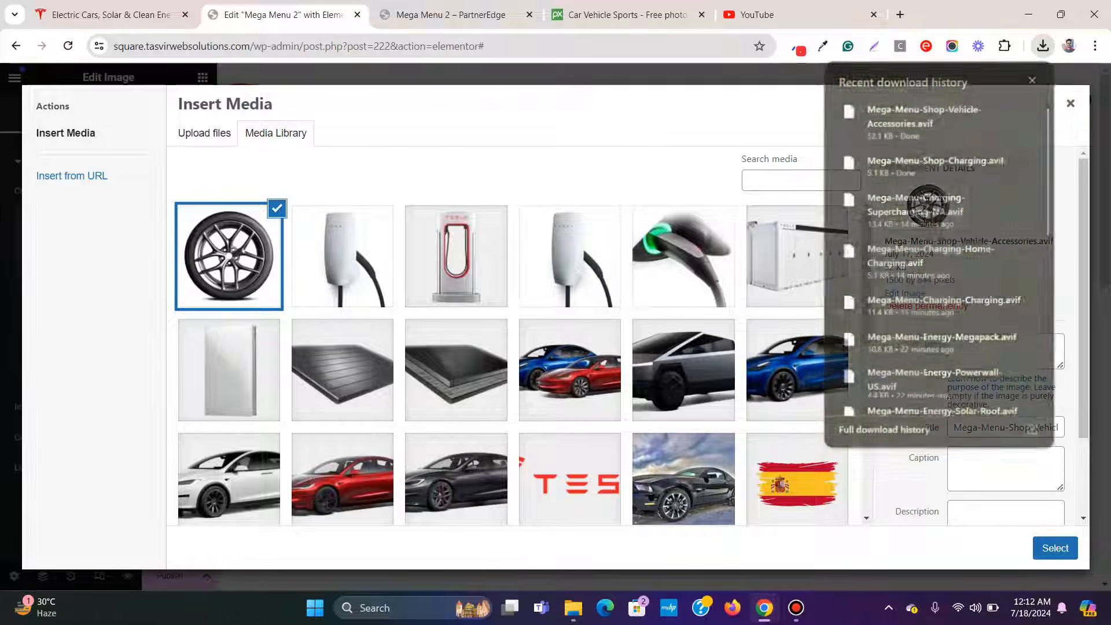
{"action": "left_click", "coordinate": [1055, 548]}
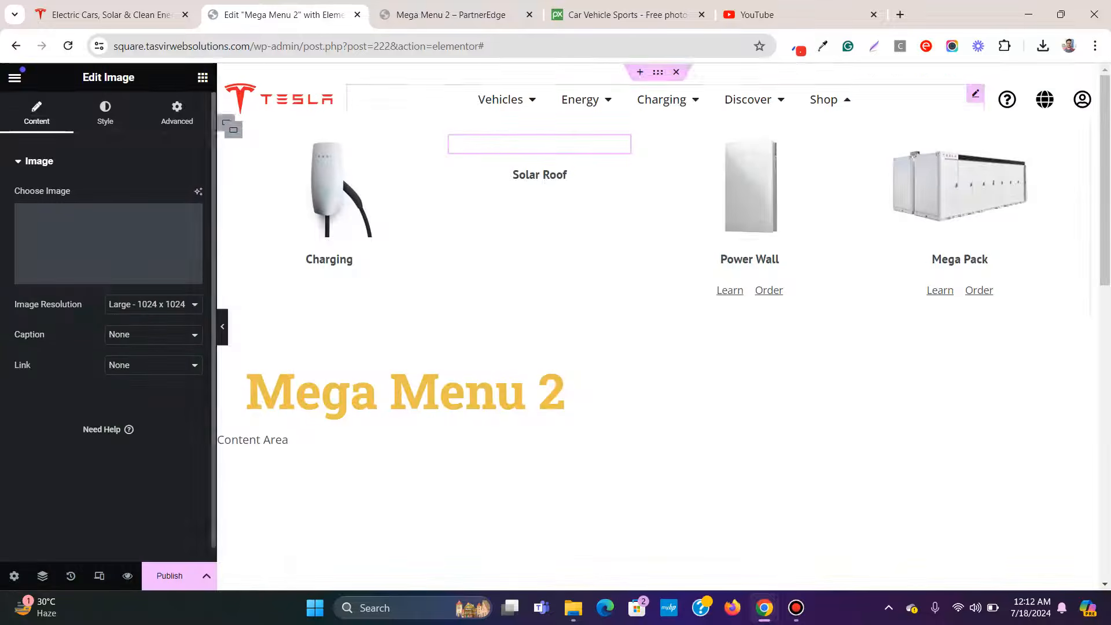
Step: Change the Solar Roof heading to "Vehicle Accesories" and delete the Learn and Order links under Power Wall
{"action": "left_click", "coordinate": [539, 259]}
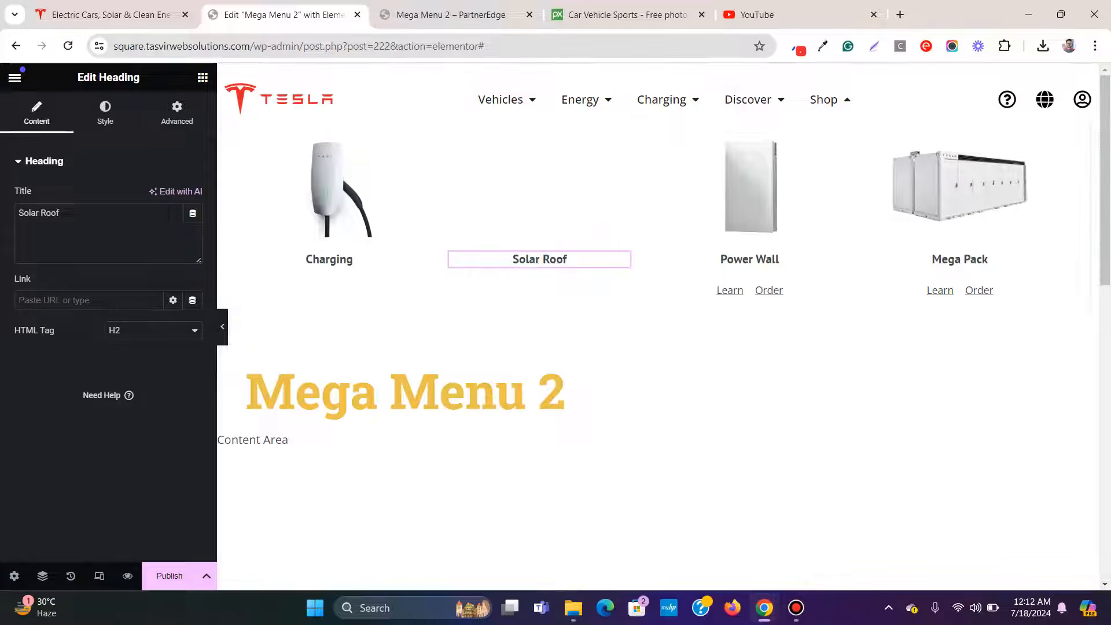
{"action": "double_click", "coordinate": [50, 212]}
{"action": "type", "text": "Ve"}
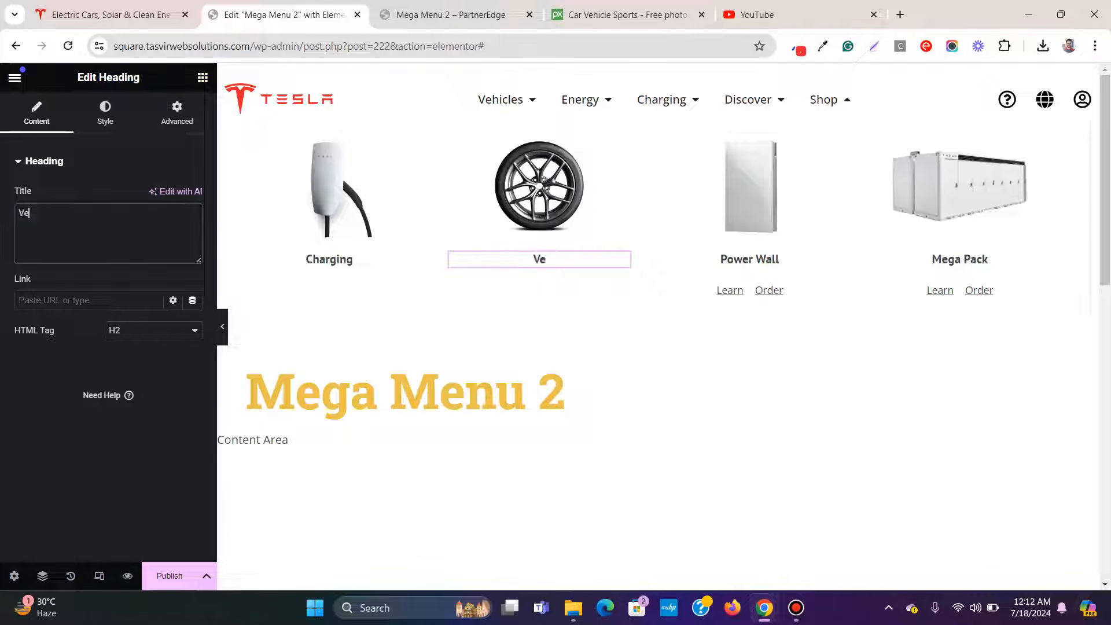
{"action": "type", "text": "hicle Acceso"}
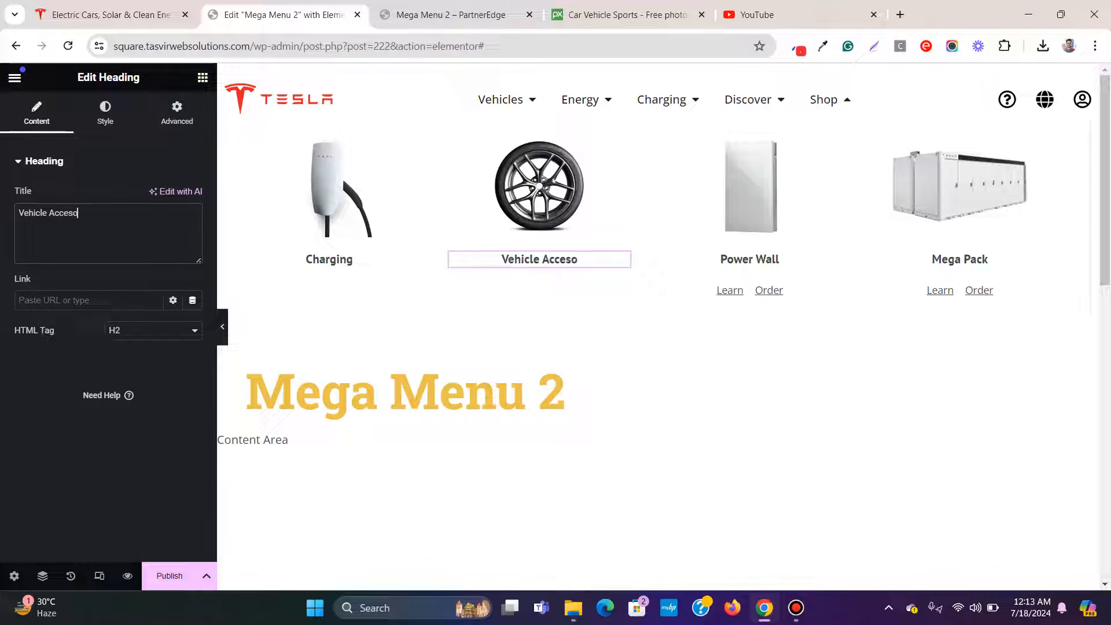
{"action": "type", "text": "ries"}
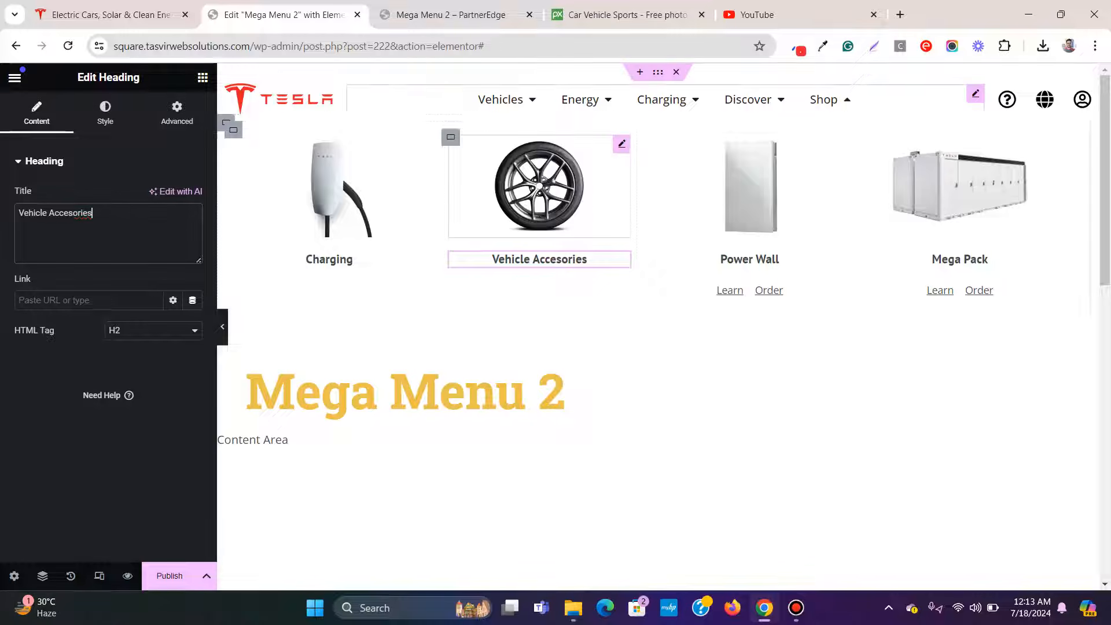
{"action": "right_click", "coordinate": [821, 291]}
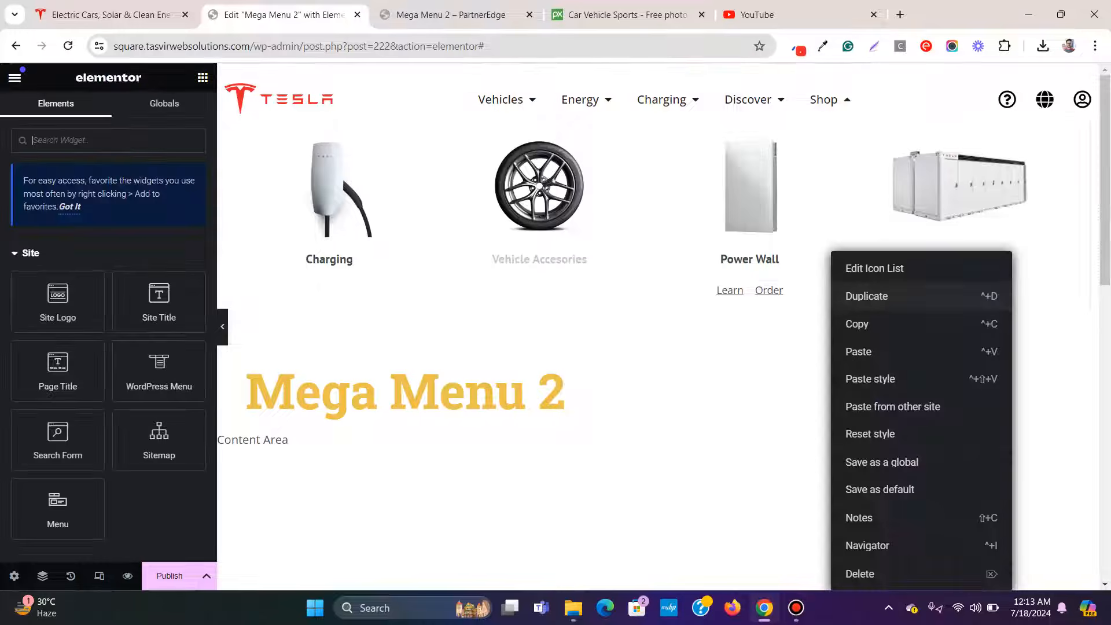
{"action": "left_click", "coordinate": [856, 573]}
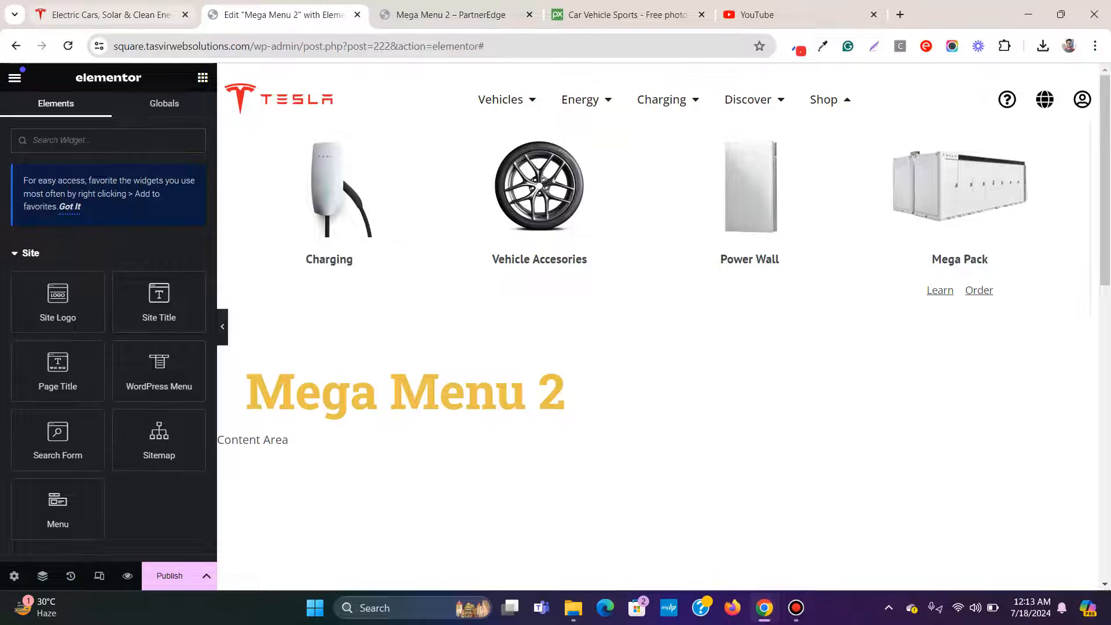
Step: Save the Apparel cap image from the Tesla site's Shop dropdown to the computer
{"action": "left_click", "coordinate": [111, 15]}
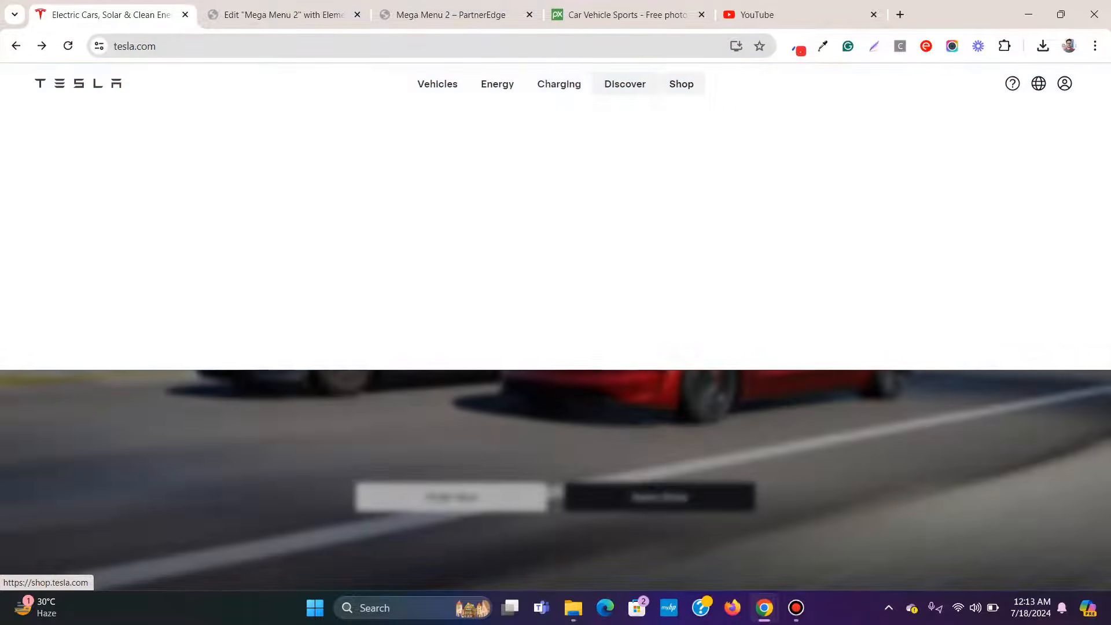
{"action": "mouse_move", "coordinate": [681, 85]}
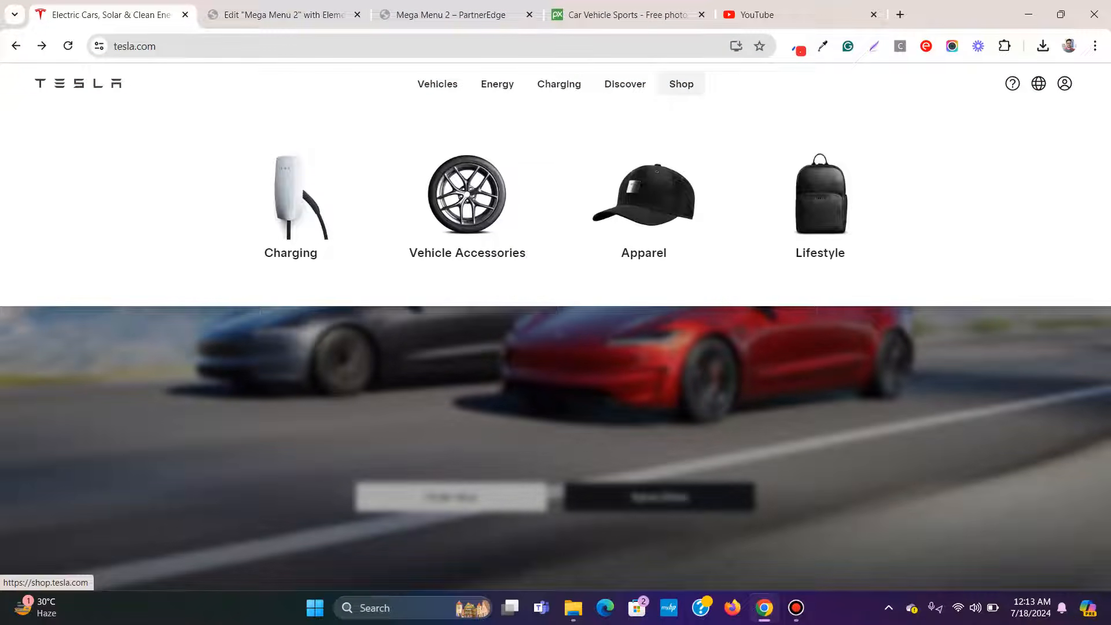
{"action": "right_click", "coordinate": [652, 191]}
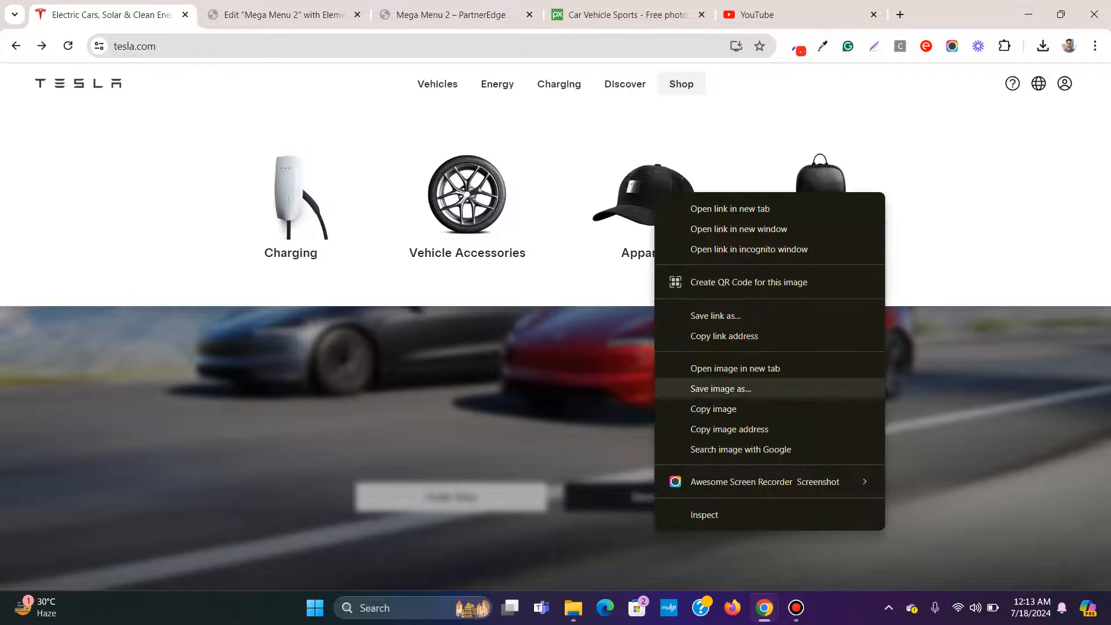
{"action": "left_click", "coordinate": [719, 388]}
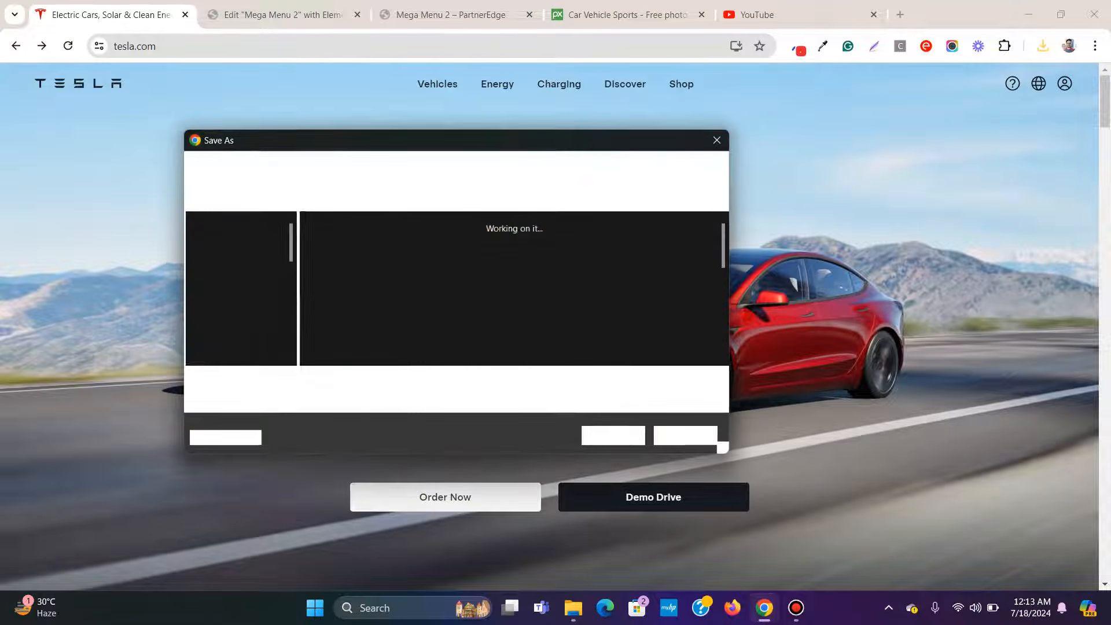
{"action": "left_click", "coordinate": [613, 435]}
Step: Back in the Elementor Shop dropdown, replace the Power Wall image with the downloaded Mega-Menu-Shop-Apparel.avif, uploading it to the media library
{"action": "left_click", "coordinate": [283, 15]}
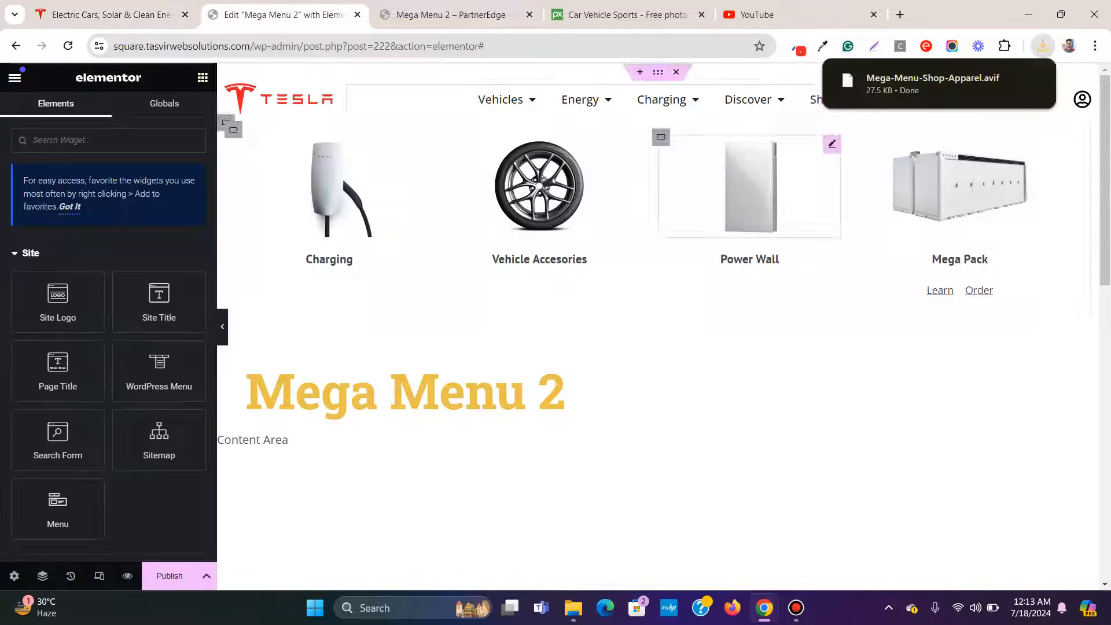
{"action": "left_click", "coordinate": [750, 186]}
{"action": "left_click", "coordinate": [109, 243]}
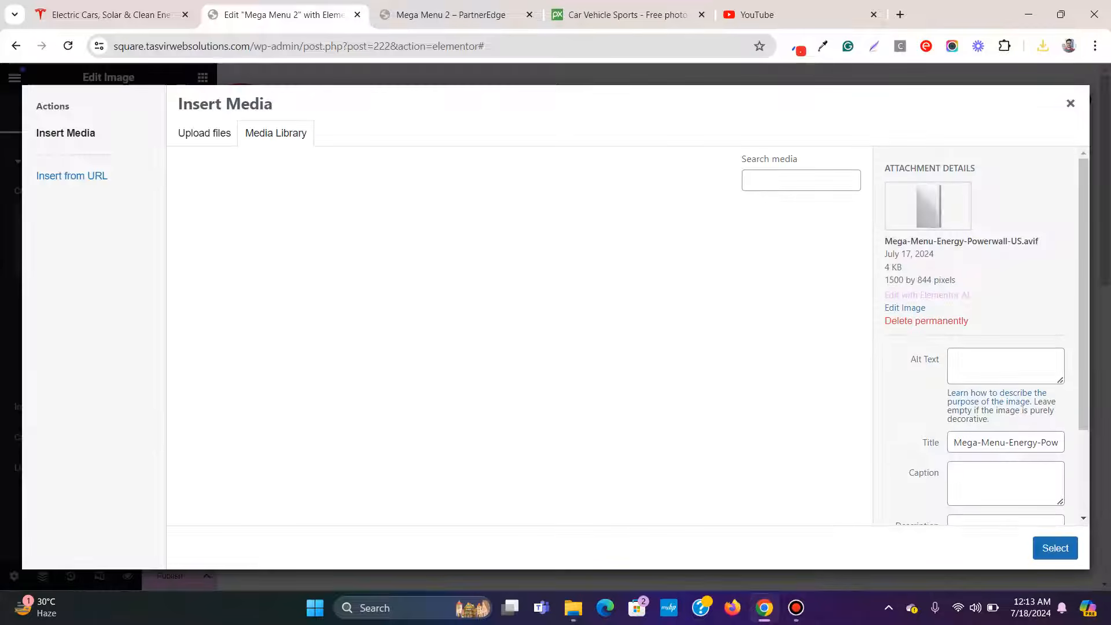
{"action": "left_click", "coordinate": [1042, 46]}
{"action": "left_click_drag", "start_coordinate": [926, 112], "coordinate": [555, 255]}
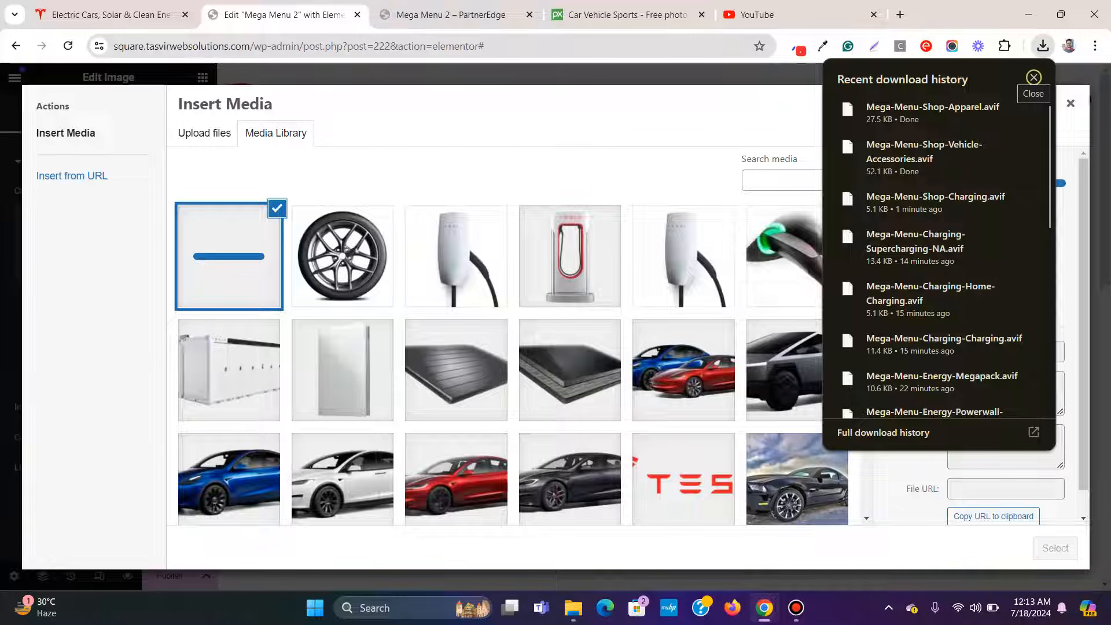
{"action": "left_click", "coordinate": [1033, 77]}
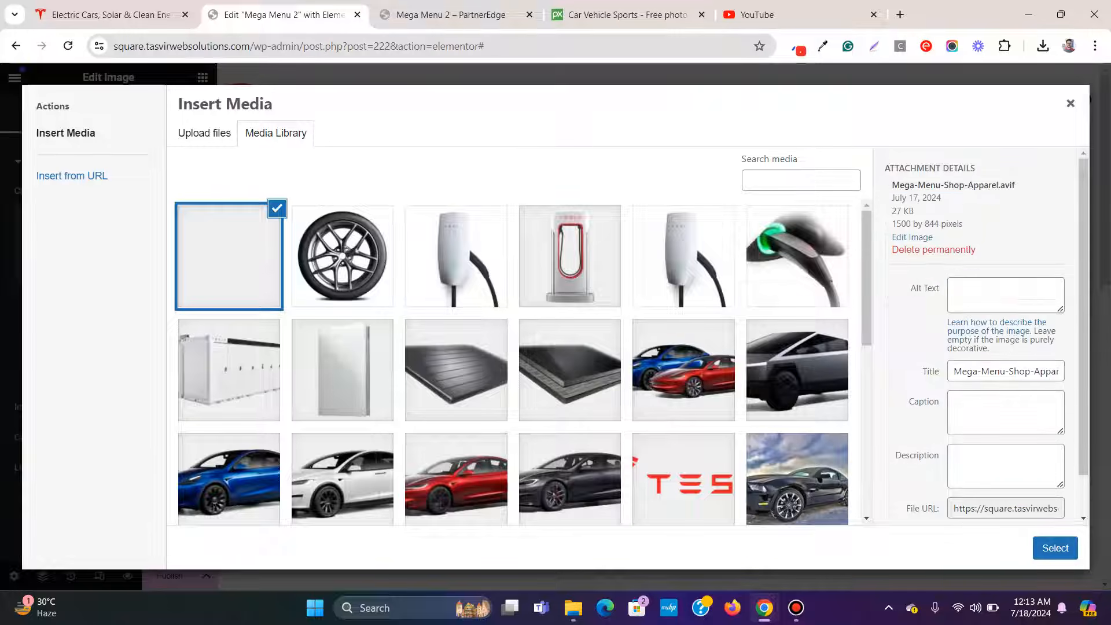
{"action": "left_click", "coordinate": [1054, 548]}
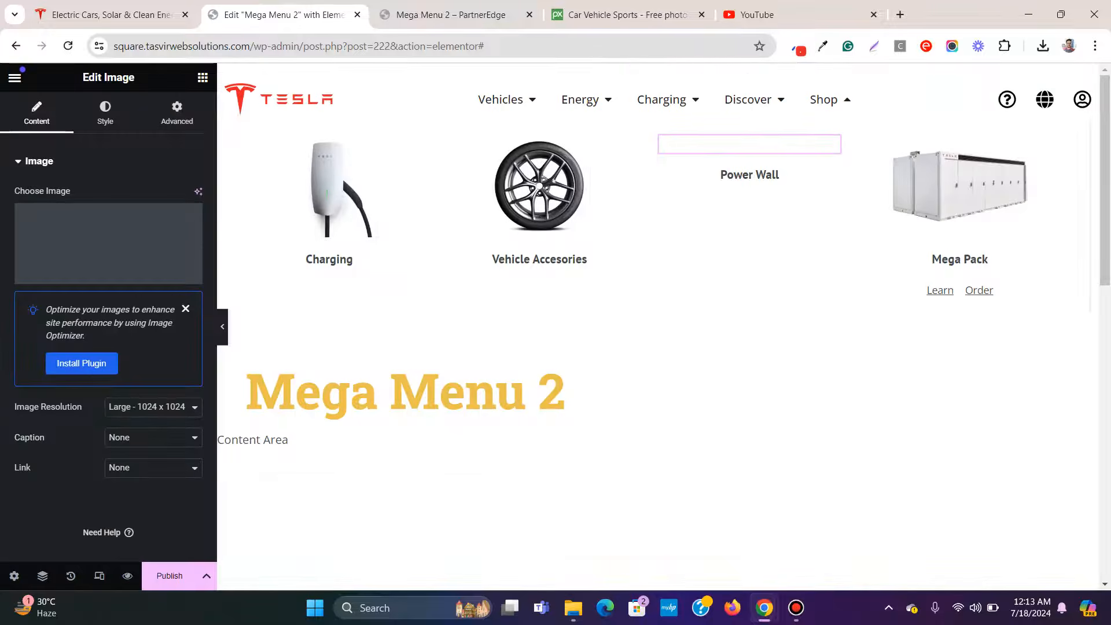
Step: Change the Power Wall heading in the Shop dropdown to "Apparel"
{"action": "left_click", "coordinate": [750, 259]}
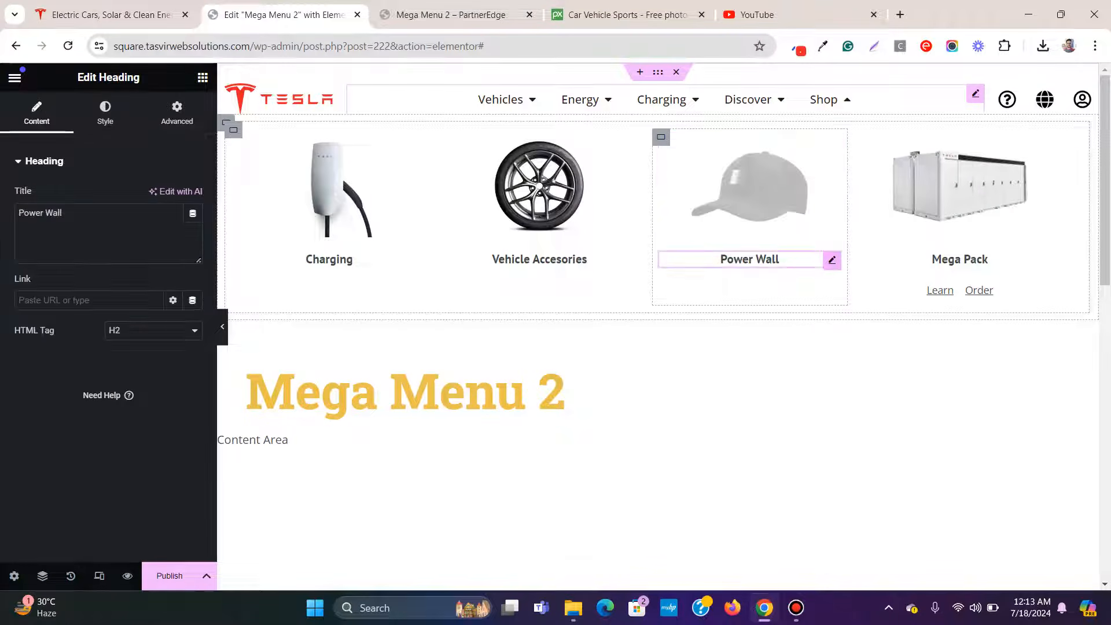
{"action": "double_click", "coordinate": [54, 214]}
{"action": "type", "text": "Apparel"}
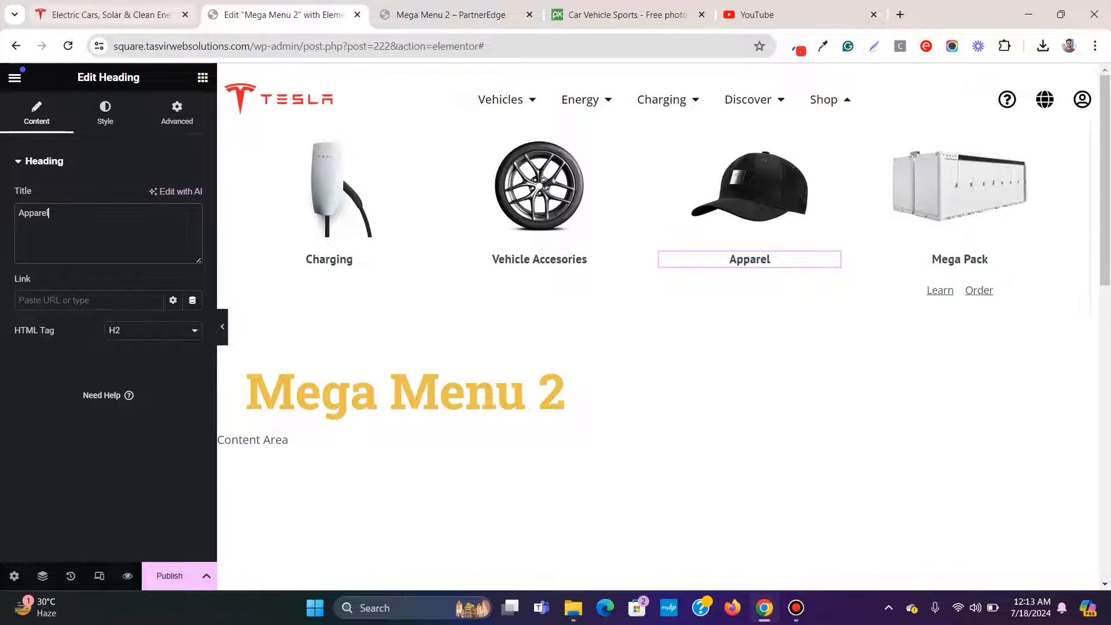
Step: Save the Lifestyle backpack image from the Tesla site's Shop dropdown as Mega-Menu-Shop-Lifestyle in AVIF format
{"action": "left_click", "coordinate": [112, 15]}
{"action": "mouse_move", "coordinate": [680, 84]}
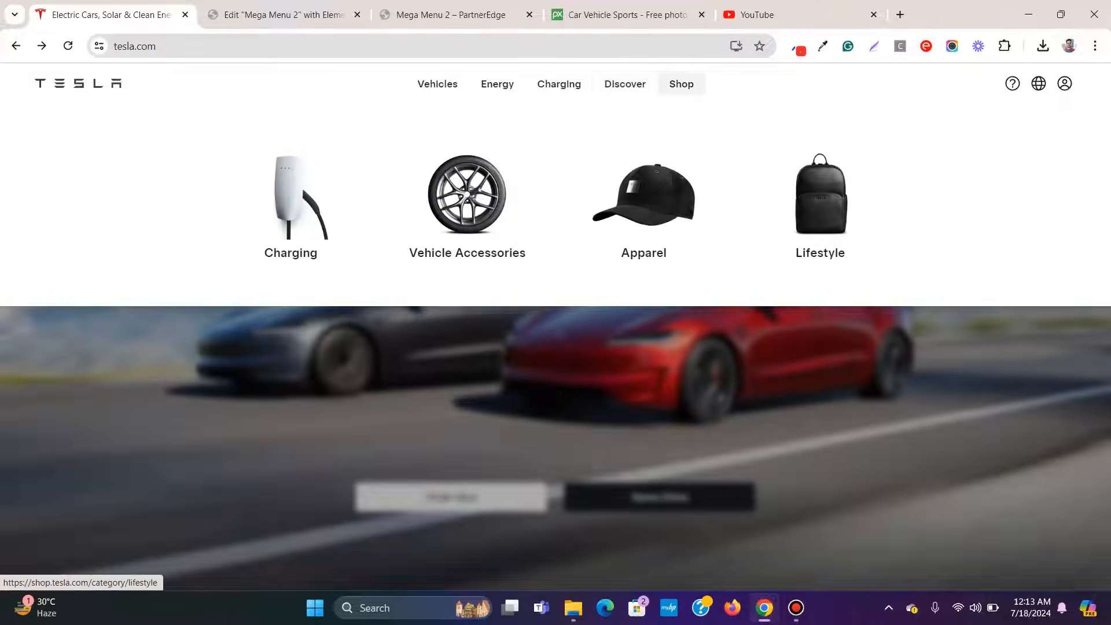
{"action": "right_click", "coordinate": [814, 191]}
{"action": "left_click", "coordinate": [879, 386]}
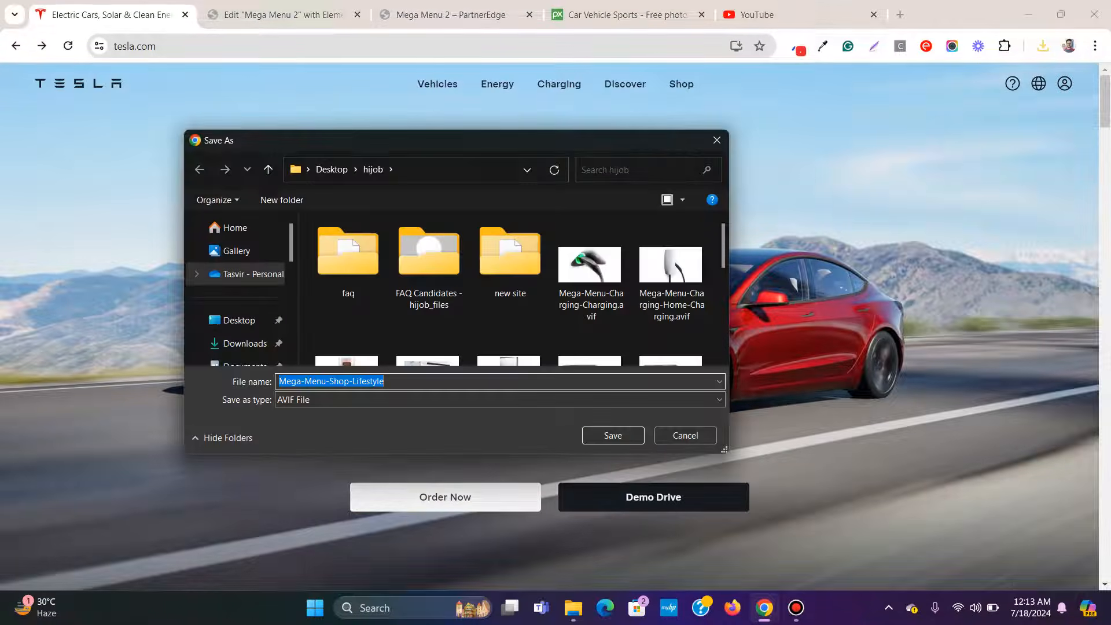
{"action": "left_click", "coordinate": [613, 435]}
Step: In the Elementor Shop dropdown, replace the Mega Pack image with the downloaded Mega-Menu-Shop-Lifestyle.avif, uploading it to the media library
{"action": "left_click", "coordinate": [284, 15]}
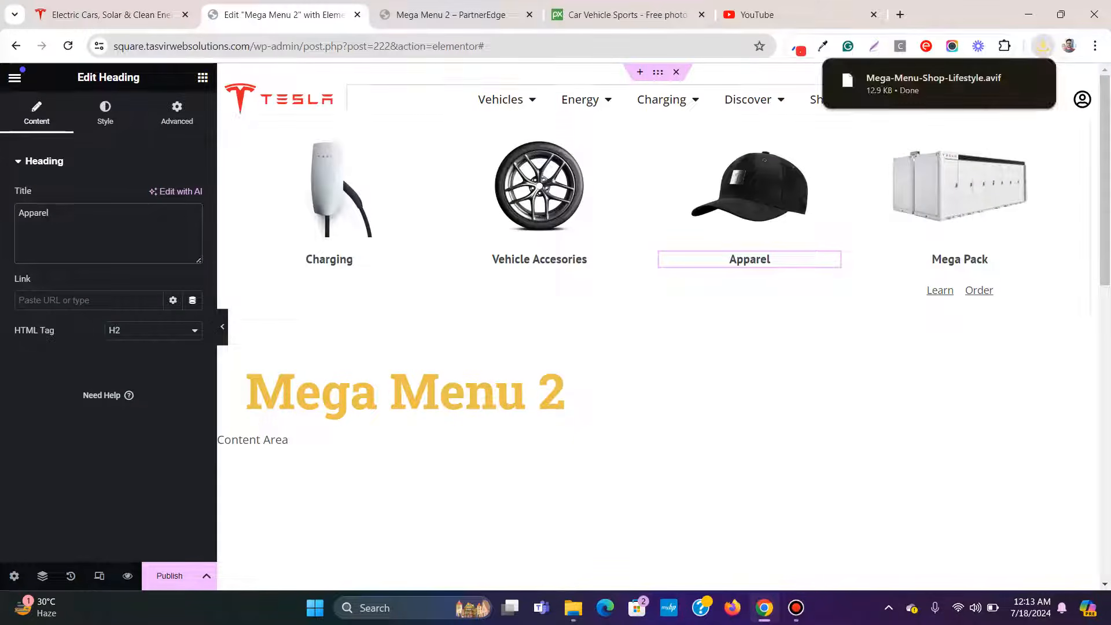
{"action": "left_click", "coordinate": [959, 187]}
{"action": "left_click", "coordinate": [108, 243]}
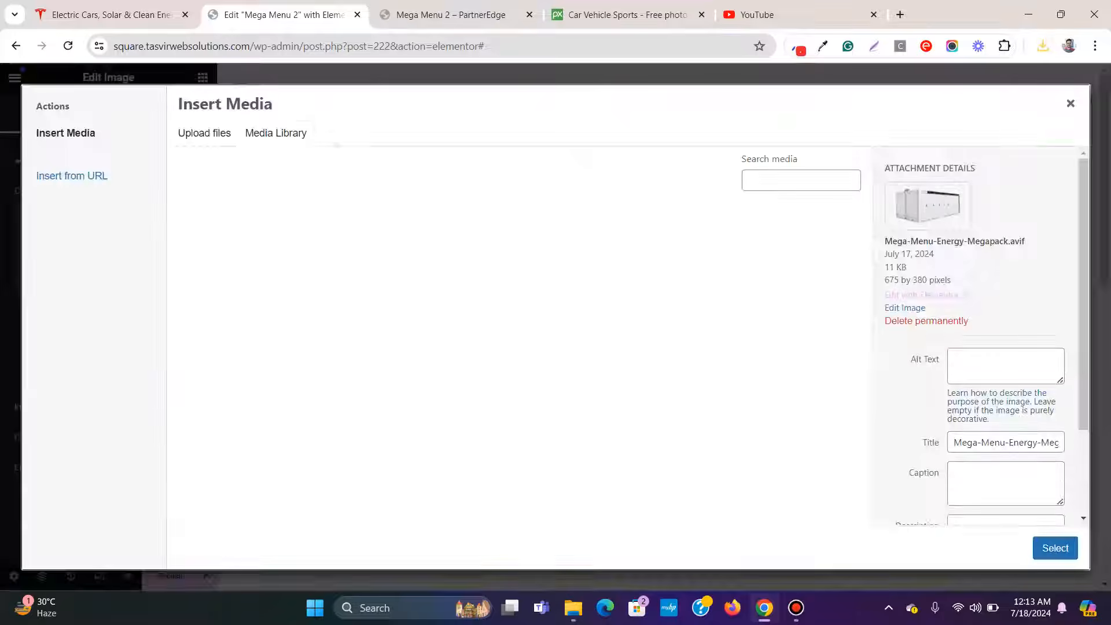
{"action": "left_click", "coordinate": [1042, 46]}
{"action": "left_click_drag", "start_coordinate": [902, 112], "coordinate": [520, 295]}
{"action": "left_click", "coordinate": [1033, 77]}
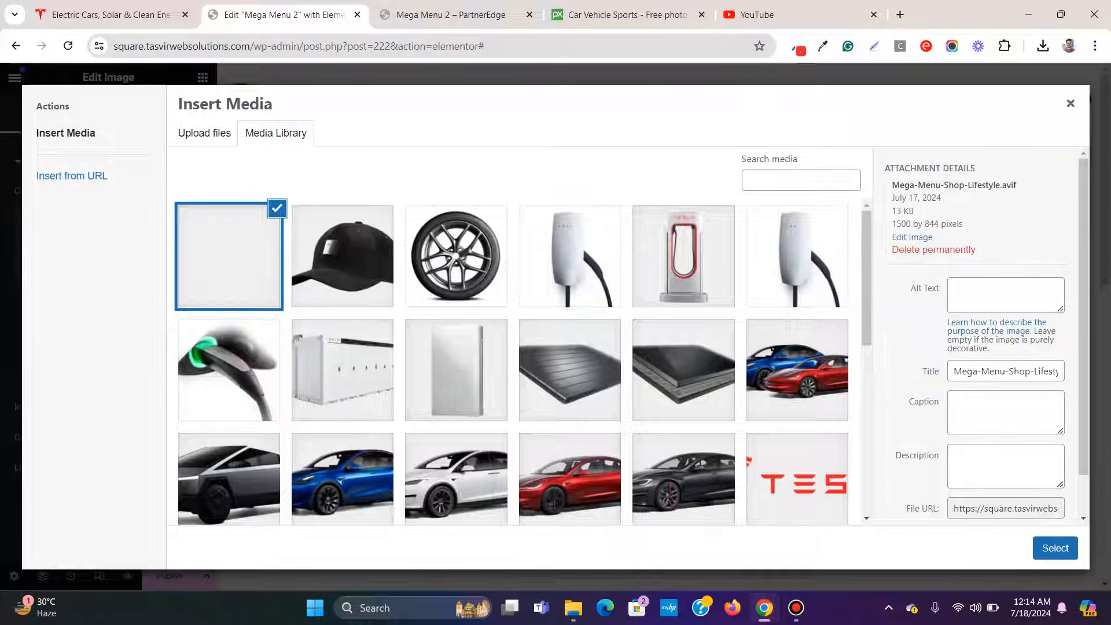
{"action": "left_click", "coordinate": [1055, 547]}
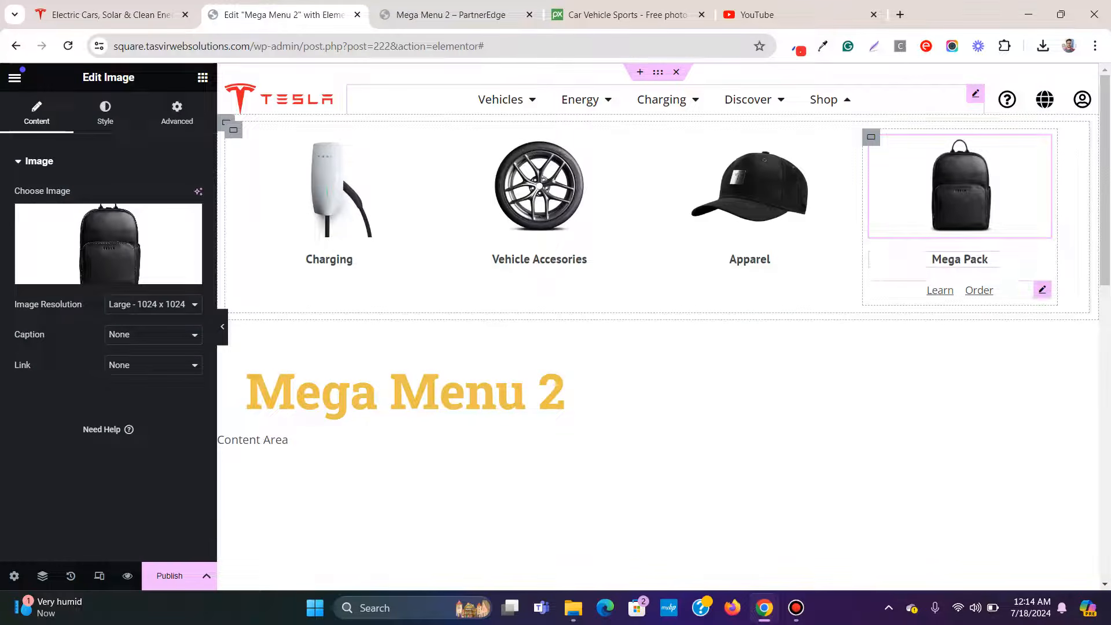
Step: Delete the Learn and Order links under Mega Pack and change its heading to "Lifestyle"
{"action": "right_click", "coordinate": [932, 290]}
{"action": "left_click", "coordinate": [960, 572]}
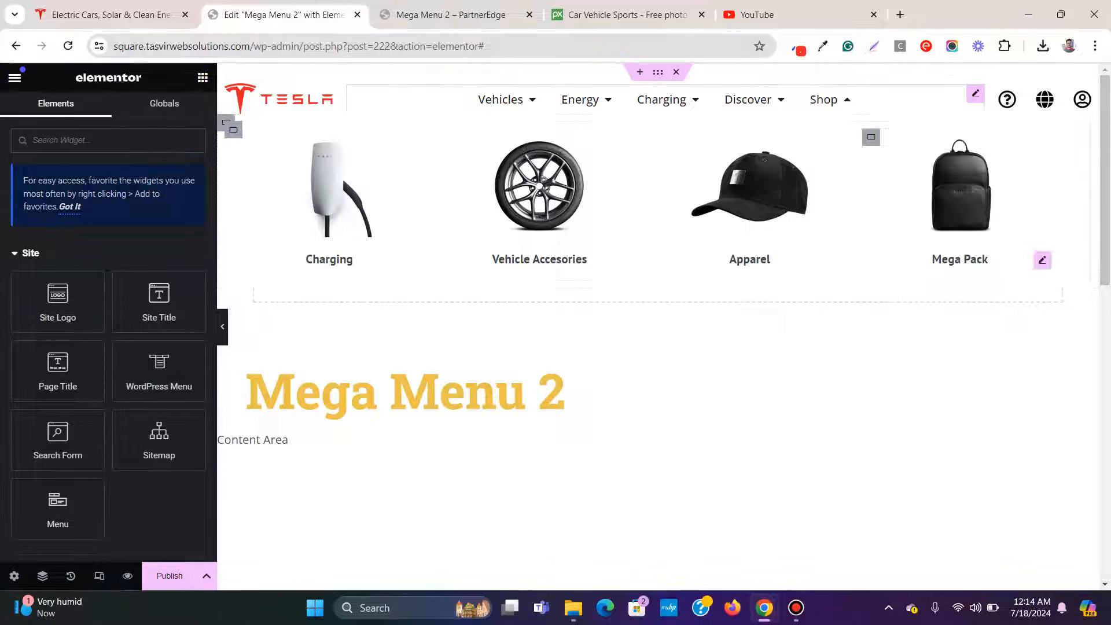
{"action": "left_click", "coordinate": [1041, 259]}
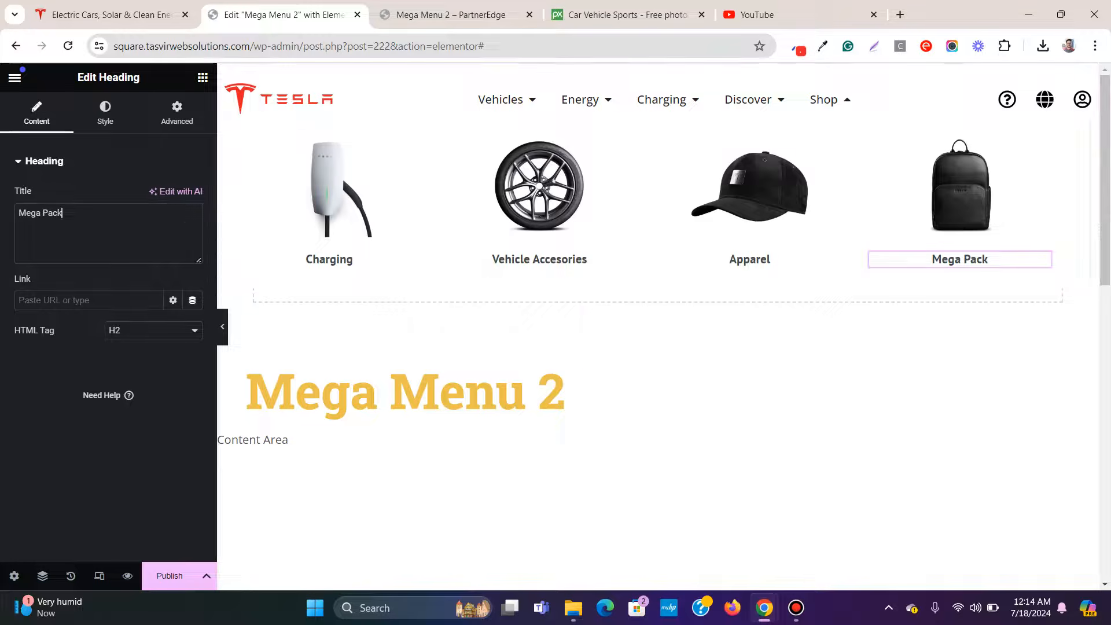
{"action": "key", "text": "ctrl+a"}
{"action": "type", "text": "L"}
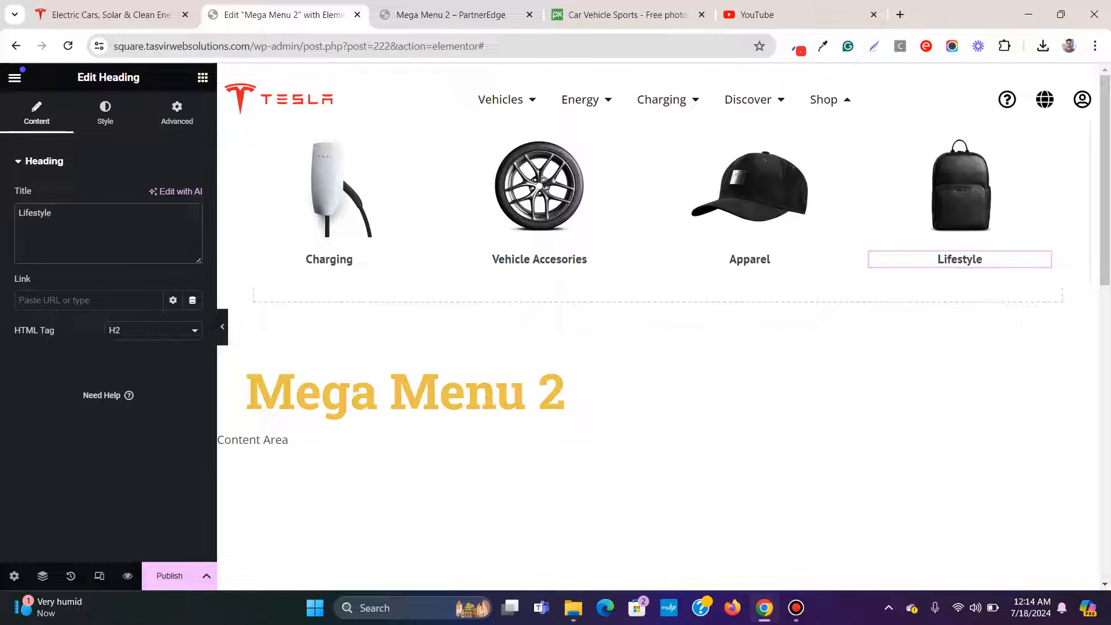
Step: Save the changes to the menu template and reload the Mega Menu 2 preview page
{"action": "left_click", "coordinate": [207, 576]}
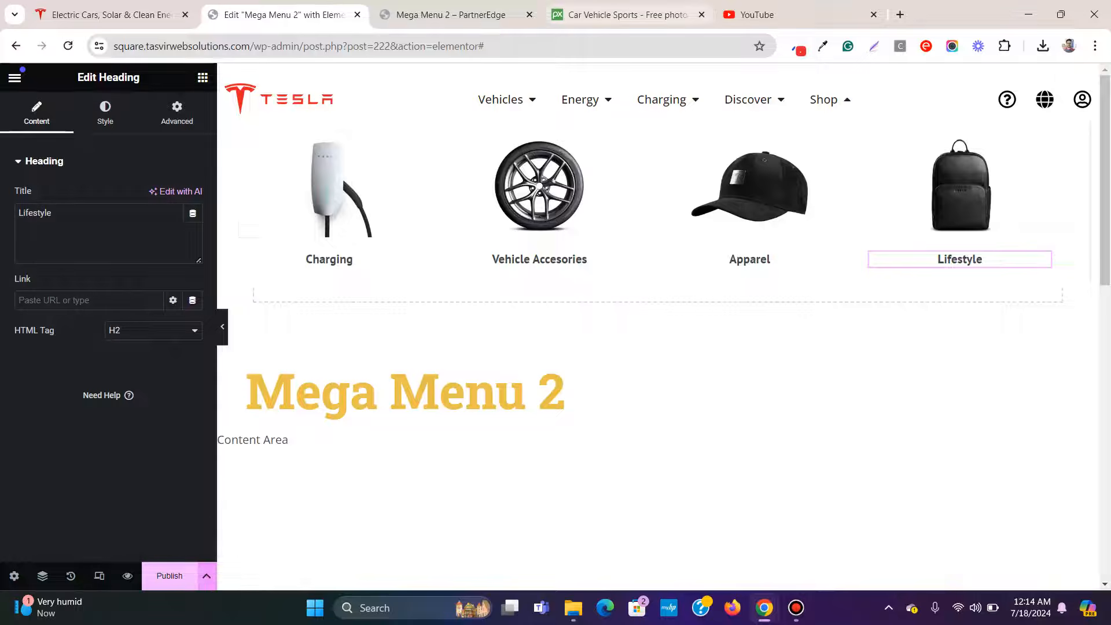
{"action": "left_click", "coordinate": [498, 14]}
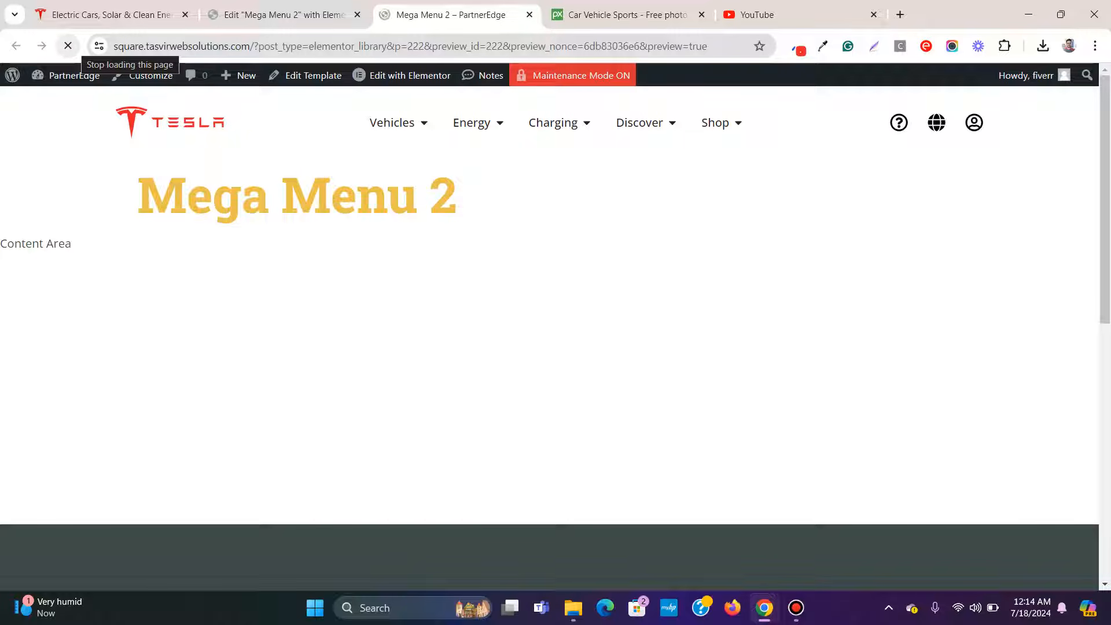
{"action": "mouse_move", "coordinate": [398, 122]}
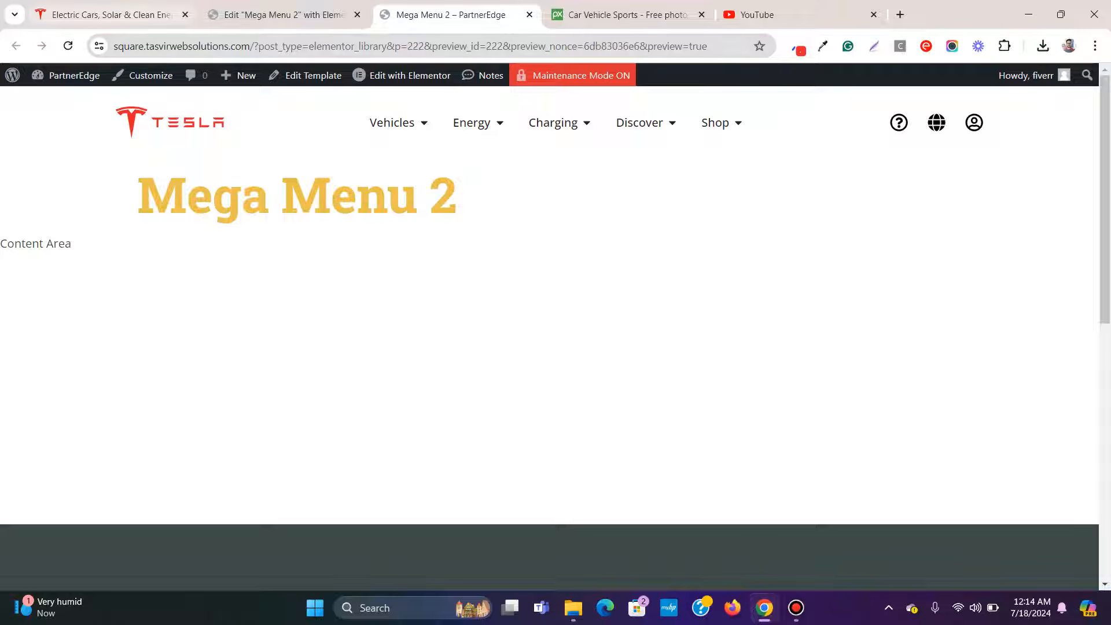
Step: Move the Tesla site's browser tab beside the Mega Menu 2 preview tab to compare their dropdowns
{"action": "left_click", "coordinate": [110, 15]}
{"action": "left_click_drag", "start_coordinate": [110, 14], "coordinate": [292, 15]}
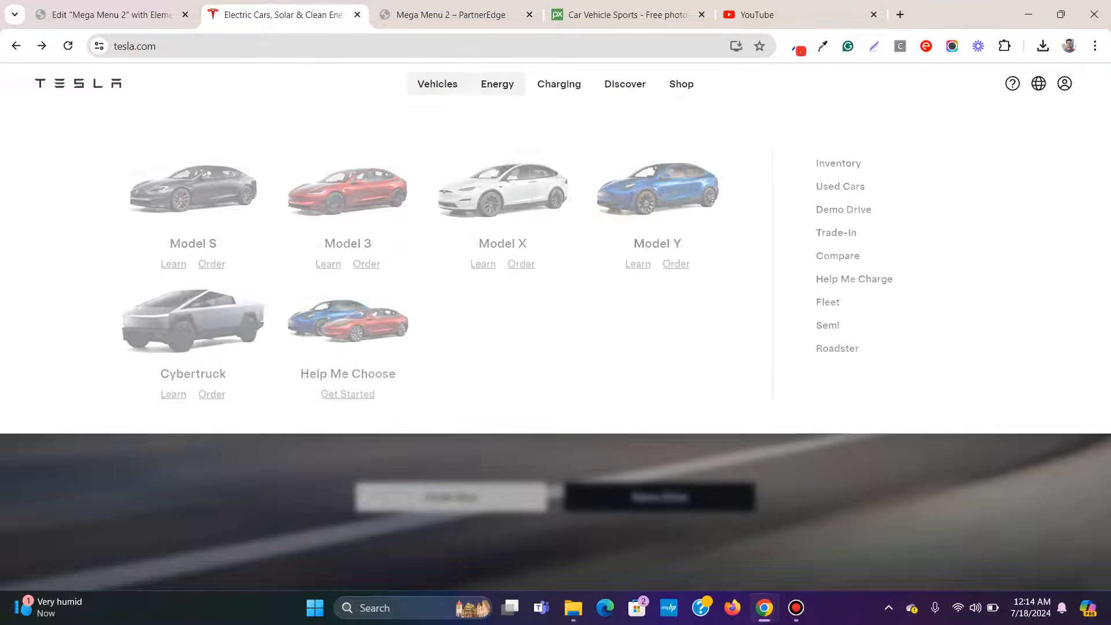
Step: Compare the dropdowns on Tesla's site with the Vehicles, Energy, Charging, Discover and Shop dropdowns in the Mega Menu 2 preview
{"action": "mouse_move", "coordinate": [497, 84]}
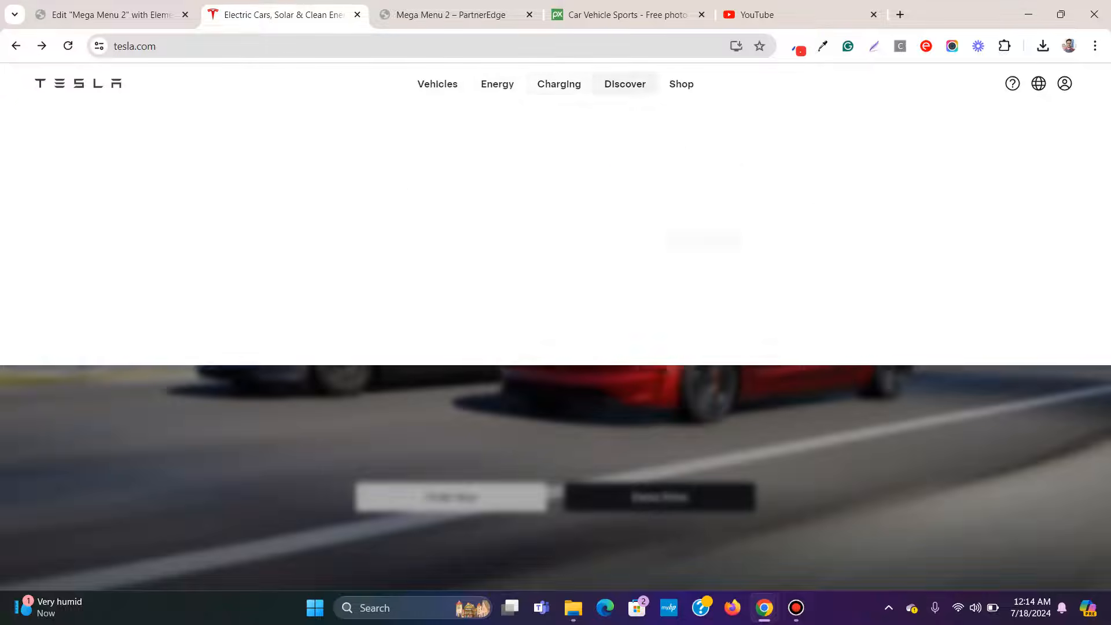
{"action": "left_click", "coordinate": [451, 14]}
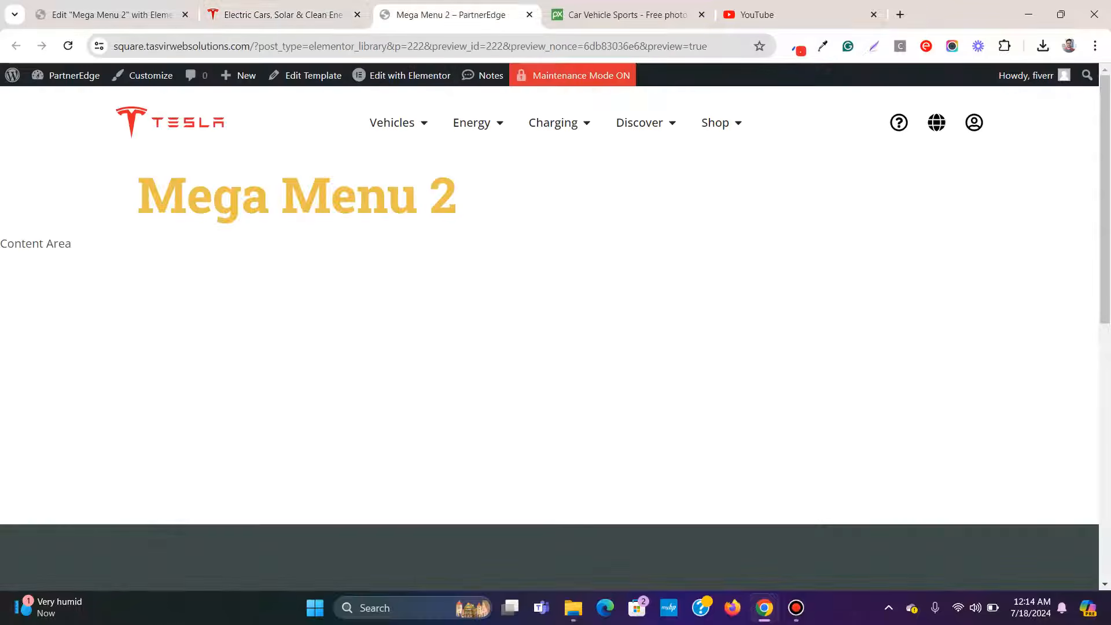
{"action": "mouse_move", "coordinate": [398, 123]}
{"action": "mouse_move", "coordinate": [476, 122]}
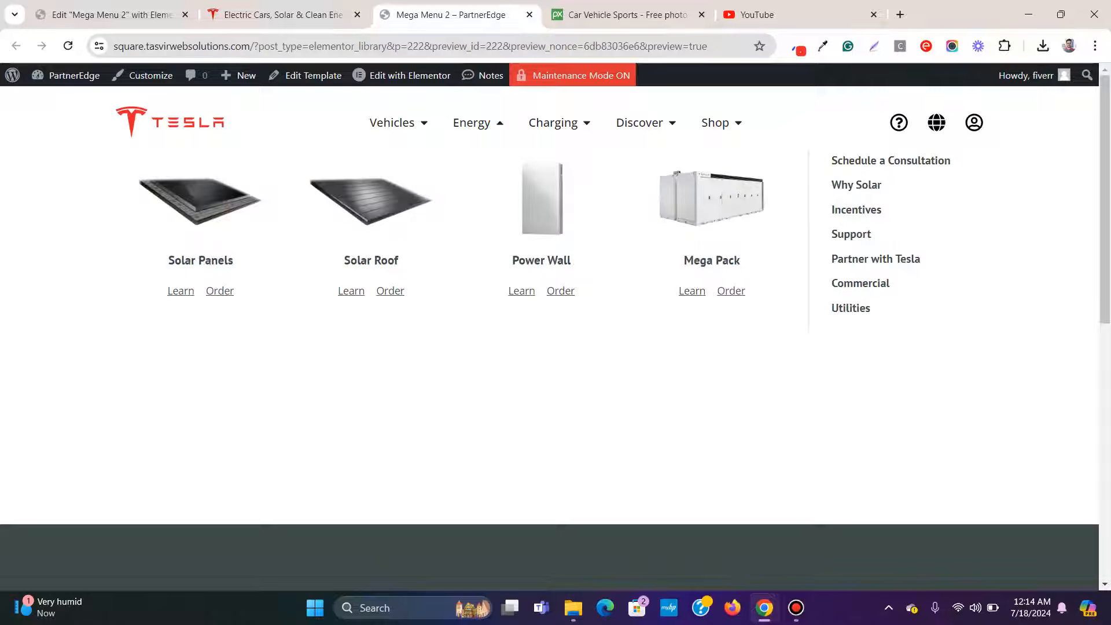
{"action": "mouse_move", "coordinate": [552, 123]}
{"action": "mouse_move", "coordinate": [639, 122]}
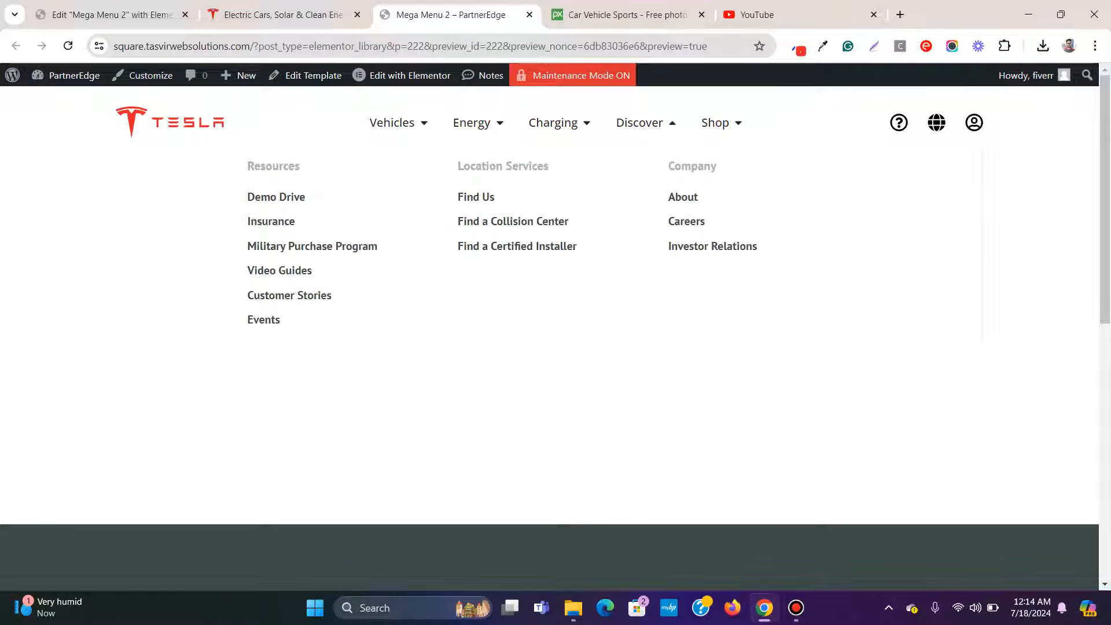
{"action": "mouse_move", "coordinate": [716, 123]}
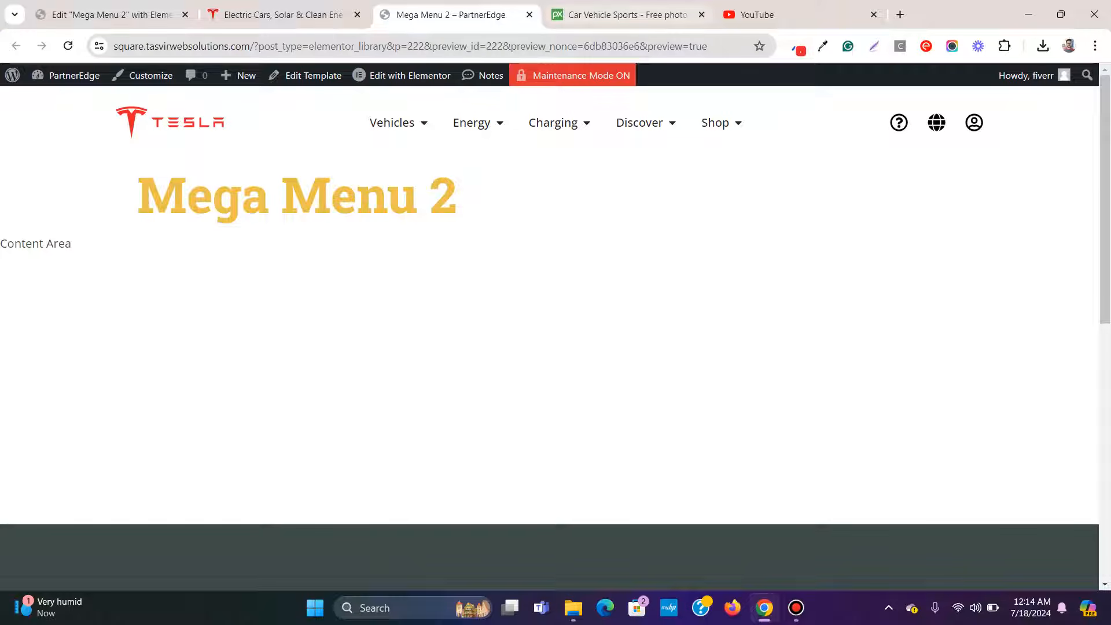
{"action": "left_click", "coordinate": [283, 16]}
{"action": "left_click", "coordinate": [112, 15]}
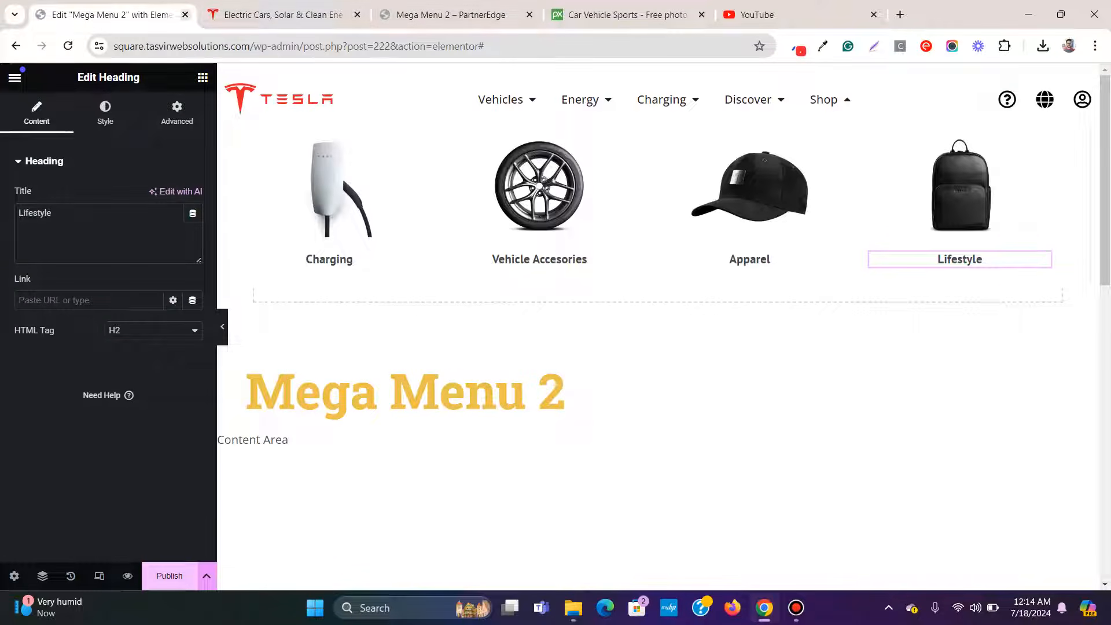
{"action": "left_click", "coordinate": [450, 15]}
{"action": "mouse_move", "coordinate": [66, 75]}
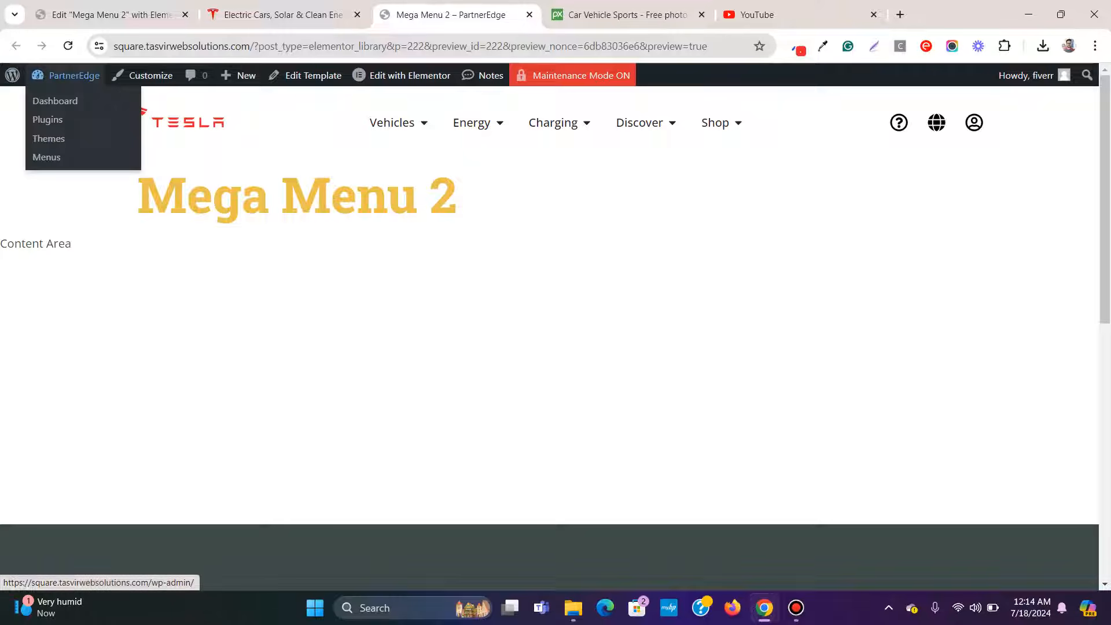
{"action": "left_click", "coordinate": [242, 15]}
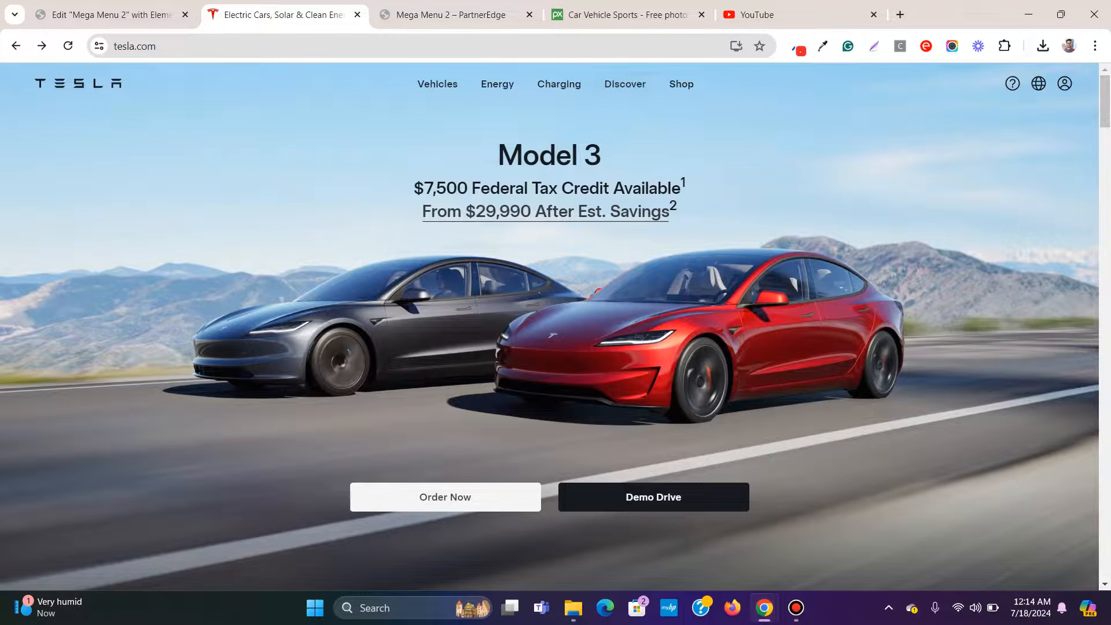
{"action": "left_click", "coordinate": [451, 15]}
Step: Open the WordPress dashboard in a new browser tab and list all of the site's pages
{"action": "mouse_move", "coordinate": [65, 75]}
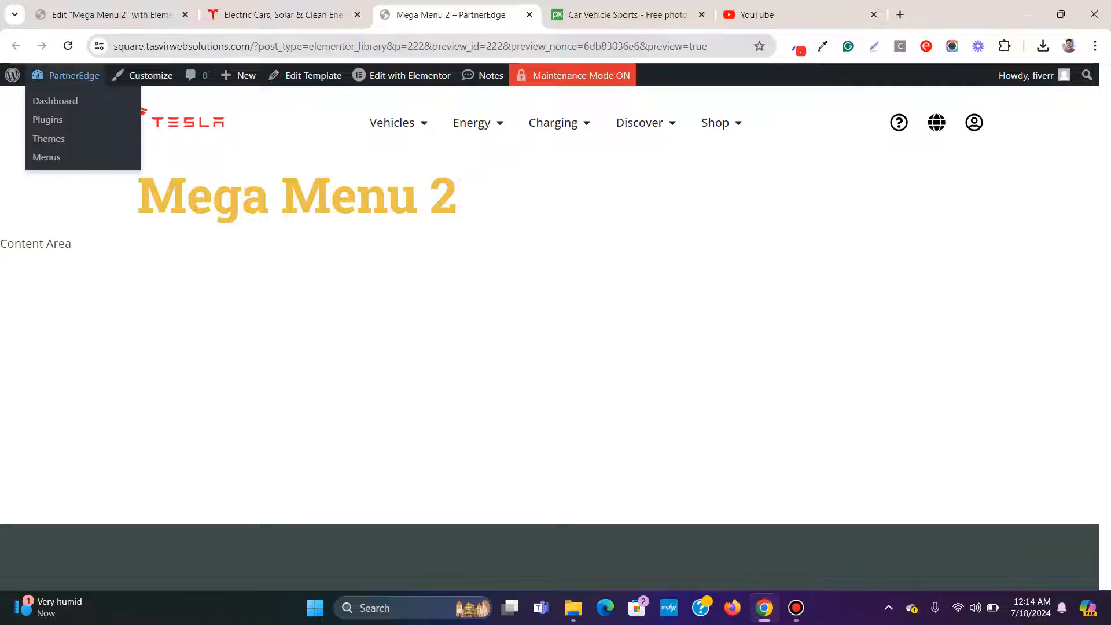
{"action": "right_click", "coordinate": [58, 101]}
{"action": "left_click", "coordinate": [127, 114]}
{"action": "key", "text": "ctrl+Tab"}
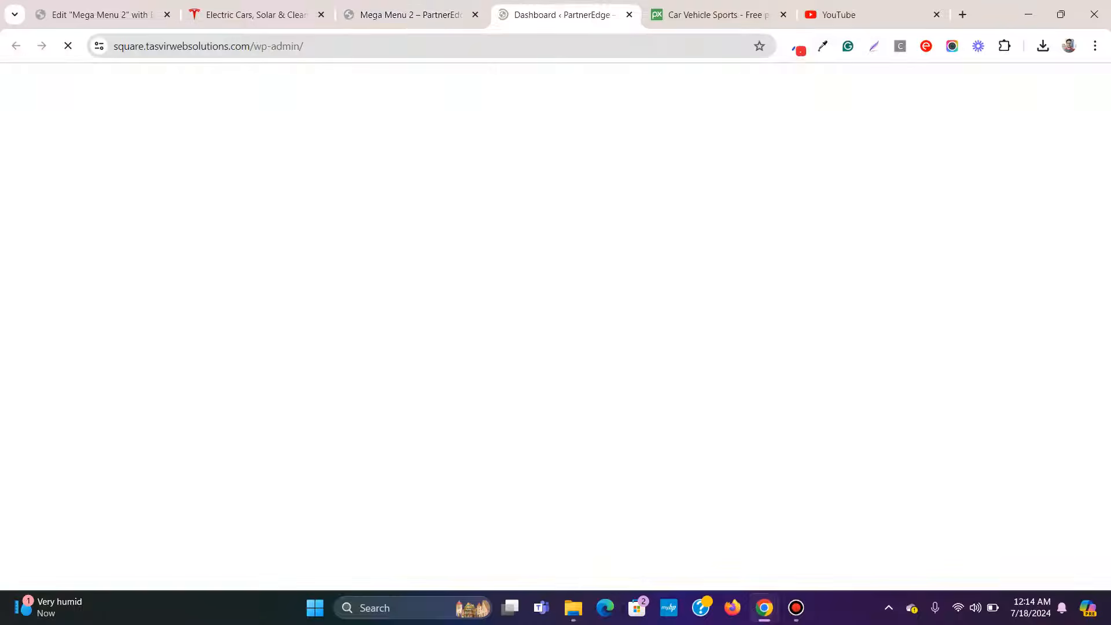
{"action": "mouse_move", "coordinate": [39, 242]}
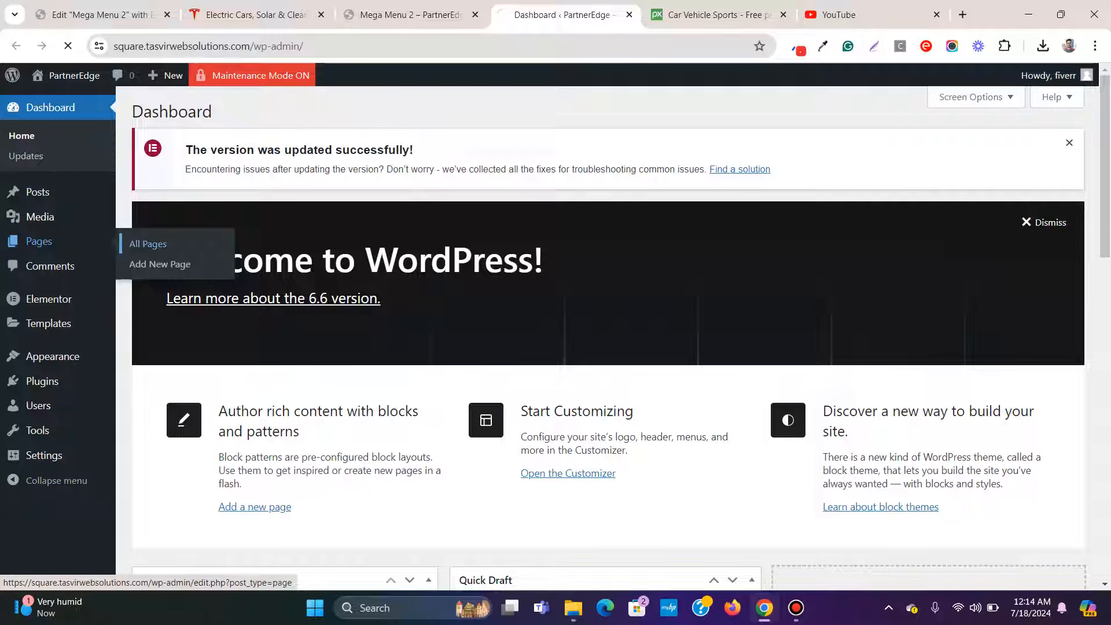
{"action": "left_click", "coordinate": [148, 243]}
{"action": "scroll", "coordinate": [324, 235], "scroll_direction": "down", "scroll_amount": 6}
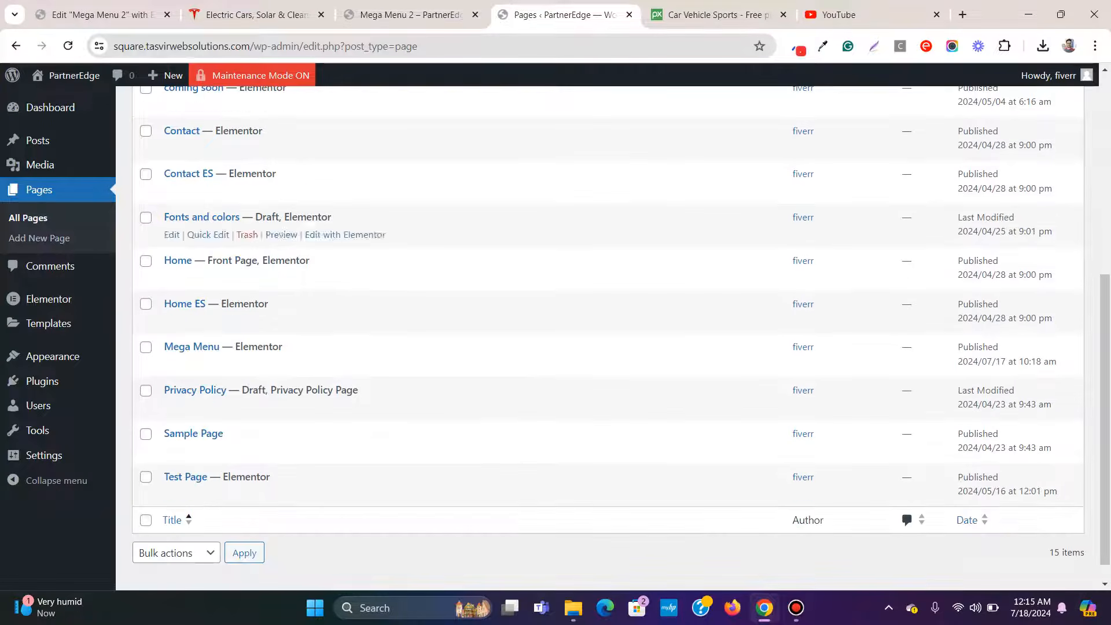
Step: In the Elementor editor, unlink the header container's margins and set its bottom margin to -100 px, leaving the other sides at 0
{"action": "left_click", "coordinate": [405, 14]}
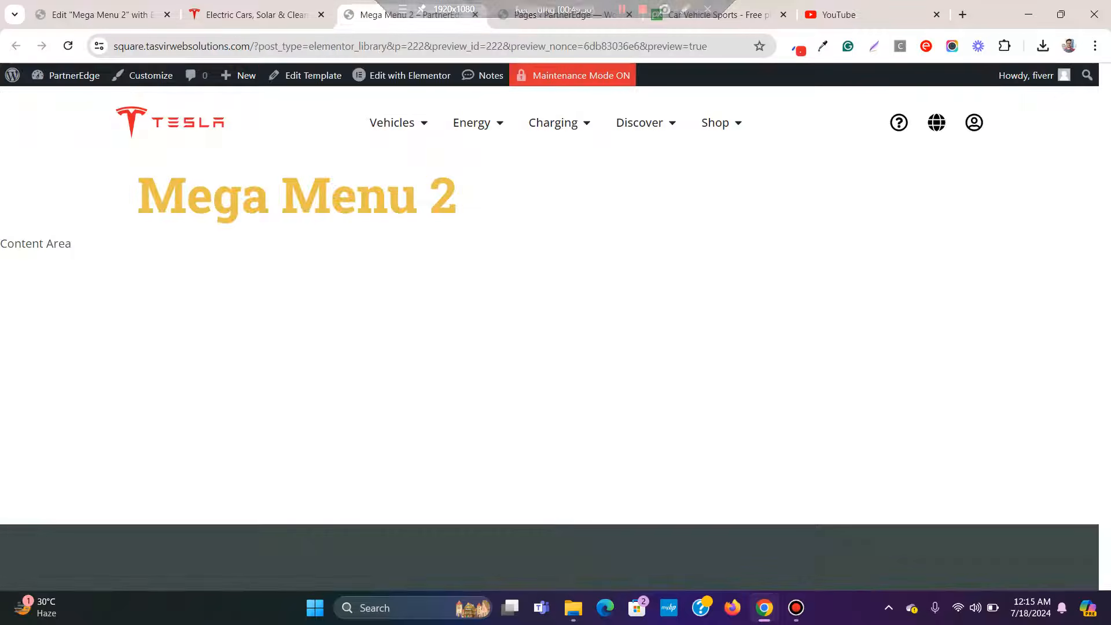
{"action": "key", "text": "ctrl+shift+Tab"}
{"action": "key", "text": "ctrl+shift+Tab"}
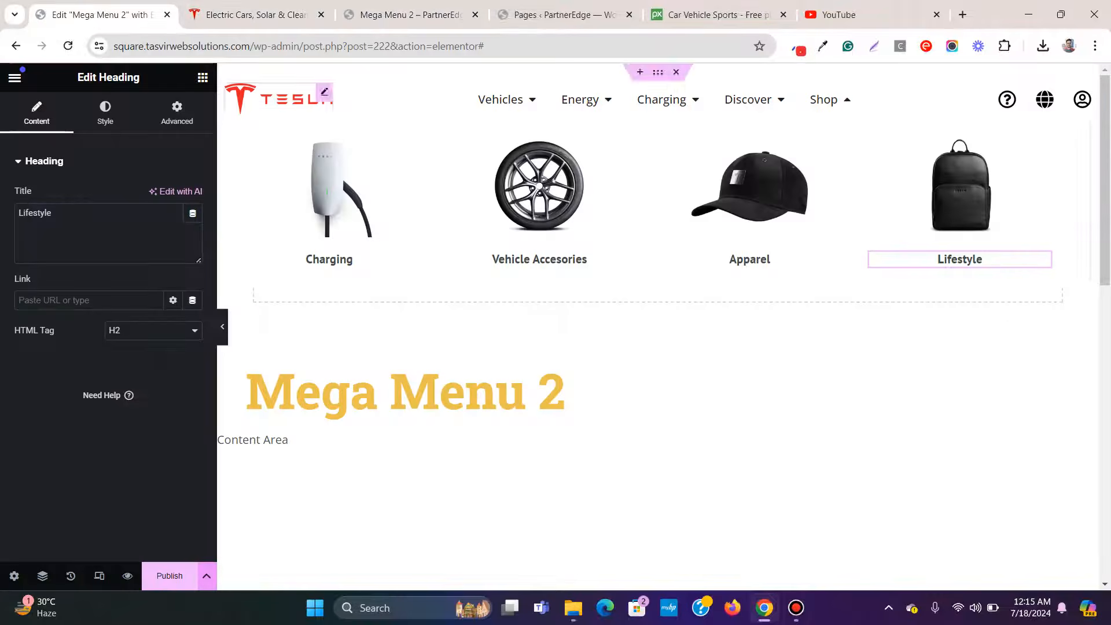
{"action": "left_click", "coordinate": [206, 576]}
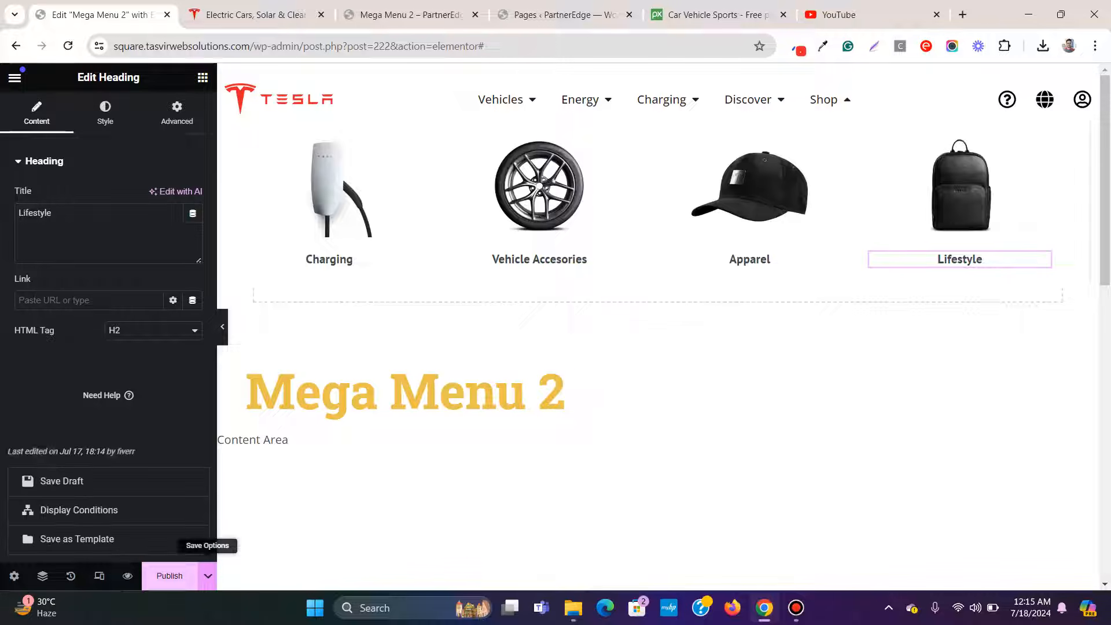
{"action": "left_click", "coordinate": [206, 575]}
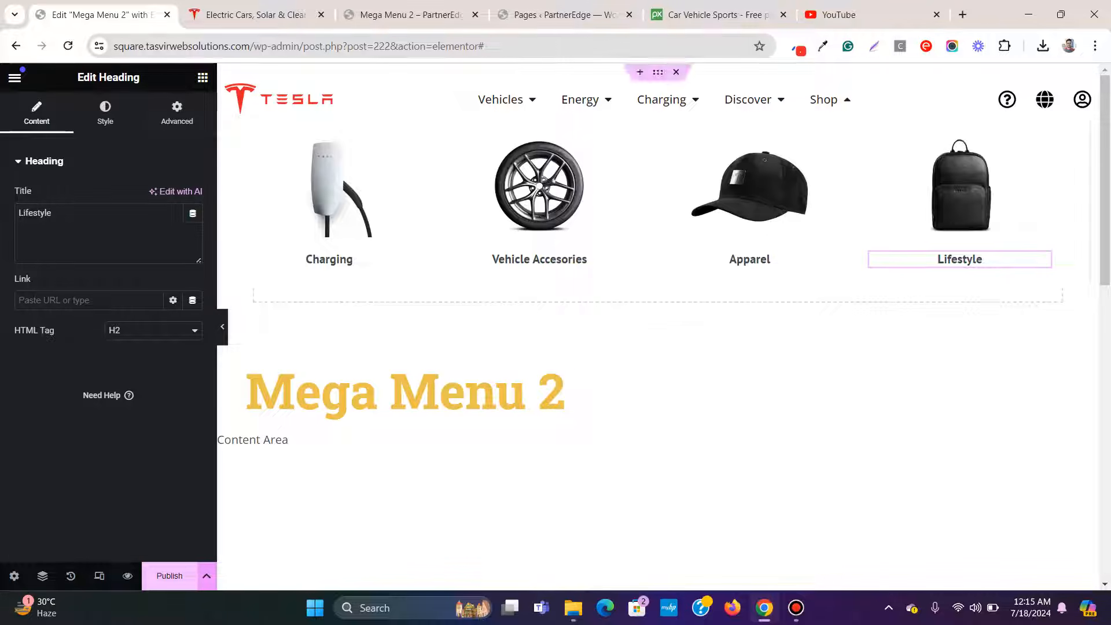
{"action": "left_click", "coordinate": [658, 72]}
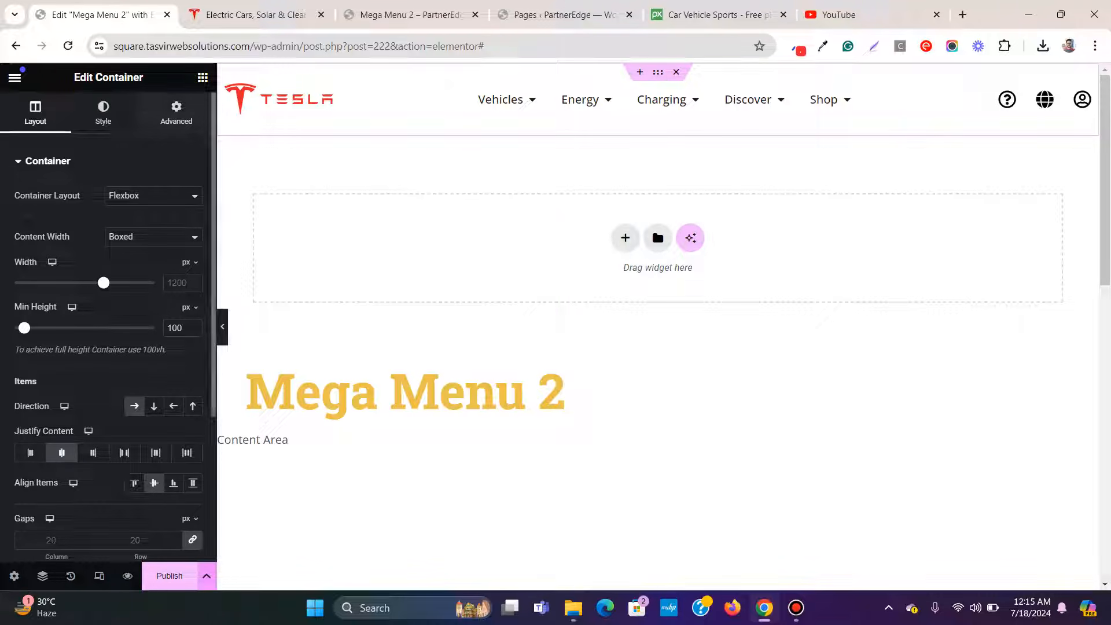
{"action": "left_click", "coordinate": [176, 112]}
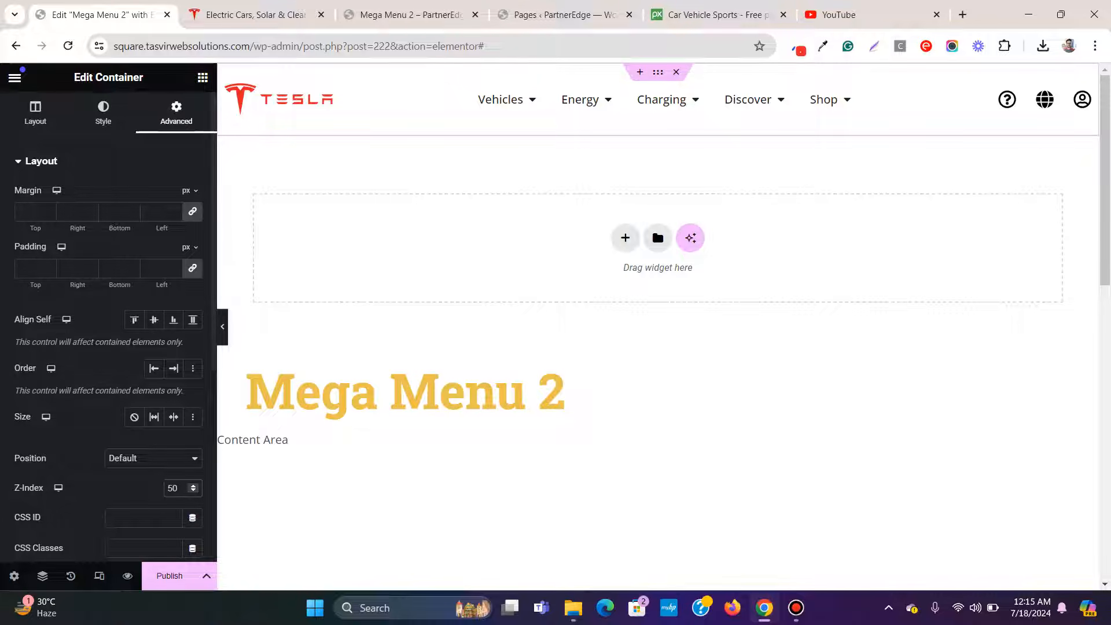
{"action": "left_click", "coordinate": [35, 113]}
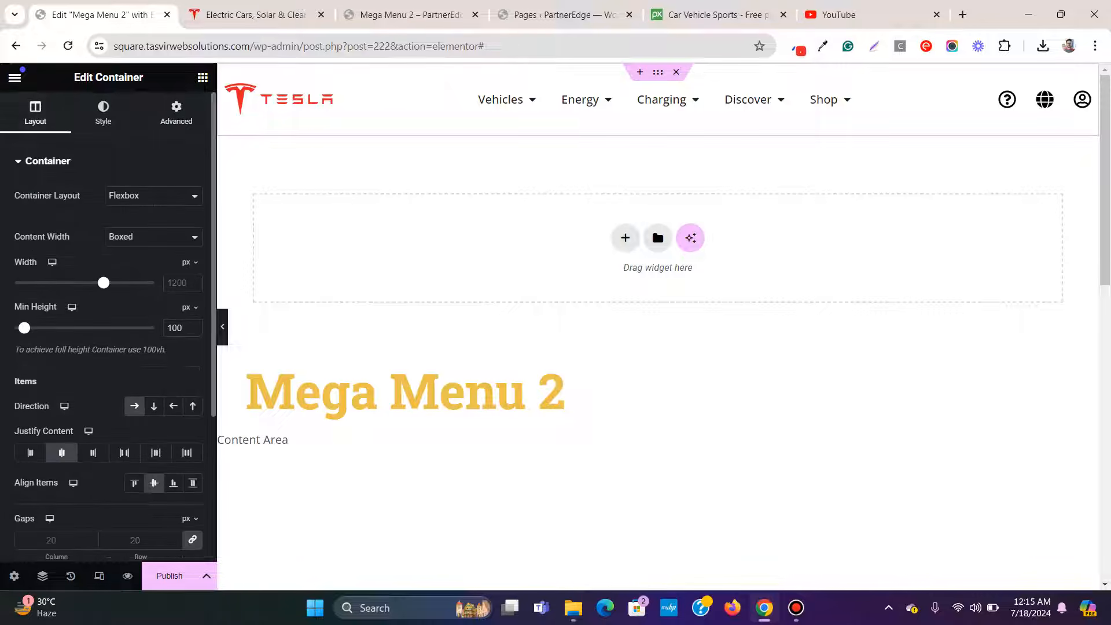
{"action": "left_click", "coordinate": [176, 111]}
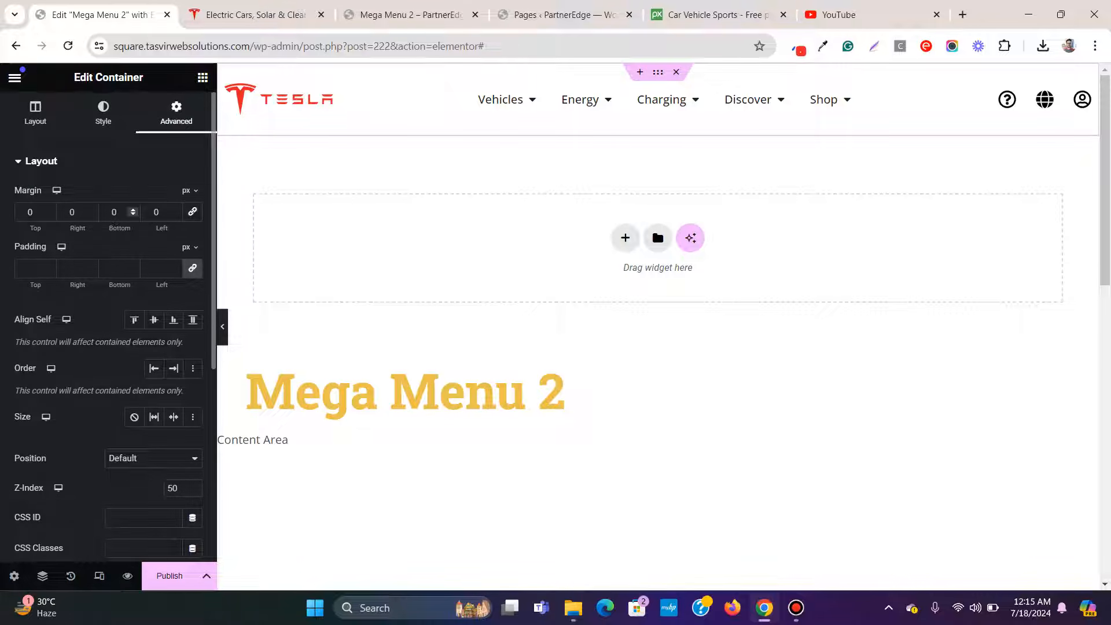
{"action": "left_click", "coordinate": [133, 214]}
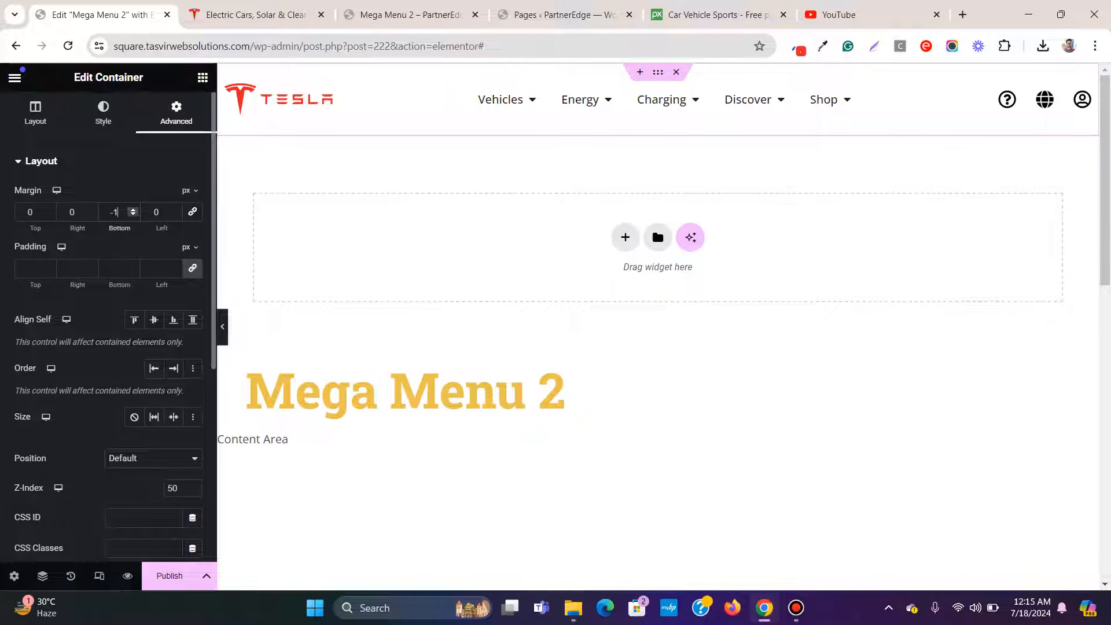
{"action": "type", "text": "00"}
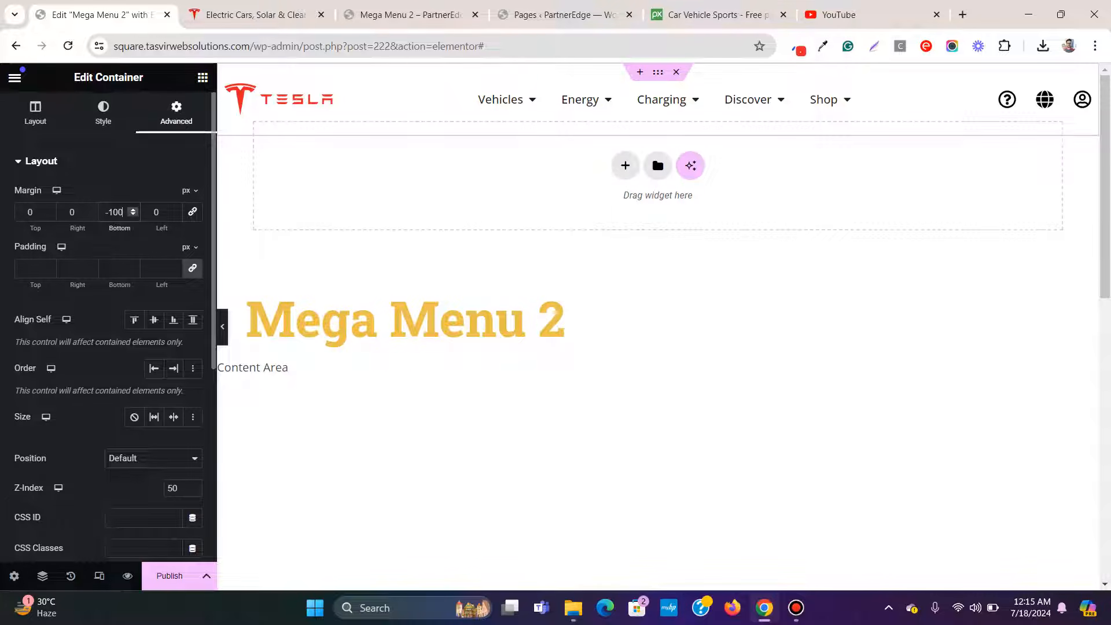
Step: Start publishing the menu template and add a display condition to its publish settings
{"action": "left_click", "coordinate": [169, 575]}
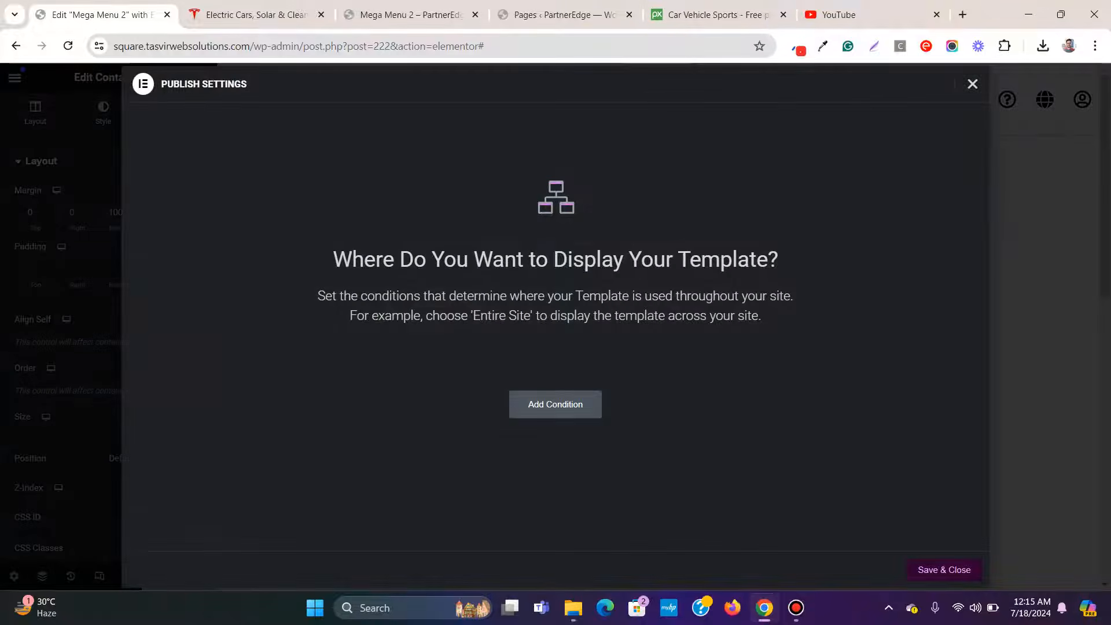
{"action": "left_click", "coordinate": [555, 403]}
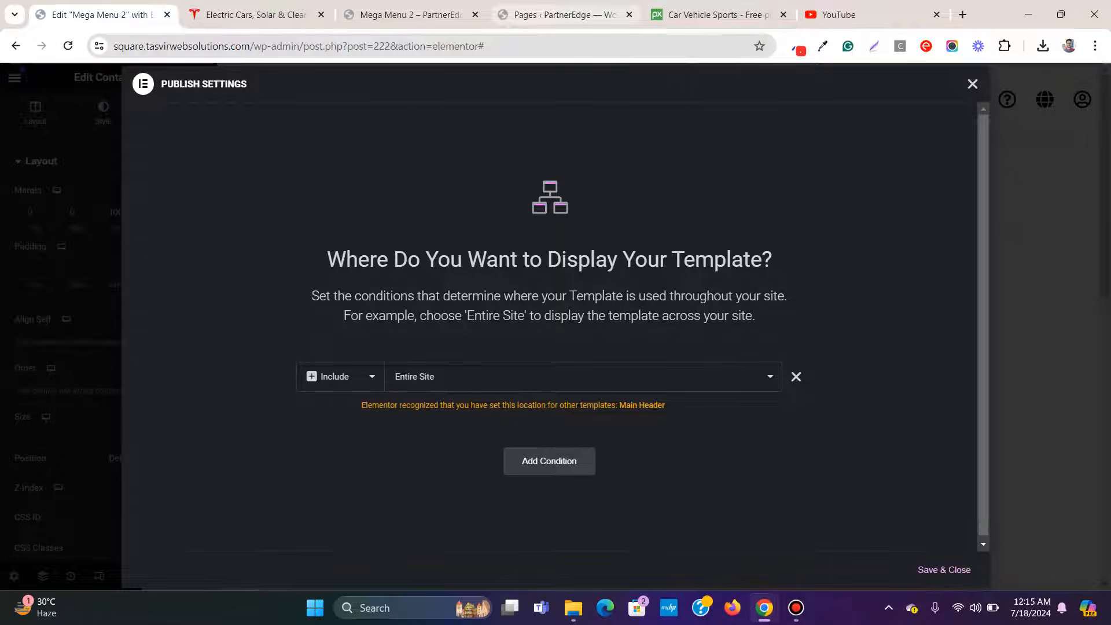
{"action": "left_click", "coordinate": [555, 14]}
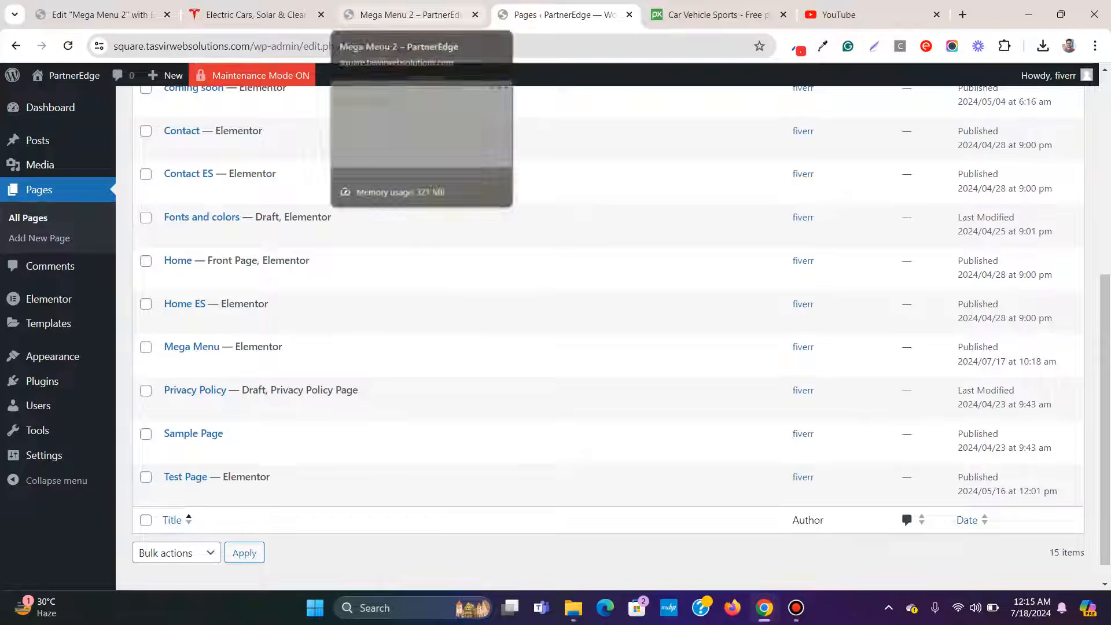
{"action": "left_click", "coordinate": [411, 15]}
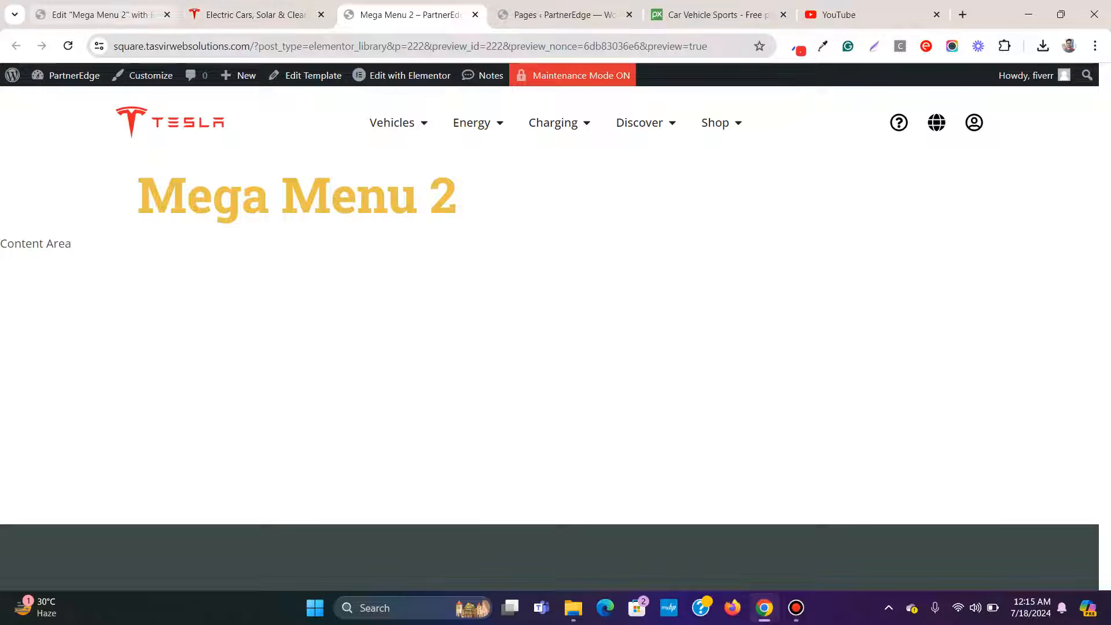
{"action": "left_click", "coordinate": [102, 14]}
Step: Restrict the template's display condition to Include, Singular, Pages, with Mega Menu as the specific page
{"action": "left_click", "coordinate": [549, 377]}
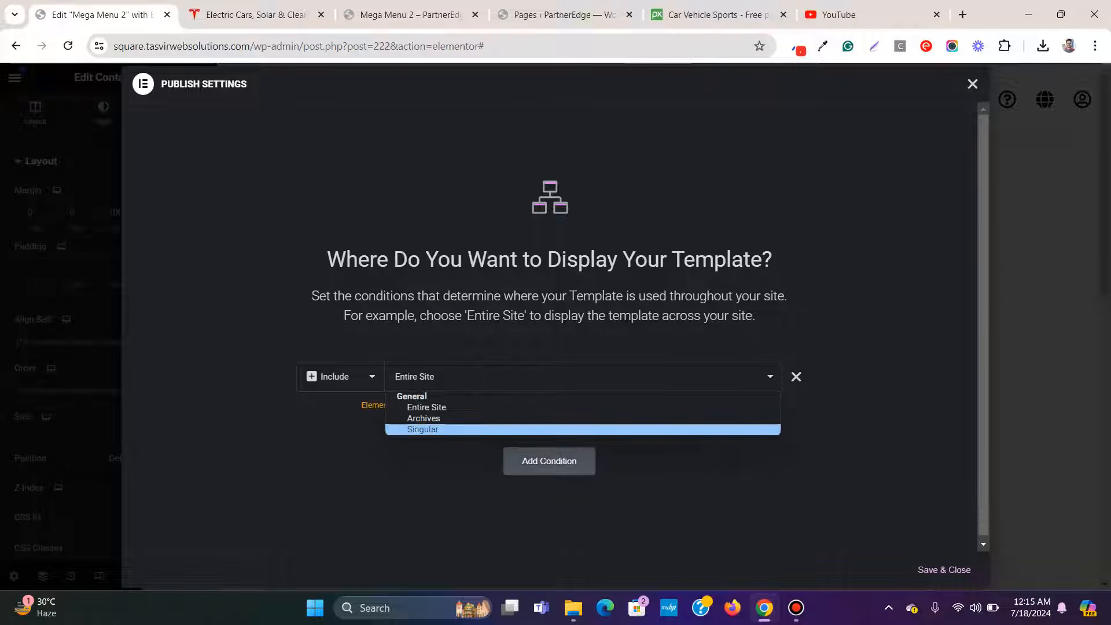
{"action": "left_click", "coordinate": [548, 430]}
{"action": "left_click", "coordinate": [671, 377]}
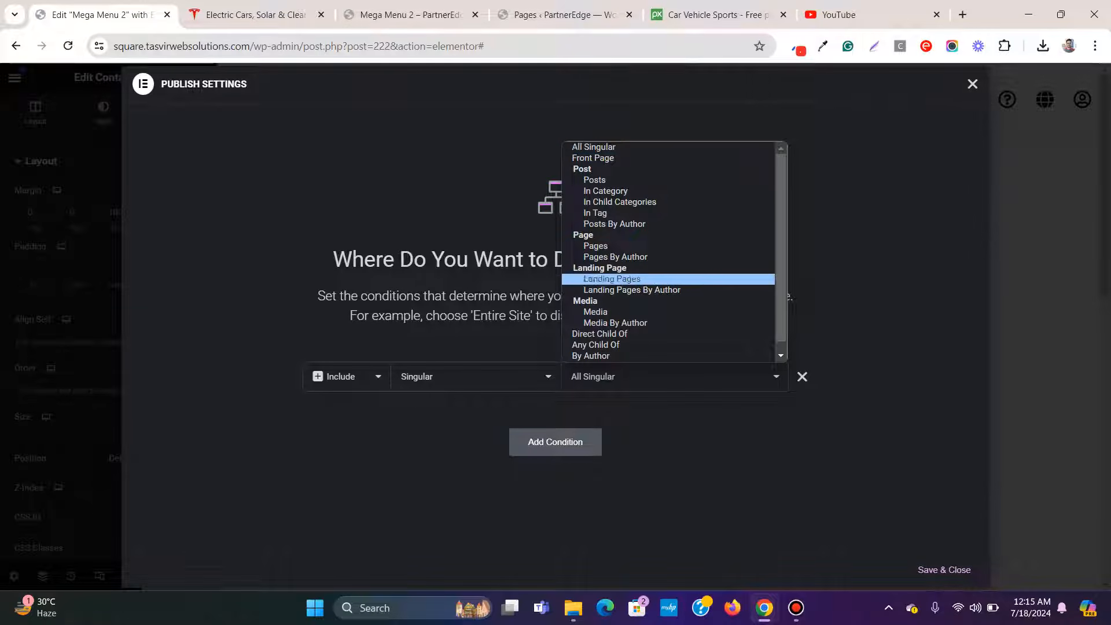
{"action": "left_click", "coordinate": [608, 246]}
{"action": "left_click", "coordinate": [731, 377]}
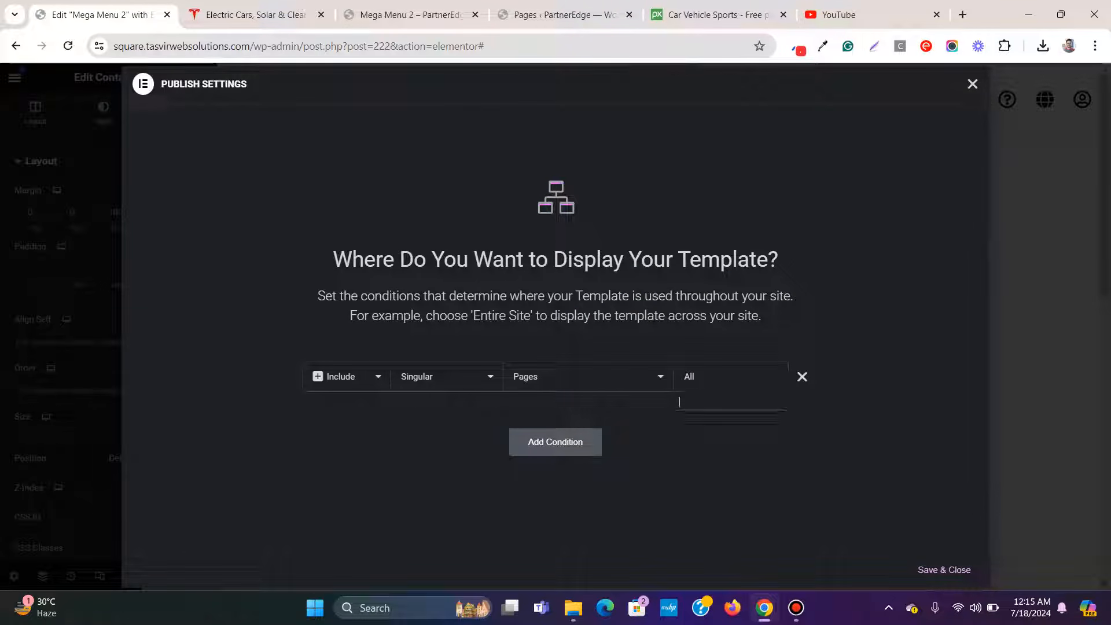
{"action": "type", "text": "meg"}
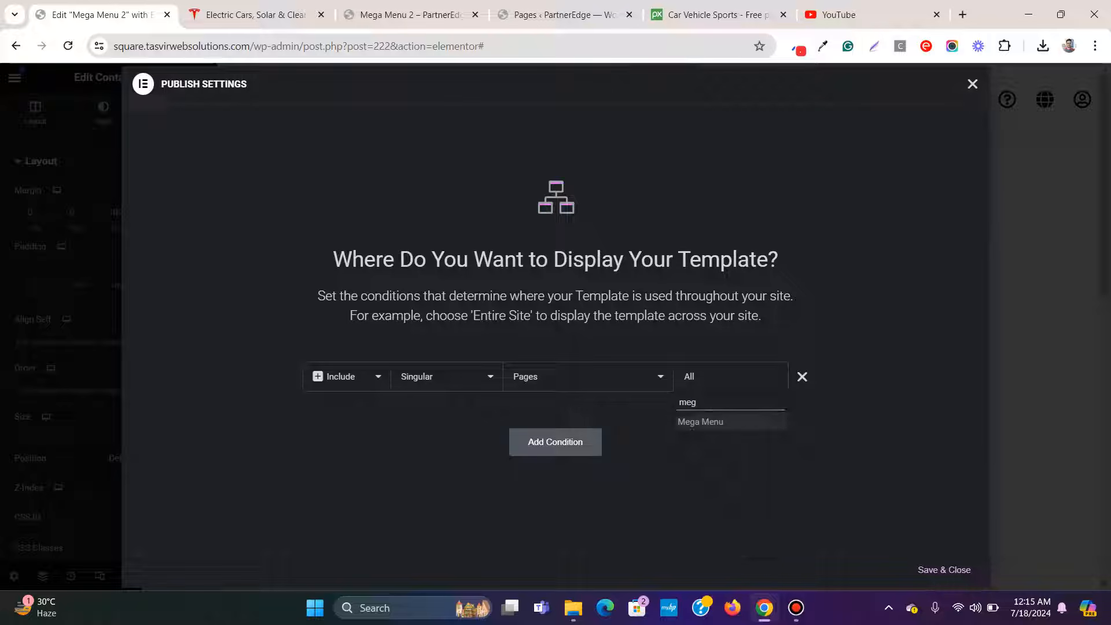
{"action": "left_click", "coordinate": [691, 426]}
Step: View the published Mega Menu page in a new tab placed beside the Mega Menu 2 preview, and return to the template's publish settings
{"action": "left_click", "coordinate": [566, 14]}
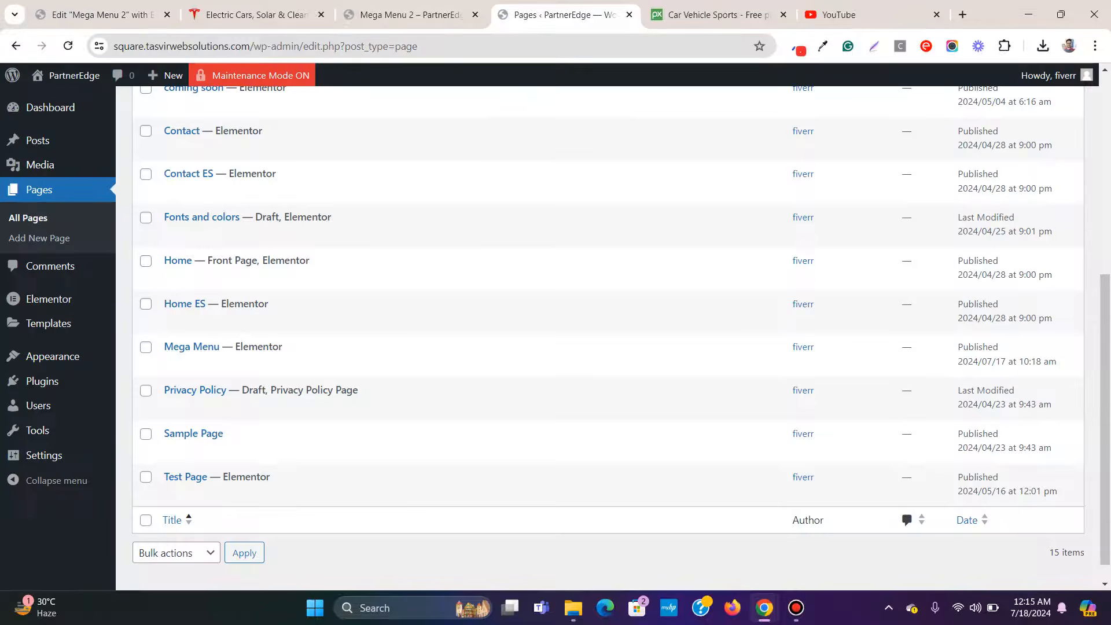
{"action": "right_click", "coordinate": [275, 364]}
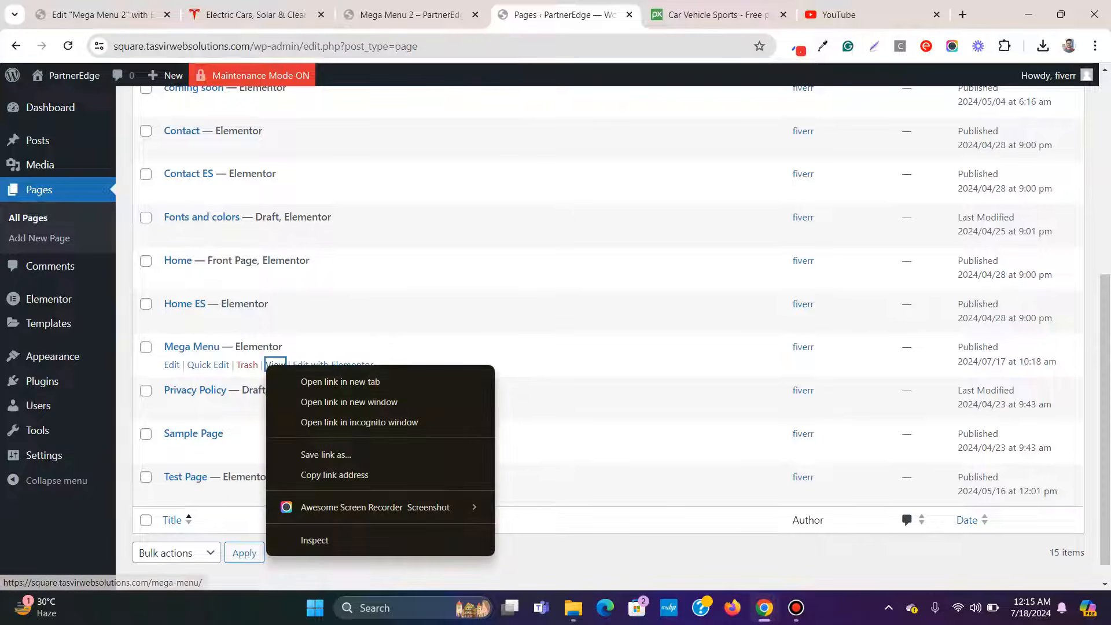
{"action": "left_click", "coordinate": [315, 379]}
{"action": "left_click_drag", "start_coordinate": [614, 15], "coordinate": [483, 15]}
{"action": "scroll", "coordinate": [549, 324], "scroll_direction": "down", "scroll_amount": 1}
{"action": "scroll", "coordinate": [550, 324], "scroll_direction": "down", "scroll_amount": 10}
{"action": "scroll", "coordinate": [549, 324], "scroll_direction": "up", "scroll_amount": 10}
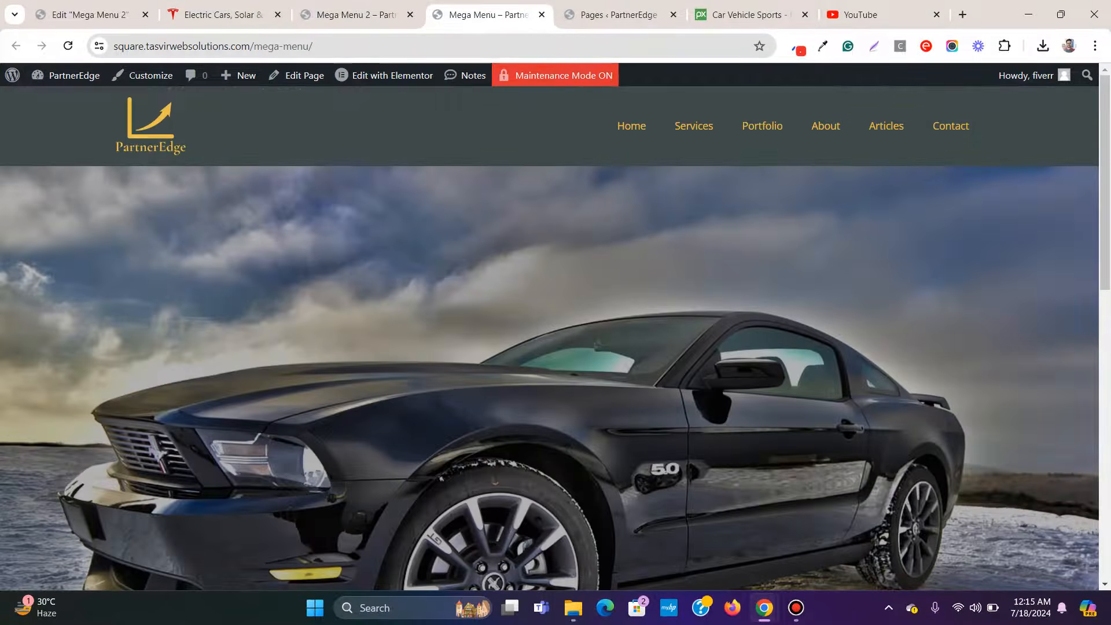
{"action": "left_click", "coordinate": [357, 15]}
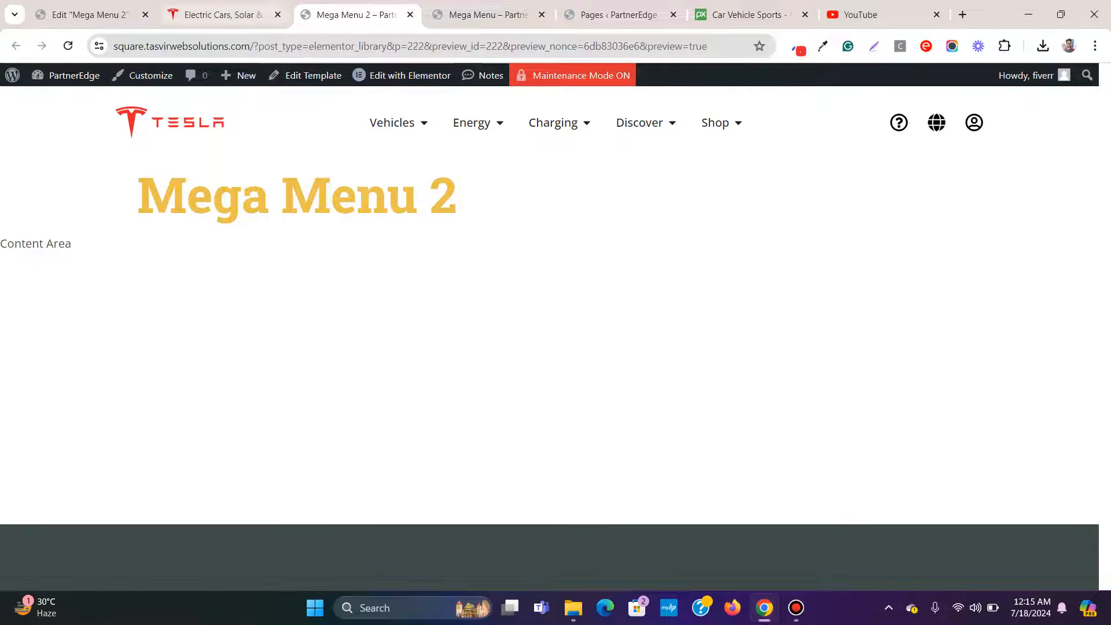
{"action": "left_click", "coordinate": [90, 14]}
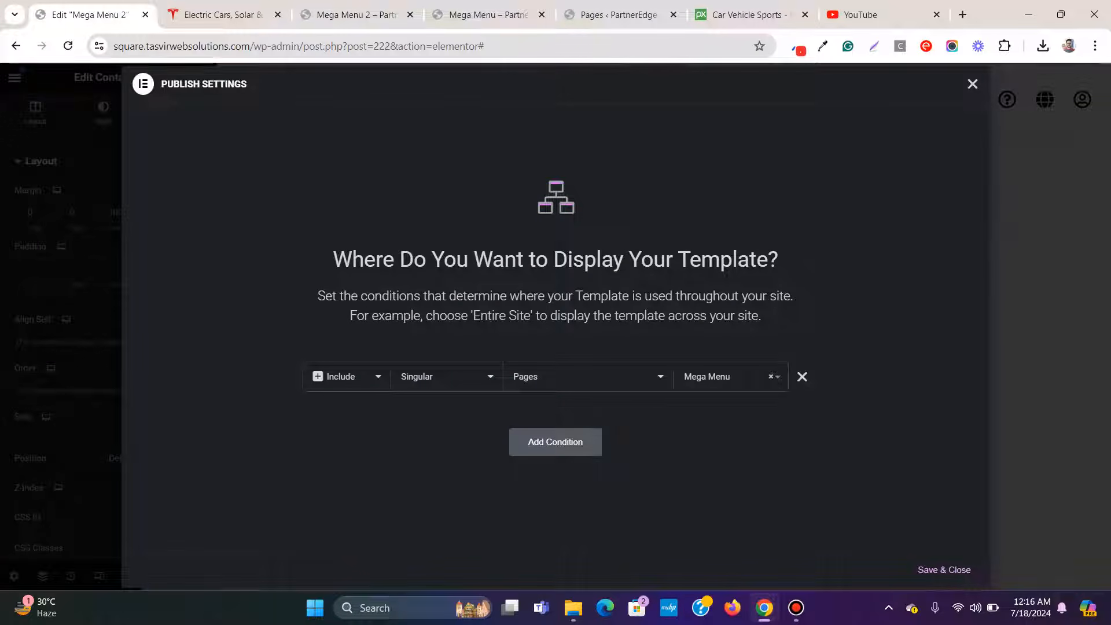
Step: Save the template's display condition and reload the live Mega Menu page to check its header dropdowns
{"action": "left_click", "coordinate": [944, 569]}
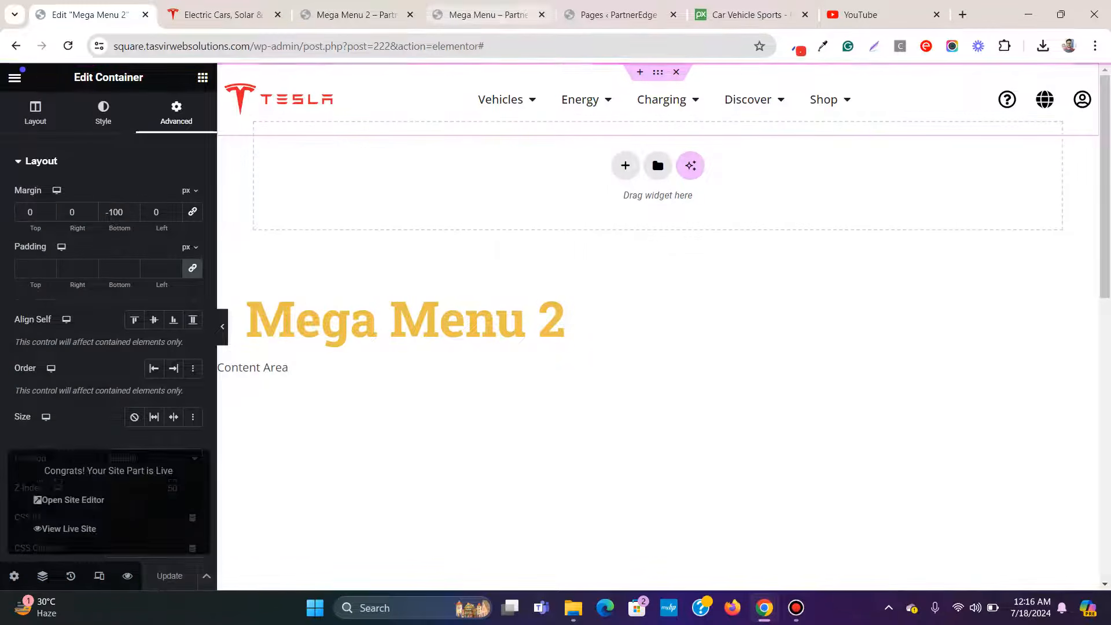
{"action": "left_click", "coordinate": [486, 15]}
{"action": "key", "text": "F5"}
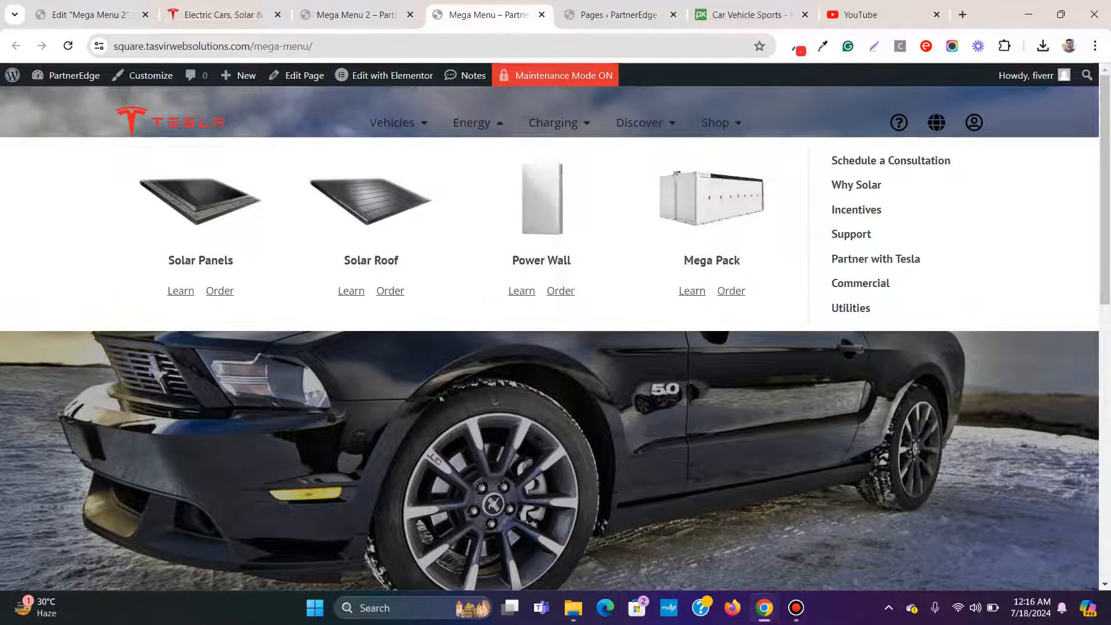
{"action": "mouse_move", "coordinate": [398, 122]}
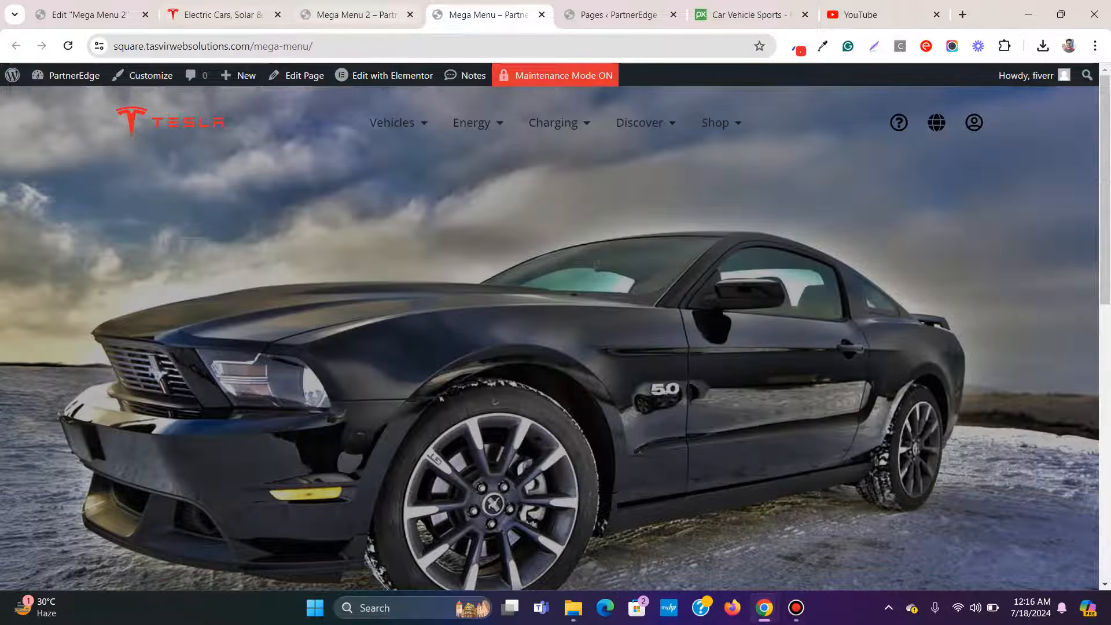
Step: In the Elementor editor, set the header menu items' normal text color to the global white
{"action": "left_click", "coordinate": [355, 14]}
{"action": "key", "text": "ctrl+1"}
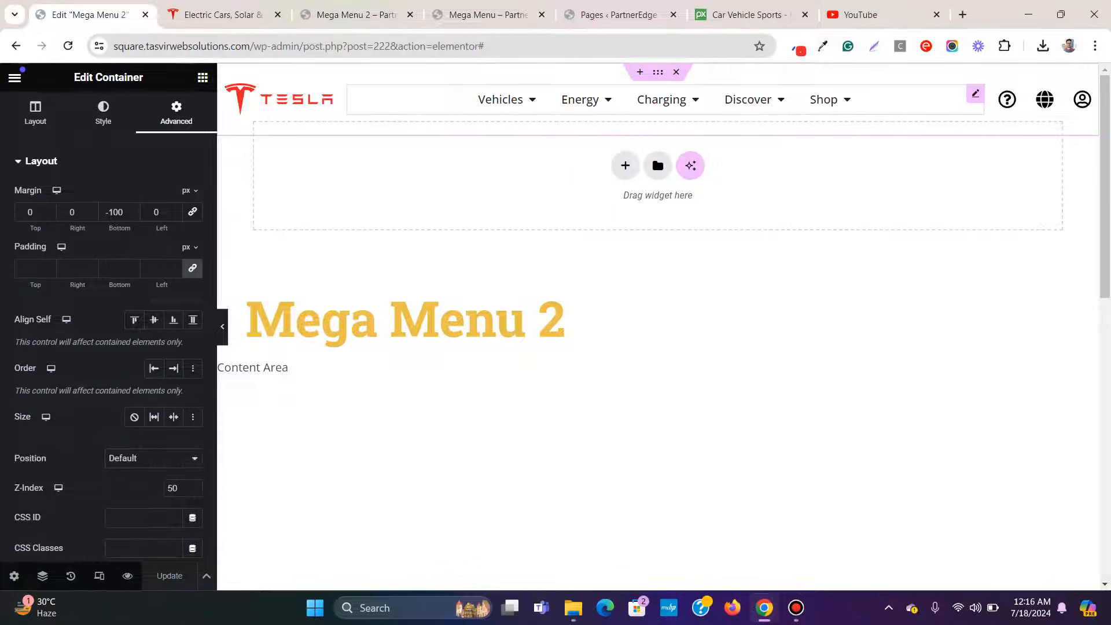
{"action": "left_click", "coordinate": [975, 93]}
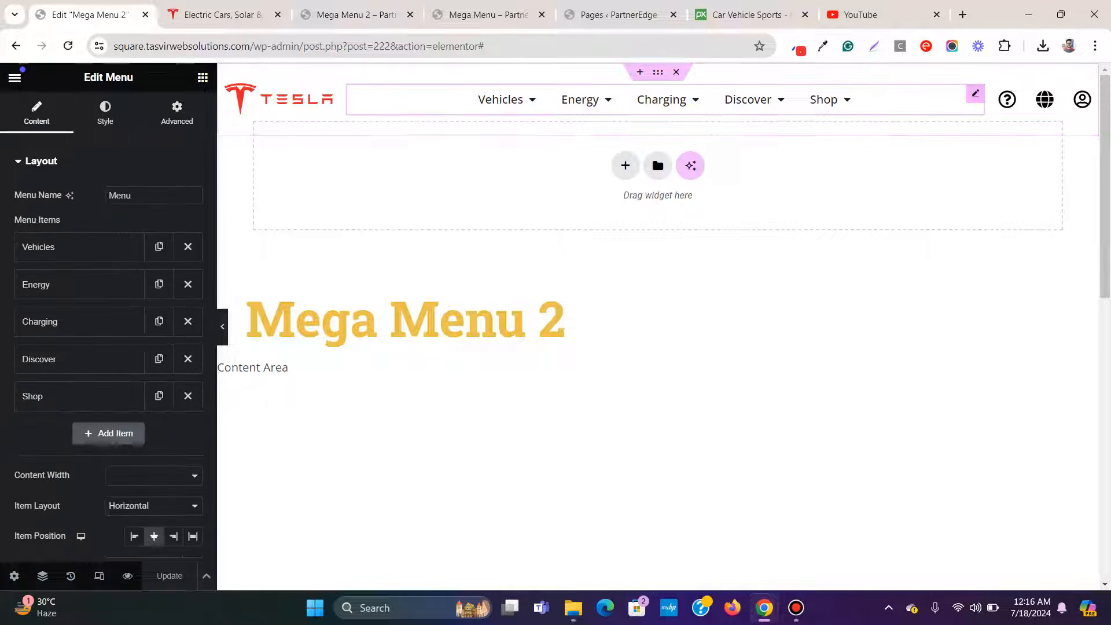
{"action": "left_click", "coordinate": [105, 113]}
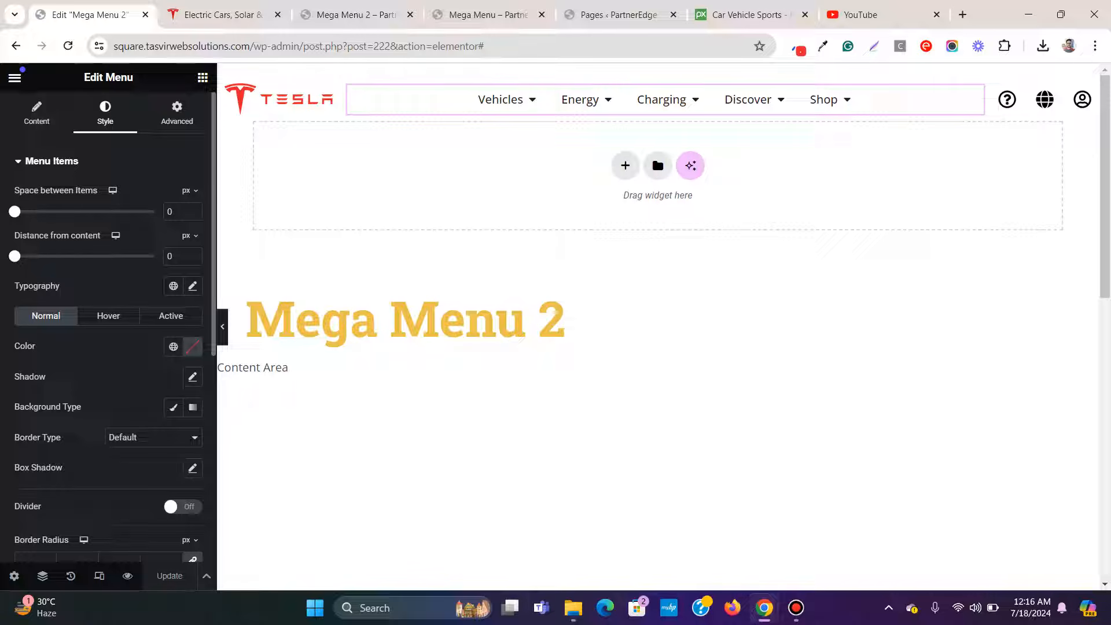
{"action": "left_click", "coordinate": [173, 345]}
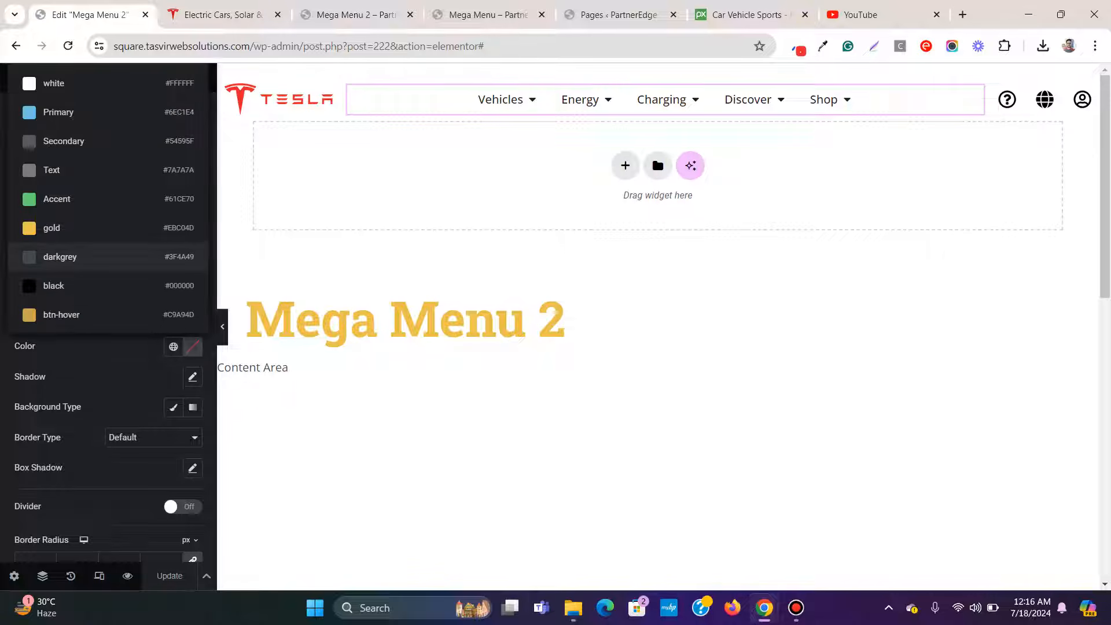
{"action": "left_click", "coordinate": [57, 82]}
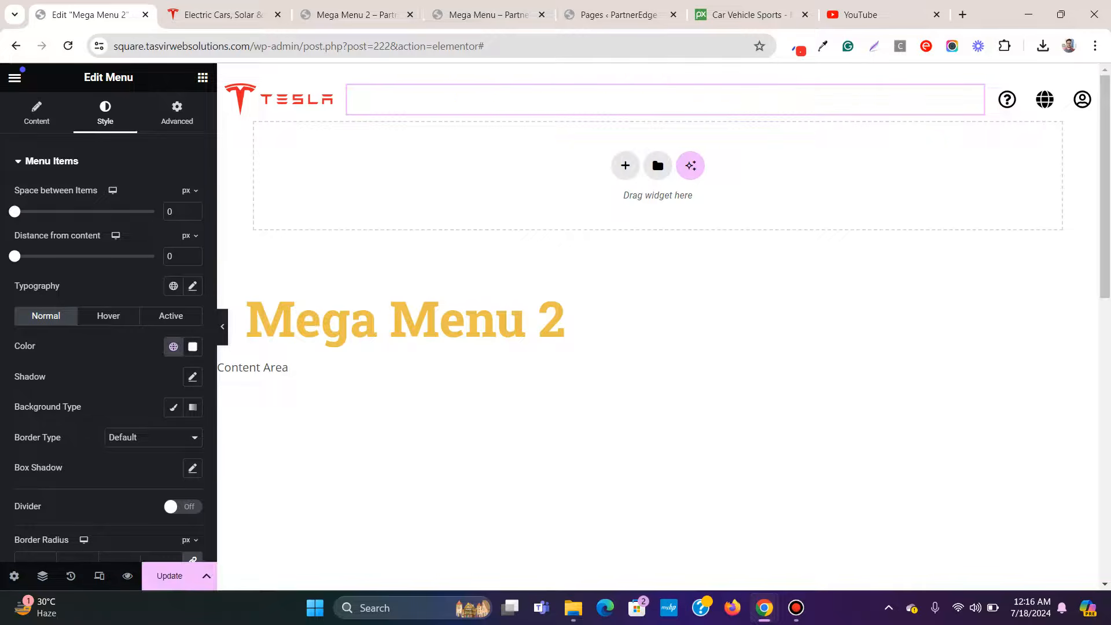
Step: Set the header social icons' secondary color to the global white and update the template
{"action": "left_click", "coordinate": [1082, 99]}
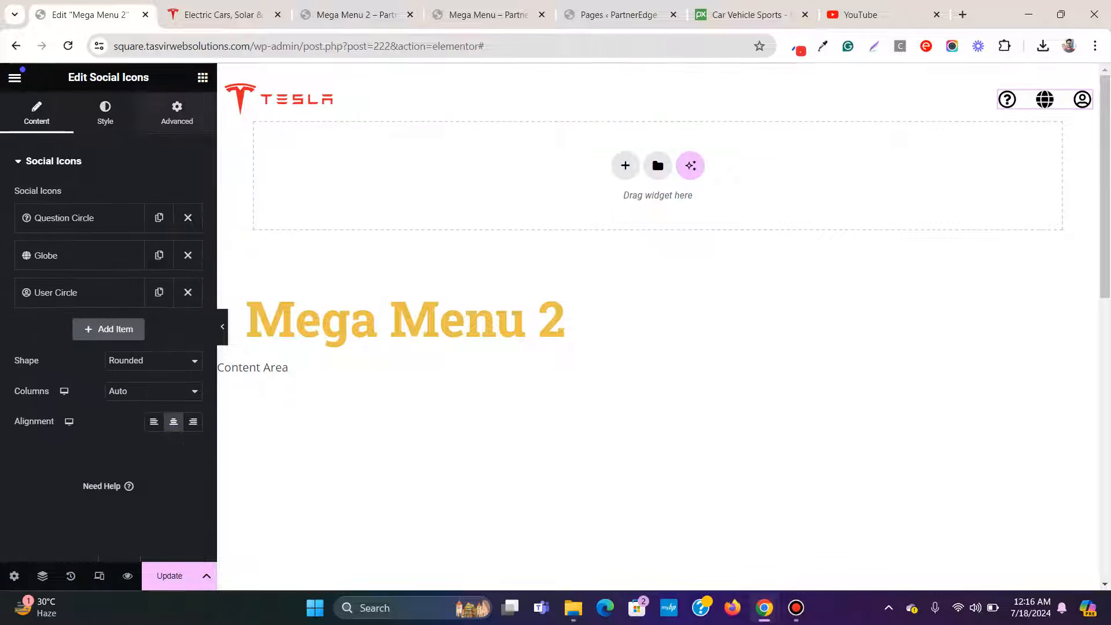
{"action": "left_click", "coordinate": [173, 257]}
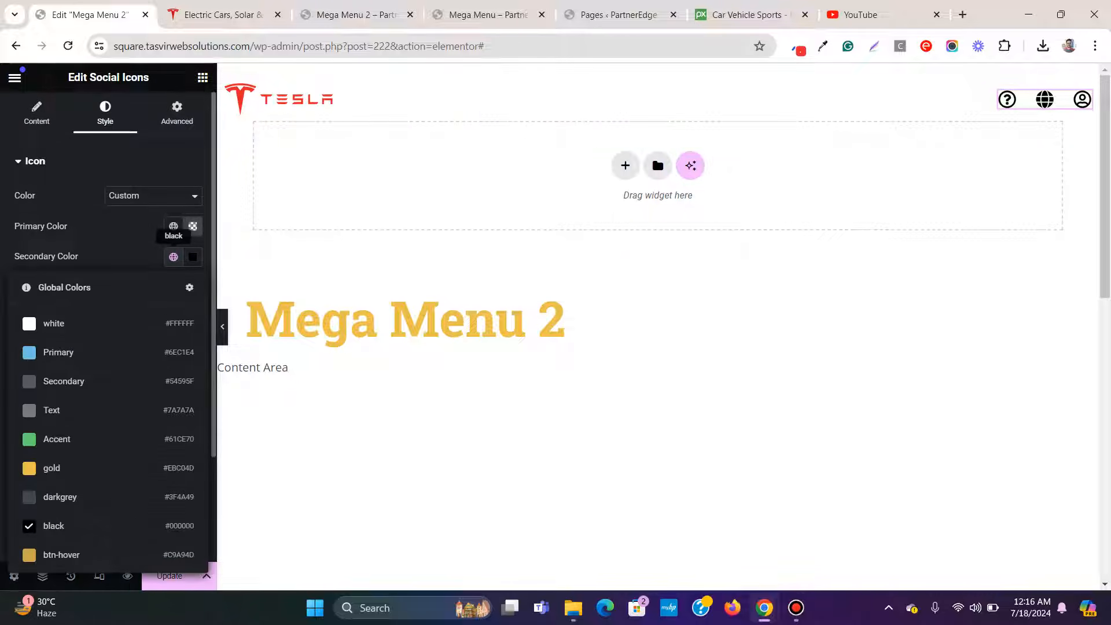
{"action": "left_click", "coordinate": [58, 323]}
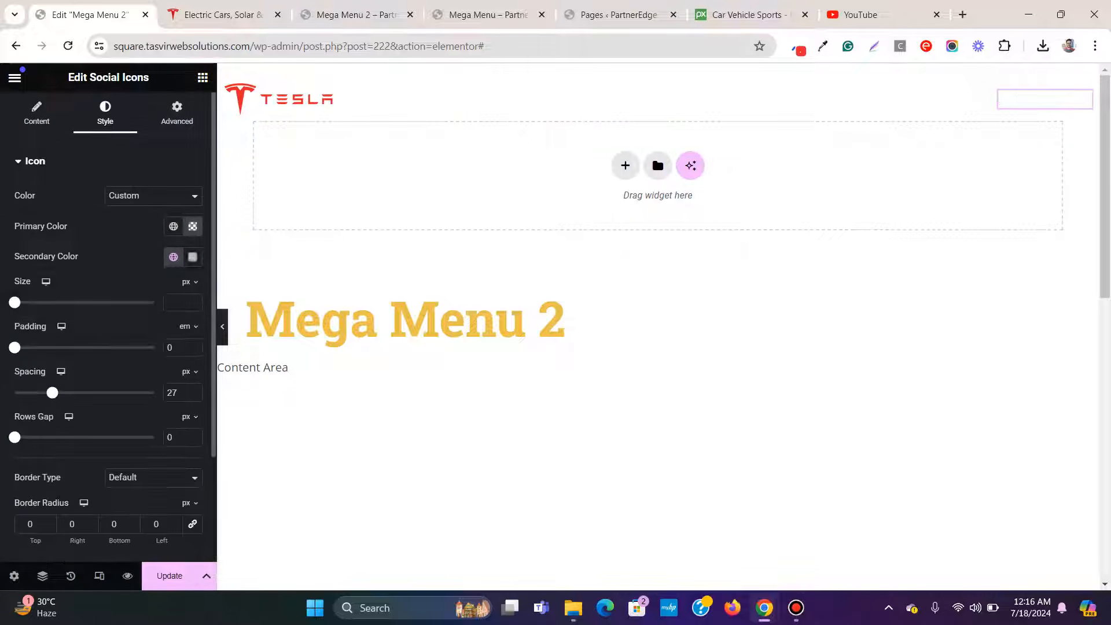
{"action": "left_click", "coordinate": [169, 575]}
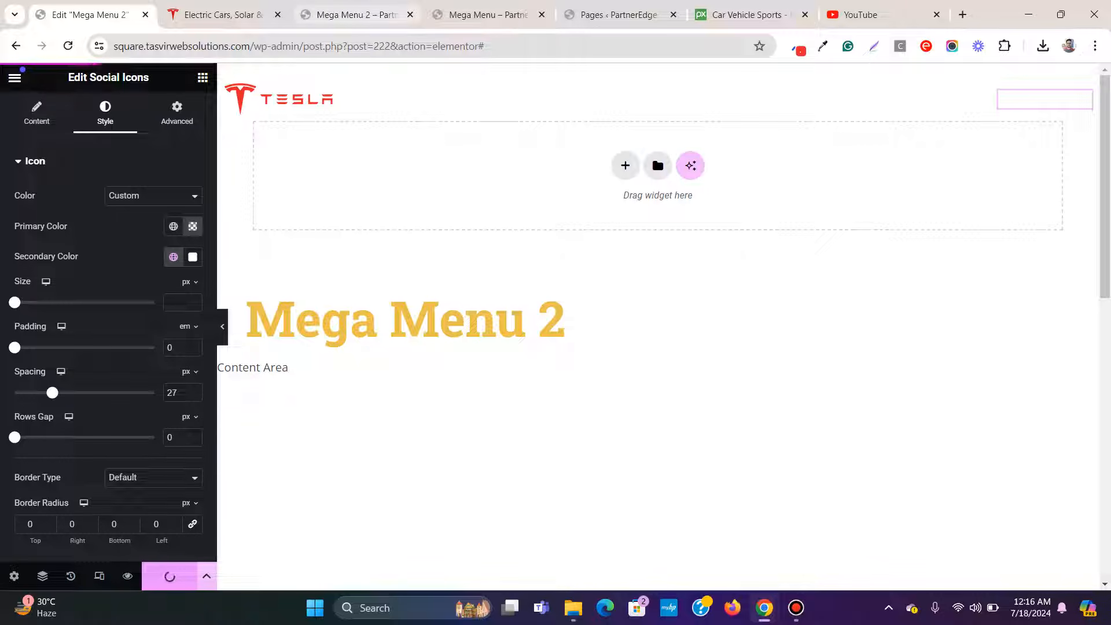
Step: Reload the live Mega Menu page and check the header colors and the Vehicles and Energy dropdowns
{"action": "left_click", "coordinate": [489, 14]}
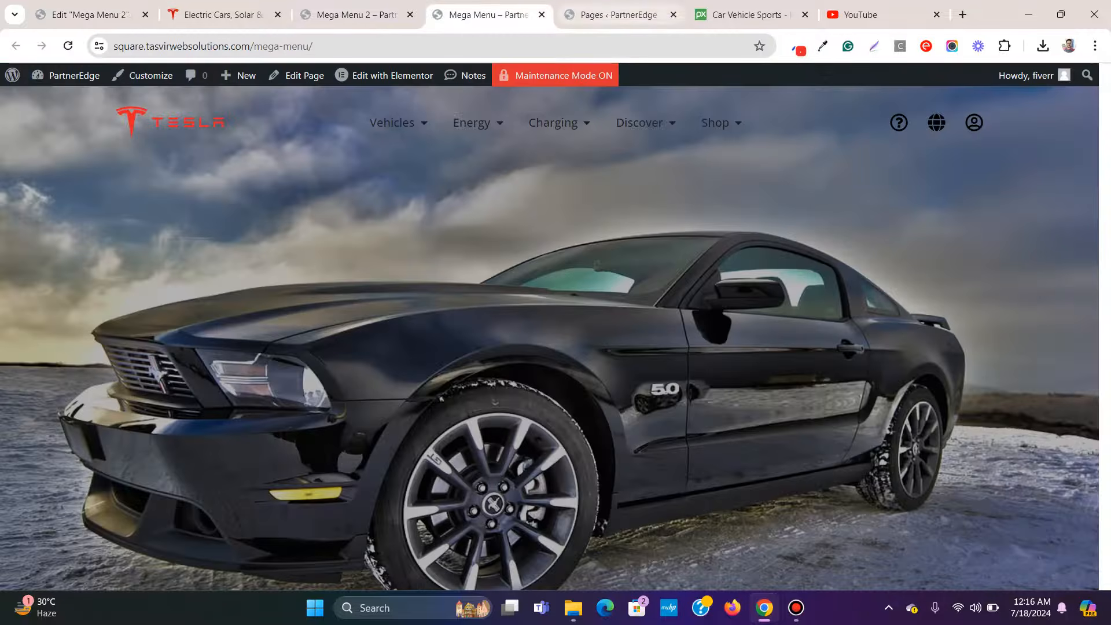
{"action": "left_click", "coordinate": [67, 45]}
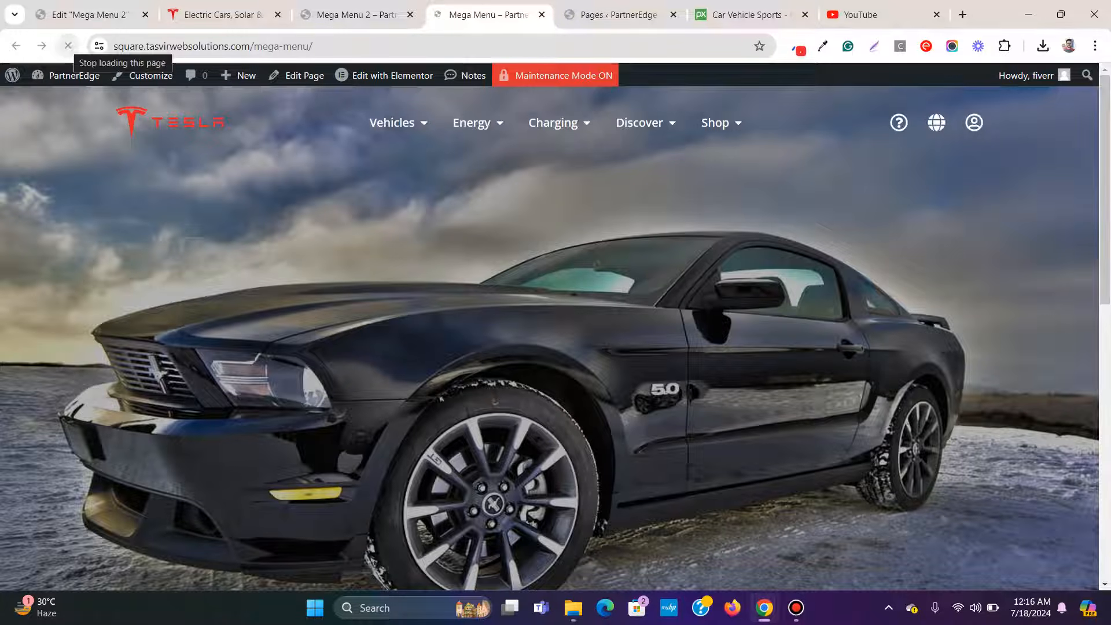
{"action": "mouse_move", "coordinate": [398, 122]}
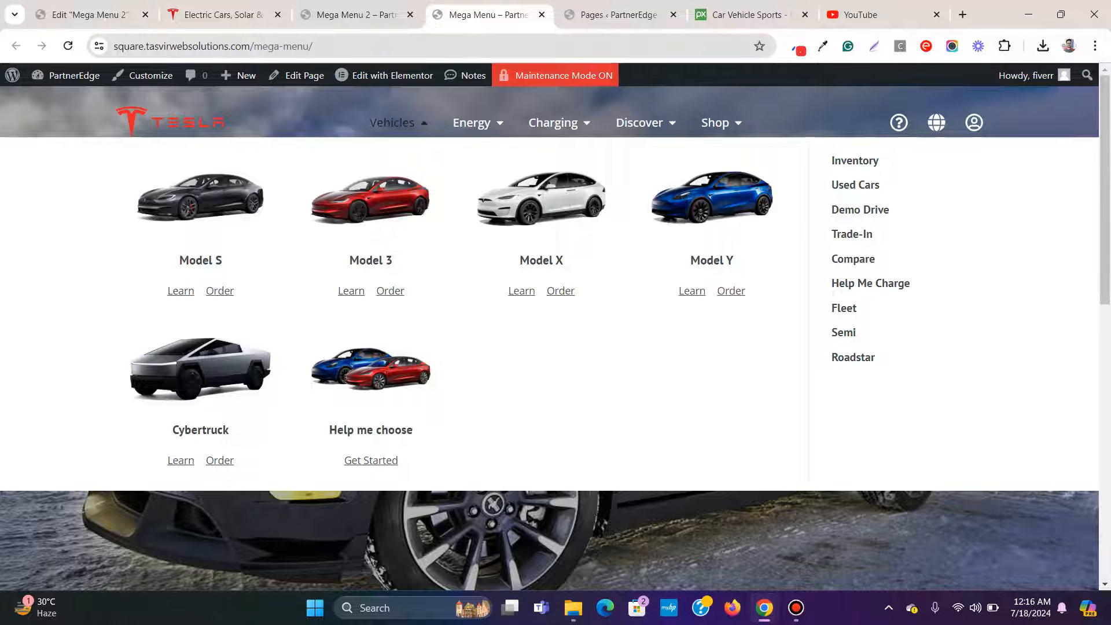
{"action": "mouse_move", "coordinate": [472, 123]}
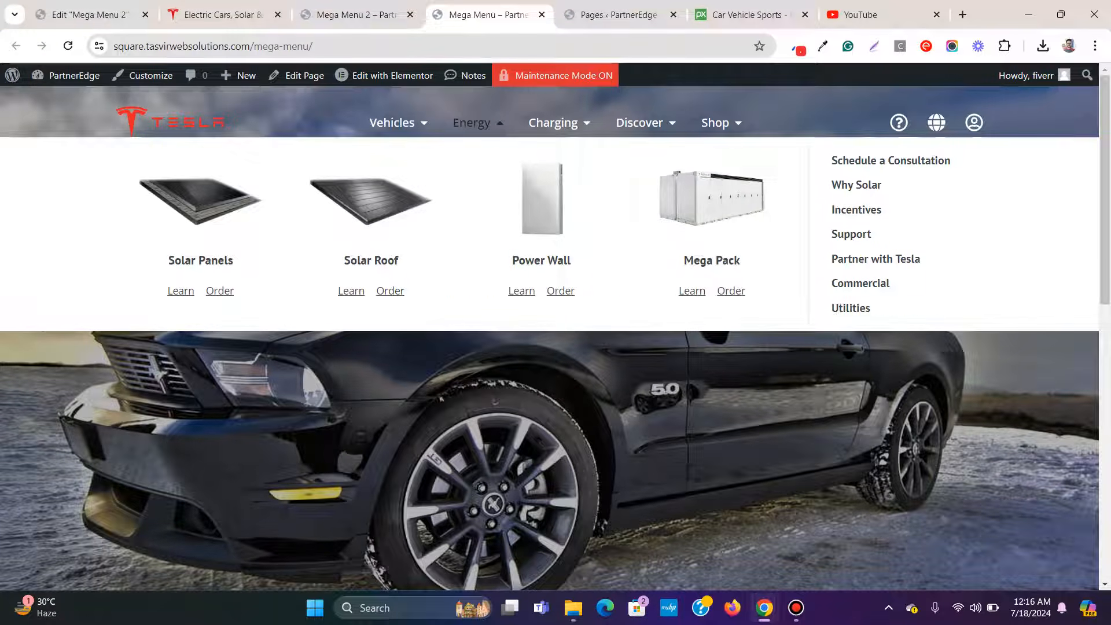
{"action": "mouse_move", "coordinate": [715, 122]}
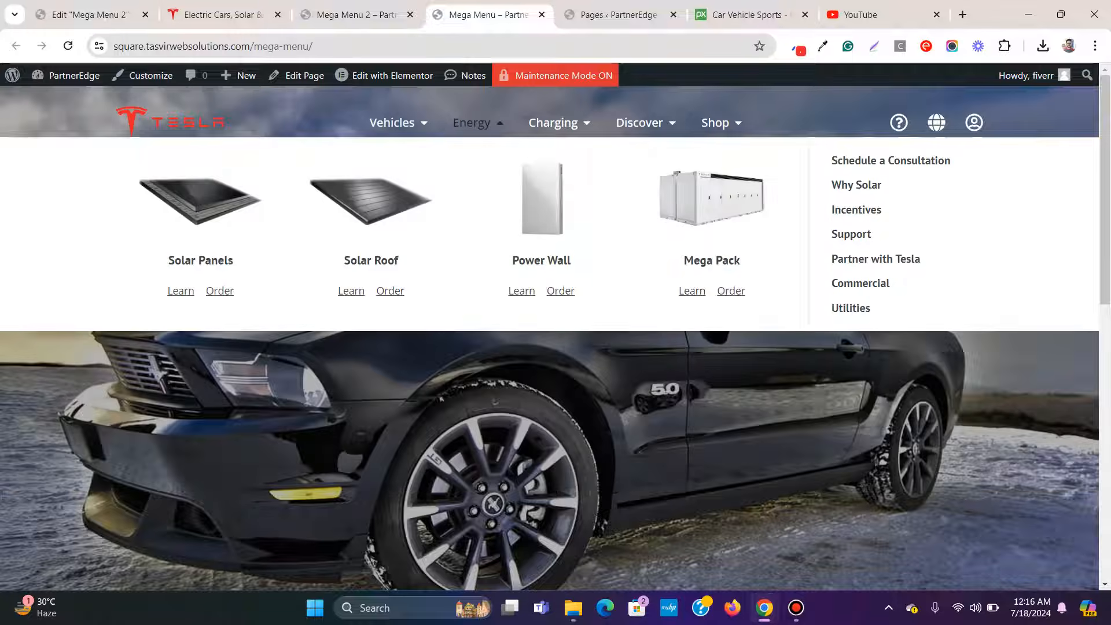
{"action": "mouse_move", "coordinate": [639, 123]}
Step: Inspect the tesla.com homepage in the browser's developer tools, emulating an iPhone 12 Pro
{"action": "left_click", "coordinate": [223, 14]}
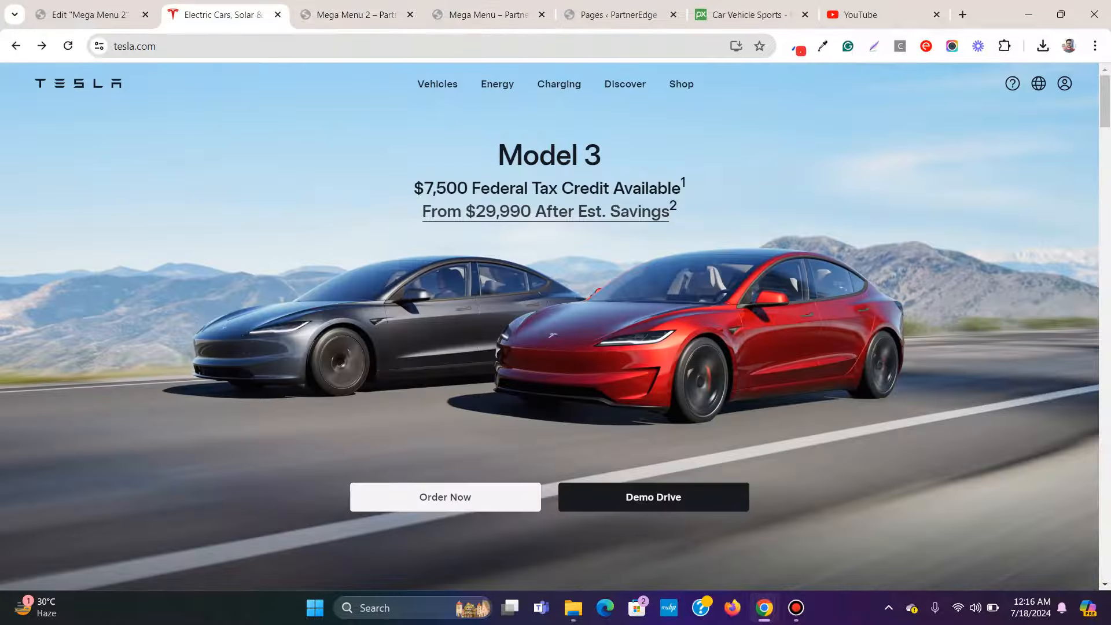
{"action": "right_click", "coordinate": [866, 214]}
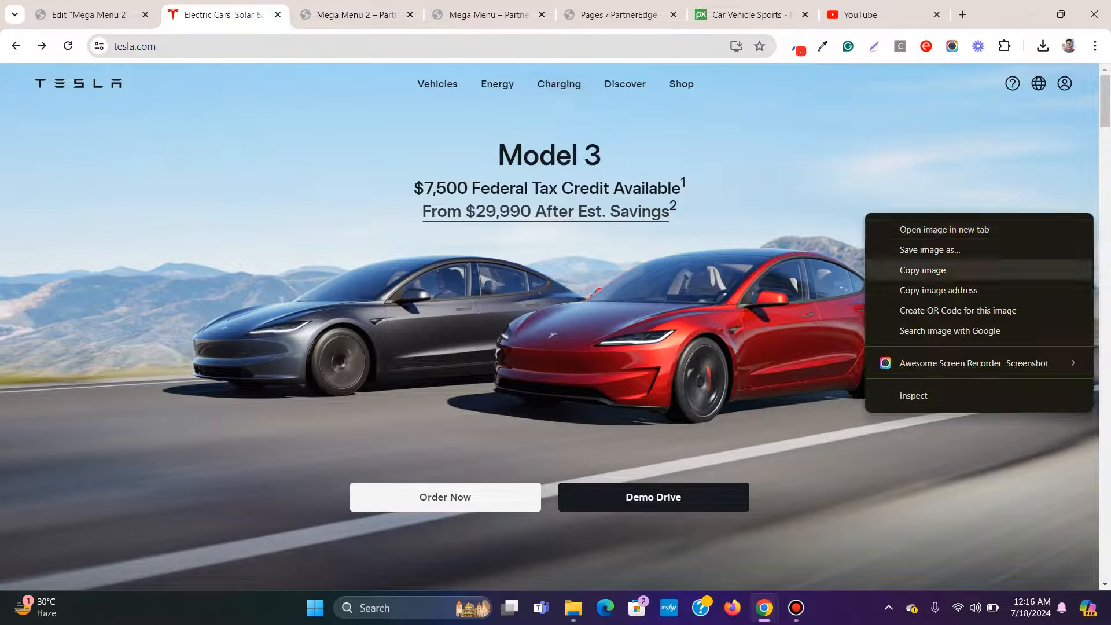
{"action": "left_click", "coordinate": [914, 395]}
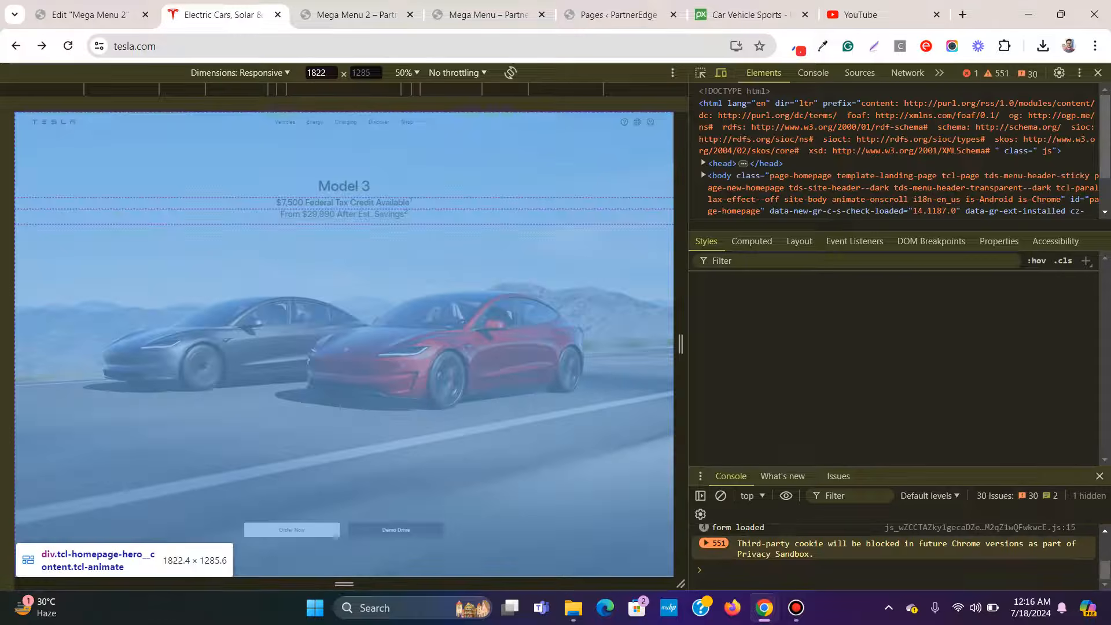
{"action": "left_click", "coordinate": [239, 72]}
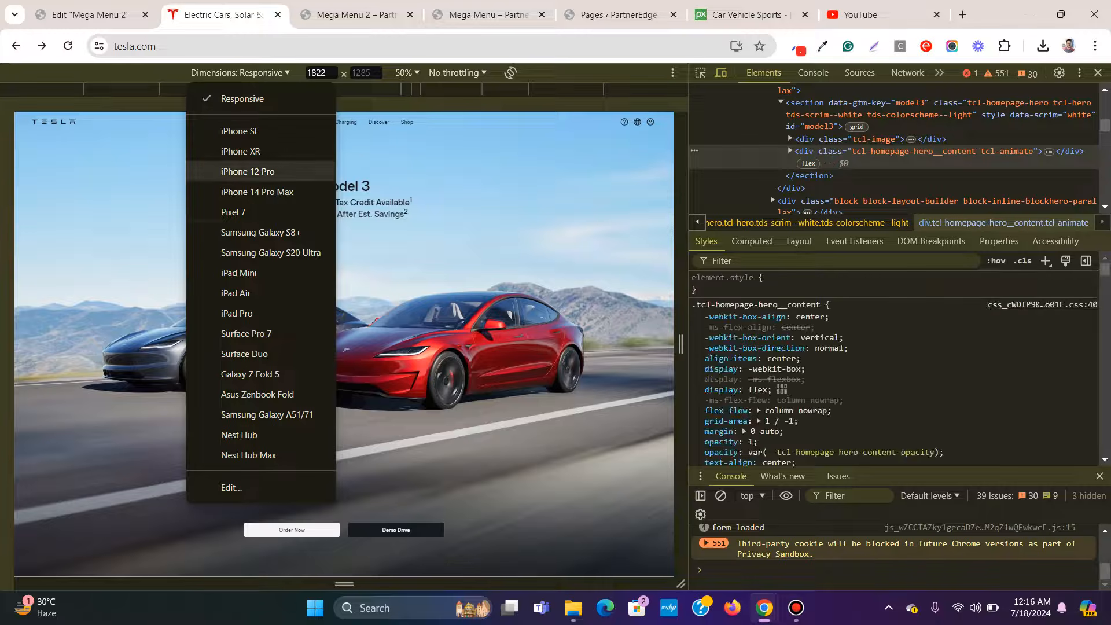
{"action": "left_click", "coordinate": [247, 171]}
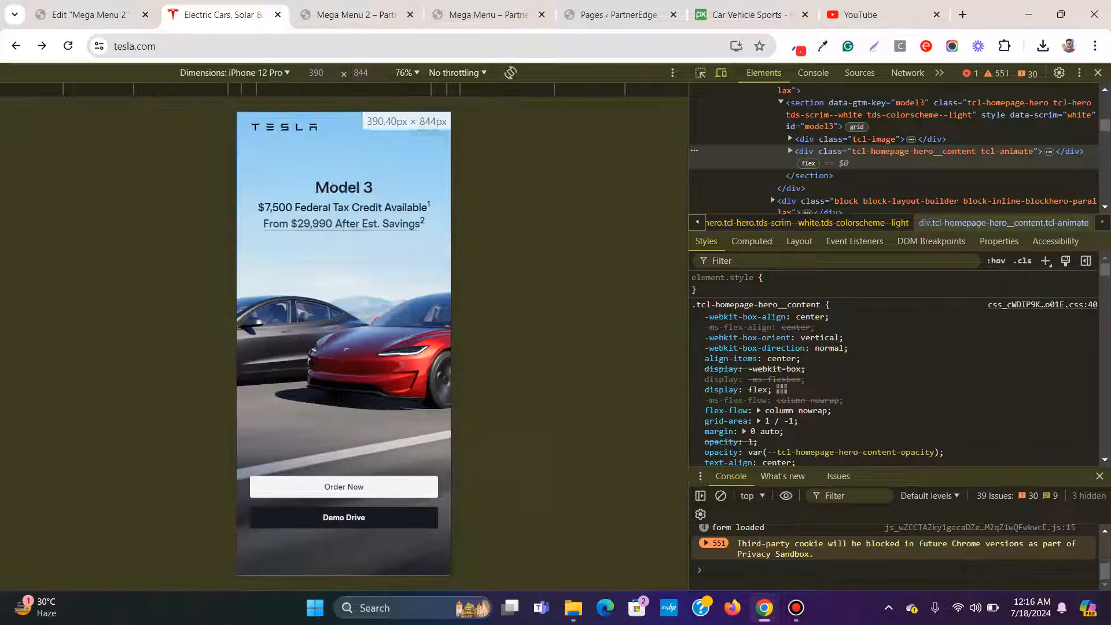
Step: Examine Tesla's mobile menu, including its Vehicles, Discover and Charging submenus, and close the developer tools
{"action": "left_click", "coordinate": [428, 129]}
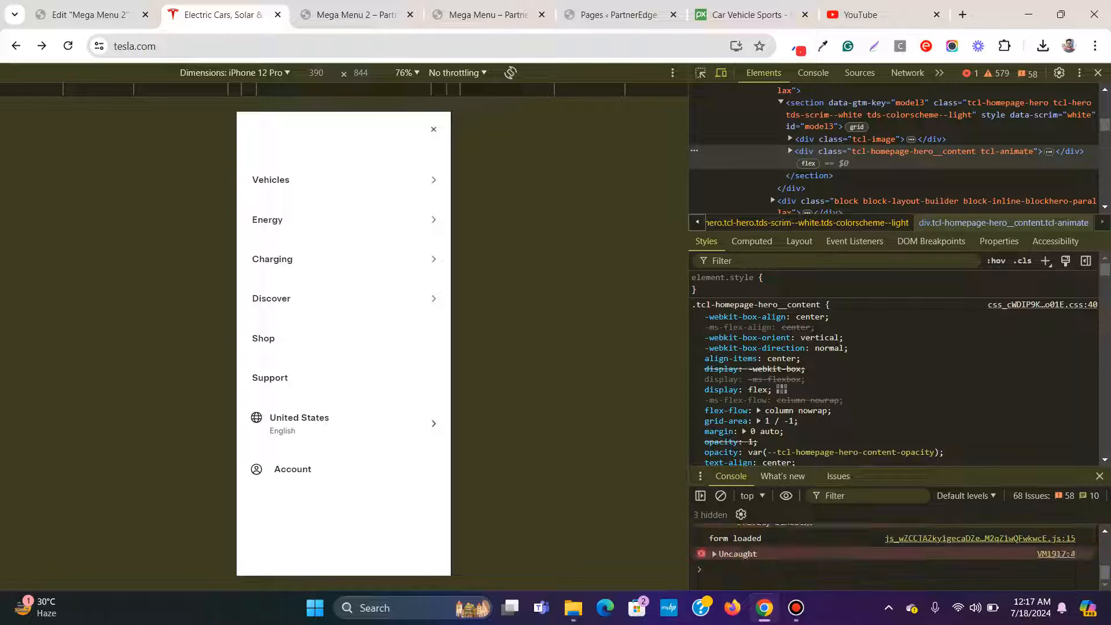
{"action": "left_click", "coordinate": [271, 179]}
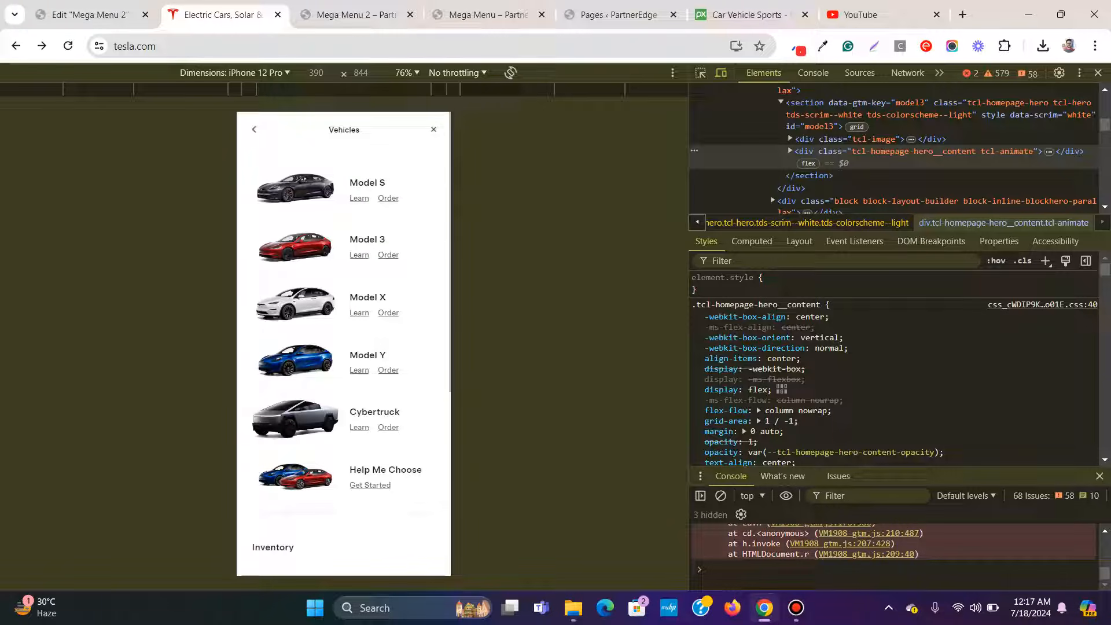
{"action": "left_click", "coordinate": [433, 130]}
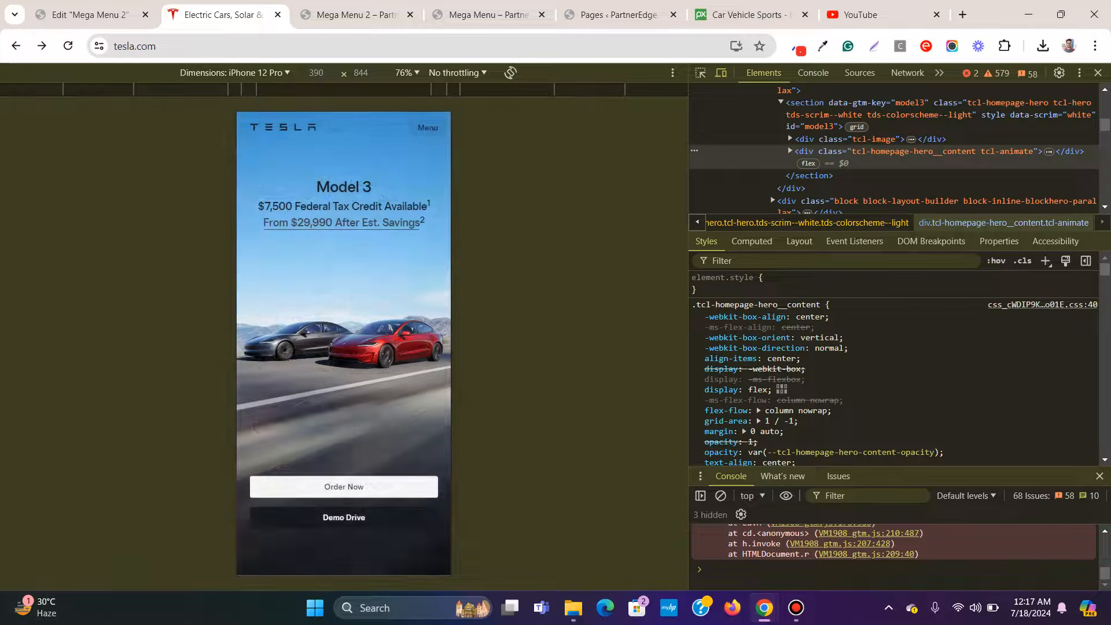
{"action": "left_click", "coordinate": [427, 127]}
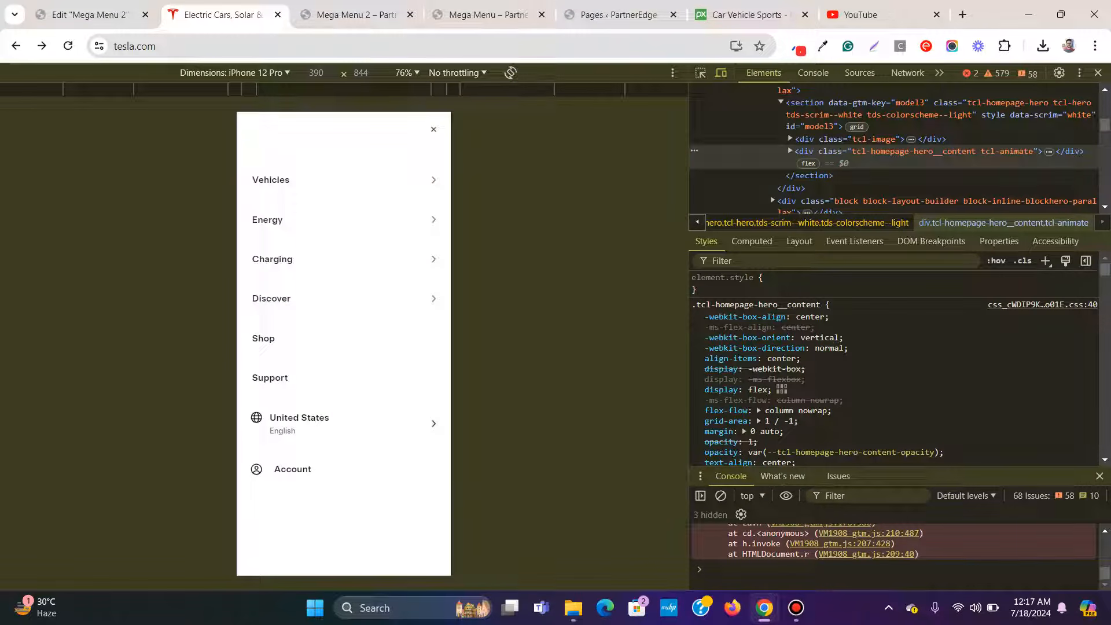
{"action": "left_click", "coordinate": [434, 299]}
{"action": "left_click", "coordinate": [254, 129]}
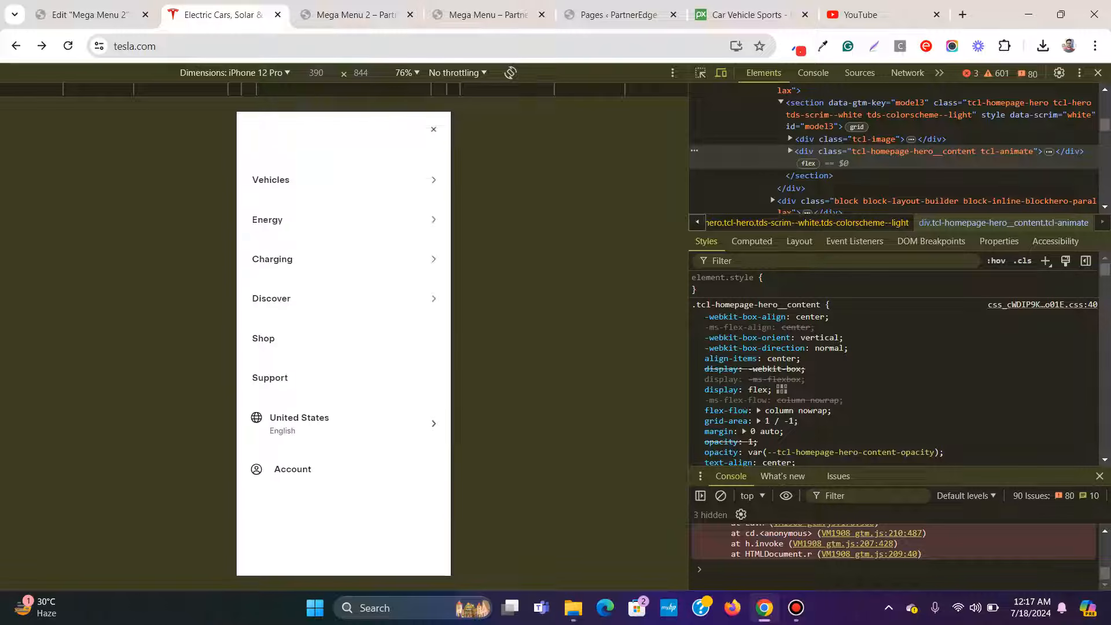
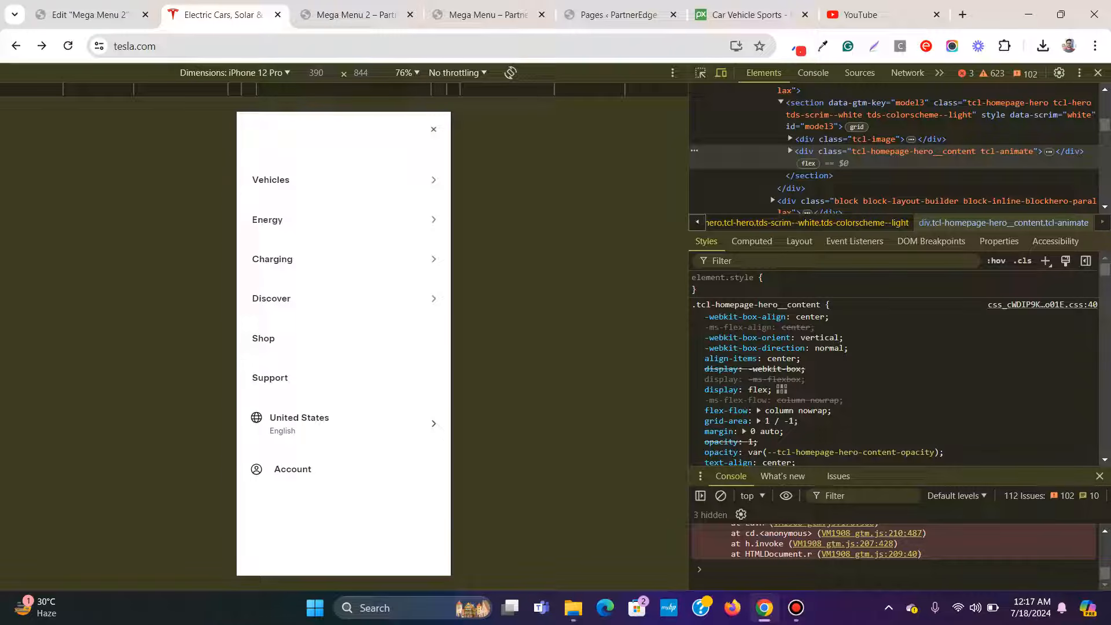
{"action": "left_click", "coordinate": [433, 259]}
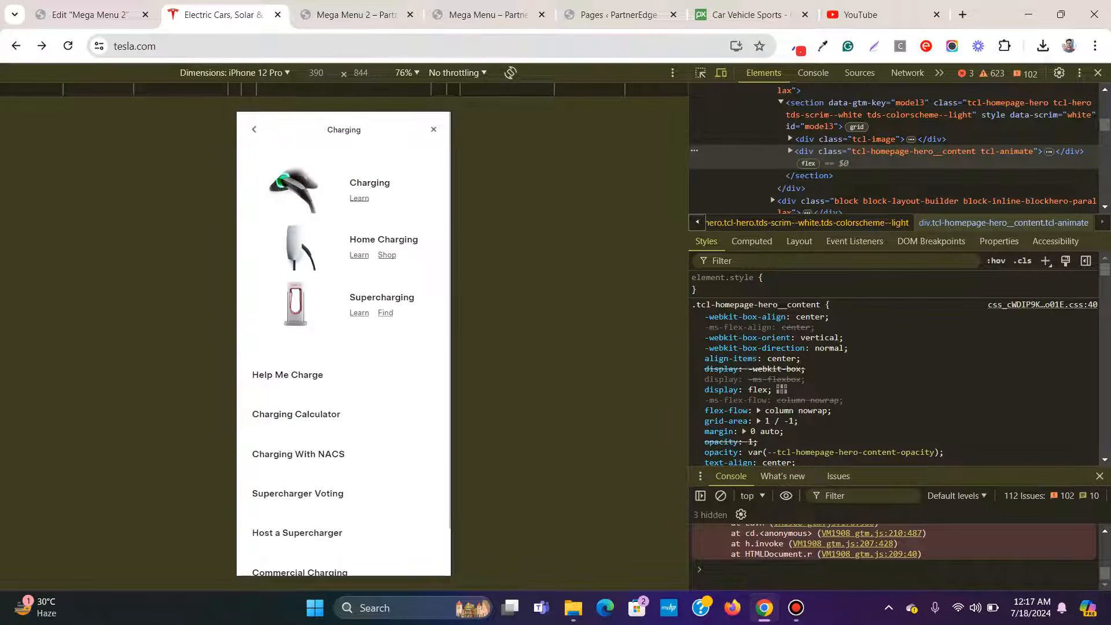
{"action": "left_click", "coordinate": [253, 130]}
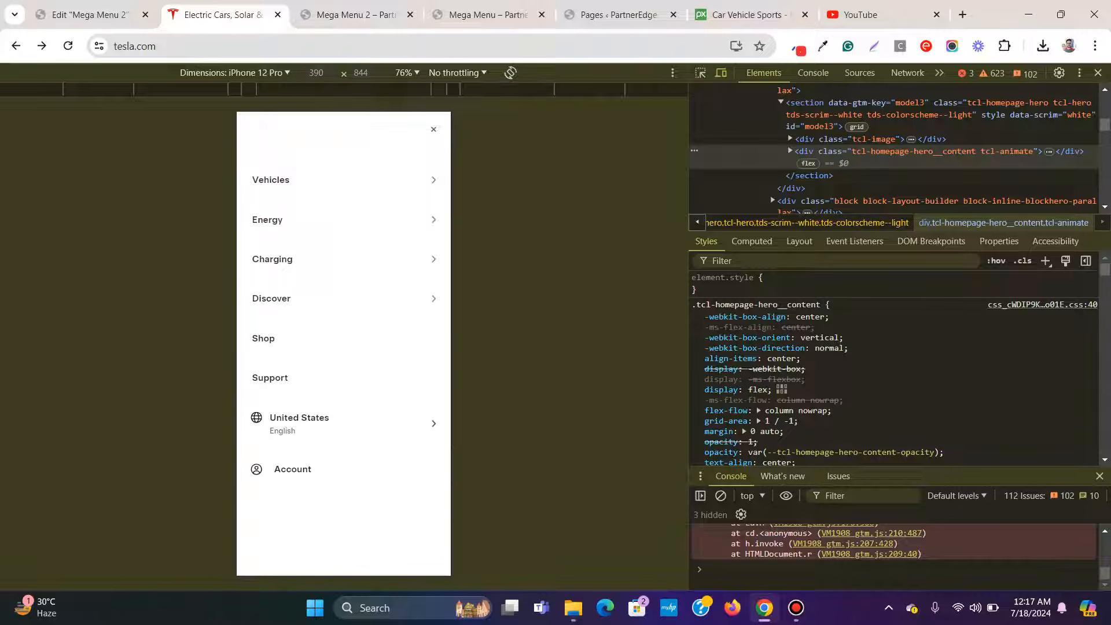
{"action": "key", "text": "F12"}
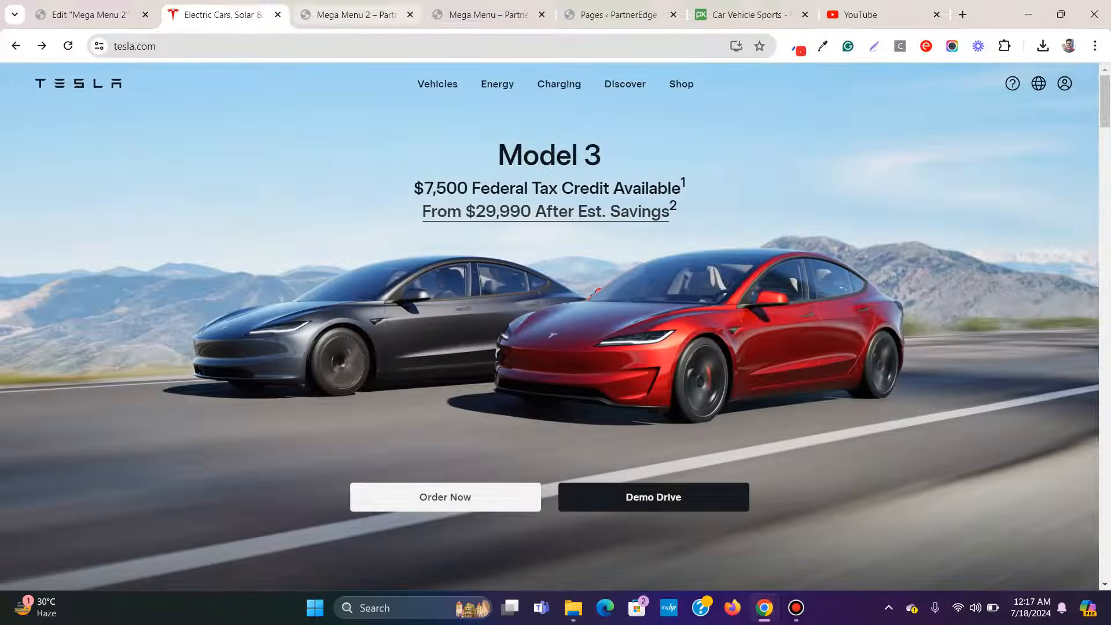
Step: Open the site's menu management page in the WordPress admin and review the structure of the header es menu
{"action": "left_click", "coordinate": [356, 15]}
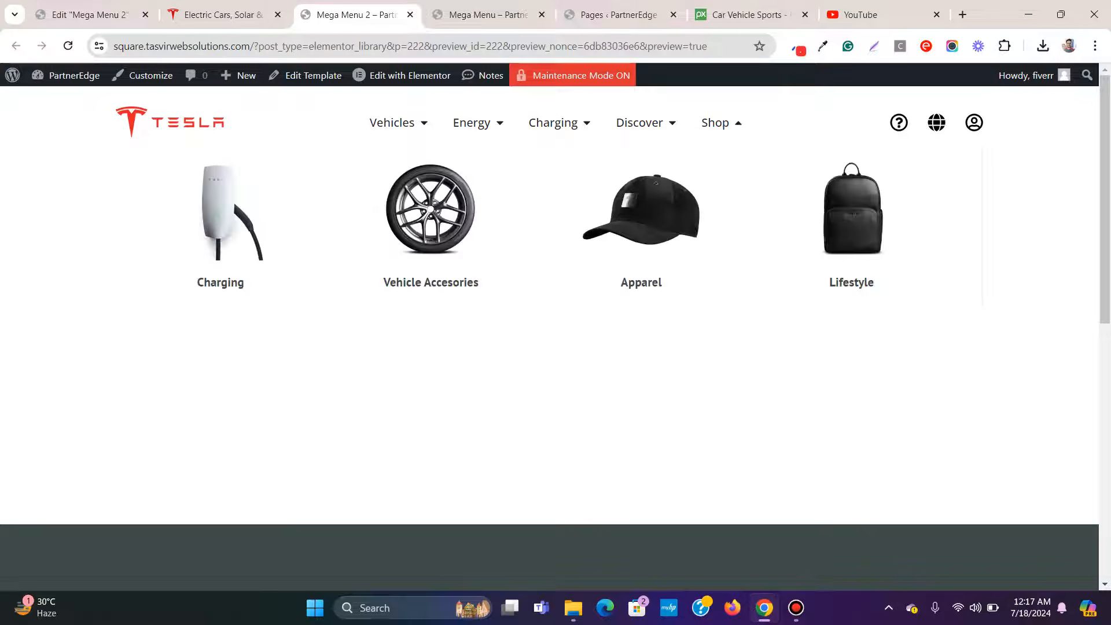
{"action": "mouse_move", "coordinate": [558, 123]}
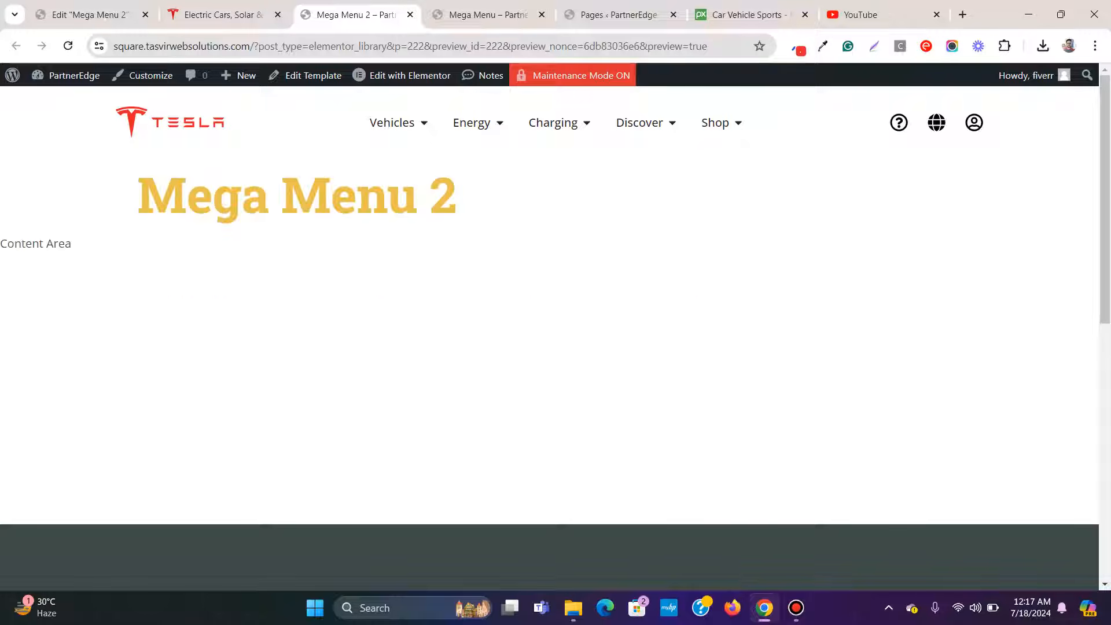
{"action": "left_click", "coordinate": [486, 16]}
{"action": "left_click", "coordinate": [619, 15]}
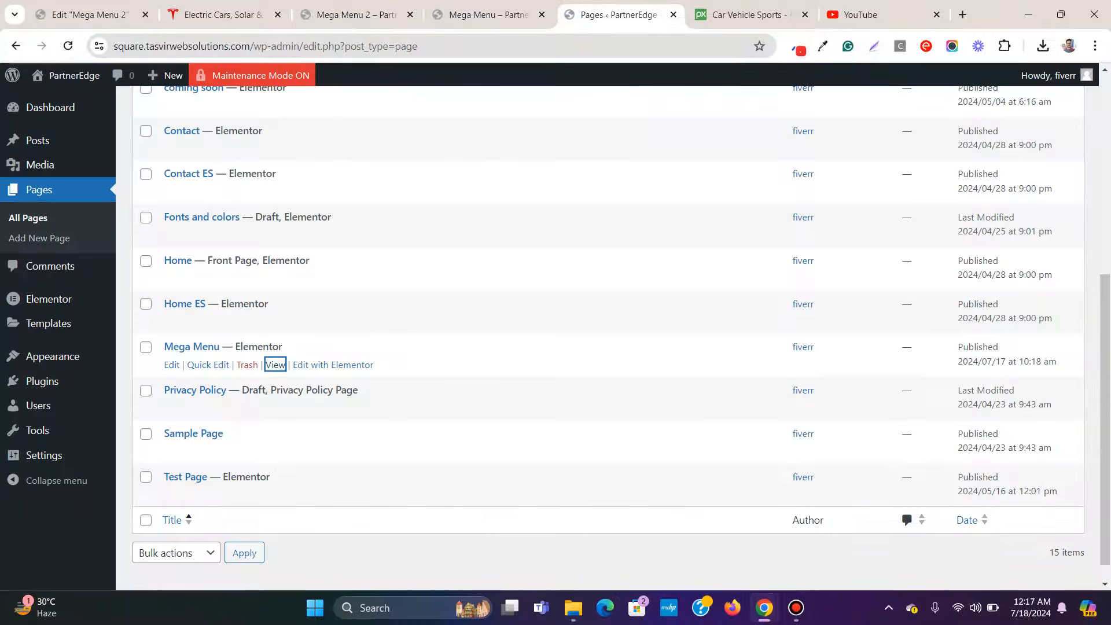
{"action": "mouse_move", "coordinate": [55, 355]}
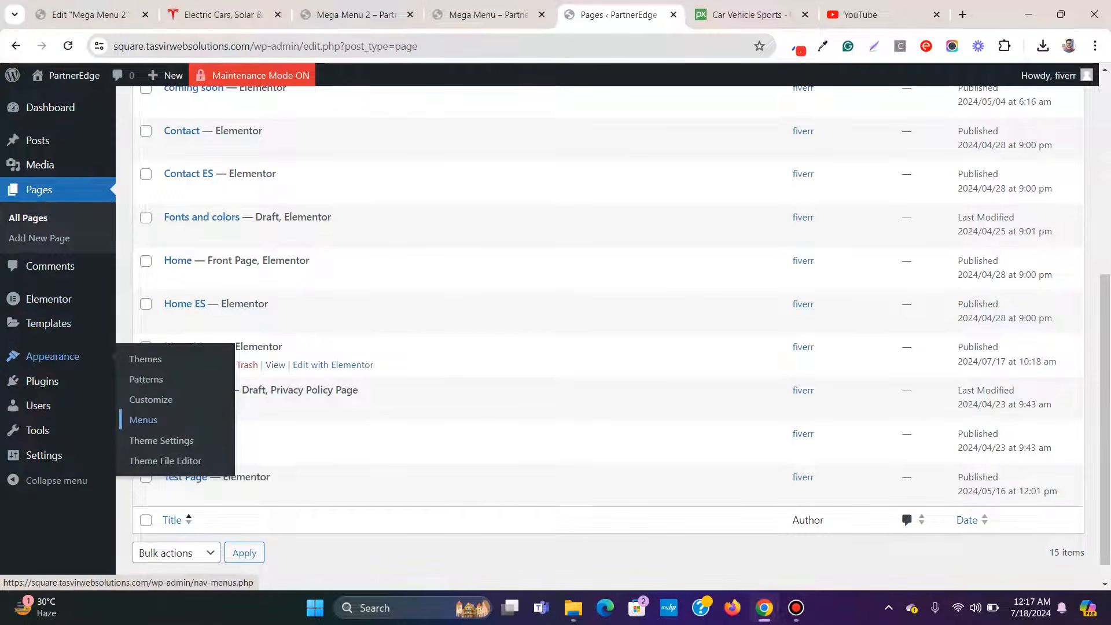
{"action": "left_click", "coordinate": [143, 419]}
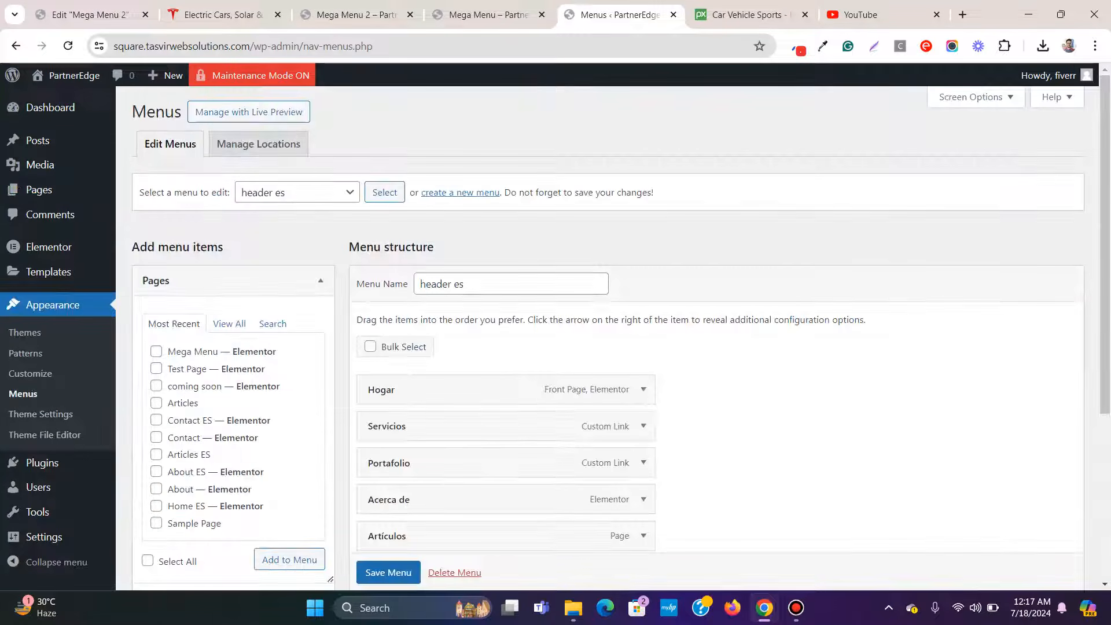
{"action": "scroll", "coordinate": [506, 348], "scroll_direction": "down", "scroll_amount": 3}
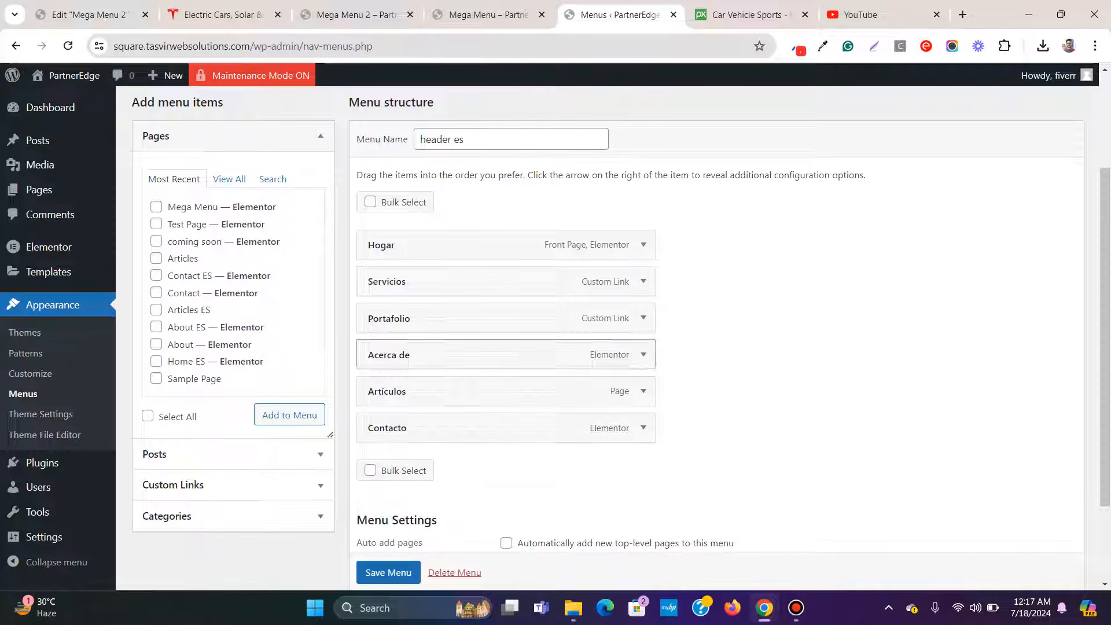
Step: Compare the Mega Menu 2 template preview with the live Mega Menu page, checking the Vehicles and Energy dropdowns
{"action": "left_click", "coordinate": [355, 14]}
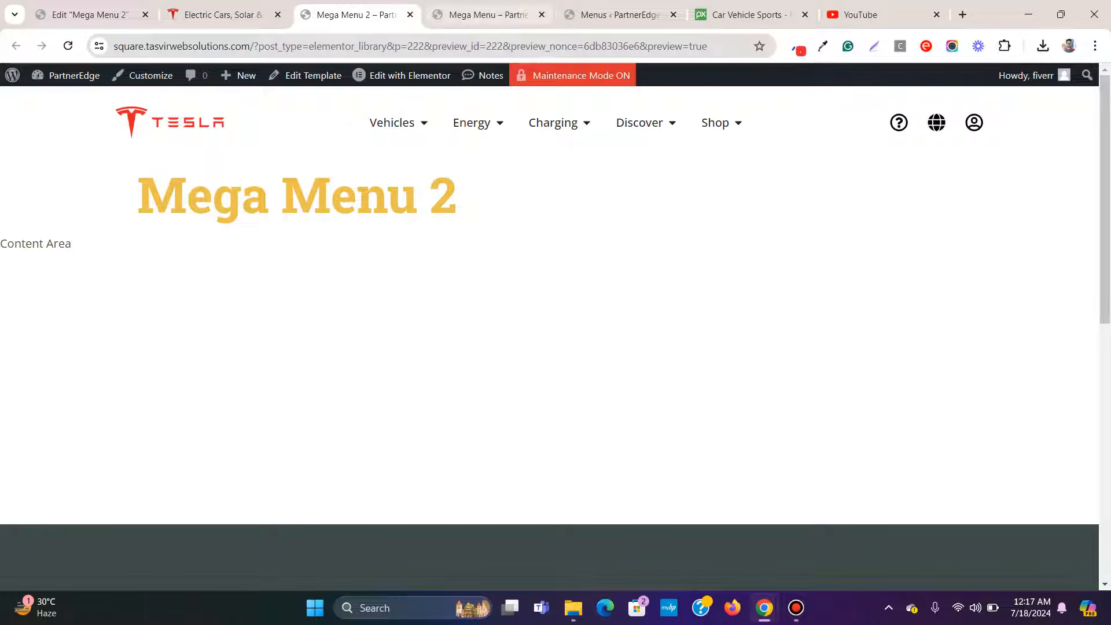
{"action": "left_click", "coordinate": [489, 15]}
{"action": "left_click", "coordinate": [356, 14]}
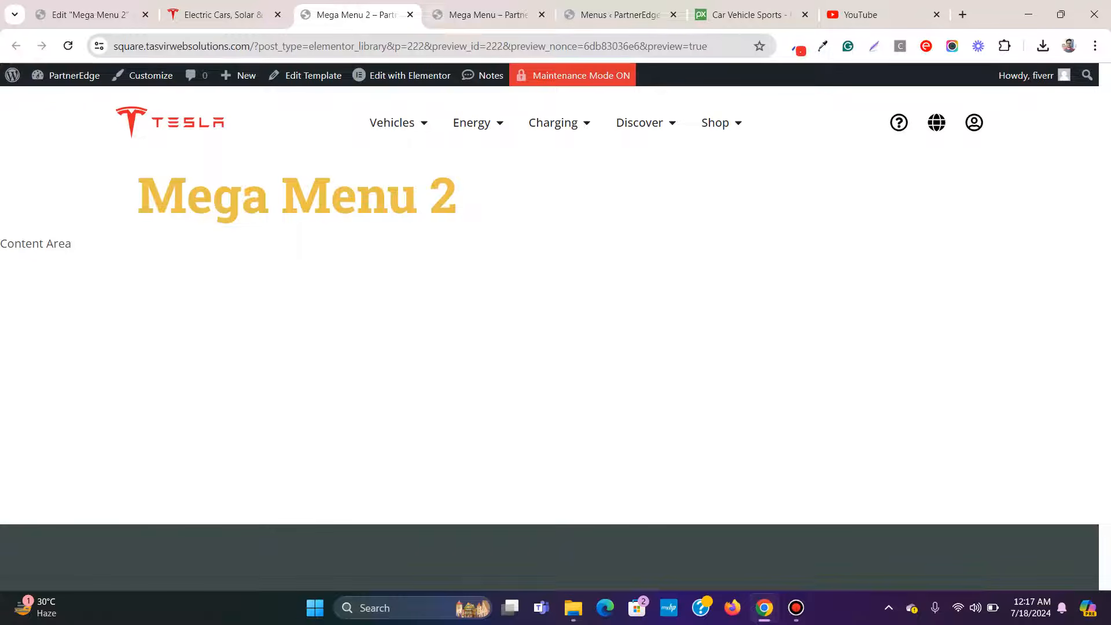
{"action": "key", "text": "ctrl+Tab"}
{"action": "key", "text": "ctrl+Tab"}
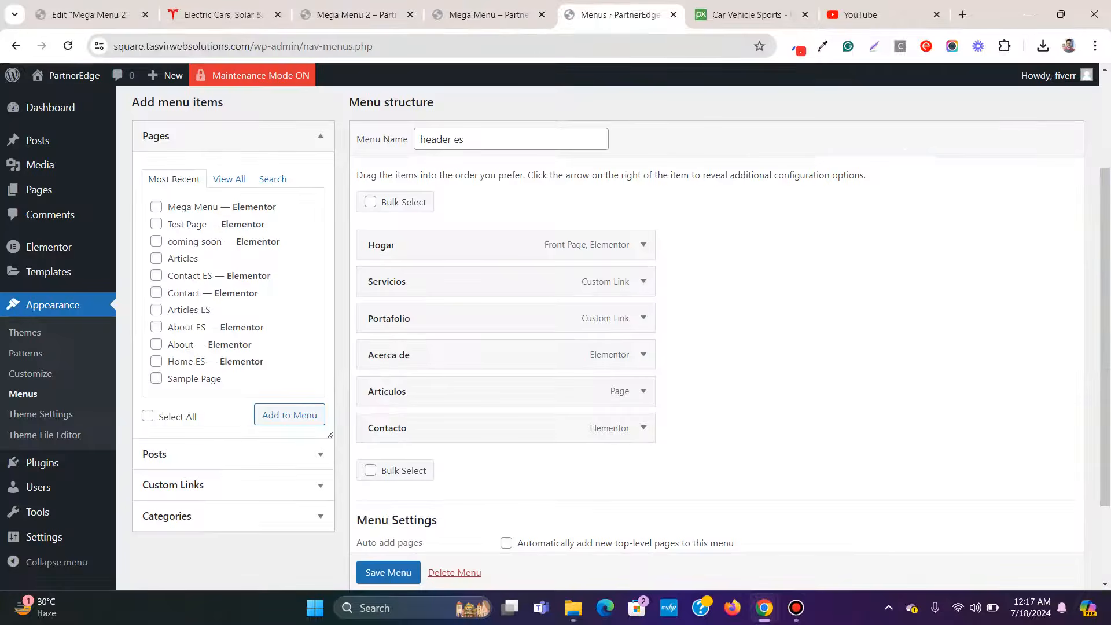
{"action": "left_click", "coordinate": [356, 15]}
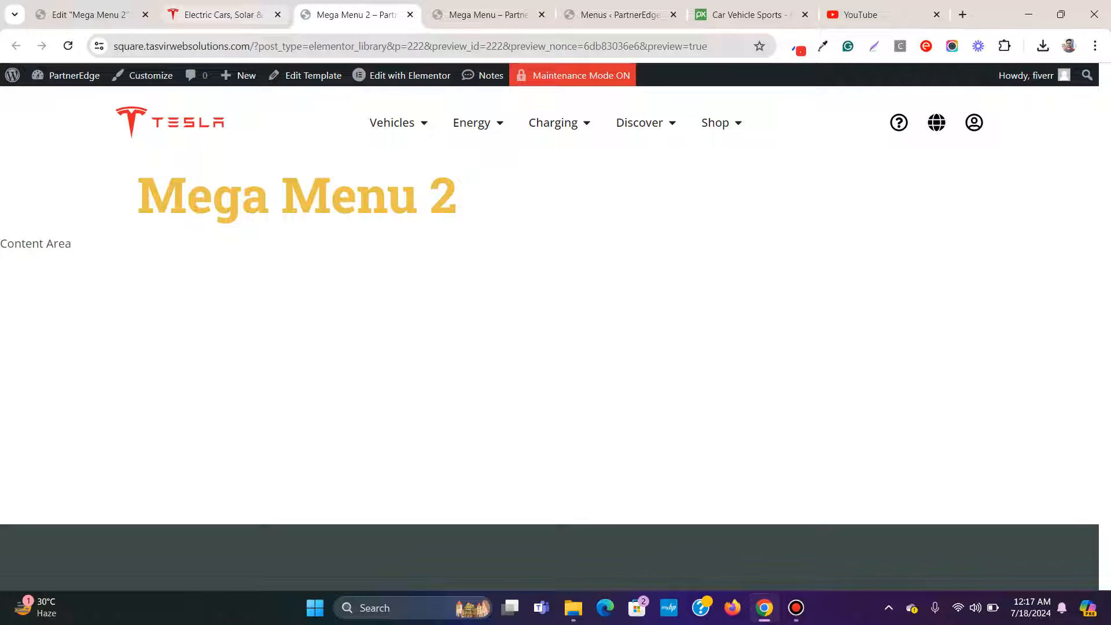
{"action": "mouse_move", "coordinate": [398, 123]}
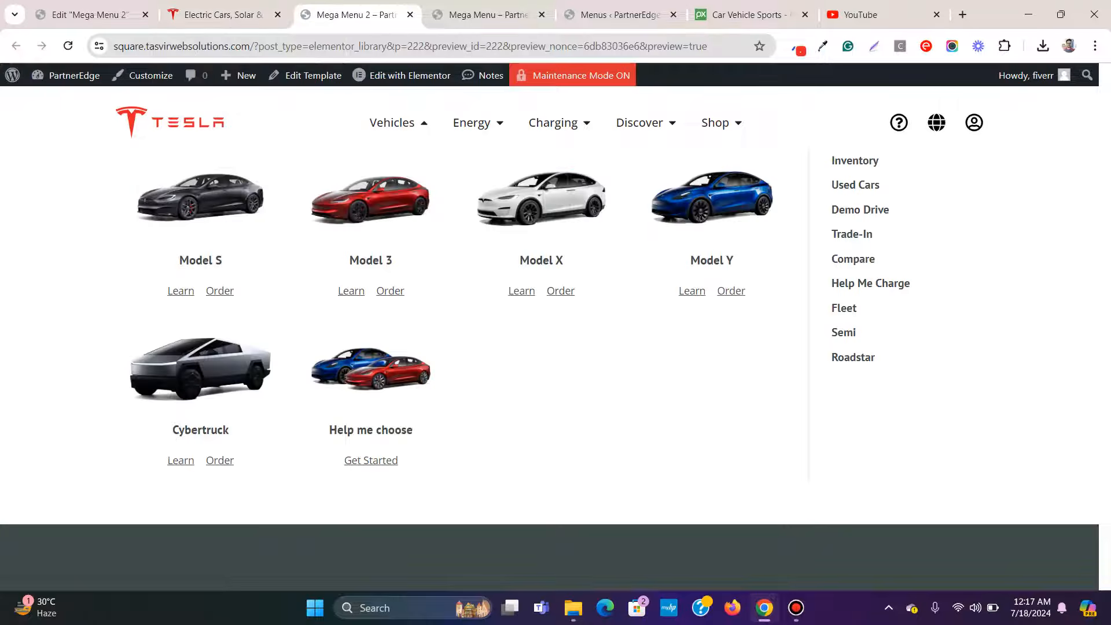
{"action": "left_click", "coordinate": [488, 15]}
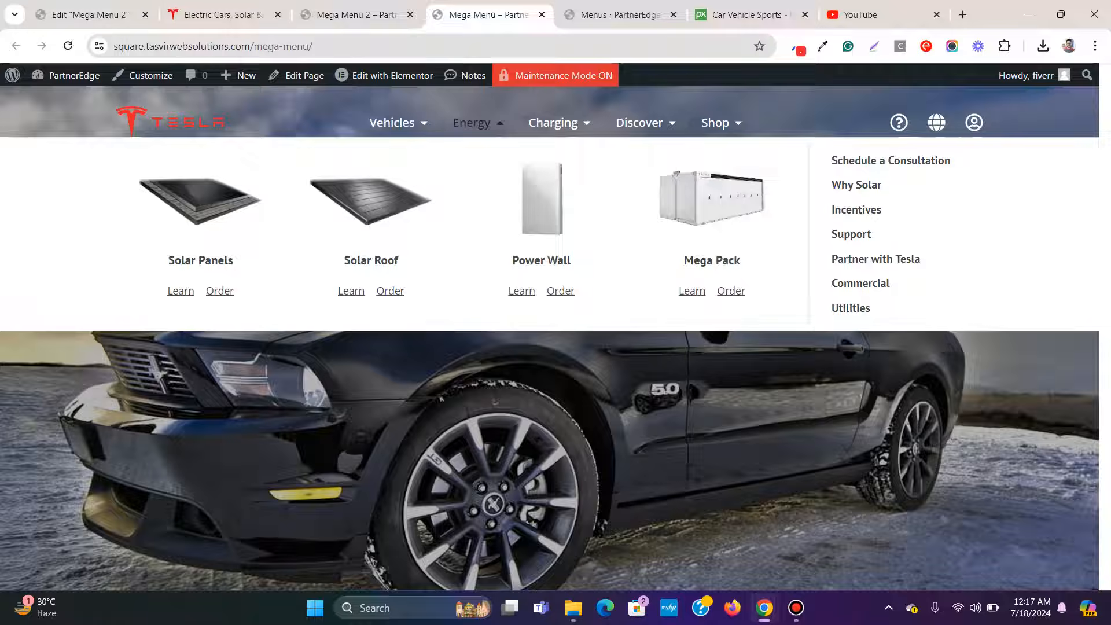
{"action": "mouse_move", "coordinate": [554, 123]}
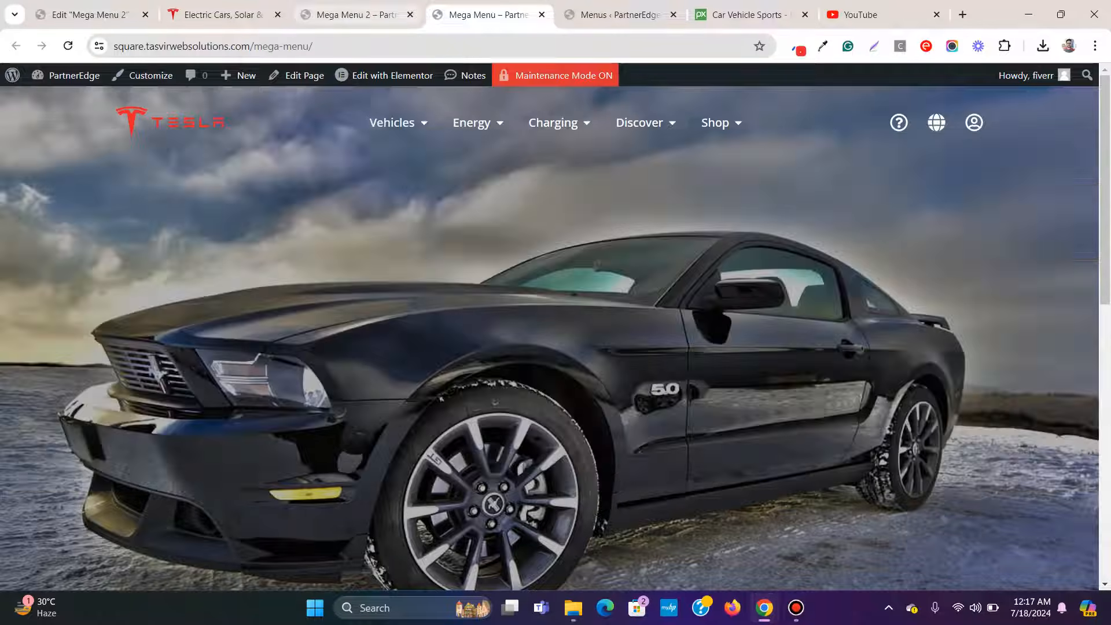
{"action": "left_click", "coordinate": [354, 15]}
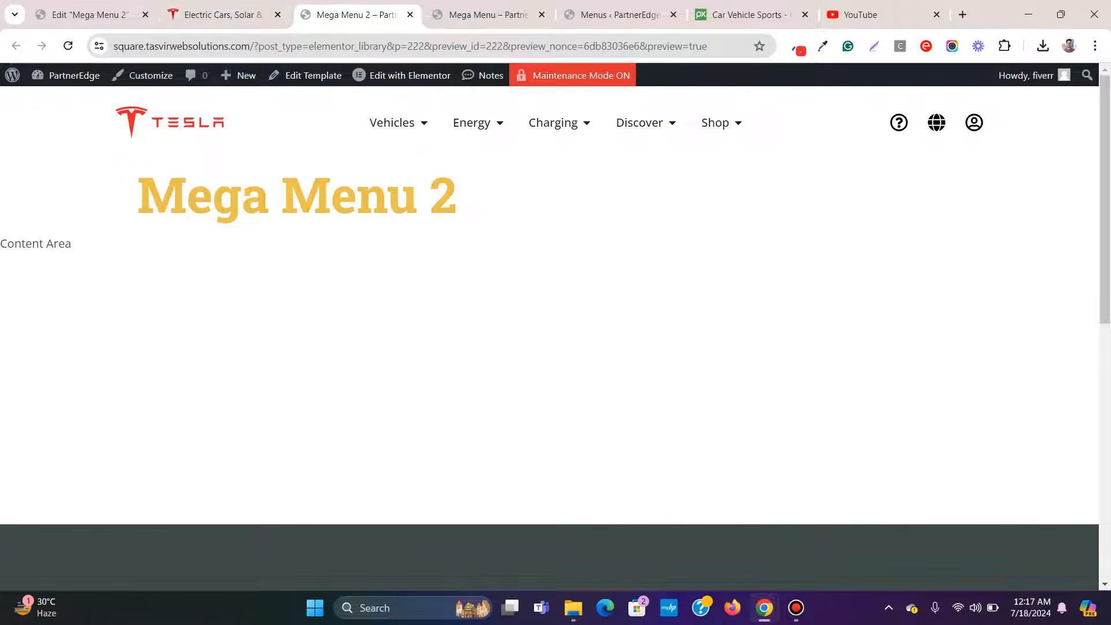
Step: Open the header Menu widget's content settings in the Mega Menu 2 template and inspect the Vehicles item's options
{"action": "left_click", "coordinate": [87, 15]}
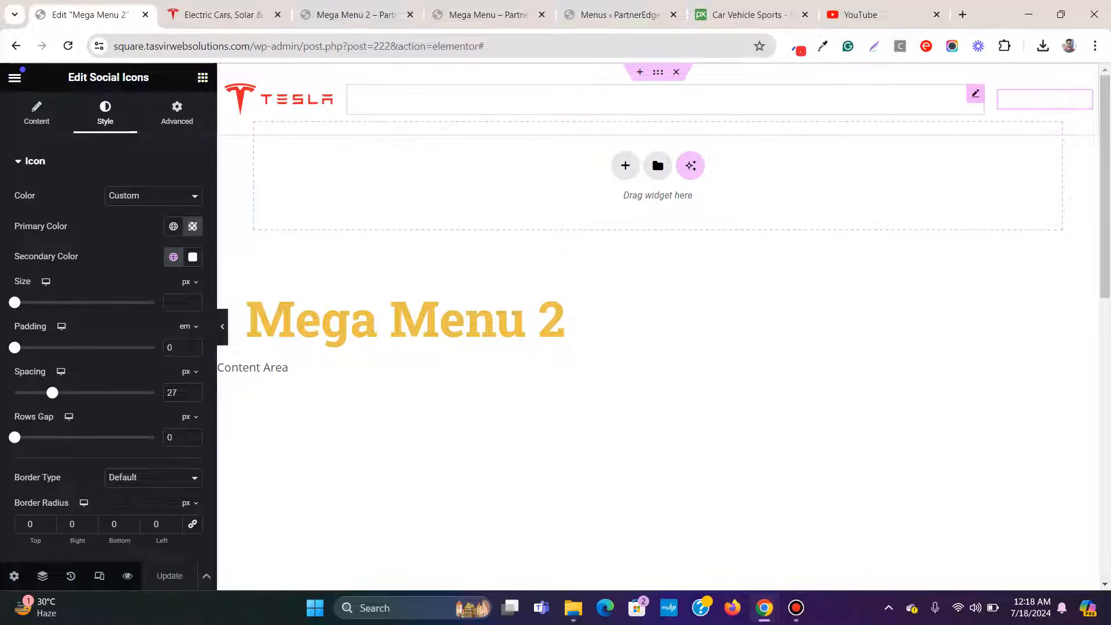
{"action": "left_click", "coordinate": [975, 94]}
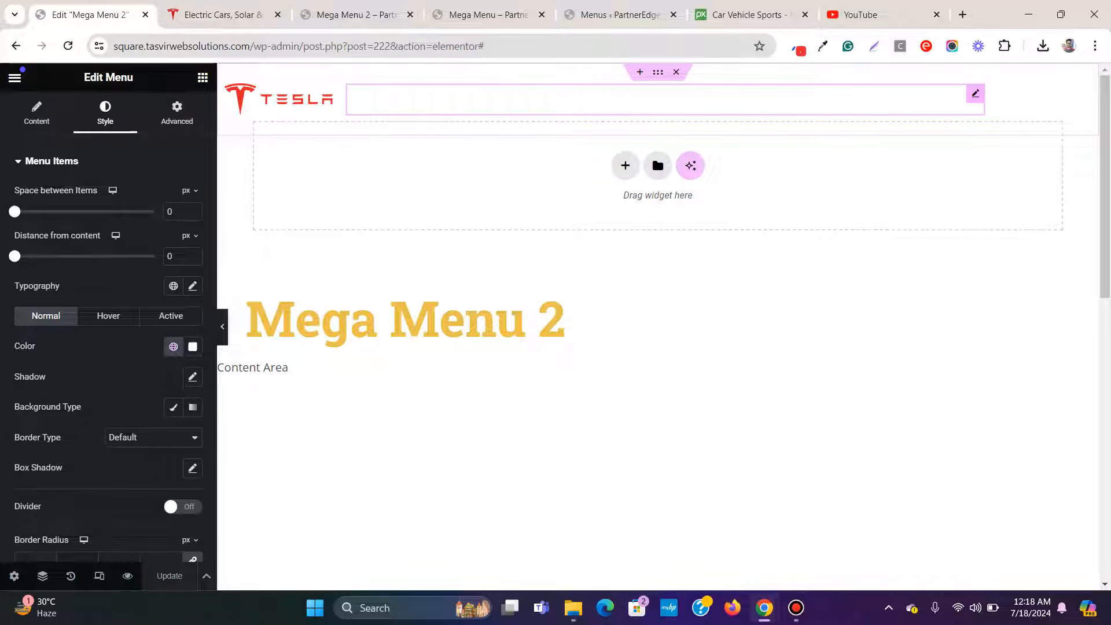
{"action": "left_click", "coordinate": [36, 113]}
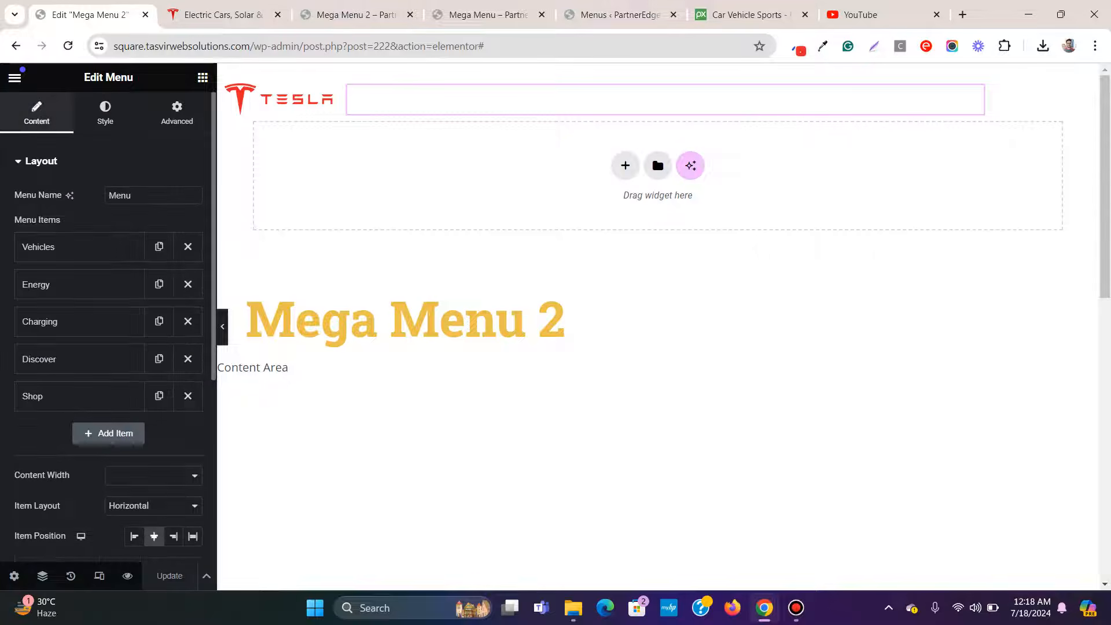
{"action": "left_click", "coordinate": [75, 246]}
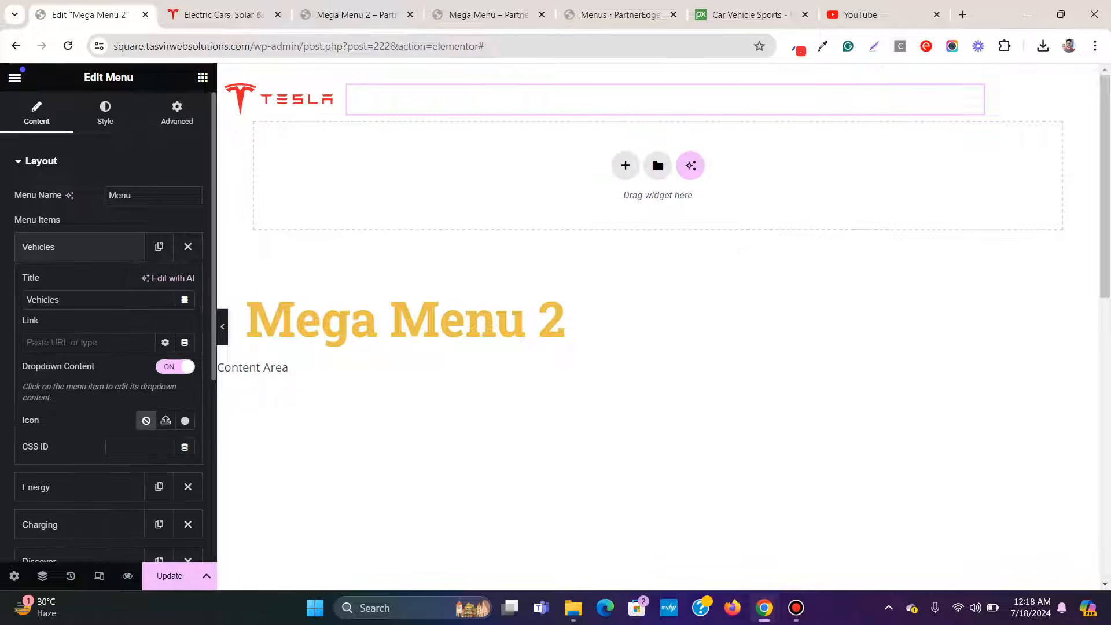
{"action": "left_click", "coordinate": [75, 247]}
Step: Check the Vehicles dropdown in the template preview, and the Vehicles, Charging, Discover and Shop items on the live Mega Menu page
{"action": "left_click", "coordinate": [223, 15]}
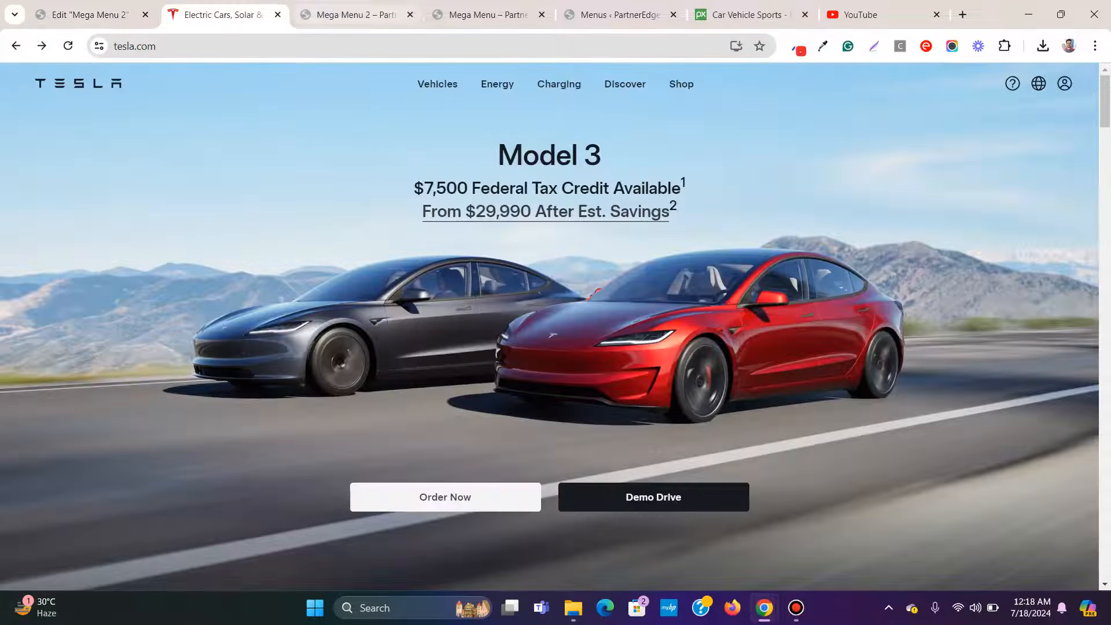
{"action": "left_click", "coordinate": [356, 14]}
{"action": "mouse_move", "coordinate": [398, 122]}
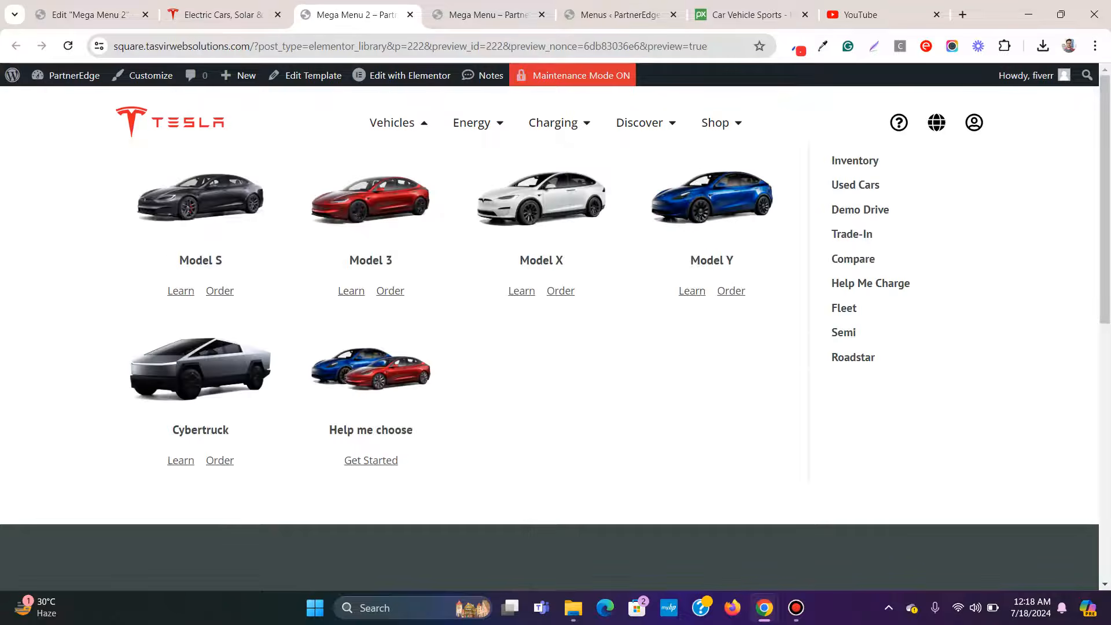
{"action": "mouse_move", "coordinate": [474, 123]}
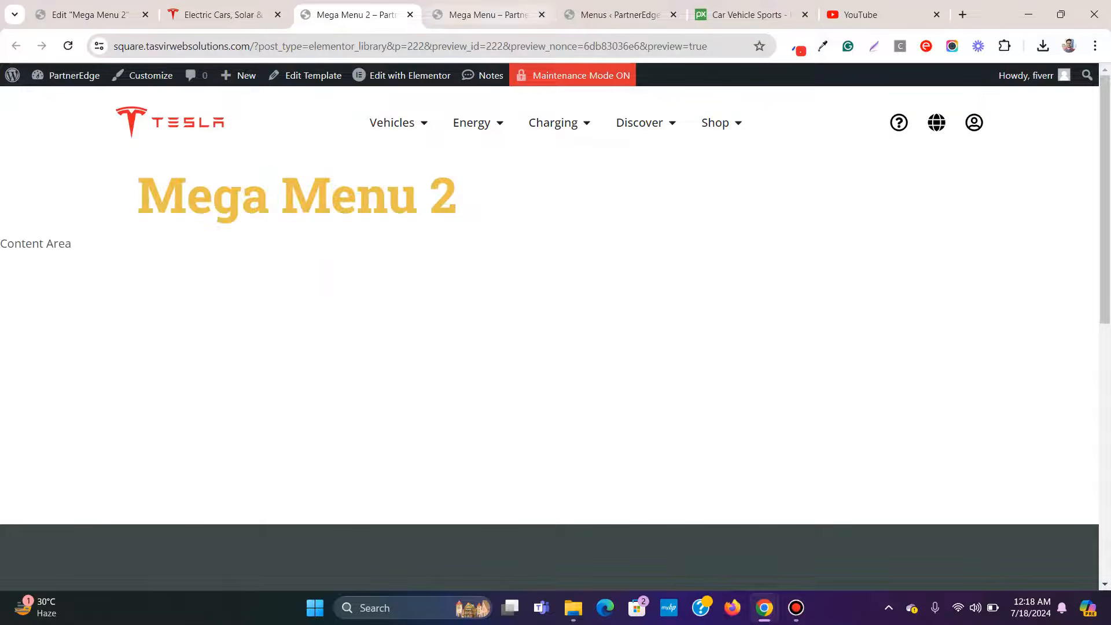
{"action": "left_click", "coordinate": [489, 15]}
{"action": "mouse_move", "coordinate": [393, 122]}
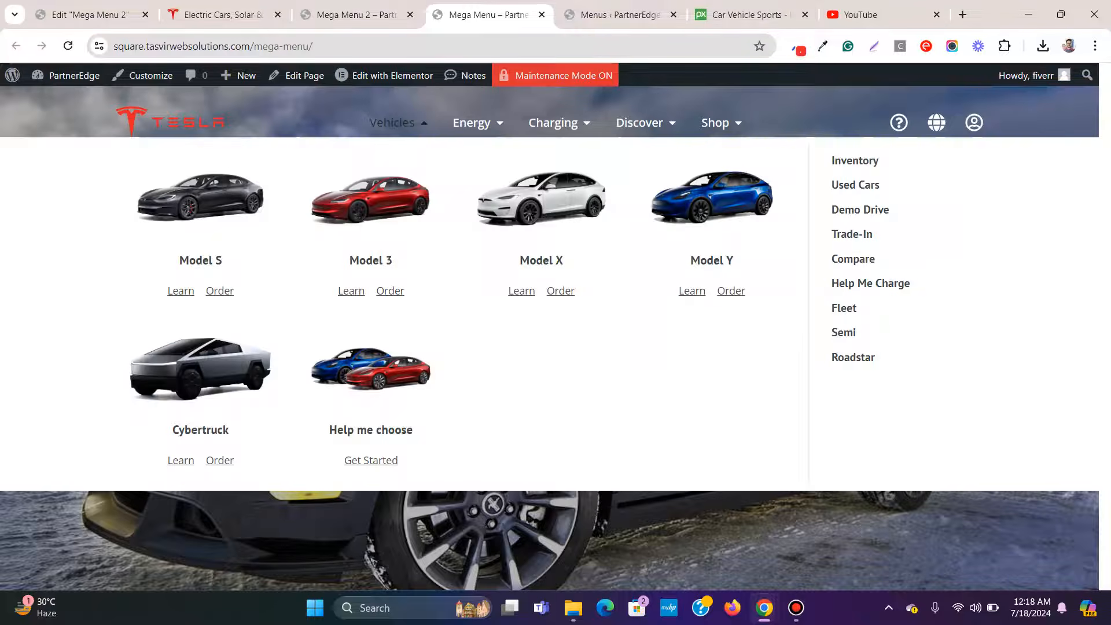
{"action": "mouse_move", "coordinate": [553, 123]}
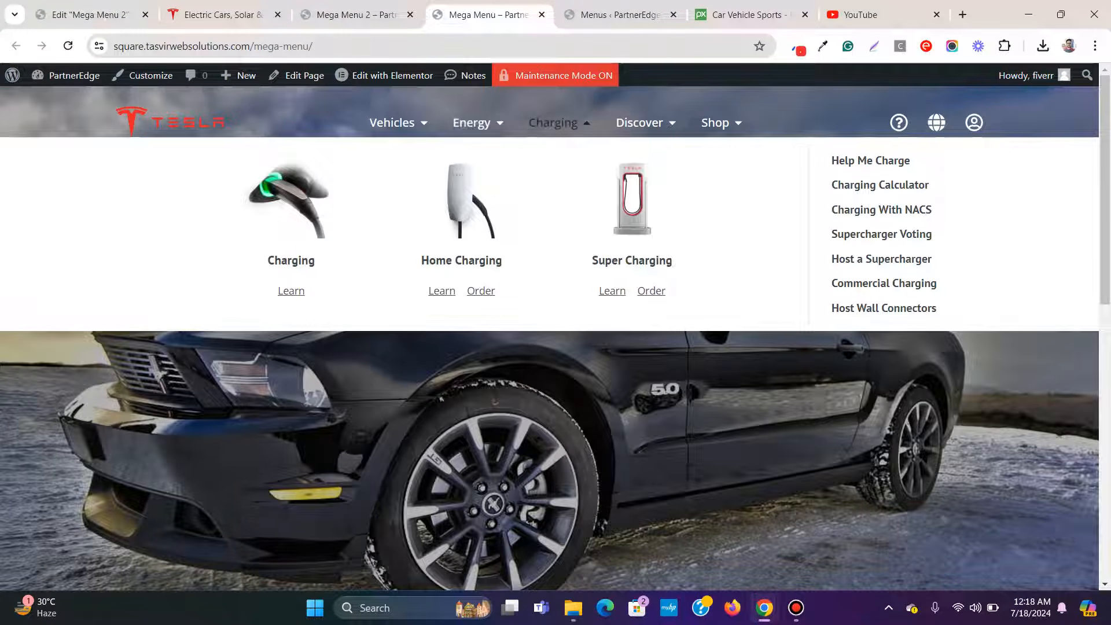
{"action": "mouse_move", "coordinate": [639, 123]}
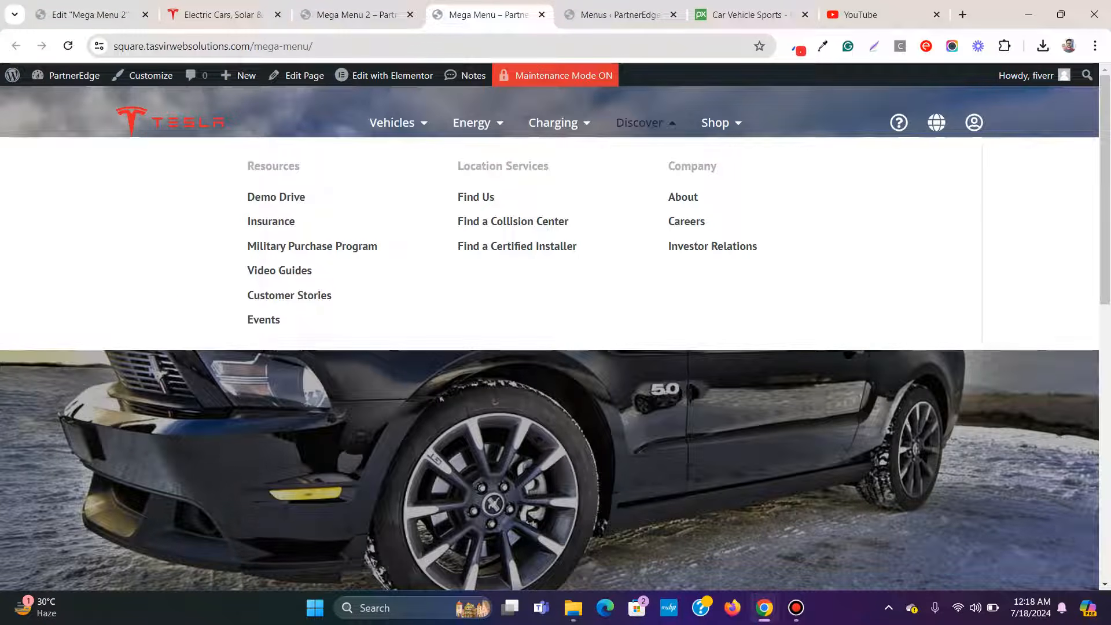
{"action": "mouse_move", "coordinate": [716, 122]}
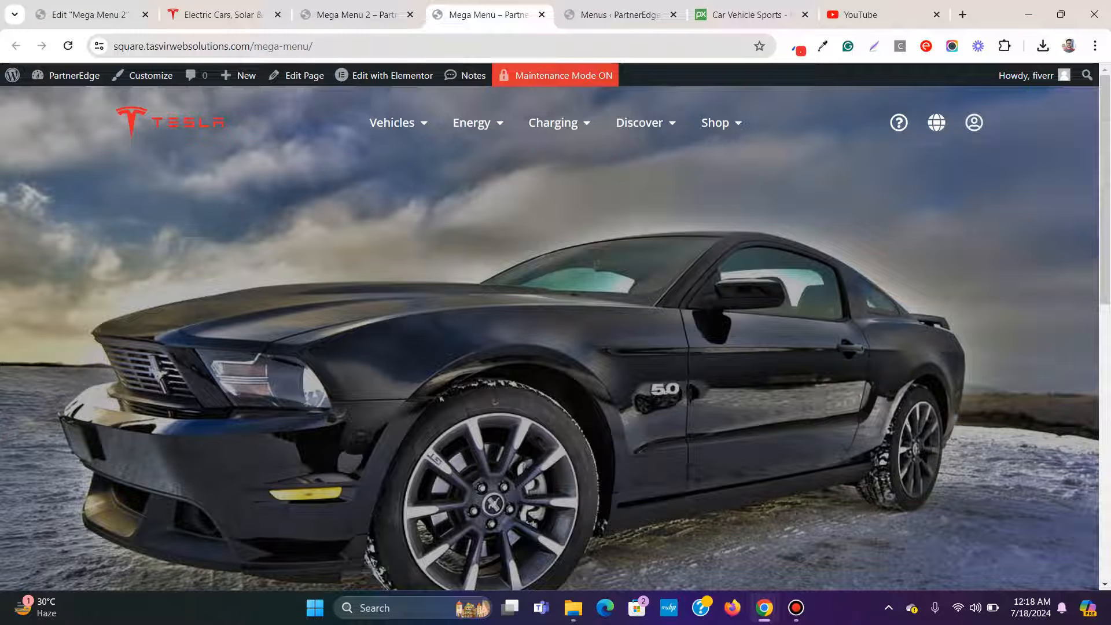